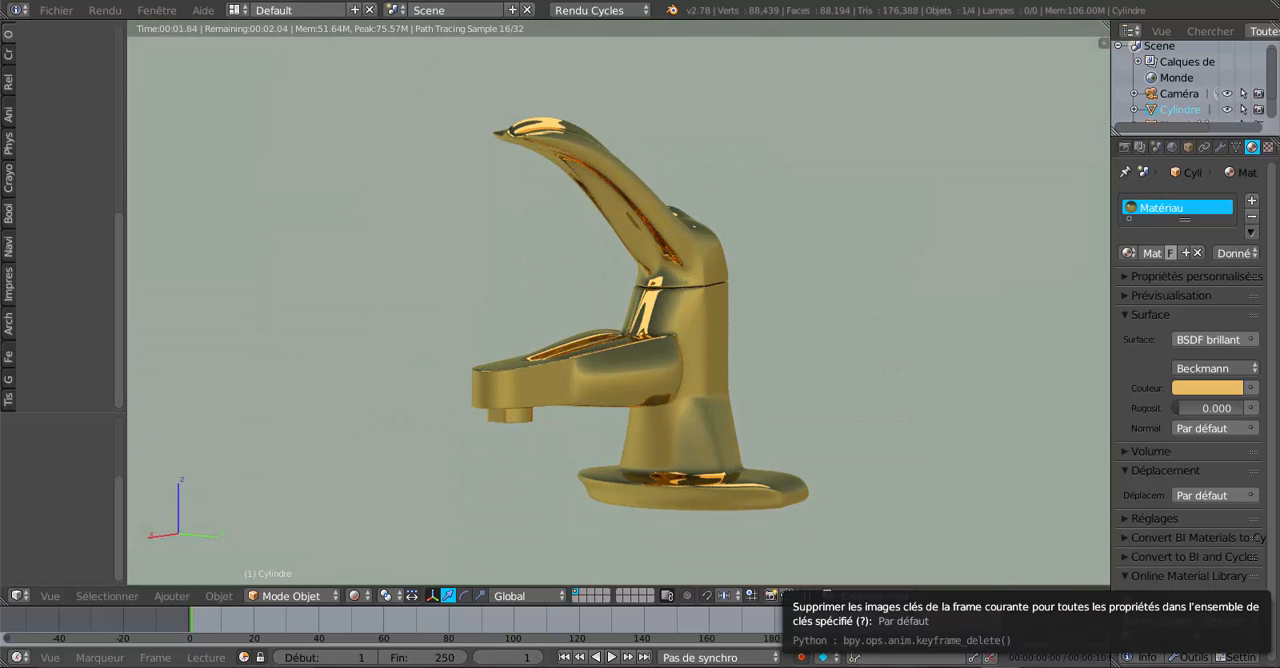
Switch to the other Blender window and examine the slanted gold faucet's lever, collar rings, spout and base from several angles.
mouse_move(999, 666)
click(1087, 615)
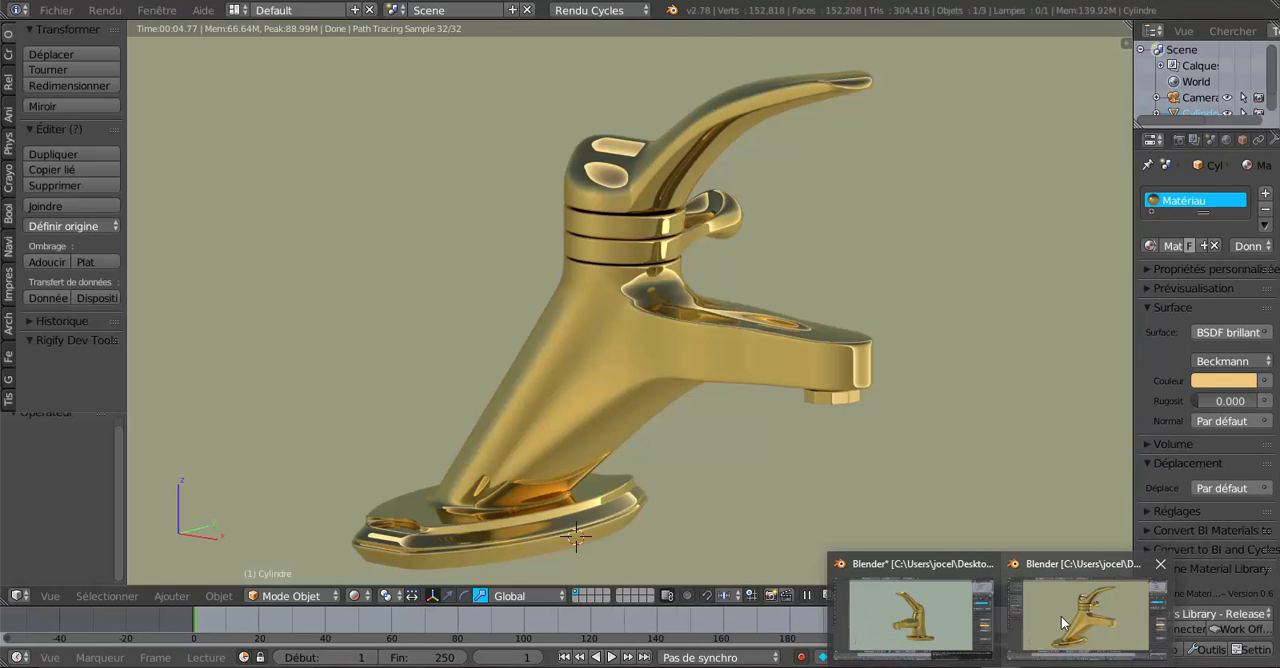
middle_drag(637, 390, 769, 400)
scroll(740, 400, up, 3)
scroll(714, 402, down, 3)
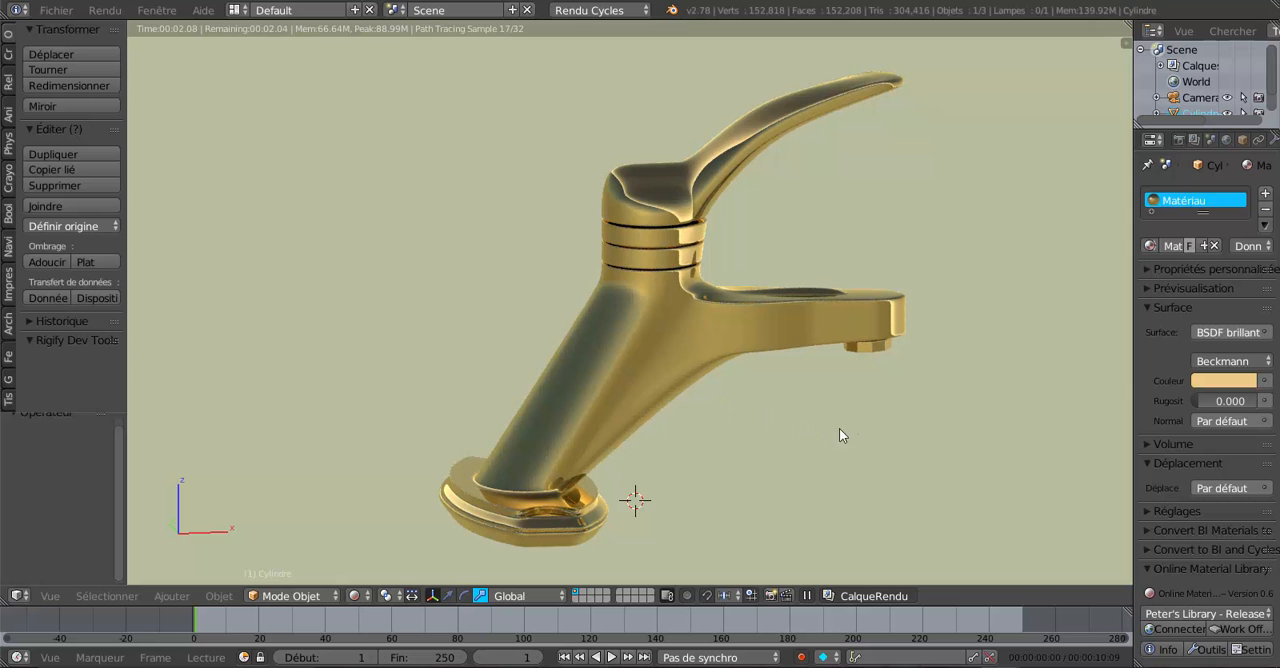
middle_drag(840, 434, 618, 448)
scroll(617, 448, up, 1)
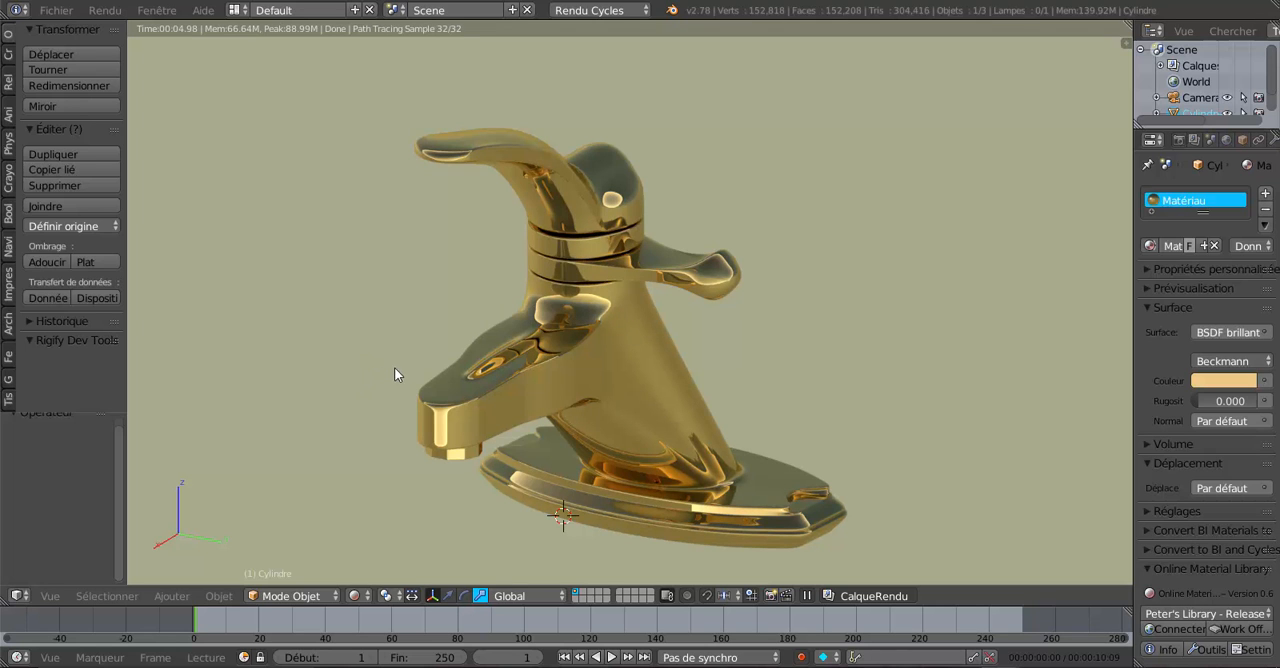
middle_drag(394, 367, 585, 335)
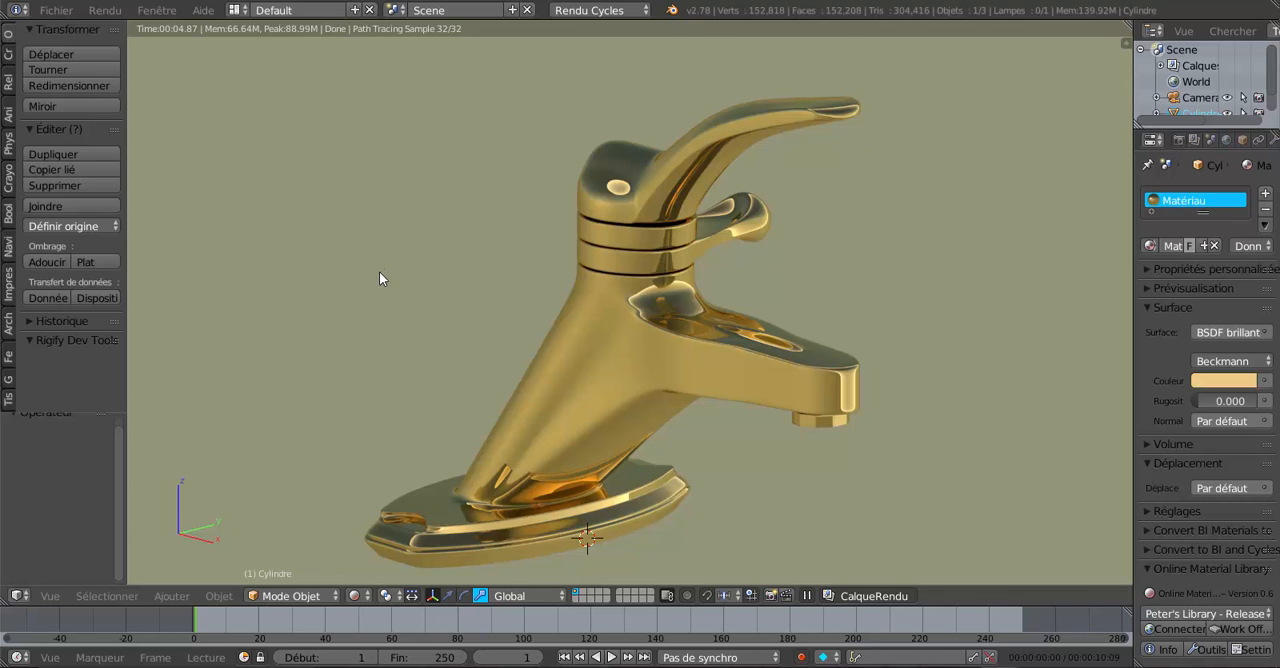
middle_drag(396, 270, 442, 278)
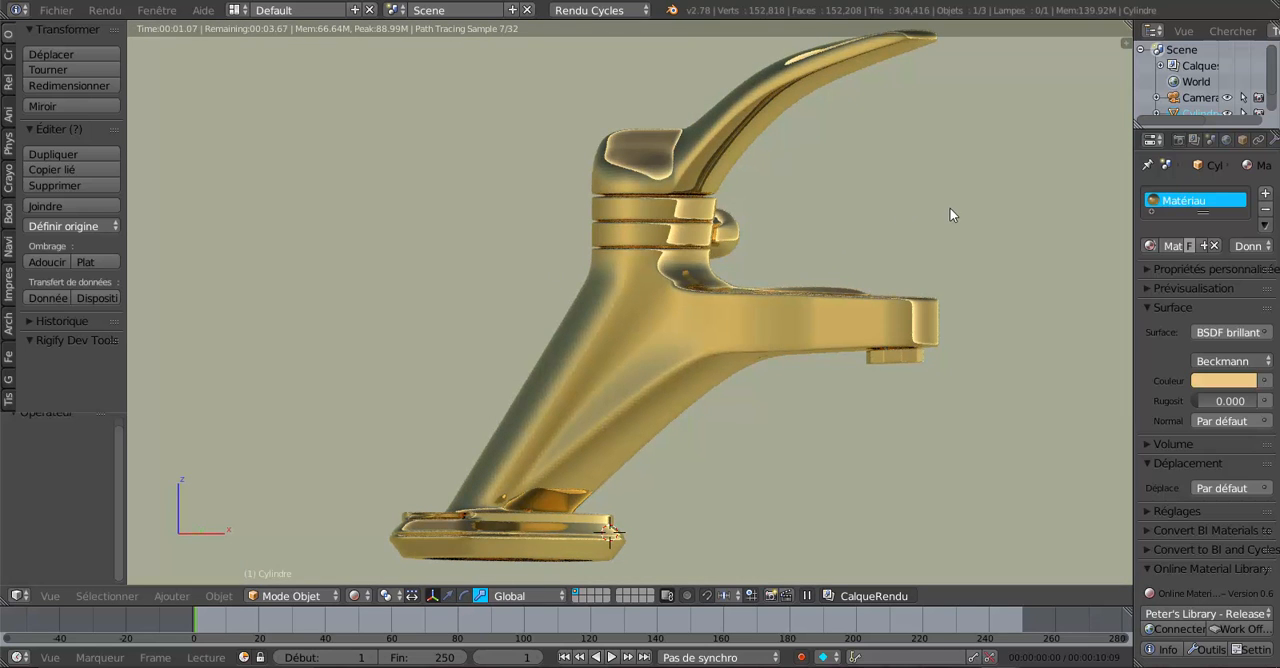
middle_drag(1021, 296, 992, 305)
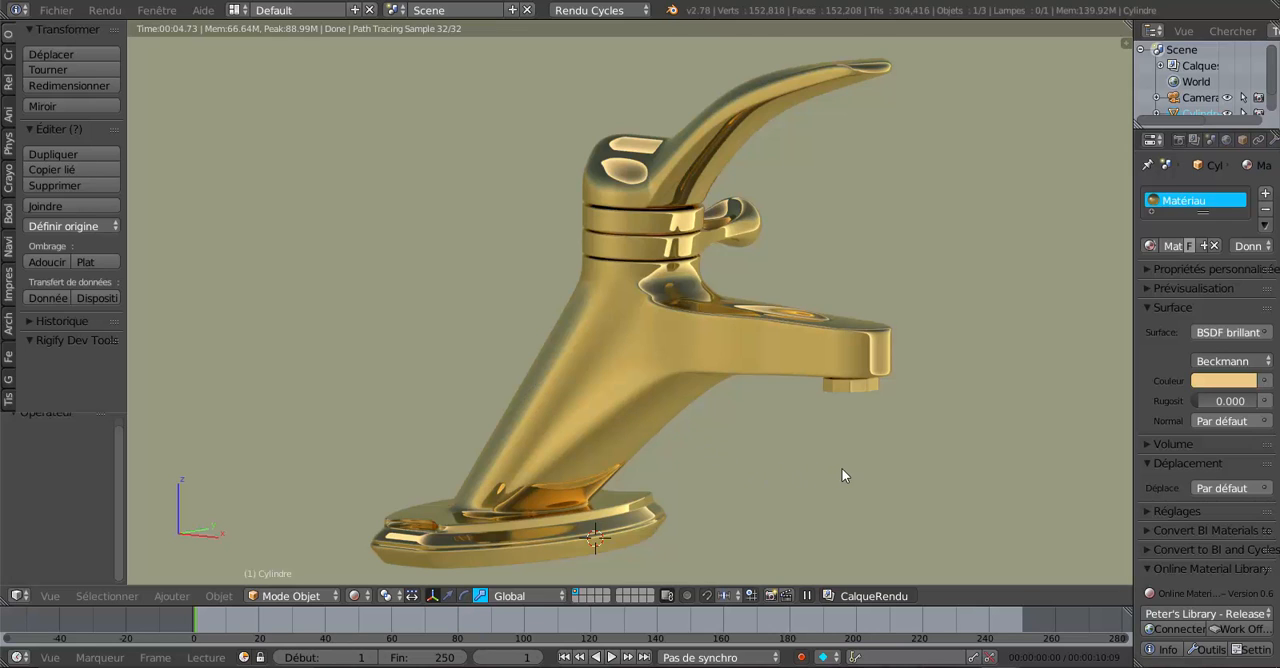
middle_drag(880, 486, 963, 500)
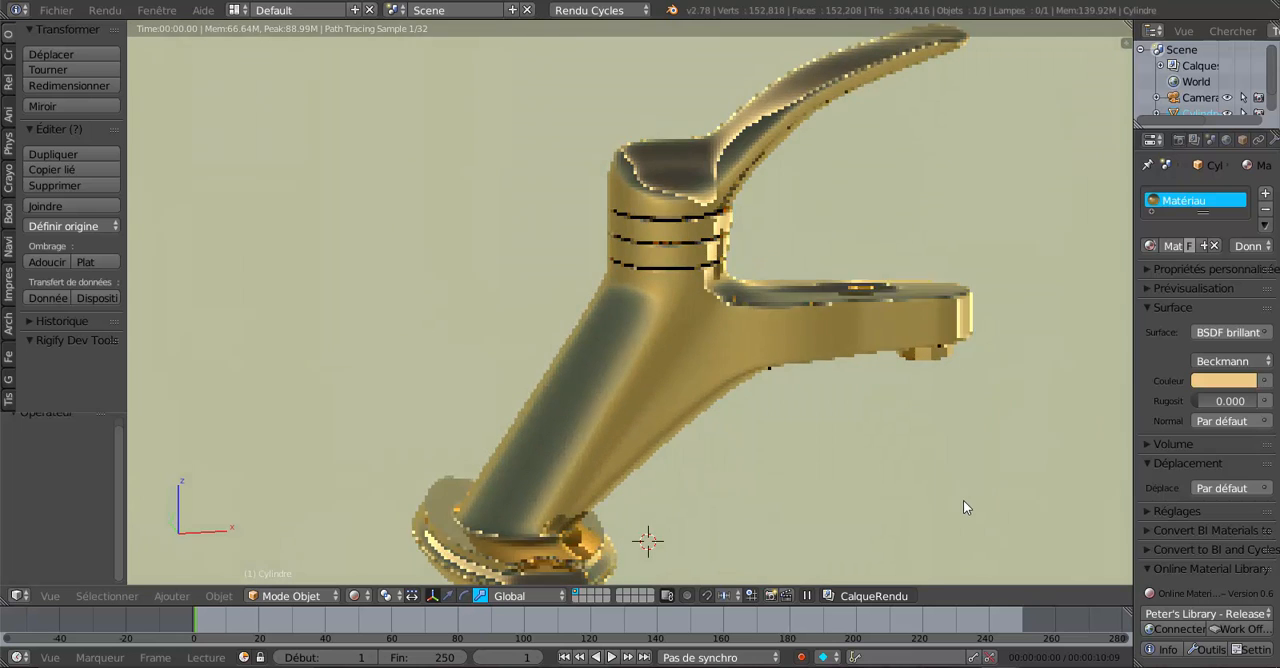
middle_drag(895, 465, 779, 455)
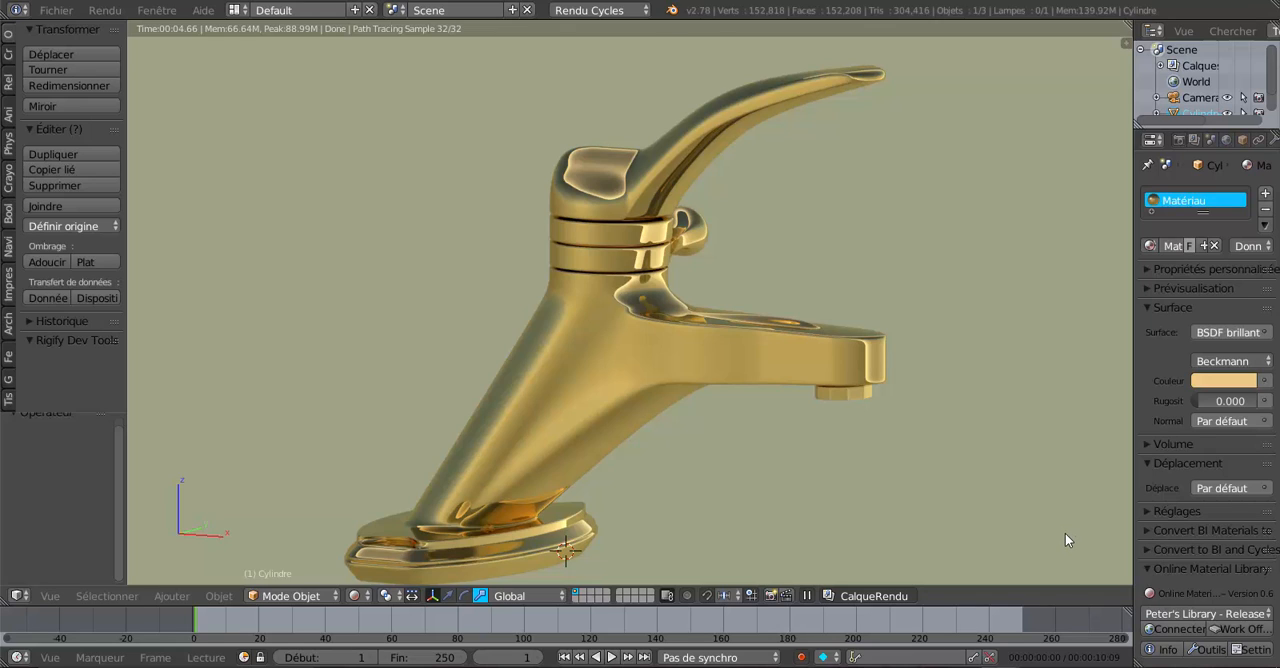
shift+middle_drag(1032, 533, 1025, 520)
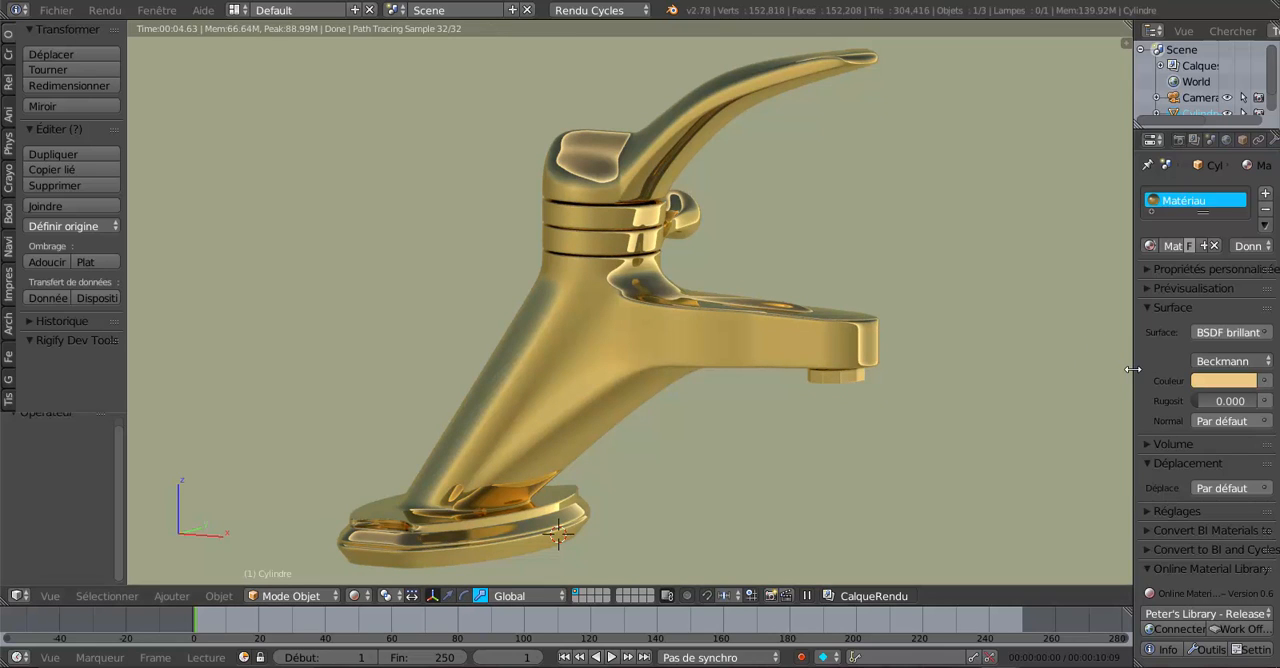
Widen the 3D view and inspect the slanted faucet's small side handle, spout nozzle and base plate from the opposite side.
drag(1133, 369, 1172, 369)
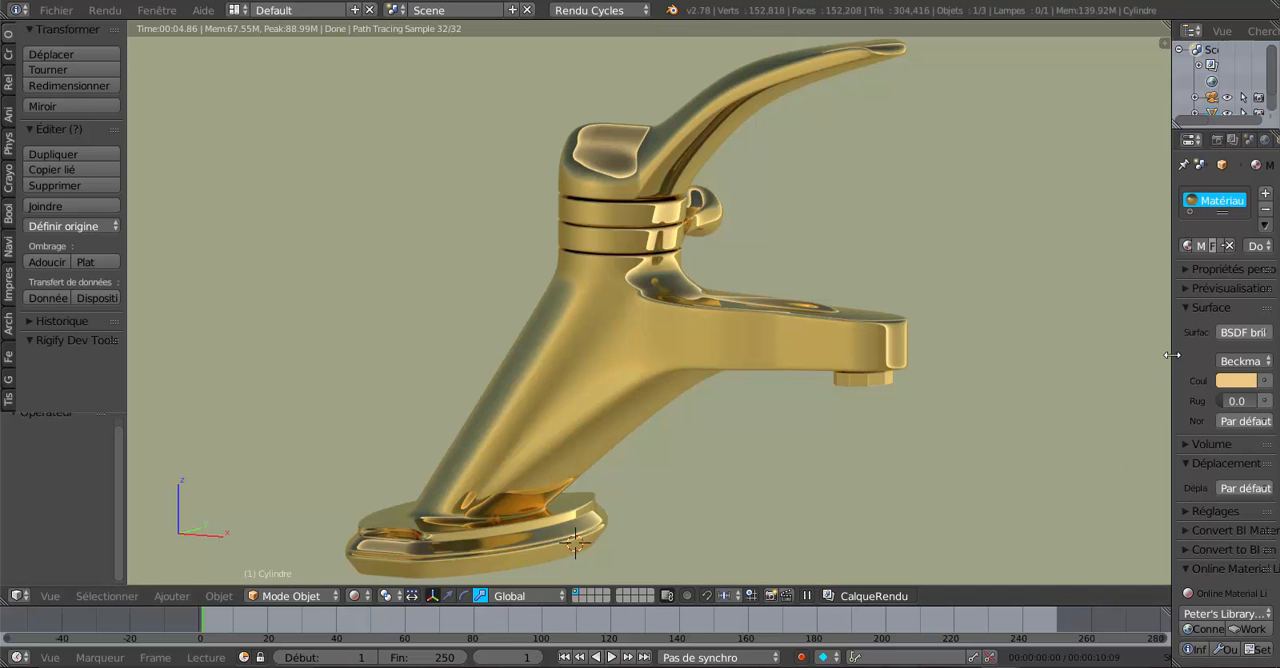
drag(1172, 355, 1159, 356)
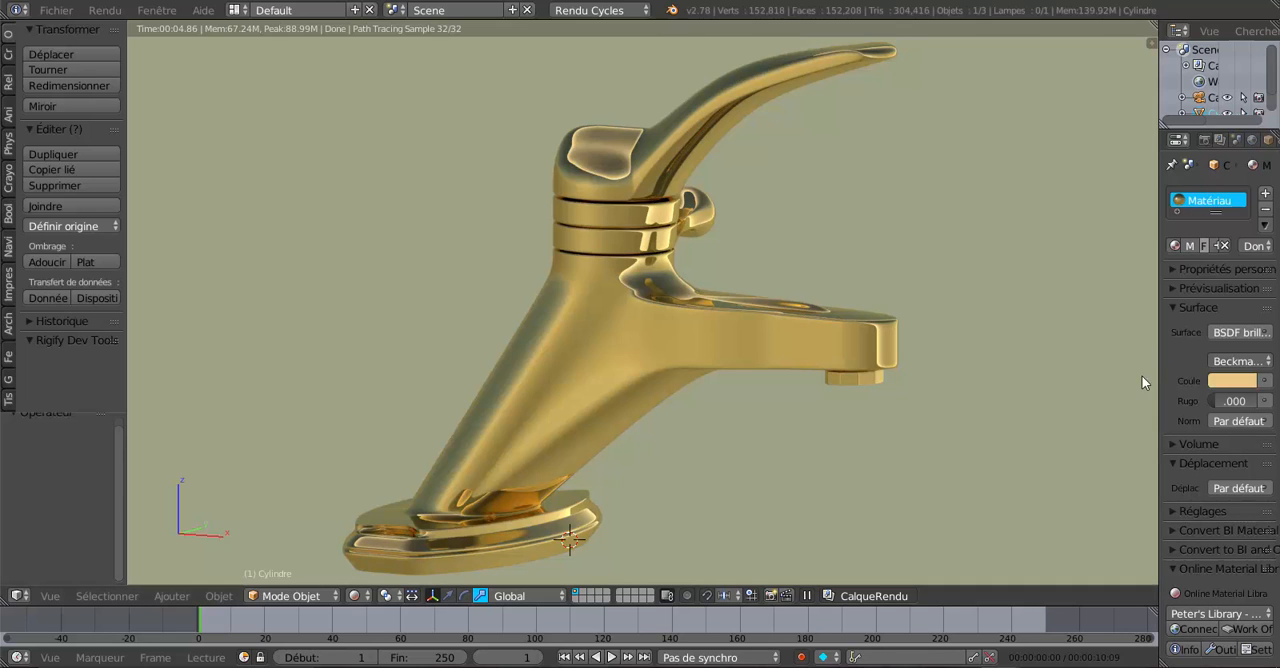
scroll(1045, 423, down, 1)
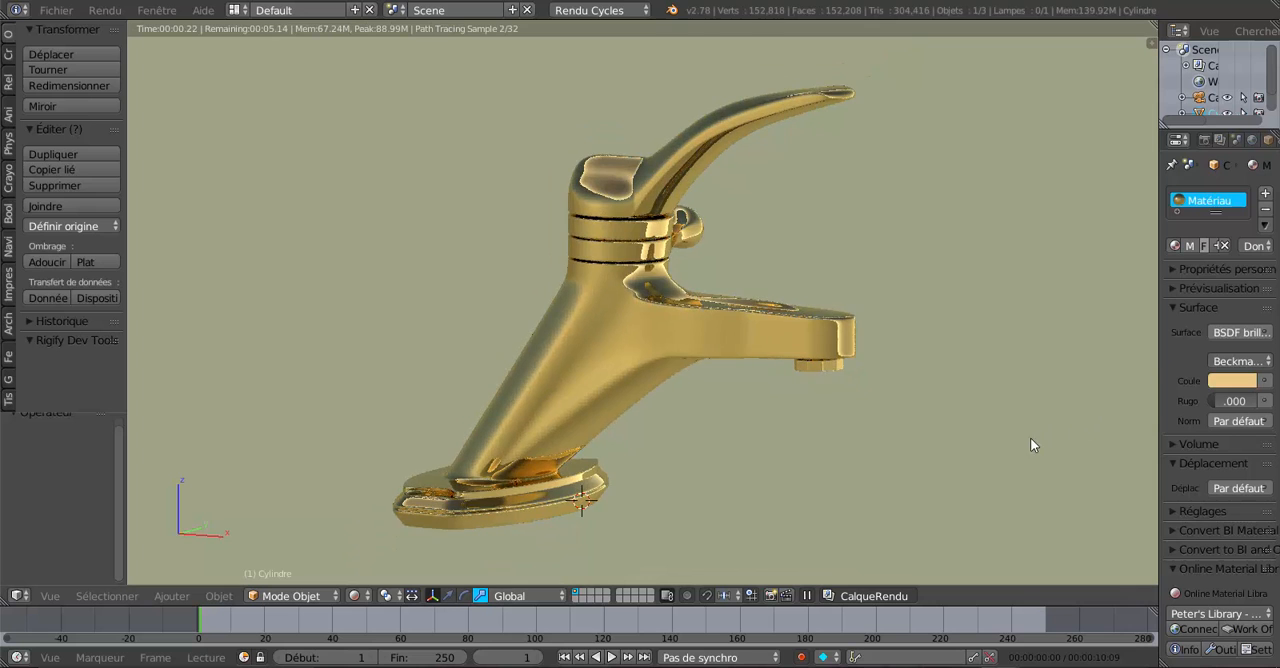
middle_drag(1015, 444, 835, 451)
scroll(837, 455, up, 2)
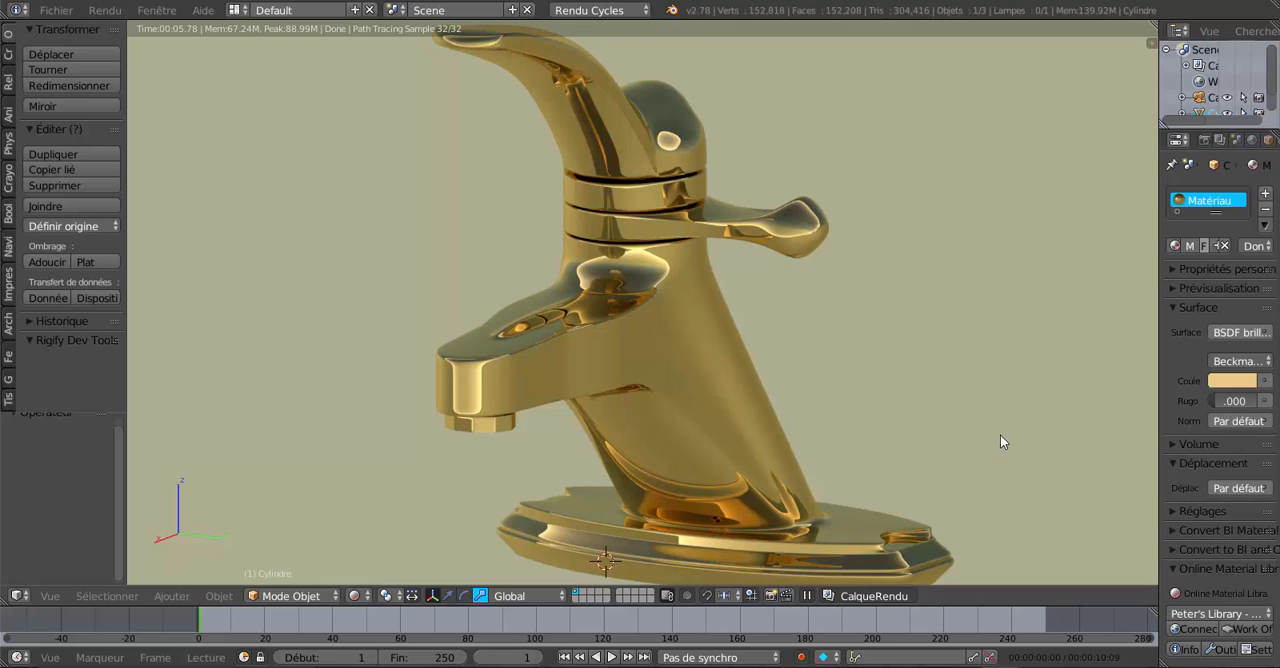
scroll(966, 417, down, 1)
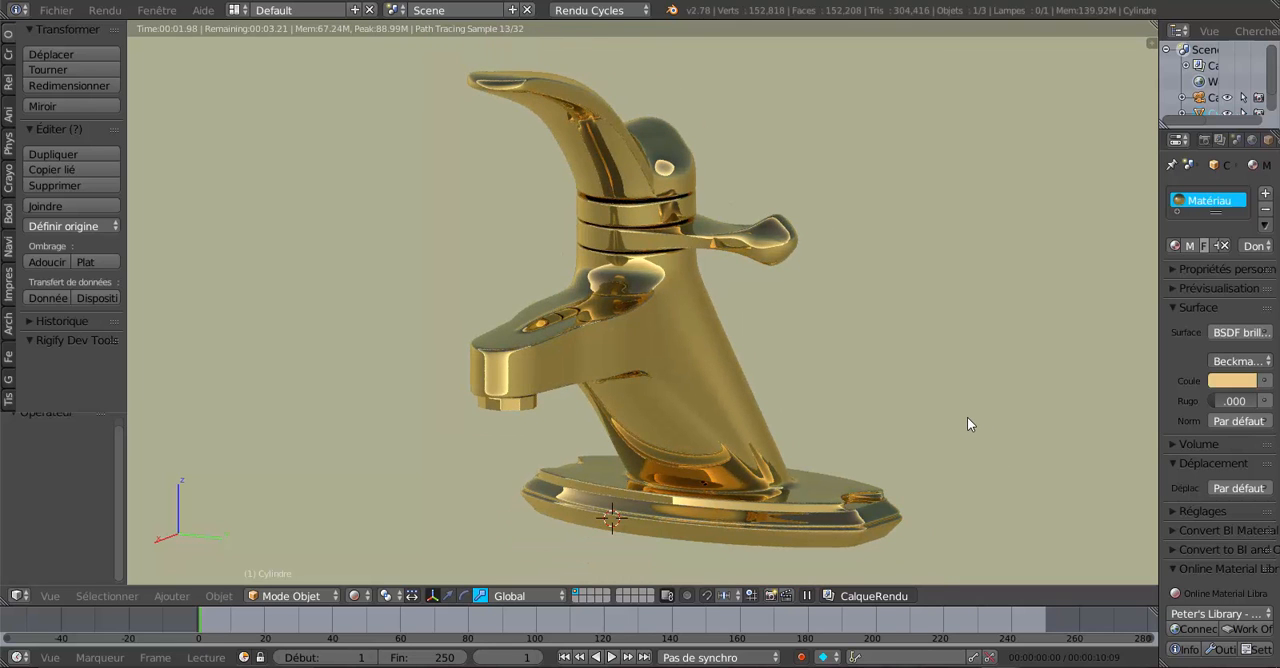
middle_drag(985, 423, 935, 419)
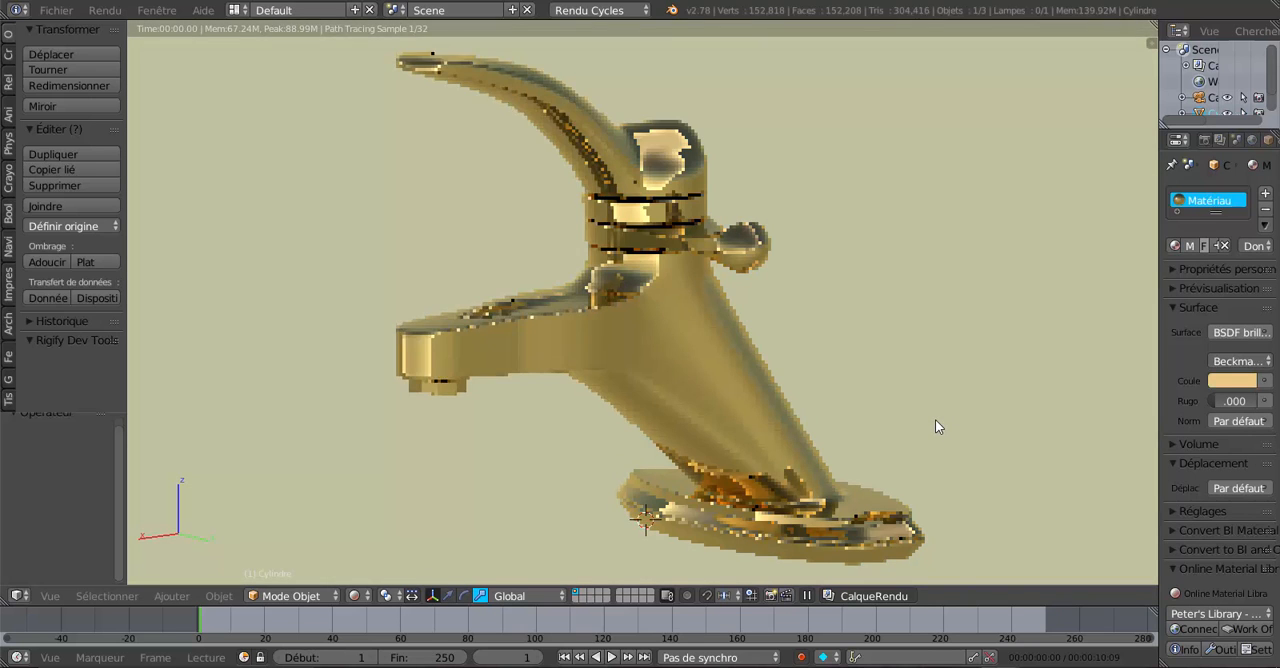
scroll(955, 422, up, 1)
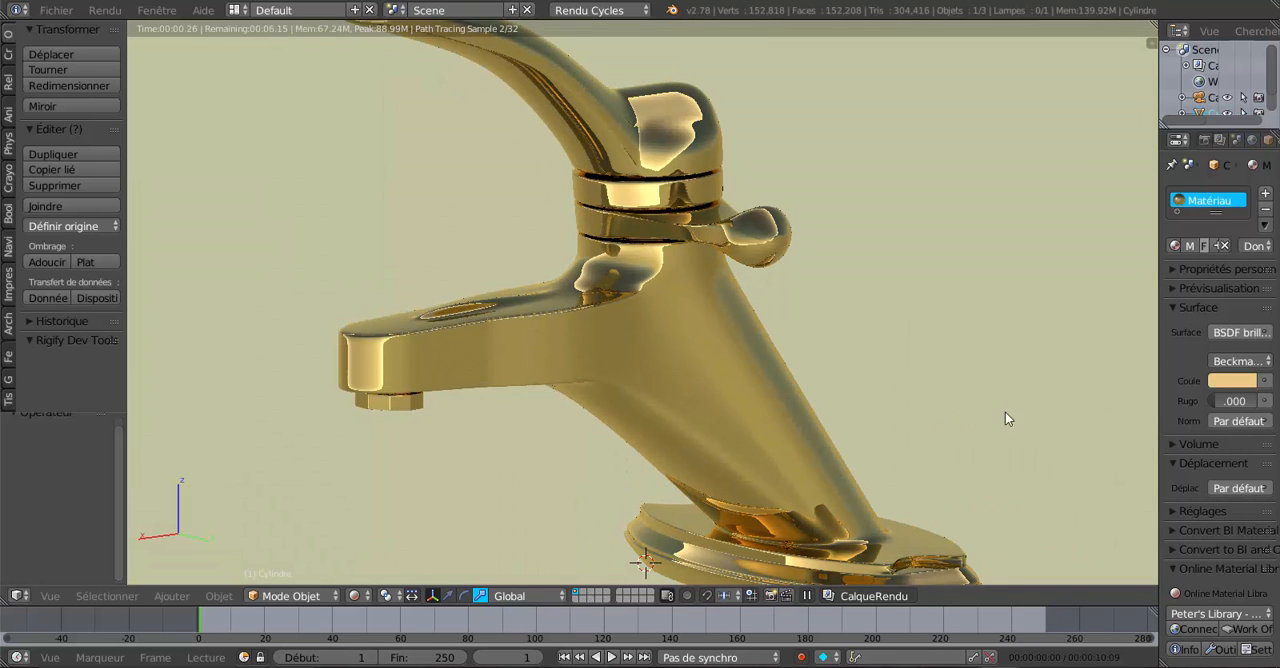
drag(1160, 362, 1193, 355)
scroll(980, 360, down, 2)
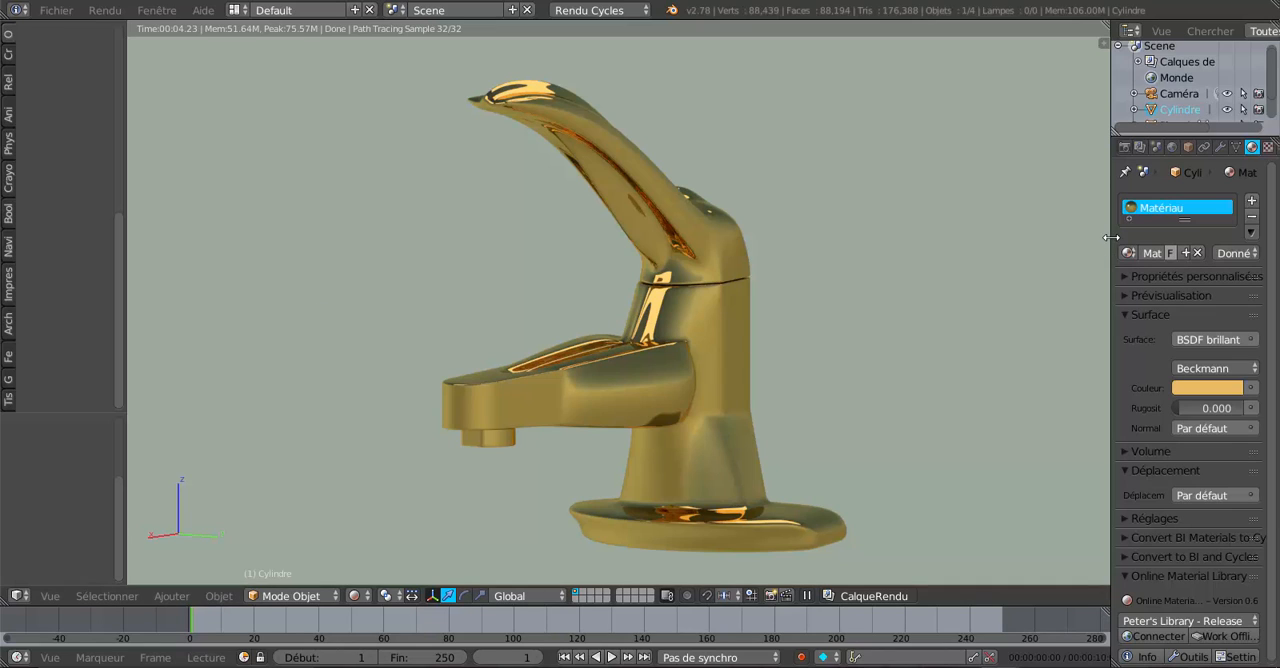
Compare the upright gold faucet in the first Blender window with the slanted faucet in the second window.
drag(1110, 237, 1056, 253)
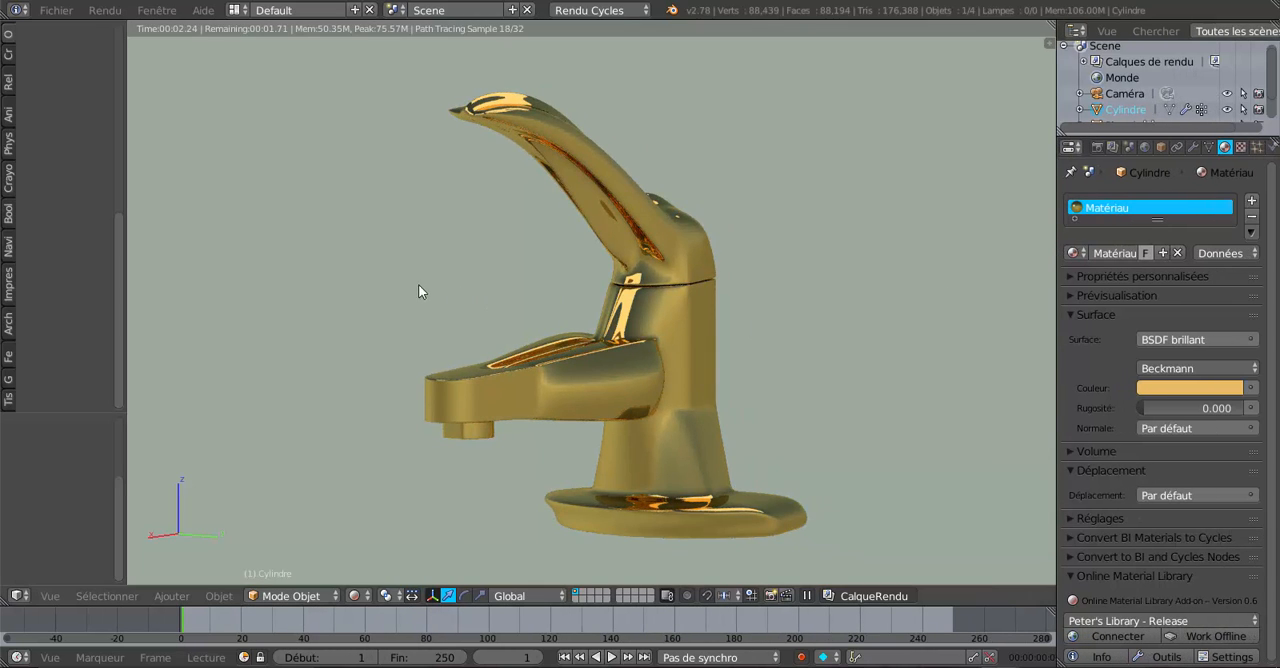
scroll(425, 291, down, 1)
scroll(425, 291, up, 1)
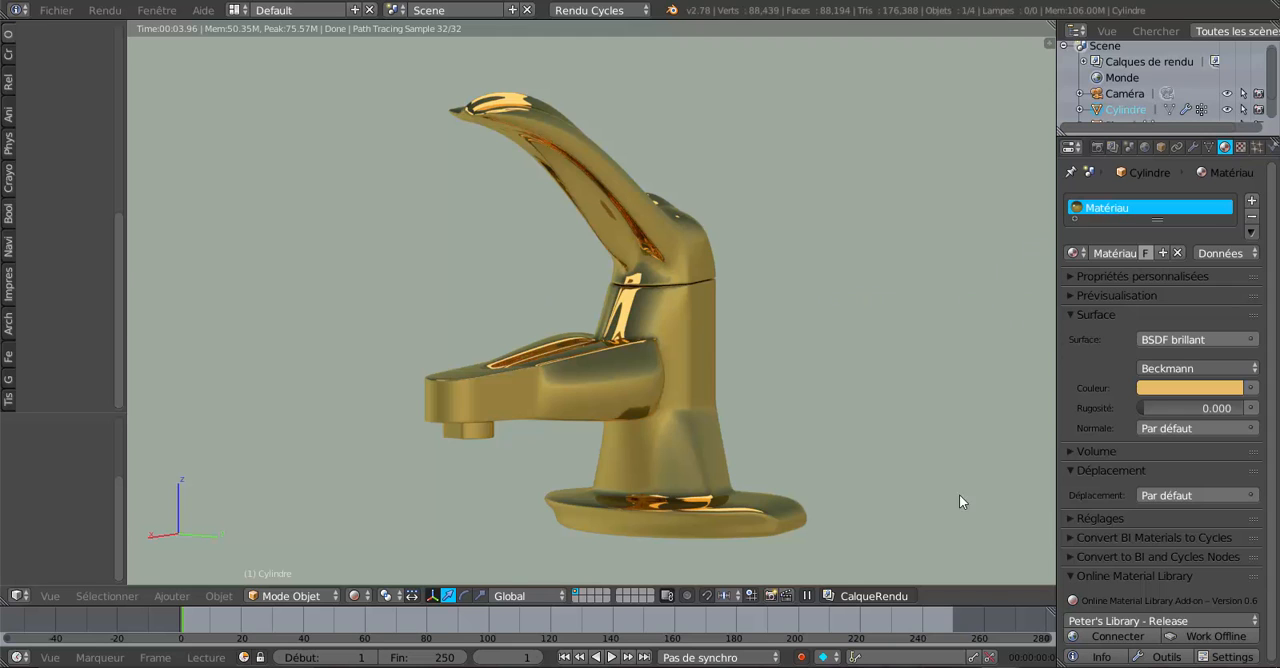
mouse_move(1002, 667)
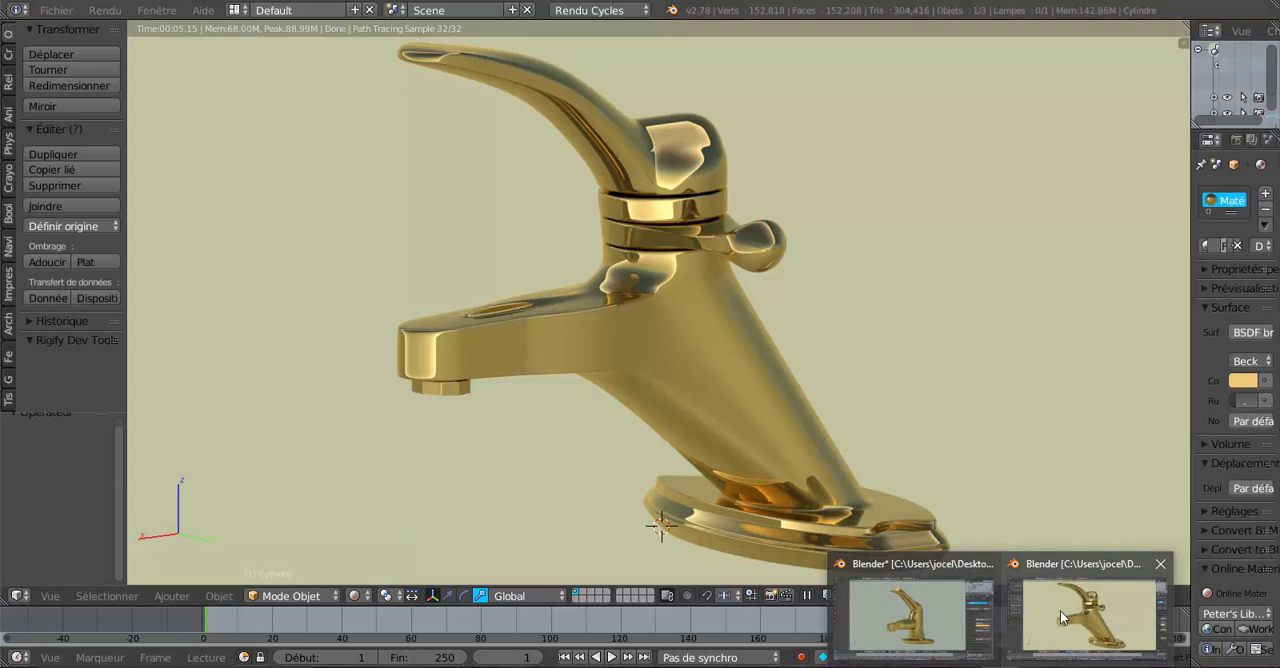
click(1060, 615)
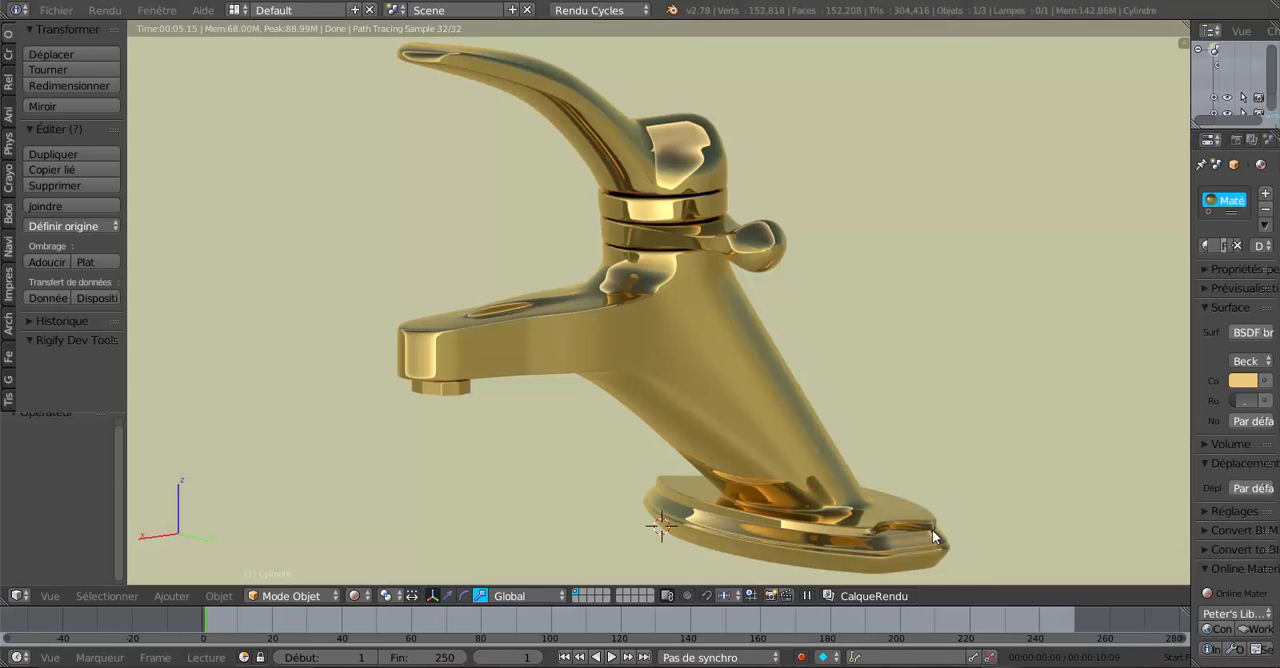
scroll(654, 448, up, 1)
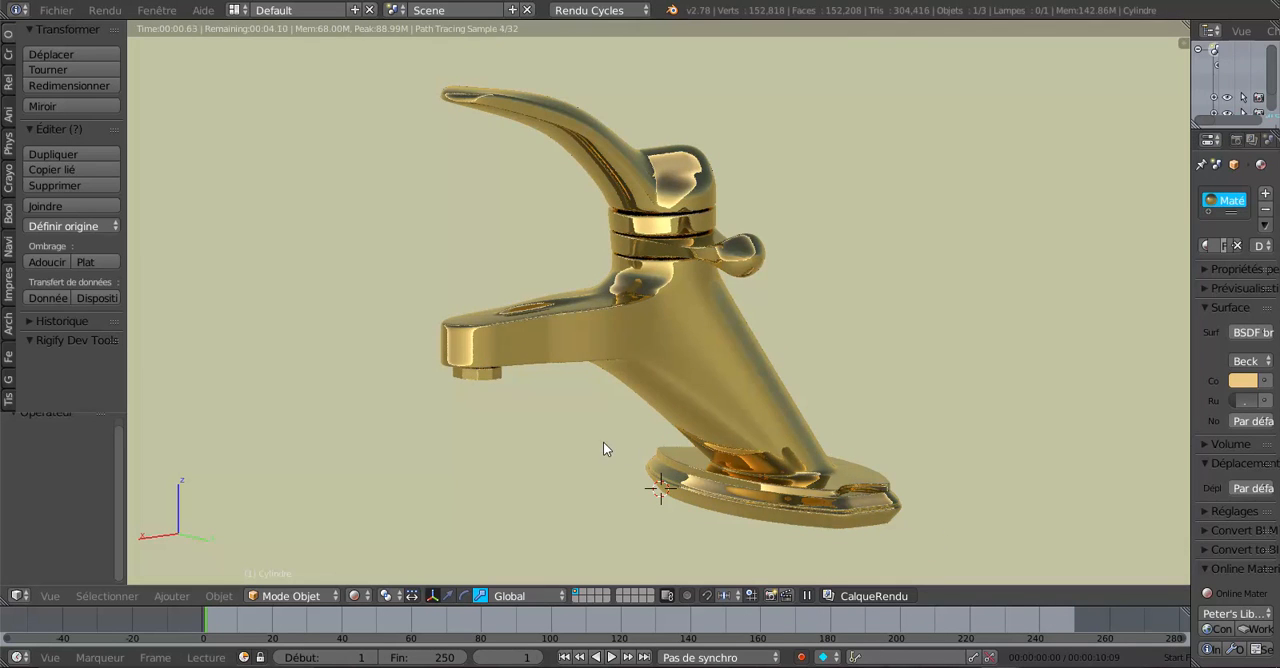
mouse_move(625, 444)
middle_down()
mouse_move(823, 443)
mouse_move(650, 466)
mouse_move(630, 431)
middle_up()
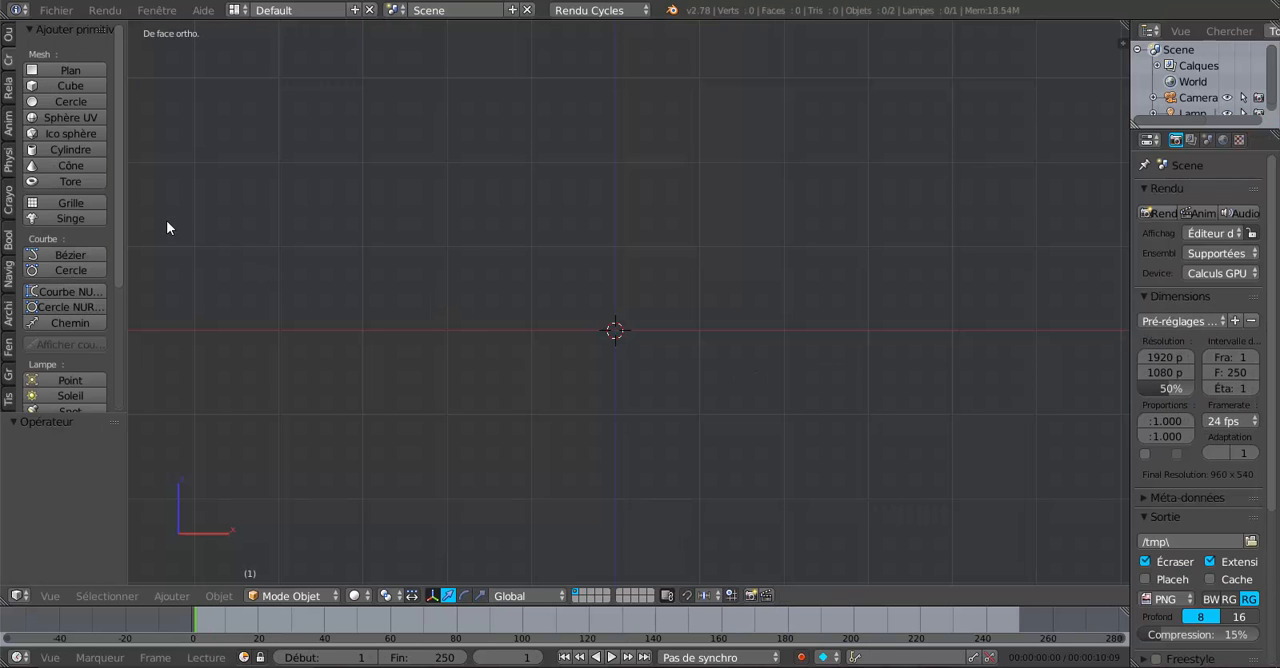
Add a cylinder at the scene origin with its cap fill type set to Rien, leaving both ends open.
drag(130, 179, 157, 180)
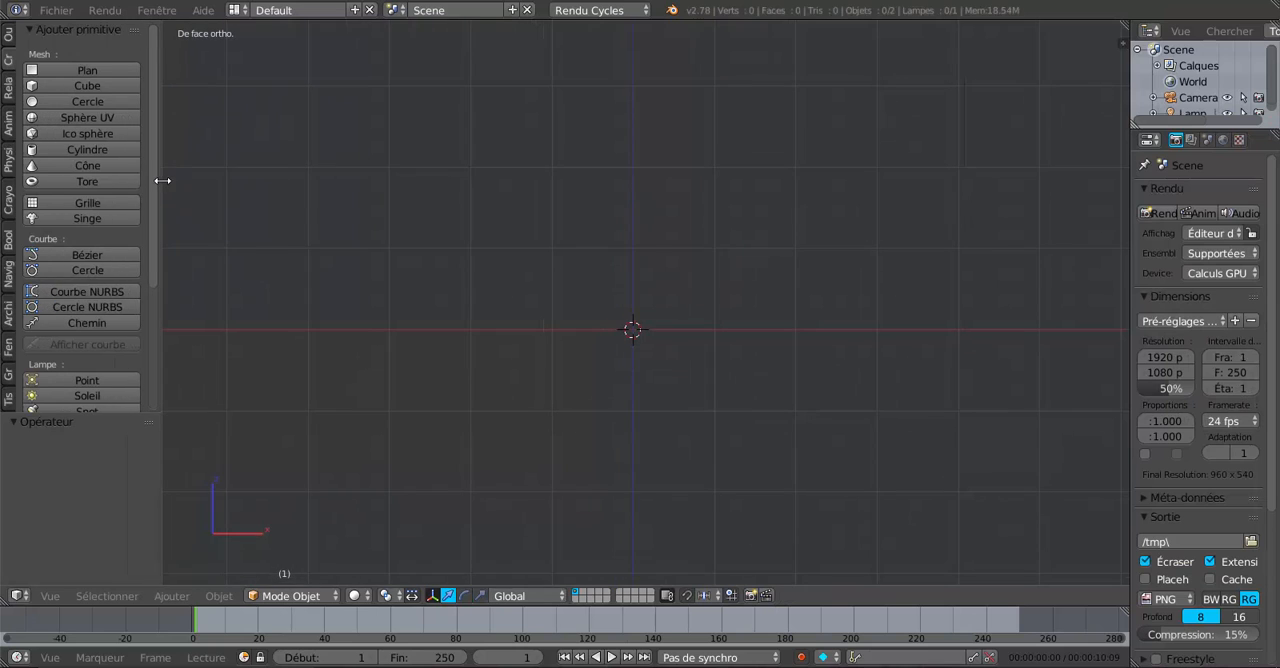
click(69, 148)
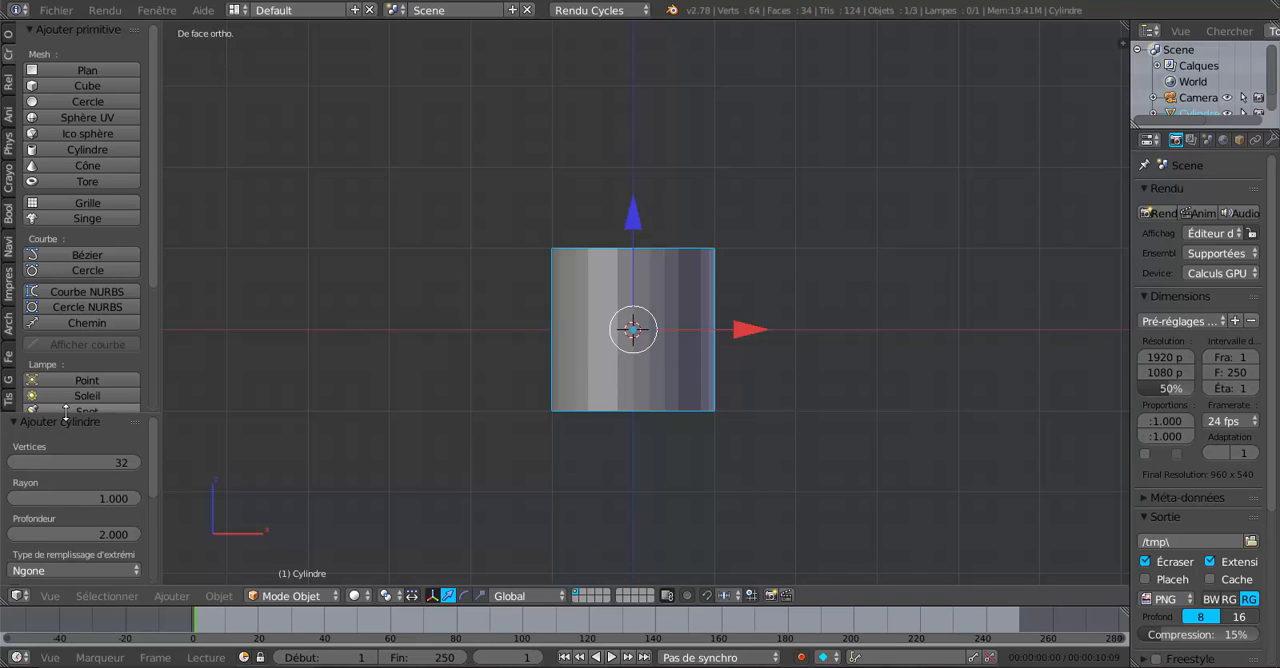
drag(66, 413, 84, 177)
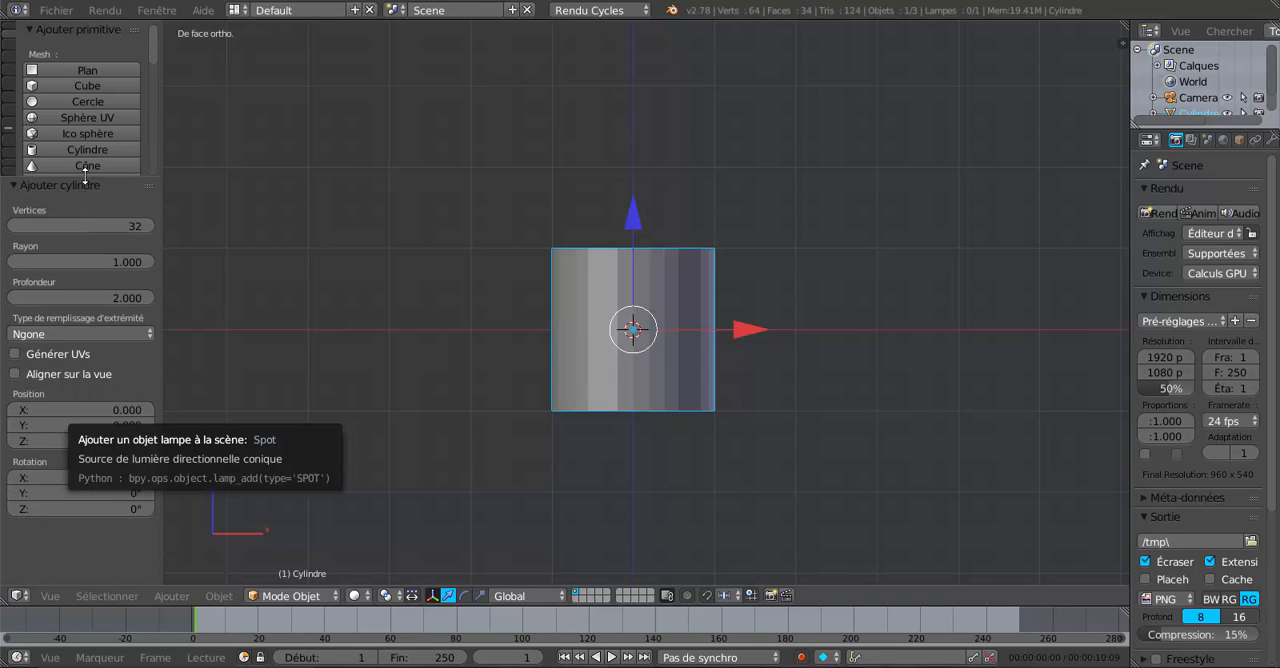
click(68, 335)
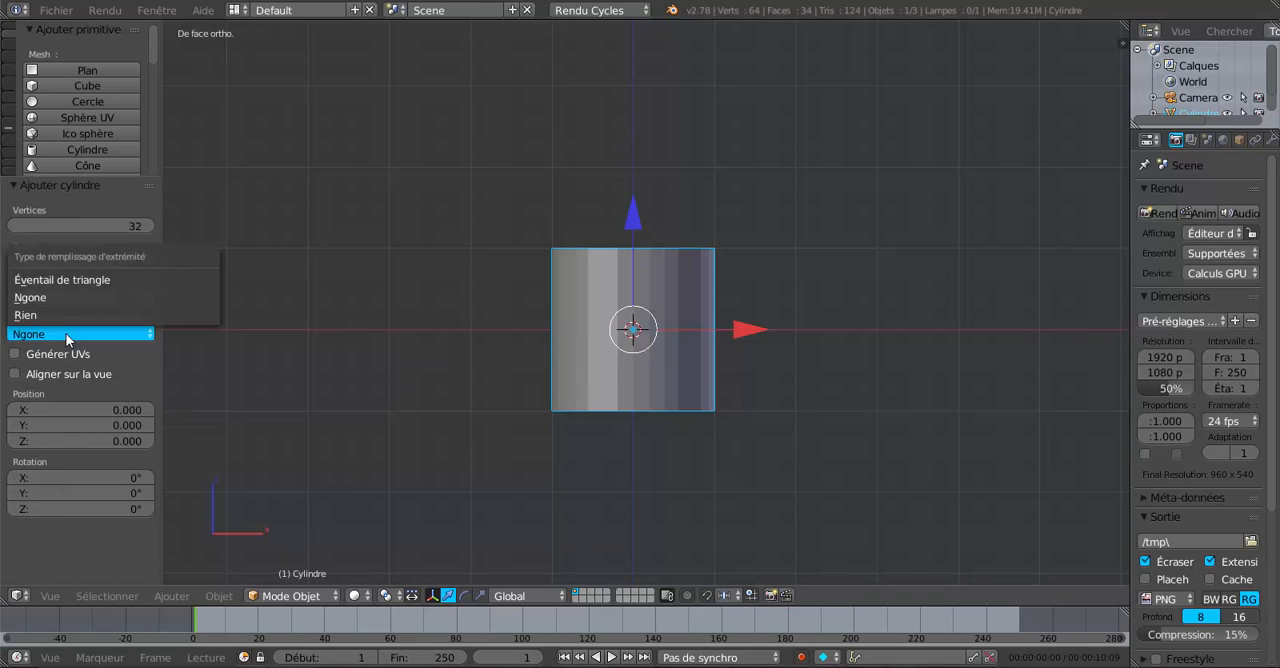
click(47, 315)
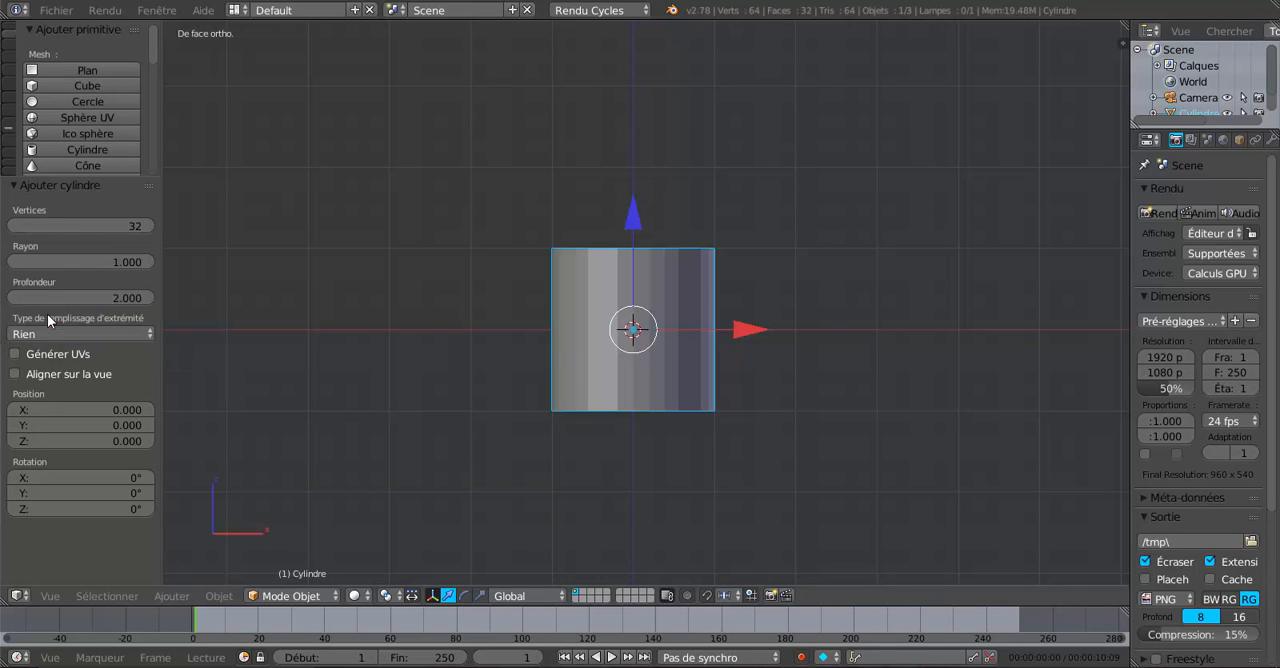
middle_drag(417, 314, 536, 315)
middle_drag(621, 396, 784, 426)
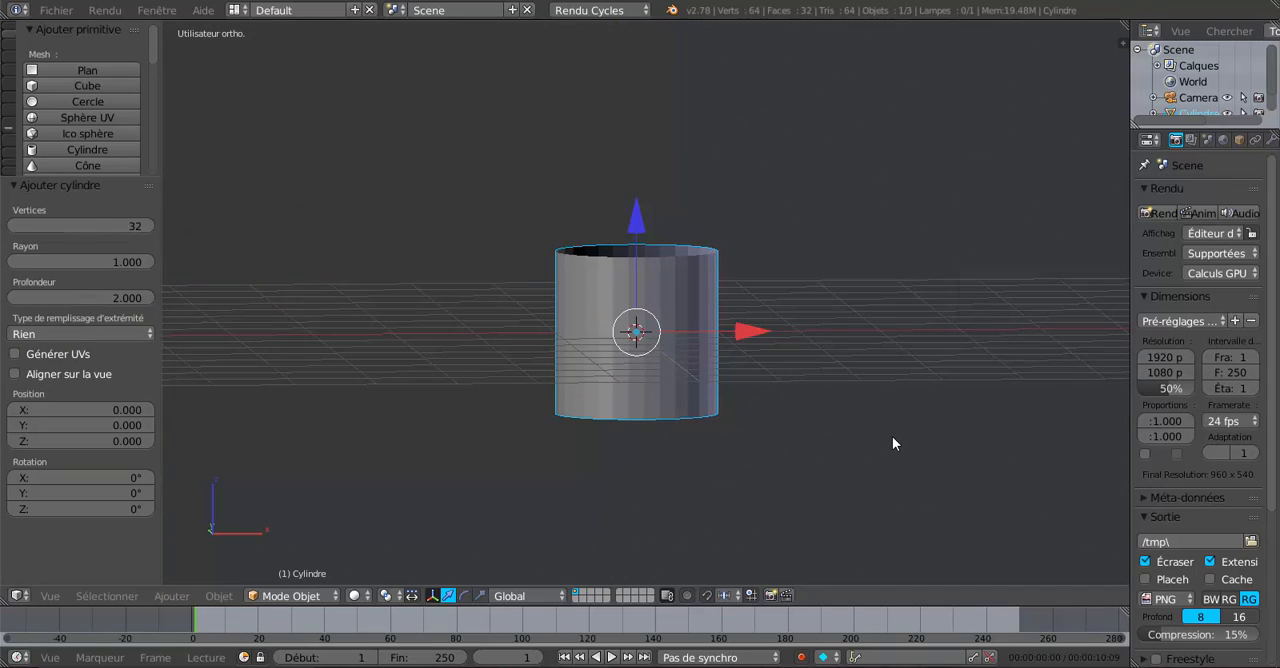
Stretch the cylinder along the Z axis in front view by a factor of about 1.8.
key(KP_1)
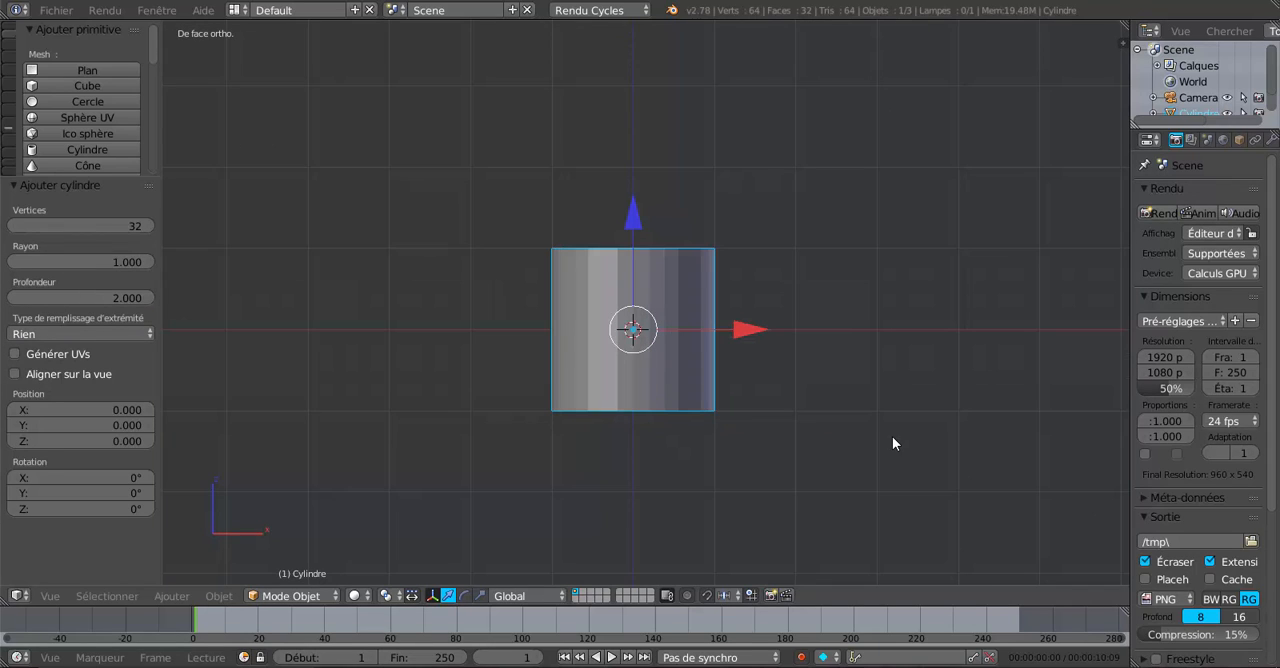
click(481, 595)
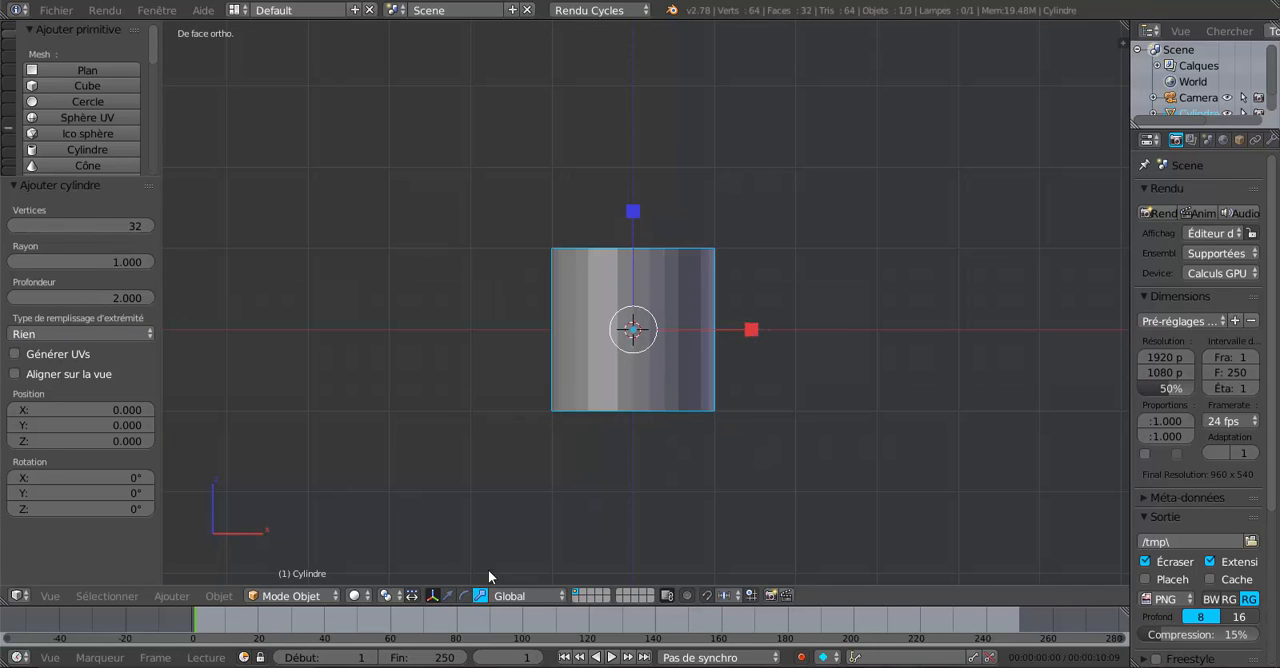
drag(637, 185, 657, 114)
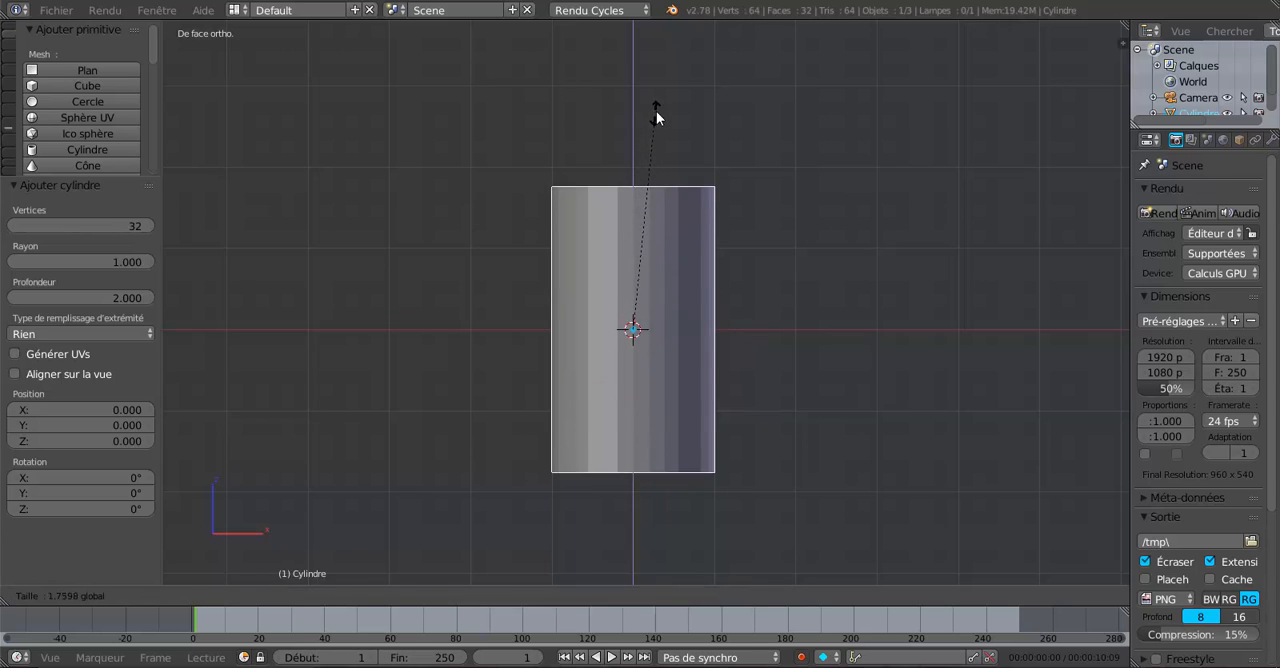
Enter Edit mode and add one horizontal loop cut at the cylinder's mid-height with a slide factor of 0.
key(Tab)
scroll(757, 333, up, 1)
scroll(757, 333, down, 1)
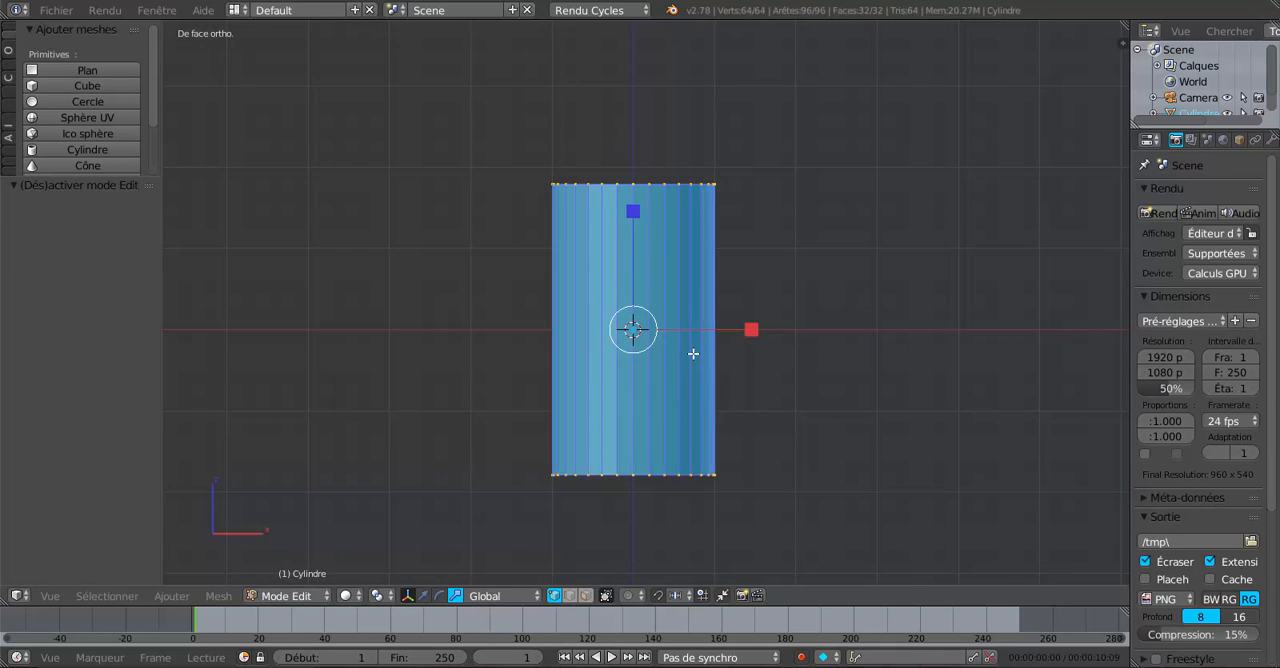
key(ctrl+r)
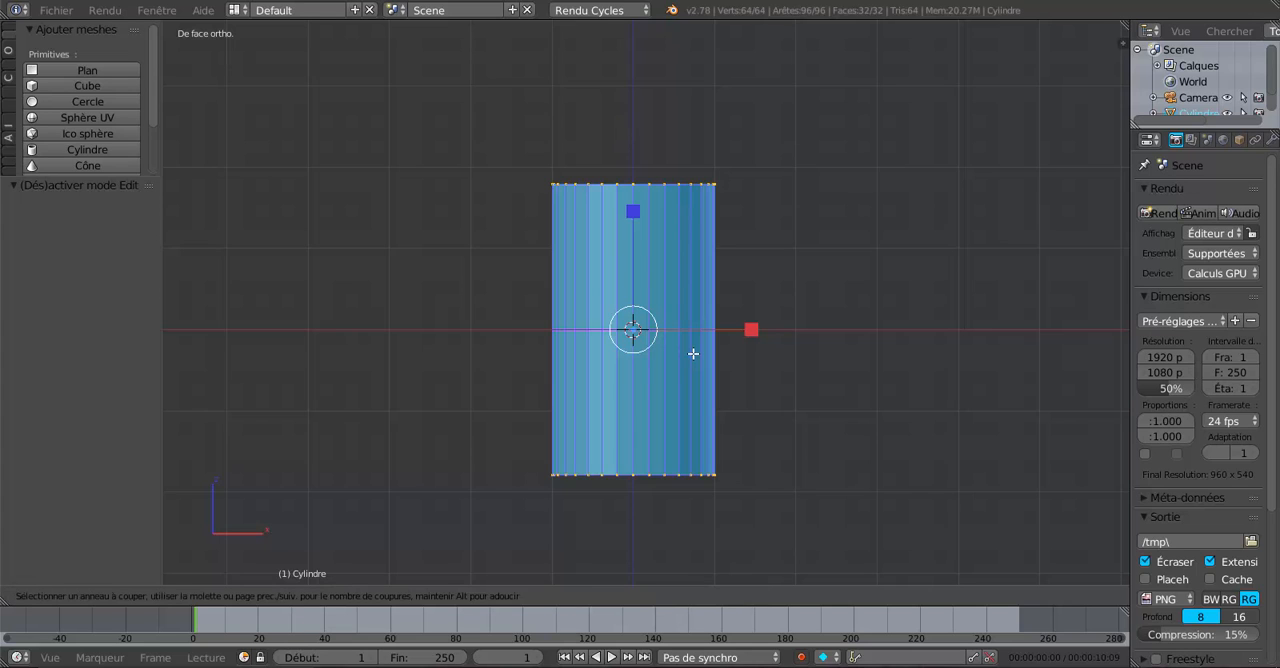
click(691, 354)
right_click(691, 354)
scroll(818, 462, up, 1)
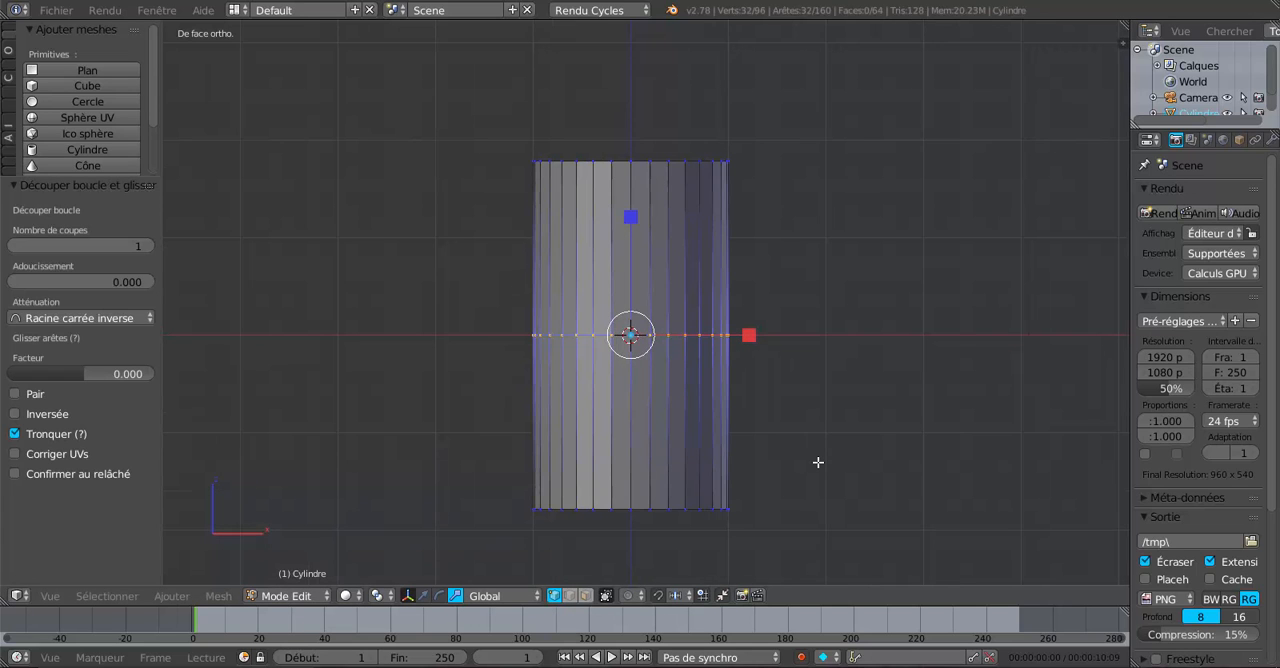
Show the cylinder in wireframe and switch mesh selection to faces.
key(z)
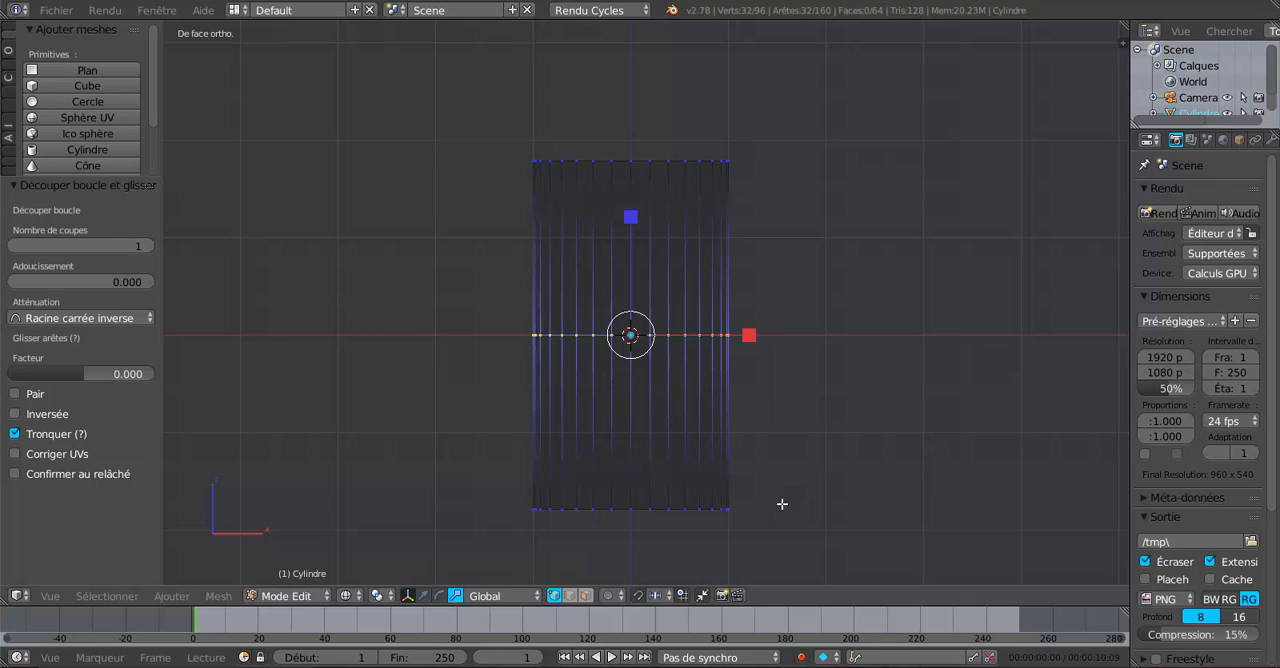
click(586, 595)
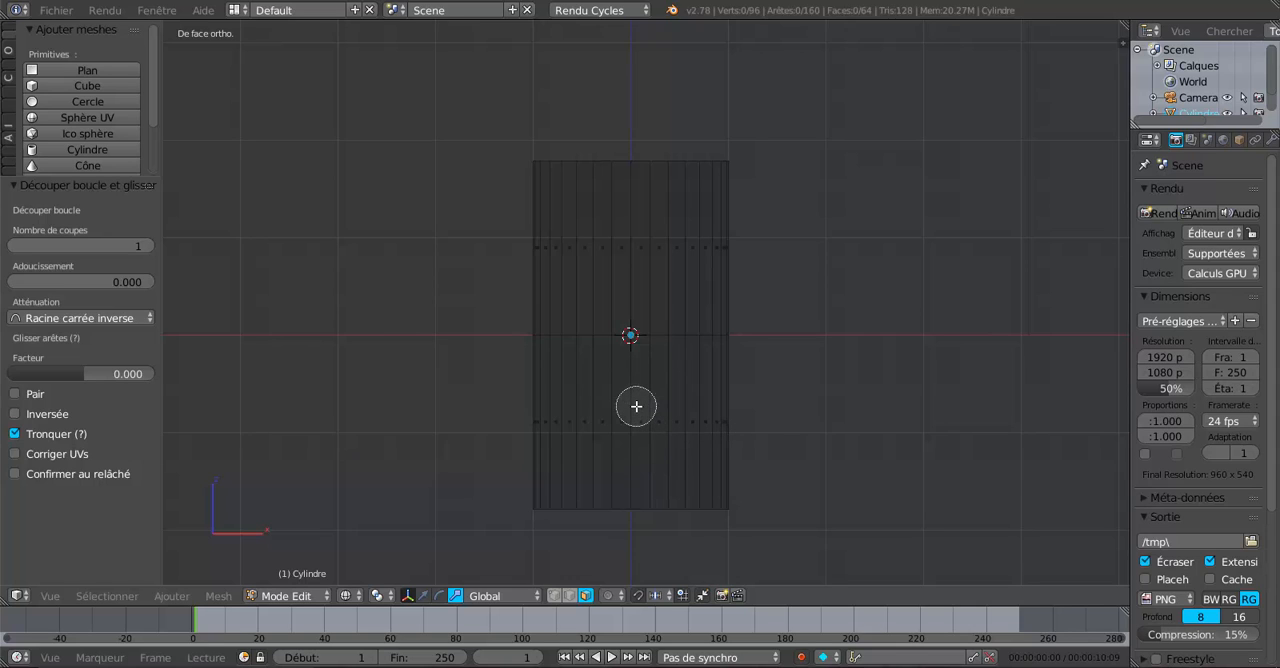
Try to extrude the lower half-ring of faces on the +X side by 2.033 units along X.
drag(636, 406, 777, 406)
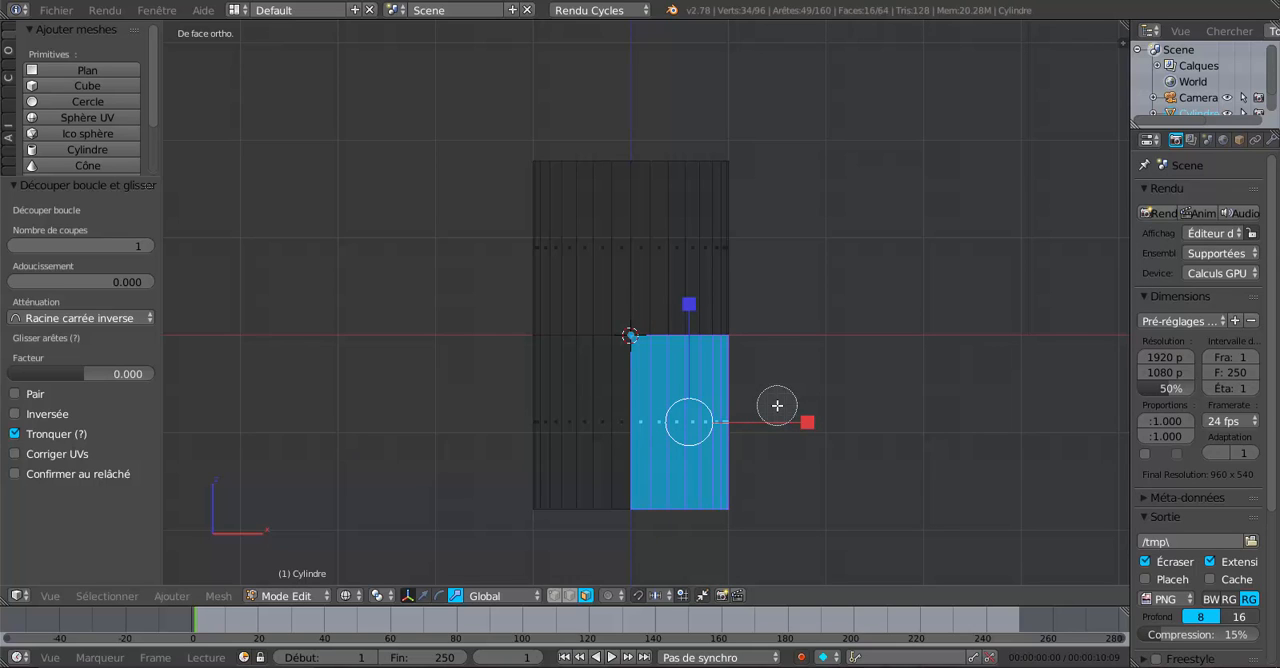
right_click(779, 473)
key(e)
right_click(754, 506)
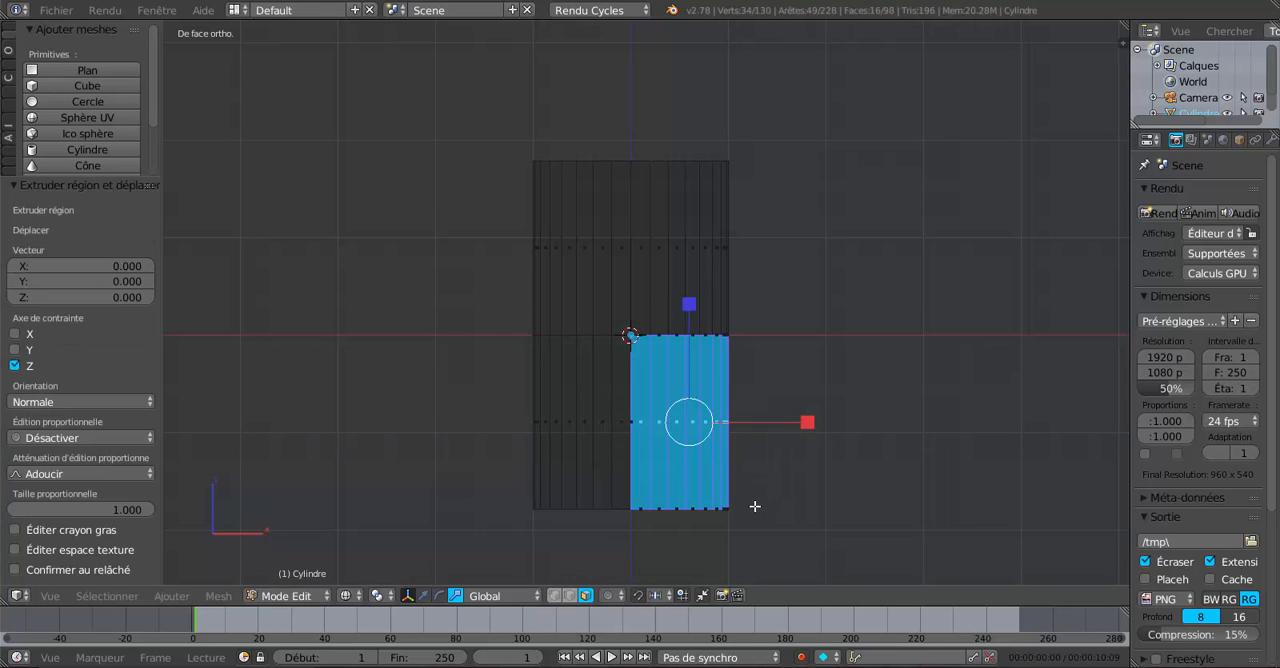
click(424, 596)
drag(808, 423, 986, 374)
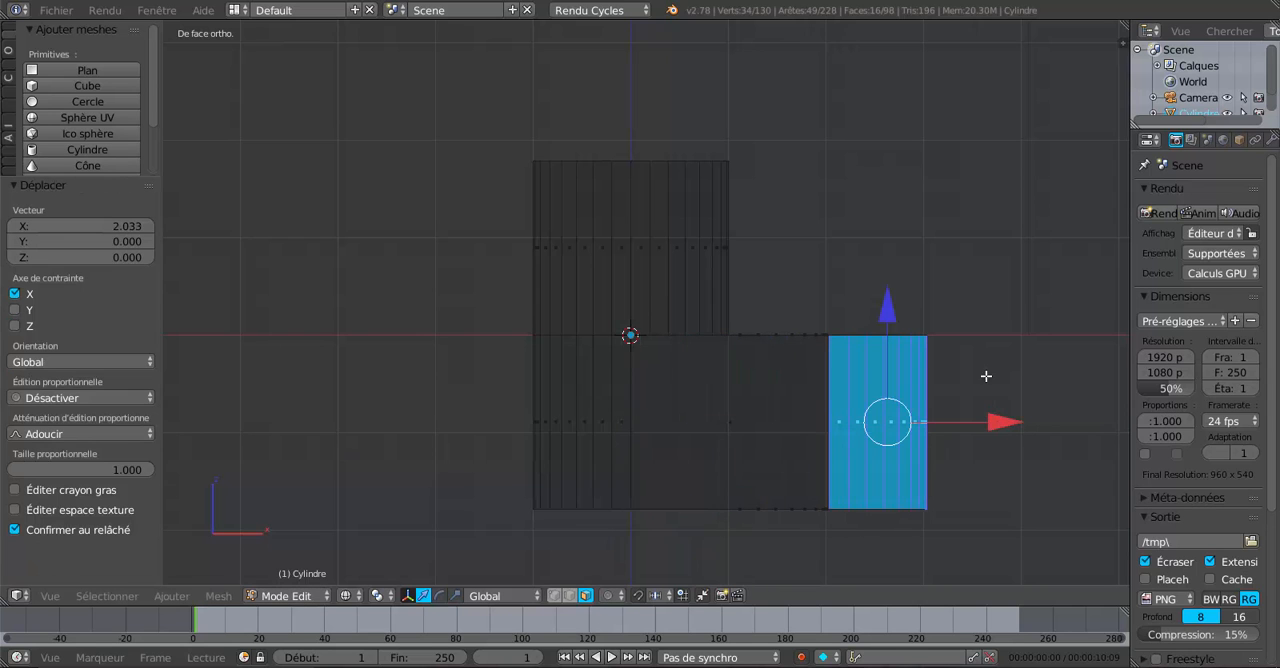
Try to widen the extruded end faces along Y by a factor of 1.073.
middle_drag(986, 374, 658, 489)
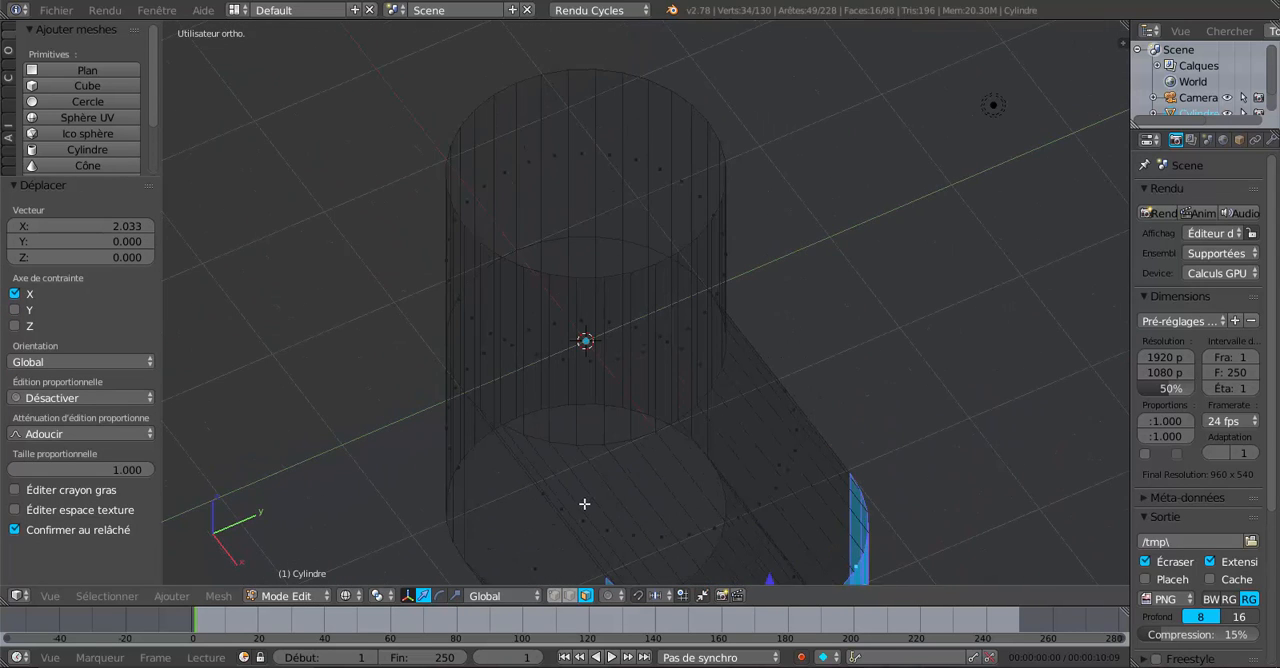
shift+middle_drag(584, 504, 650, 354)
scroll(621, 373, up, 2)
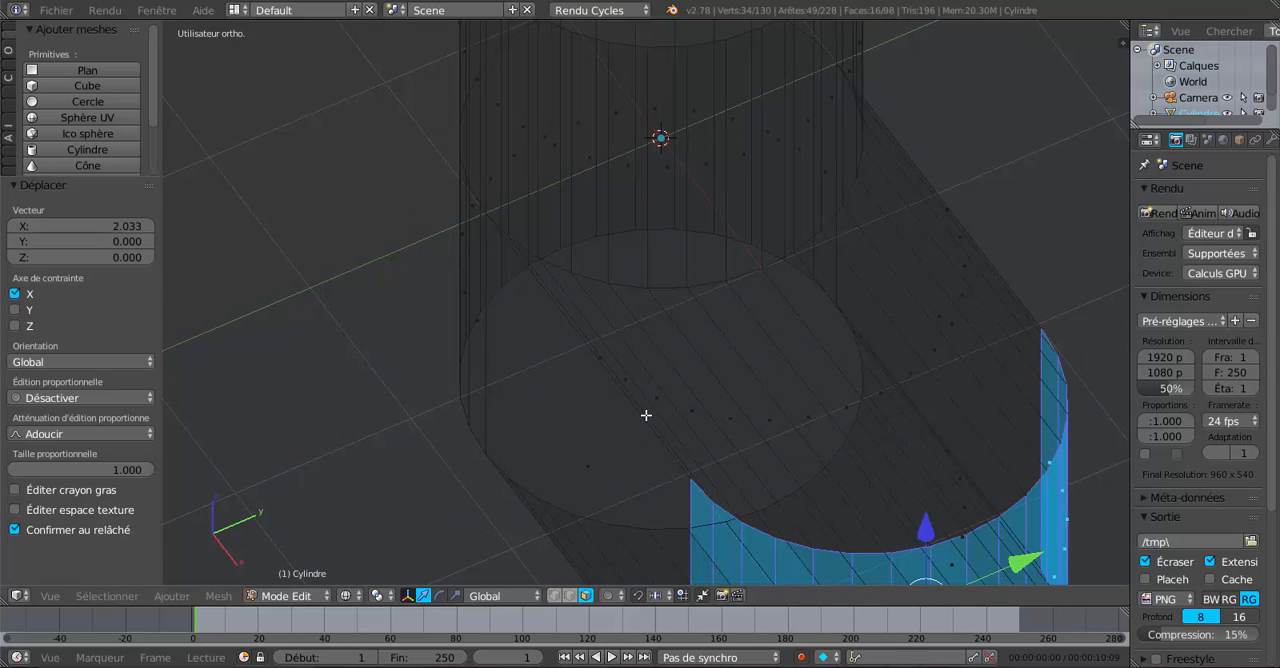
scroll(646, 415, down, 1)
scroll(790, 436, down, 1)
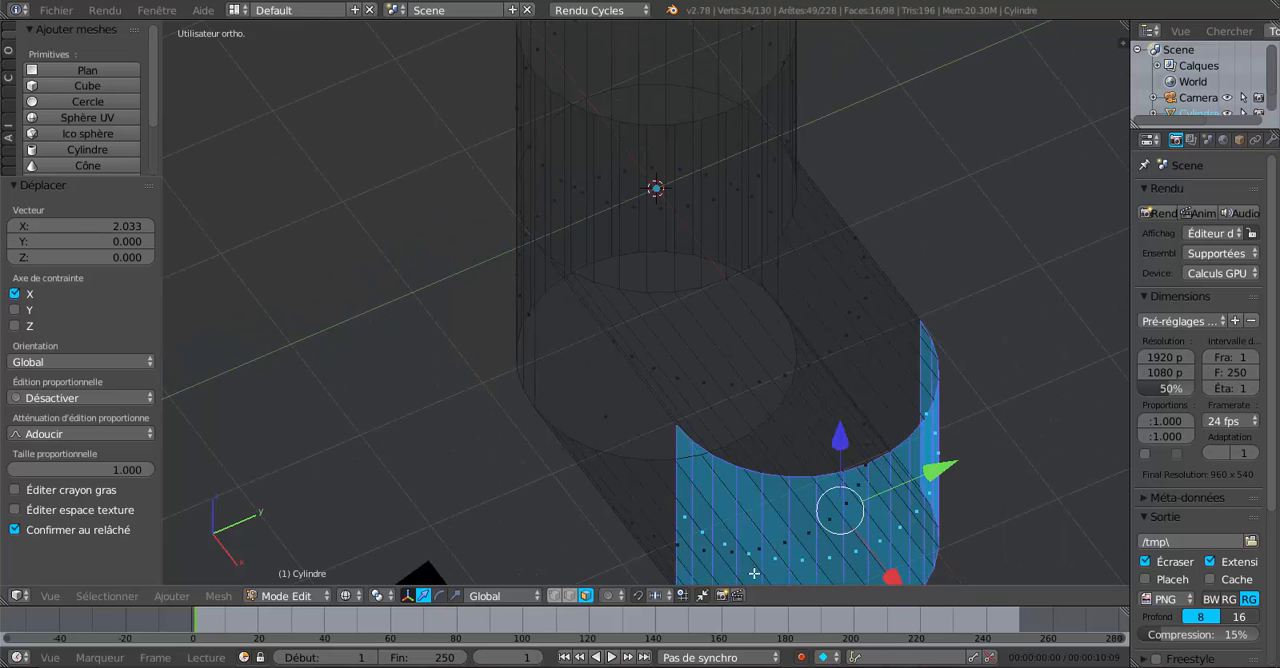
click(455, 595)
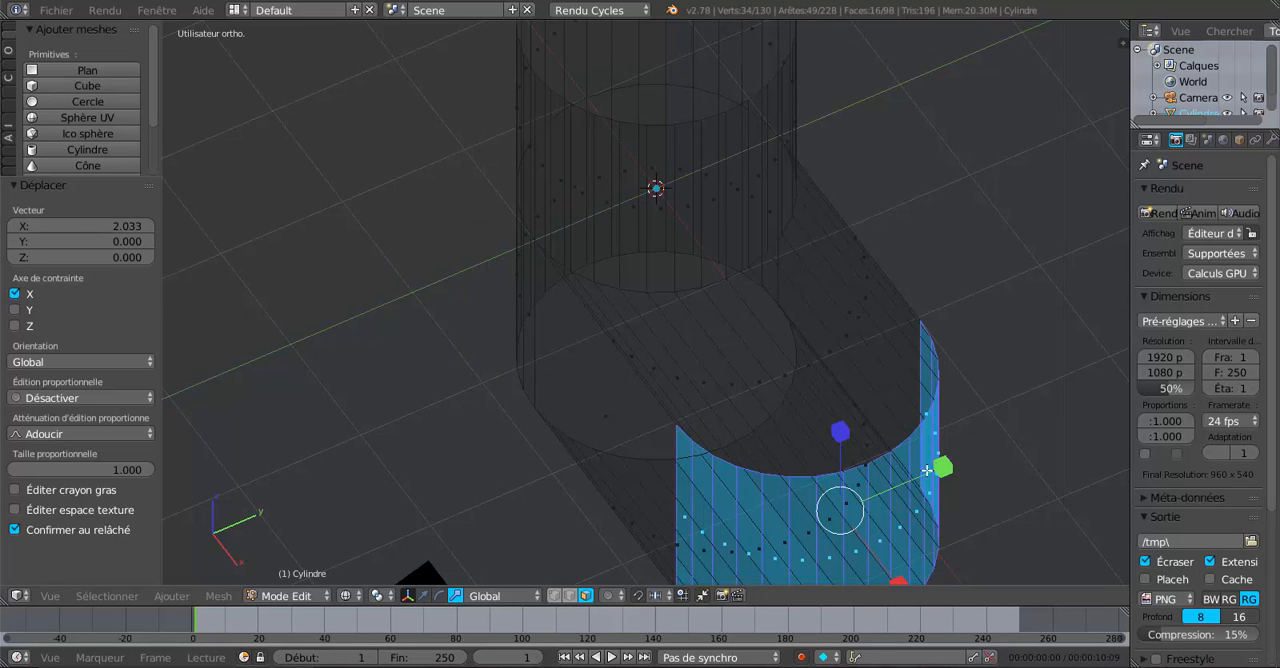
mouse_move(943, 467)
mouse_down()
mouse_move(917, 491)
mouse_move(857, 508)
mouse_move(957, 462)
mouse_move(945, 468)
mouse_up()
scroll(514, 457, down, 1)
middle_drag(488, 458, 583, 413)
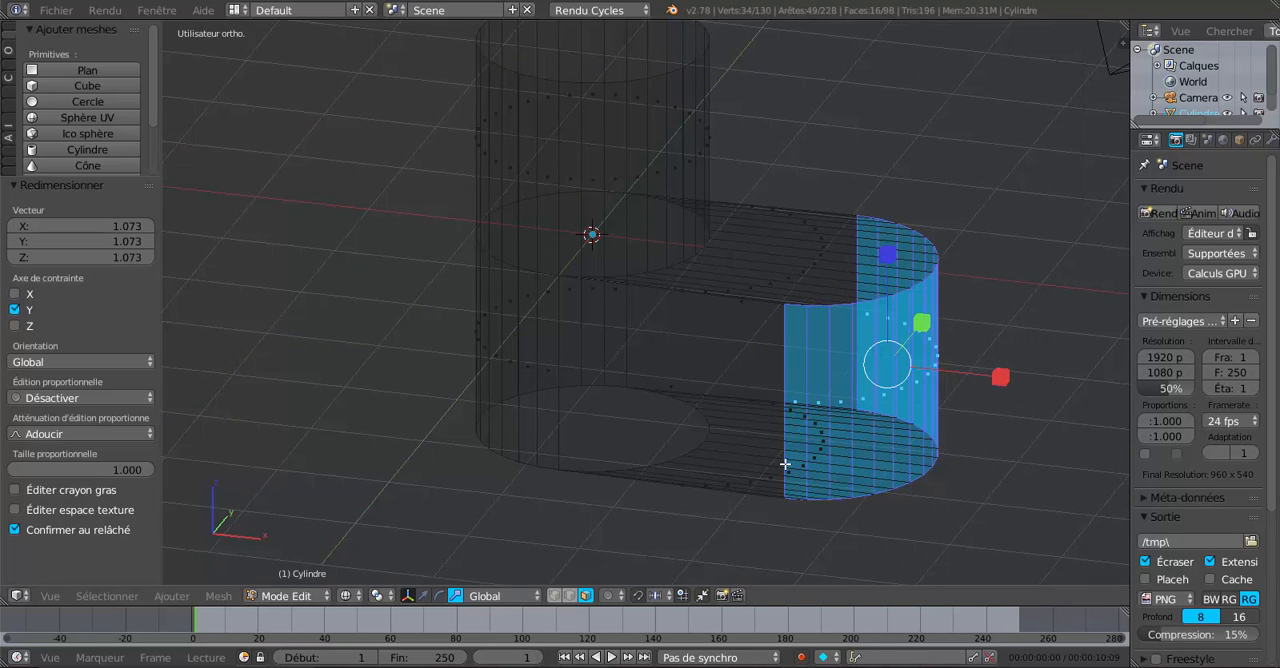
Undo the end-face scaling, the extrusion along X and the face selection.
key(ctrl+z)
key(ctrl+z)
key(ctrl+z)
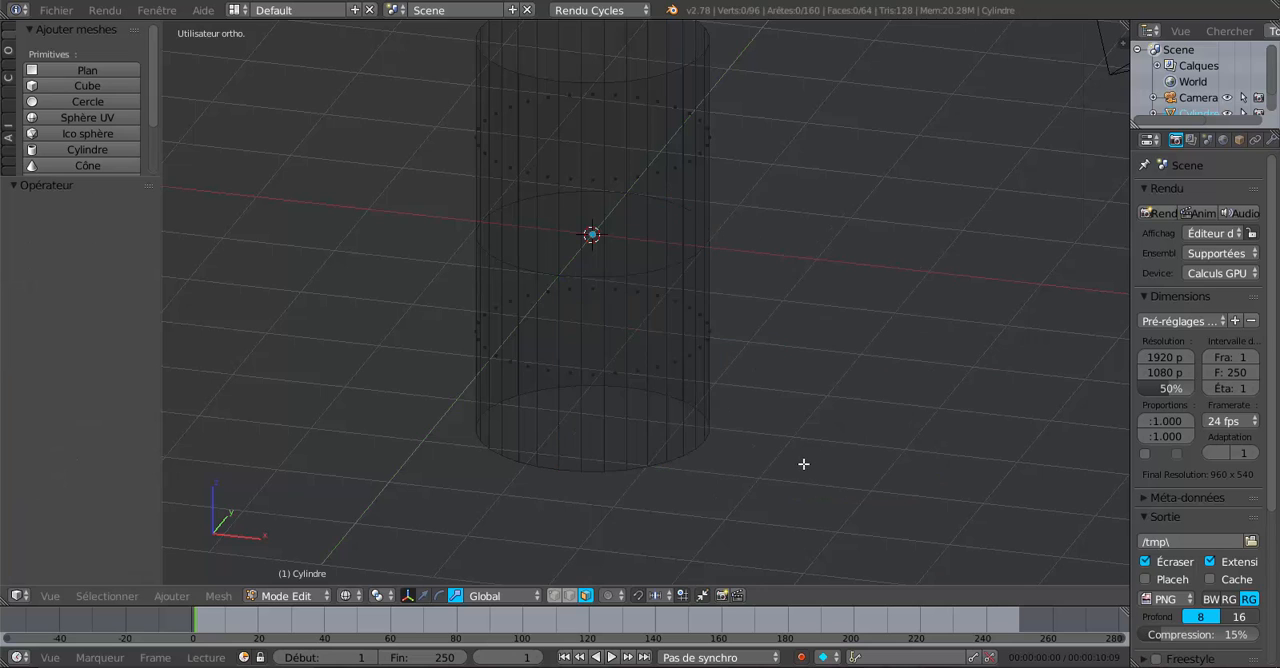
In front view, circle-select a narrower group of 12 faces on the +X side of the cylinder's lower half.
middle_drag(814, 451, 831, 433)
key(KP_1)
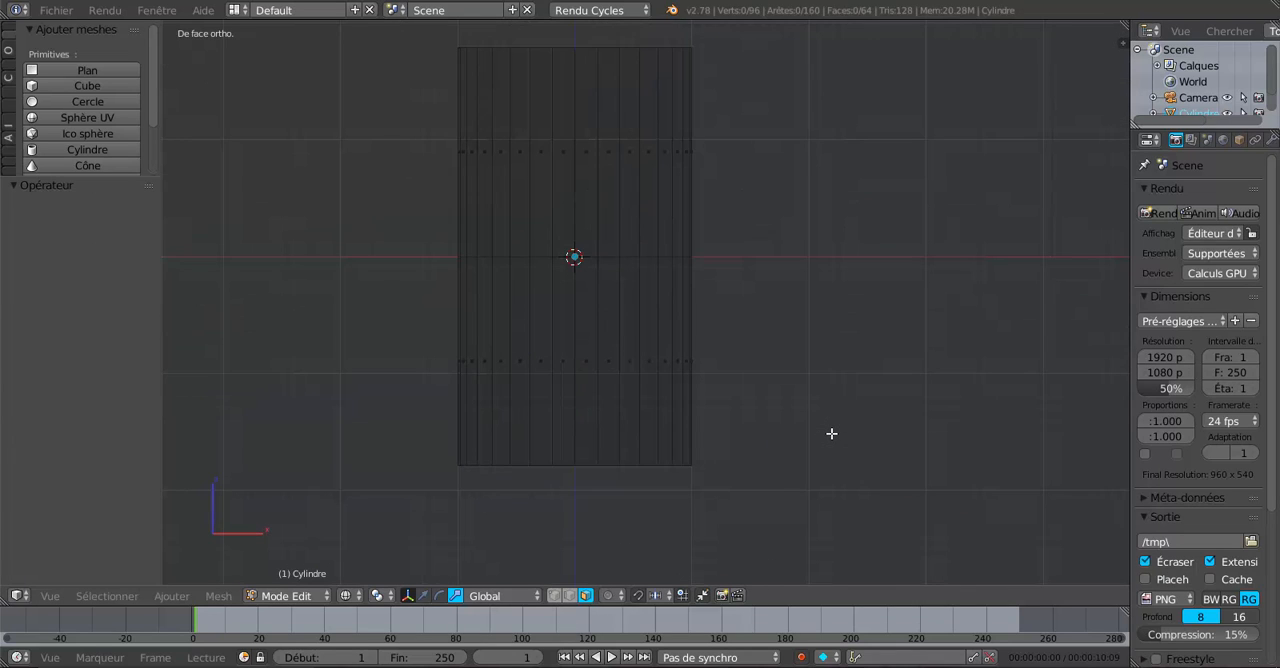
scroll(780, 414, up, 1)
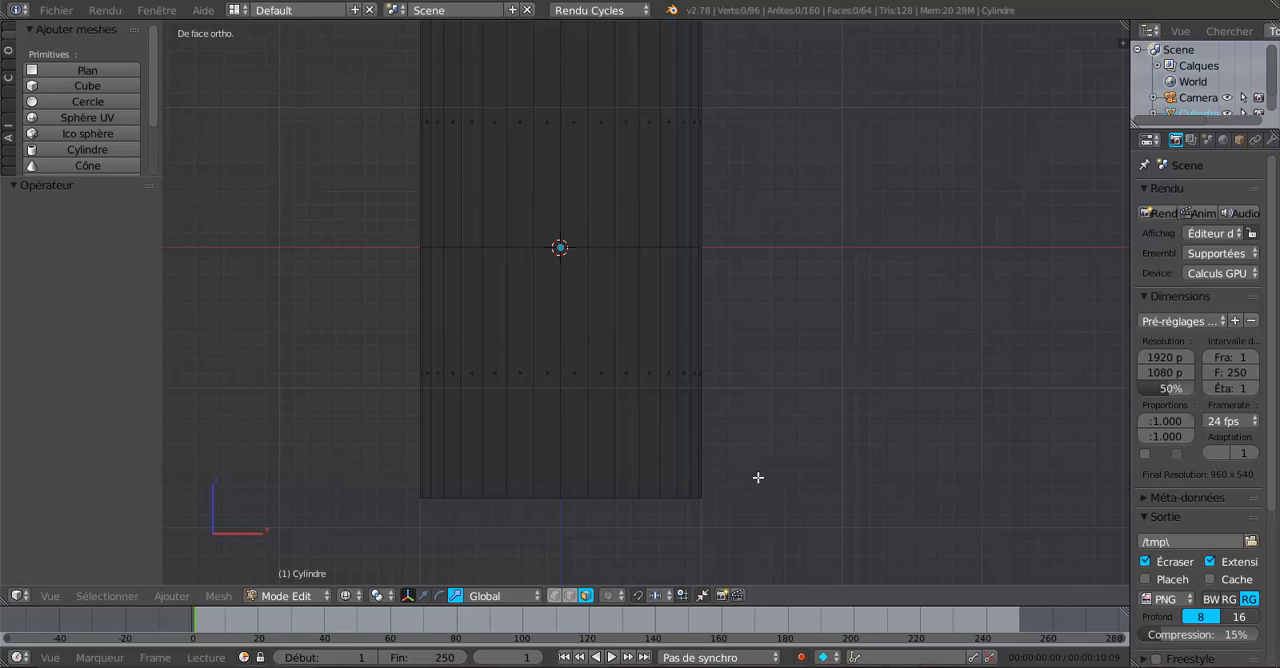
key(c)
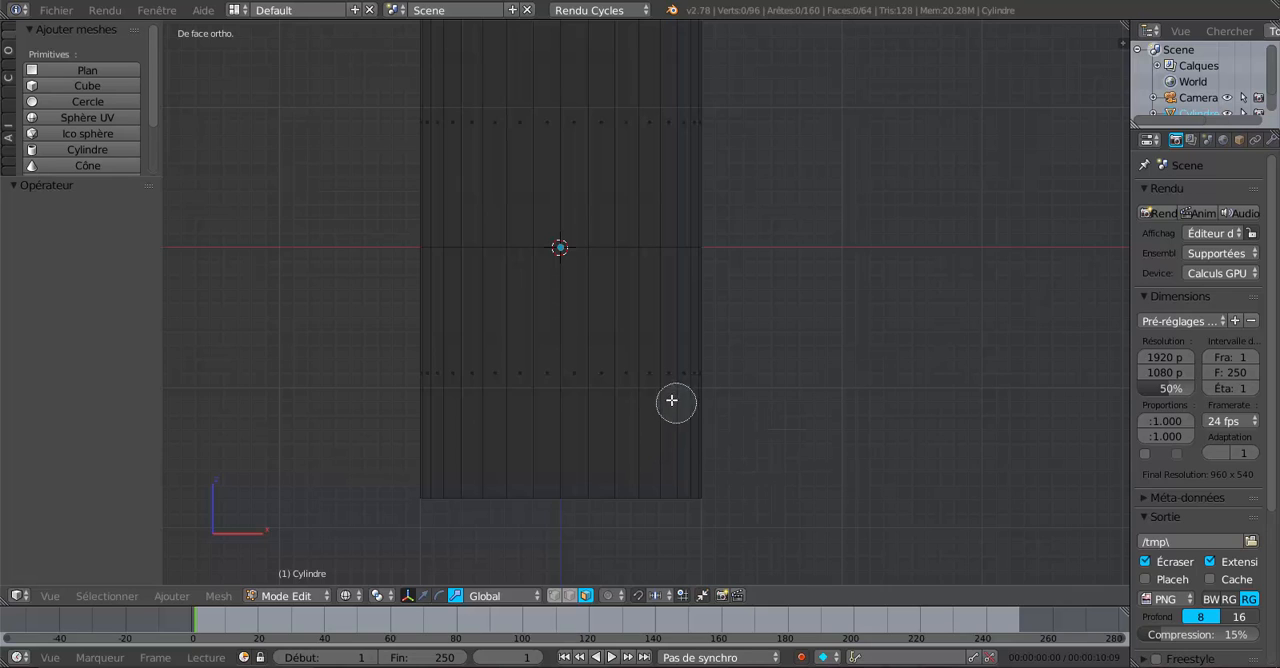
mouse_move(652, 372)
mouse_down()
mouse_move(711, 373)
mouse_move(643, 375)
mouse_up()
right_click(647, 388)
scroll(655, 430, down, 3)
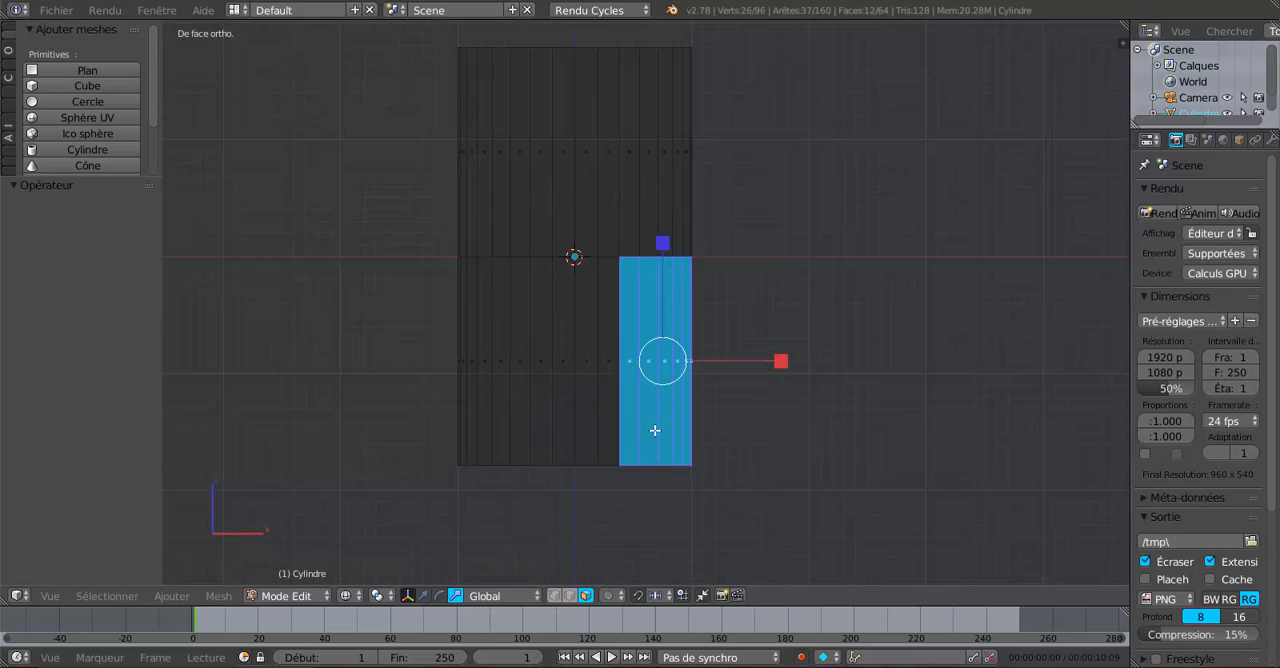
Extrude the selected lower faces 4.044 units along X to form the spout, and restore solid shading.
key(e)
right_click(669, 460)
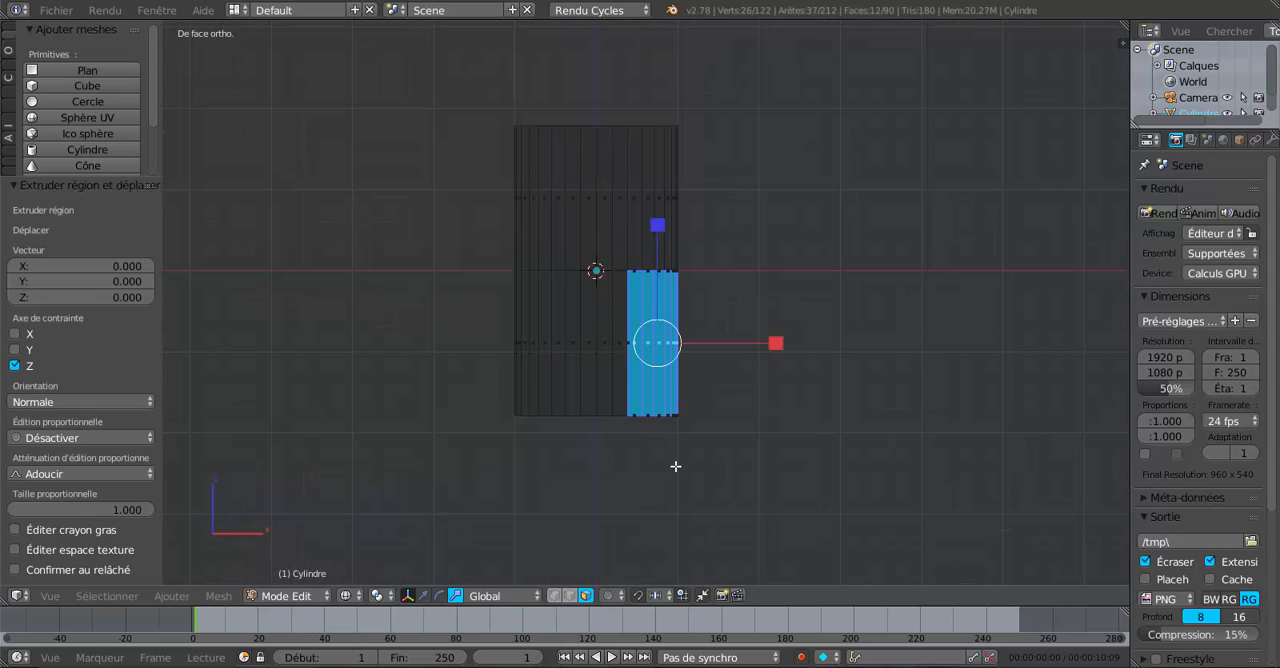
click(424, 595)
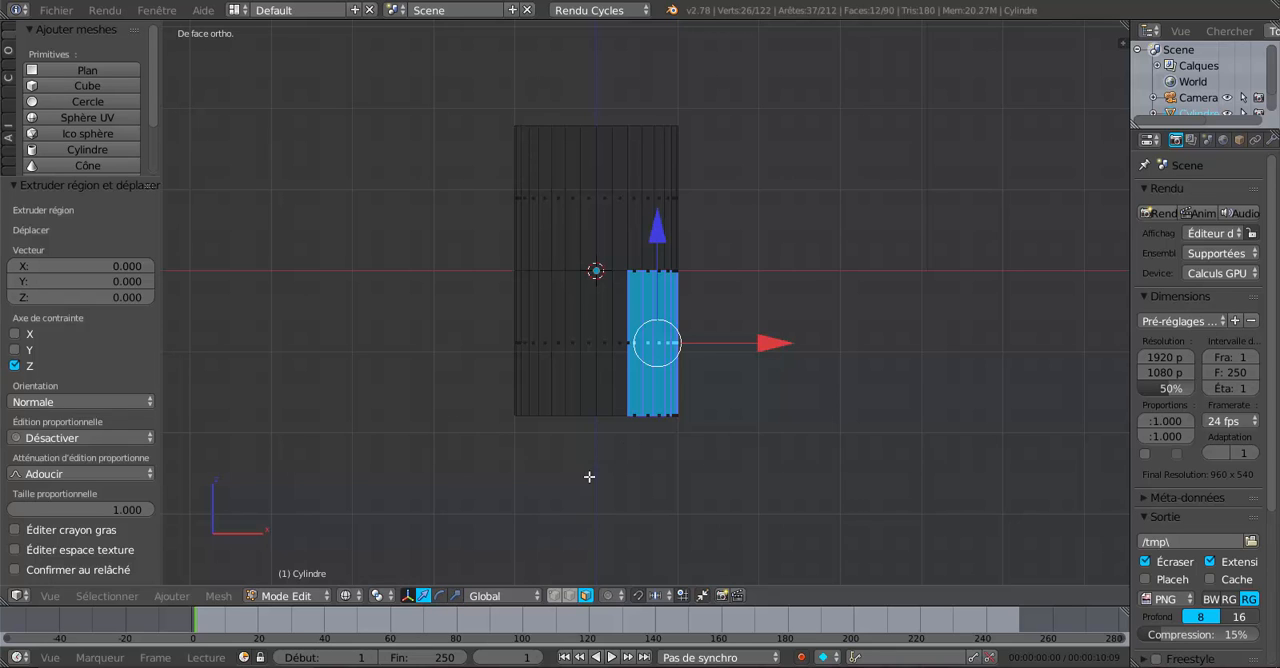
drag(769, 343, 1094, 342)
key(z)
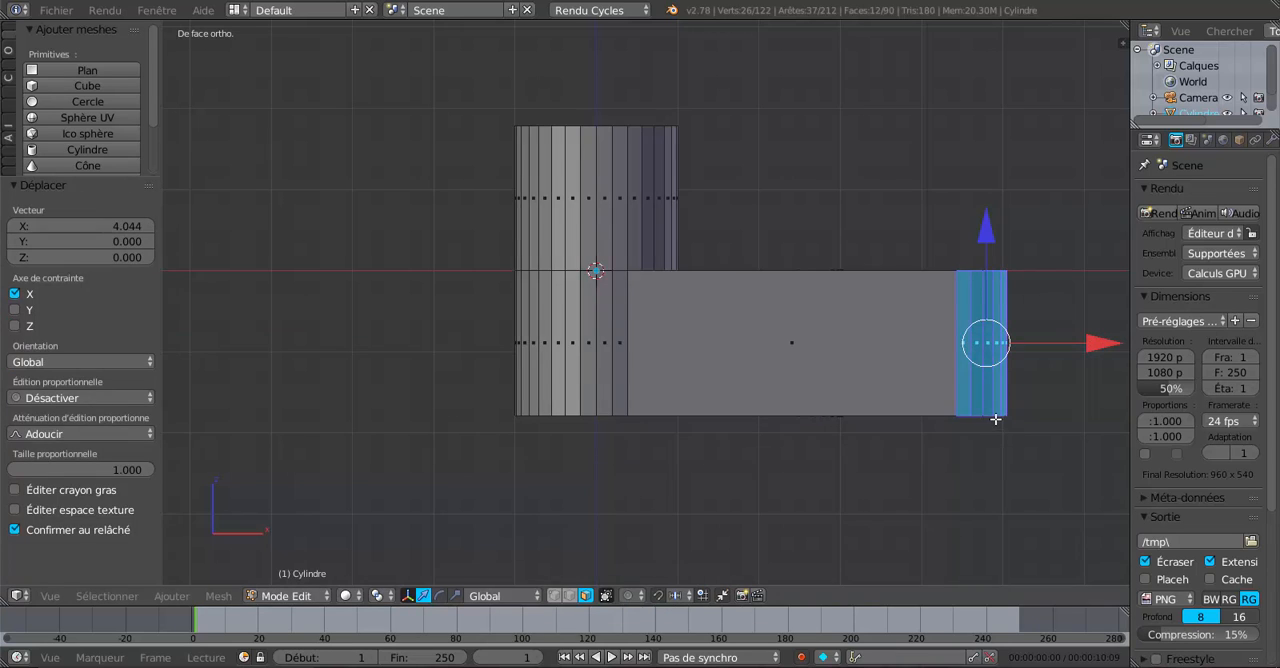
Narrow the spout's end faces along Y by a factor of 0.606.
mouse_move(994, 417)
middle_down()
mouse_move(914, 437)
mouse_move(872, 493)
mouse_move(826, 508)
mouse_move(707, 479)
middle_up()
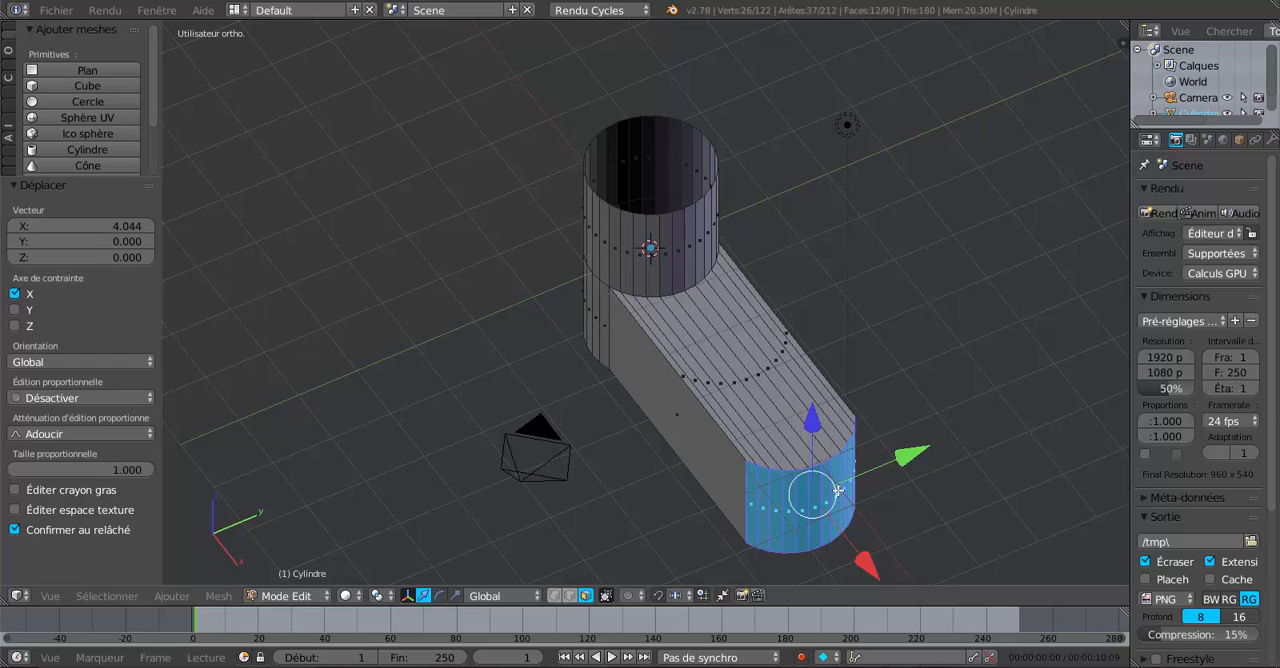
click(455, 595)
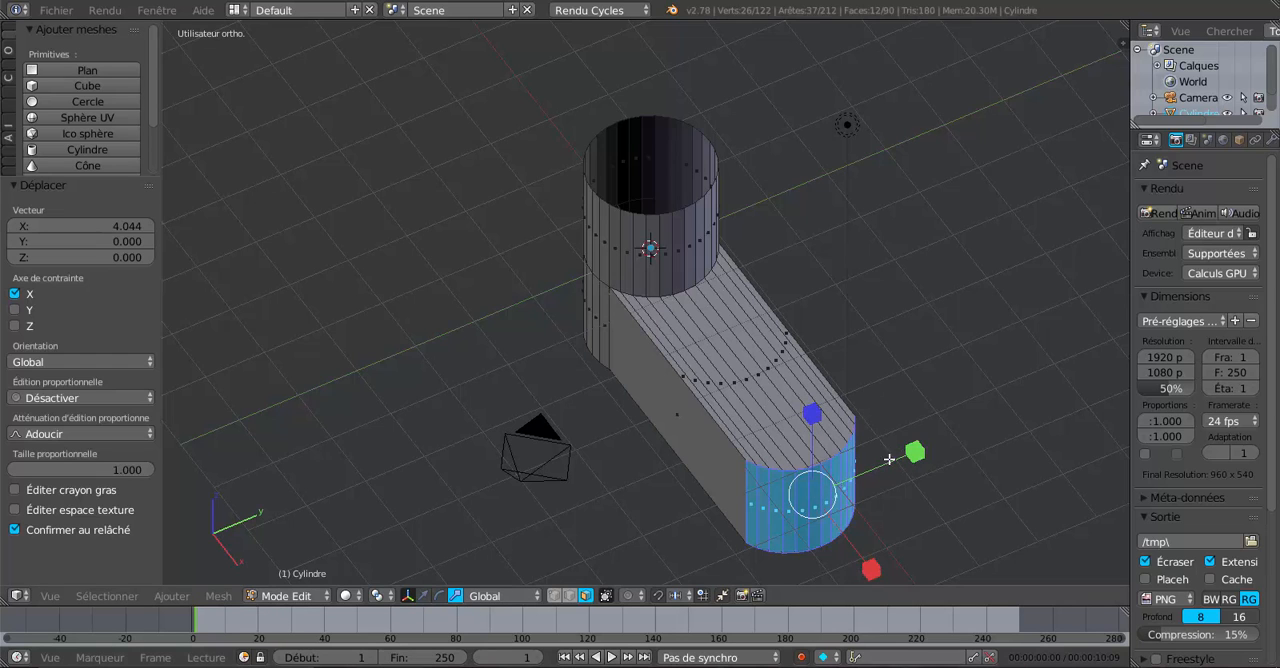
drag(915, 453, 869, 471)
middle_drag(869, 471, 732, 402)
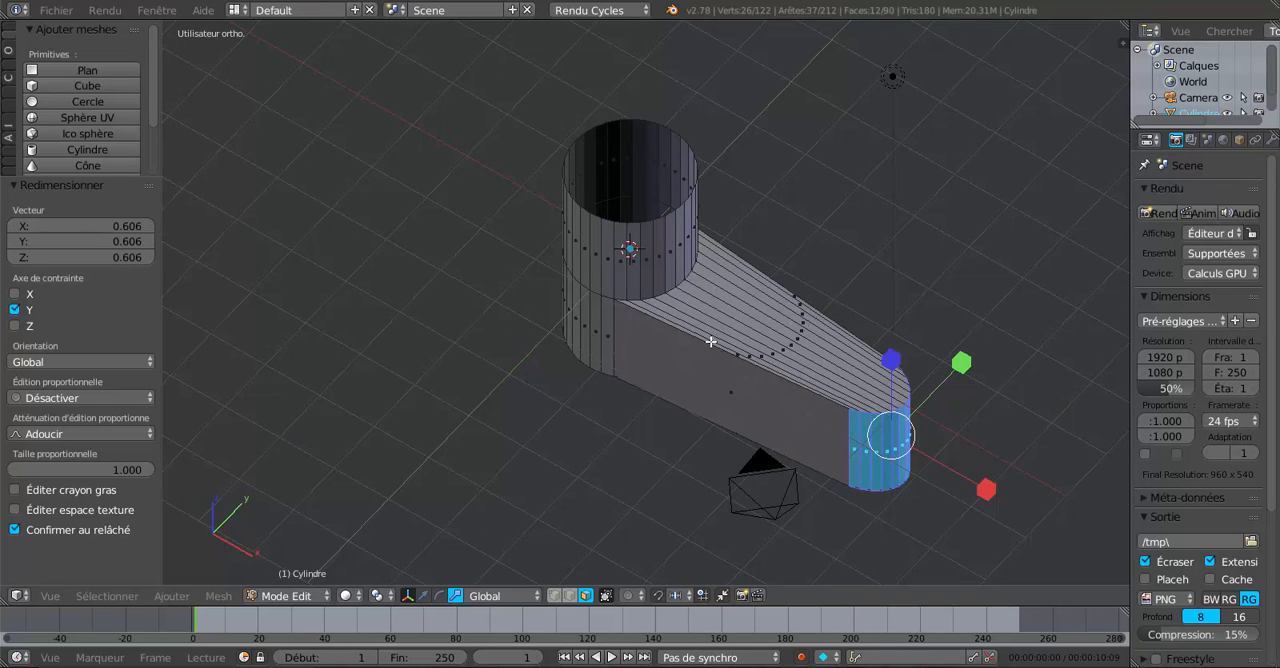
Reduce the height of the spout's end faces by scaling them along Z, and return to Object mode.
middle_drag(836, 458, 875, 411)
key(s)
key(z)
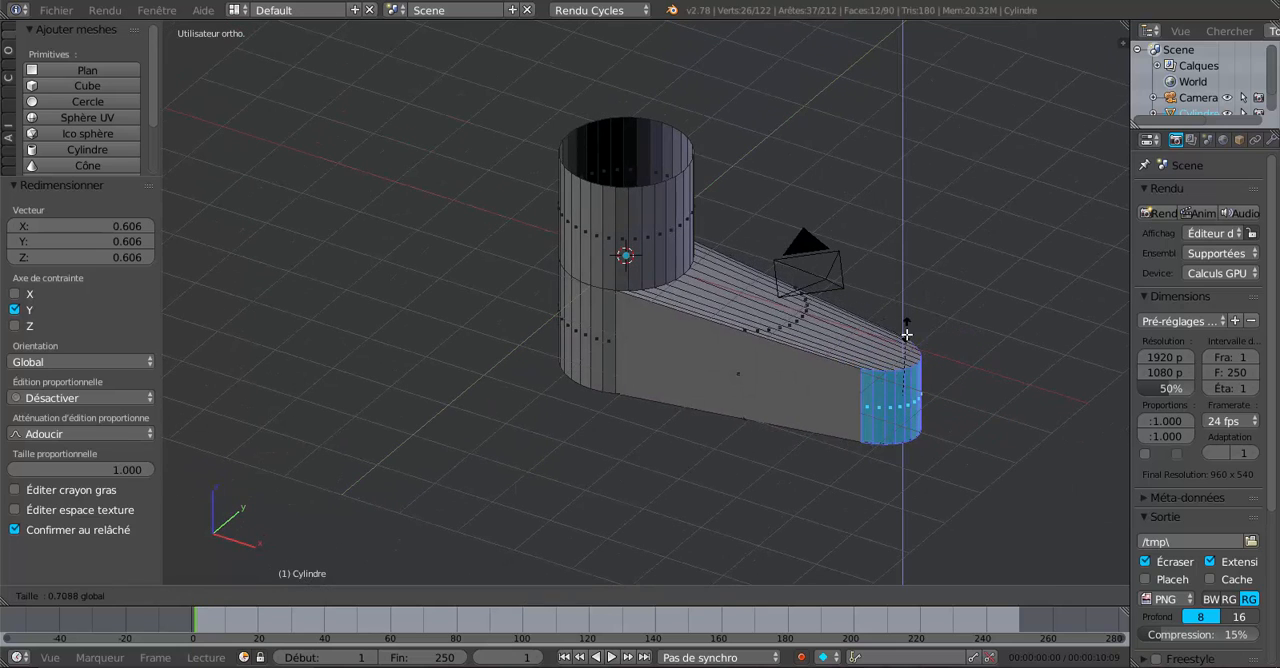
click(907, 370)
middle_drag(907, 370, 946, 423)
middle_drag(766, 483, 719, 478)
key(Tab)
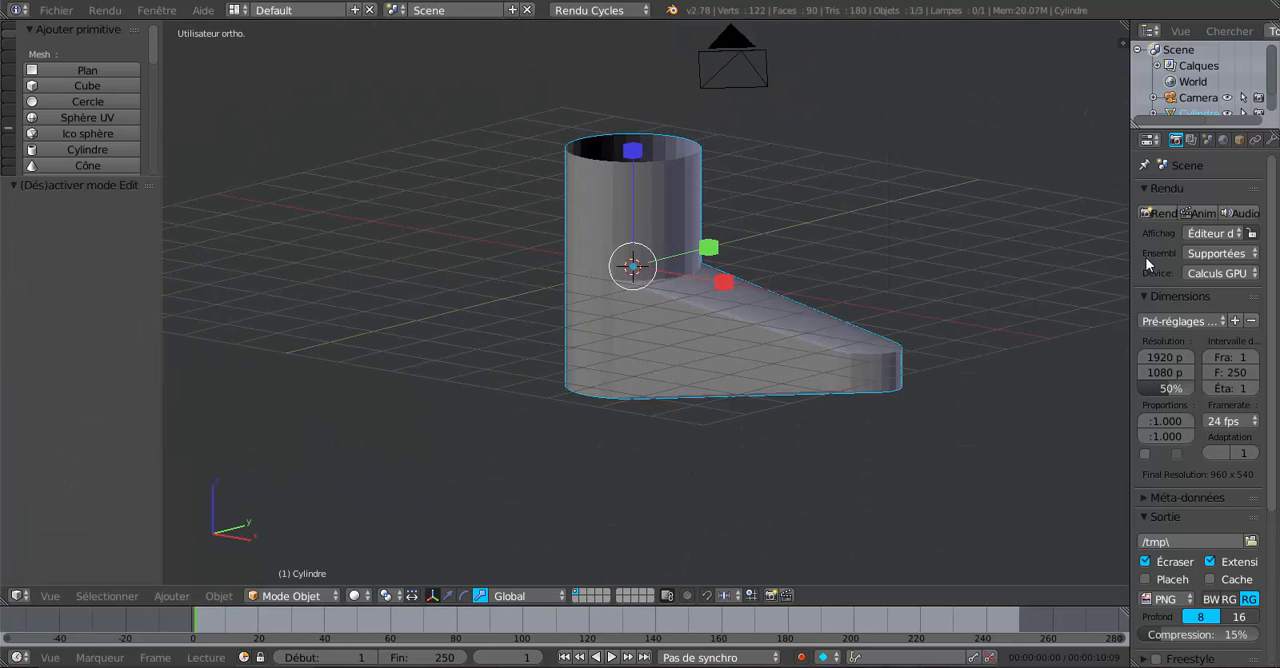
Add a Subdivision de surface modifier to the faucet body, keeping the Catmull-Clark type.
drag(1127, 255, 1029, 268)
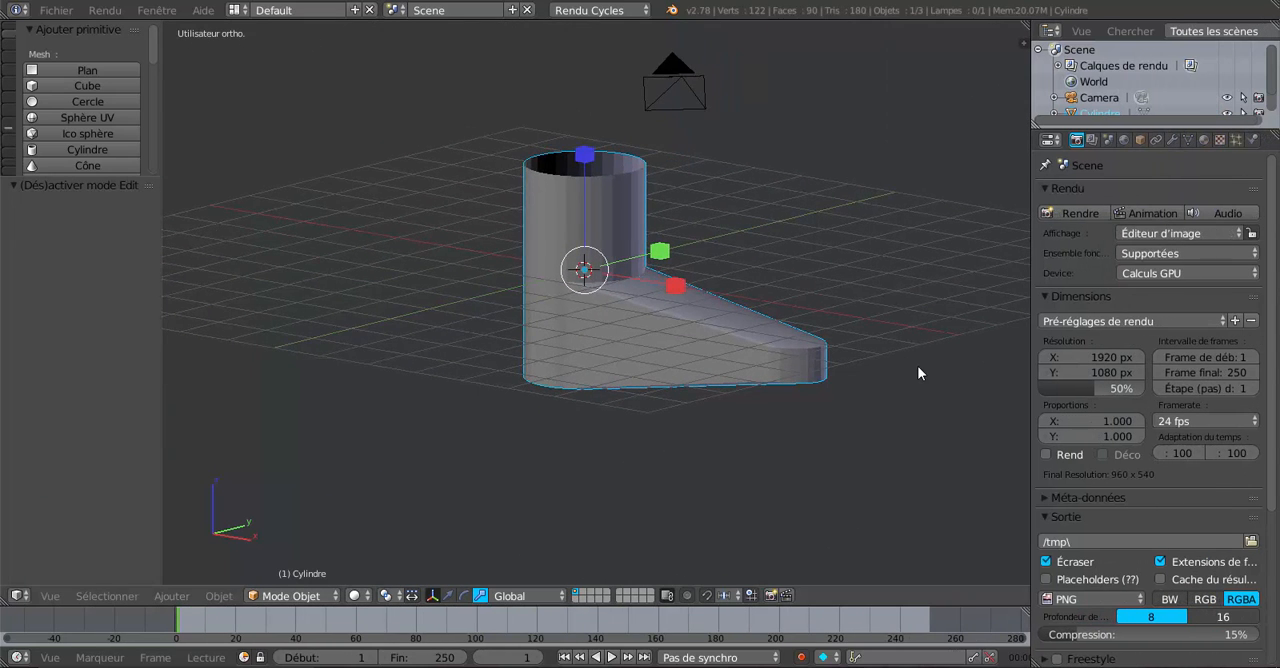
middle_drag(917, 365, 953, 308)
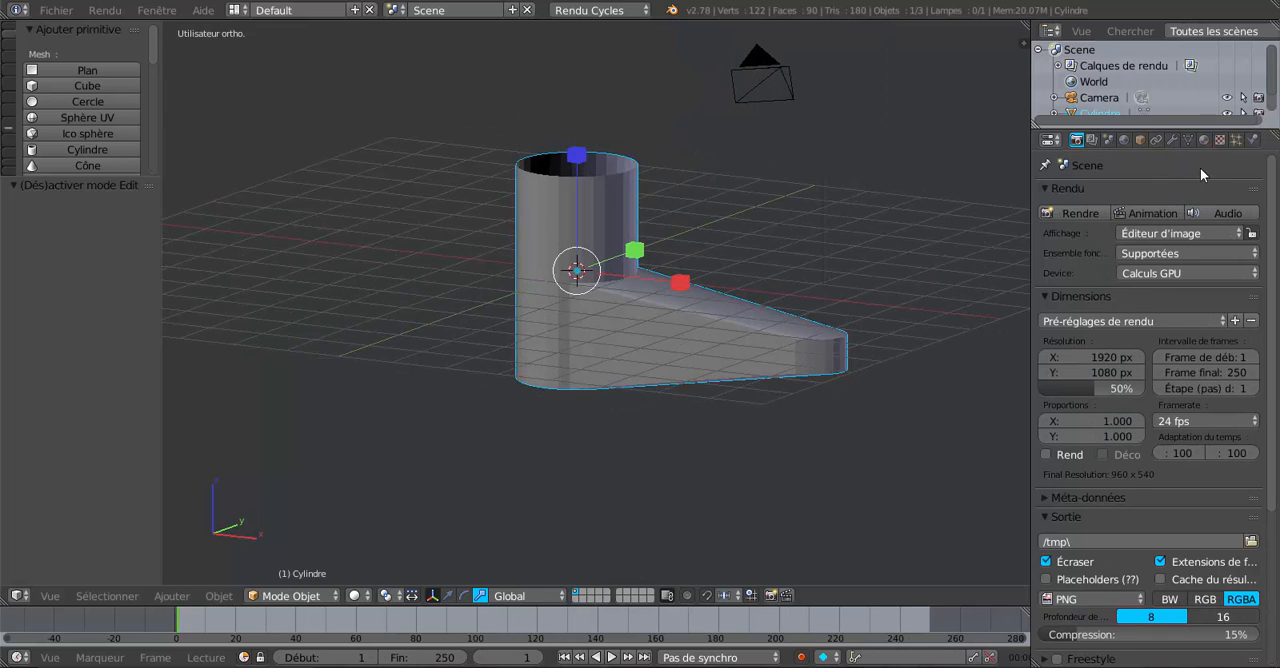
click(1172, 139)
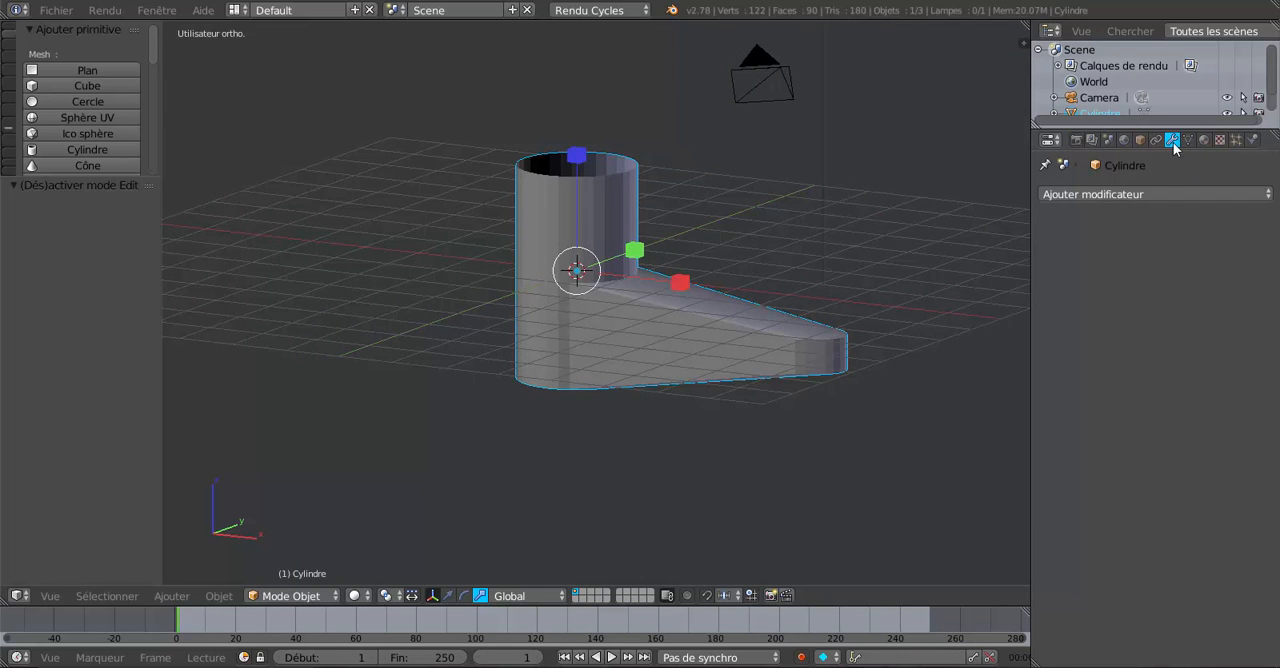
click(1153, 193)
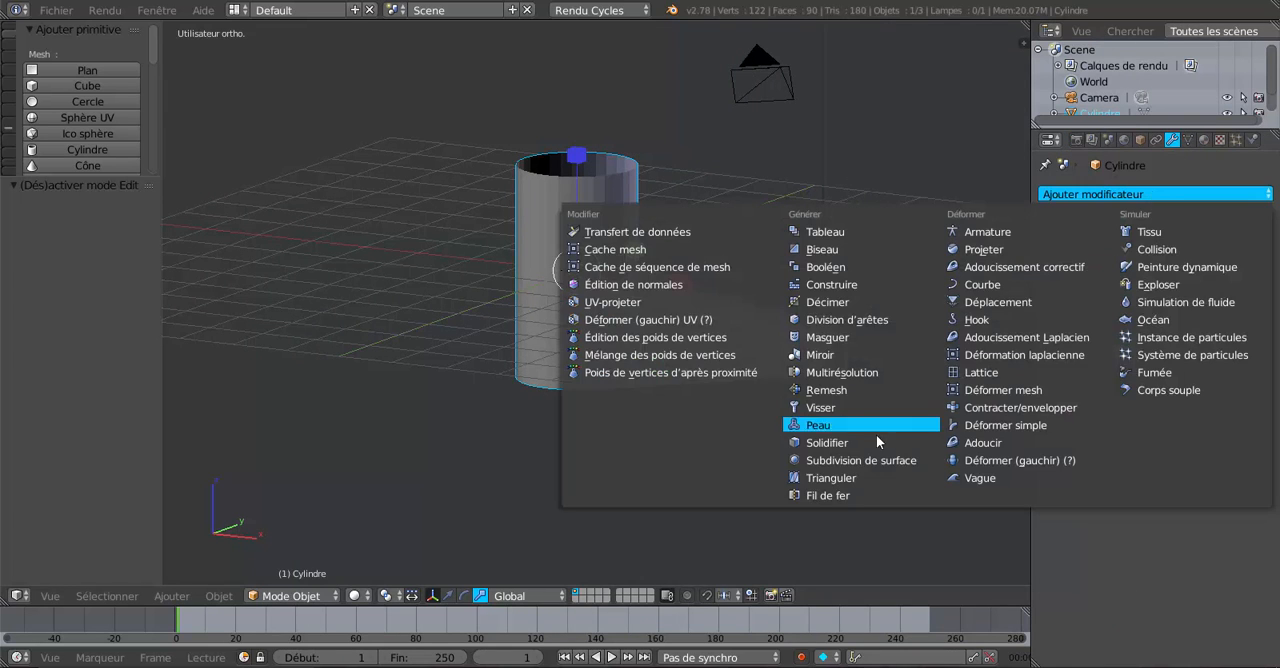
click(874, 461)
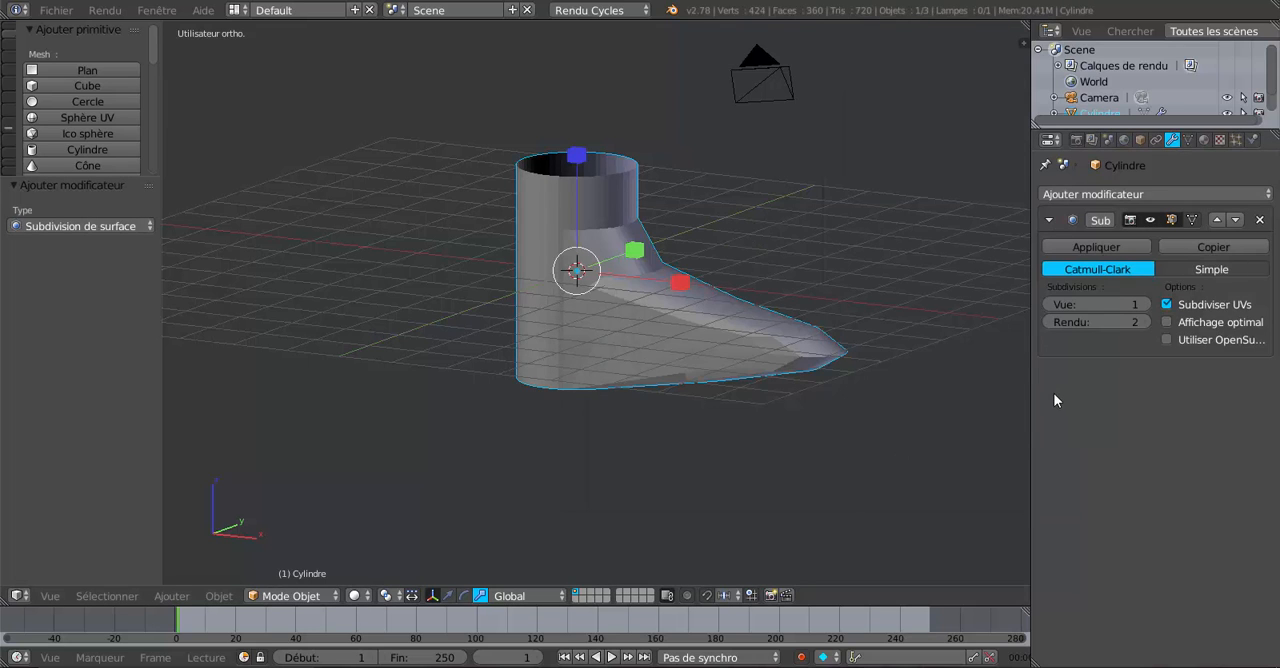
scroll(837, 419, up, 2)
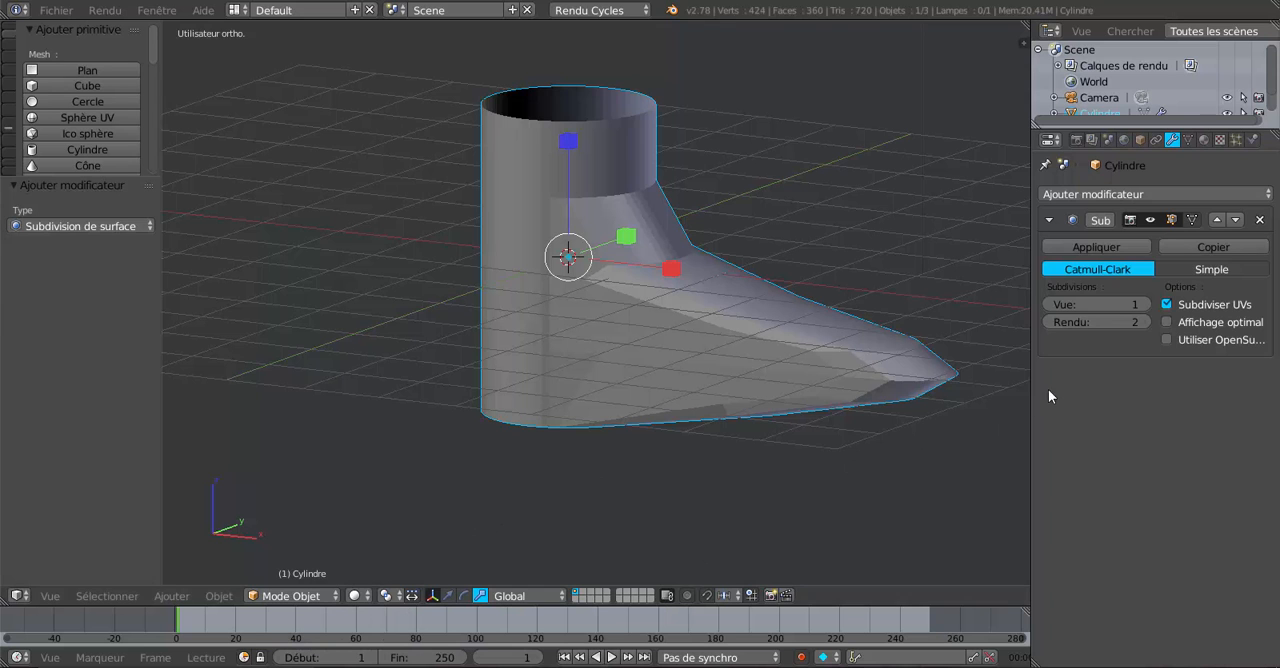
drag(1031, 394, 1142, 389)
Check the subdivided faucet against its cage in Edit mode, and apply smooth shading to it in Object mode.
shift+middle_drag(1073, 408, 958, 421)
key(Tab)
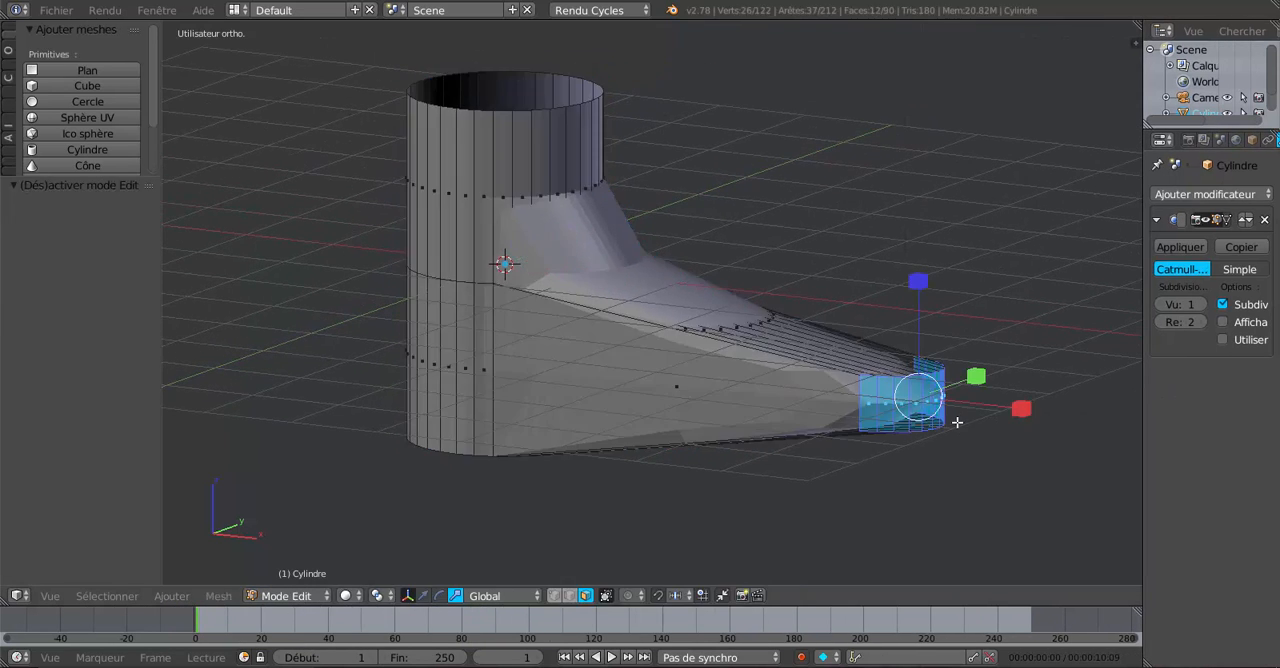
middle_drag(883, 461, 884, 433)
key(Tab)
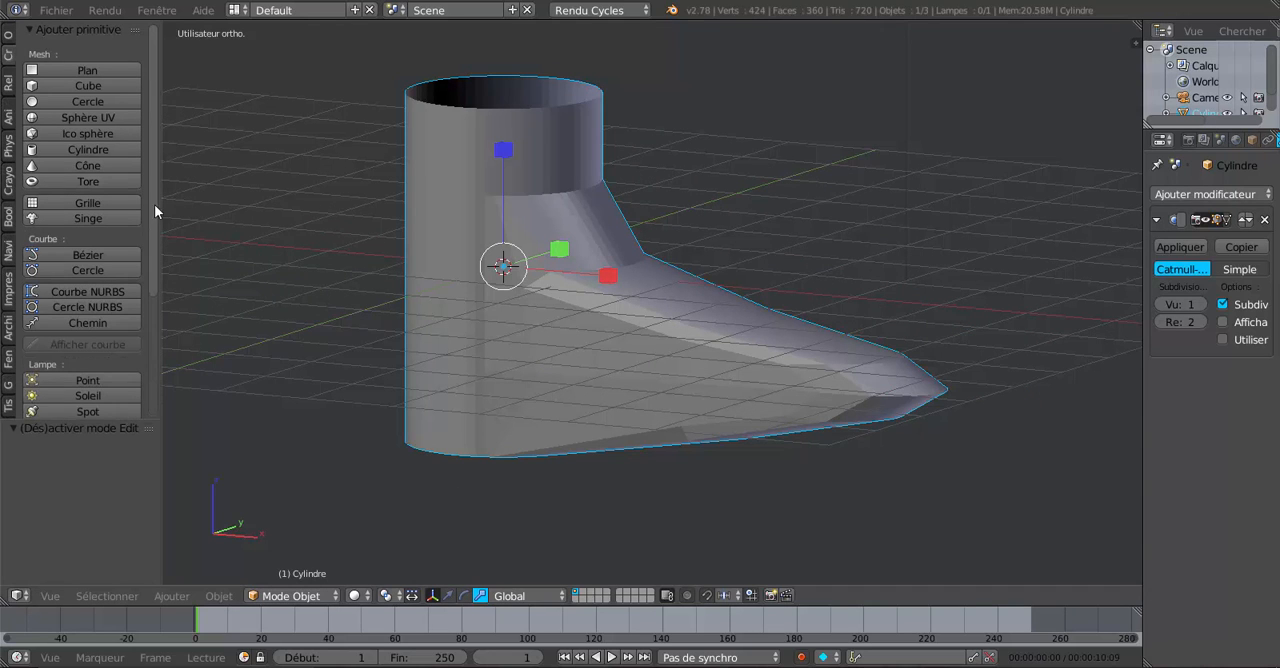
click(8, 40)
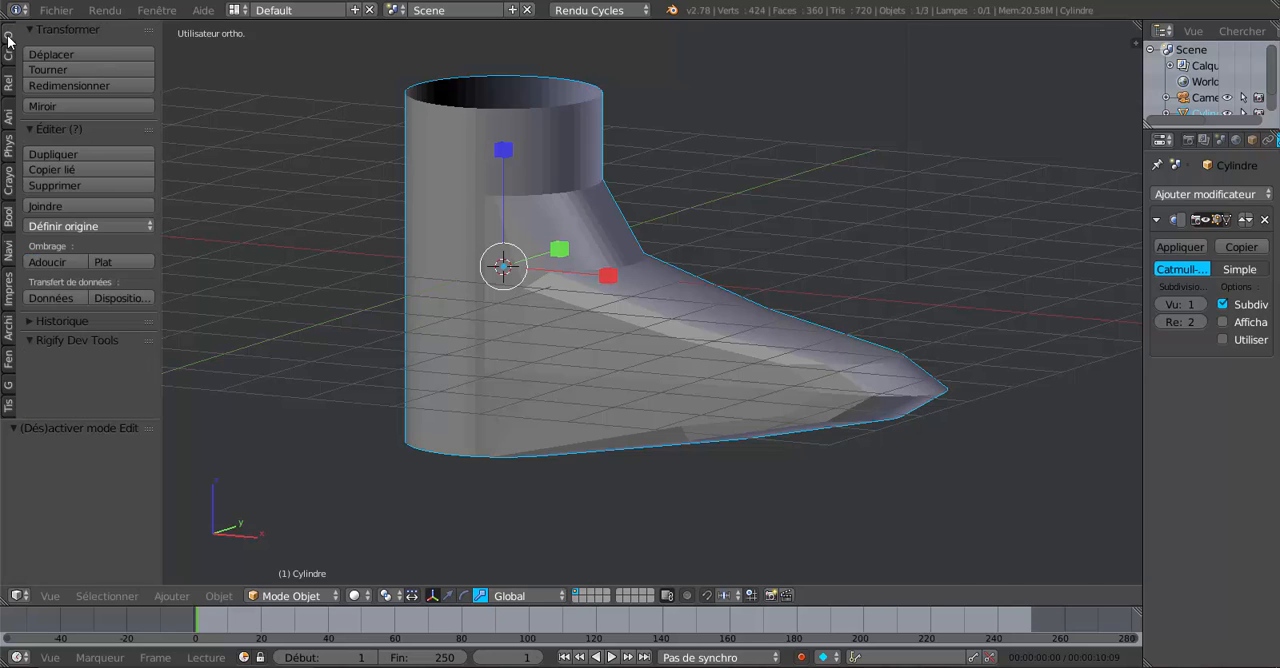
click(56, 260)
middle_drag(937, 236, 866, 258)
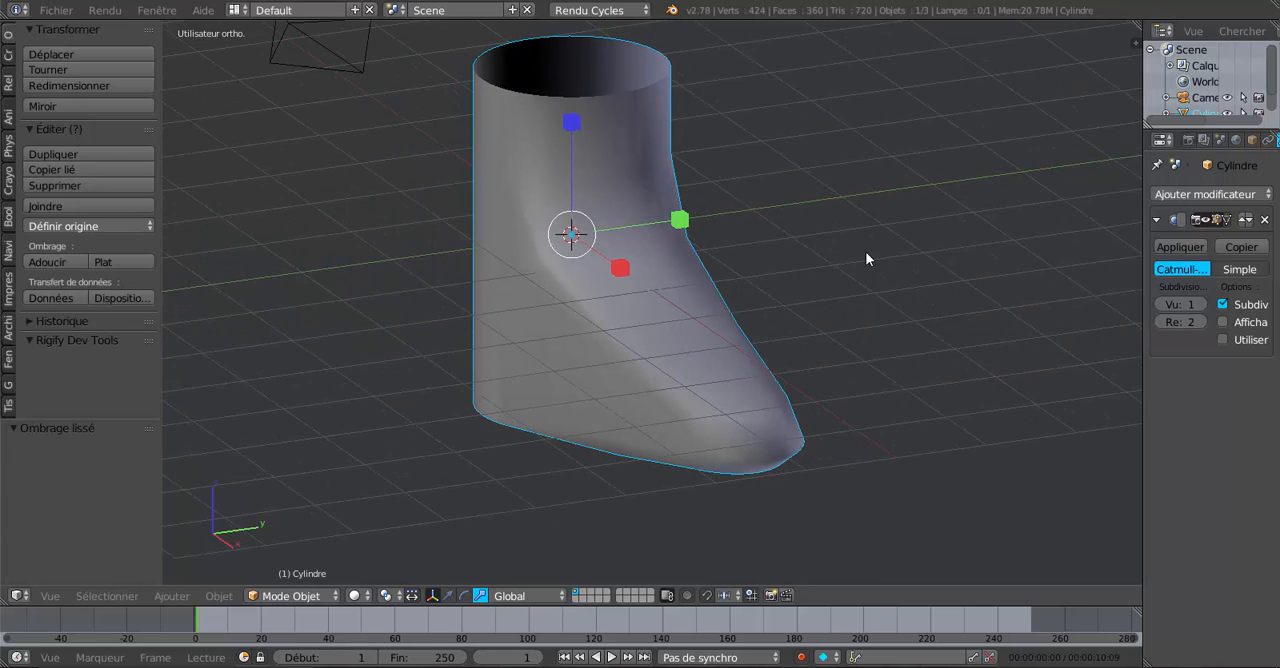
Set the modifier's viewport subdivisions to 2 and return to Edit mode on the faucet body.
click(1200, 304)
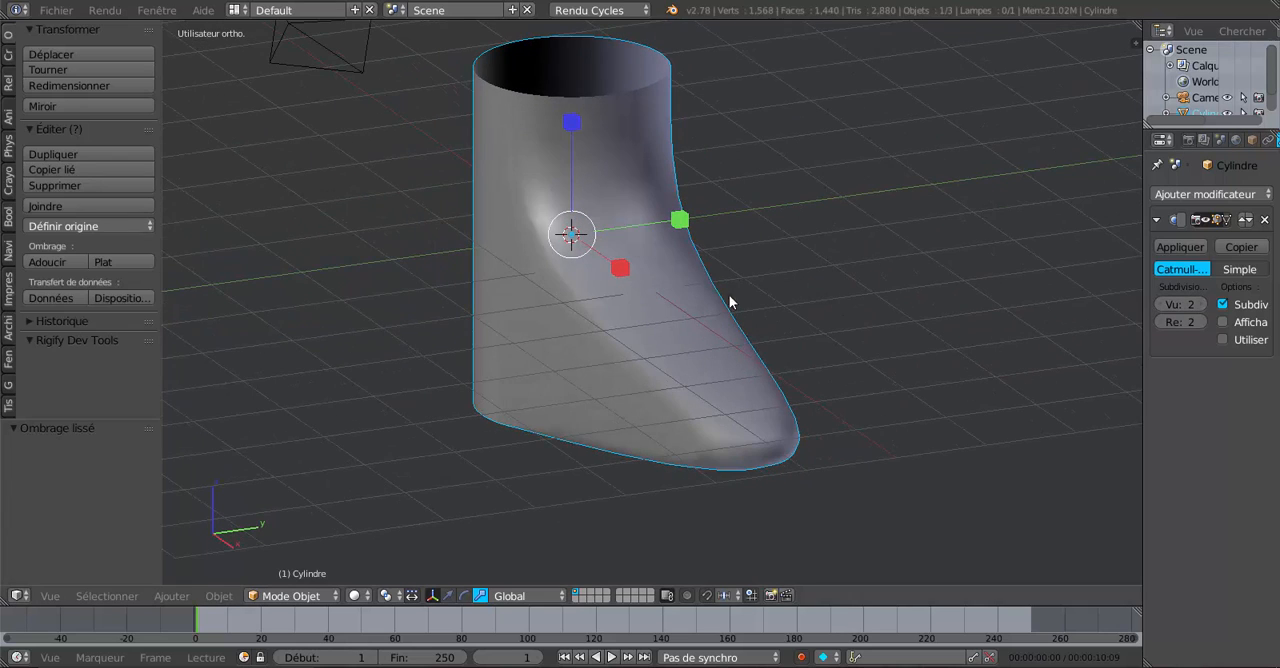
middle_drag(729, 295, 749, 266)
middle_drag(643, 274, 715, 262)
key(Tab)
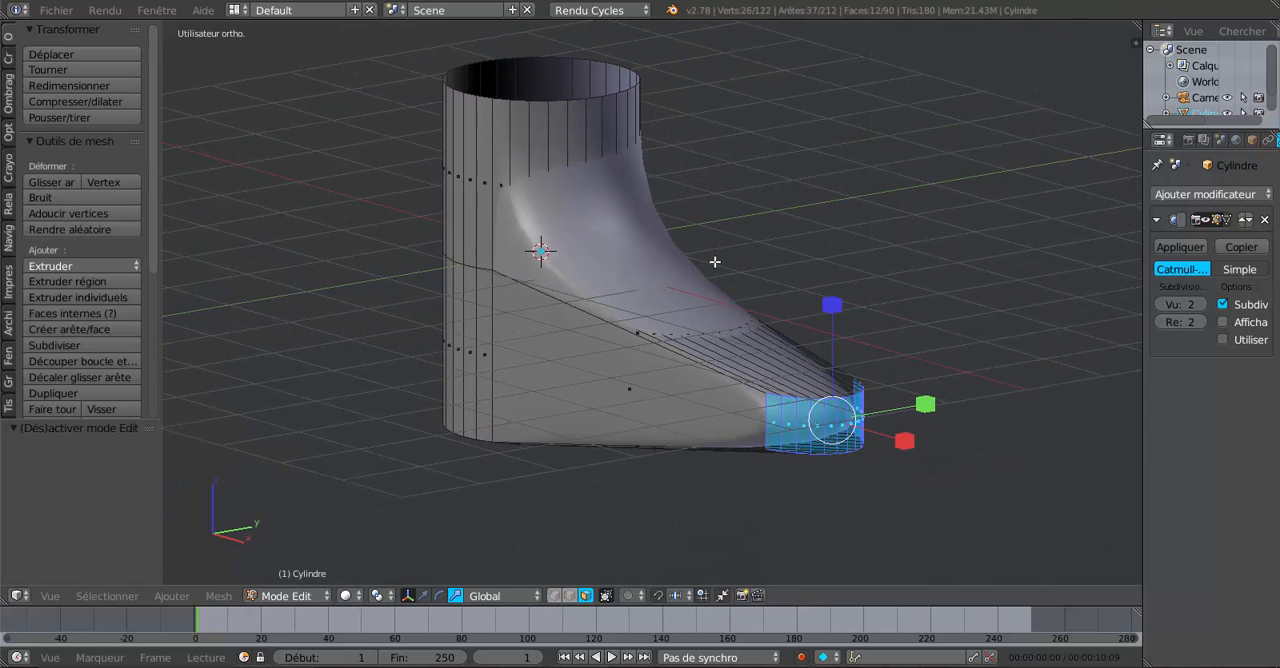
Add a loop cut around the spout and slide it close to the tip.
middle_drag(608, 371, 787, 353)
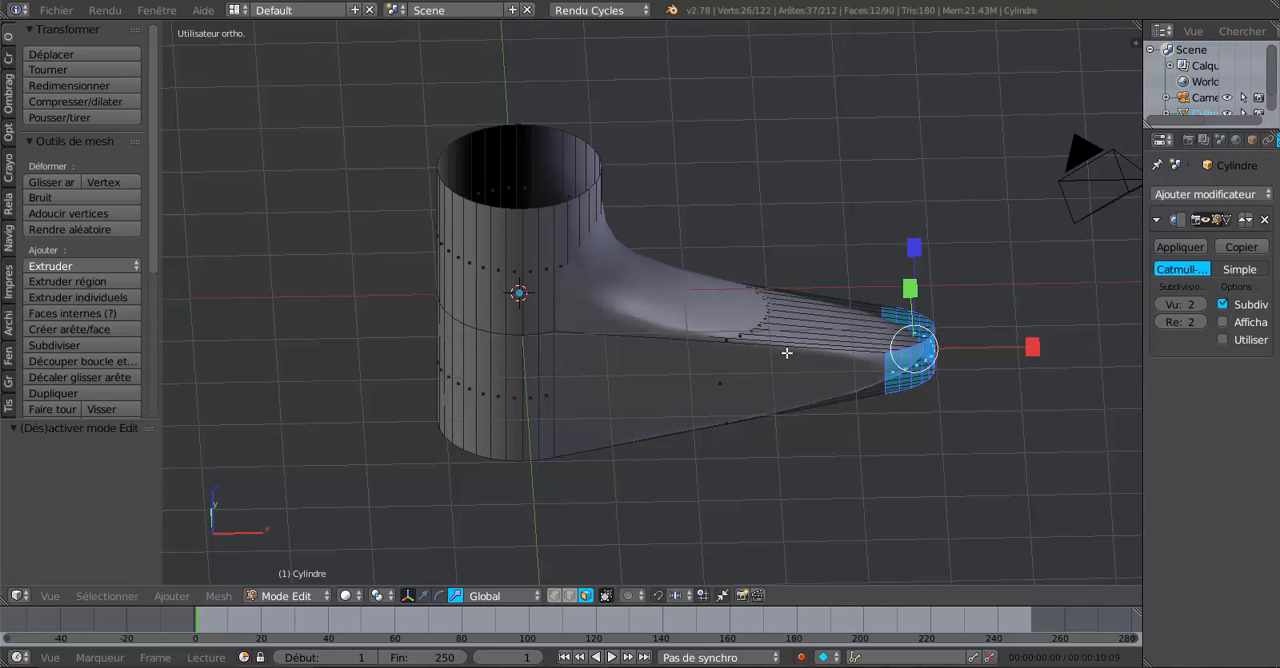
key(ctrl+r)
click(786, 346)
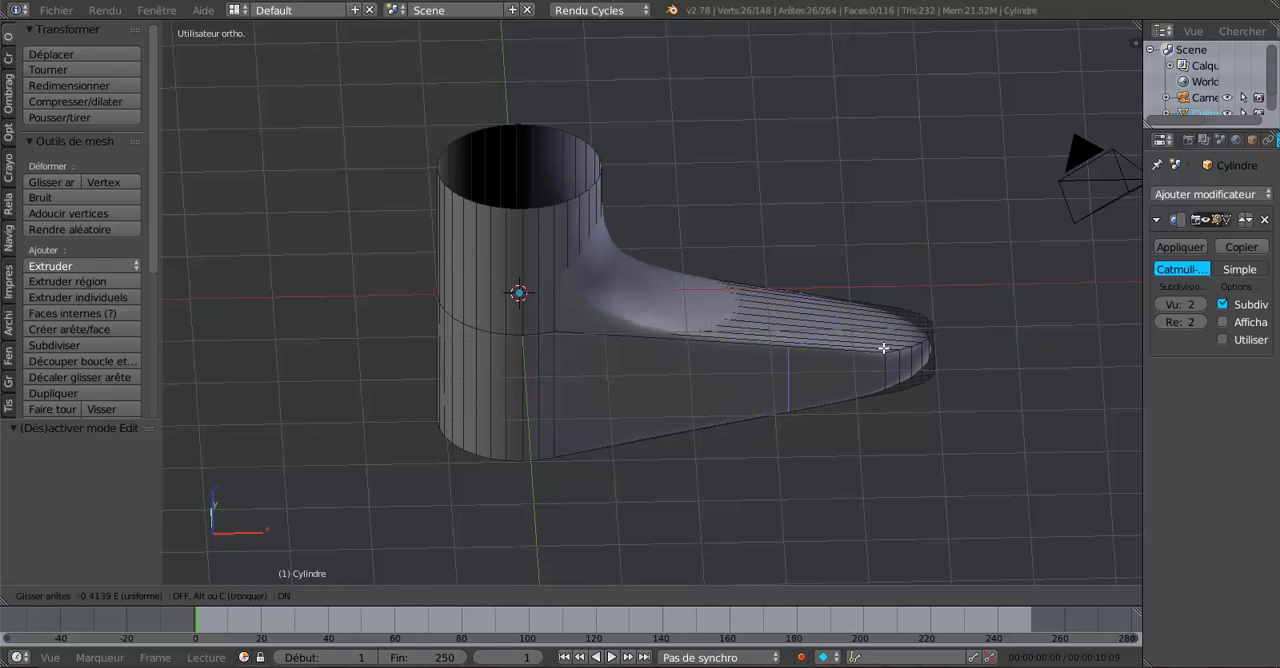
click(948, 347)
Add a second loop cut around the spout, move it along X back to where the spout meets the cylinder, and check the smoothed shape.
middle_drag(948, 347, 833, 381)
key(ctrl+r)
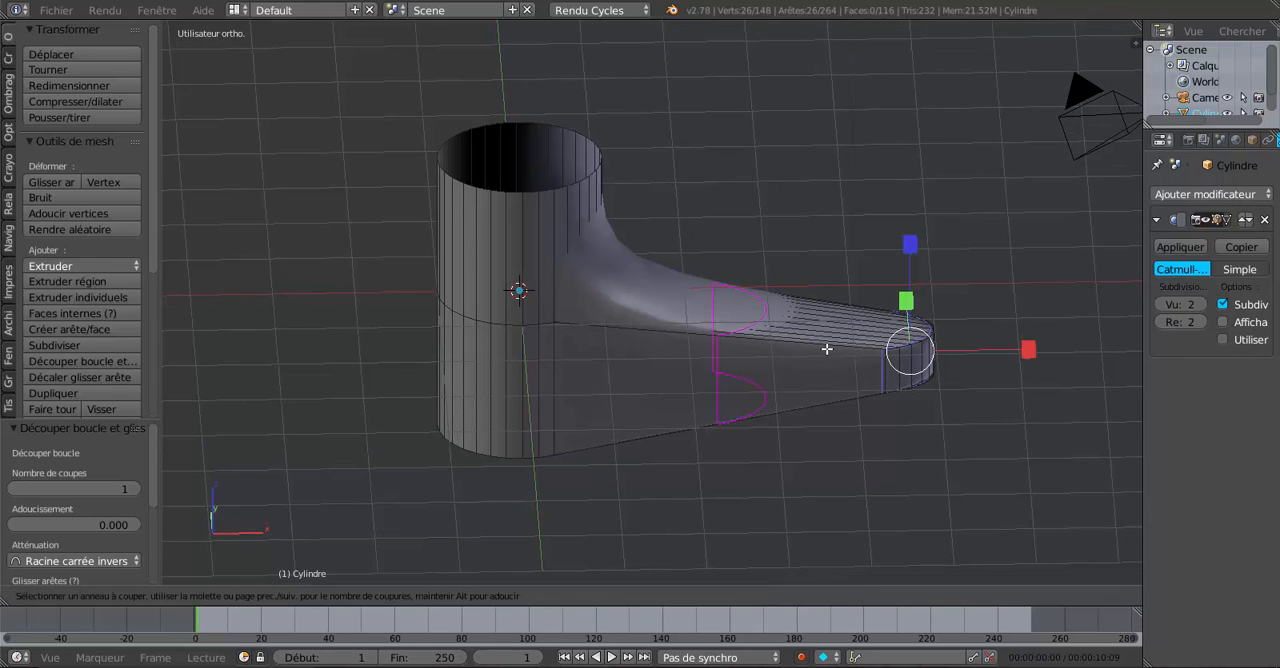
click(826, 348)
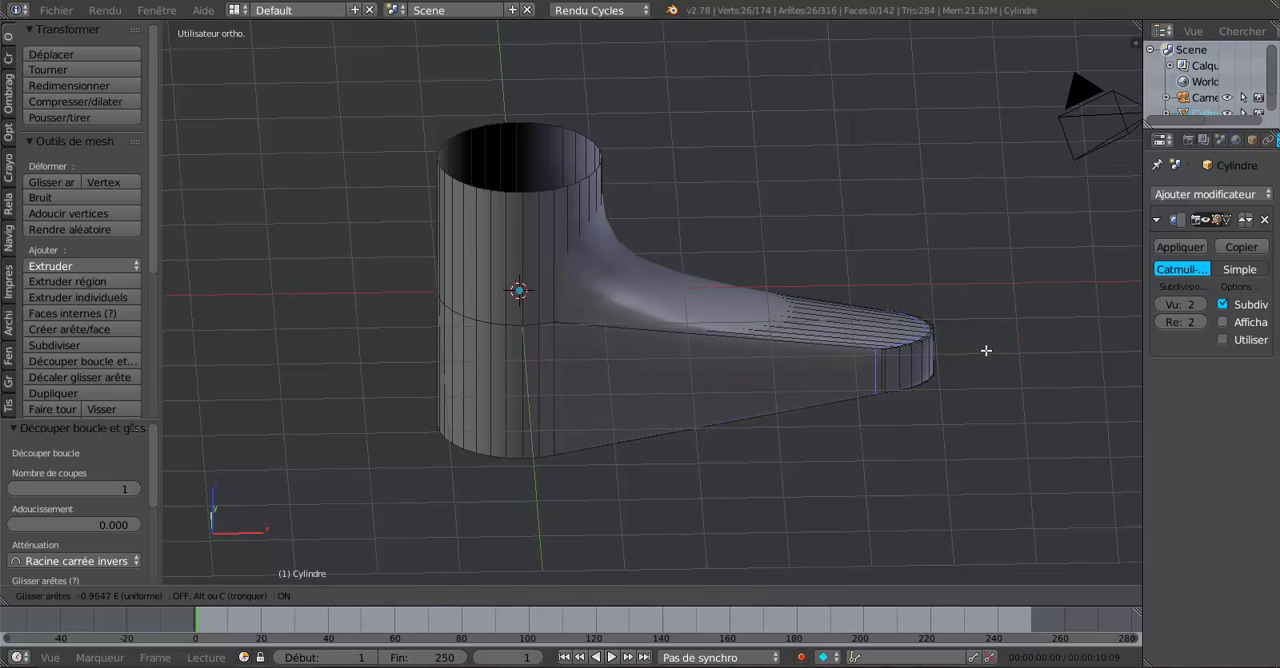
click(985, 351)
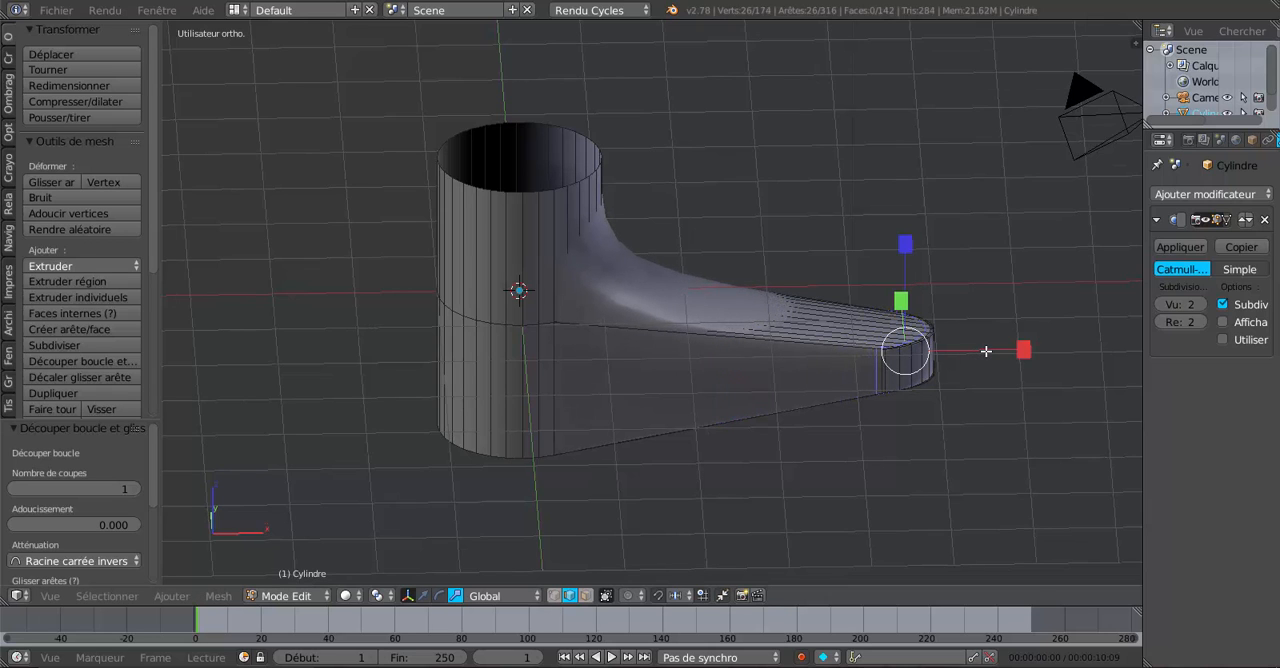
click(424, 595)
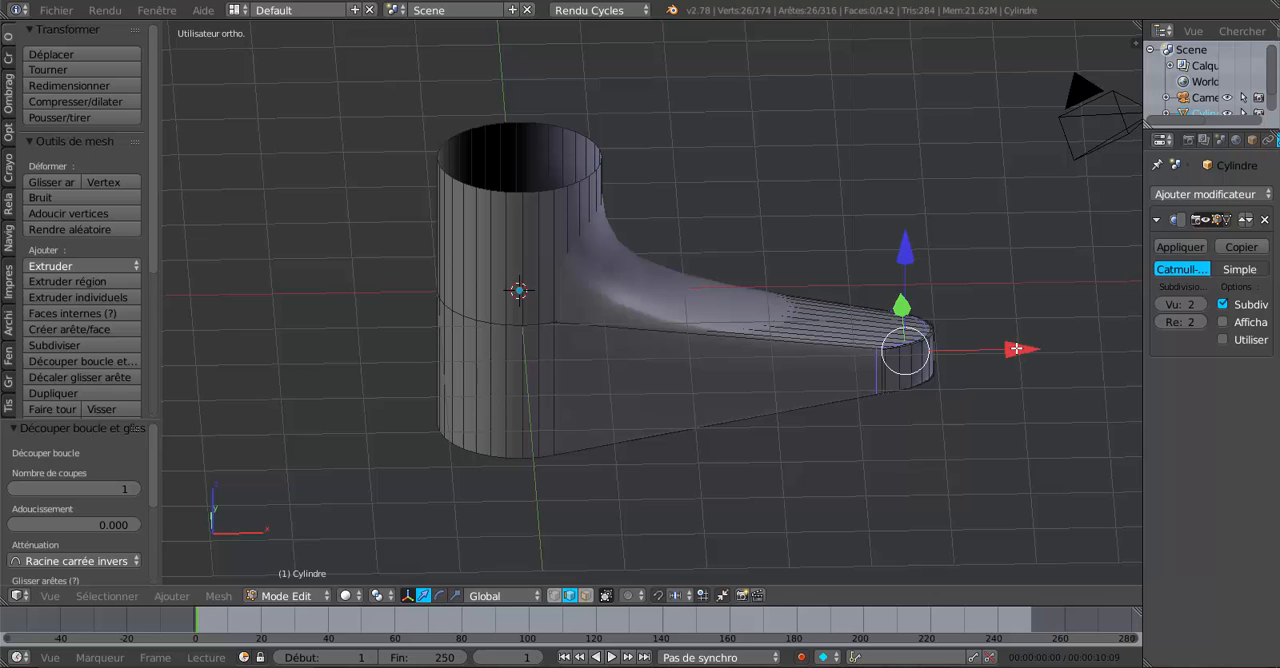
drag(1016, 348, 731, 365)
key(Tab)
middle_drag(707, 416, 747, 388)
key(Tab)
In wireframe front view, replace the current selection with all vertices of the spout's tip, using circle select in vertex mode.
key(KP_1)
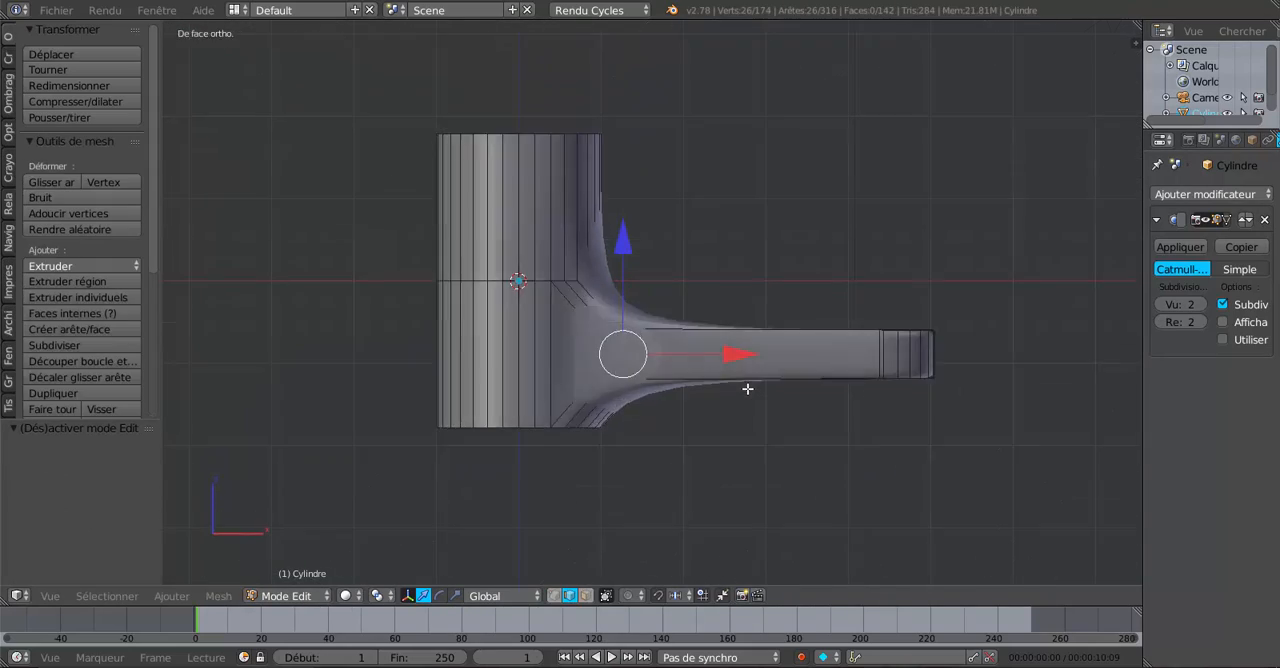
key(z)
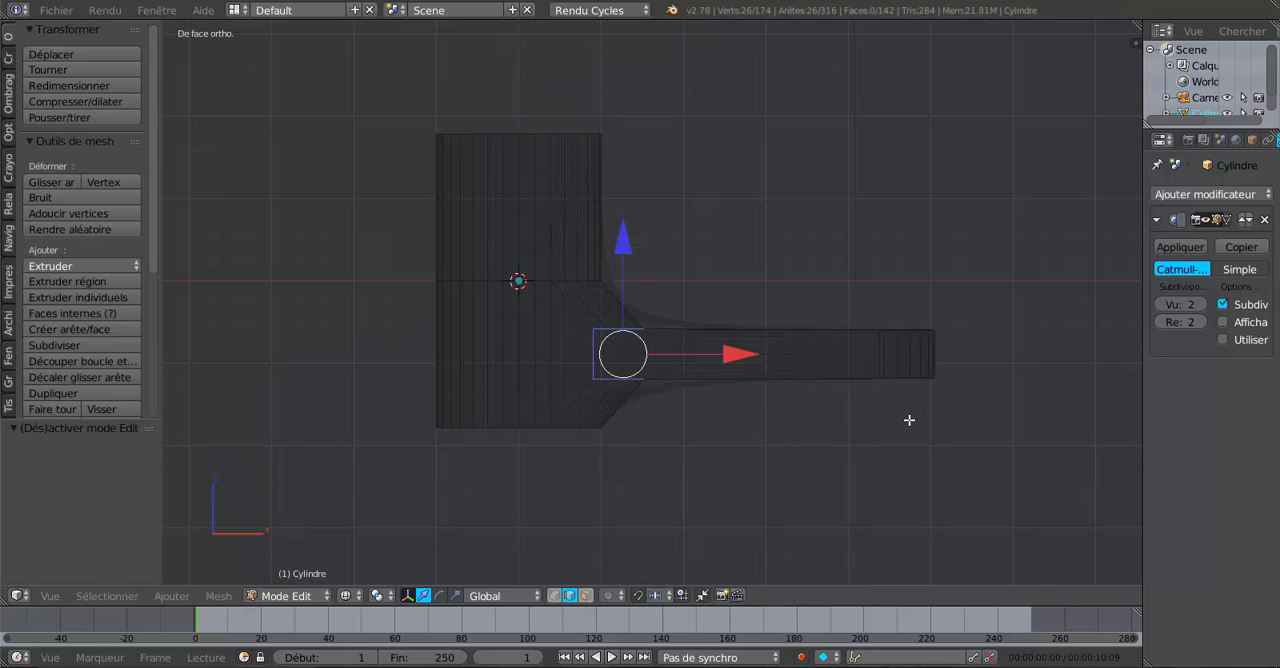
click(553, 595)
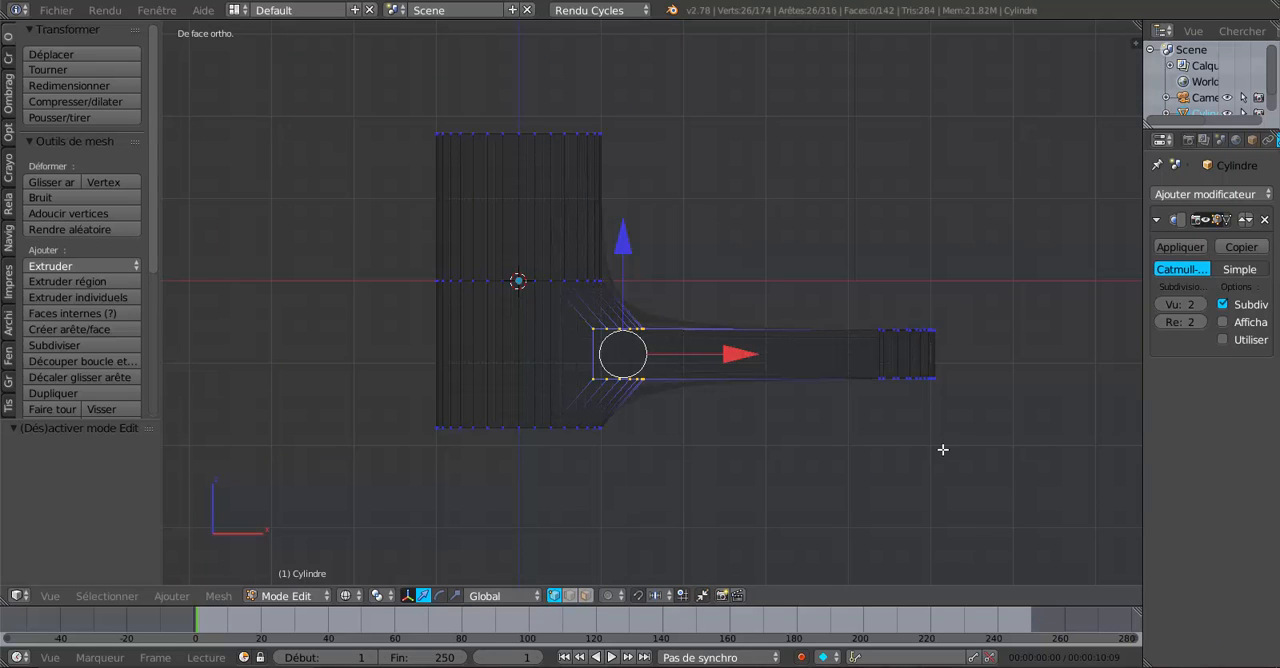
key(a)
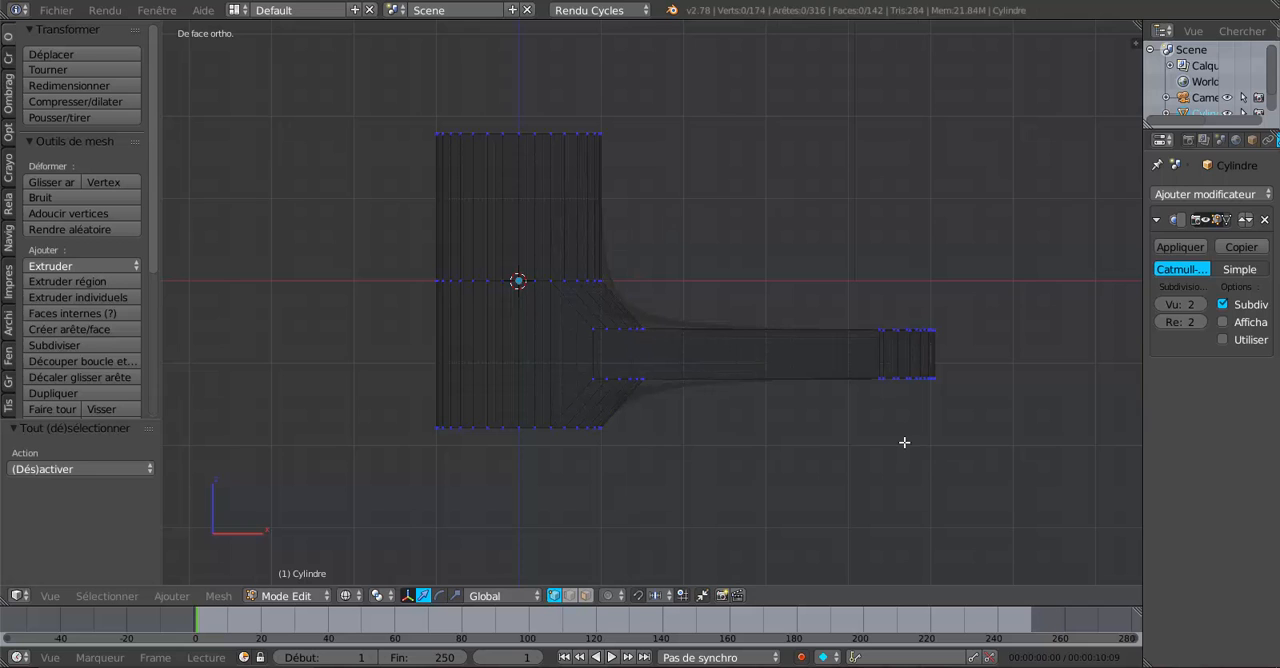
key(c)
scroll(892, 340, down, 5)
click(914, 352)
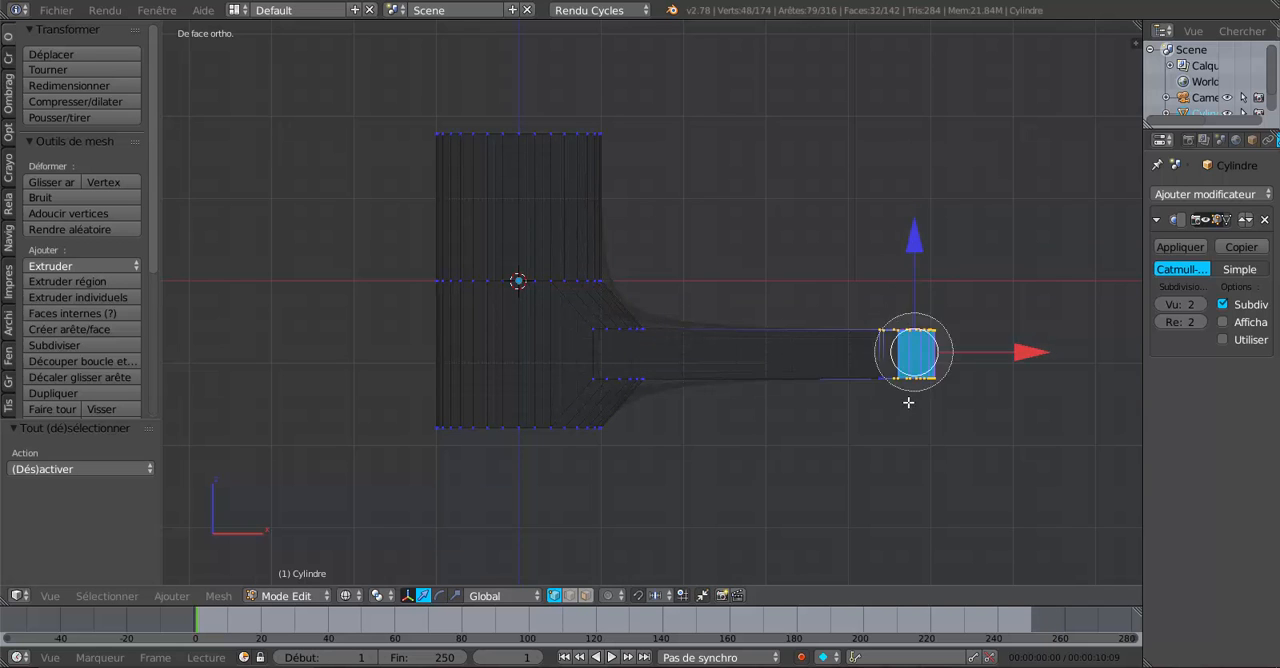
mouse_move(914, 352)
mouse_down()
mouse_move(888, 377)
mouse_move(927, 321)
mouse_up()
right_click(925, 366)
Return to solid shading, scale the selected spout tip along Y to roughly double its width, and check the shape in Object mode.
scroll(925, 385, down, 5)
middle_drag(913, 389, 808, 429)
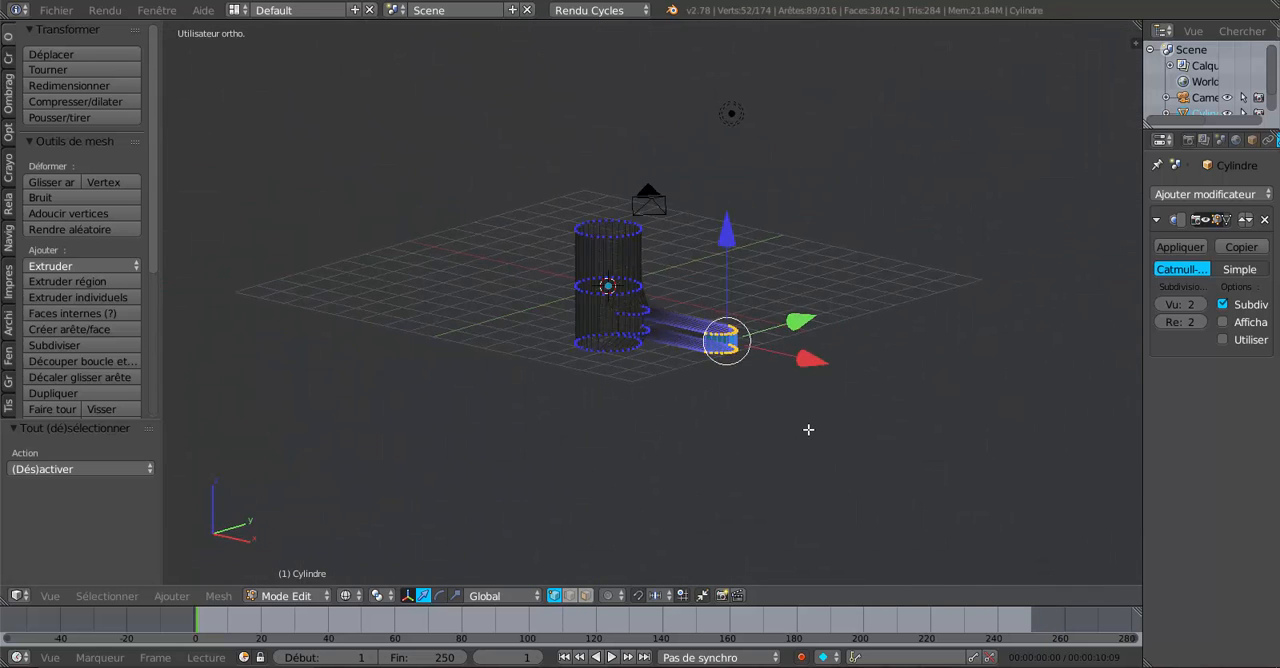
scroll(808, 429, up, 4)
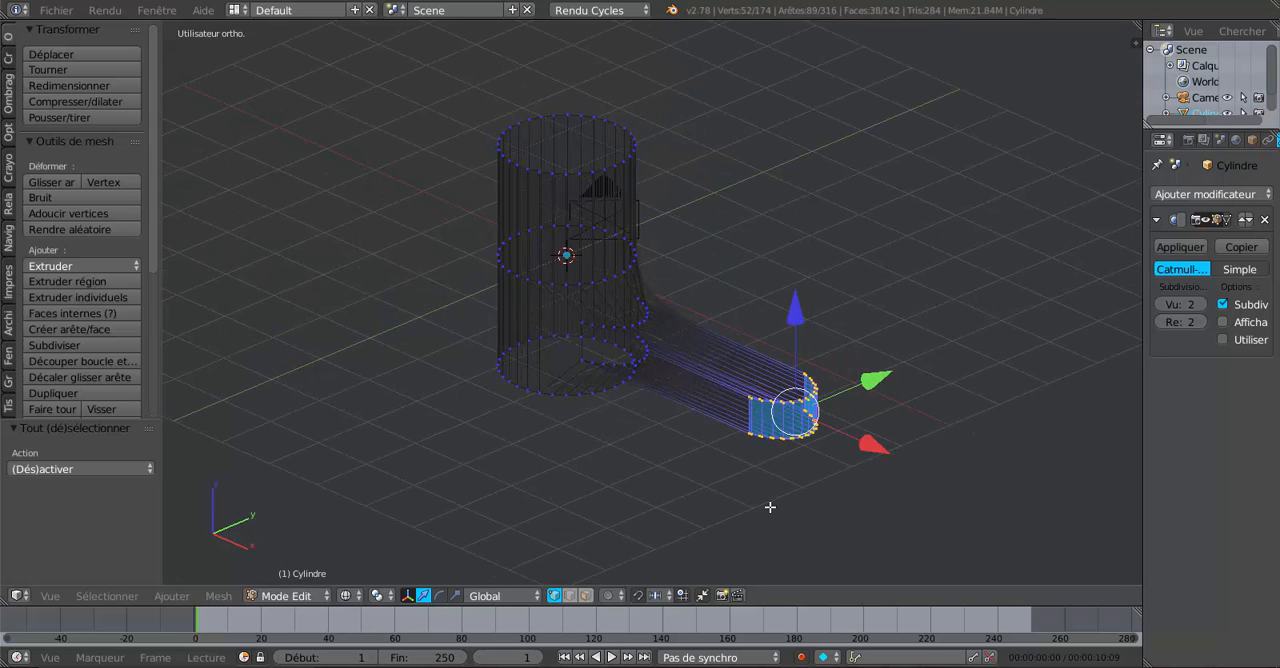
middle_drag(770, 507, 762, 512)
click(455, 598)
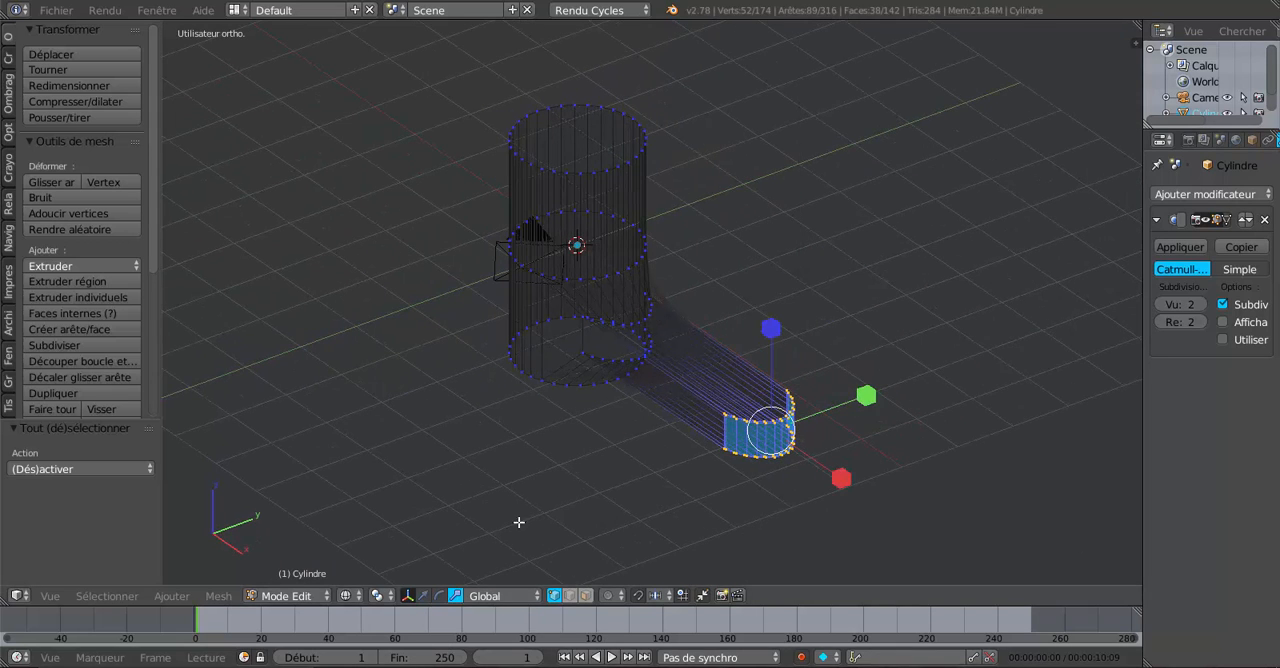
middle_drag(519, 522, 530, 519)
key(z)
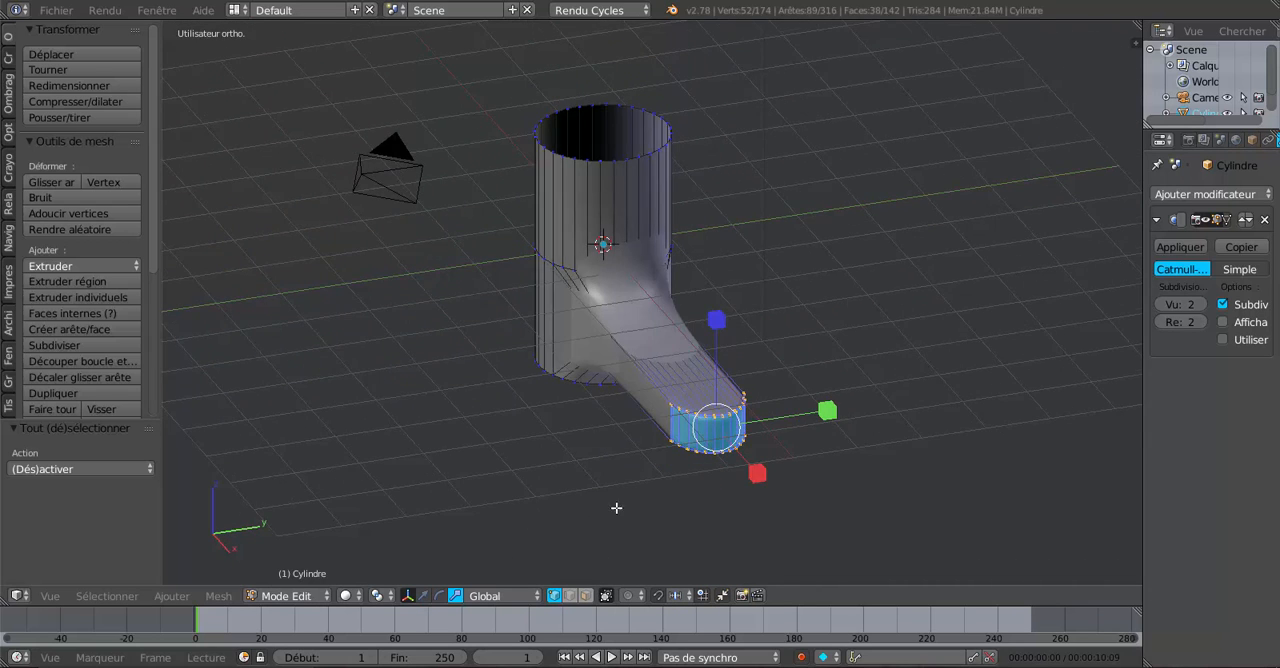
middle_drag(616, 508, 748, 456)
scroll(799, 444, up, 2)
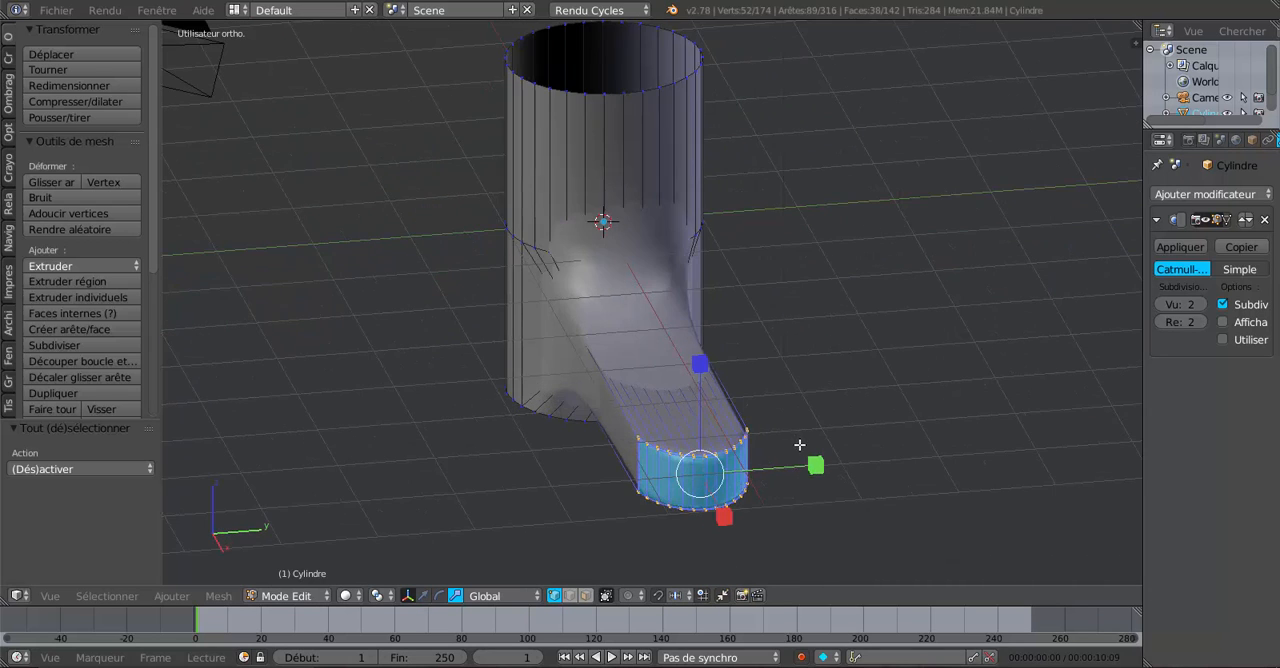
key(s)
key(y)
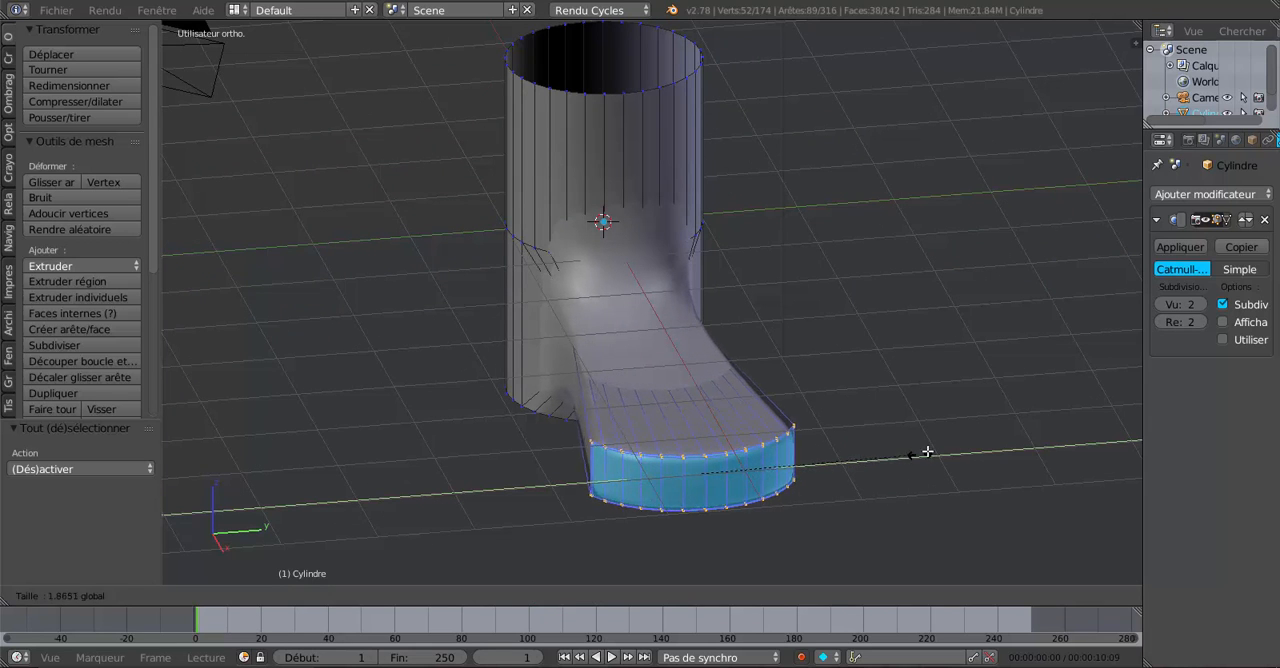
click(963, 440)
key(Tab)
middle_drag(854, 520, 1004, 383)
key(Tab)
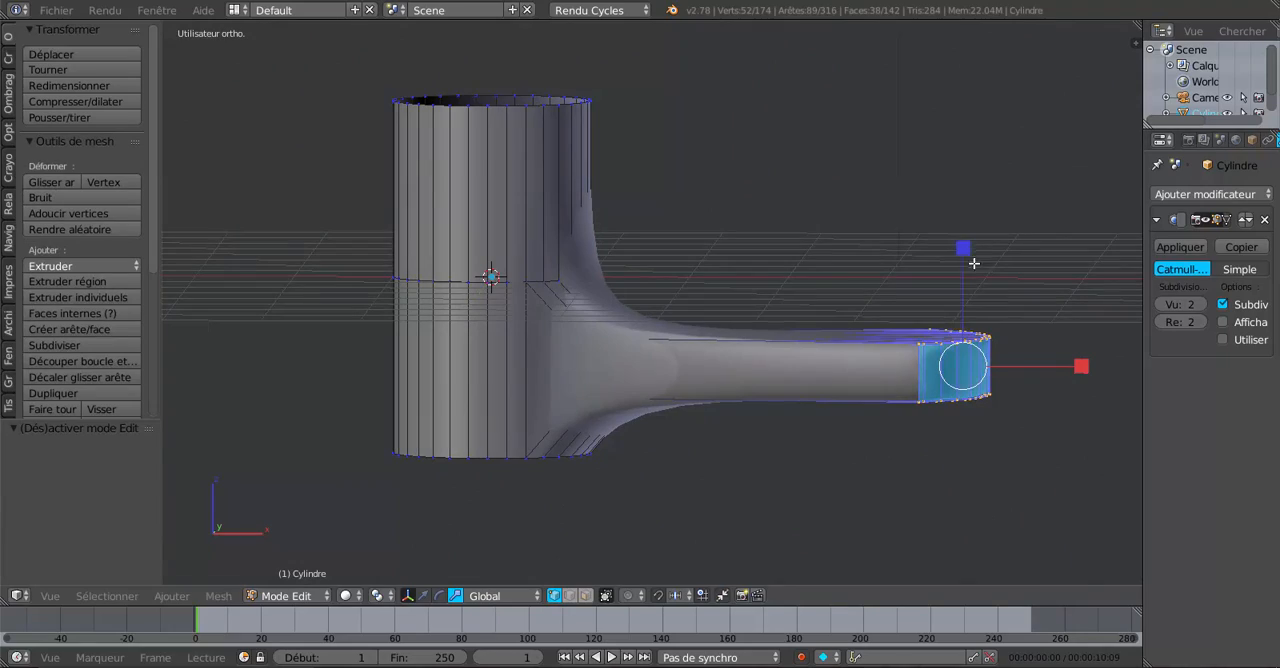
Flatten the widened spout tip by scaling it along Z, and check the result in Object mode.
drag(968, 252, 974, 300)
key(Tab)
middle_drag(880, 454, 927, 347)
key(Tab)
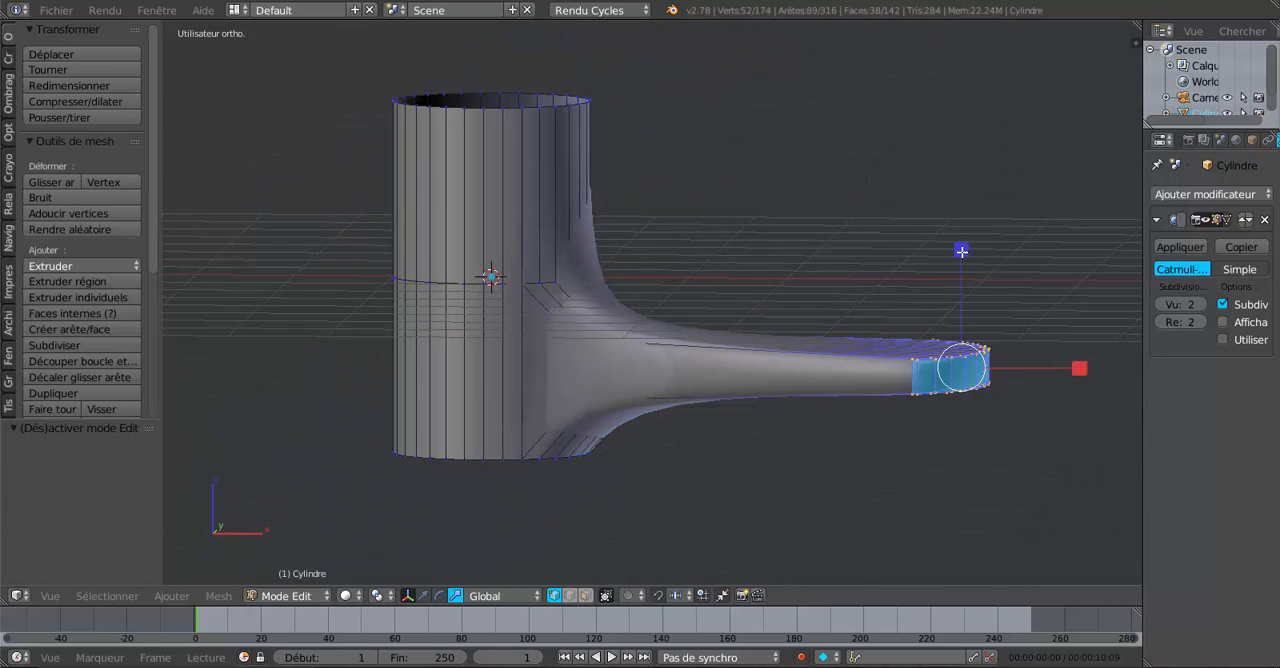
mouse_move(961, 251)
mouse_down()
mouse_move(963, 207)
mouse_move(963, 237)
mouse_up()
key(Tab)
middle_drag(895, 418, 835, 244)
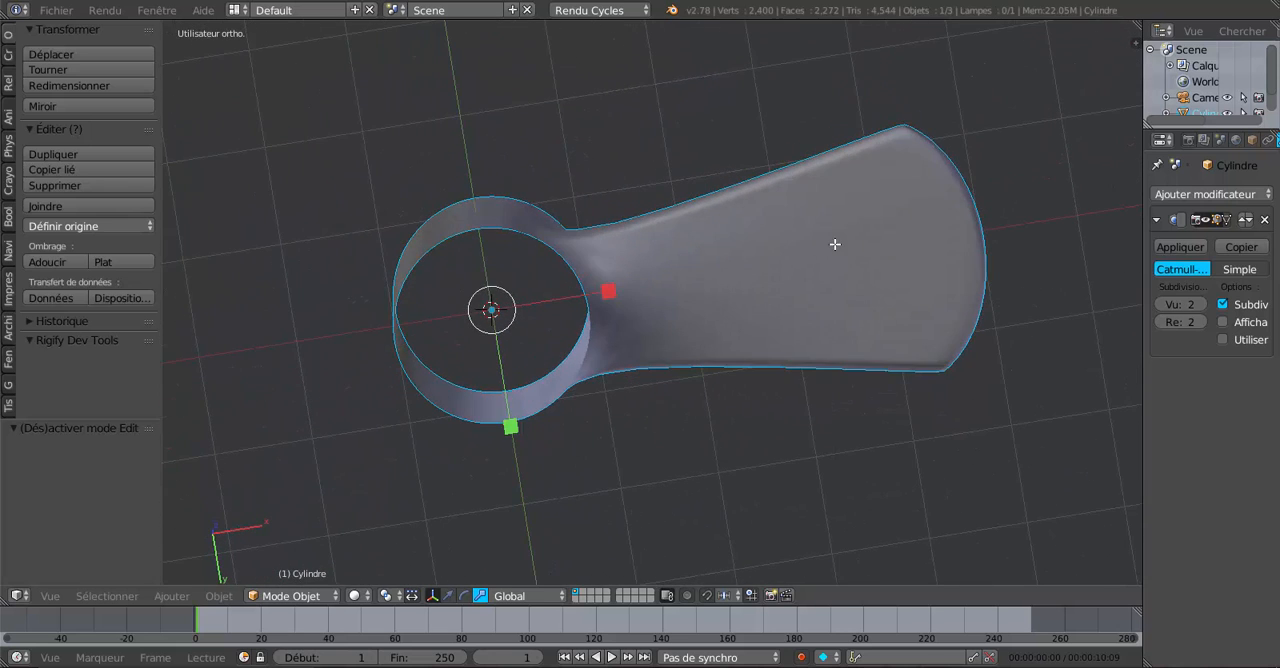
Add a loop cut across the middle of the spout in Edit mode.
key(Tab)
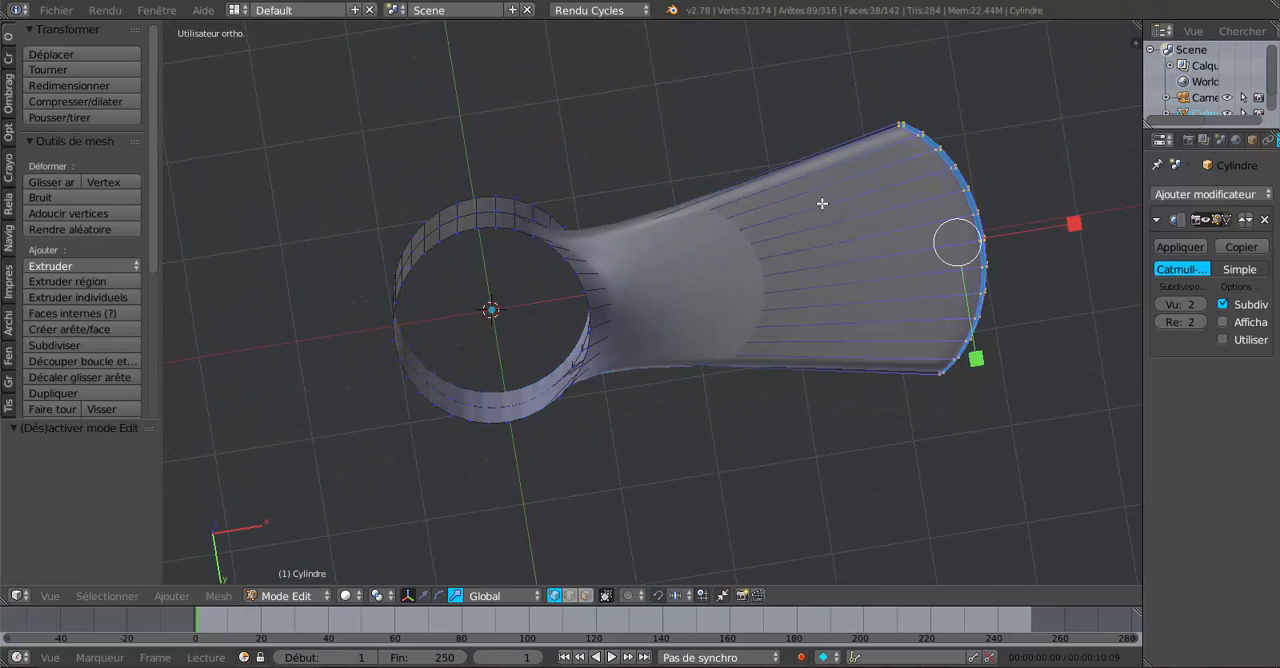
middle_drag(822, 203, 831, 243)
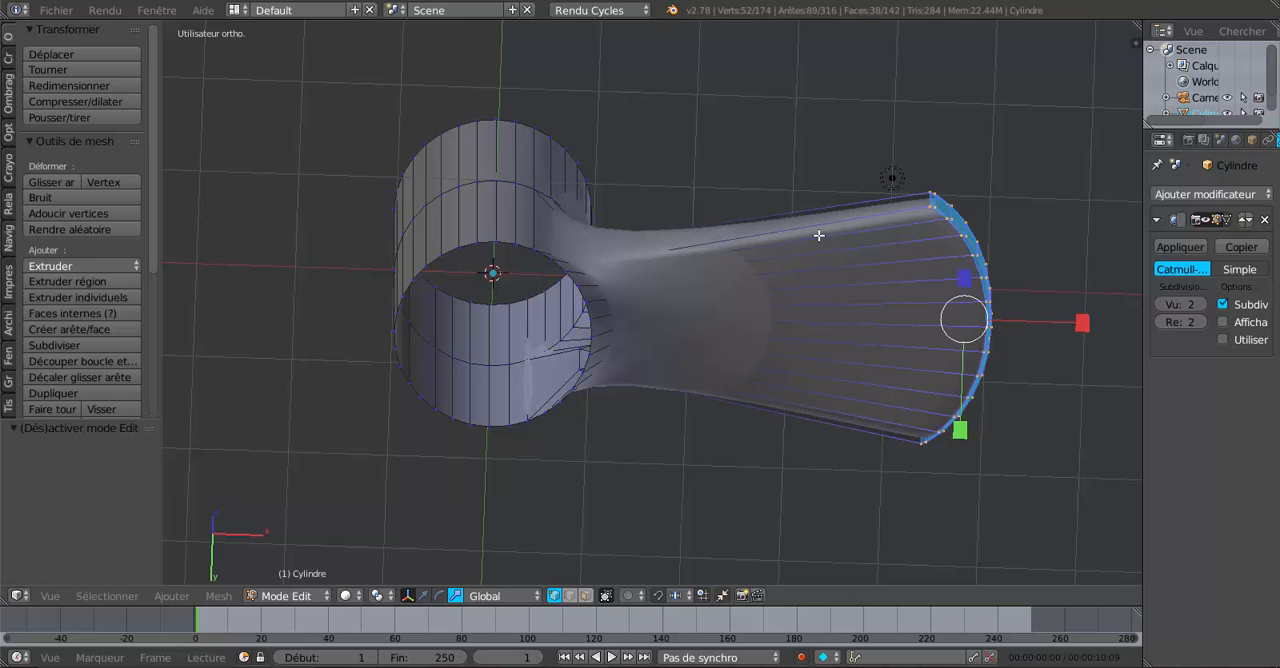
key(ctrl+r)
click(820, 234)
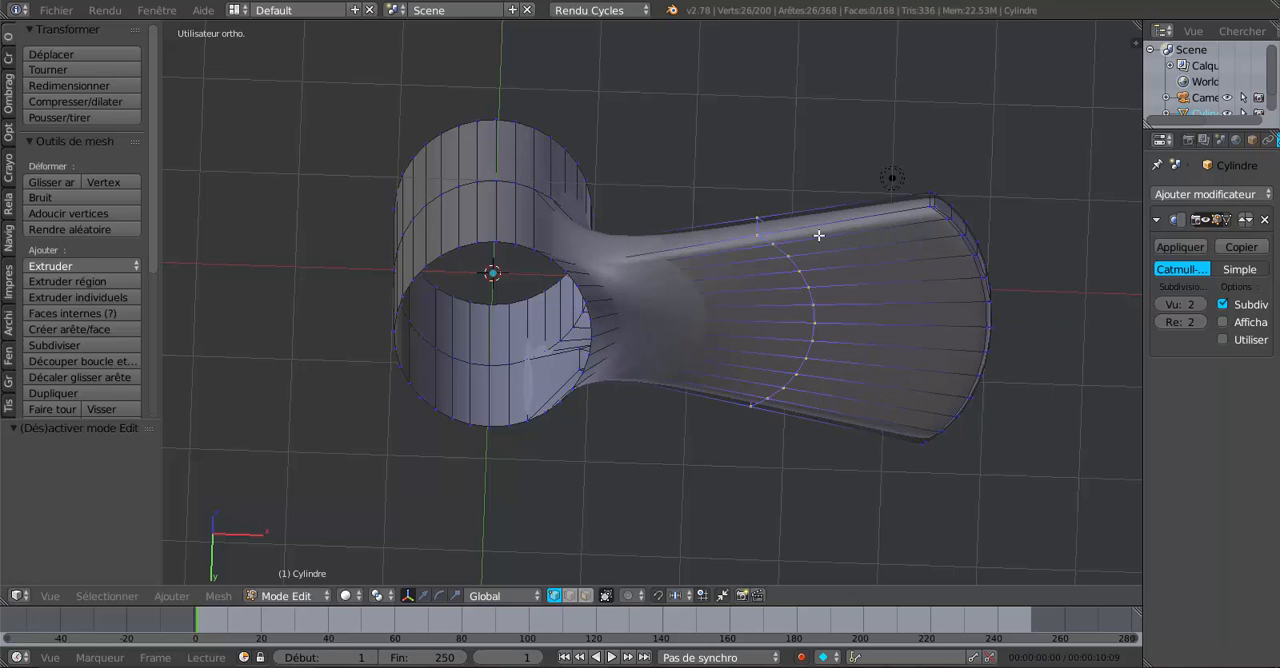
click(876, 250)
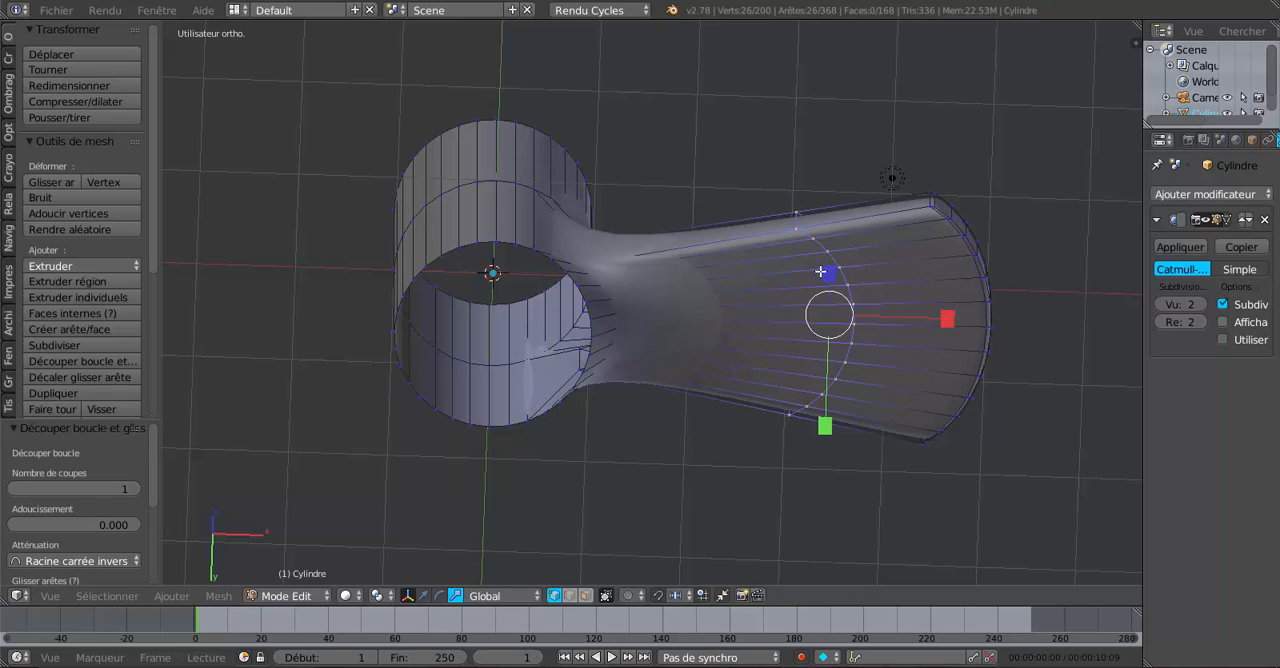
Add six evenly spaced loop cuts between the middle loop and the loop near the spout's tip.
key(ctrl+r)
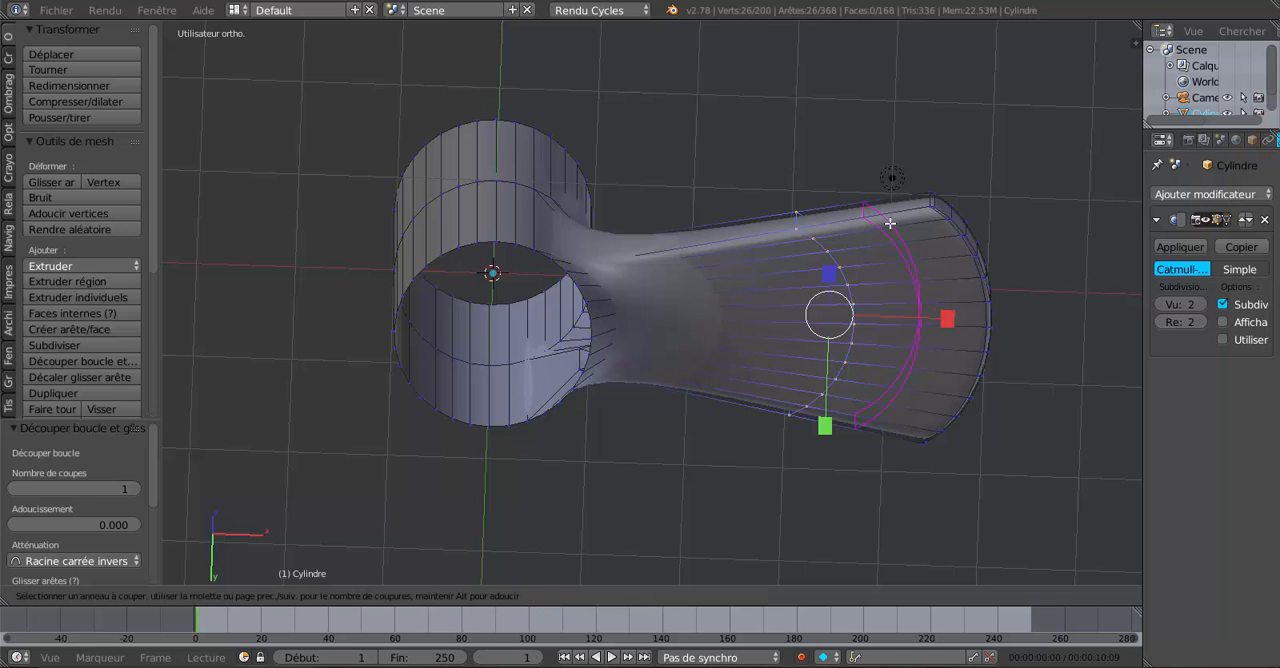
scroll(890, 224, up, 5)
click(890, 224)
click(892, 224)
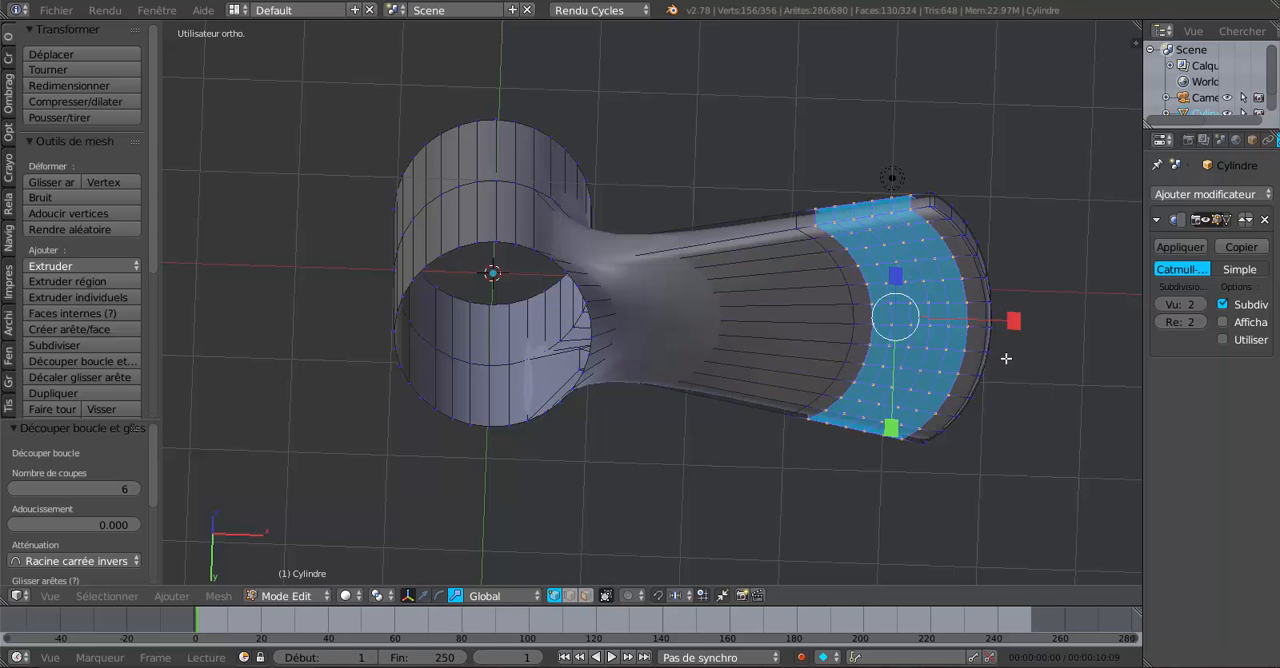
In face mode from the bottom view, replace the selection with a three-by-six patch of faces centred on the spout's underside near the tip.
middle_drag(986, 374, 892, 329)
scroll(870, 302, up, 2)
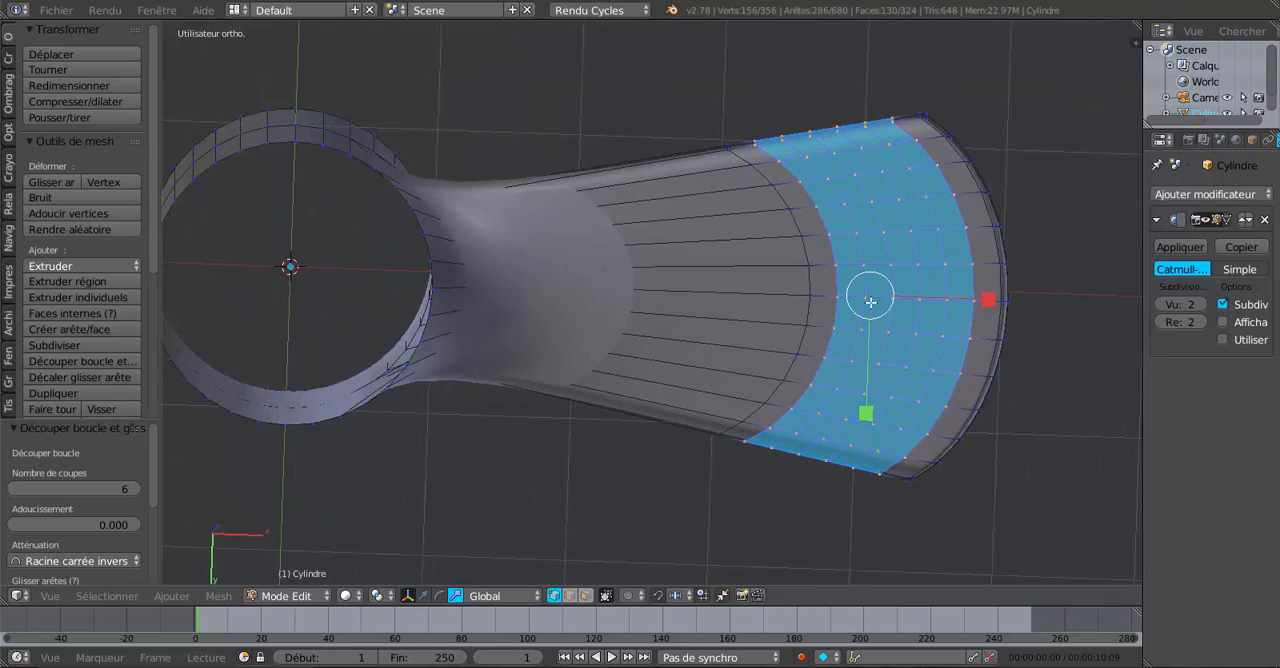
click(587, 595)
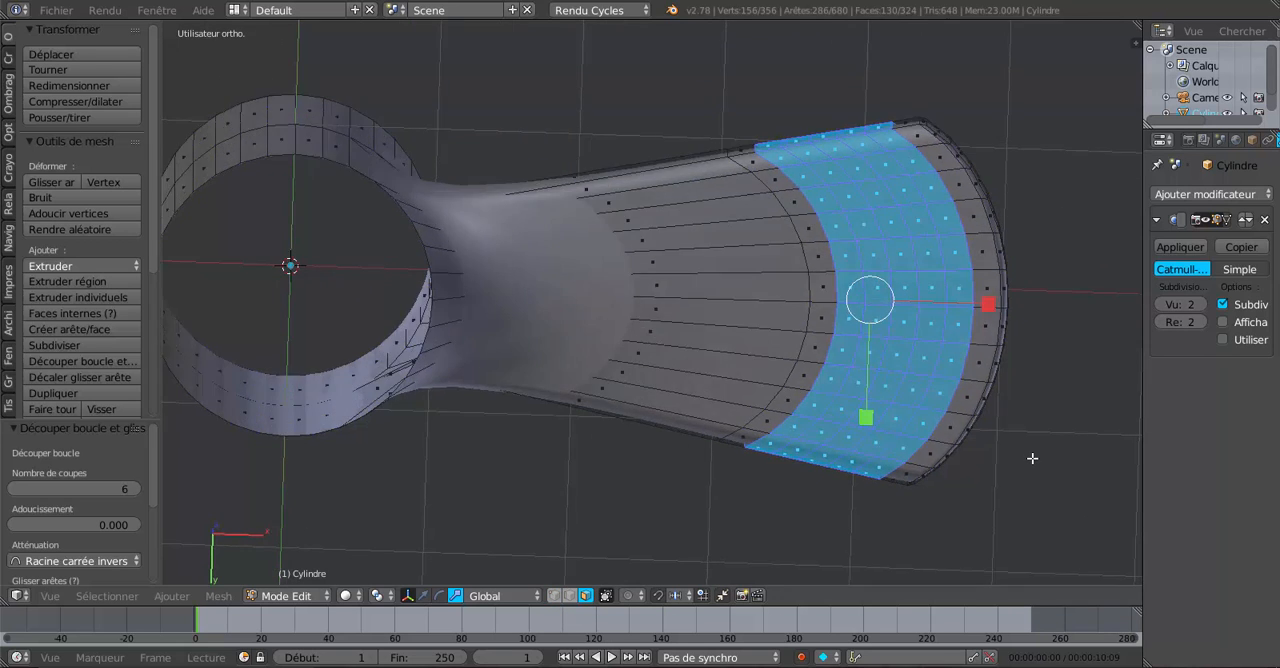
key(KP_1)
key(ctrl+KP_7)
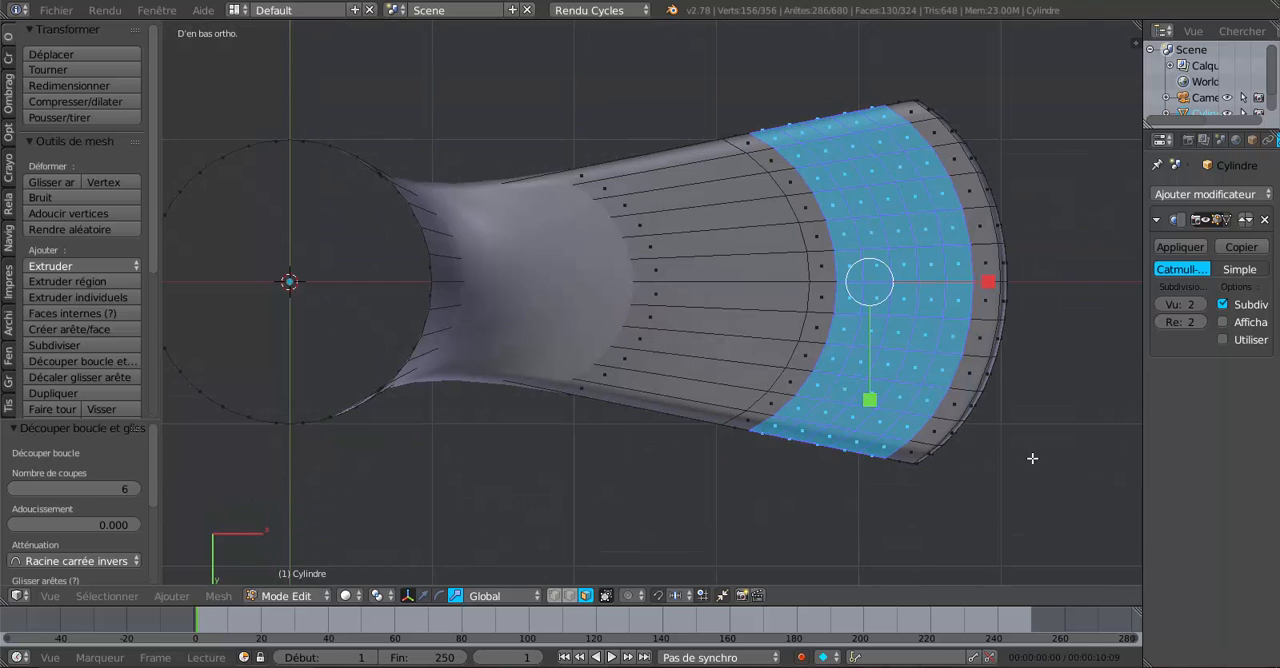
shift+middle_drag(1003, 425, 884, 443)
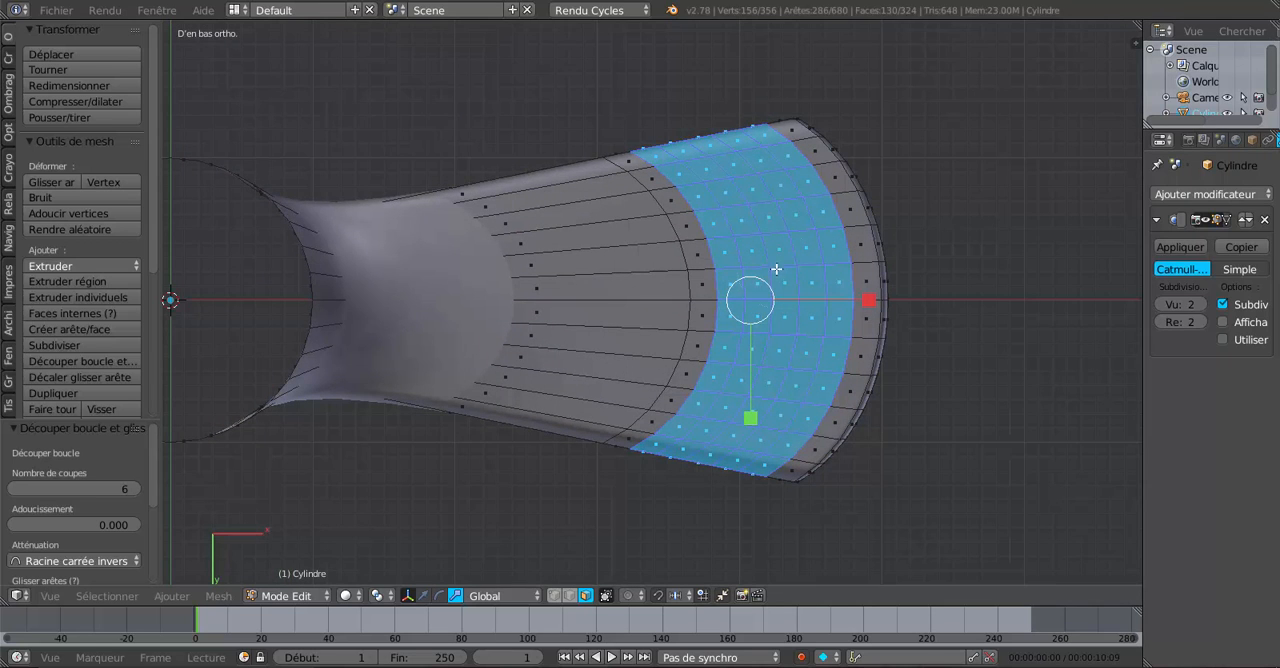
key(c)
key(Escape)
key(a)
key(c)
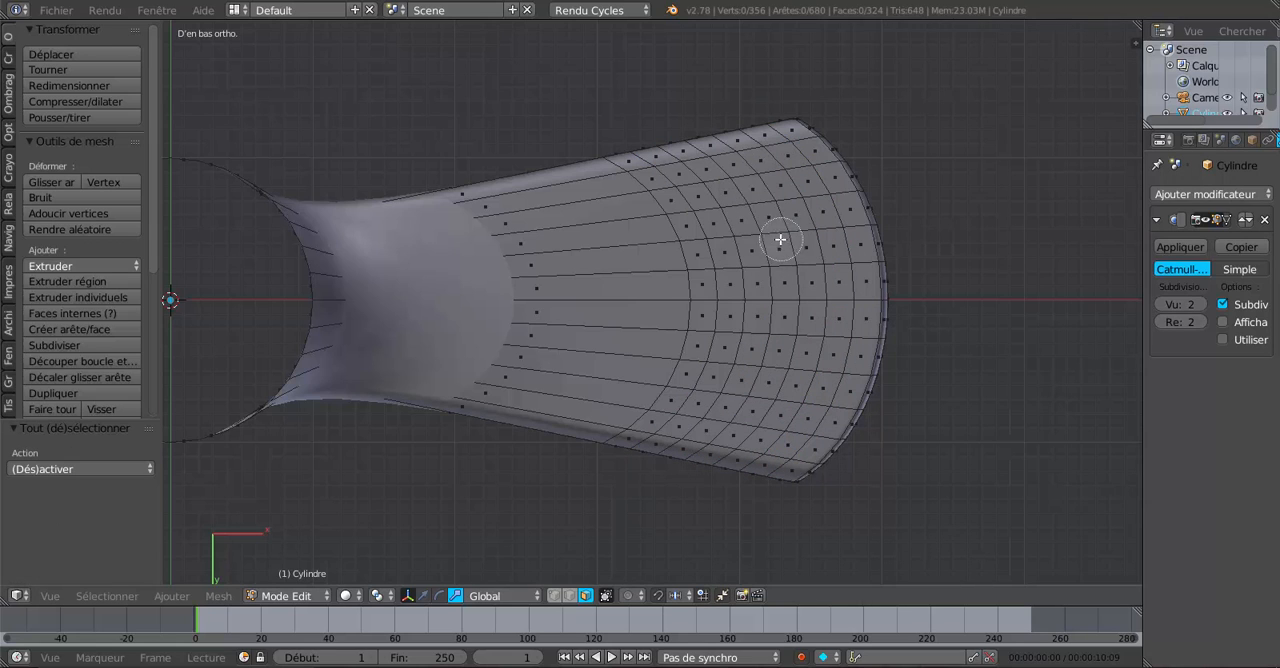
mouse_move(777, 240)
mouse_down()
mouse_move(771, 229)
mouse_move(788, 297)
mouse_move(769, 366)
mouse_up()
key(Escape)
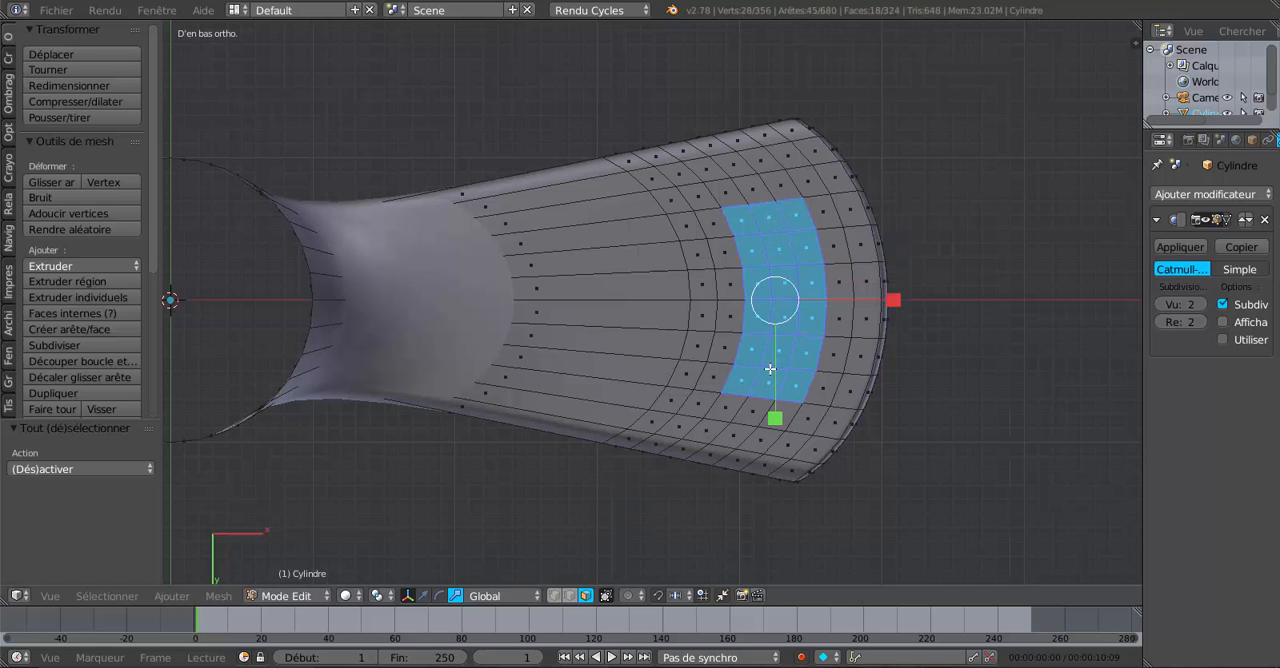
Extrude the selected underside faces about 0.33 down along Z and delete the end faces to leave the outlet open.
scroll(779, 360, up, 1)
middle_drag(803, 341, 800, 416)
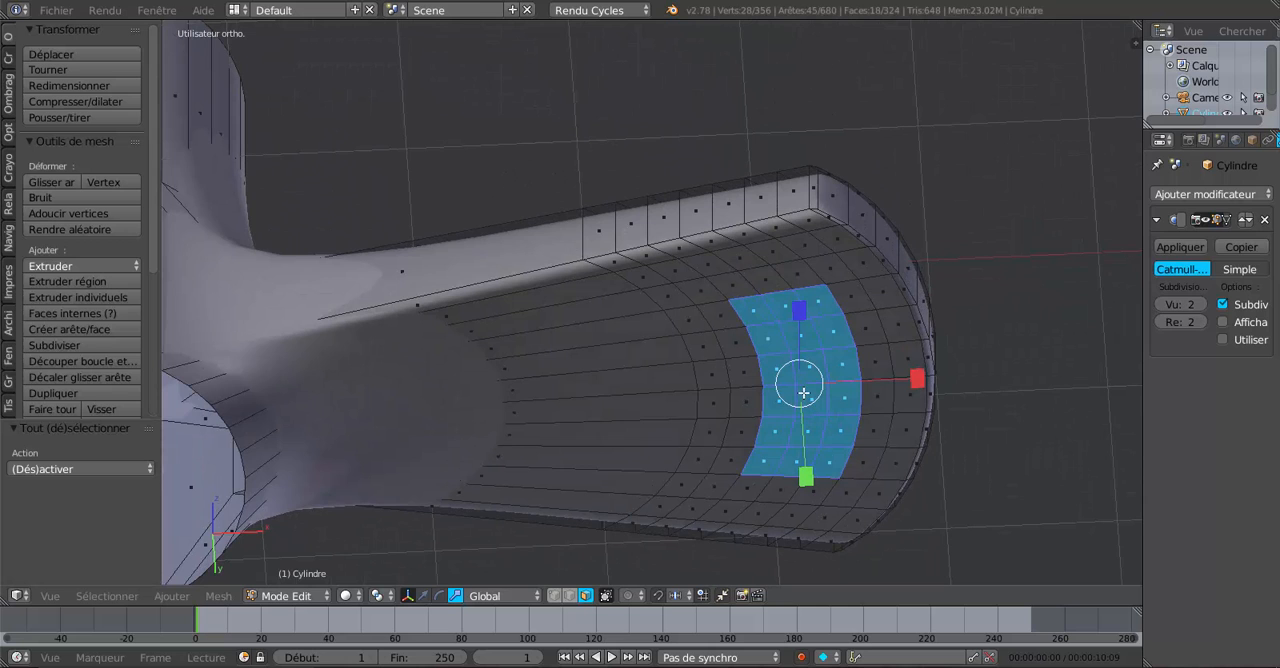
scroll(804, 392, down, 5)
middle_drag(808, 384, 895, 480)
scroll(863, 373, up, 2)
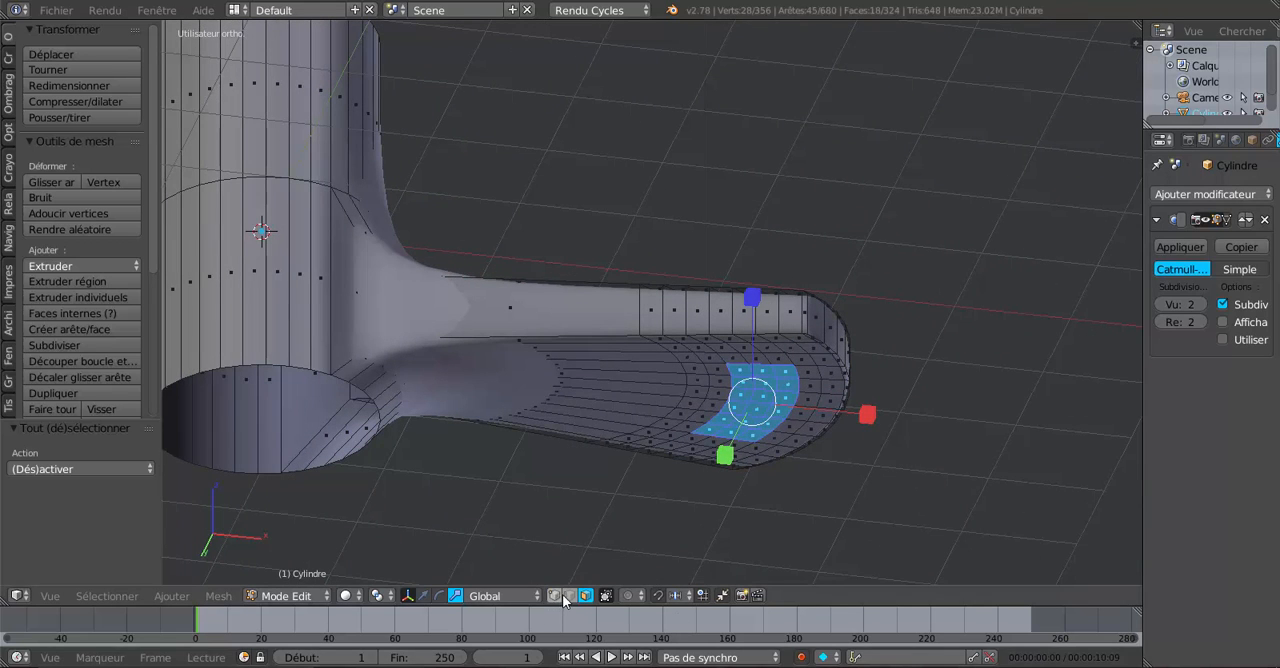
click(426, 597)
key(e)
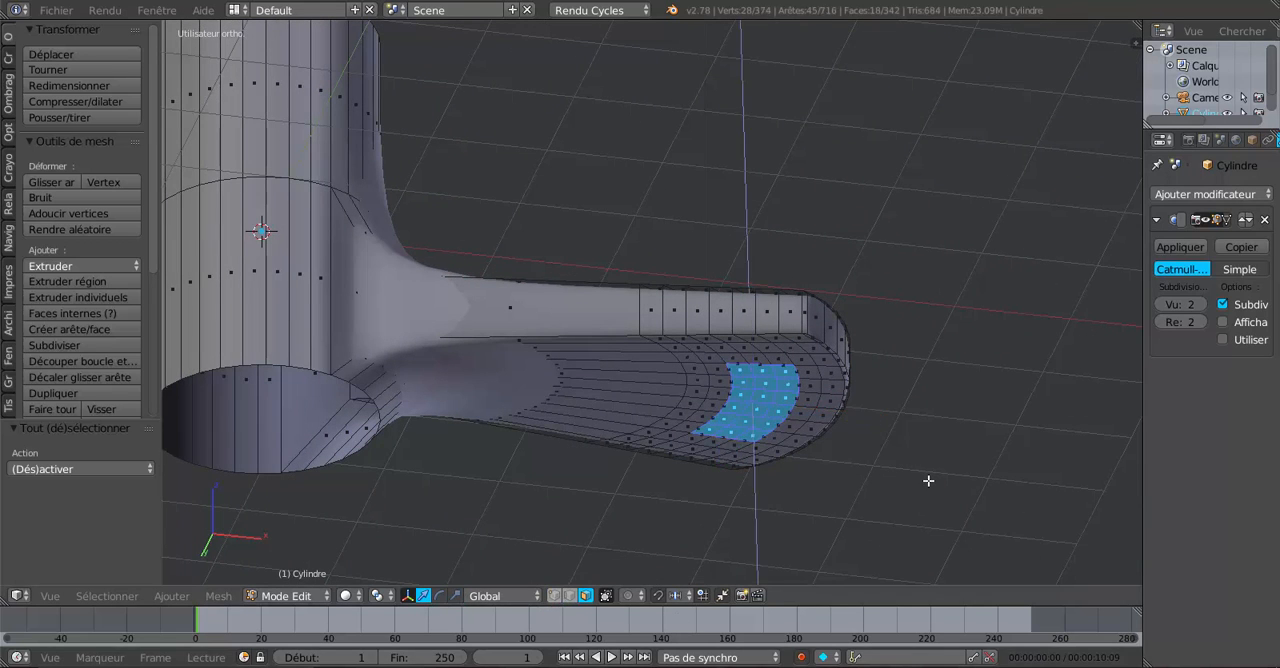
right_click(887, 428)
drag(762, 309, 757, 342)
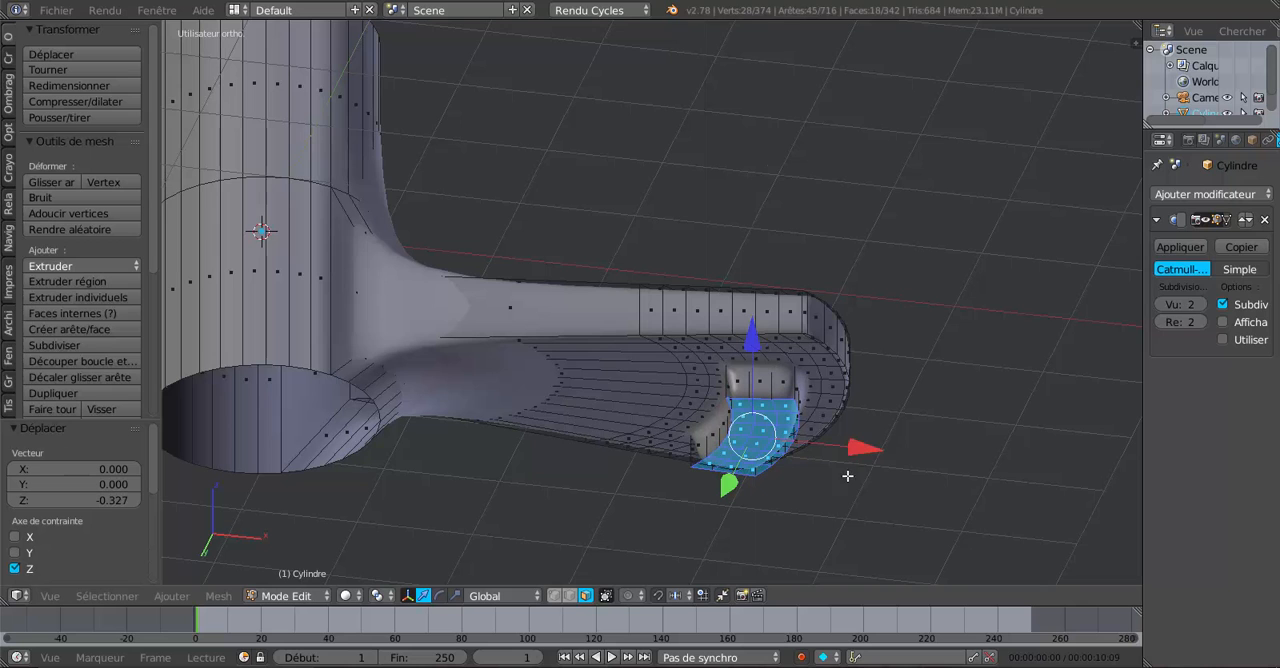
key(x)
click(852, 497)
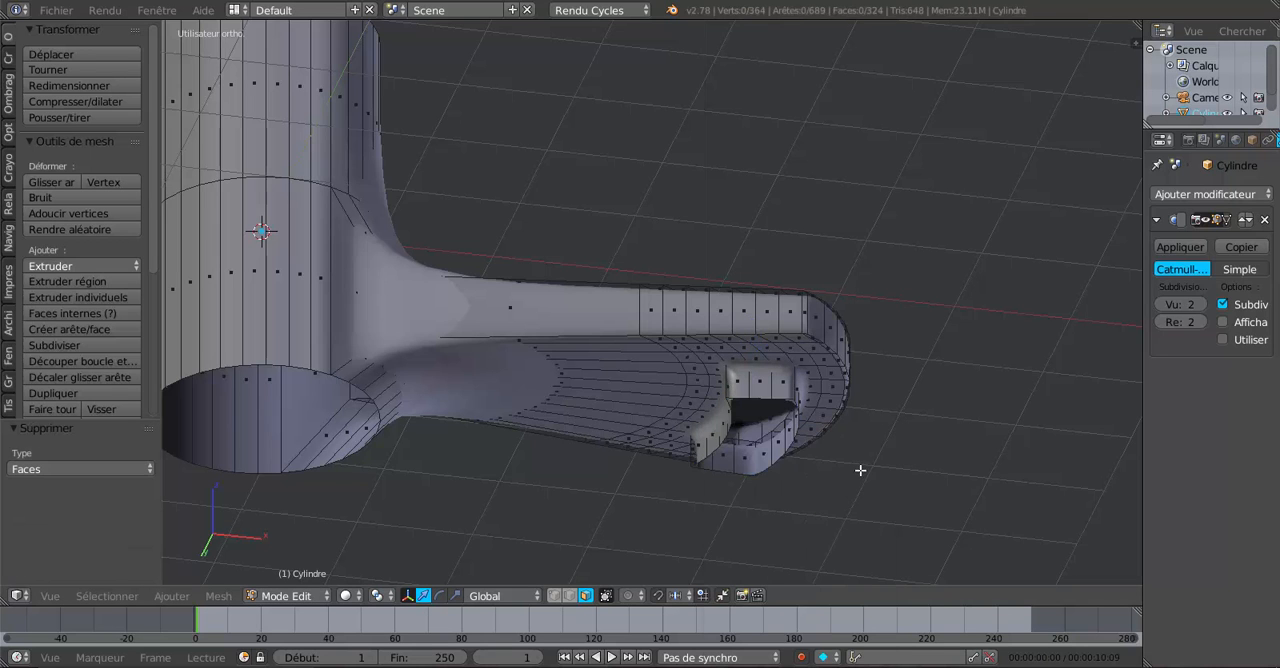
Add a loop cut around the outlet's wall and slide it up close to the spout's underside.
middle_drag(857, 465, 825, 462)
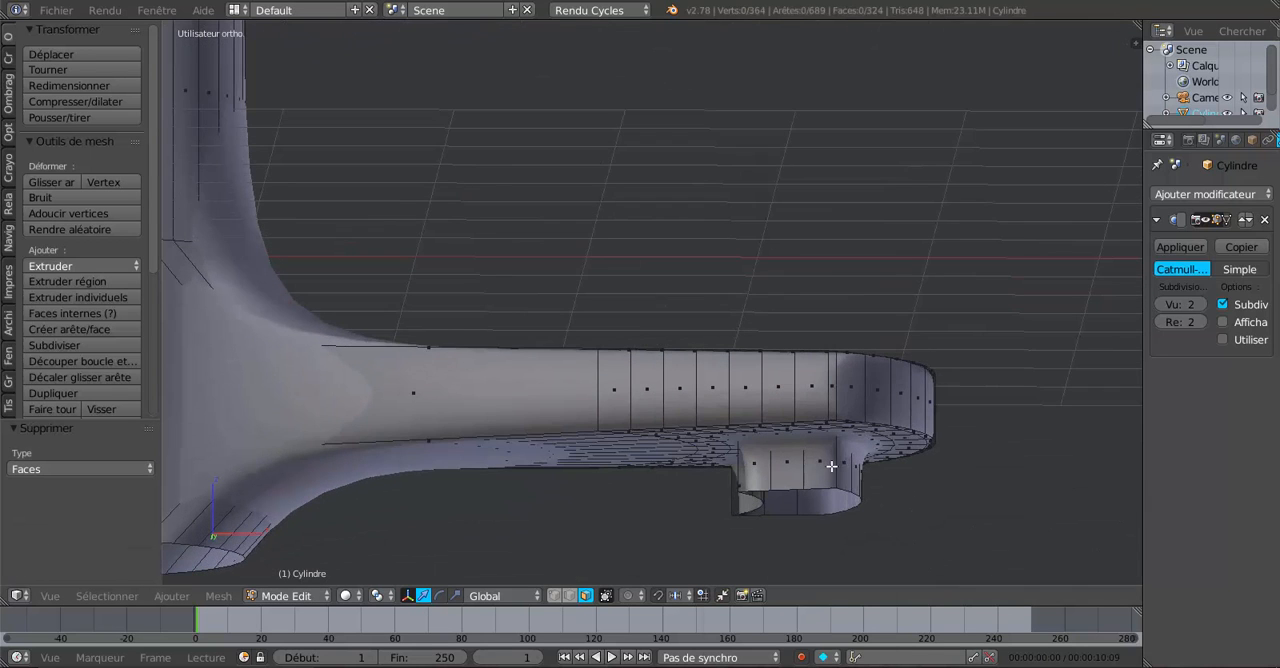
key(ctrl+r)
click(846, 458)
right_click(846, 458)
key(g)
key(g)
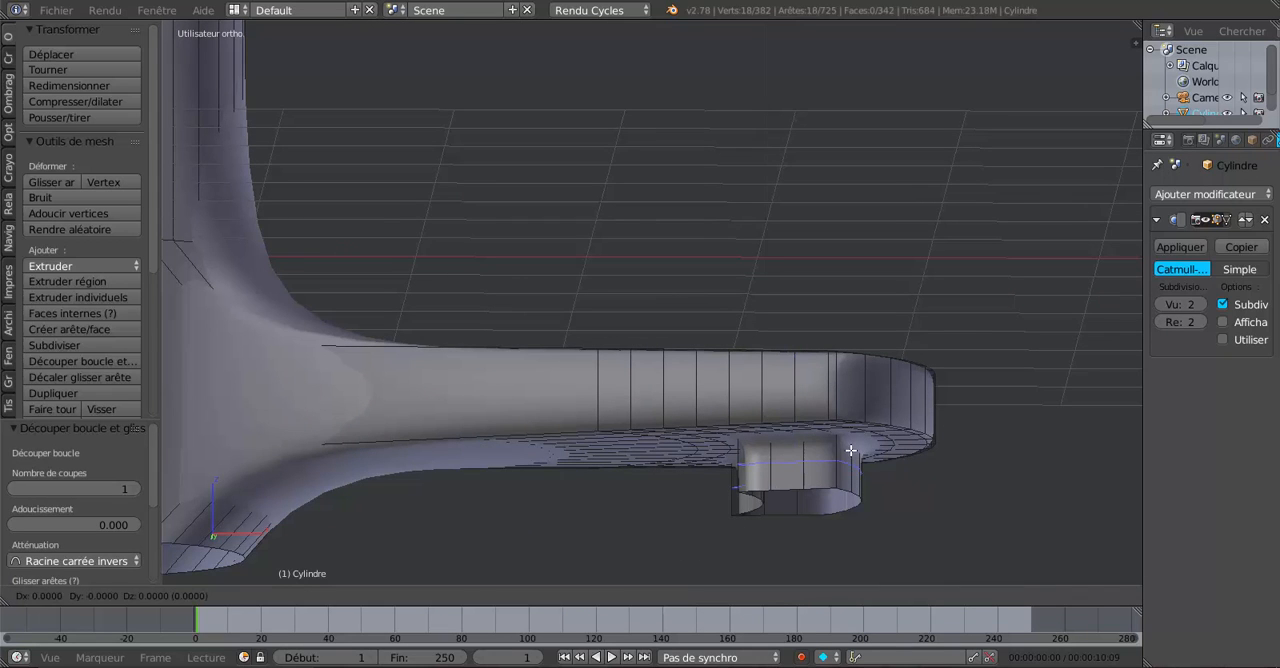
click(857, 433)
Check the outlet in wireframe and Object mode, and select its open bottom edge loop in Edit mode.
mouse_move(857, 433)
middle_down()
mouse_move(843, 413)
mouse_move(863, 491)
mouse_move(888, 424)
middle_up()
key(z)
mouse_move(826, 360)
middle_down()
mouse_move(840, 355)
mouse_move(930, 453)
mouse_move(983, 442)
mouse_move(851, 430)
mouse_move(818, 364)
mouse_move(751, 386)
mouse_move(754, 457)
middle_up()
key(z)
key(Tab)
scroll(986, 428, down, 4)
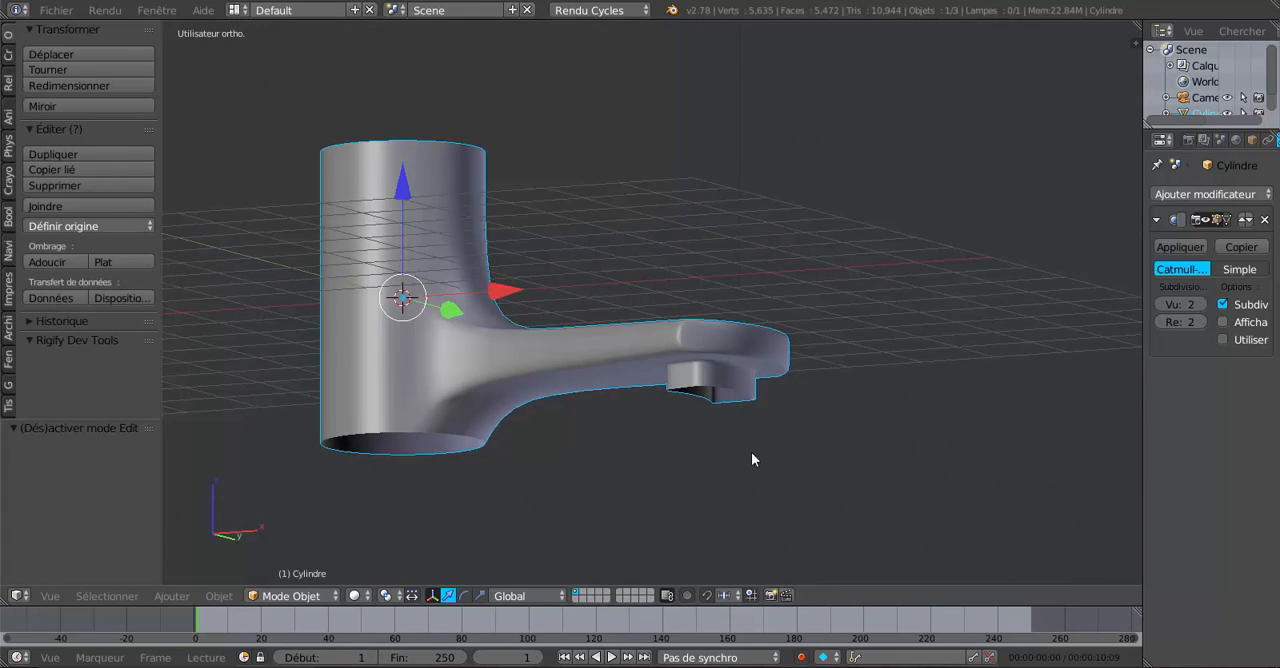
key(Tab)
scroll(754, 457, up, 5)
drag(767, 364, 771, 349)
Examine the smoothed faucet from the side and from below, comparing Object mode with the Edit mode mesh.
key(Tab)
scroll(856, 432, down, 4)
middle_drag(856, 435, 909, 440)
key(Tab)
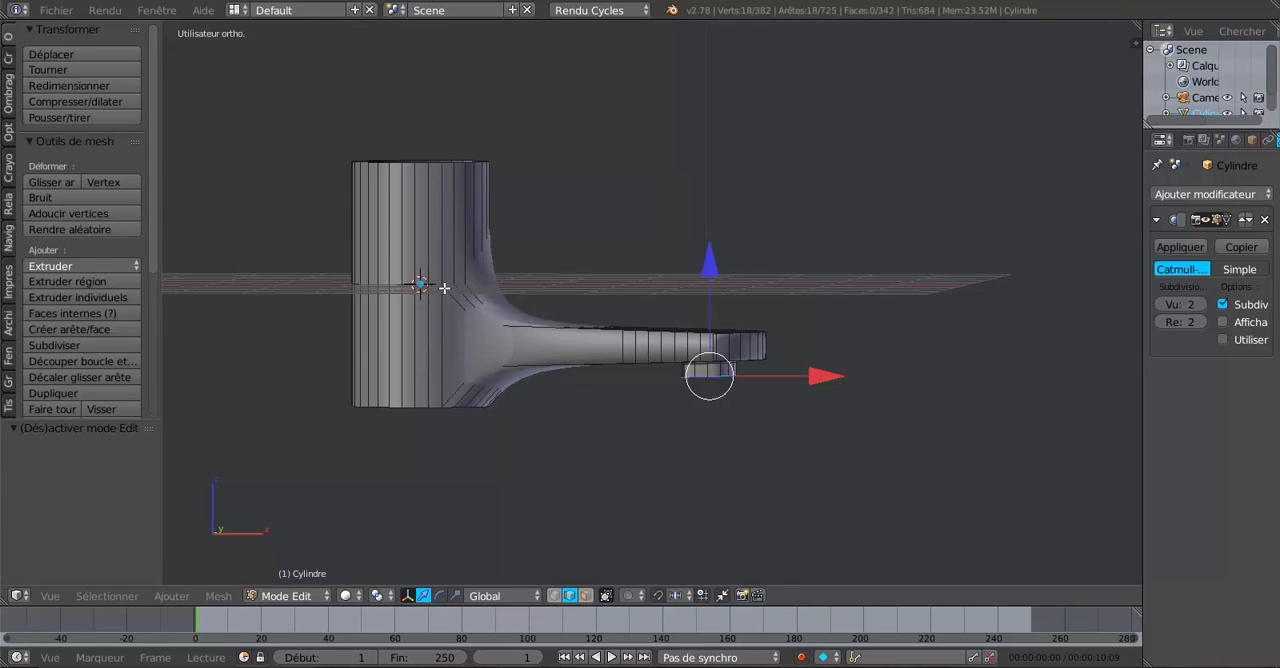
key(Tab)
key(Tab)
key(Tab)
key(Tab)
key(Tab)
key(Tab)
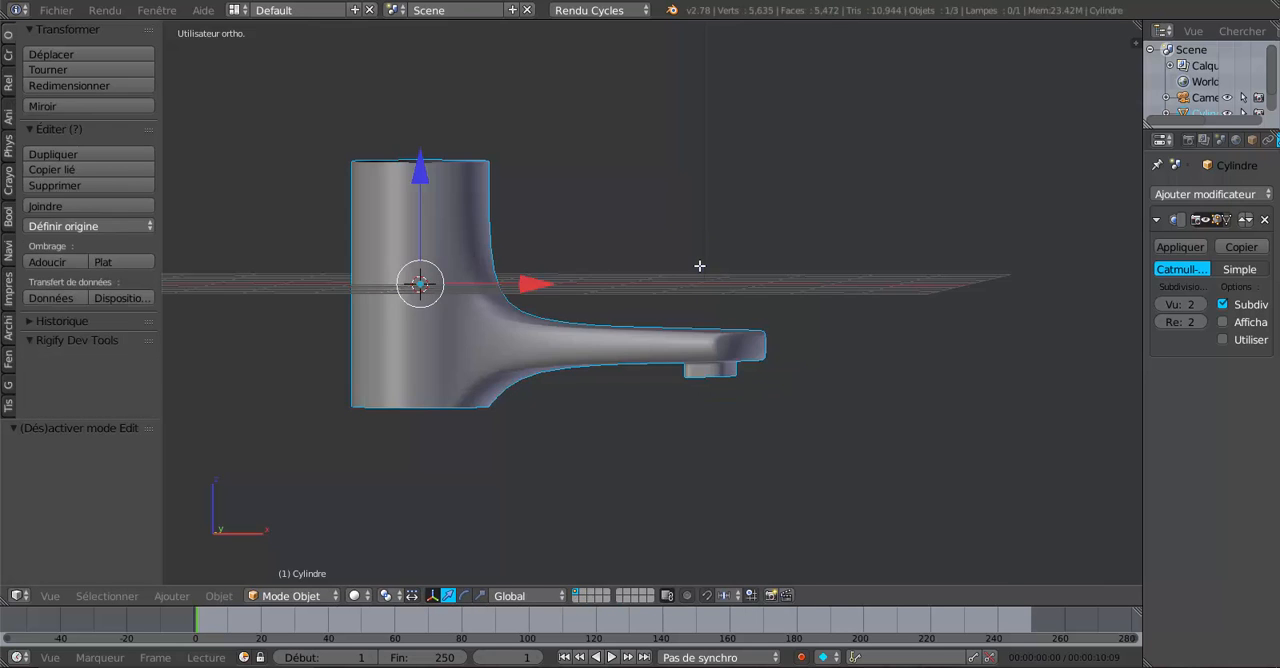
key(Tab)
middle_drag(697, 294, 649, 251)
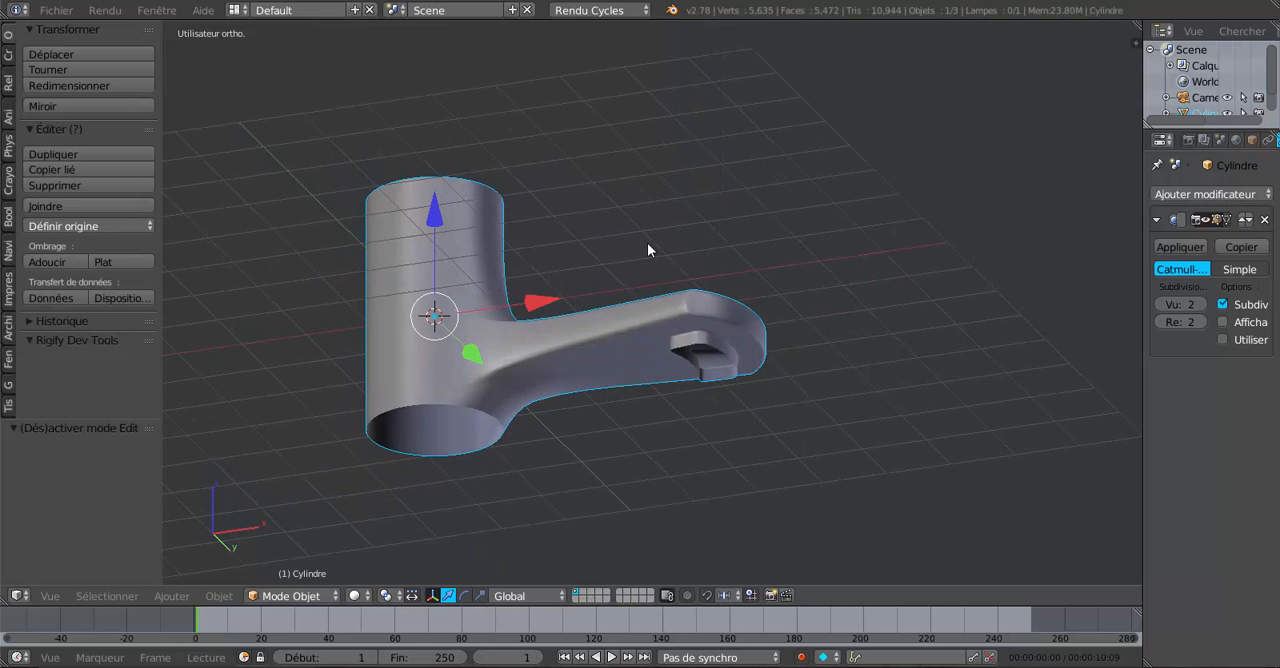
scroll(700, 329, up, 5)
key(Tab)
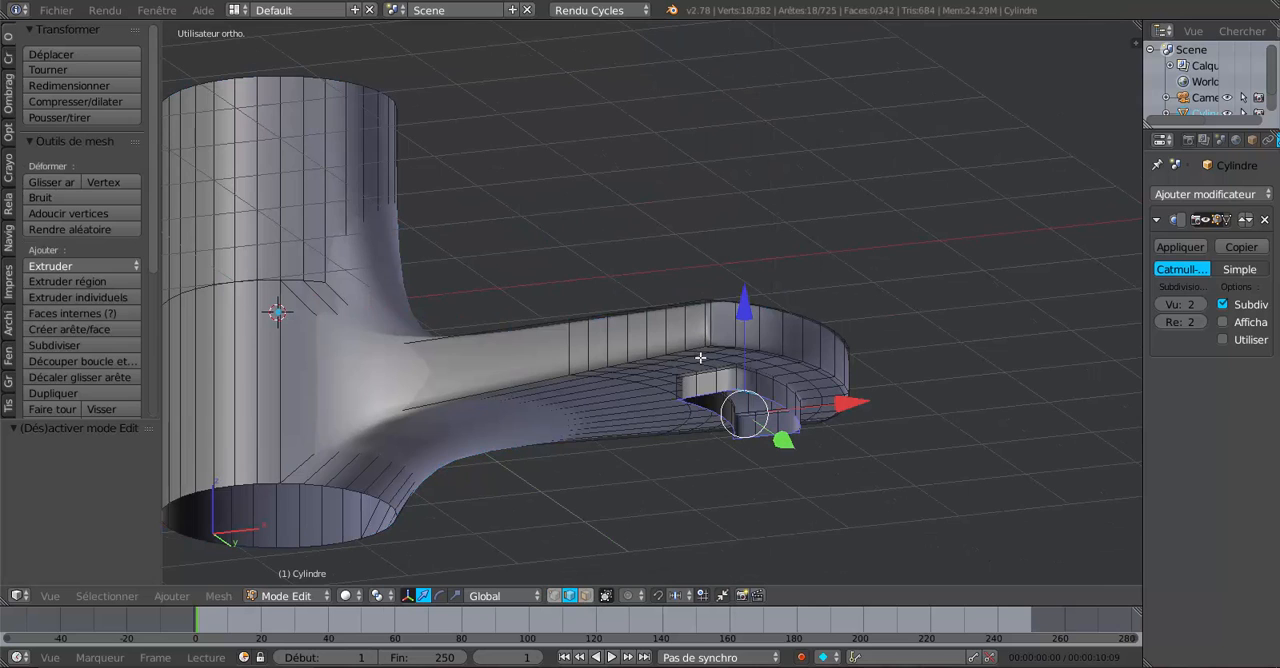
shift+middle_drag(712, 461, 723, 363)
scroll(724, 372, up, 1)
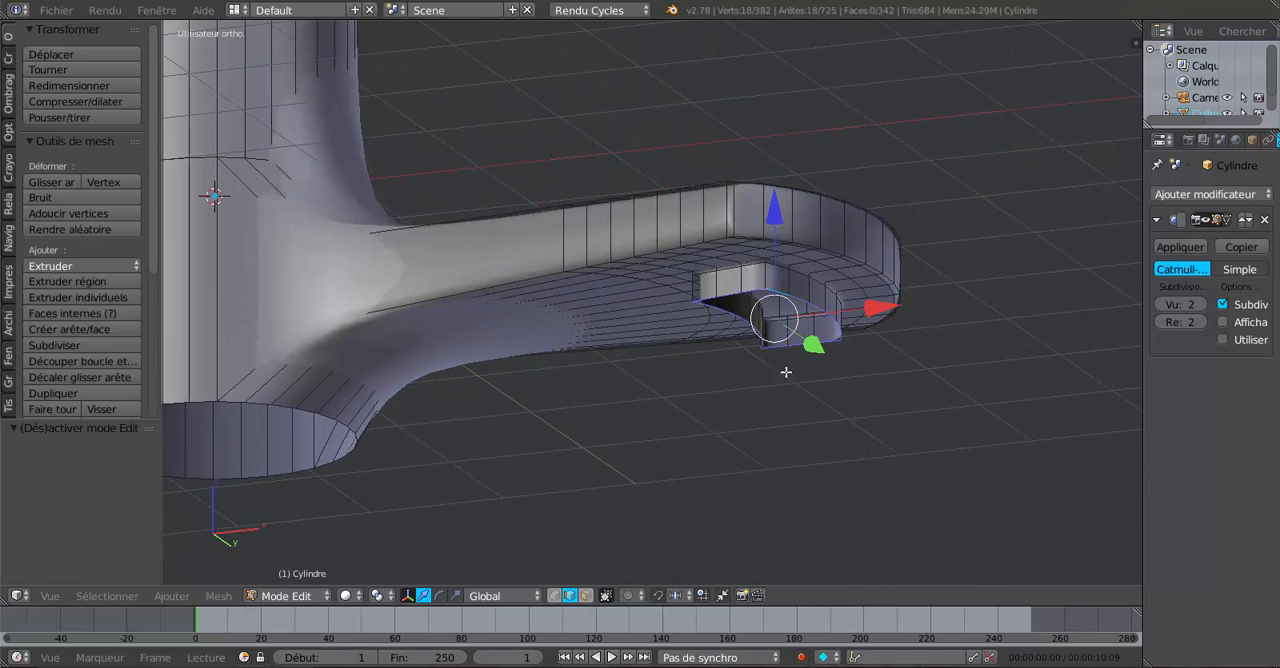
key(Tab)
middle_drag(653, 235, 684, 257)
scroll(684, 257, down, 4)
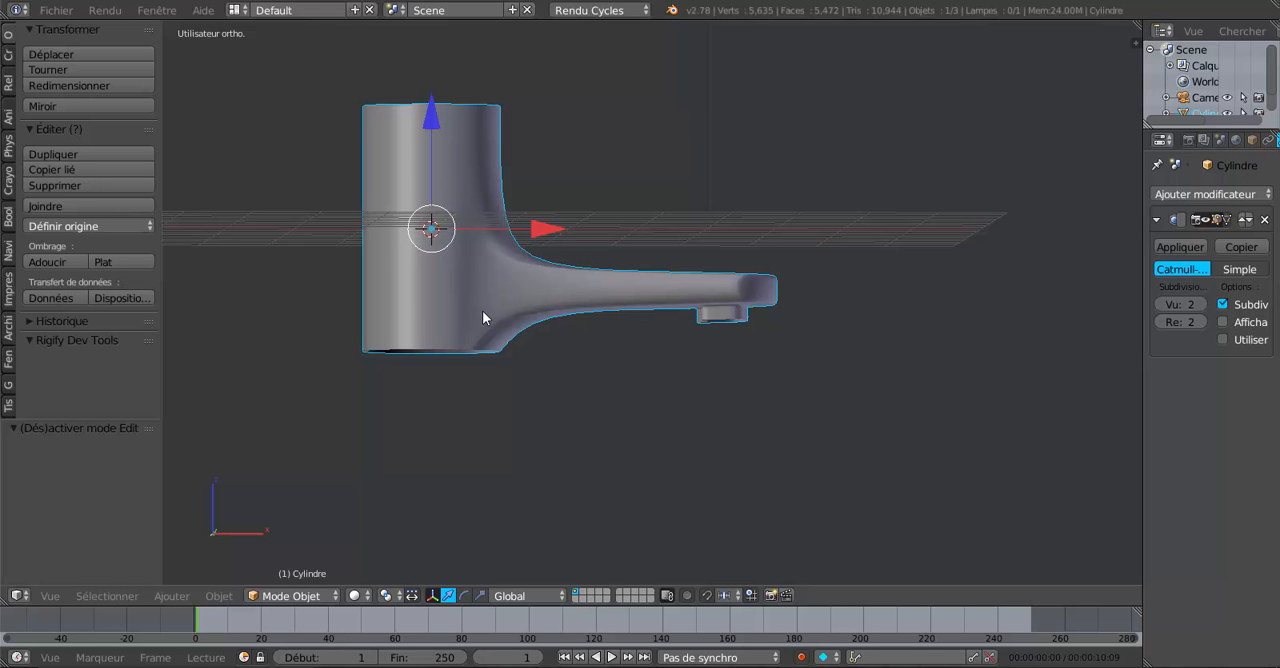
middle_drag(694, 363, 654, 380)
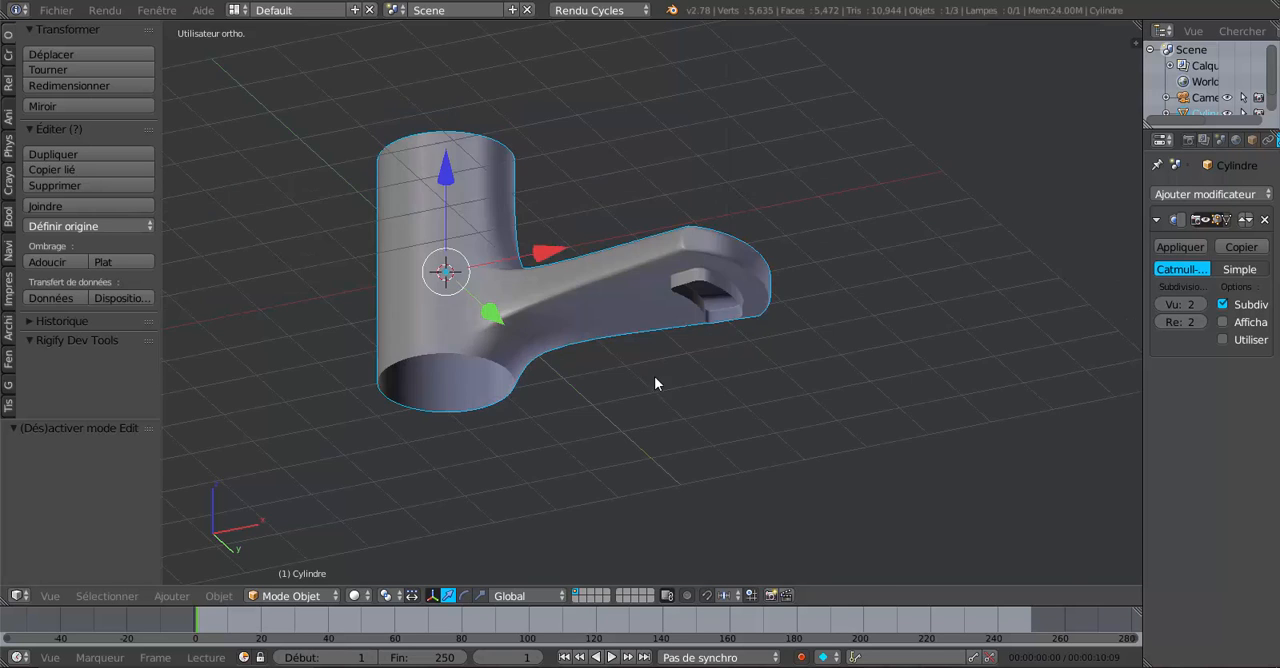
Extrude the outlet's bottom edge loop and scale it inward to 0.753 to give the rim thickness.
scroll(729, 363, up, 5)
key(Tab)
scroll(778, 351, up, 1)
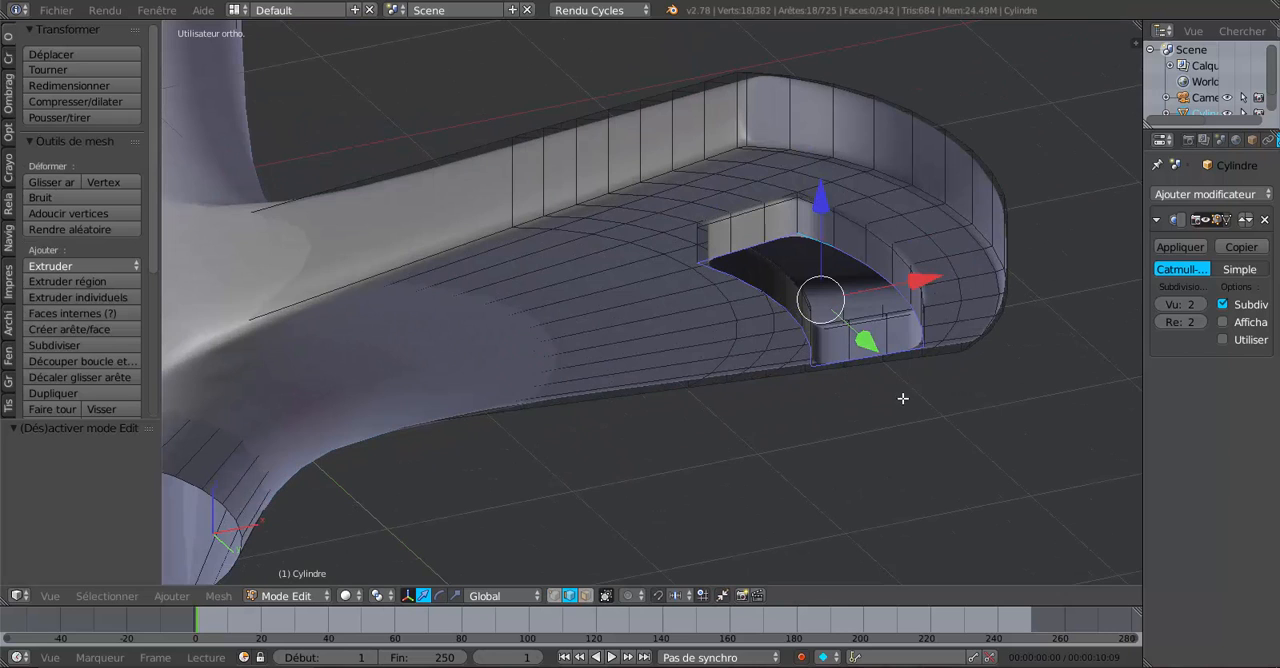
key(s)
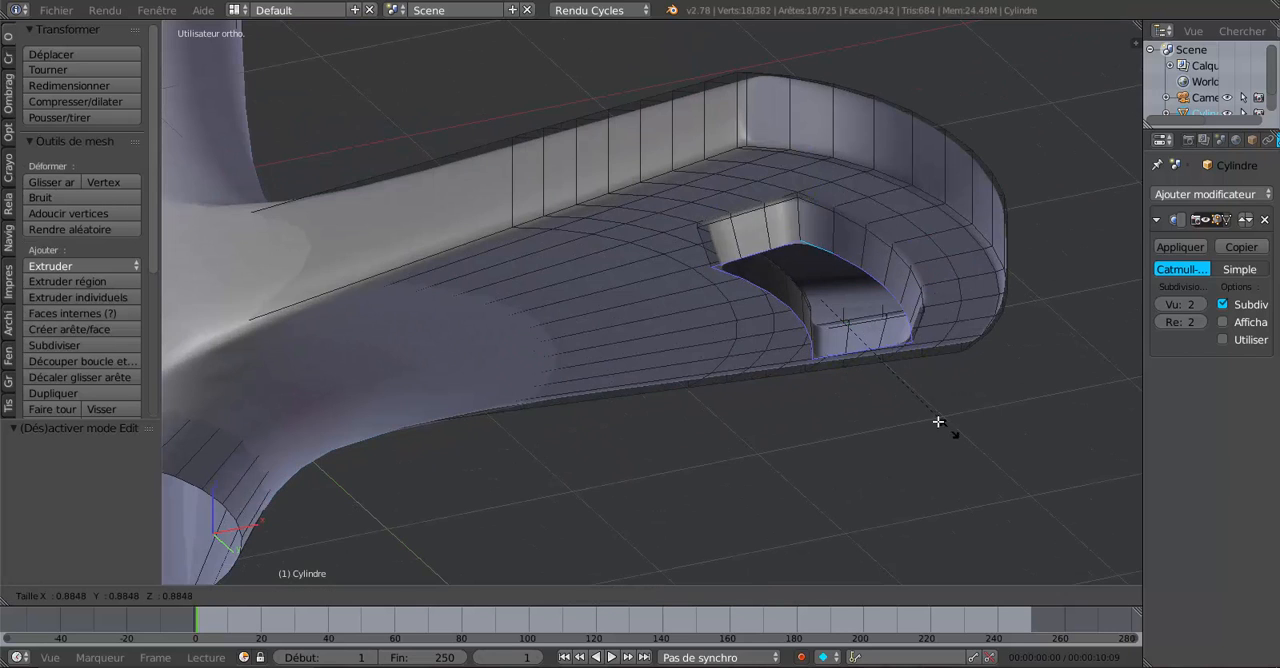
right_click(972, 443)
key(e)
key(s)
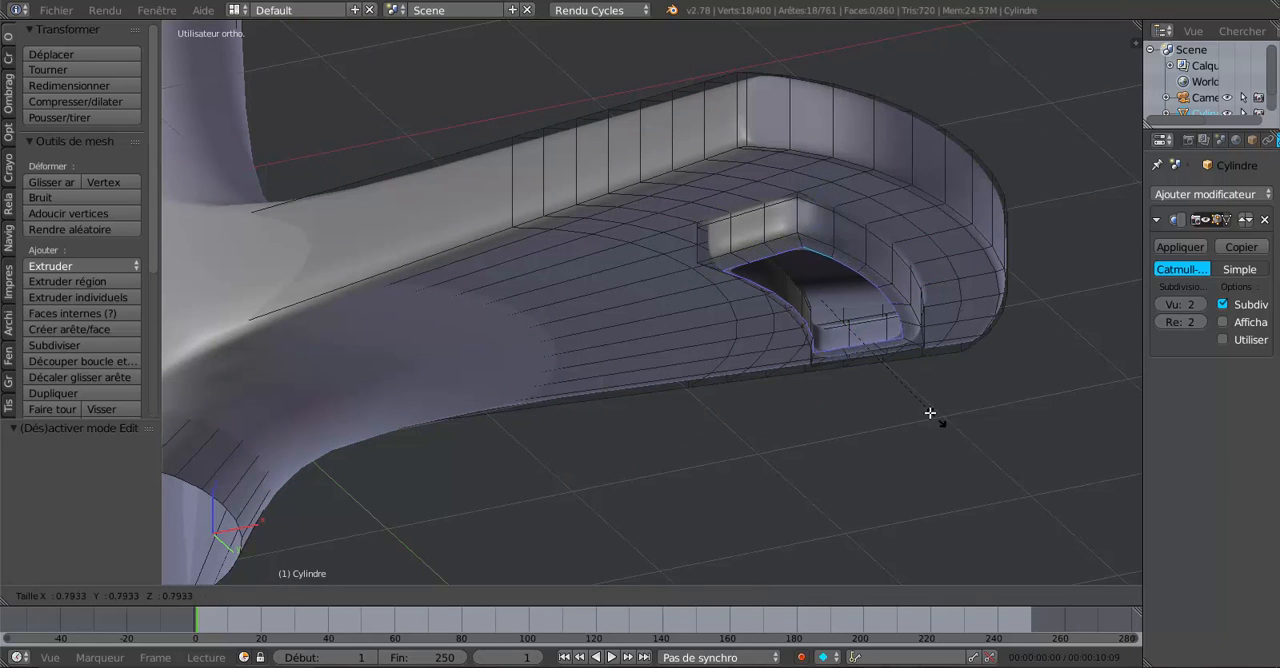
click(935, 410)
Extrude the inner rim loop up along Z into the outlet and check the result in Object mode.
middle_drag(959, 402, 984, 416)
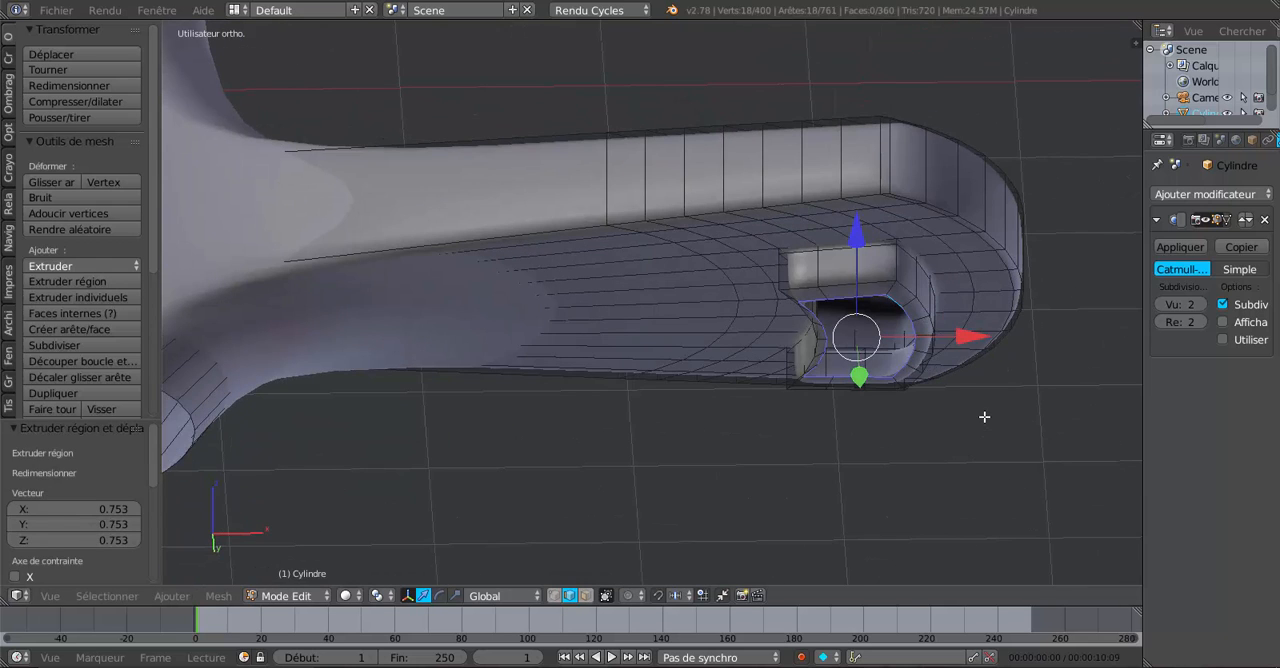
key(e)
right_click(984, 417)
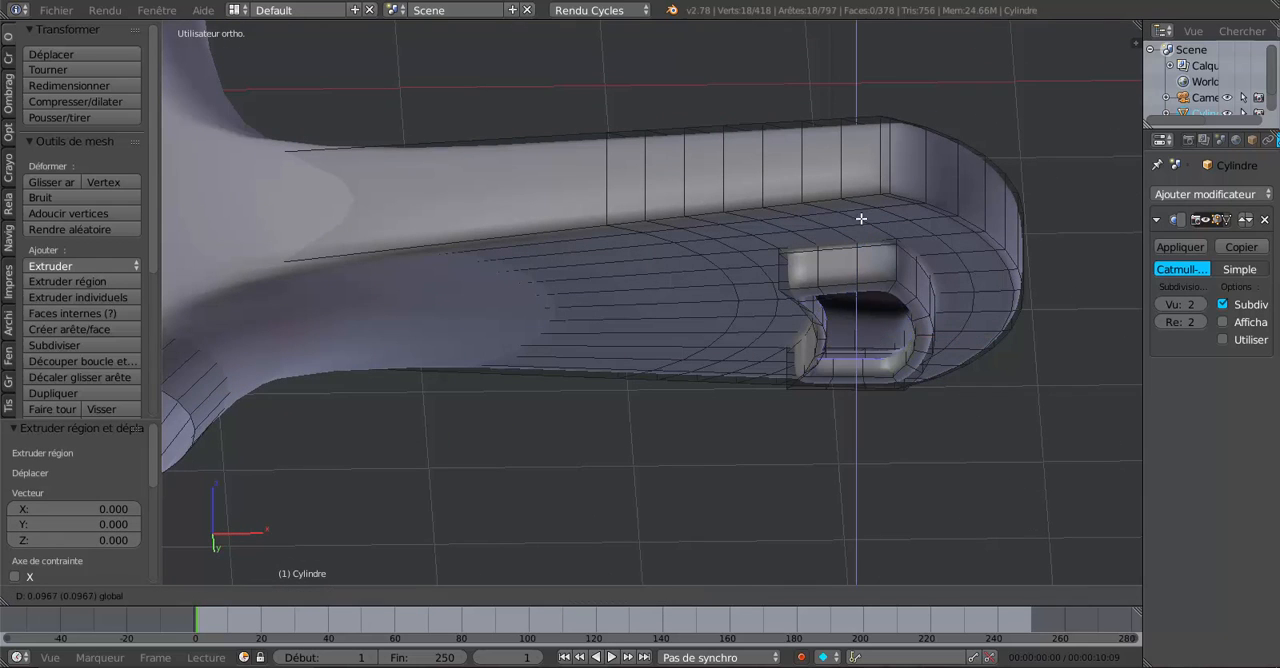
key(Tab)
scroll(864, 216, down, 3)
middle_drag(892, 346, 844, 374)
scroll(841, 363, up, 4)
key(Tab)
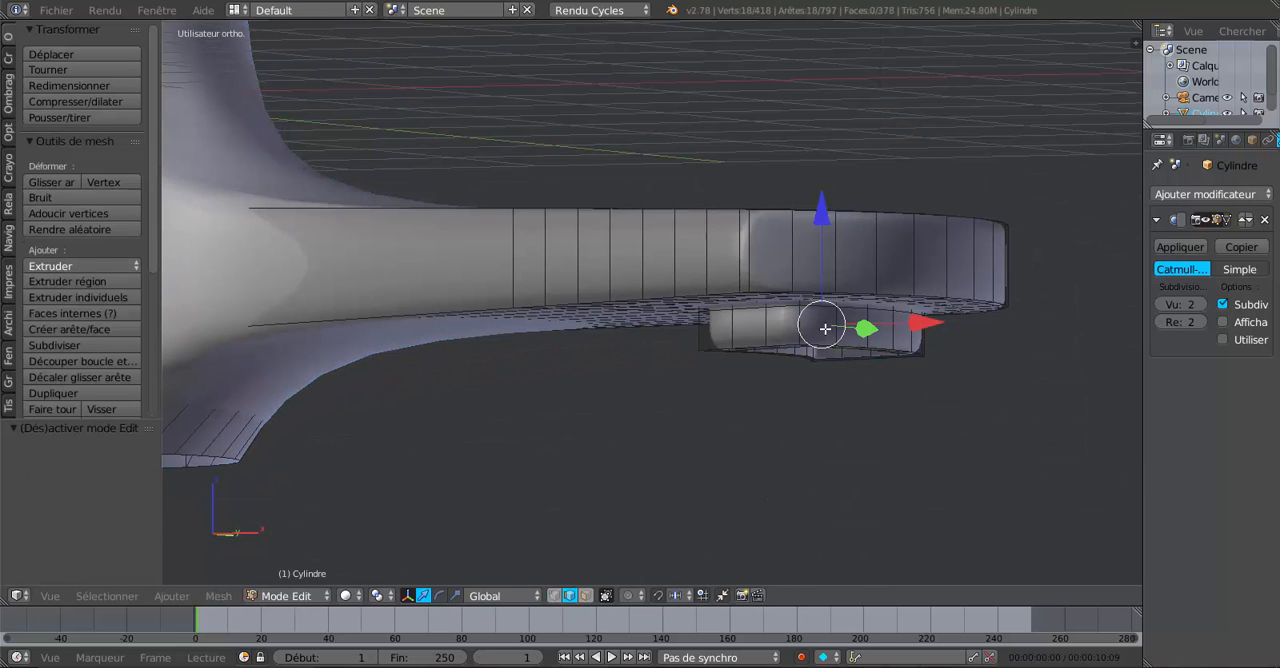
Add a loop cut on the outlet's outer wall and slide it down to a factor of about 0.72, near the bottom rim.
key(ctrl+e)
key(Escape)
key(ctrl+r)
click(866, 338)
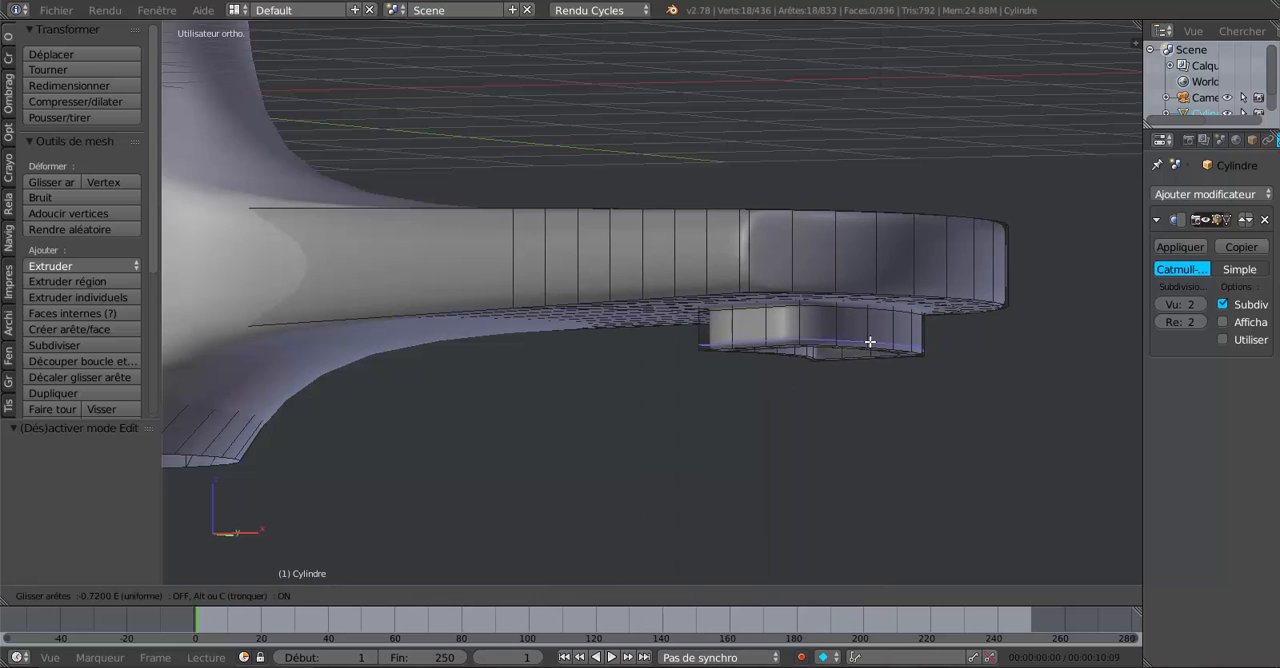
click(870, 342)
Examine the outlet's rounded edges up close, setting the viewport subdivisions to 0 and back to 2 for comparison.
key(Tab)
middle_drag(891, 344, 929, 322)
key(Tab)
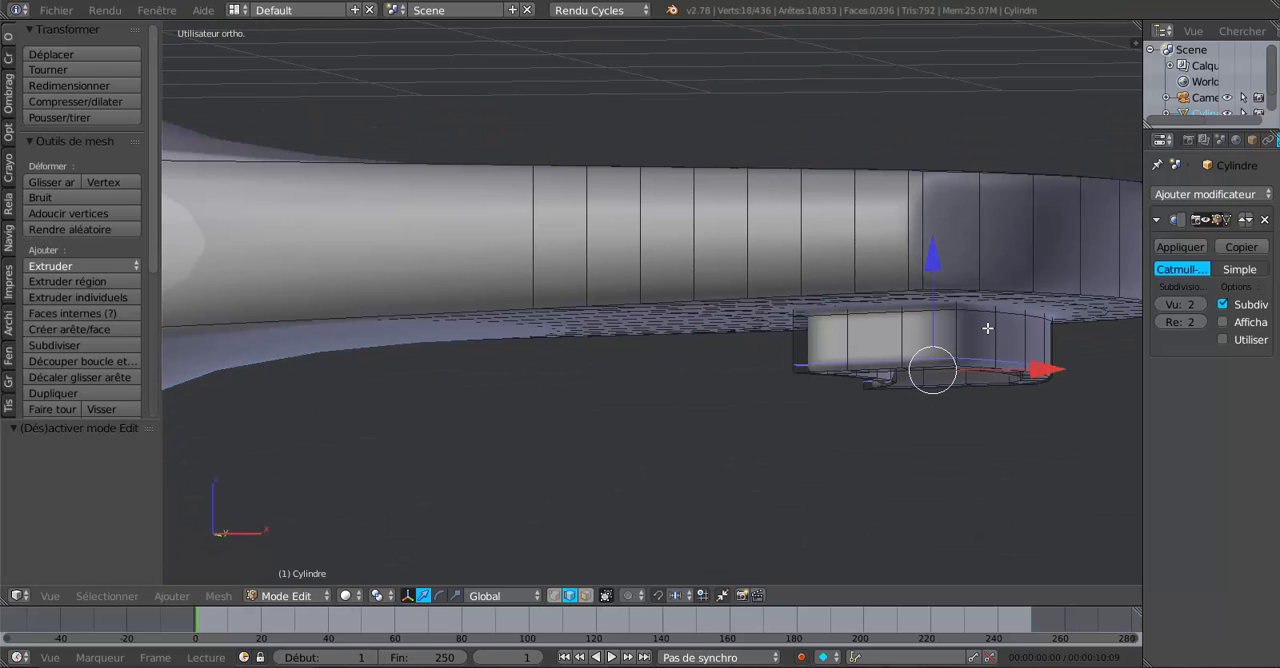
shift+middle_drag(981, 328, 828, 320)
scroll(827, 320, up, 2)
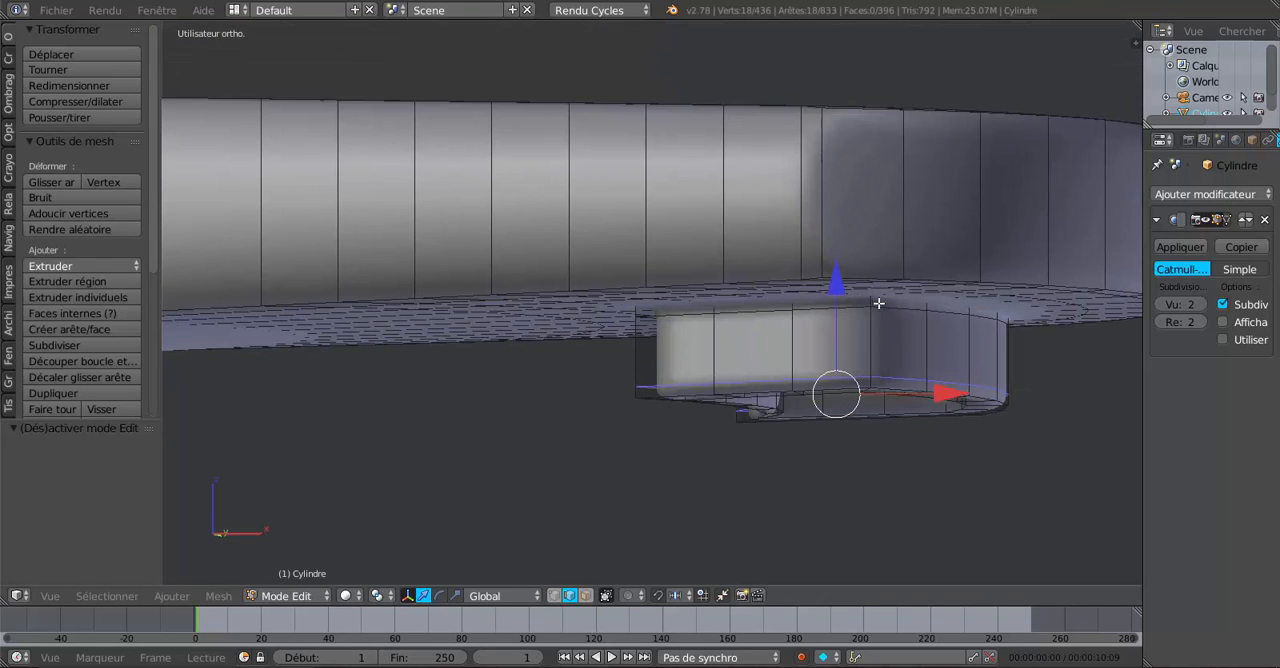
click(1162, 304)
click(1162, 304)
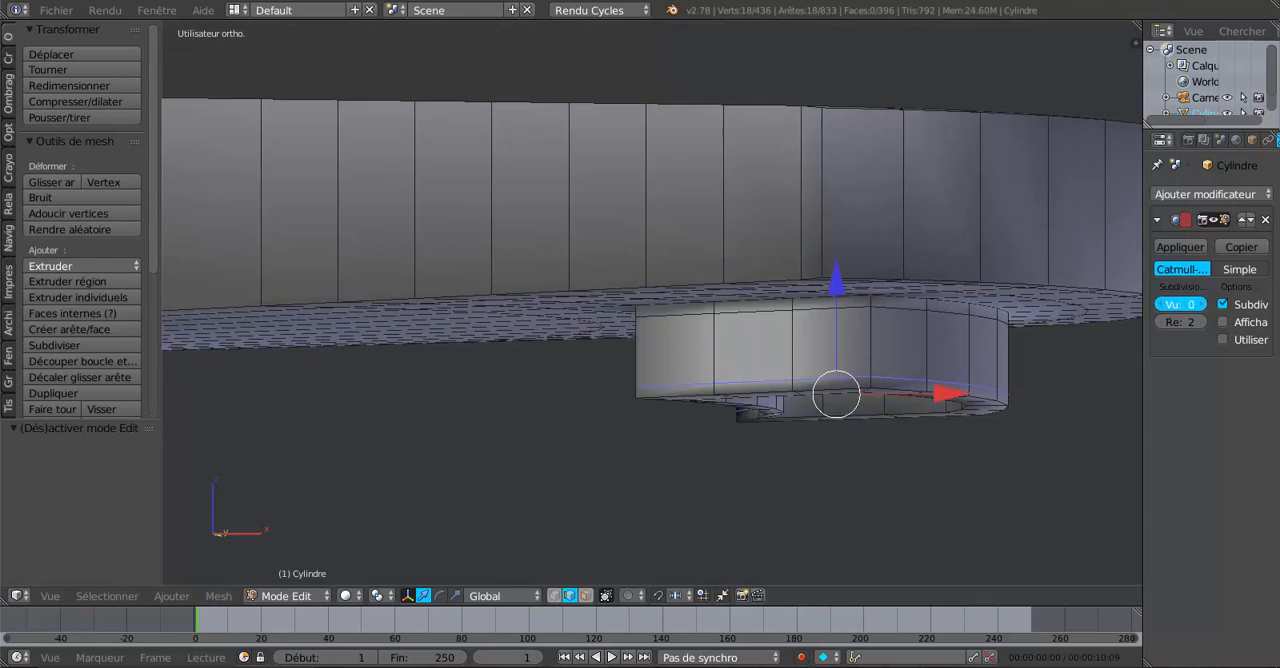
click(1205, 305)
click(1205, 305)
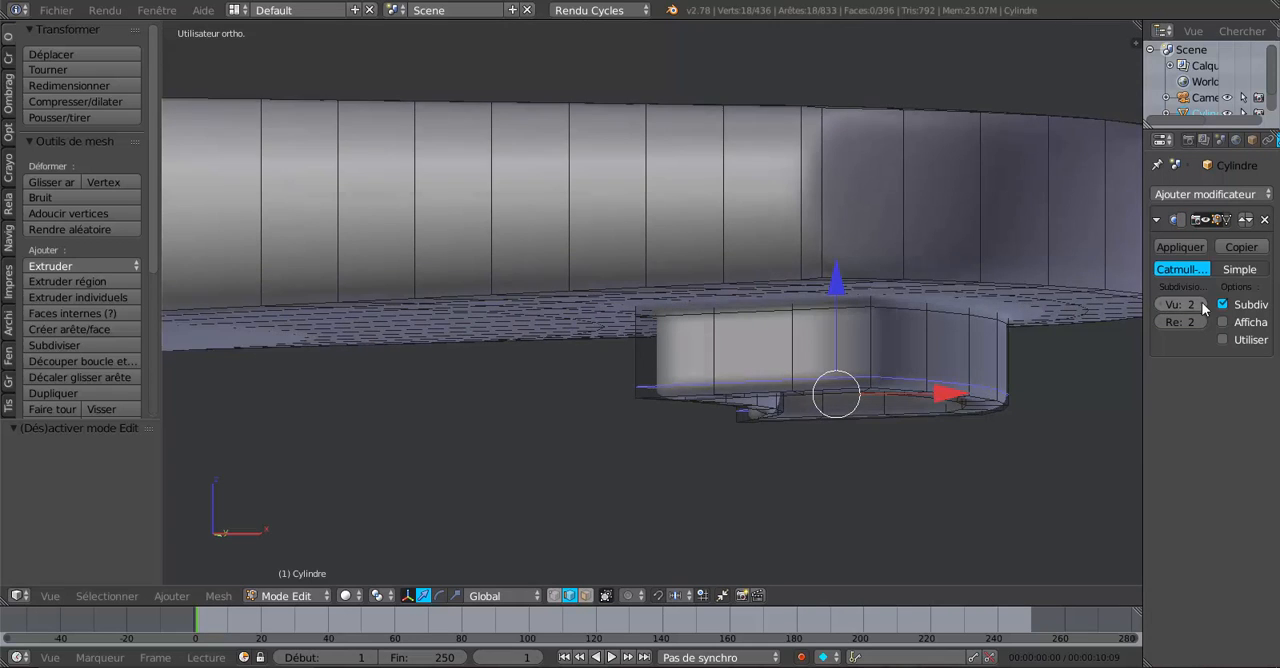
Select the outlet's upper edge loop and slide it by a factor of -0.712 toward the spout's underside.
scroll(945, 349, up, 2)
alt+right_click(958, 313)
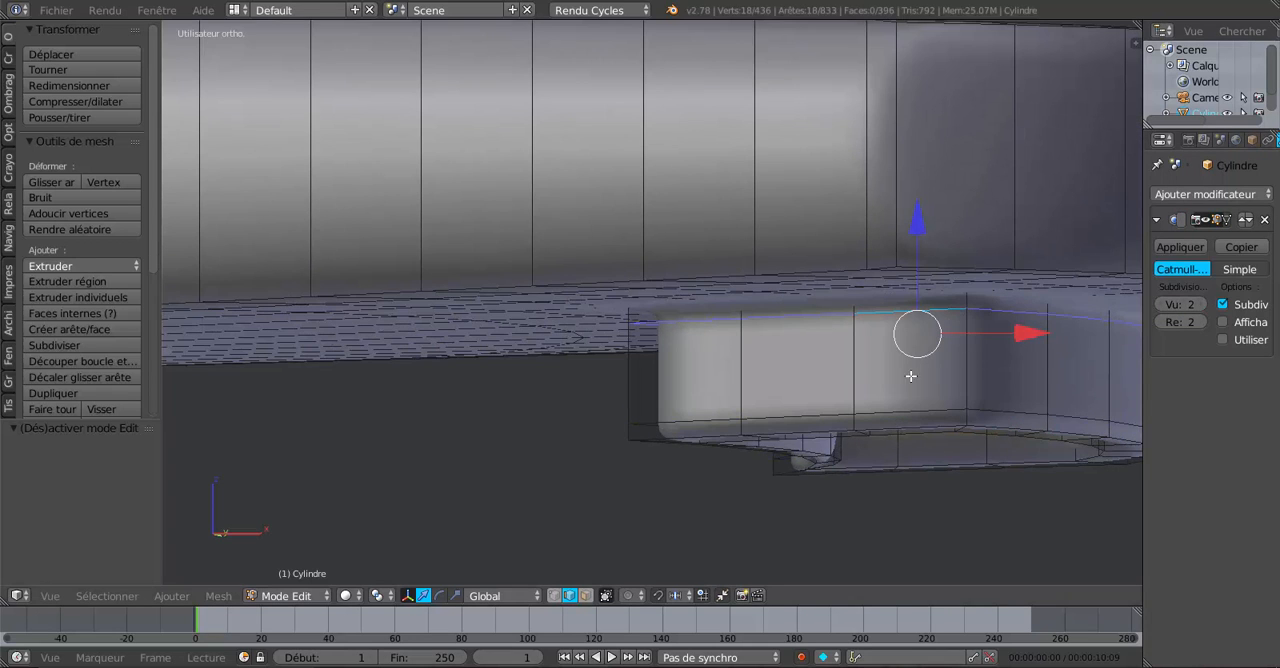
key(g)
key(g)
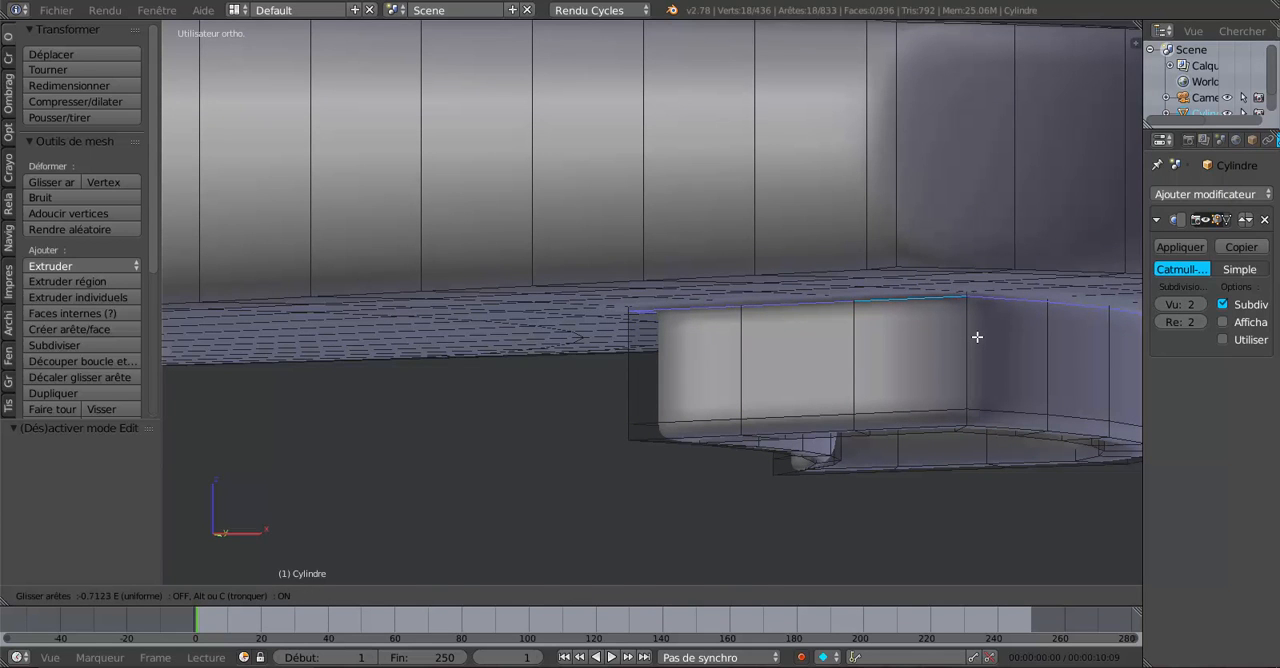
click(977, 337)
Add another loop cut in the narrow band where the outlet's wall meets the spout's underside.
scroll(810, 355, up, 4)
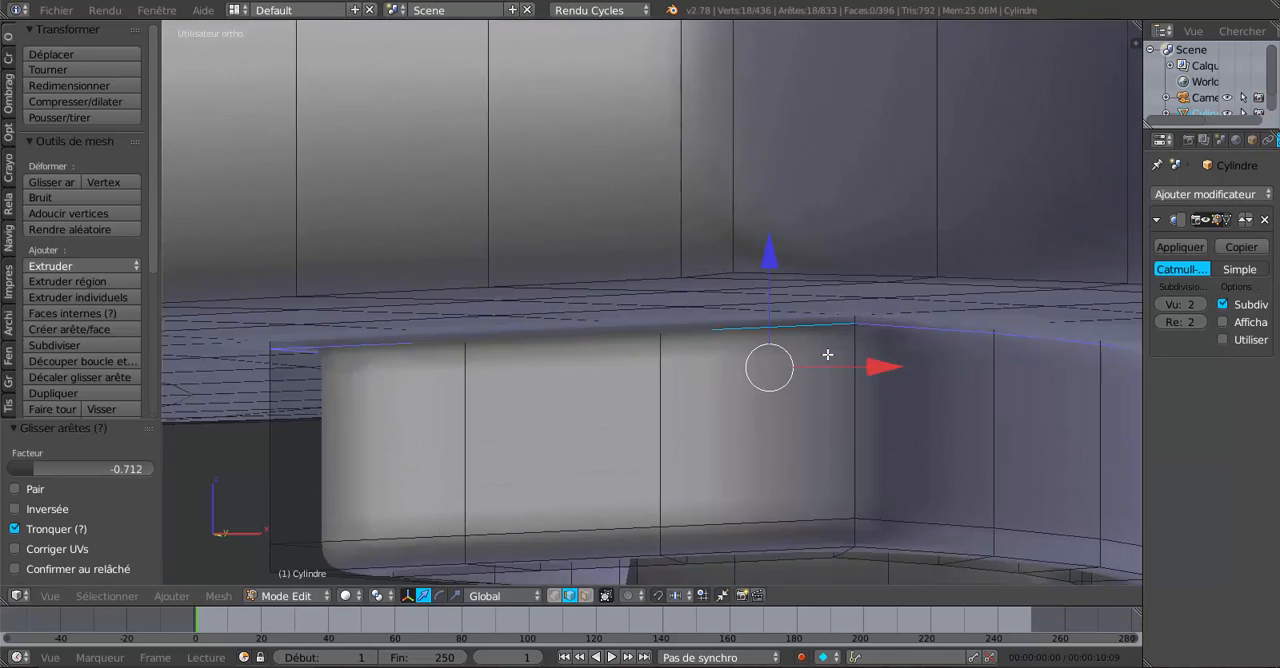
scroll(840, 350, up, 1)
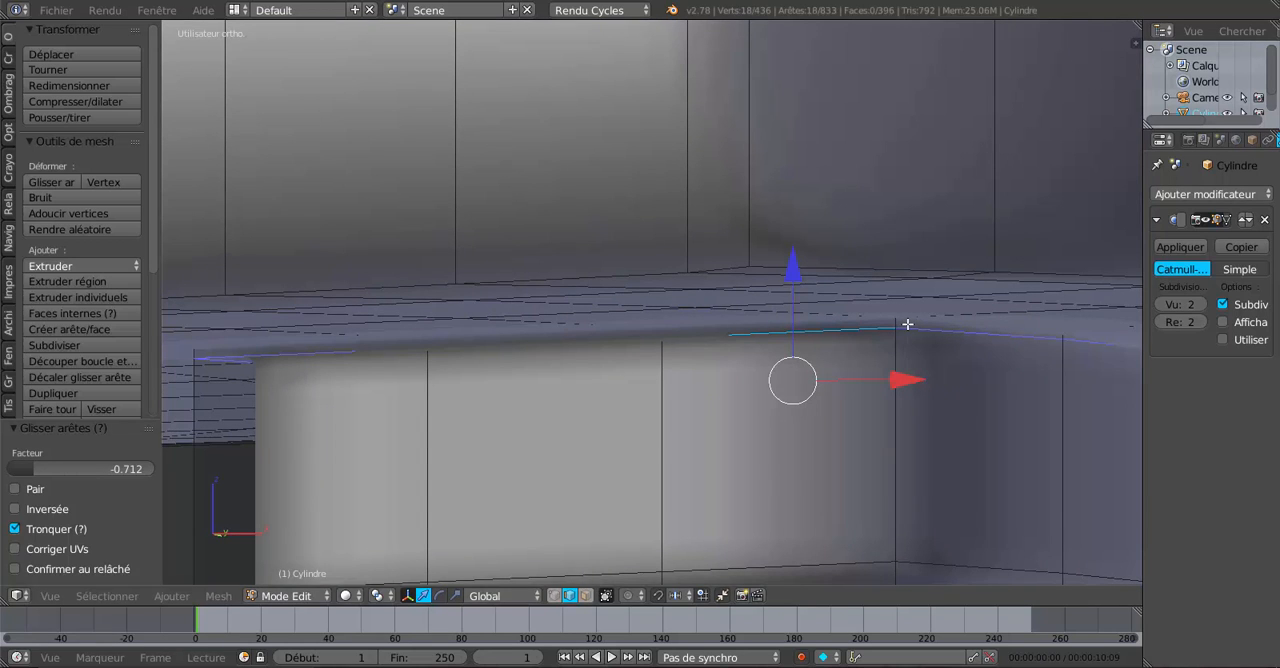
key(ctrl+r)
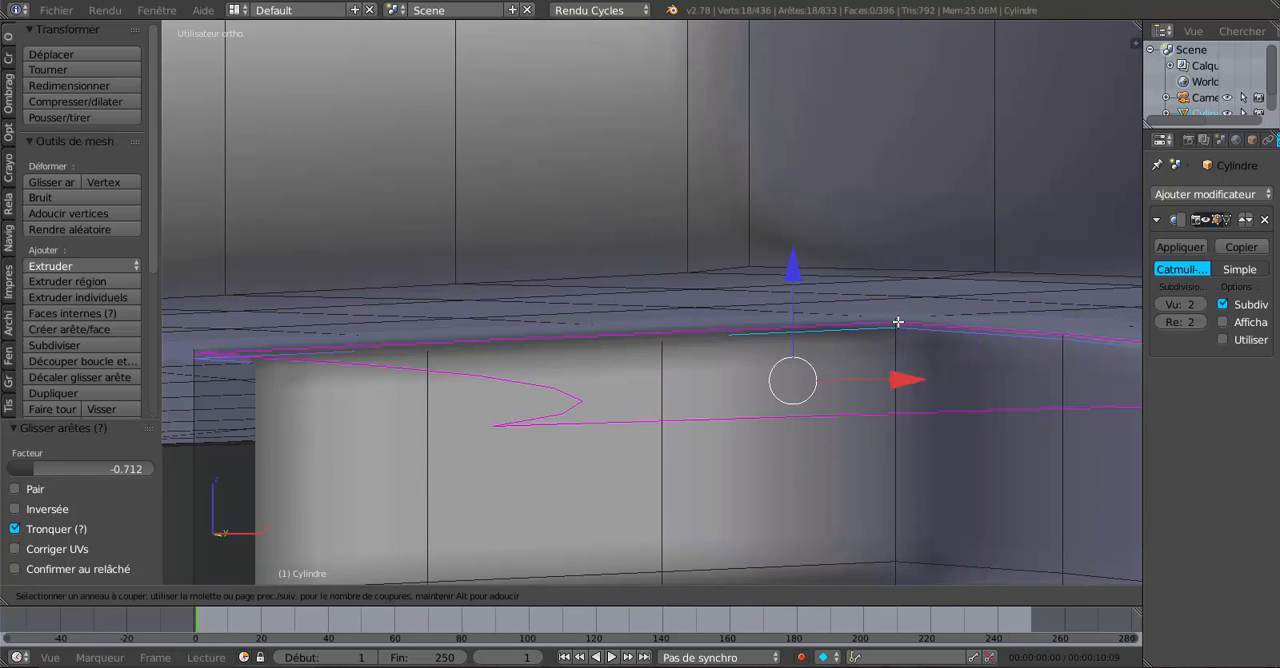
click(897, 322)
click(897, 322)
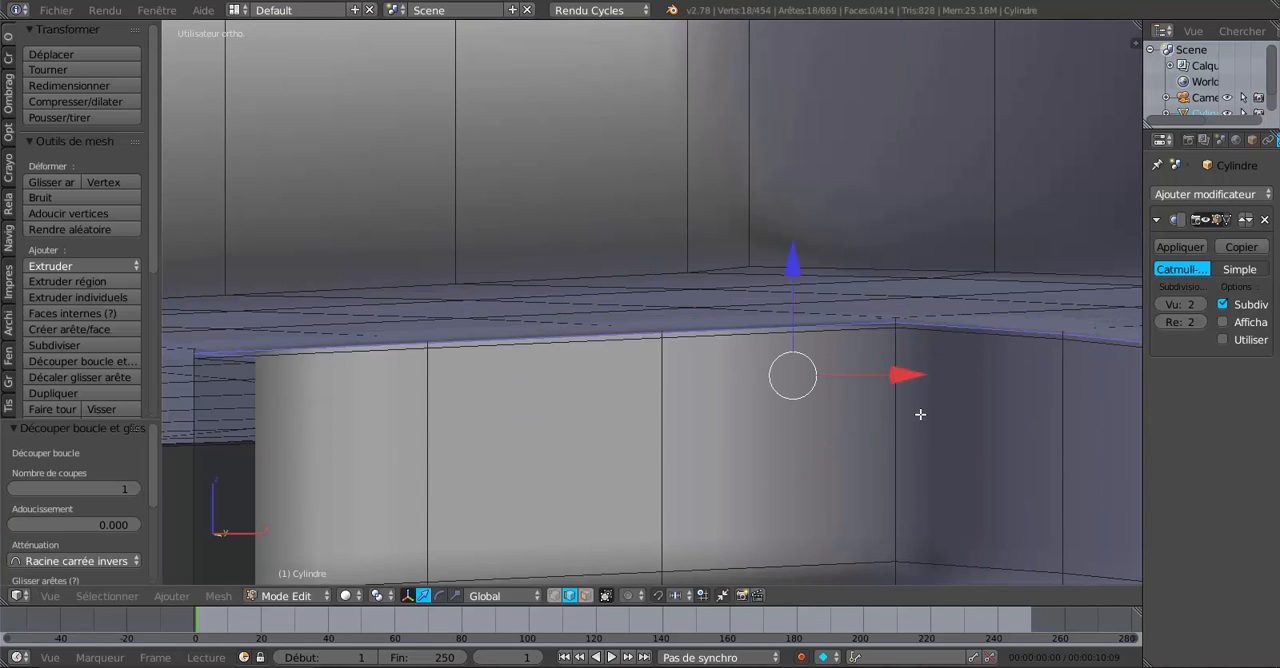
Scale the new loop slightly inward and check the outlet's junction with the spout in Object mode.
scroll(918, 417, down, 2)
middle_drag(923, 421, 934, 423)
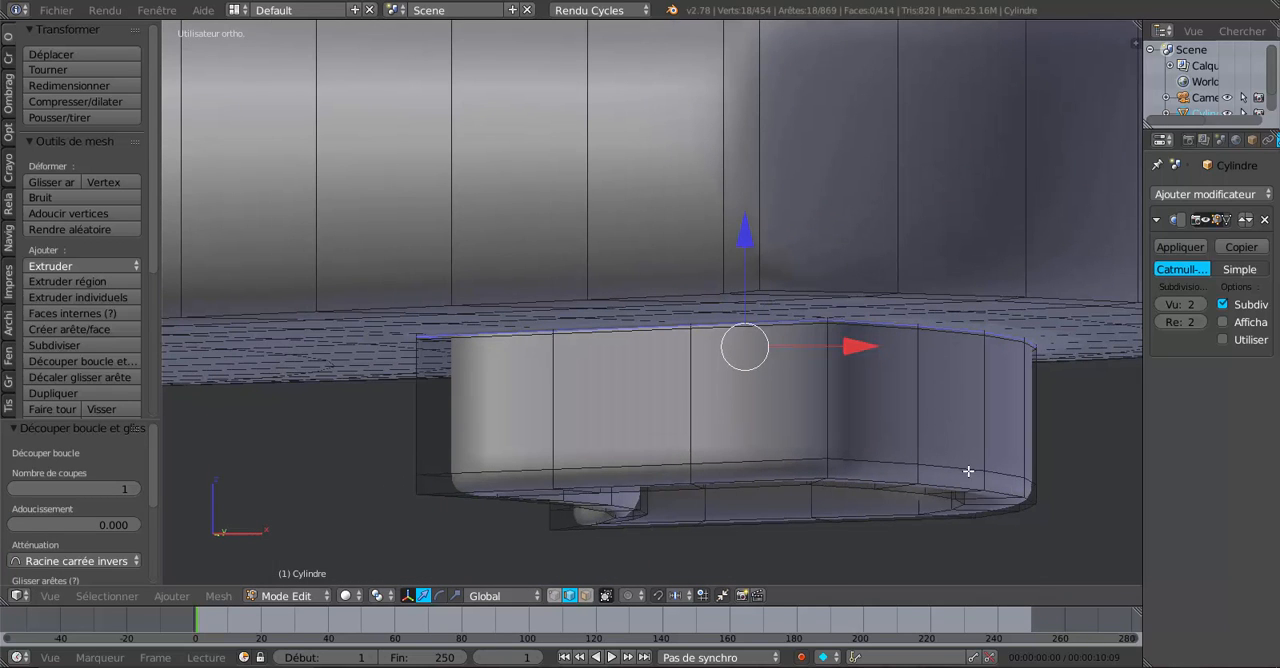
key(s)
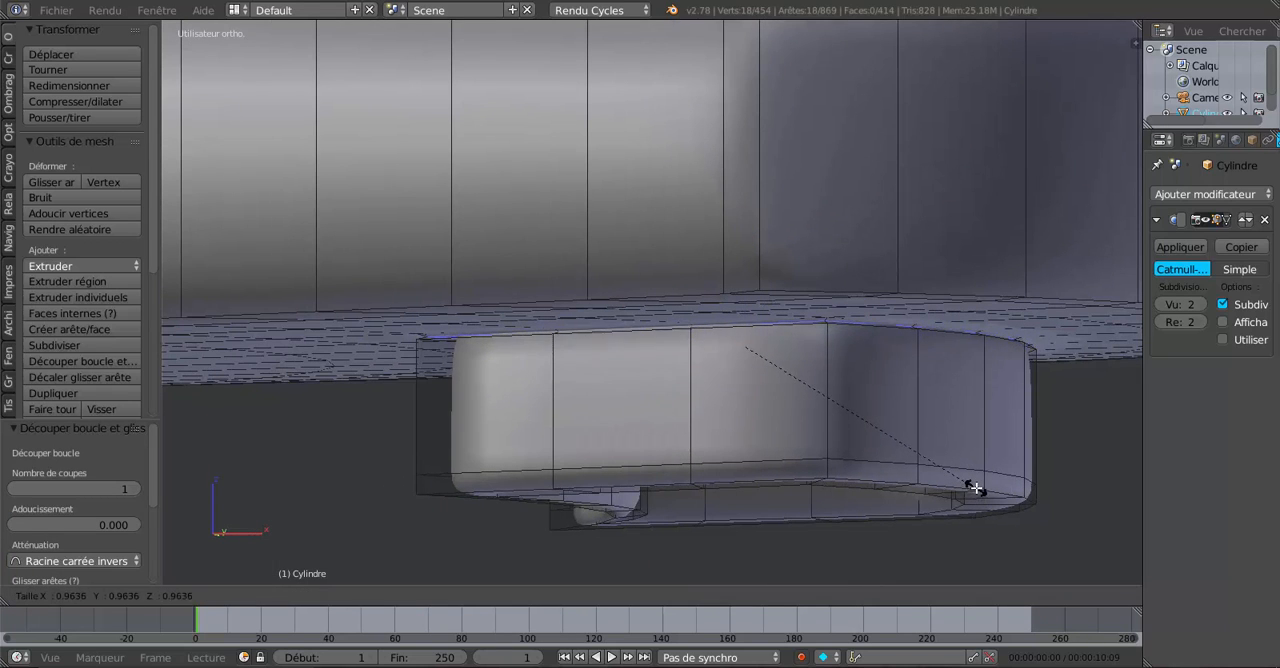
click(972, 479)
key(Tab)
scroll(972, 477, down, 3)
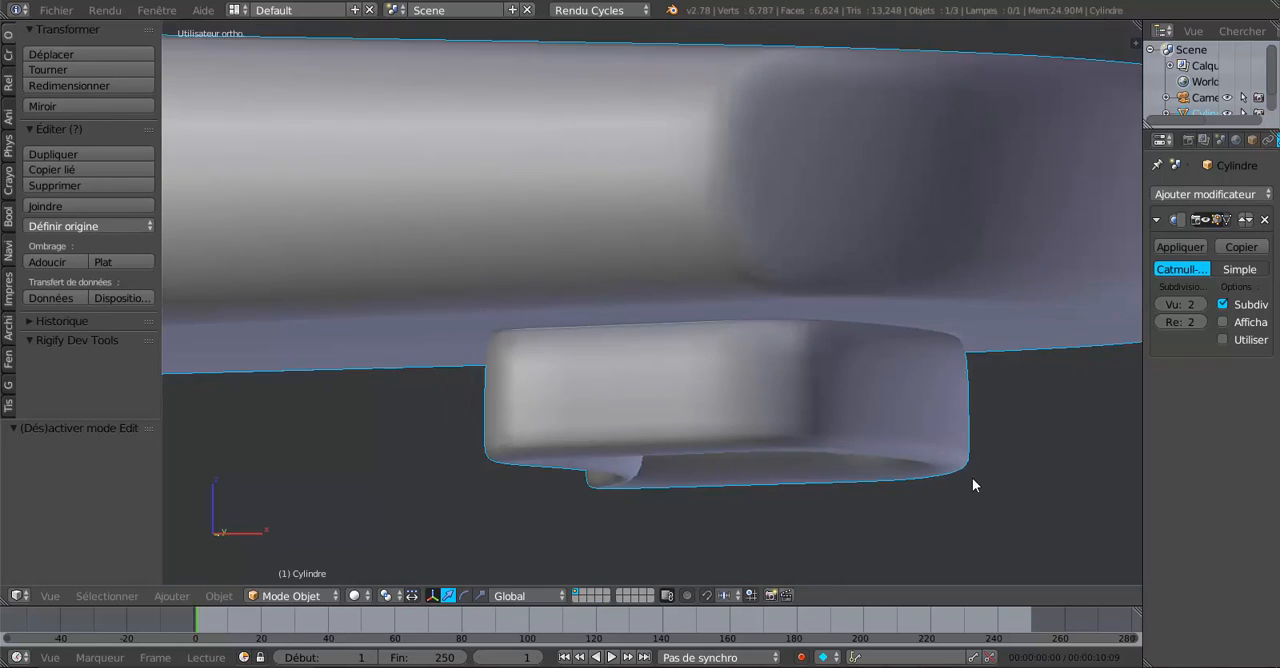
Add a loop cut around the outlet's outer wall and slide it up toward the spout's underside.
middle_drag(942, 467, 692, 297)
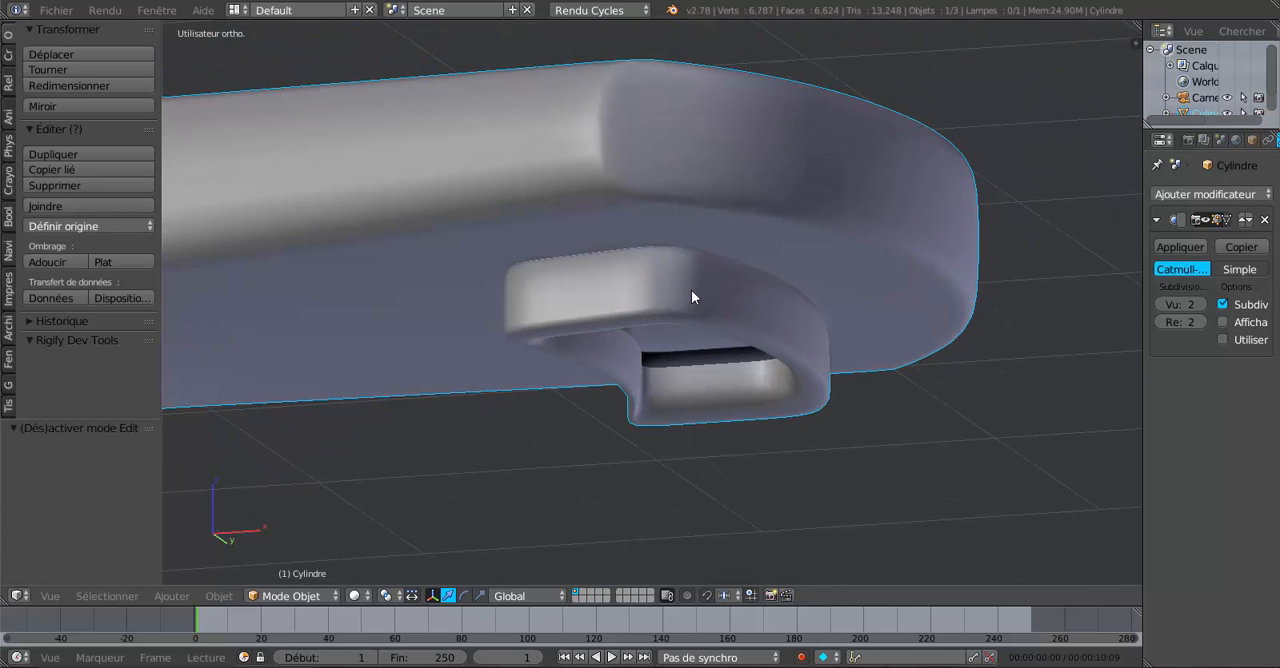
middle_drag(725, 346, 677, 340)
key(Tab)
key(Tab)
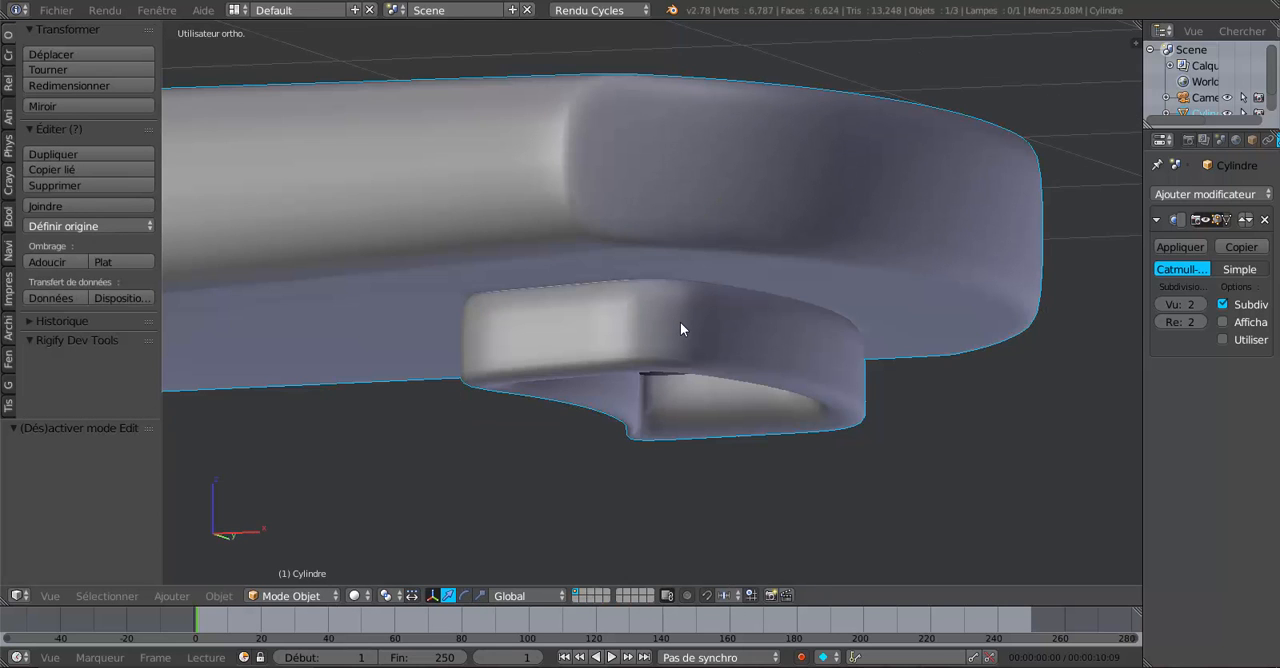
click(680, 322)
key(Tab)
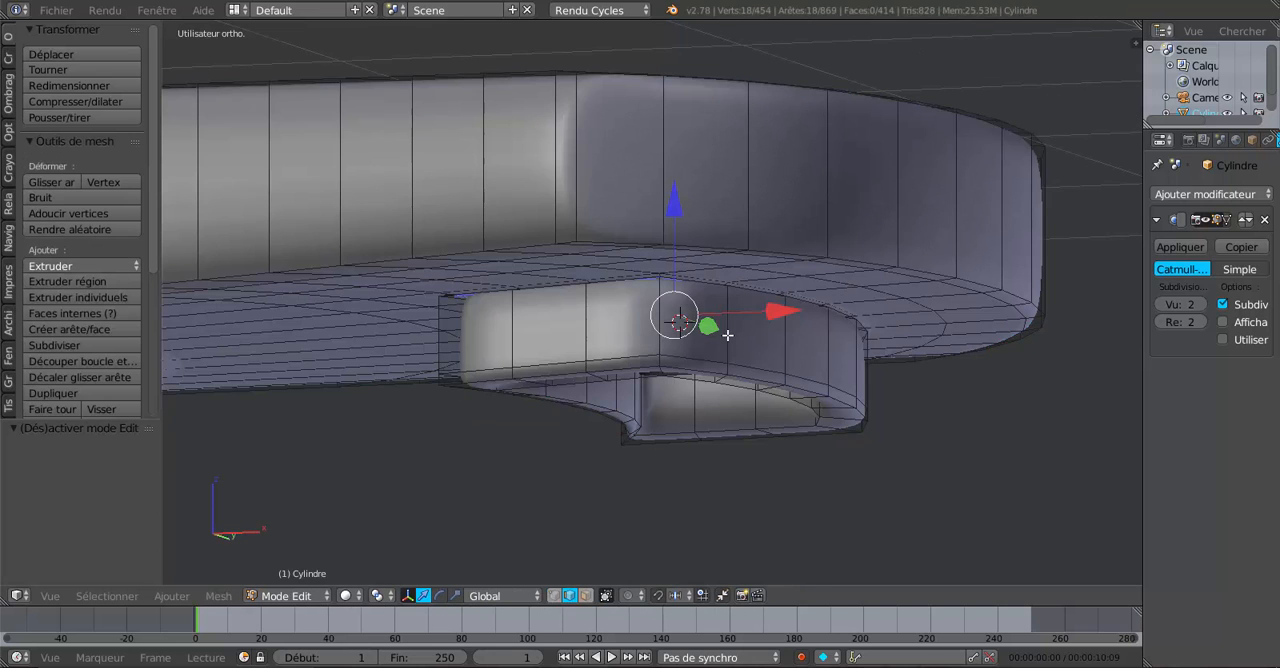
click(724, 336)
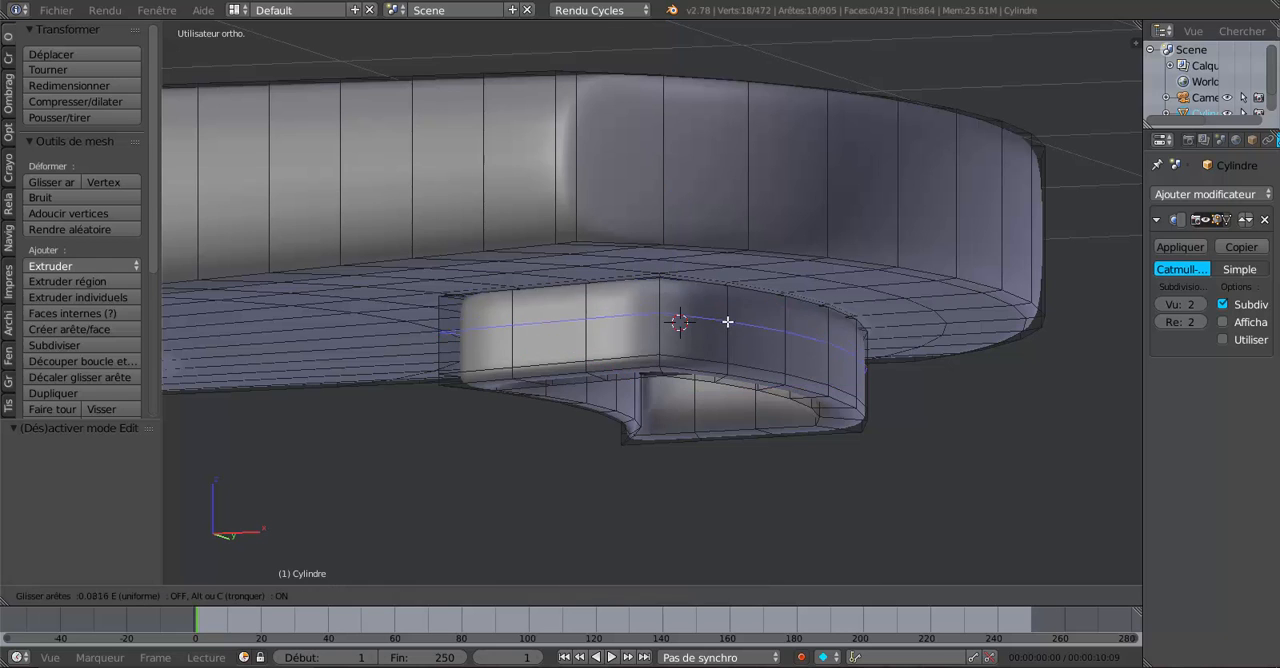
click(731, 311)
key(Tab)
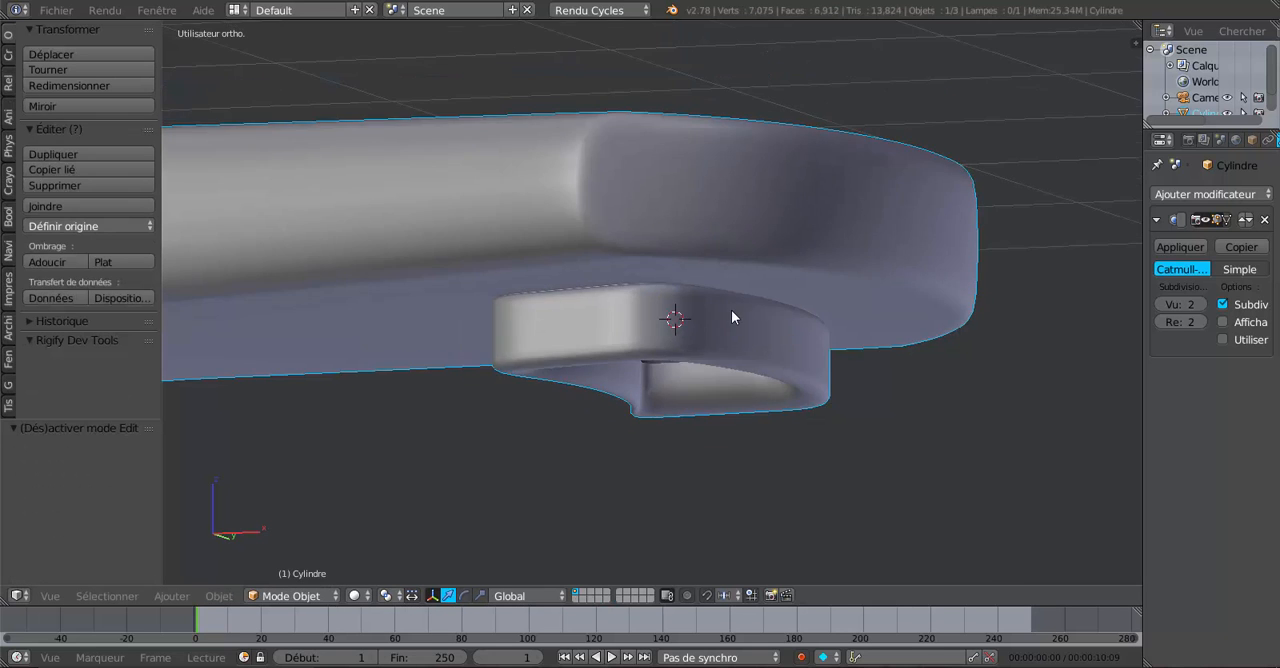
Select the central edge on top of the spout and raise it slightly along Z to form a ridge.
middle_drag(731, 310, 726, 416)
key(Tab)
scroll(617, 440, down, 4)
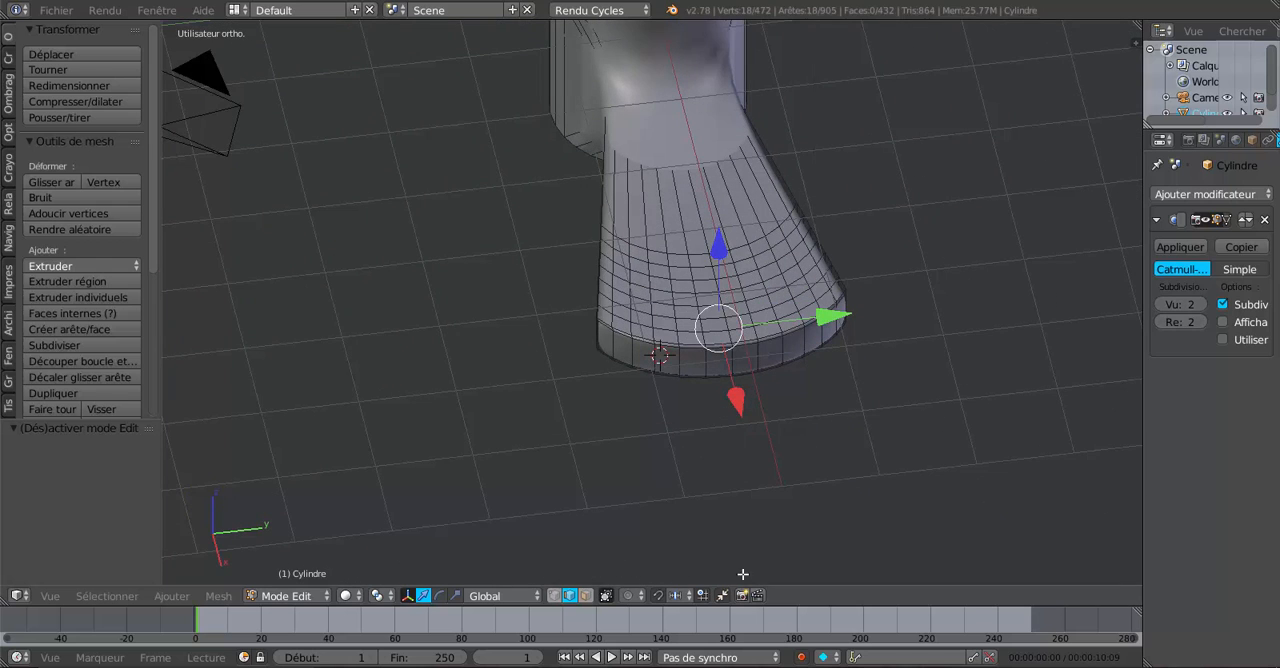
click(698, 243)
middle_drag(698, 243, 759, 333)
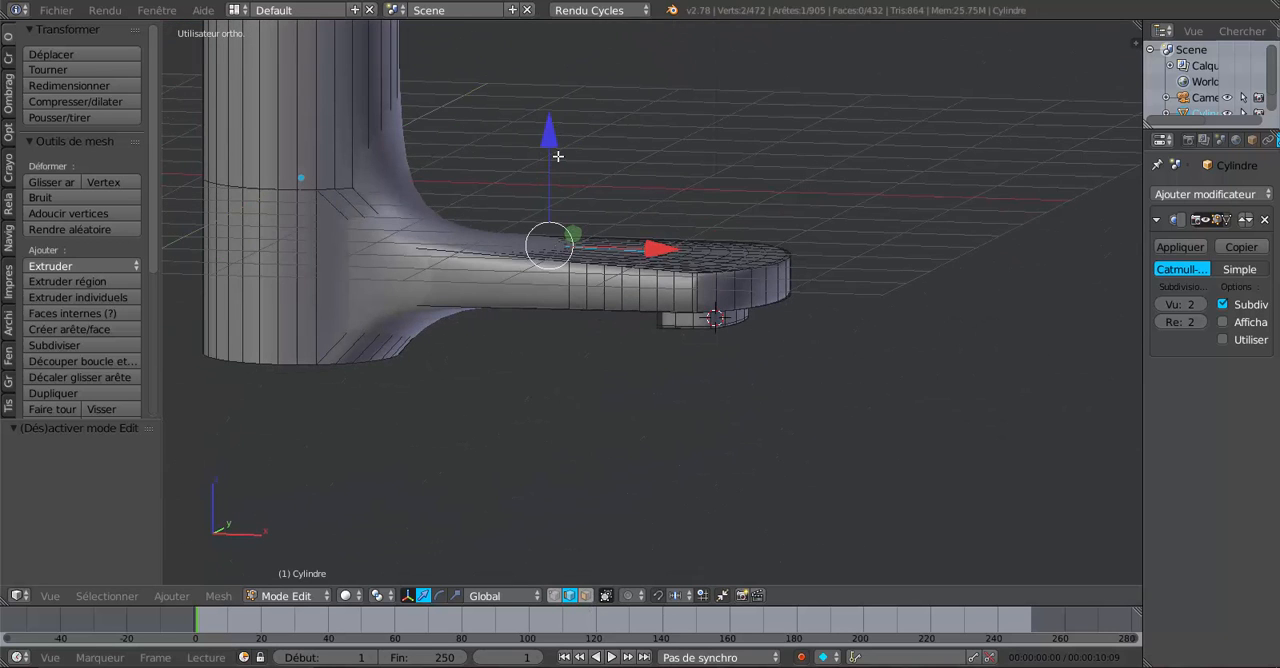
drag(549, 130, 549, 109)
key(Tab)
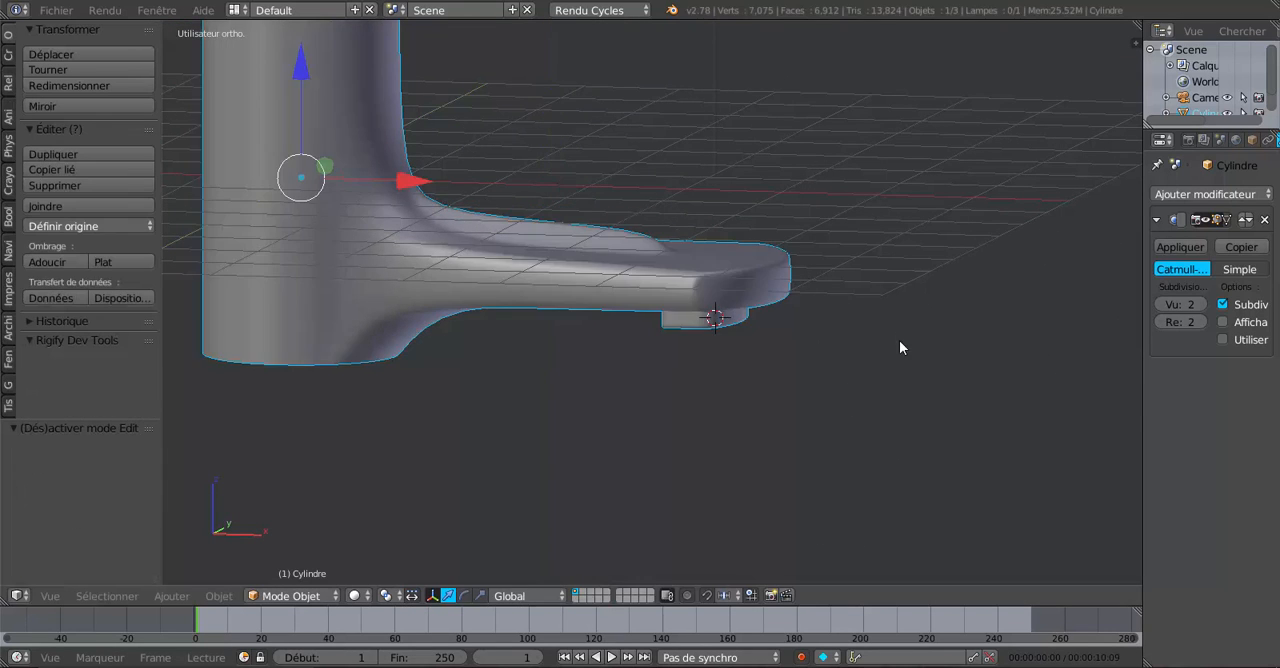
middle_drag(899, 341, 853, 221)
Select the central edge on the spout's underside and move it up 0.219 along Z.
key(Tab)
middle_drag(621, 468, 567, 409)
right_click(605, 374)
drag(529, 218, 533, 205)
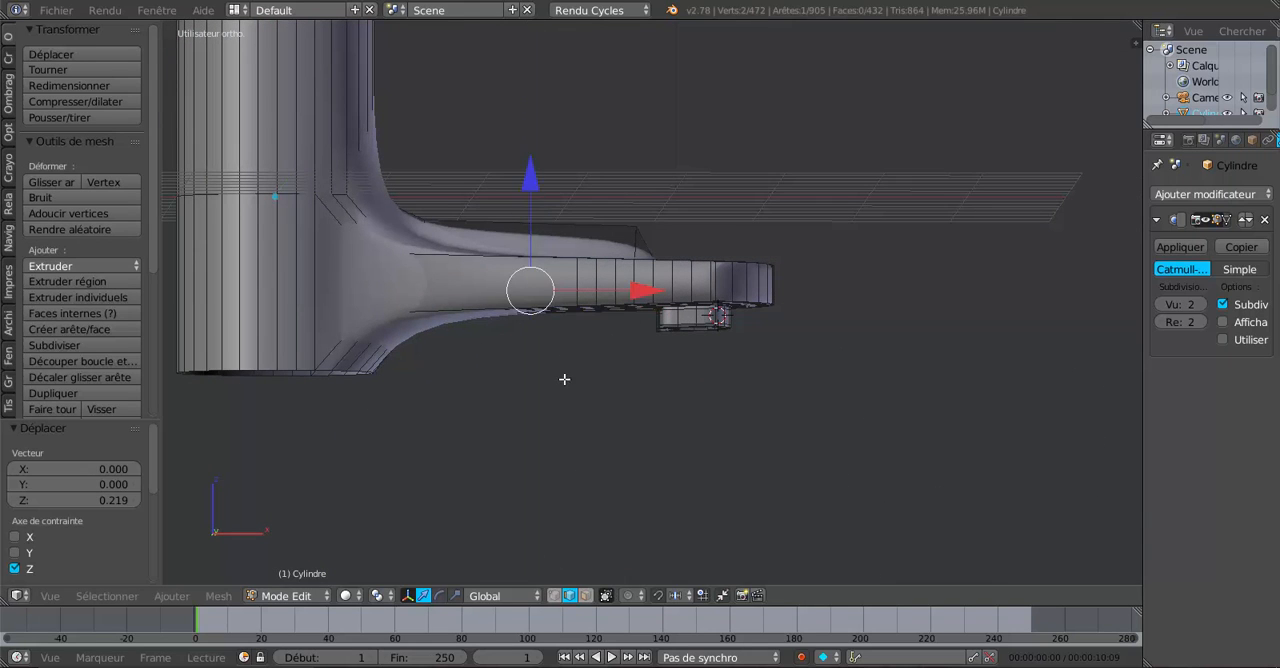
middle_drag(563, 454, 837, 449)
key(Tab)
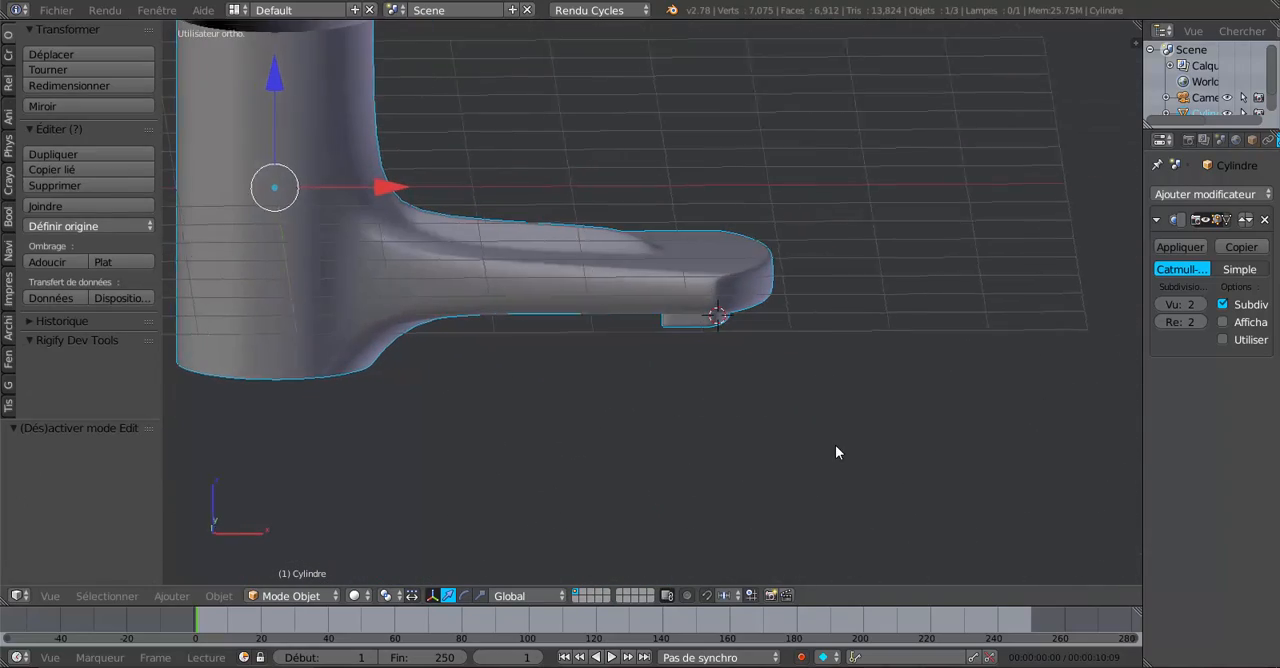
middle_drag(718, 392, 743, 407)
Select the bottom edge loop of the faucet's cylindrical body and move it by -0.731 along Z.
key(Tab)
middle_drag(663, 400, 702, 413)
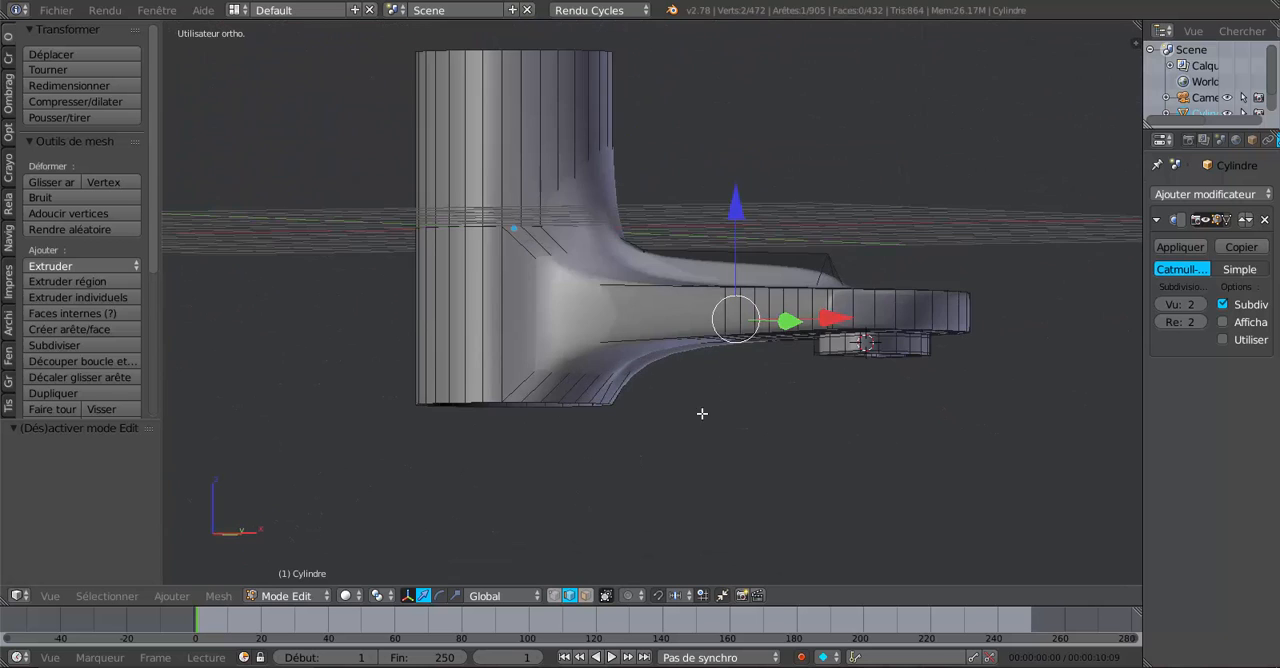
middle_drag(598, 461, 571, 438)
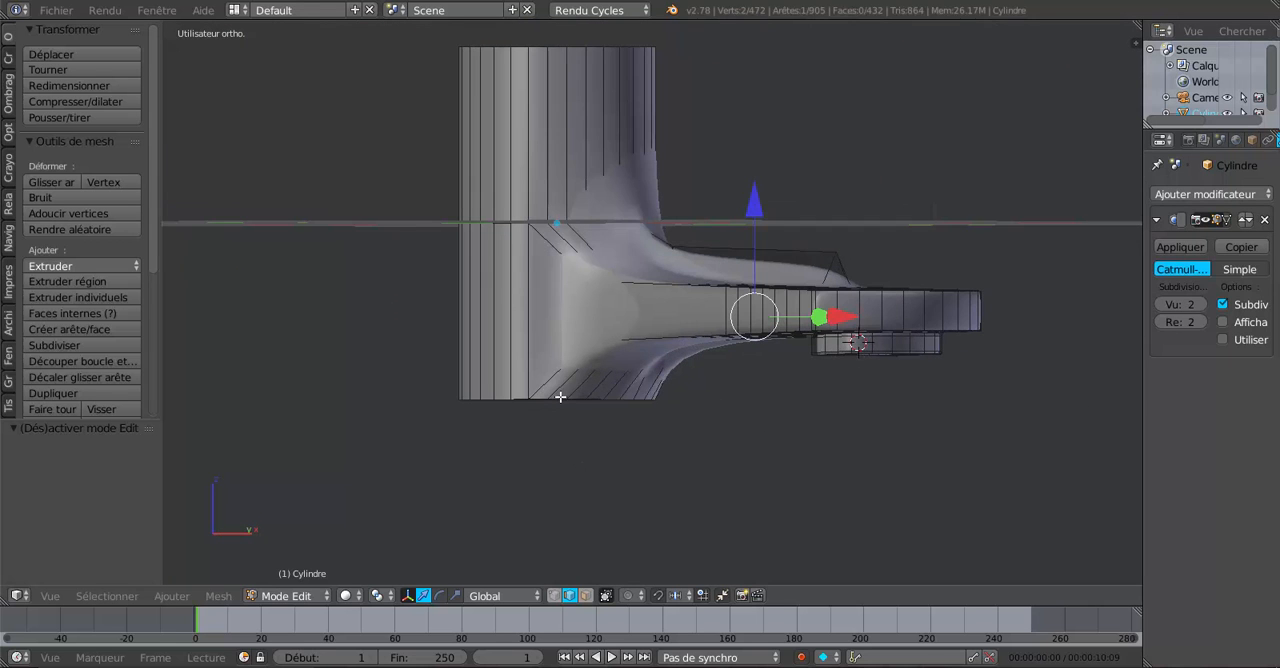
alt+right_click(560, 397)
middle_drag(560, 397, 635, 447)
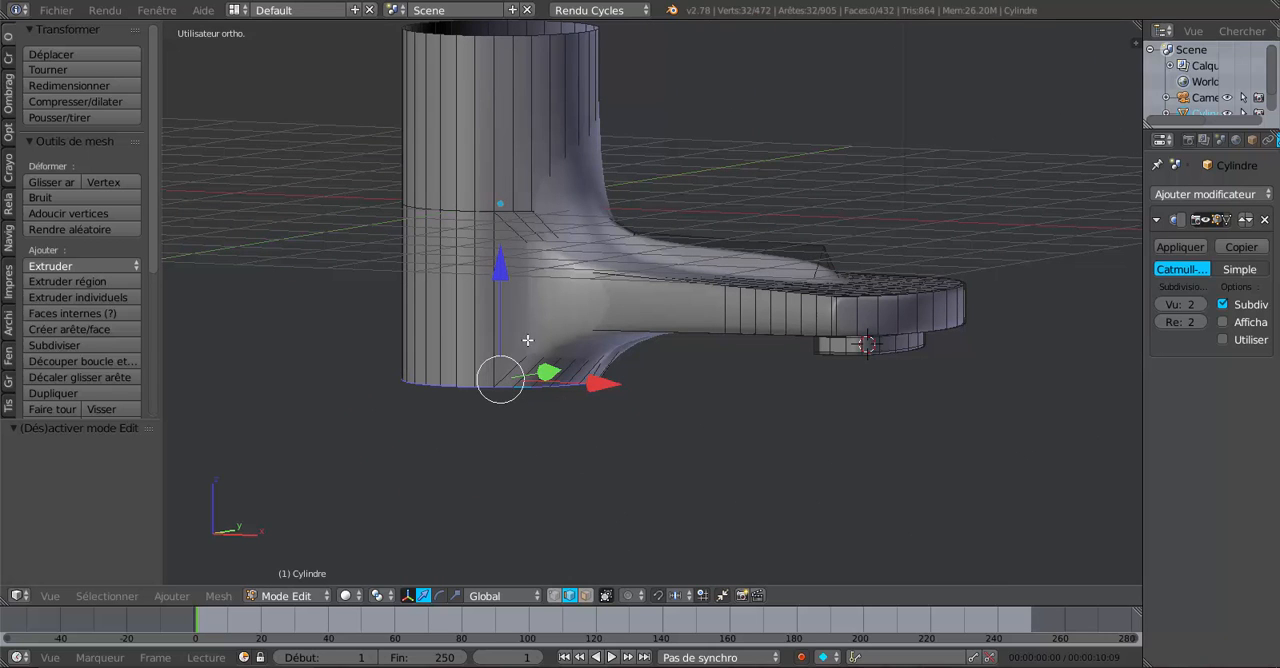
drag(505, 255, 515, 335)
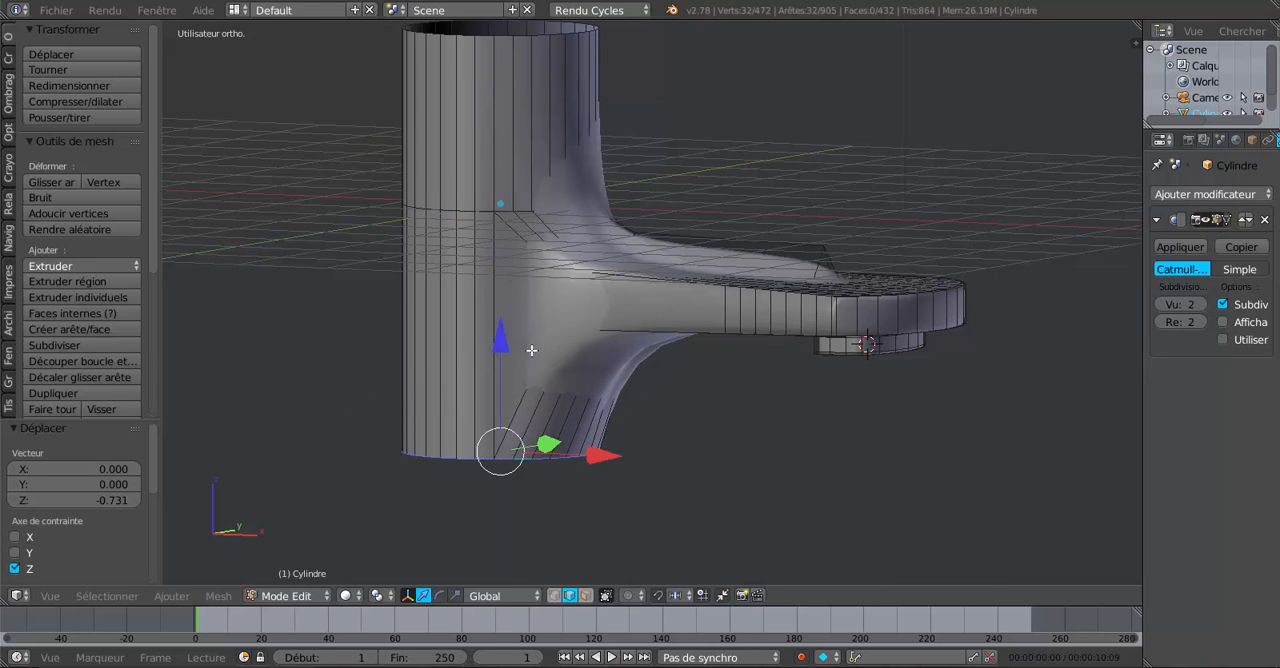
middle_drag(515, 335, 668, 340)
scroll(639, 356, up, 2)
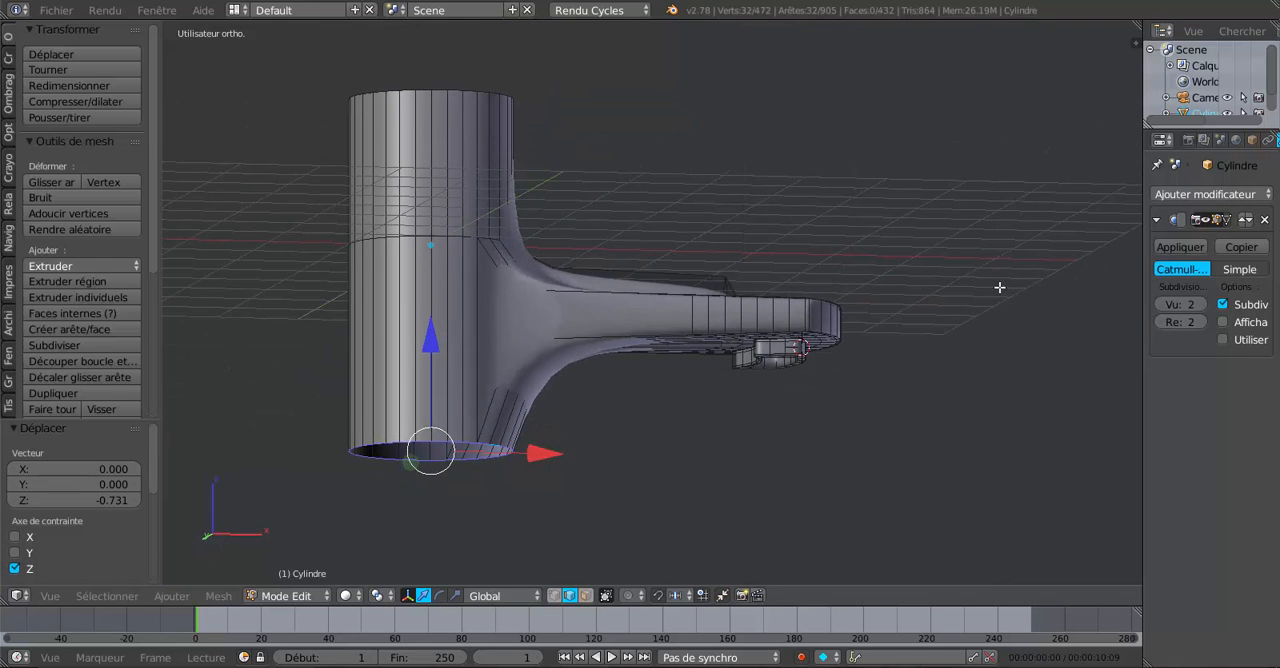
Set the modifier's viewport subdivisions to 3 and check the lengthened body in Object mode.
click(1202, 304)
key(Tab)
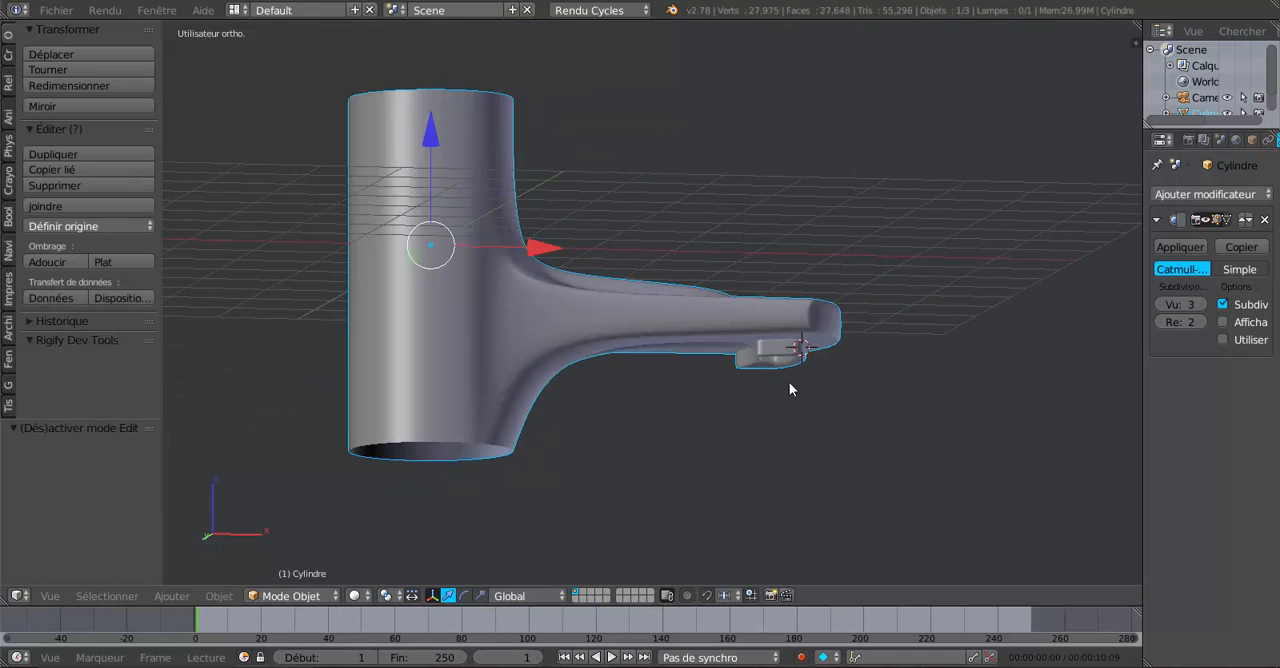
middle_drag(664, 390, 624, 421)
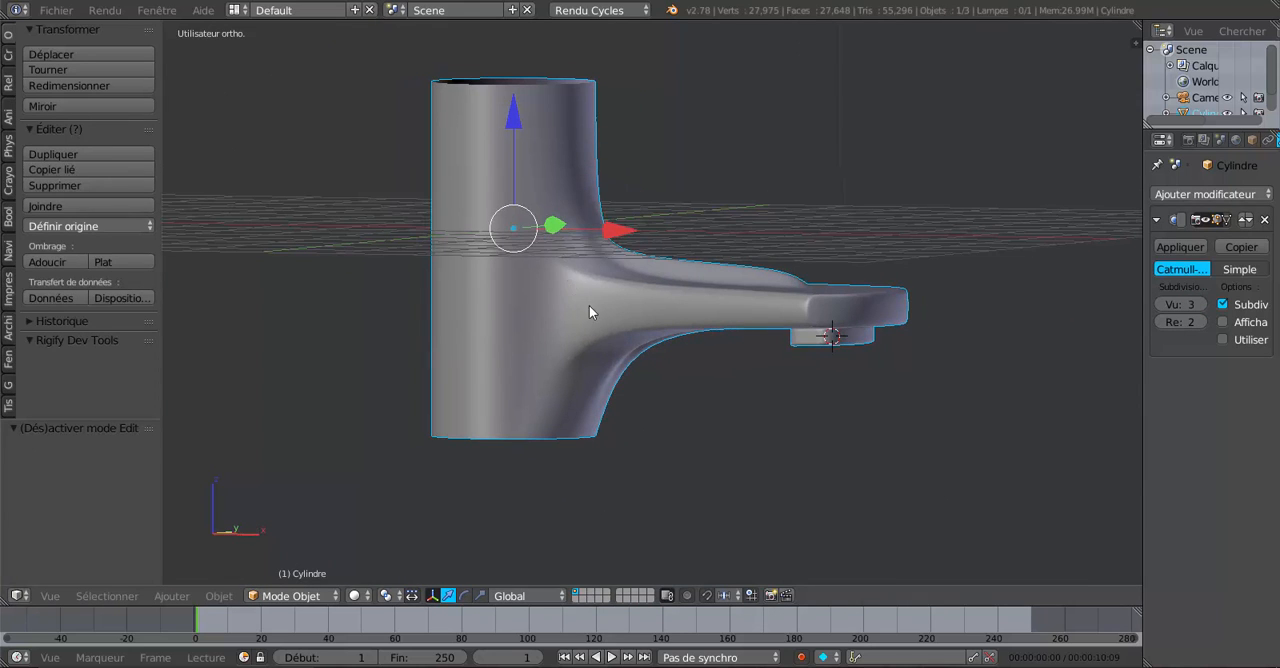
middle_drag(589, 313, 617, 366)
Move the body's bottom edge loop back up by 0.253 along Z.
key(Tab)
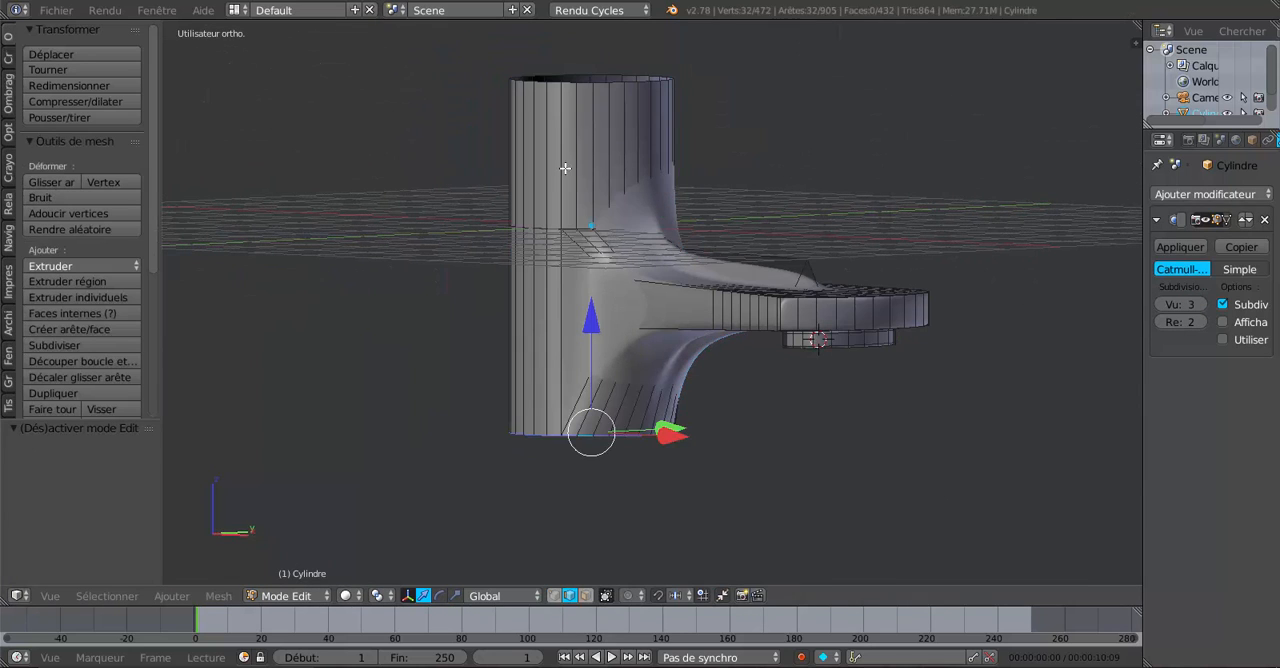
drag(597, 325, 595, 302)
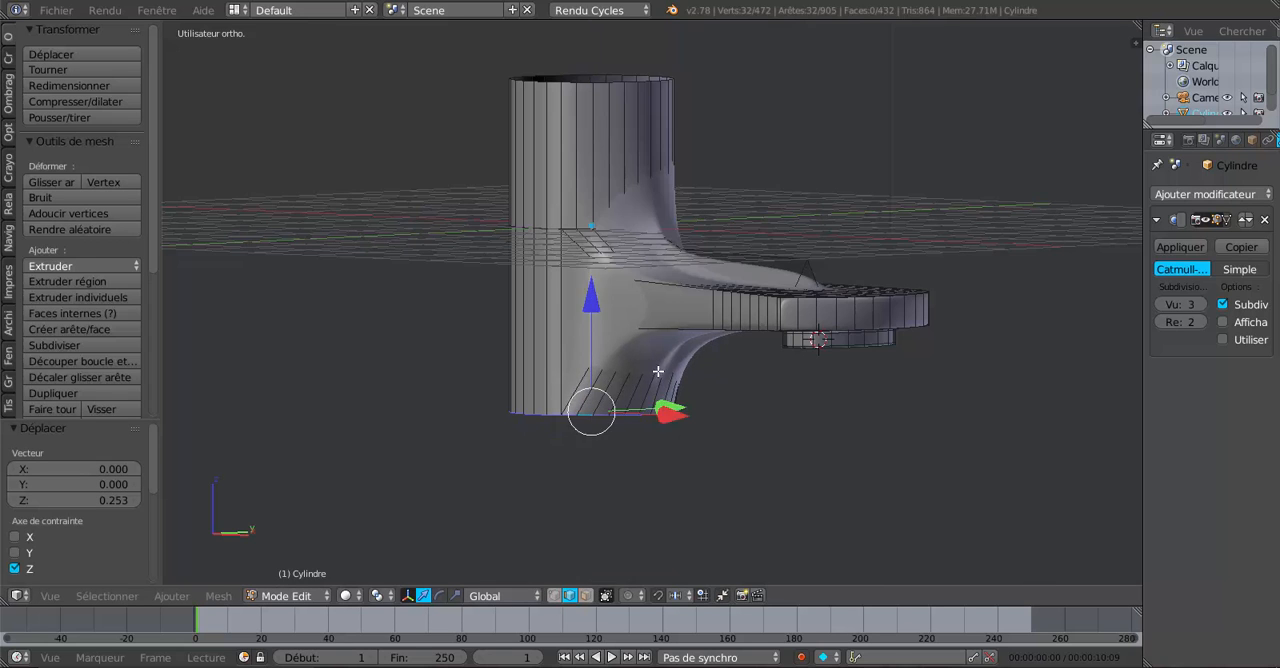
middle_drag(658, 371, 711, 426)
middle_drag(738, 468, 755, 472)
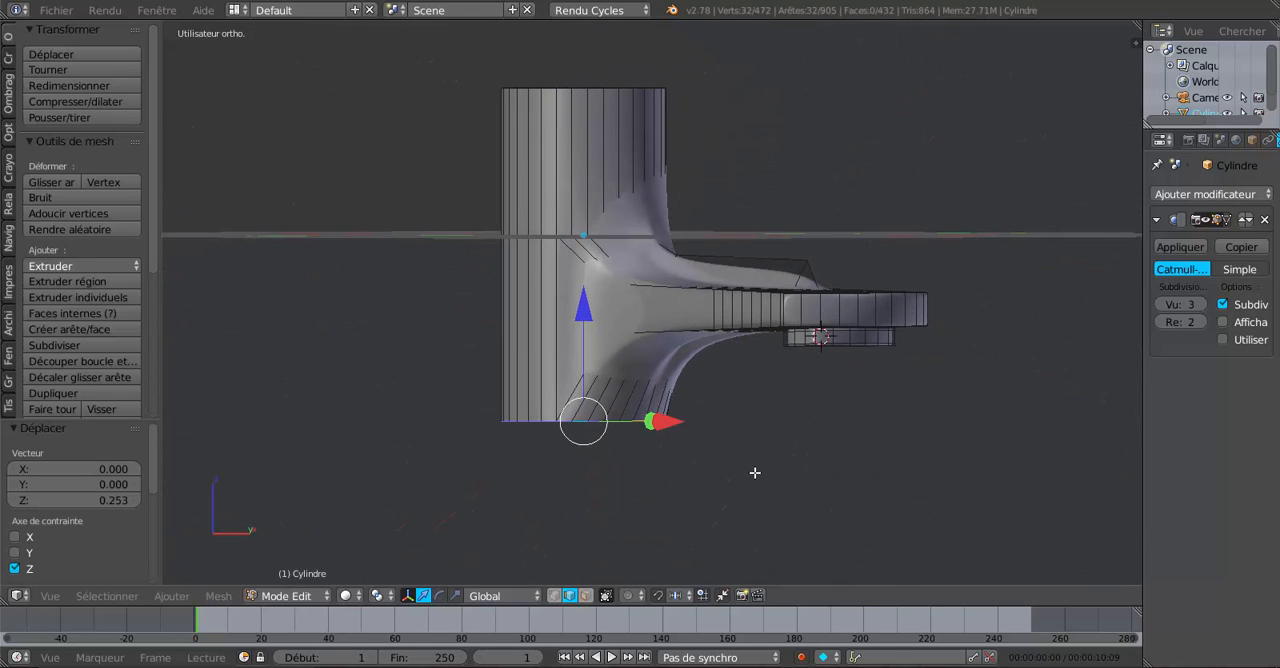
Extrude the body's bottom edge loop and move the new loop by -0.447 along Z.
key(e)
click(755, 472)
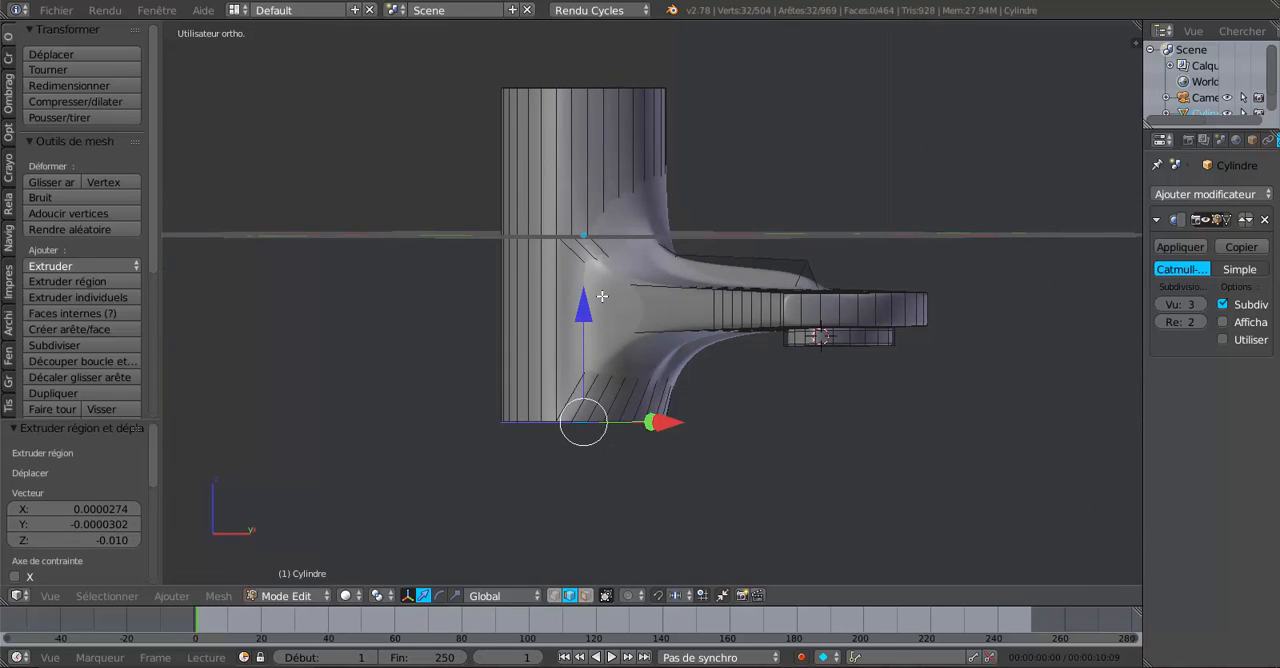
key(g)
key(z)
click(586, 345)
middle_drag(586, 345, 578, 449)
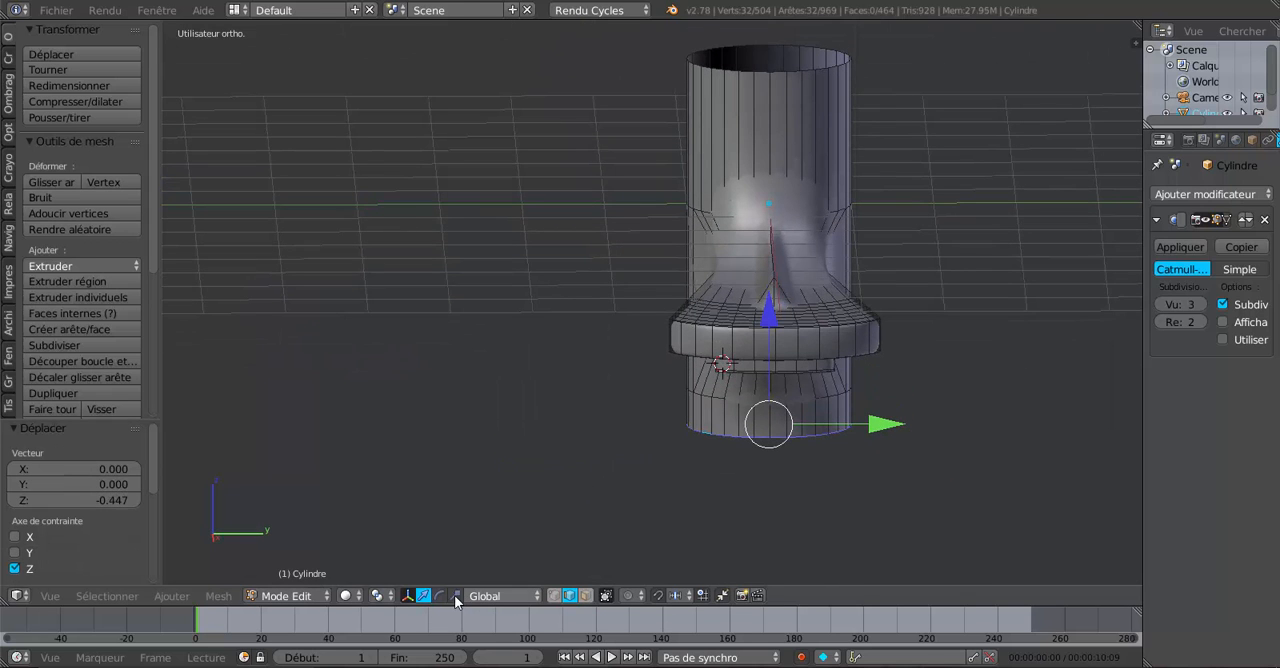
Scale the extruded bottom loop by a factor of about 2.1 along the Y axis to flare the base.
key(s)
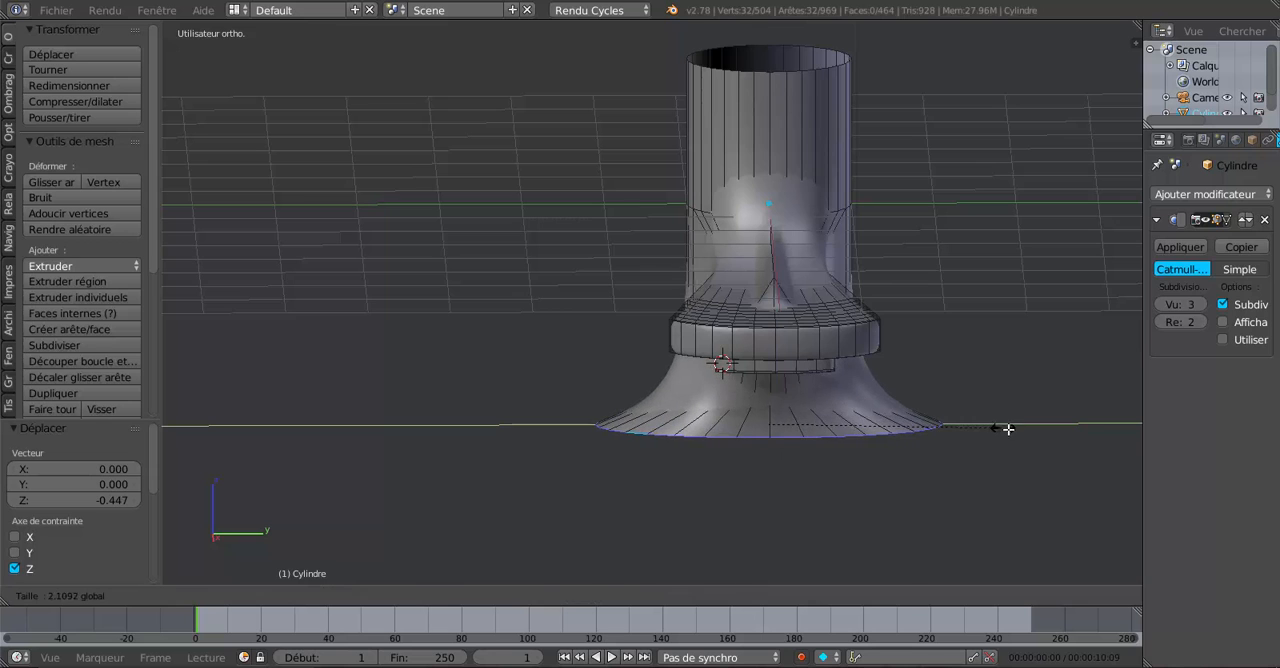
click(1006, 421)
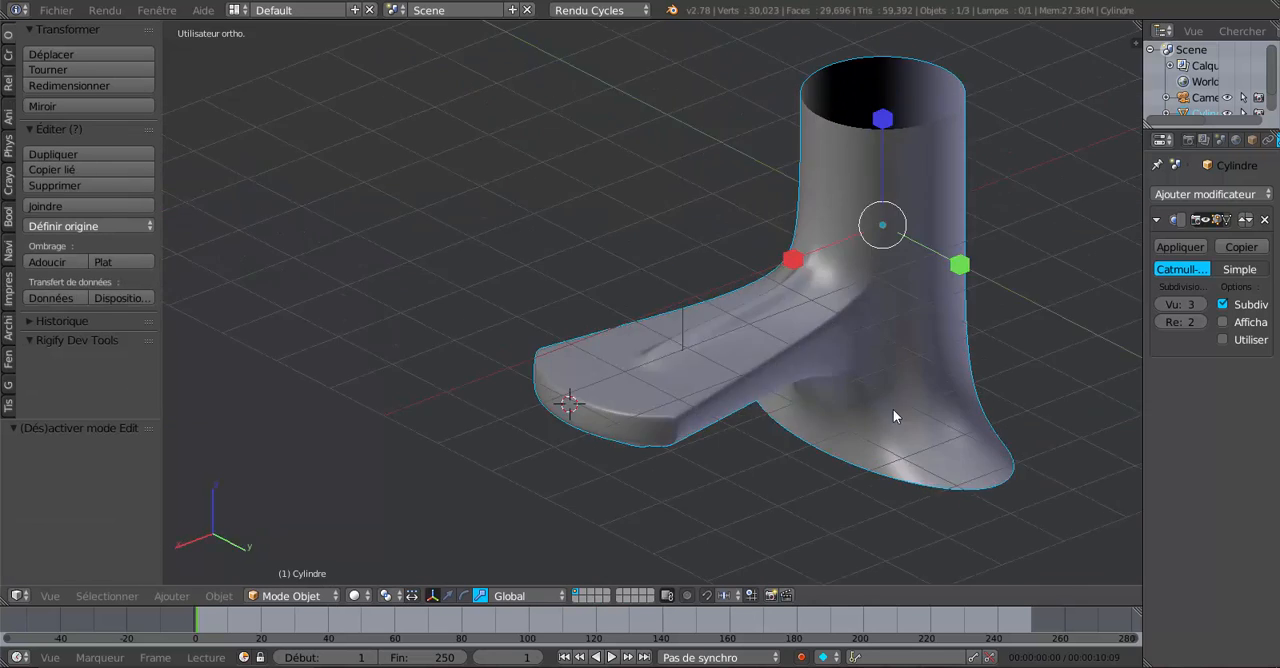
middle_drag(893, 409, 883, 409)
Scale the whole faucet by 1.024 along the X axis in Object mode.
scroll(883, 409, down, 2)
middle_drag(876, 366, 852, 349)
mouse_move(695, 297)
mouse_down()
mouse_move(702, 287)
mouse_move(693, 300)
mouse_up()
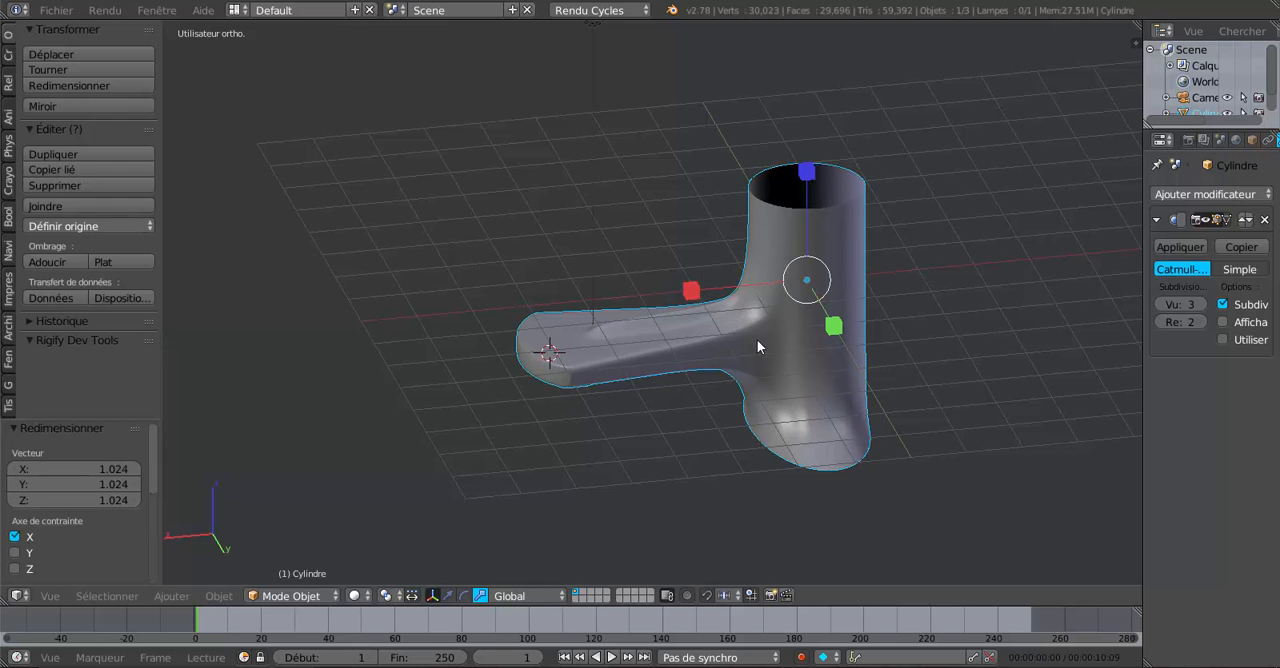
middle_drag(757, 339, 865, 306)
Select the ridge edge on top of the spout, lower it slightly along Z, and check the smoothed shape.
scroll(777, 328, up, 2)
key(Tab)
scroll(847, 335, up, 3)
right_click(875, 262)
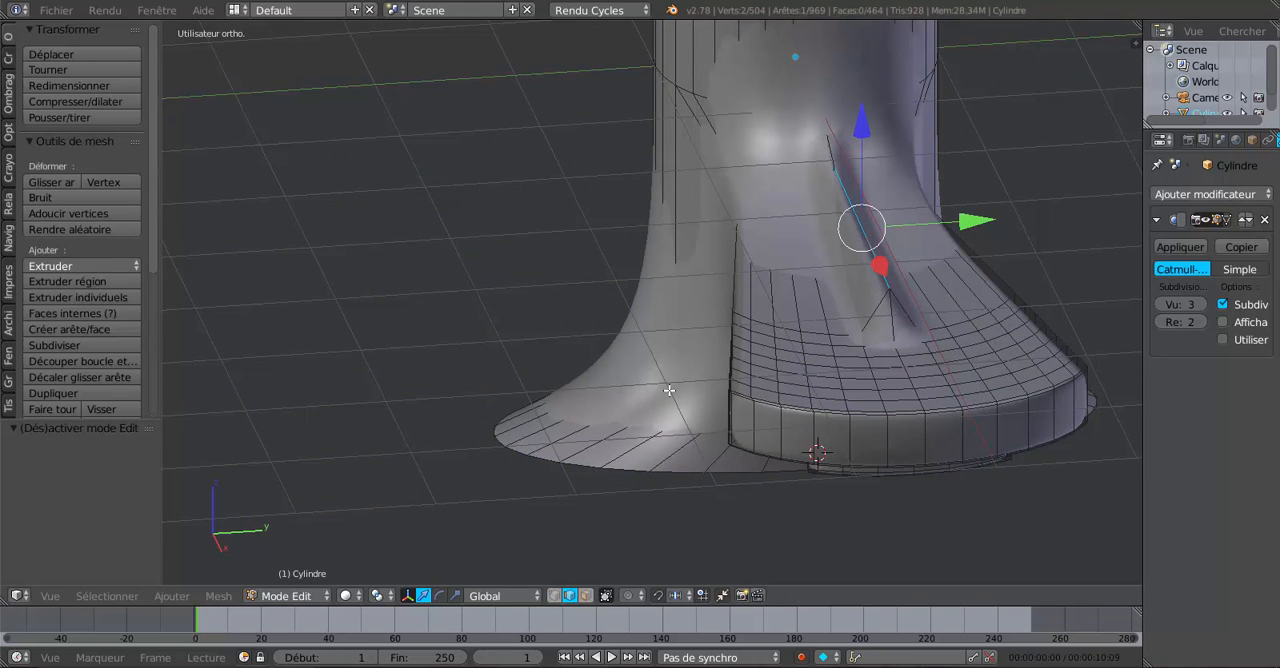
drag(863, 133, 865, 158)
key(Tab)
middle_drag(942, 251, 898, 475)
scroll(887, 234, down, 5)
Extrude the flared base's bottom edge loop straight down along Z to give the base a vertical rim.
key(Tab)
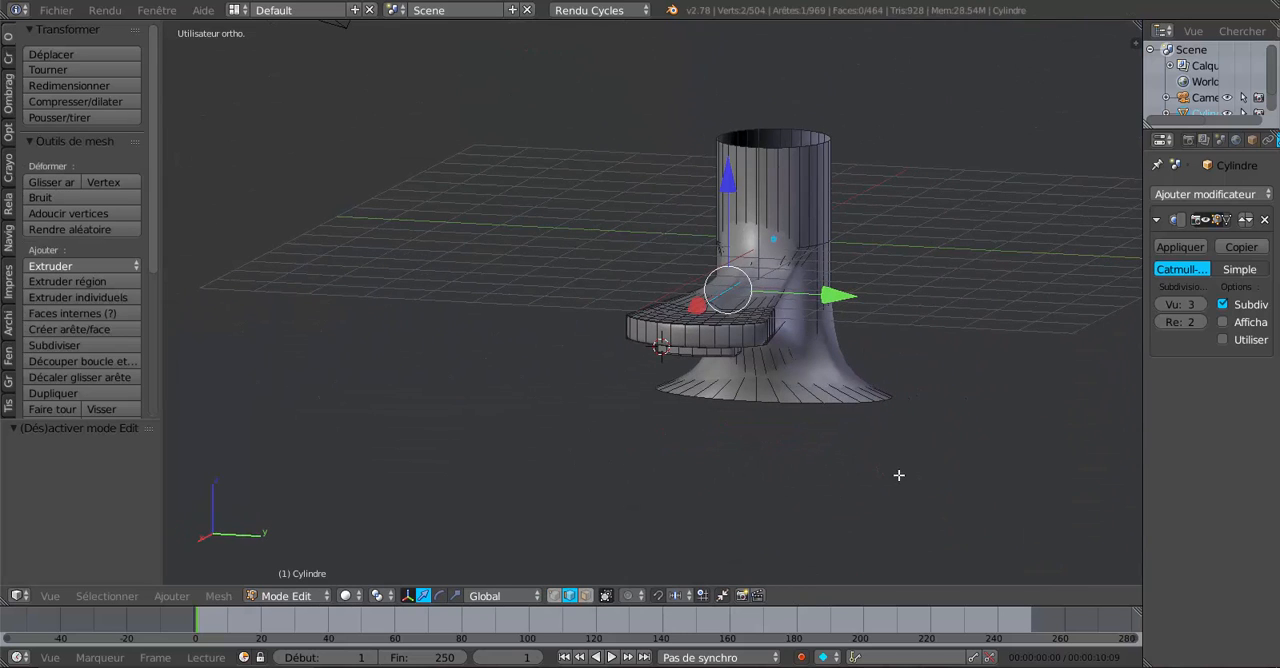
alt+right_click(847, 398)
alt+right_click(859, 406)
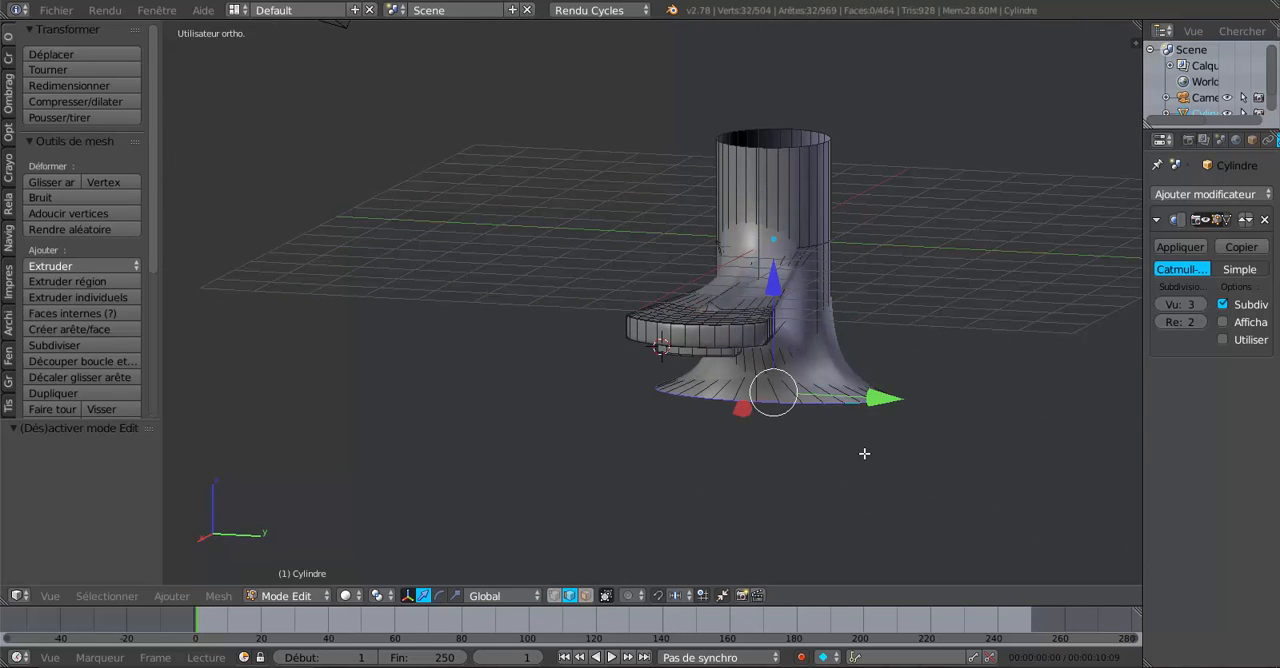
middle_drag(864, 453, 900, 450)
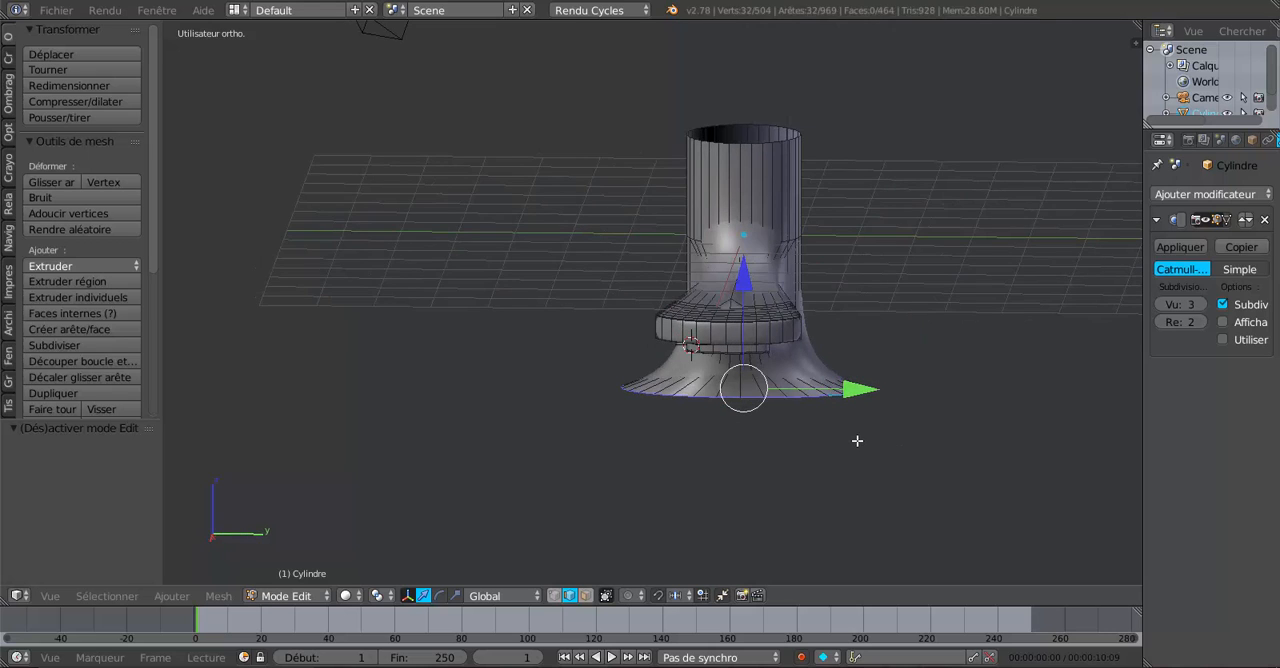
scroll(857, 440, up, 1)
key(e)
right_click(857, 440)
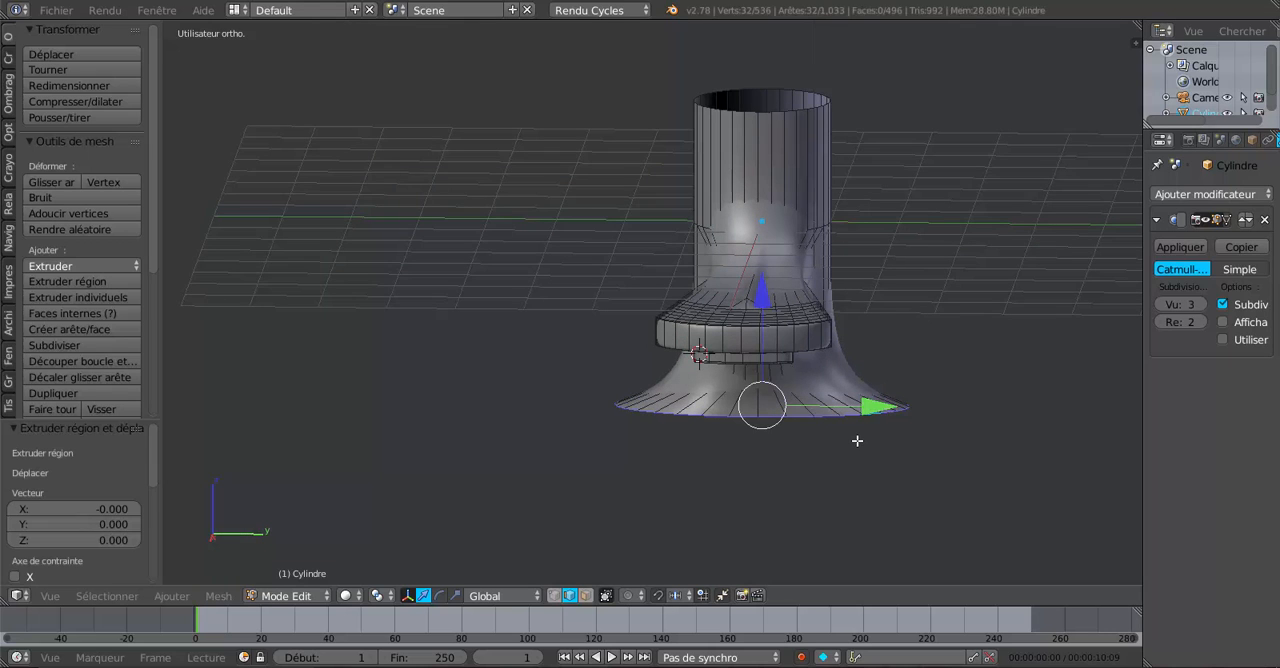
drag(769, 301, 773, 337)
key(Tab)
middle_drag(800, 400, 792, 329)
Add a centred loop cut in the flare above the base rim and lower it slightly along Z.
key(Tab)
scroll(774, 348, up, 2)
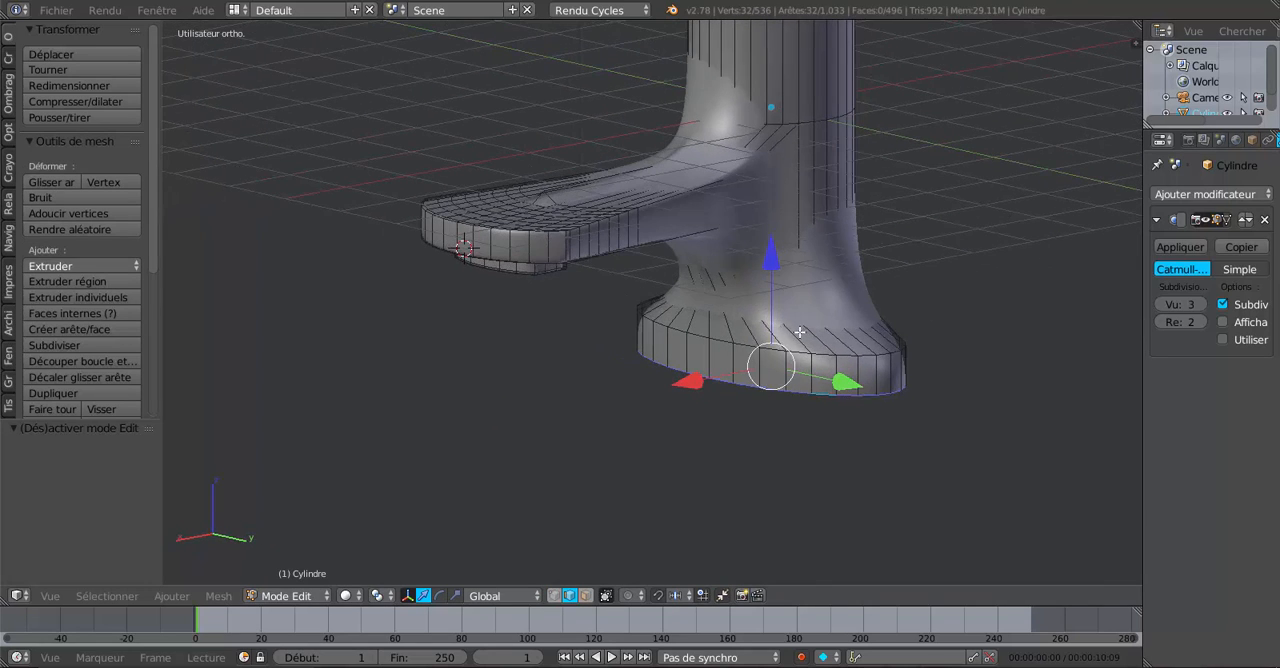
key(ctrl+r)
click(800, 330)
right_click(800, 330)
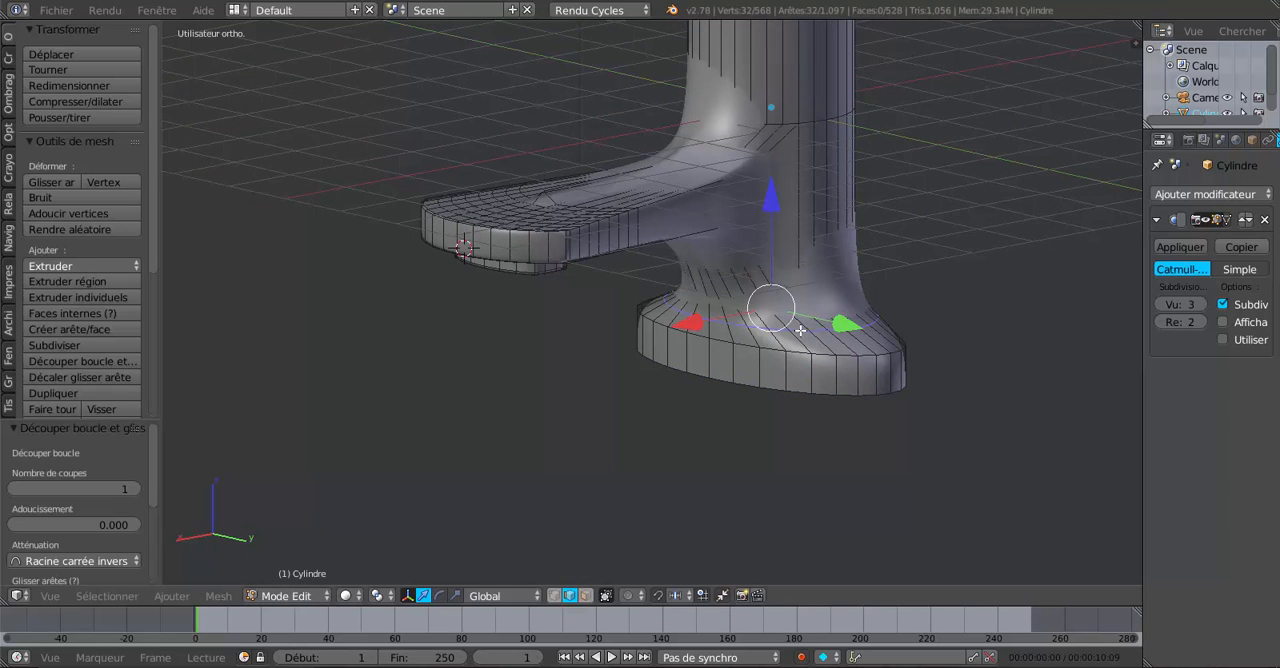
drag(770, 201, 771, 228)
key(Tab)
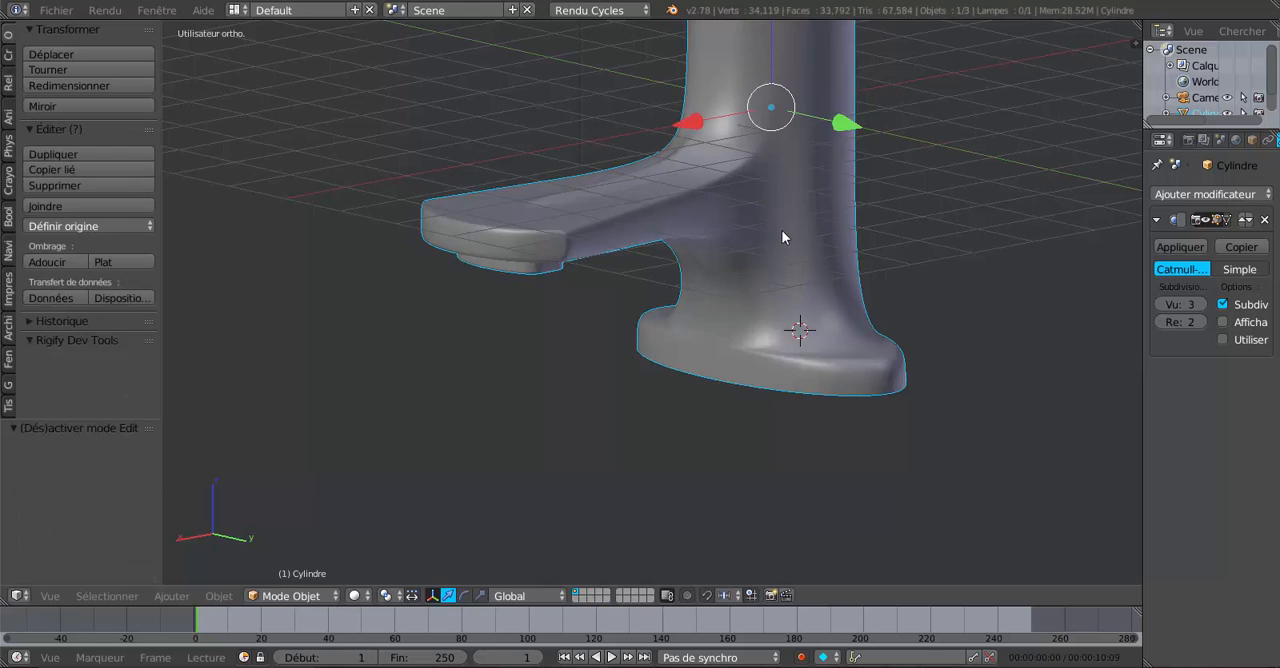
middle_drag(810, 340, 785, 267)
Raise the flare's new edge loop along Z and check the base's smoothed shape in Object mode.
key(Tab)
drag(802, 240, 811, 200)
key(Tab)
middle_drag(811, 200, 740, 290)
scroll(740, 295, up, 3)
Move the flare's edge loop by -0.446 along Z, down toward the base rim.
key(Tab)
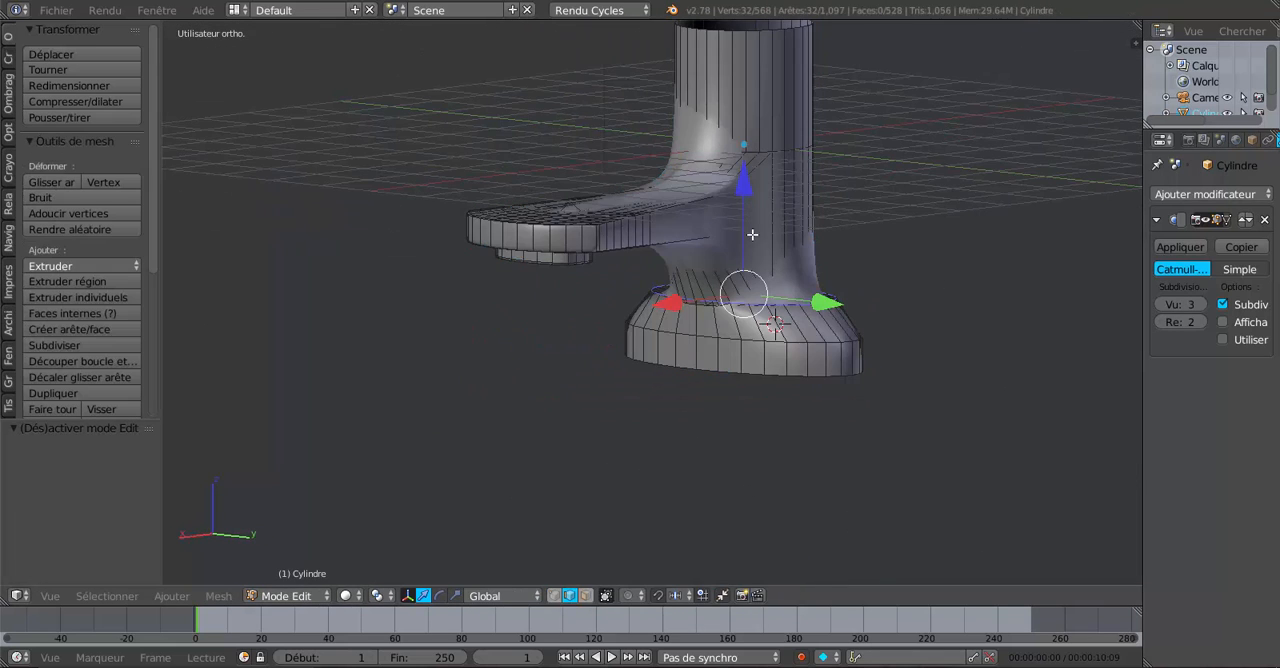
drag(748, 205, 751, 221)
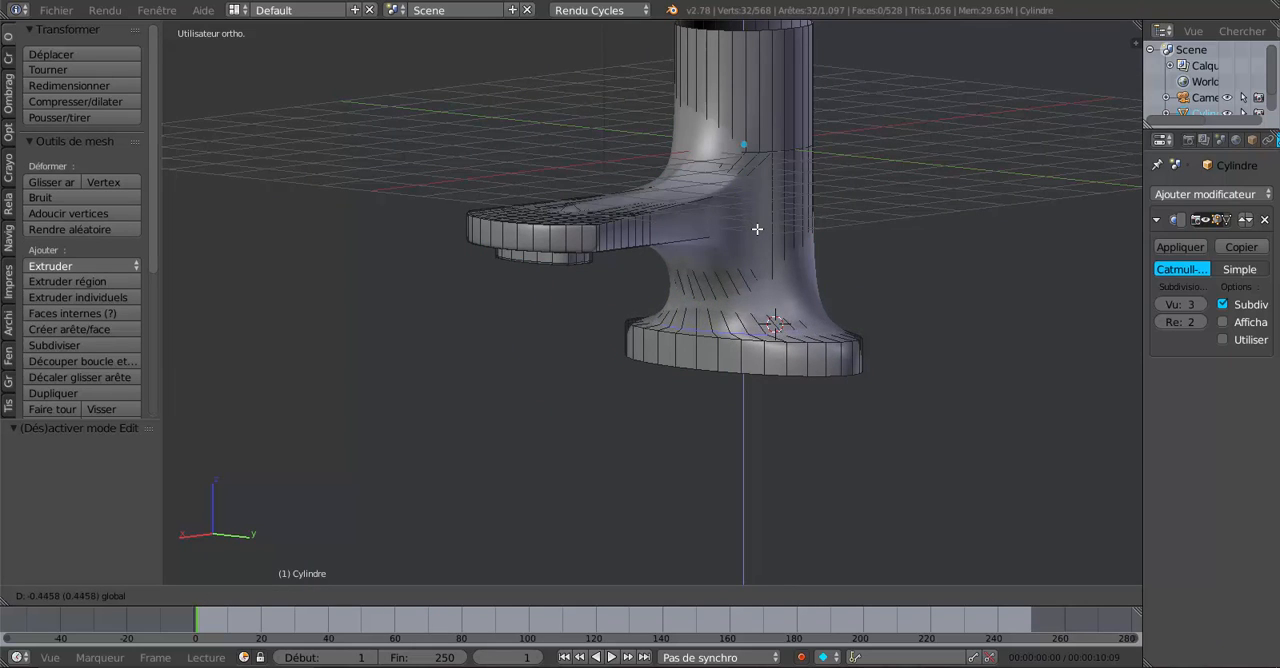
drag(757, 229, 757, 229)
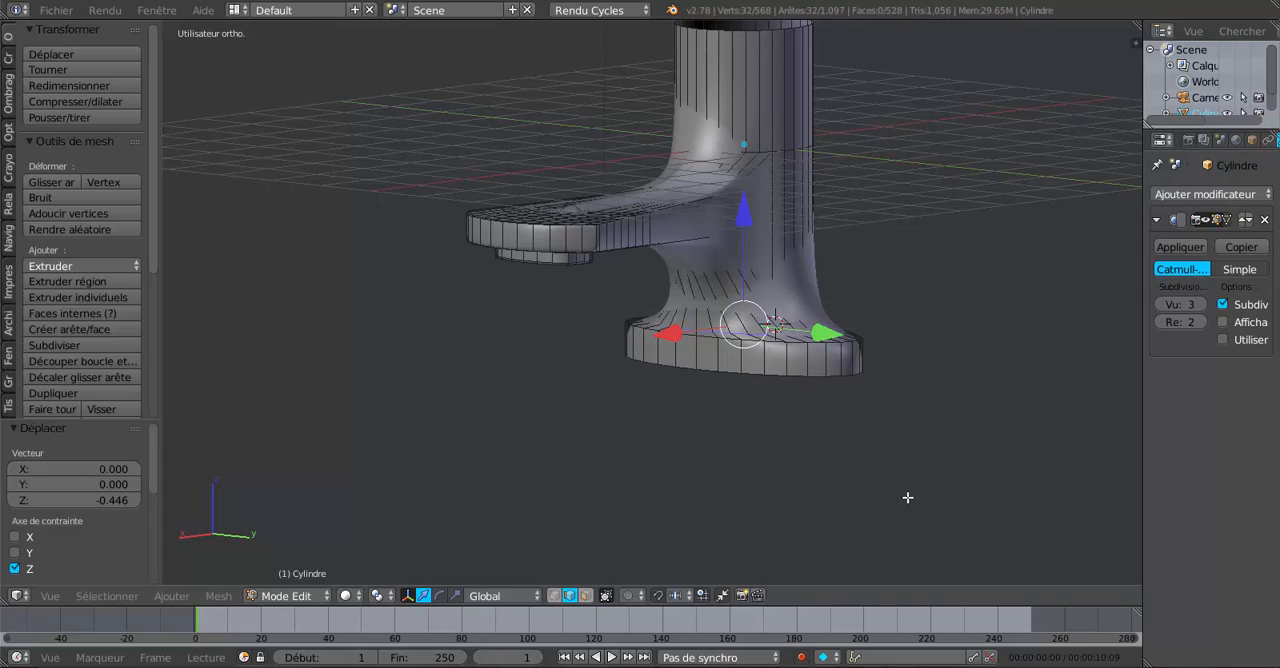
Box-select the flare and base rim edge loops in front-view wireframe and widen them along X.
key(Tab)
middle_drag(880, 463, 1012, 436)
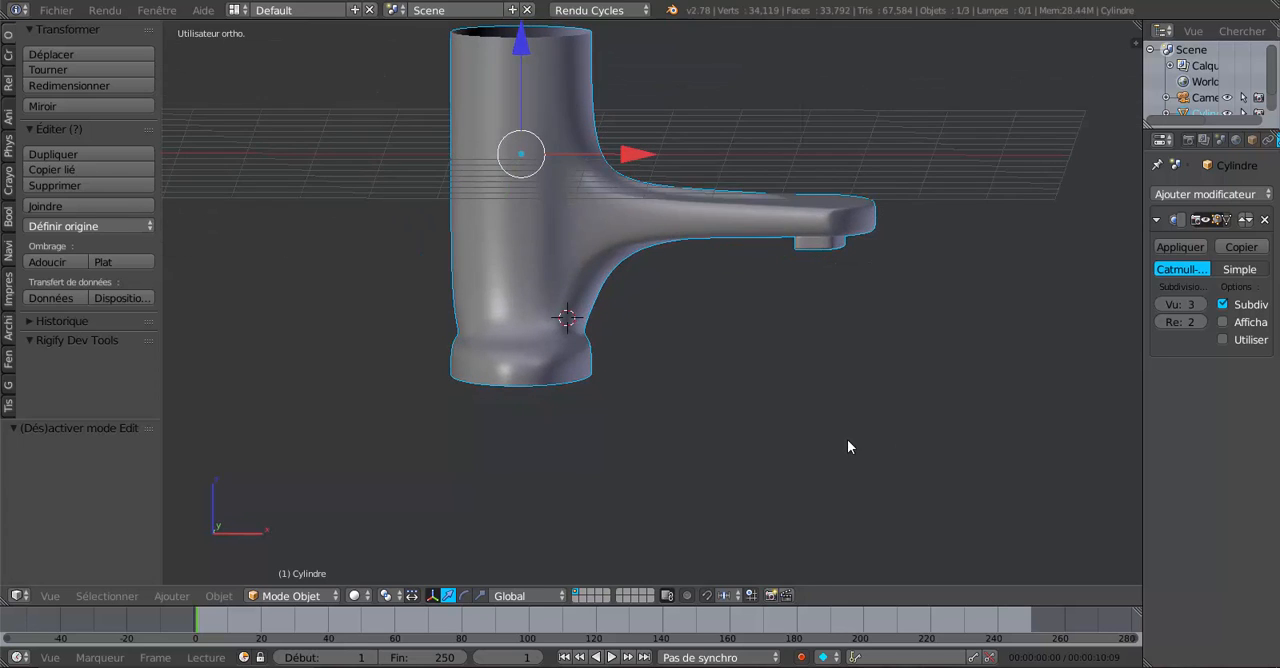
key(Tab)
key(KP_1)
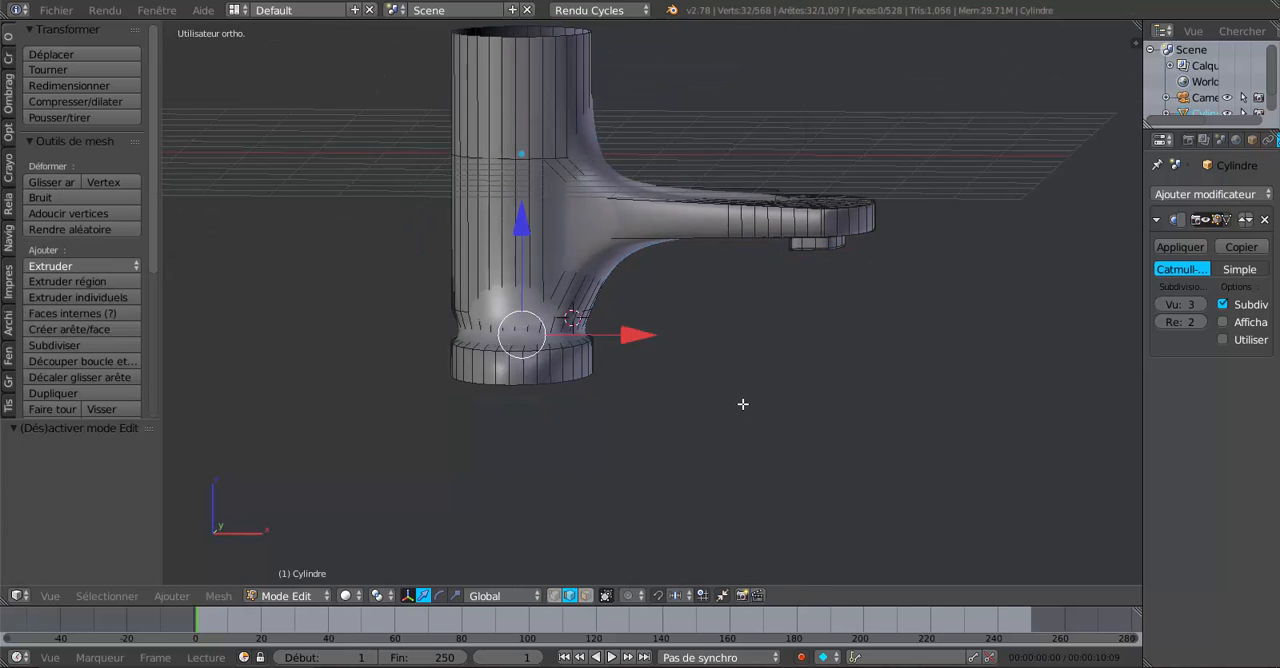
key(KP_3)
key(KP_1)
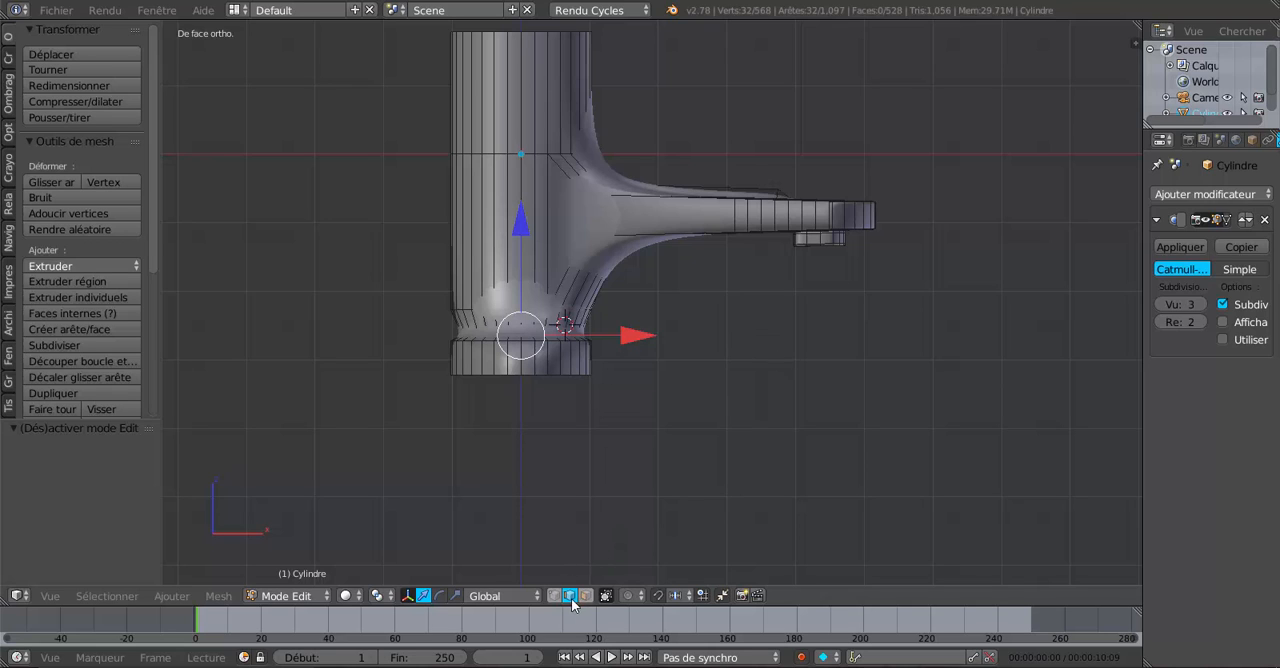
key(a)
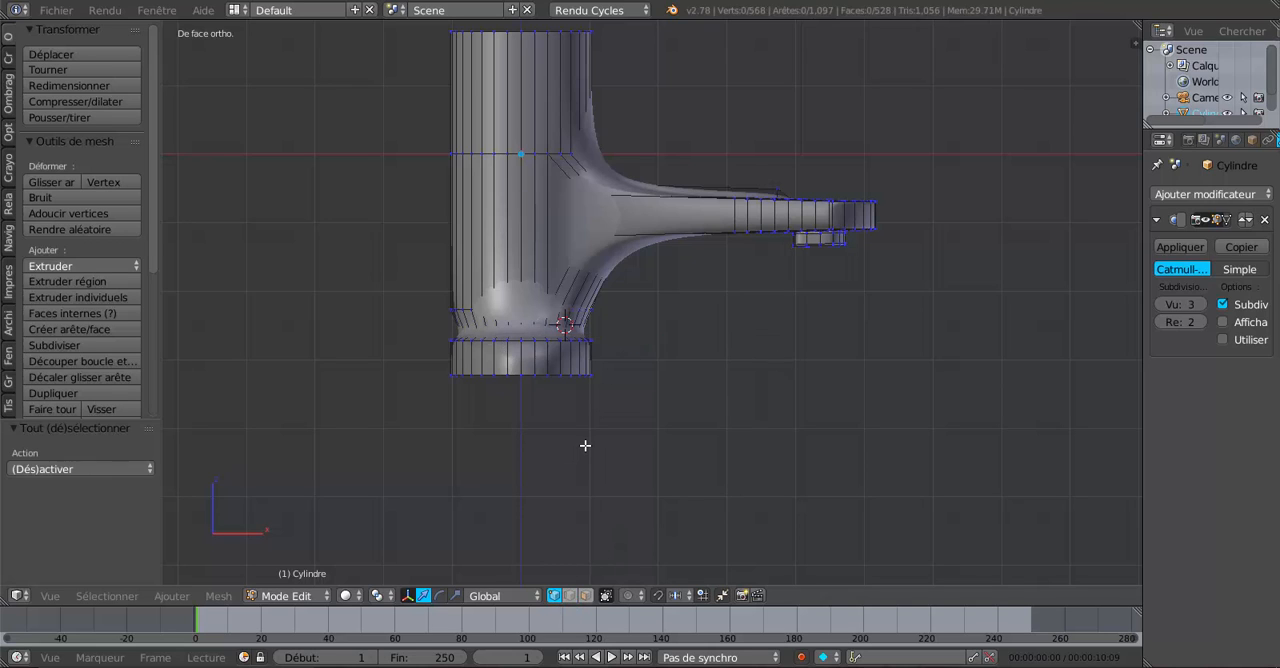
key(a)
key(a)
key(z)
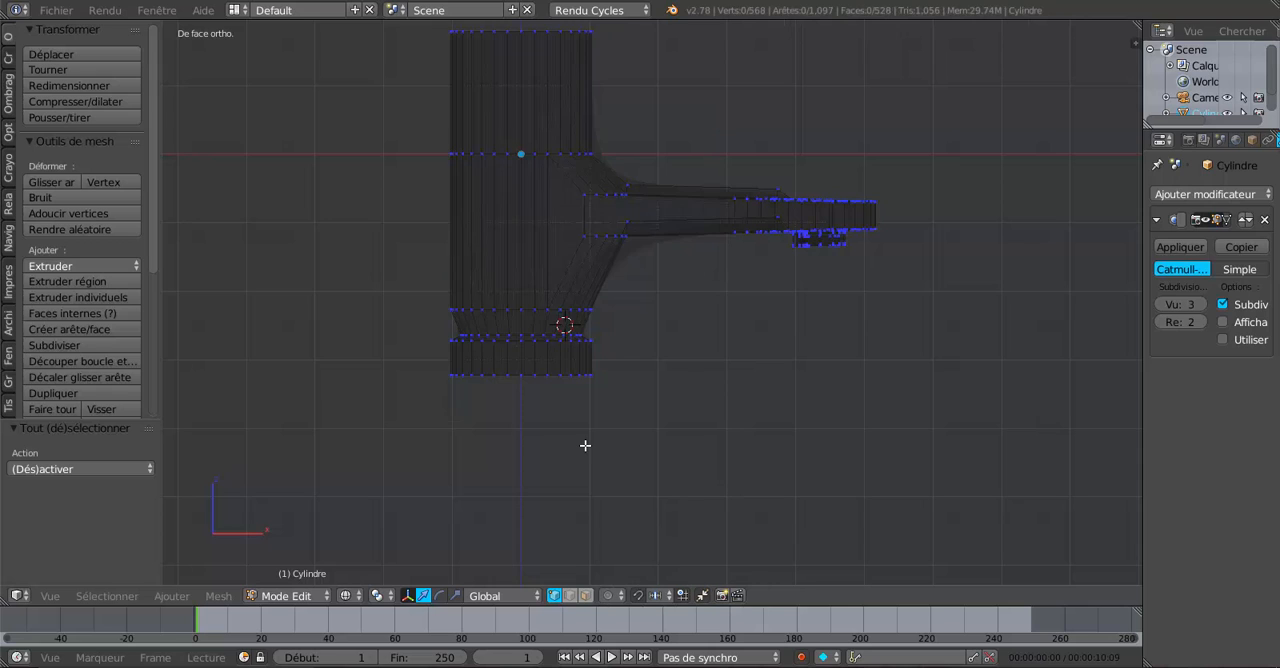
mouse_move(451, 331)
mouse_down()
mouse_move(517, 337)
mouse_move(537, 360)
mouse_move(592, 369)
mouse_move(691, 337)
mouse_up()
Check the widened base in solid shading and scale its selected edge loops by 0.837 along X.
key(Tab)
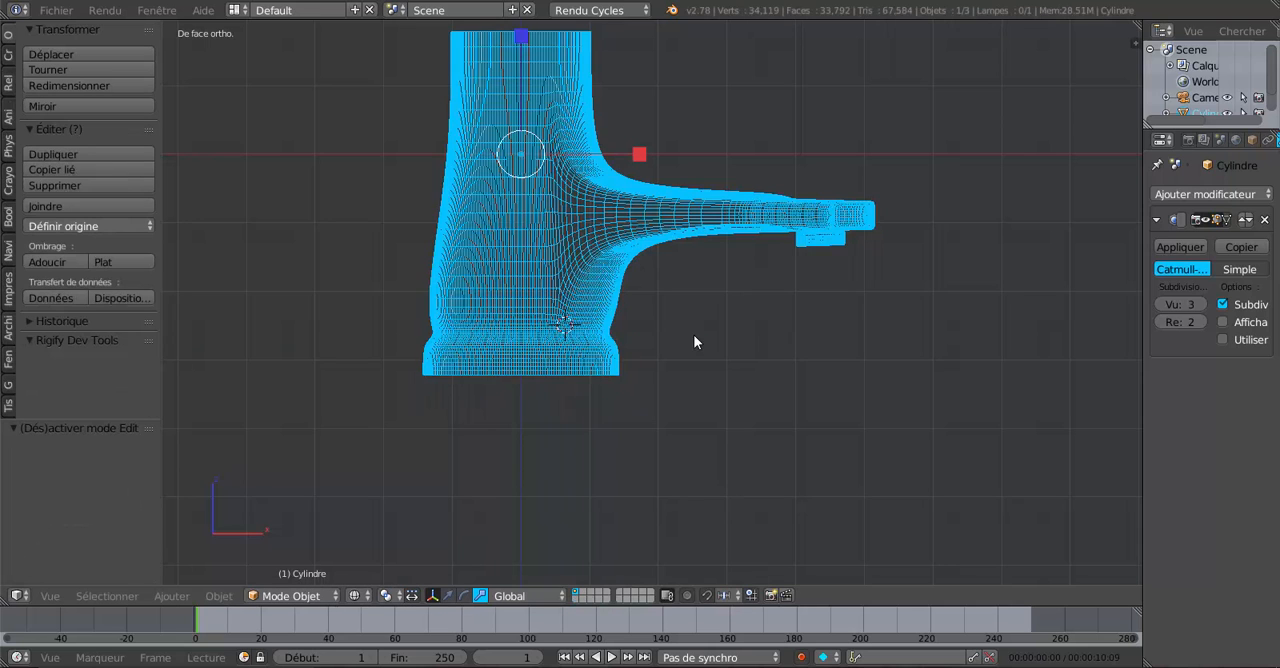
key(a)
key(a)
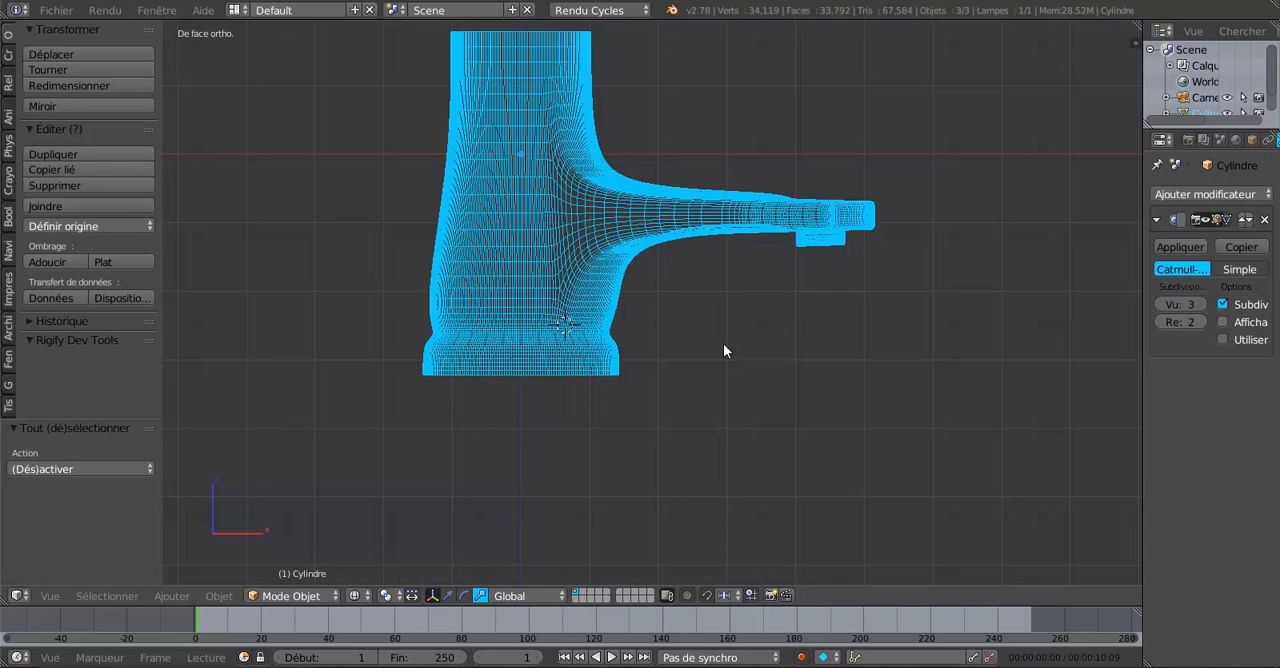
key(z)
key(Tab)
middle_drag(731, 348, 731, 386)
key(Tab)
key(Tab)
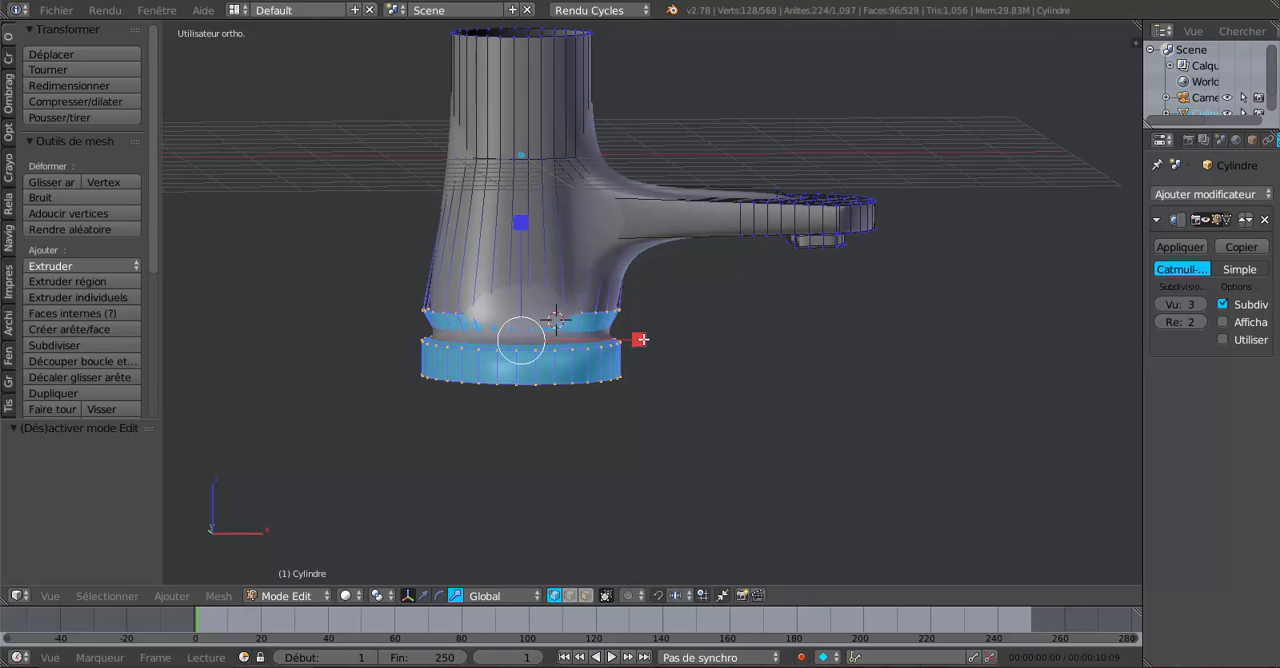
drag(641, 340, 621, 346)
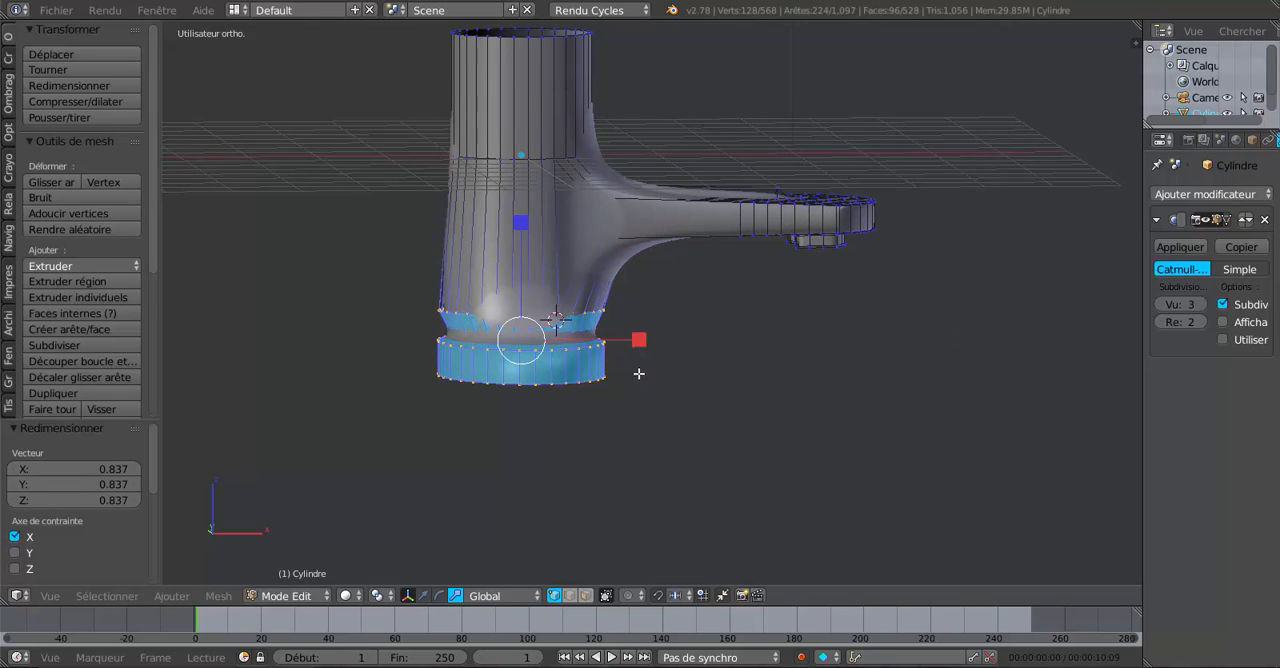
Set the Subdivision Surface modifier's view level to 0 and widen the properties area.
scroll(620, 368, up, 2)
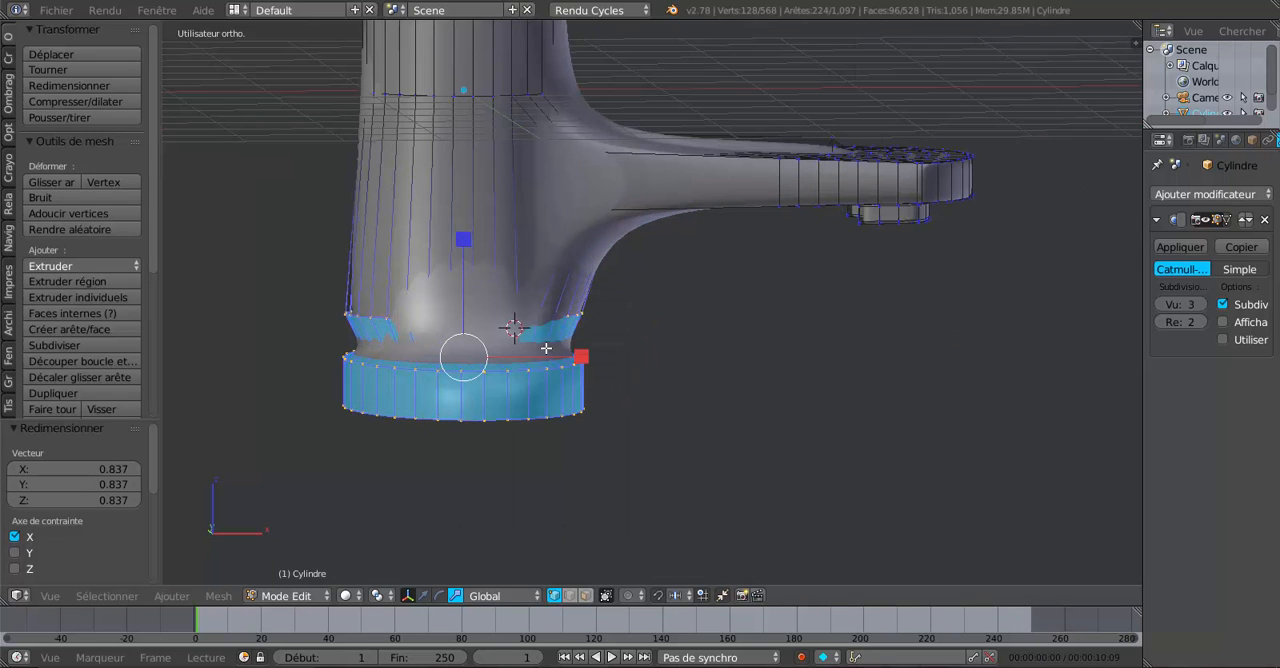
alt+right_click(397, 318)
scroll(665, 382, down, 3)
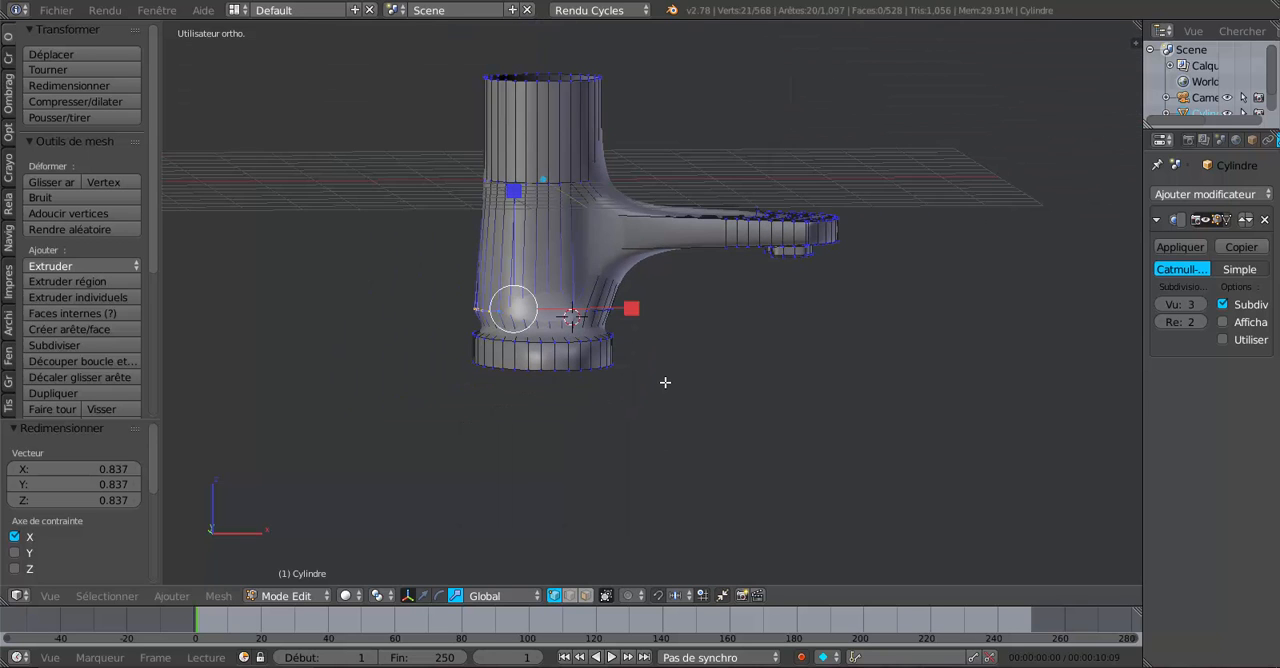
middle_drag(690, 398, 634, 368)
scroll(634, 368, up, 3)
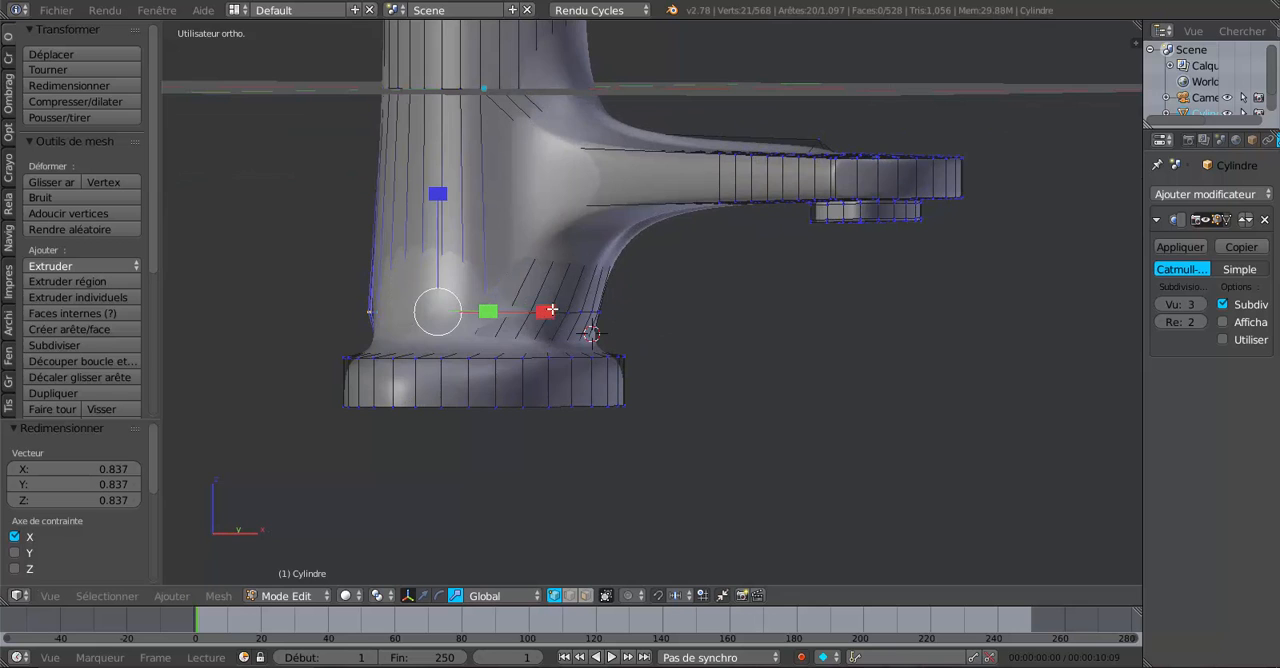
shift+middle_drag(583, 314, 801, 345)
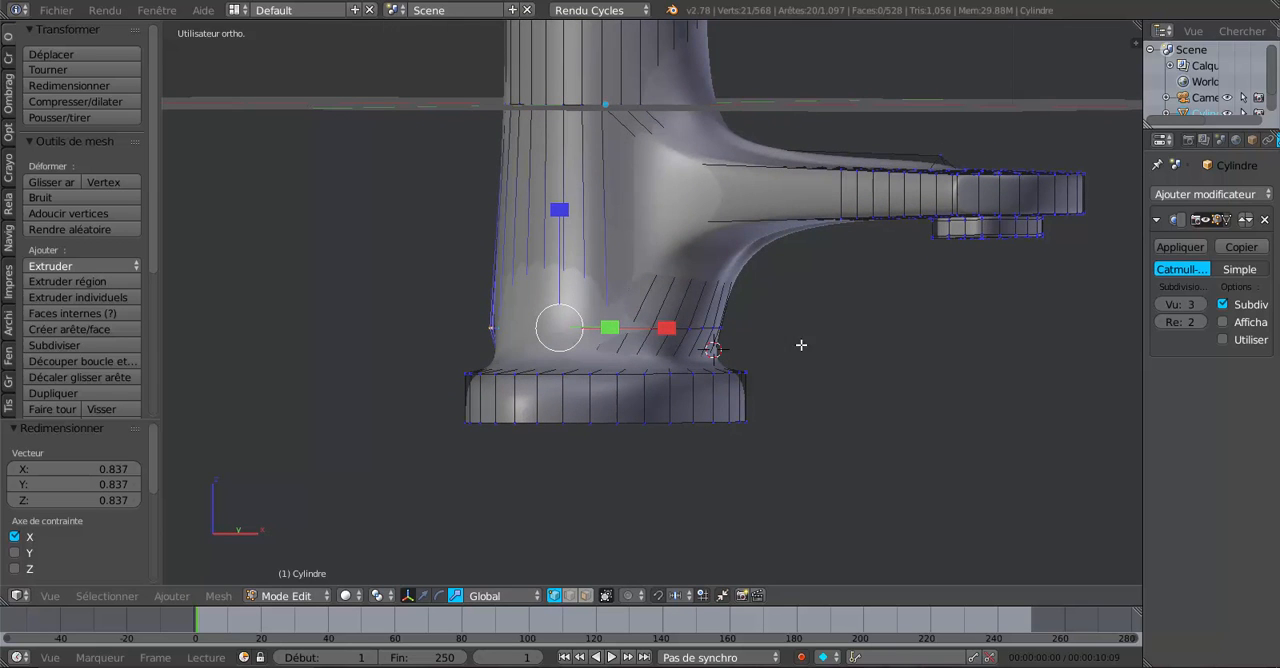
click(1161, 303)
click(1160, 303)
click(1158, 303)
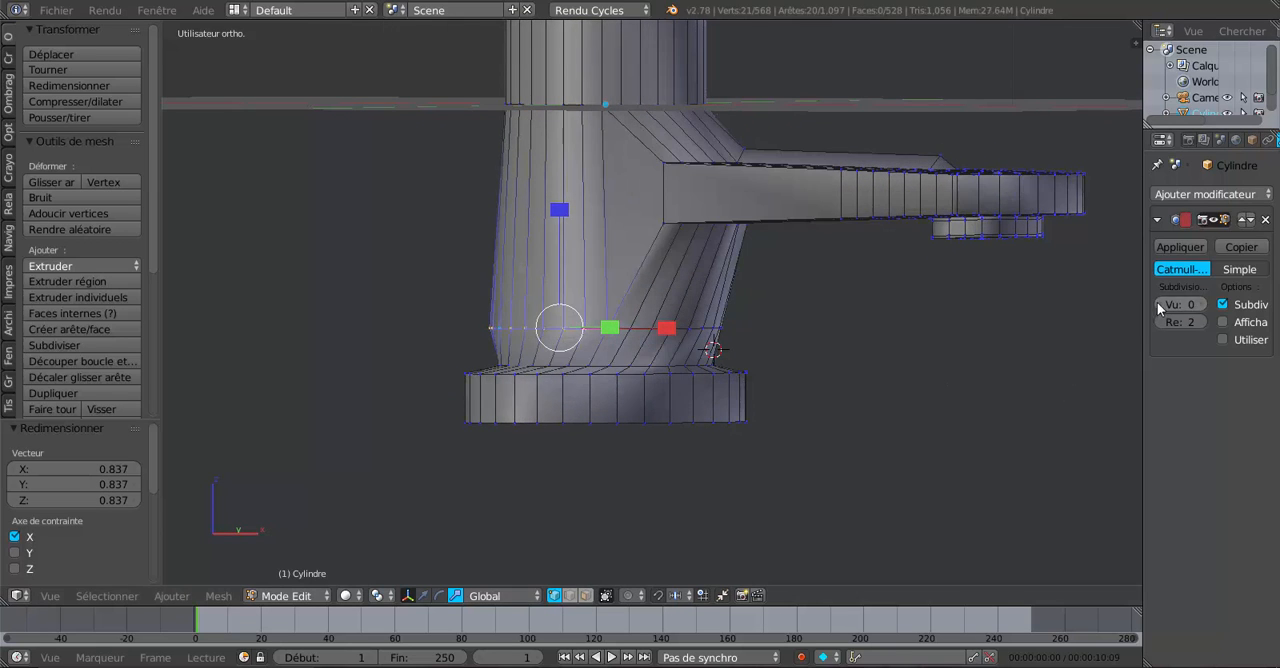
middle_drag(917, 342, 928, 397)
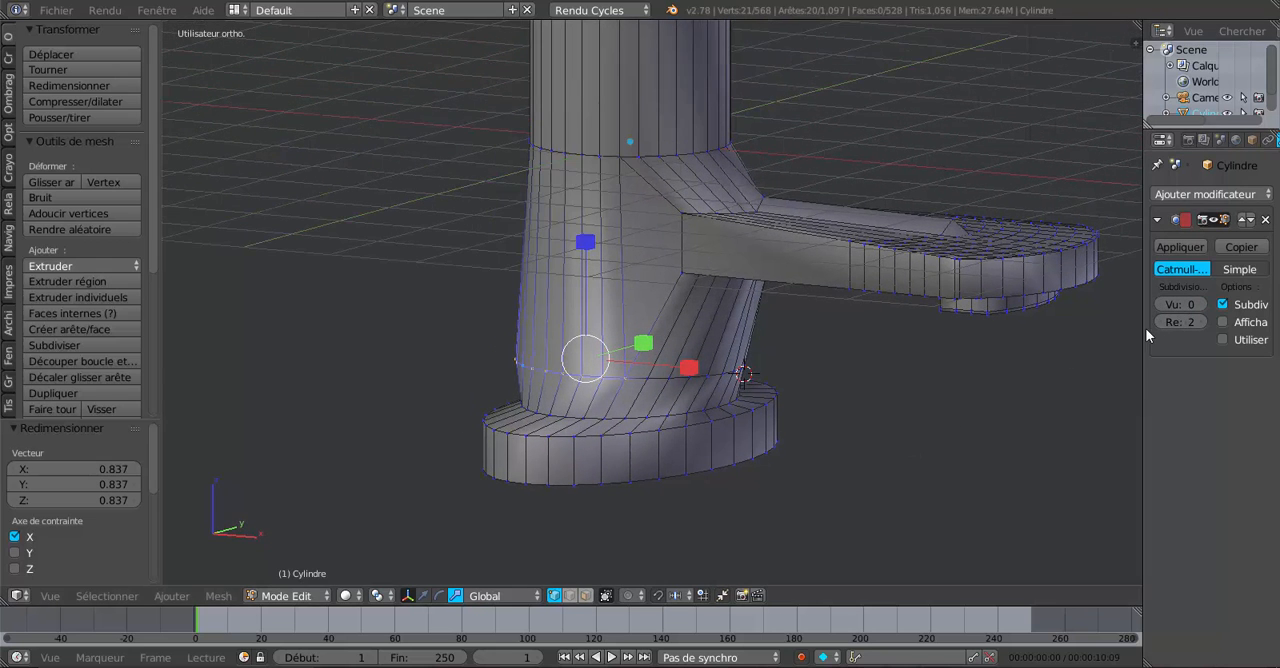
drag(1144, 320, 1113, 330)
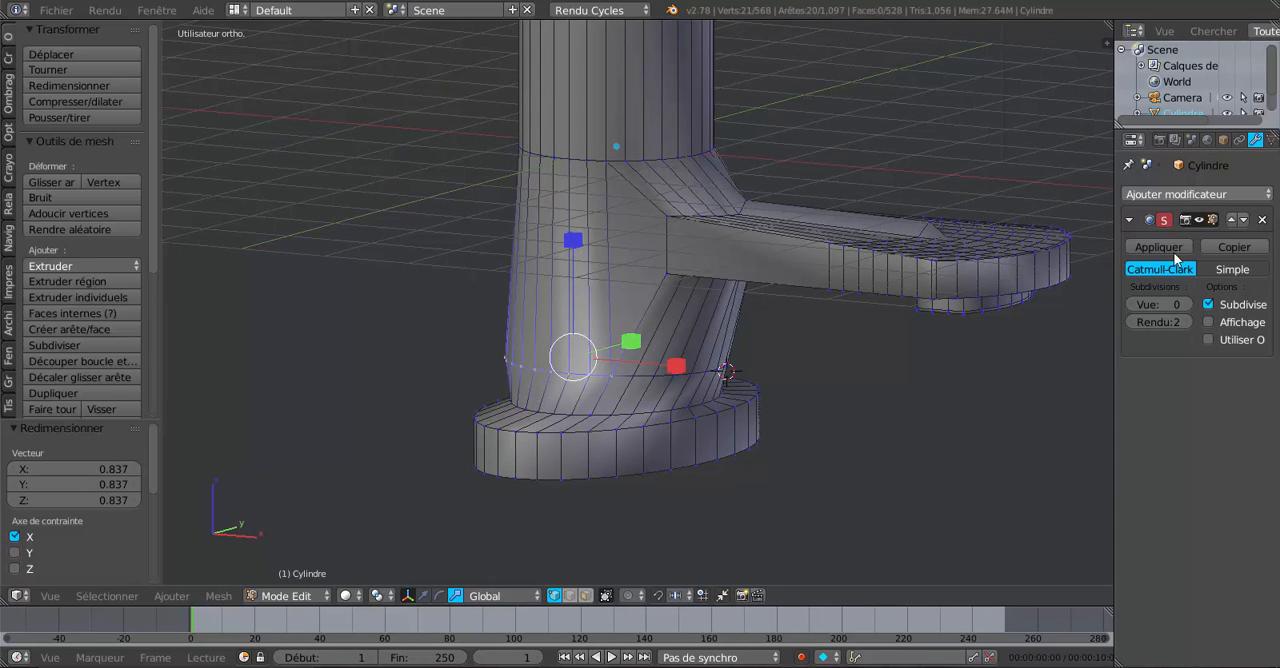
Select the complete horizontal edge loop around the faucet body just above the base rim.
middle_drag(934, 360, 834, 363)
scroll(698, 324, up, 2)
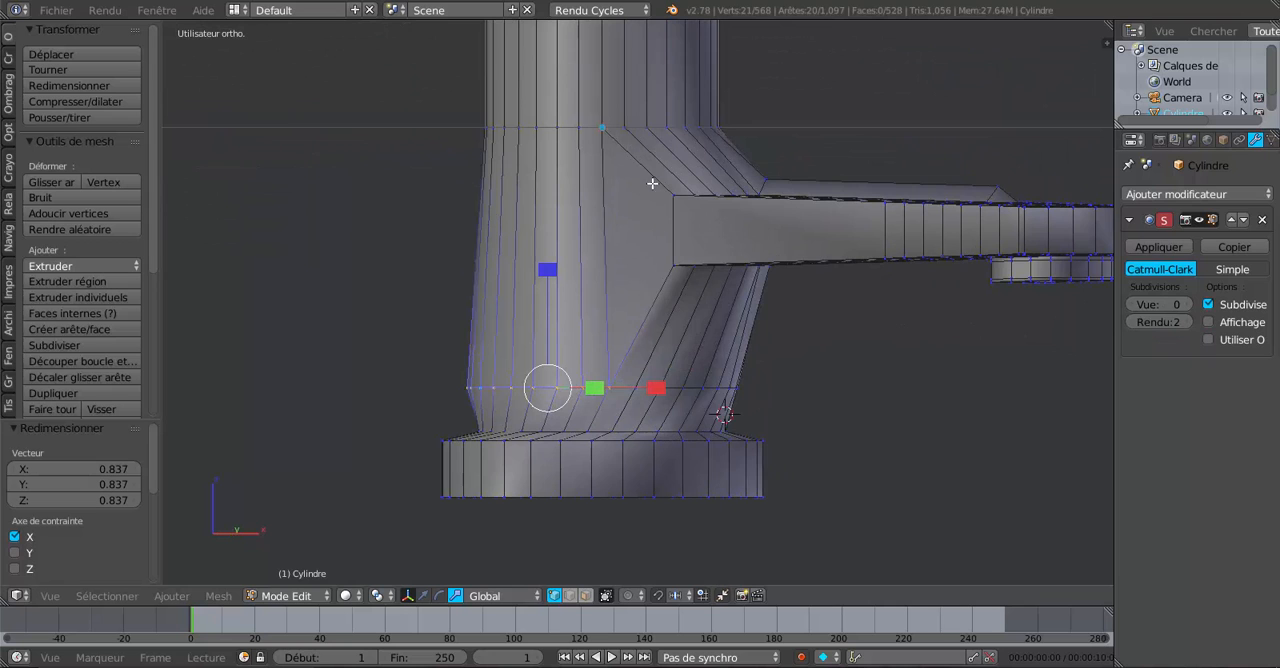
middle_drag(704, 230, 702, 281)
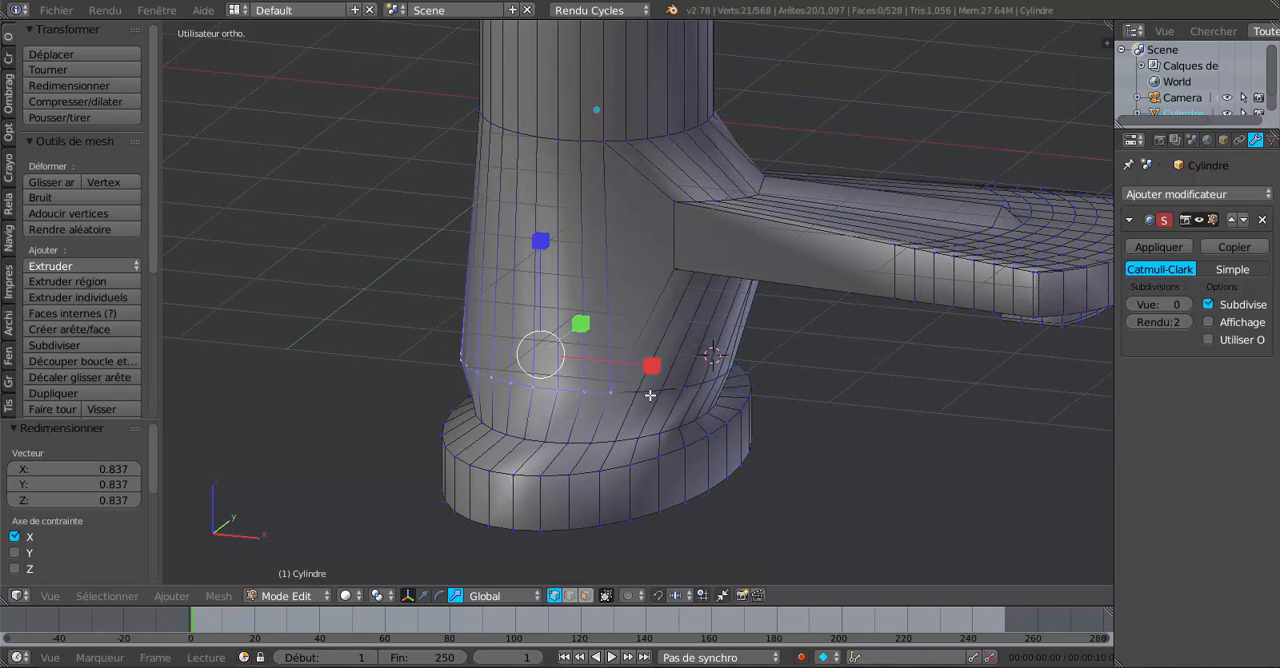
middle_drag(675, 267, 689, 363)
click(673, 417)
alt+shift+right_click(656, 411)
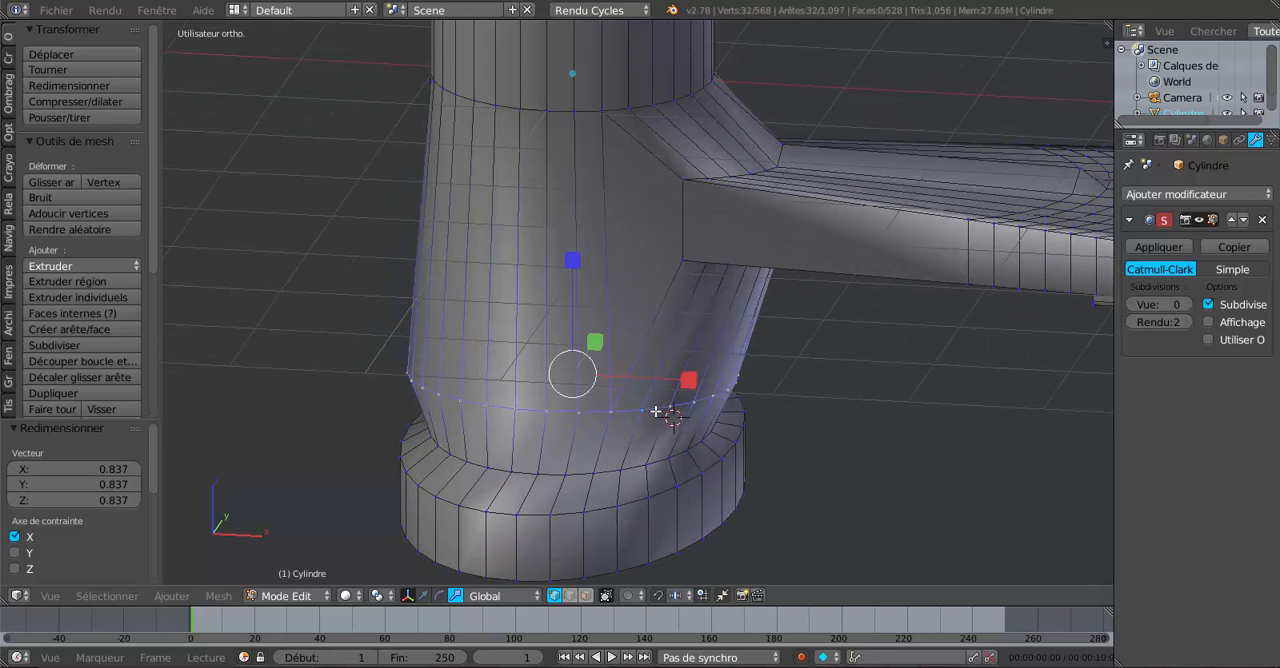
Set the modifier's view level to 2 and scale the selected body loop uniformly outward.
scroll(771, 369, down, 4)
middle_drag(746, 413, 792, 389)
click(1188, 304)
click(1188, 304)
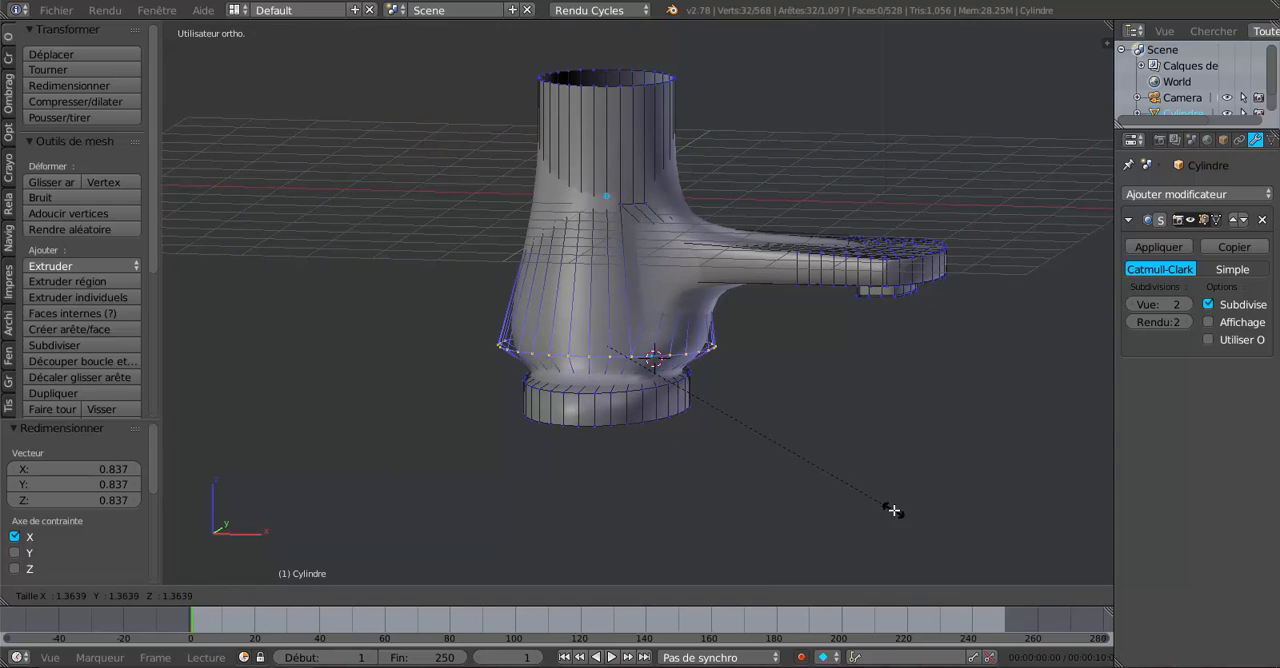
key(Tab)
mouse_move(881, 492)
middle_down()
mouse_move(745, 476)
mouse_move(549, 486)
mouse_move(708, 466)
mouse_move(851, 481)
mouse_move(686, 465)
mouse_move(875, 481)
mouse_move(849, 480)
mouse_move(863, 477)
middle_up()
Move the base's bottom edge loop by -0.192 along Z in front view to make the rim taller.
key(Tab)
key(KP_1)
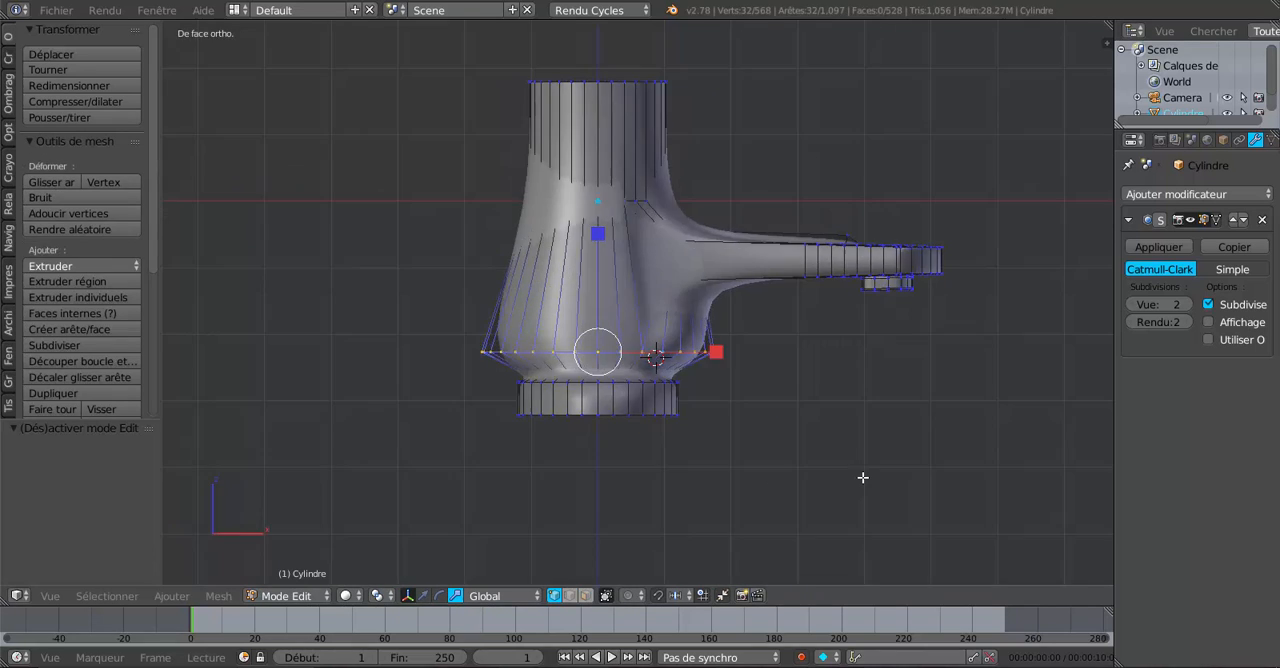
alt+right_click(626, 414)
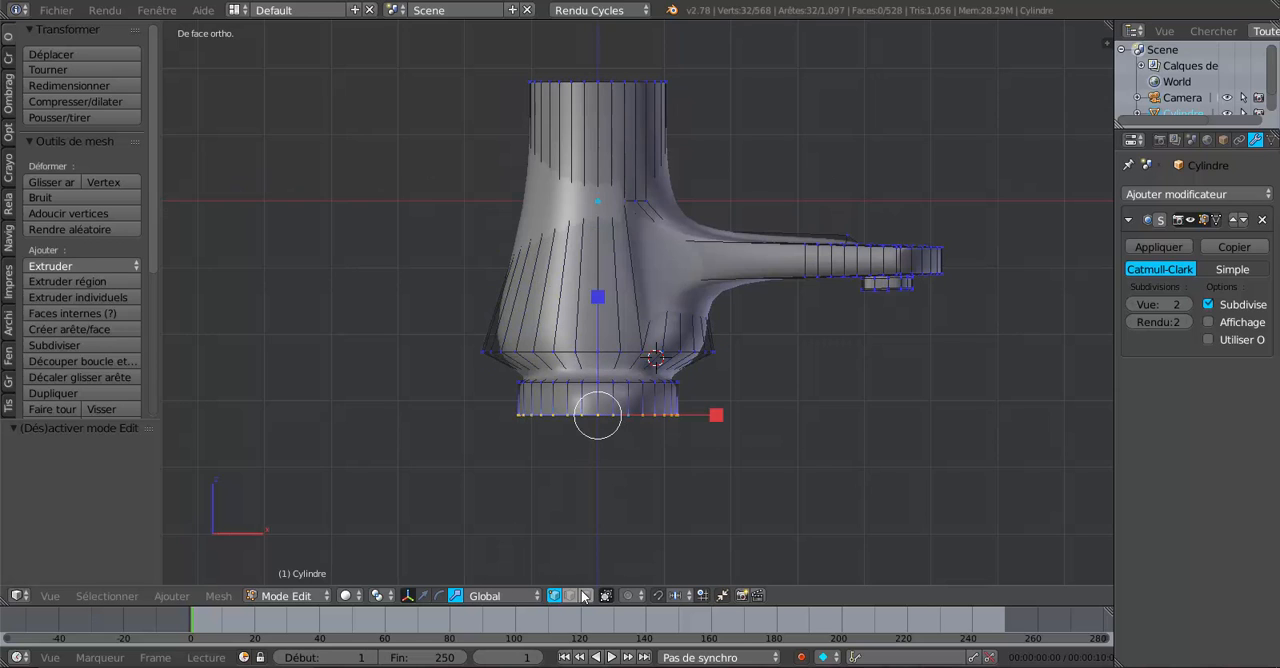
click(423, 595)
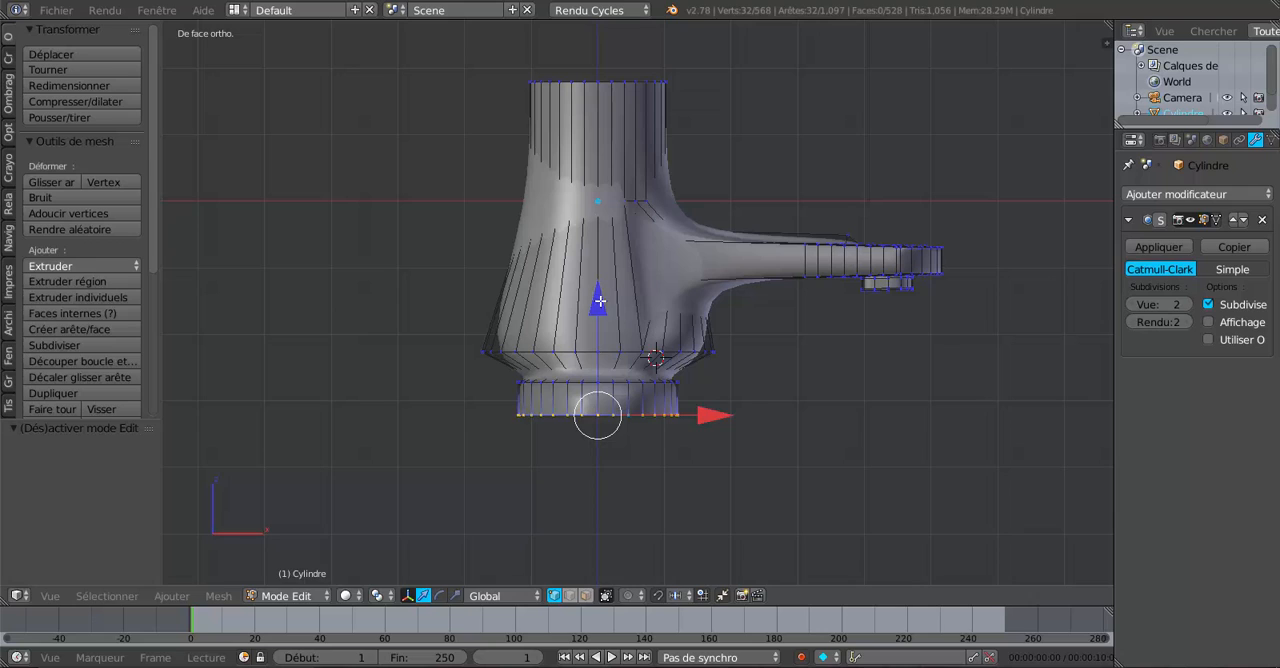
drag(600, 301, 600, 314)
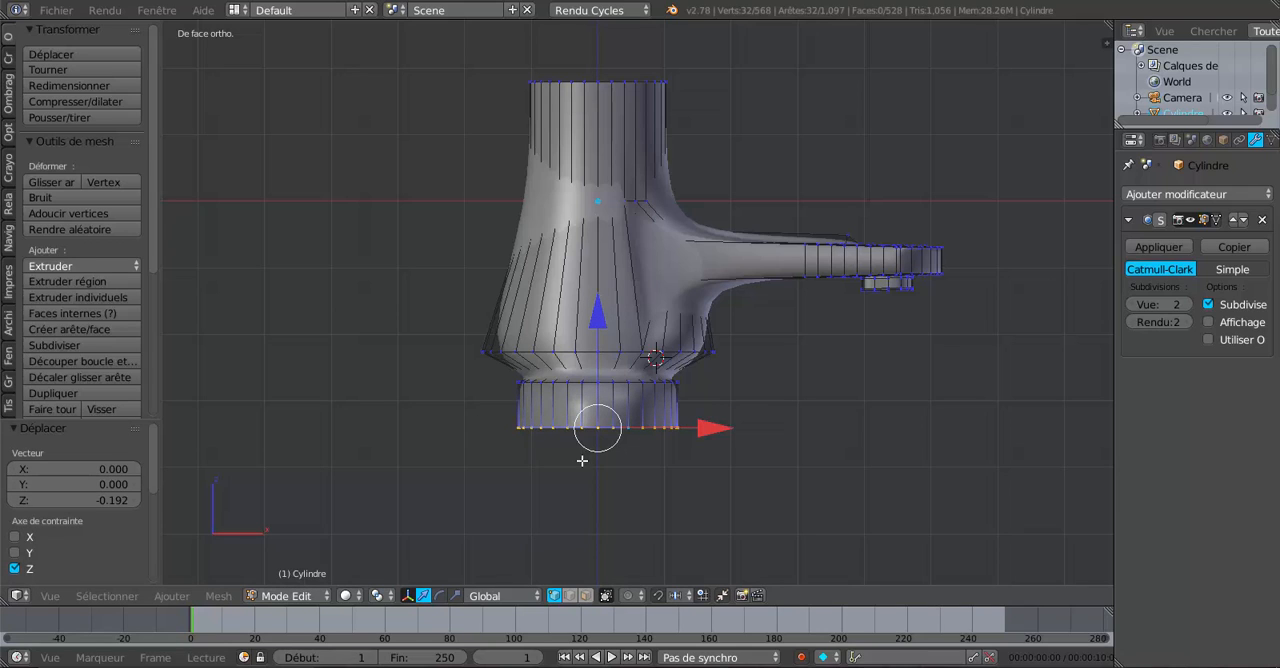
scroll(655, 466, up, 1)
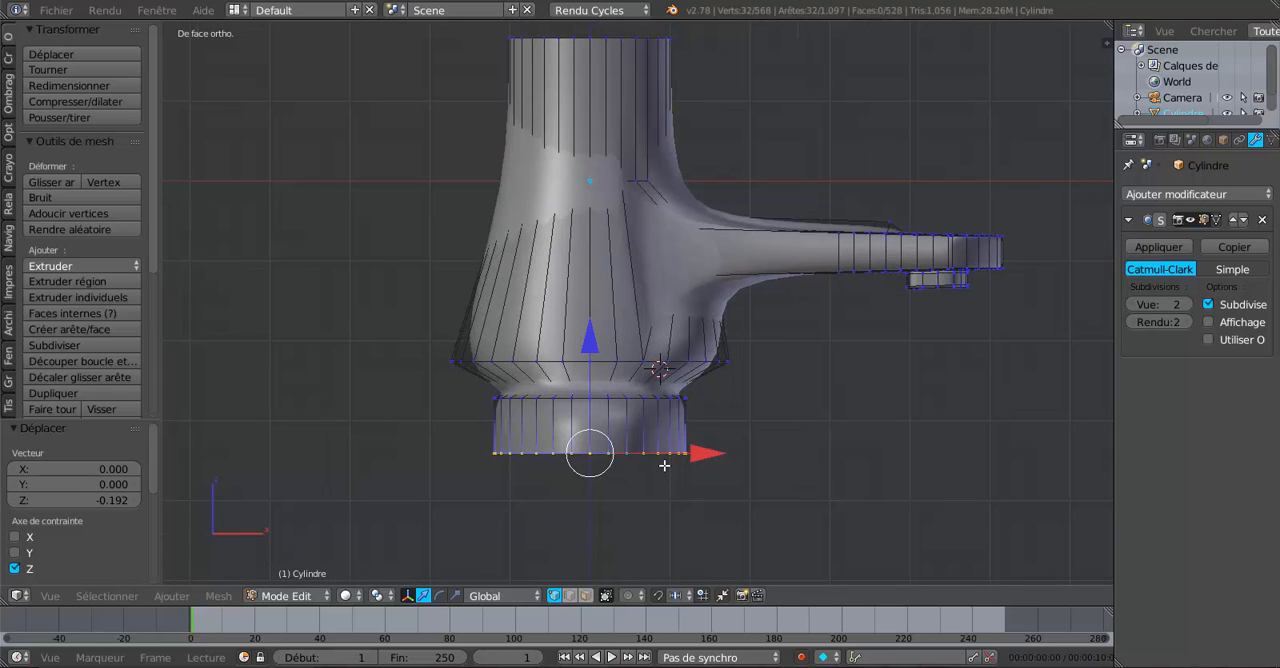
Select both edge loops of the base rim, scale them slightly wider along Y, and check the shape in Object mode.
alt+shift+right_click(638, 400)
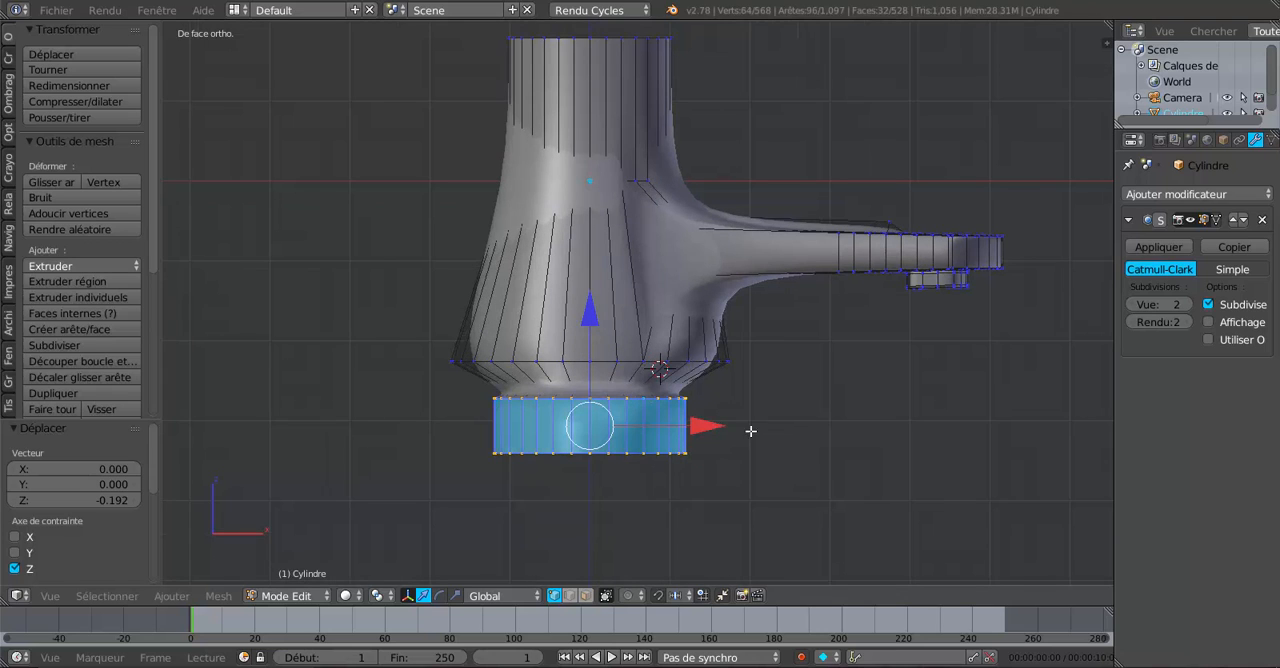
key(KP_3)
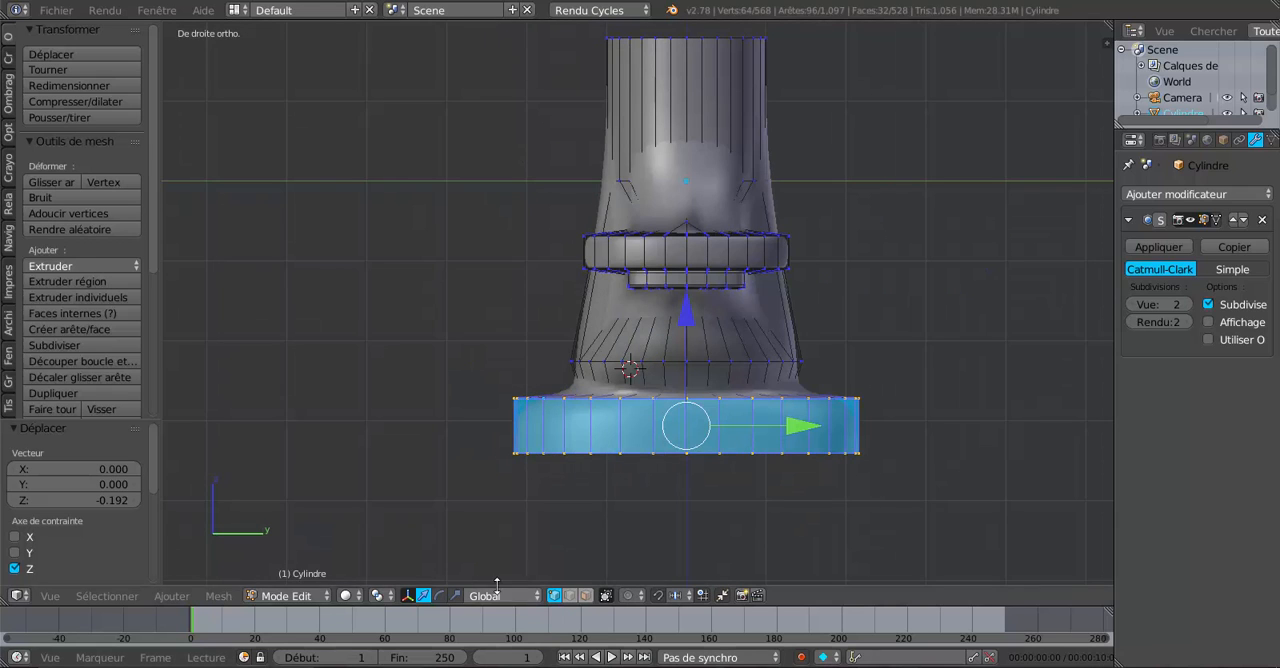
click(455, 595)
drag(815, 424, 831, 423)
key(Tab)
middle_drag(824, 429, 777, 402)
scroll(672, 430, up, 2)
key(Tab)
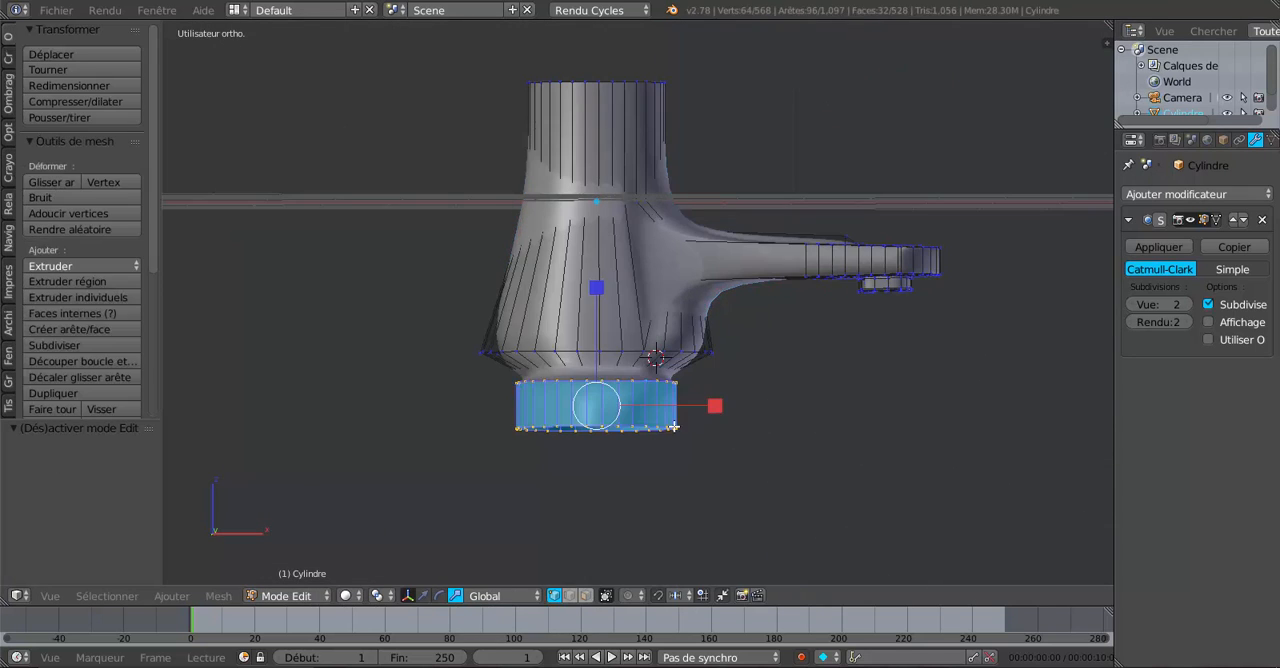
Try to shift the base rim along X away from the spout, and undo the move.
click(423, 595)
drag(713, 409, 686, 424)
key(Tab)
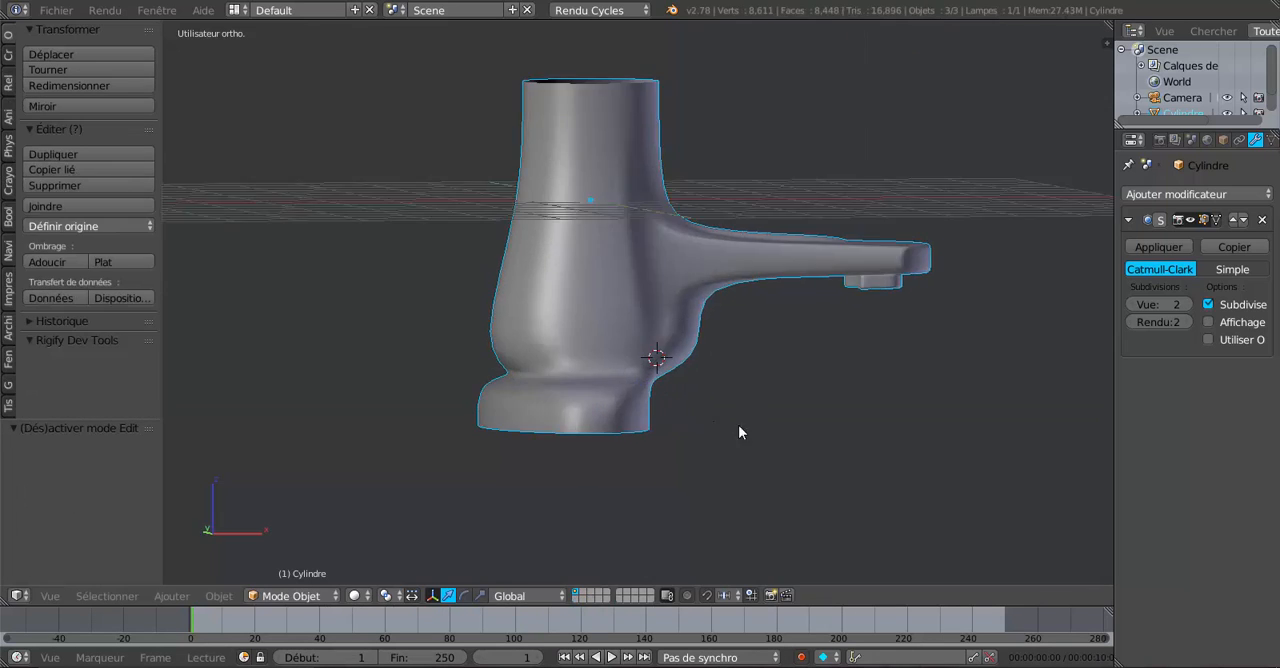
middle_drag(740, 431, 636, 362)
scroll(660, 422, up, 4)
key(Tab)
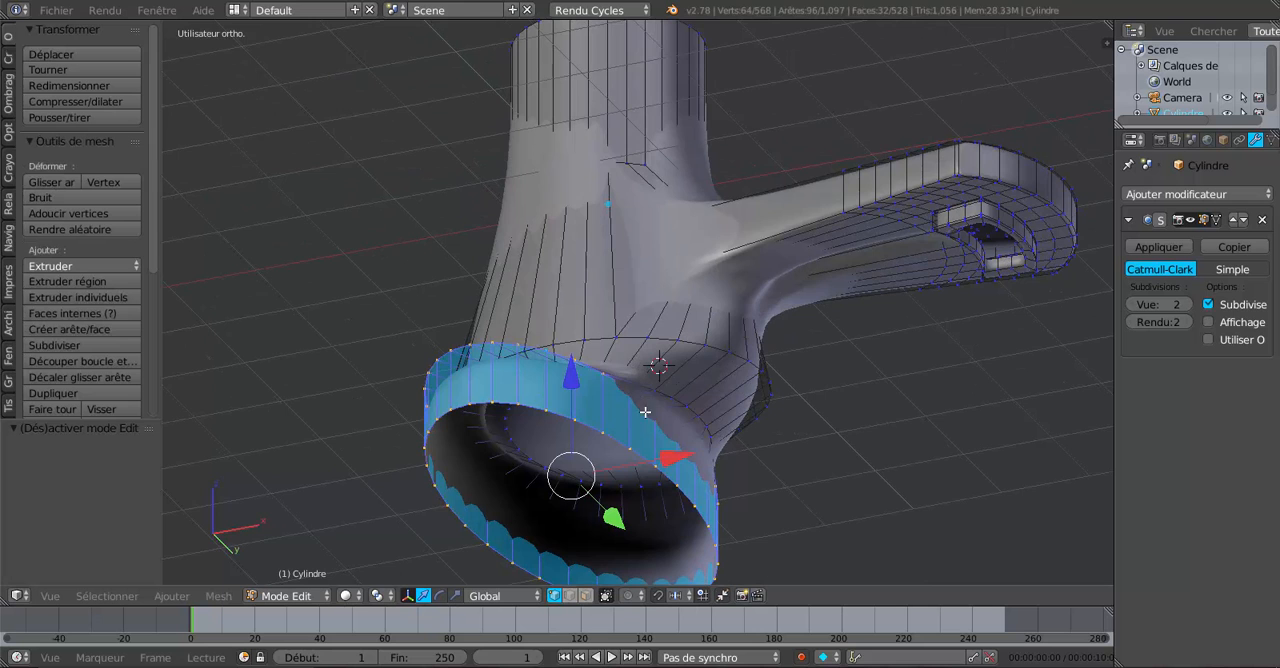
middle_drag(645, 411, 655, 442)
key(ctrl+z)
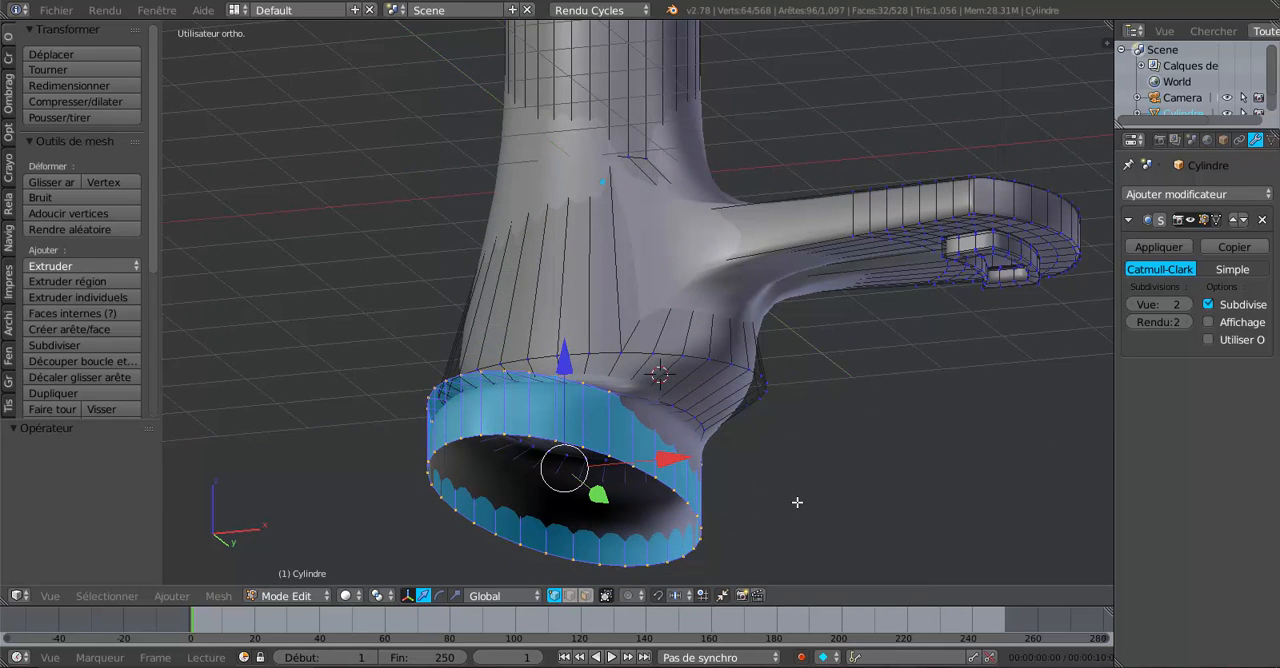
Select the lower body edge loop just above the rim, scale it uniformly to 0.371, and check the shape in Object mode.
middle_drag(800, 491, 810, 515)
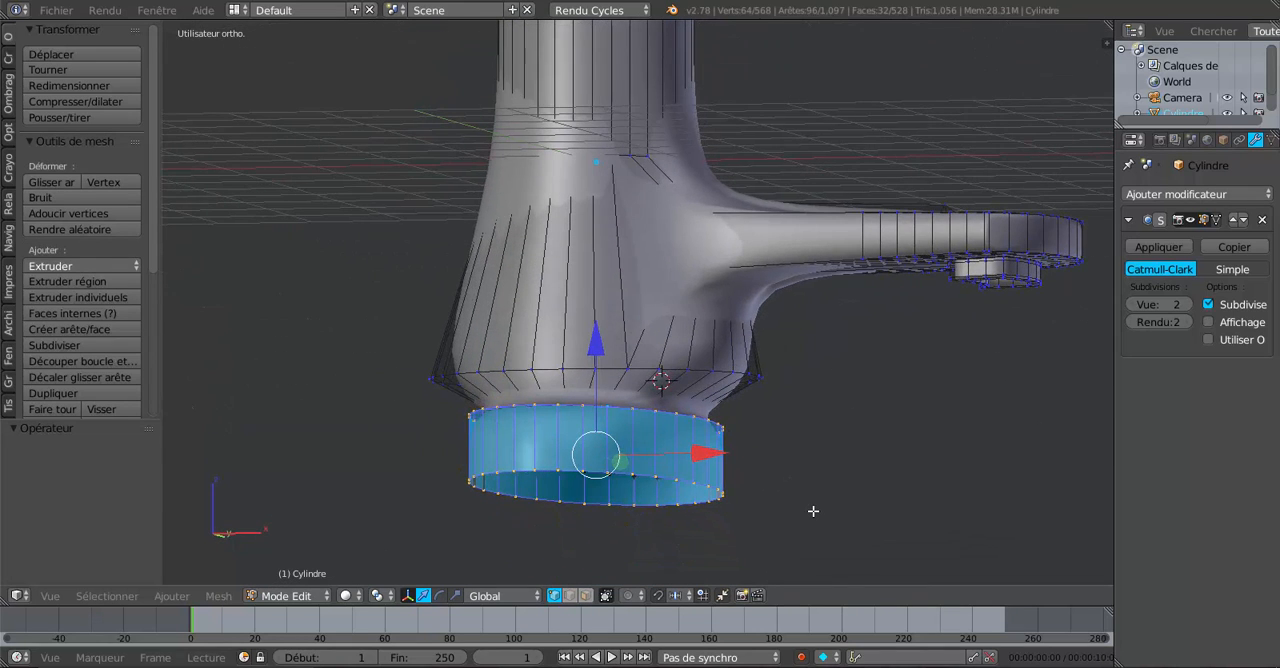
scroll(813, 511, up, 1)
alt+click(684, 387)
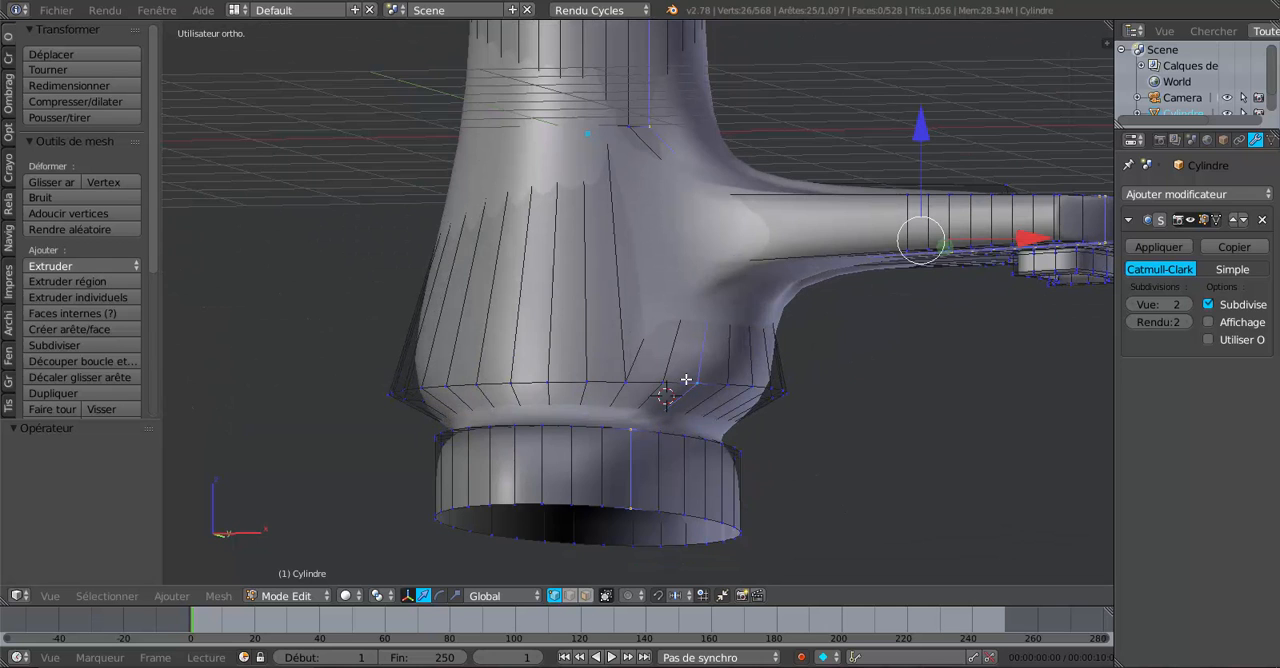
alt+click(686, 380)
alt+click(601, 391)
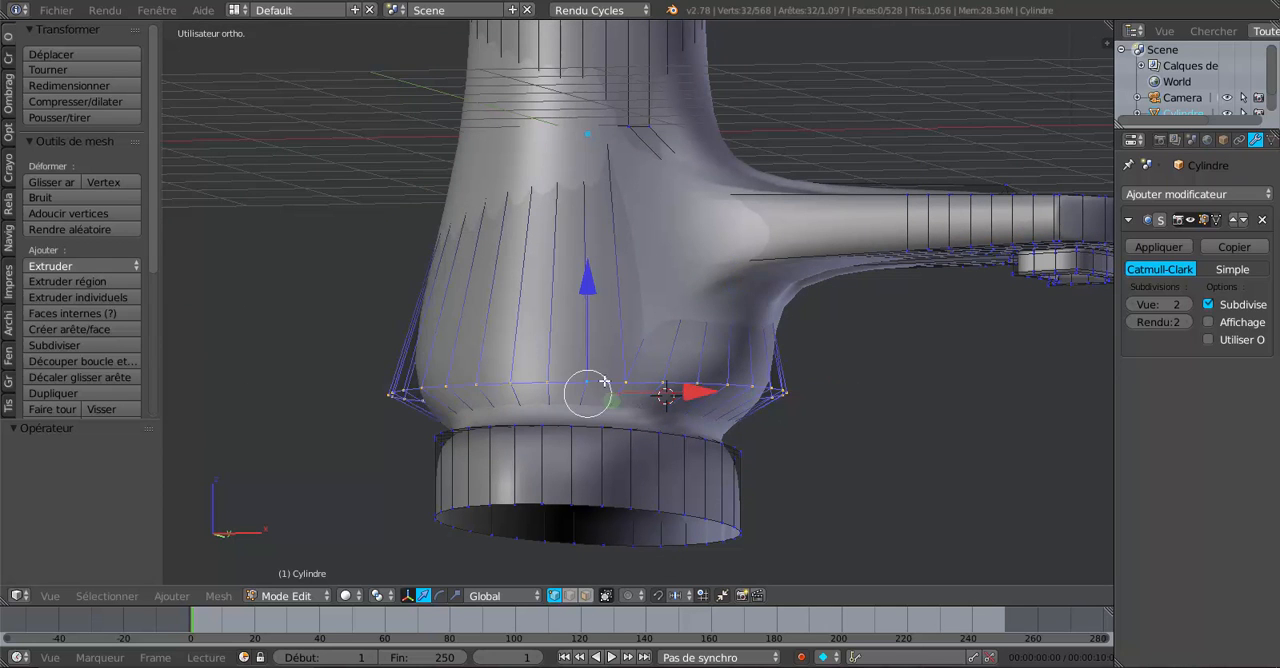
scroll(690, 420, down, 3)
middle_drag(716, 429, 805, 464)
key(s)
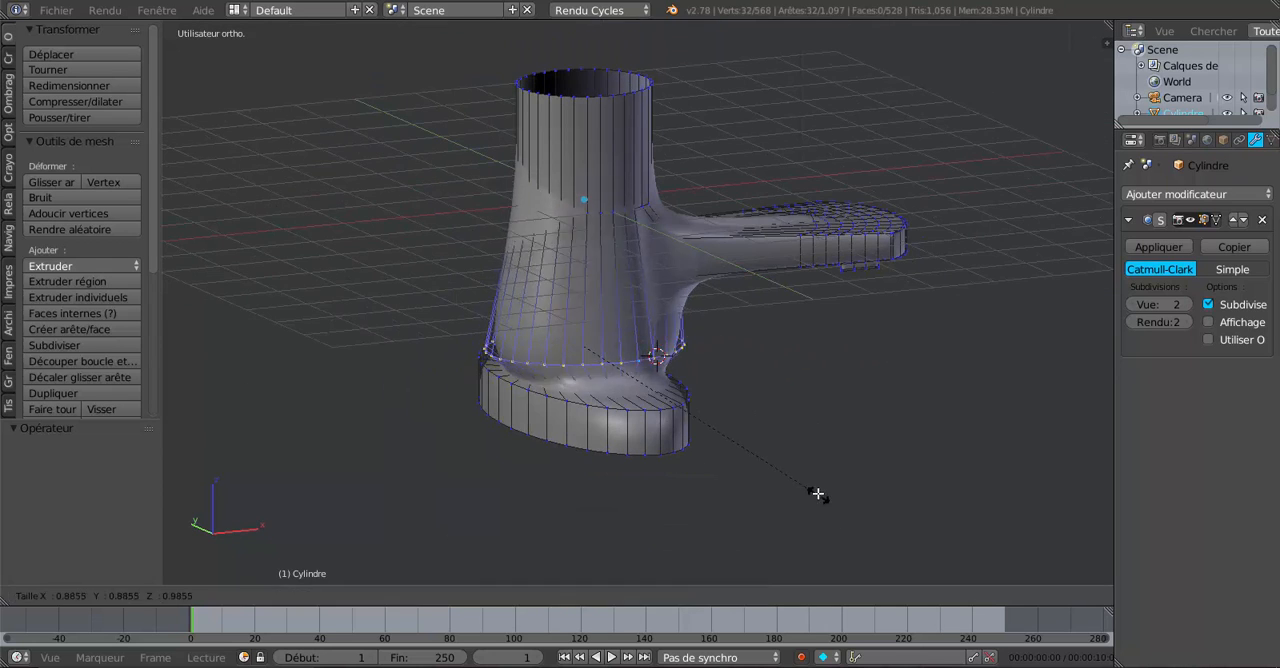
click(684, 408)
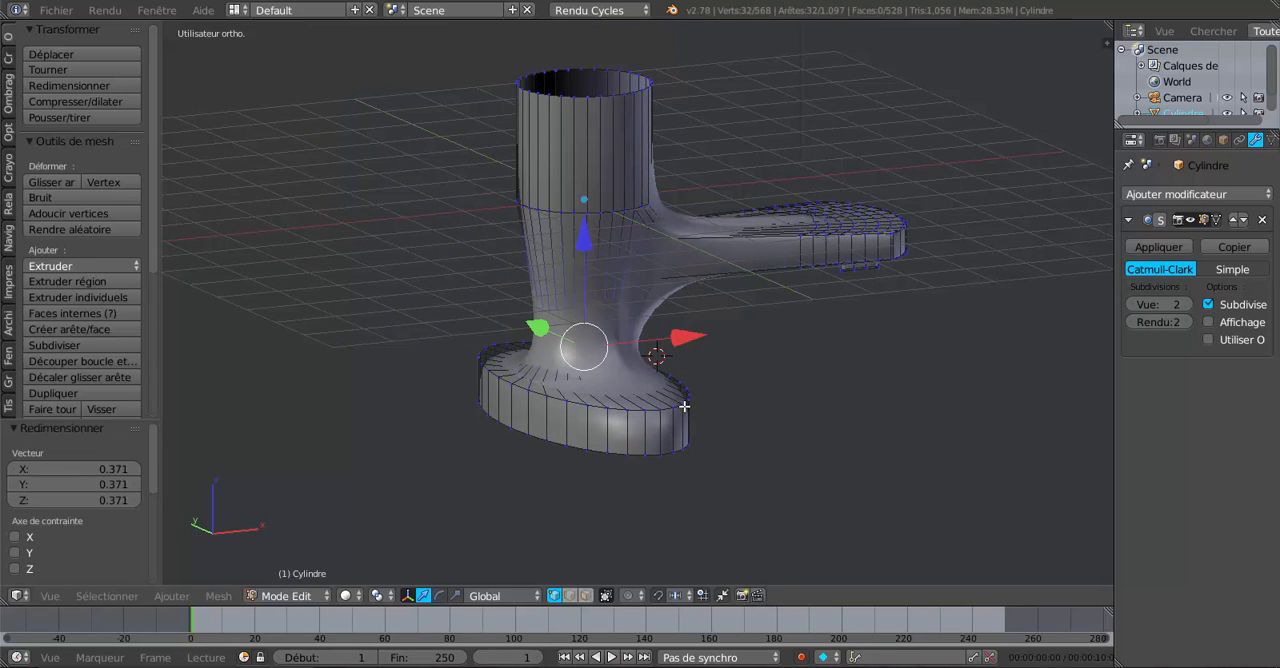
key(Tab)
middle_drag(680, 406, 757, 457)
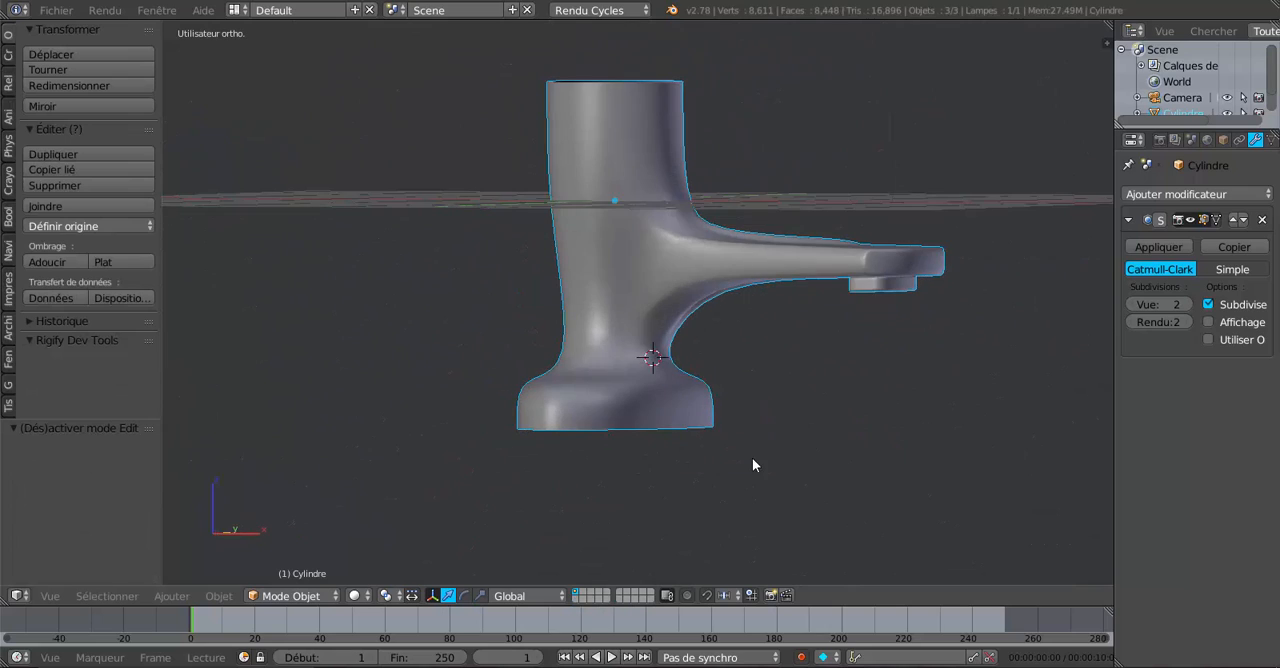
mouse_move(677, 466)
middle_down()
mouse_move(849, 514)
mouse_move(771, 456)
mouse_move(725, 457)
mouse_move(807, 483)
mouse_move(697, 494)
mouse_move(606, 540)
mouse_move(677, 486)
middle_up()
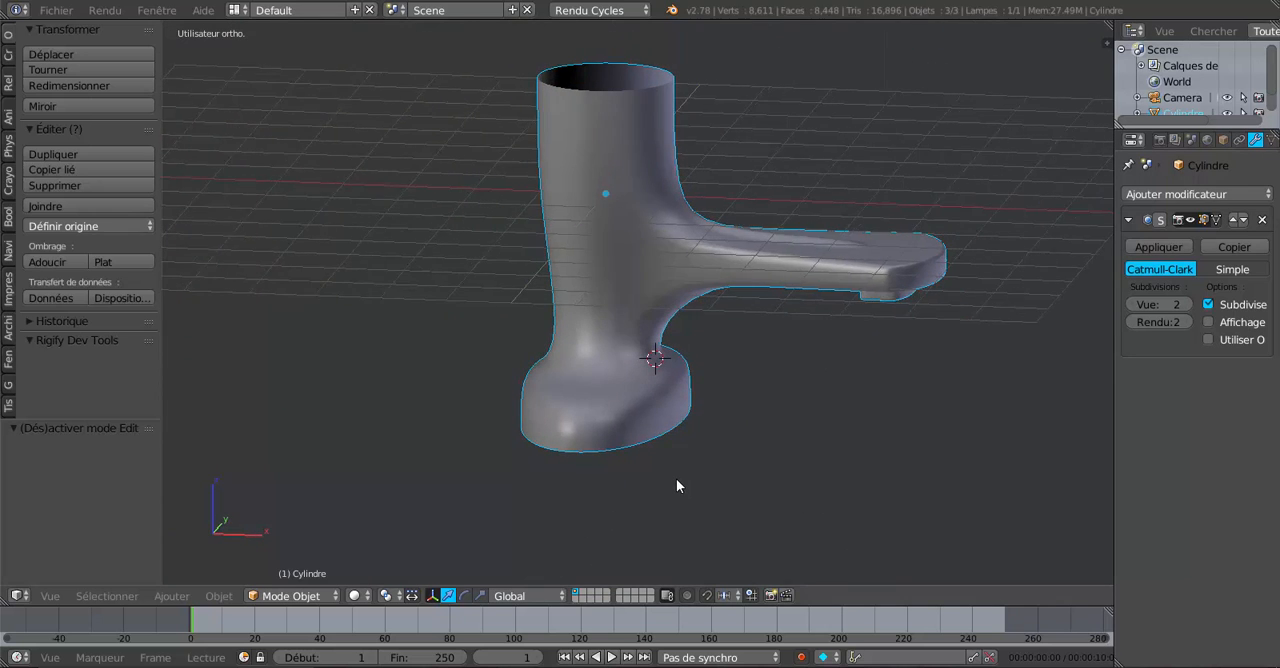
Select the base rim's full face loop, scale it wider along X, and check the shape in Object mode.
key(Tab)
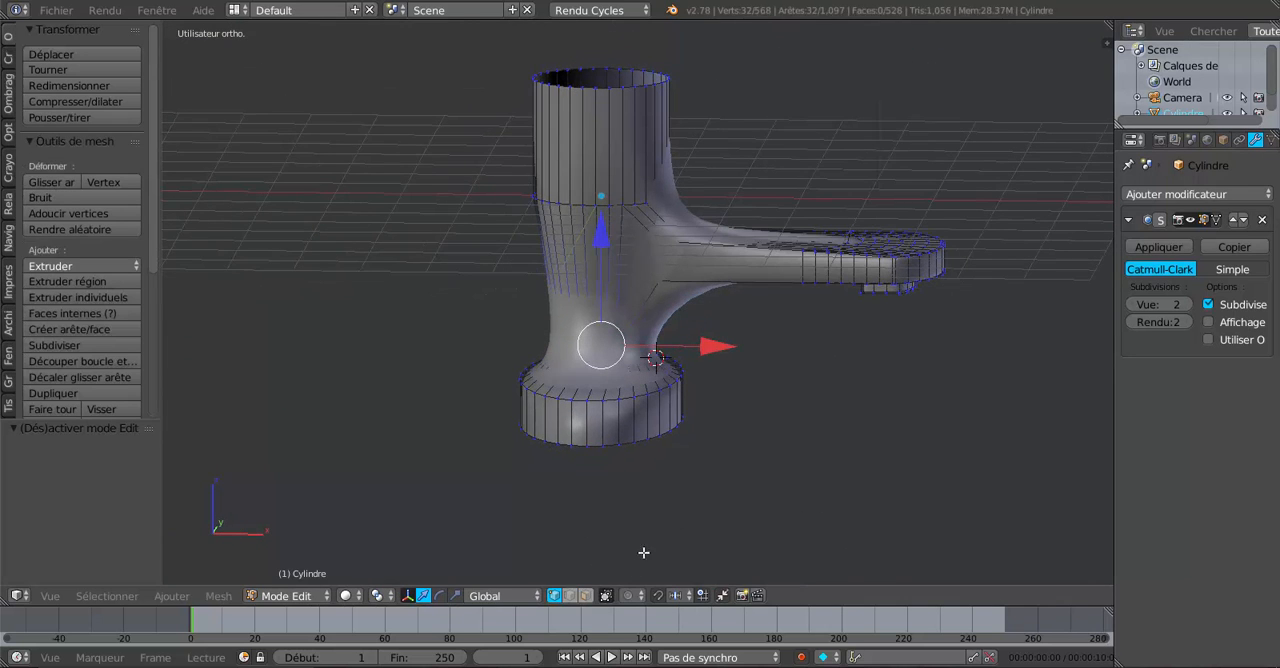
click(589, 599)
alt+right_click(636, 429)
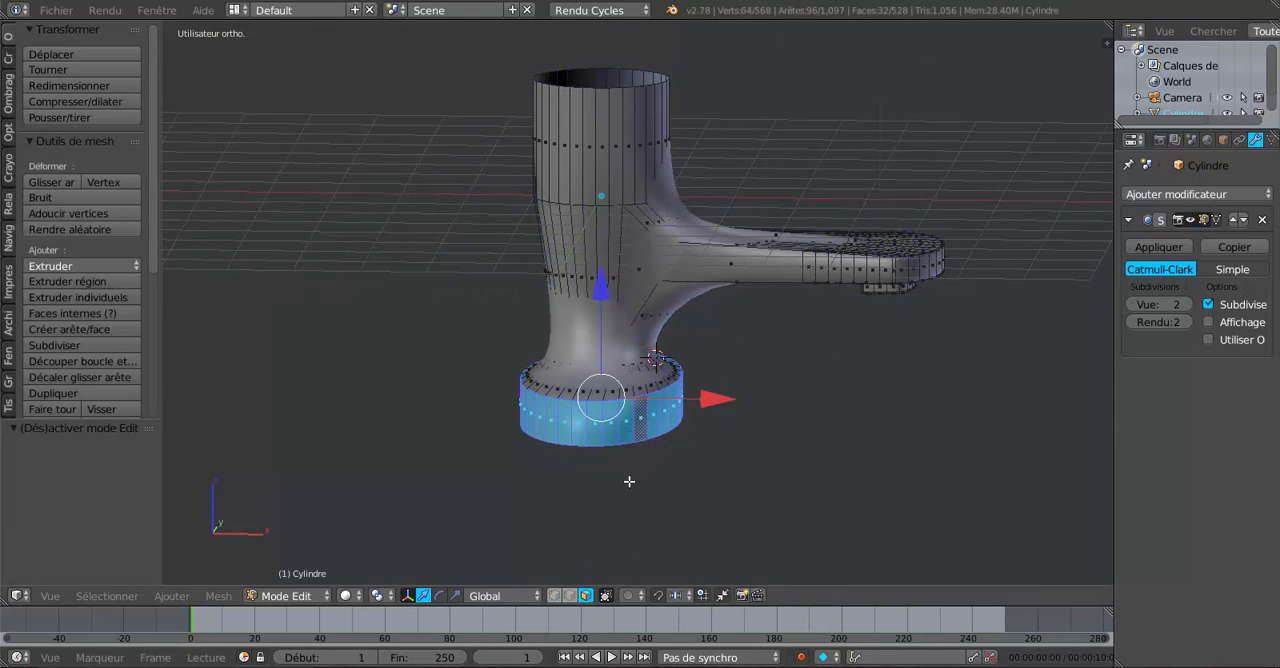
click(455, 595)
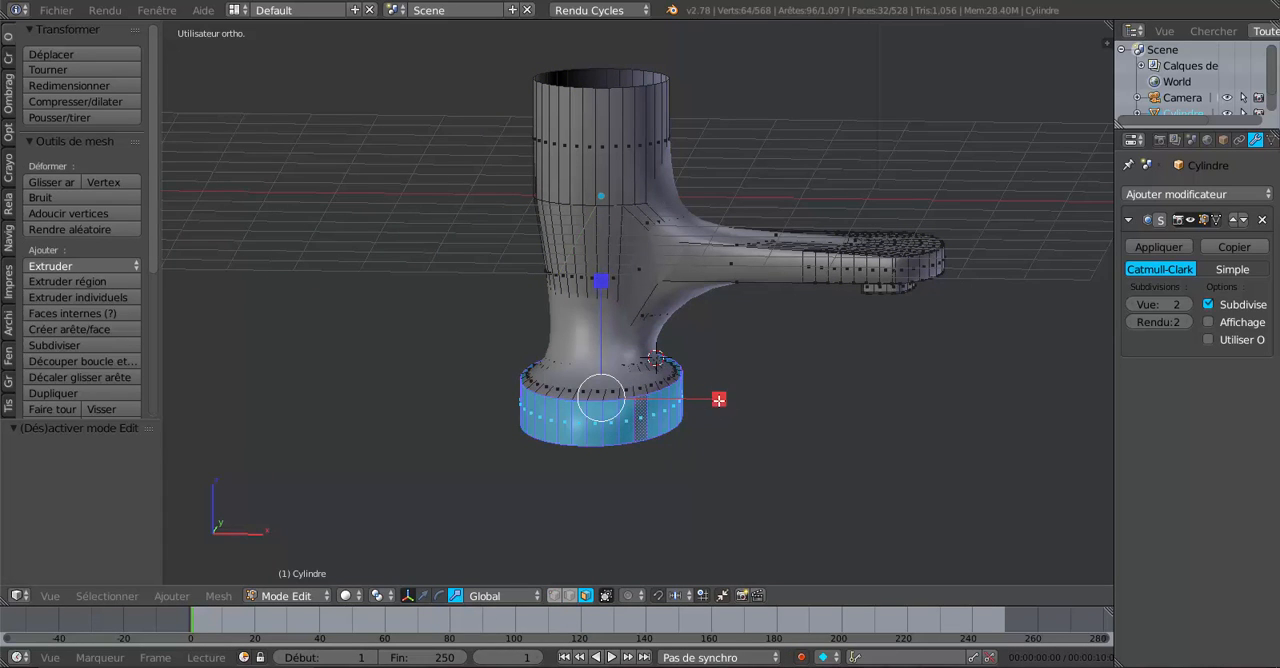
drag(718, 399, 766, 397)
key(Tab)
middle_drag(766, 397, 623, 485)
Scale the selected rim faces slightly wider along Y and check the base in Object mode.
key(Tab)
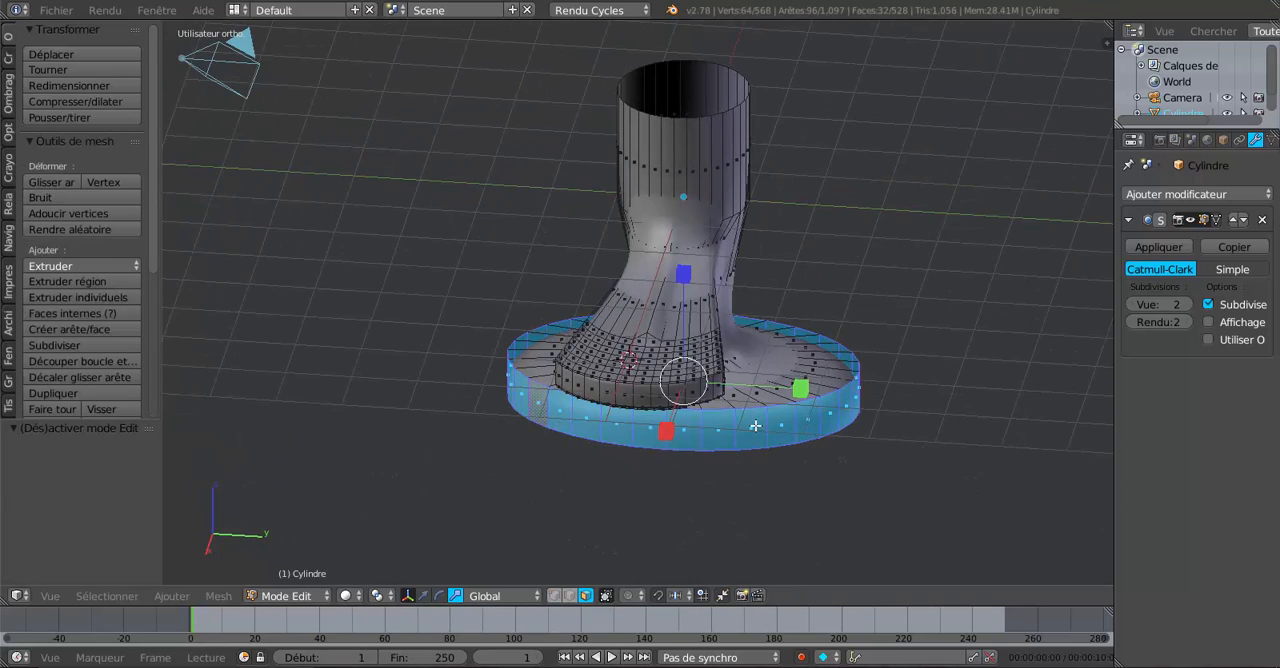
drag(800, 389, 820, 391)
key(Tab)
middle_drag(818, 398, 788, 411)
Add one loop cut around the base rim and slide it about 0.38 toward the rim's upper edge.
key(Tab)
scroll(714, 392, up, 4)
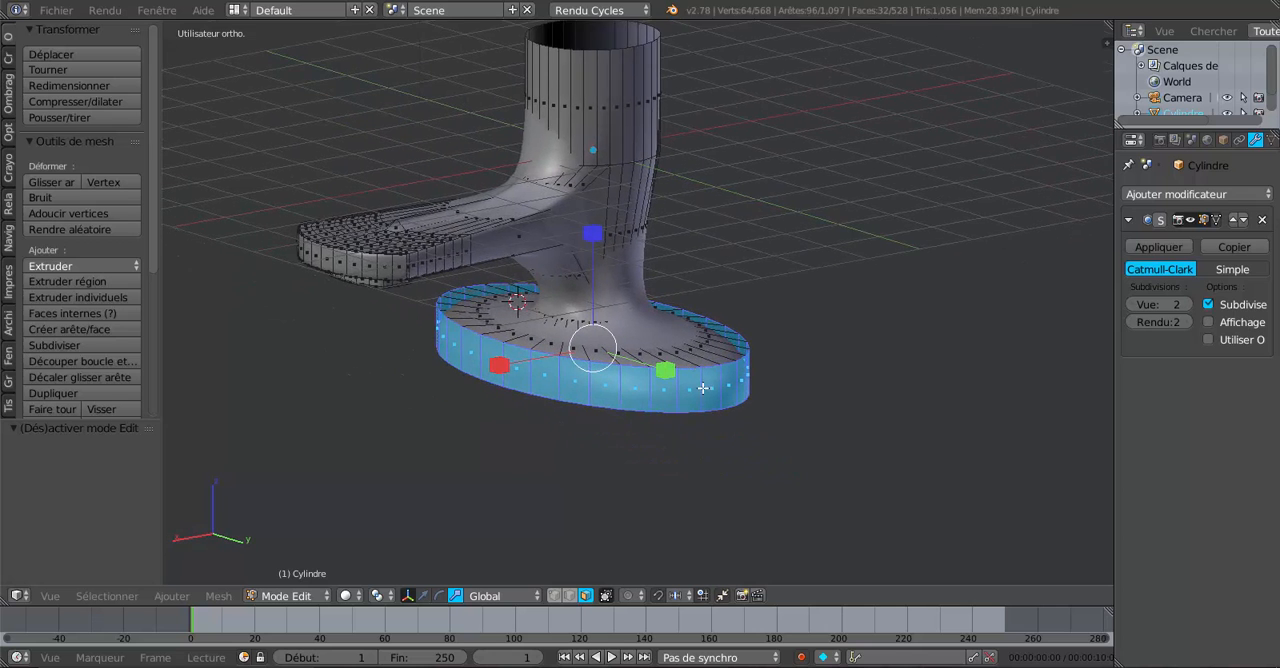
middle_drag(701, 398, 704, 397)
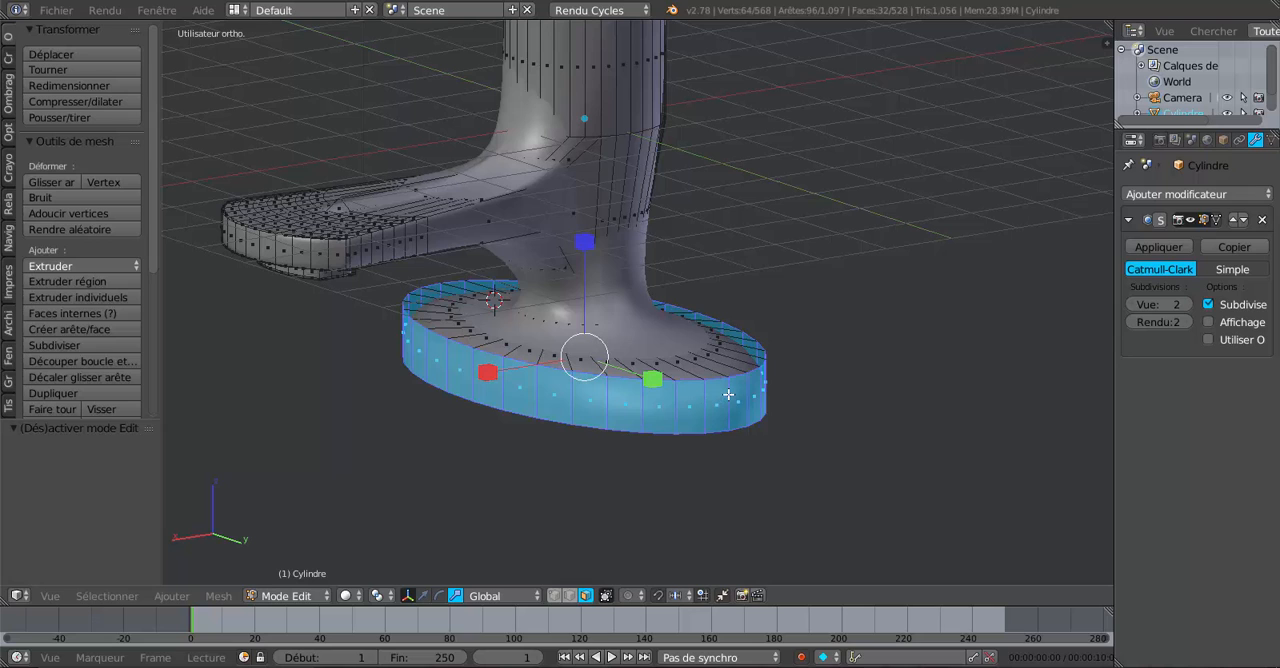
key(ctrl+r)
click(730, 390)
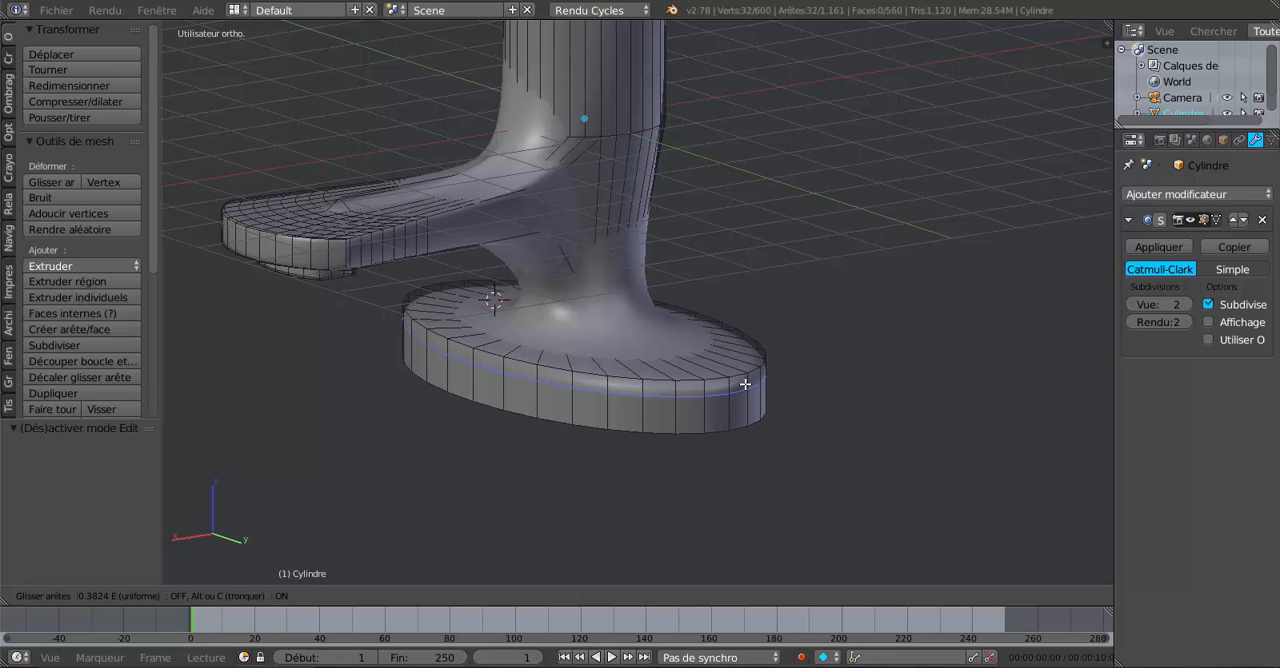
click(745, 384)
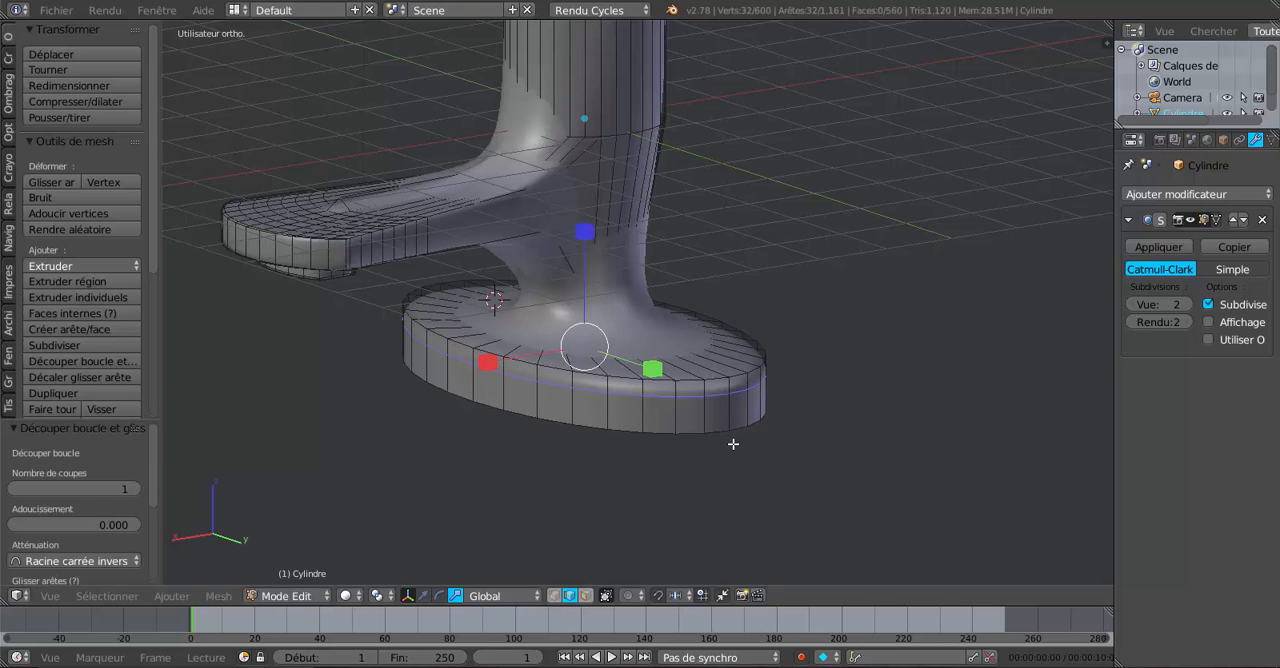
In front view, select the six central faces of the rim's upper band on the near side.
click(589, 595)
middle_drag(696, 402, 625, 431)
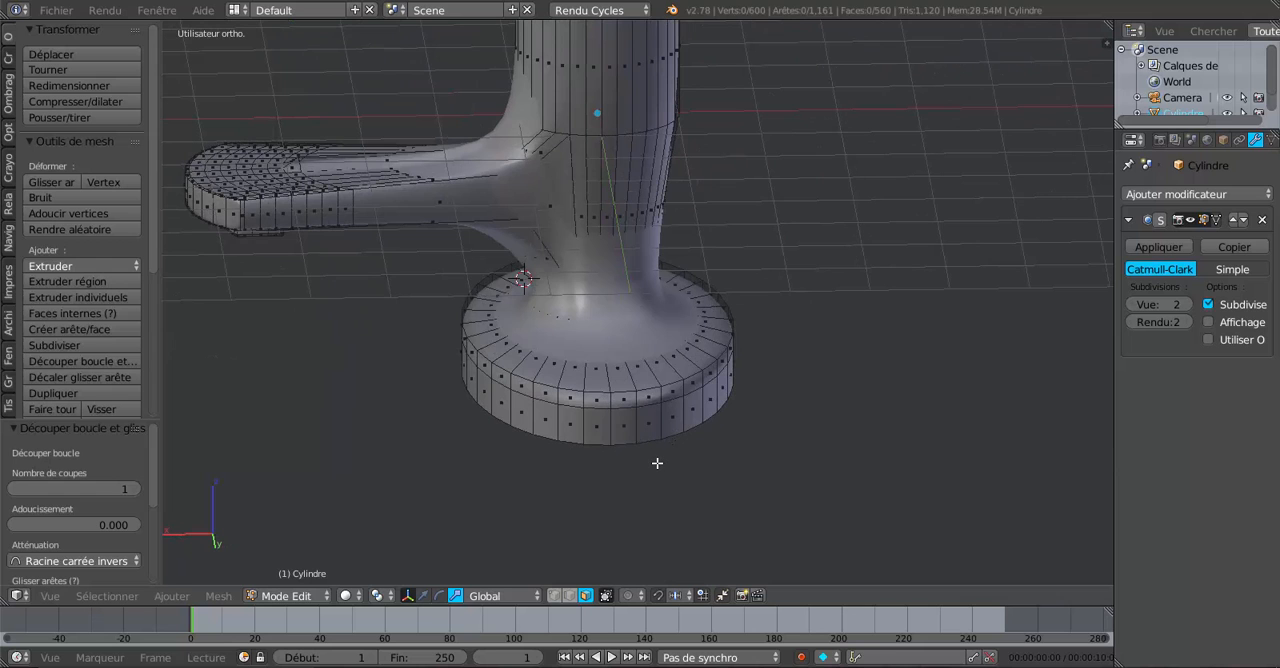
key(KP_1)
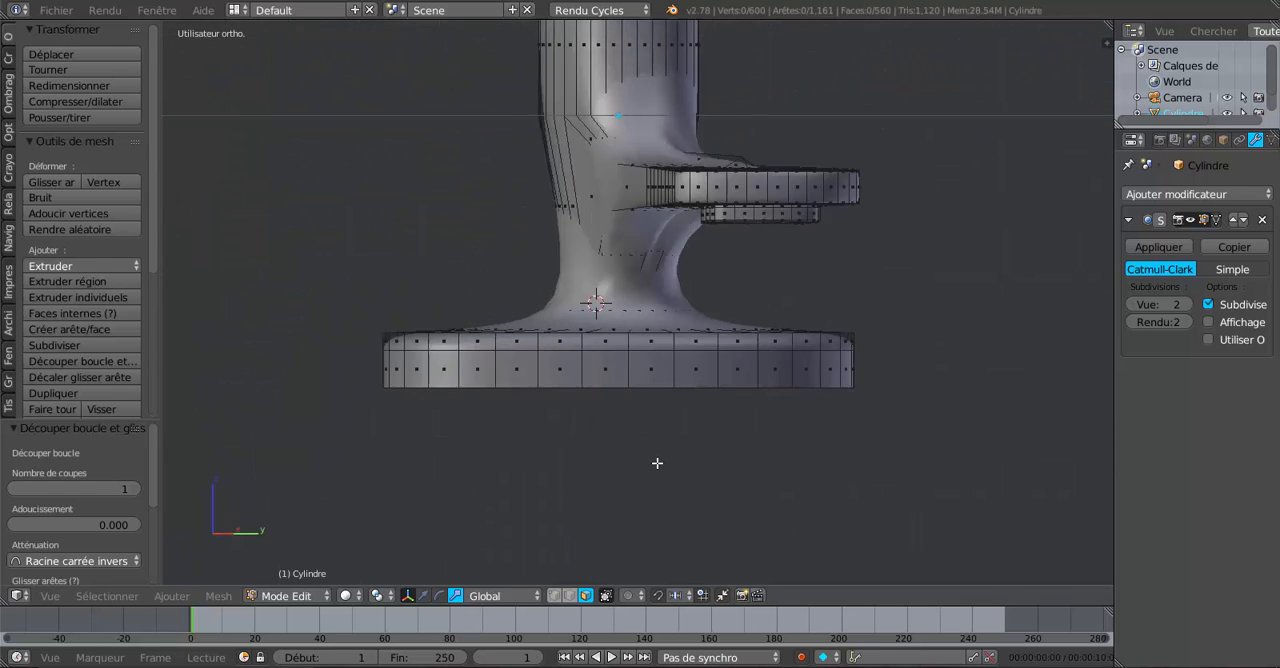
scroll(660, 465, up, 3)
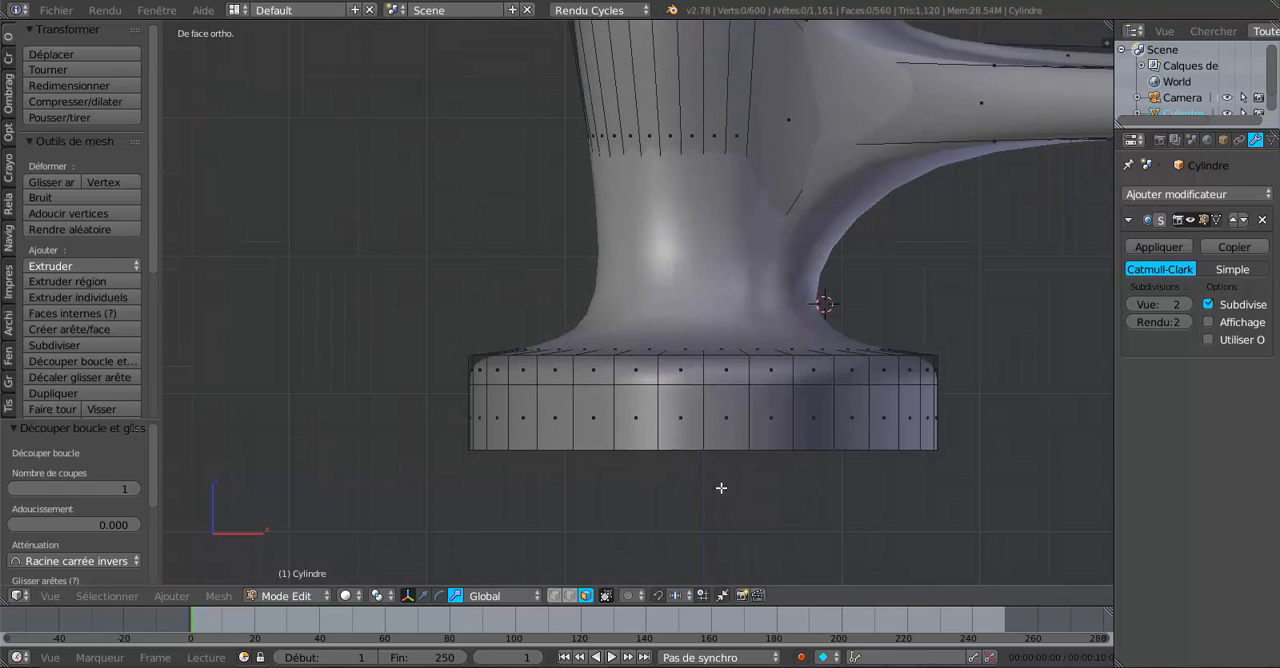
shift+middle_drag(721, 442, 685, 437)
right_click(645, 371)
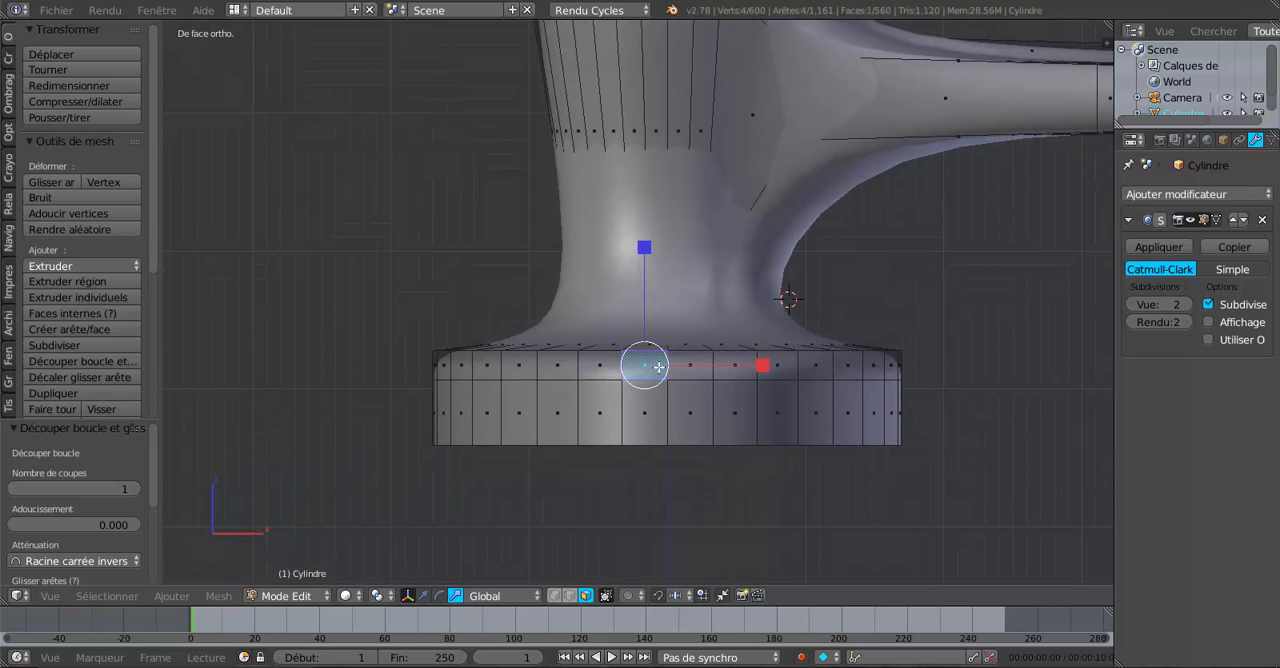
shift+right_click(688, 366)
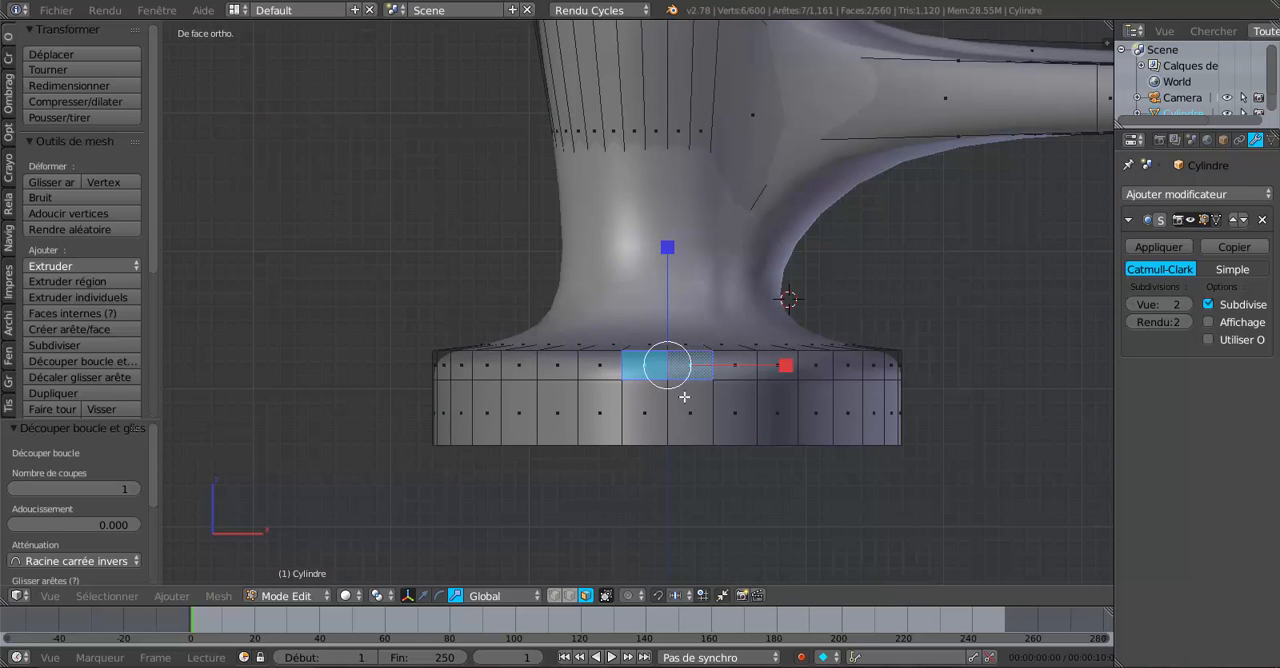
shift+right_click(597, 367)
shift+right_click(717, 364)
shift+right_click(557, 368)
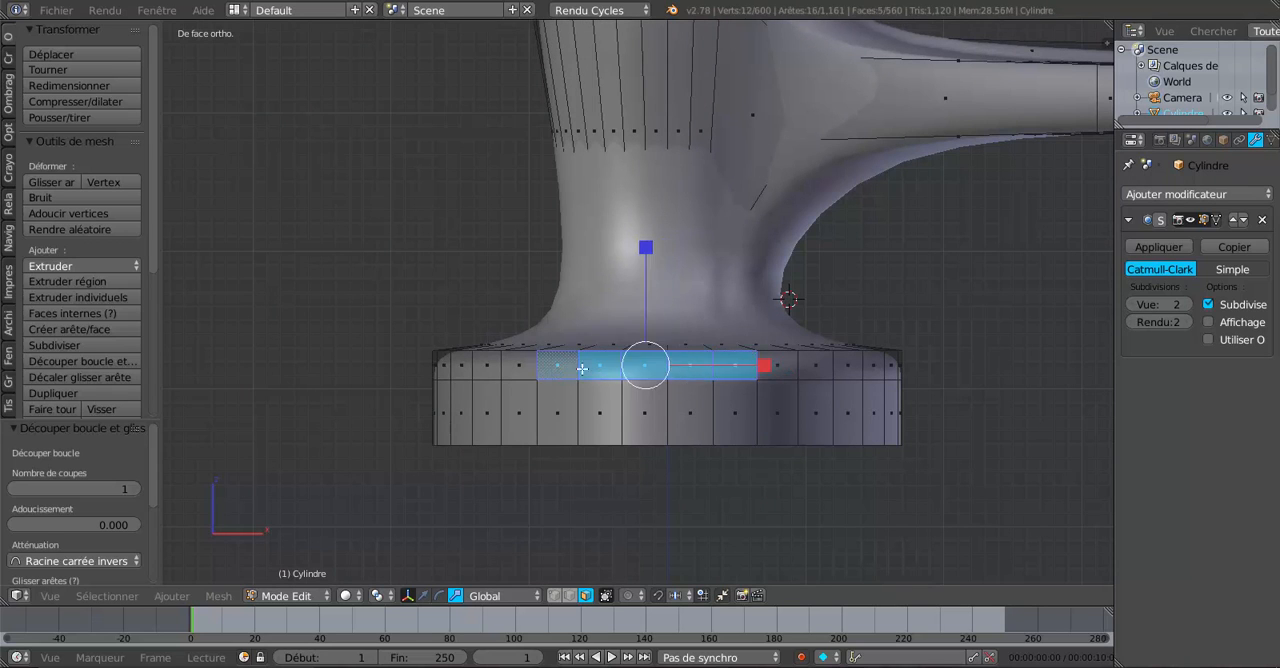
shift+right_click(773, 362)
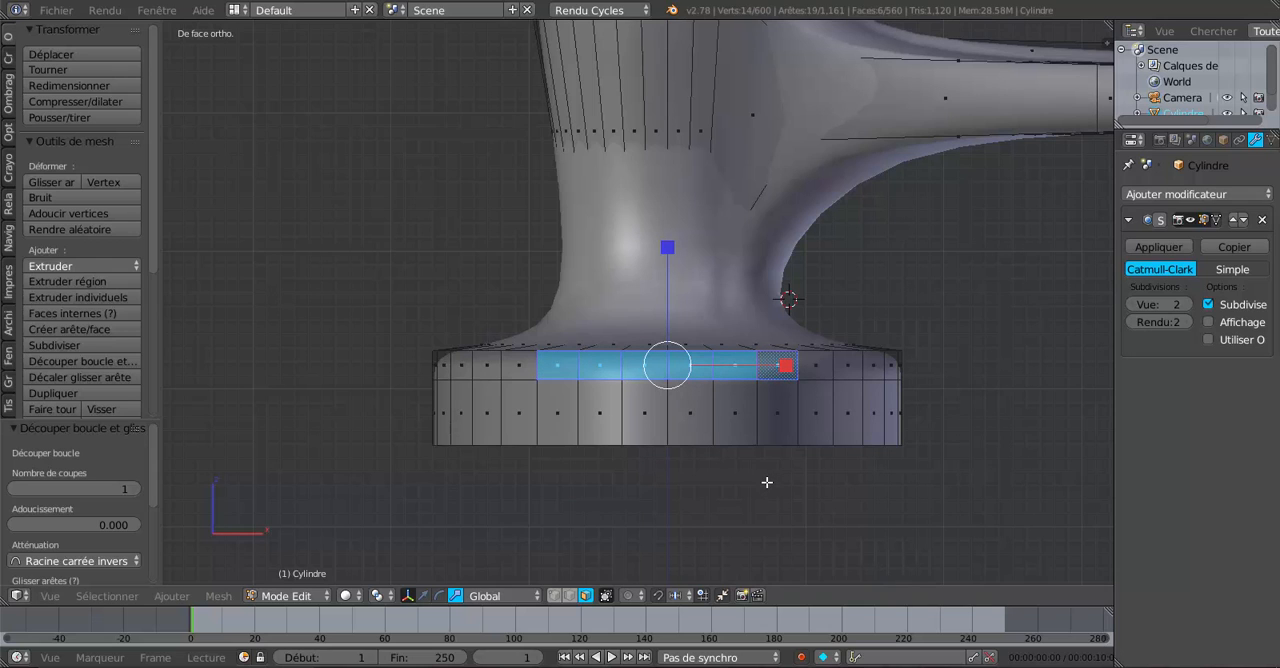
In wireframe shading, add the six matching faces on the far side of the rim's upper band to the selection.
key(z)
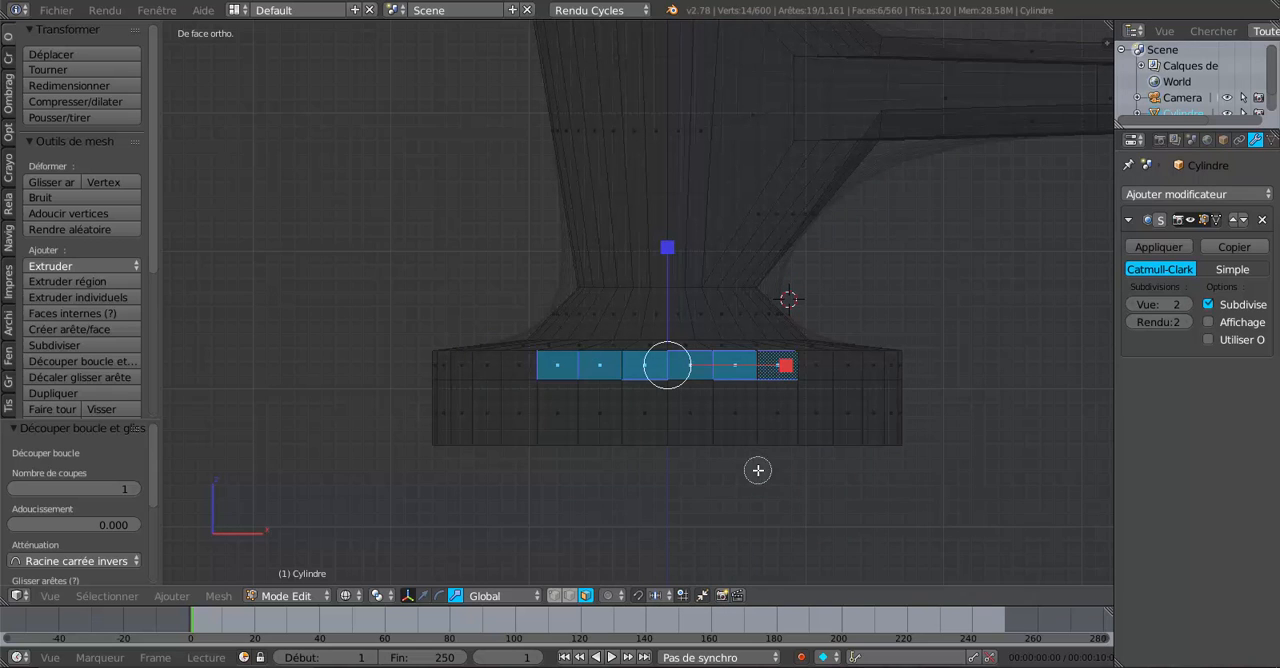
shift+right_click(558, 366)
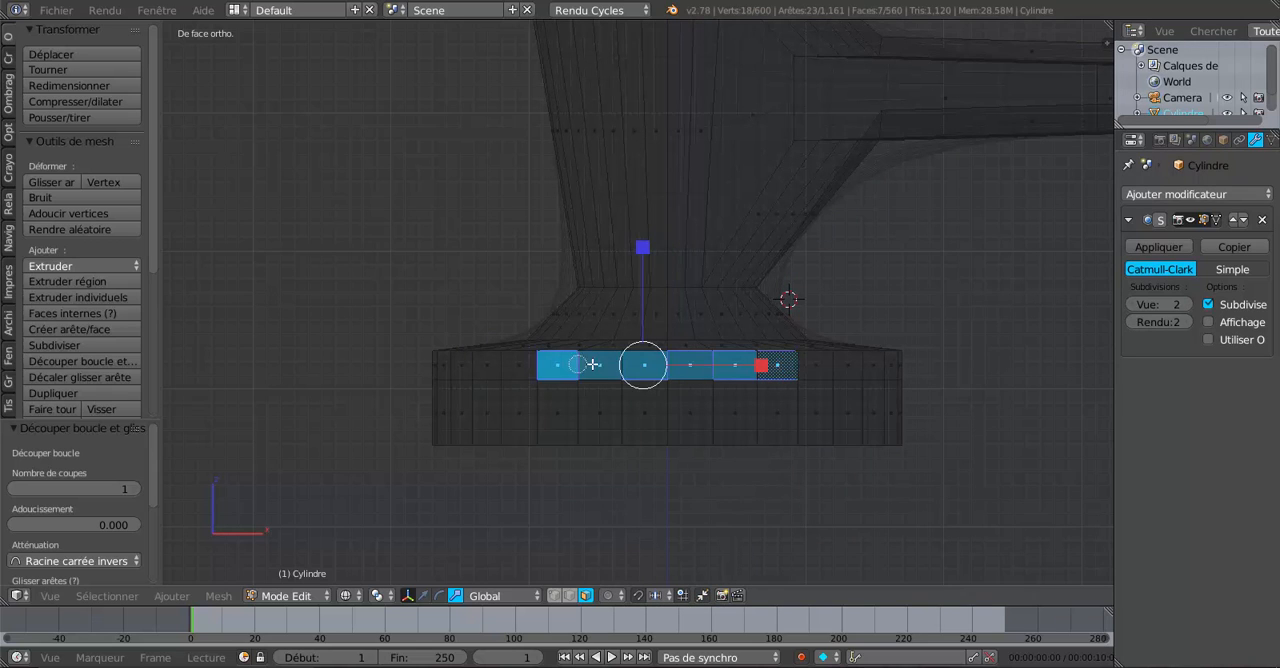
shift+right_click(600, 366)
shift+right_click(655, 366)
shift+right_click(692, 366)
shift+right_click(735, 366)
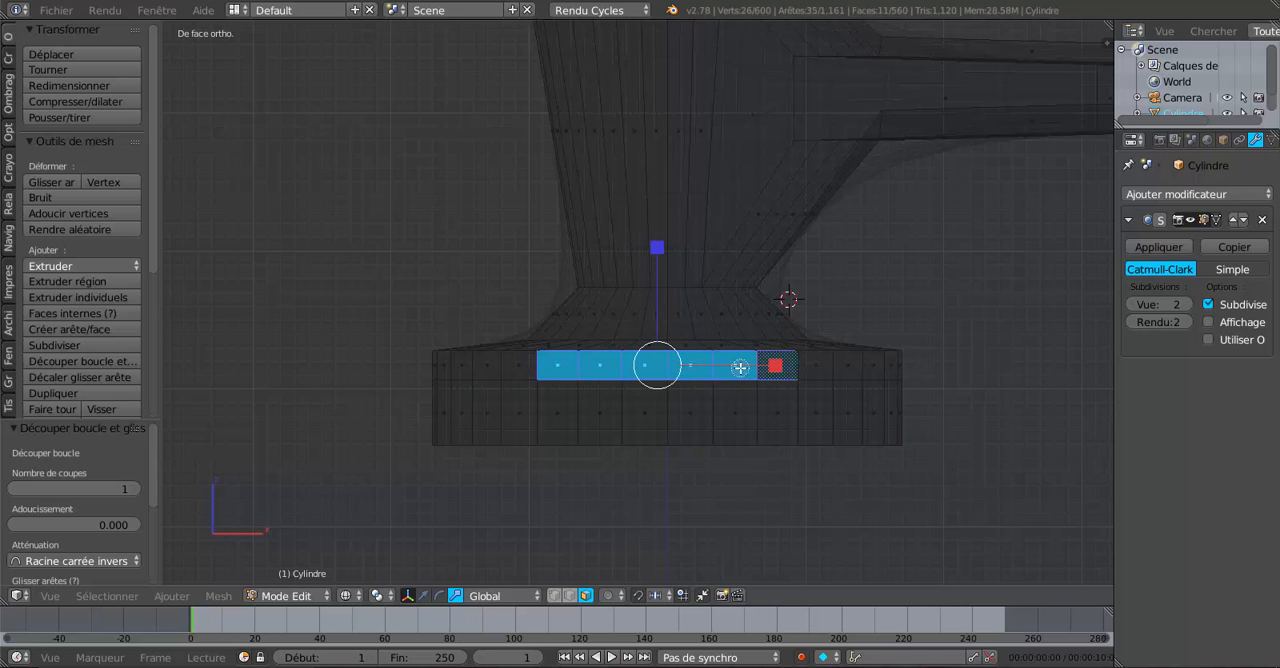
shift+right_click(772, 367)
middle_drag(772, 367, 827, 540)
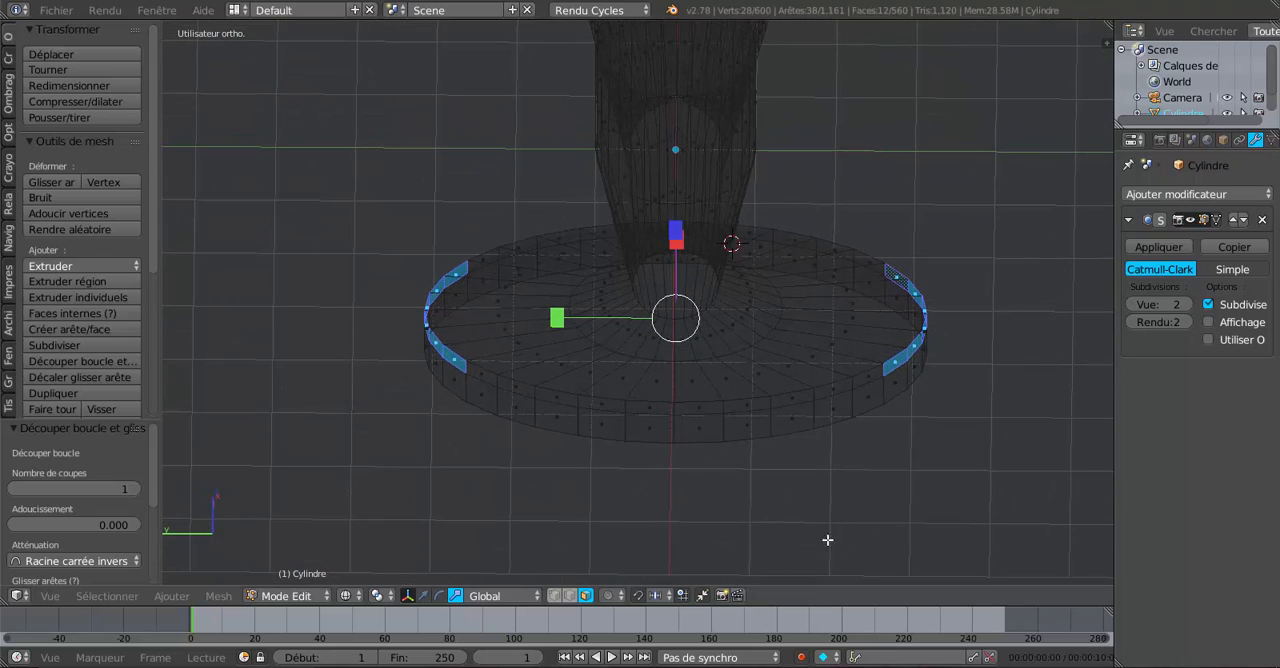
Set the pivot point to individual origins, restore solid shading, and scale both selected face groups by -1.363 along Y.
click(377, 595)
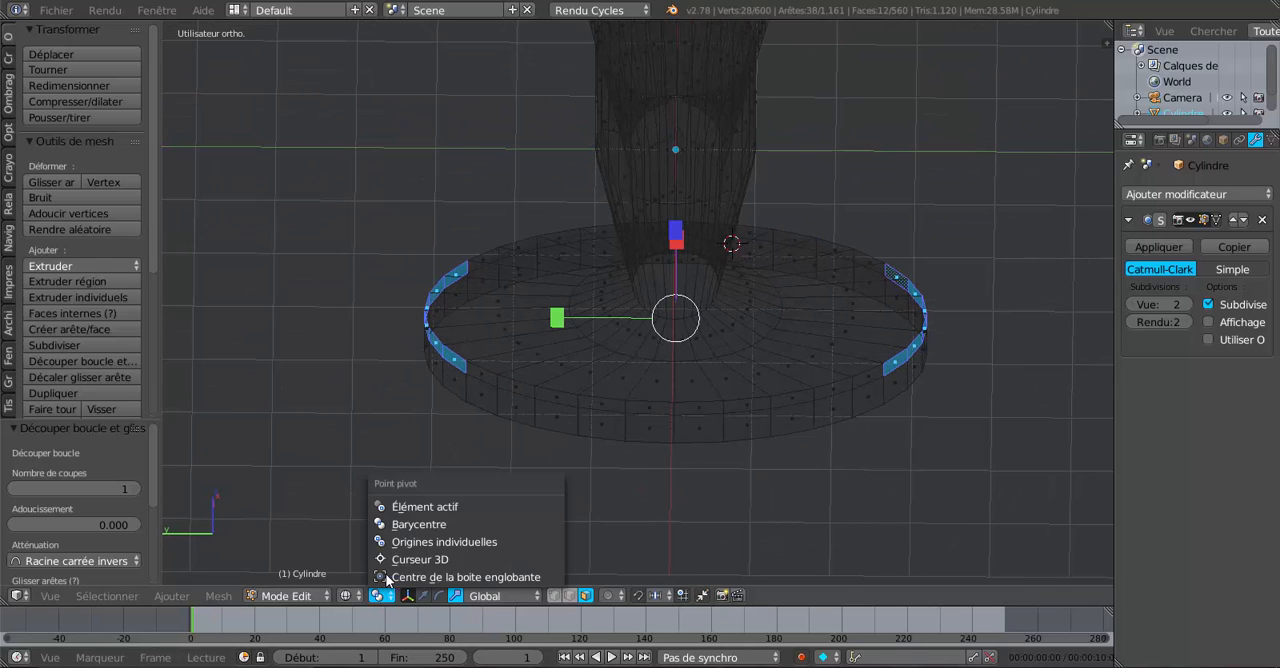
click(432, 542)
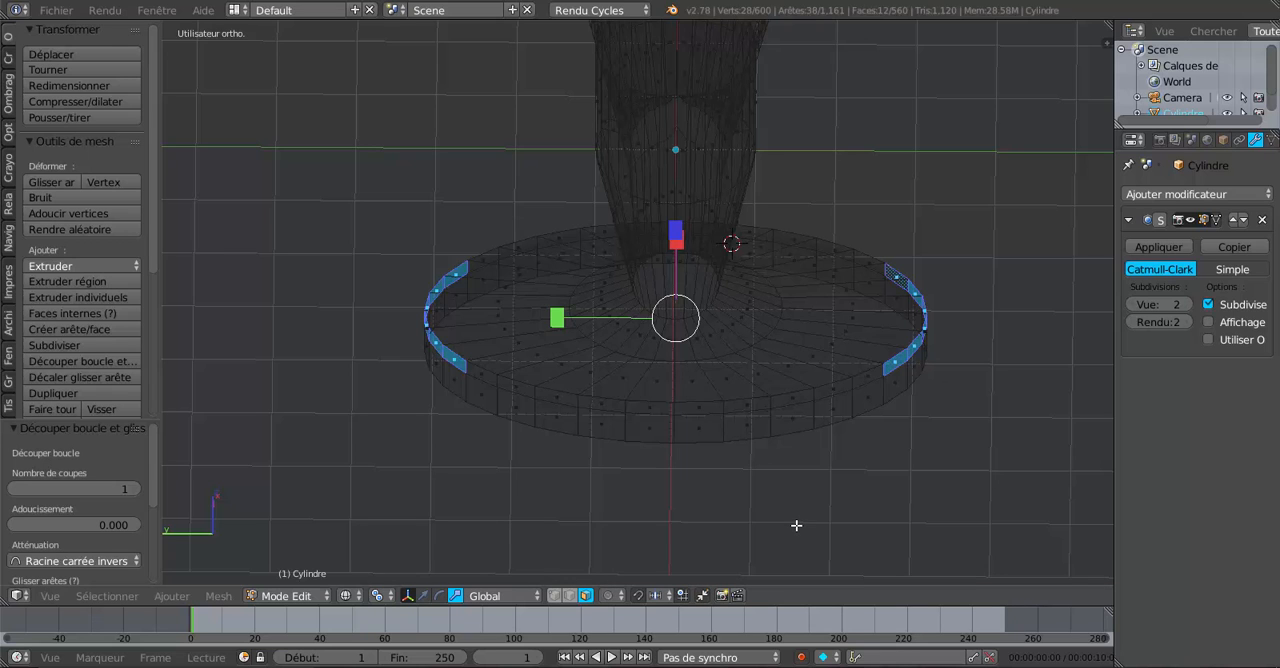
middle_drag(796, 526, 794, 557)
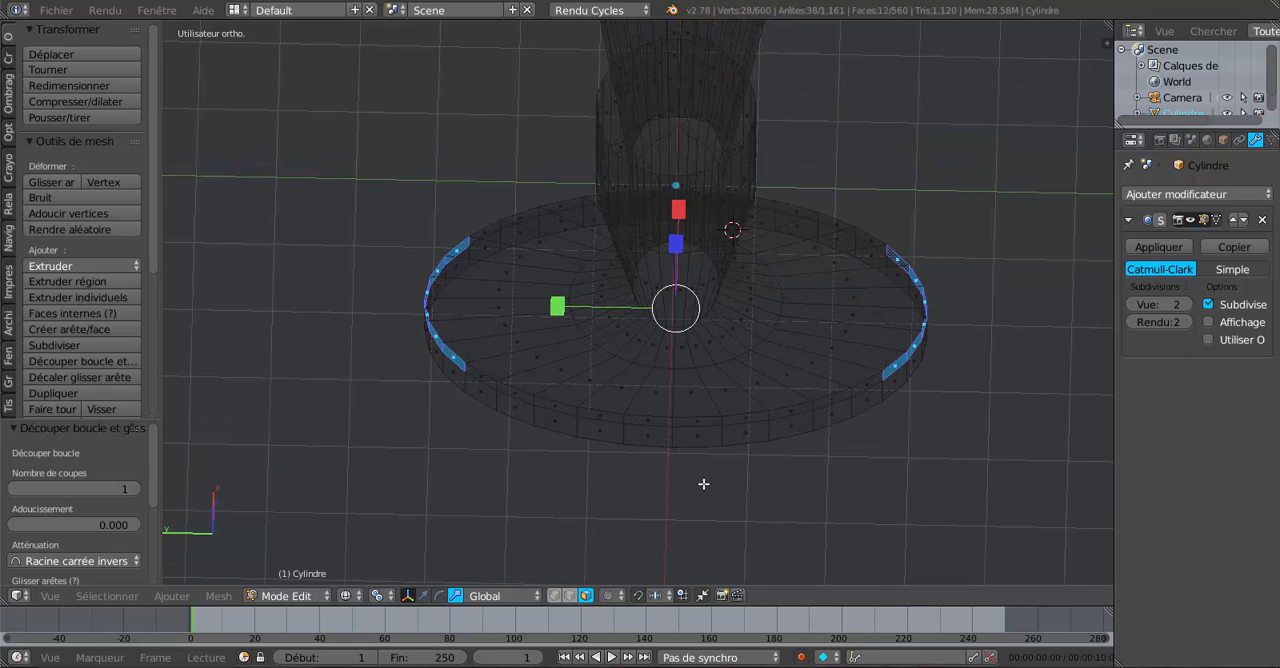
key(z)
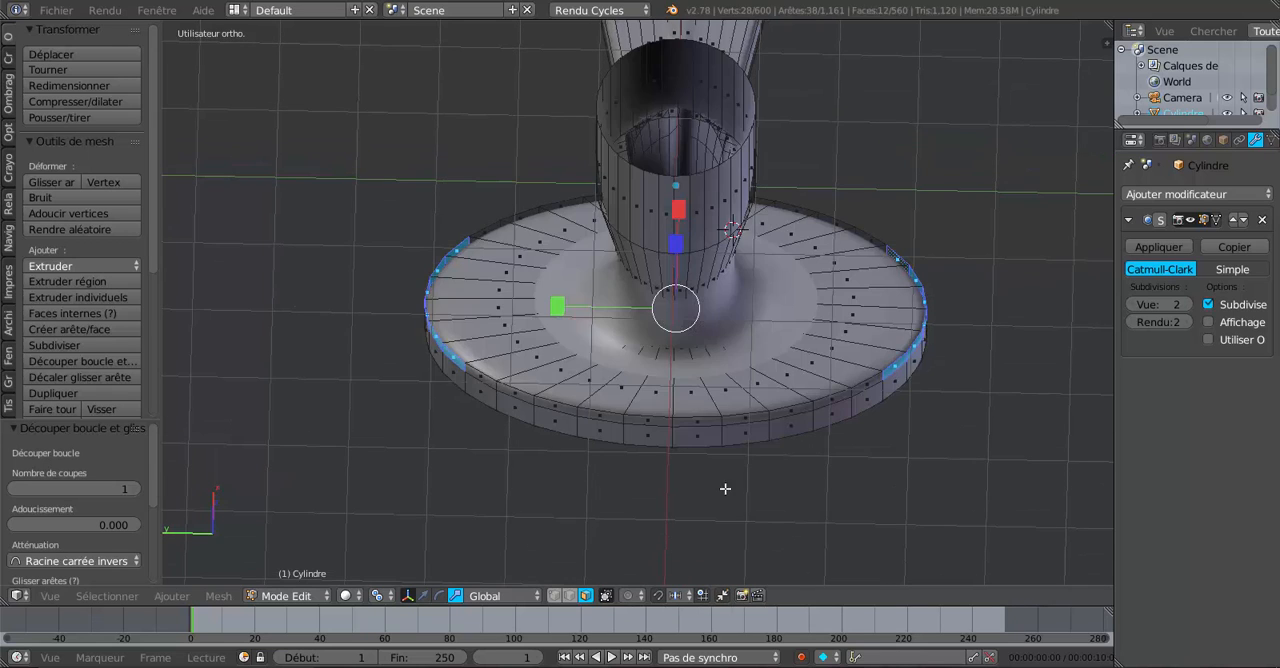
drag(557, 308, 833, 298)
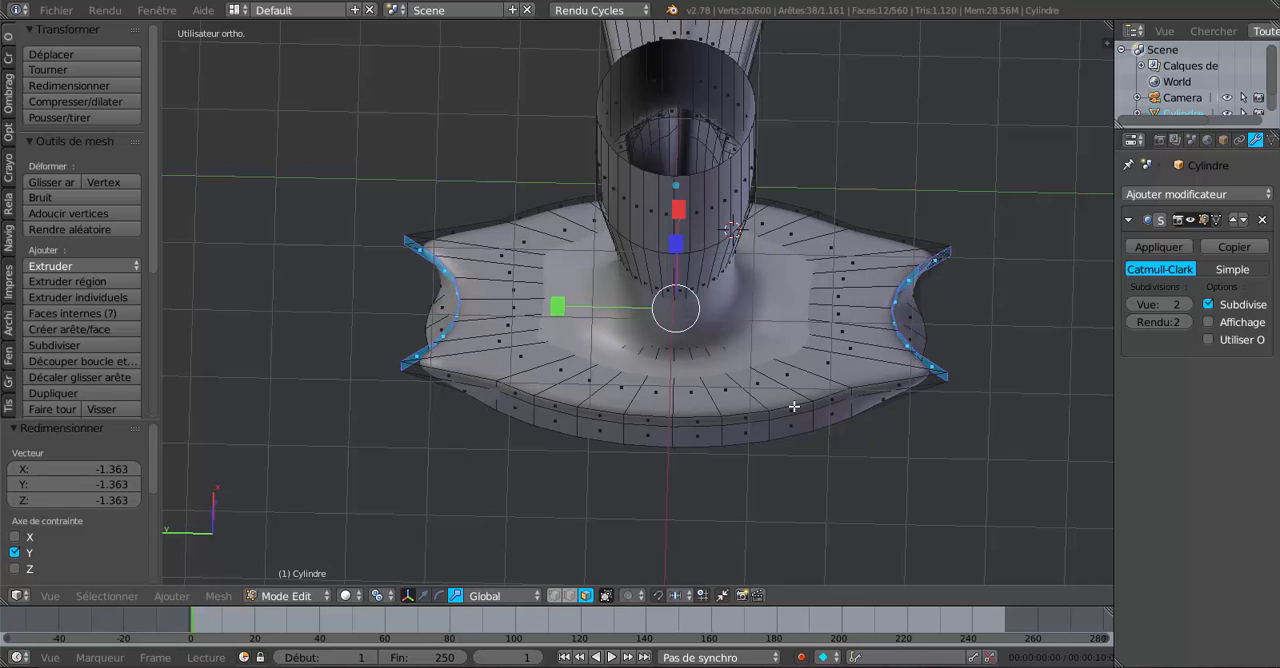
Set the pivot point to Barycentre, scale the selected faces by 0.732 along Y, and check the notches in Object mode.
click(374, 596)
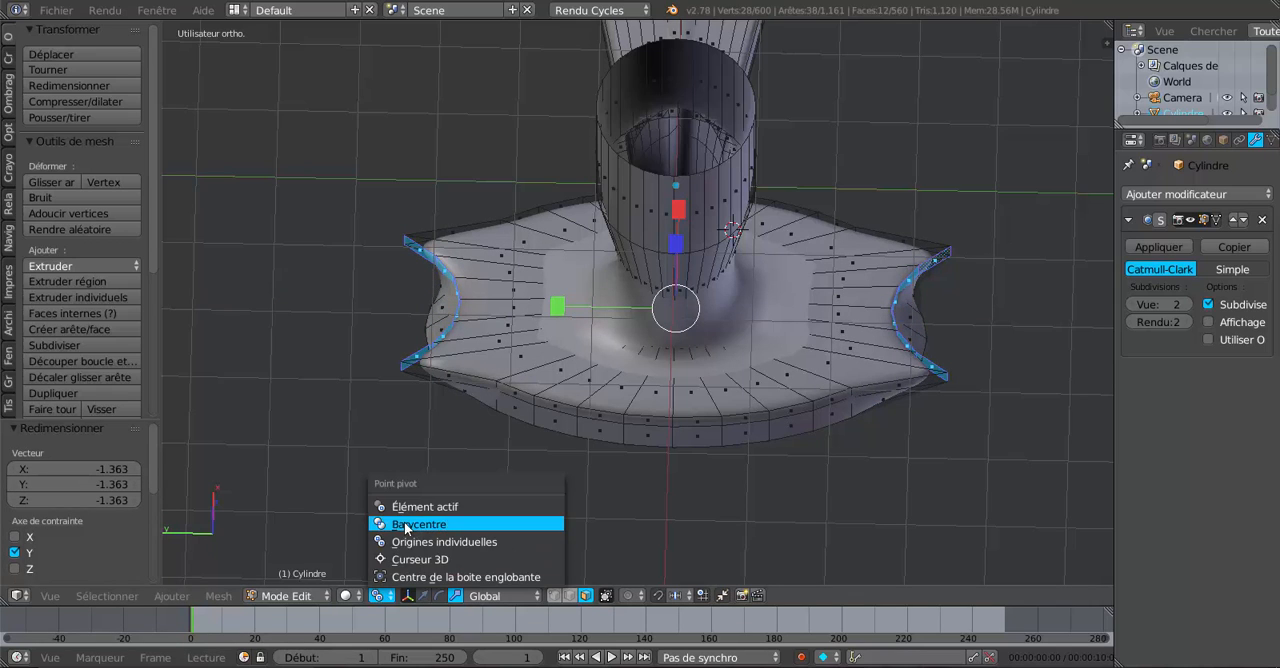
drag(559, 308, 598, 306)
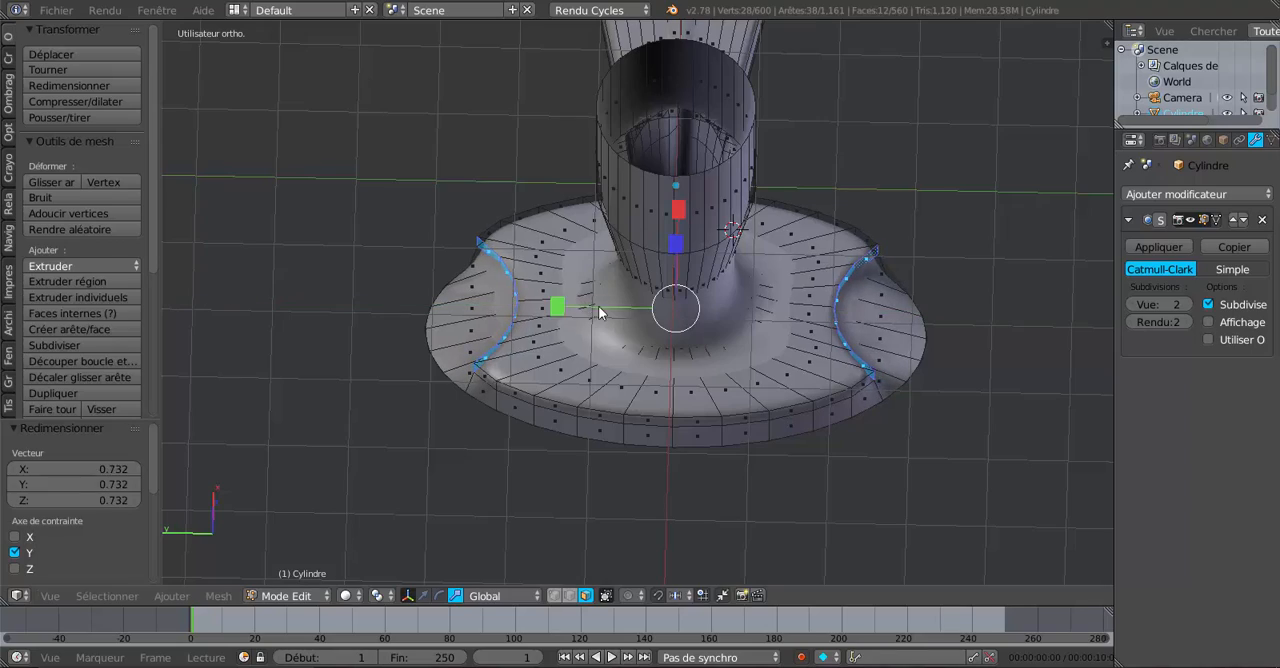
key(Tab)
middle_drag(789, 394, 725, 441)
Add one edge loop around the base's side wall, raise it along Z toward the notches, and check the shape in Object mode.
key(Tab)
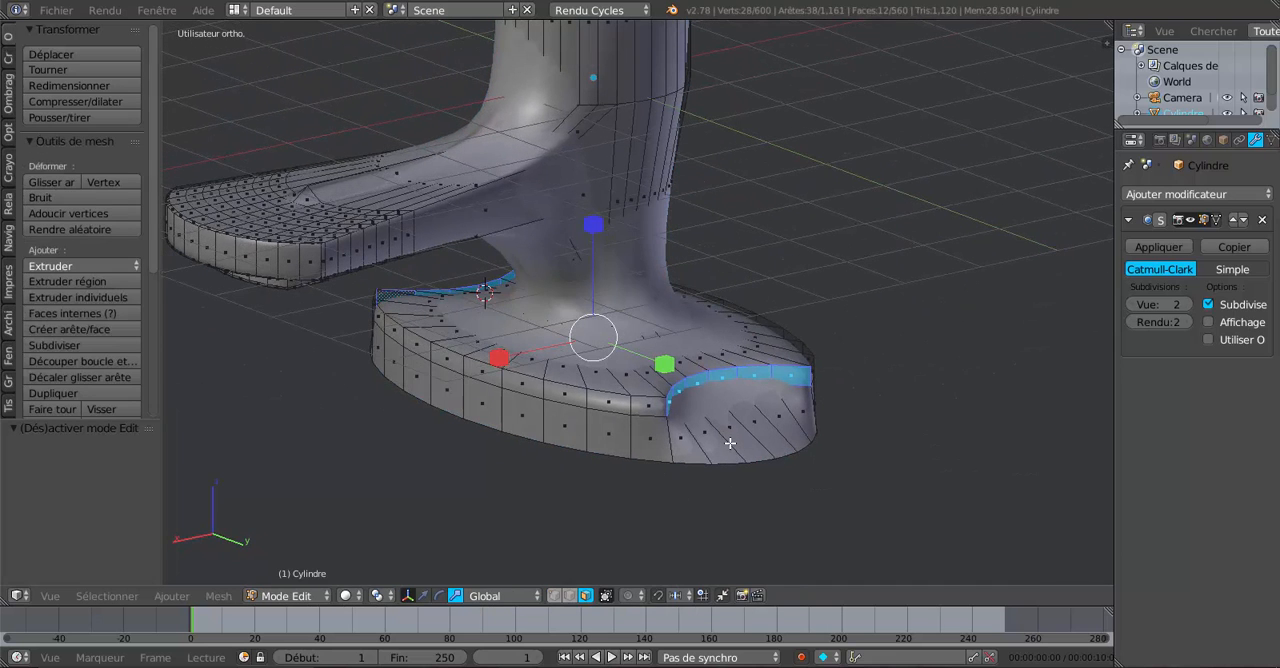
key(ctrl+r)
click(732, 441)
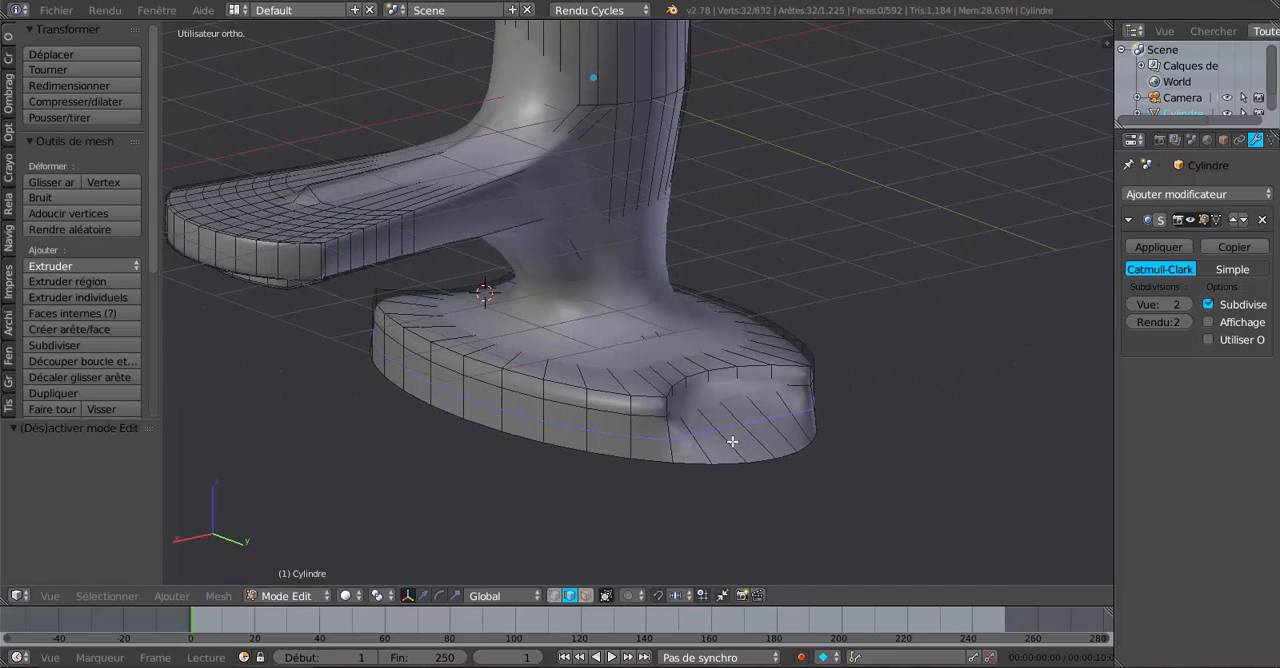
click(732, 441)
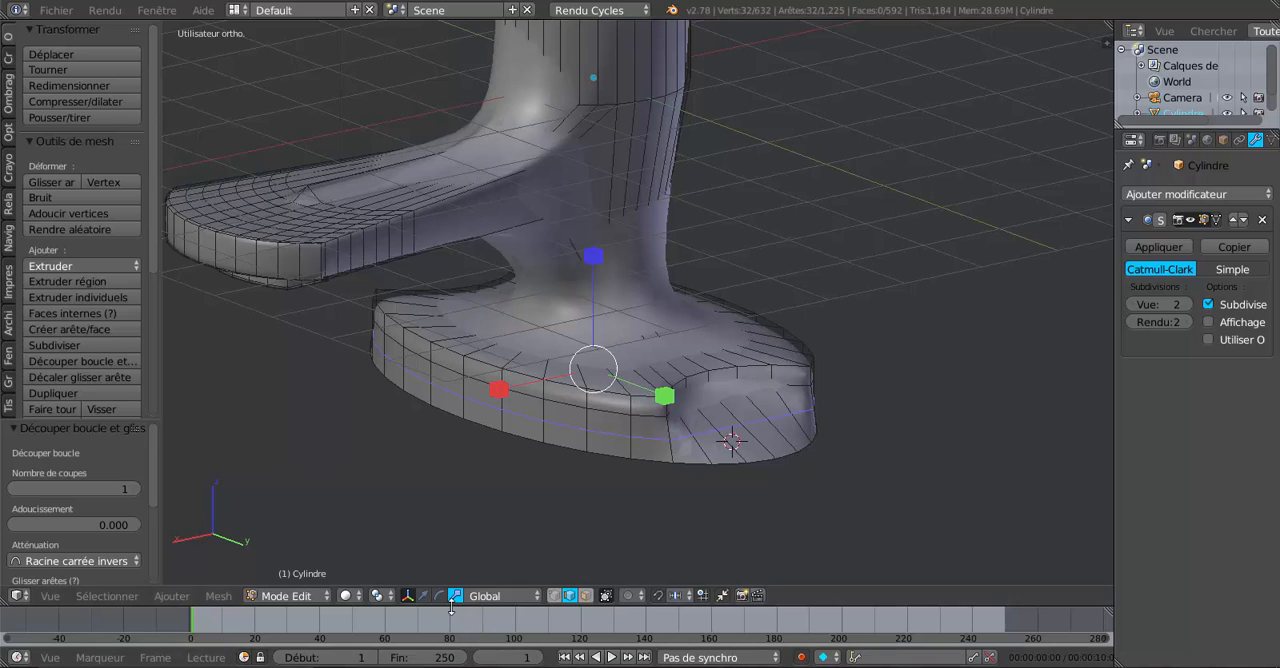
click(423, 595)
drag(597, 270, 614, 258)
key(Tab)
mouse_move(616, 295)
middle_down()
mouse_move(752, 346)
mouse_move(926, 323)
mouse_move(803, 340)
mouse_move(720, 328)
mouse_move(795, 356)
mouse_move(734, 356)
middle_up()
key(Tab)
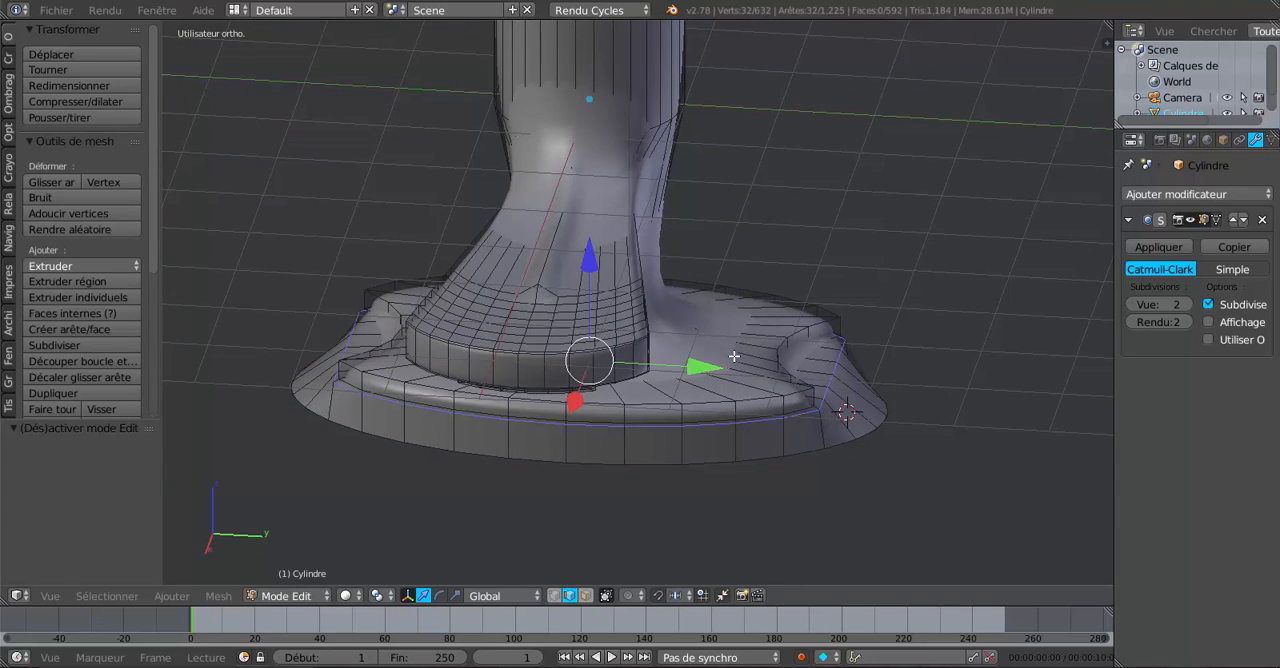
Select the middle vertex of the new loop in both side notches and scale the pair by 1.221 along Y.
middle_drag(774, 397, 722, 396)
scroll(822, 442, up, 2)
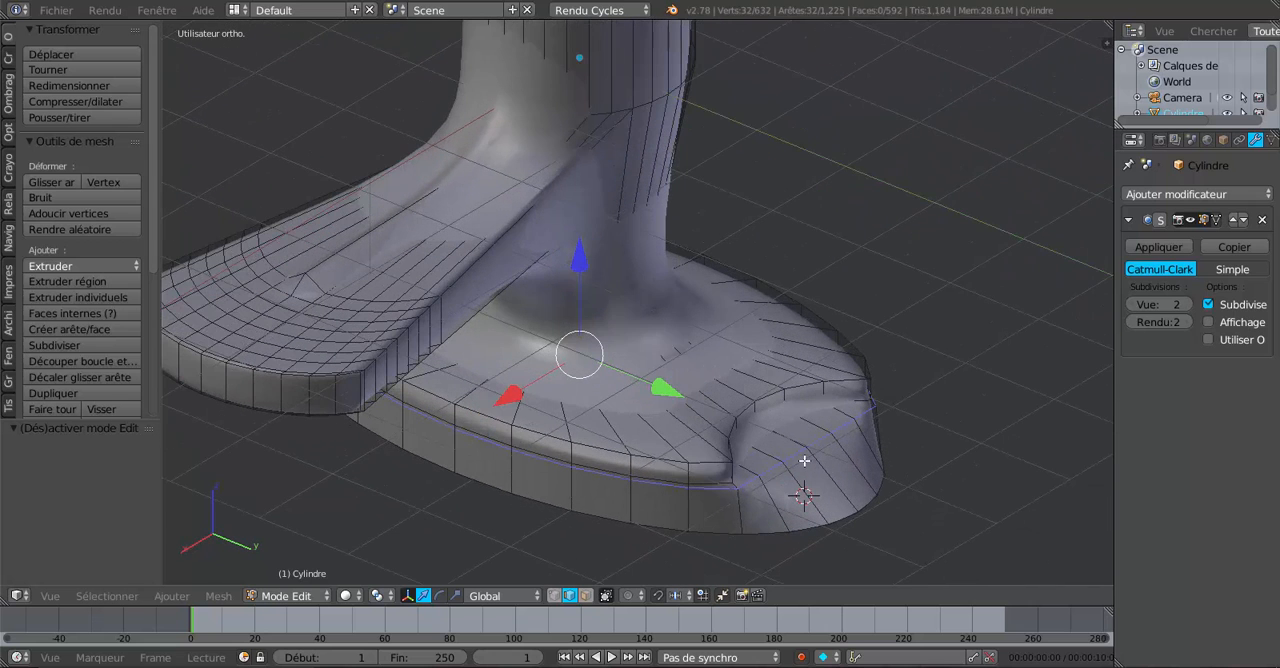
click(556, 597)
right_click(810, 444)
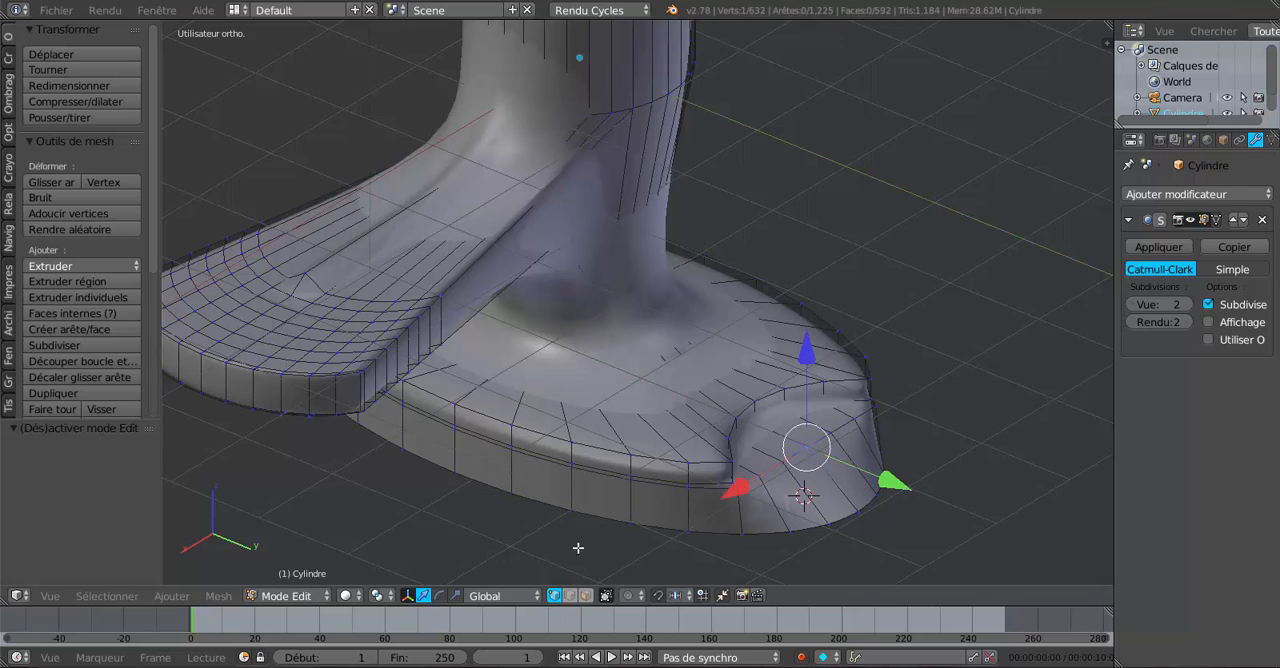
middle_drag(504, 493, 554, 468)
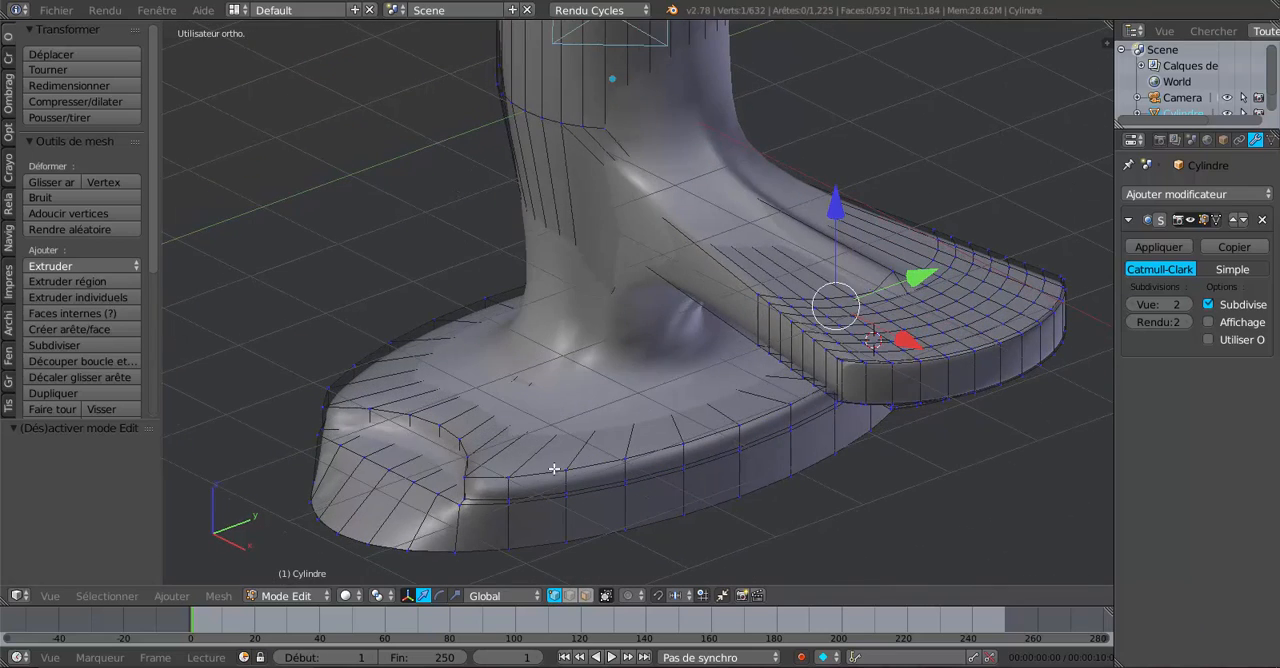
shift+right_click(397, 471)
mouse_move(658, 518)
middle_down()
mouse_move(638, 535)
mouse_move(636, 520)
middle_up()
click(455, 595)
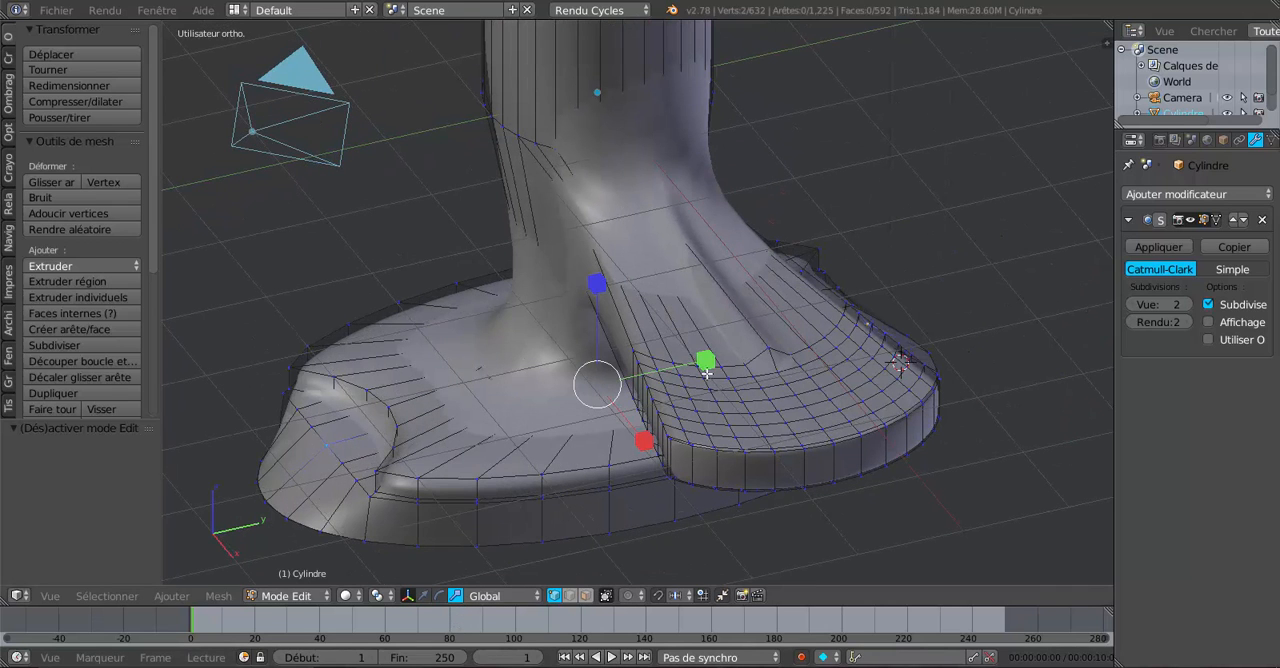
key(s)
key(y)
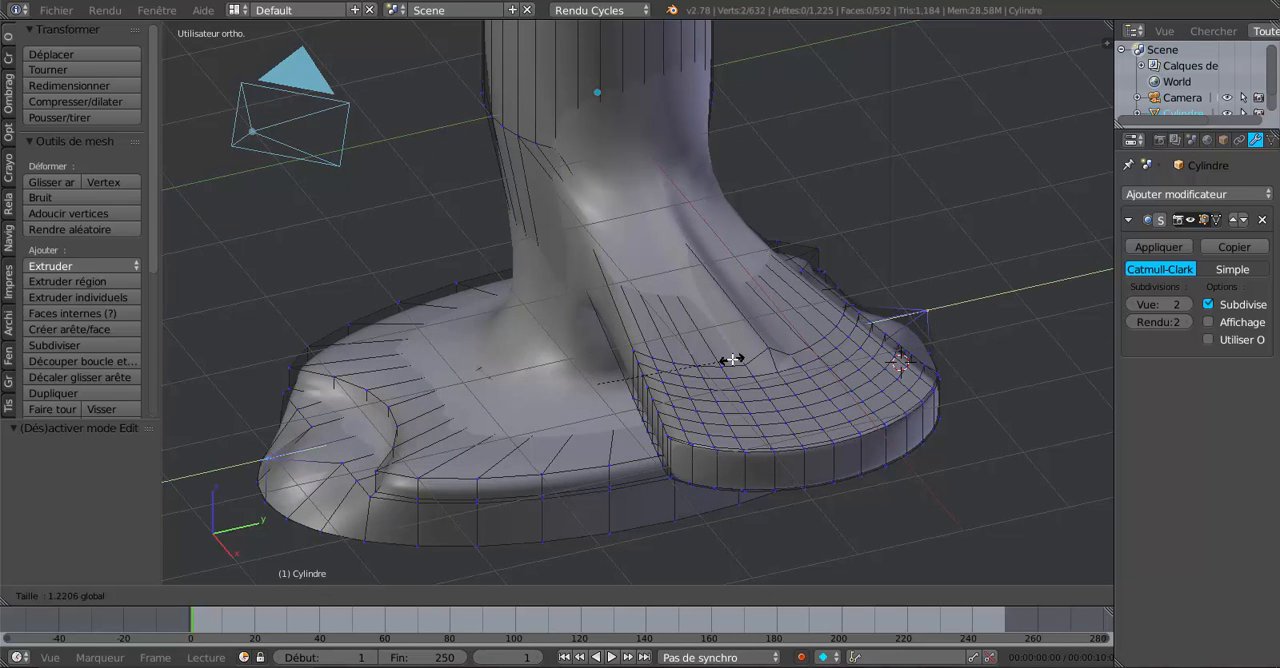
click(651, 357)
Select the two vertices flanking the middle one in each side notch and scale all four by 1.195 along Y.
middle_drag(545, 457, 614, 459)
right_click(521, 540)
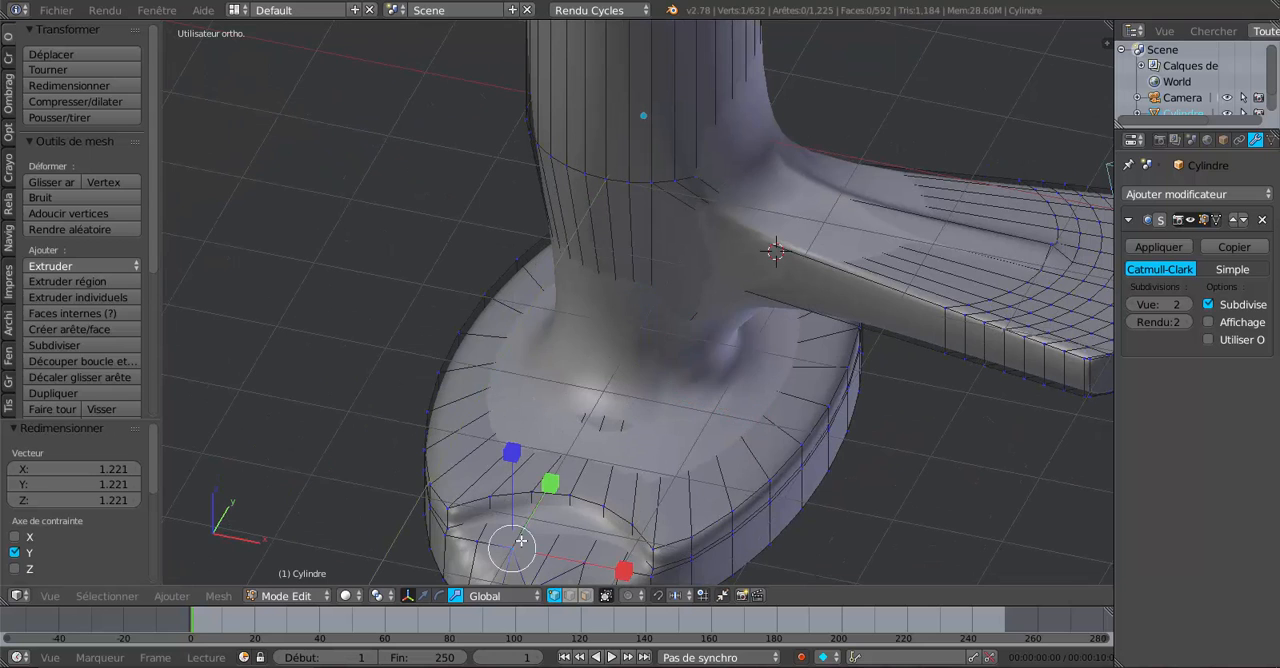
shift+right_click(585, 566)
middle_drag(600, 548, 759, 465)
shift+right_click(759, 465)
shift+right_click(799, 432)
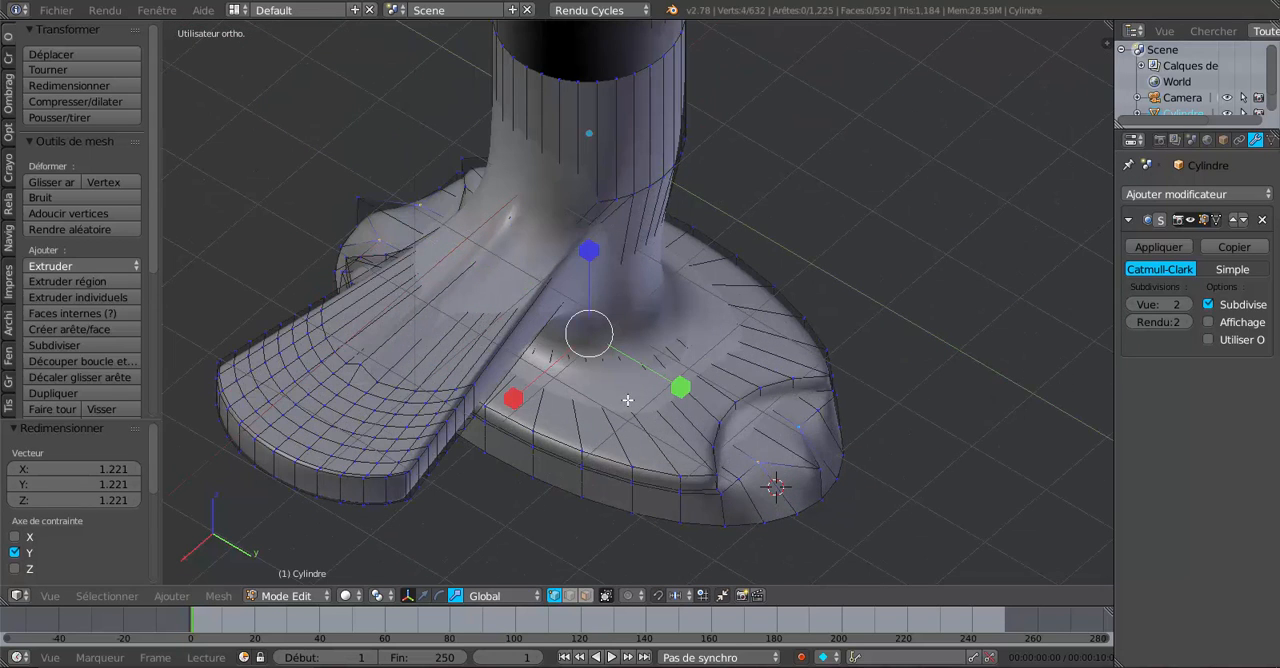
key(s)
key(y)
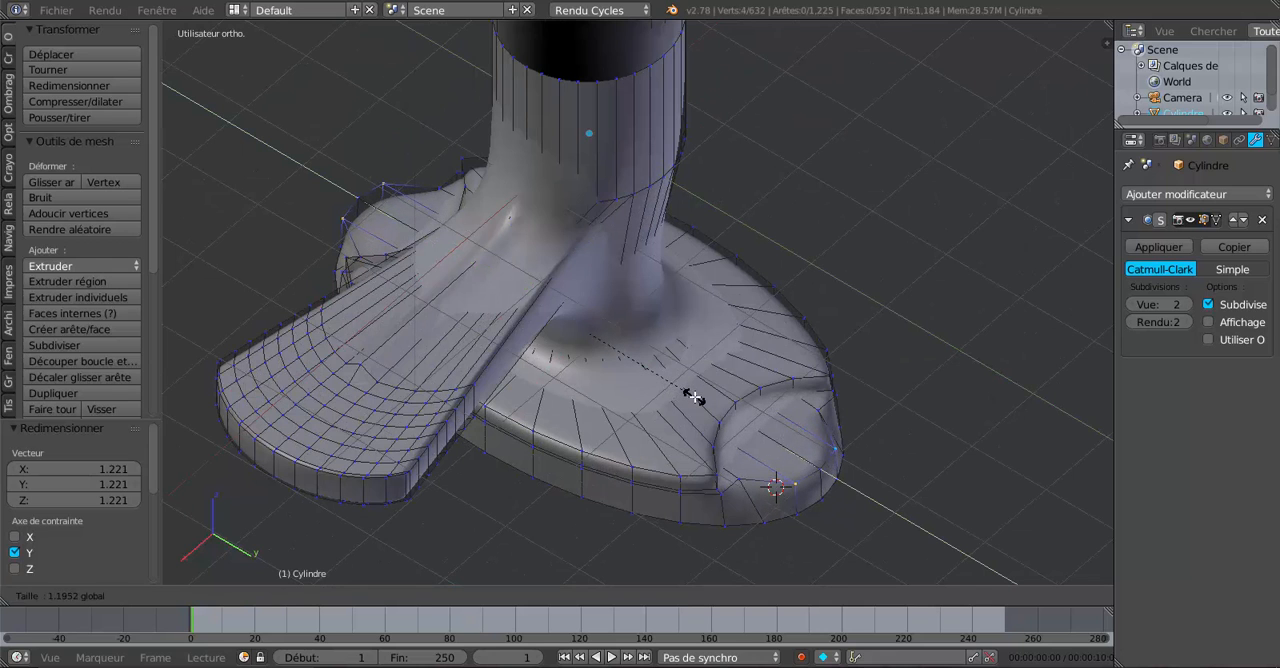
click(693, 397)
Select the outer pair of loop vertices in both side notches, scale them outward along Y, and check the result in Object mode.
right_click(752, 468)
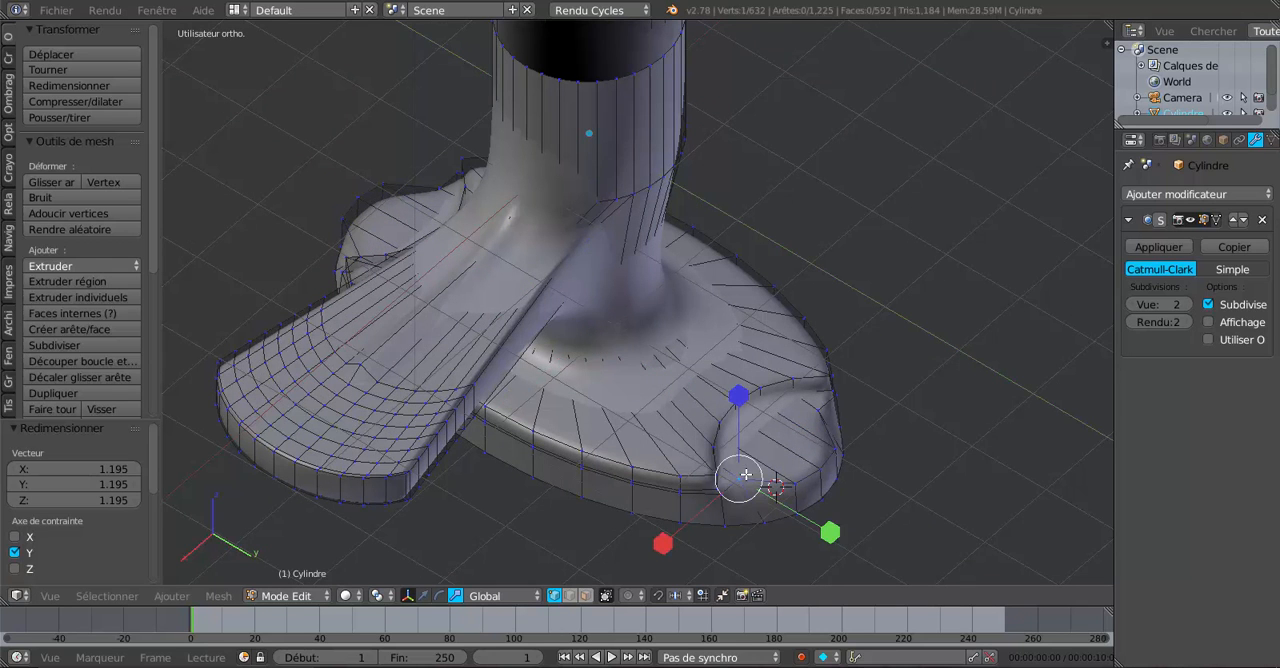
shift+right_click(808, 411)
middle_drag(808, 411, 803, 441)
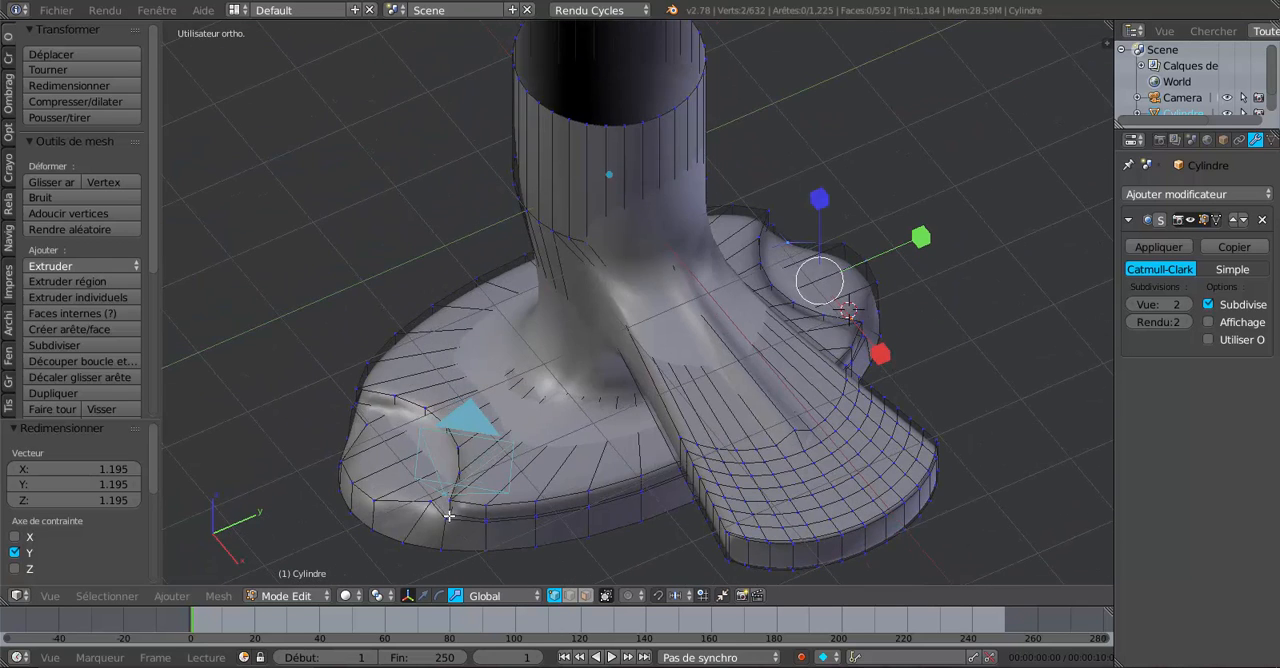
middle_drag(428, 500, 504, 449)
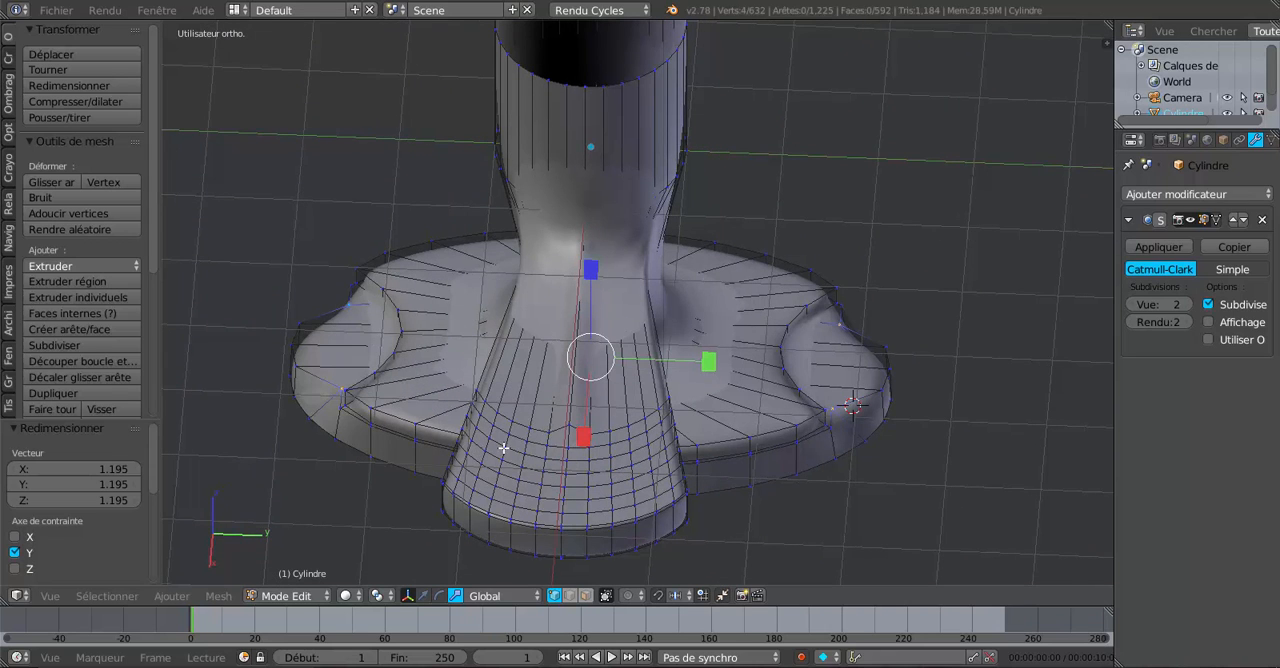
drag(700, 368, 728, 365)
middle_drag(850, 408, 770, 425)
key(Tab)
key(Tab)
Add an edge loop around the base's lower wall, slide it up just below the notch ledge, and check it in Object mode.
key(ctrl+r)
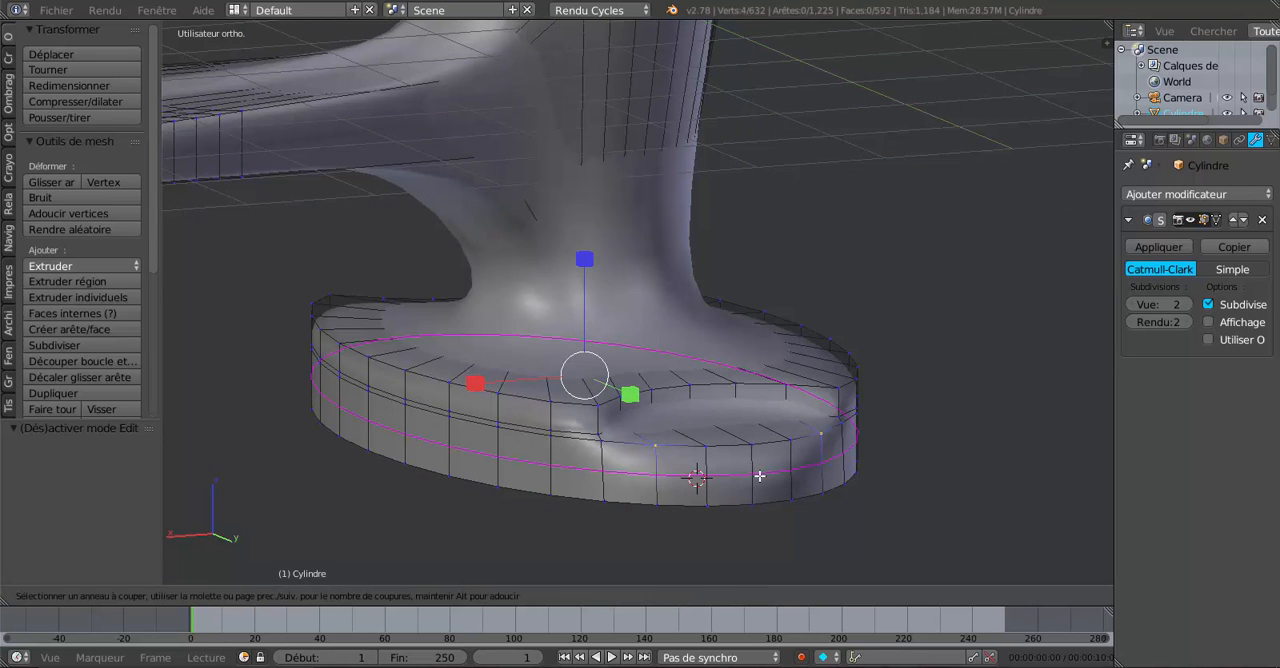
click(760, 468)
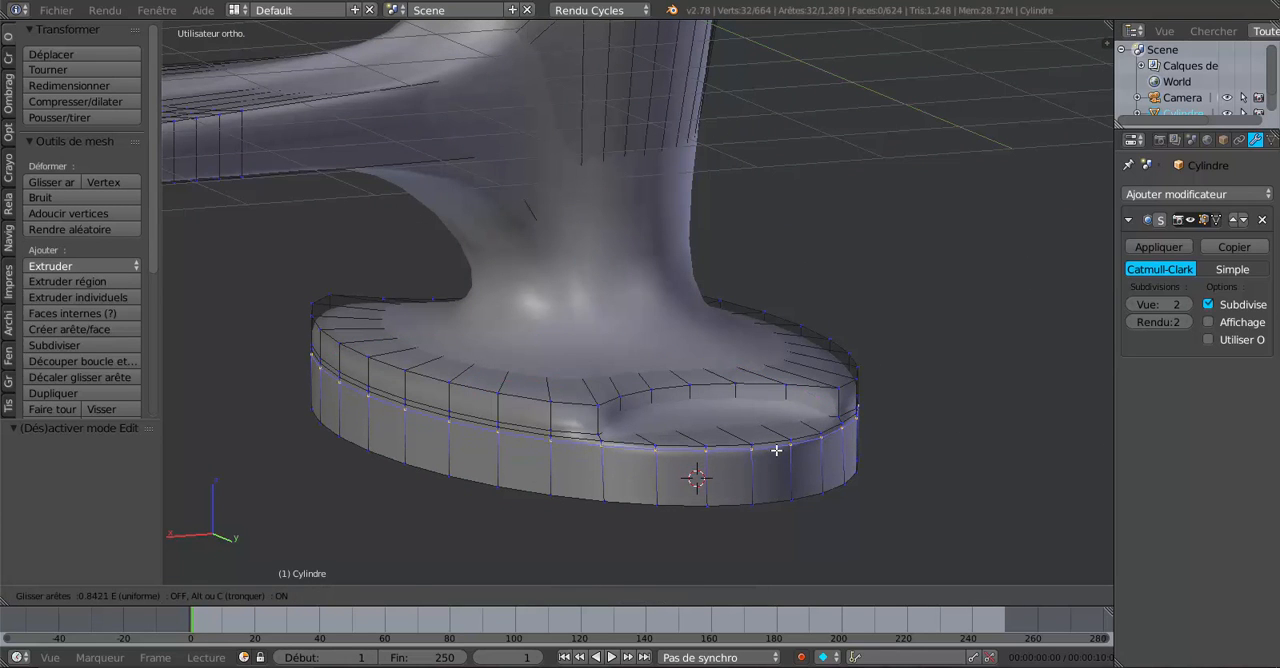
click(774, 454)
middle_drag(774, 454, 743, 464)
key(Tab)
scroll(741, 467, up, 2)
key(Tab)
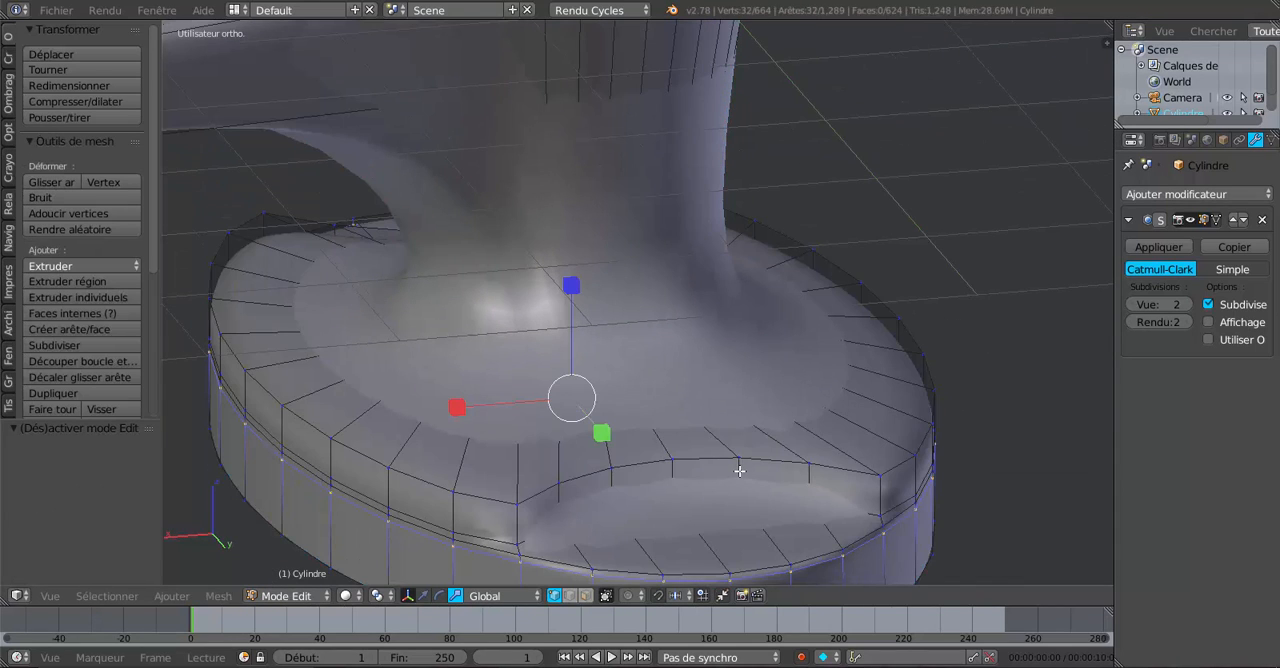
Cut four evenly spaced edge loops around the base's upper band without sliding them, and review the faucet in Object mode.
key(ctrl+r)
scroll(737, 466, up, 3)
click(737, 466)
right_click(737, 466)
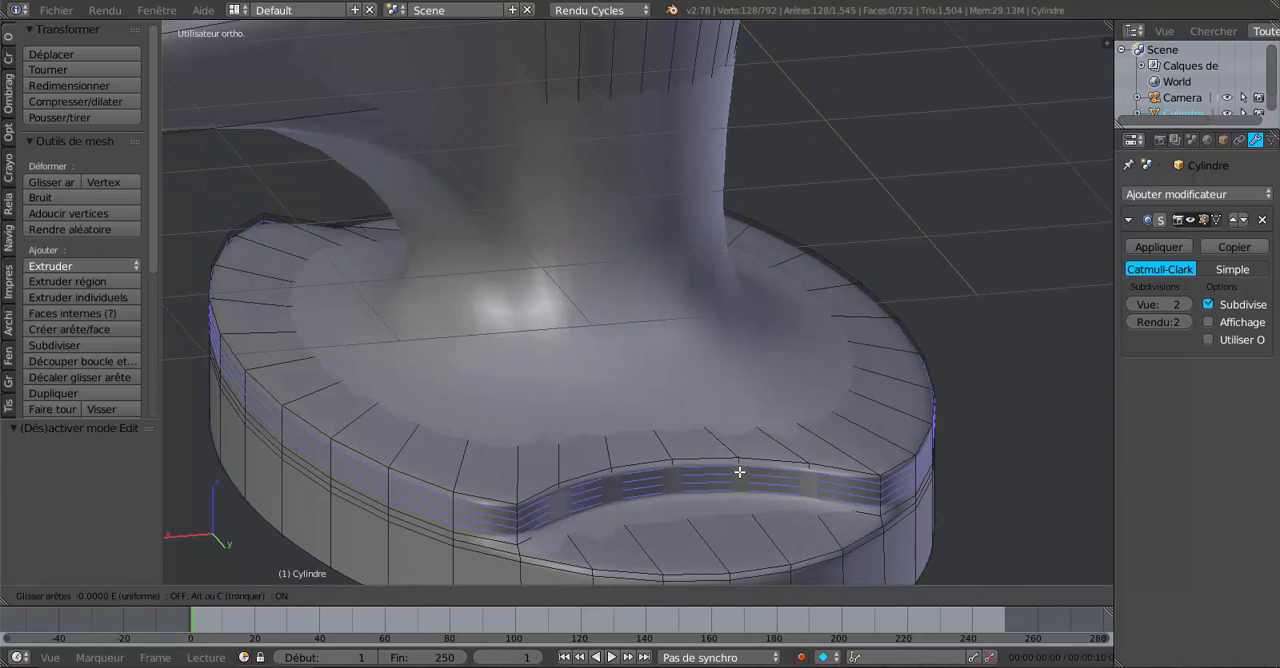
key(Tab)
scroll(789, 518, down, 3)
middle_drag(789, 520, 893, 477)
scroll(780, 532, up, 2)
scroll(891, 470, down, 4)
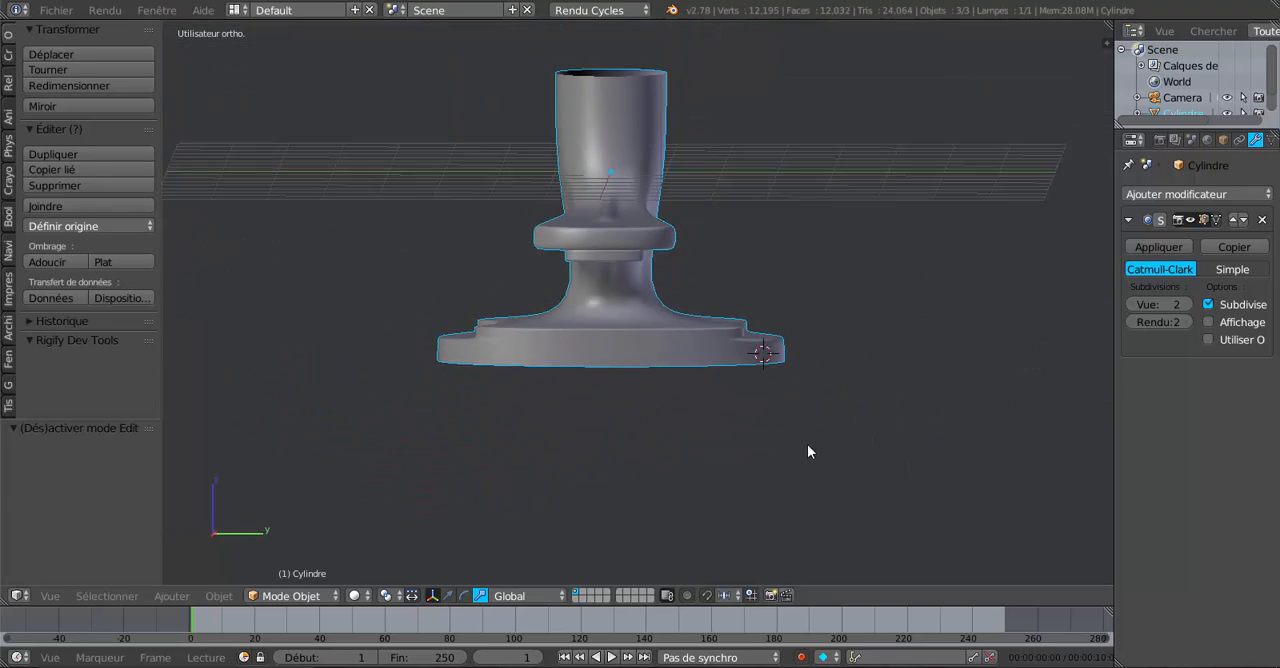
mouse_move(807, 444)
middle_down()
mouse_move(963, 489)
mouse_move(826, 477)
mouse_move(871, 400)
mouse_move(837, 383)
mouse_move(840, 369)
mouse_move(829, 450)
mouse_move(777, 457)
mouse_move(788, 456)
middle_up()
scroll(963, 489, up, 1)
Select the open top edge loop of the faucet body and move it up 0.085 along Z.
key(Tab)
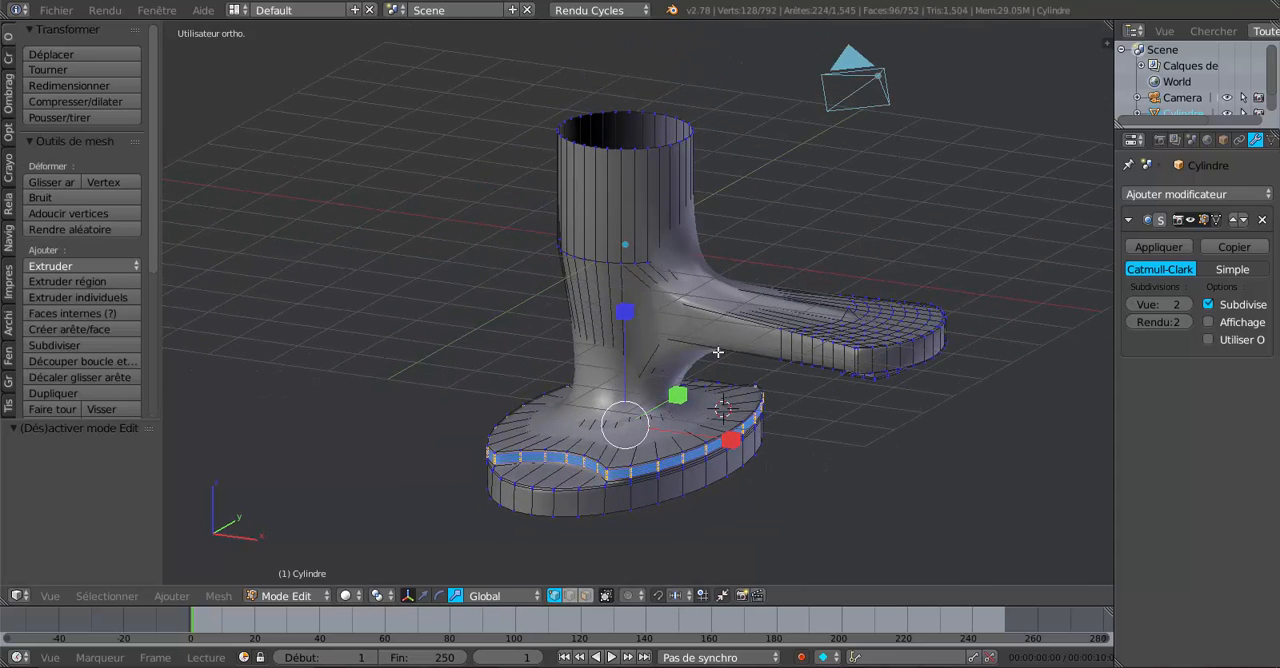
middle_drag(773, 230, 737, 269)
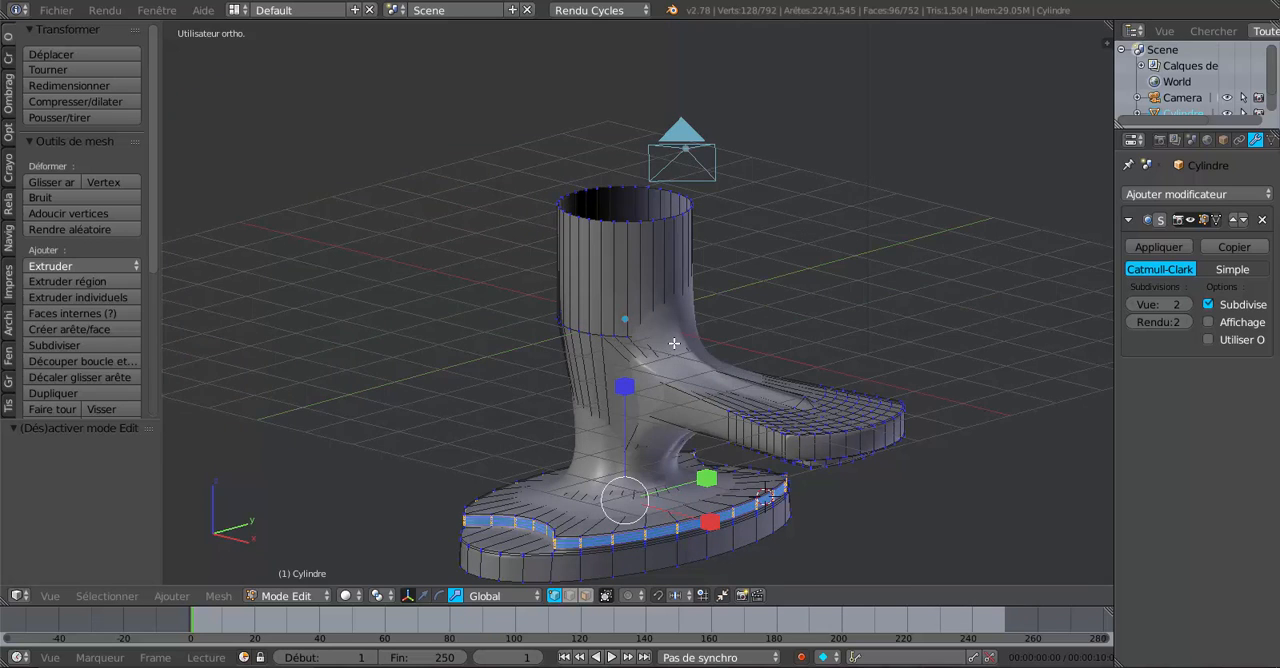
middle_drag(687, 341, 758, 326)
middle_drag(723, 267, 722, 297)
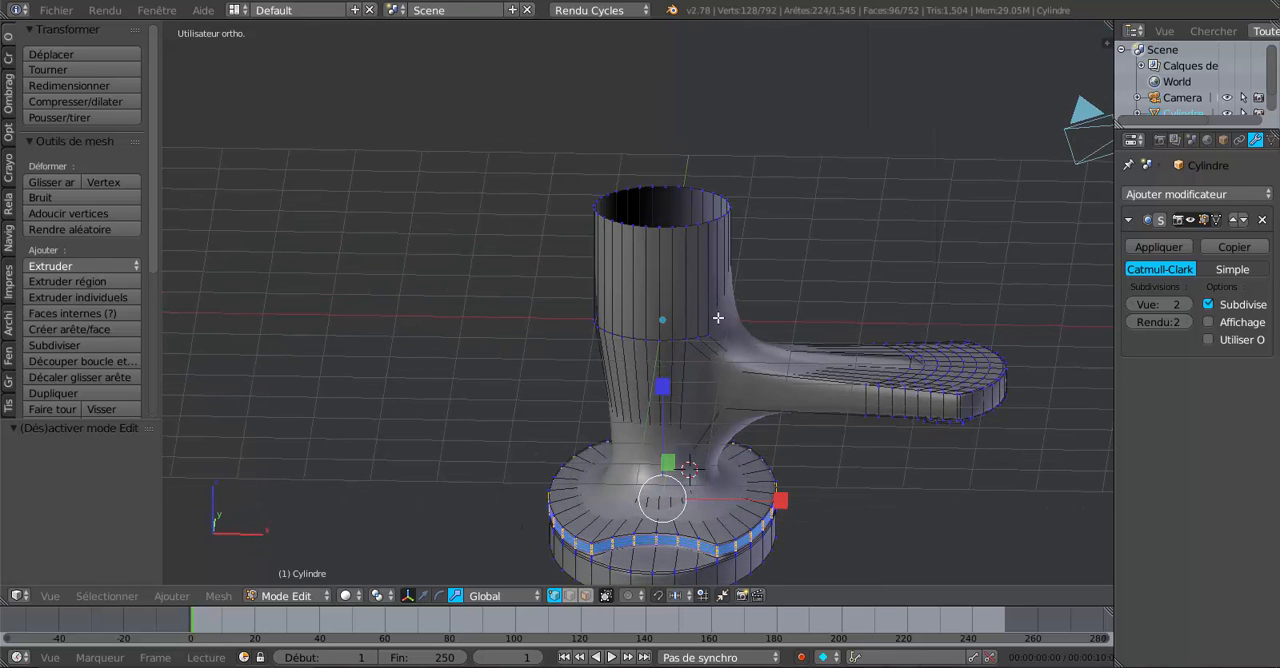
alt+right_click(685, 232)
alt+right_click(679, 230)
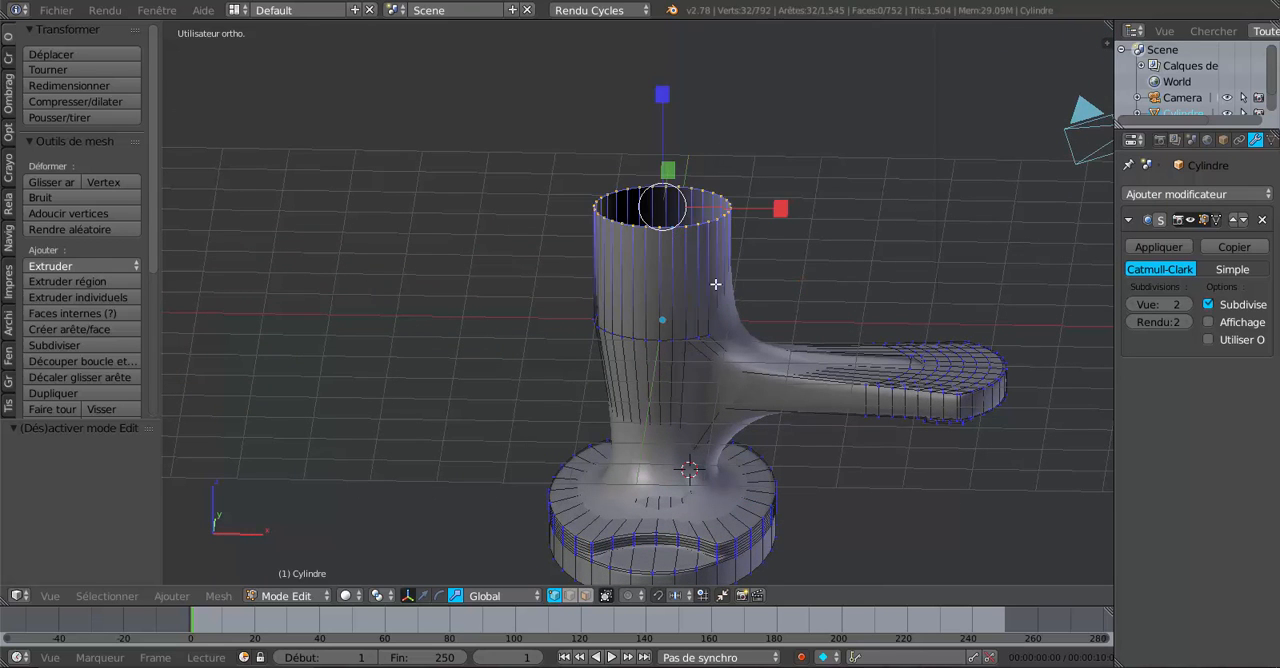
middle_drag(716, 284, 718, 270)
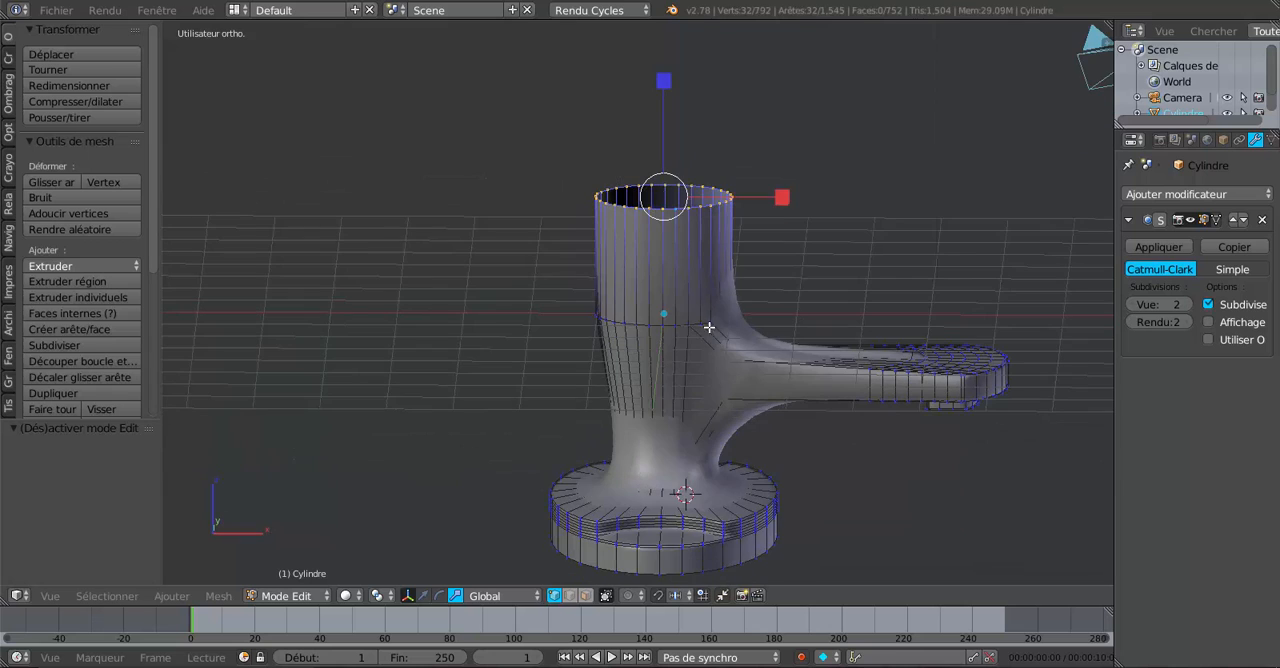
click(424, 596)
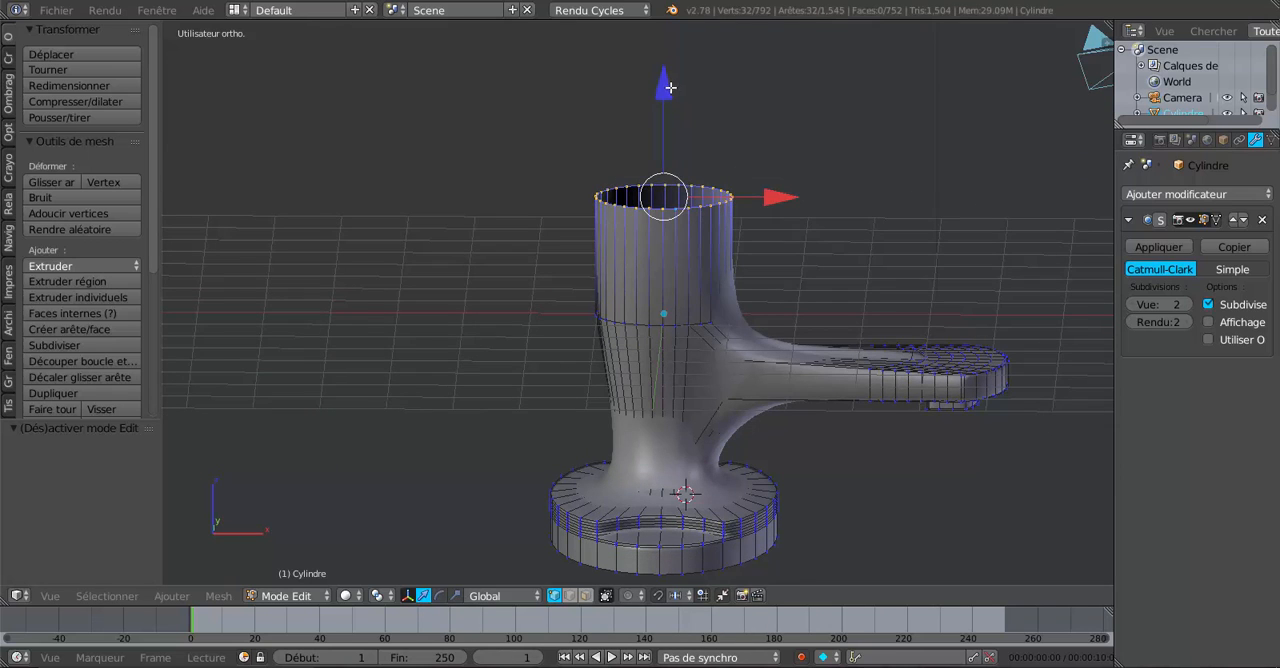
mouse_move(670, 87)
mouse_down()
mouse_move(674, 143)
mouse_move(677, 83)
mouse_move(681, 94)
mouse_up()
Add one edge loop around the upper cylinder of the body and slide it down toward the spout.
key(ctrl+r)
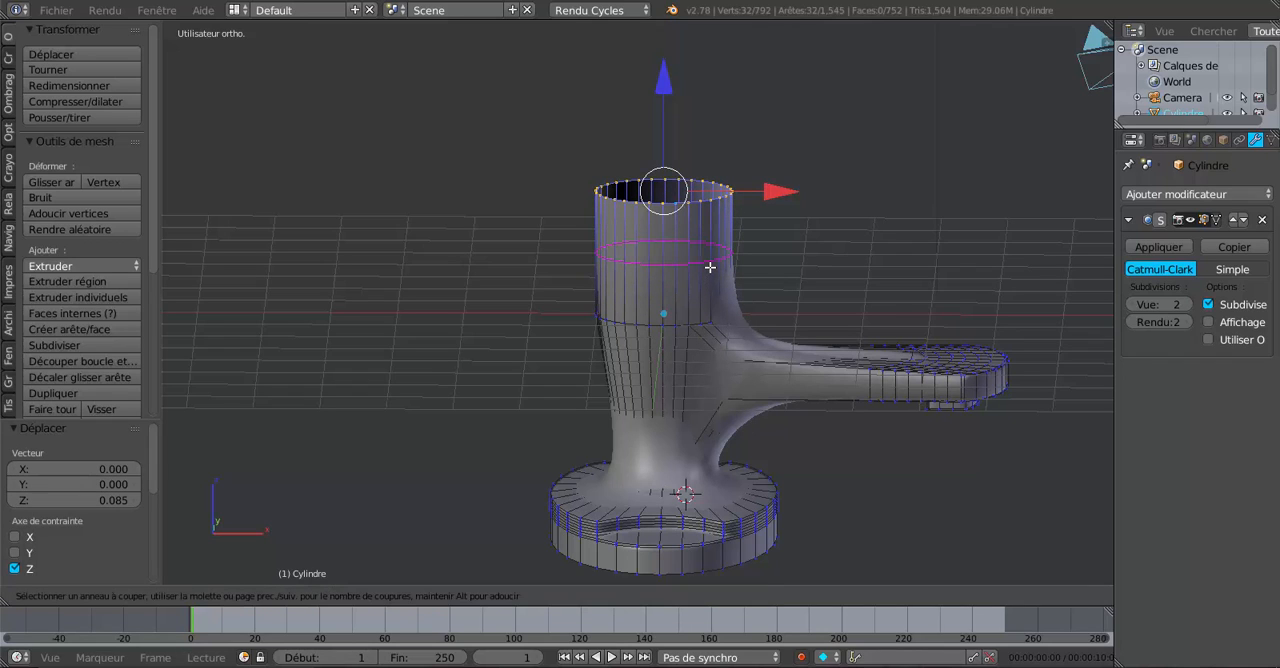
click(710, 267)
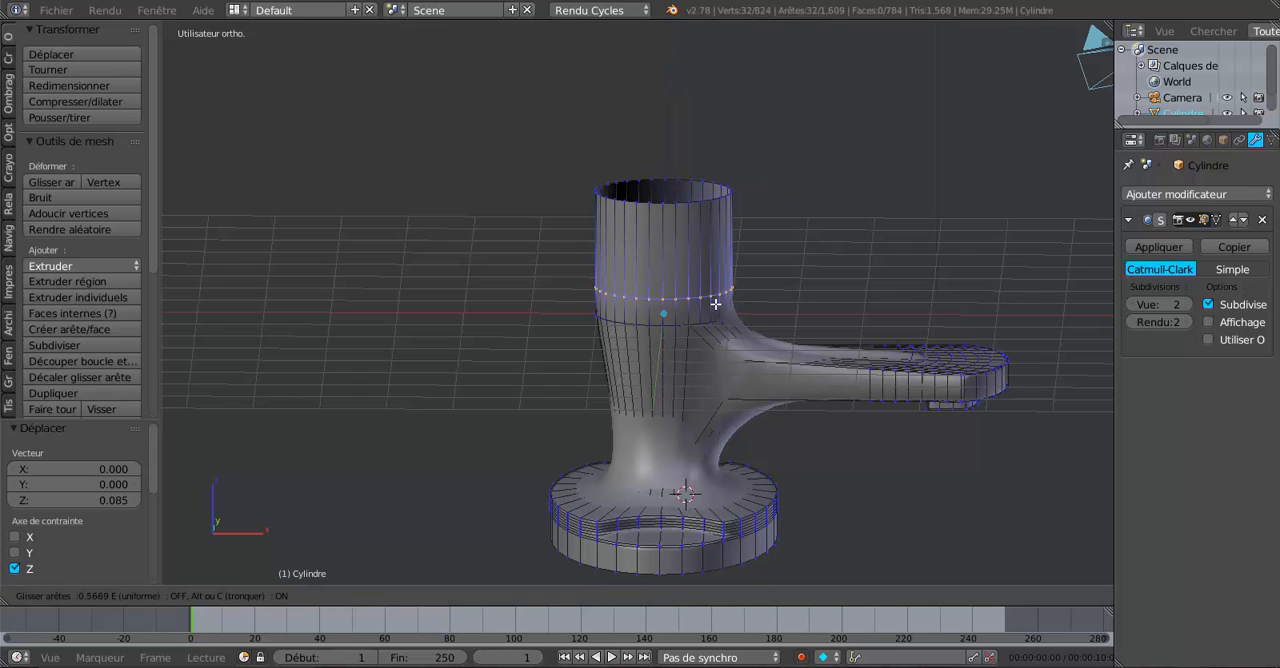
click(716, 294)
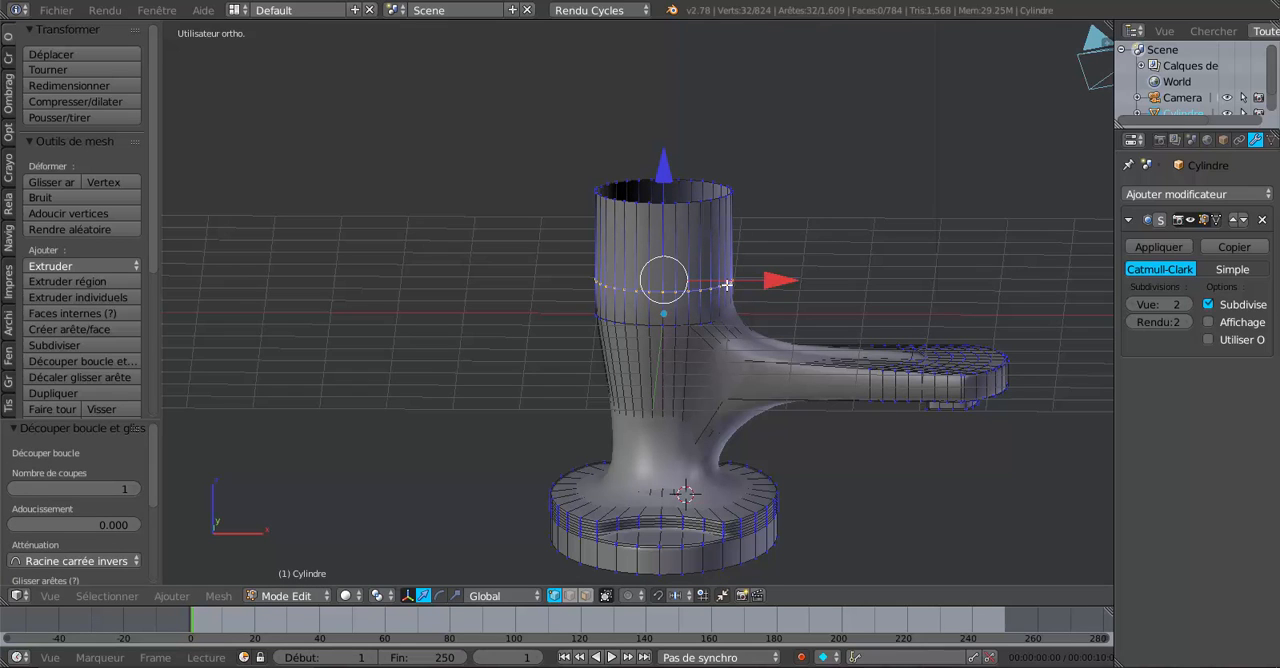
In front view with wireframe shading, select the eight spout-side faces of the body's top section.
key(KP_1)
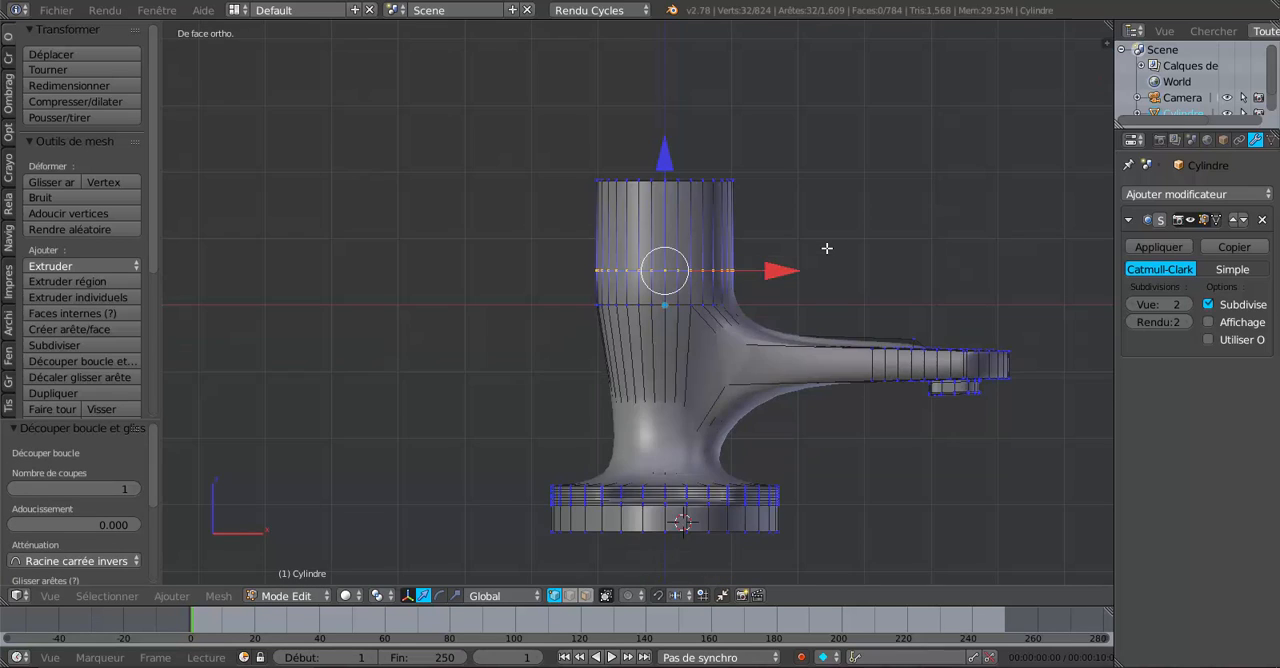
click(586, 595)
key(z)
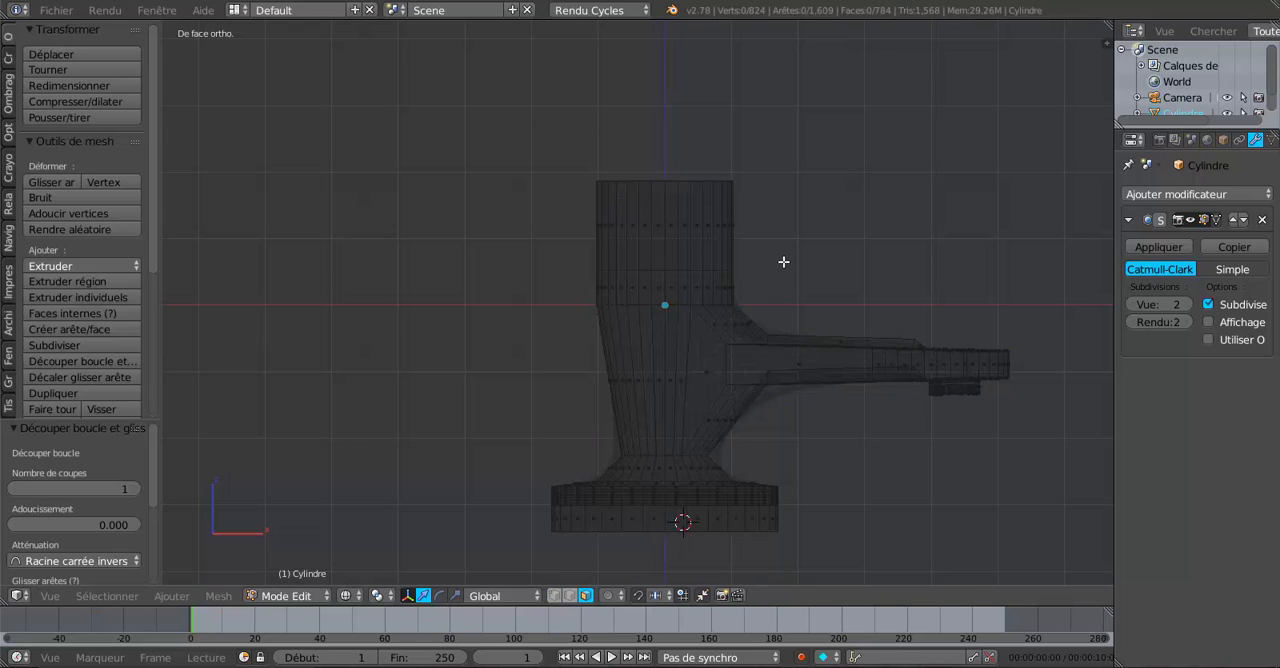
alt+right_click(722, 227)
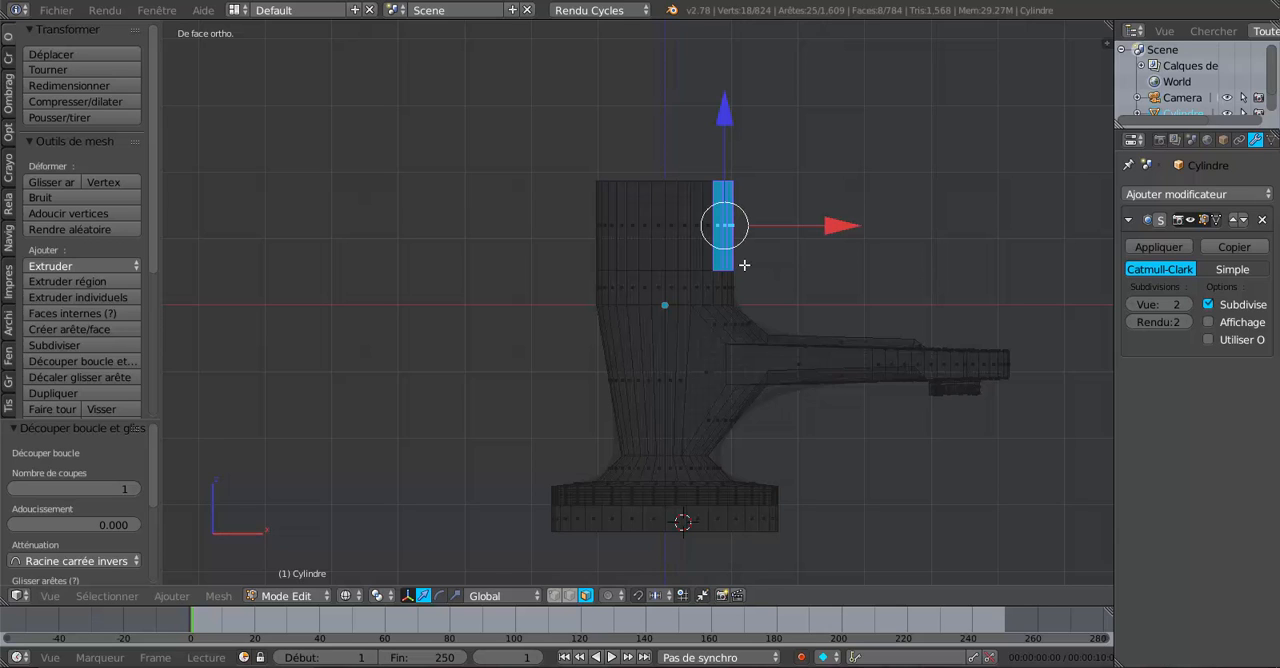
Extrude the selected top-section faces and move them 3.446 along X above the spout.
key(e)
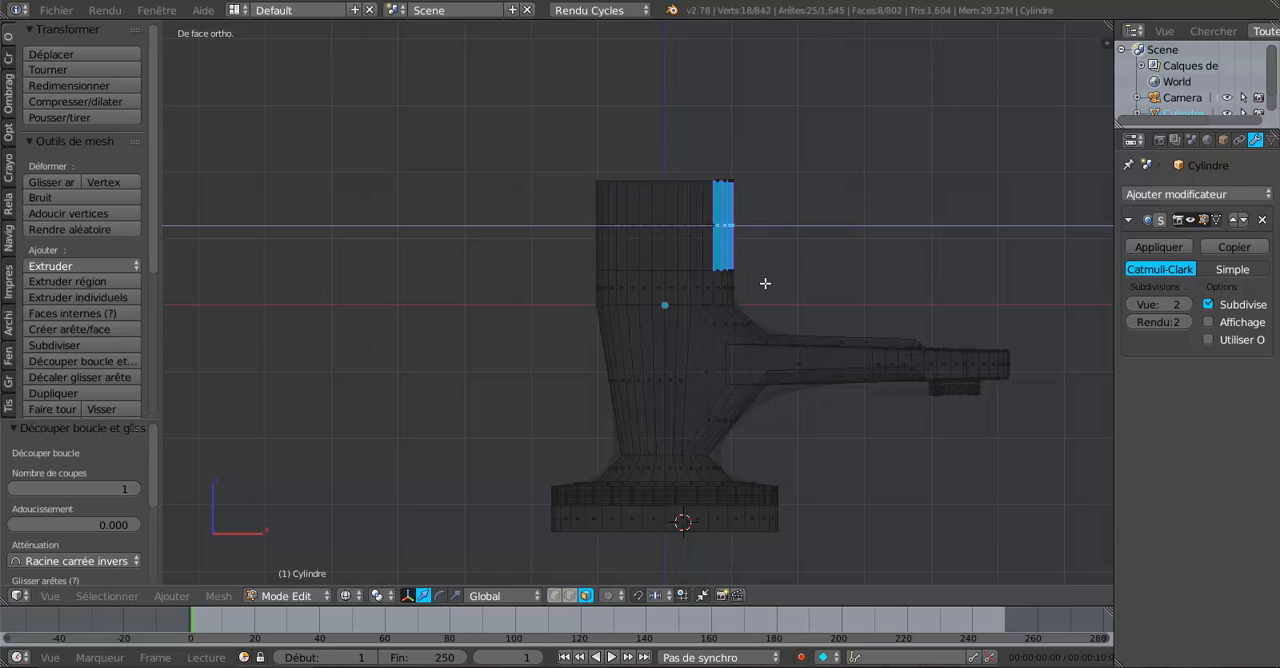
right_click(777, 274)
drag(835, 218, 1067, 228)
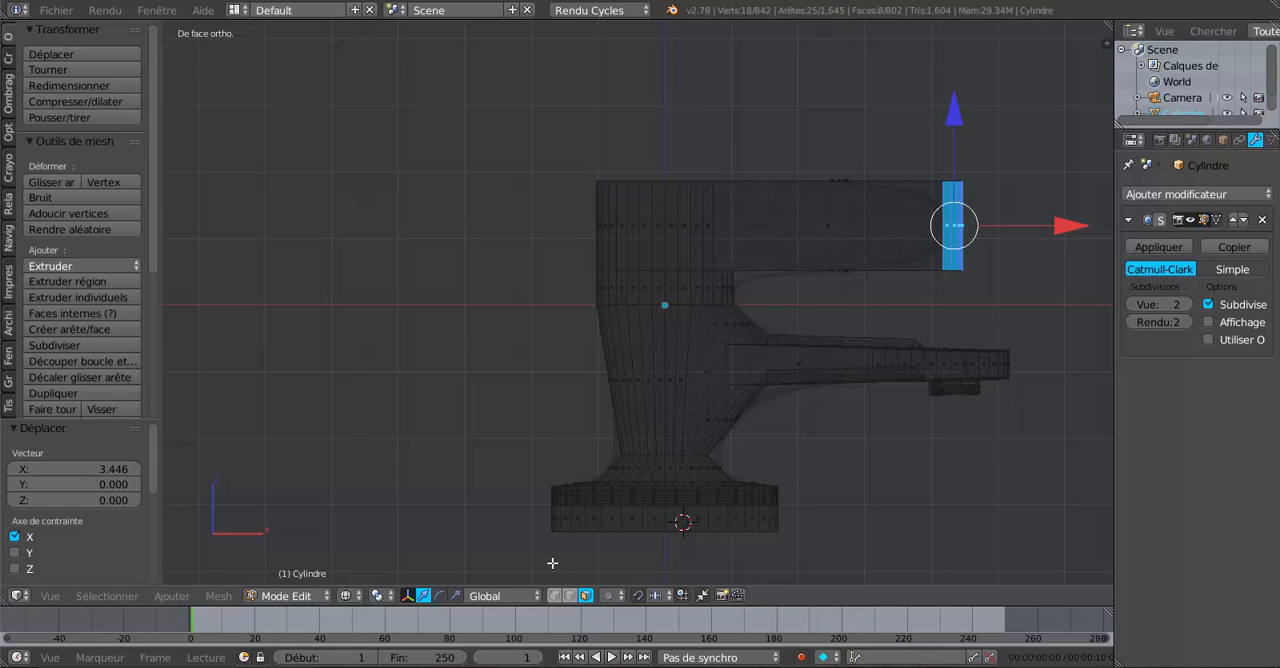
Scale the extruded handle's end faces to 0.297 along Z and move them up 1.549 along Z.
click(456, 596)
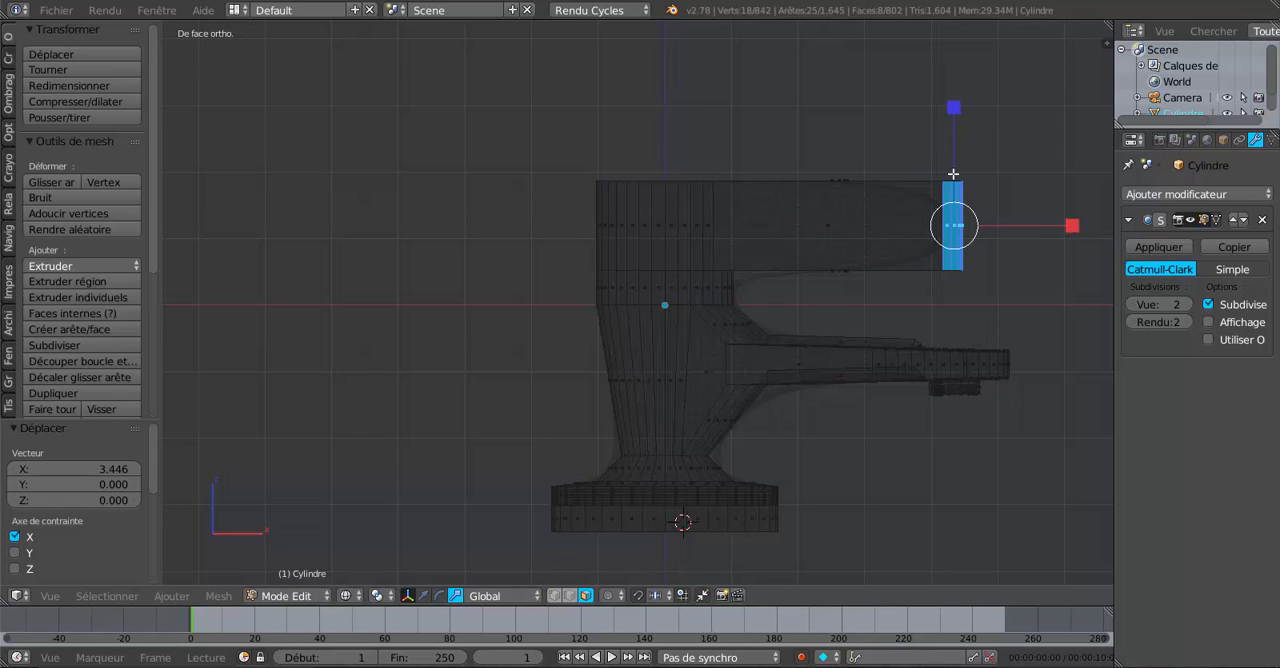
drag(954, 103, 960, 189)
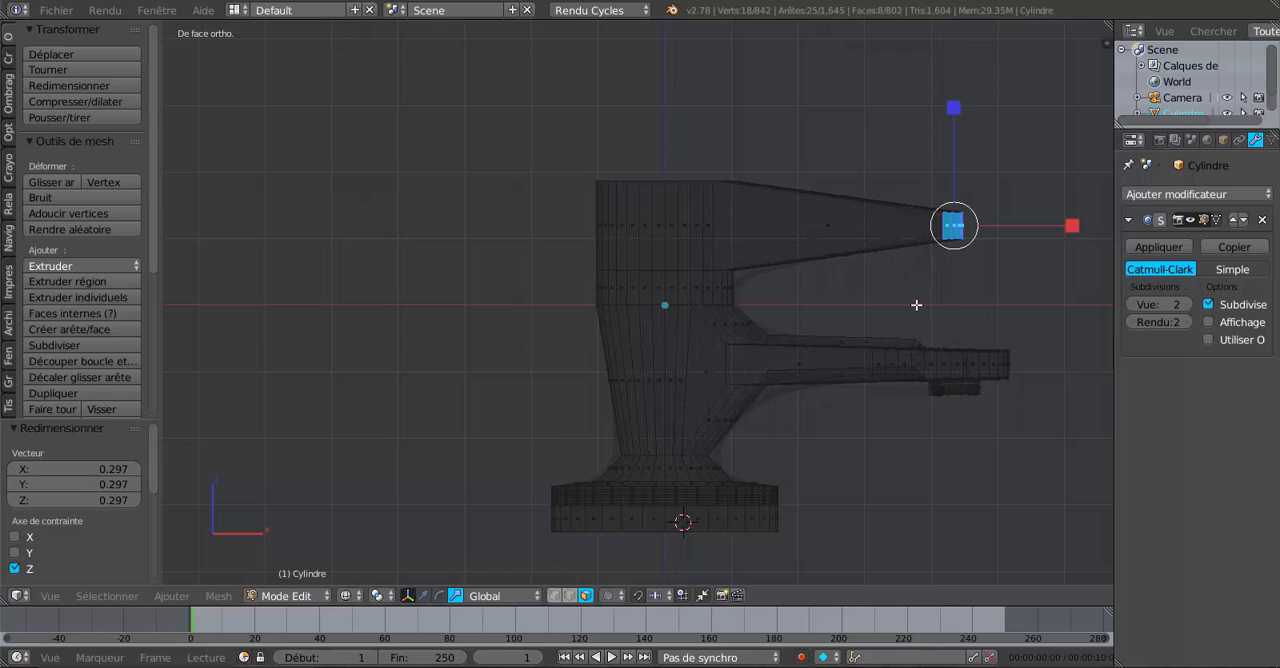
click(423, 596)
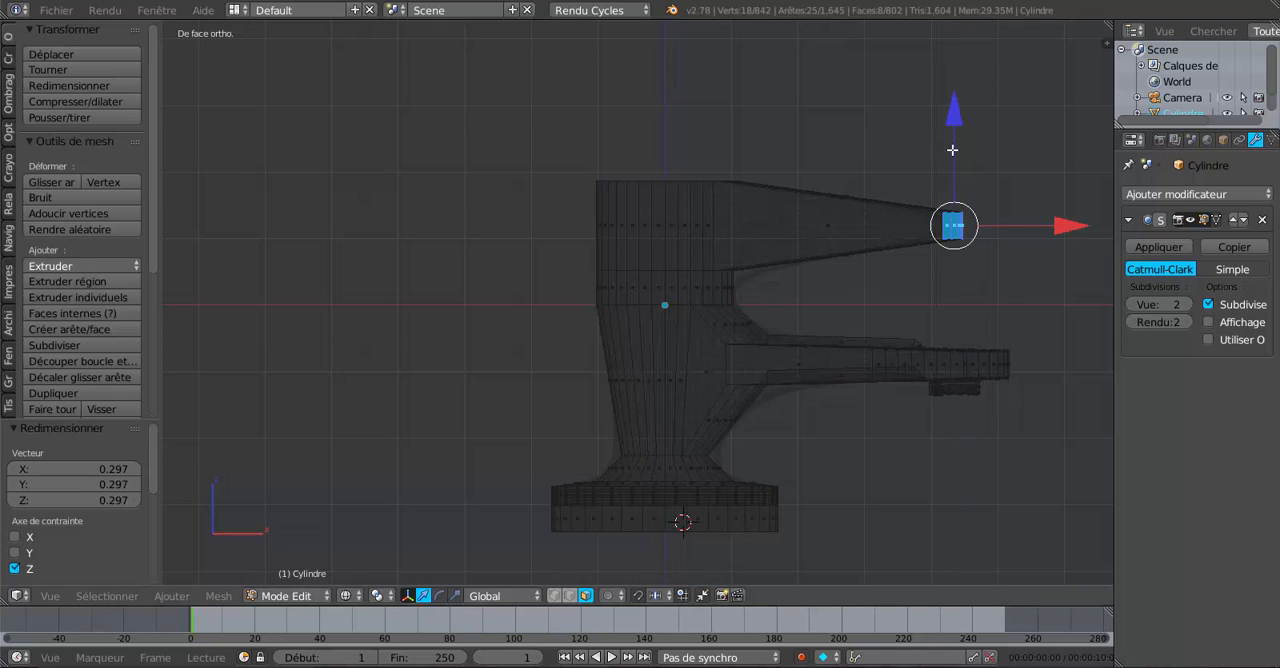
drag(955, 138, 966, 25)
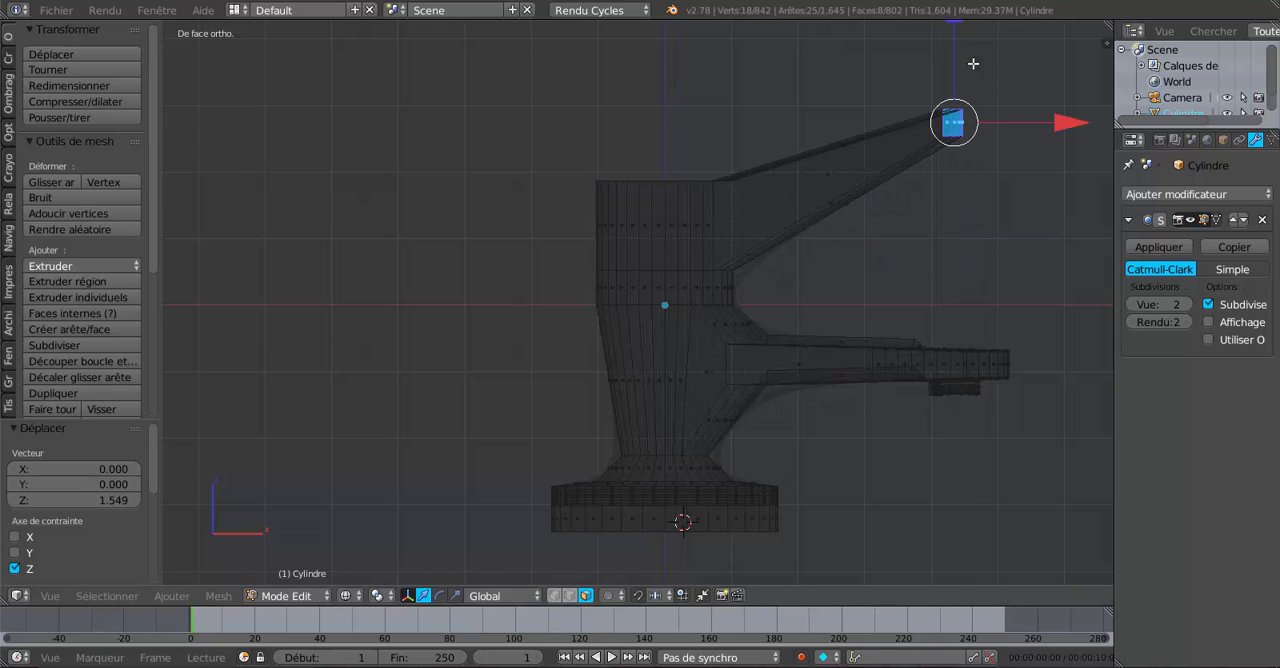
Restore solid shading and inspect the smoothed handle from an angled view outside Edit Mode, returning to mesh editing.
key(z)
key(Tab)
middle_drag(1000, 234, 780, 237)
key(Tab)
In vertex select mode, select only the upper near-side corner vertex at the handle's tip.
scroll(837, 286, up, 1)
scroll(818, 302, up, 2)
middle_drag(717, 282, 836, 250)
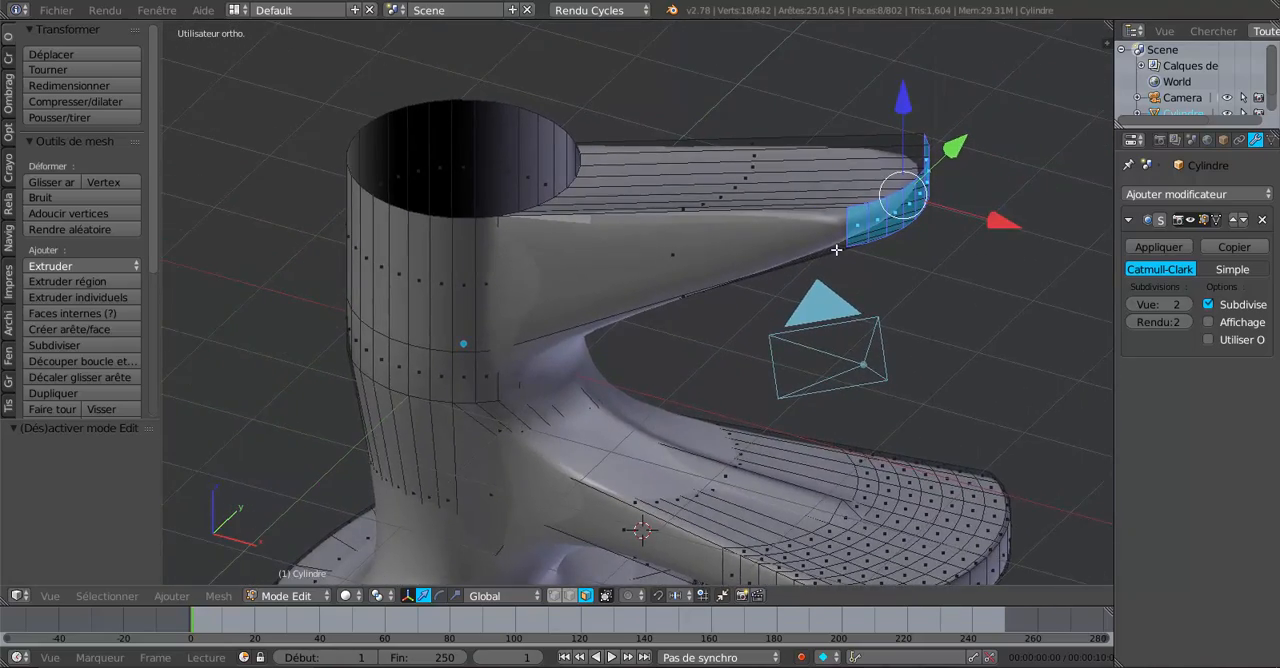
click(555, 596)
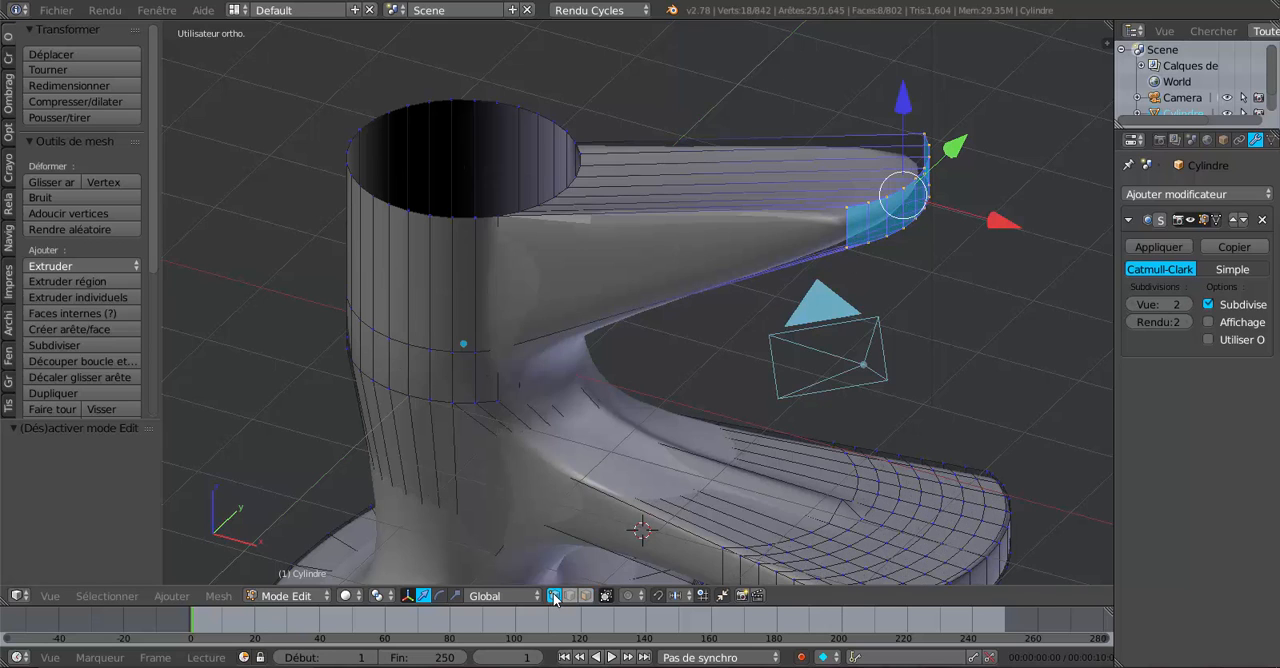
right_click(847, 210)
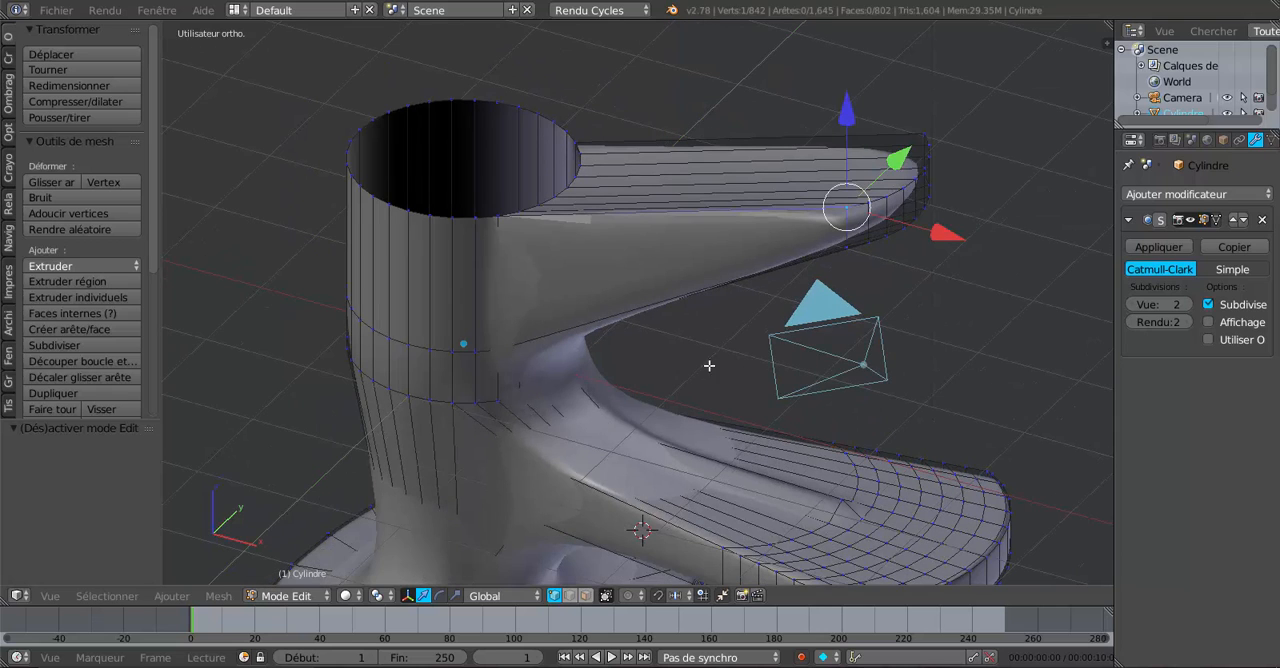
Set the pivot point to the 3D cursor and snap the cursor to the selected vertex at the handle's tip.
click(377, 596)
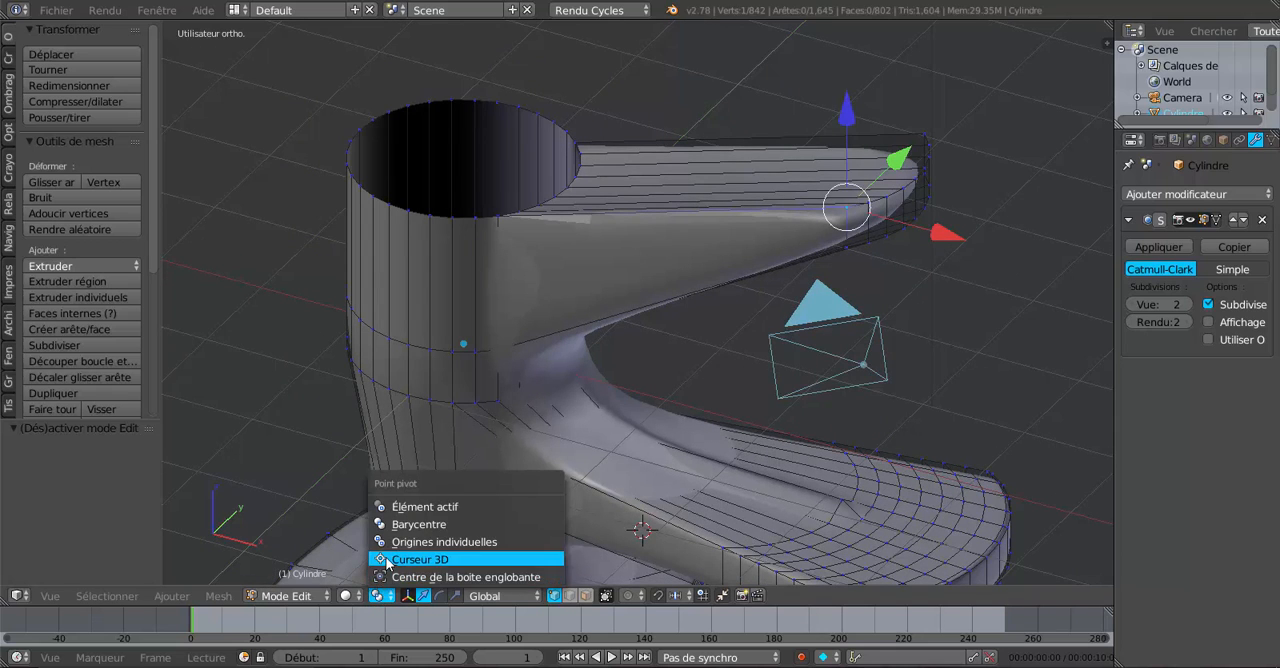
click(412, 559)
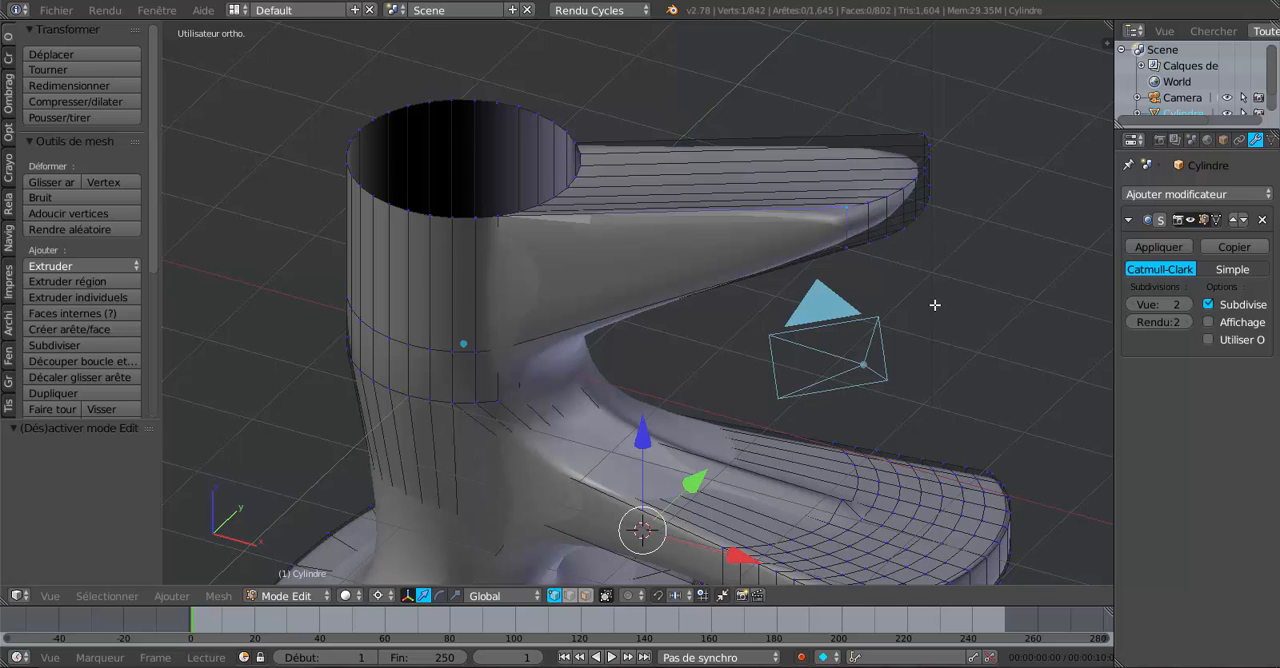
key(shift+s)
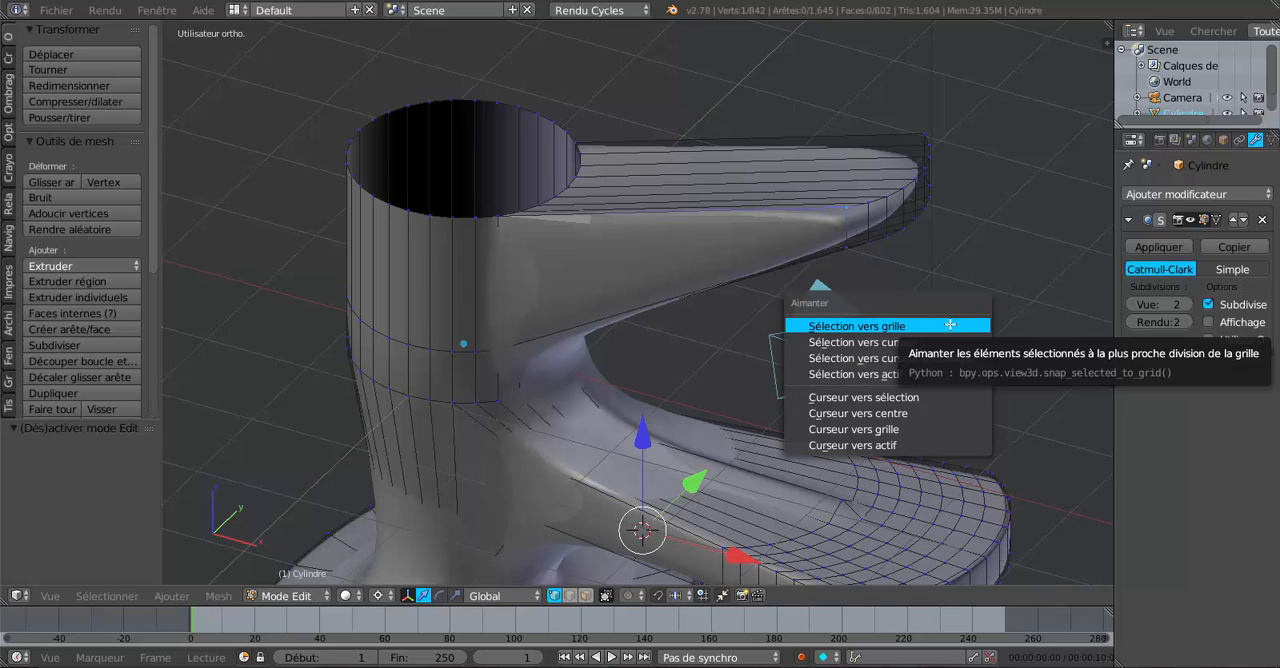
click(927, 398)
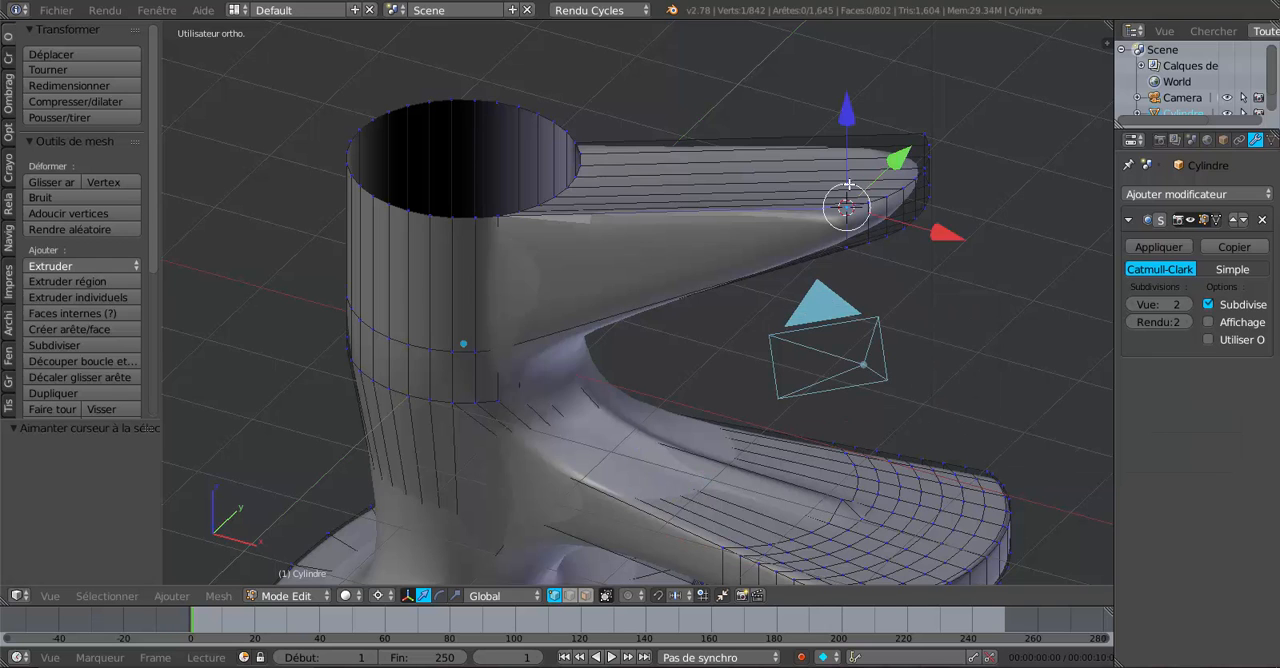
Extend the selection to all nine vertices along the upper edge of the handle's tip.
middle_drag(870, 208, 792, 234)
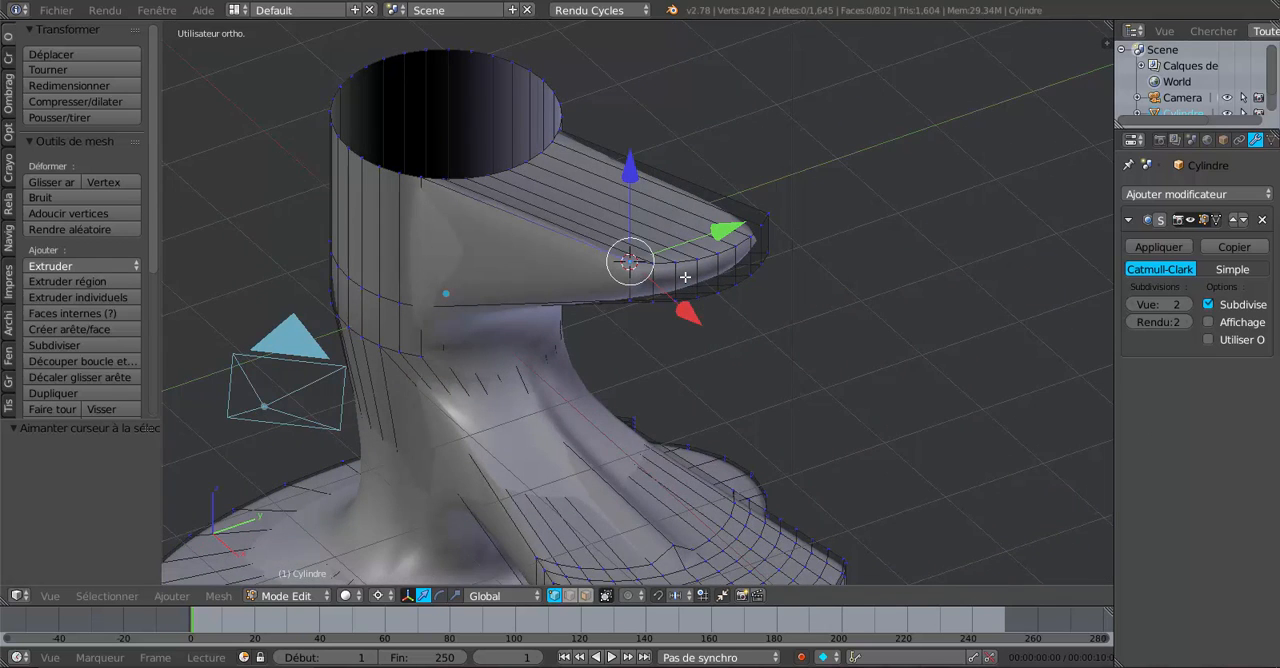
scroll(685, 276, up, 1)
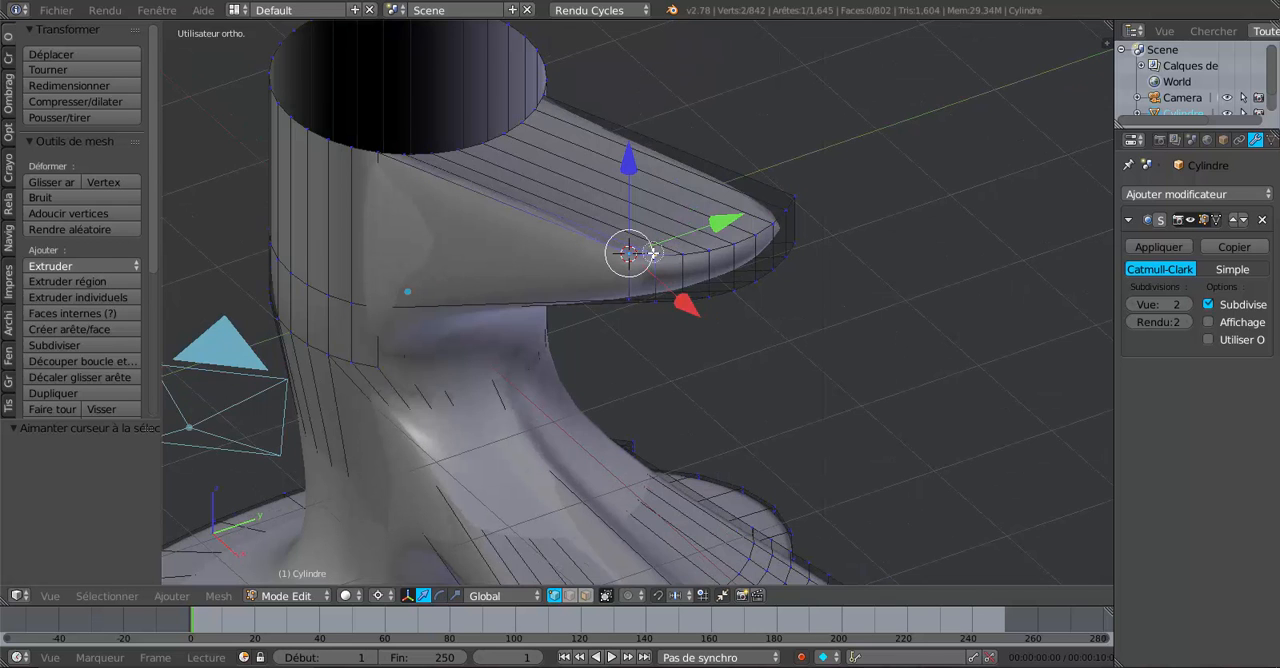
ctrl+right_click(732, 244)
drag(732, 244, 811, 176)
right_click(813, 174)
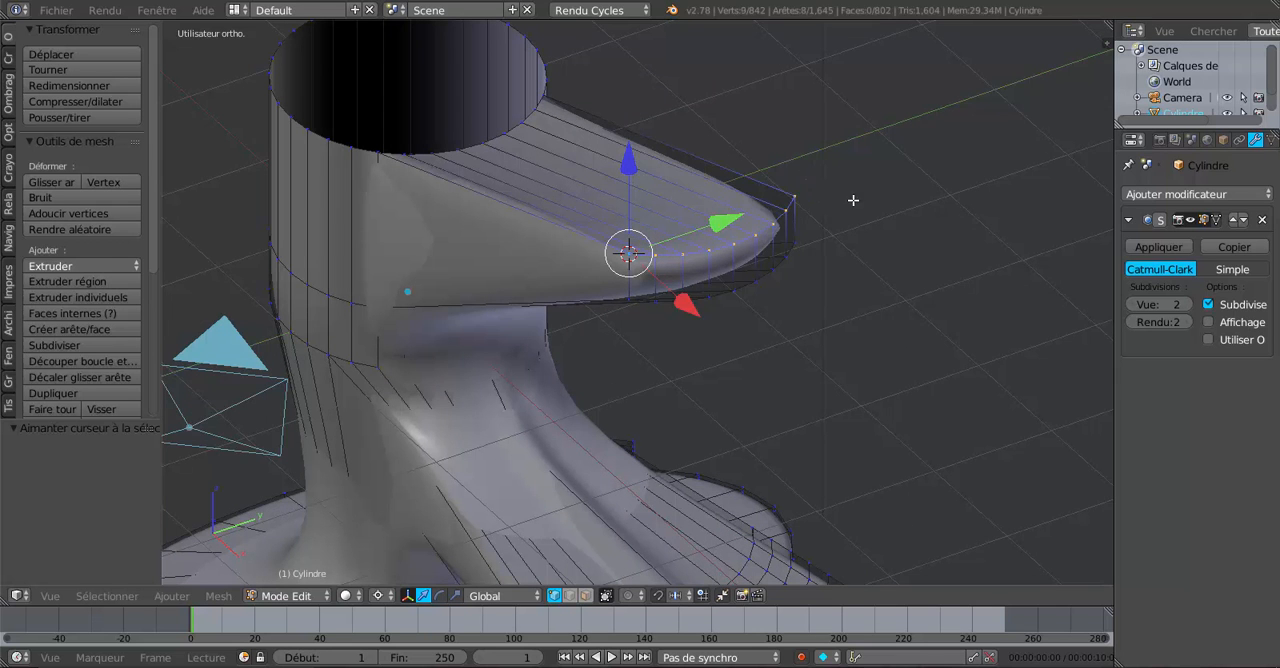
Rotate the handle tip's selected upper vertices about -117° around the global Y axis, pivoting on the 3D cursor.
mouse_move(852, 200)
middle_down()
mouse_move(783, 207)
mouse_move(887, 196)
mouse_move(830, 240)
mouse_move(742, 278)
middle_up()
scroll(885, 219, down, 5)
scroll(681, 309, up, 3)
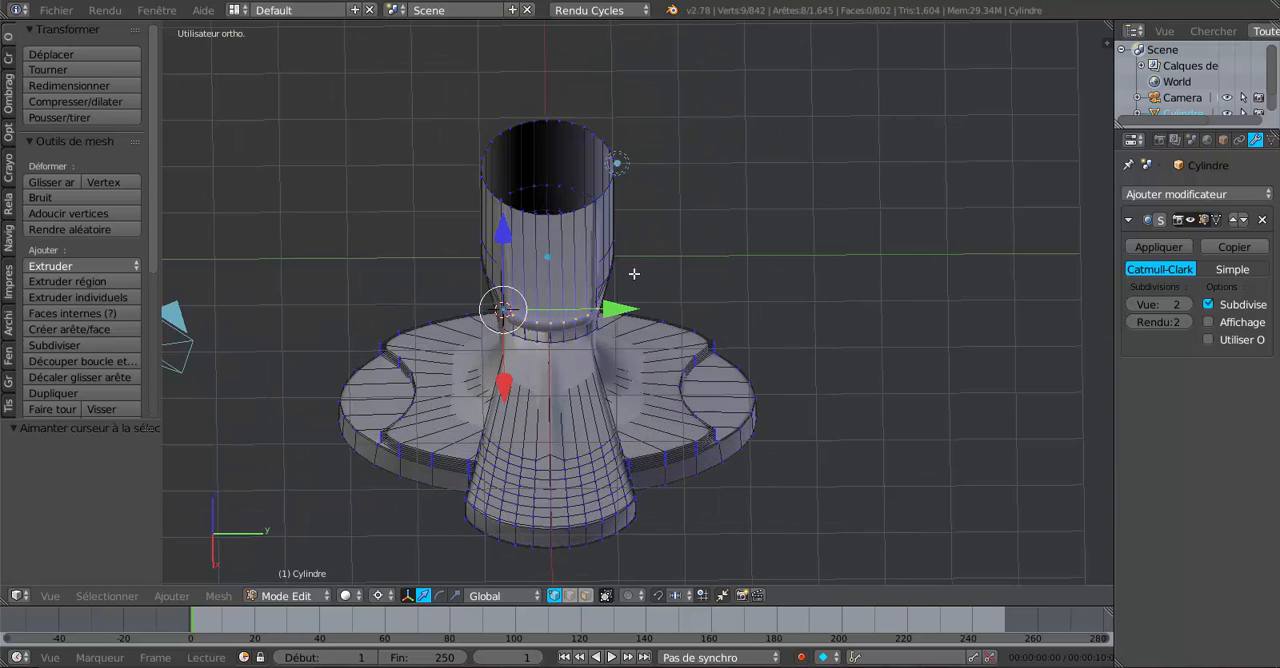
middle_drag(552, 327, 731, 266)
scroll(633, 343, up, 2)
scroll(647, 325, up, 5)
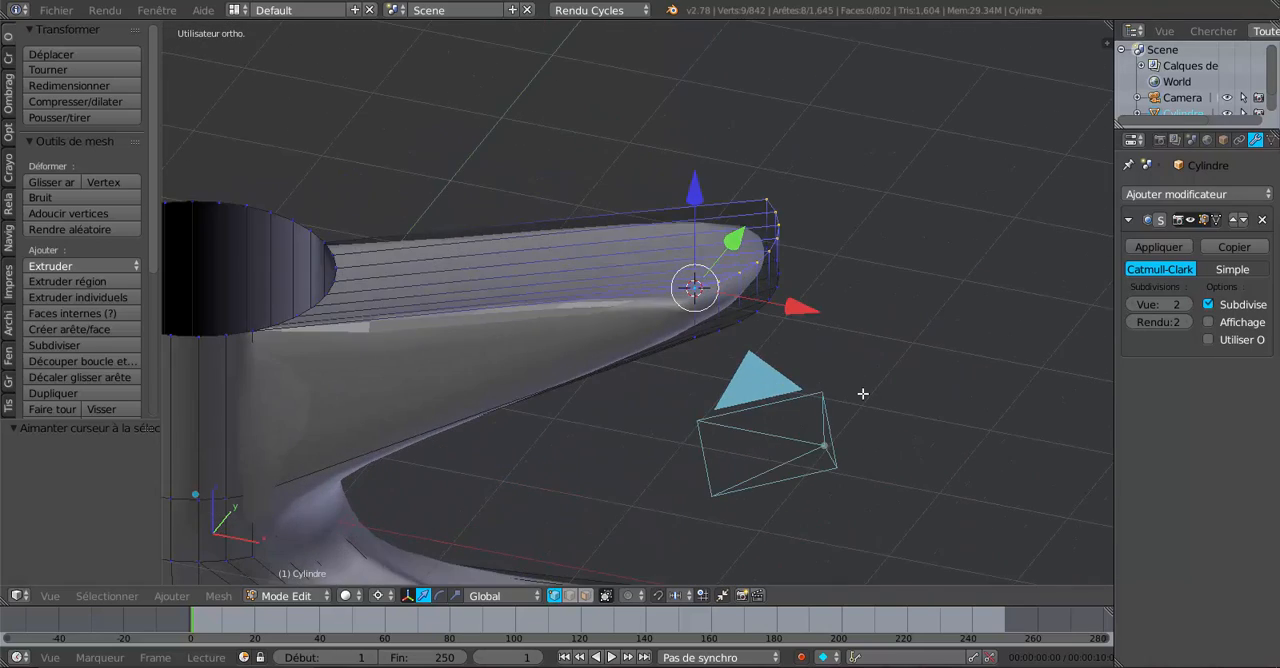
key(r)
key(y)
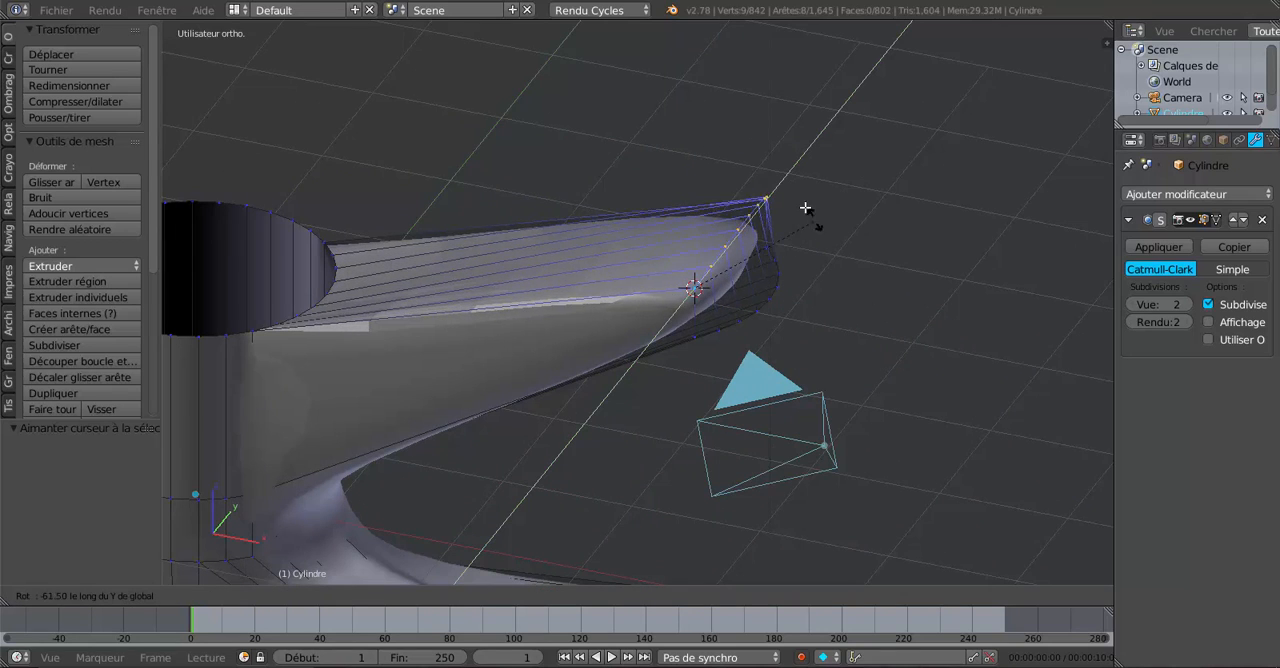
click(695, 163)
Set the Subdivision Surface modifier's viewport level to 3, check the smoothed handle tip in Object Mode, and return to mesh editing.
key(Tab)
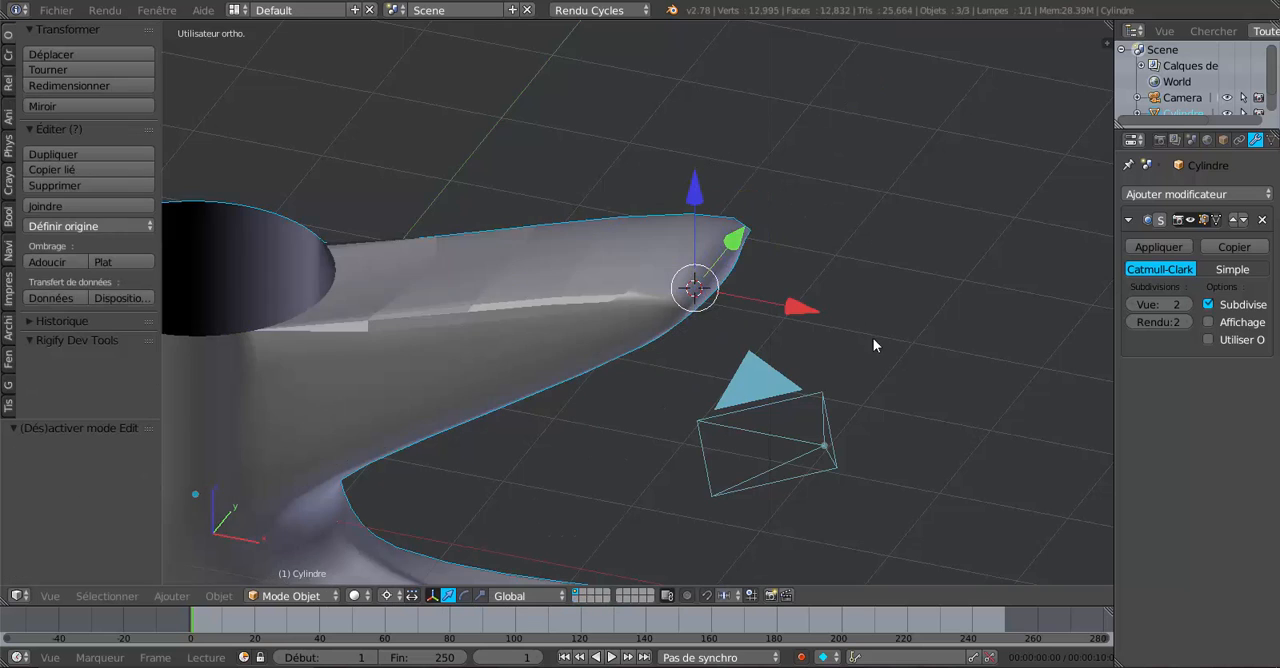
scroll(758, 346, up, 3)
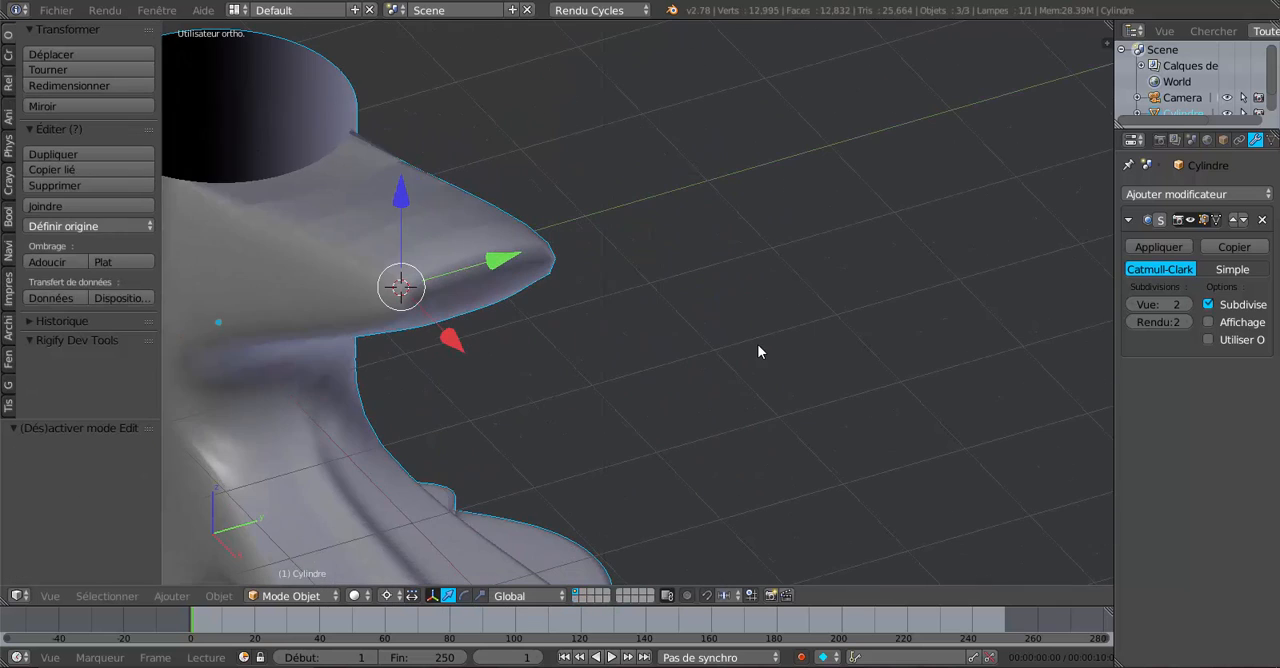
click(1187, 305)
scroll(769, 361, down, 4)
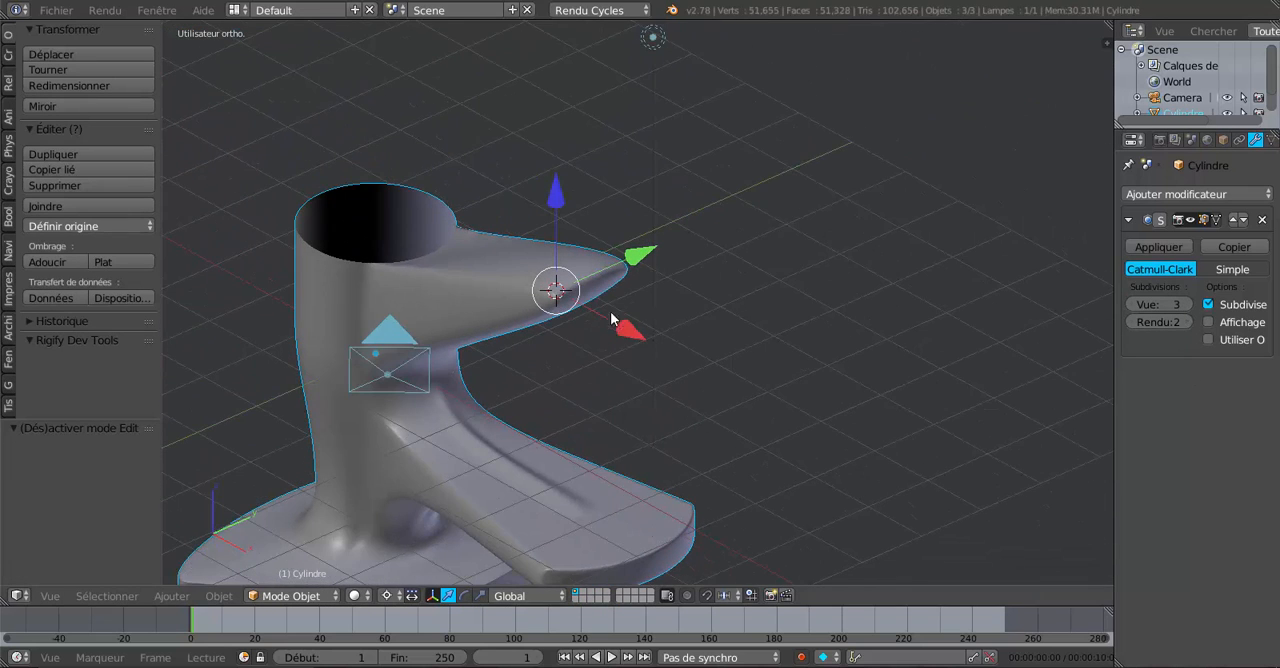
scroll(585, 316, up, 4)
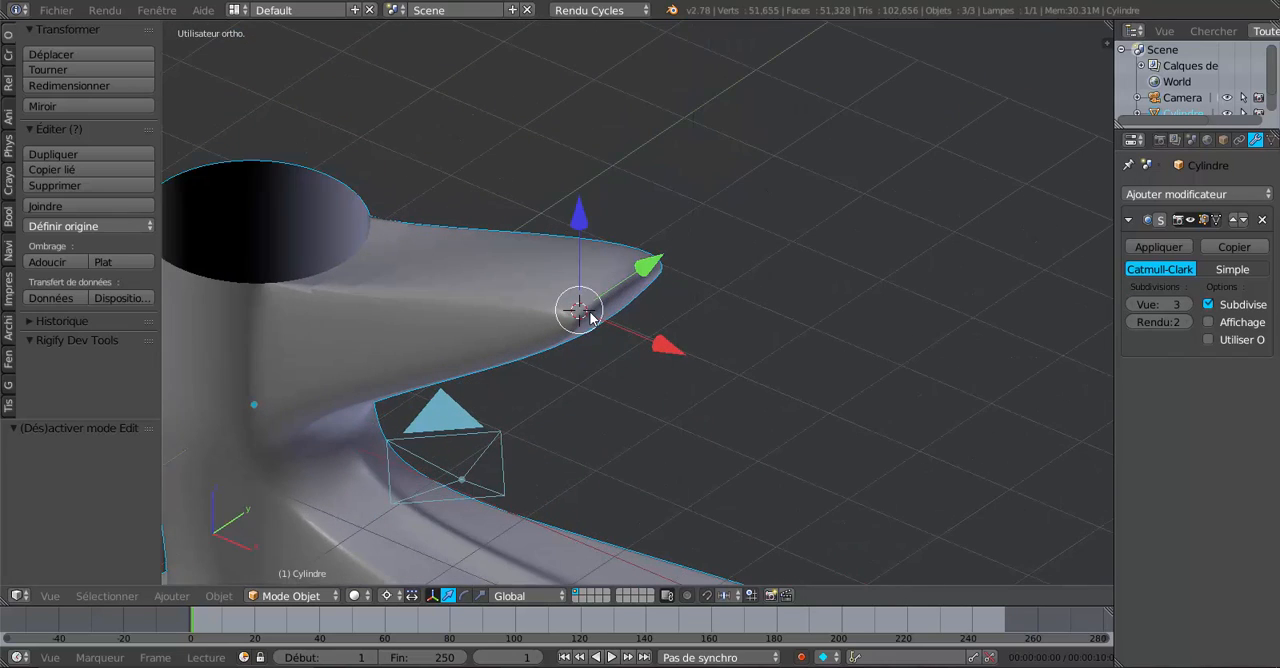
middle_drag(590, 318, 691, 302)
key(Tab)
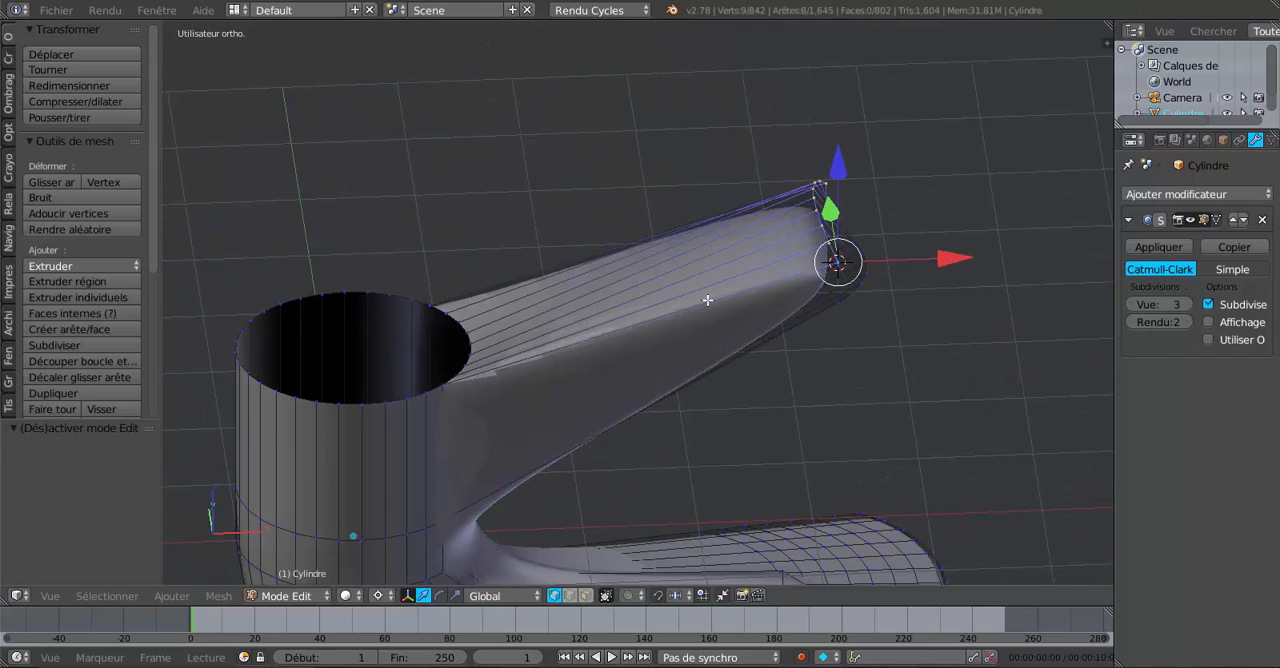
Select the near-side vertex where the handle's upper edge meets the cylinder rim and snap the 3D cursor to it.
middle_drag(615, 353, 858, 187)
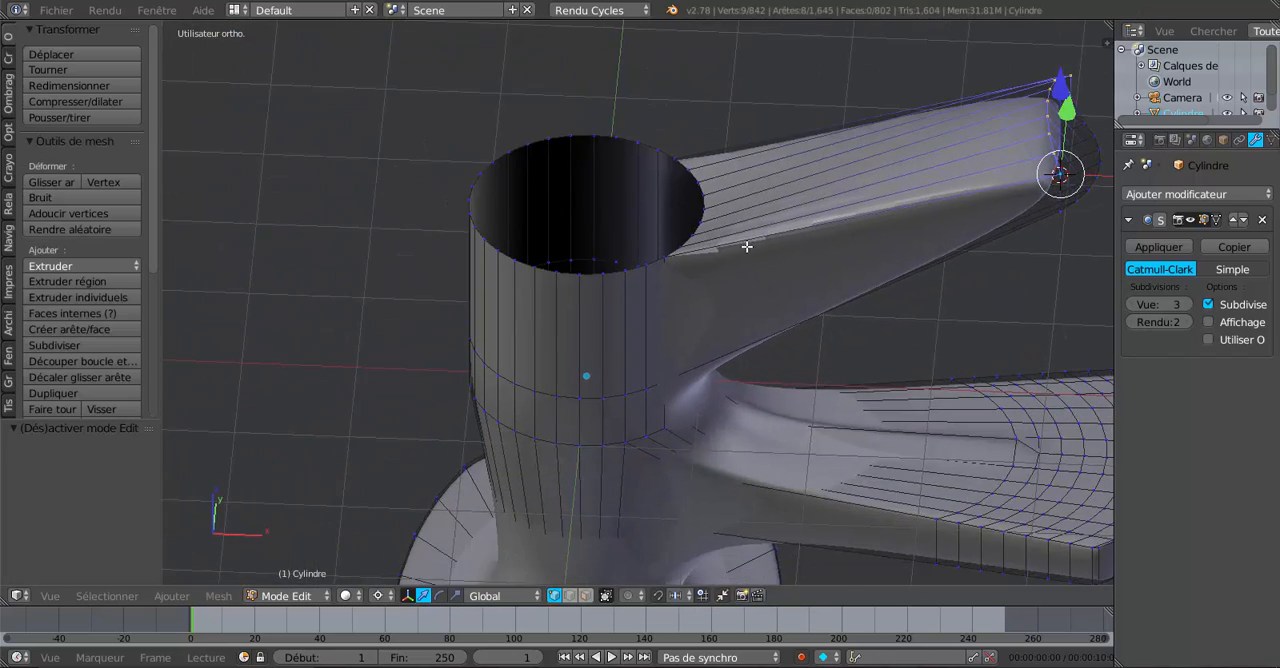
scroll(741, 248, up, 2)
right_click(683, 247)
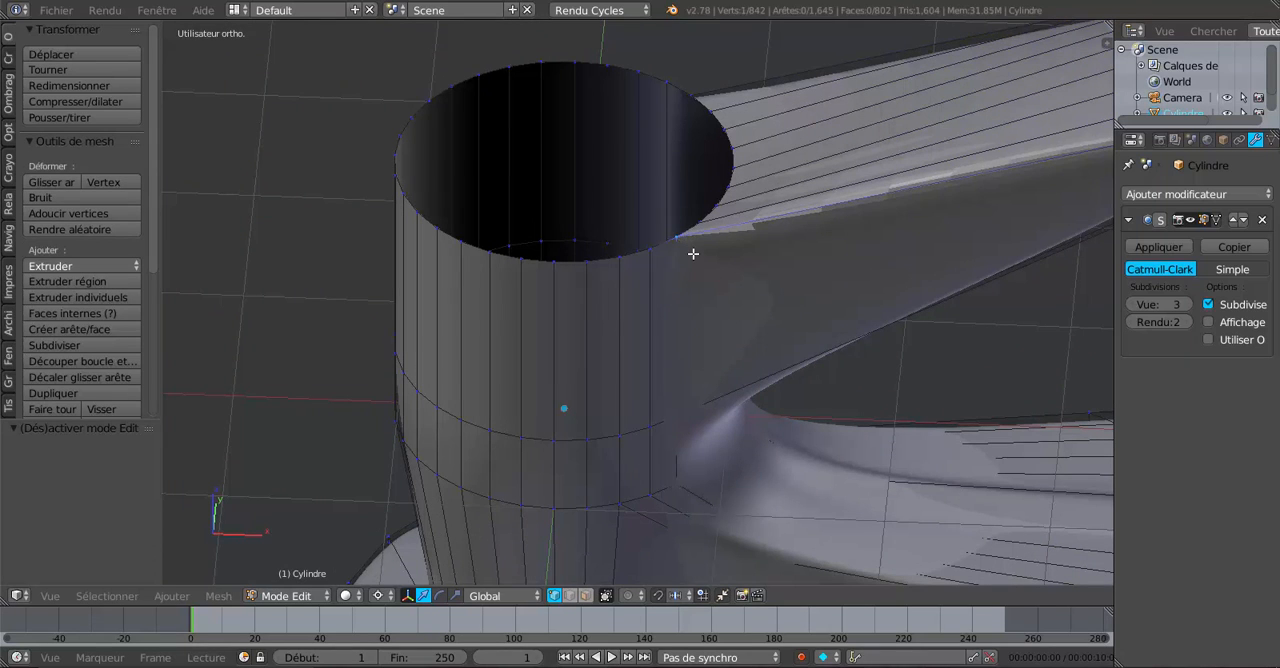
key(shift+s)
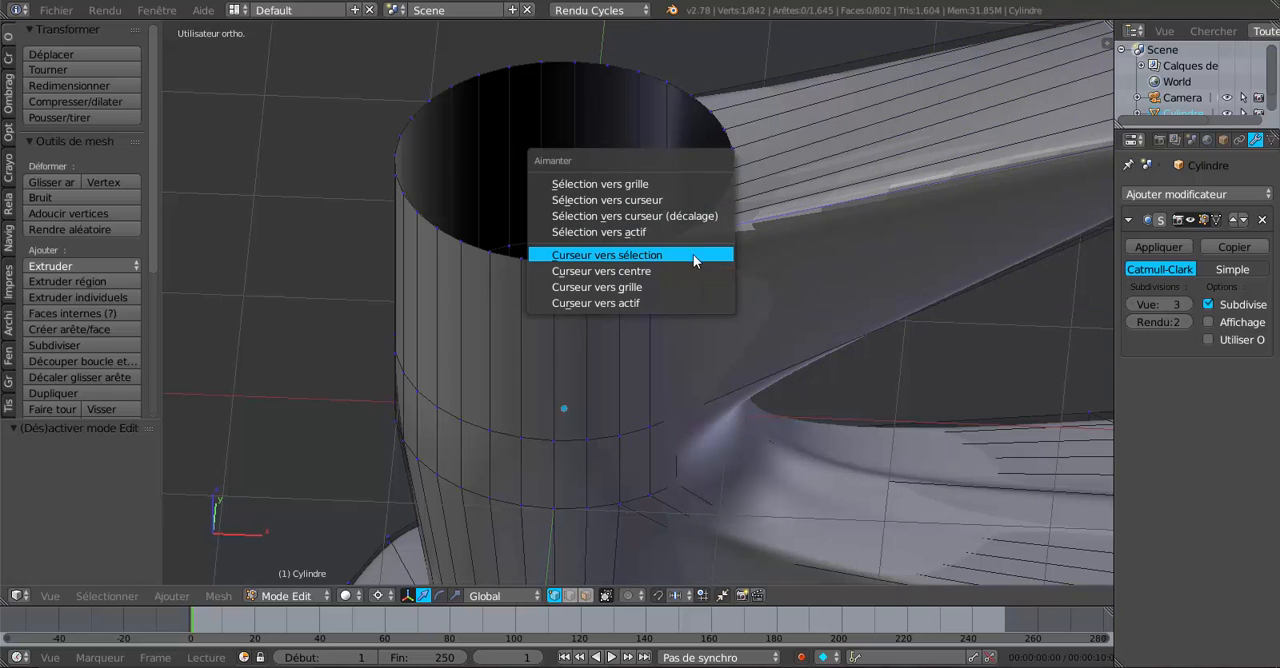
click(697, 254)
Add the remaining rim vertices across the handle's root to the selection, up to its far-side corner.
mouse_move(697, 250)
middle_down()
mouse_move(716, 222)
mouse_move(710, 232)
middle_up()
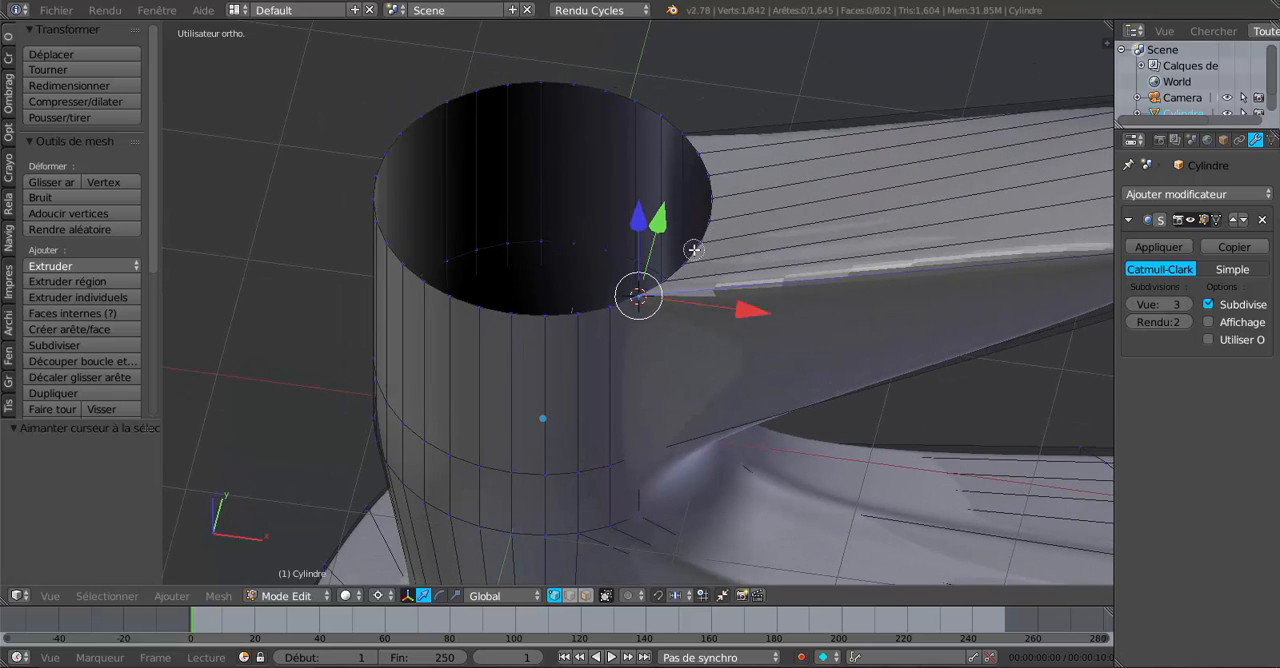
shift+right_click(669, 280)
shift+right_click(688, 261)
shift+right_click(701, 239)
shift+right_click(710, 218)
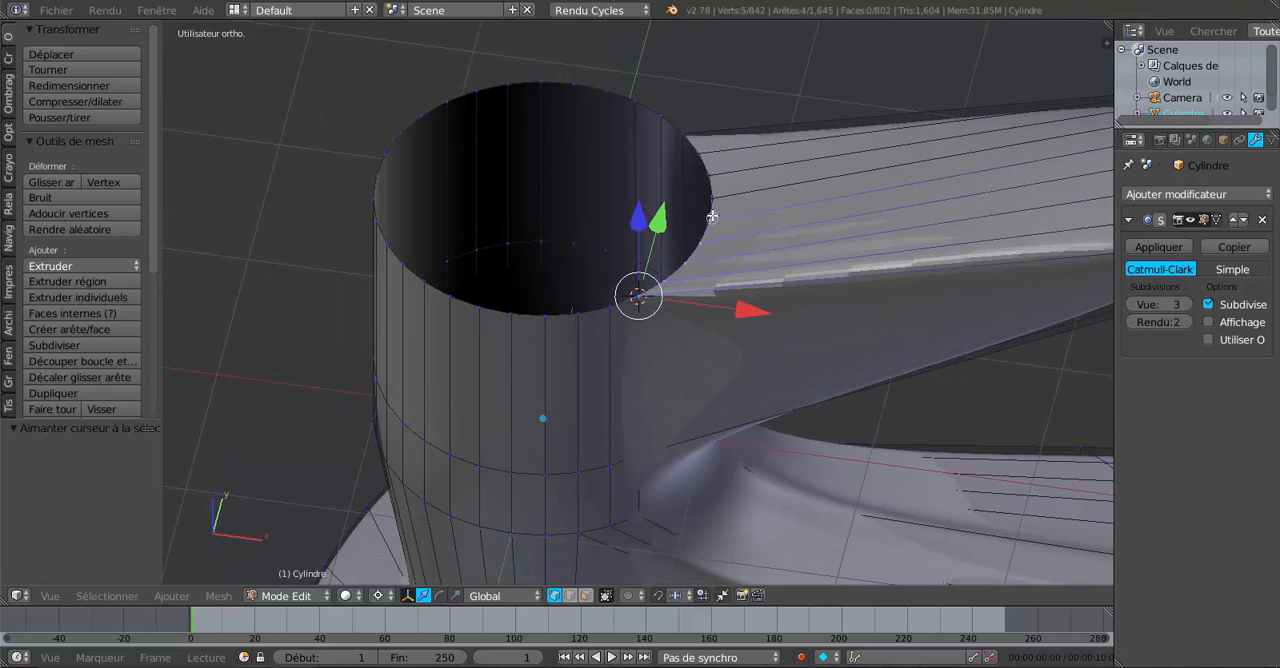
shift+right_click(713, 195)
shift+right_click(711, 172)
shift+right_click(702, 148)
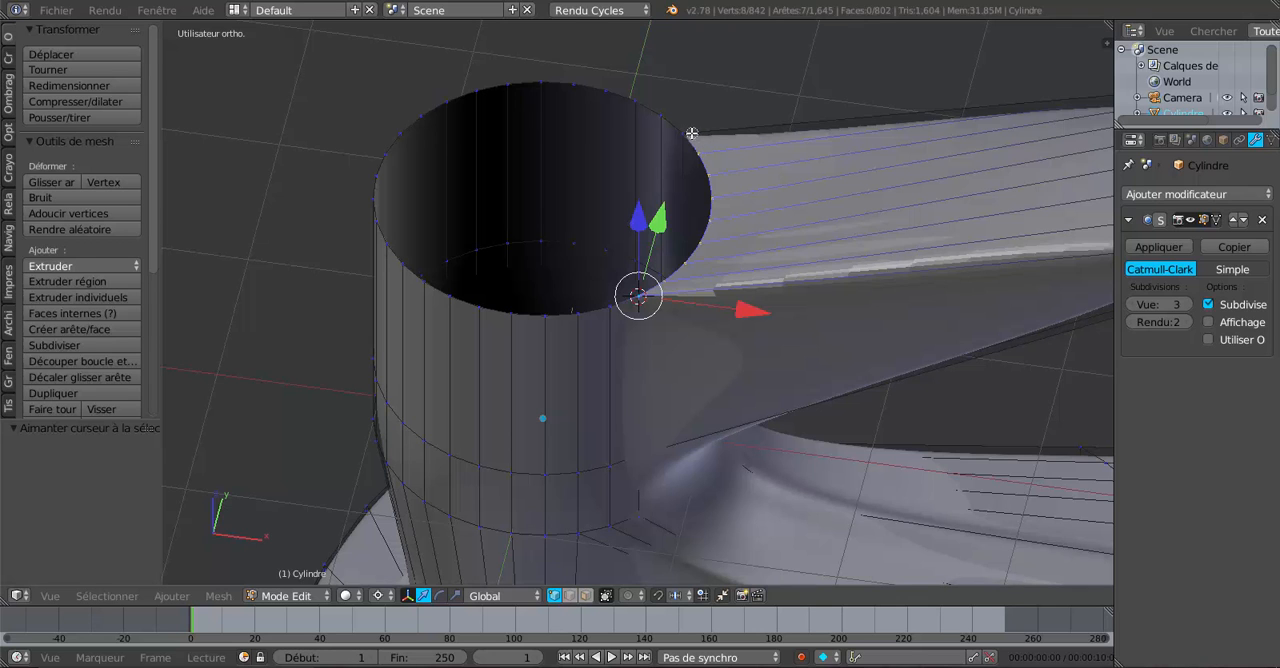
shift+right_click(691, 133)
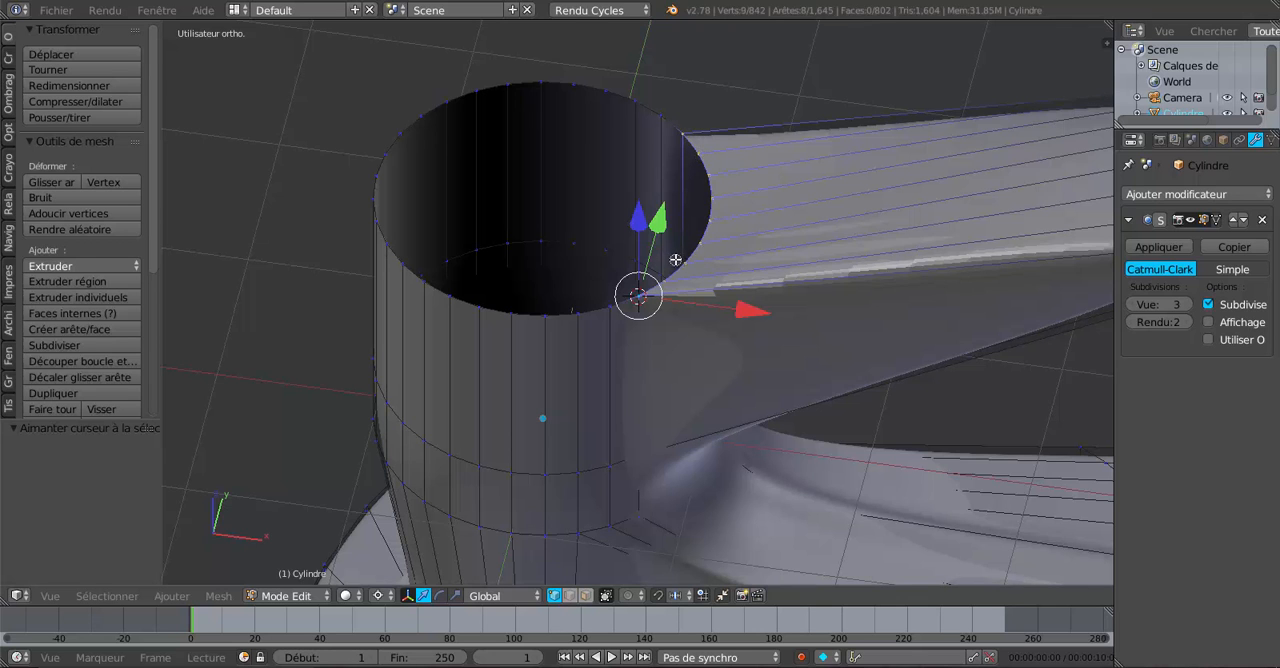
Rotate the selected rim vertices about -74° around the global Y axis, check the smoothed handle in Object Mode, and return to mesh editing.
middle_drag(676, 260, 842, 174)
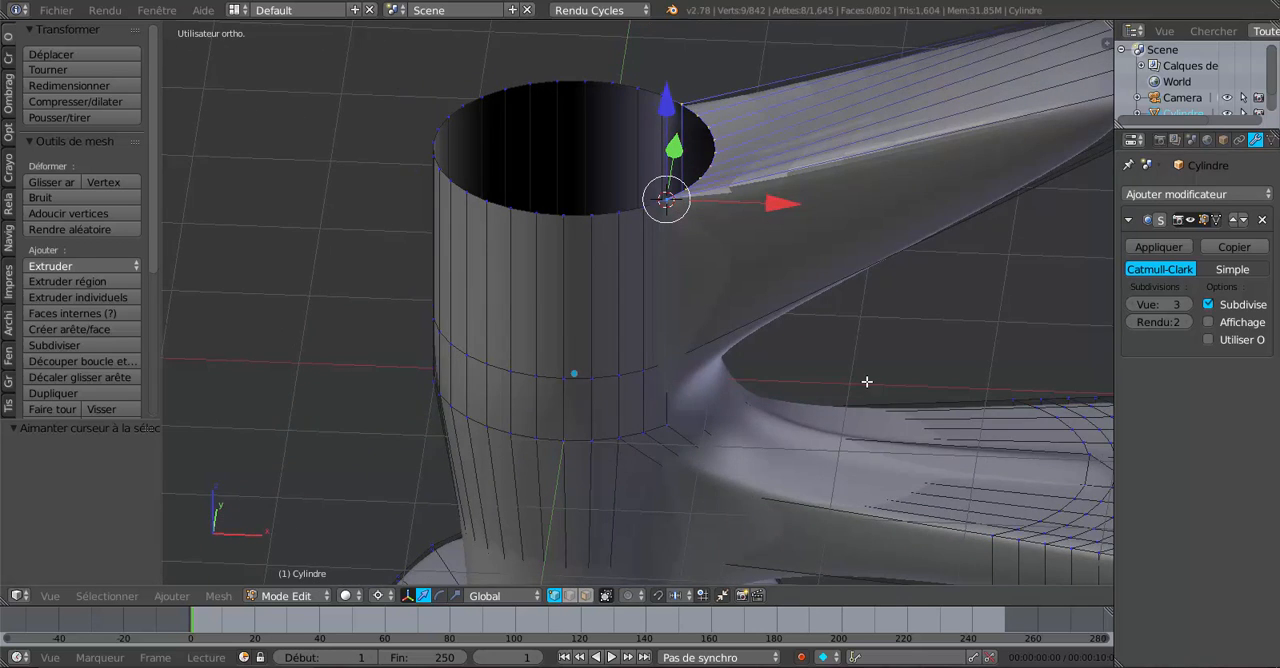
key(r)
key(y)
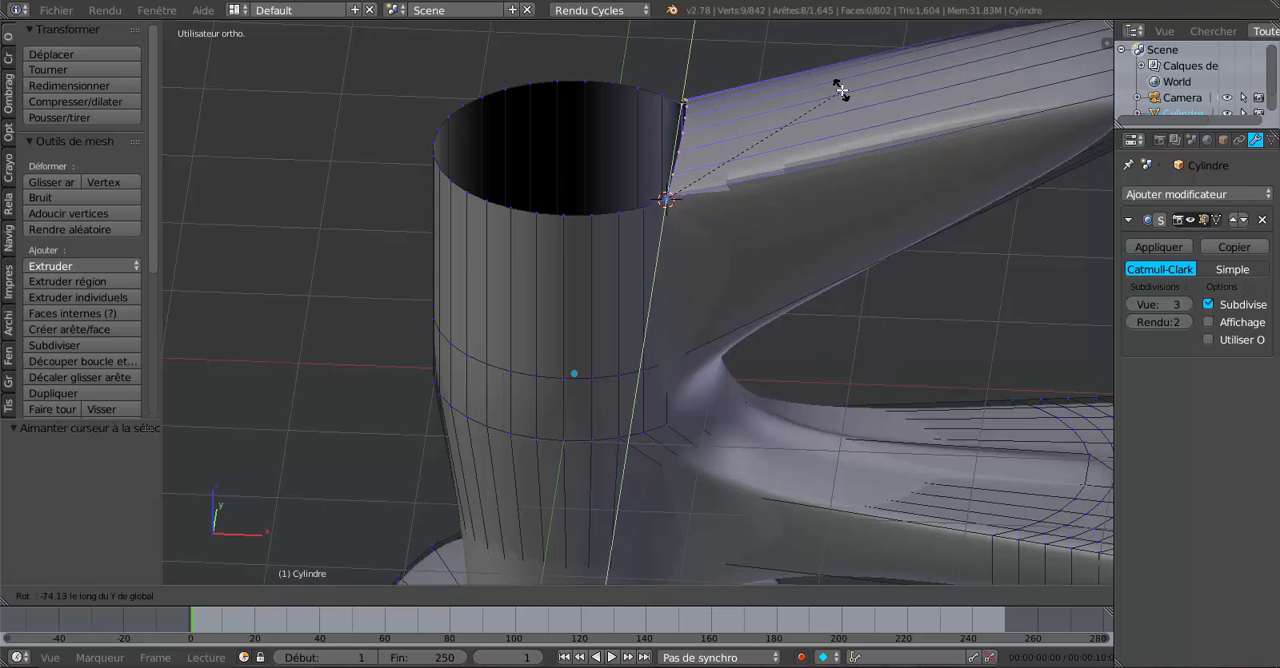
click(842, 90)
key(Tab)
scroll(850, 225, down, 5)
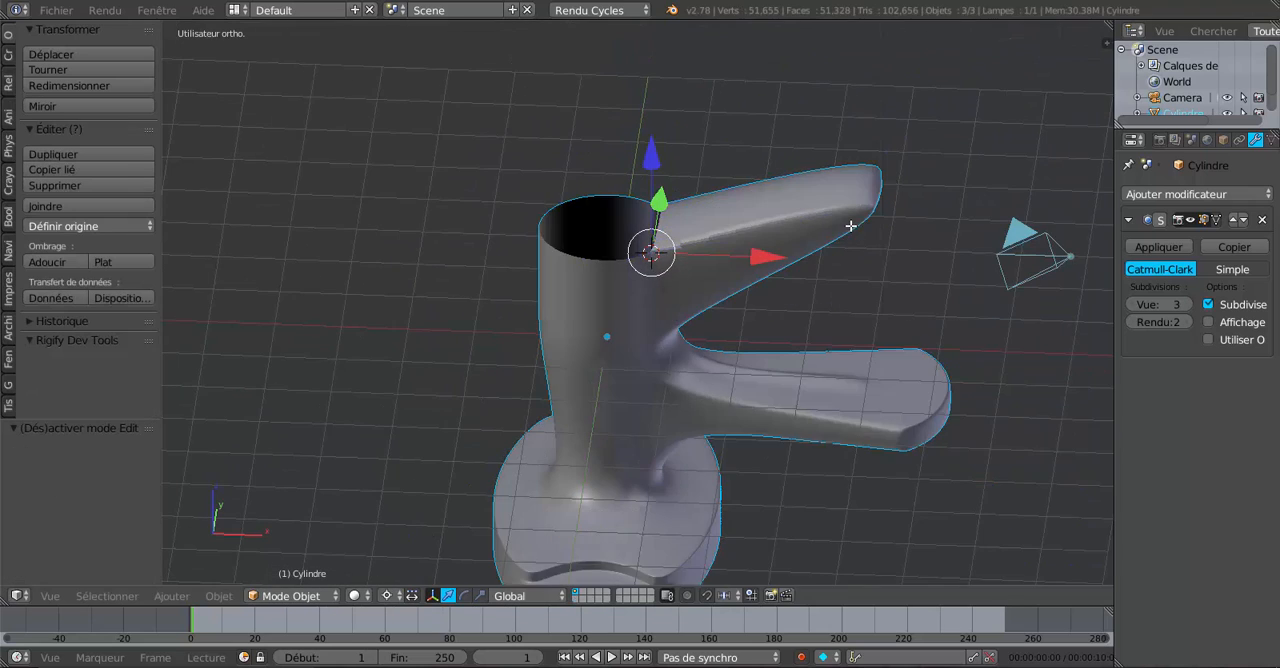
middle_drag(850, 225, 818, 218)
key(Tab)
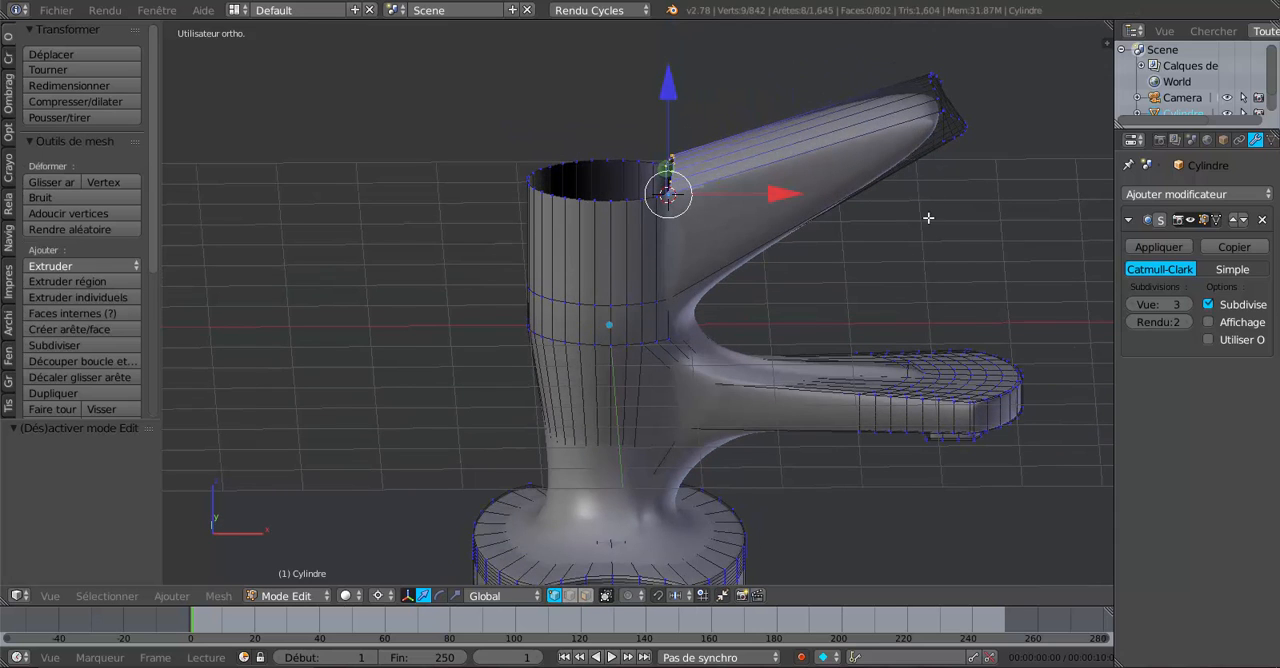
Cut one edge loop around the handle and slide it close to the tip.
scroll(905, 235, down, 3)
scroll(827, 260, up, 1)
middle_drag(831, 230, 803, 244)
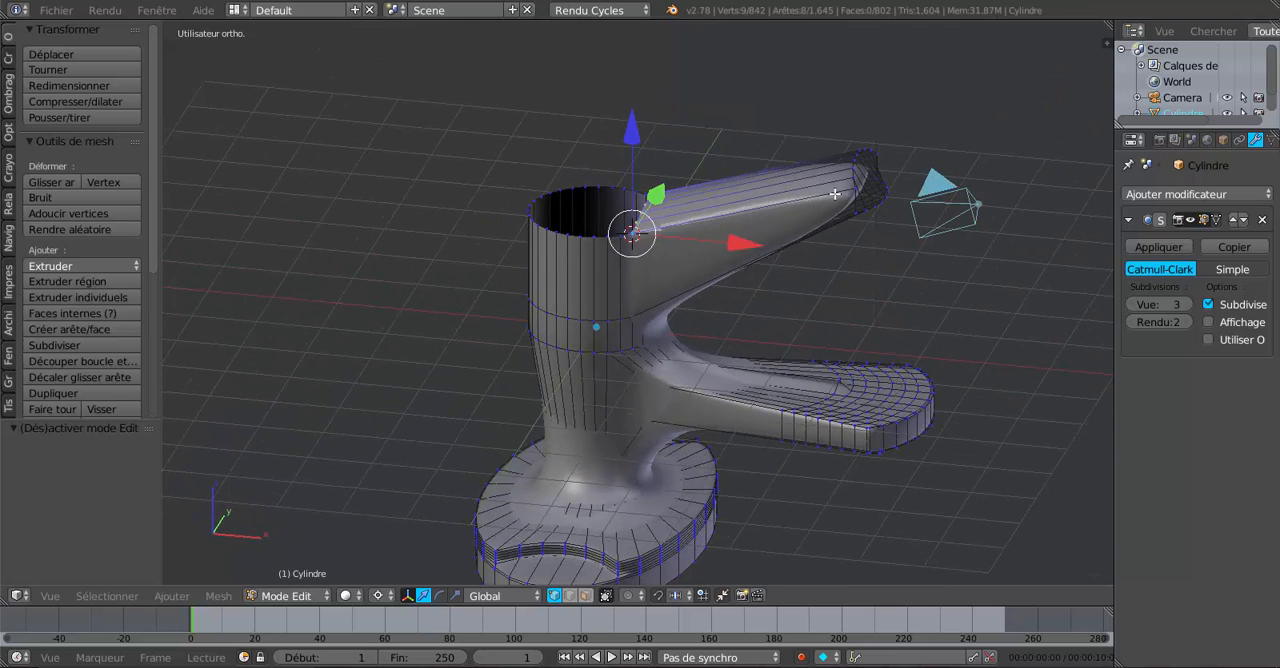
key(ctrl+r)
click(822, 206)
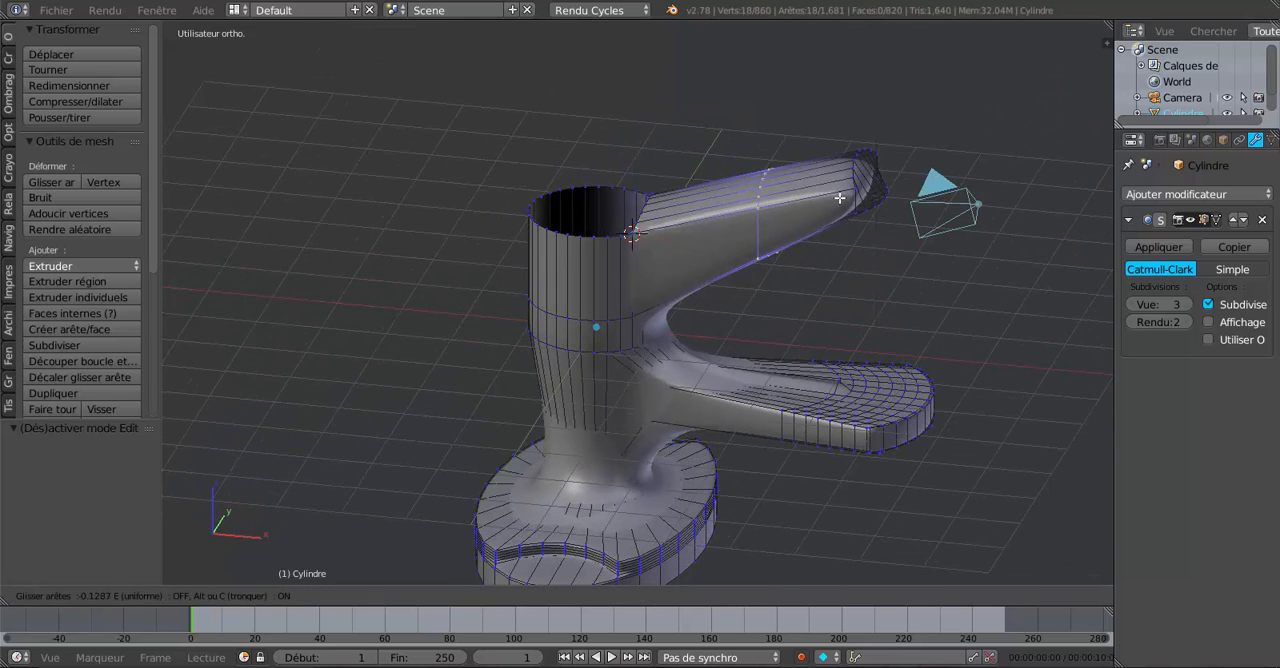
click(910, 182)
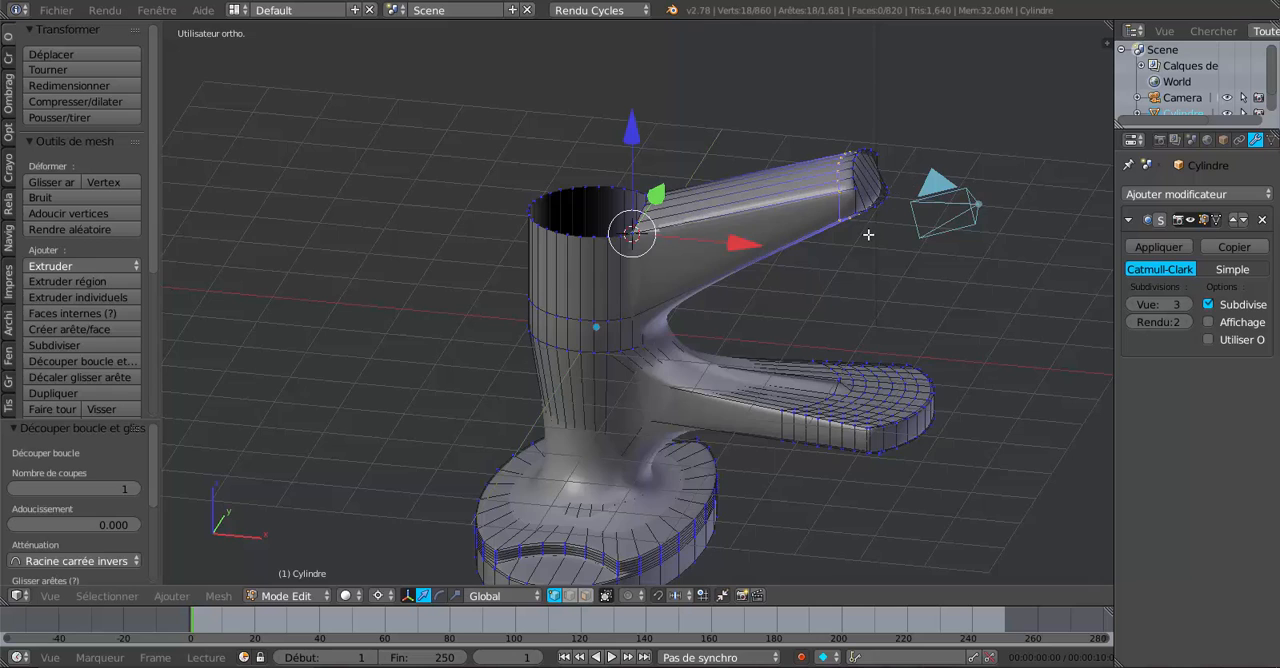
Set the transform orientation to Normal and, in front view, move the new handle edge loop -2.237 along Z toward the faucet body.
middle_drag(868, 234, 894, 206)
click(494, 597)
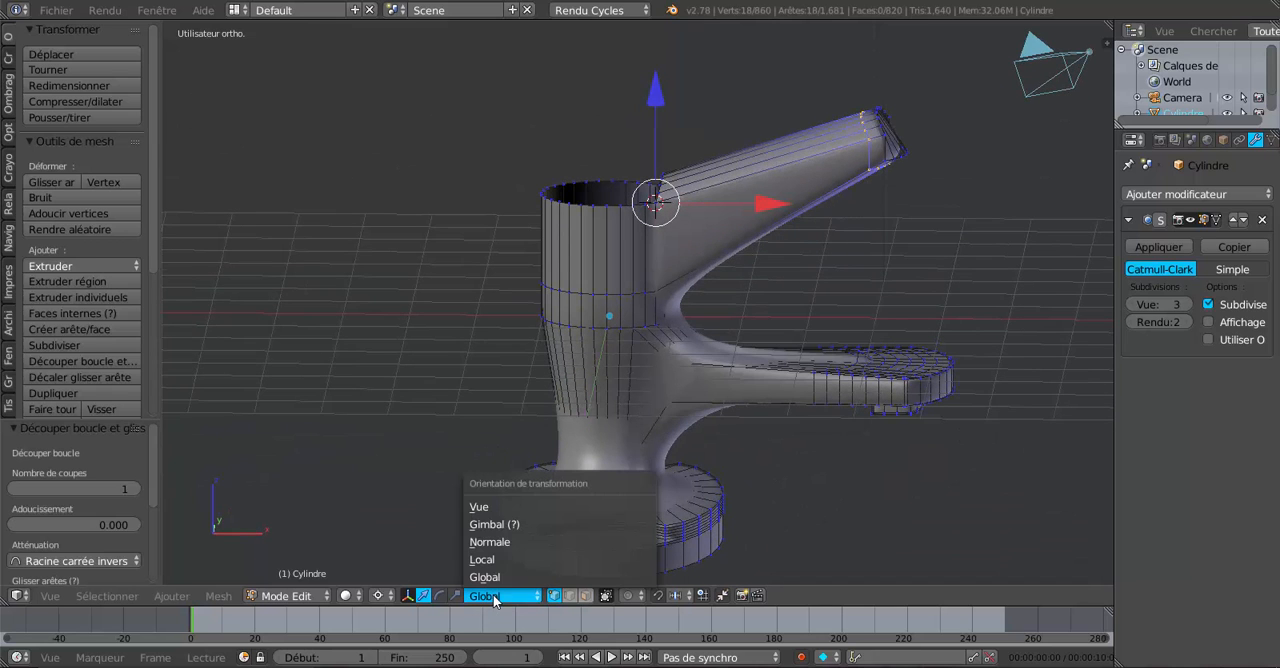
click(501, 541)
middle_drag(740, 443, 743, 434)
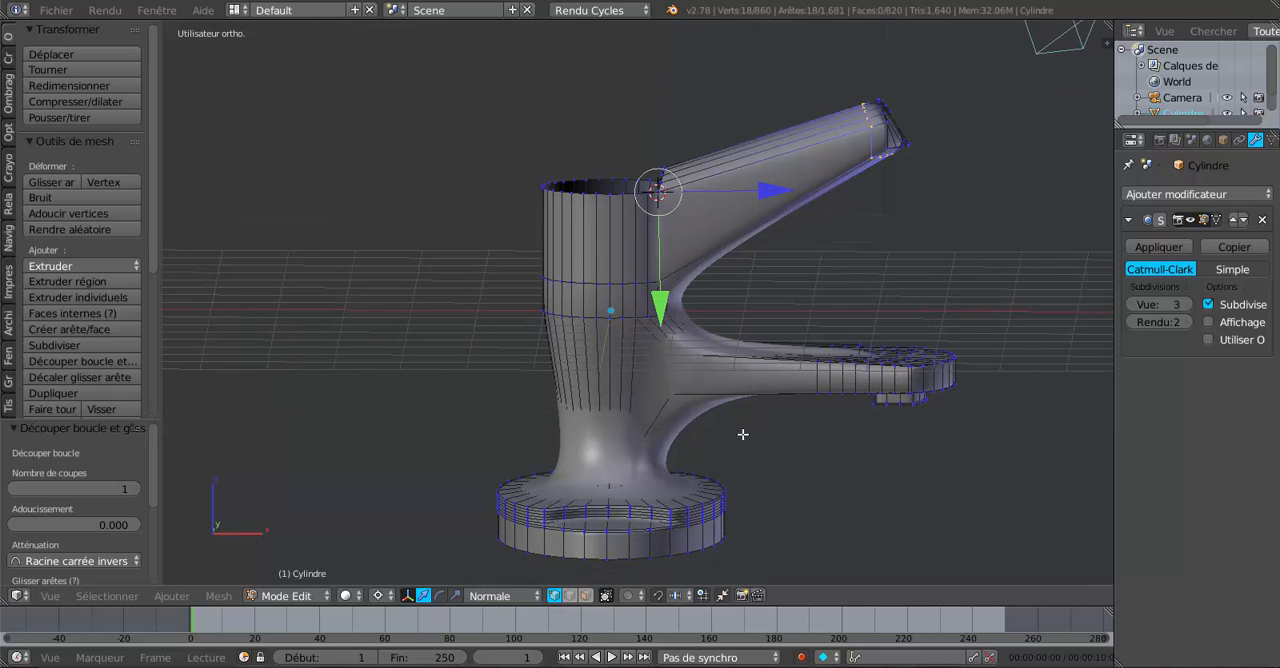
key(KP_1)
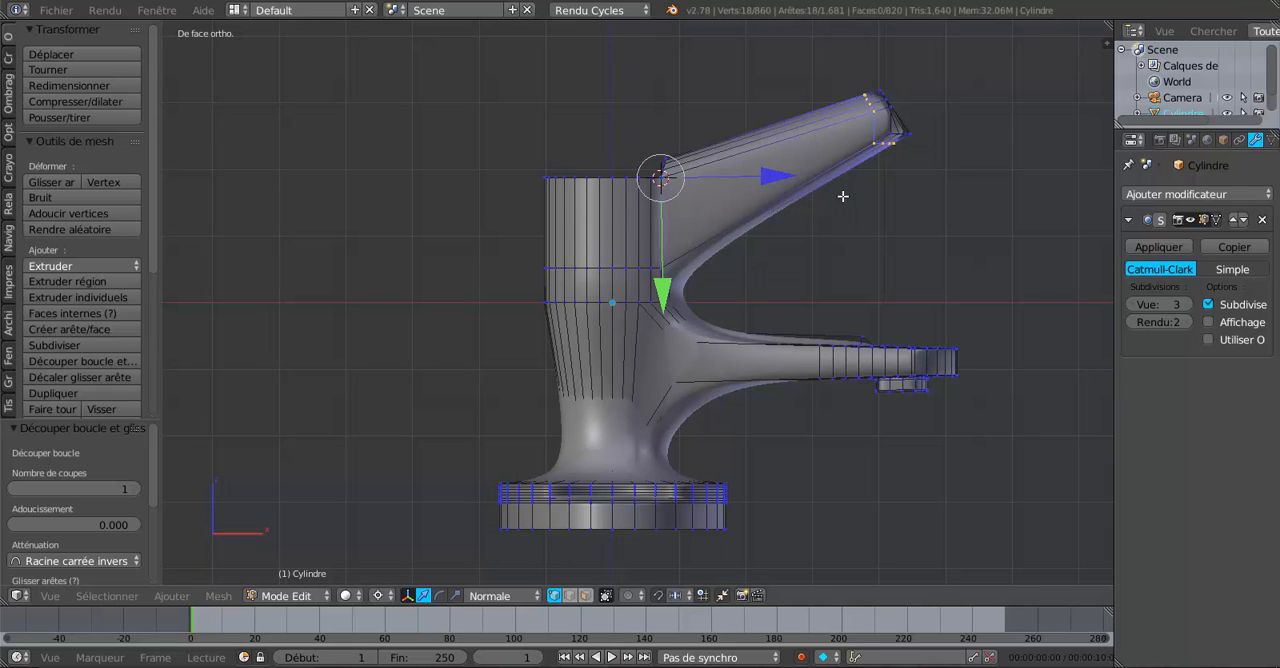
middle_drag(771, 249, 769, 301)
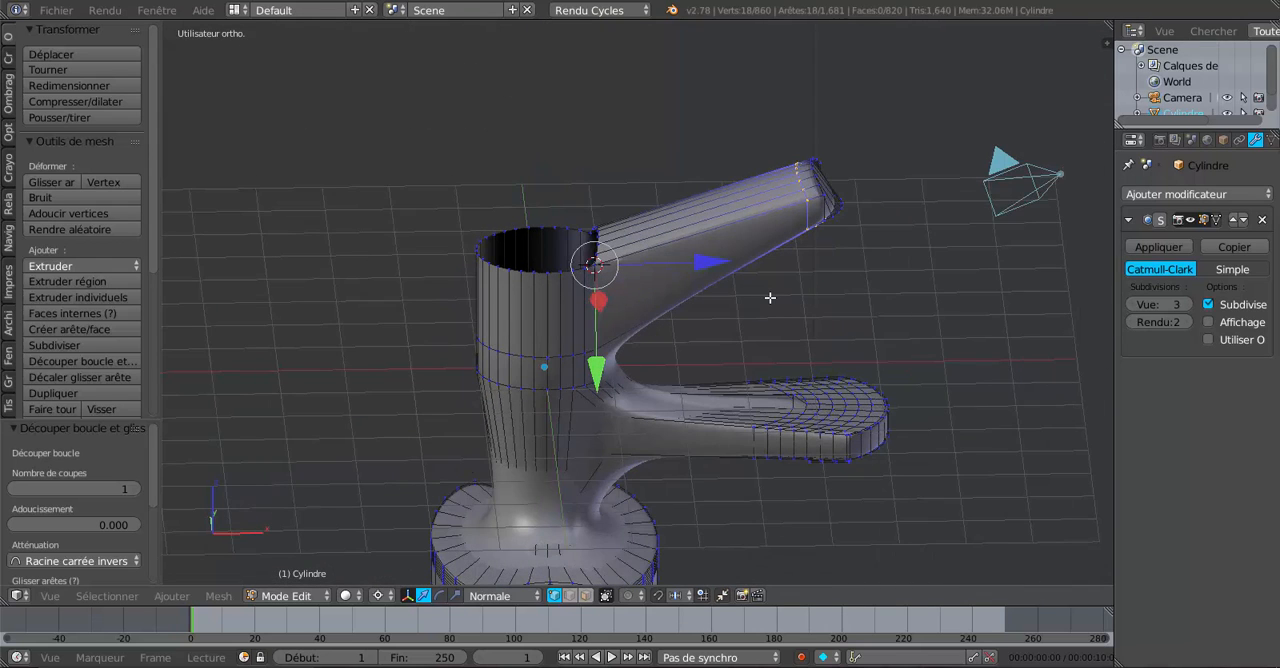
key(KP_1)
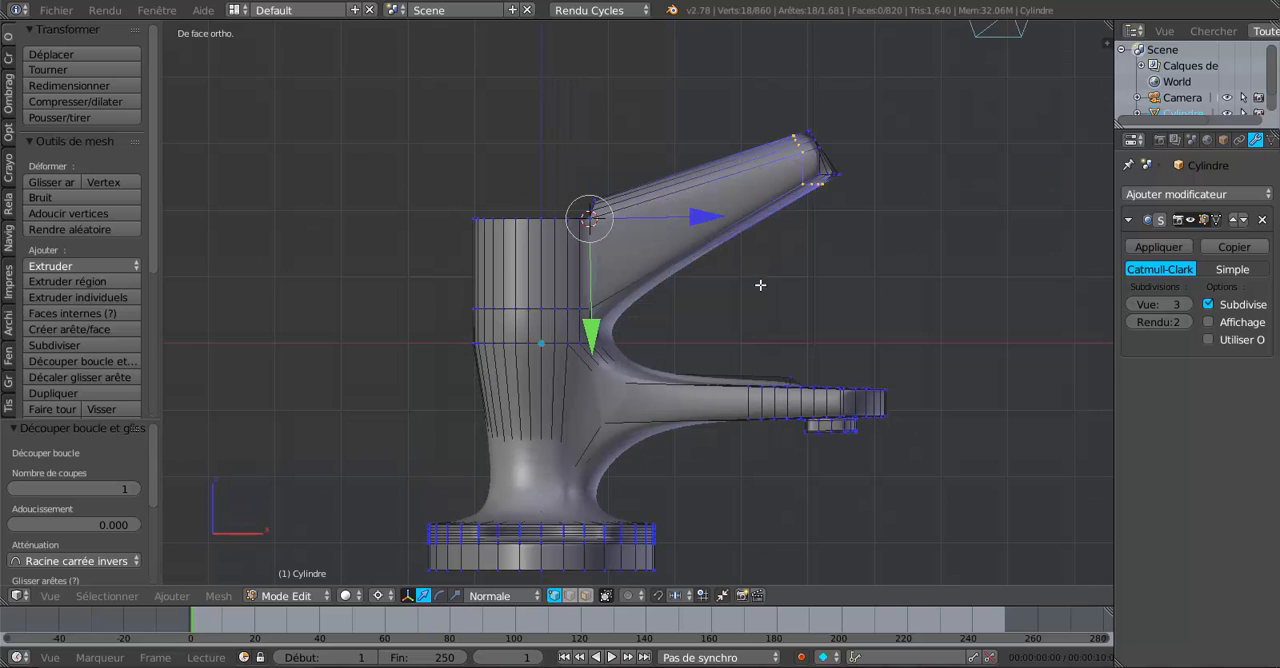
drag(708, 217, 556, 267)
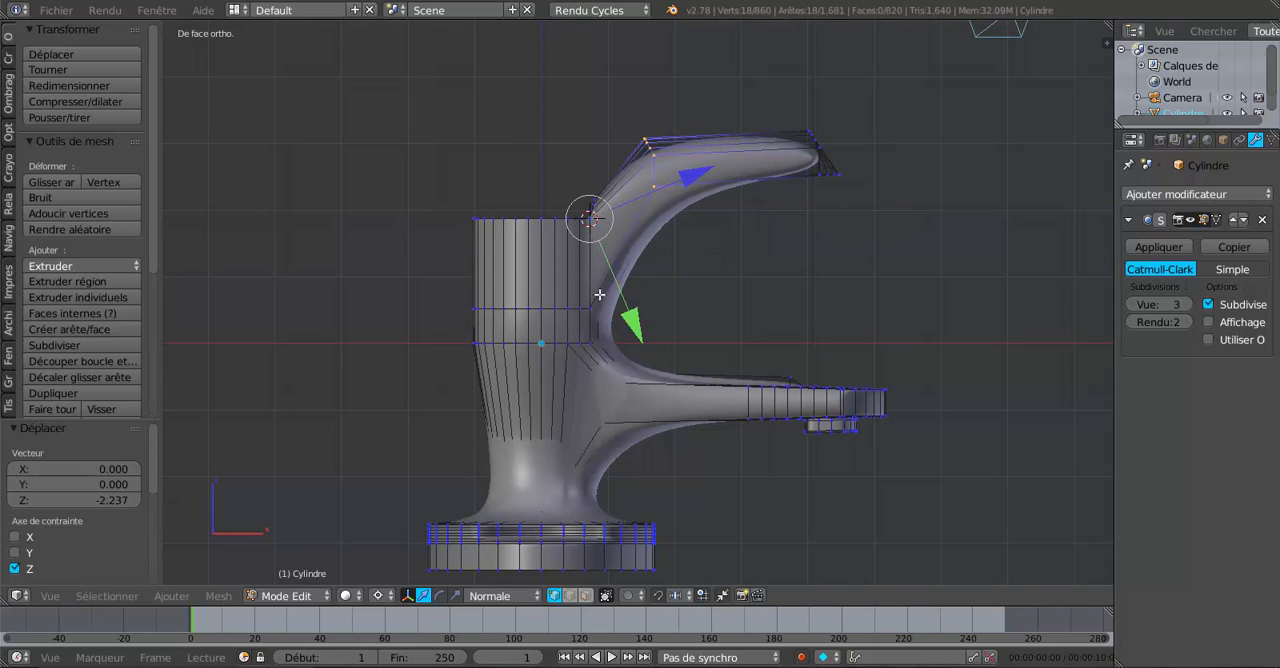
Move the handle edge loop 0.662 along its normal Y axis, slide it along Z toward the faucet body, and check the smoothed shape.
drag(628, 322, 618, 373)
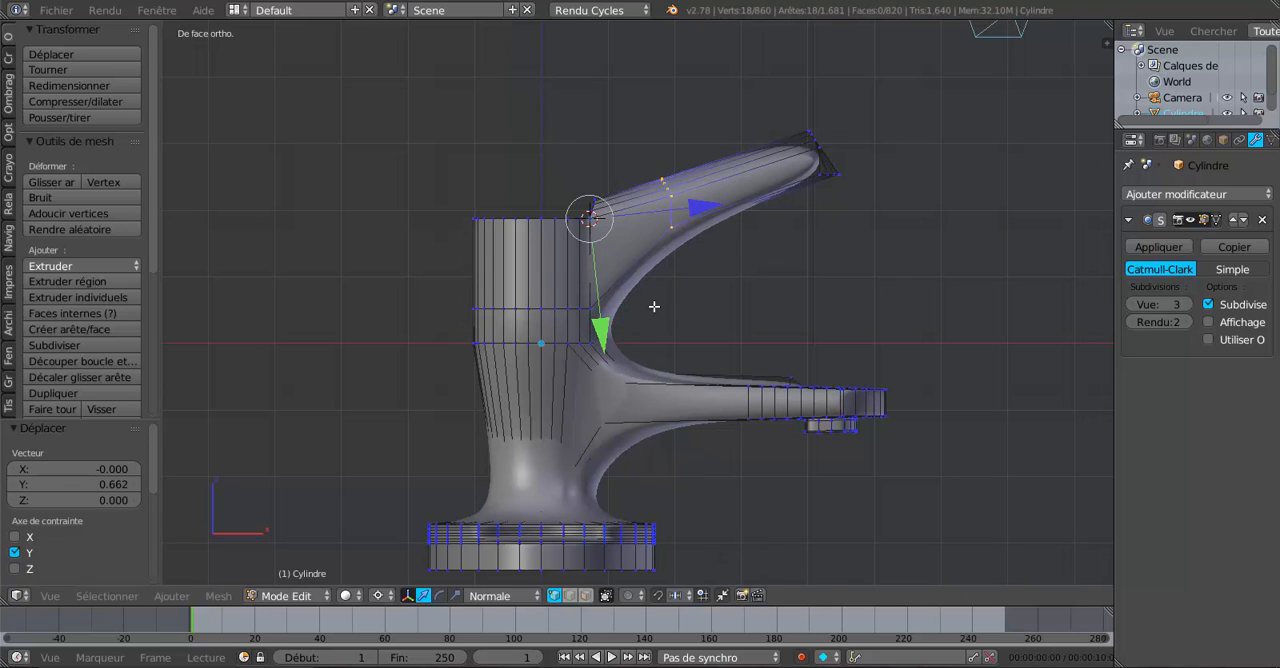
drag(702, 204, 614, 325)
middle_drag(663, 297, 695, 228)
key(Tab)
middle_drag(612, 333, 624, 286)
key(Tab)
Set the modifier's viewport subdivision level to 0 and scale the handle edge loop uniformly to 0.799.
click(1130, 304)
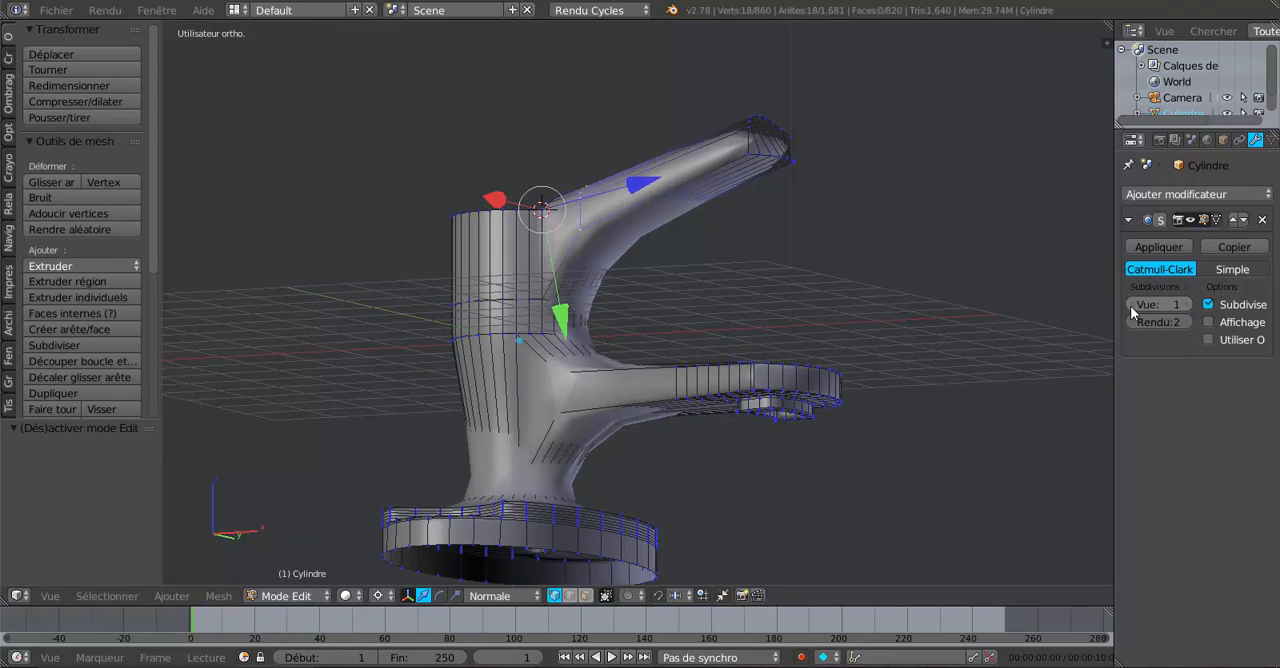
click(1130, 304)
click(1130, 304)
middle_drag(821, 320, 761, 325)
key(s)
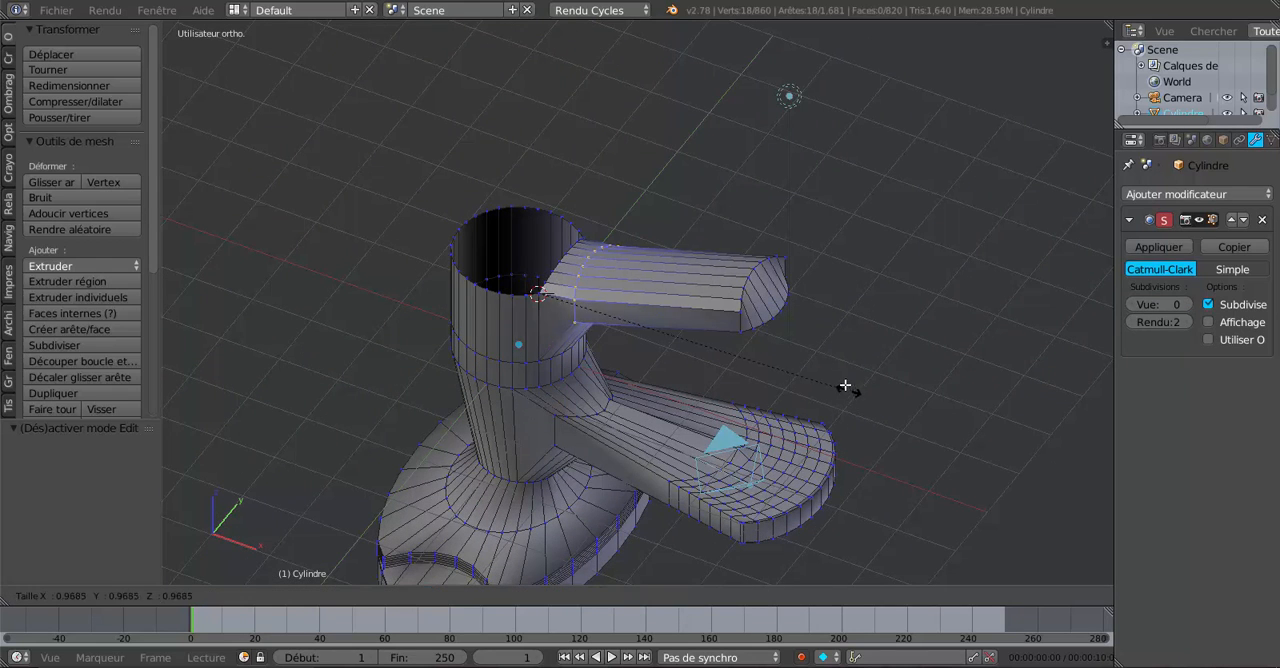
click(790, 351)
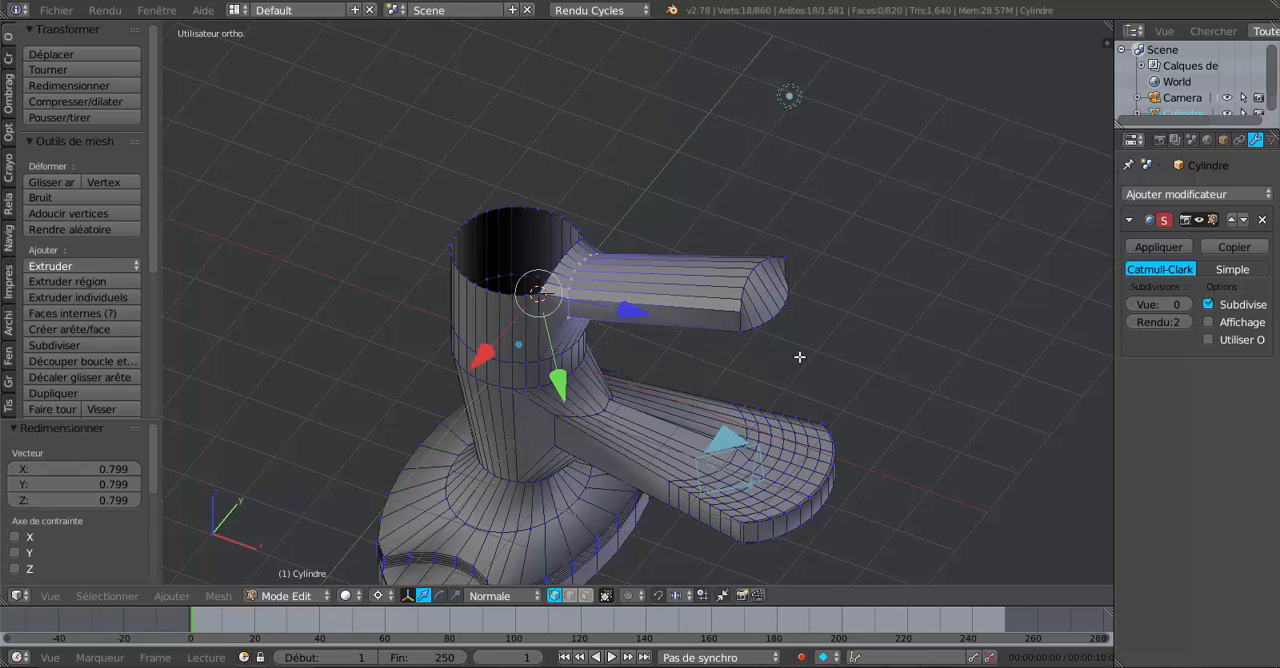
Restore the viewport subdivision level to 3 in Object Mode, inspect the handle's profile, and return to mesh editing.
key(Tab)
middle_drag(806, 339, 866, 264)
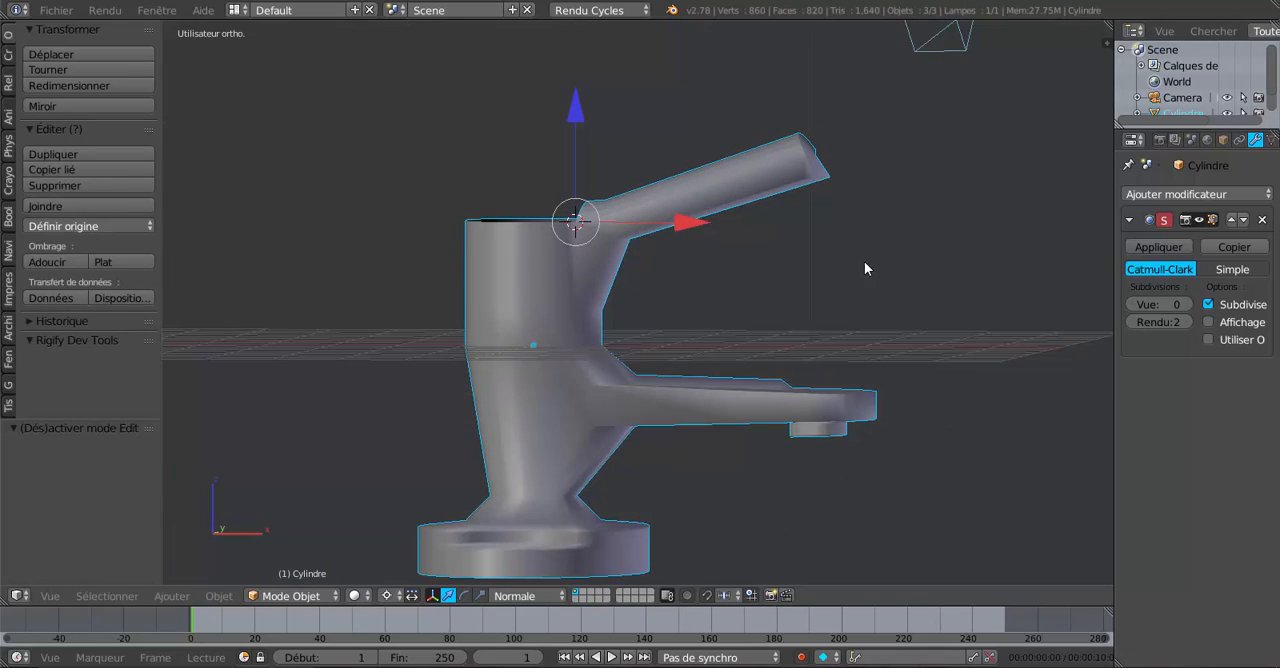
click(1184, 304)
click(1184, 304)
click(1184, 304)
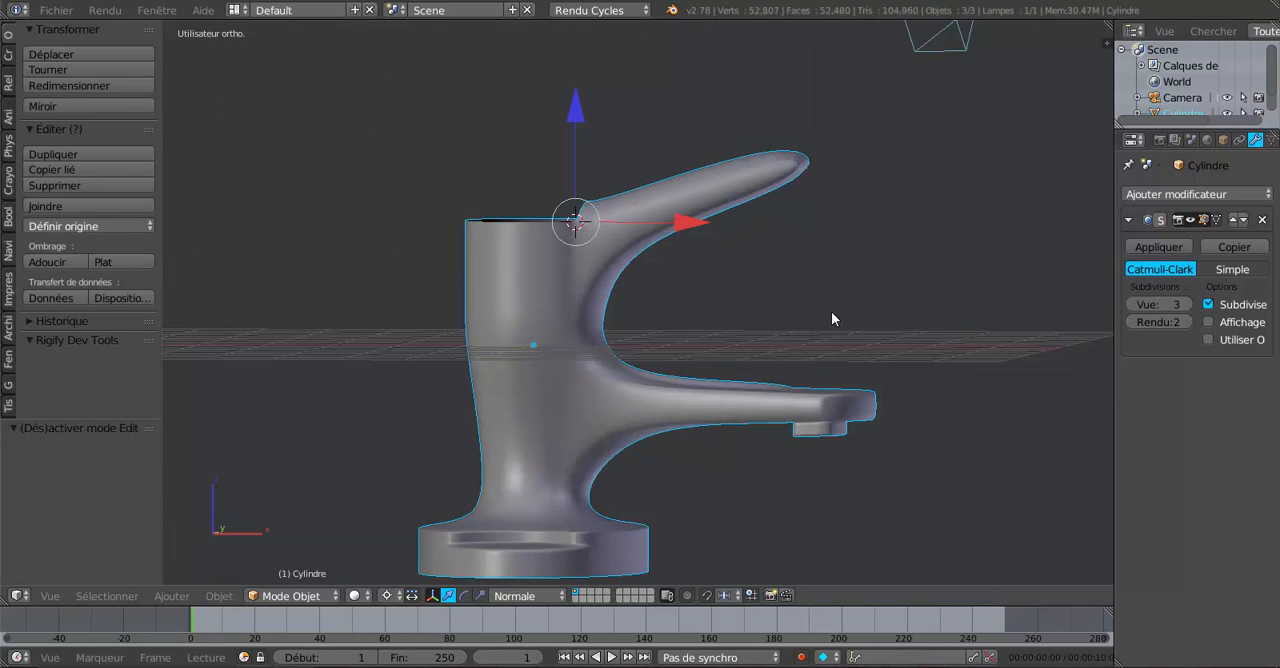
middle_drag(831, 312, 907, 293)
key(Tab)
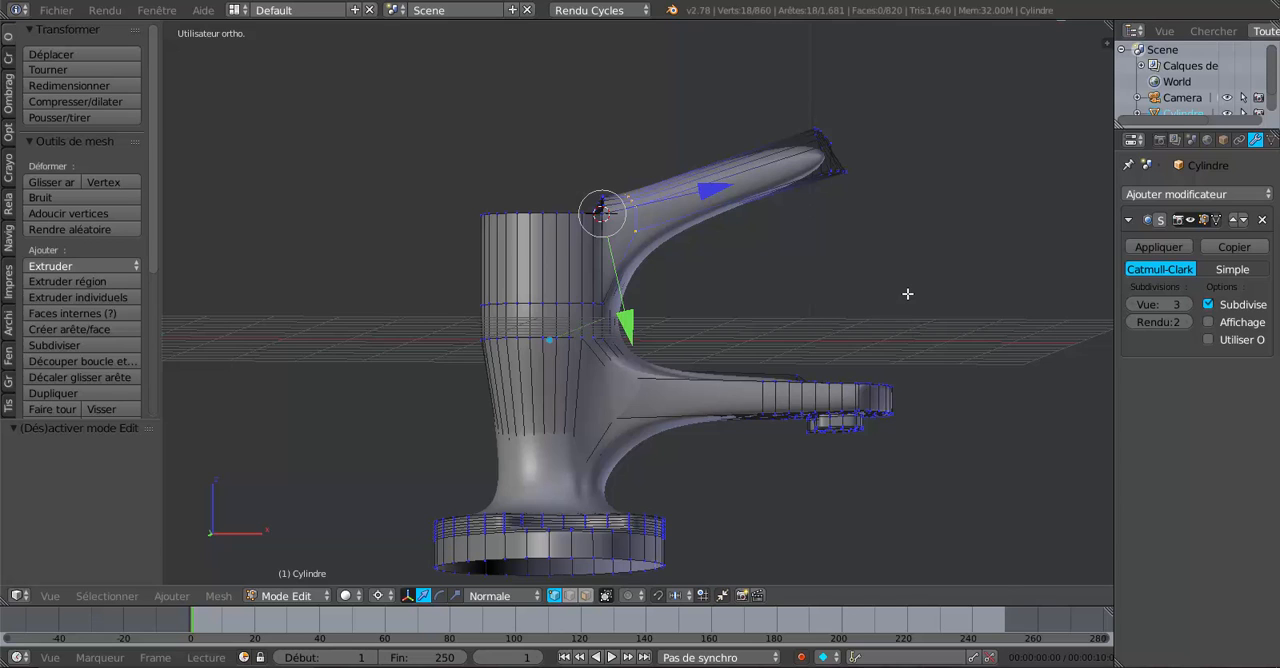
In front view, clear the selection and circle-select all of the handle's tip vertices in wireframe shading.
key(KP_1)
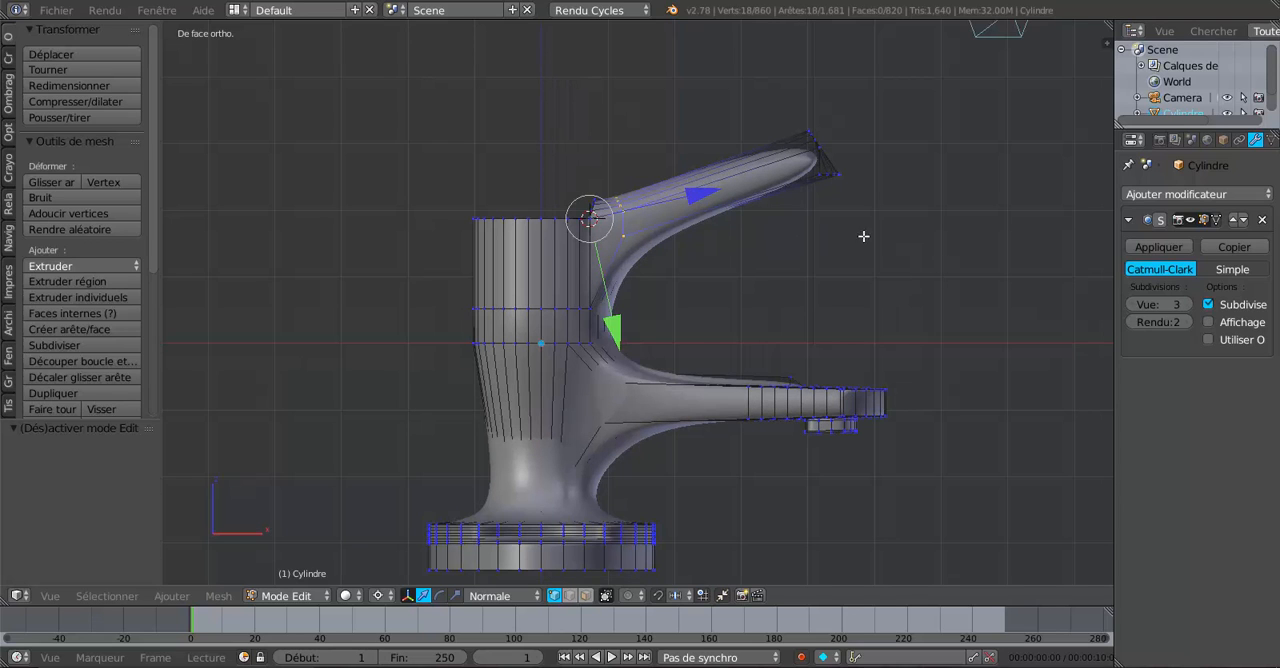
key(a)
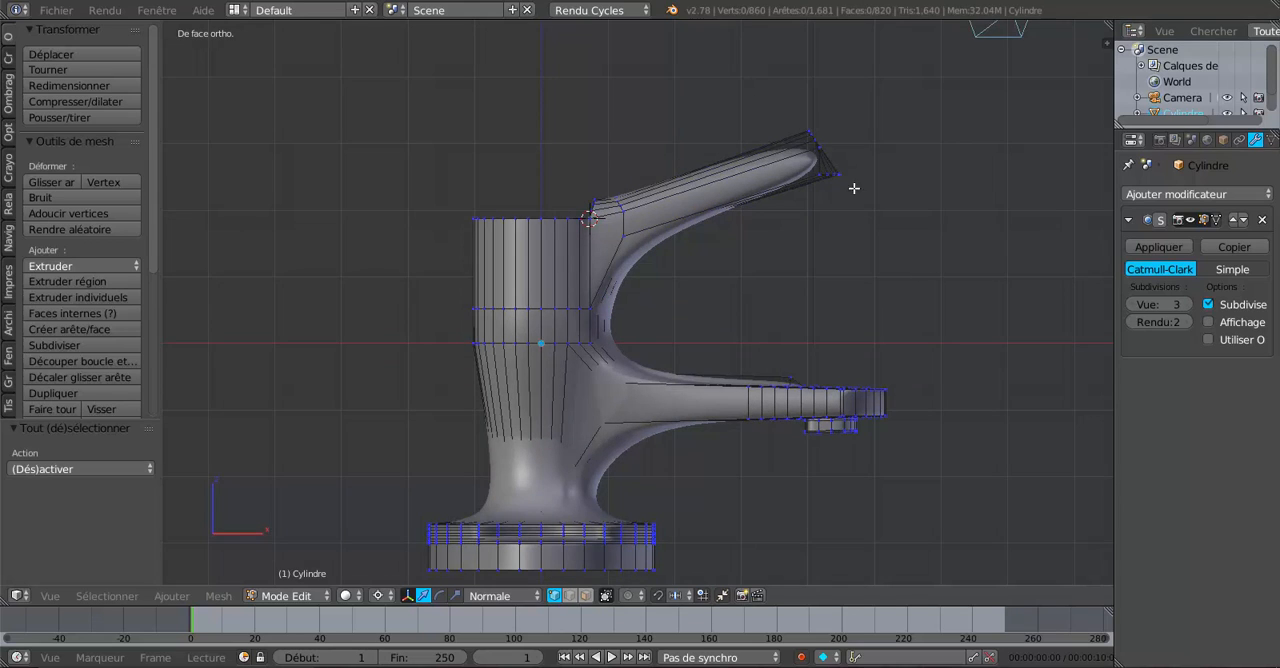
key(z)
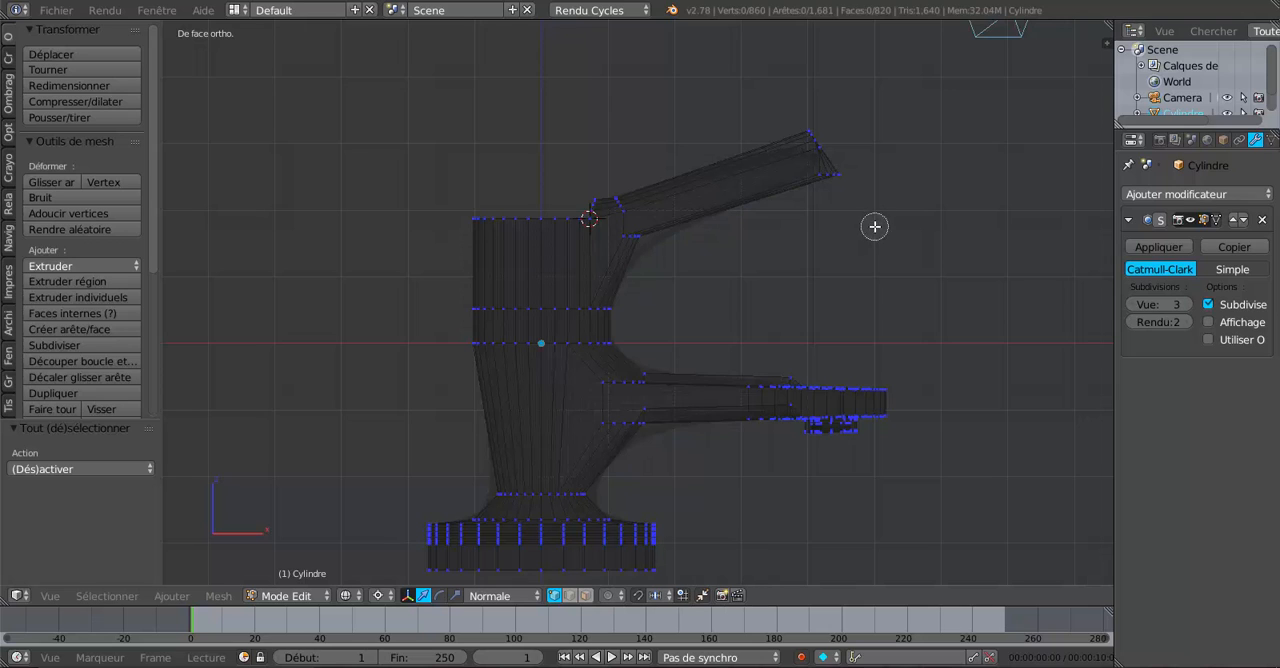
key(c)
drag(871, 223, 823, 163)
right_click(801, 104)
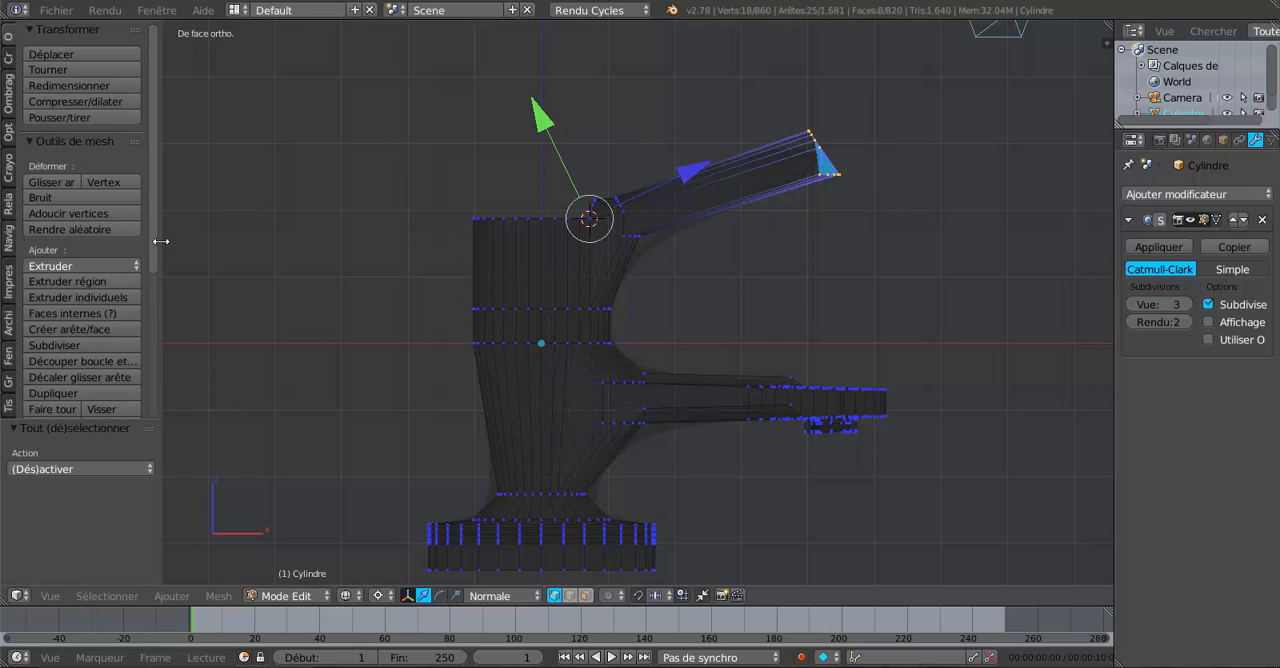
Flatten the selected handle tip with the LoopTools Flatten operation using Best fit, and return to solid shading.
drag(151, 243, 158, 393)
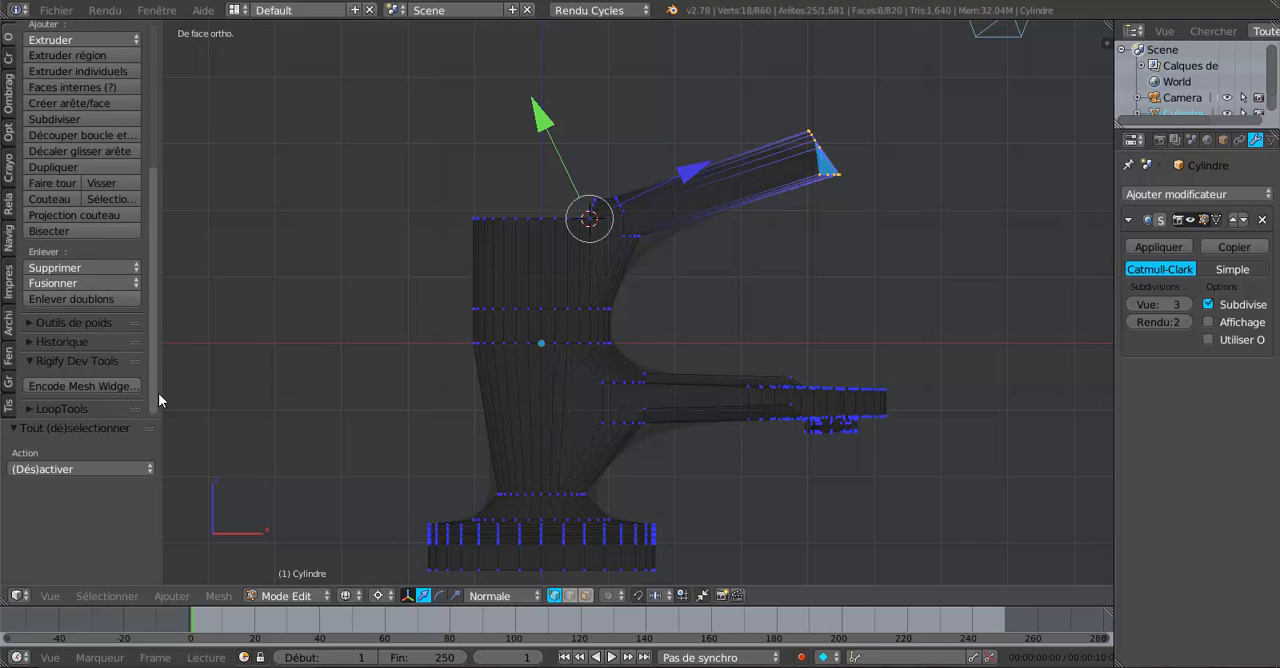
click(50, 409)
drag(151, 279, 145, 400)
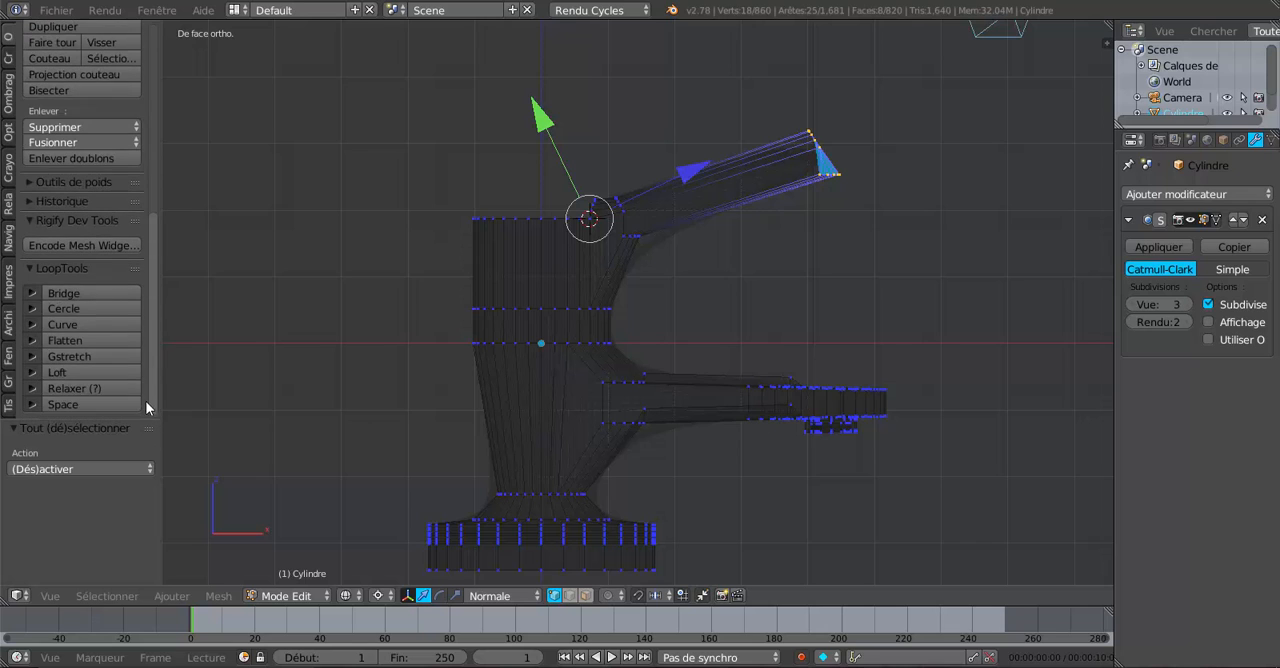
click(87, 338)
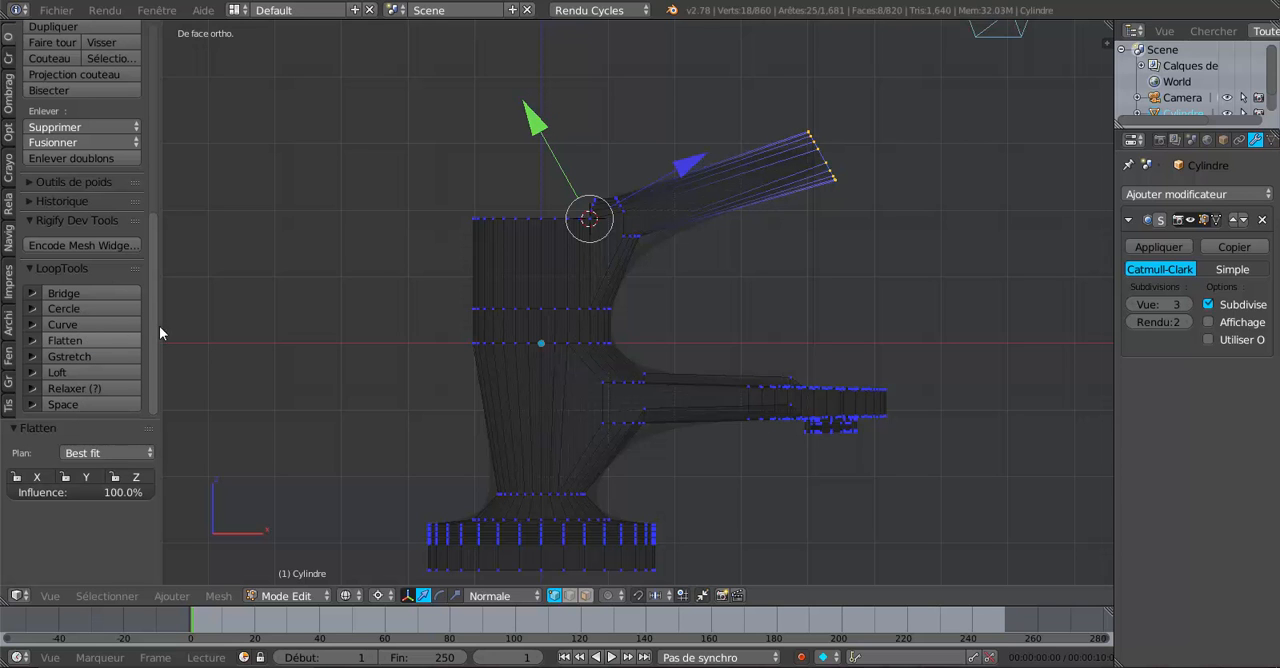
key(z)
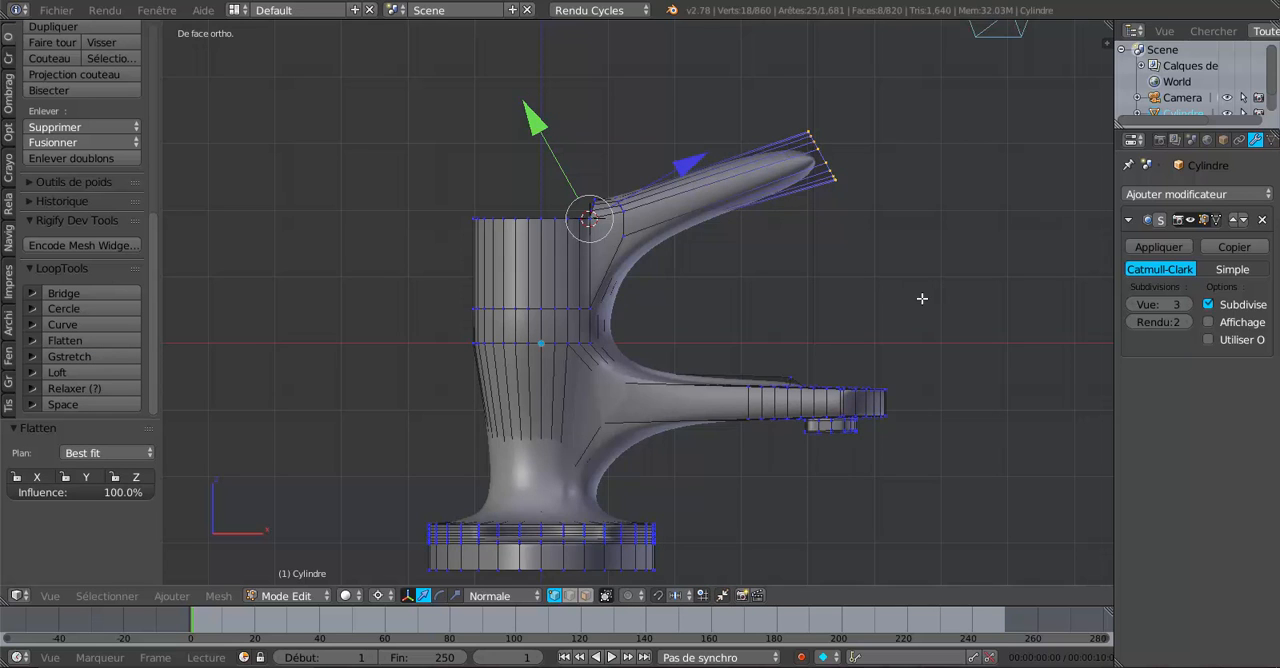
Change the pivot point to the centre of the selected tip vertices, scale the tip down, and check it in Object Mode.
middle_drag(922, 298, 796, 364)
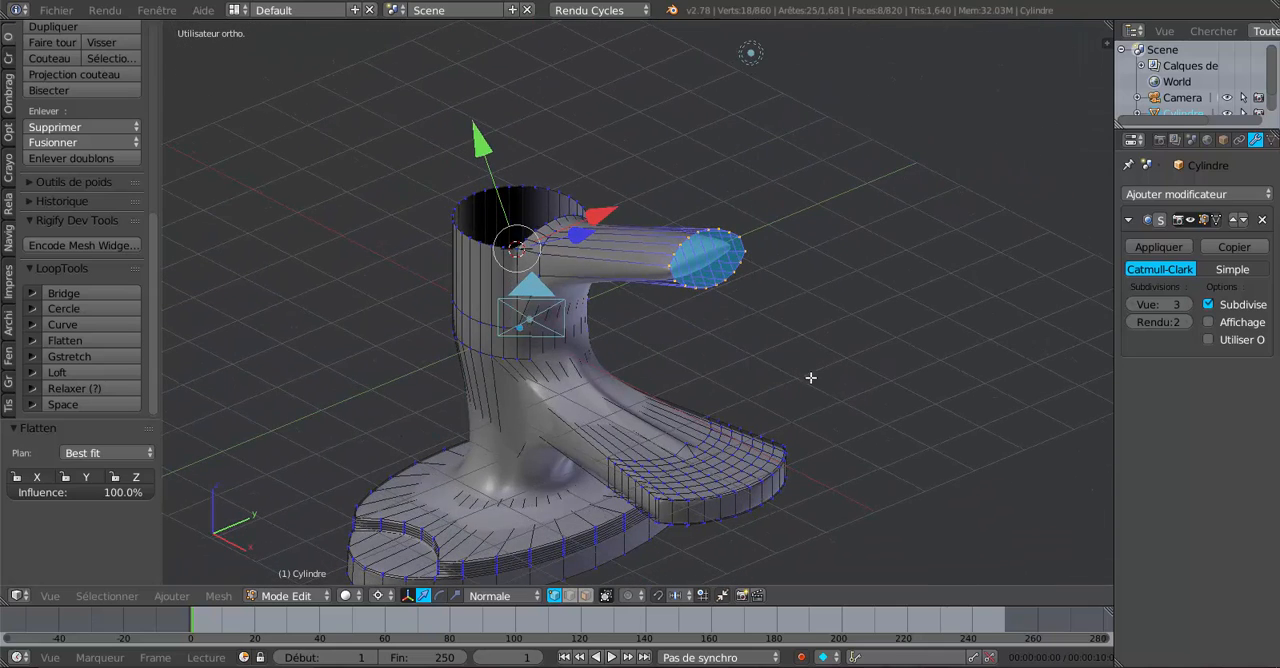
click(376, 592)
click(410, 527)
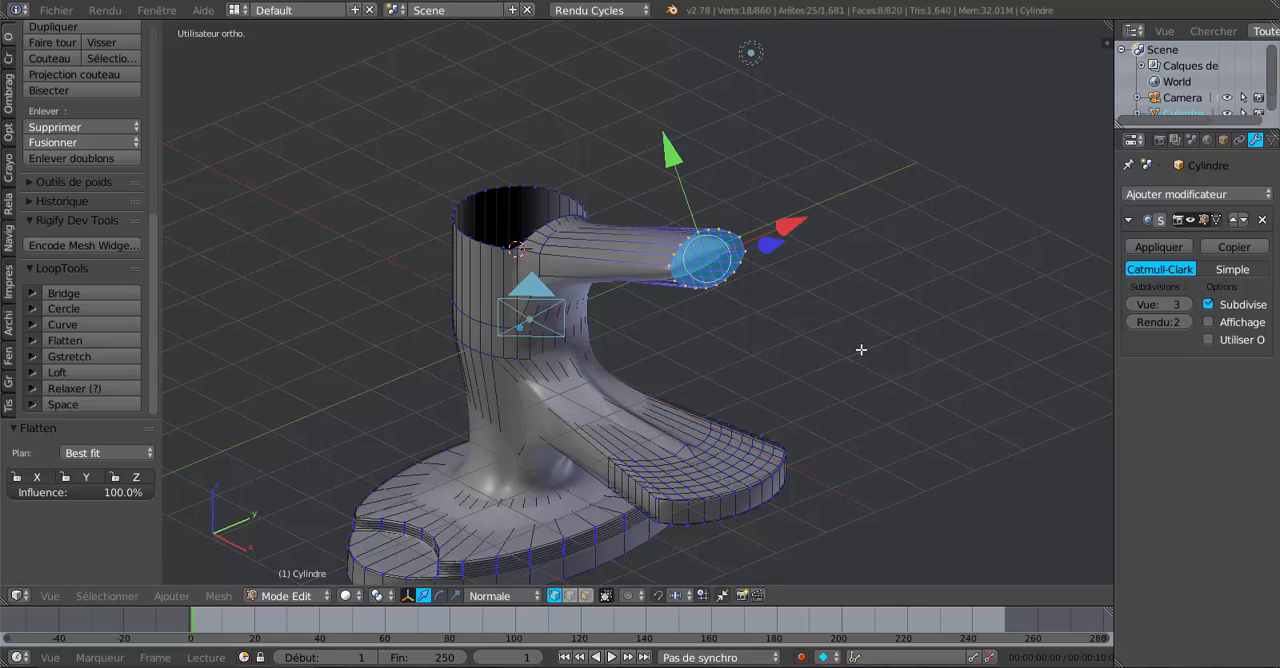
middle_drag(861, 349, 787, 461)
key(s)
click(840, 381)
key(Tab)
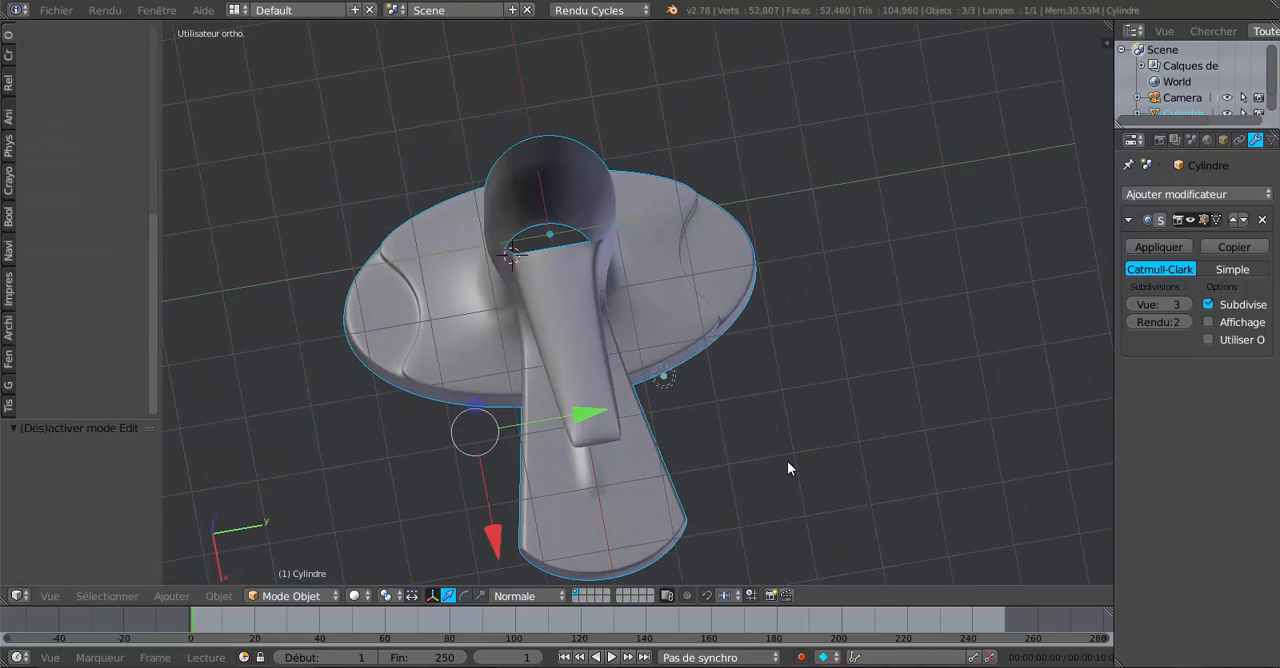
Scale the handle tip uniformly by 2.760, check the smoothed profile in Object Mode, and return to mesh editing.
key(Tab)
key(s)
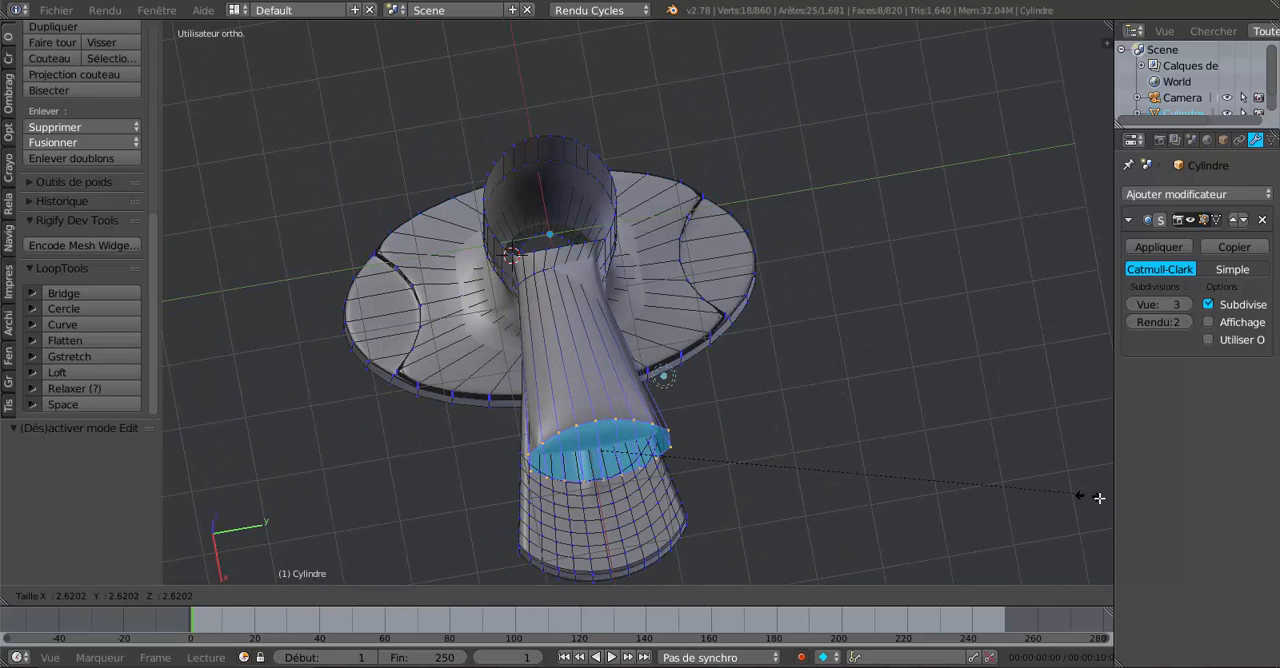
click(172, 495)
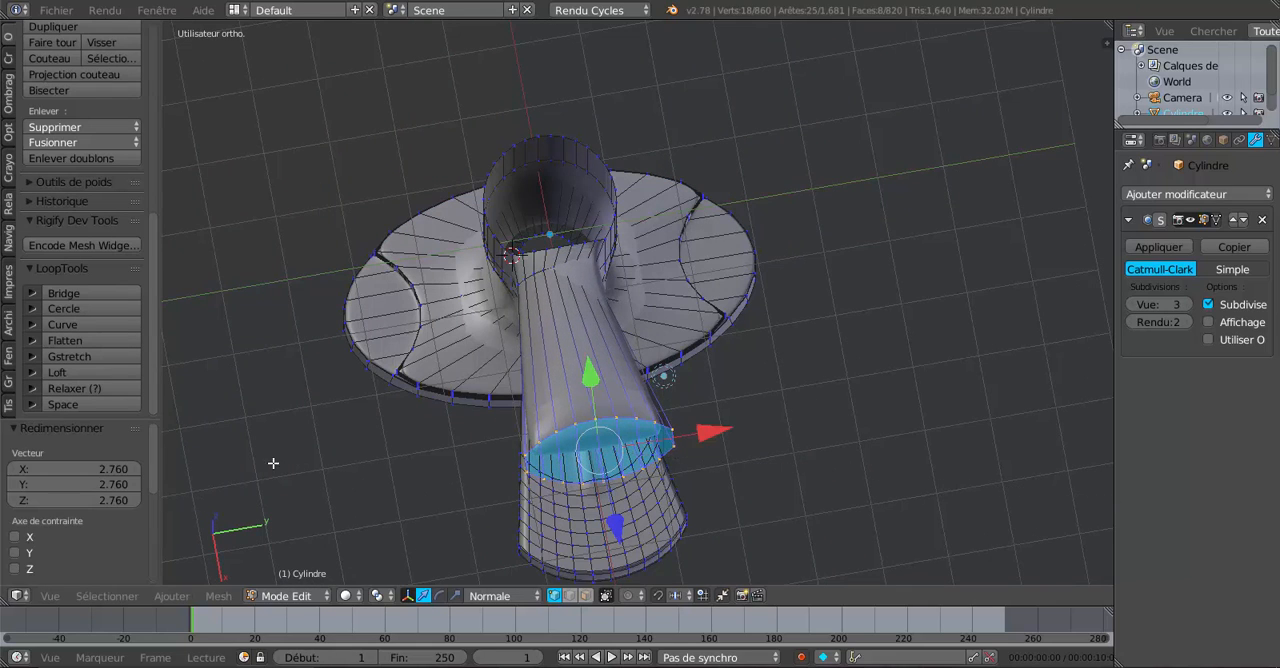
middle_drag(360, 456, 545, 281)
key(Tab)
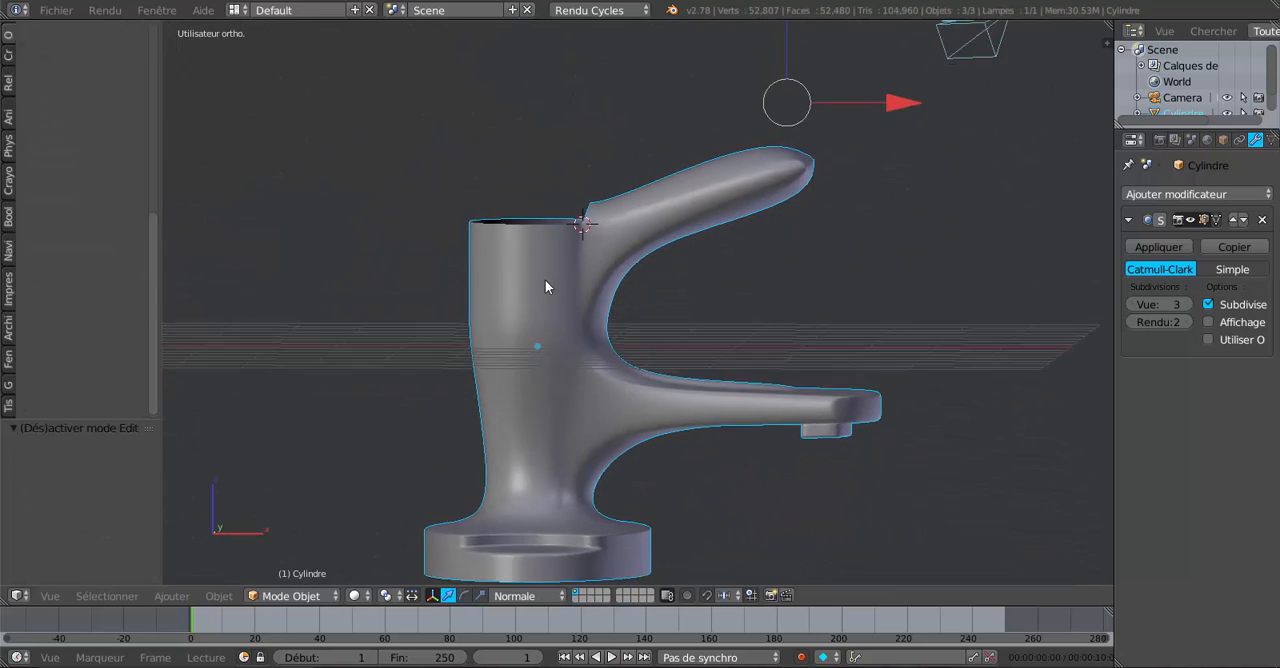
key(Tab)
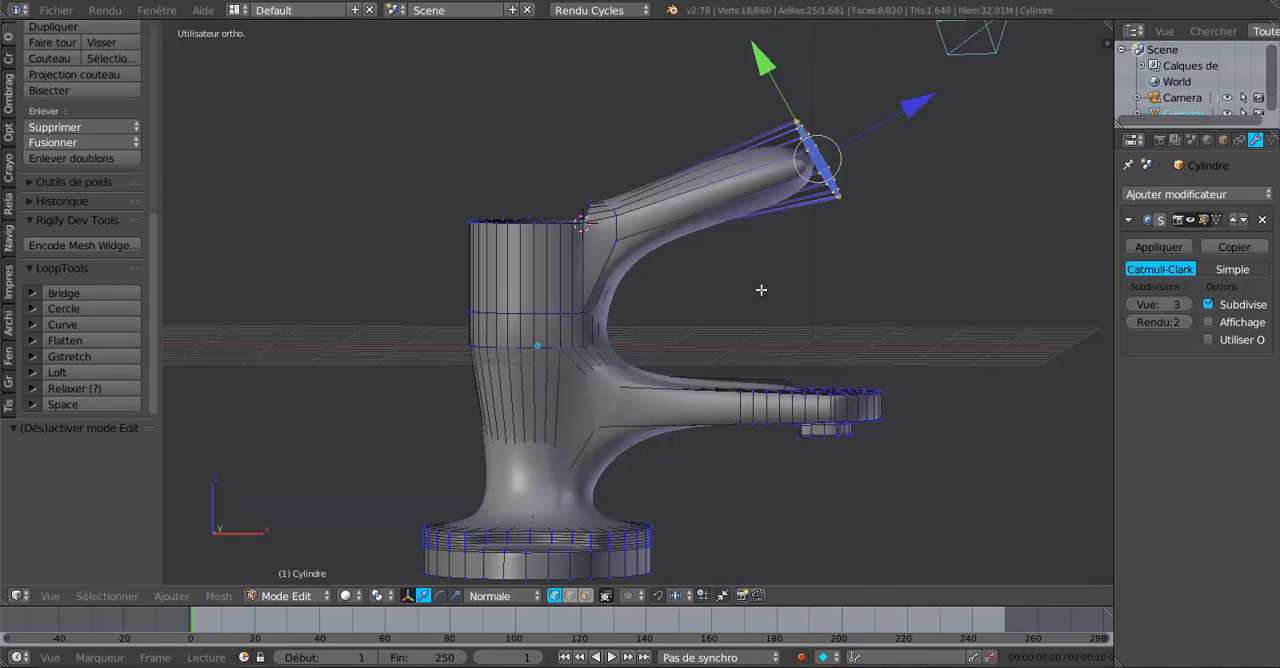
Thin the handle tip by scaling it down along its normal Y axis with the scale manipulator, and check the smoothed result.
click(455, 595)
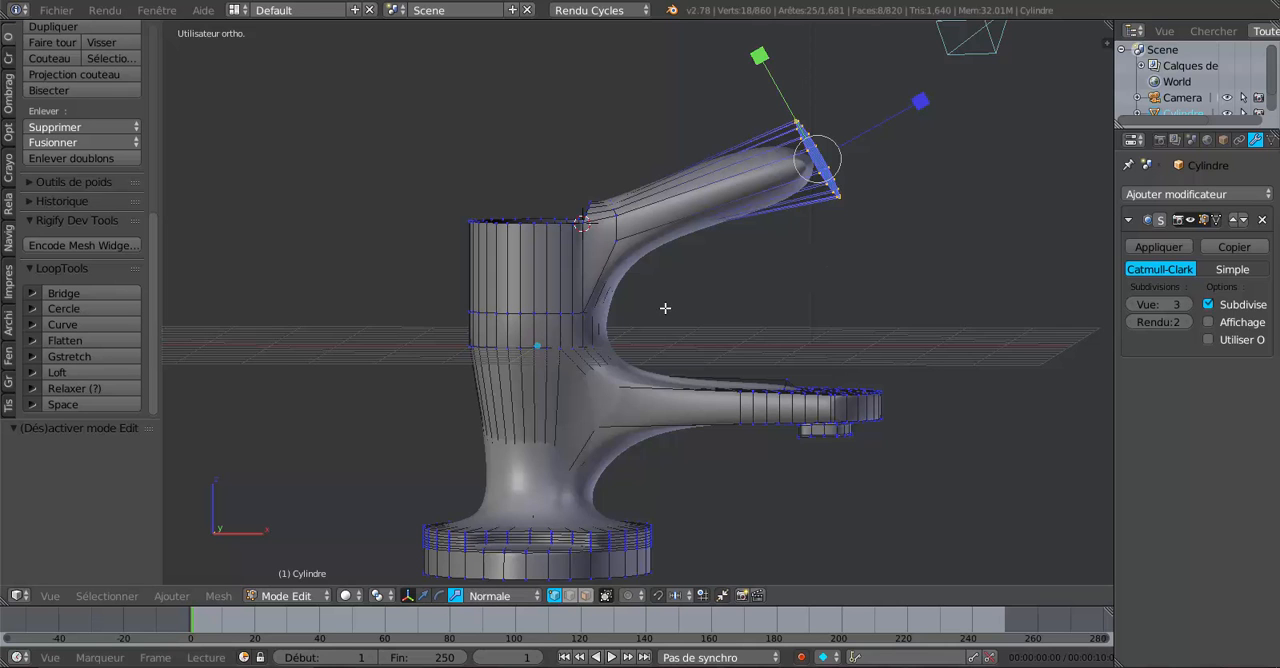
drag(759, 60, 826, 125)
key(Tab)
middle_drag(854, 270, 627, 307)
key(Tab)
Select the outermost short edges on both sides of the handle tip and slide them toward the faucet body by a factor of 0.391.
scroll(640, 275, up, 2)
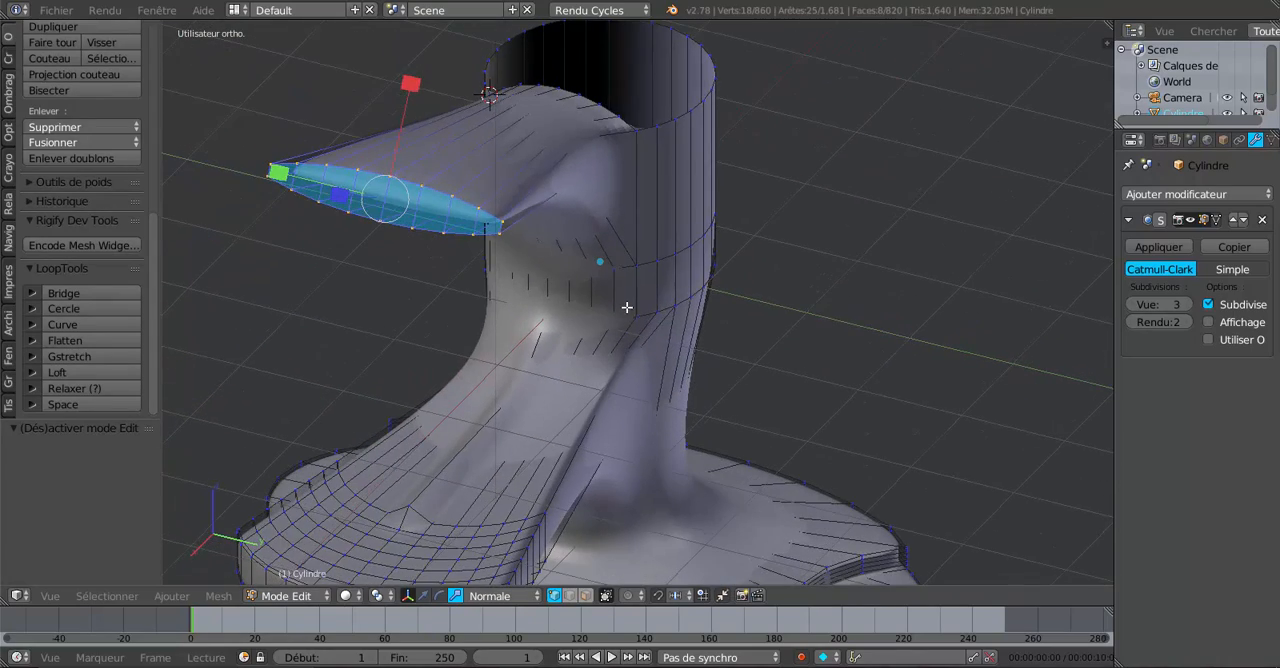
right_click(502, 216)
right_click(499, 232)
middle_drag(521, 258, 637, 280)
shift+right_click(630, 297)
shift+right_click(647, 325)
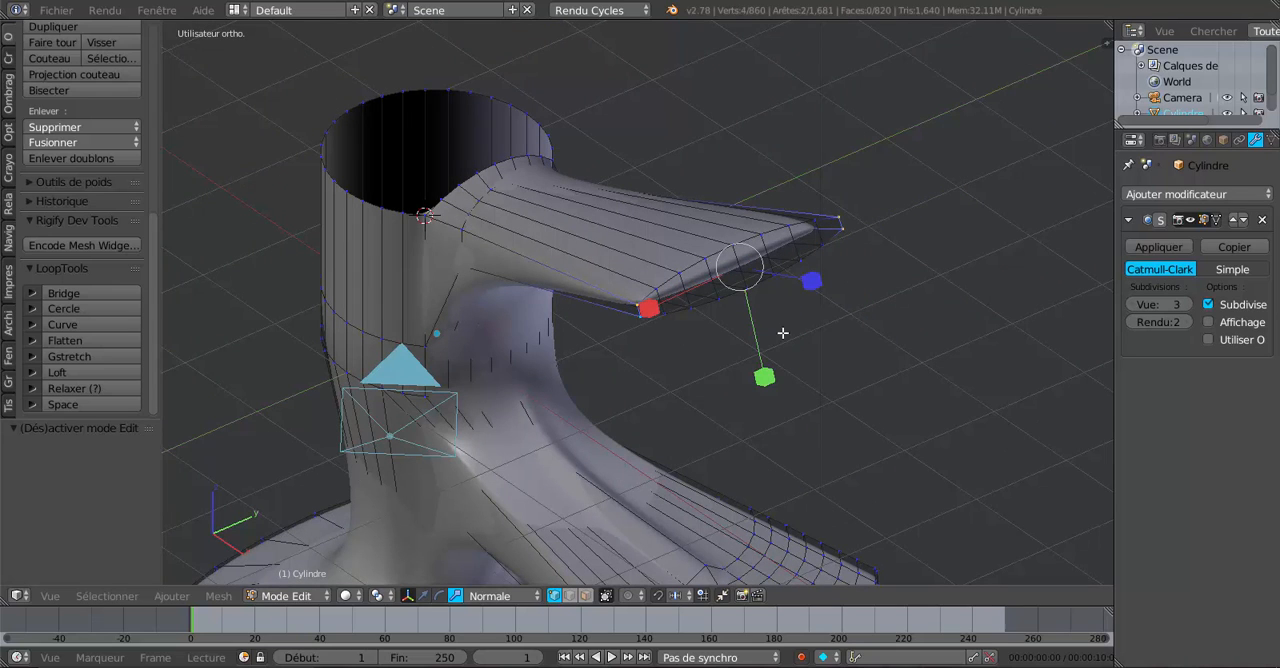
key(g)
key(g)
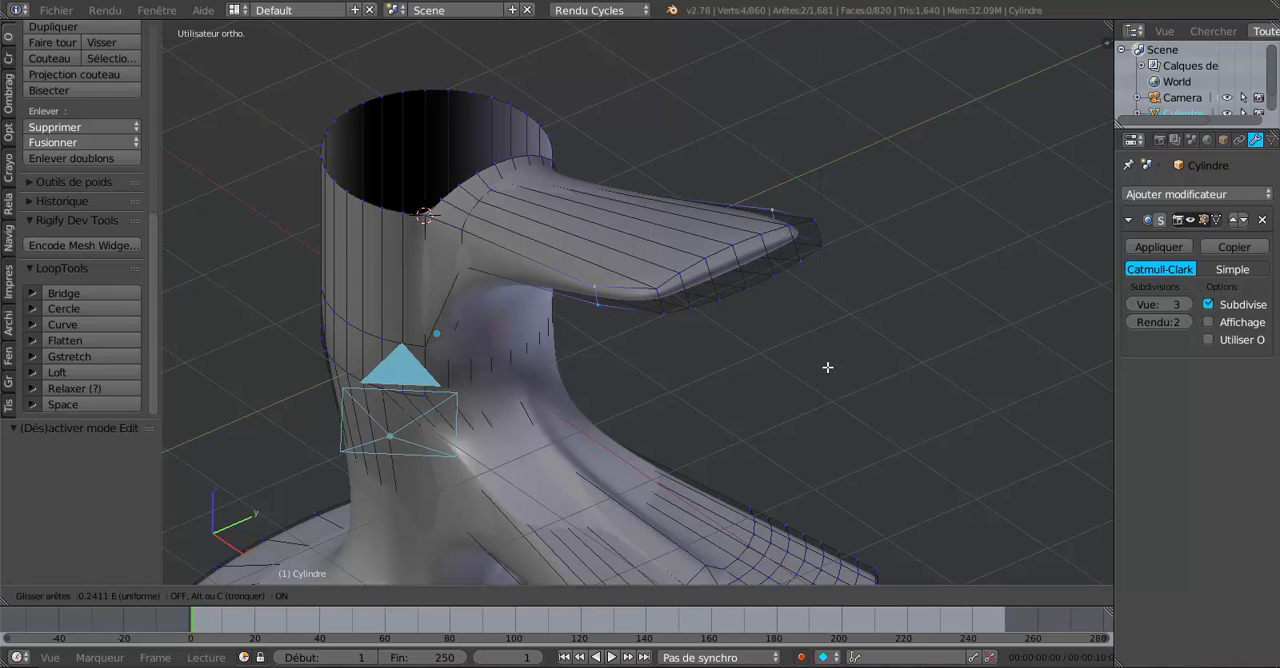
click(809, 364)
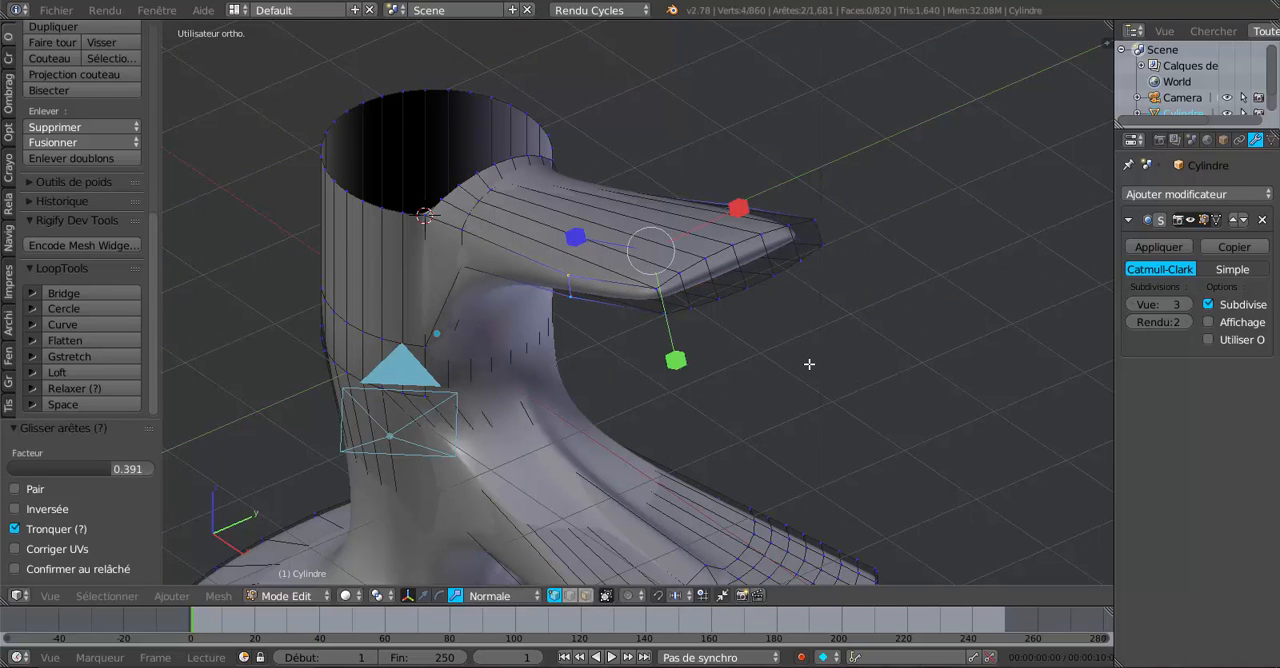
Select the next pair of short side edges at the handle tip and slide them inward by a factor of about -0.49.
middle_drag(793, 375, 777, 370)
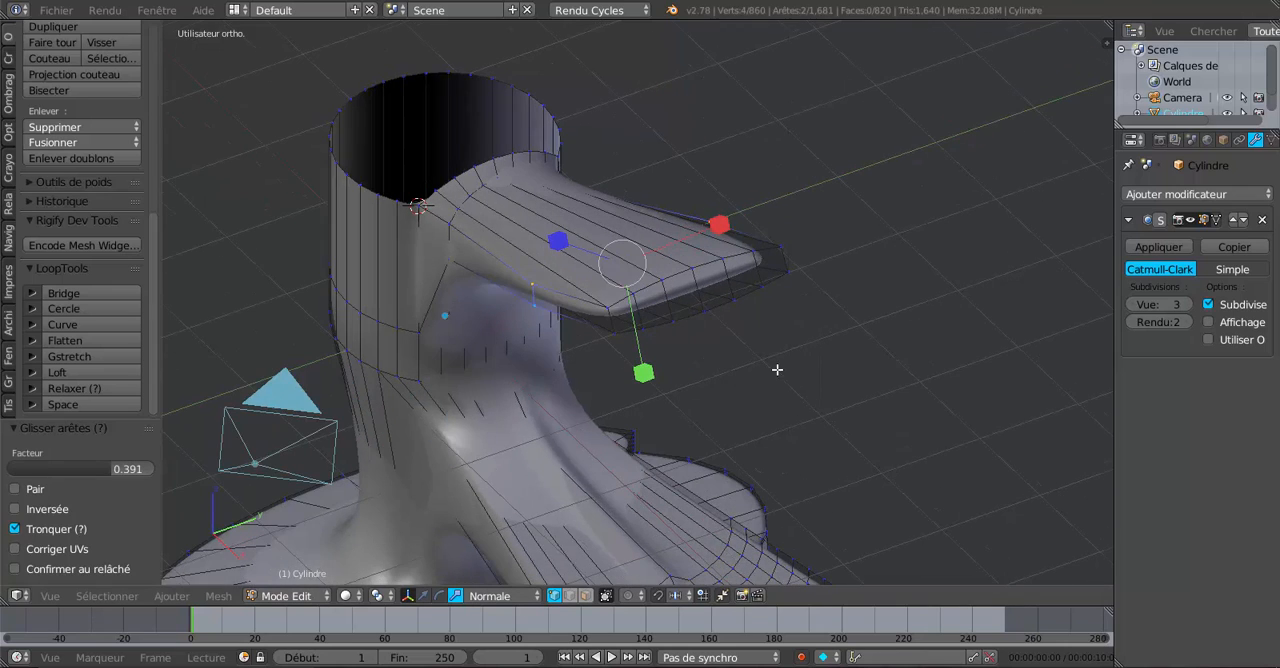
right_click(596, 297)
right_click(613, 324)
shift+right_click(788, 259)
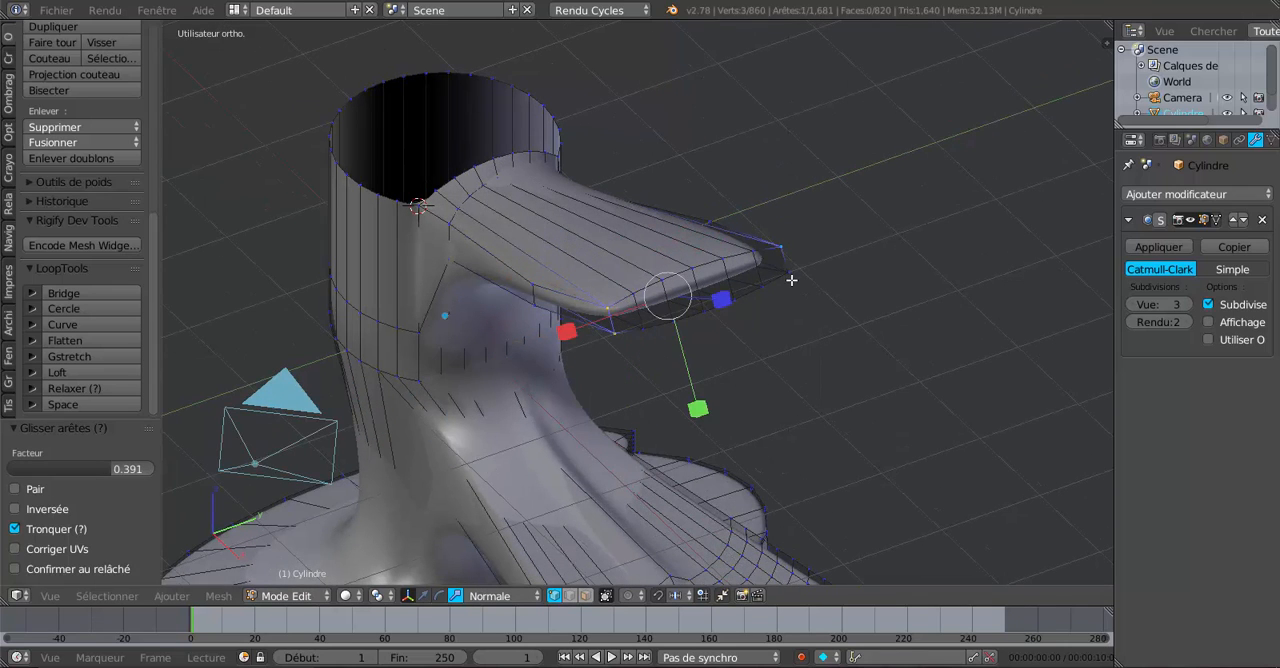
shift+right_click(792, 279)
key(g)
key(g)
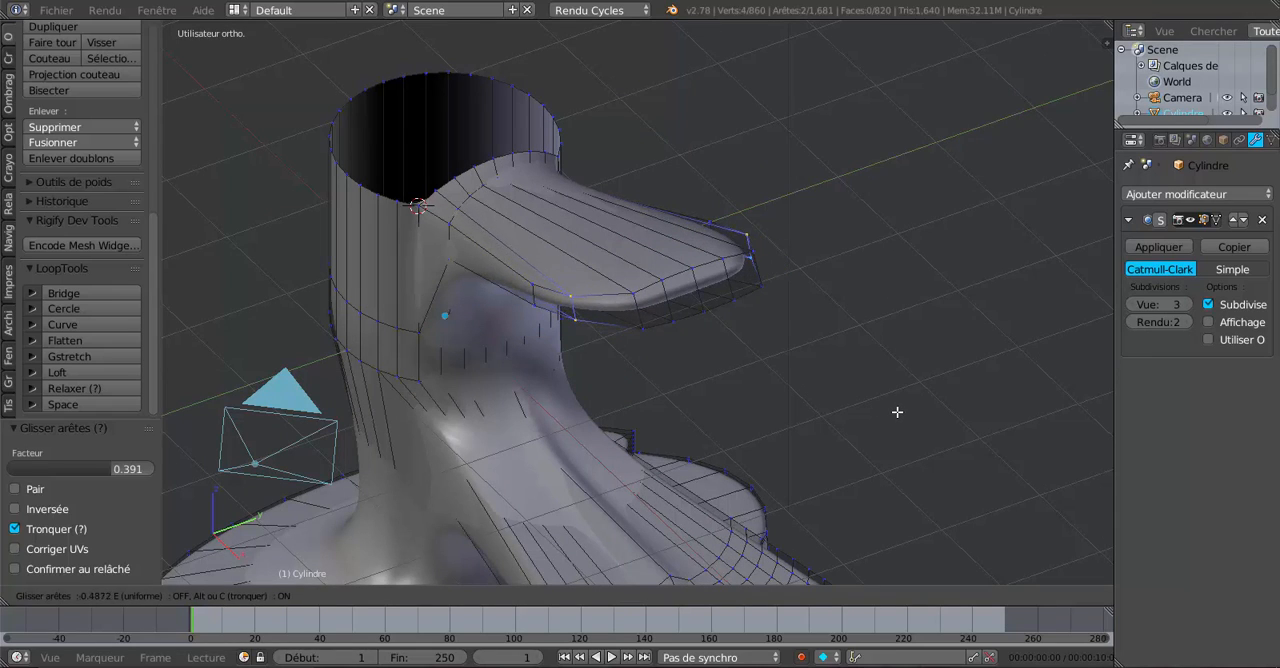
click(902, 413)
Inspect the rounded handle from the side in Object Mode, set the viewport subdivision level to 0, and return to mesh editing.
key(Tab)
scroll(902, 413, down, 2)
middle_drag(901, 412, 922, 286)
scroll(655, 327, up, 2)
key(Tab)
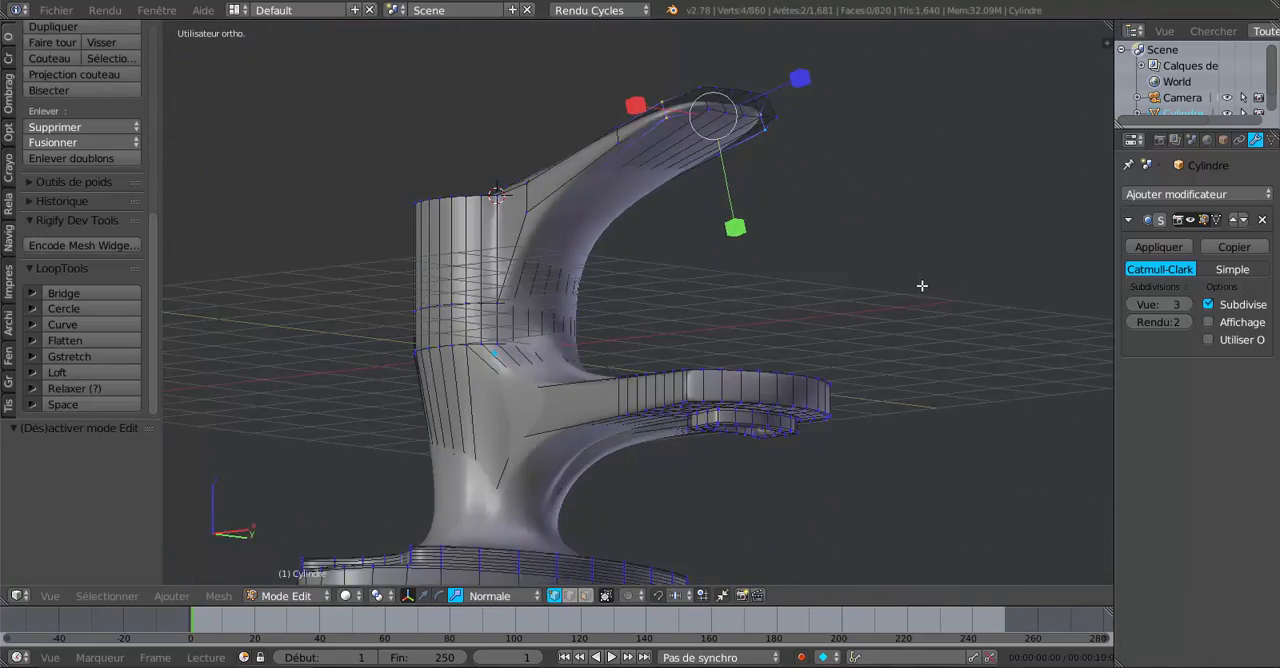
key(Tab)
click(1129, 304)
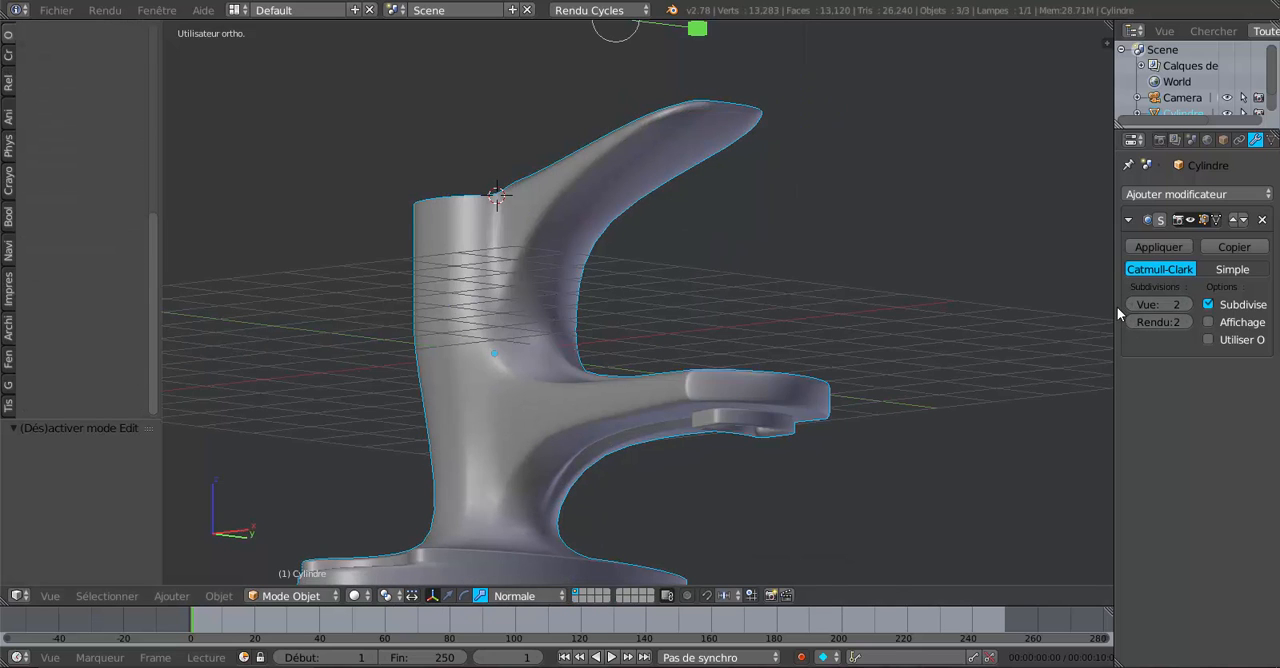
click(1129, 304)
click(1129, 304)
key(Tab)
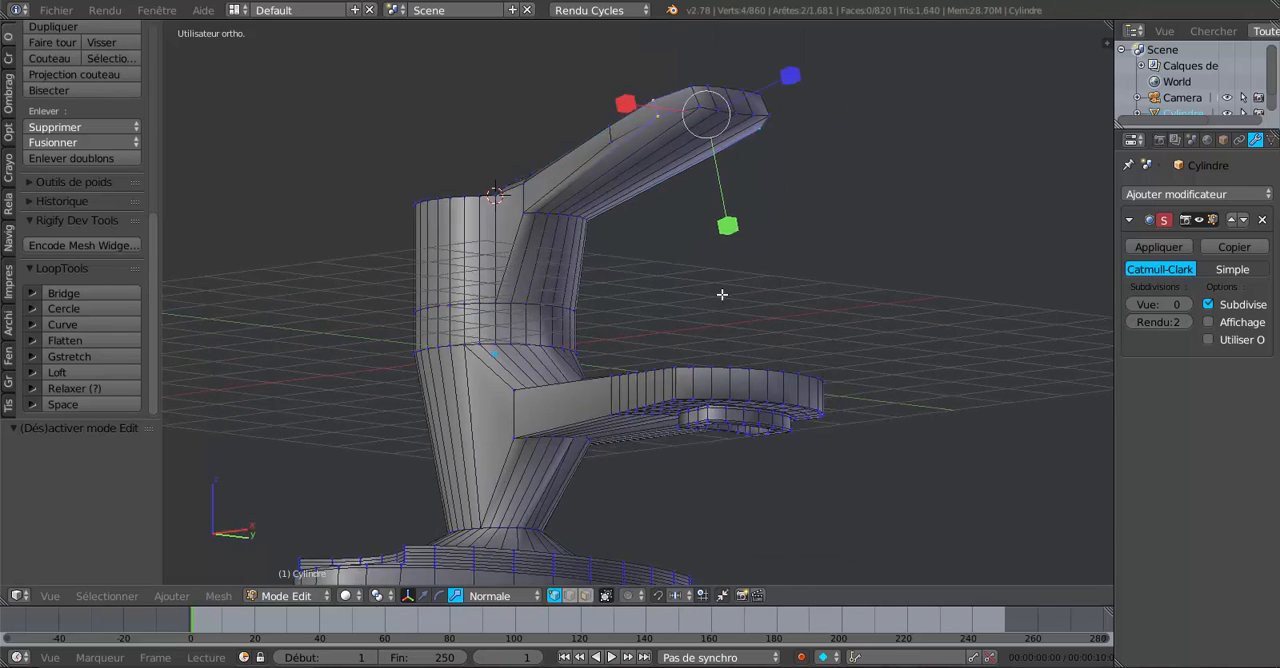
Select the row of vertices on the handle's underside where it bends away from the faucet body.
middle_drag(722, 294, 682, 289)
scroll(548, 214, up, 2)
mouse_move(526, 205)
middle_down()
mouse_move(466, 194)
mouse_move(480, 234)
middle_up()
key(a)
key(c)
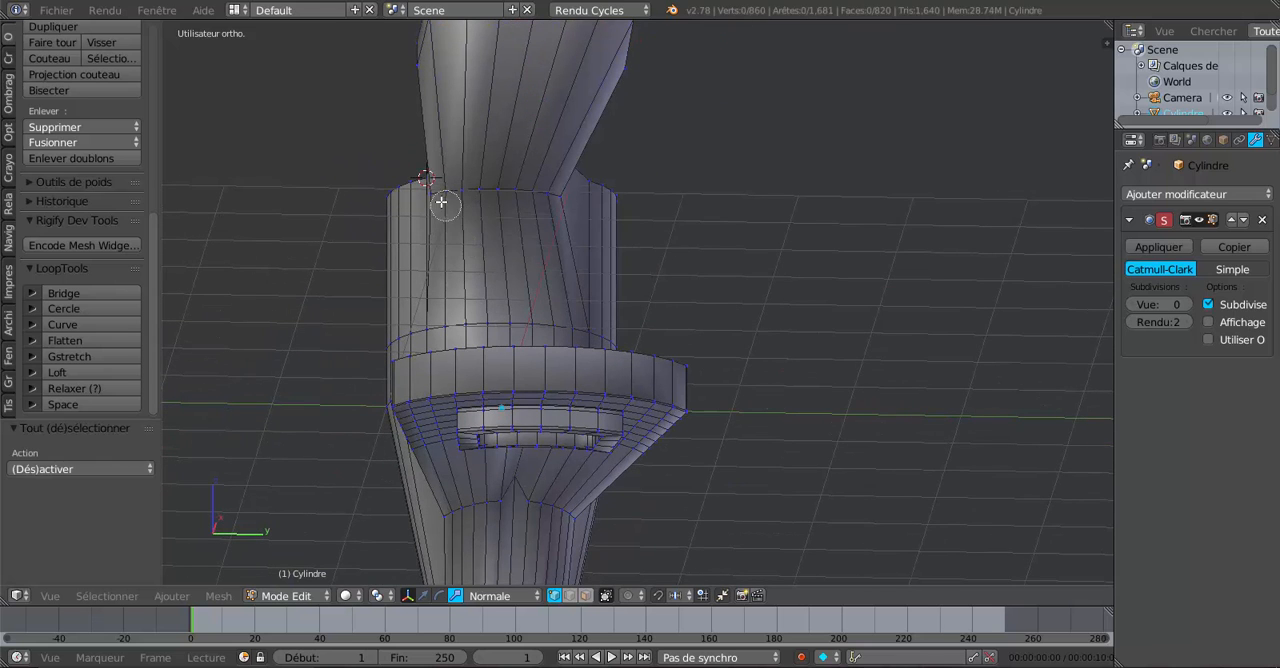
drag(443, 200, 550, 197)
right_click(550, 197)
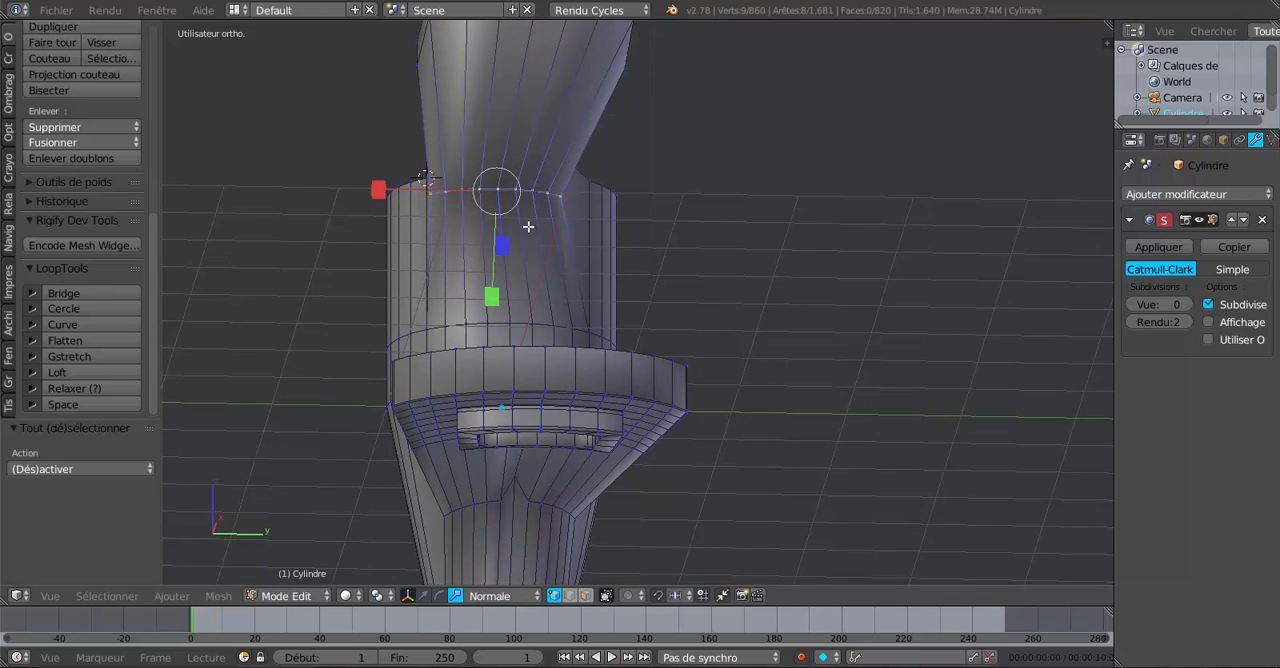
With Global orientation and viewport subdivision level 3, scale the selected underside vertices by 1.281 along Z.
middle_drag(720, 287, 809, 300)
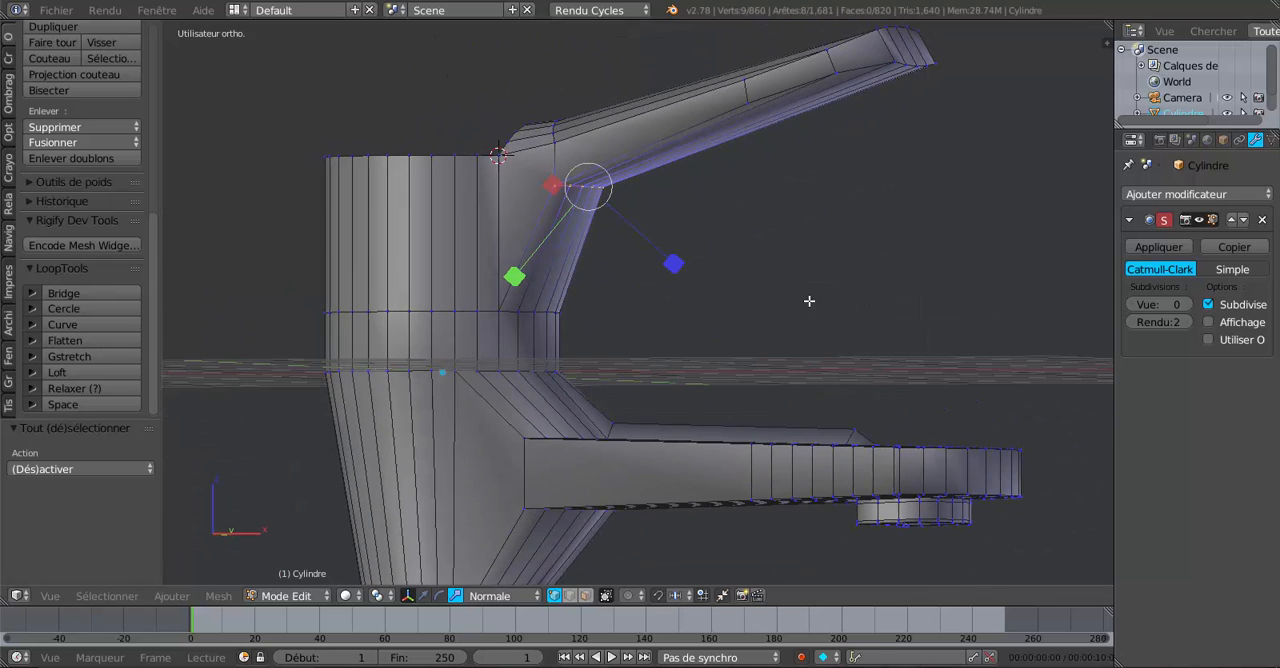
click(495, 596)
click(482, 578)
middle_drag(724, 370, 770, 372)
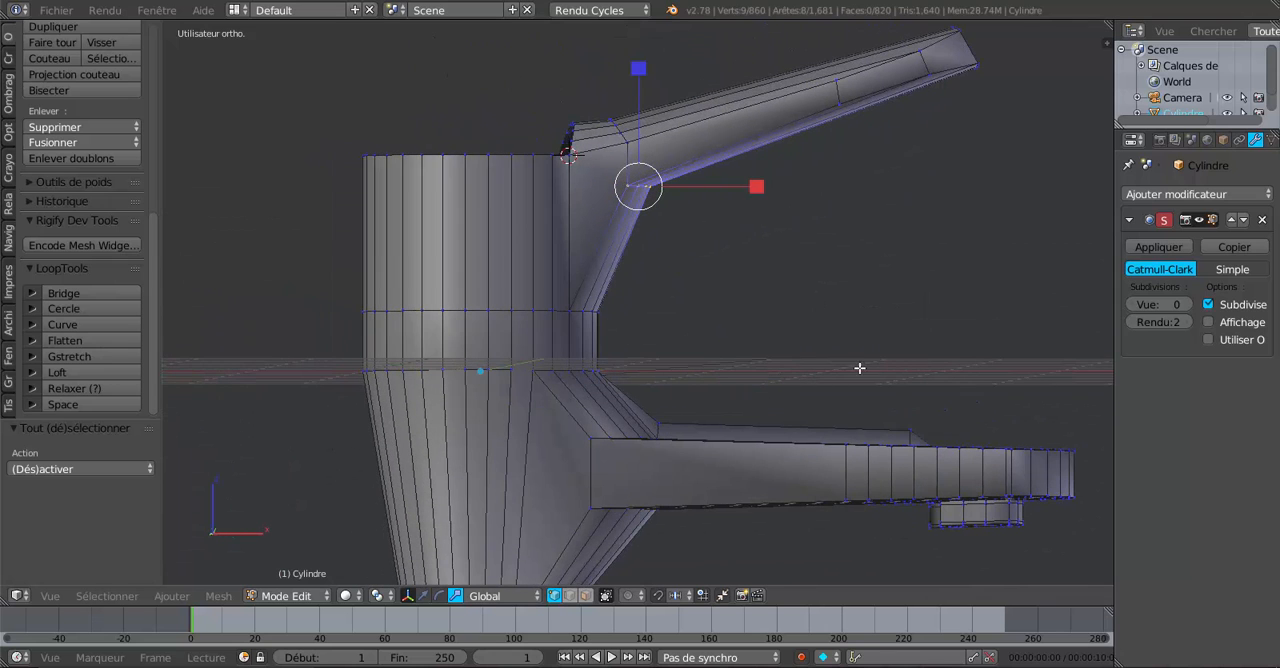
click(1187, 304)
click(1187, 304)
click(1187, 304)
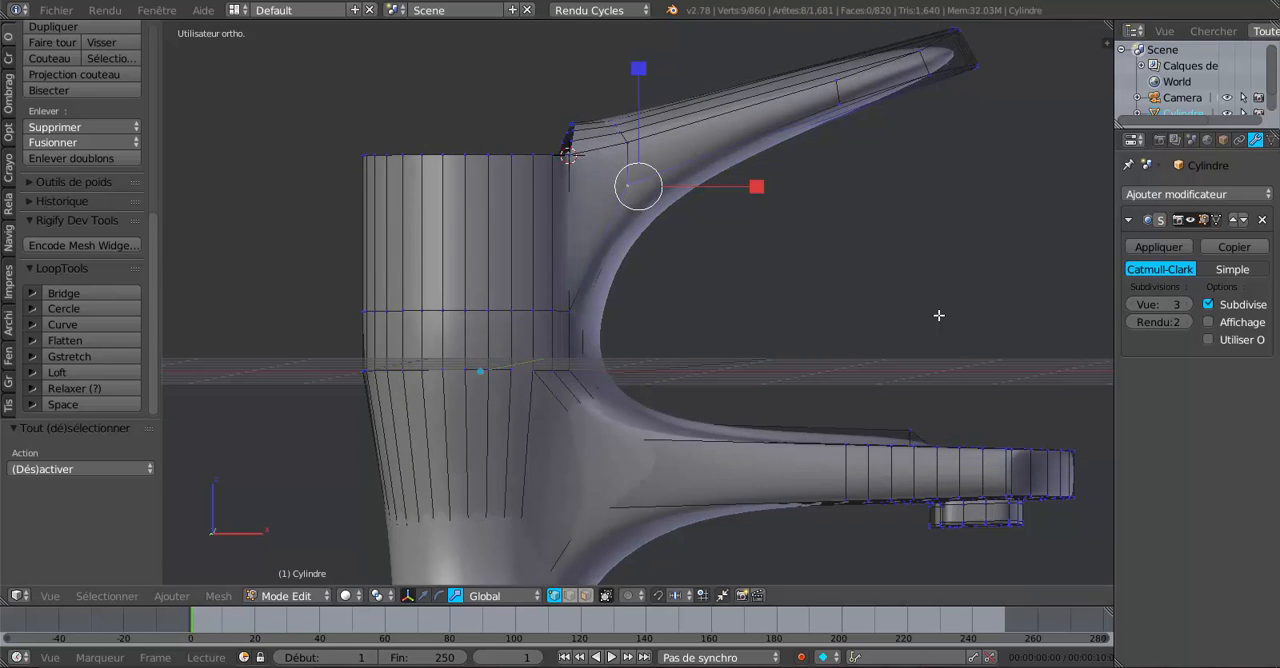
key(s)
key(z)
click(639, 51)
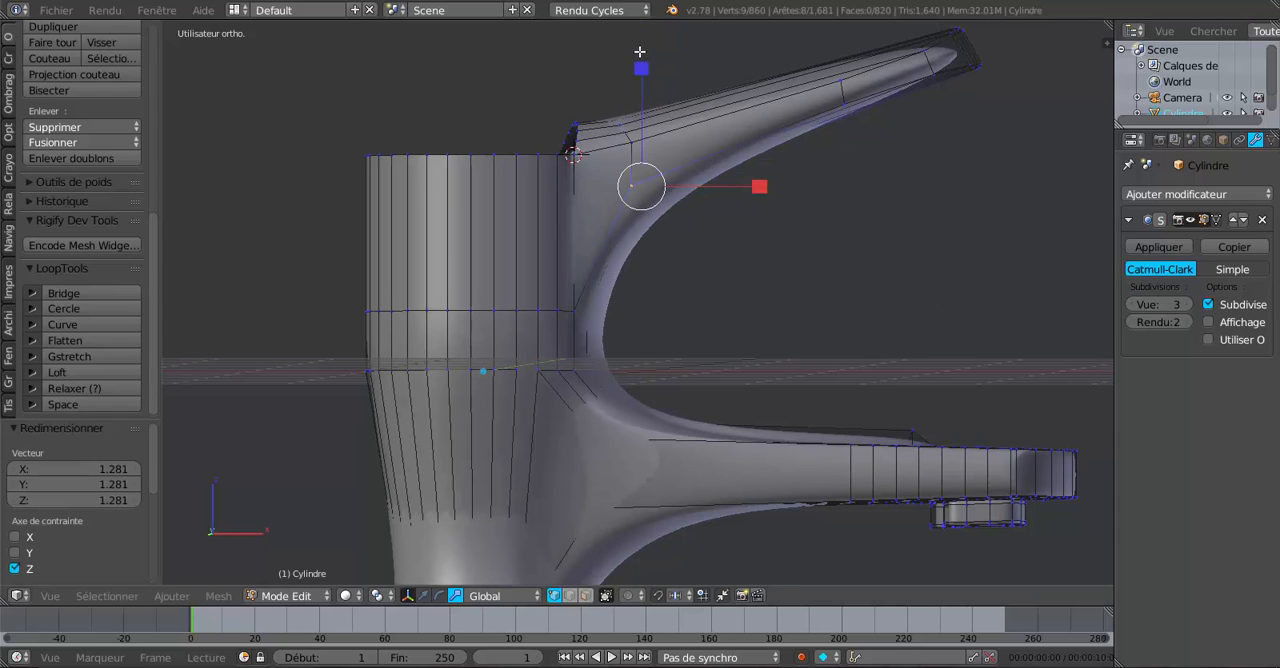
Raise the selected underside vertices along global Z with the move manipulator, and check the smoothed handle in Object Mode.
click(424, 596)
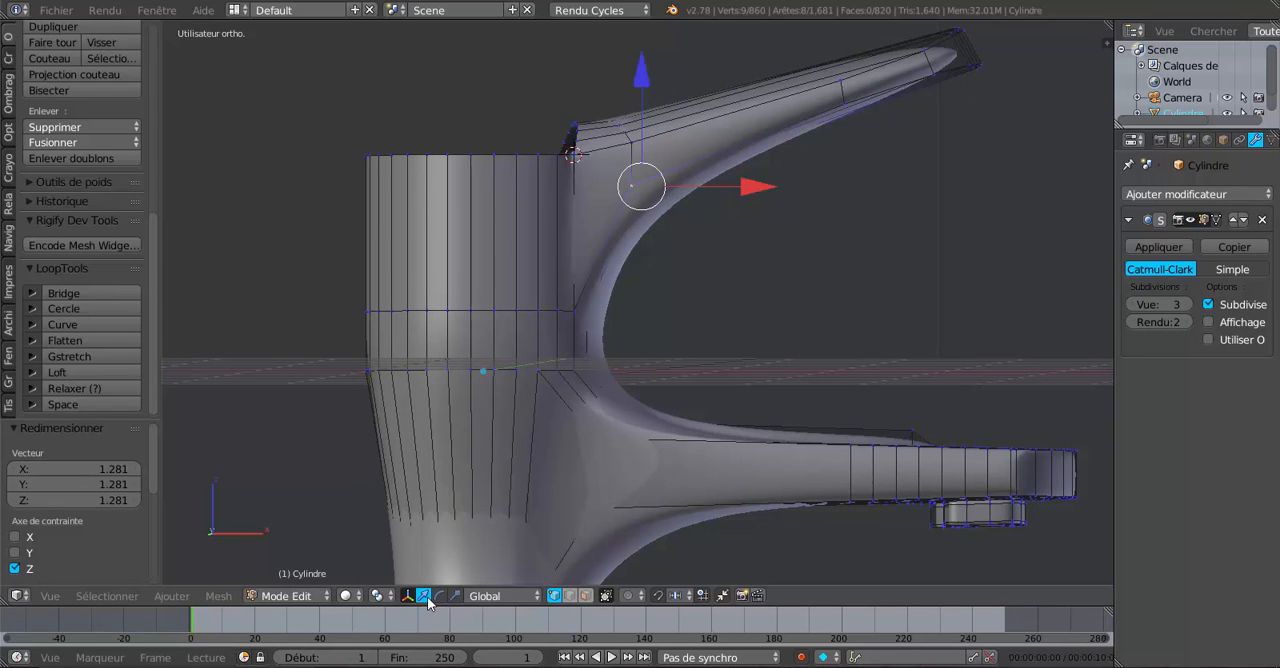
drag(646, 91, 647, 60)
scroll(661, 224, down, 4)
key(Tab)
middle_drag(686, 250, 743, 286)
key(Tab)
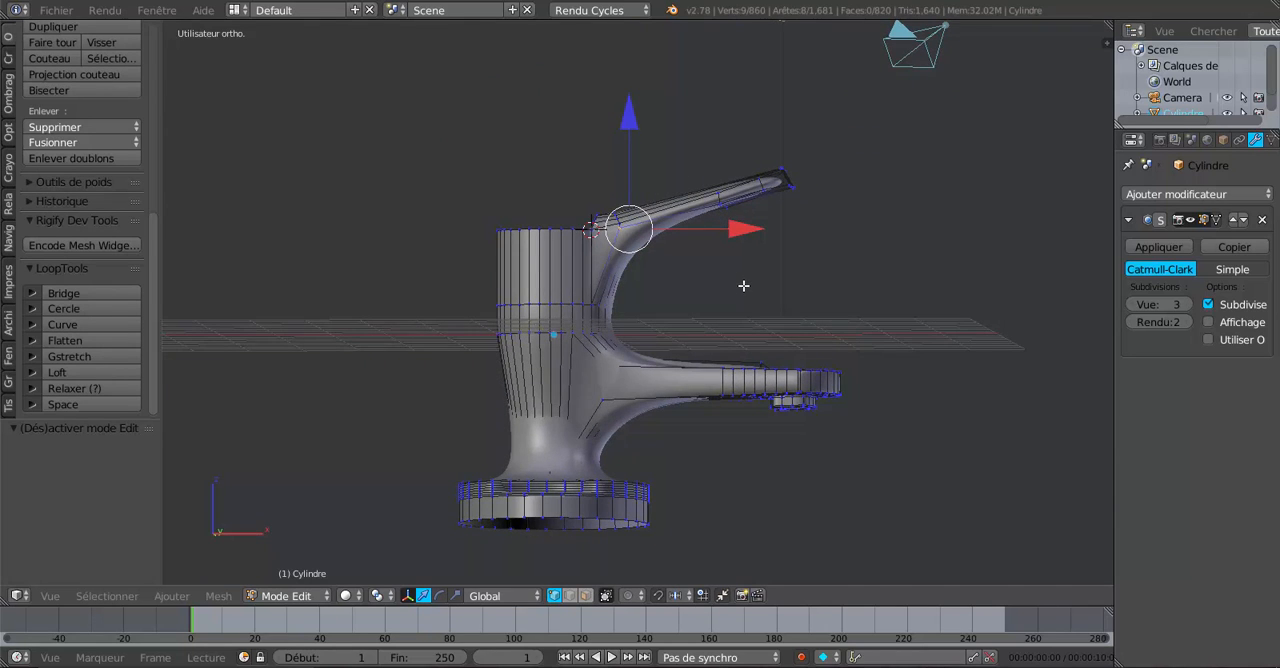
In the front wireframe view, clear the selection and select all vertices at the outer end of the handle.
key(KP_1)
key(z)
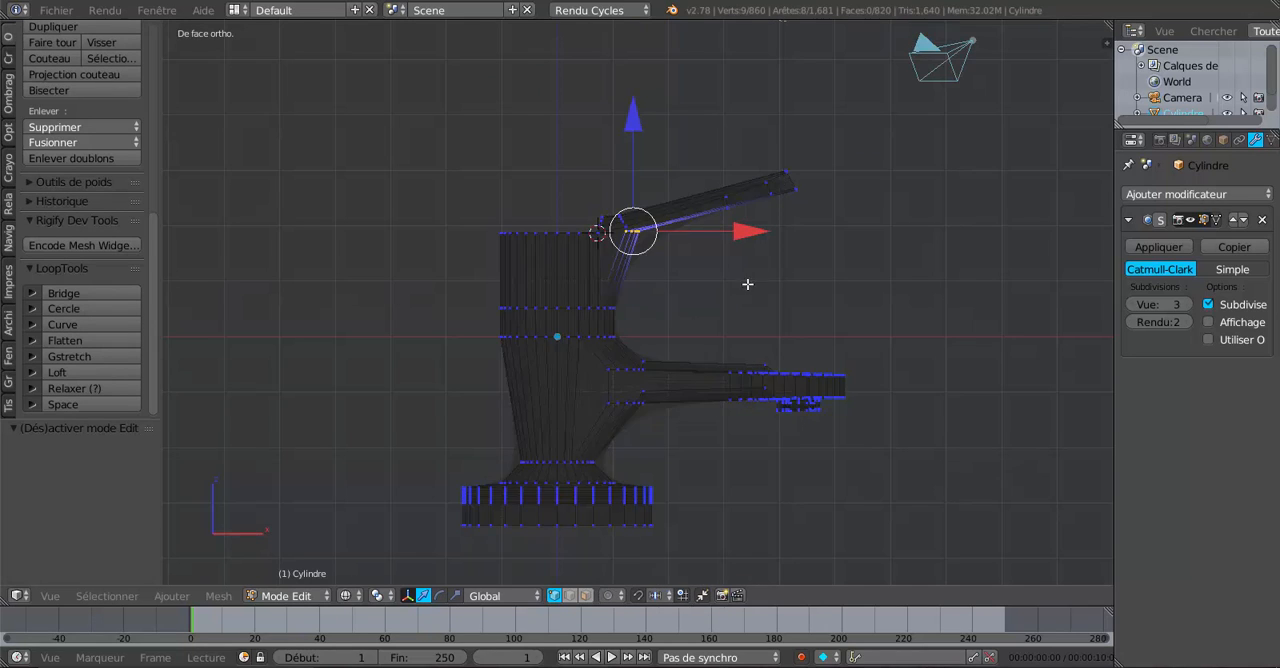
key(a)
key(a)
key(a)
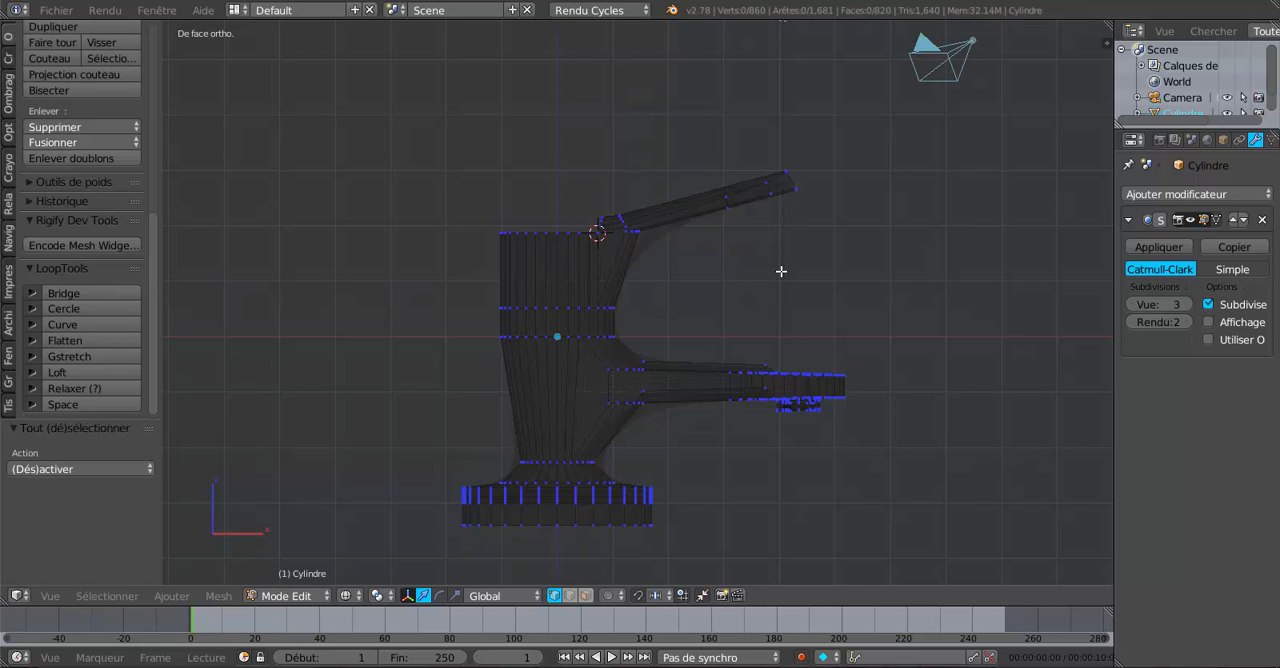
key(c)
mouse_move(781, 271)
mouse_down()
mouse_move(743, 197)
mouse_move(808, 171)
mouse_move(798, 176)
mouse_up()
right_click(832, 164)
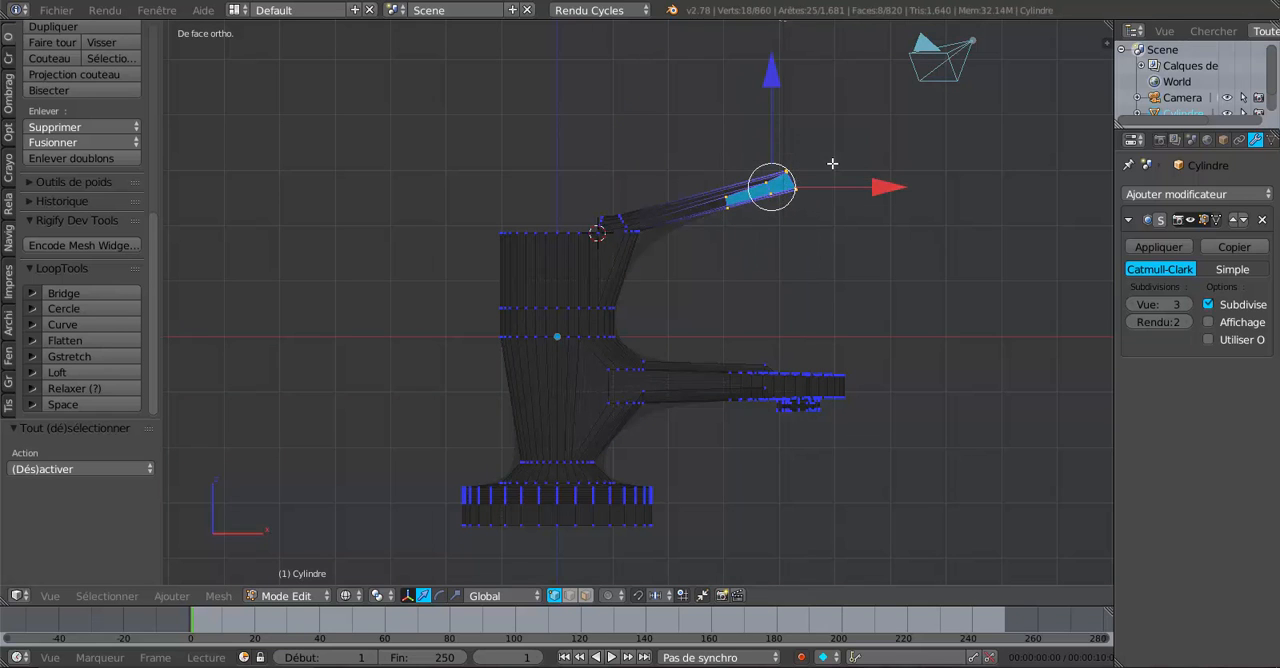
Lengthen the handle by moving its tip 1.154 along the Normal Z axis, and inspect the faucet in Object Mode.
click(490, 595)
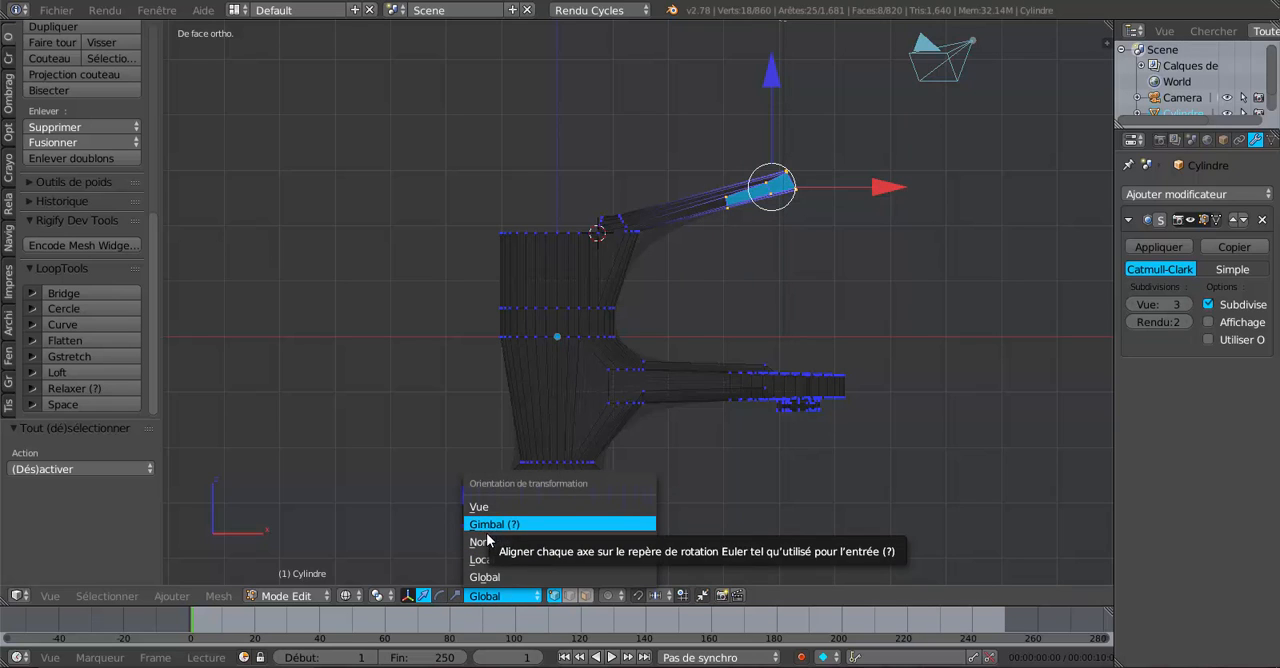
click(491, 542)
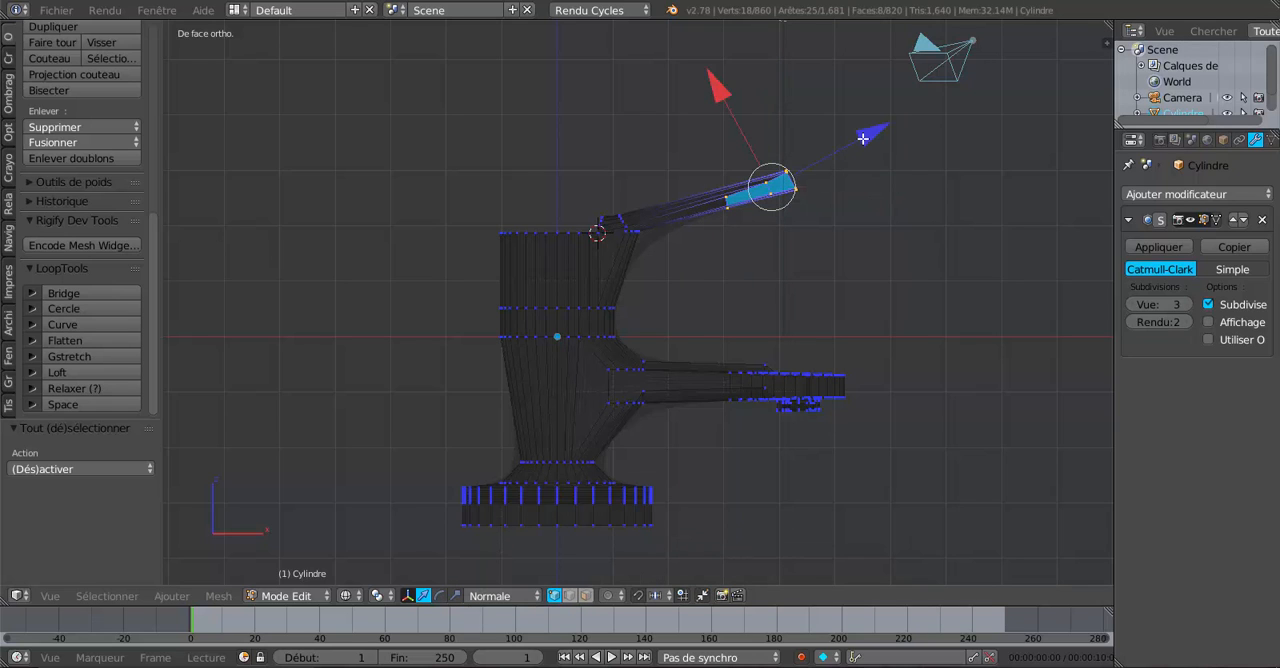
drag(881, 138, 929, 126)
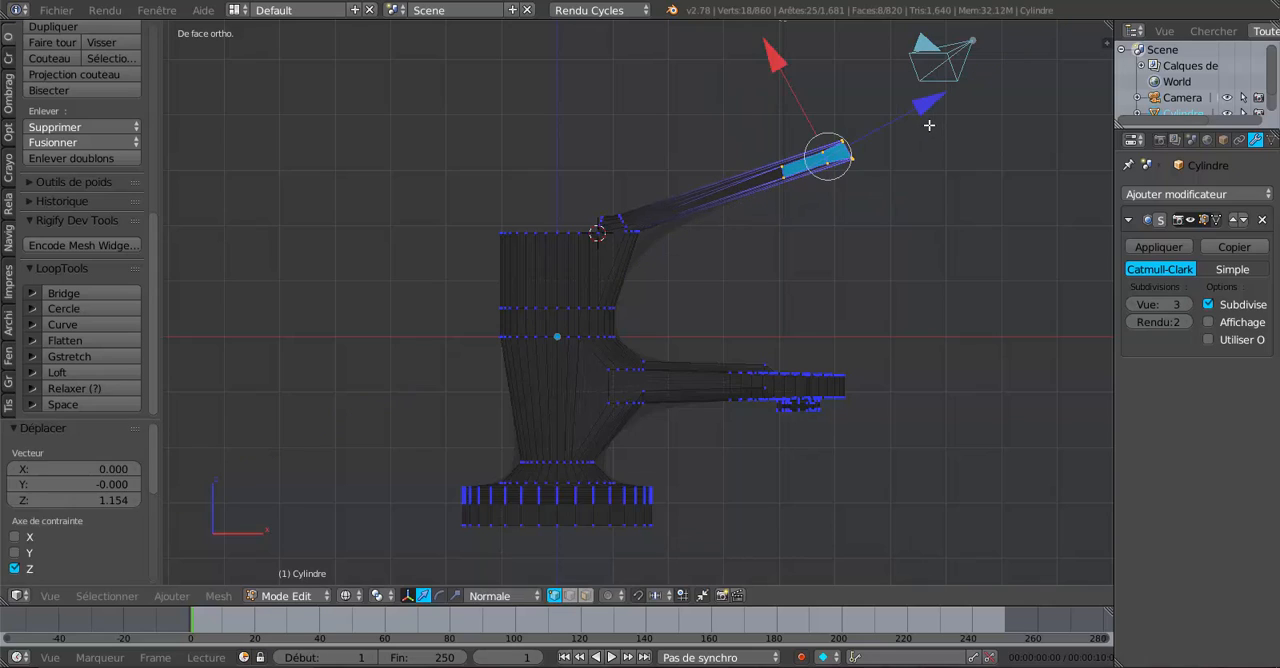
key(Tab)
key(z)
mouse_move(921, 166)
middle_down()
mouse_move(846, 218)
mouse_move(690, 226)
mouse_move(585, 255)
mouse_move(548, 300)
mouse_move(527, 254)
mouse_move(646, 204)
mouse_move(880, 220)
middle_up()
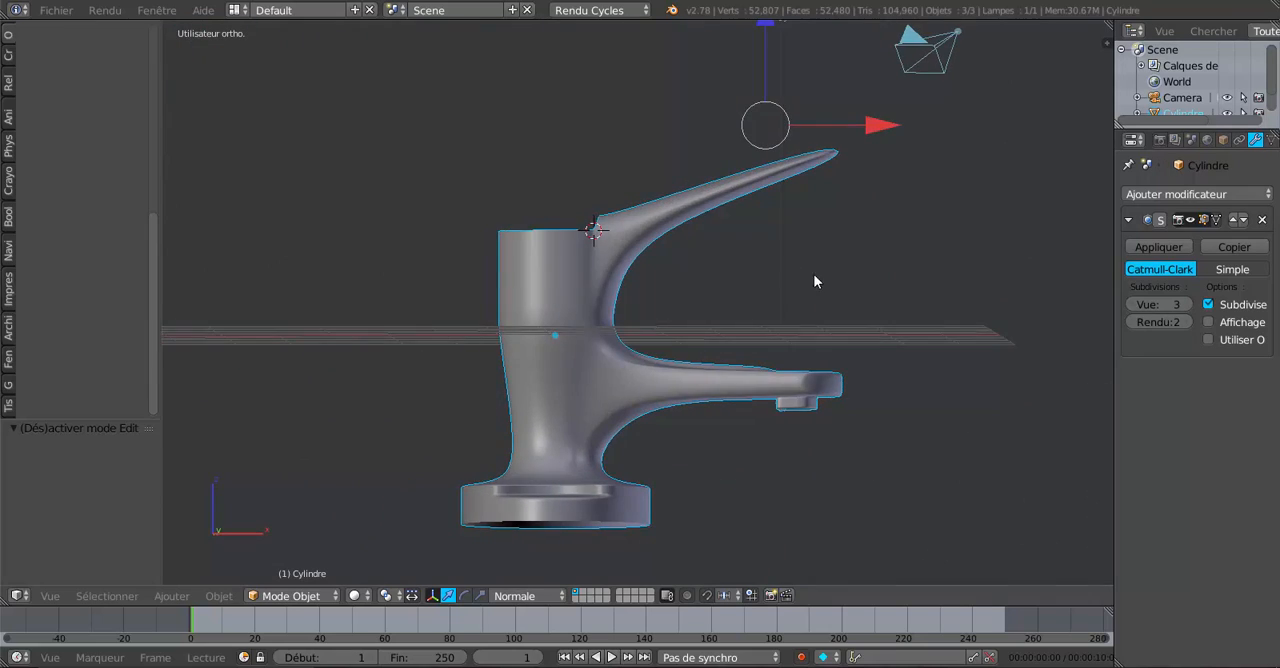
middle_drag(817, 280, 885, 340)
scroll(767, 335, up, 3)
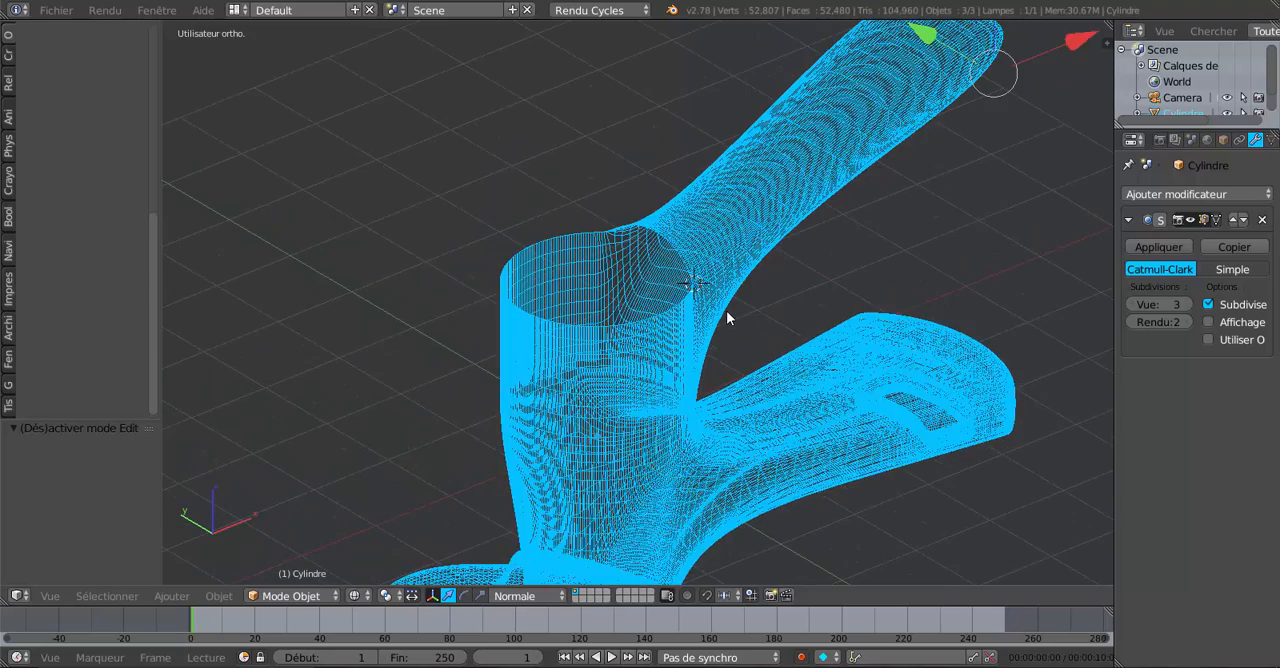
middle_drag(726, 318, 722, 360)
Set viewport subdivision to 0 and, from the top view, move the edge loop around the handle's base by -0.134 along its Normal X axis.
key(Tab)
scroll(765, 345, up, 3)
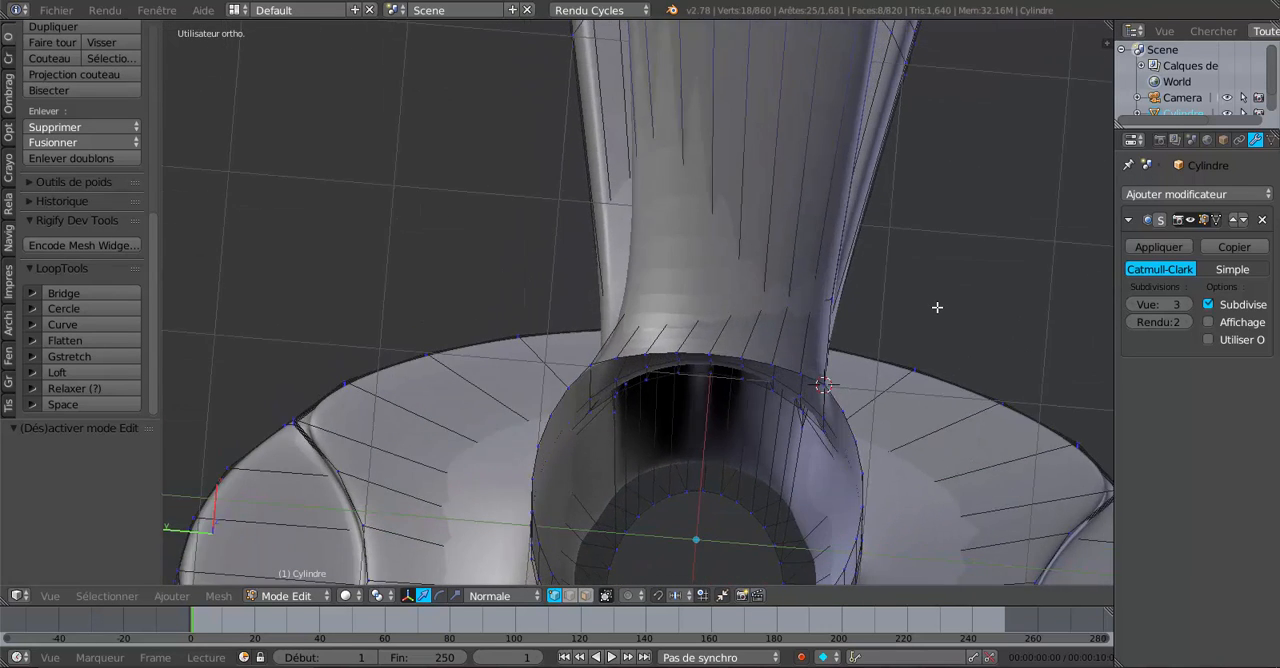
key(KP_7)
click(1133, 306)
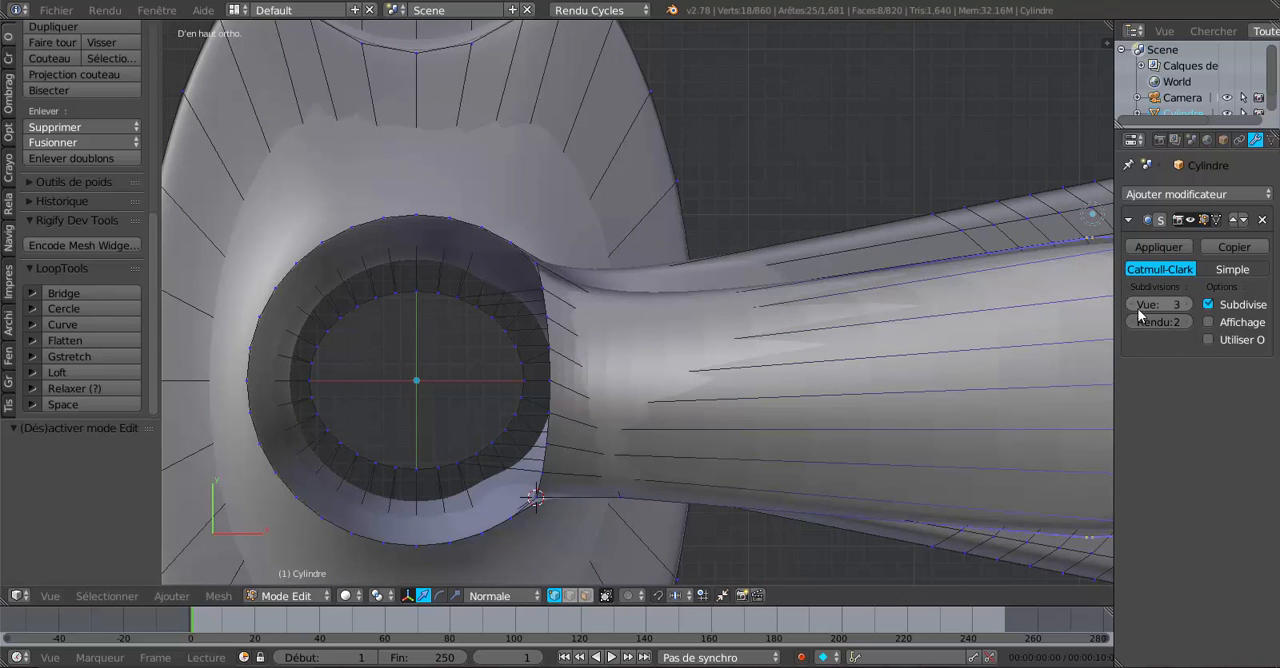
click(1133, 306)
click(1133, 306)
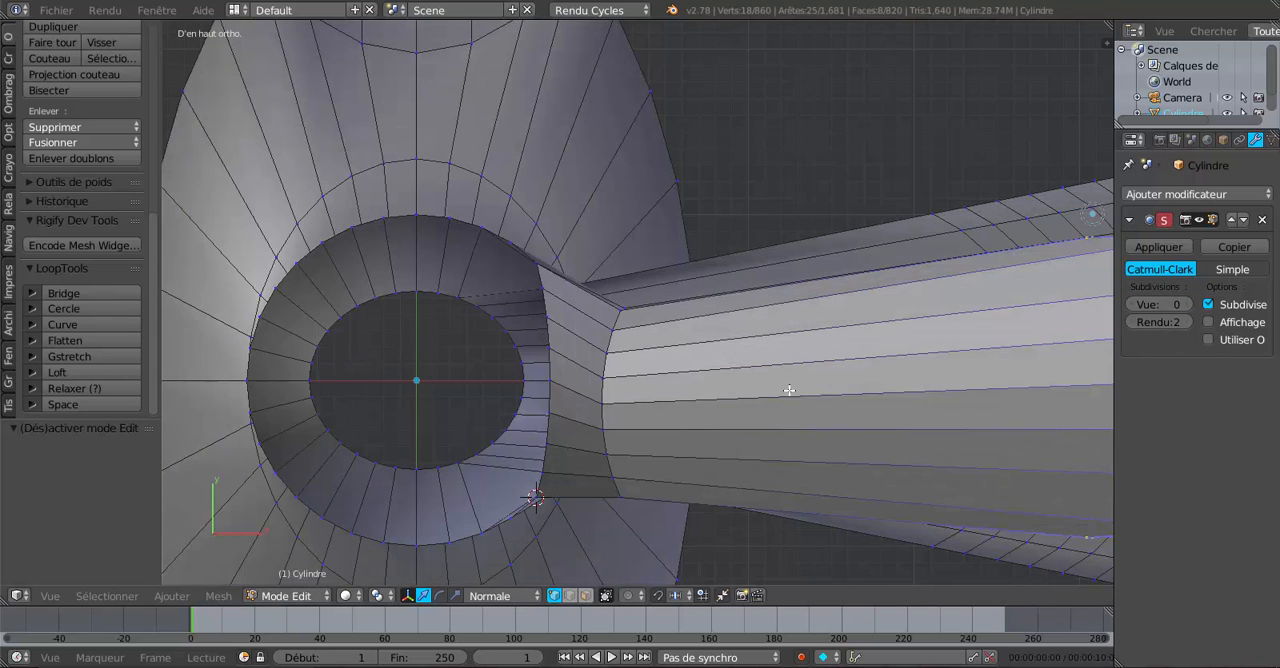
scroll(760, 378, down, 1)
scroll(725, 402, down, 1)
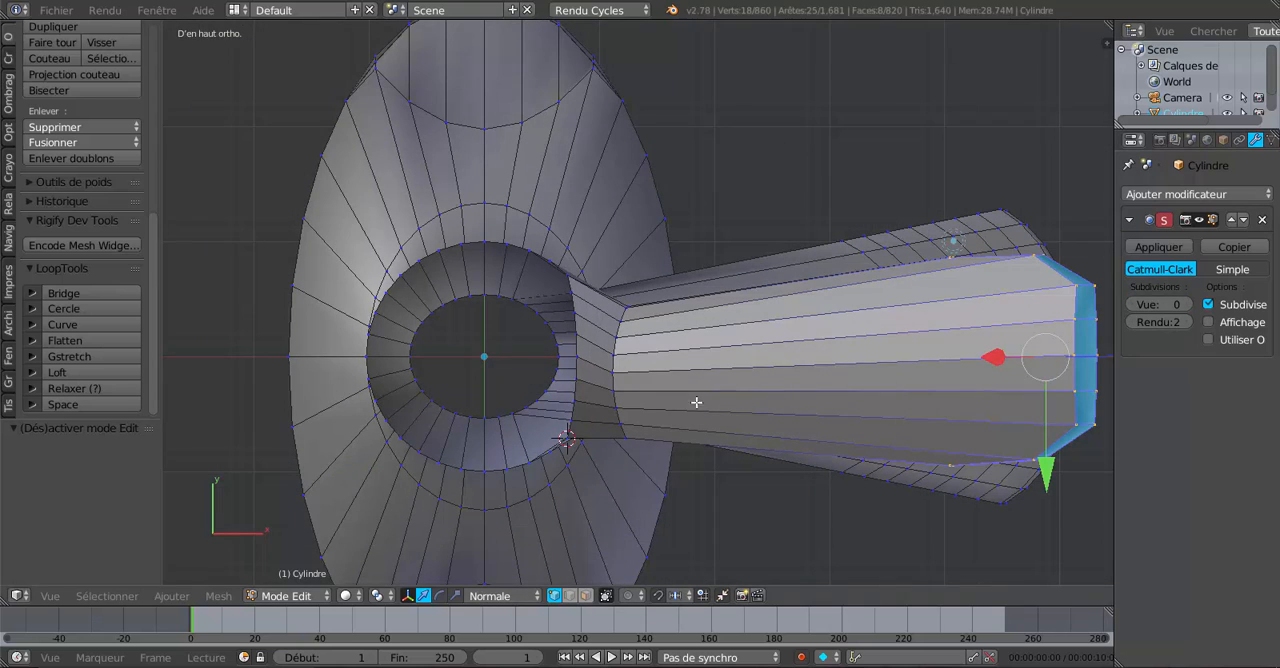
alt+right_click(617, 346)
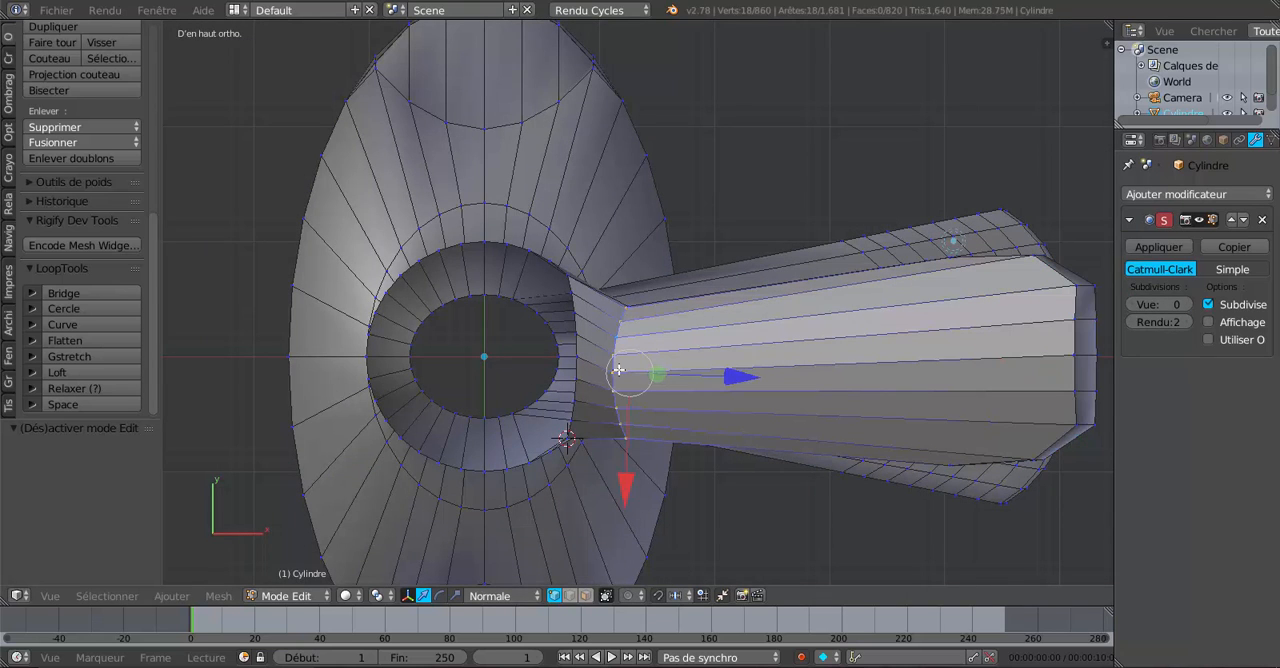
drag(625, 489, 630, 474)
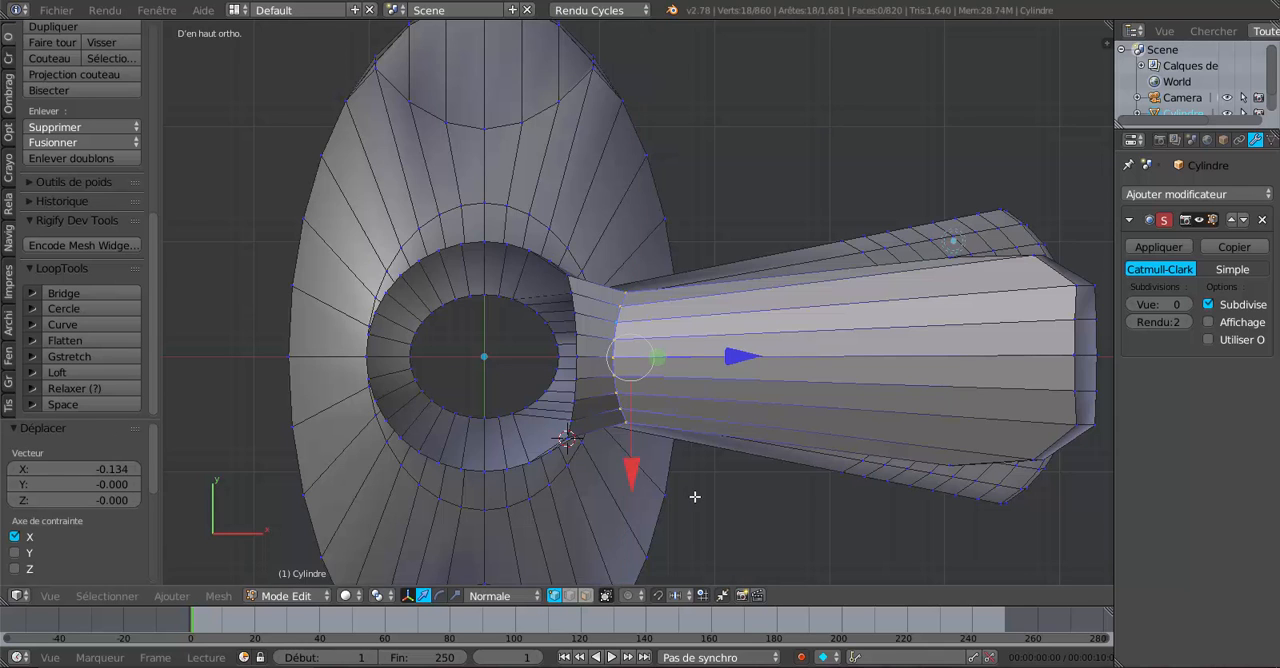
Select the rim vertices one by one along the side of the cylinder opening where the handle joins it.
scroll(555, 463, up, 1)
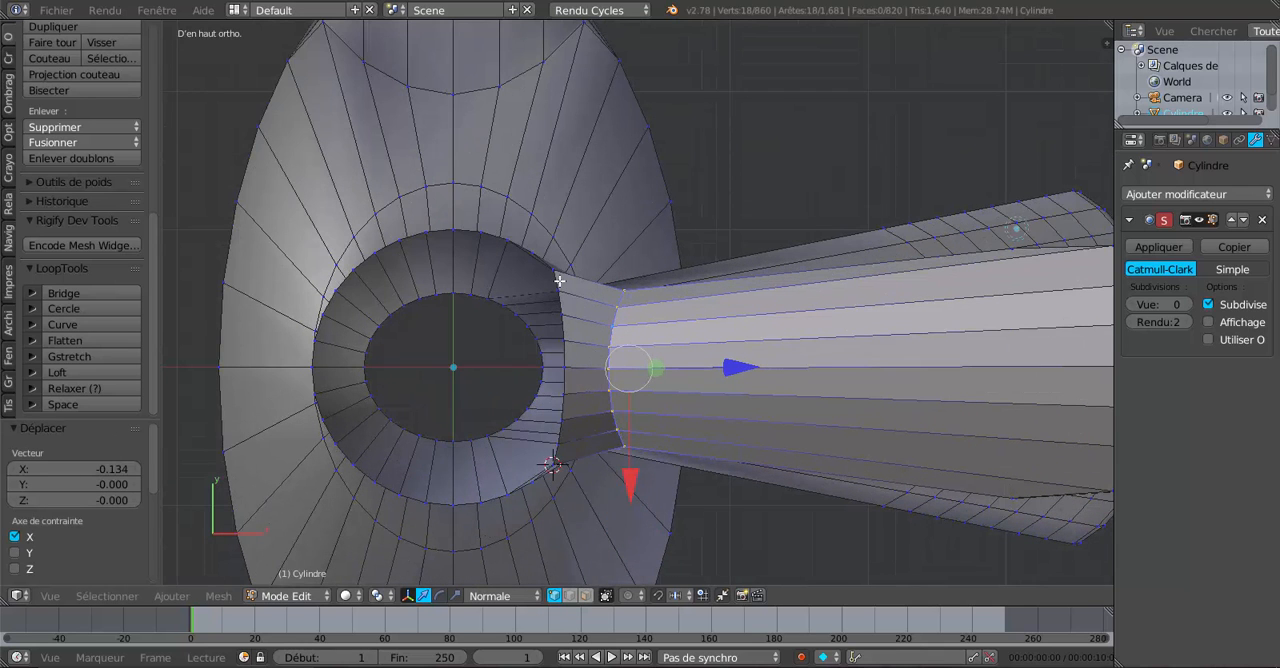
scroll(559, 281, up, 1)
right_click(545, 270)
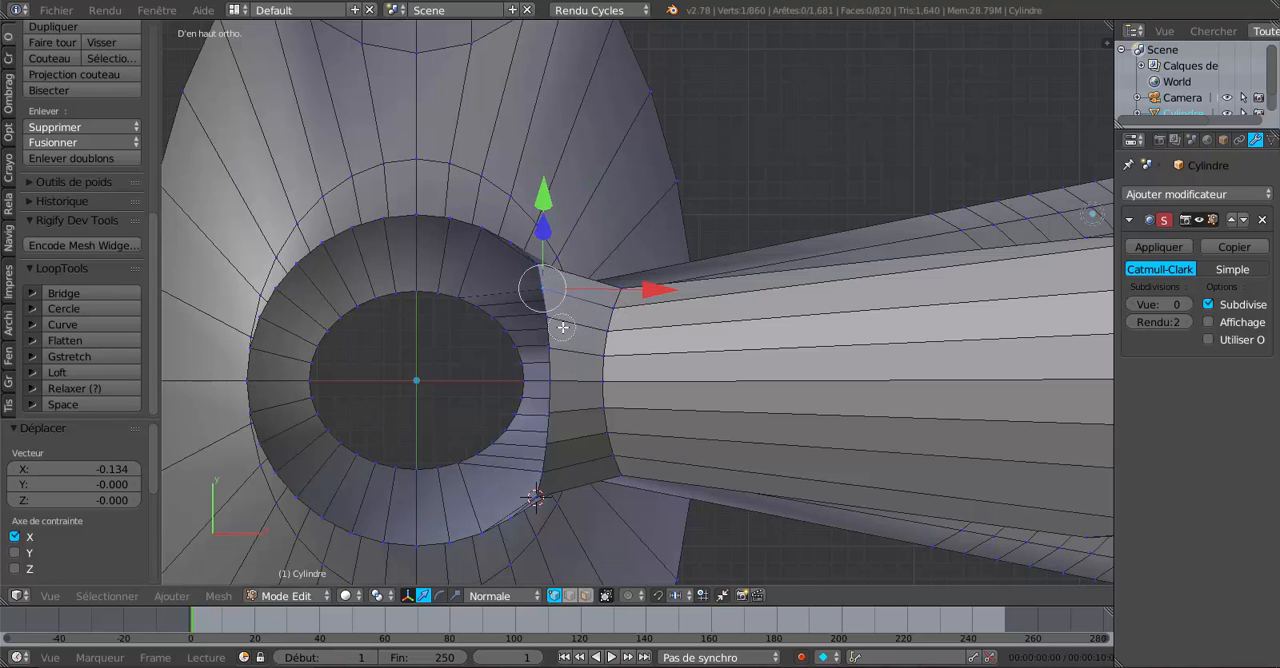
shift+right_click(548, 317)
shift+right_click(550, 348)
shift+right_click(550, 380)
shift+right_click(549, 411)
shift+right_click(547, 443)
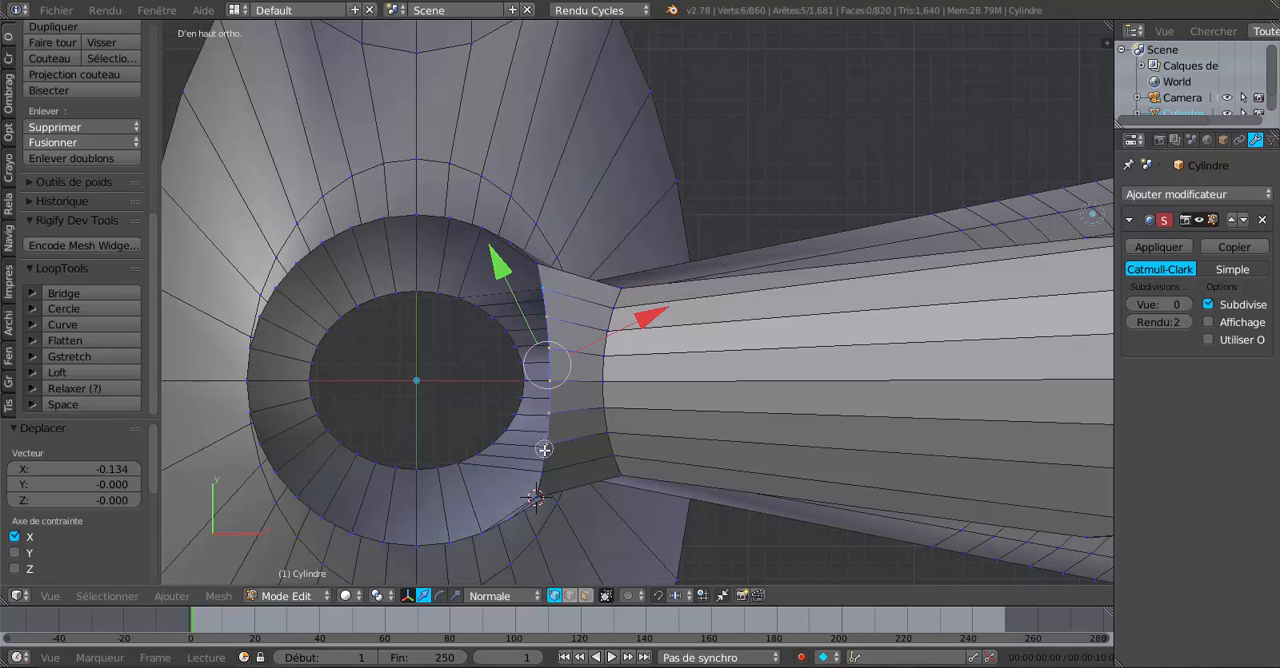
shift+right_click(543, 473)
shift+right_click(537, 490)
scroll(540, 487, down, 4)
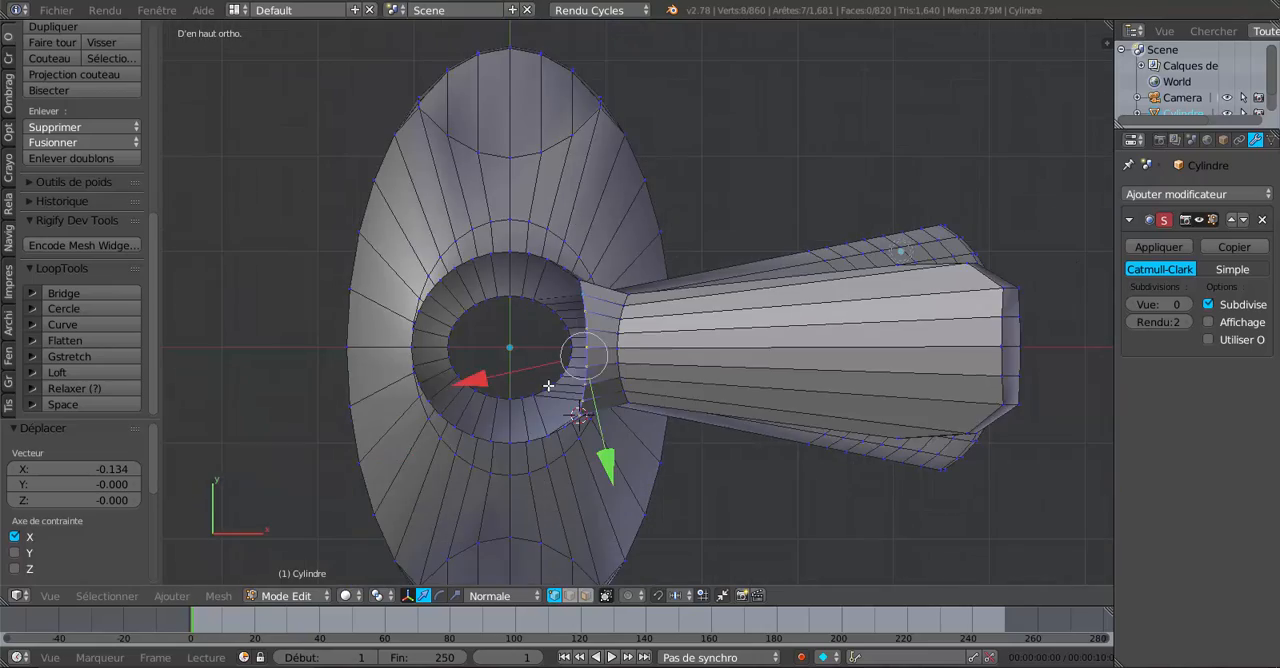
Raise the selected rim vertices above the cylinder opening along their Normal Z axis.
key(z)
middle_drag(550, 399, 566, 258)
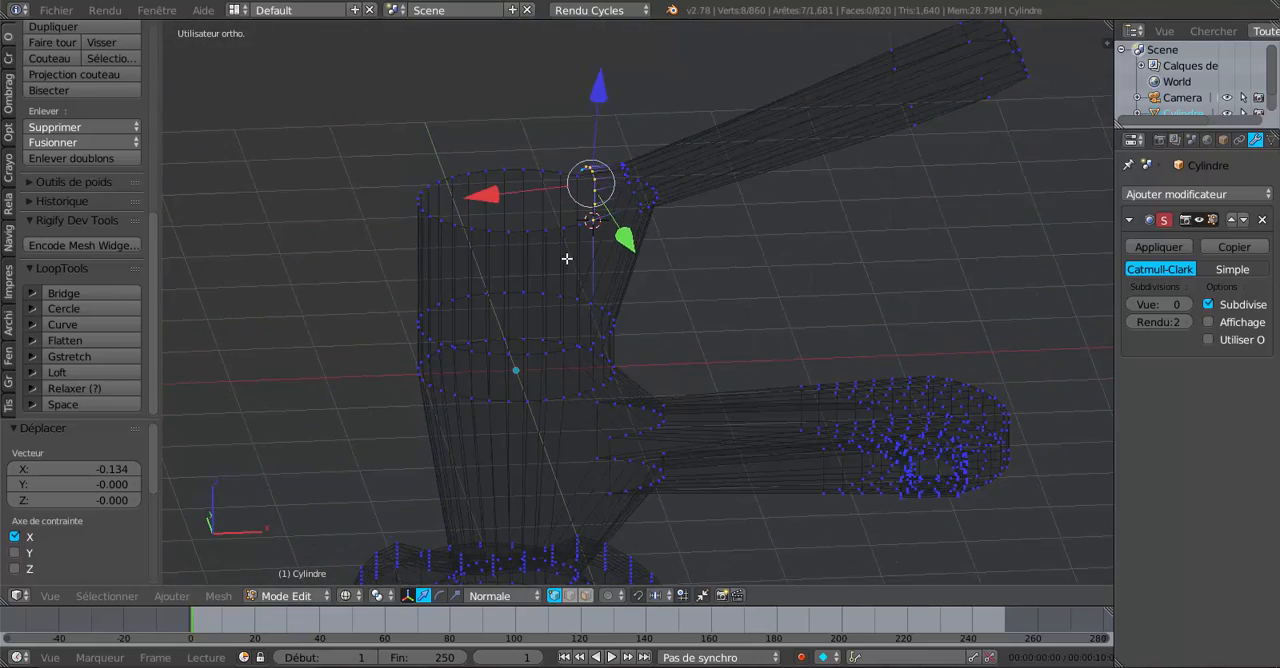
middle_drag(698, 282, 690, 258)
key(z)
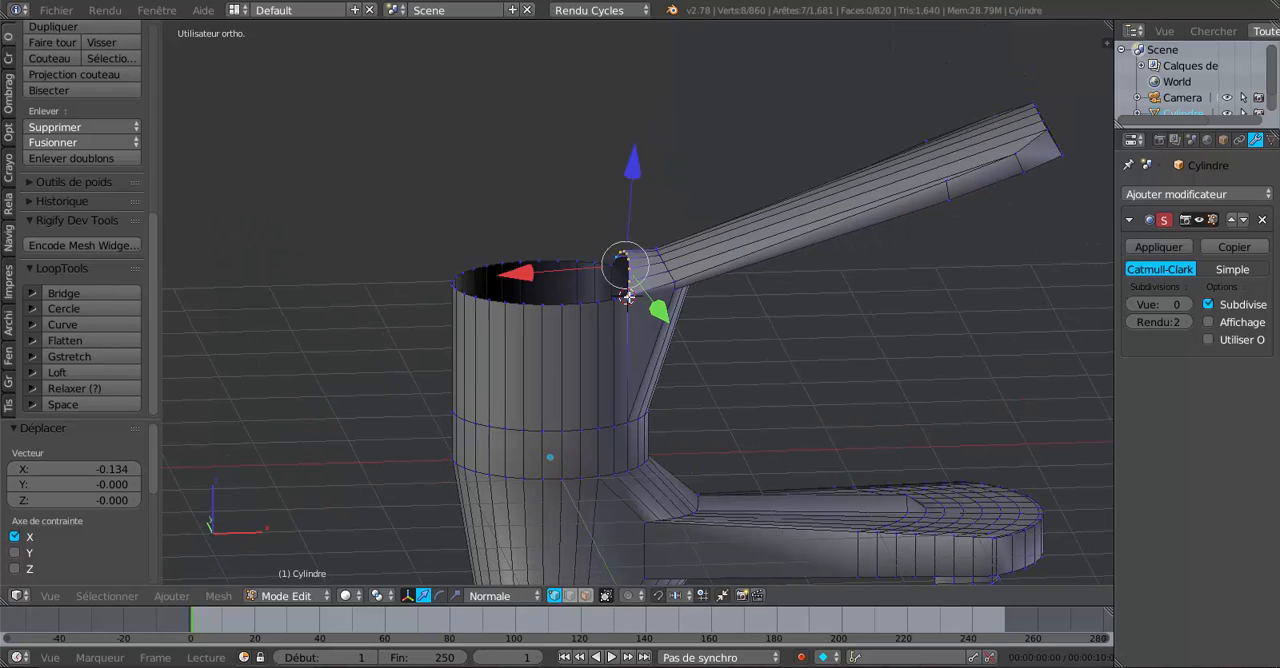
scroll(626, 297, up, 2)
drag(639, 155, 643, 120)
Set the viewport subdivision level to 3 in Object Mode and inspect the raised rim and handle.
key(Tab)
middle_drag(643, 120, 1173, 291)
click(1186, 304)
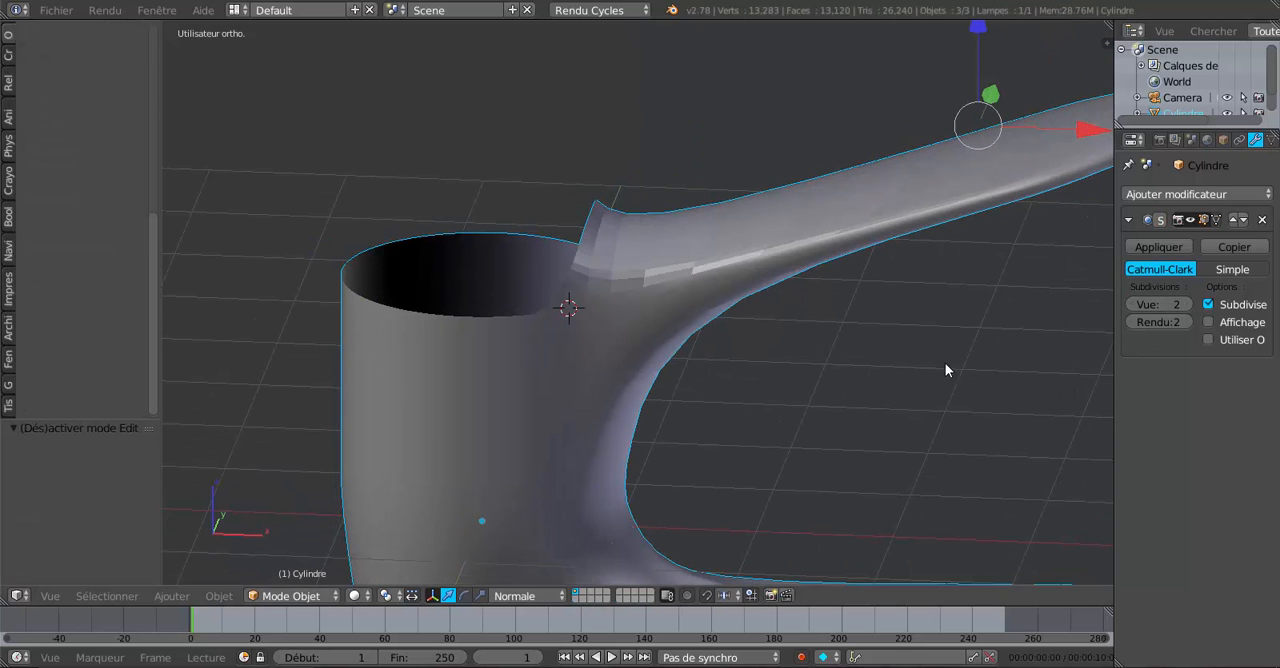
click(1188, 304)
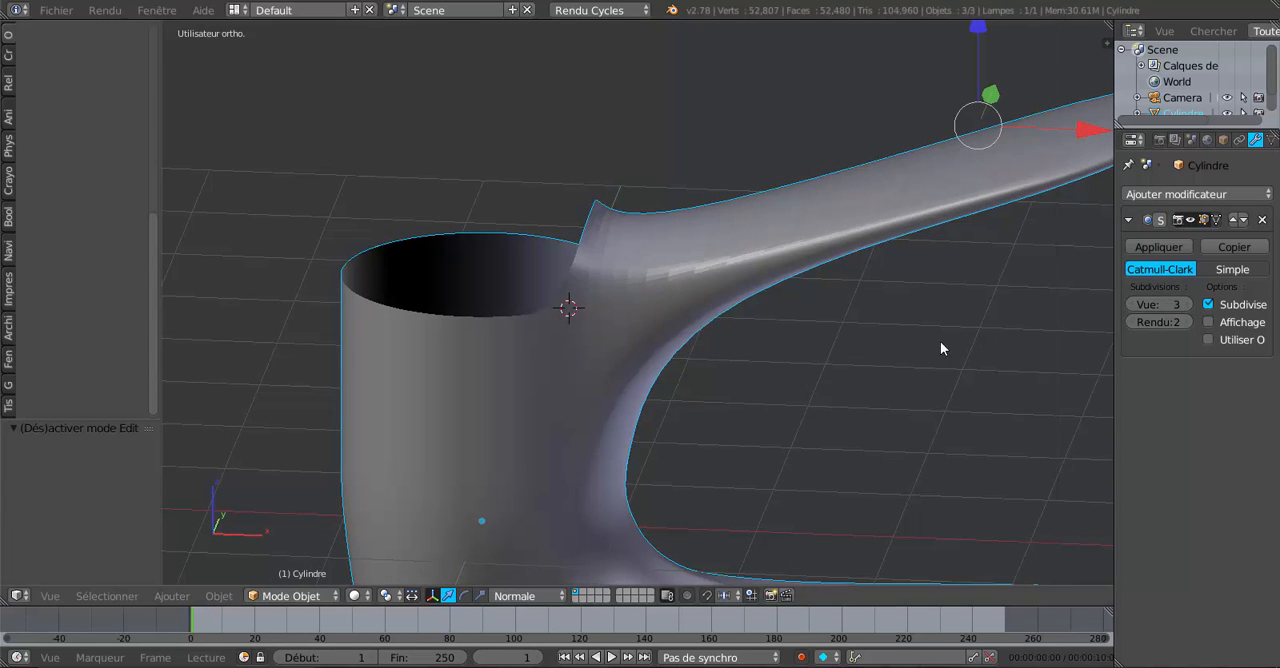
middle_drag(940, 345, 1008, 336)
scroll(932, 290, down, 4)
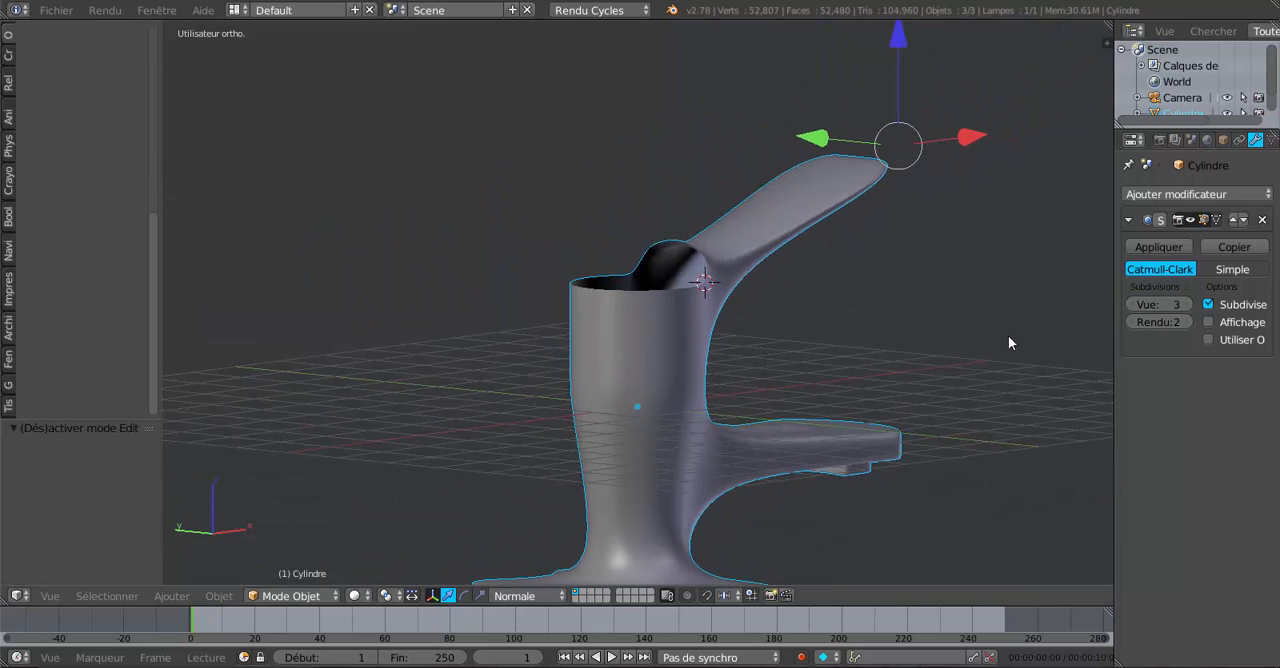
Return to Edit Mode and switch the transform orientation from Normal to Global for the raised rim vertices.
scroll(866, 353, up, 2)
middle_drag(865, 358, 840, 385)
key(Tab)
scroll(788, 350, up, 2)
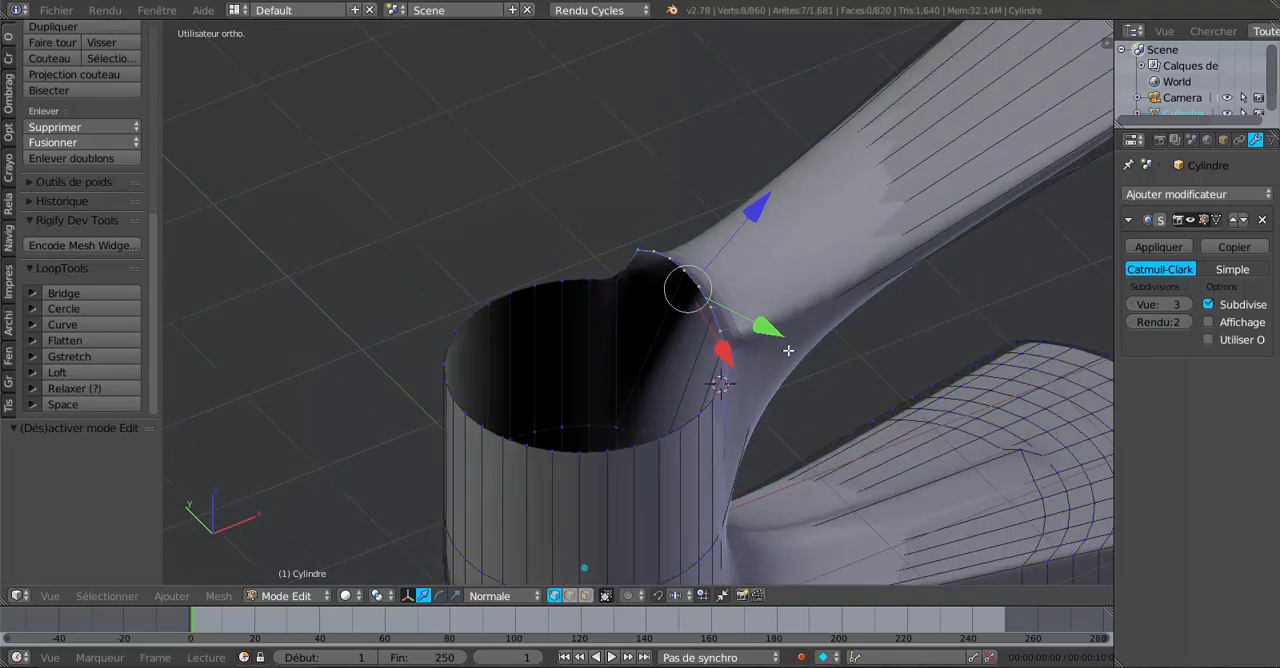
middle_drag(775, 349, 735, 321)
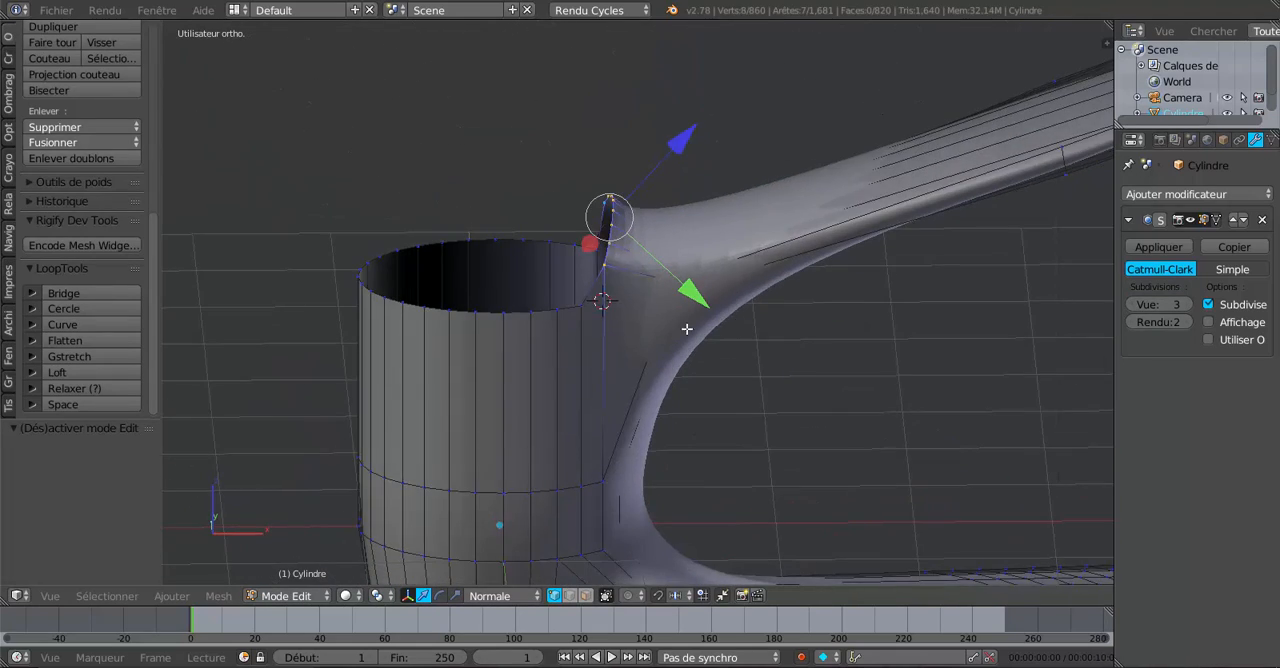
click(497, 595)
click(490, 577)
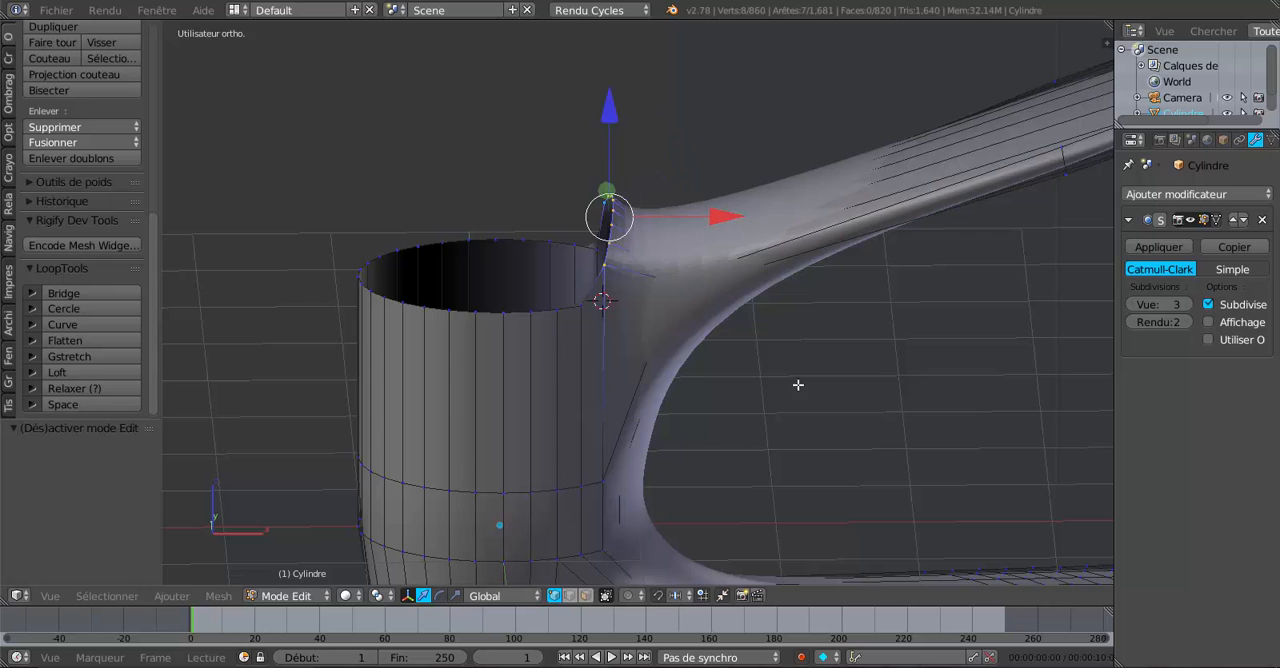
middle_drag(797, 402, 796, 379)
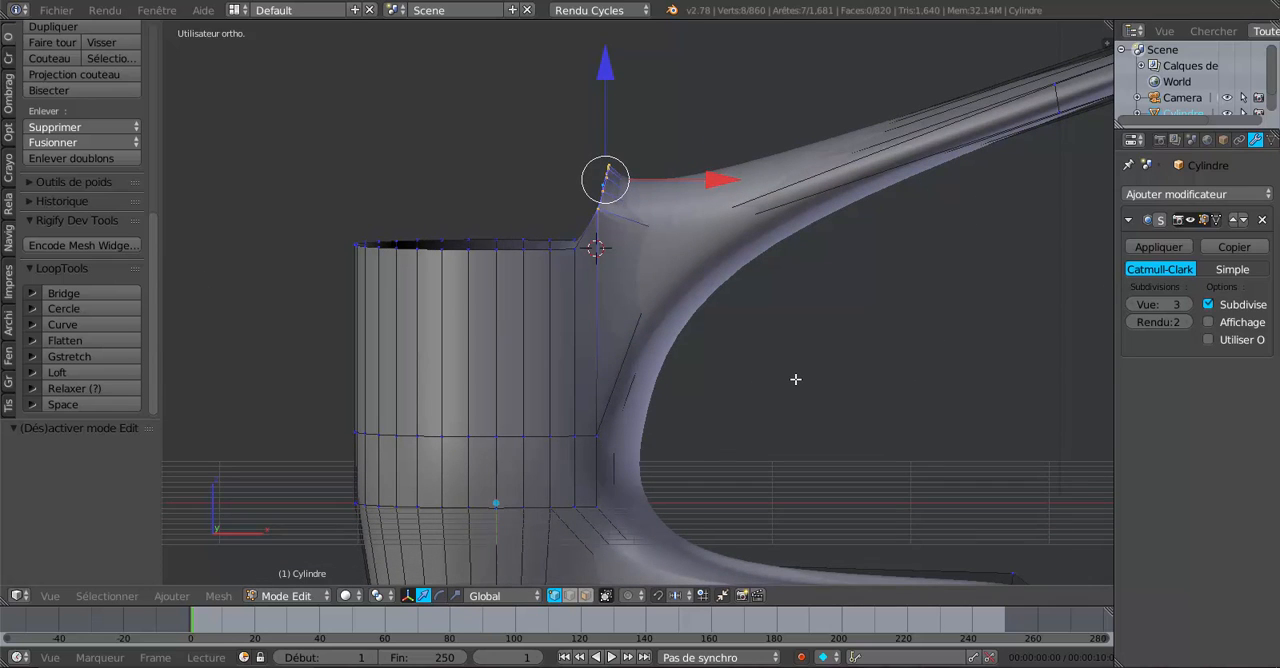
Extrude the raised rim vertices across the cylinder opening, moving them -1.326 along the global X axis.
key(e)
right_click(795, 379)
key(g)
key(x)
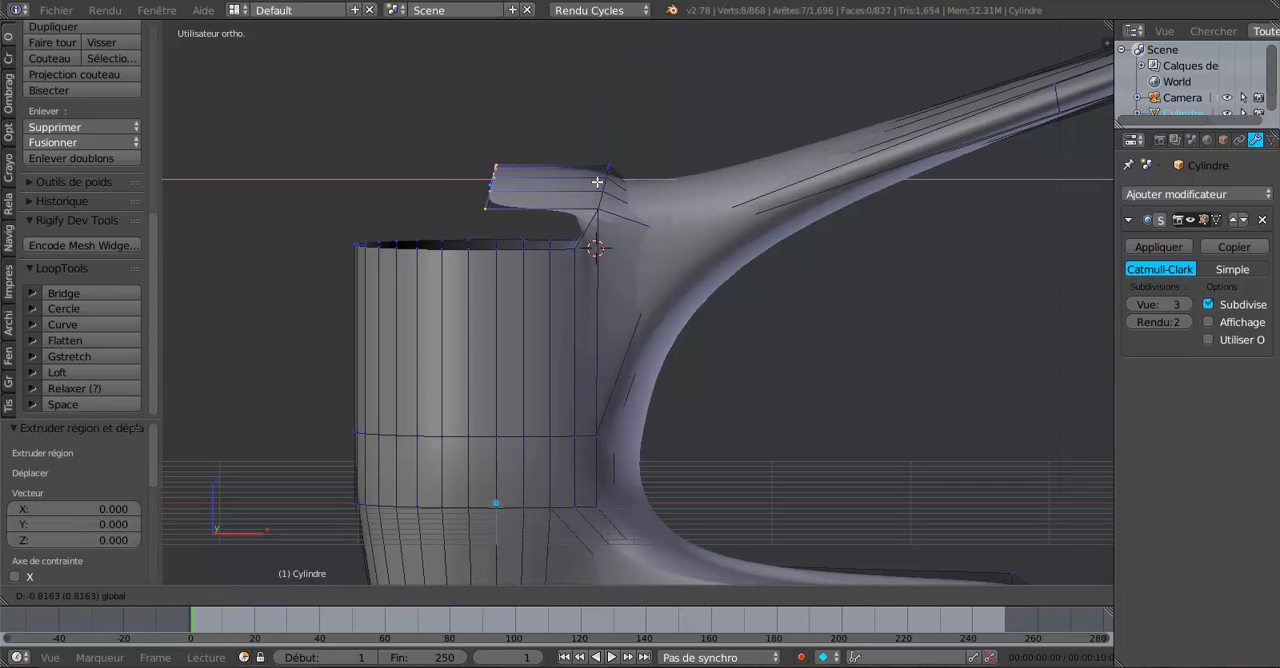
click(531, 181)
scroll(530, 183, up, 1)
middle_drag(531, 184, 607, 234)
middle_drag(615, 277, 586, 262)
mouse_move(617, 364)
middle_down()
mouse_move(643, 333)
mouse_move(617, 369)
mouse_move(597, 363)
middle_up()
scroll(650, 370, up, 3)
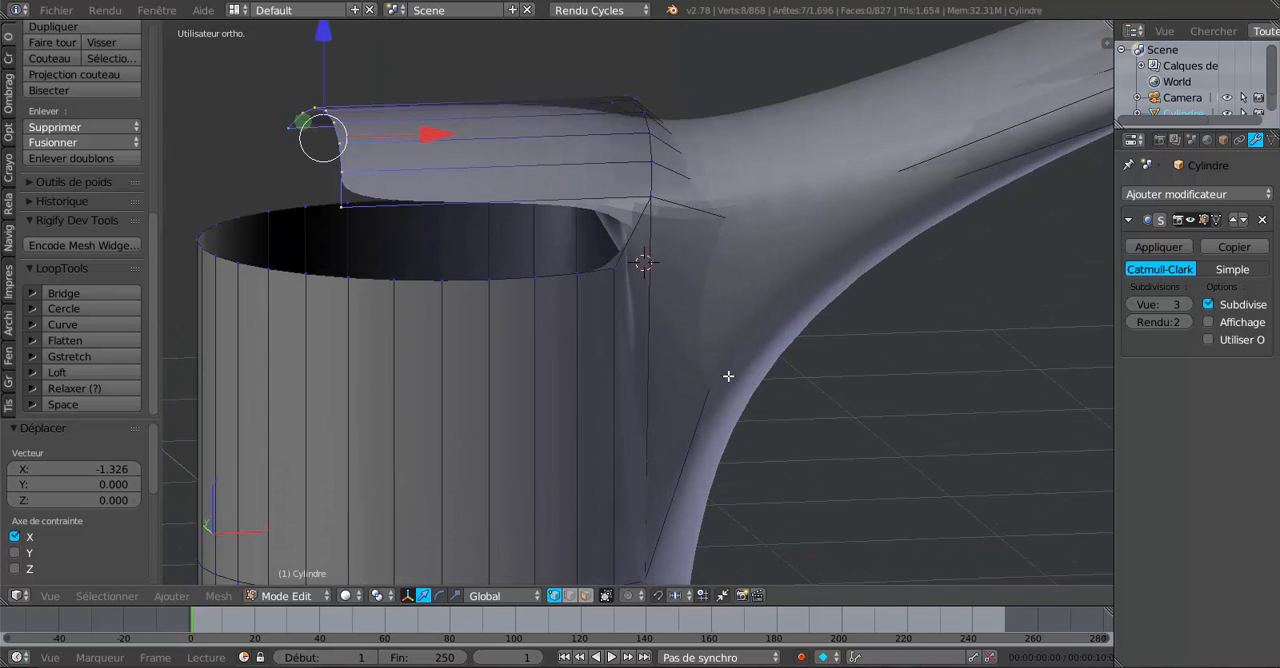
Set the viewport subdivision to 0 and add five evenly spaced loop cuts across the extruded strip without sliding them.
click(1133, 304)
click(1133, 304)
click(1133, 304)
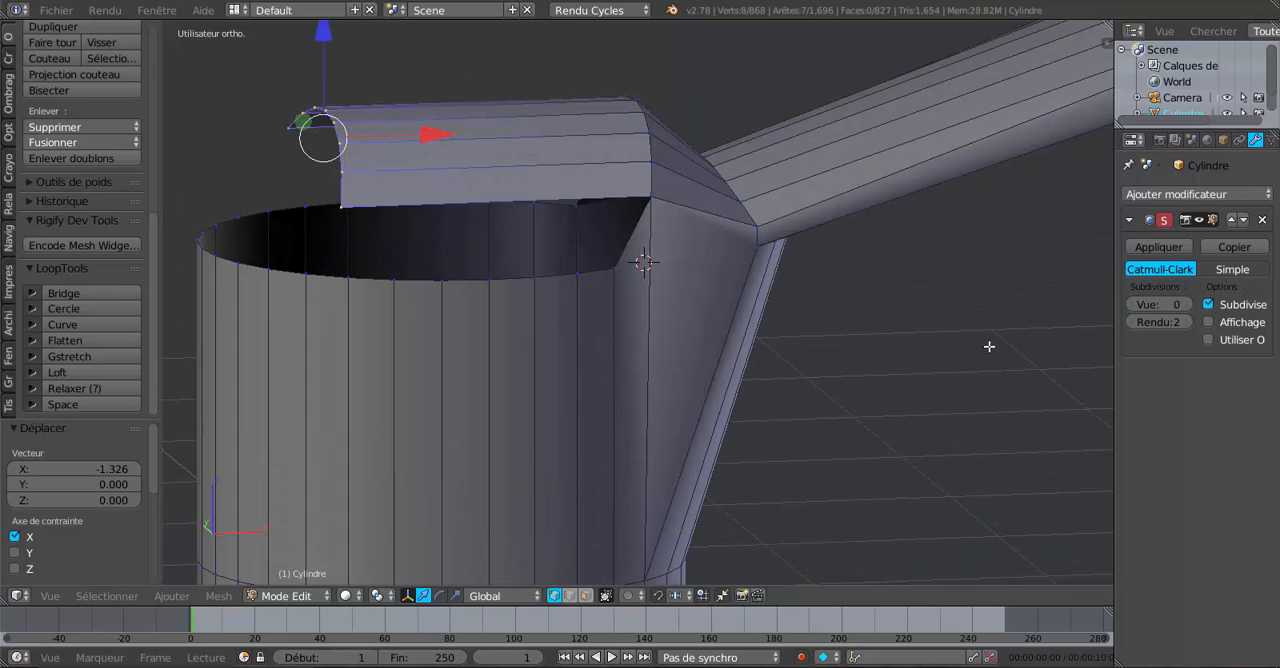
middle_drag(885, 358, 935, 389)
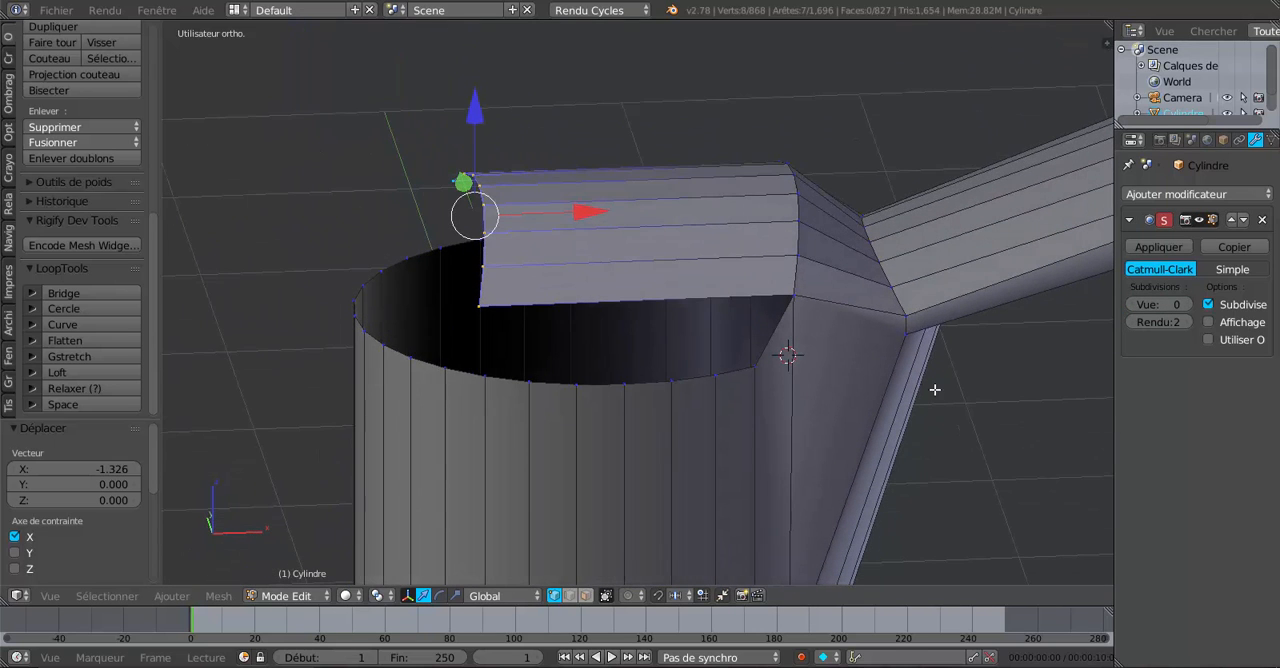
middle_drag(822, 368, 809, 339)
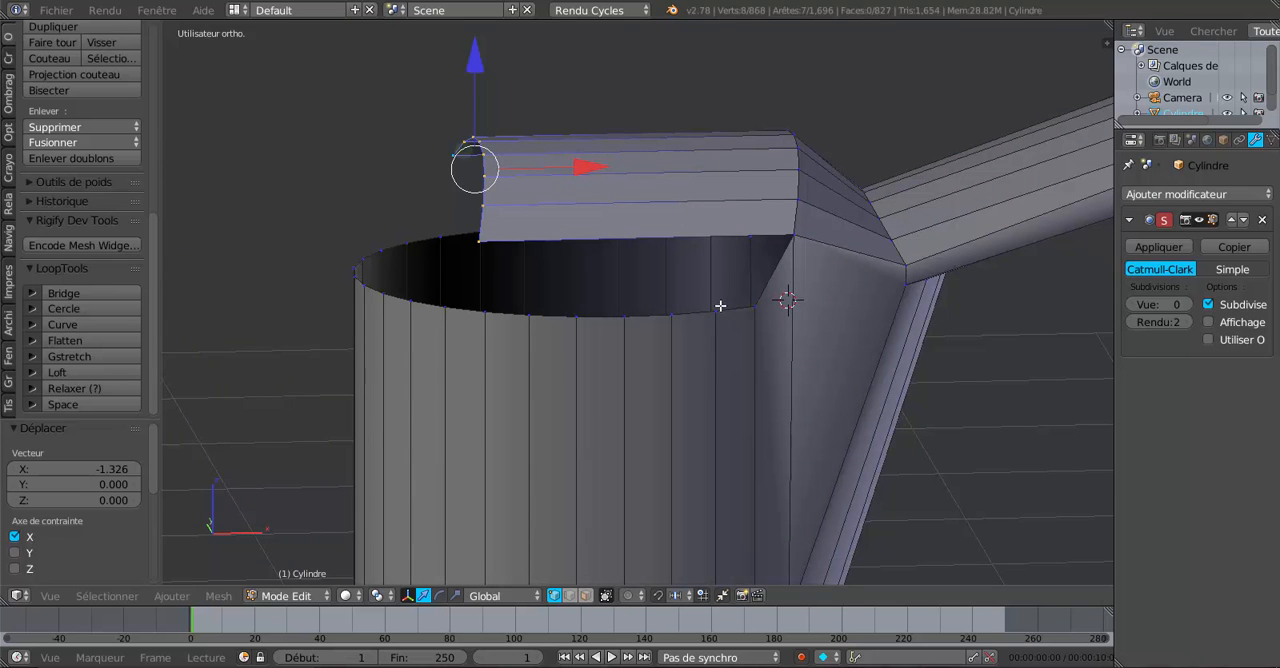
middle_drag(734, 320, 754, 351)
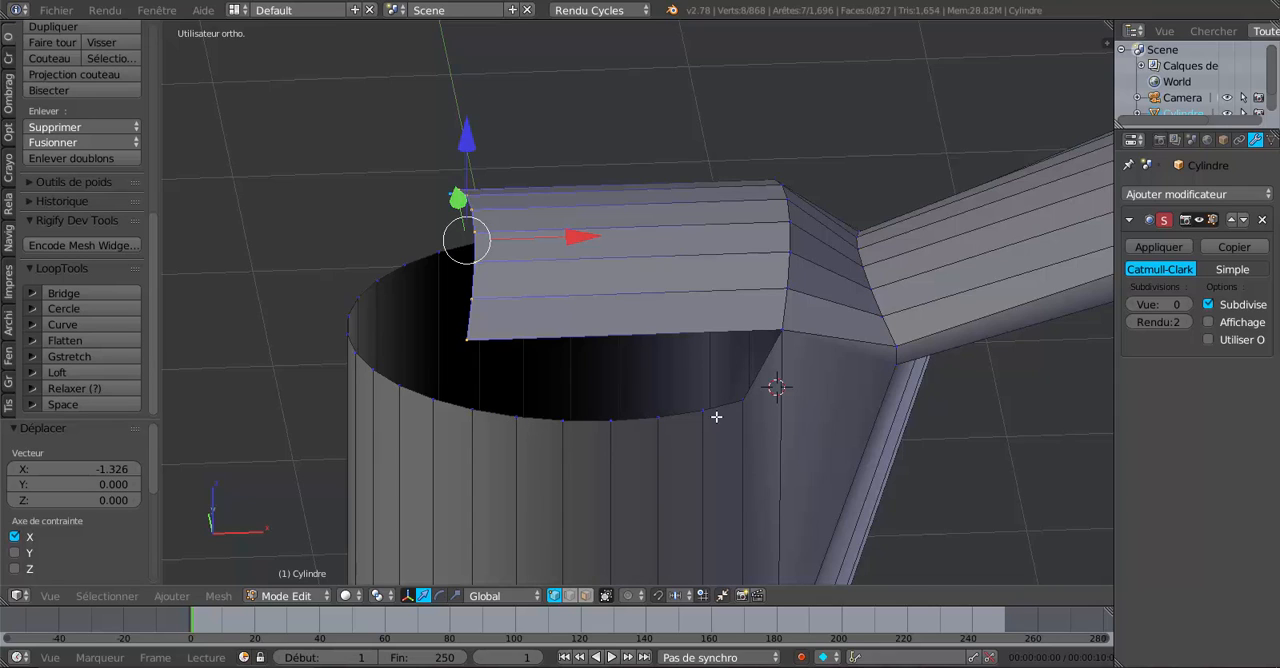
key(ctrl+r)
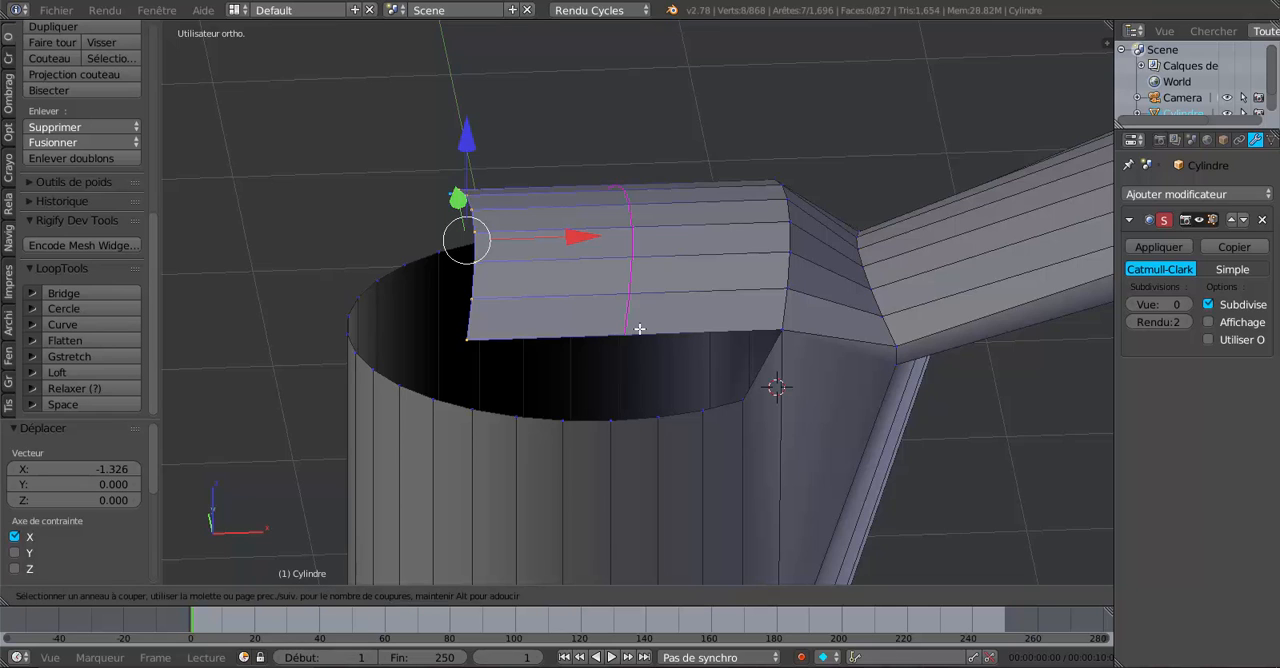
scroll(639, 328, up, 4)
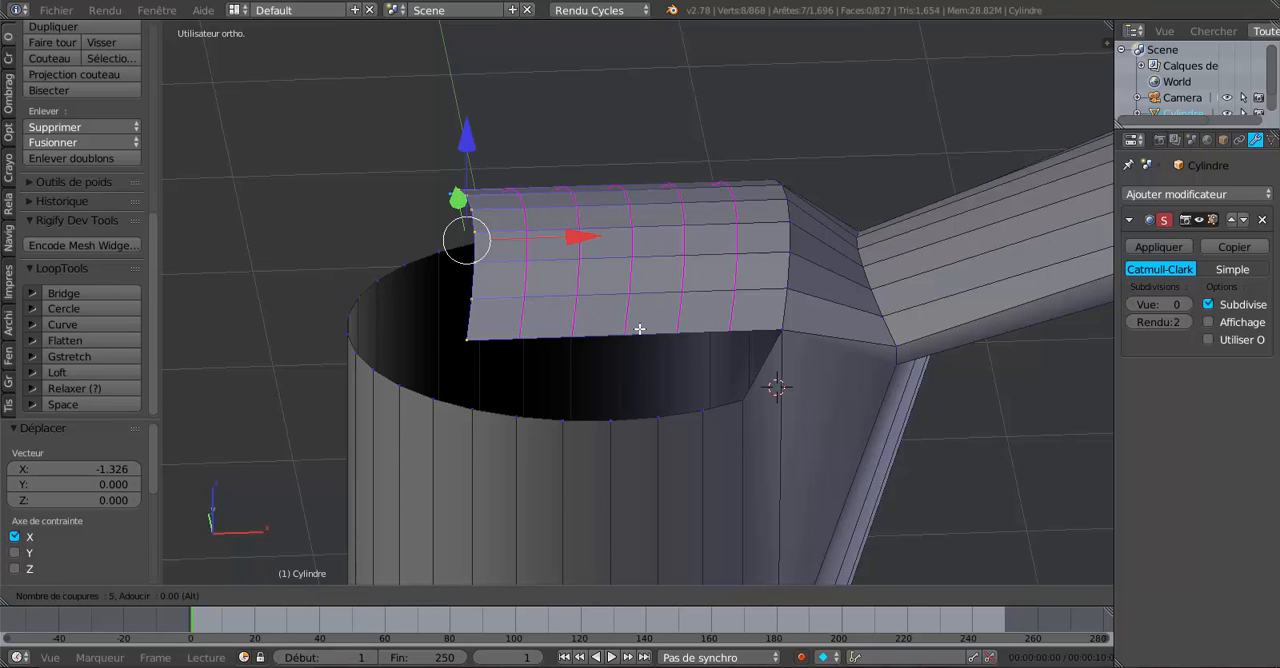
click(639, 328)
right_click(639, 328)
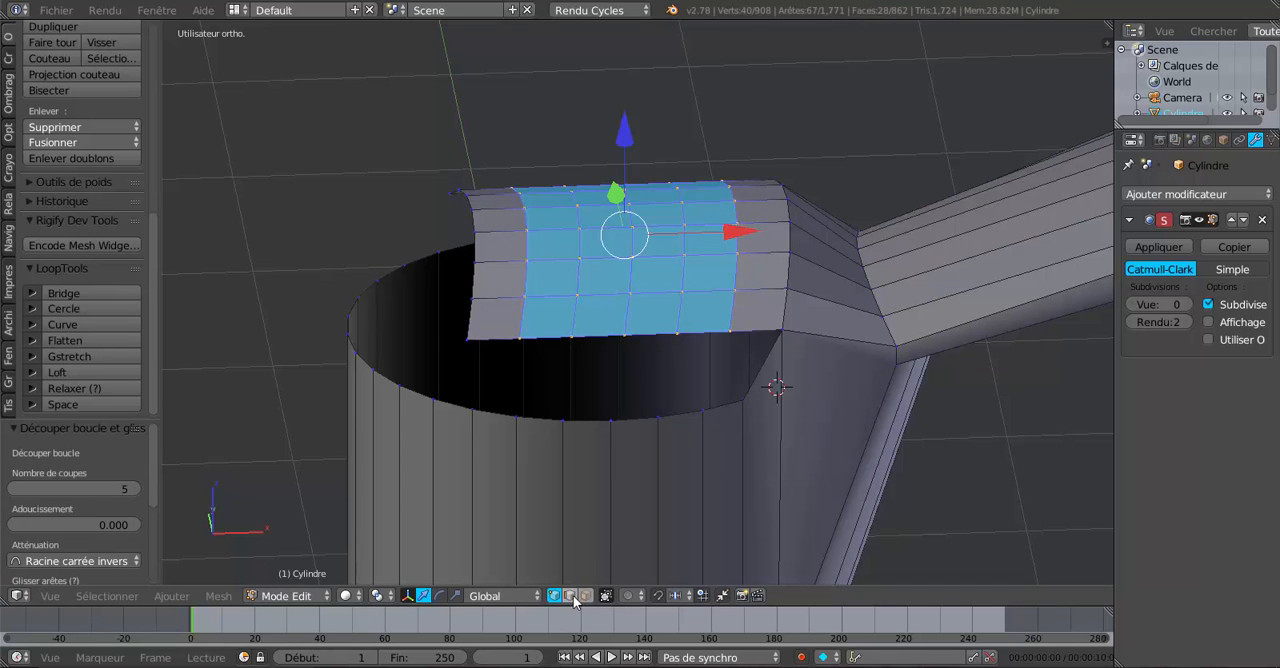
In edge select mode, fill the three faces nearest the handle between the strip's -Y edge and the cylinder rim.
key(2)
right_click(751, 328)
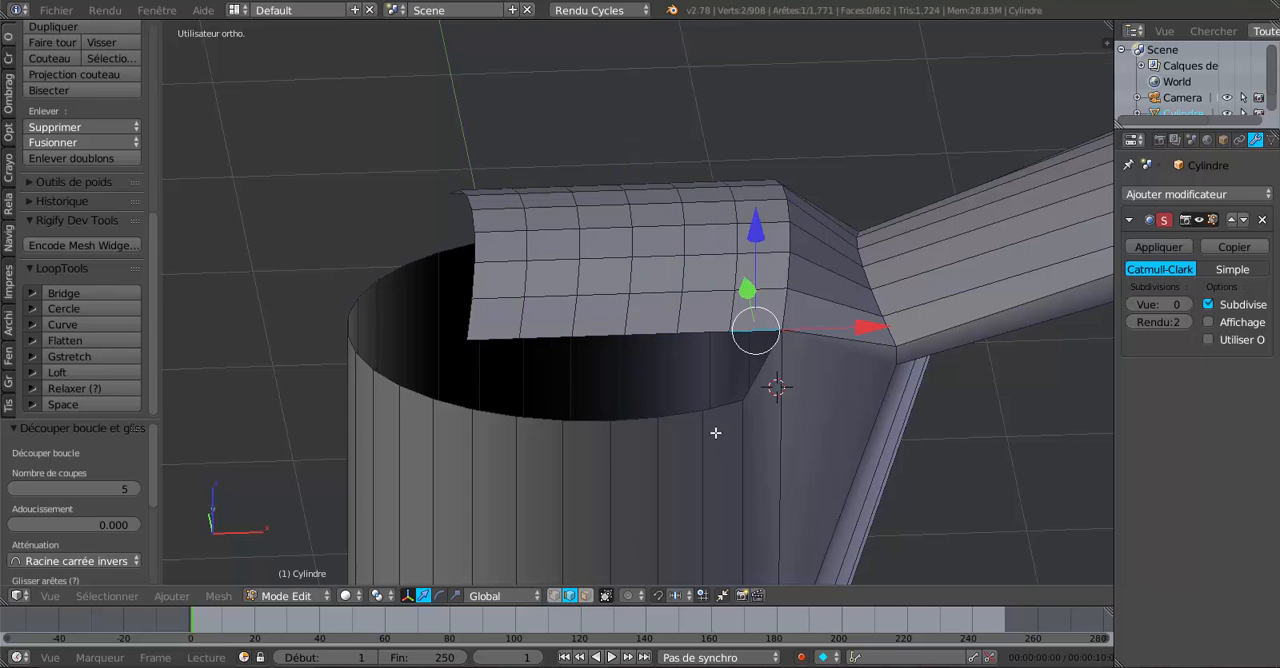
middle_drag(715, 432, 692, 398)
shift+right_click(660, 328)
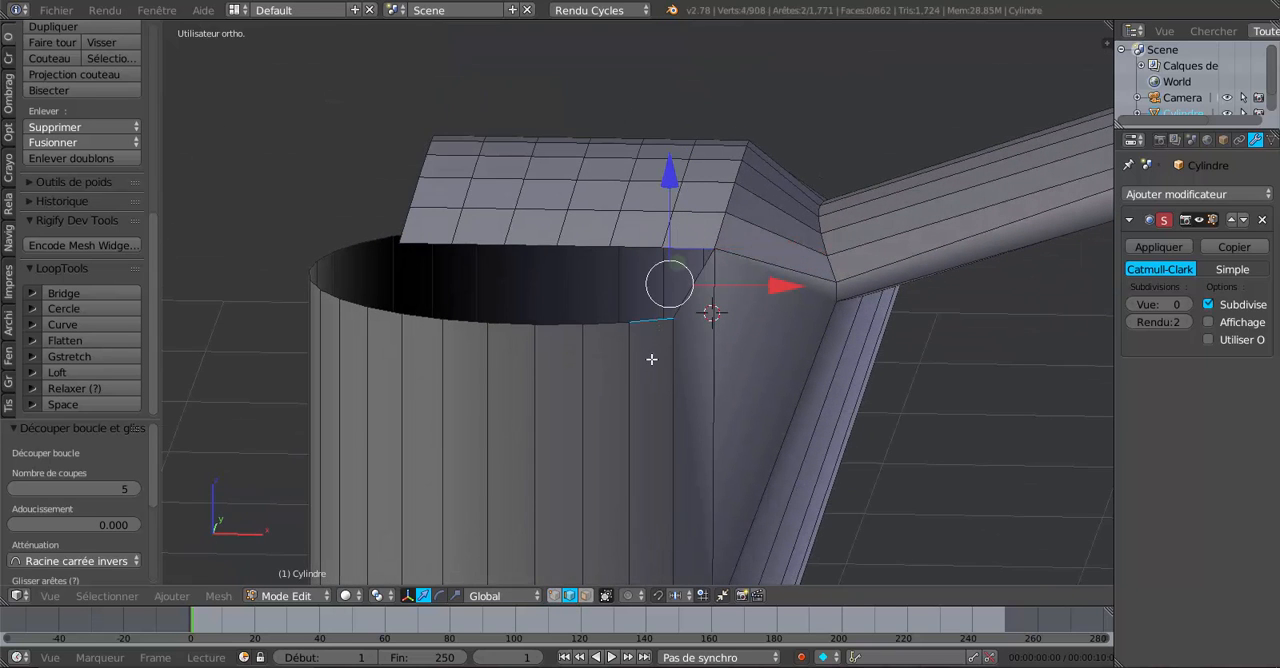
key(f)
right_click(629, 256)
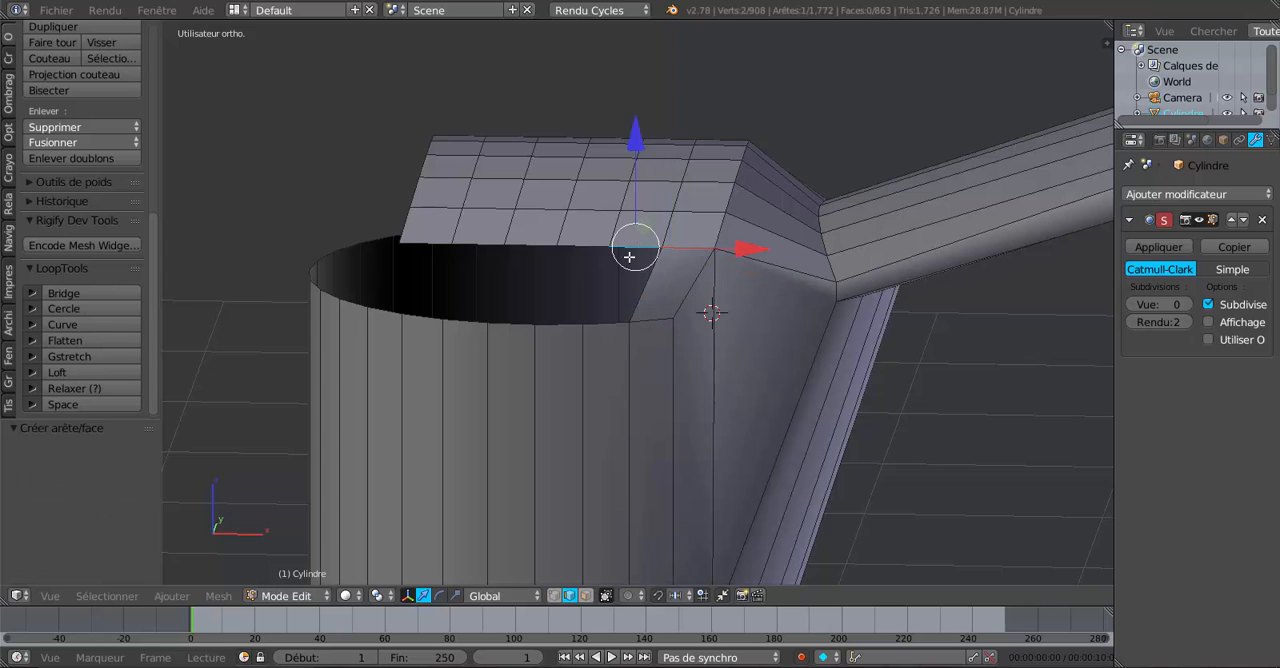
shift+right_click(616, 328)
key(f)
click(612, 357)
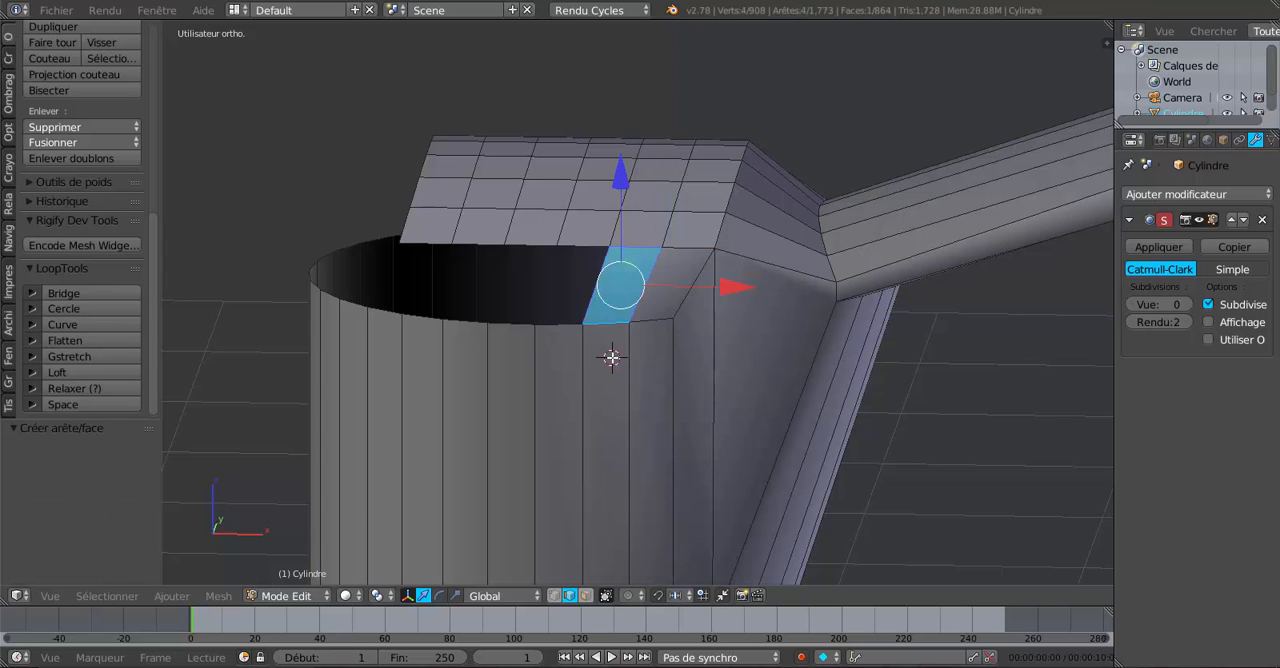
right_click(593, 246)
shift+right_click(567, 334)
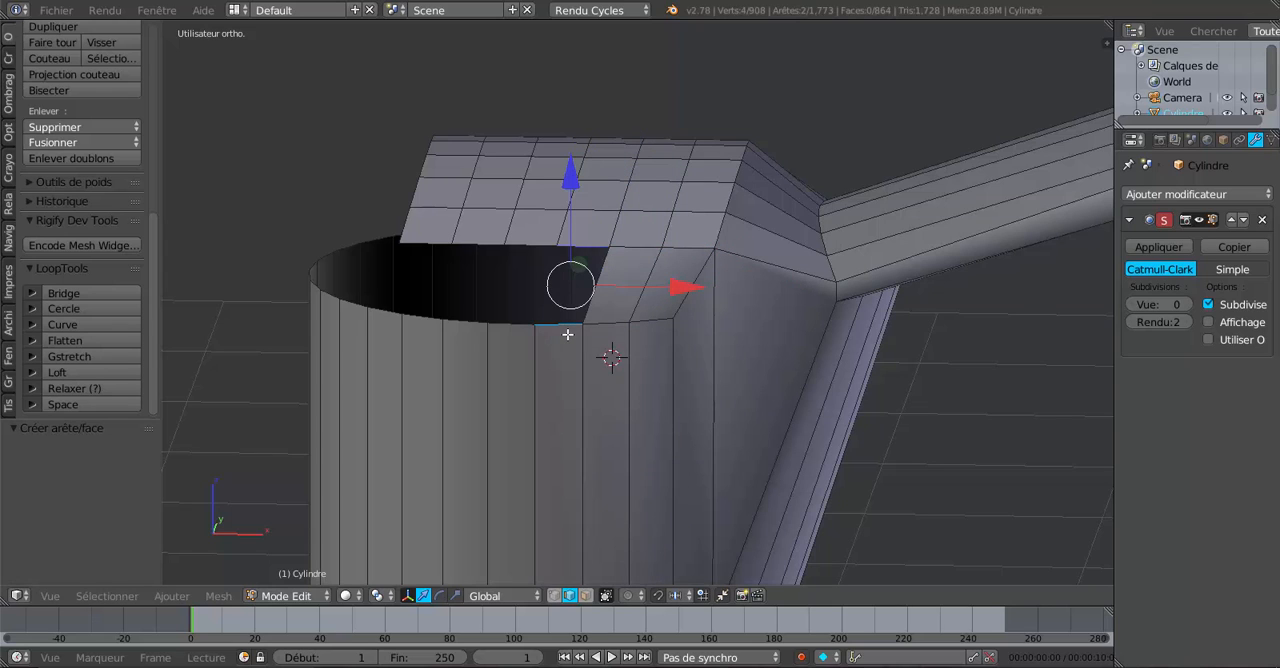
key(f)
Fill the three remaining faces between the strip's -Y edge and the rim, up to the strip's free end.
right_click(527, 238)
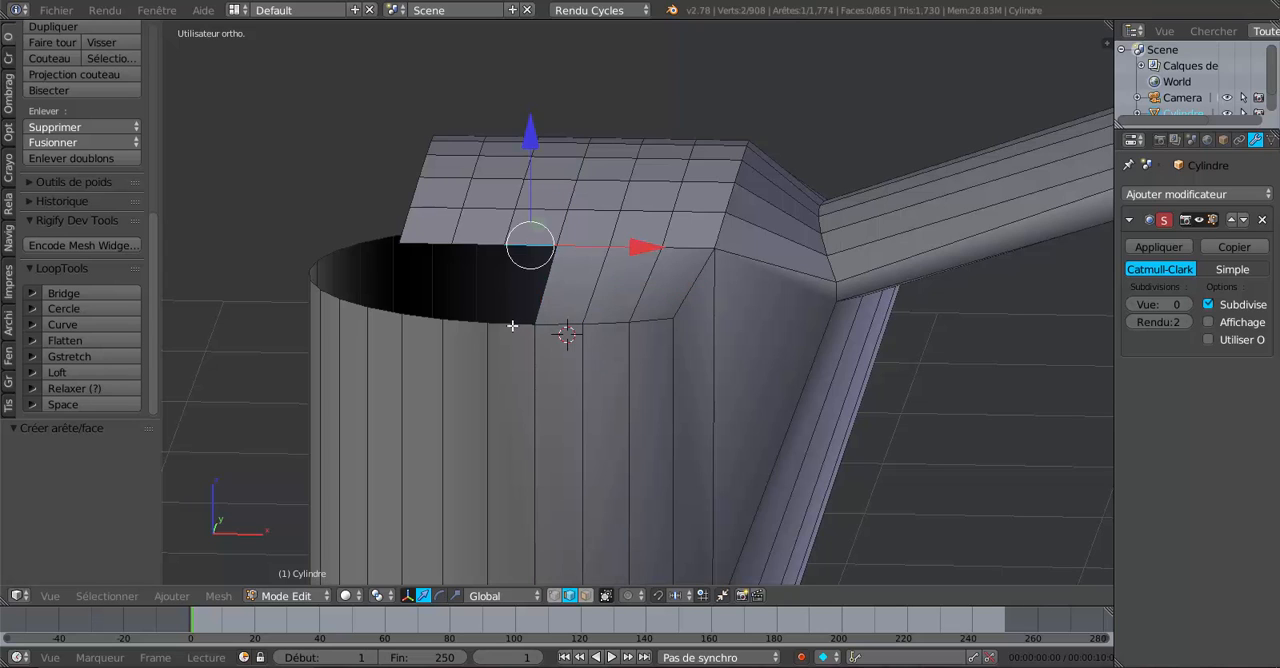
shift+right_click(511, 324)
key(f)
click(511, 328)
right_click(476, 243)
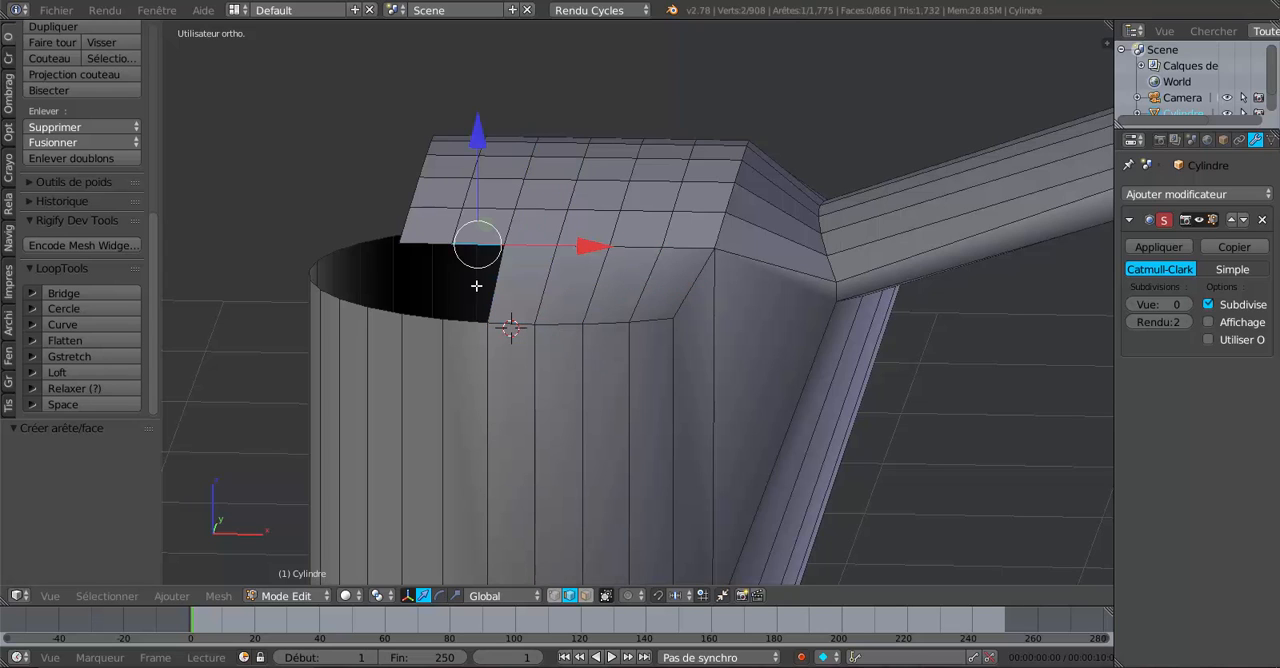
shift+right_click(465, 322)
key(f)
click(463, 328)
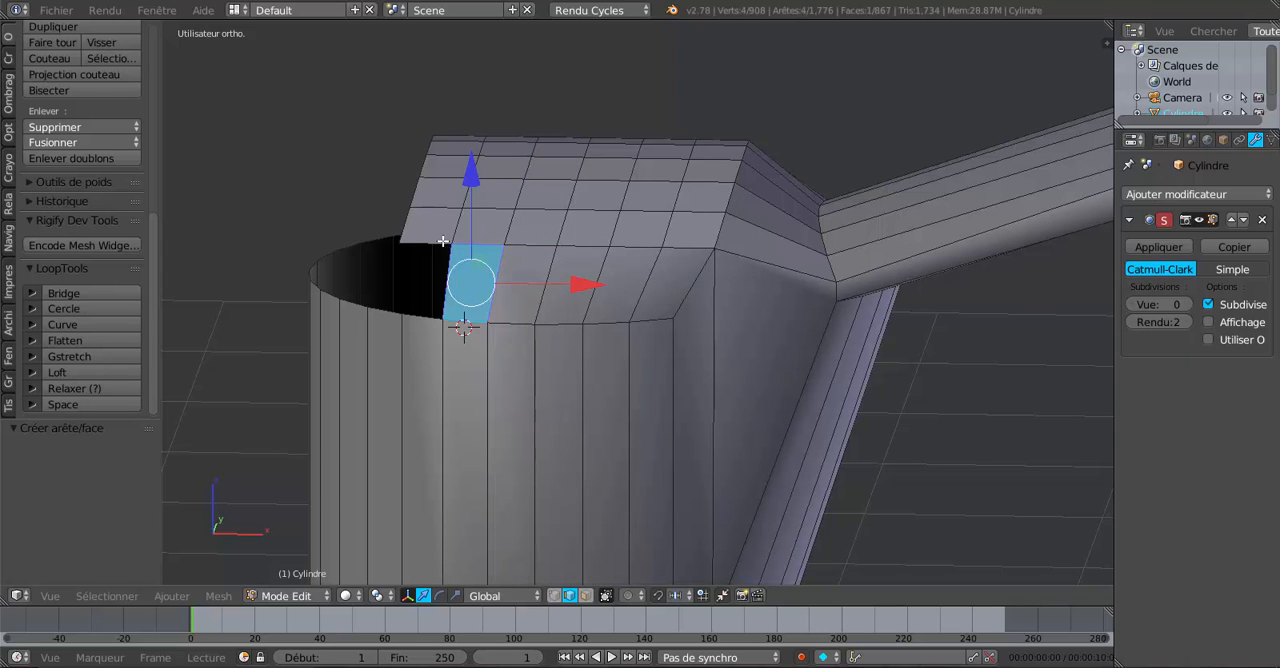
right_click(443, 241)
shift+right_click(428, 324)
key(f)
scroll(884, 369, down, 3)
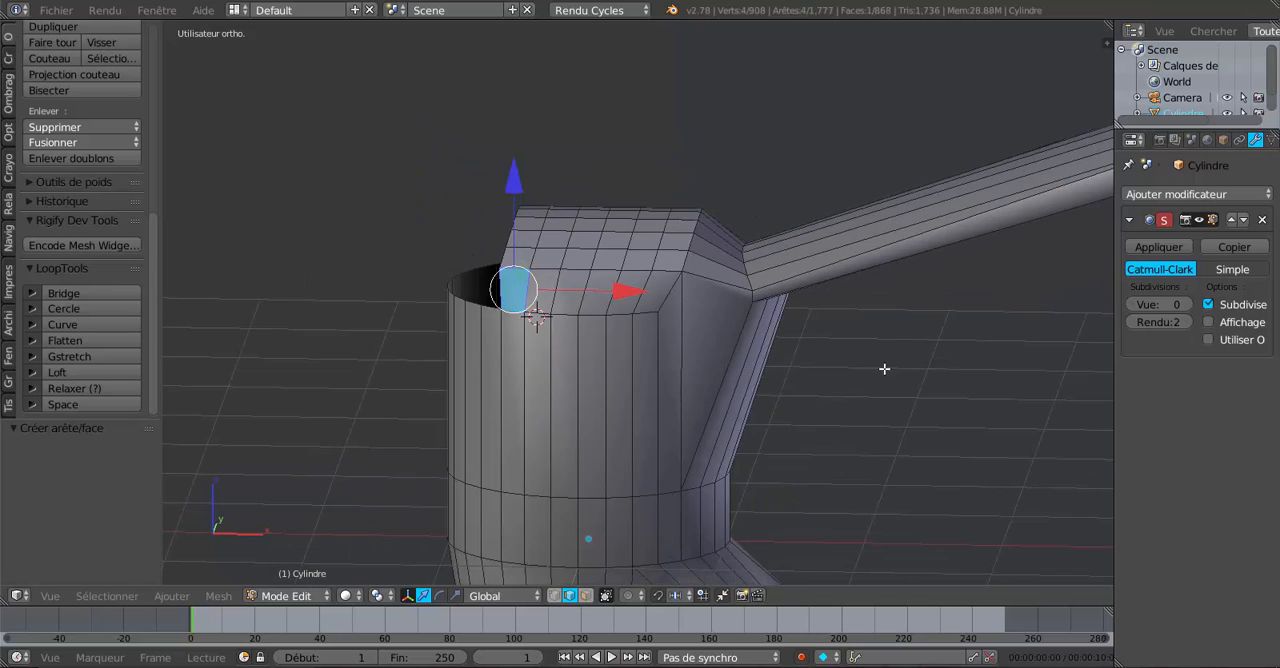
On the opposite +Y side, fill the three faces nearest the handle between the strip's edge and the cylinder rim.
middle_drag(884, 369, 550, 387)
middle_drag(668, 335, 620, 378)
scroll(634, 311, up, 1)
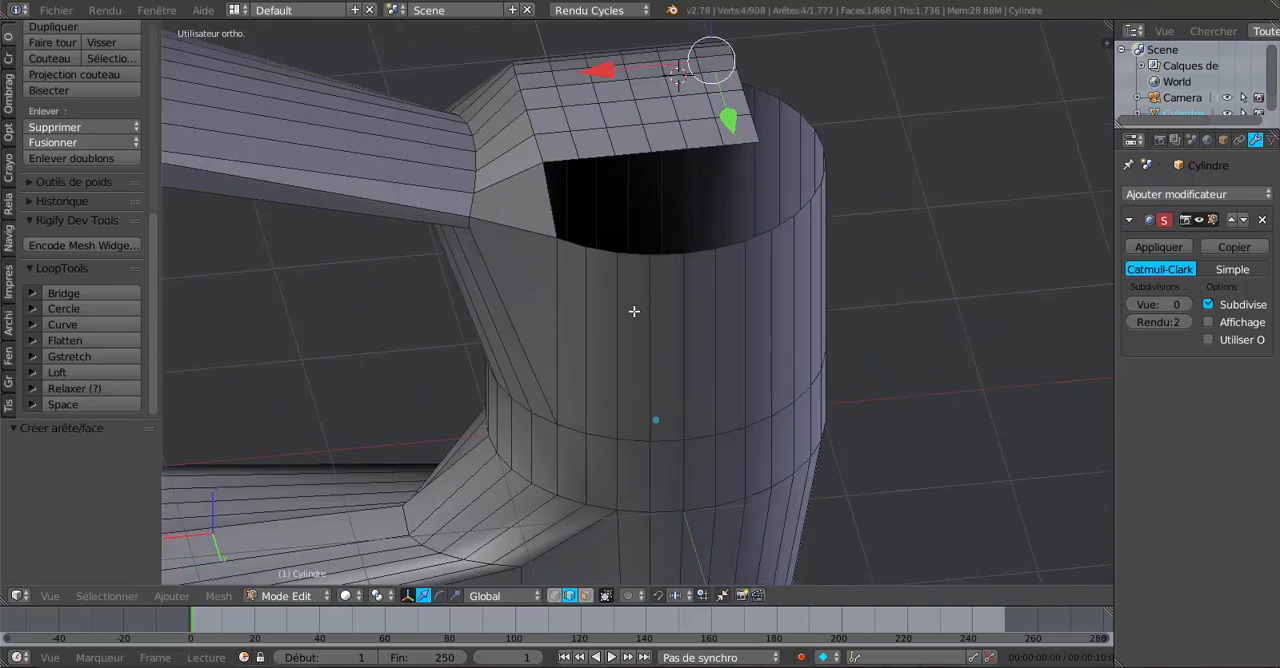
middle_drag(634, 311, 600, 246)
right_click(576, 238)
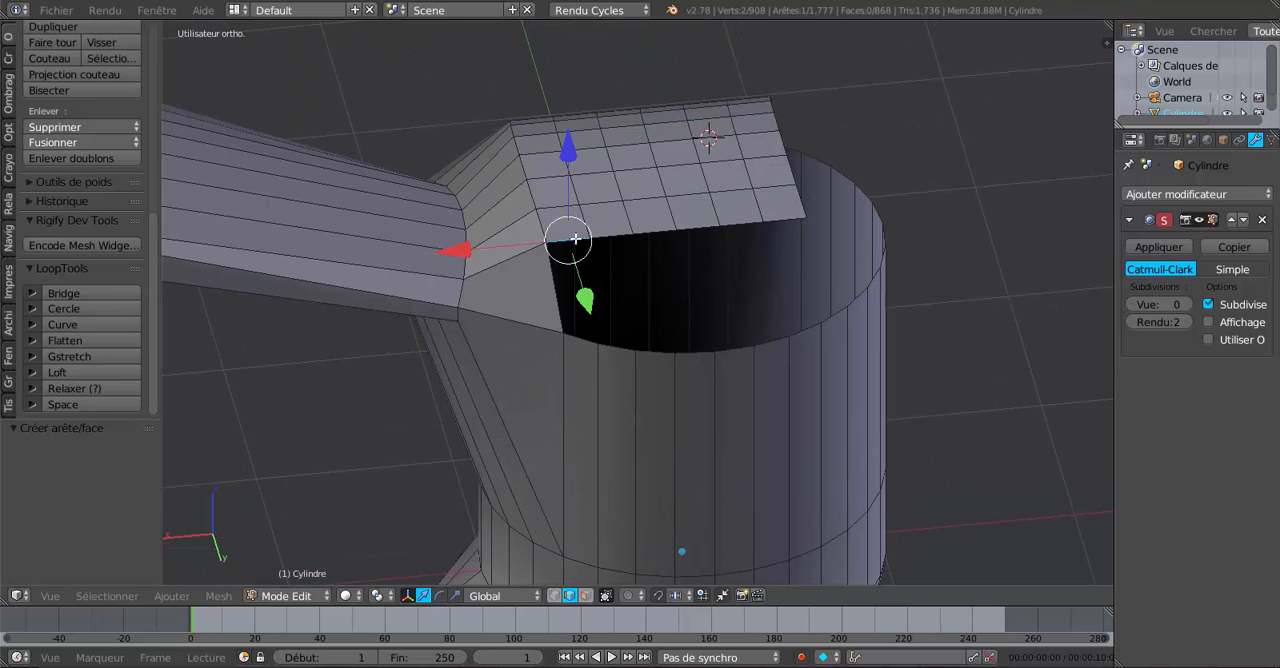
shift+right_click(593, 350)
key(f)
right_click(620, 240)
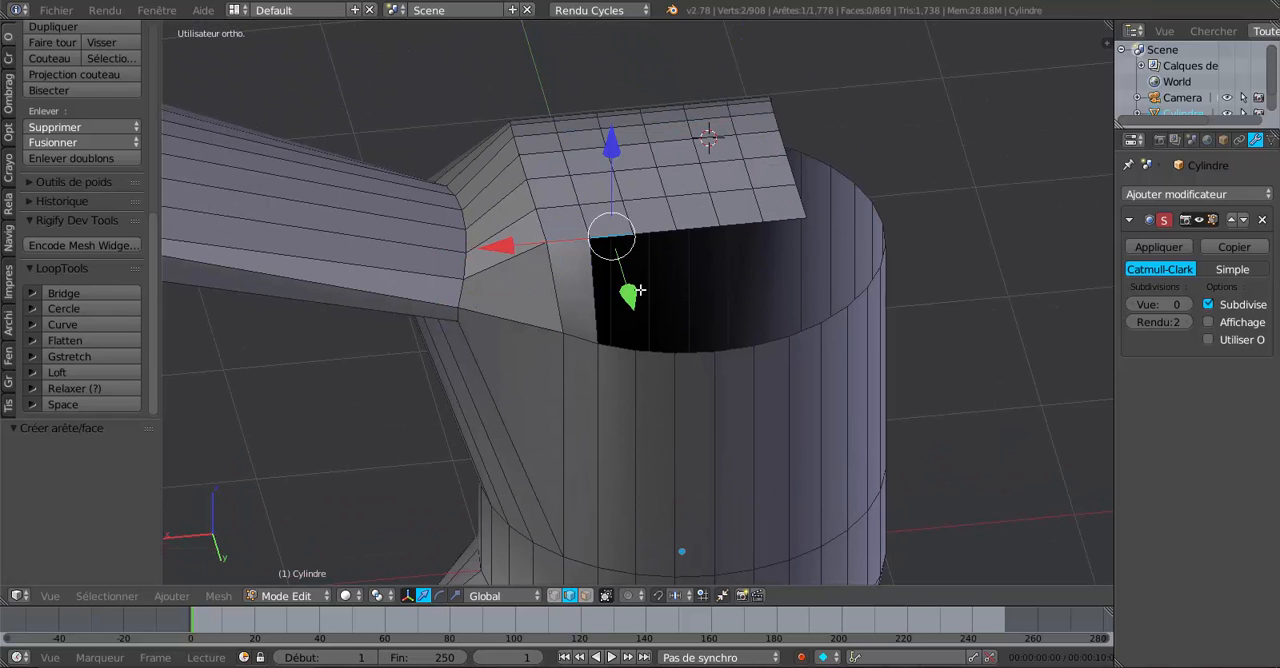
shift+right_click(623, 358)
key(f)
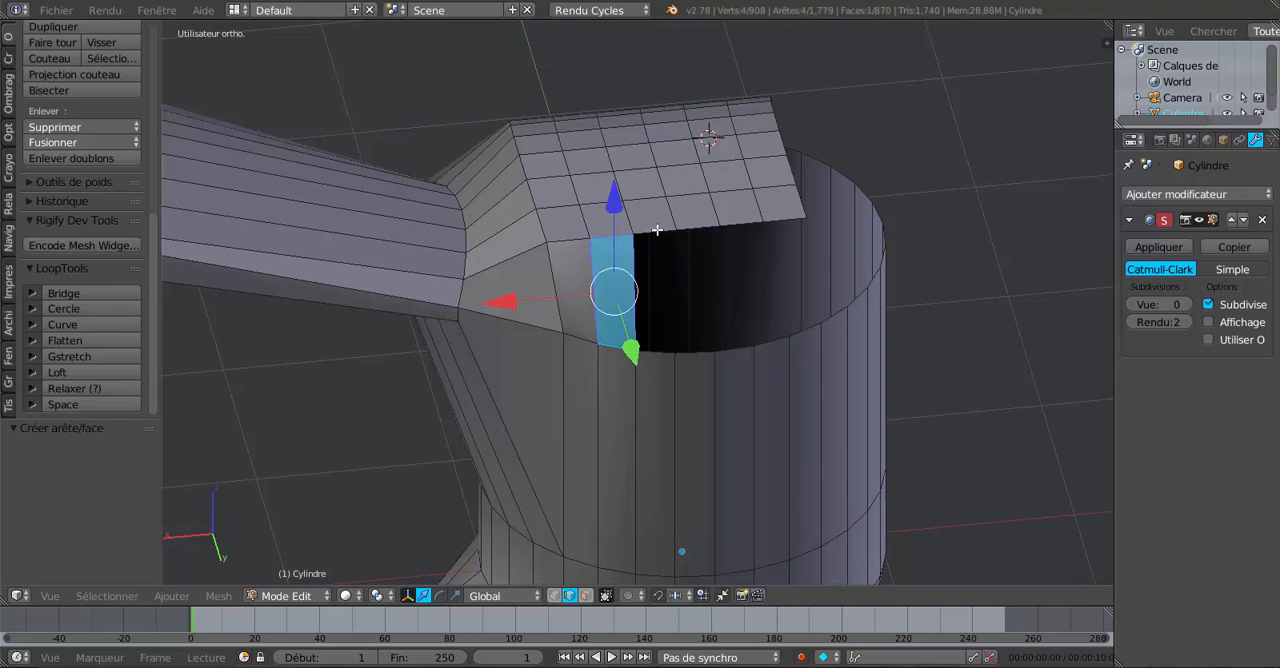
right_click(656, 230)
shift+right_click(662, 352)
key(f)
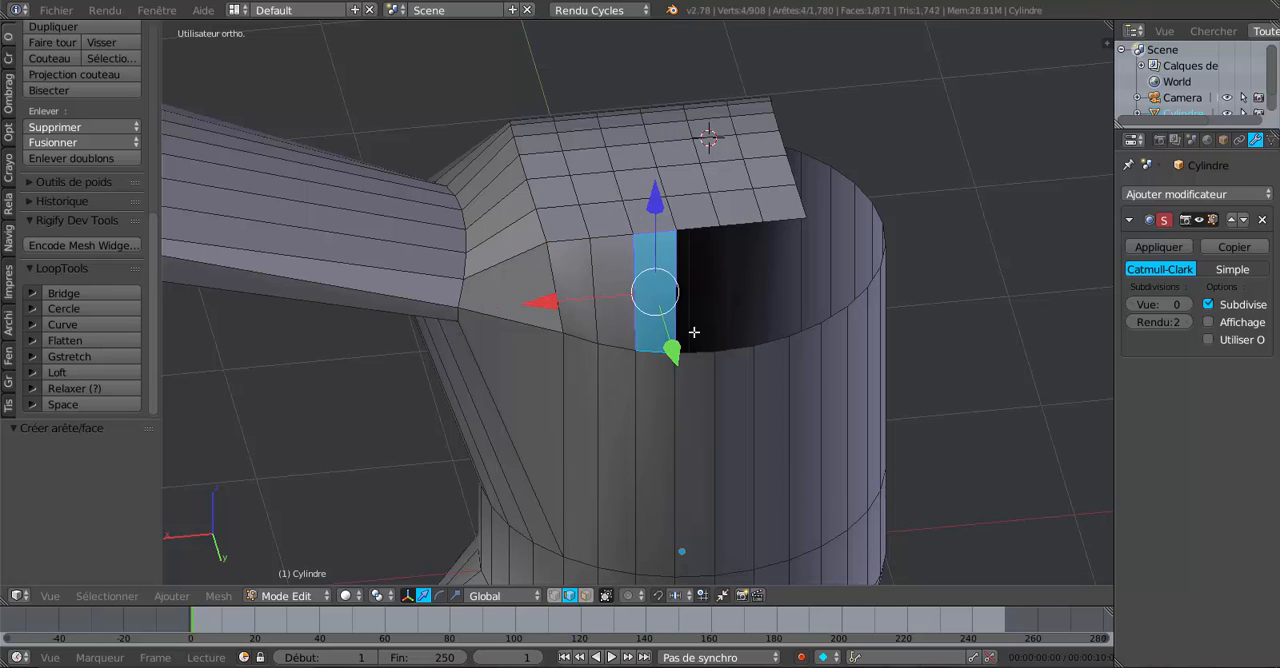
Fill the last three faces between the strip's +Y edge and the rim, pairing each strip edge with its rim edge.
right_click(704, 230)
shift+right_click(700, 358)
key(f)
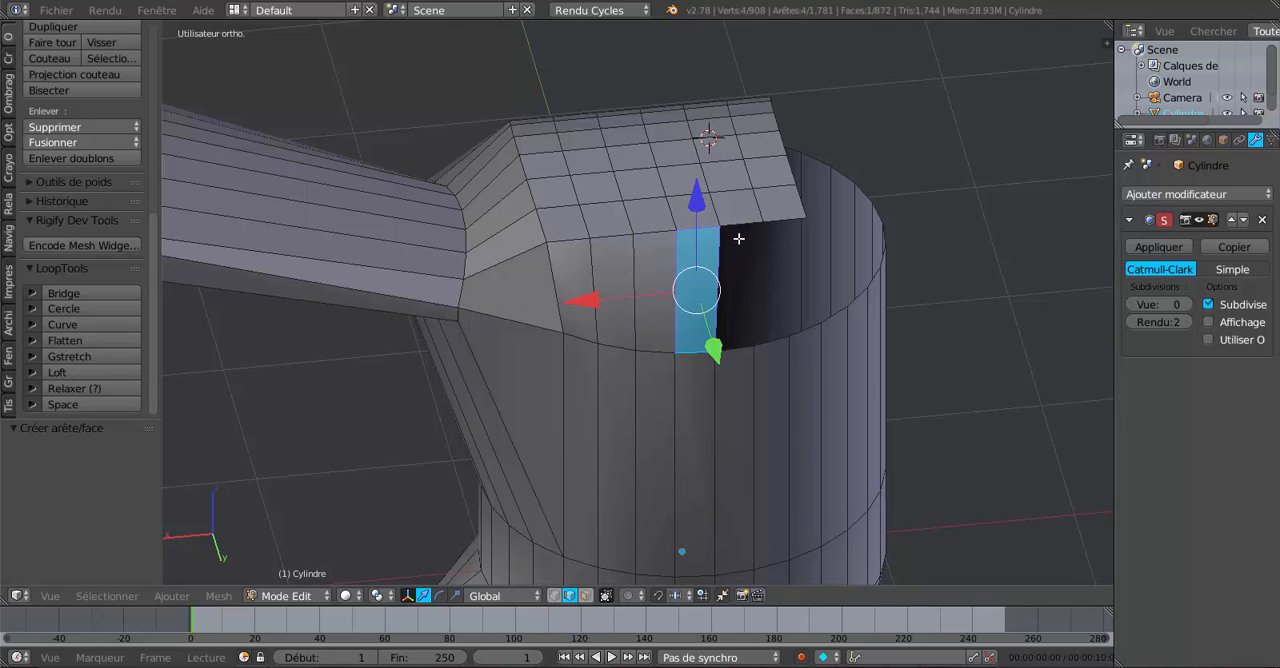
right_click(742, 229)
shift+right_click(745, 358)
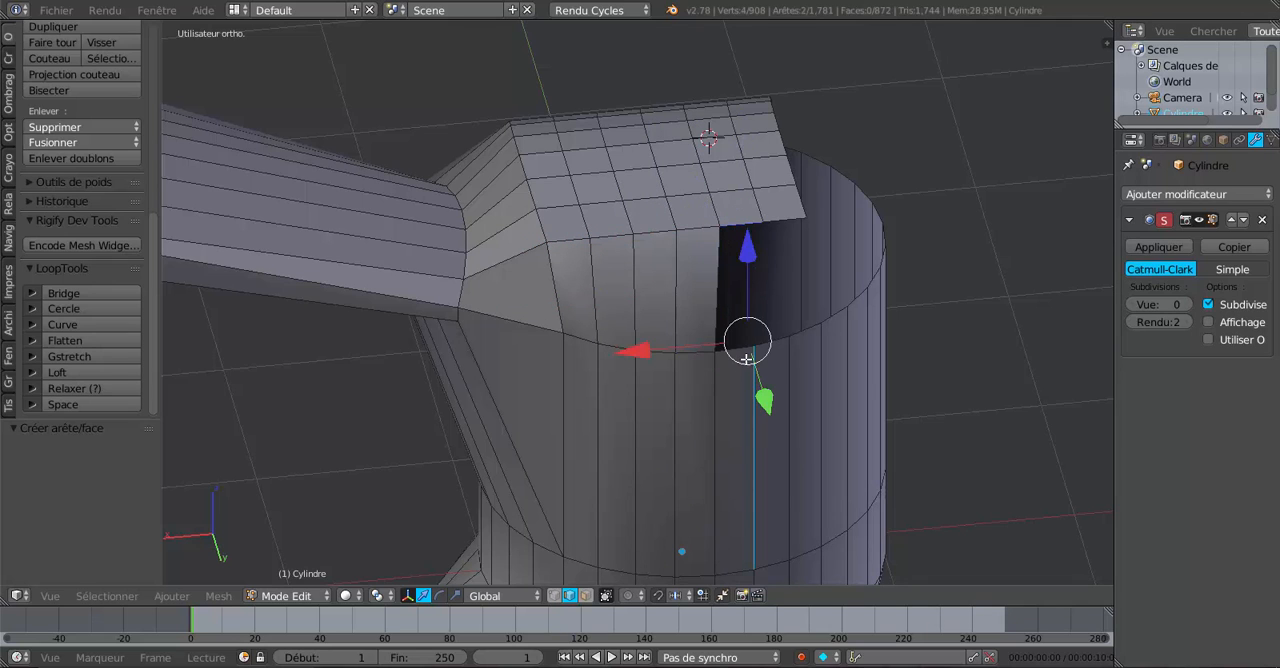
right_click(743, 217)
shift+right_click(738, 348)
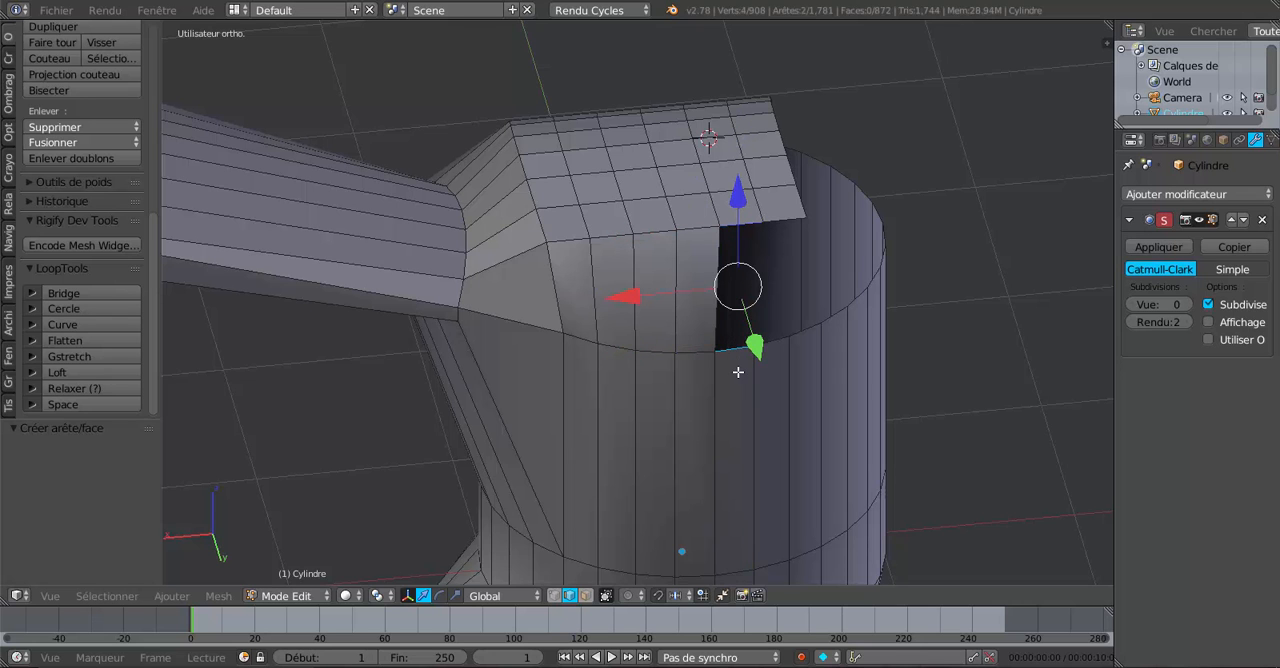
key(f)
right_click(774, 217)
shift+right_click(777, 342)
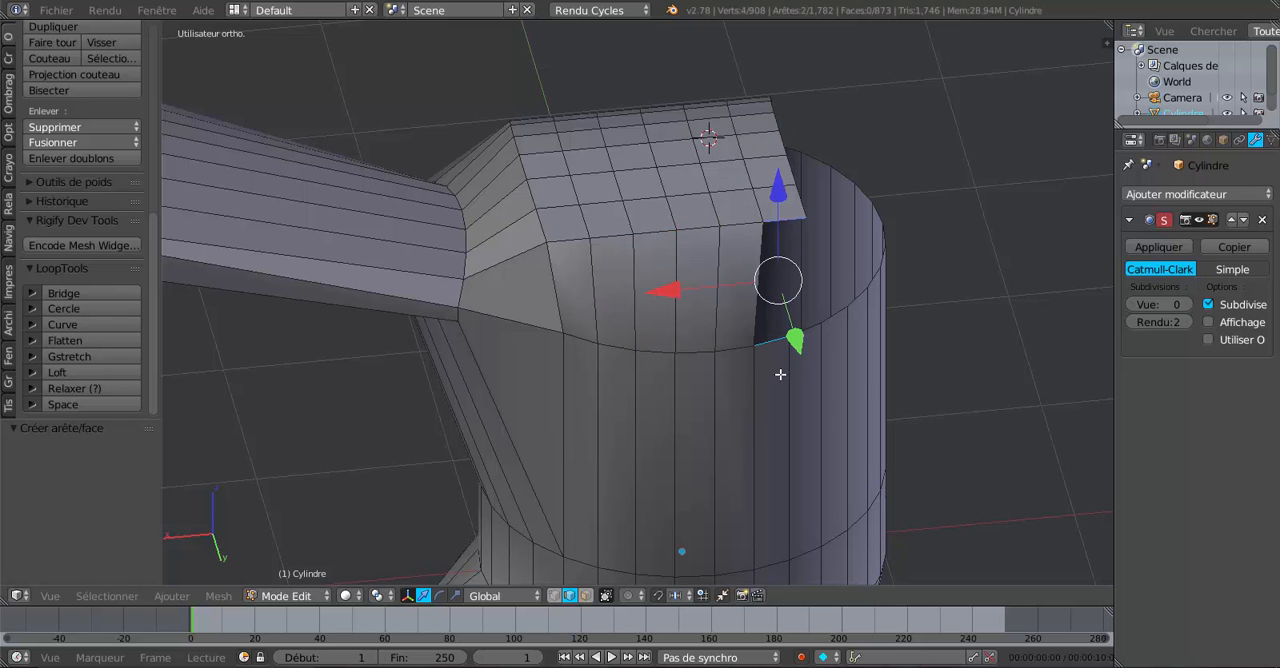
key(f)
Set the viewport subdivision level to 3 in Object Mode and inspect the partly closed cylinder top from several angles.
scroll(781, 375, down, 1)
middle_drag(781, 375, 943, 391)
click(1190, 304)
click(1190, 304)
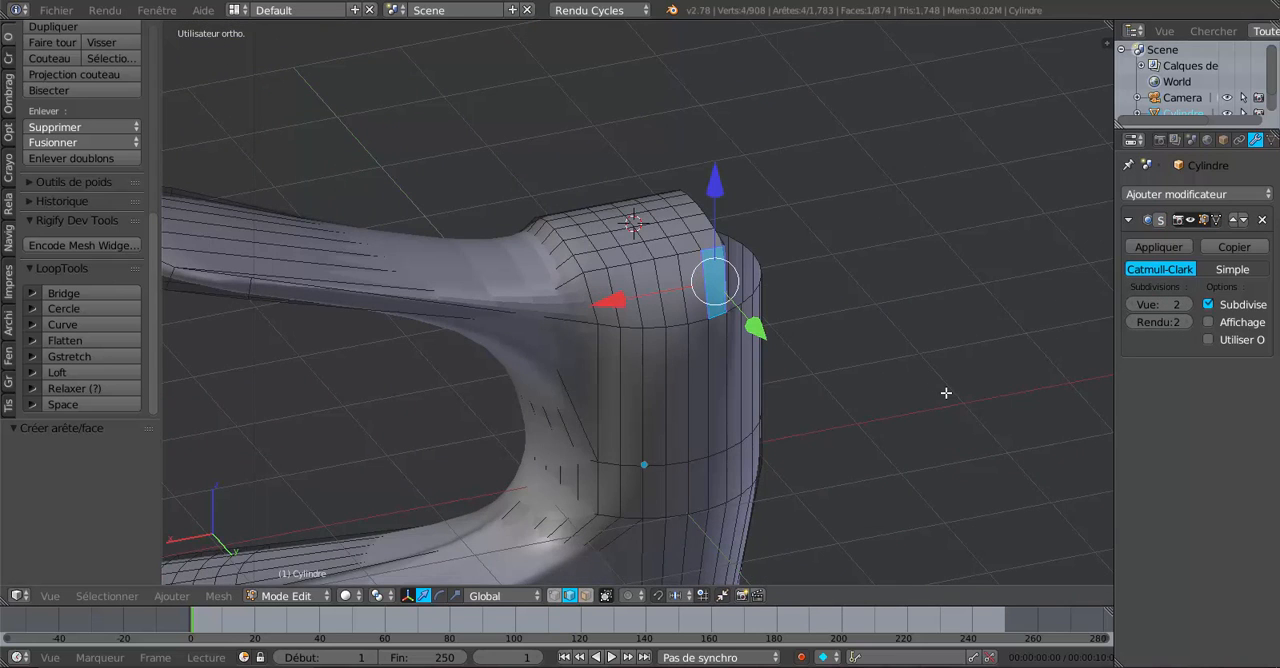
key(Tab)
middle_drag(801, 422, 703, 334)
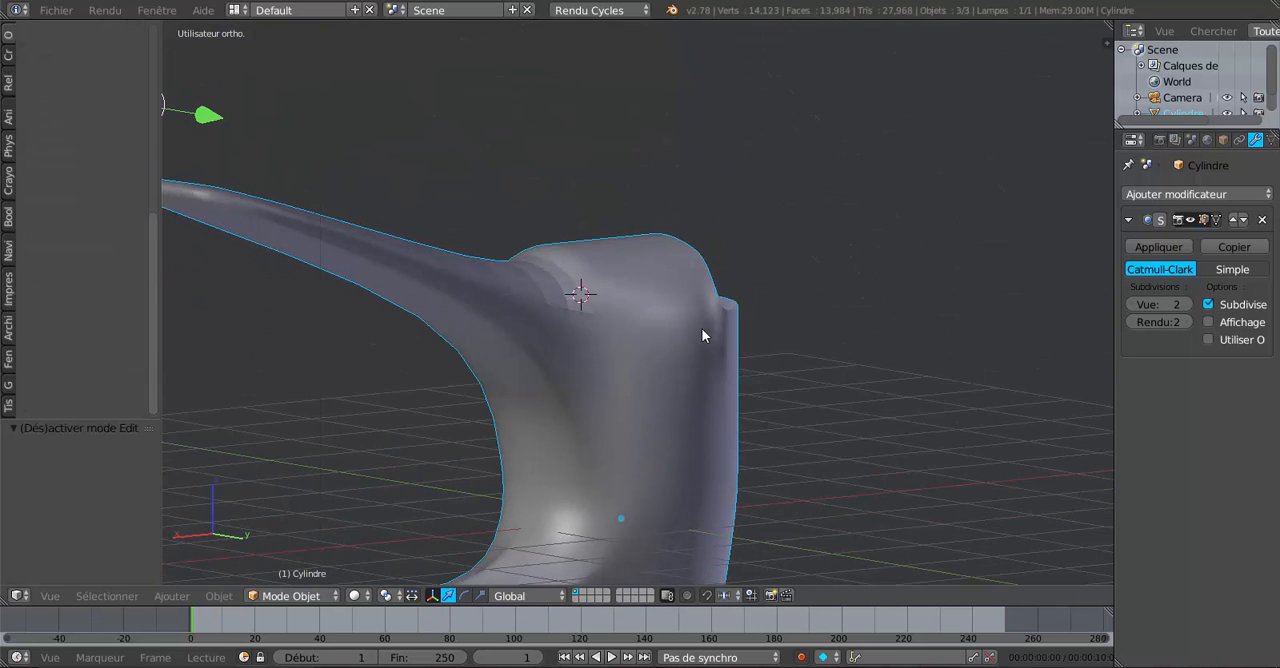
click(1190, 304)
middle_drag(740, 420, 922, 475)
scroll(384, 294, up, 3)
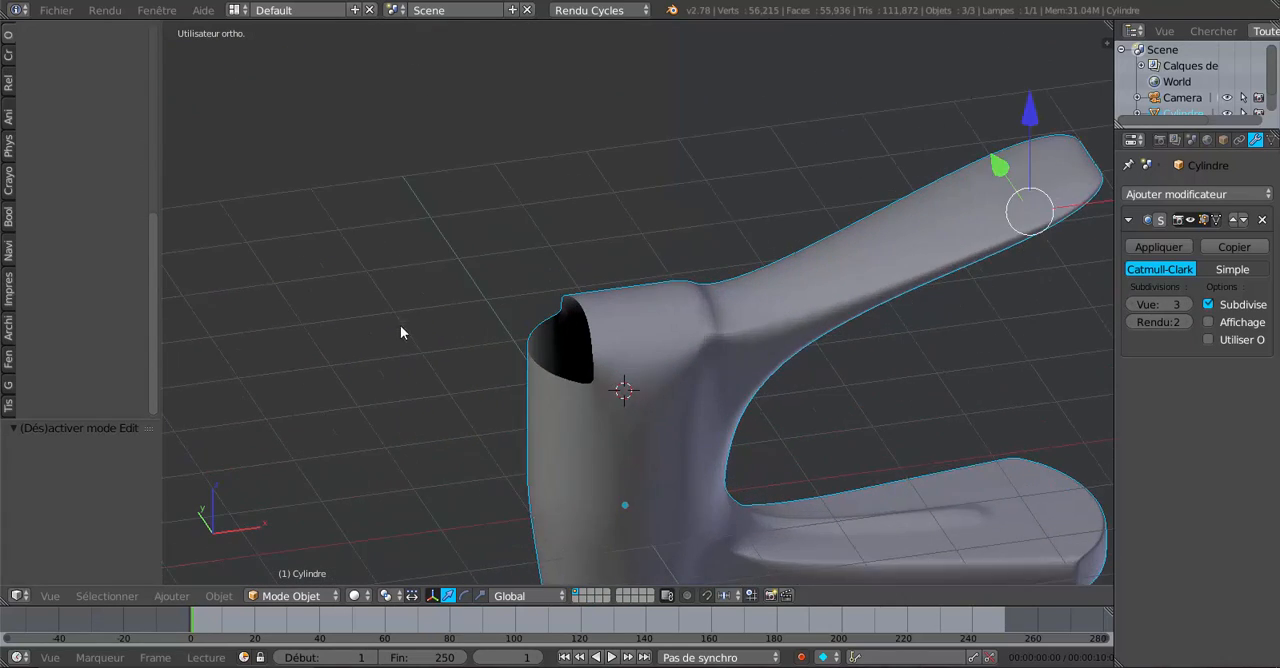
middle_drag(478, 322, 486, 376)
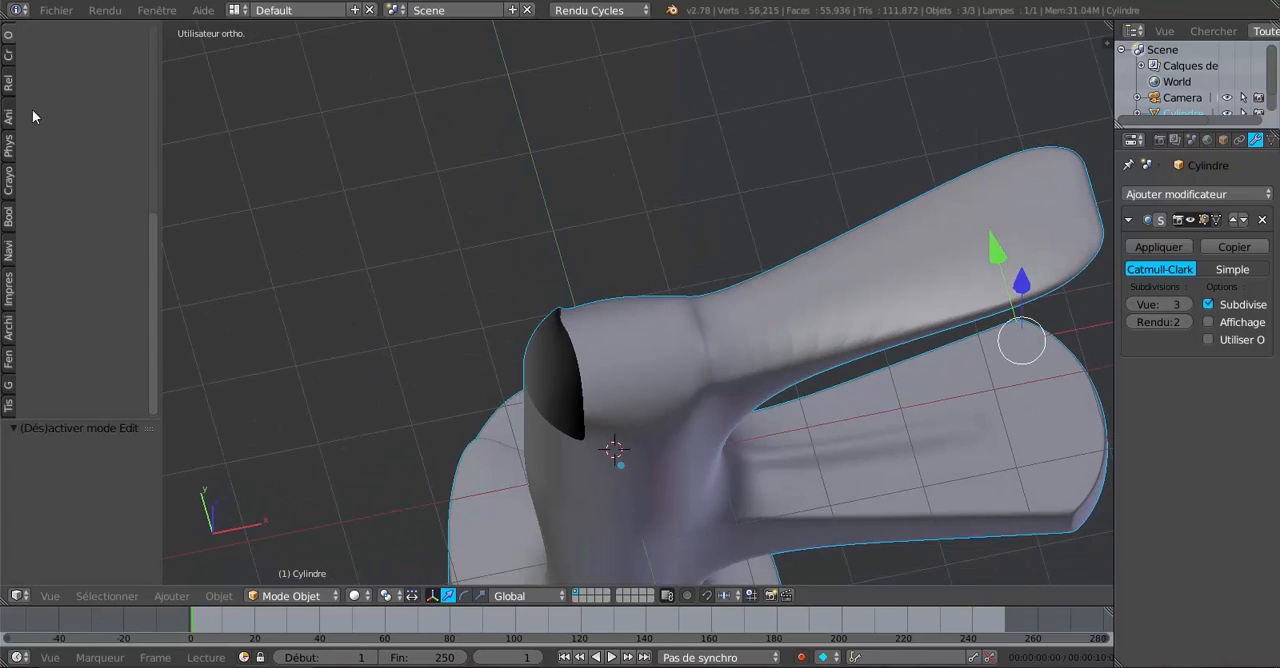
Apply smooth shading to the whole faucet in Object Mode and return to mesh editing.
scroll(80, 150, up, 5)
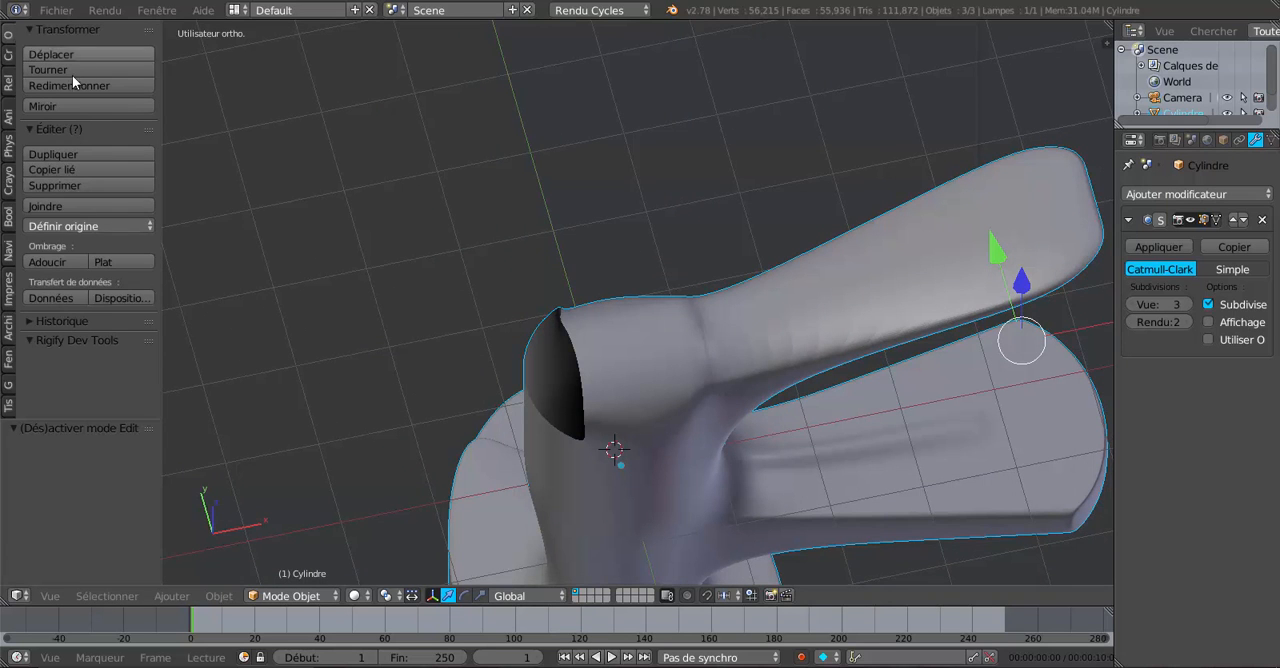
click(47, 266)
middle_drag(300, 290, 736, 342)
key(Tab)
middle_drag(725, 401, 721, 406)
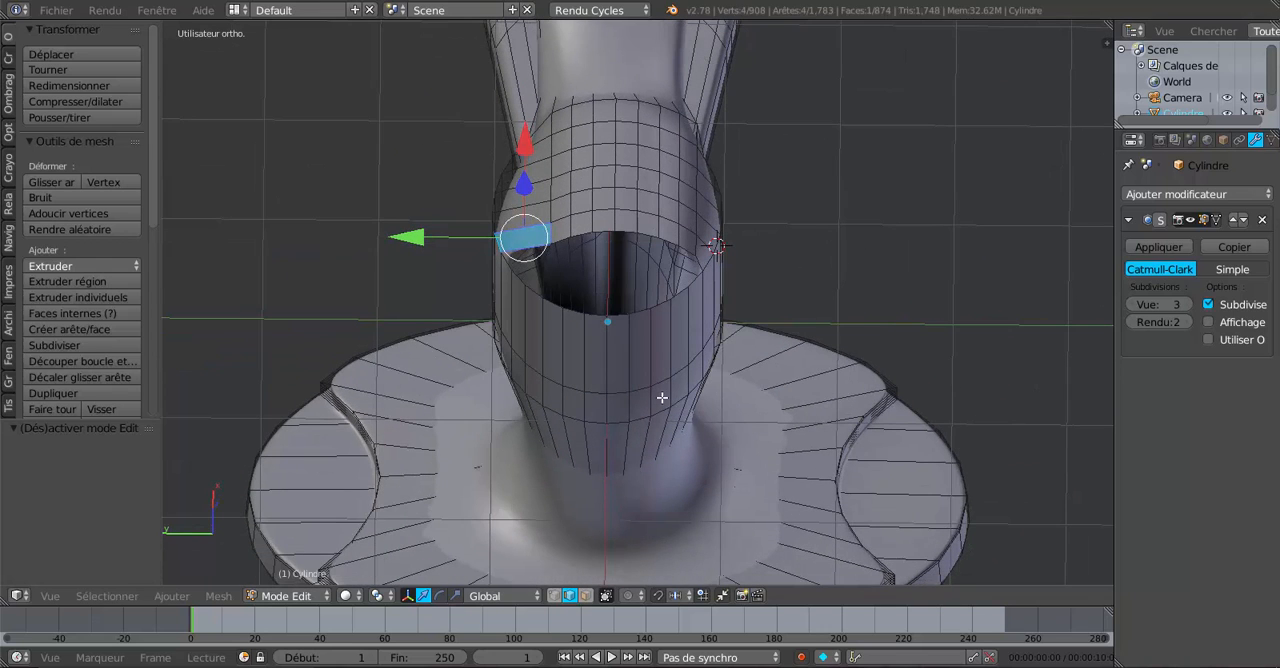
Switch to vertex selection and deselect the whole mesh.
scroll(650, 392, up, 1)
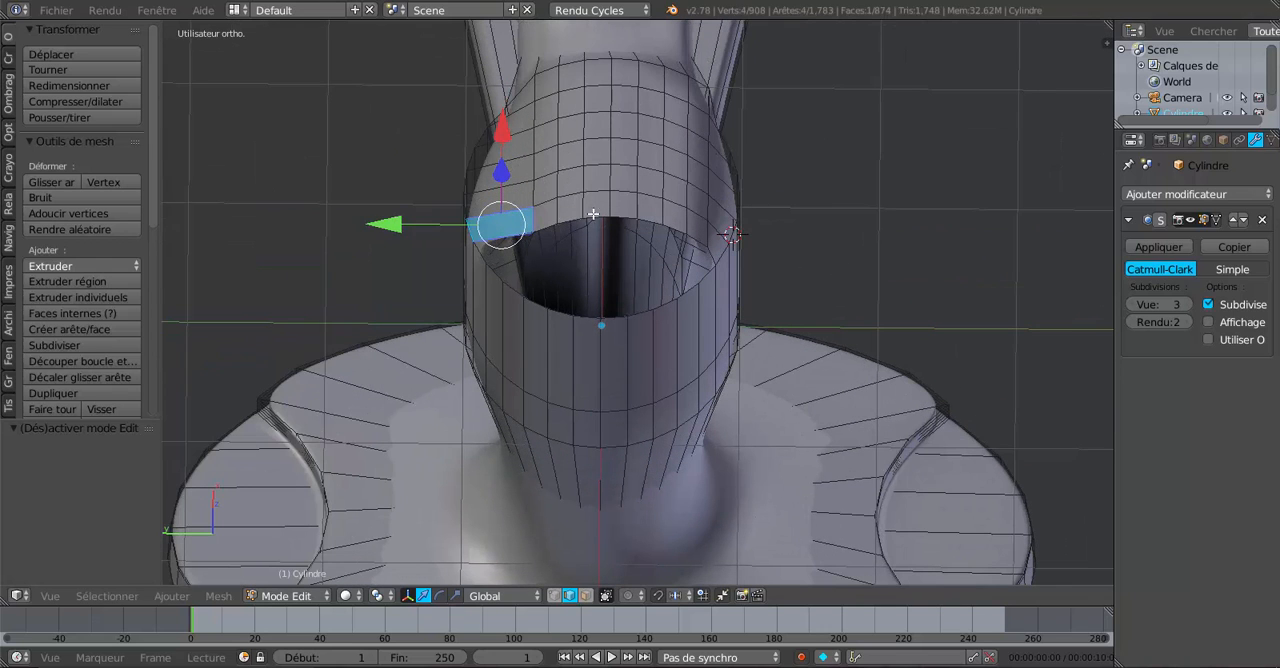
click(553, 595)
middle_drag(521, 252, 461, 236)
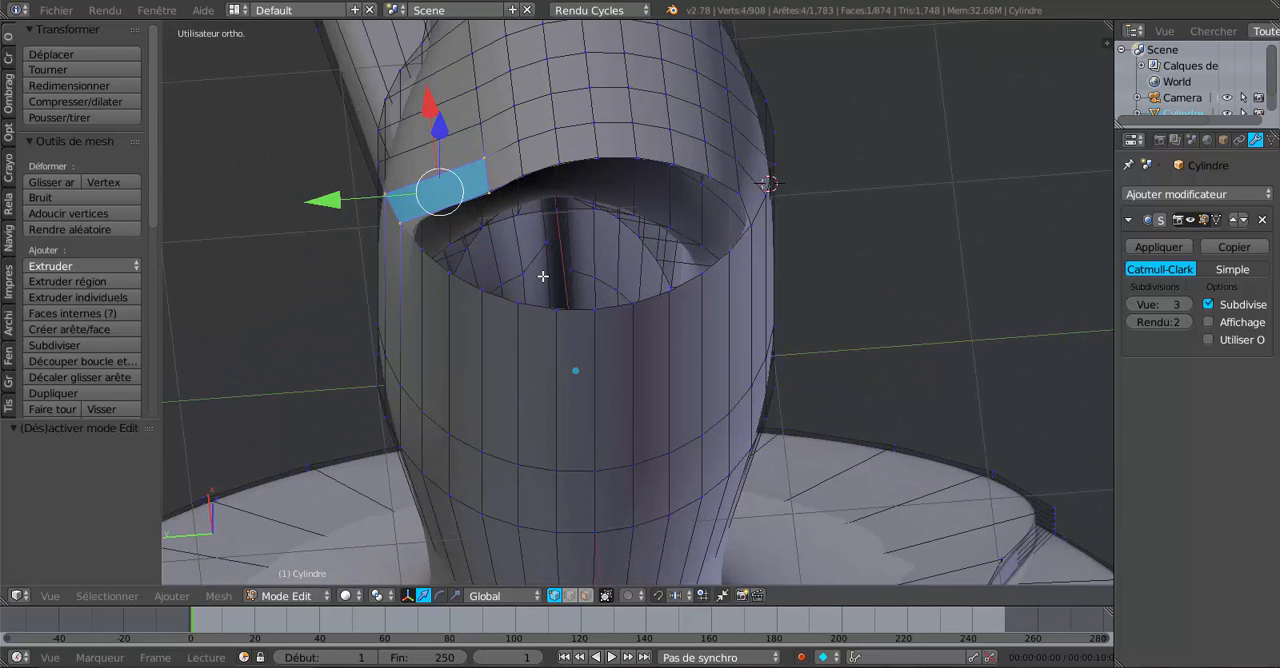
key(Tab)
key(Tab)
key(a)
key(a)
key(a)
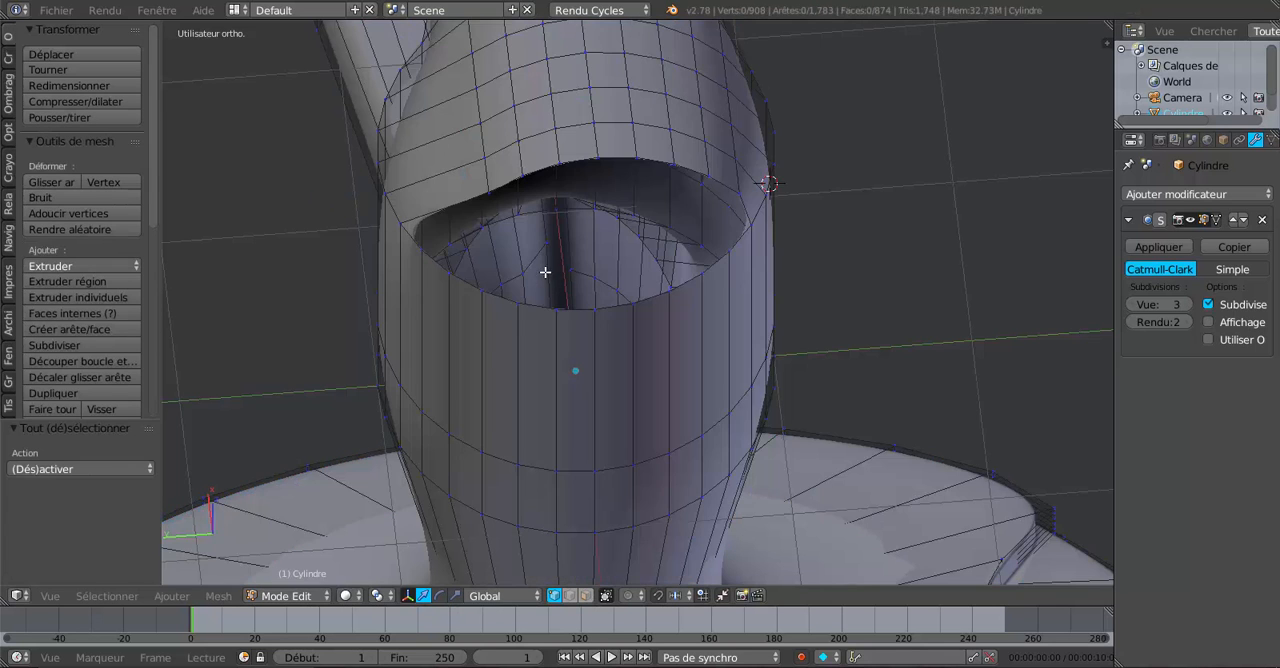
Examine the open part of the cylinder top in the front and left views and from an angle.
middle_drag(545, 271, 520, 288)
key(KP_1)
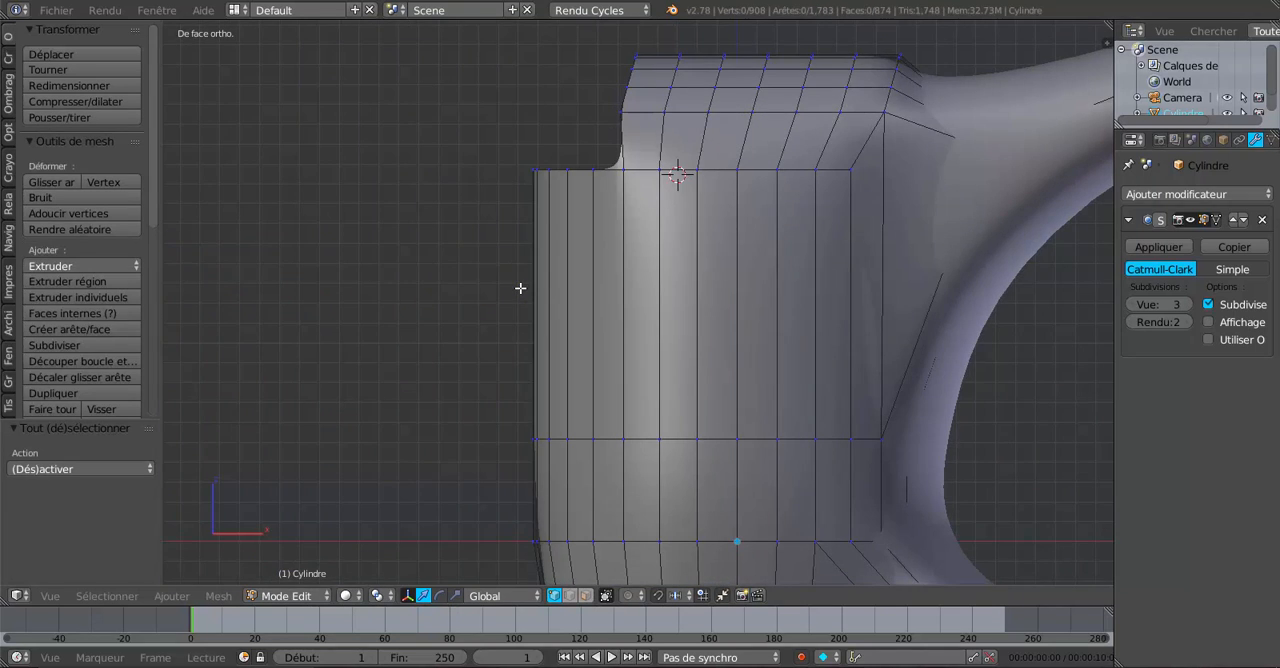
key(KP_3)
key(KP_1)
key(ctrl+KP_1)
key(ctrl+KP_3)
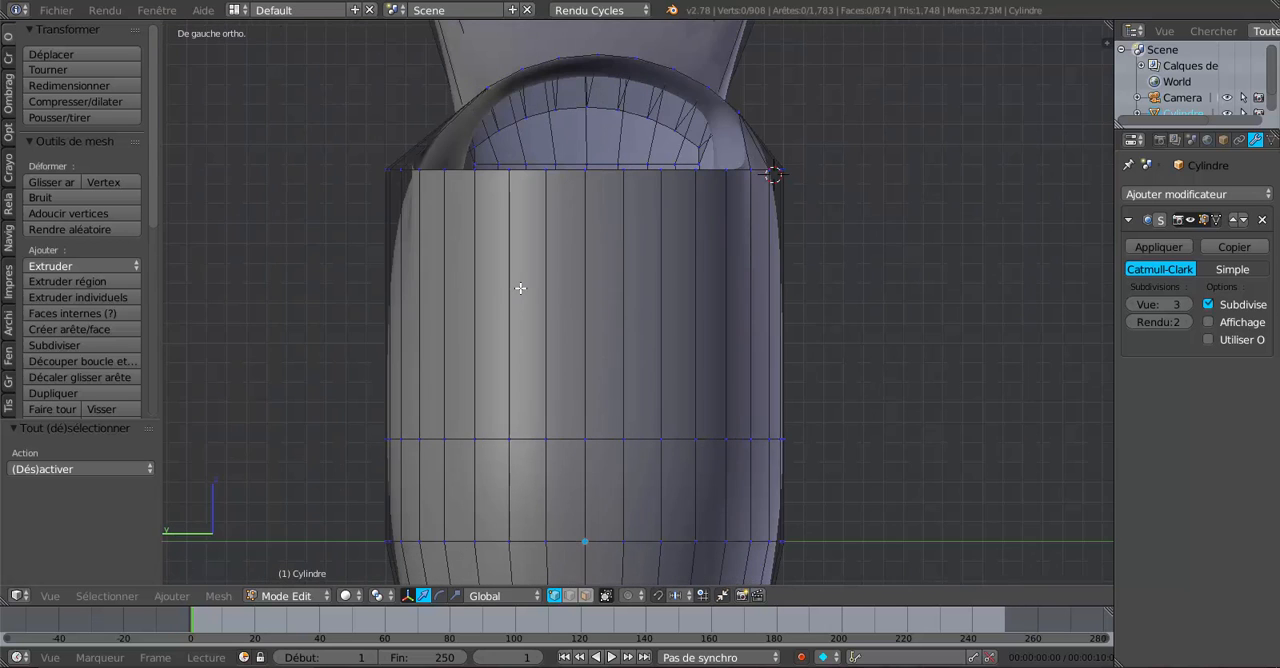
middle_drag(597, 265, 604, 359)
middle_drag(643, 313, 519, 277)
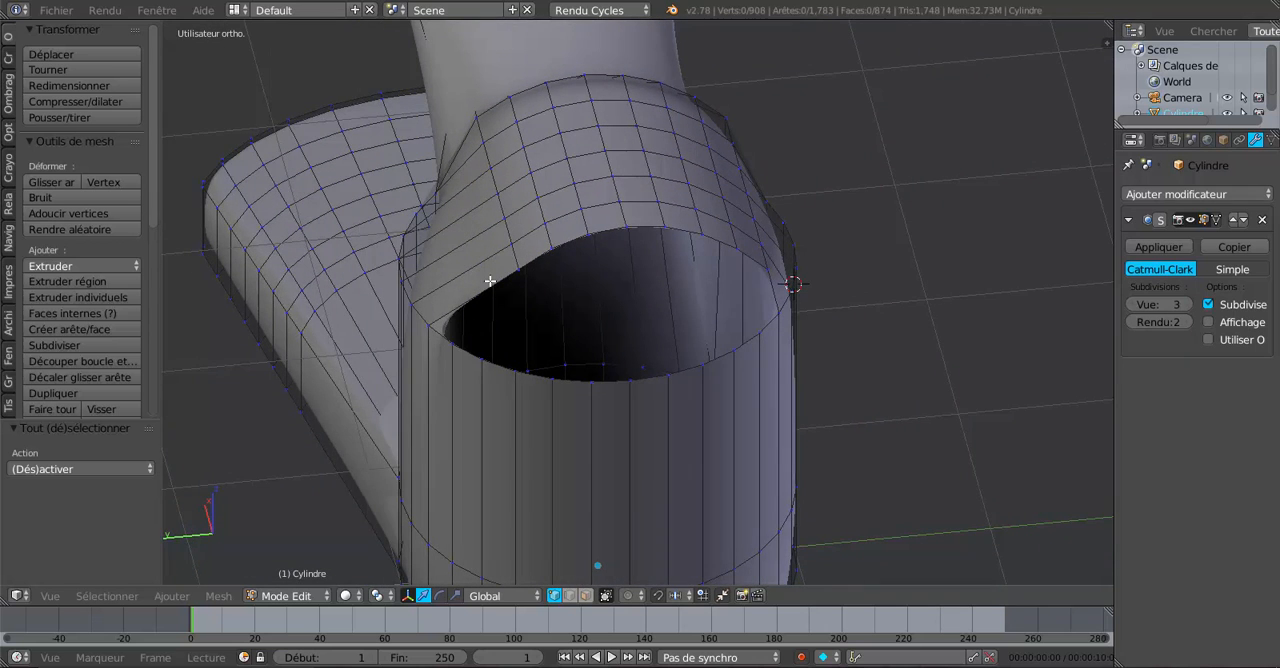
Try adding one unslid loop cut through the first row of faces at the top strip's +Y edge.
key(ctrl+r)
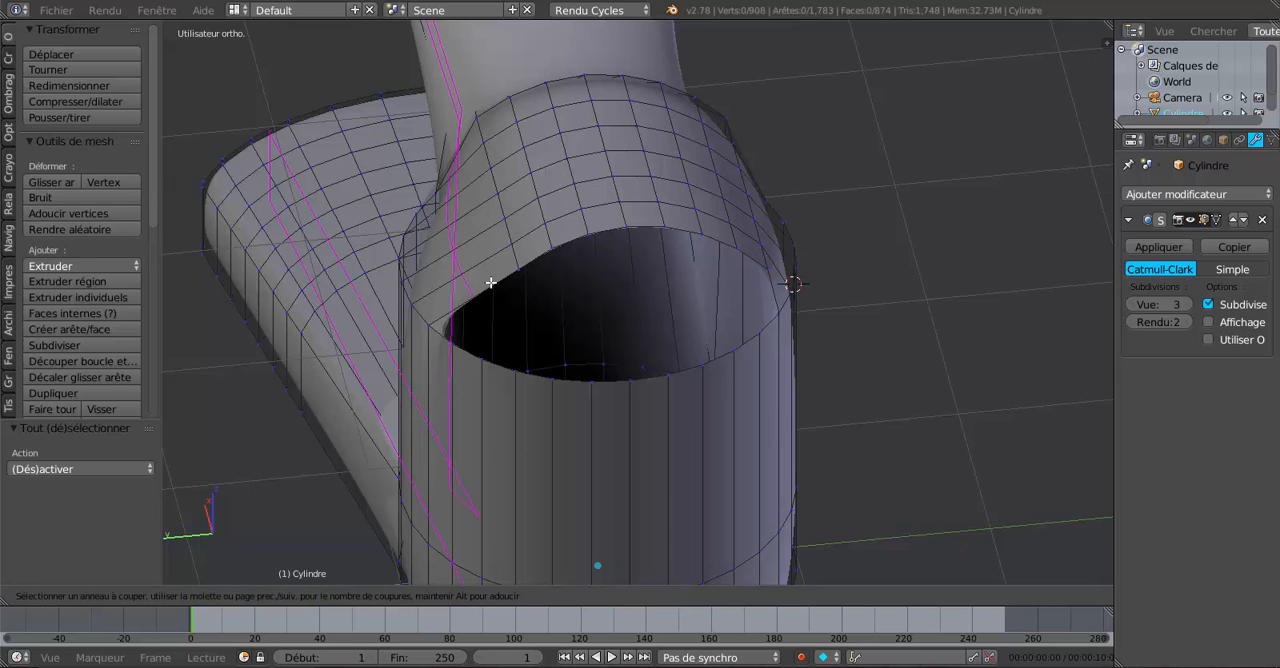
click(490, 283)
right_click(490, 283)
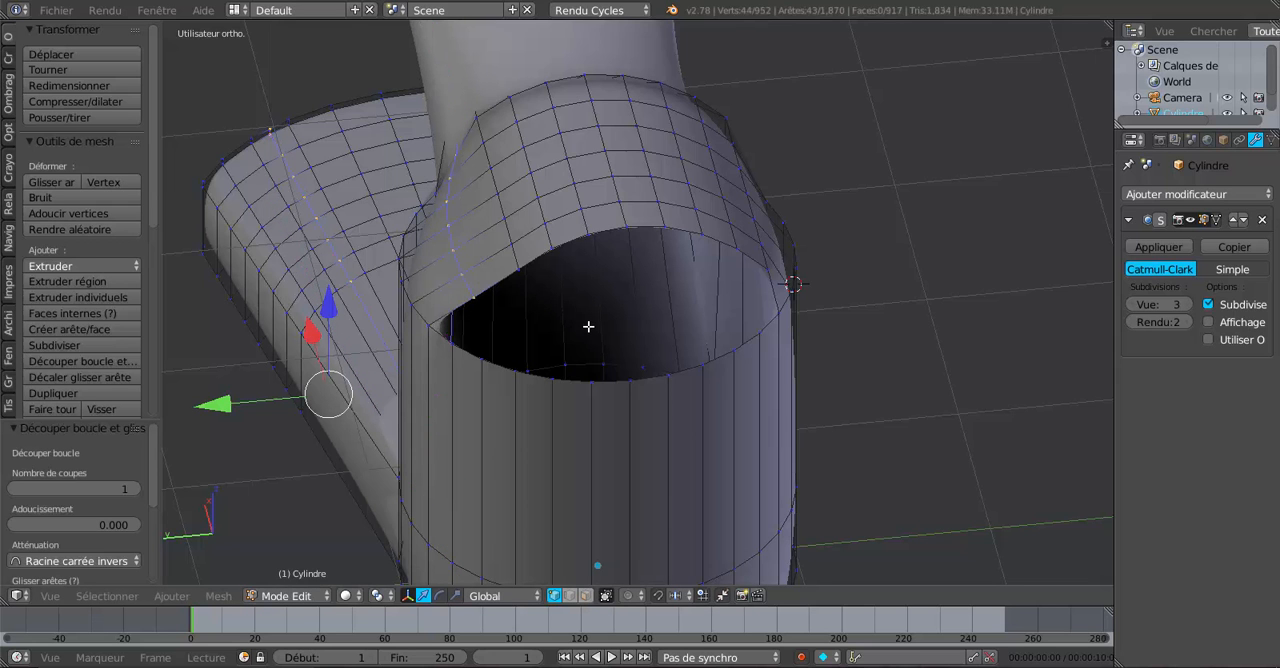
middle_drag(588, 326, 652, 285)
middle_drag(720, 262, 717, 254)
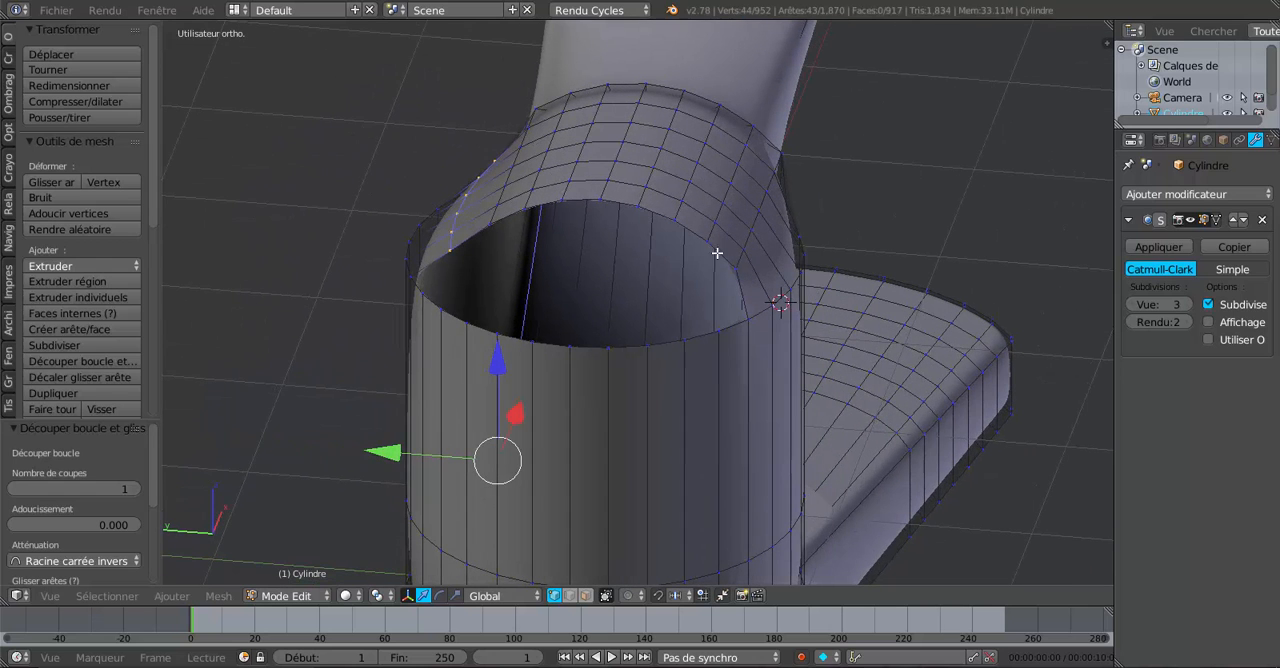
scroll(776, 246, down, 4)
middle_drag(849, 251, 739, 293)
key(KP_7)
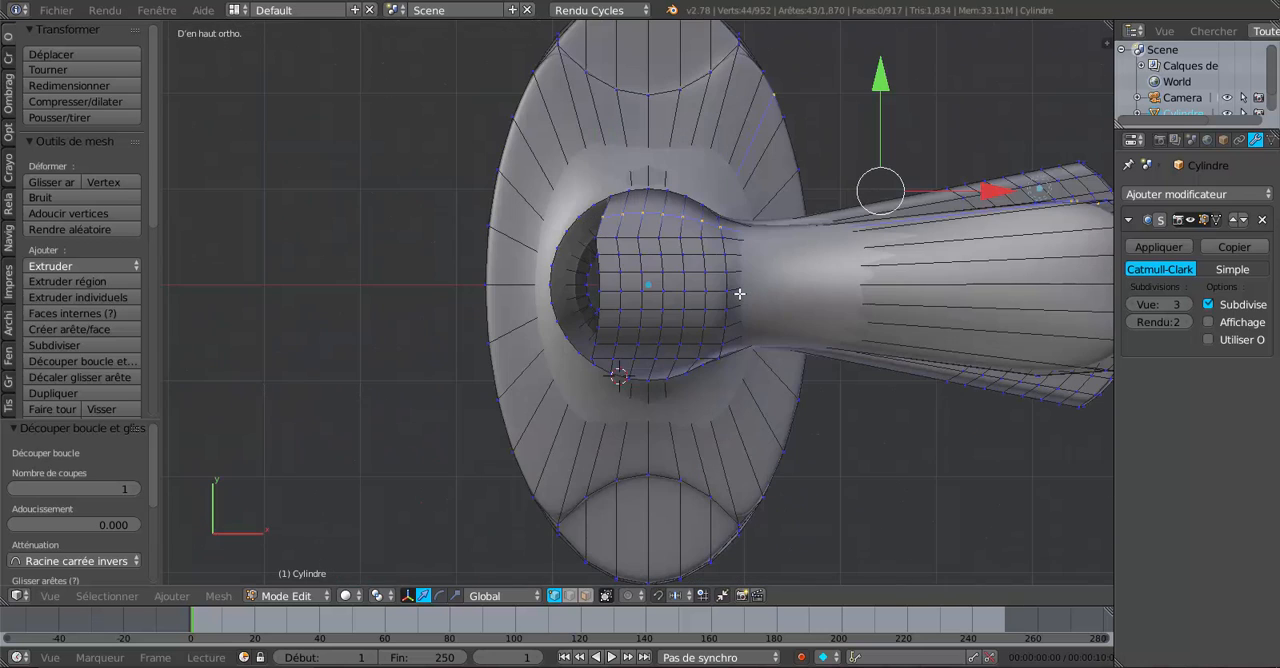
shift+middle_drag(820, 300, 743, 311)
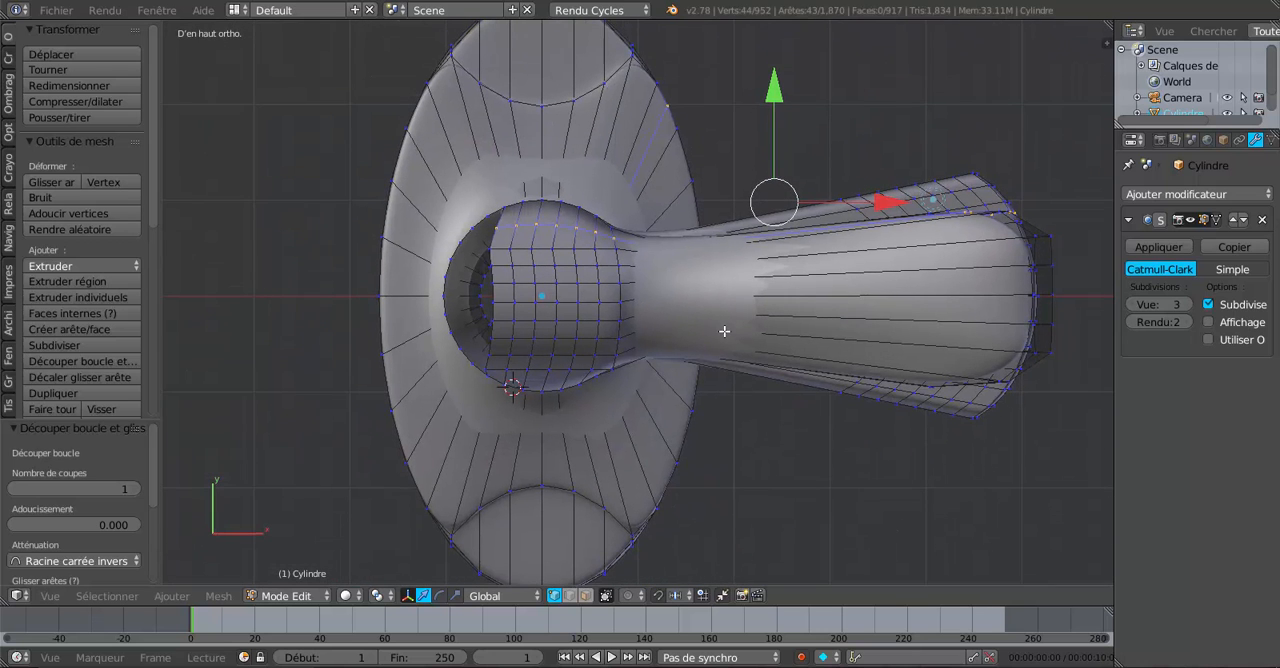
Compare the top in Object Mode and Edit Mode, and undo the loop cut.
scroll(724, 331, up, 1)
key(Tab)
key(Tab)
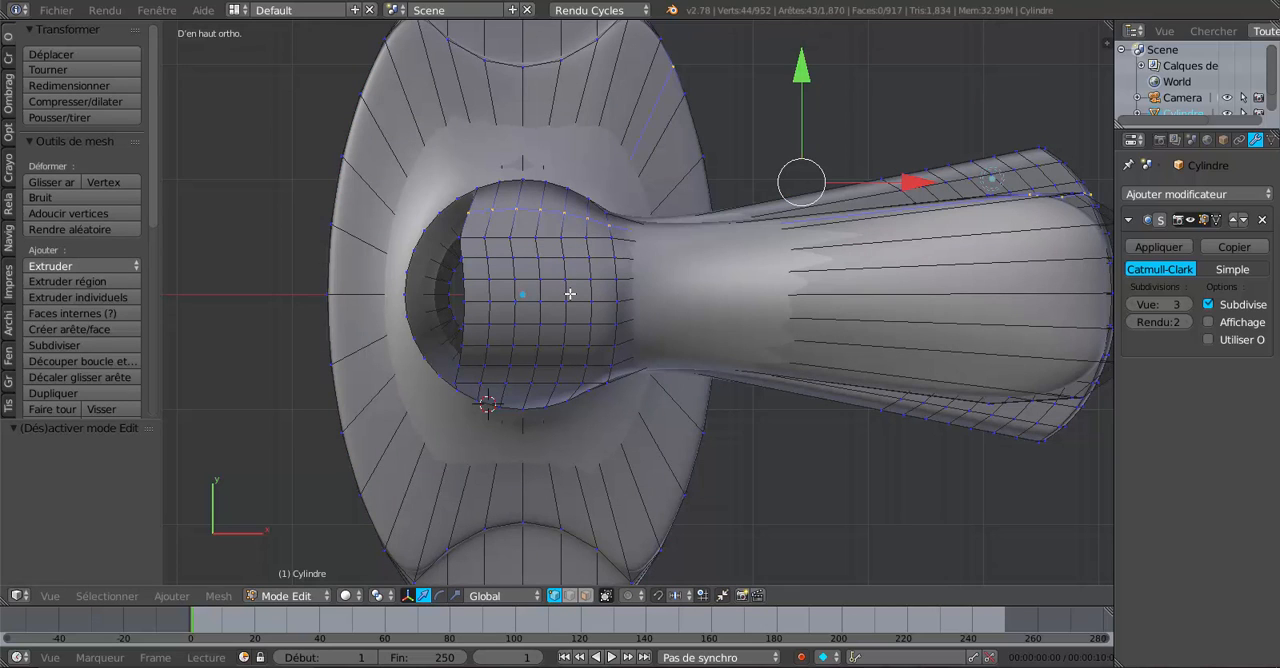
key(ctrl+z)
key(ctrl+z)
key(ctrl+z)
Select the centre edge loop running lengthwise through the handle and top strip, and check its path in wireframe.
middle_drag(575, 351, 761, 314)
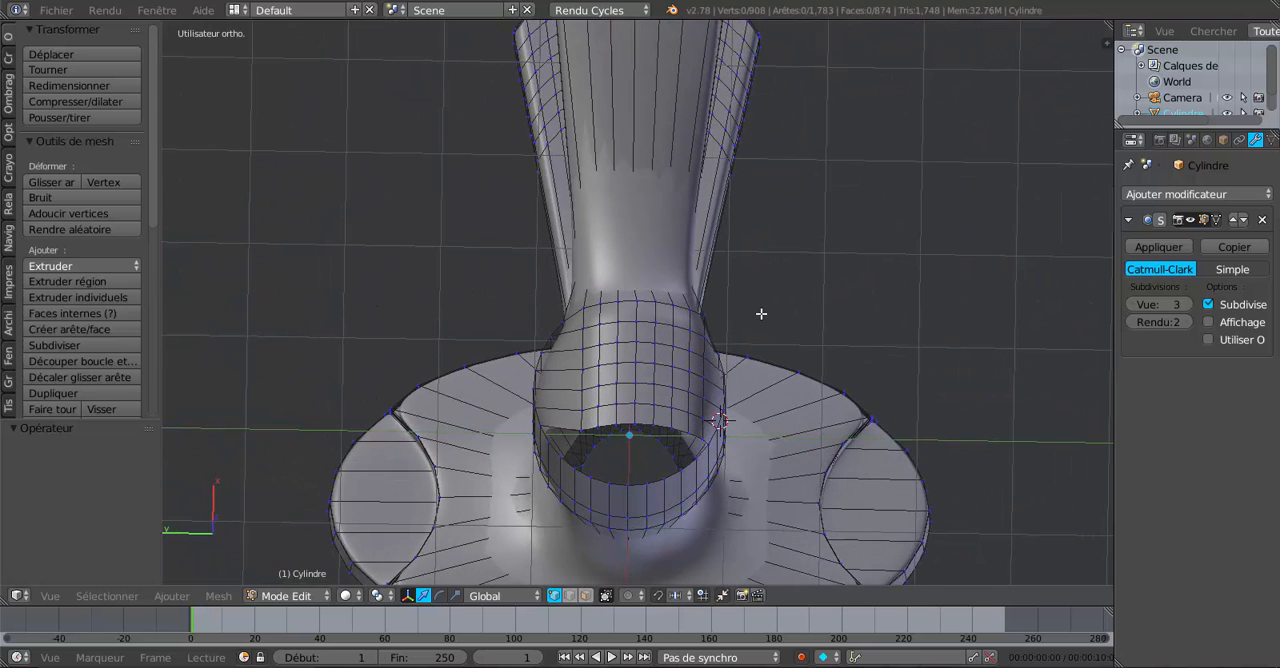
alt+right_click(633, 98)
scroll(700, 260, down, 3)
middle_drag(756, 350, 753, 296)
key(z)
middle_drag(751, 400, 597, 162)
middle_drag(820, 400, 747, 365)
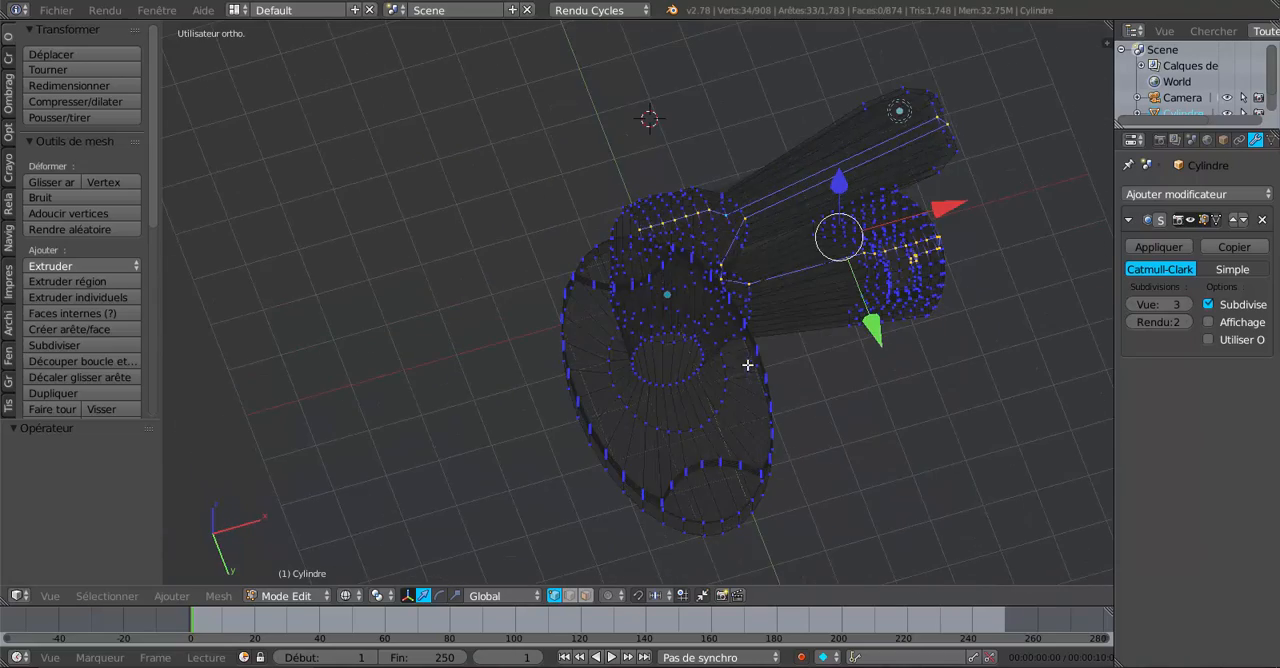
middle_drag(834, 345, 654, 371)
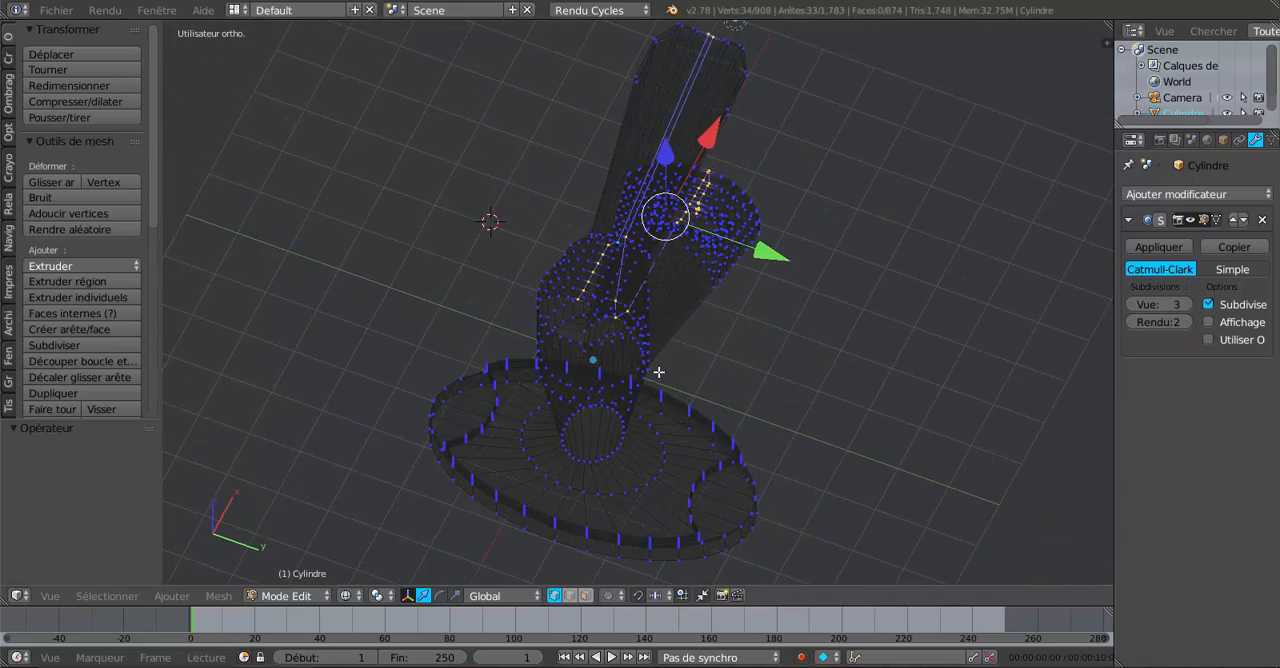
Set the viewport subdivision level to 0 and add the centre edge loop under the spout to the selection.
key(z)
scroll(665, 362, up, 3)
middle_drag(663, 320, 627, 436)
scroll(633, 390, up, 1)
click(1129, 304)
click(1129, 304)
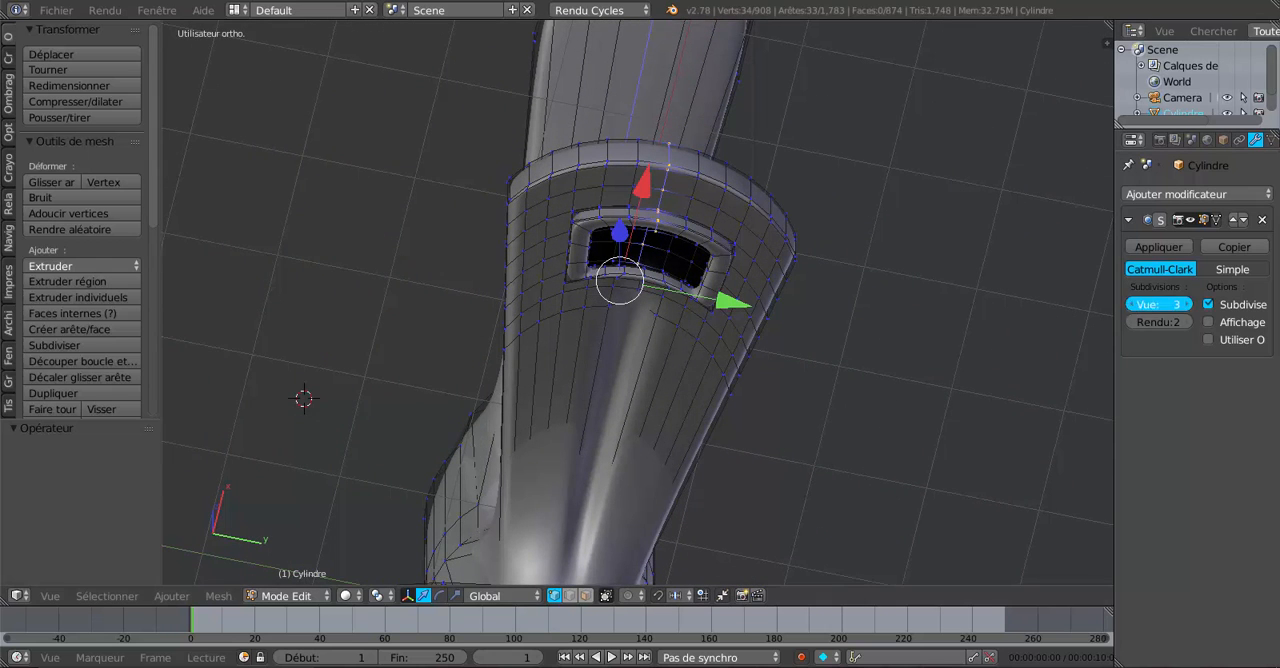
click(1129, 304)
middle_drag(835, 362, 792, 339)
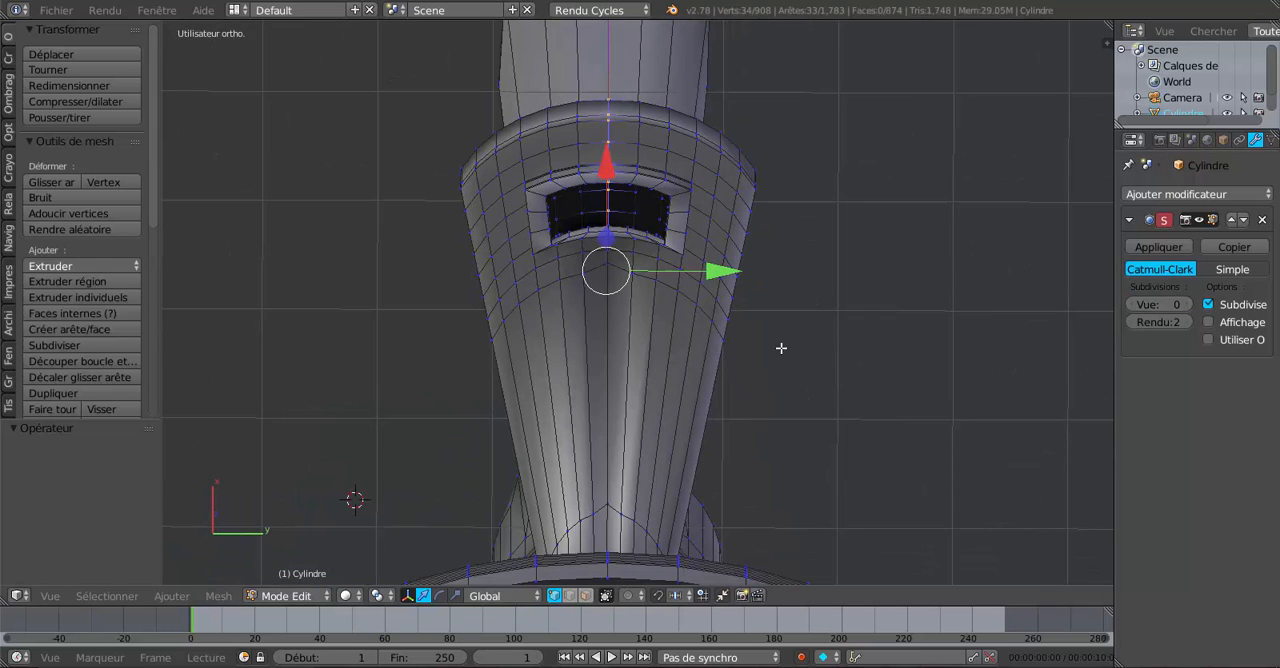
scroll(610, 307, down, 3)
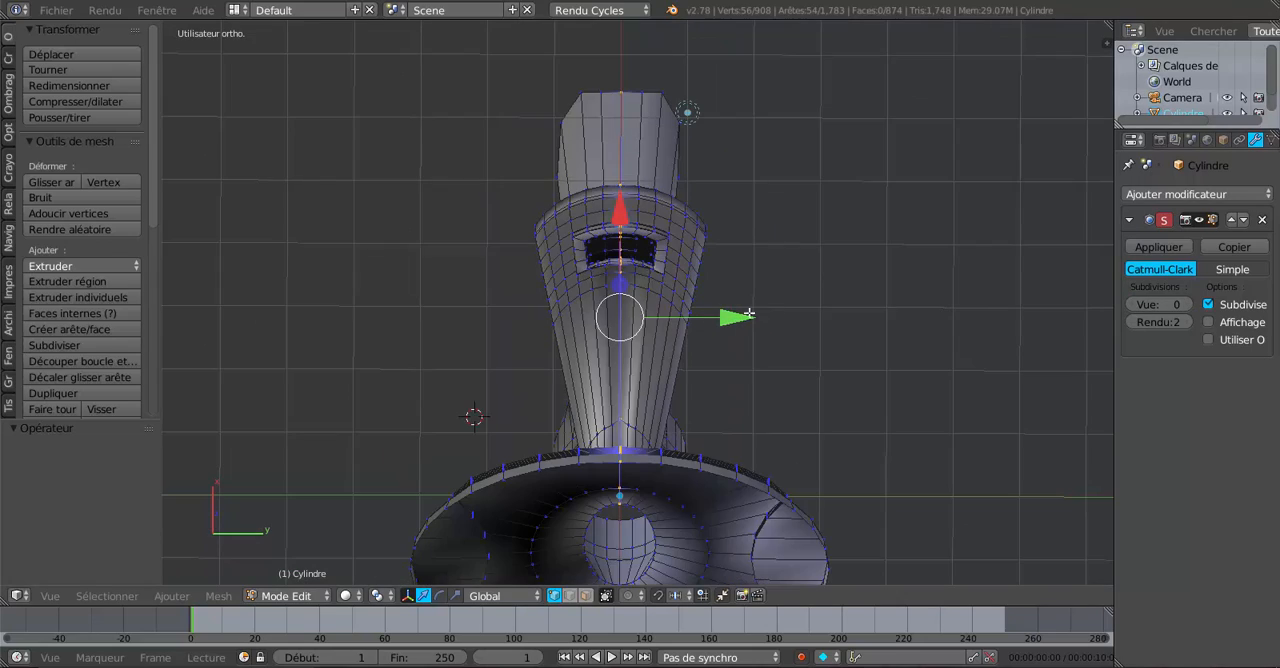
From the left view, add the centre vertical edge loop on the cylinder's back, down through the base, to the selection.
middle_drag(777, 334, 970, 430)
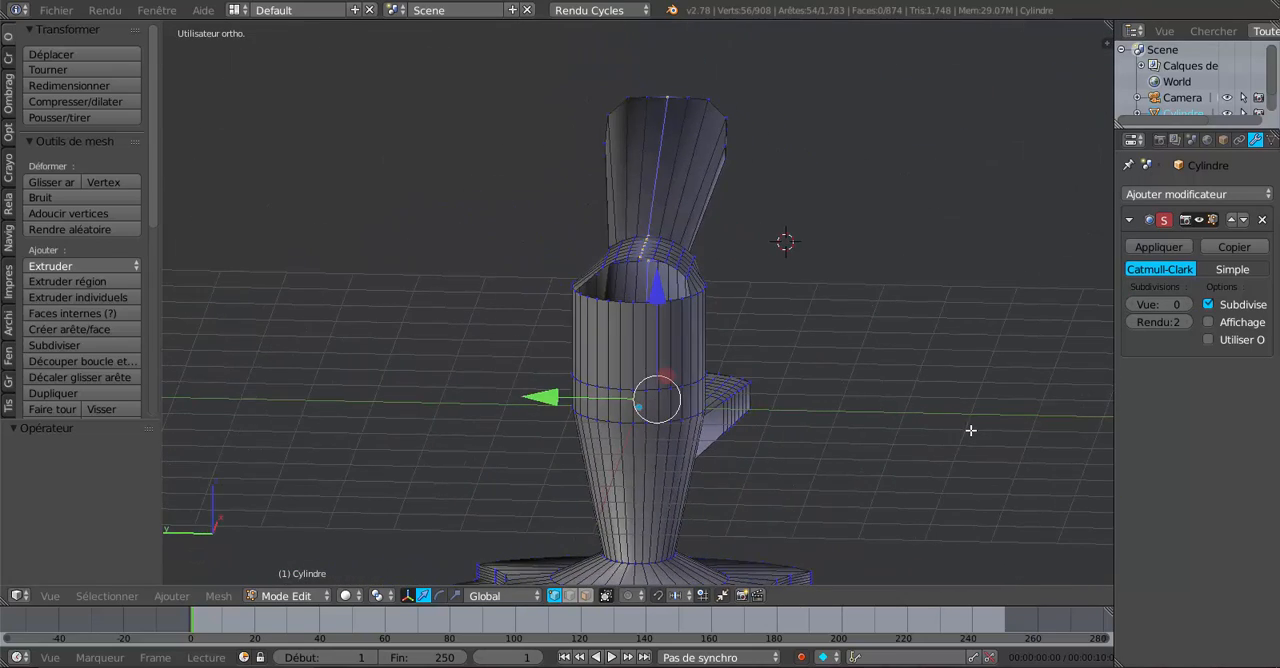
key(ctrl+KP_3)
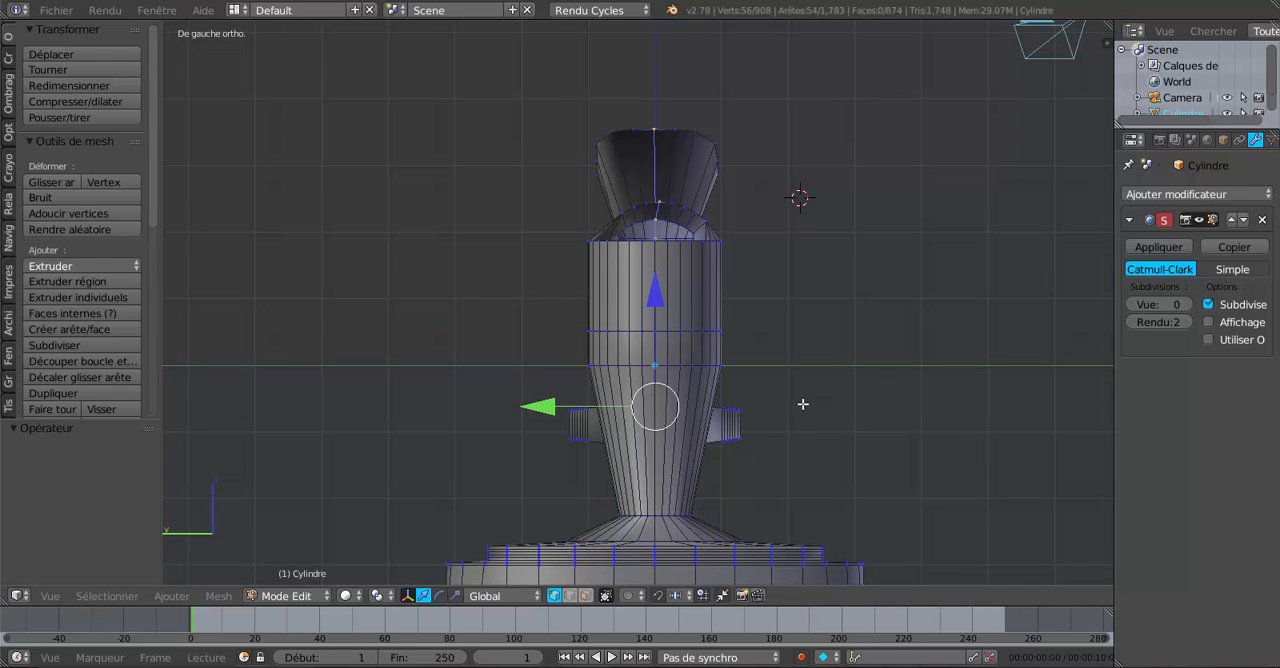
scroll(803, 404, up, 1)
alt+shift+right_click(671, 284)
scroll(900, 429, down, 2)
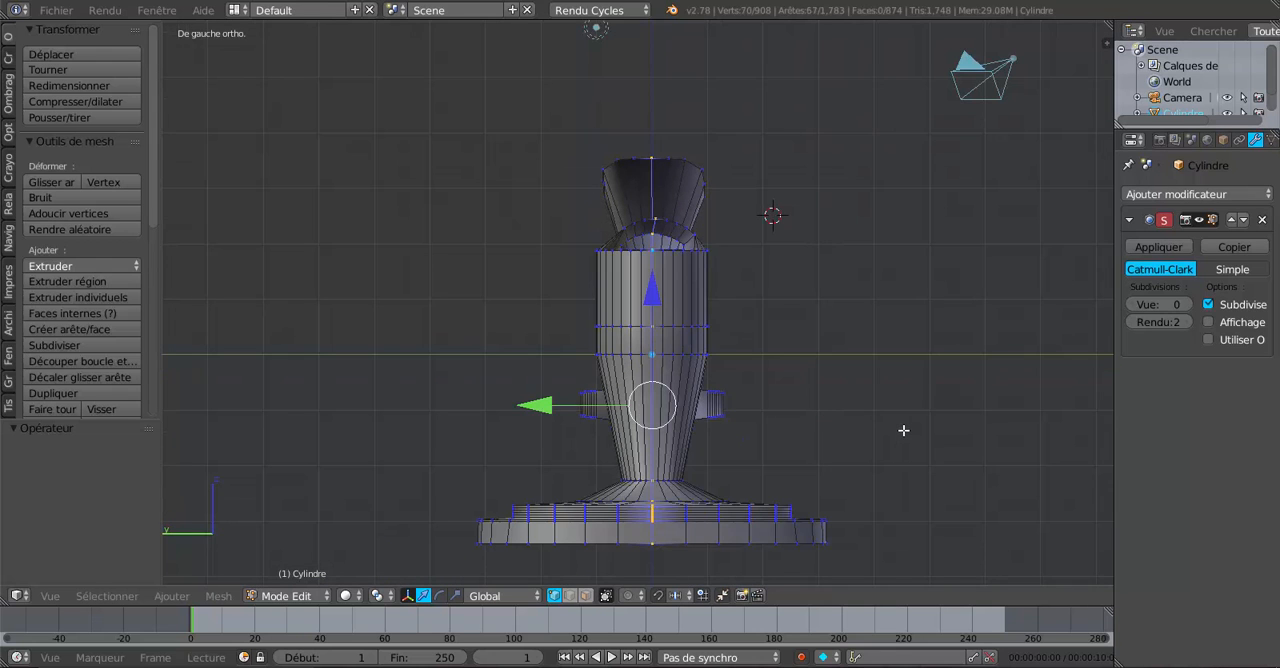
Check the centre loops in wireframe and rip the mesh along them without displacing the vertices.
key(z)
middle_drag(903, 431, 830, 470)
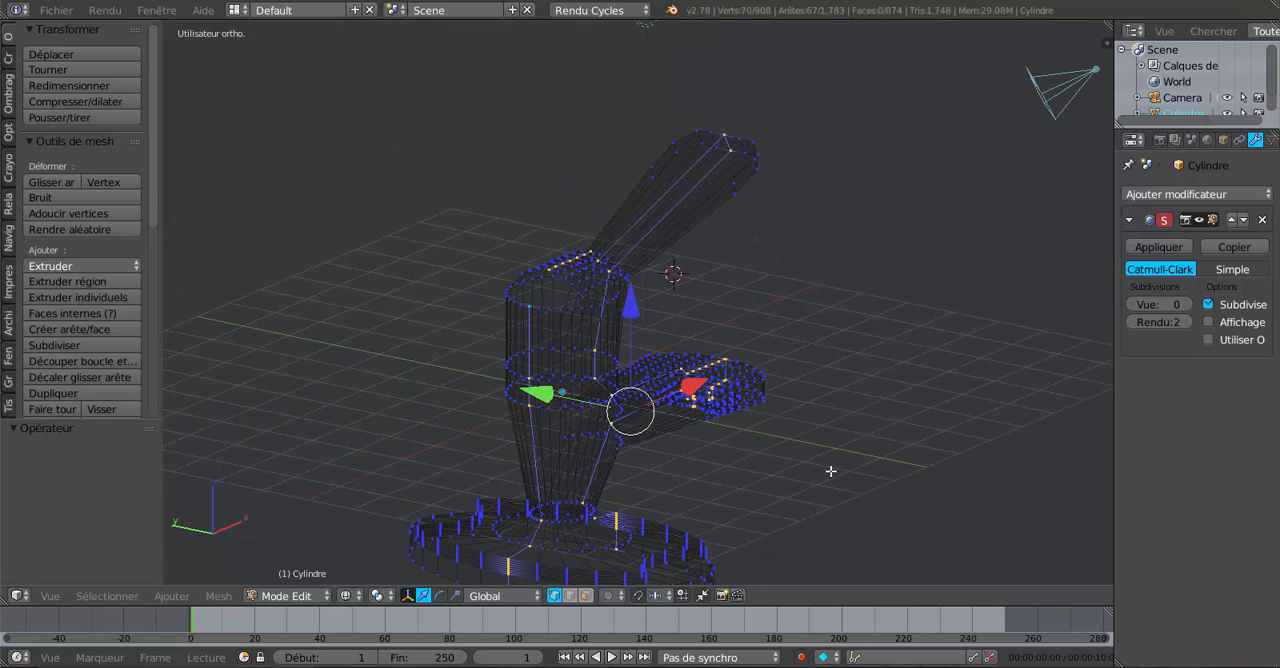
key(KP_1)
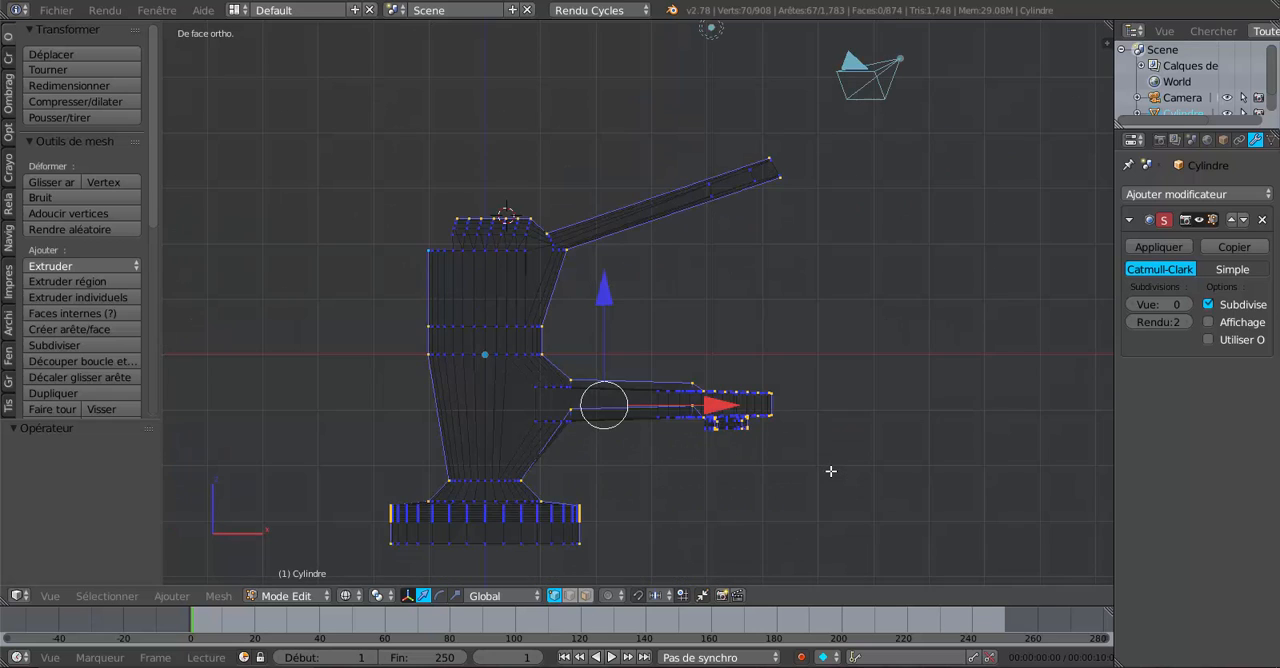
key(KP_3)
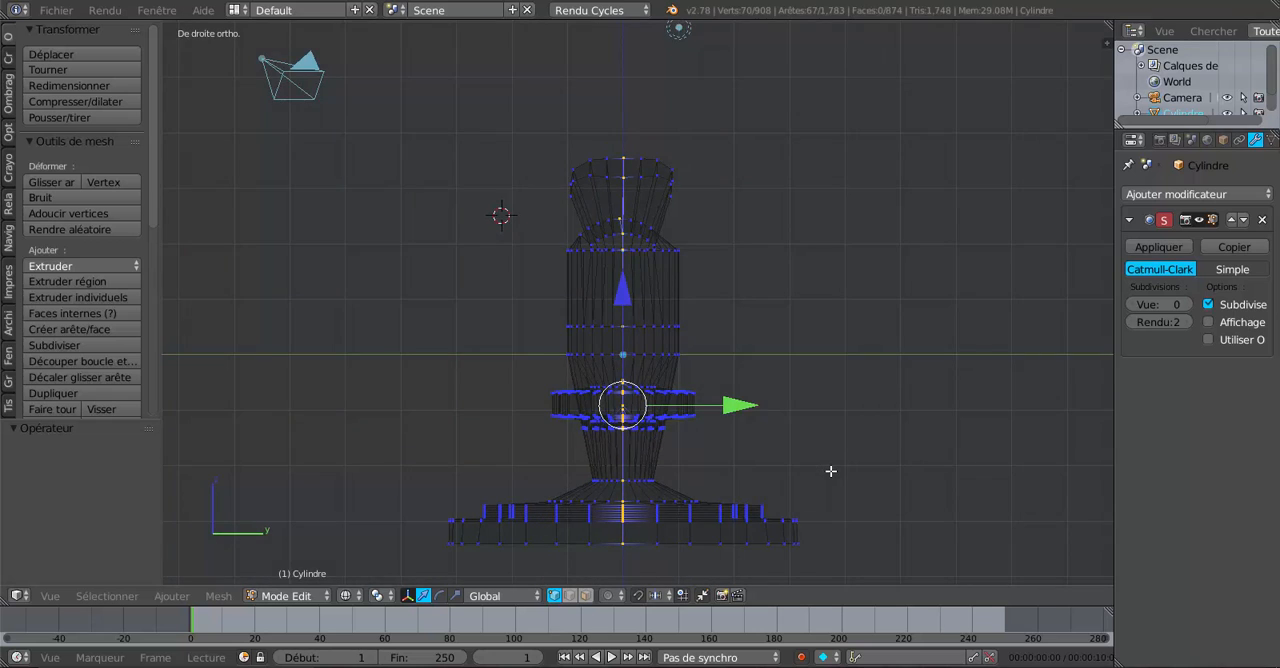
key(v)
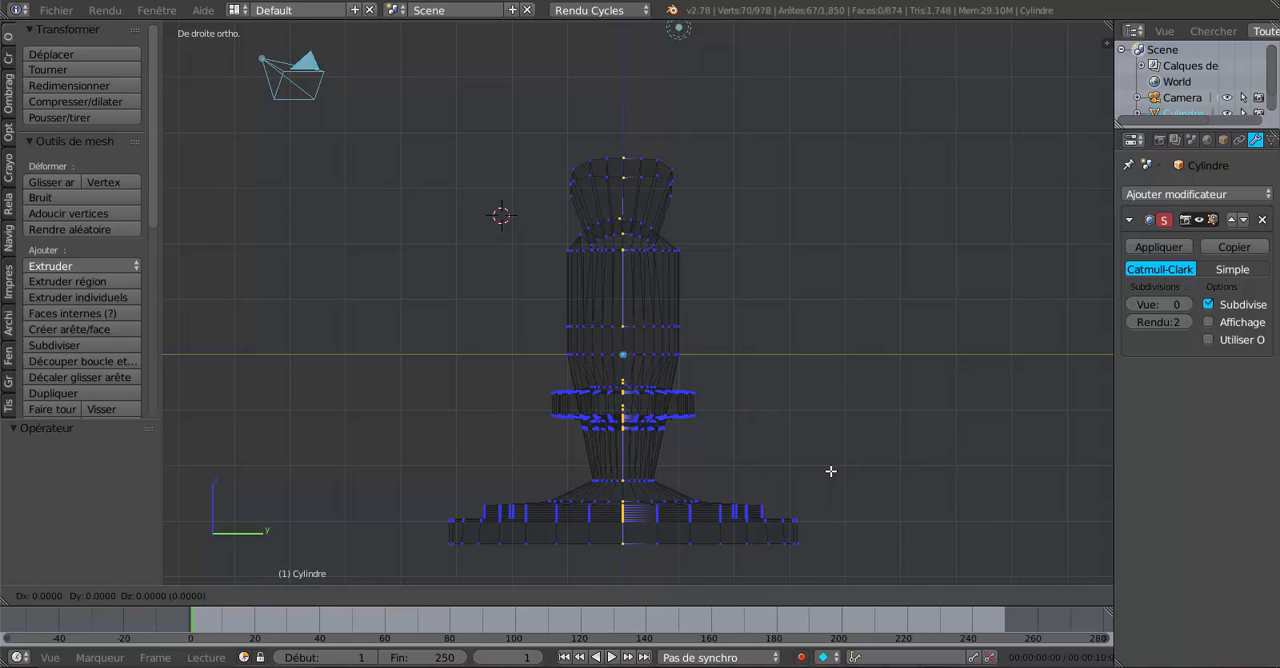
right_click(831, 471)
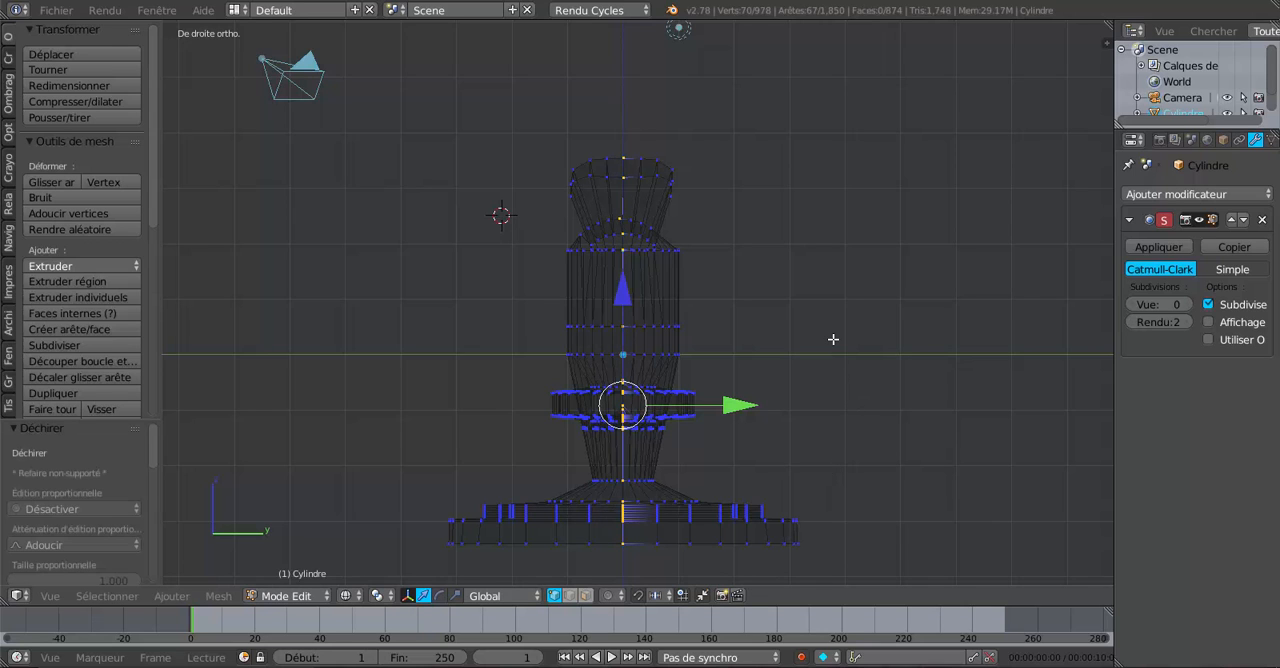
Select all geometry linked to a vertex on the faucet's +Y half and delete its vertices.
key(z)
middle_drag(837, 332, 842, 493)
scroll(772, 434, up, 1)
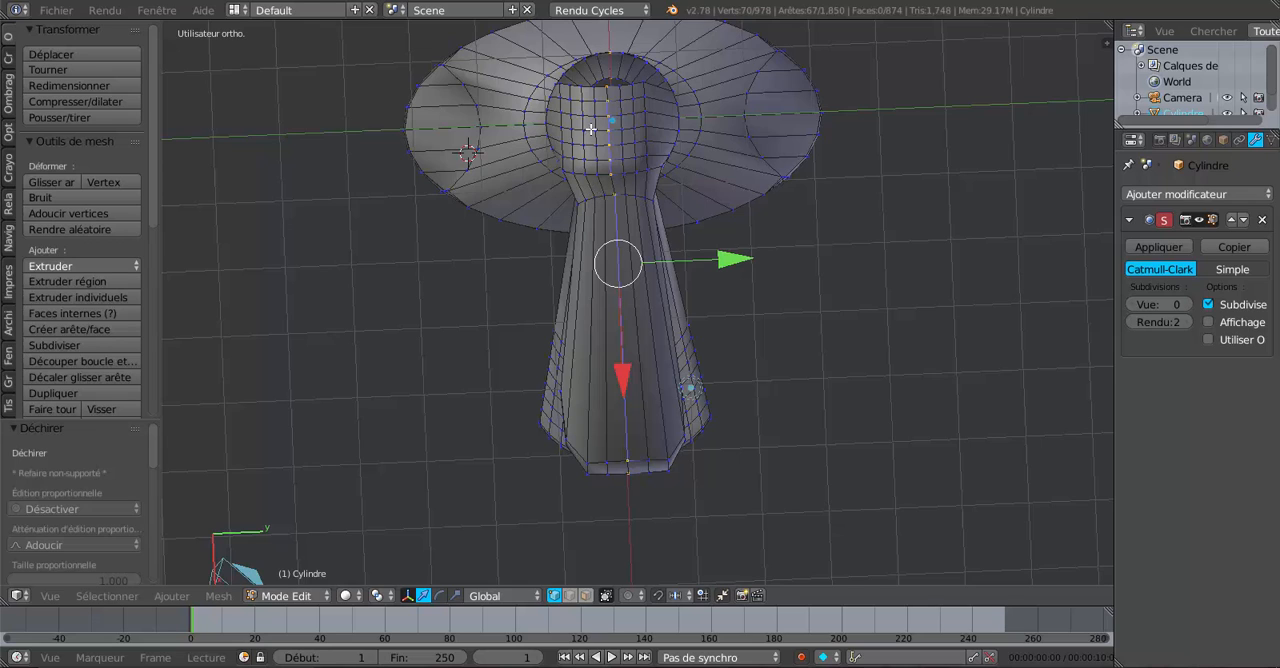
right_click(641, 170)
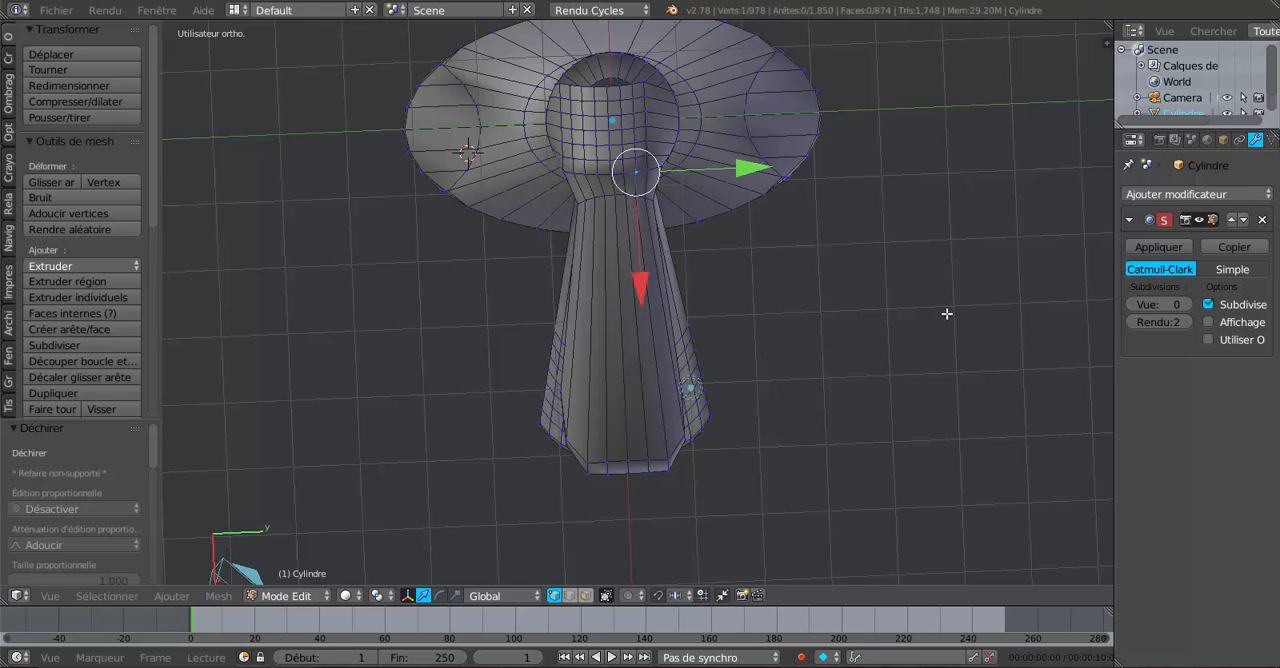
key(ctrl+l)
key(x)
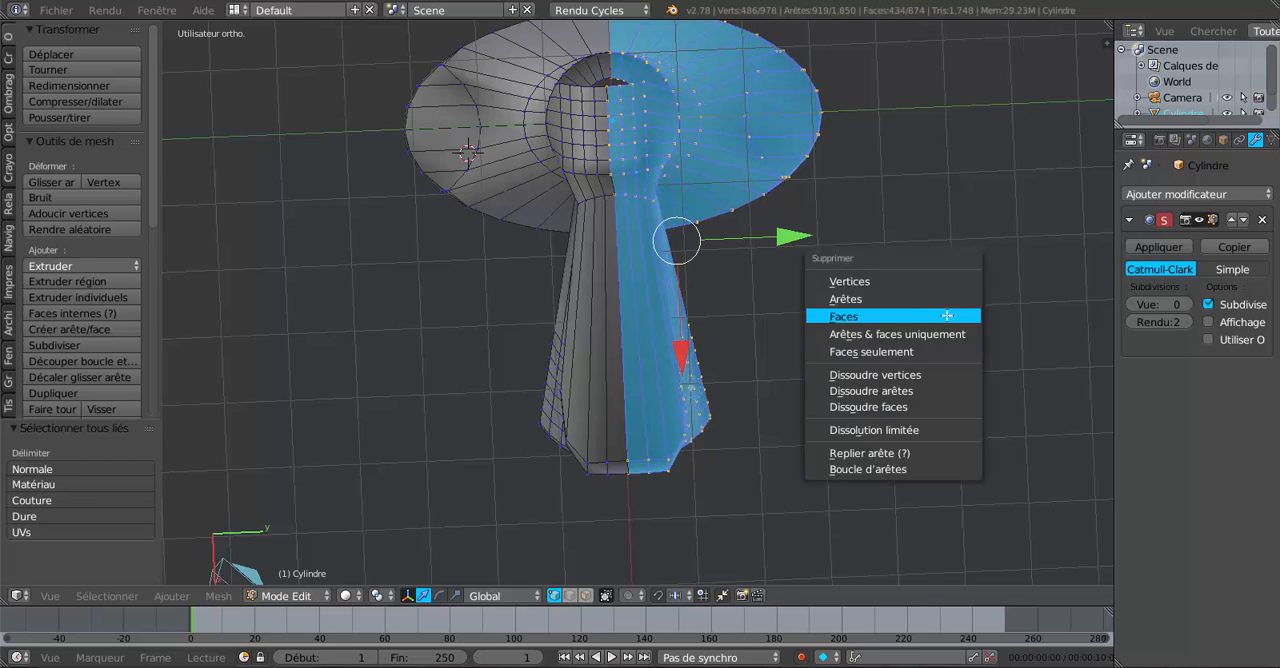
click(876, 282)
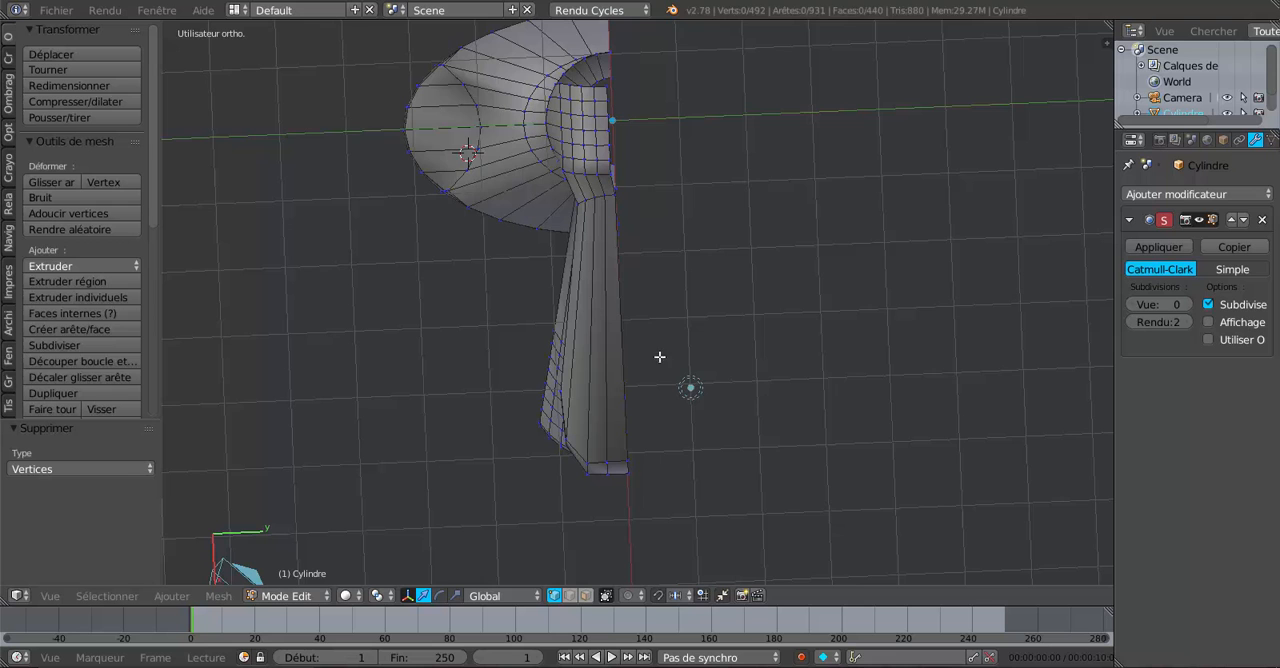
Select all the open centre edge loops of the remaining half: handle and top, cylinder back, and spout underside.
alt+right_click(626, 291)
shift+middle_drag(753, 198, 751, 349)
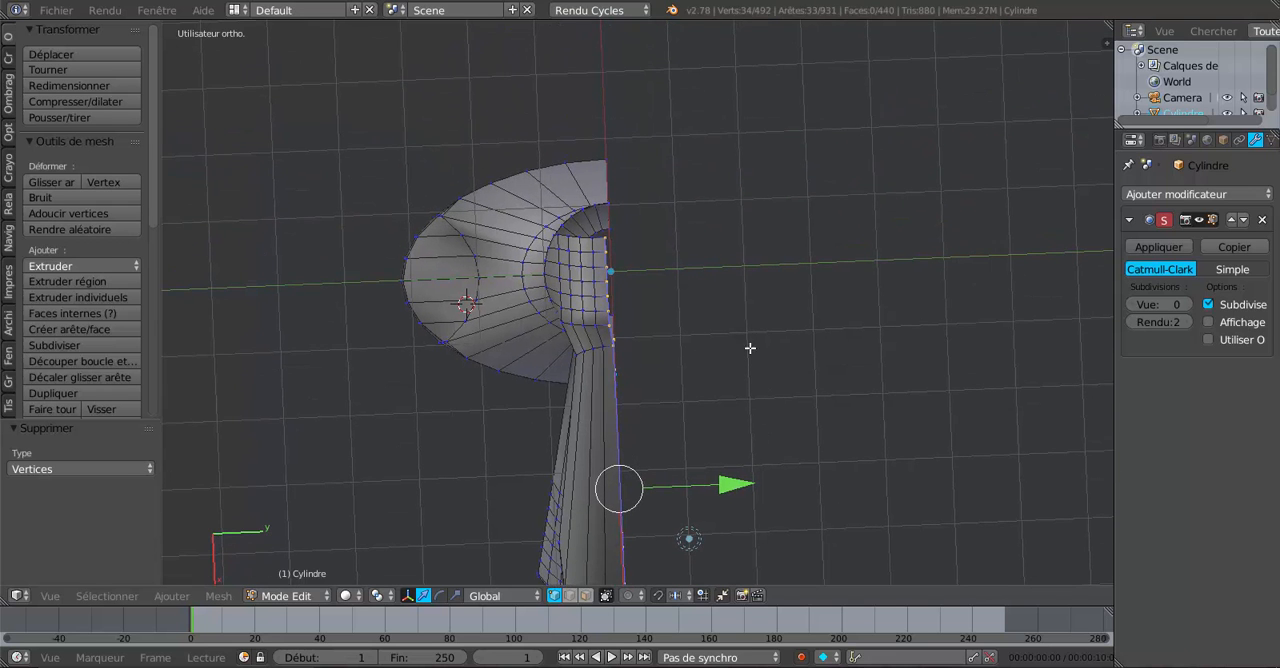
alt+shift+right_click(611, 183)
middle_drag(866, 468, 789, 423)
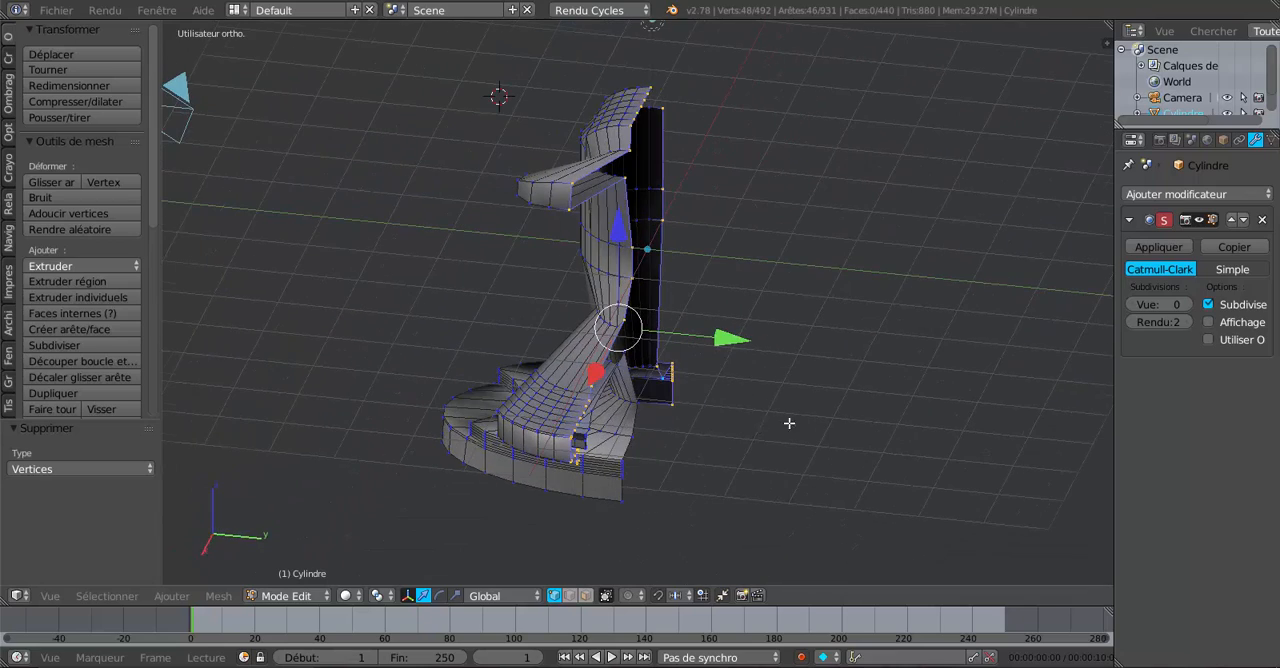
alt+shift+right_click(642, 436)
middle_drag(896, 464, 907, 515)
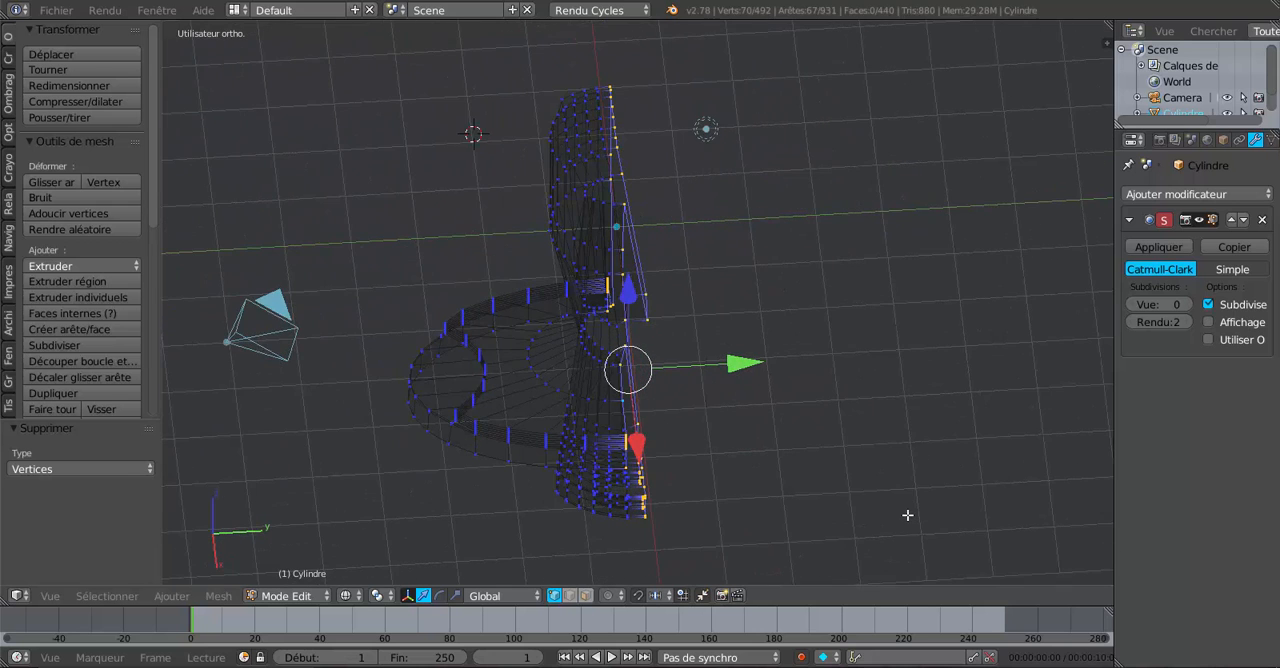
From the top view, flatten the selected centre edge vertices with LoopTools Flatten using the best-fit plane.
key(KP_7)
scroll(827, 501, up, 1)
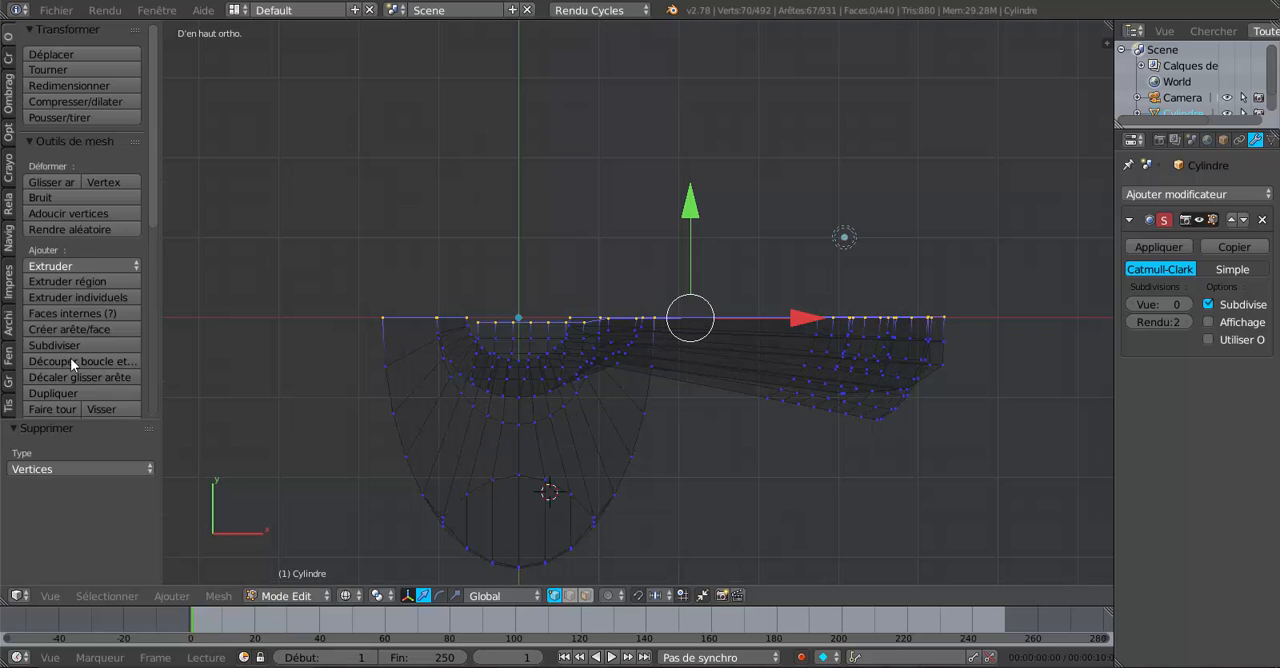
drag(153, 210, 103, 406)
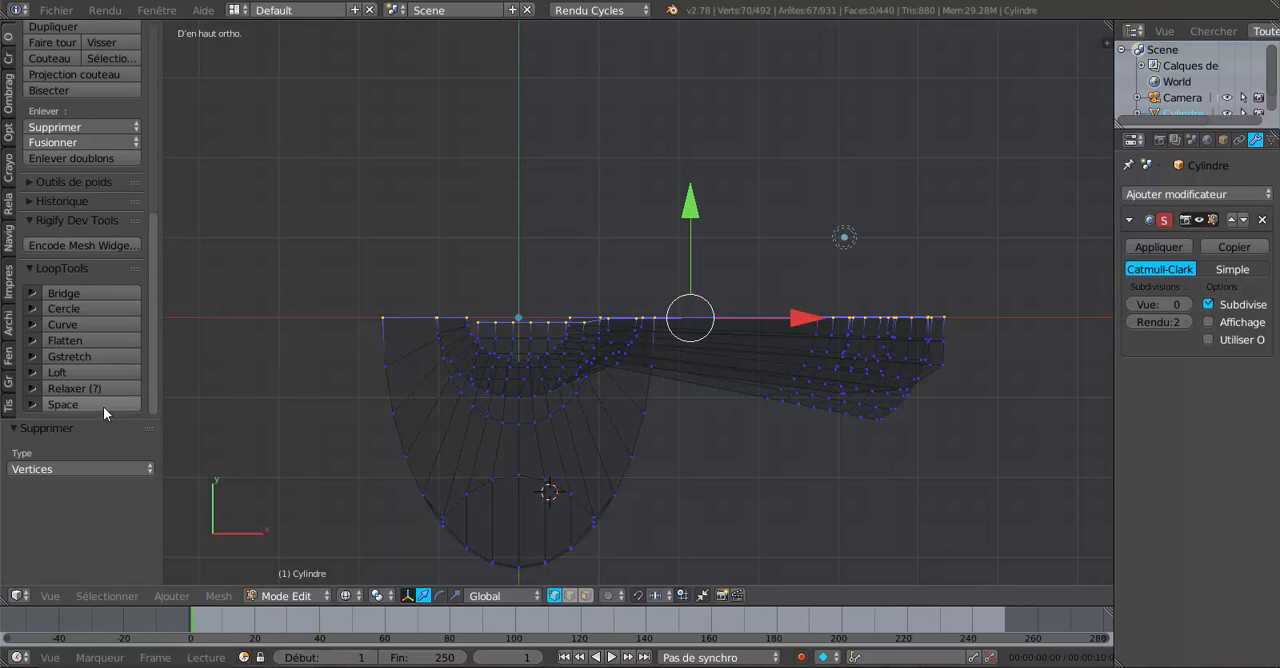
click(71, 338)
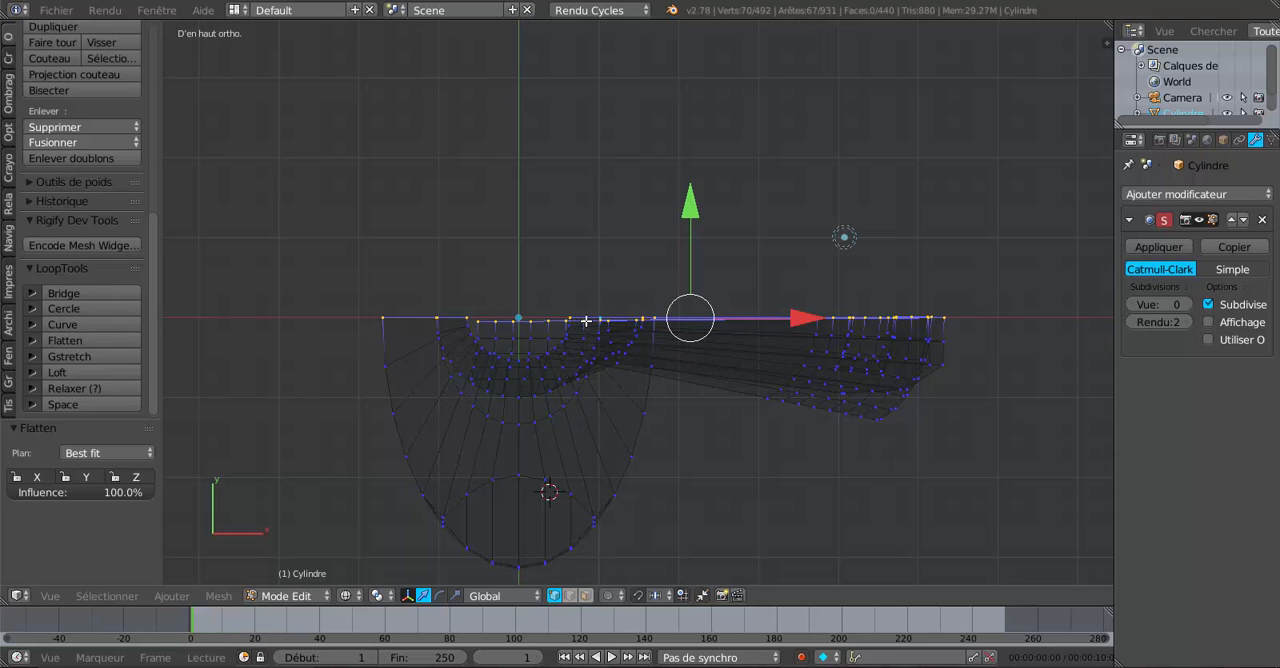
scroll(667, 348, up, 1)
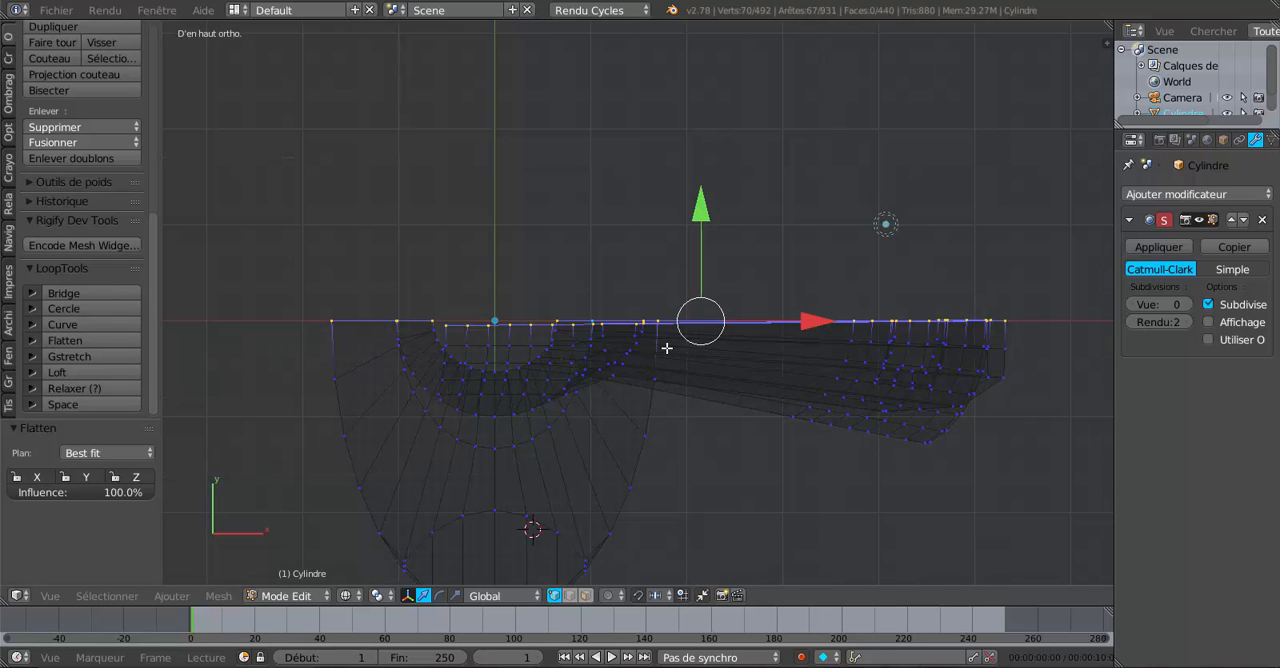
scroll(648, 353, up, 1)
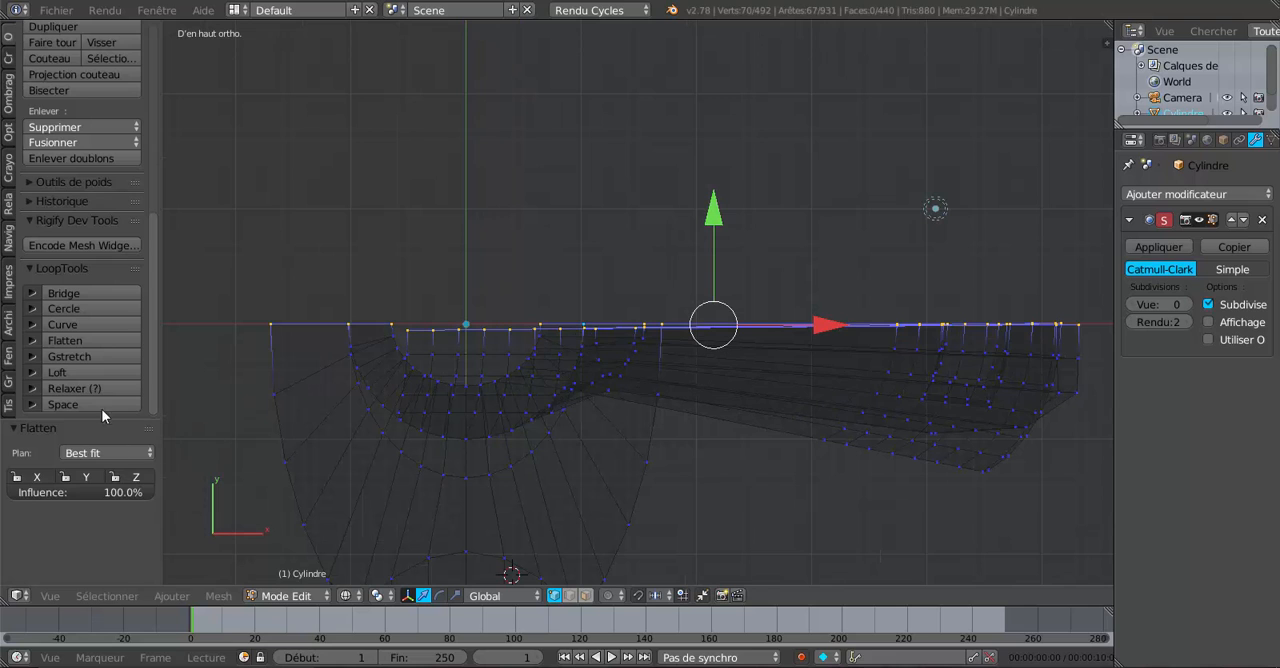
click(84, 340)
scroll(735, 494, up, 1)
scroll(686, 400, down, 4)
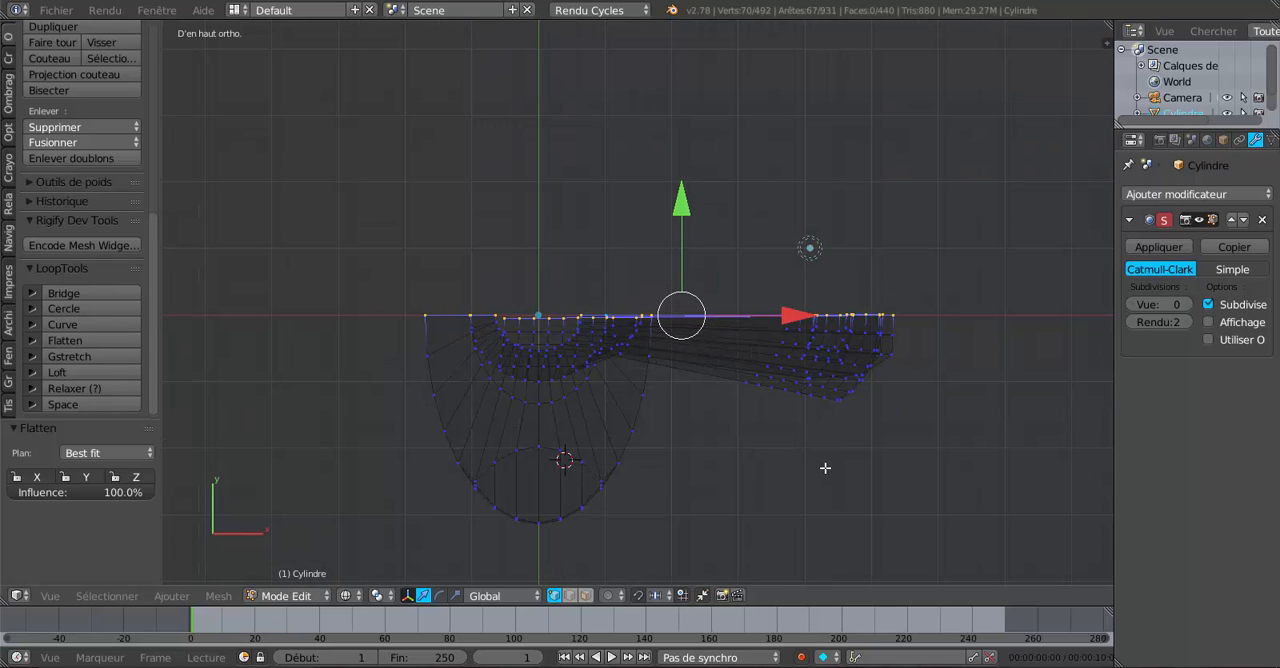
In solid shading, add a Mirror modifier on the Y axis only, with X turned off and clipping enabled.
key(z)
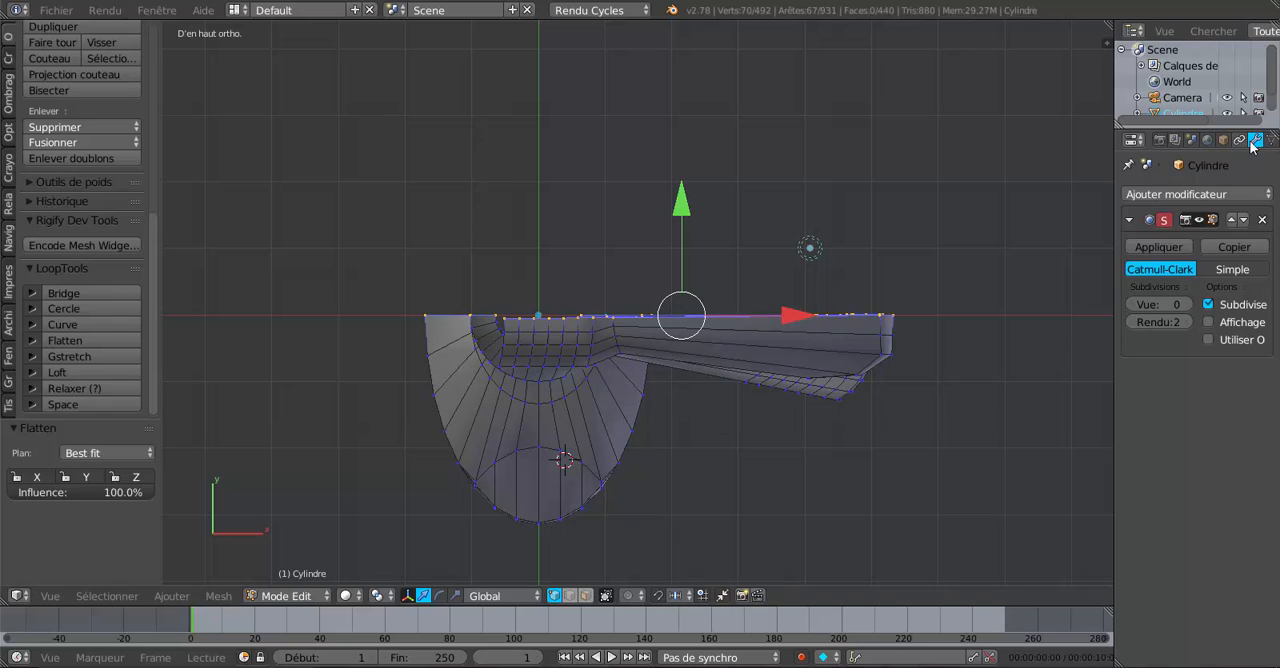
click(1200, 194)
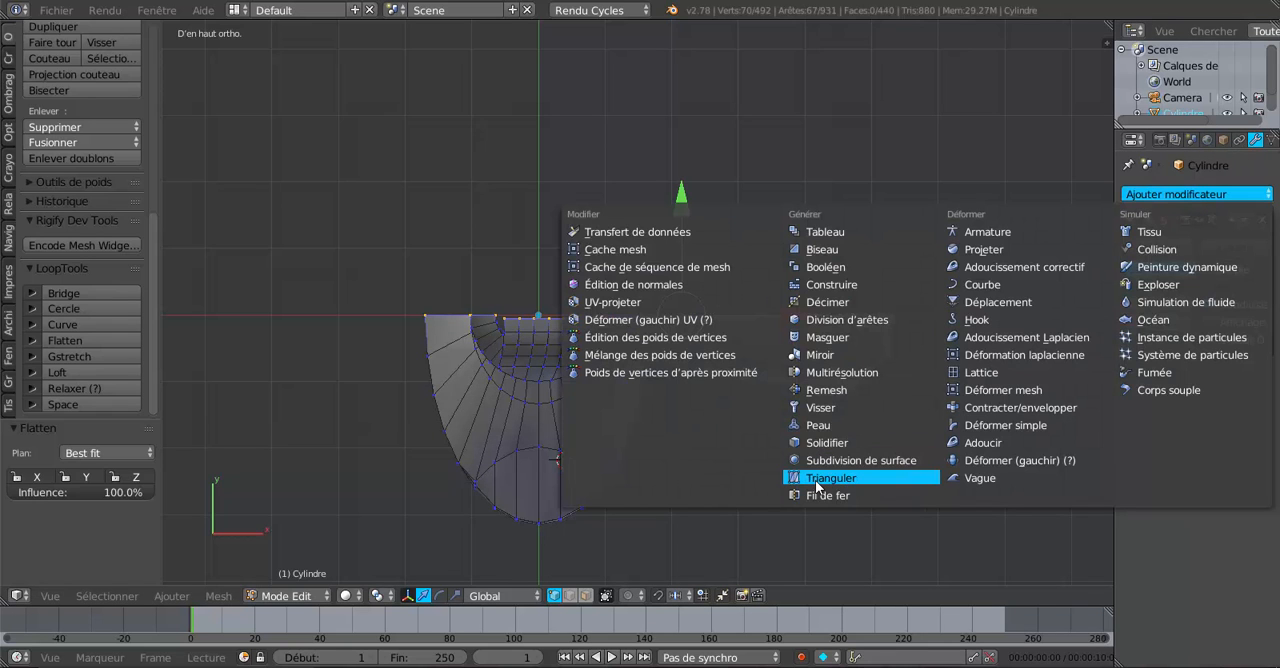
click(826, 354)
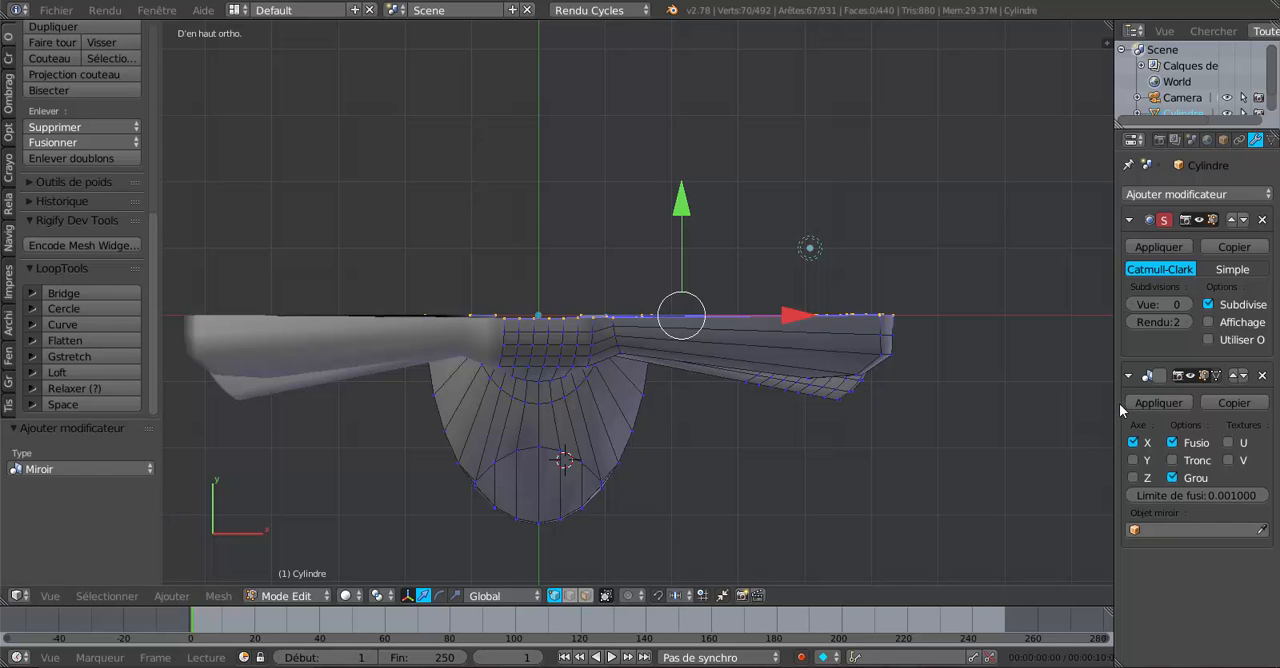
drag(1114, 408, 1012, 431)
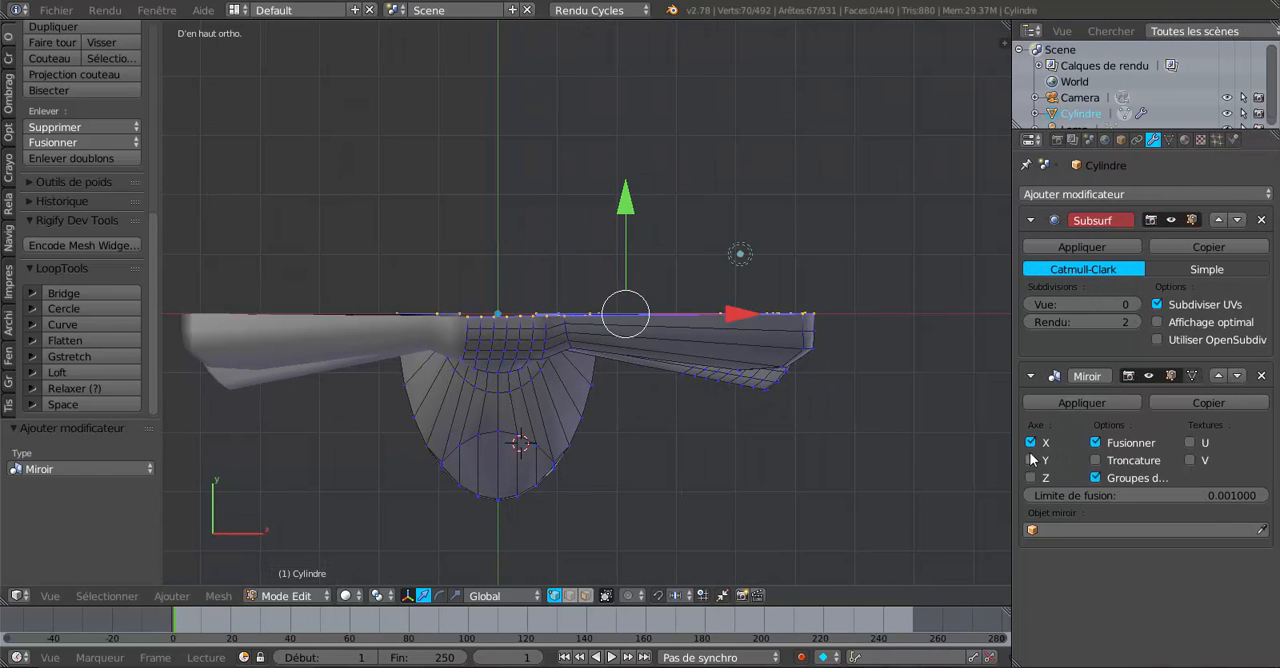
click(1030, 460)
click(1030, 442)
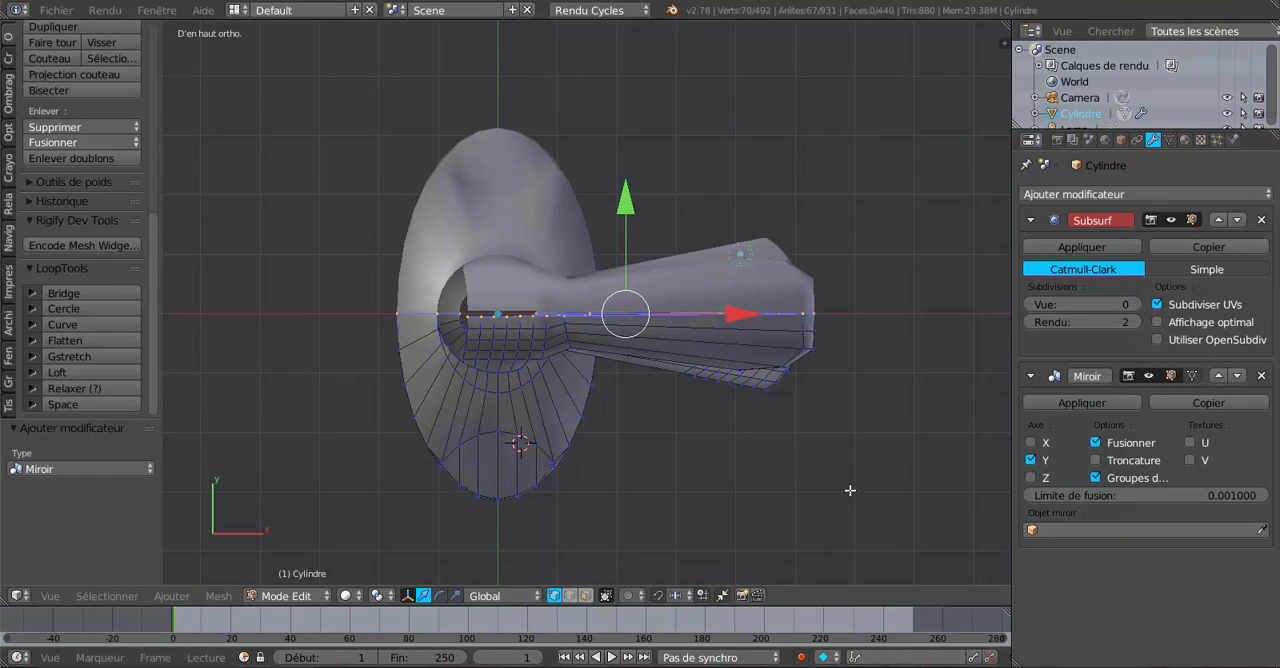
click(1096, 460)
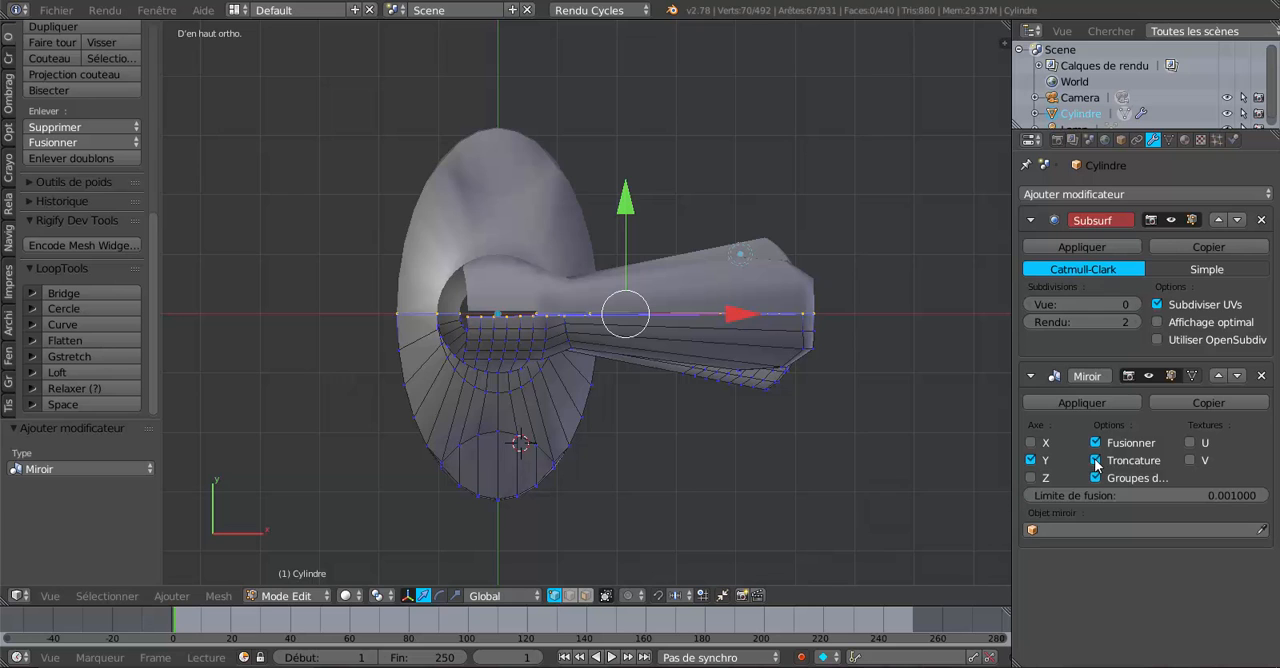
Move the selected centre vertices about 0.531 along Y to close the gap between the two mirrored halves.
middle_drag(944, 486, 587, 425)
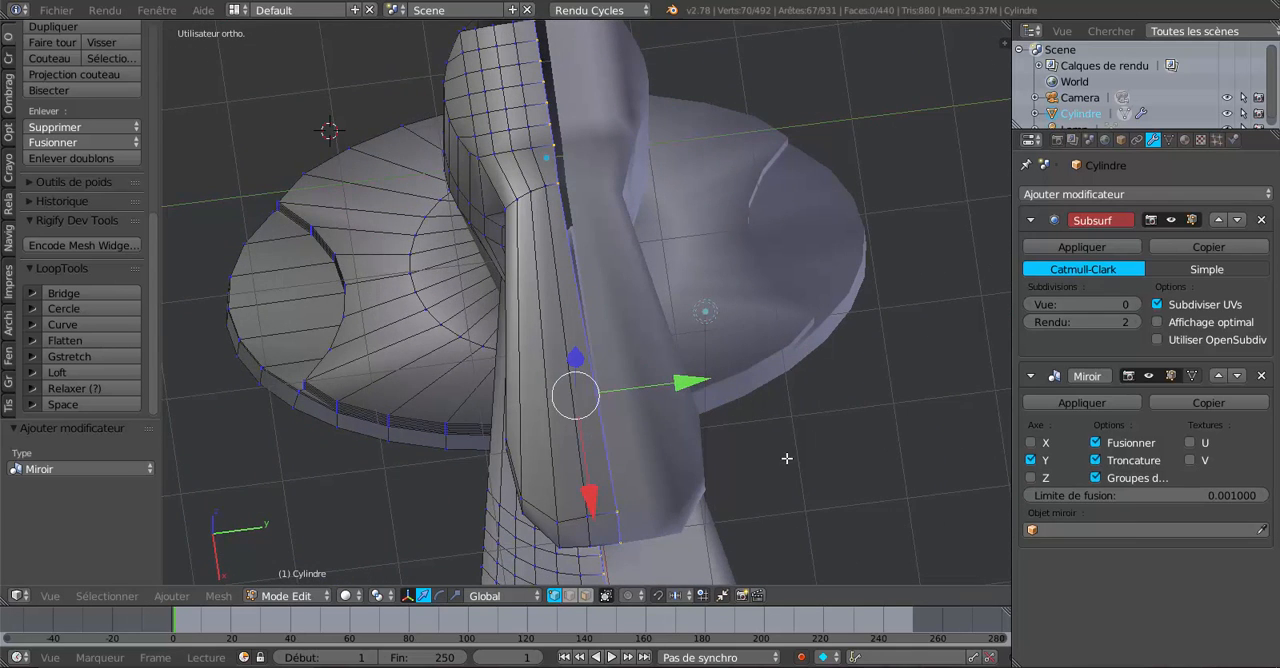
middle_drag(787, 458, 766, 460)
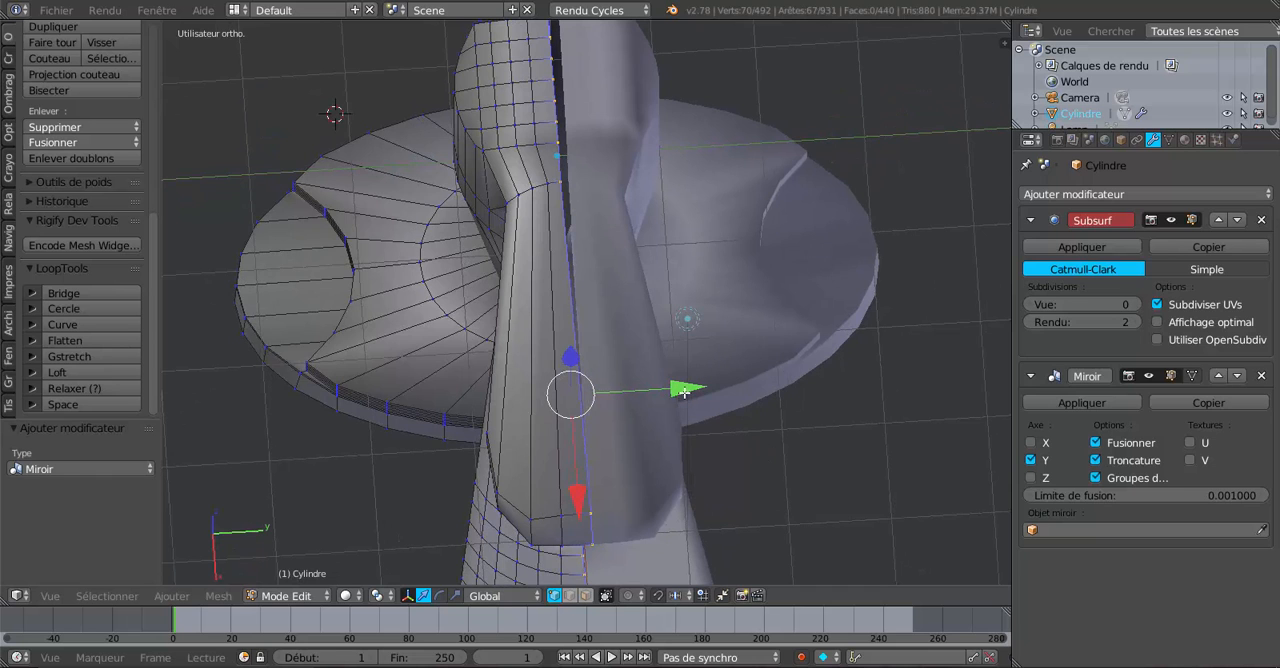
drag(680, 388, 674, 390)
middle_drag(706, 466, 697, 405)
drag(697, 405, 732, 416)
drag(645, 405, 751, 420)
scroll(745, 430, down, 4)
middle_drag(695, 426, 881, 427)
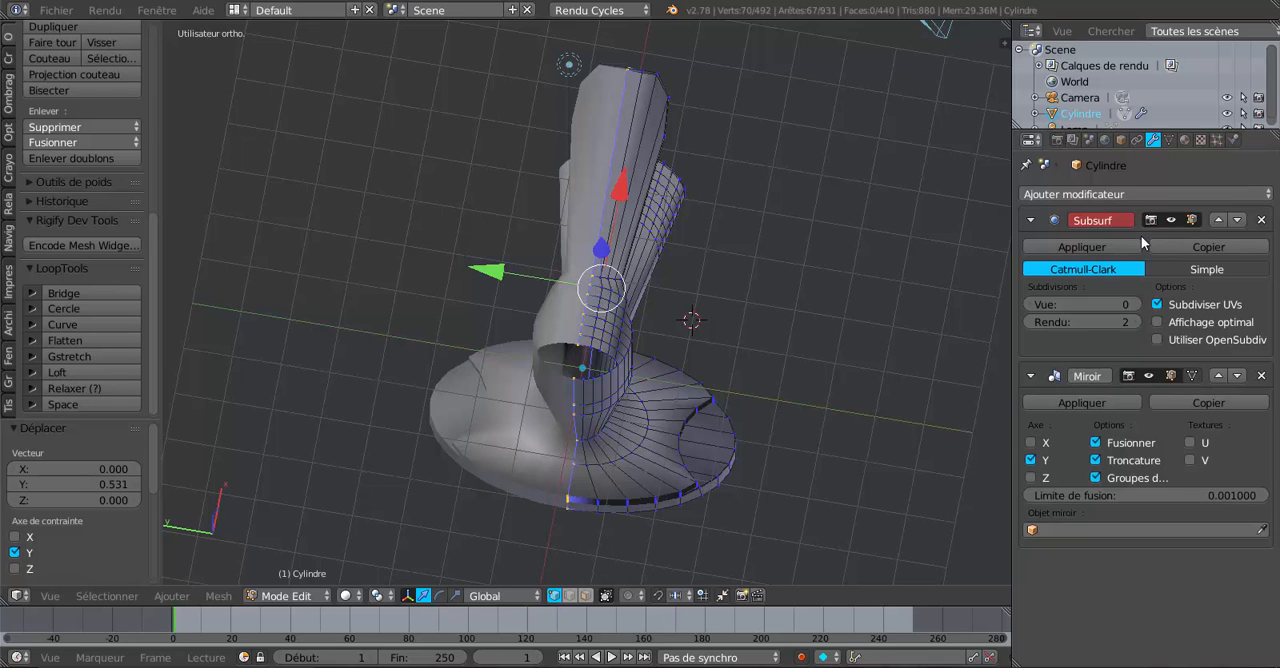
Place the Mirror modifier above Subsurf, set the Subsurf view subdivisions to 2, and check the smoothed faucet in Object Mode.
click(1221, 374)
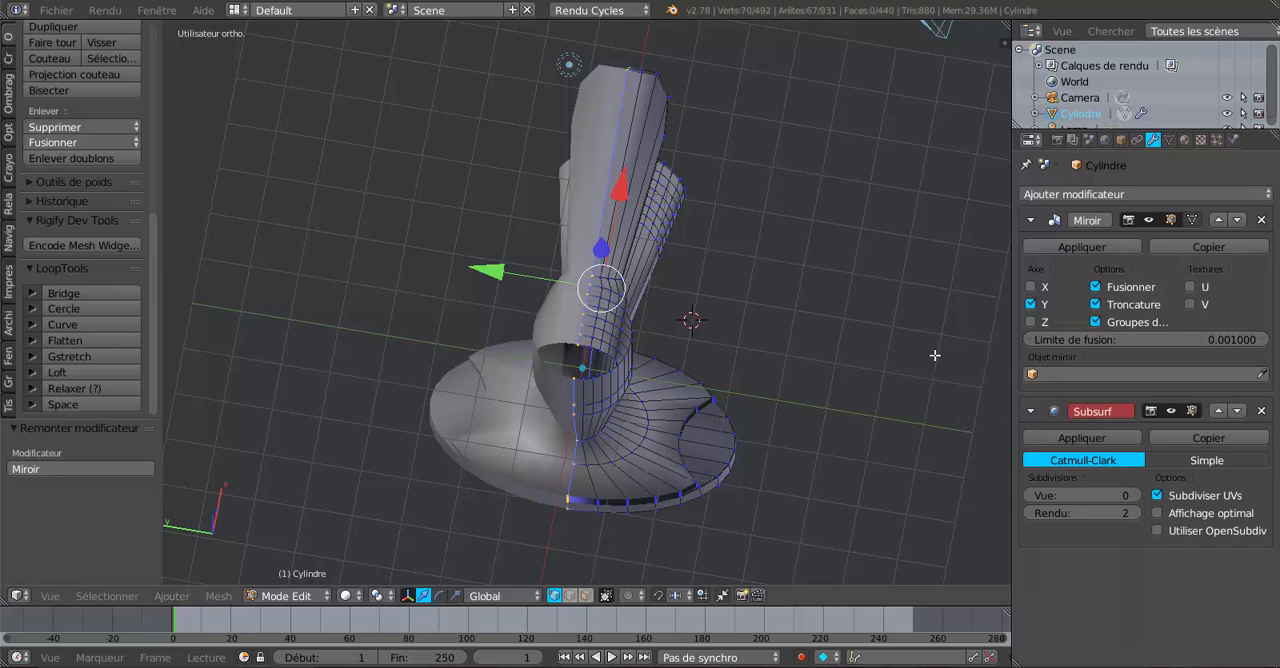
click(1136, 496)
click(1136, 496)
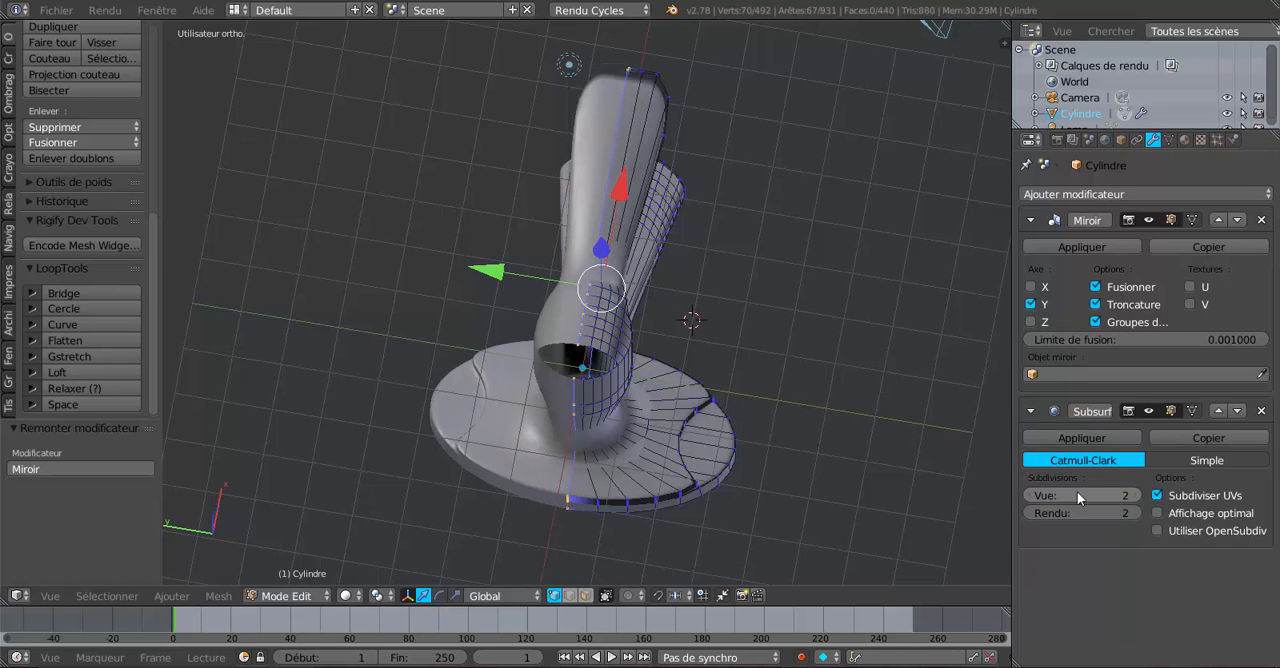
middle_drag(700, 450, 656, 428)
key(Tab)
key(Tab)
scroll(814, 409, up, 4)
scroll(720, 400, down, 4)
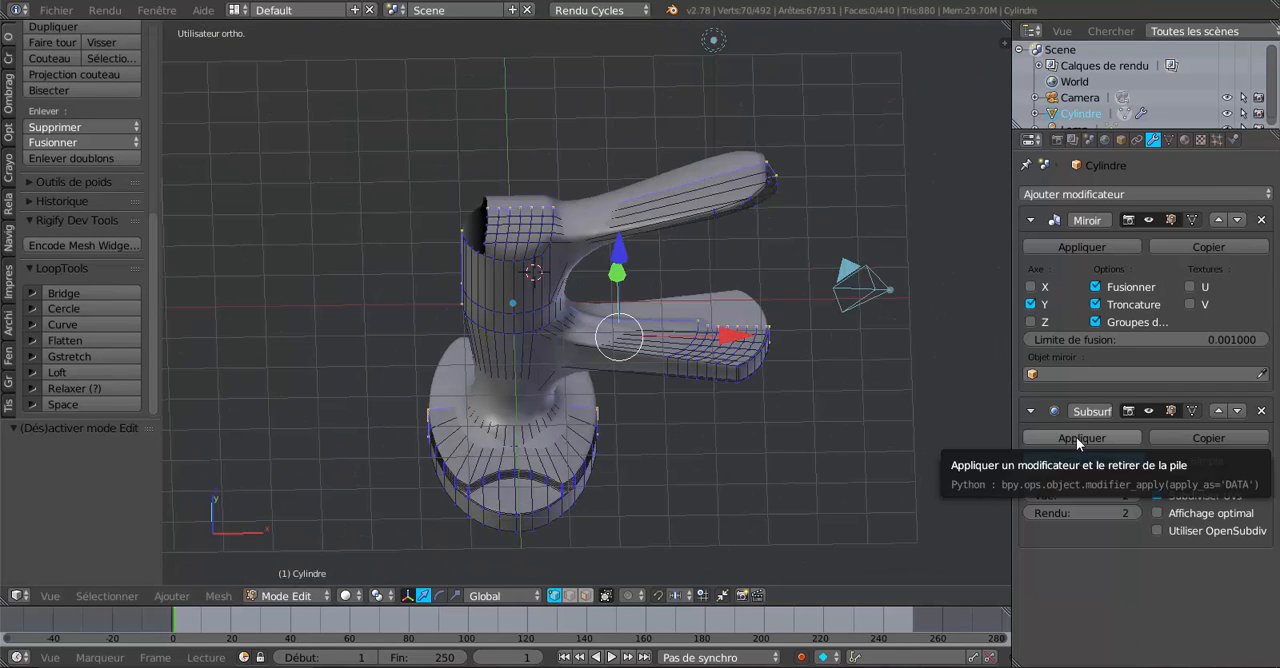
Apply the Mirror modifier to the faucet in Object Mode.
middle_drag(857, 429, 708, 418)
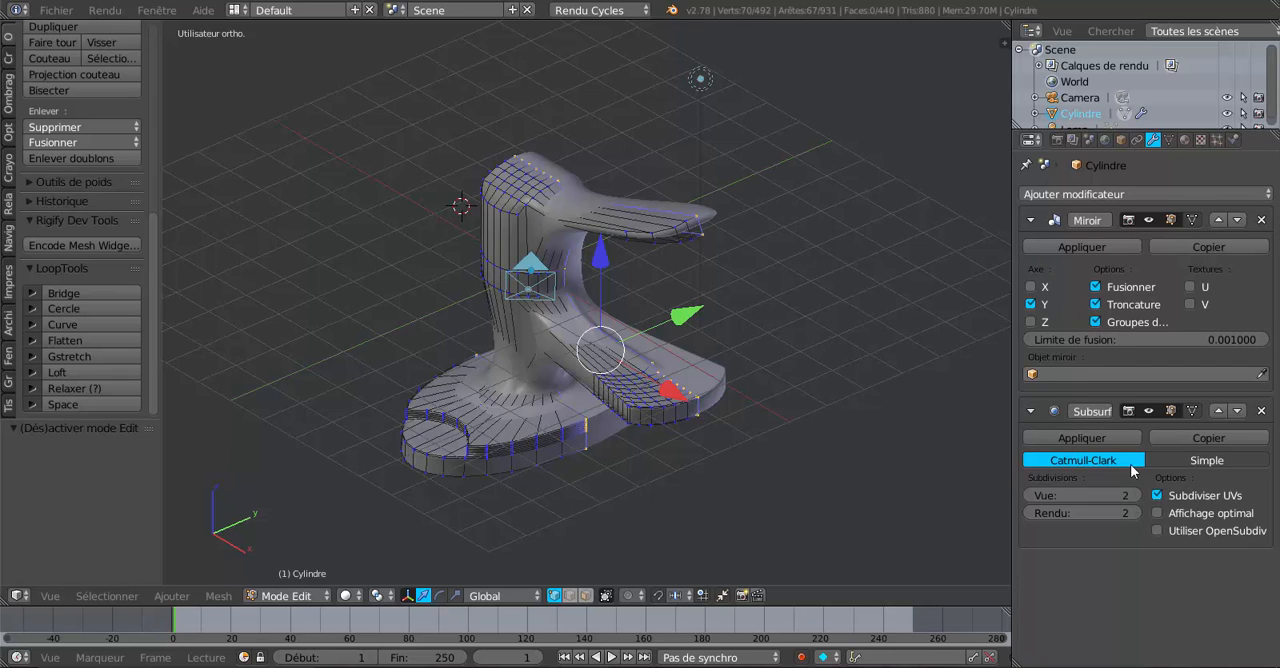
click(1086, 245)
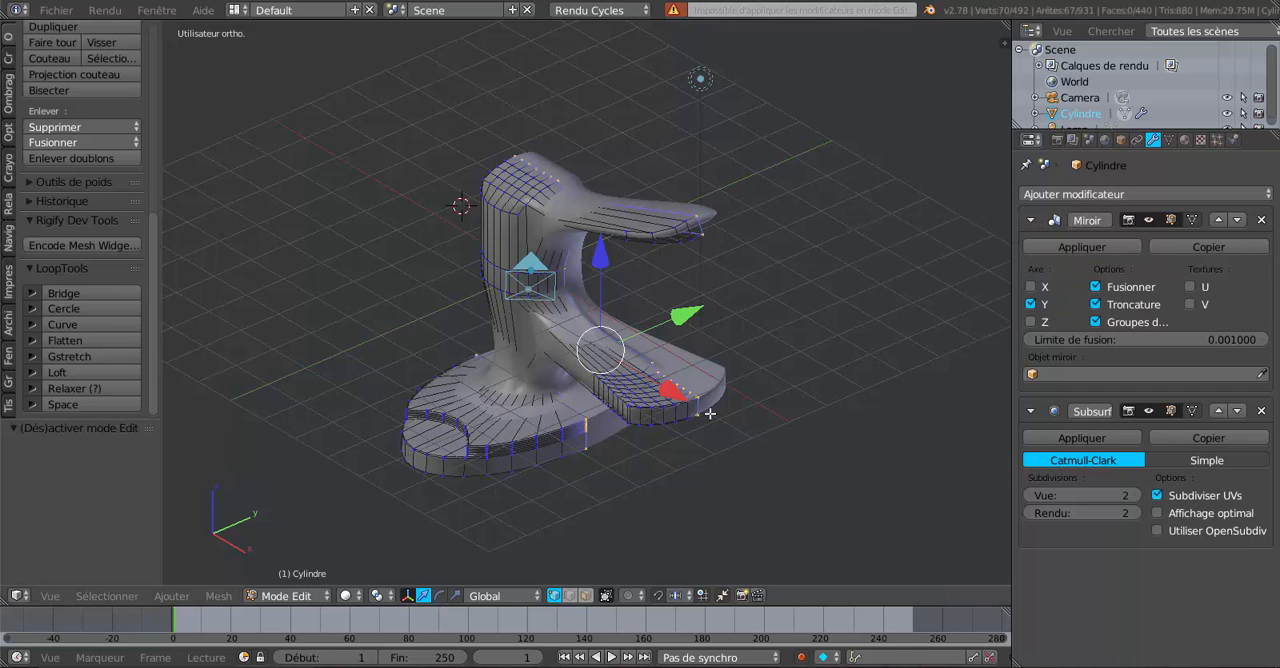
key(Tab)
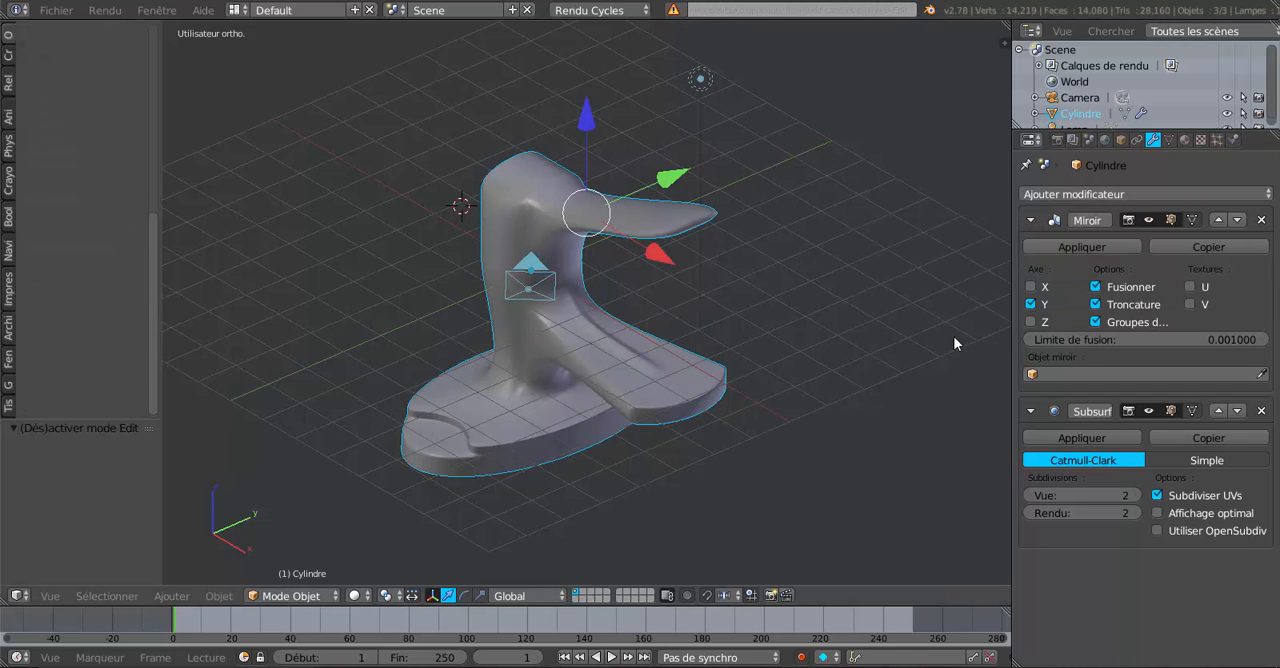
click(1052, 250)
Select the whole faucet mesh in Edit Mode and remove its duplicate vertices, then check the smoothed result.
key(Tab)
middle_drag(880, 380, 641, 397)
key(a)
key(a)
middle_drag(568, 434, 672, 417)
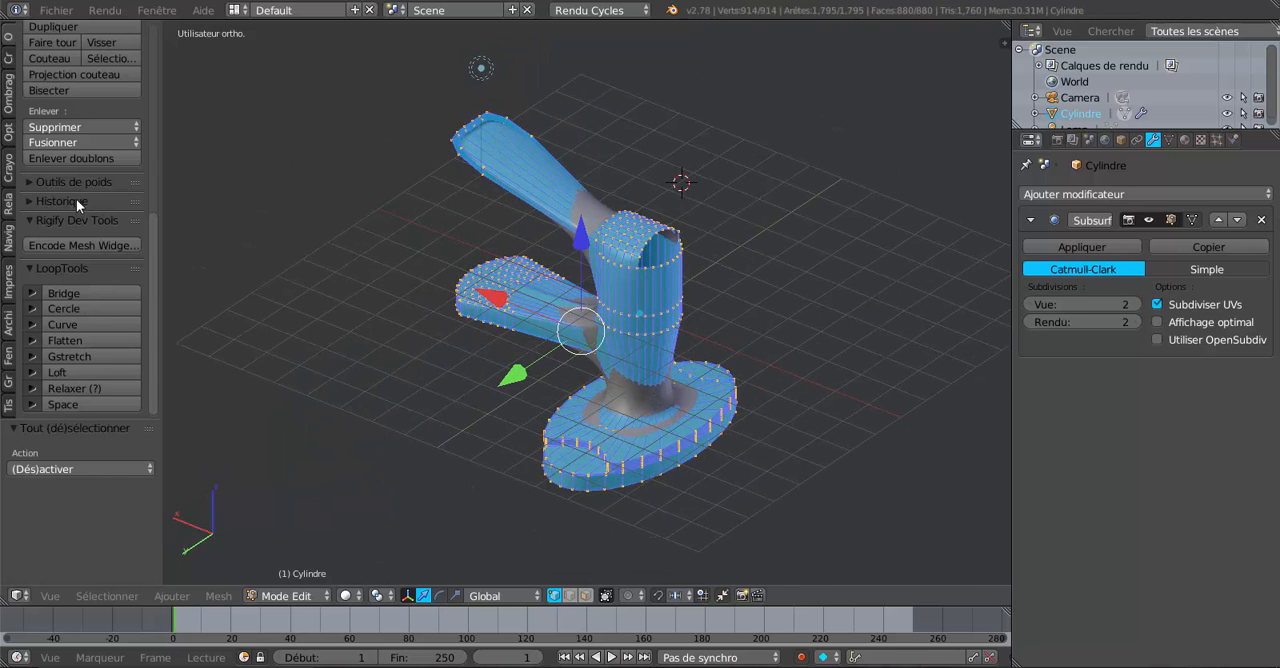
click(71, 156)
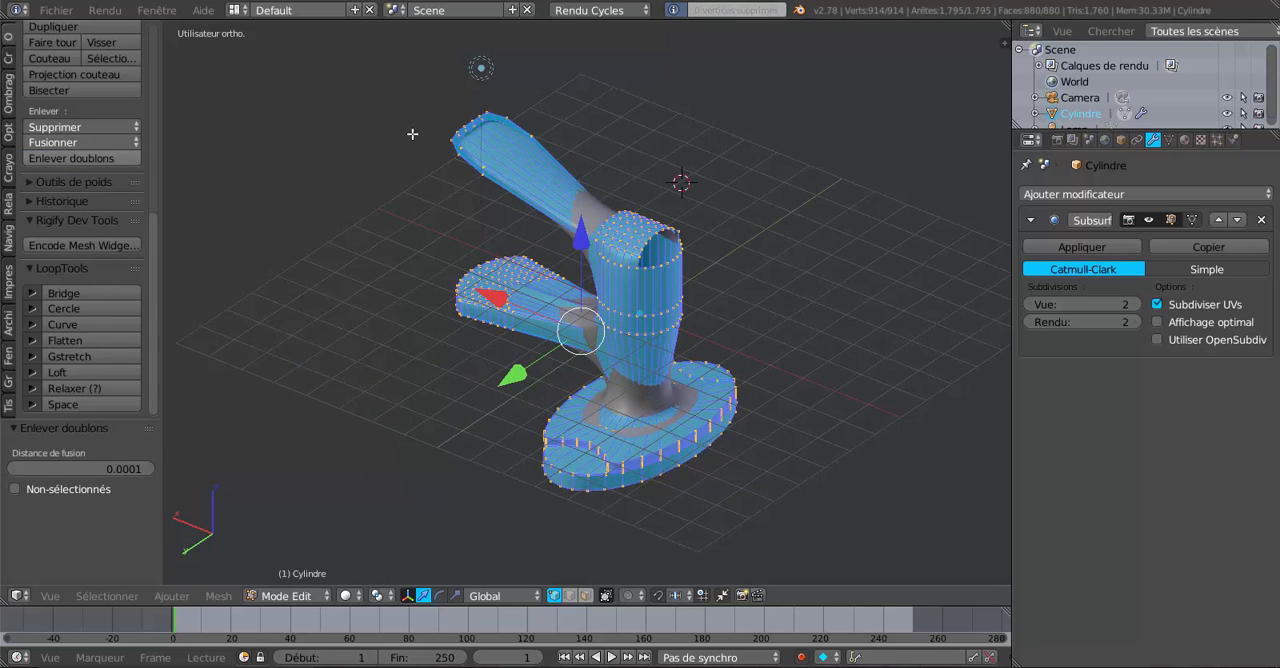
key(Tab)
middle_drag(821, 321, 646, 322)
key(Tab)
Select the nine vertices along the cylinder-side rim of the open hole at the top of the body.
scroll(721, 330, up, 2)
scroll(717, 398, up, 4)
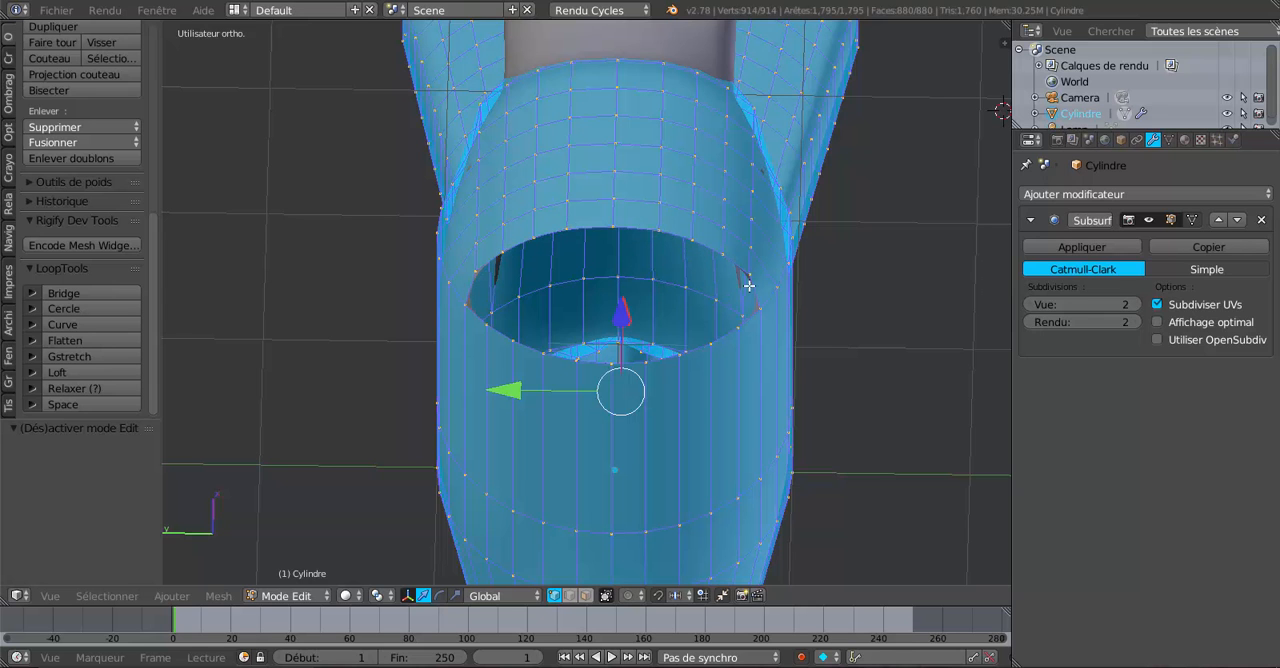
middle_drag(735, 287, 723, 274)
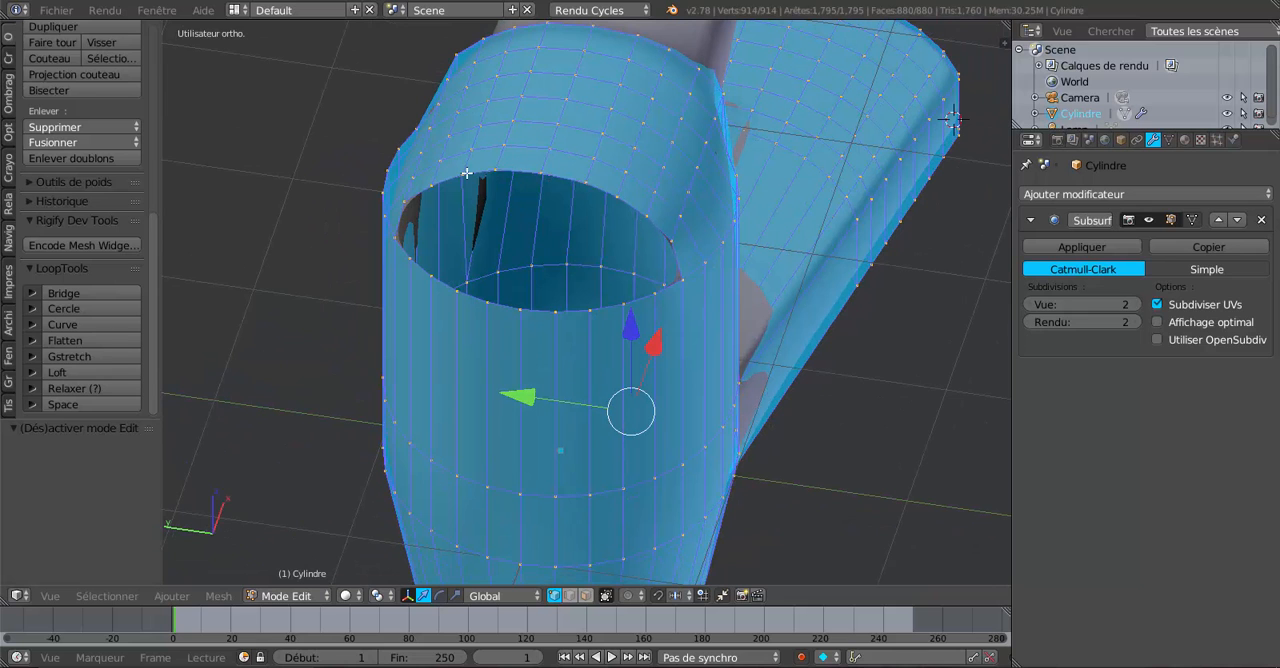
middle_drag(490, 295, 514, 287)
right_click(598, 288)
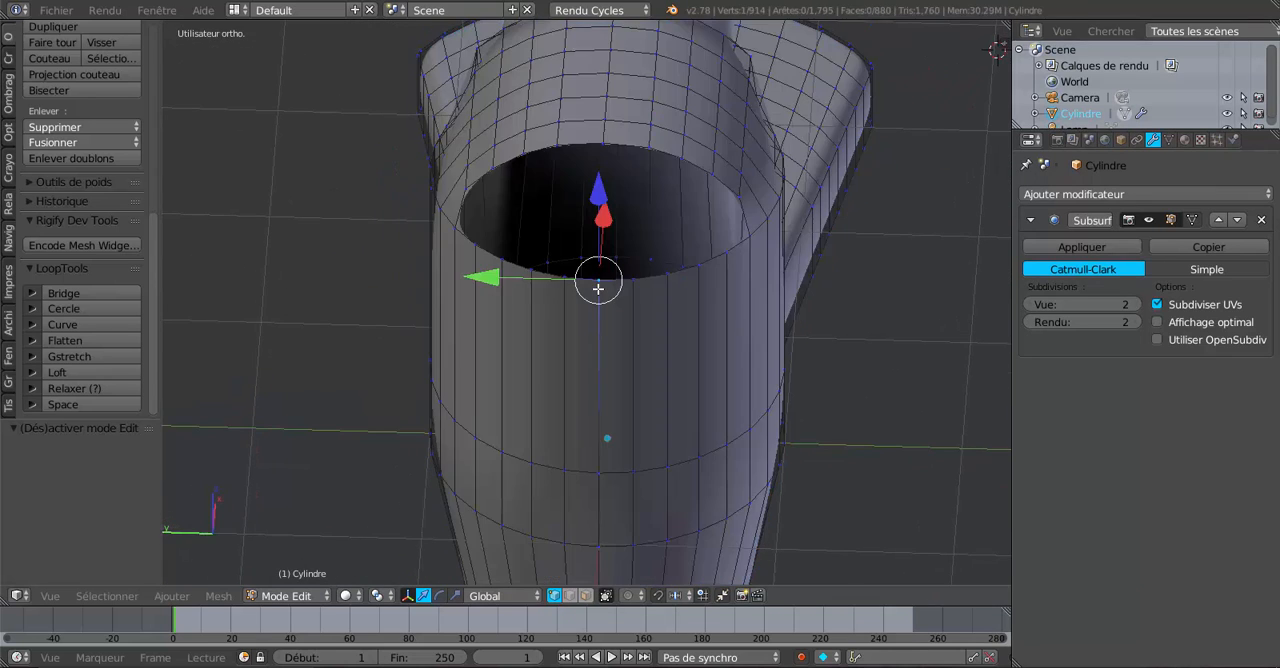
shift+right_click(641, 289)
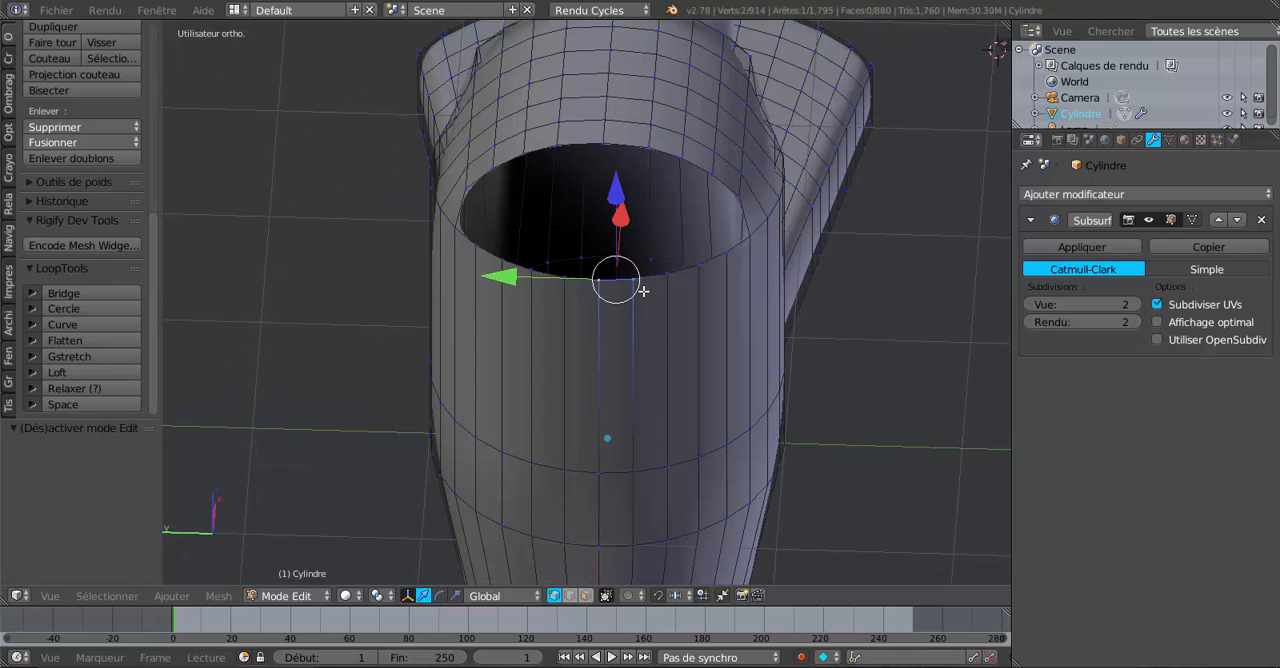
shift+right_click(572, 290)
shift+right_click(666, 283)
shift+right_click(530, 284)
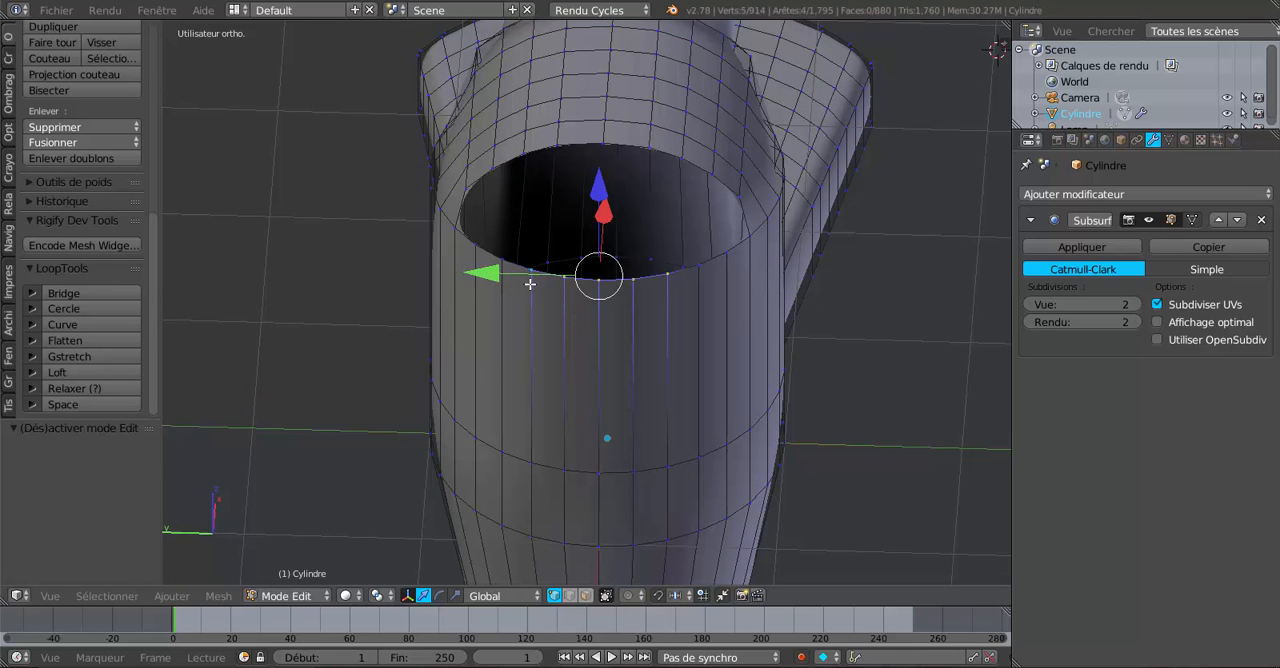
shift+right_click(697, 270)
shift+right_click(503, 270)
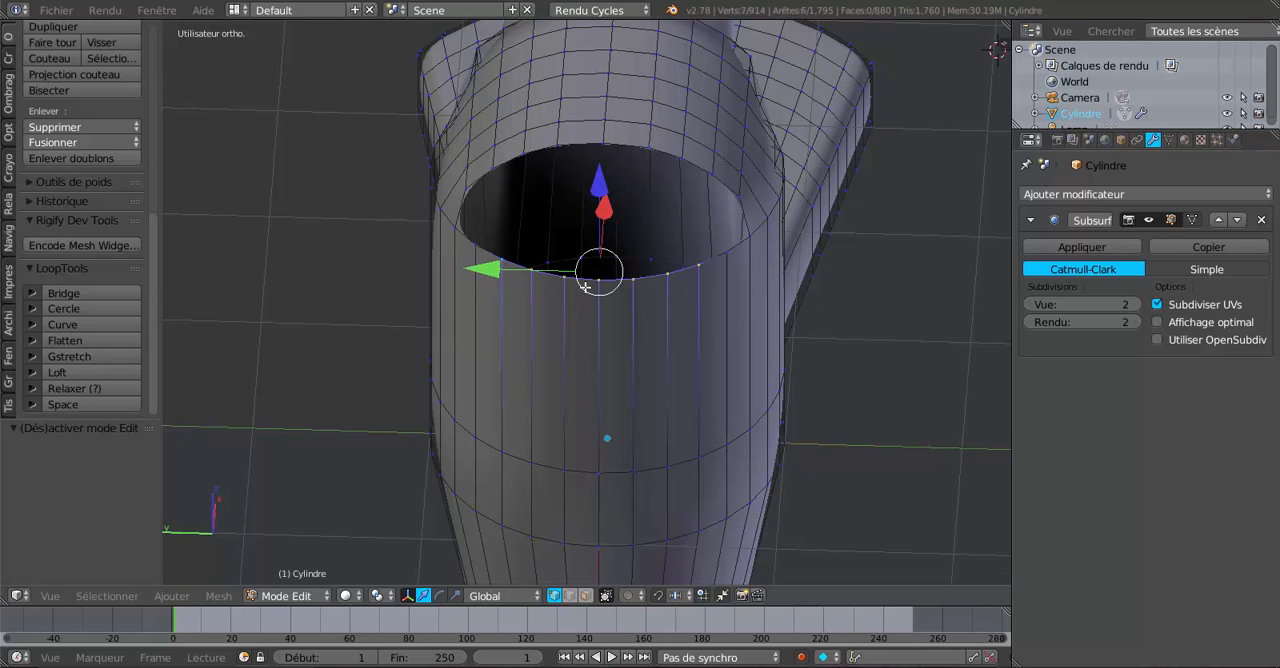
shift+right_click(726, 258)
shift+right_click(481, 257)
Add the nine opposite vertices along the handle-side rim of the top hole to the selection.
middle_drag(647, 363, 594, 277)
shift+right_click(507, 226)
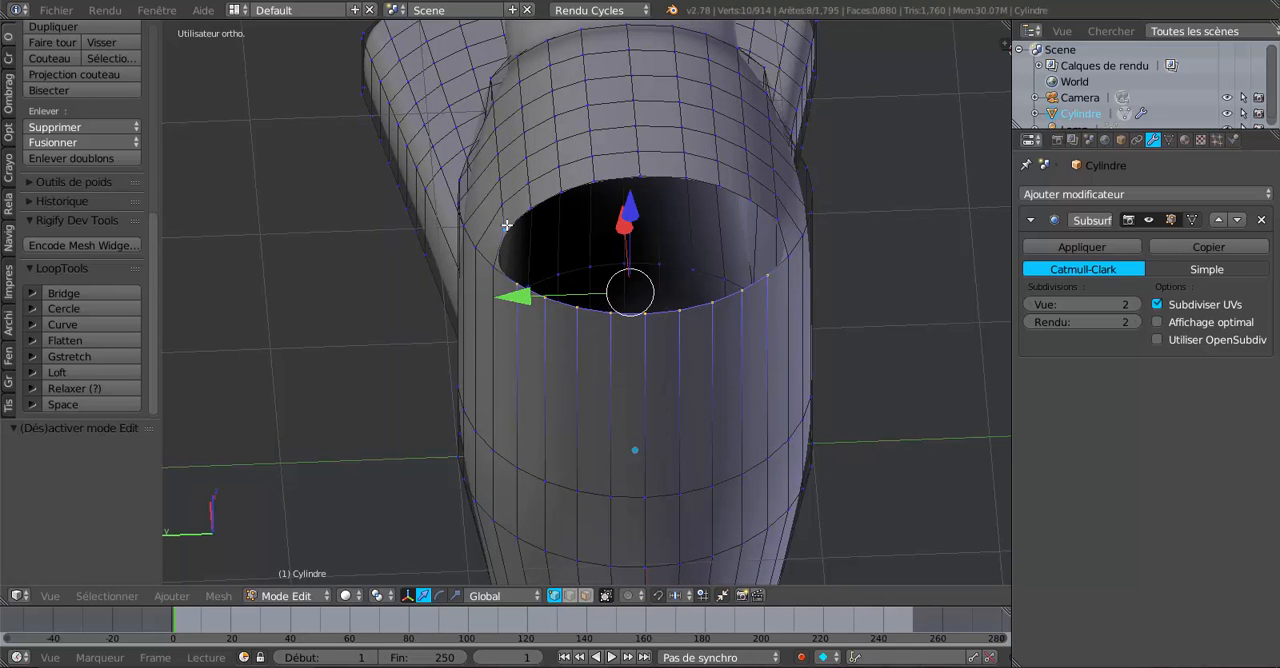
shift+right_click(530, 200)
shift+right_click(562, 189)
shift+right_click(598, 181)
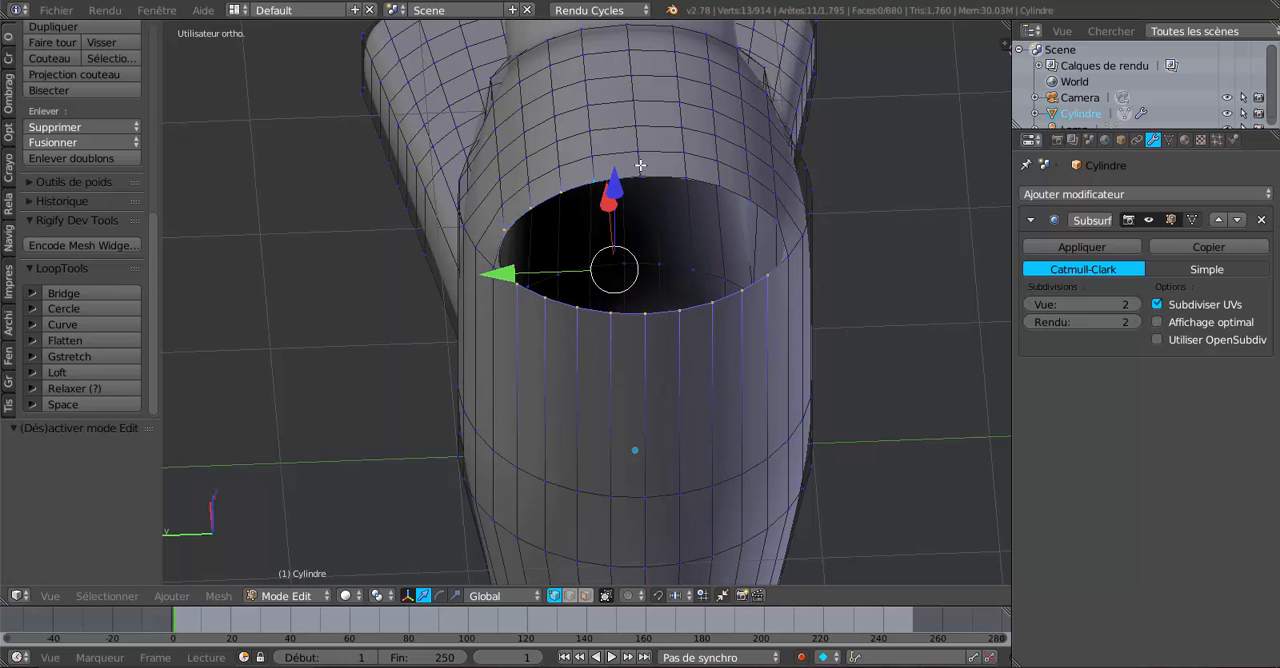
shift+right_click(645, 176)
shift+right_click(680, 175)
shift+right_click(718, 184)
shift+right_click(750, 199)
shift+right_click(772, 212)
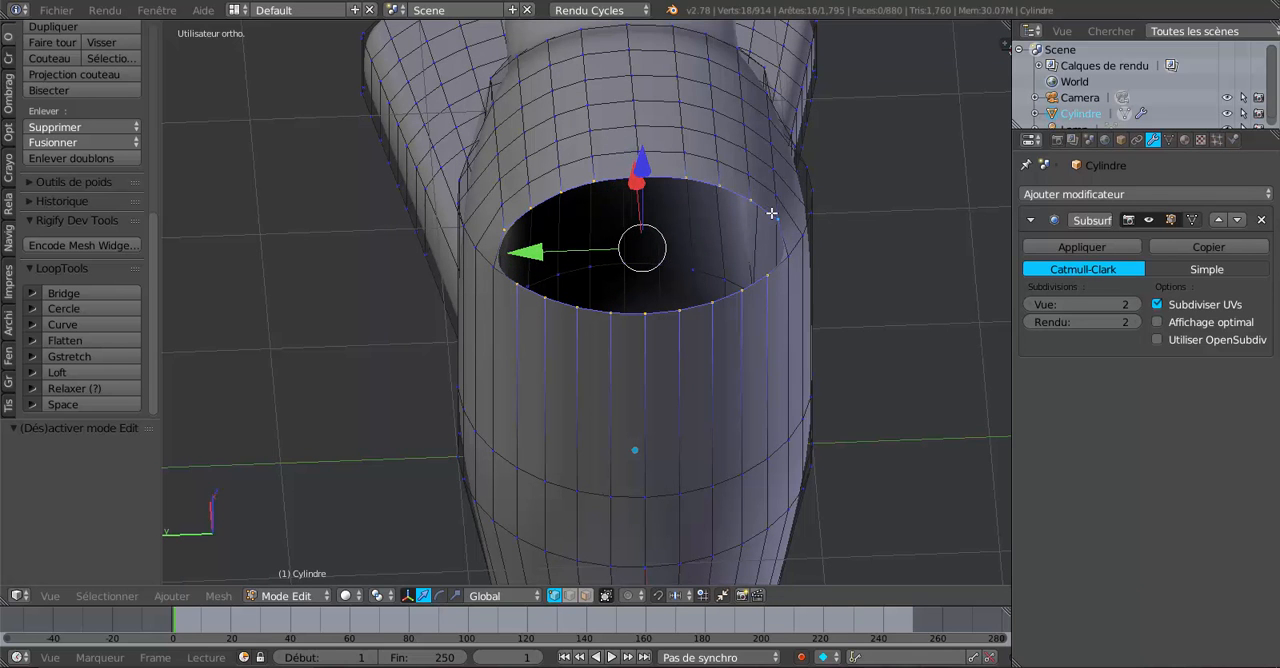
Bridge the two selected rims of the top hole with LoopTools Bridge to fill the opening with faces.
middle_drag(811, 322, 784, 322)
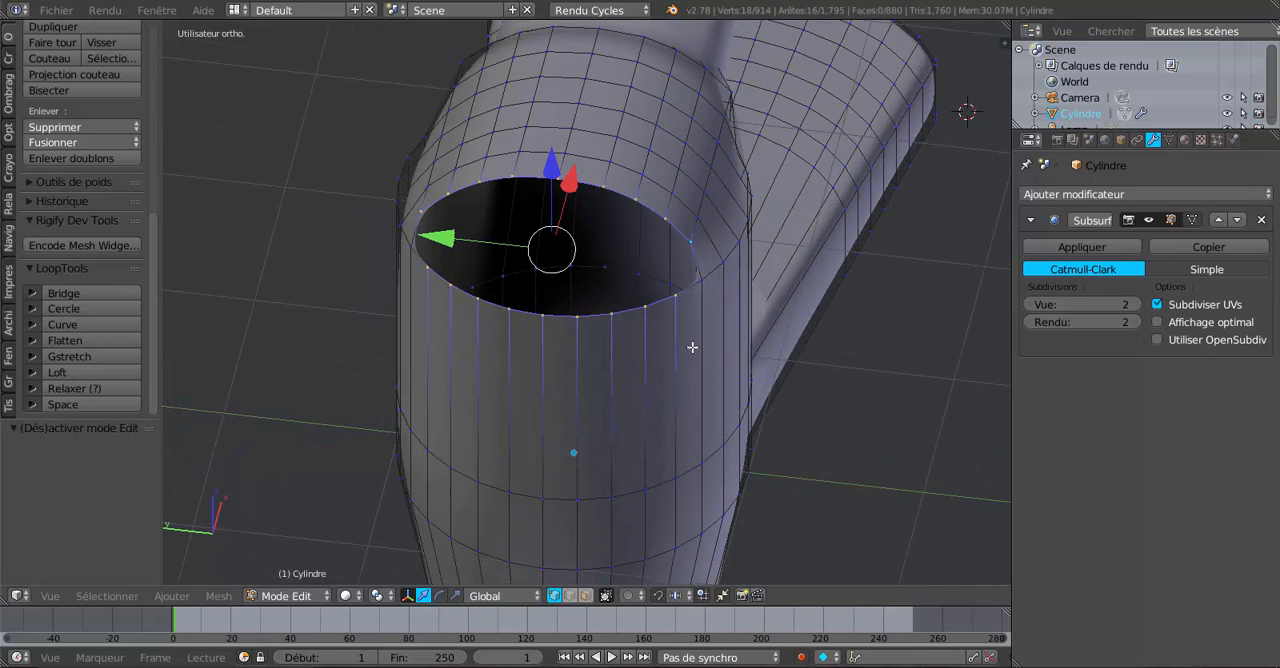
middle_drag(692, 347, 603, 340)
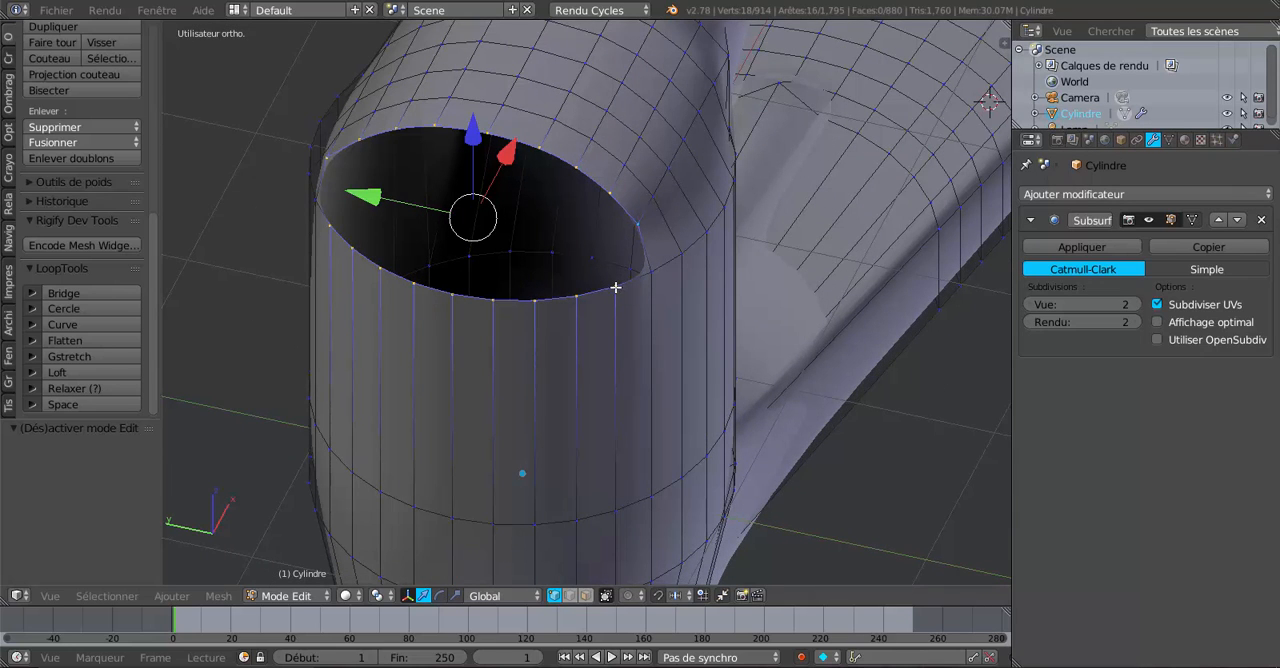
mouse_move(617, 289)
middle_down()
mouse_move(669, 297)
mouse_move(634, 305)
middle_up()
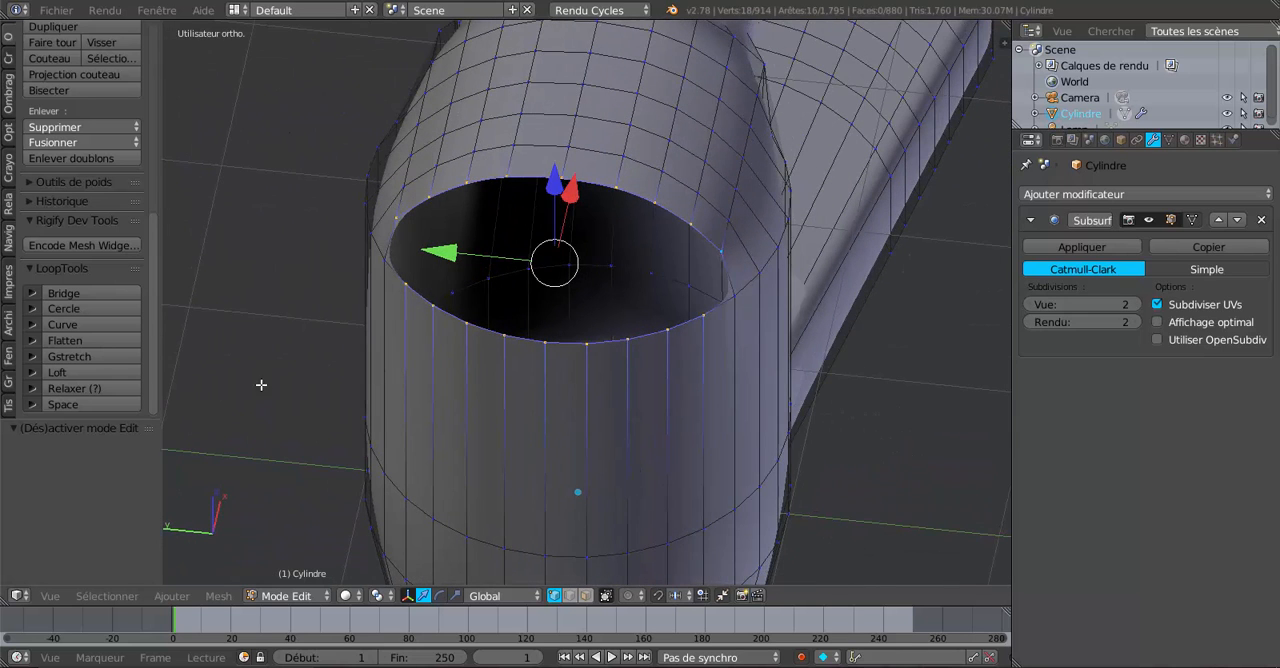
click(86, 293)
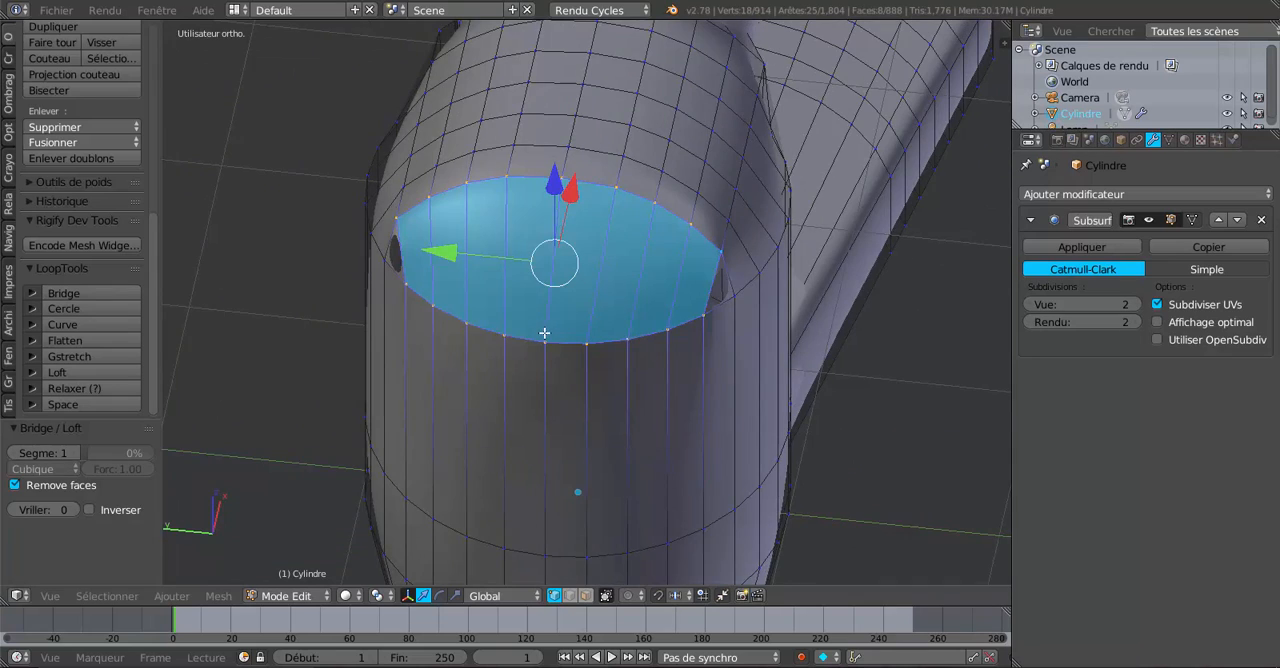
Undo the bridge across the top hole and fill one face between four rim vertices at the hole's -Y end.
middle_drag(544, 333, 543, 329)
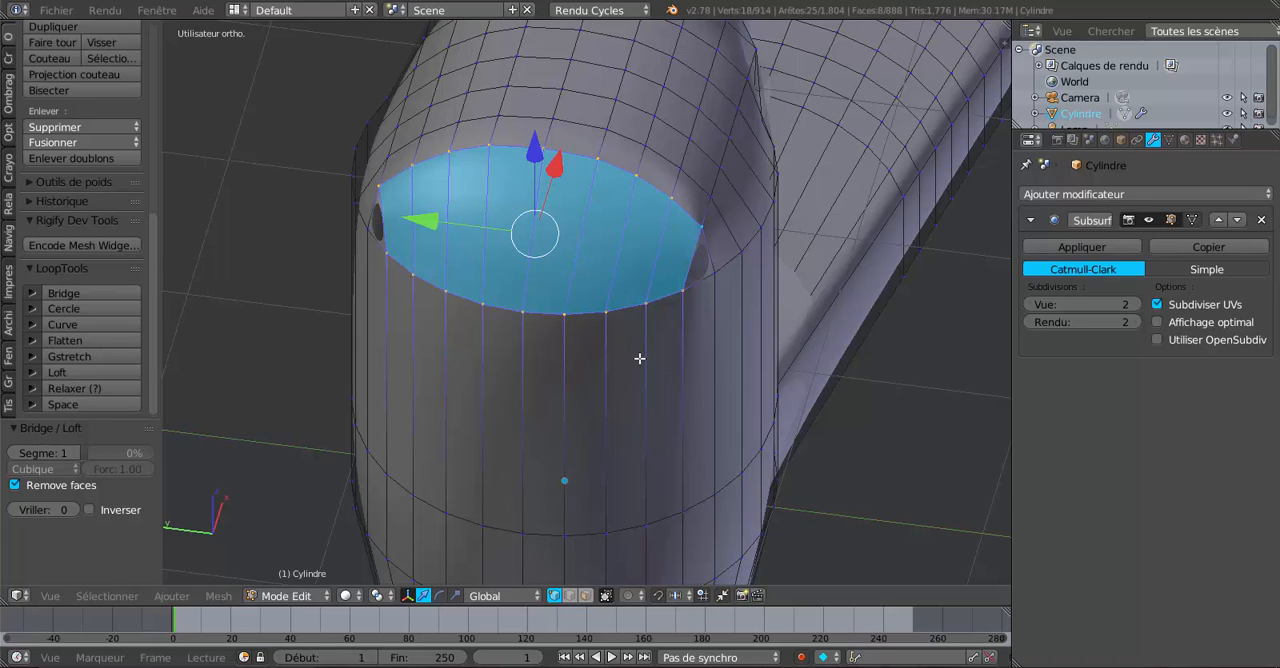
key(ctrl+z)
click(669, 198)
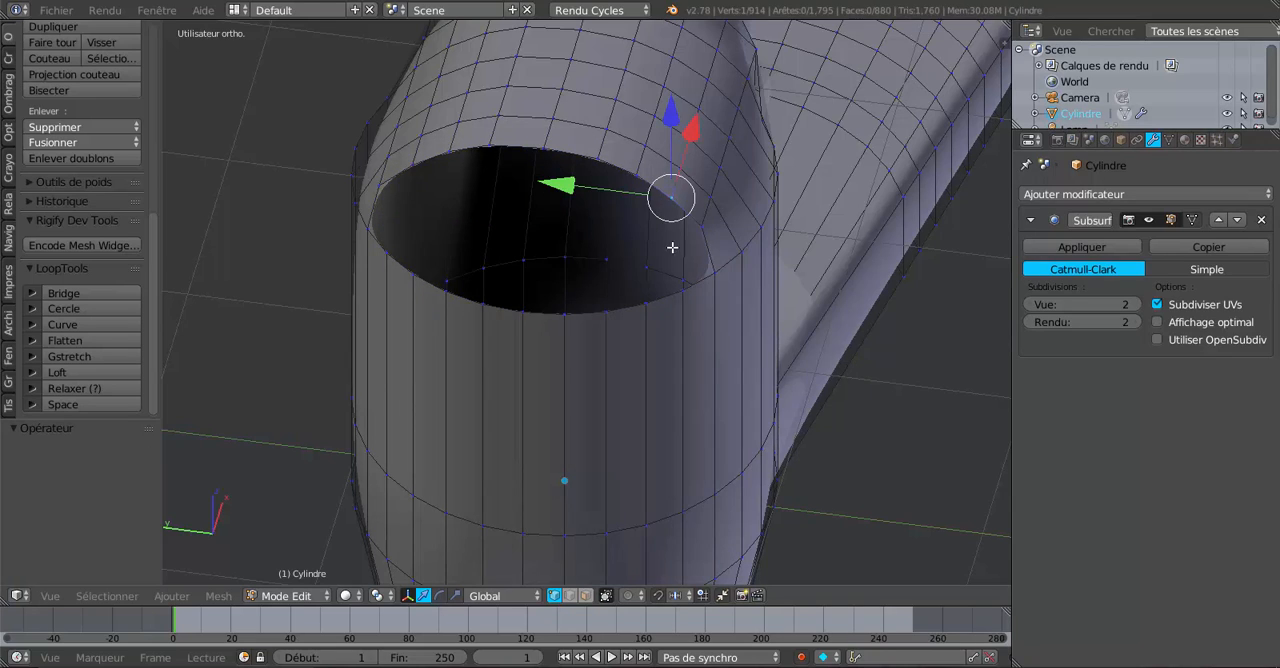
shift+click(682, 291)
shift+click(712, 275)
shift+click(703, 224)
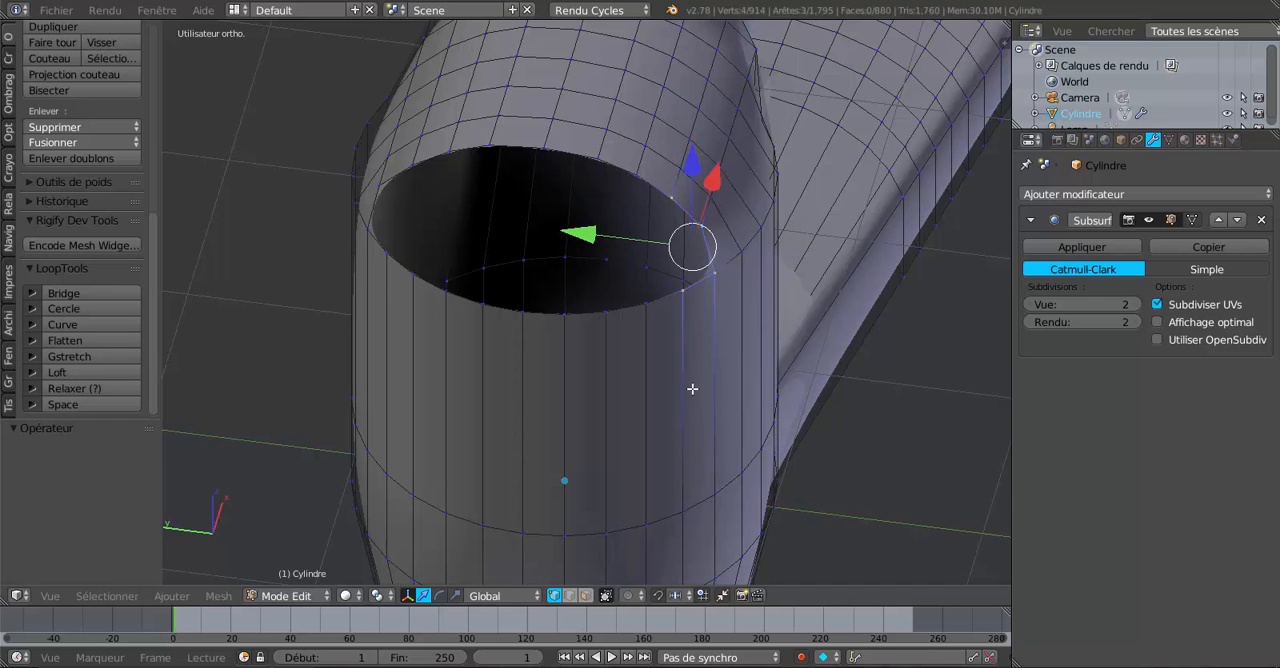
key(f)
middle_drag(694, 387, 721, 373)
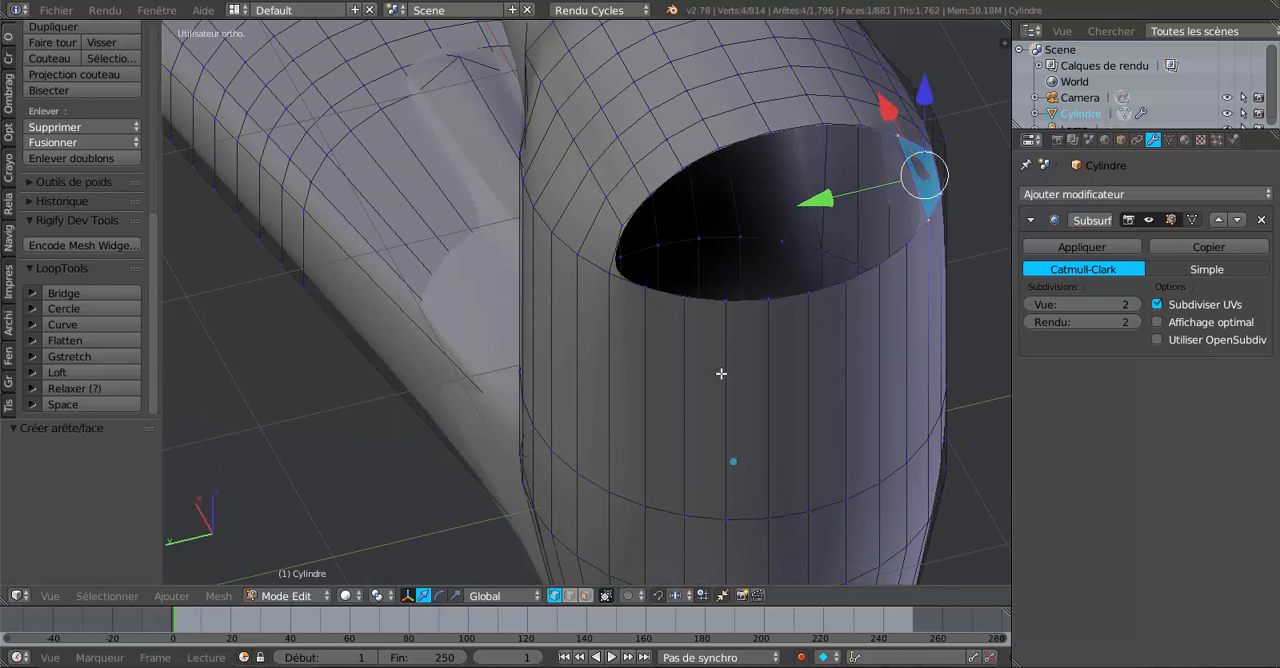
right_click(651, 199)
shift+right_click(648, 288)
shift+right_click(615, 254)
shift+right_click(621, 223)
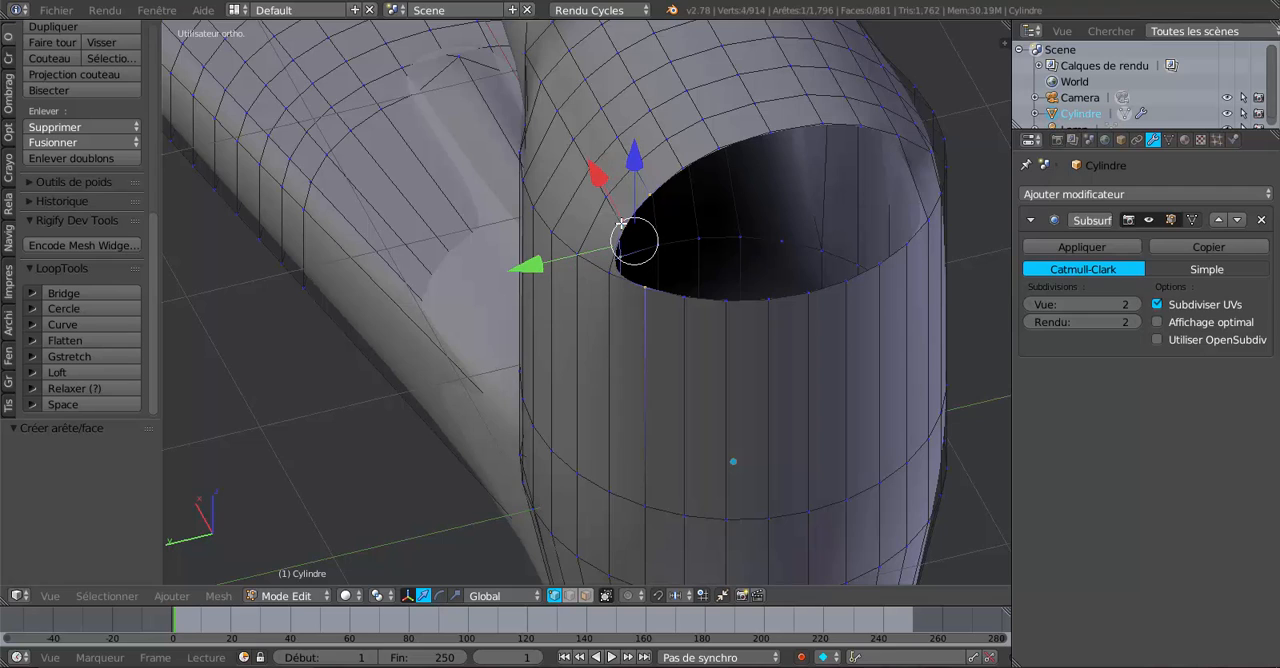
right_click(621, 223)
shift+right_click(605, 277)
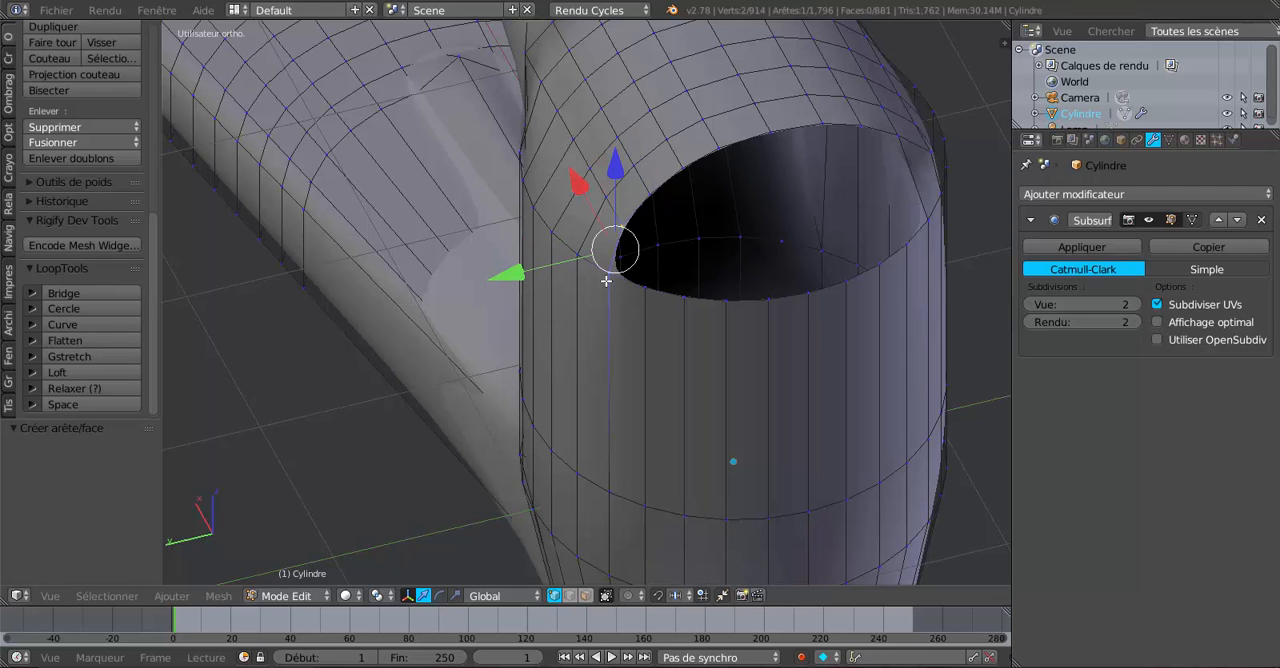
shift+right_click(654, 296)
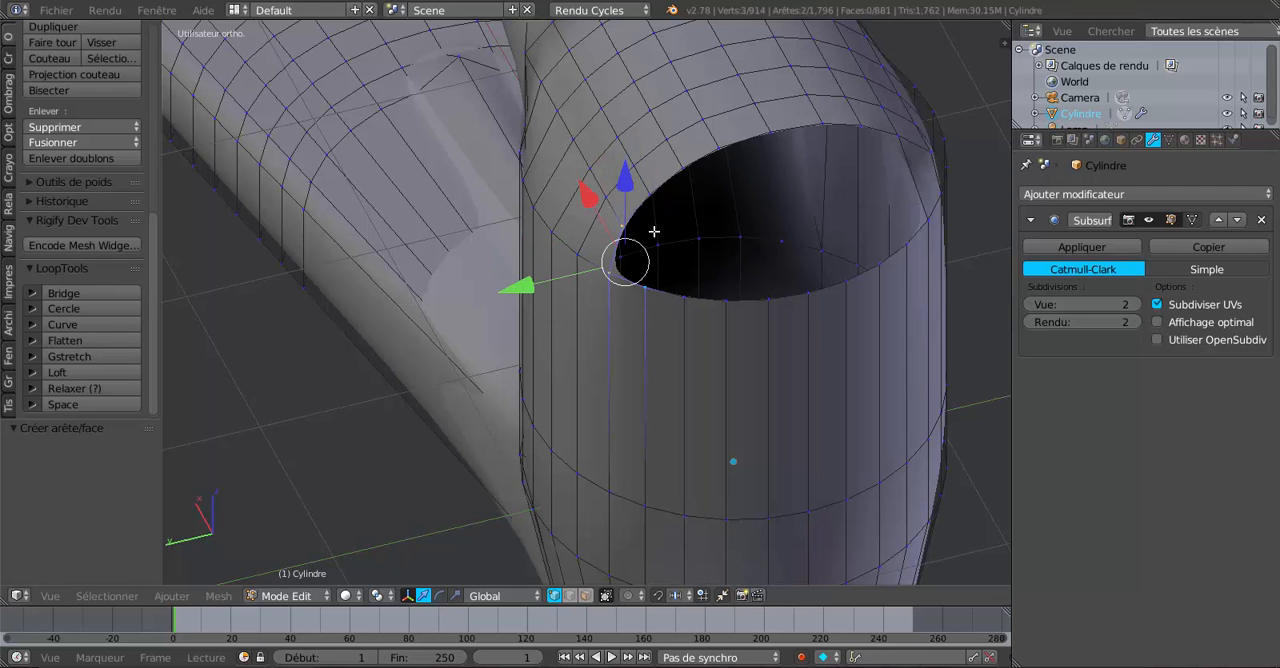
In edge selection mode, fill two successive faces between opposite rim edges at the +Y end of the top hole.
click(570, 595)
right_click(632, 215)
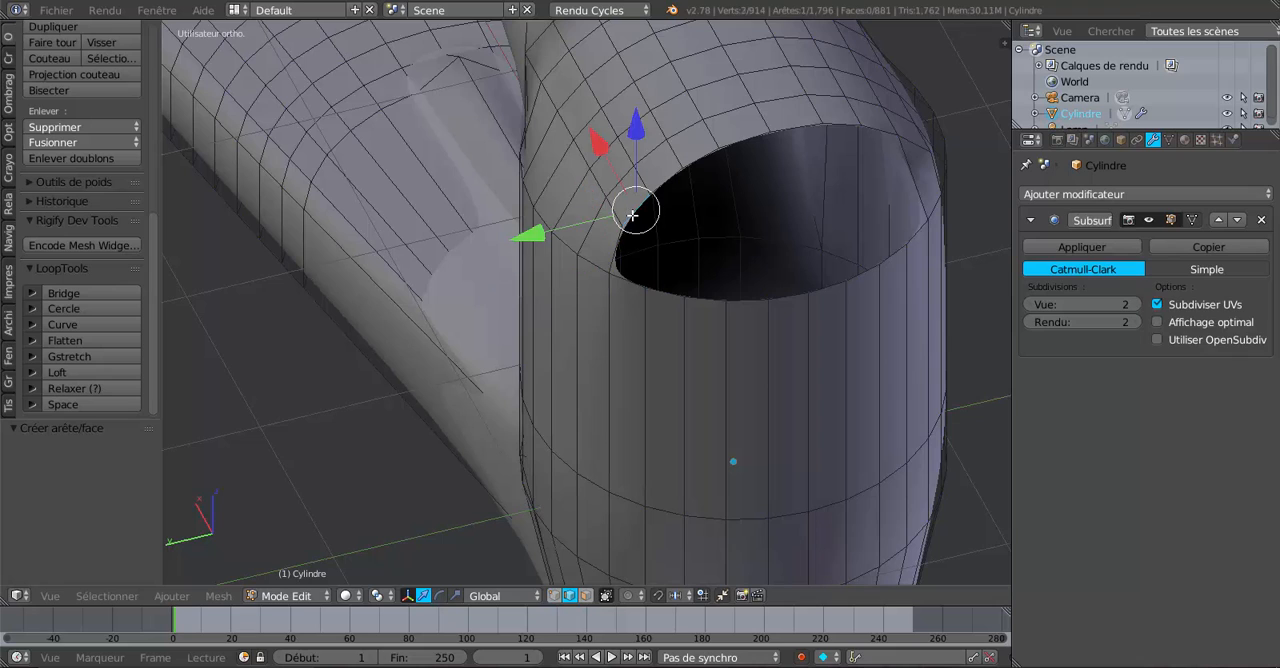
shift+right_click(627, 289)
key(f)
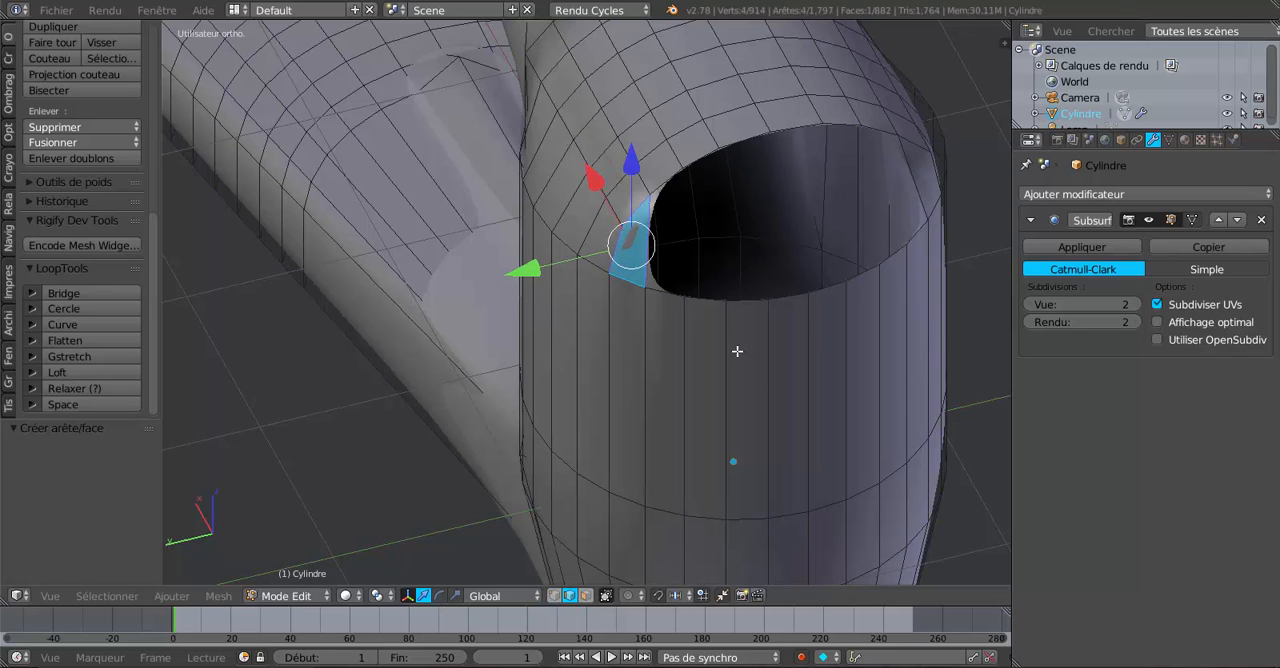
right_click(667, 182)
shift+right_click(669, 296)
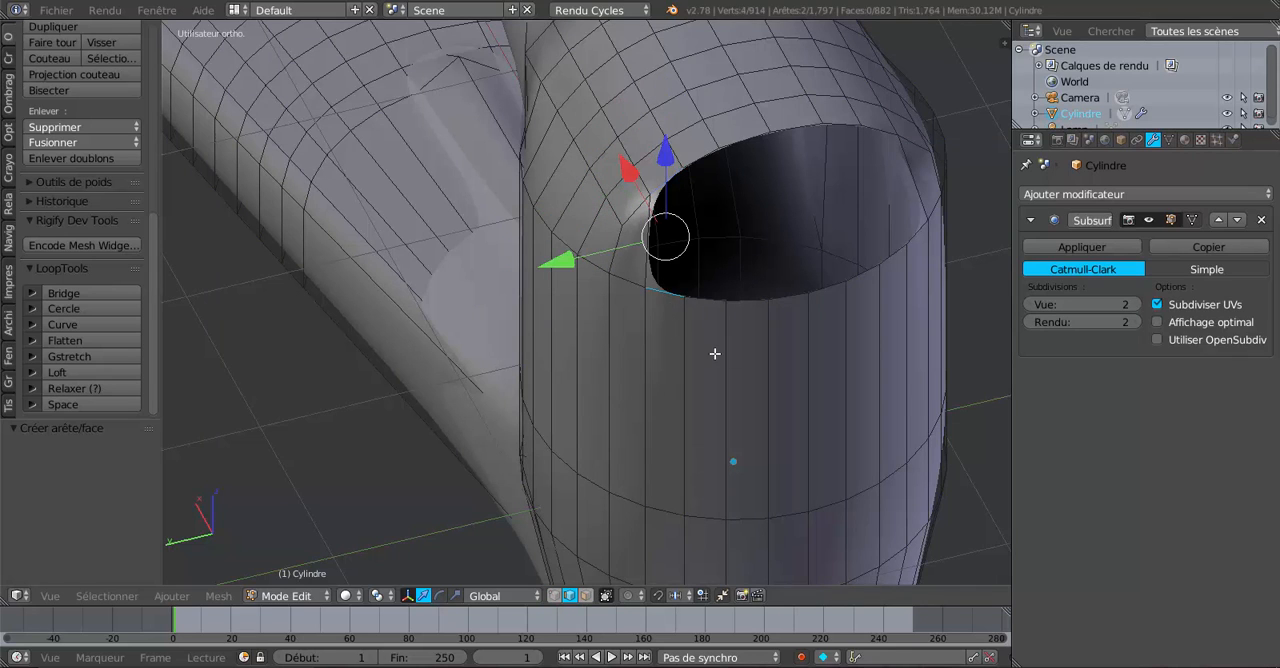
key(f)
Fill two more faces between facing rim edges, continuing from the filled face at the hole's -Y end.
middle_drag(711, 354, 680, 342)
right_click(680, 210)
right_click(687, 328)
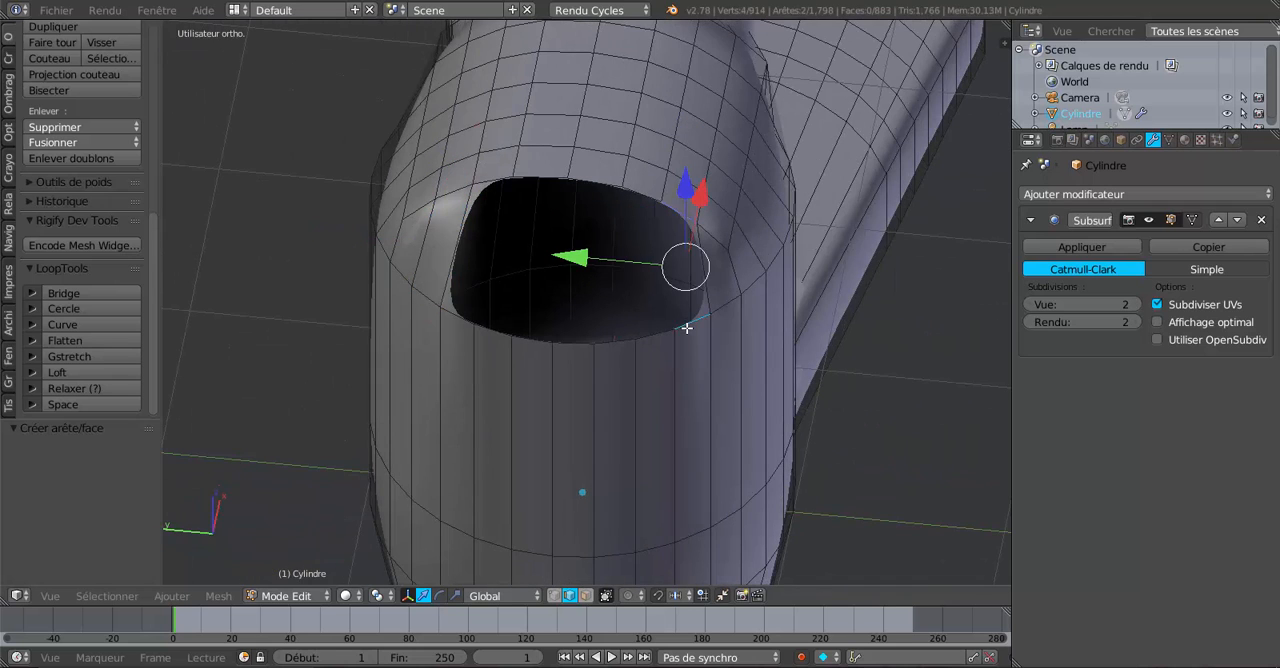
key(f)
right_click(635, 193)
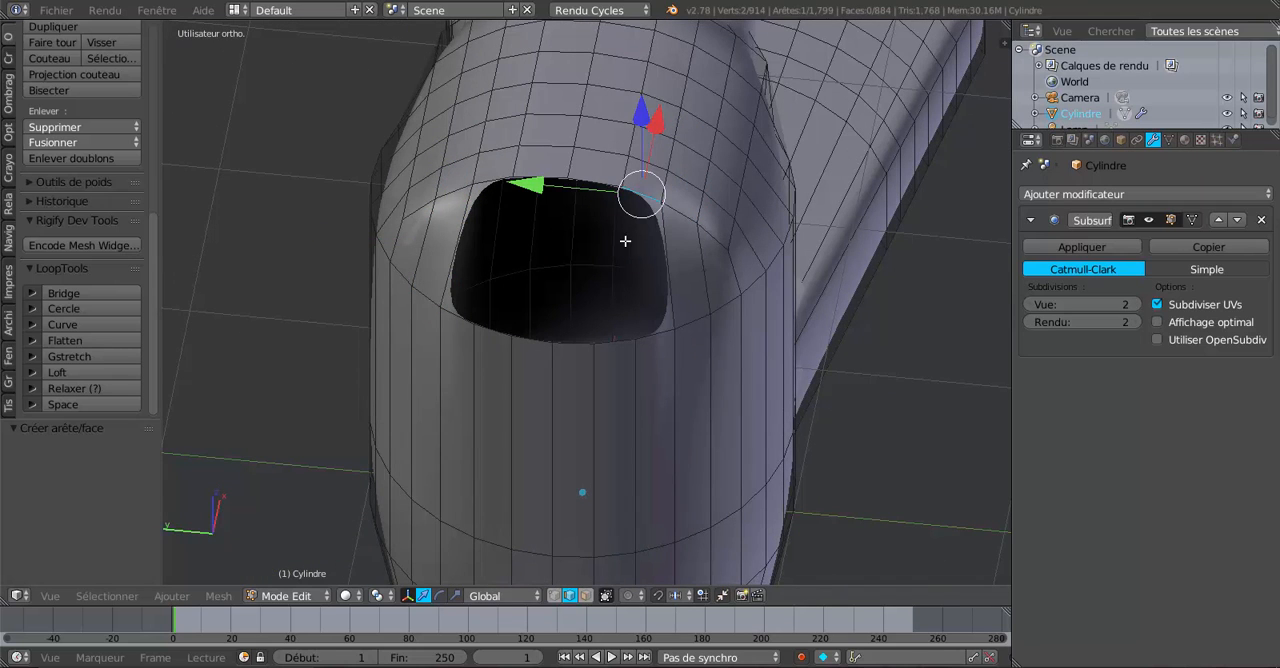
shift+right_click(672, 342)
shift+right_click(663, 349)
shift+right_click(654, 363)
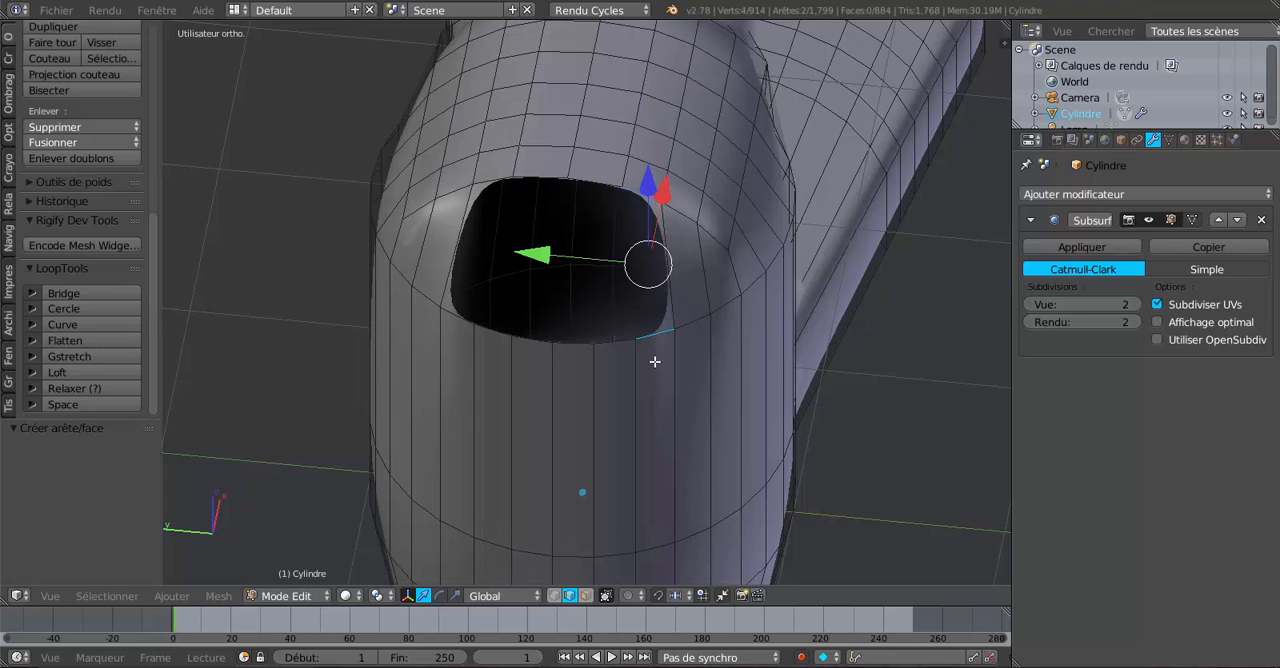
key(f)
Fill the next face between the facing rim edges on the +Y side of the remaining hole.
right_click(499, 178)
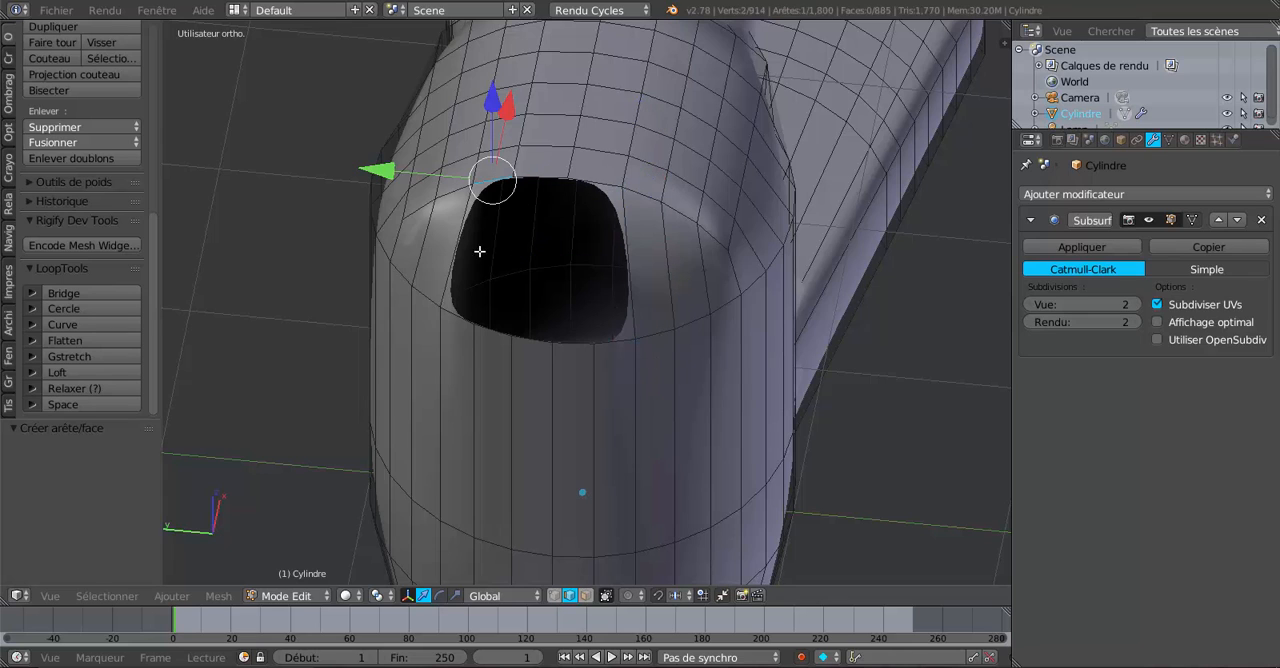
shift+right_click(456, 325)
key(f)
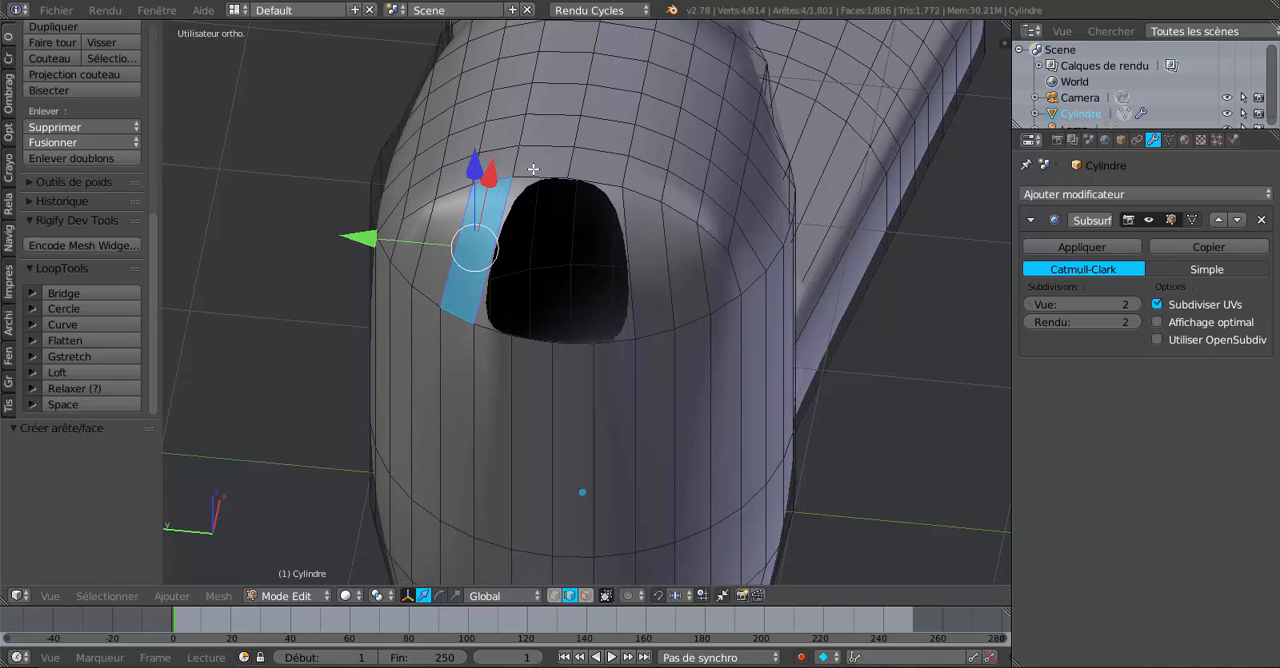
Add two centred lengthwise loop cuts through the faces along the handle-side rim of the remaining hole.
middle_drag(598, 343, 621, 361)
scroll(621, 361, up, 1)
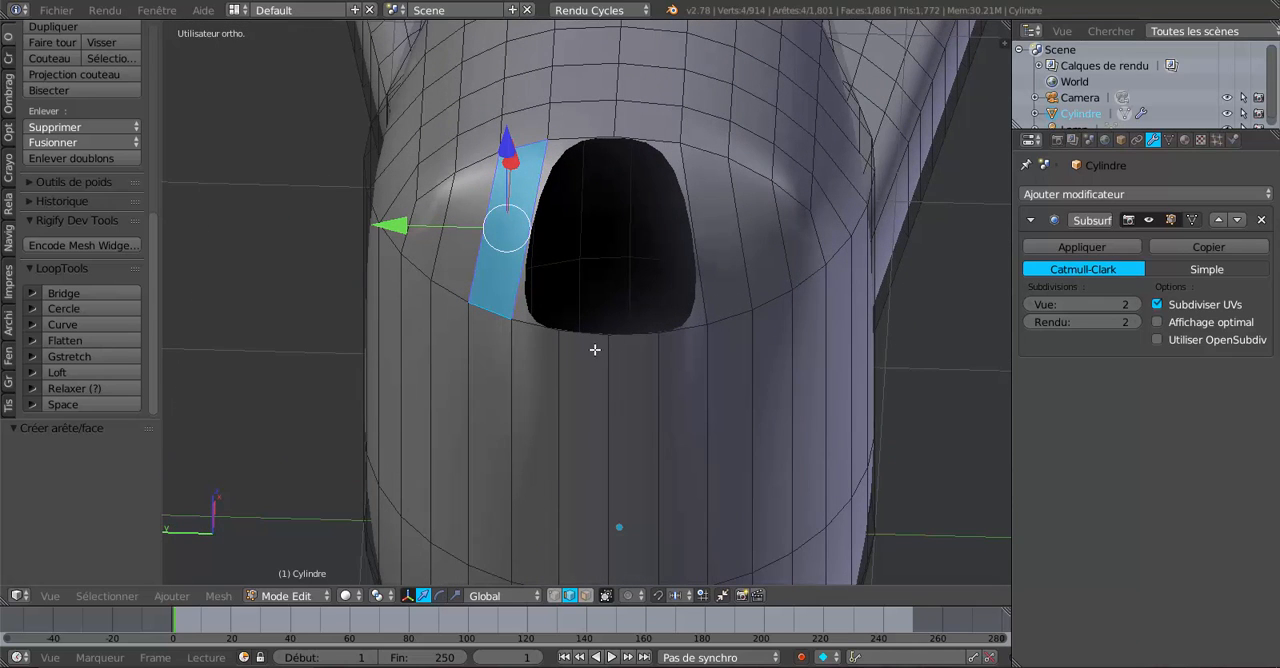
key(ctrl+r)
click(639, 136)
right_click(639, 136)
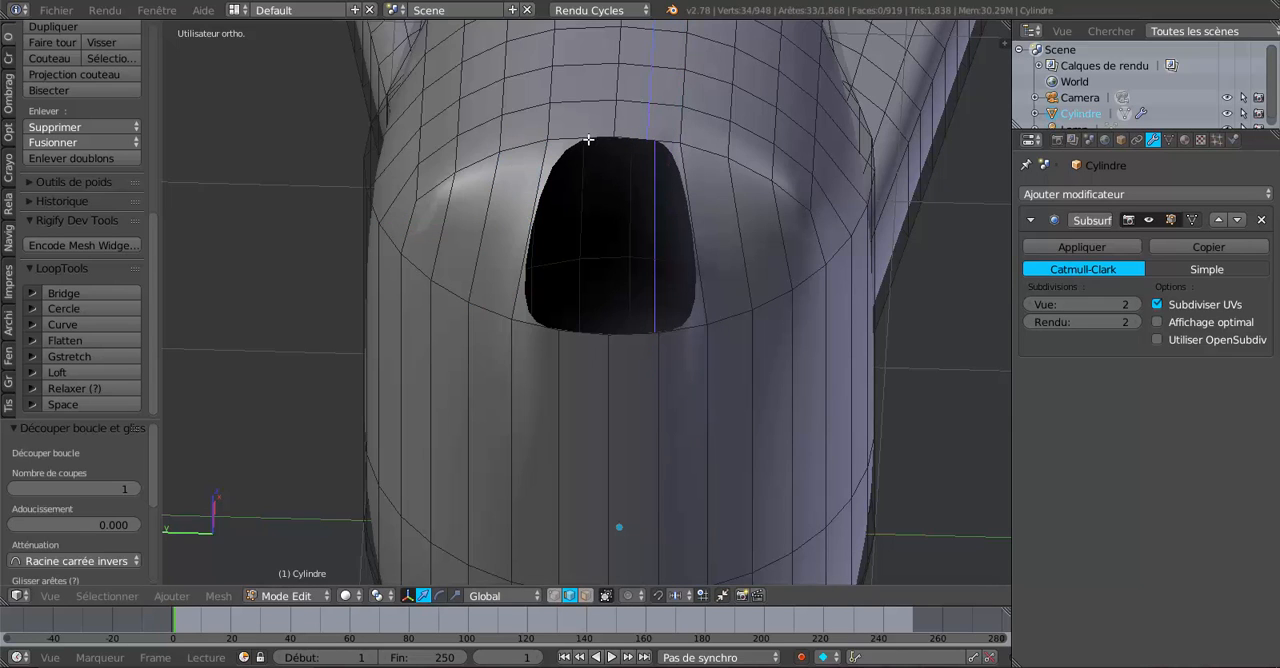
key(ctrl+r)
click(591, 138)
right_click(591, 138)
Fill the face between the facing rim edges on the -Y side of the remaining hole.
scroll(589, 211, down, 5)
middle_drag(589, 211, 731, 267)
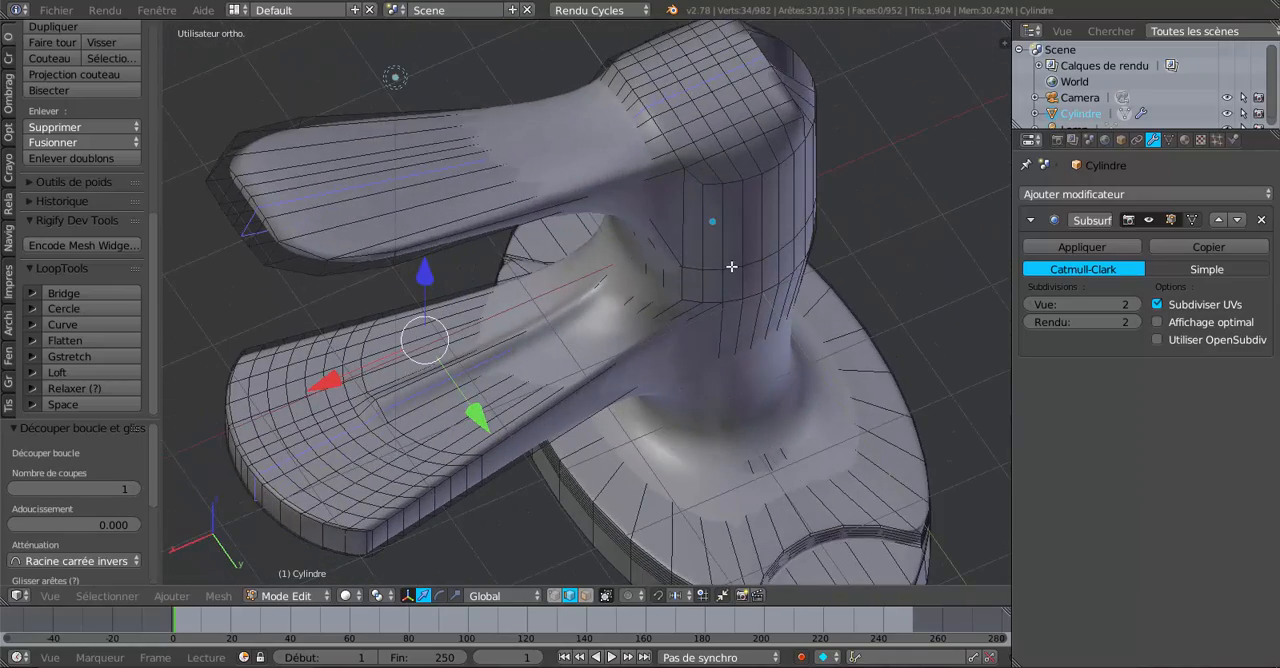
middle_drag(719, 225, 411, 237)
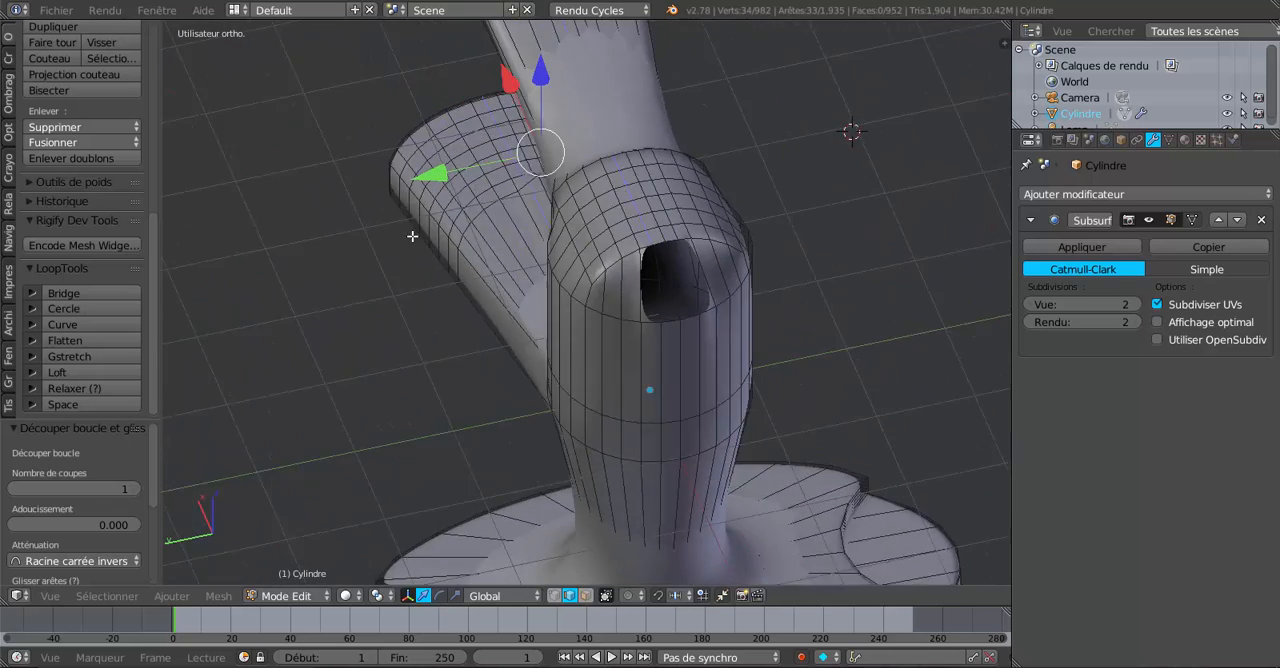
scroll(411, 237, up, 2)
middle_drag(684, 310, 665, 305)
scroll(663, 337, up, 1)
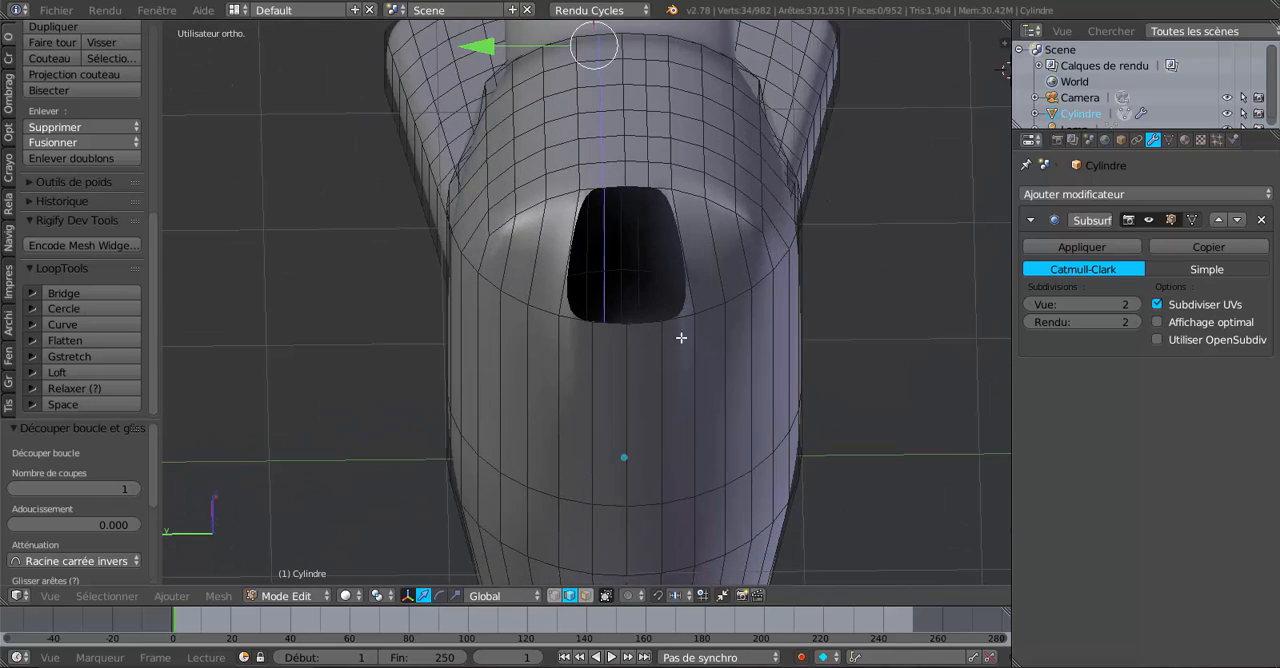
right_click(678, 318)
shift+right_click(664, 187)
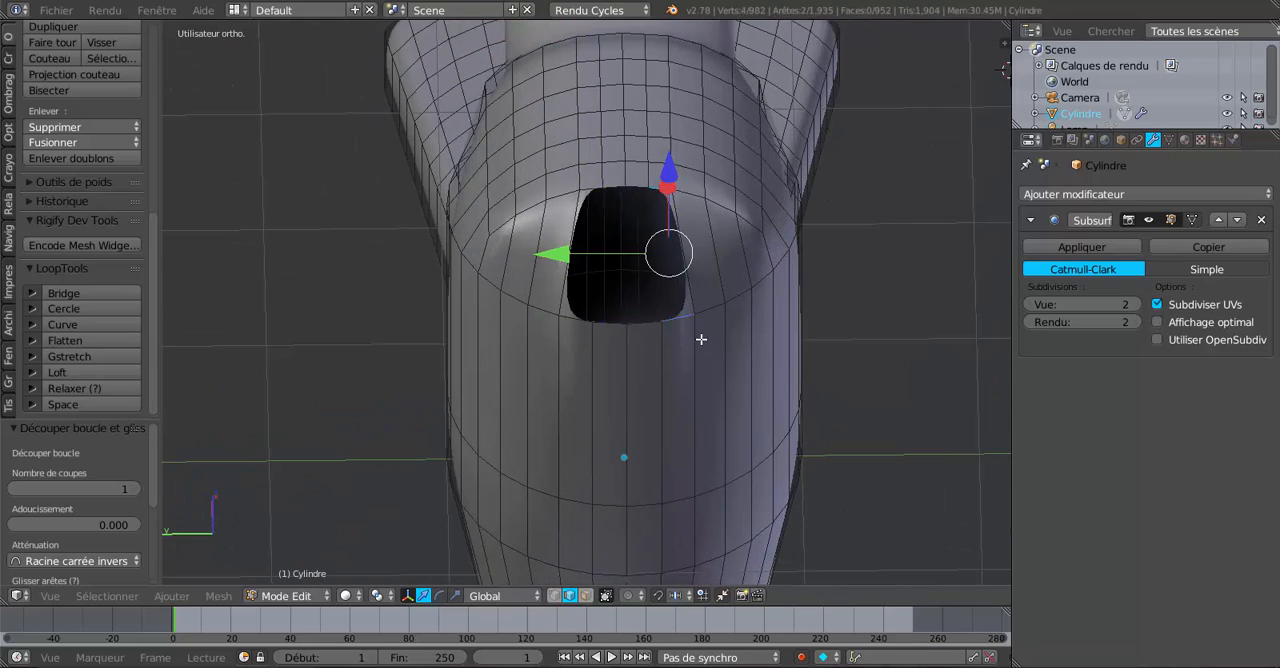
key(f)
Fill the face between the outermost facing rim edges at the +Y side of the narrowed gap.
right_click(574, 321)
key(g)
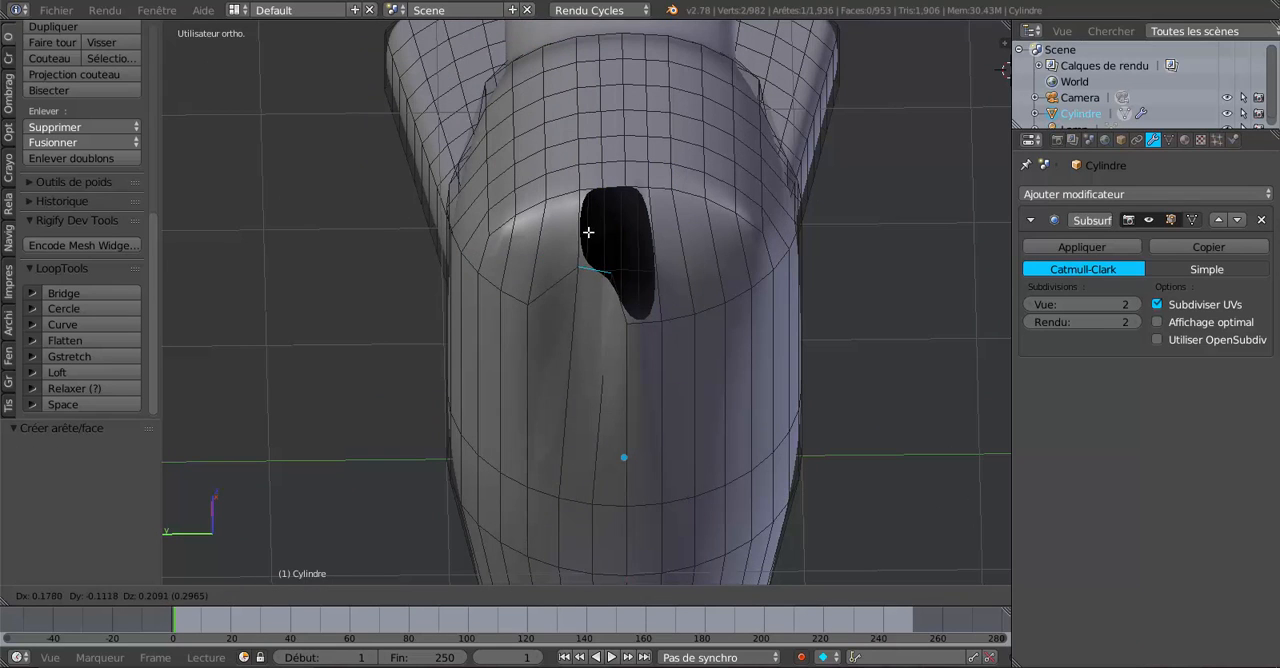
right_click(582, 307)
shift+right_click(592, 186)
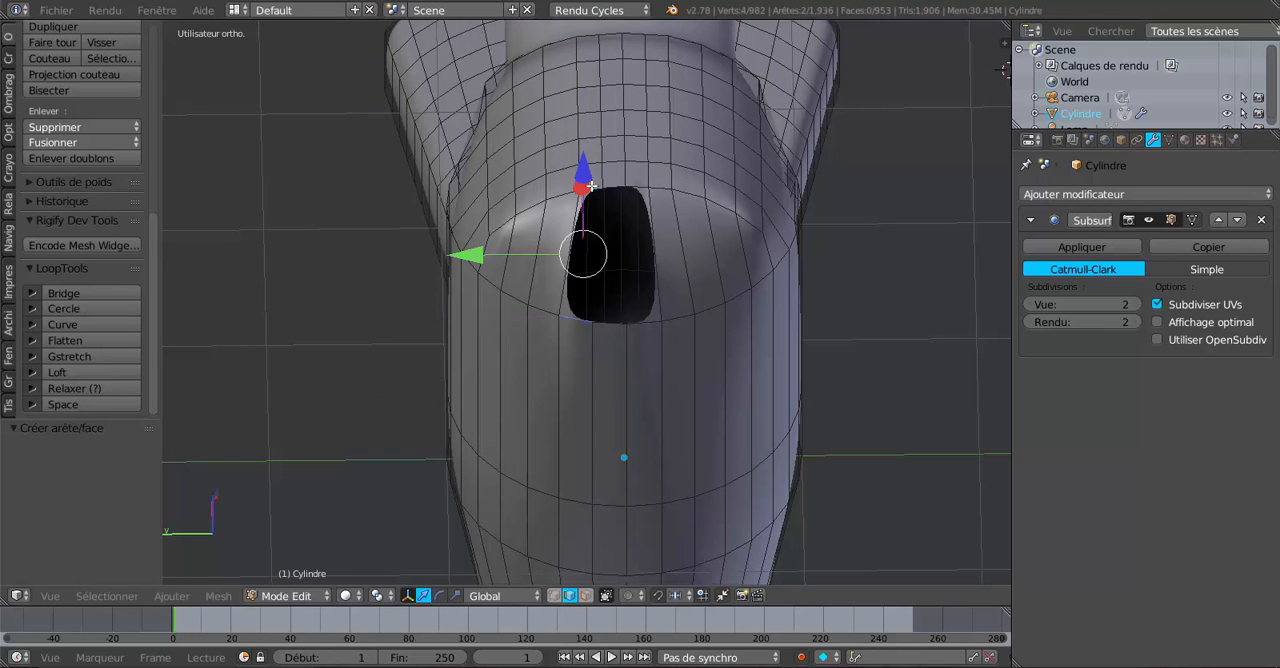
key(f)
Close the hole by filling the last two faces between the central facing rim edges.
right_click(643, 322)
key(g)
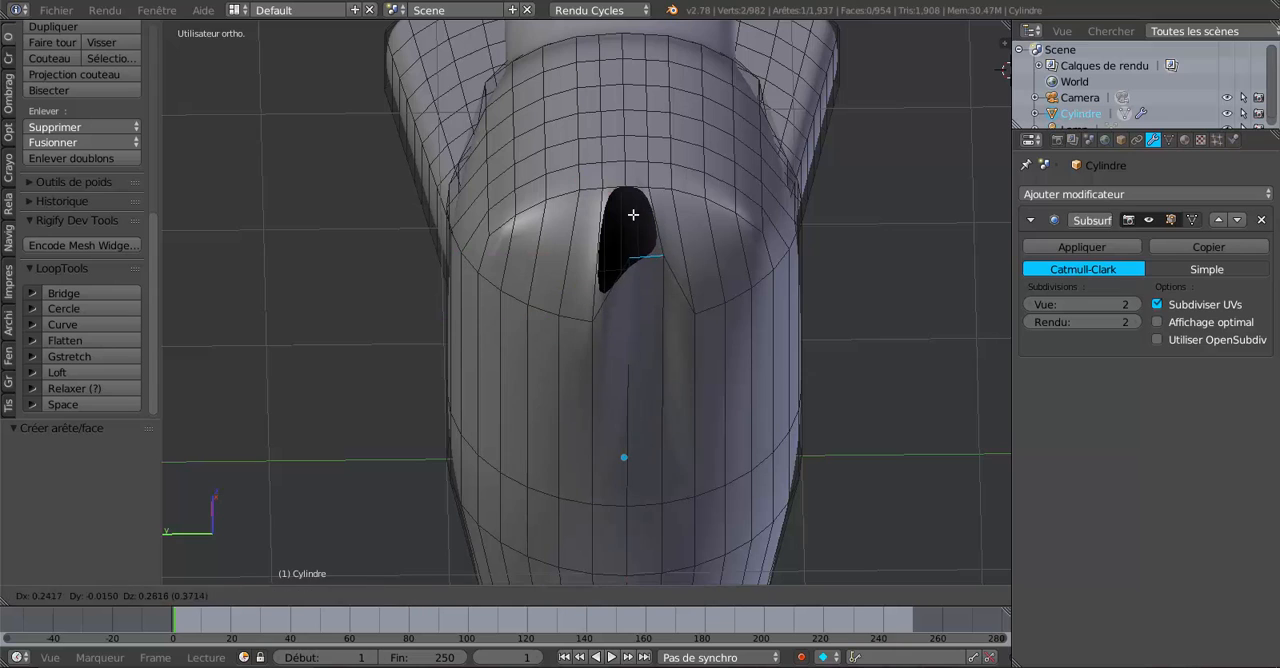
right_click(655, 306)
shift+right_click(628, 185)
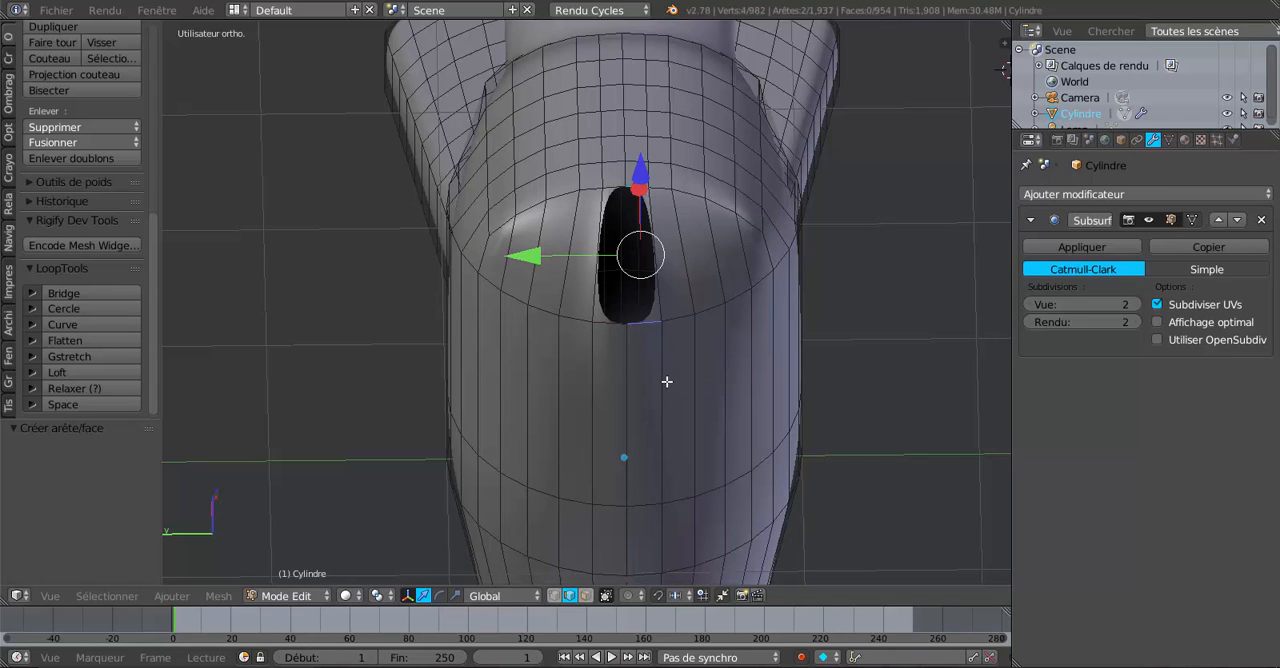
key(f)
right_click(611, 192)
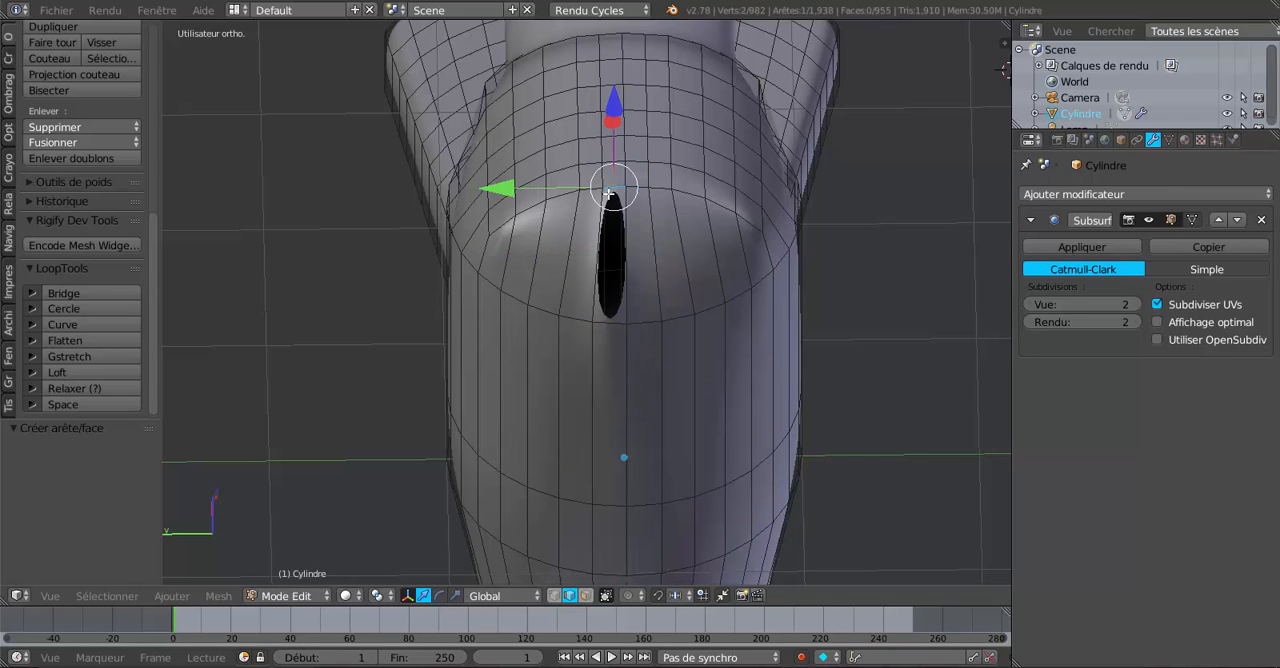
shift+right_click(608, 322)
key(f)
scroll(616, 373, down, 1)
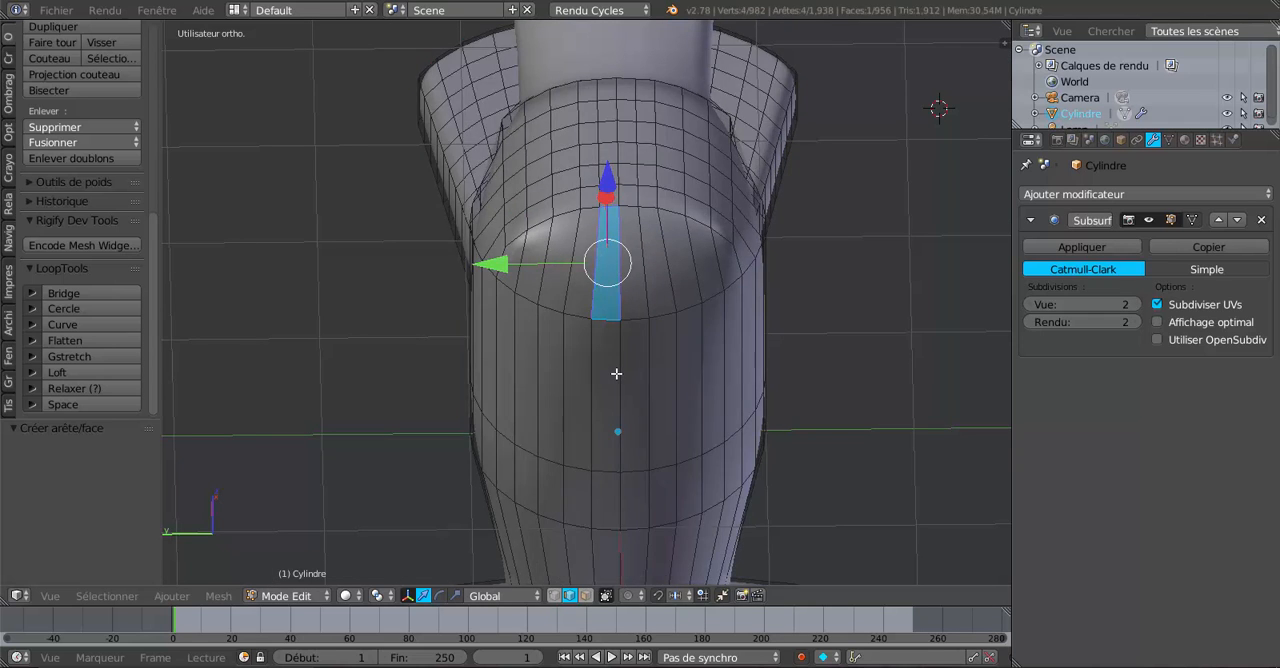
Examine the closed top of the faucet body in Edit Mode and smoothed in Object Mode from several sides.
key(Tab)
key(Tab)
key(z)
key(z)
scroll(616, 373, down, 1)
middle_drag(616, 374, 690, 387)
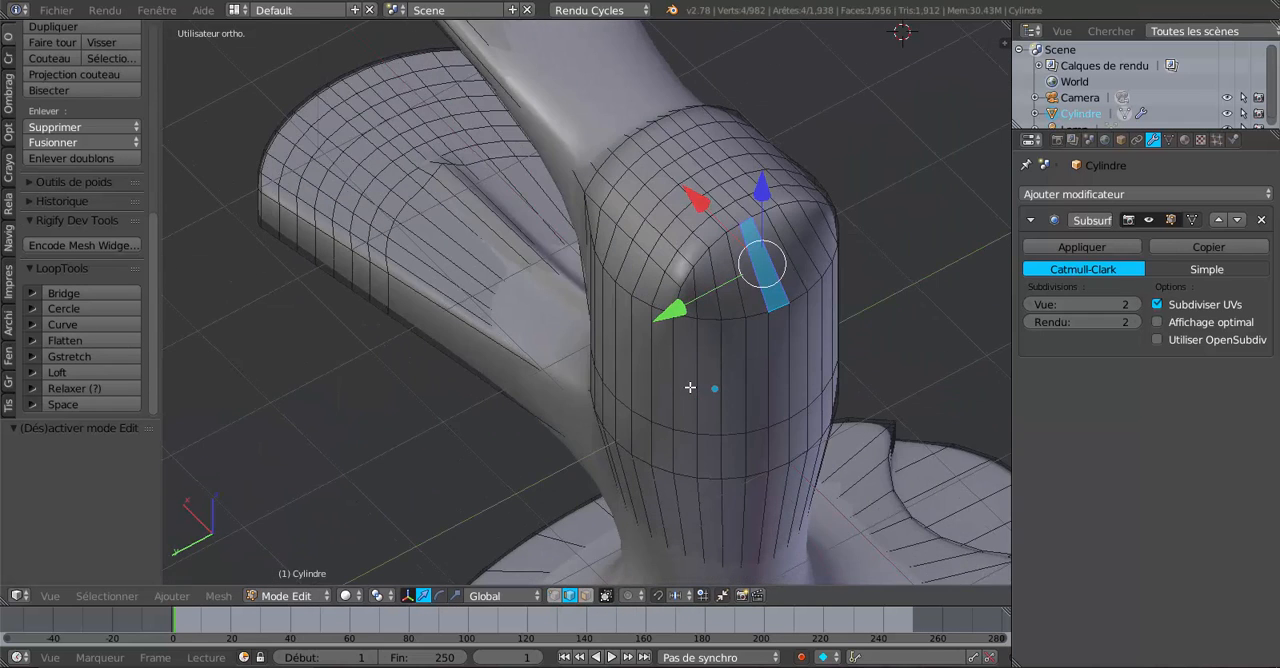
scroll(720, 378, up, 3)
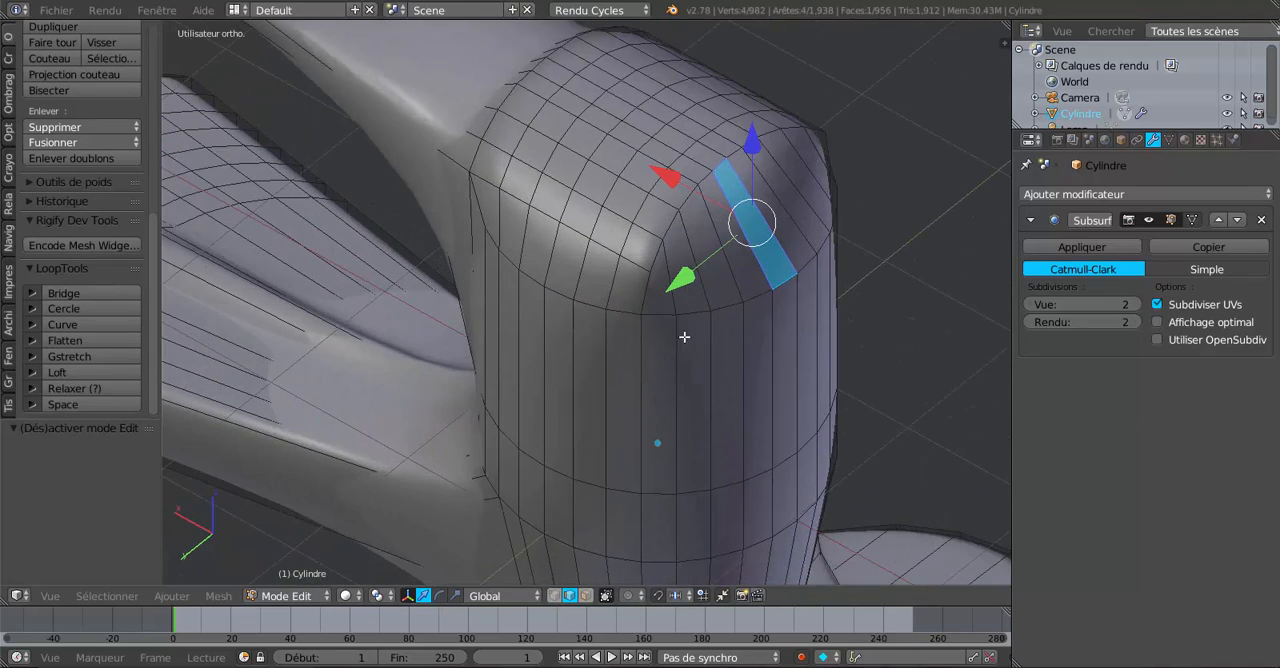
key(Tab)
scroll(803, 401, down, 4)
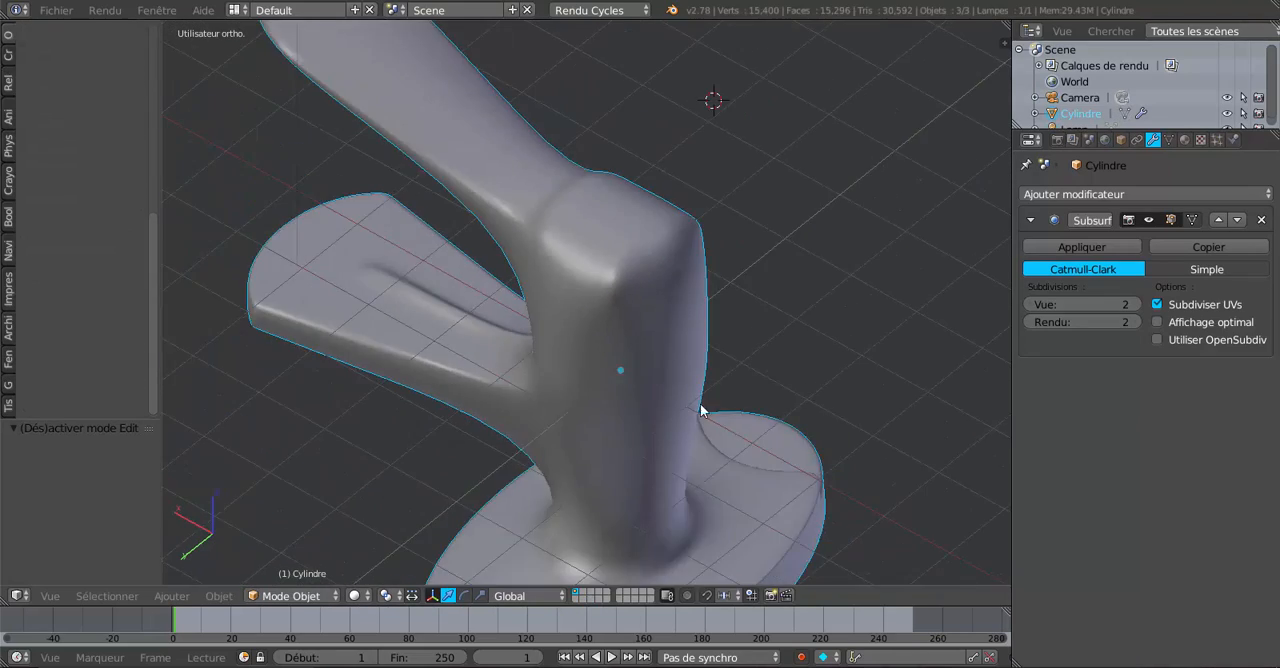
mouse_move(700, 410)
middle_down()
mouse_move(573, 348)
mouse_move(545, 361)
middle_up()
middle_drag(443, 177, 711, 302)
Select the single corner vertex at the +Y end of the closed top in Edit Mode and set the pivot point to Curseur 3D.
key(Tab)
scroll(705, 300, up, 3)
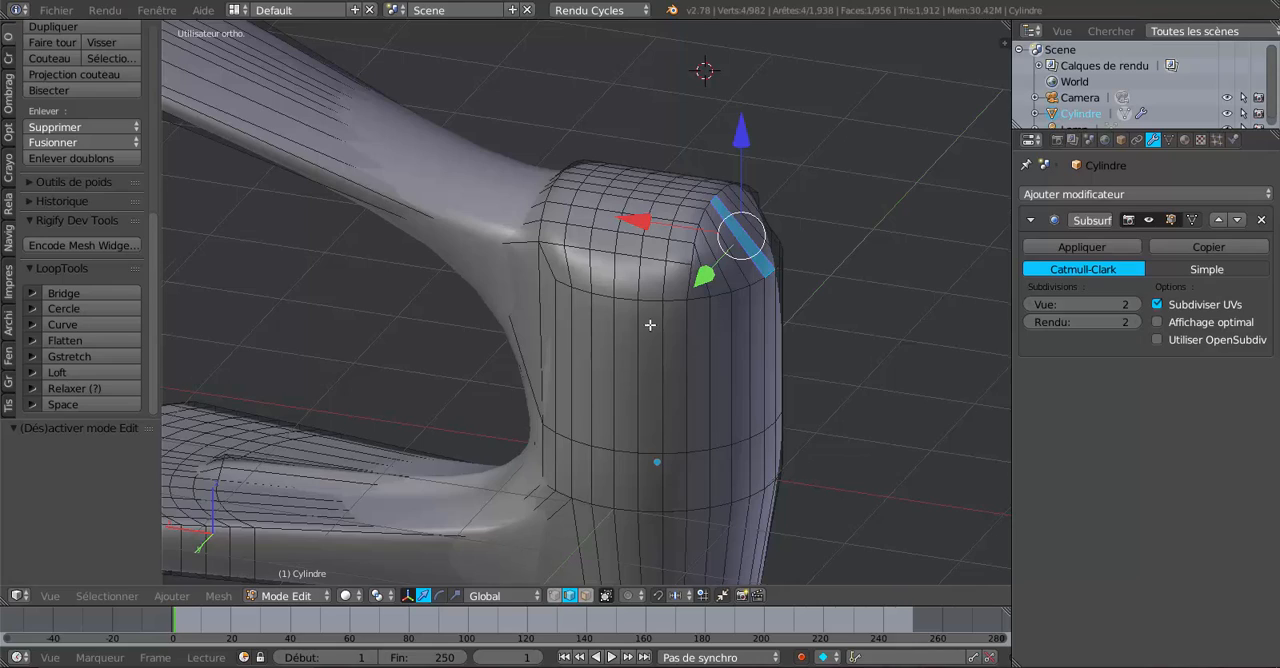
middle_drag(650, 325, 681, 327)
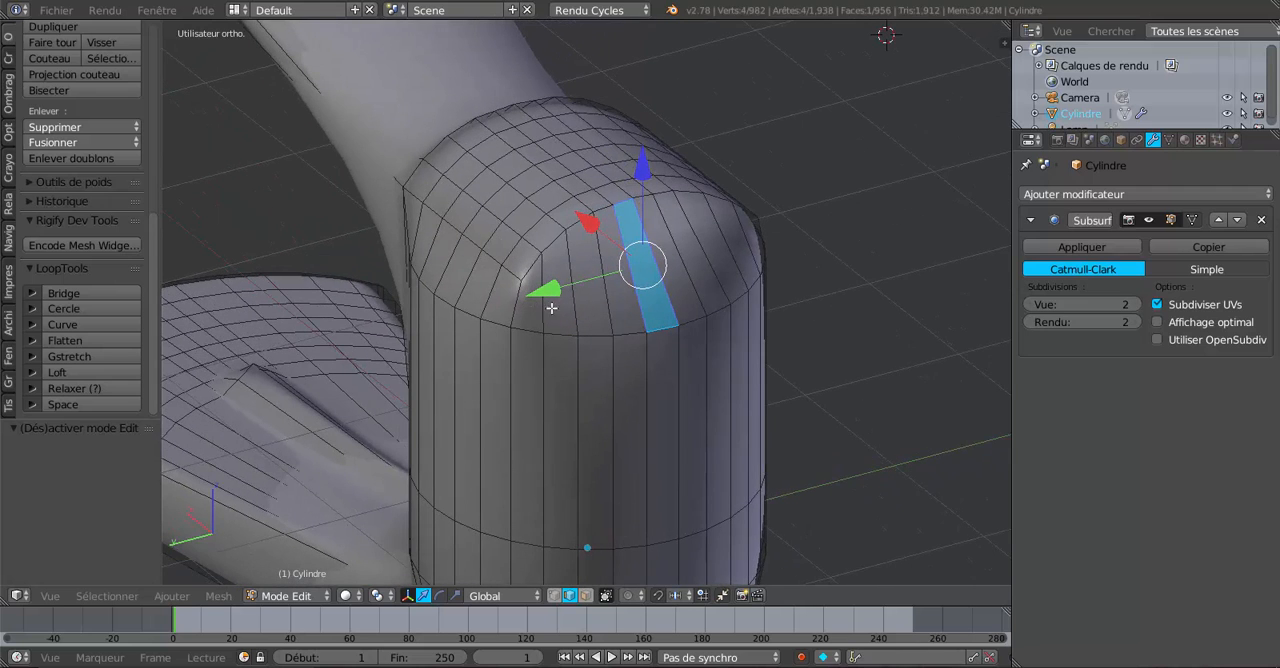
click(554, 595)
right_click(519, 279)
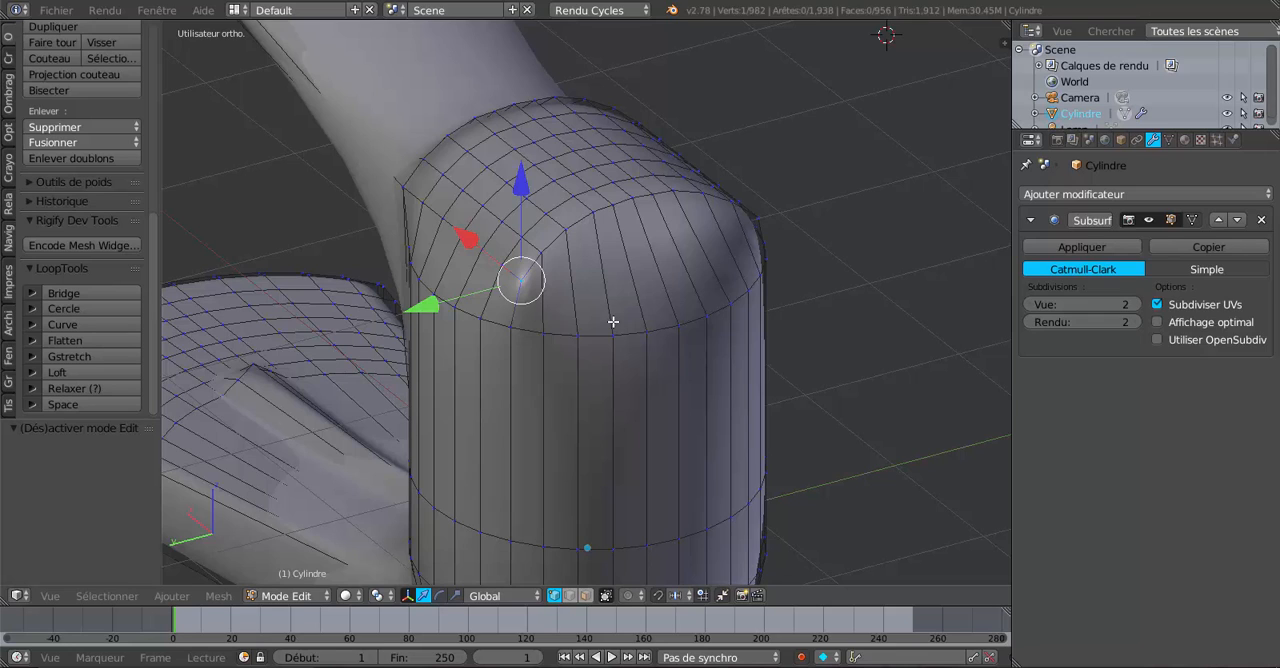
click(377, 595)
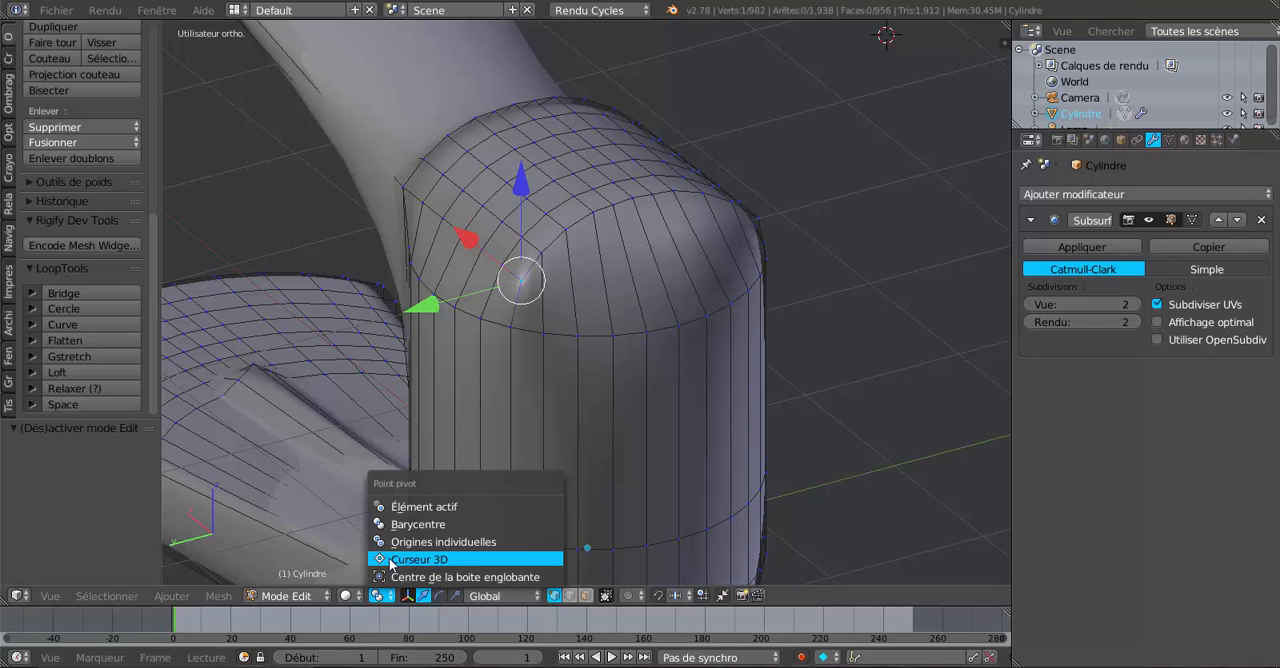
click(420, 563)
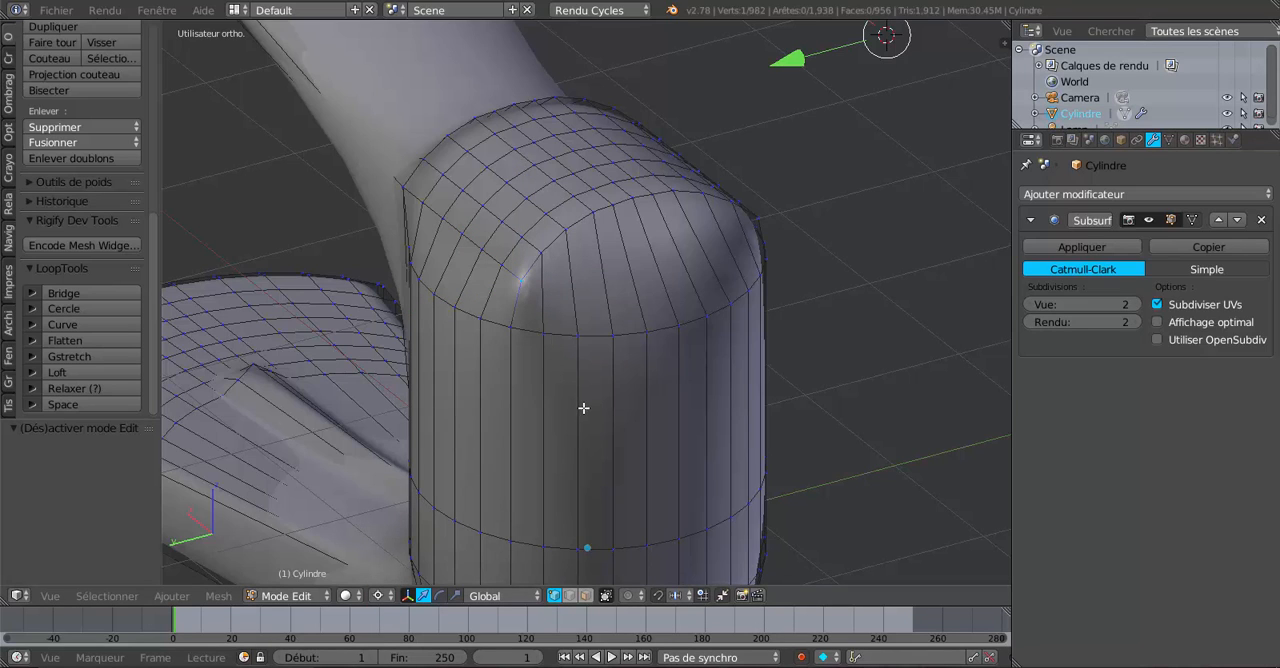
Snap the 3D cursor to the selected corner vertex and select the whole row of vertices along the closed top's outer edge.
key(shift+s)
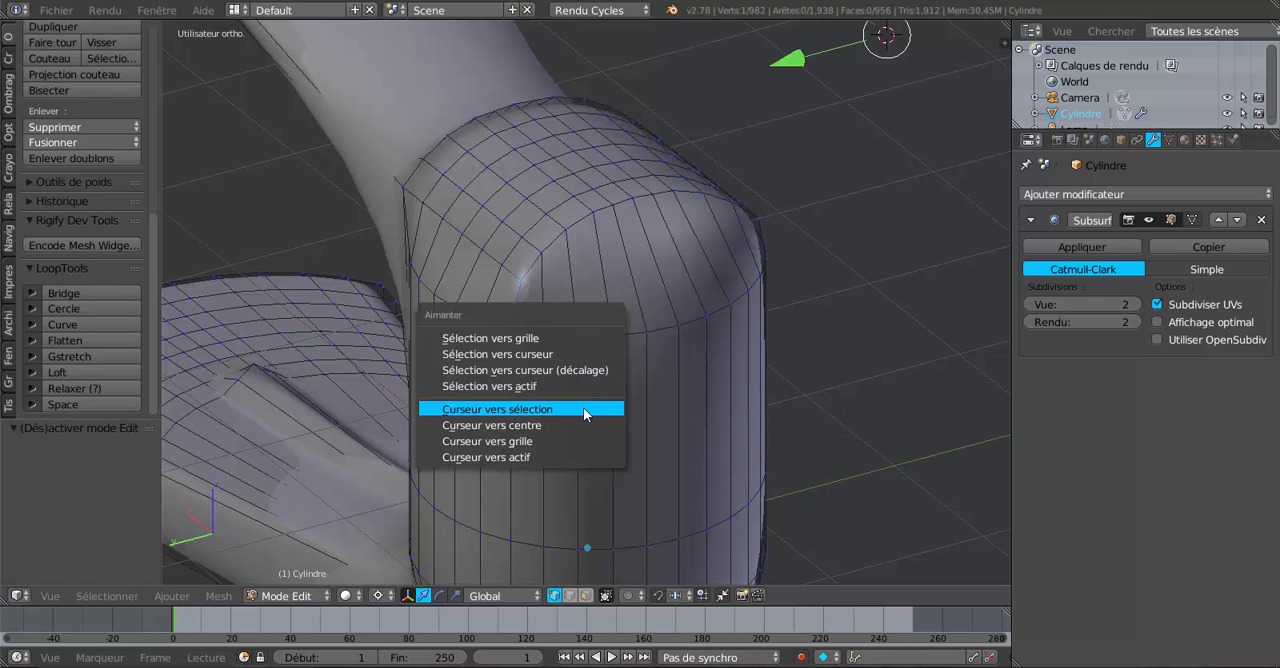
click(584, 406)
middle_drag(596, 374, 536, 426)
key(c)
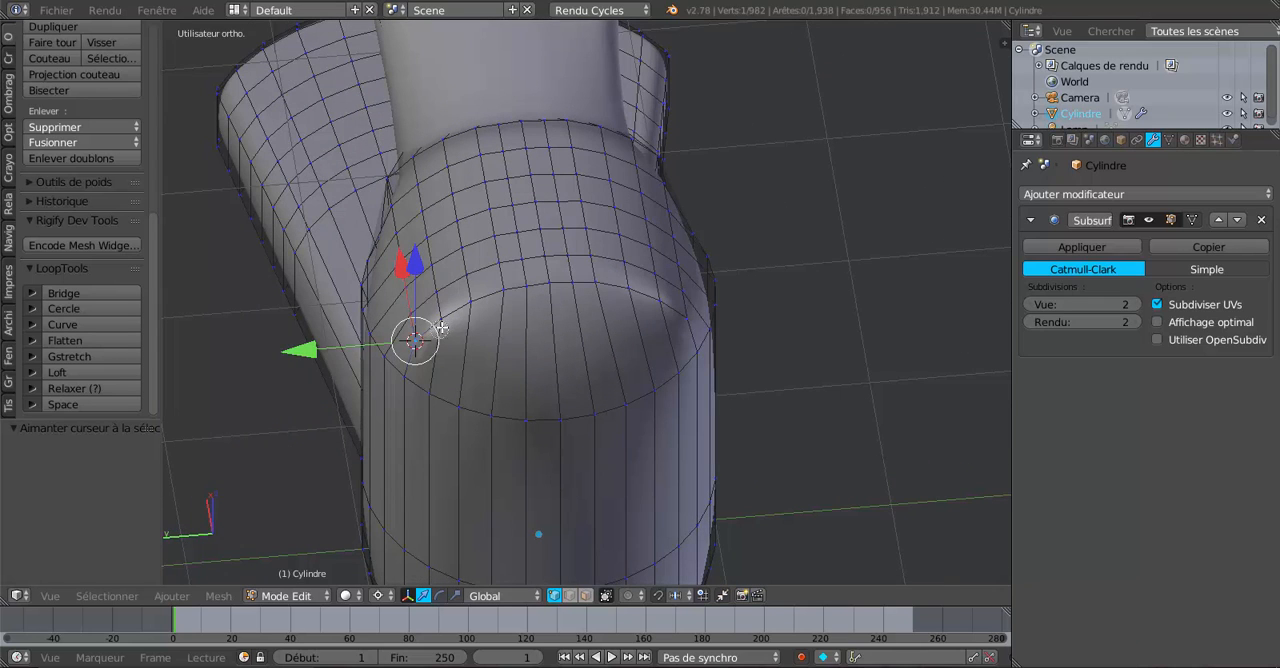
mouse_move(441, 326)
mouse_down()
mouse_move(482, 298)
mouse_move(577, 286)
mouse_move(678, 324)
mouse_move(628, 292)
mouse_move(560, 284)
mouse_up()
right_click(558, 286)
Rotate the selected vertex row about -60° around the global Y axis and check the smoothed top in Object Mode.
middle_drag(600, 394, 705, 373)
scroll(705, 373, down, 5)
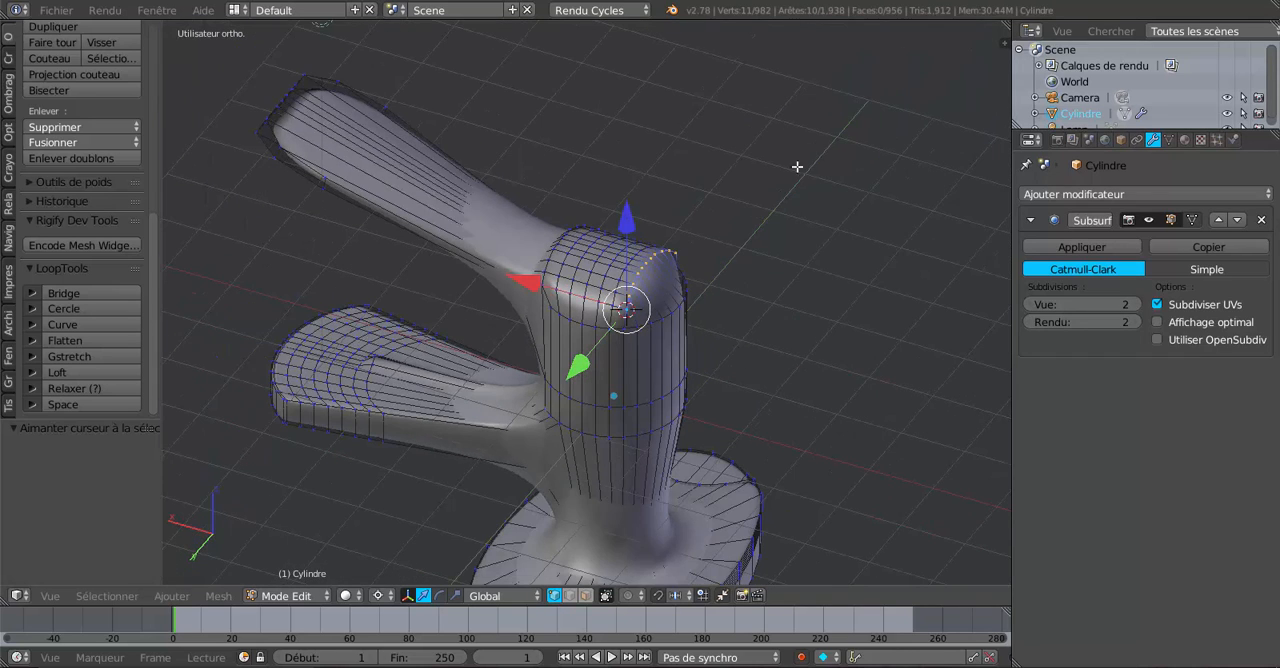
key(r)
key(y)
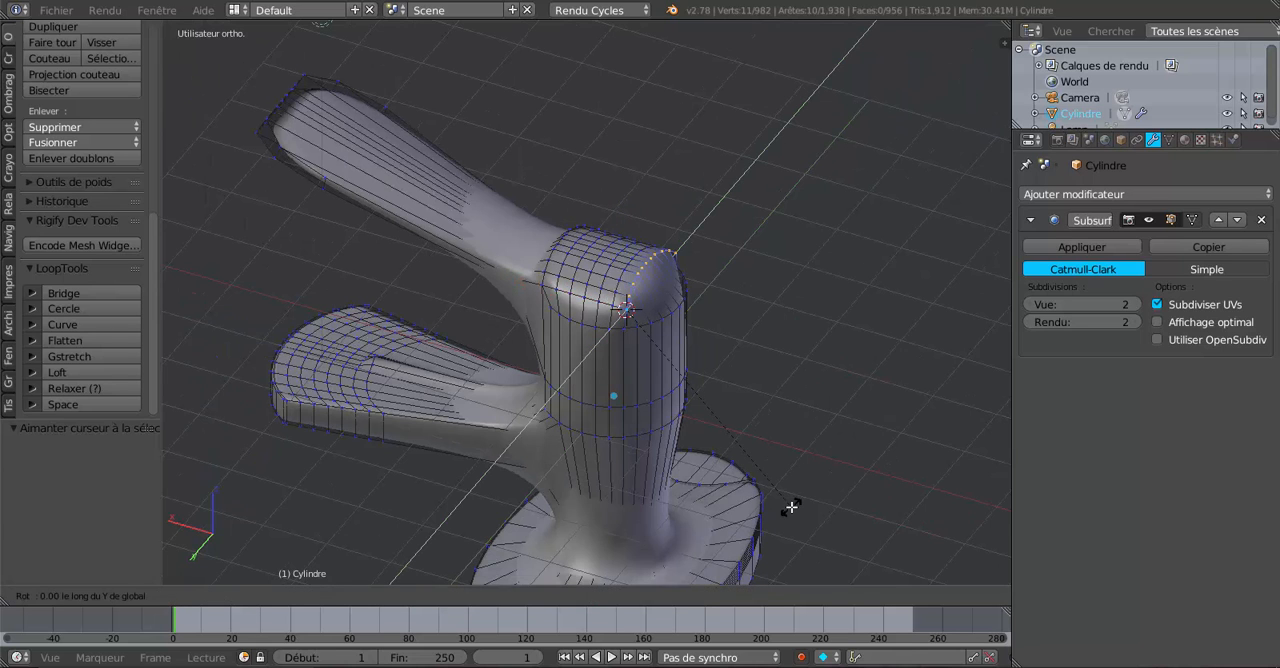
click(543, 509)
key(Tab)
middle_drag(672, 462, 506, 449)
Select the two corner vertices at the Y ends of the top's outer edge and slide them by a factor of about 0.49.
key(Tab)
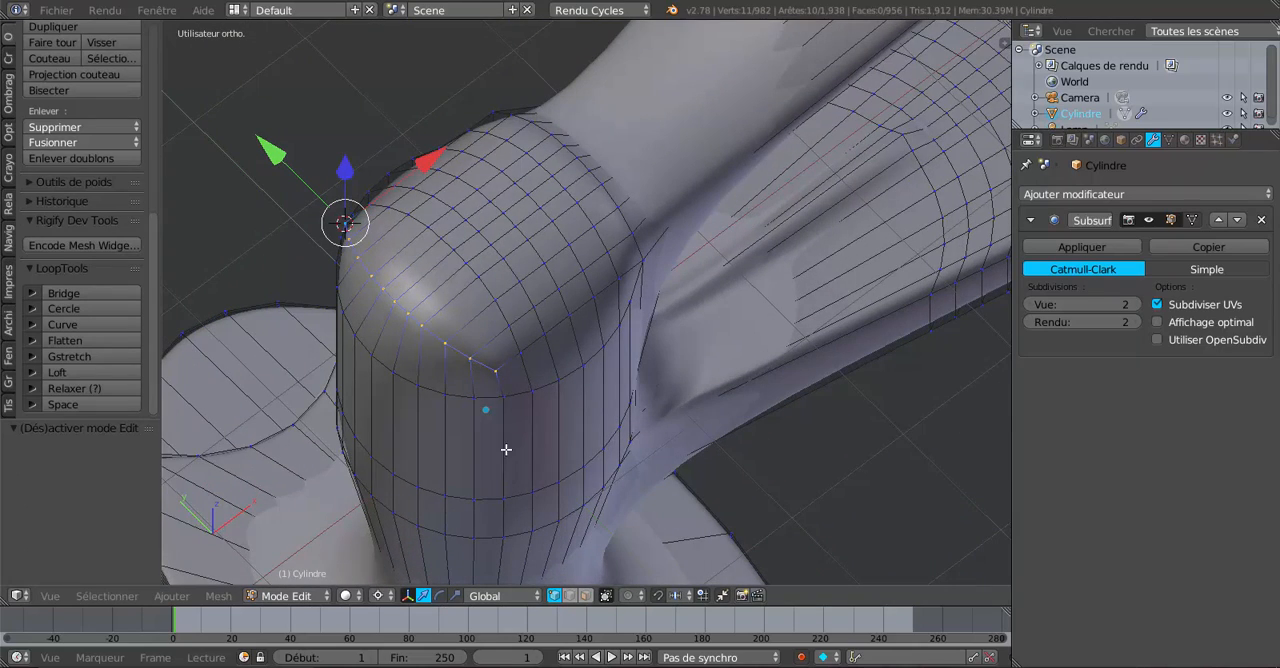
middle_drag(501, 383, 487, 472)
right_click(496, 382)
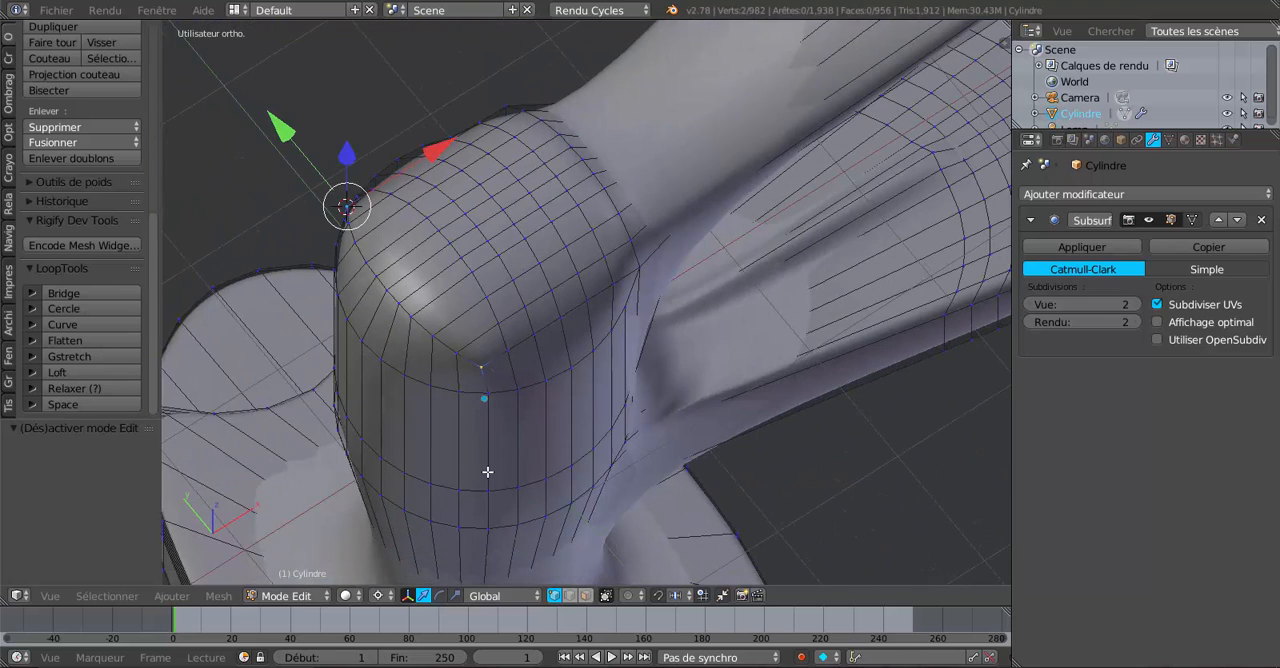
key(shift+v)
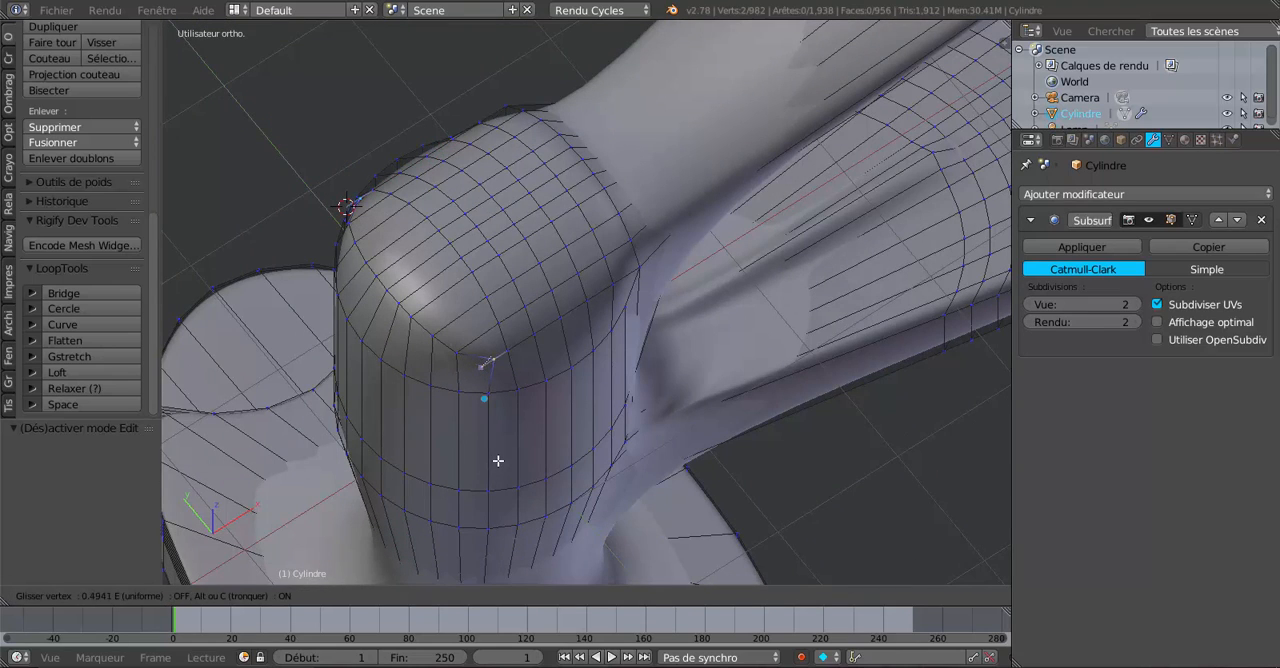
click(498, 460)
Return to Object Mode and set the Subsurf modifier's viewport subdivisions to 3.
key(Tab)
middle_drag(505, 454, 887, 416)
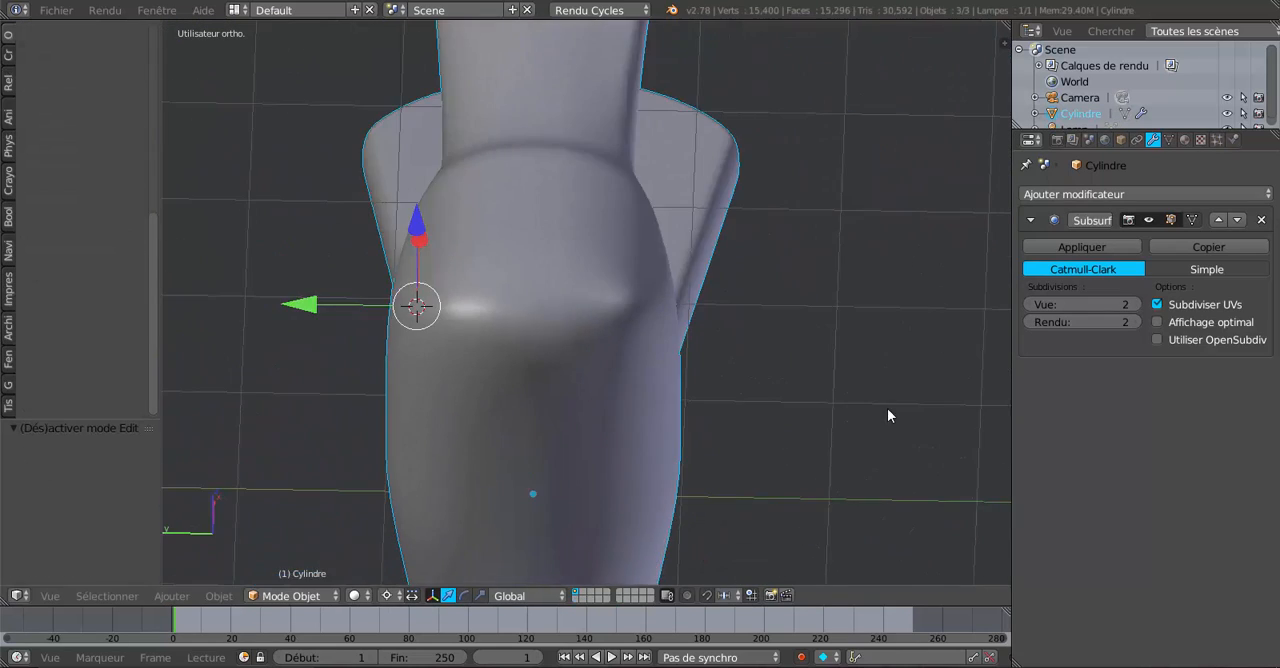
click(1133, 306)
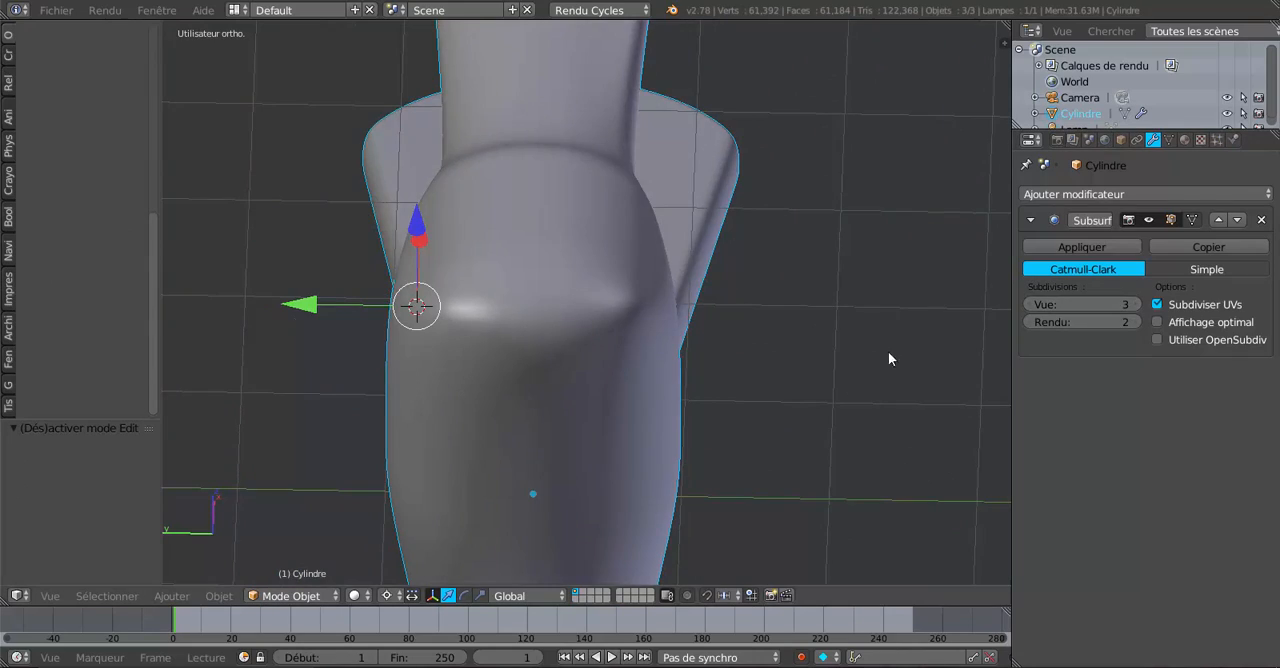
Examine the whole faucet from several sides, comparing its smoothed surface in Object Mode with the mesh in Edit Mode.
middle_drag(888, 351, 597, 343)
scroll(588, 326, down, 4)
key(Tab)
key(Tab)
middle_drag(714, 437, 829, 358)
key(Tab)
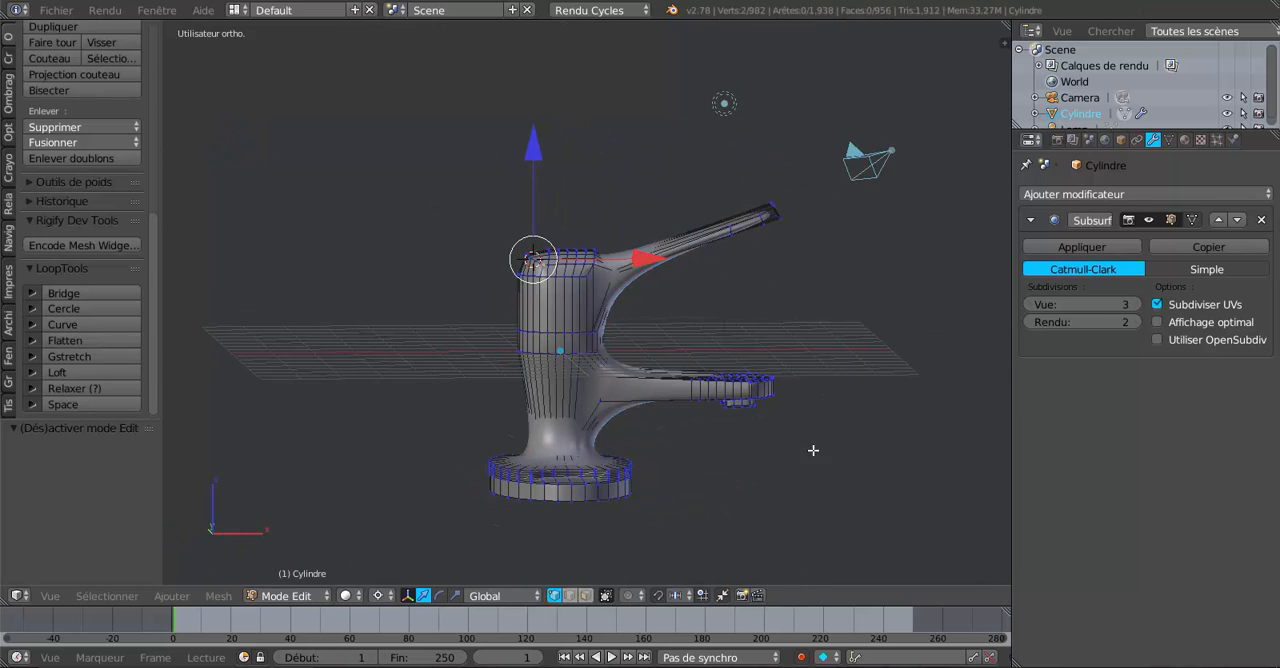
middle_drag(813, 451, 512, 400)
key(Tab)
key(Tab)
middle_drag(604, 398, 563, 382)
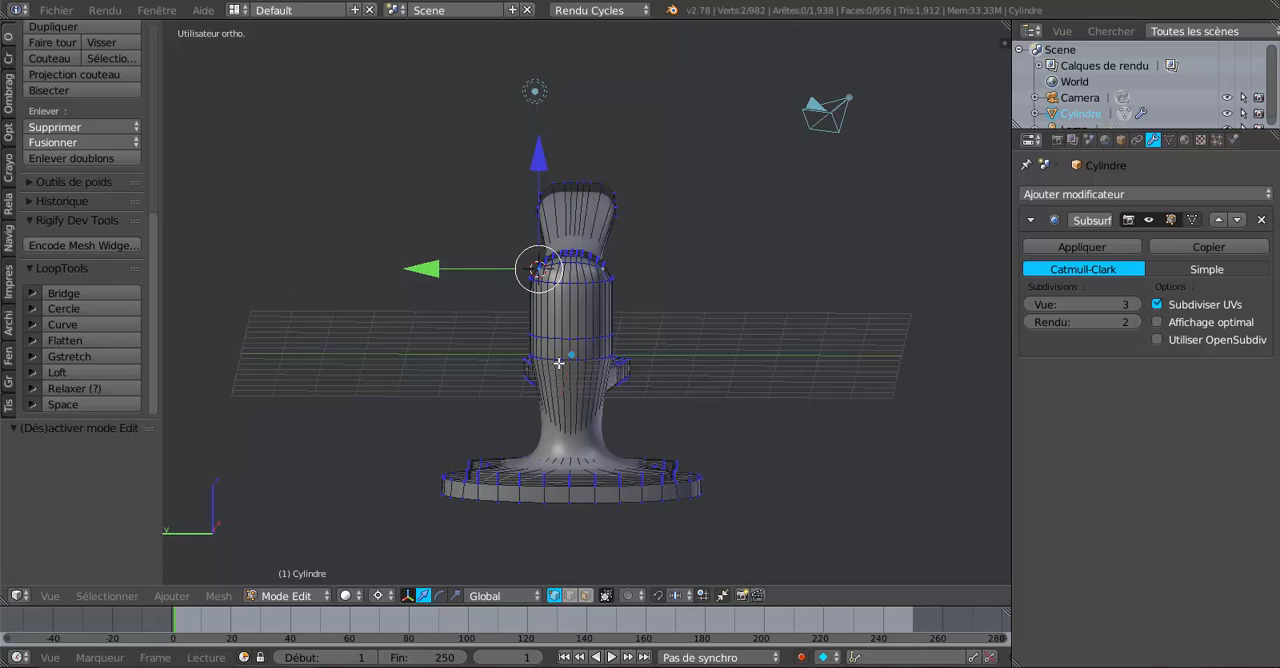
In left orthographic view and face selection mode, select the central block of two rows of six faces on the body's -X side.
scroll(559, 362, up, 1)
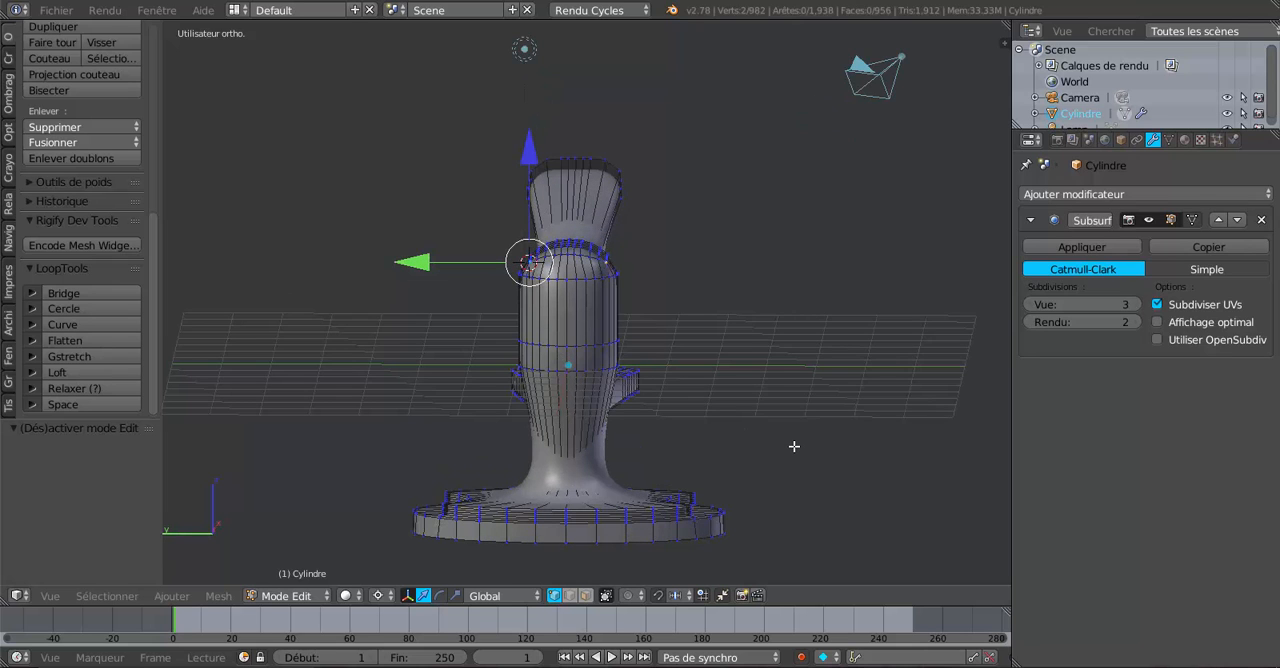
key(ctrl+KP_3)
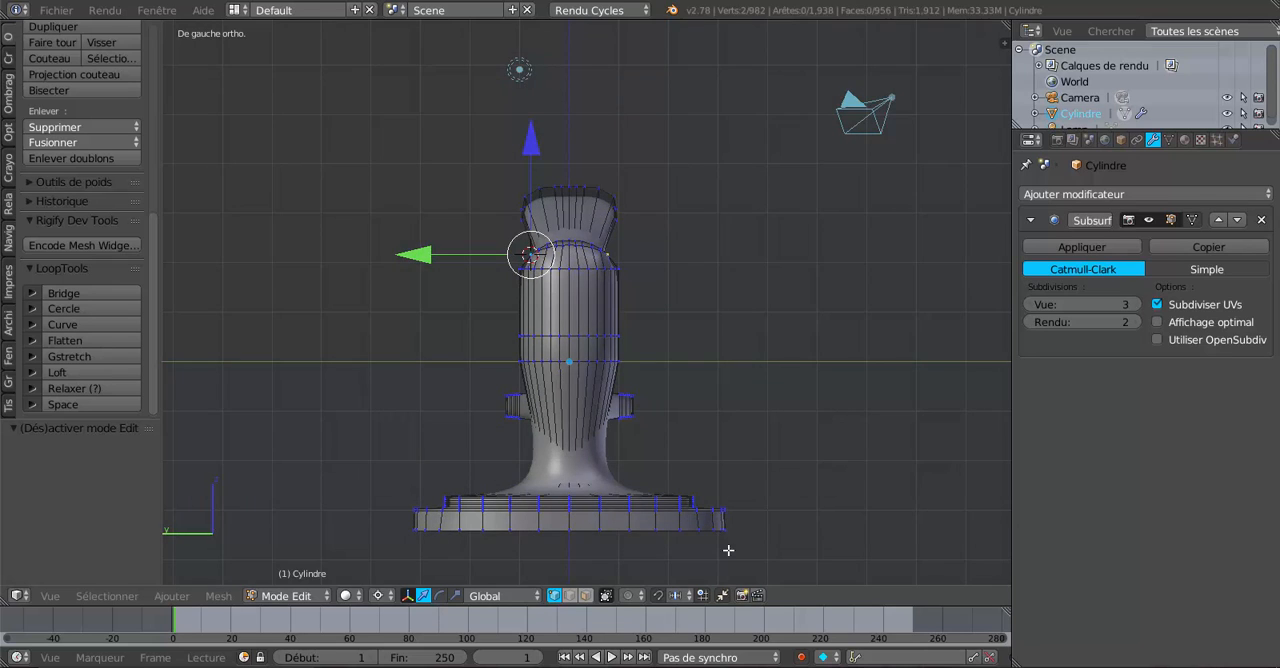
click(587, 597)
scroll(526, 352, up, 1)
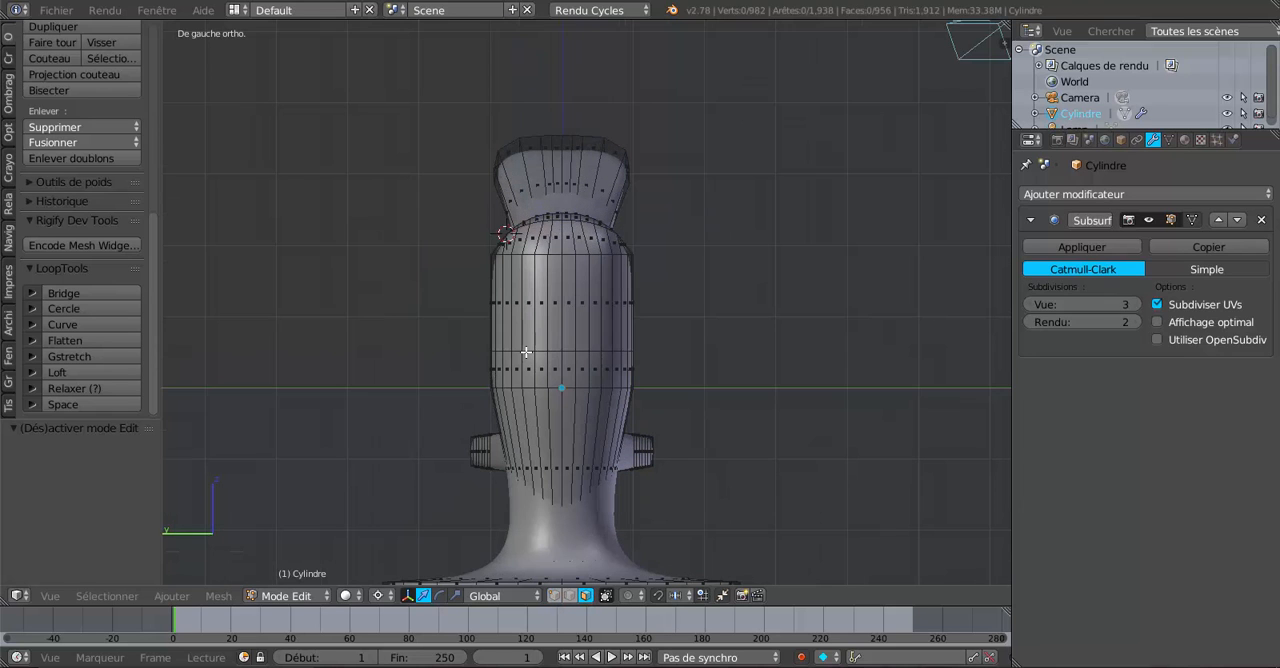
mouse_move(536, 307)
mouse_down()
mouse_move(589, 304)
mouse_move(577, 380)
mouse_move(569, 365)
mouse_move(535, 366)
mouse_up()
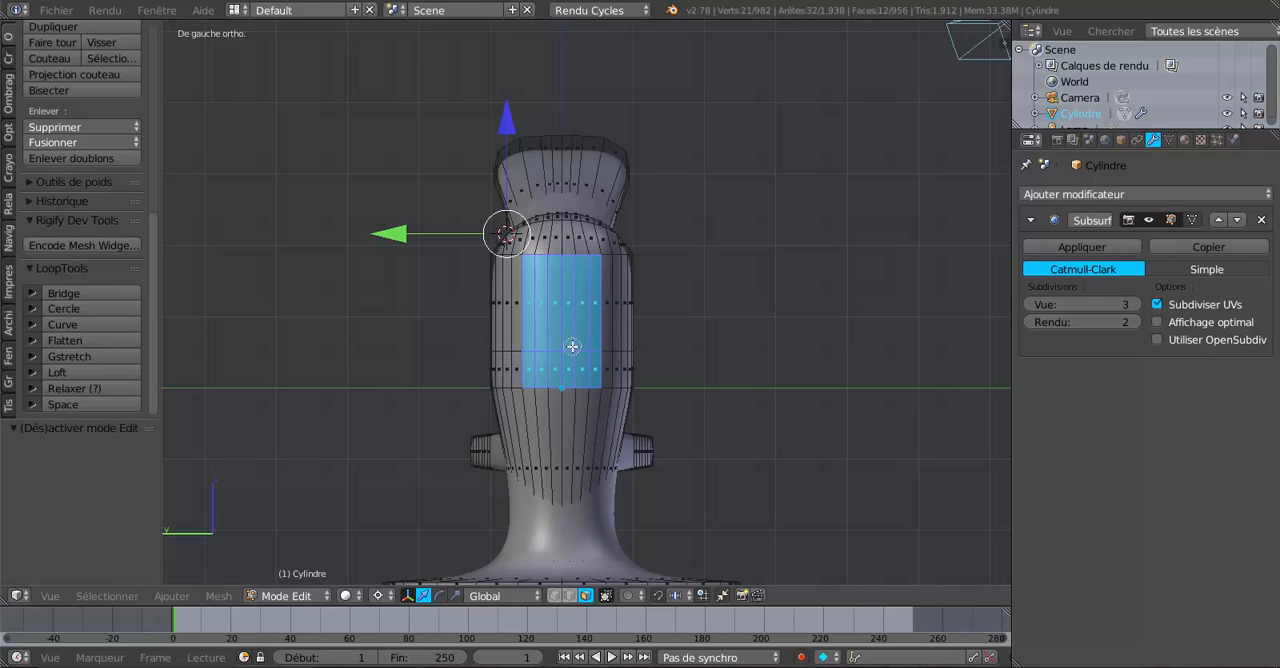
middle_drag(766, 354, 838, 358)
scroll(860, 360, up, 3)
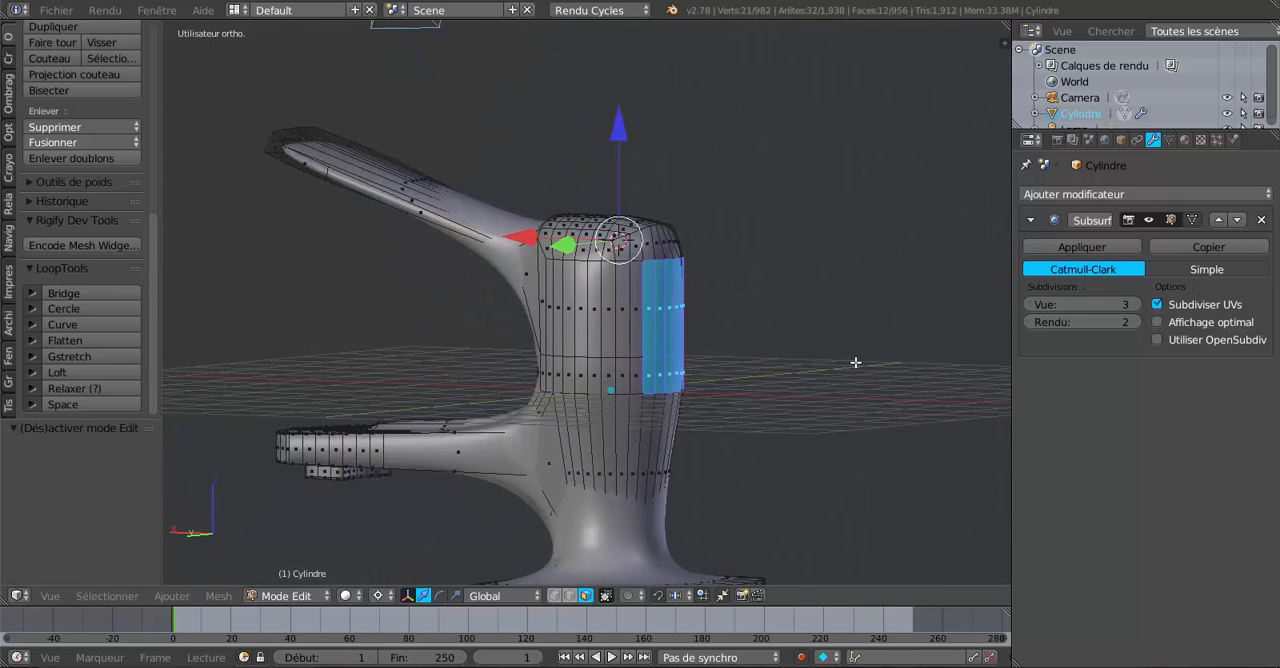
middle_drag(372, 412, 229, 380)
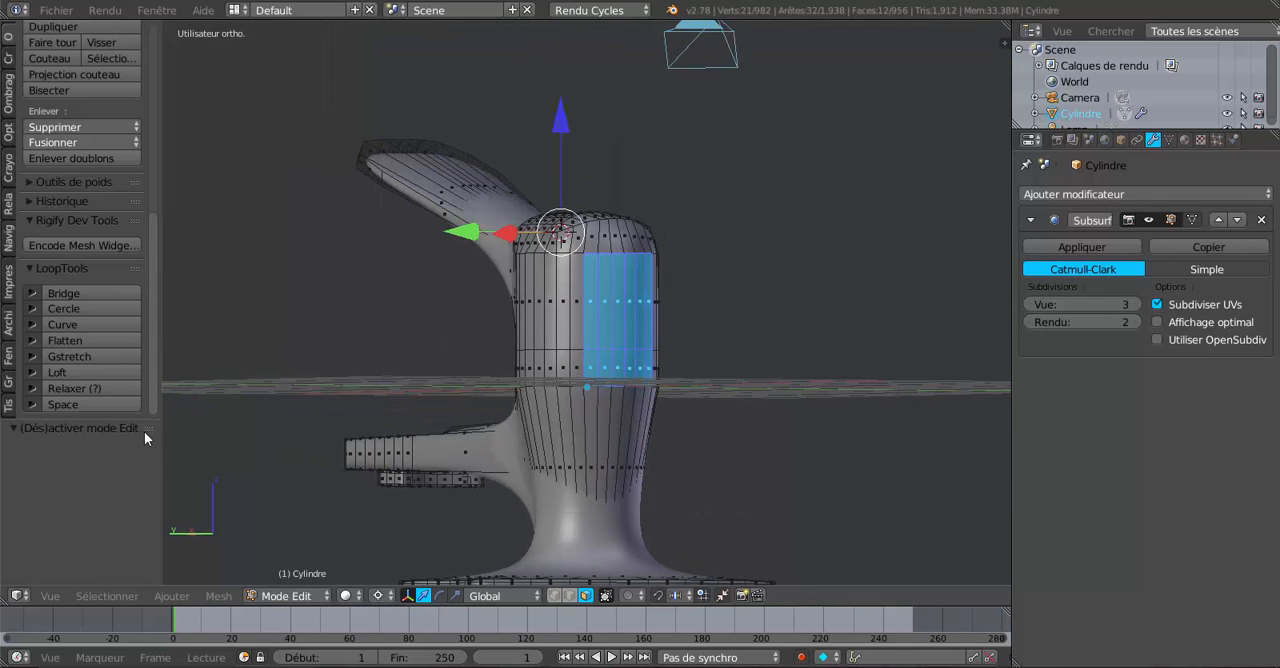
middle_drag(366, 363, 313, 372)
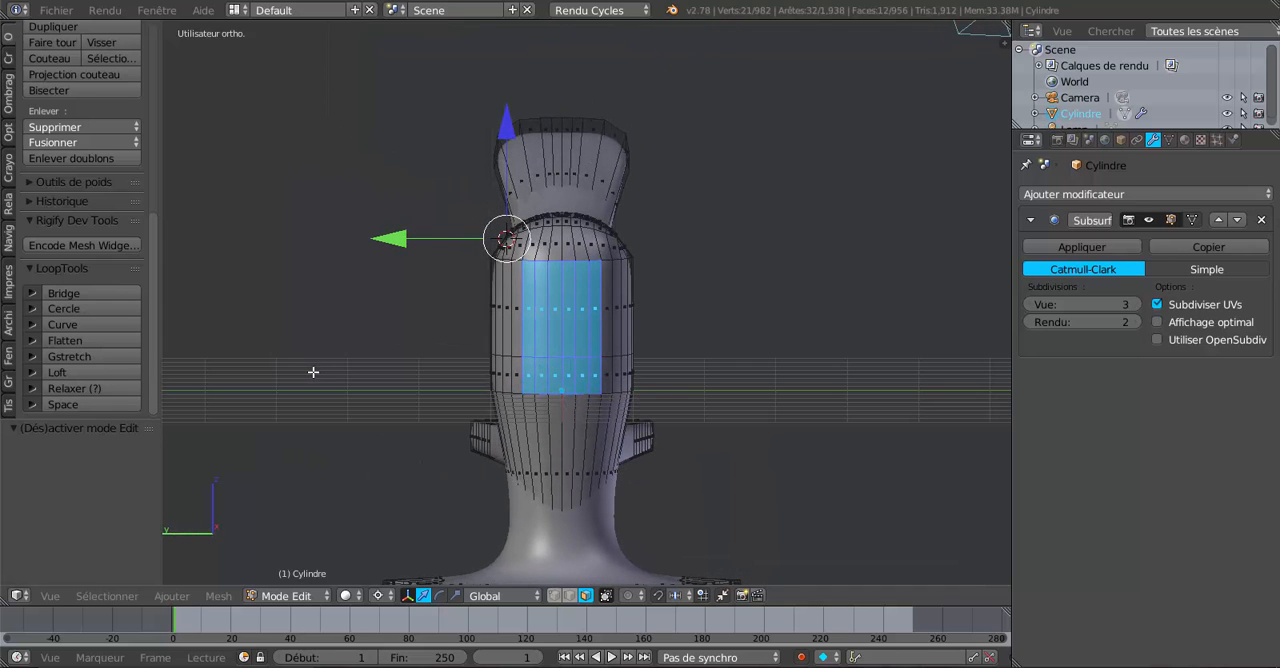
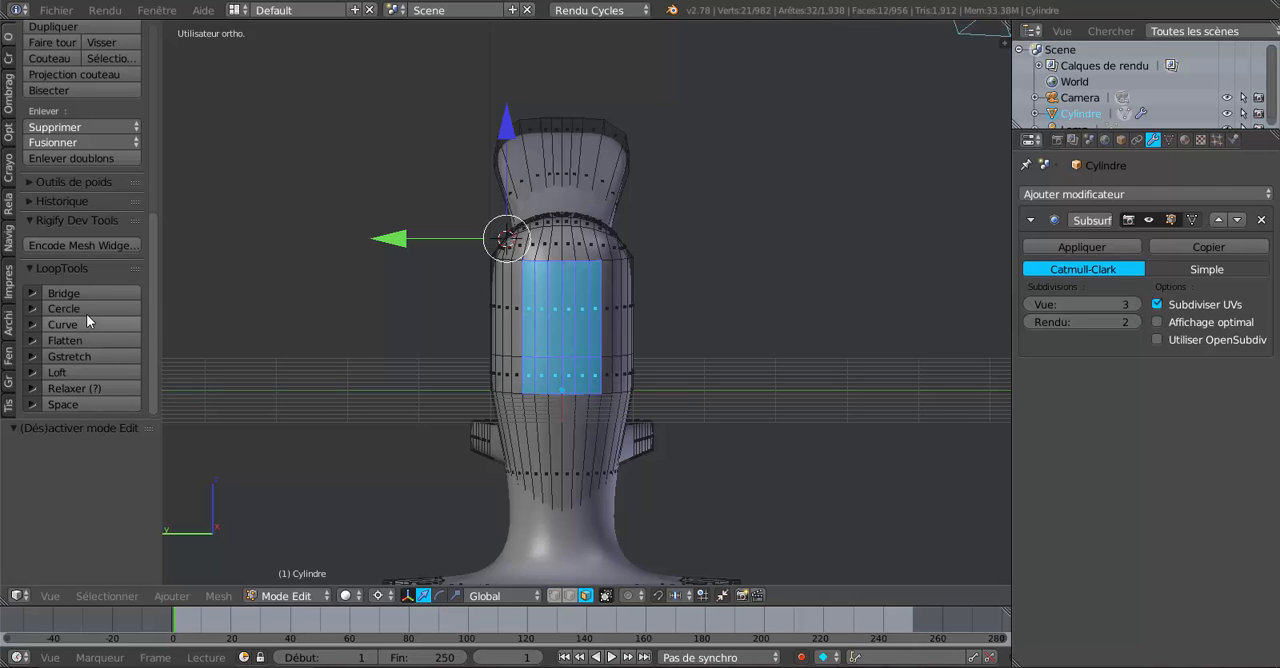
Flatten the selected block of faces on the body's -X side with LoopTools and check the smoothed shape in Object Mode.
click(94, 338)
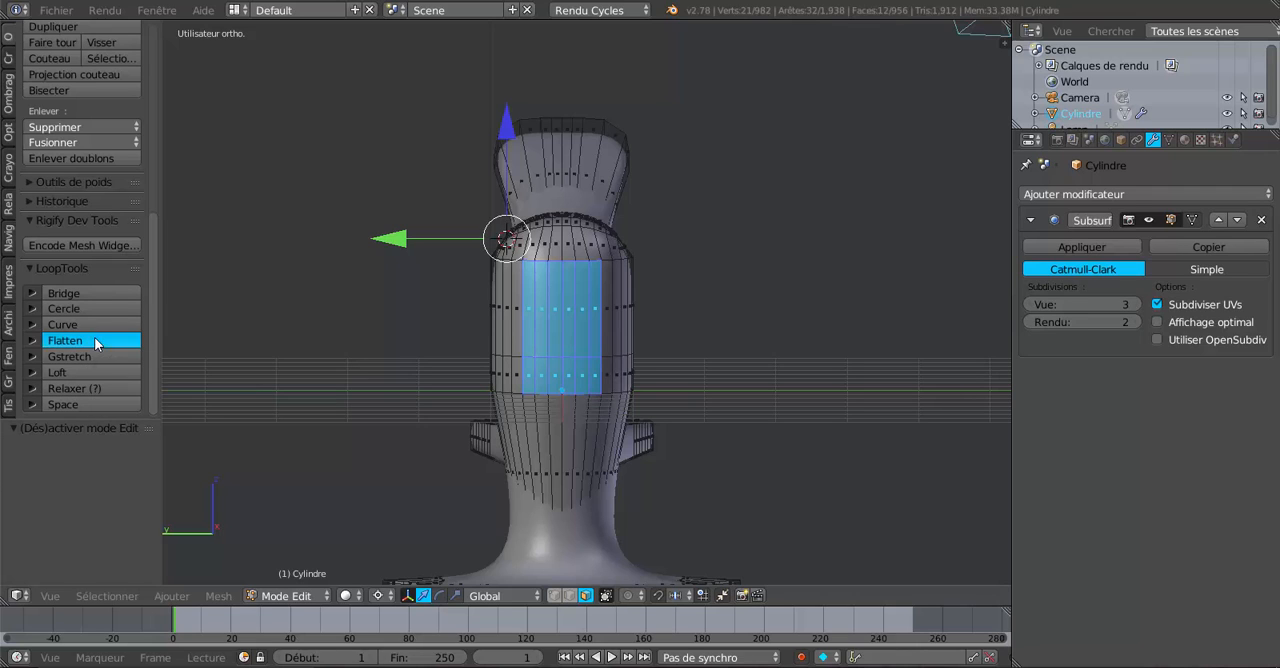
key(Tab)
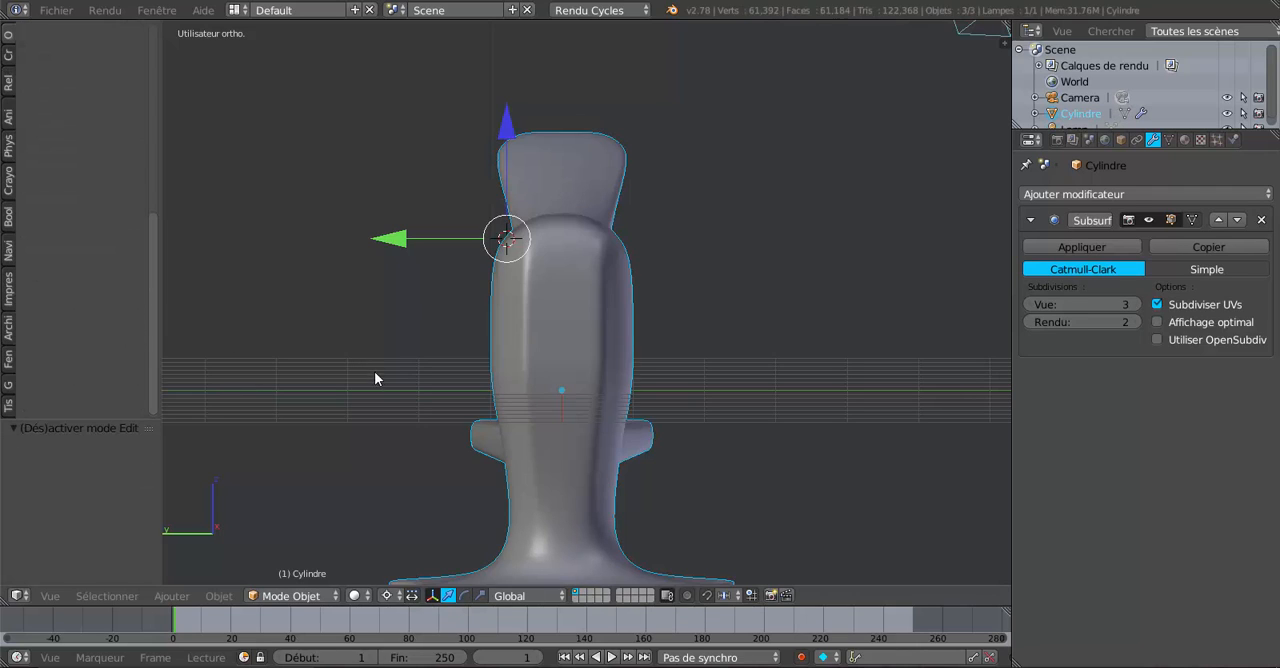
middle_drag(374, 371, 572, 414)
key(Tab)
scroll(557, 354, up, 2)
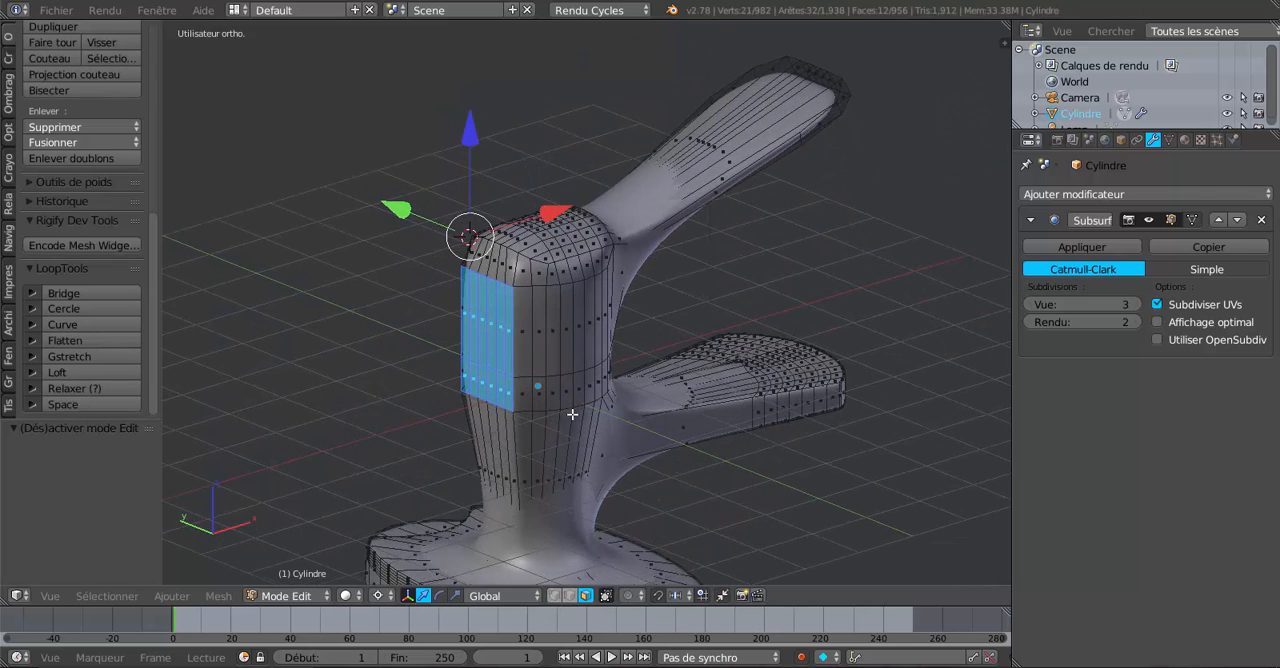
Select two columns of three faces on the body's -Y side, running from below the rounded top into the taper.
right_click(538, 331)
shift+right_click(526, 342)
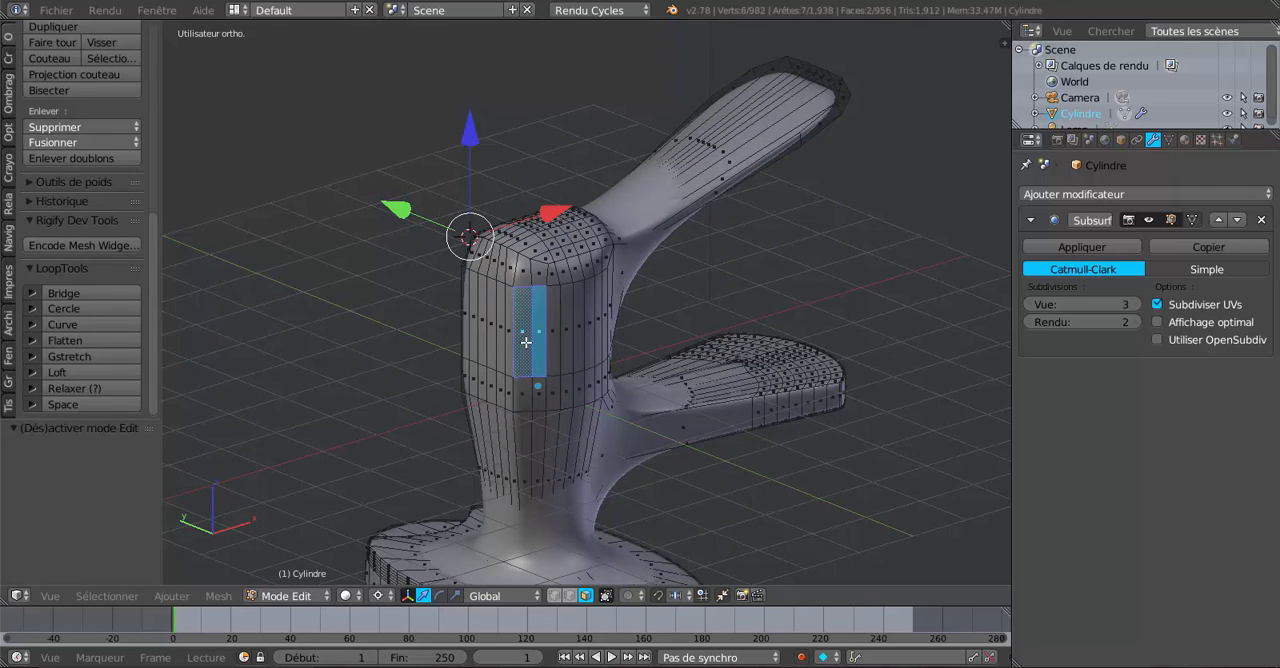
shift+right_click(528, 392)
shift+right_click(540, 402)
shift+right_click(536, 442)
shift+right_click(527, 445)
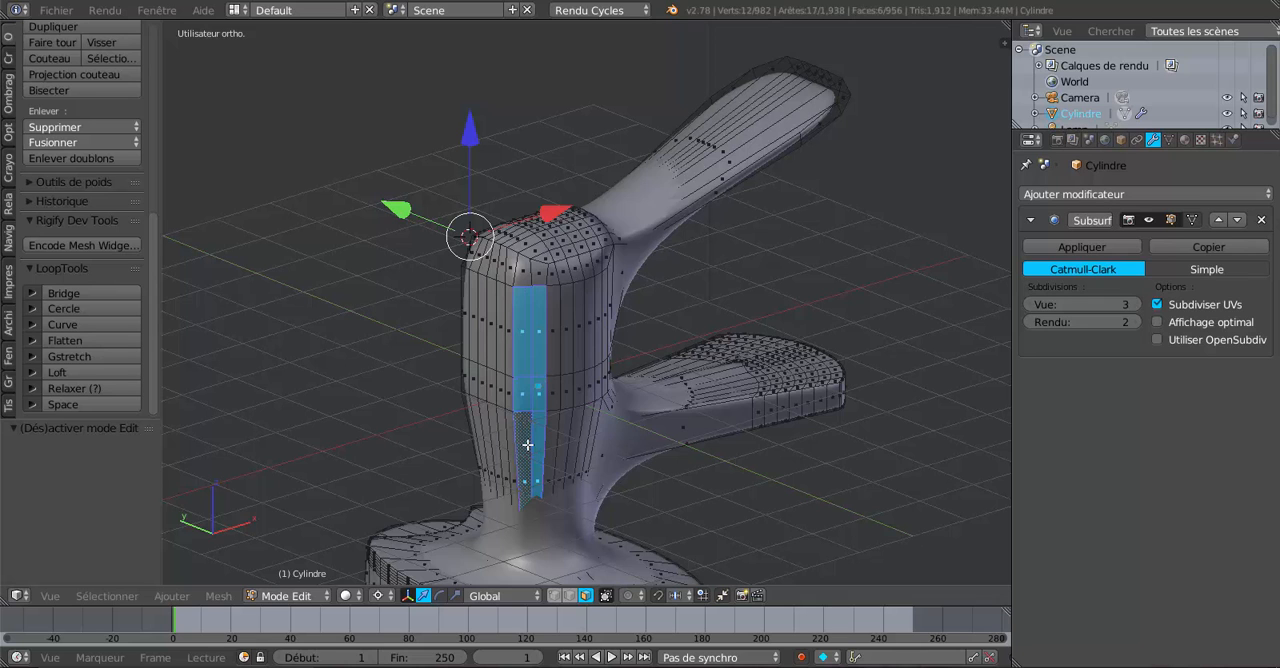
Add the matching two columns of three faces on the body's +Y side to the selection.
middle_drag(509, 425, 640, 310)
shift+right_click(640, 310)
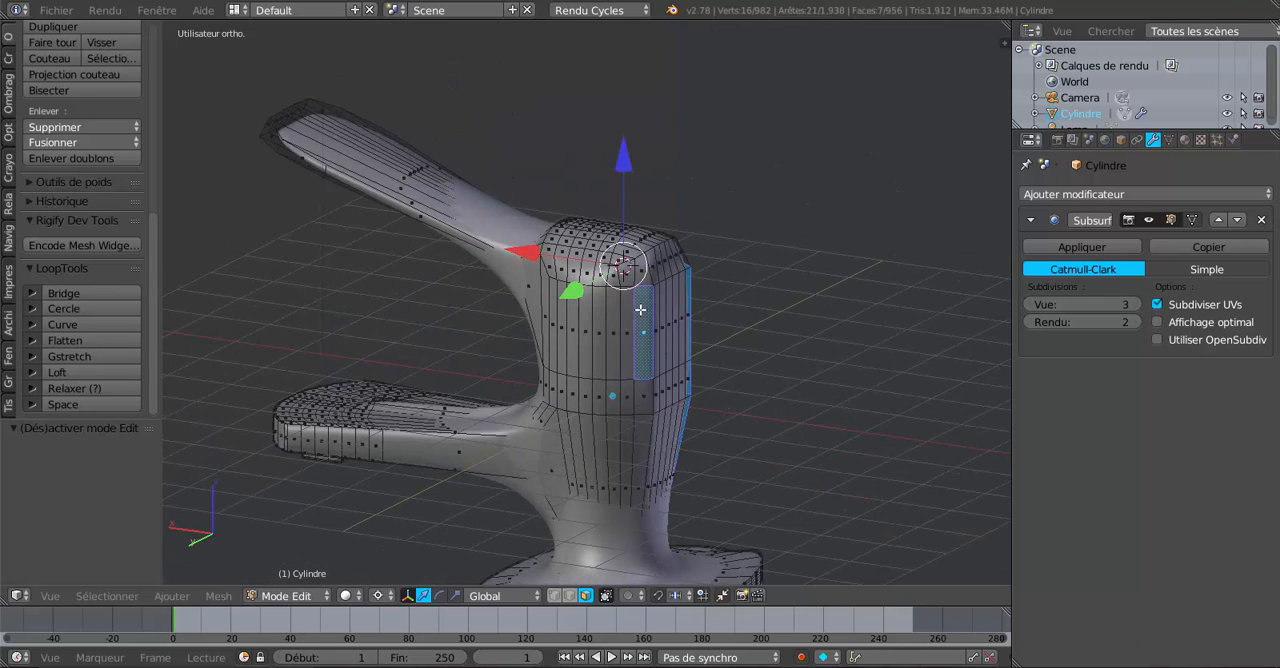
shift+right_click(622, 305)
shift+right_click(626, 390)
shift+right_click(634, 397)
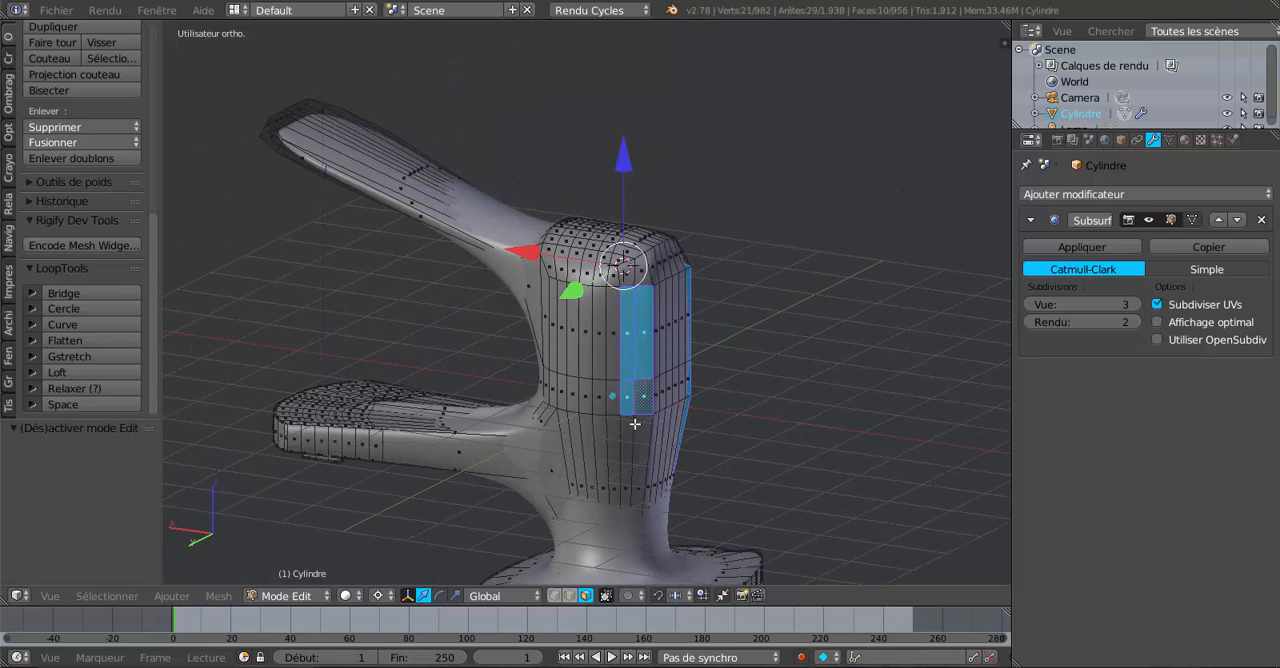
shift+right_click(623, 434)
shift+right_click(623, 434)
Try flattening the twelve selected side faces with LoopTools, compare the smoothed shape in Object Mode, and undo the flattening.
middle_drag(685, 415, 225, 436)
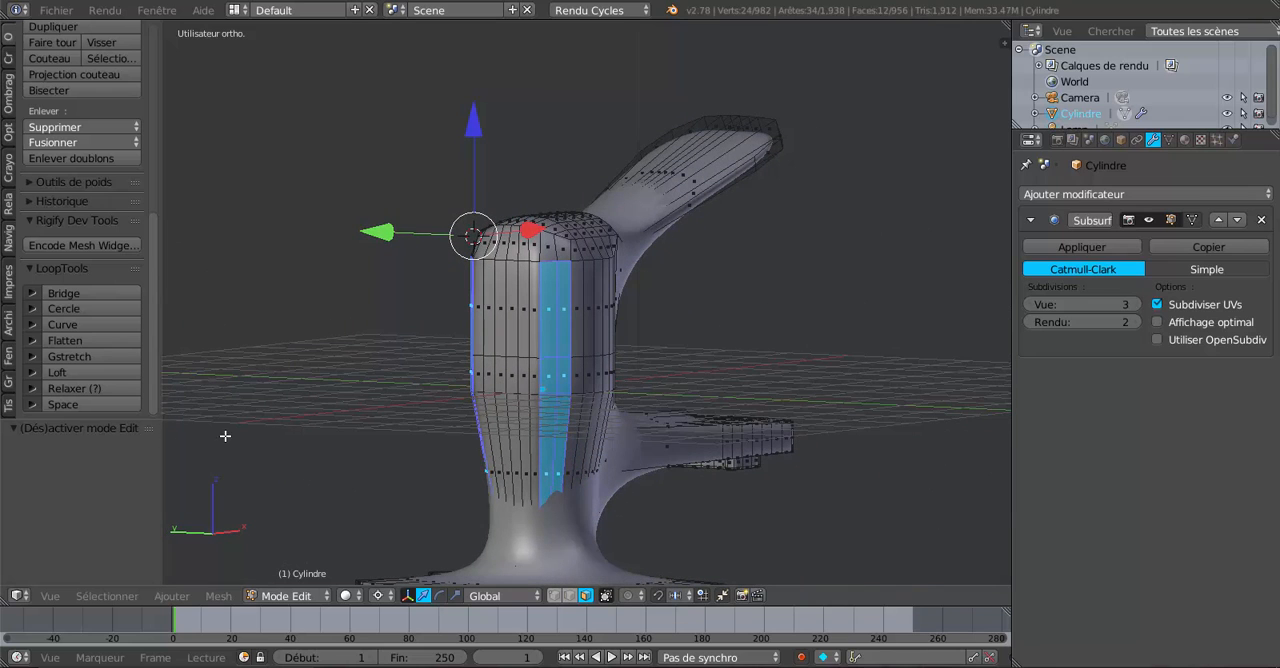
click(70, 340)
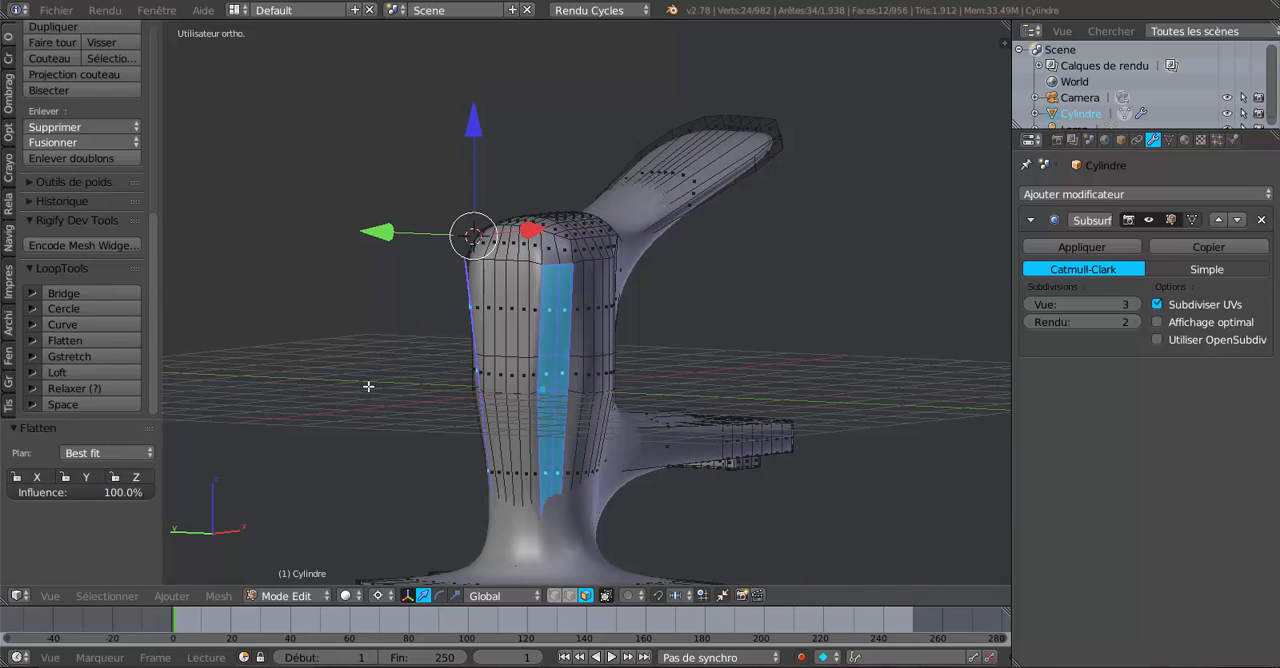
key(Tab)
key(Tab)
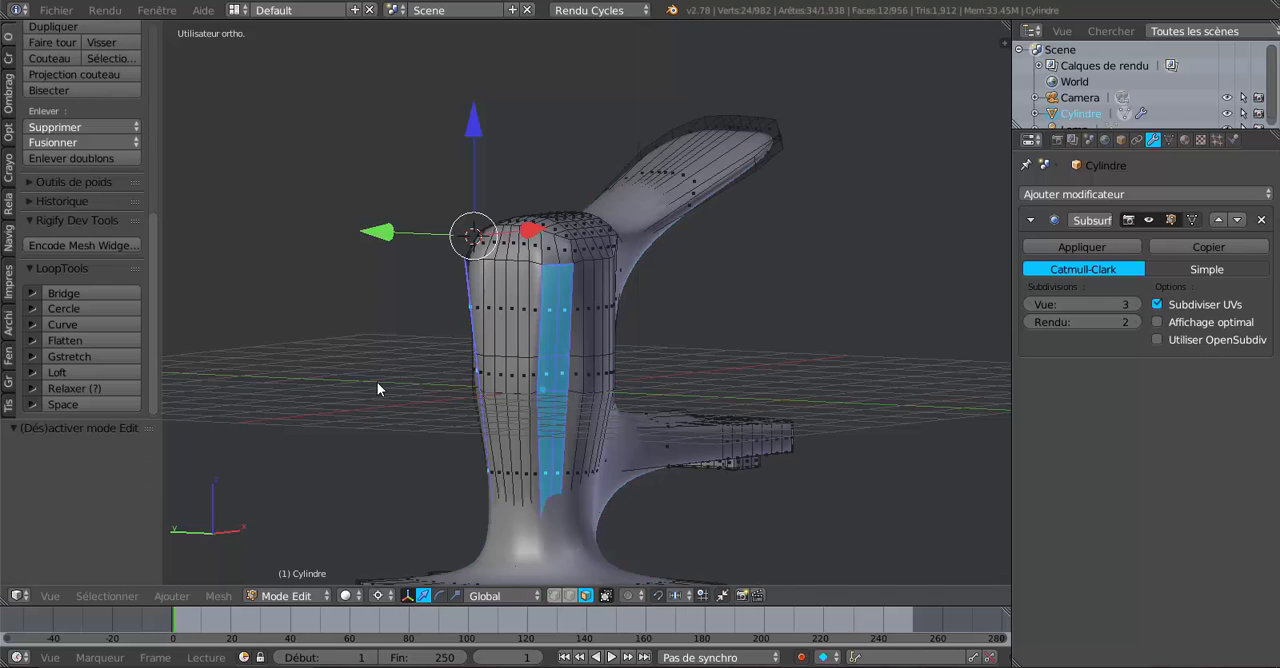
key(ctrl+z)
key(ctrl+z)
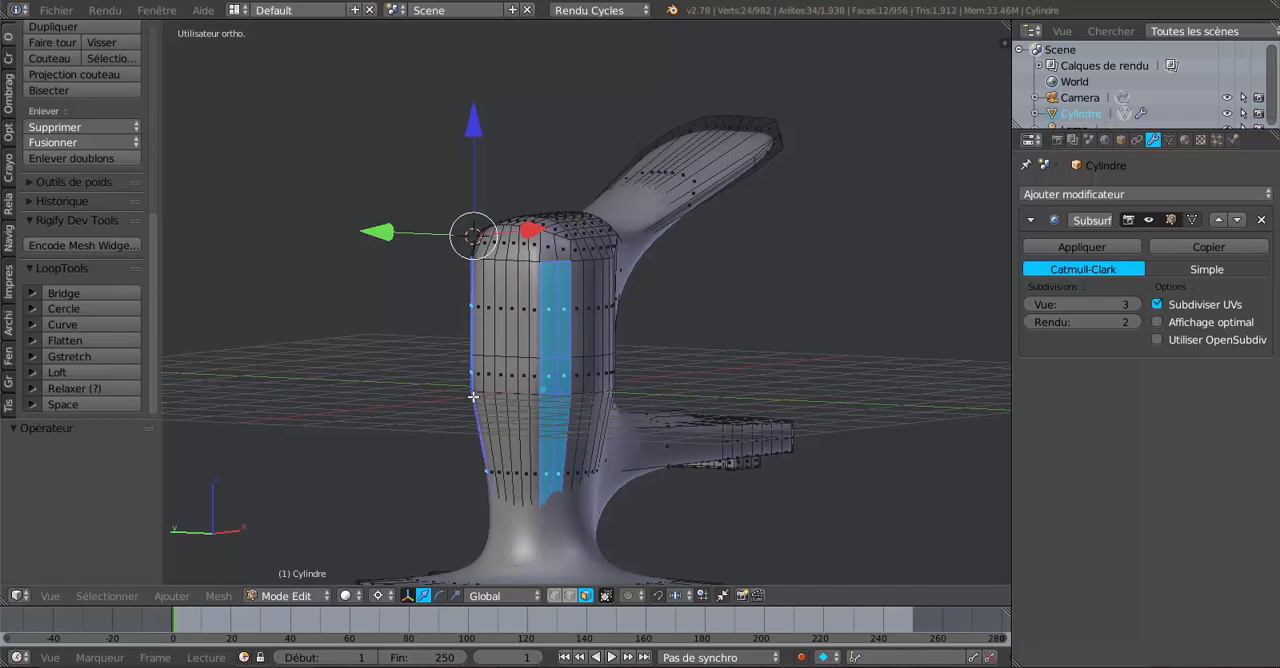
Deselect the lowest row of tapered faces on both Y sides, keeping only the upper two rows selected.
middle_drag(548, 436, 564, 429)
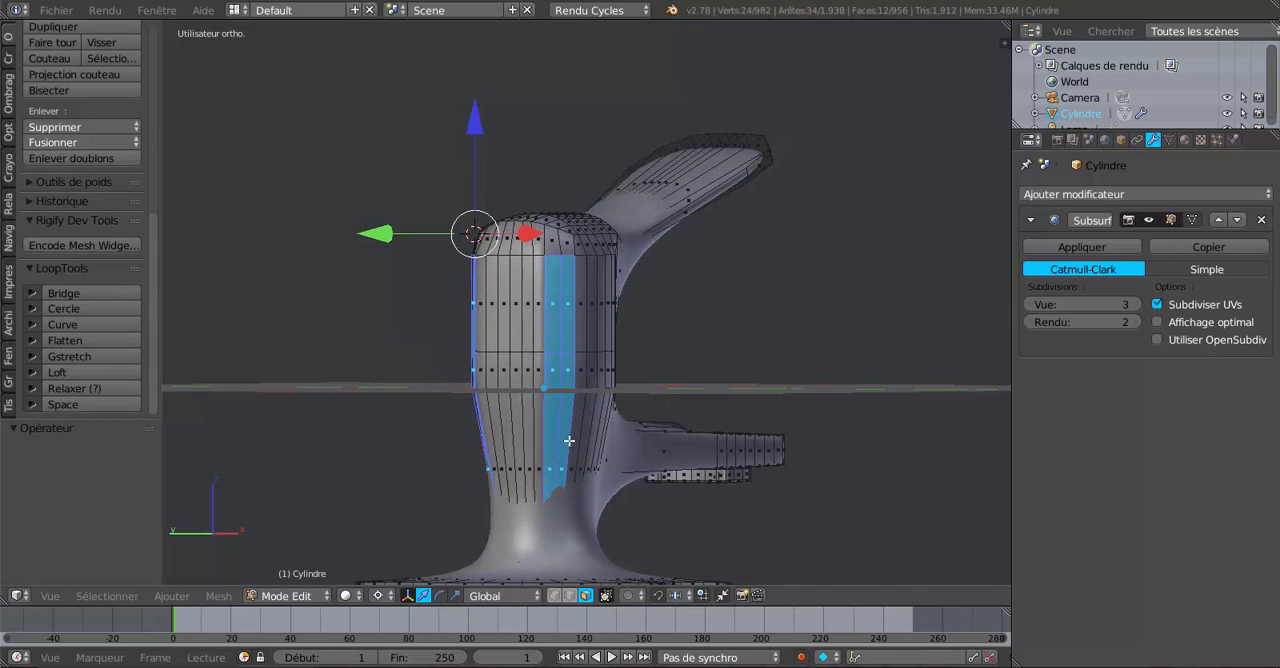
key(c)
middle_click(560, 443)
right_click(533, 447)
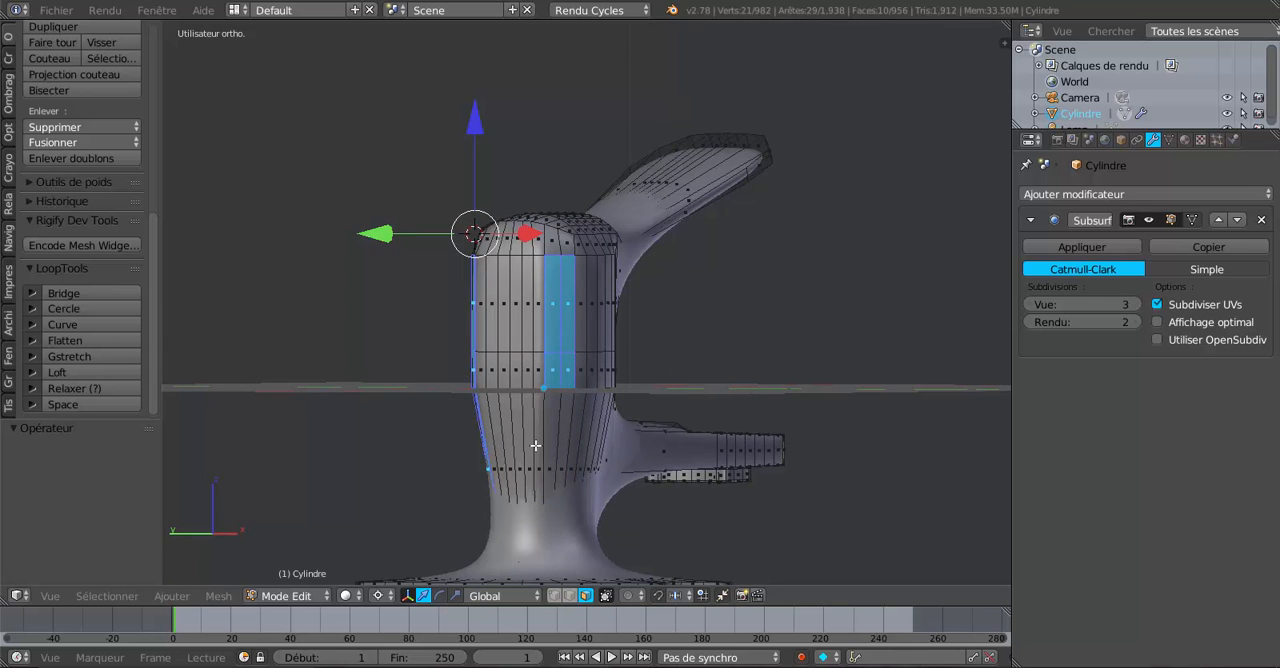
middle_drag(536, 446, 468, 452)
key(c)
right_click(630, 455)
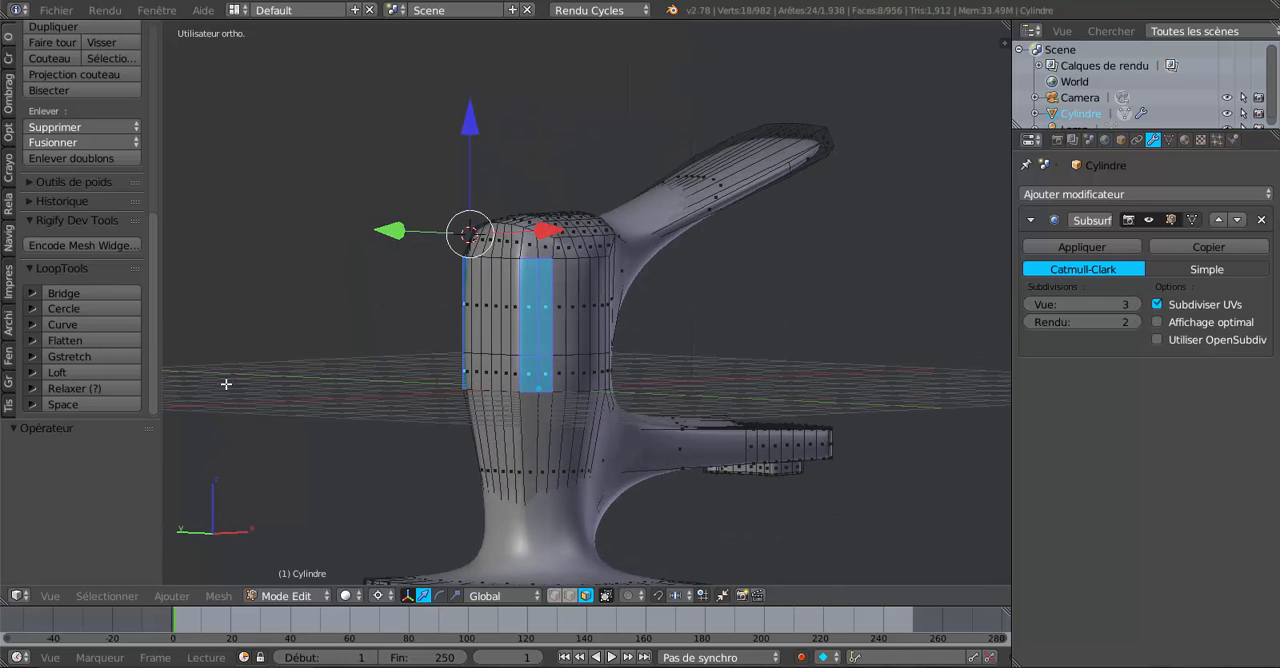
Flatten the eight selected side faces with LoopTools and inspect the smoothed faucet in Object Mode.
click(86, 340)
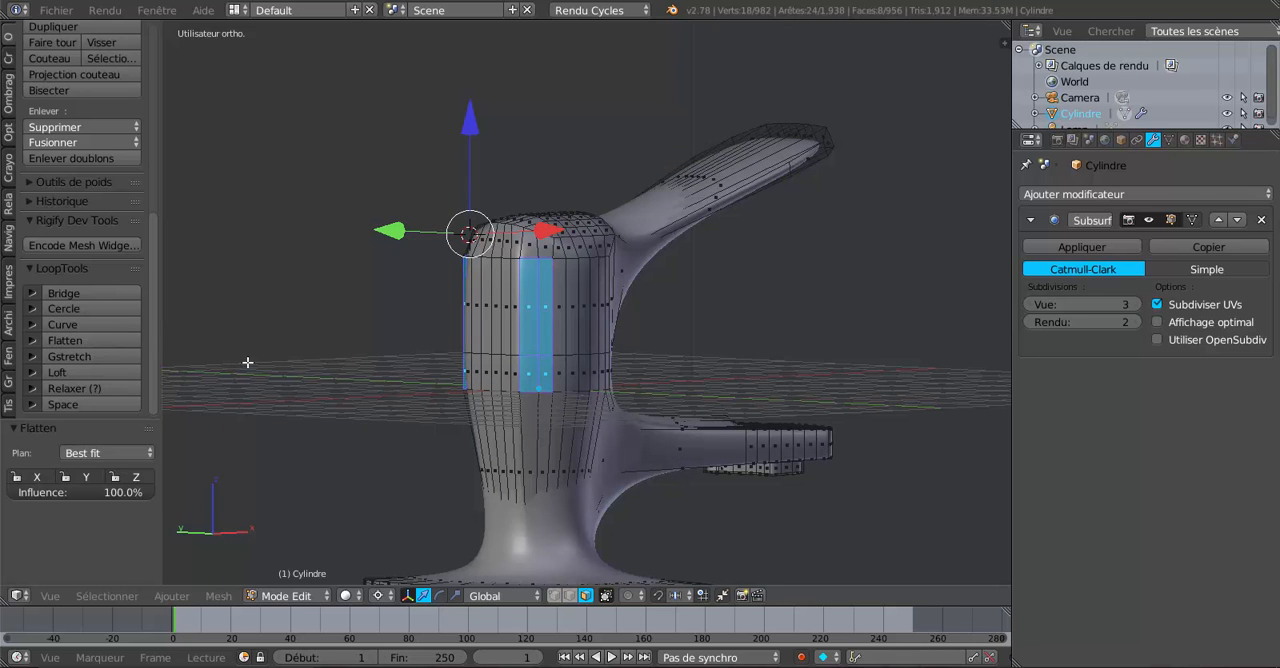
key(Tab)
middle_drag(400, 380, 793, 461)
key(Tab)
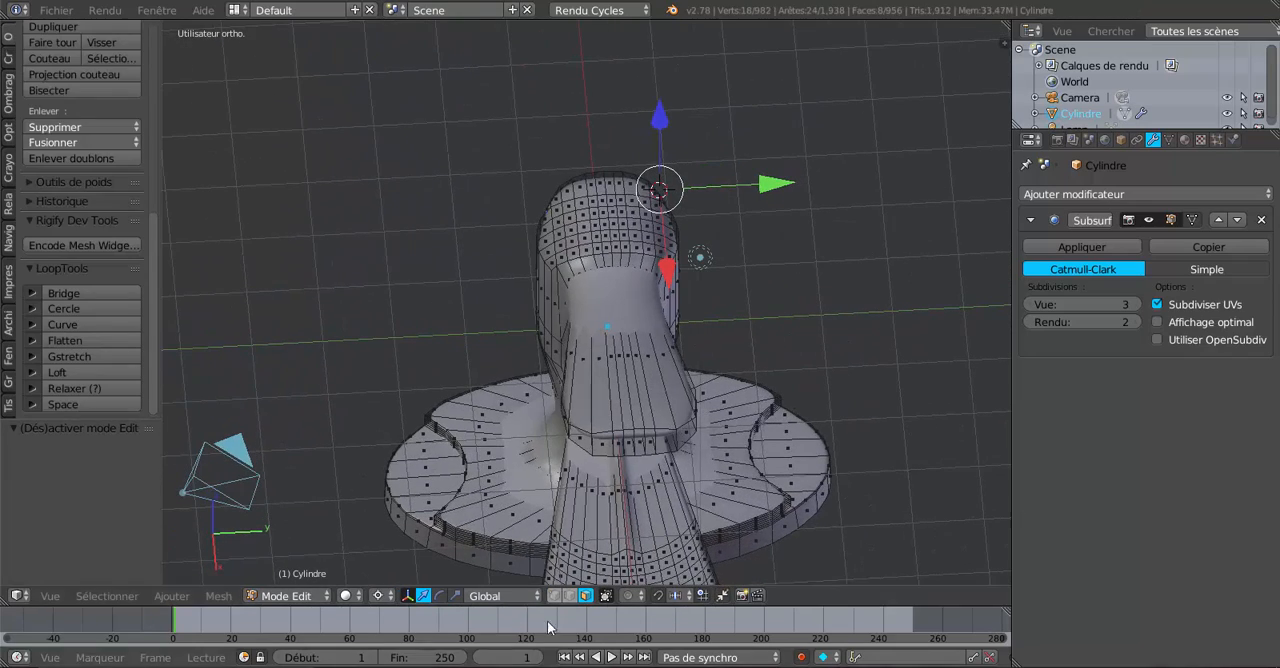
In edge selection mode, raise the central lengthwise edge on the handle's top by 0.446 along Z and check it in Object Mode.
click(573, 595)
right_click(624, 368)
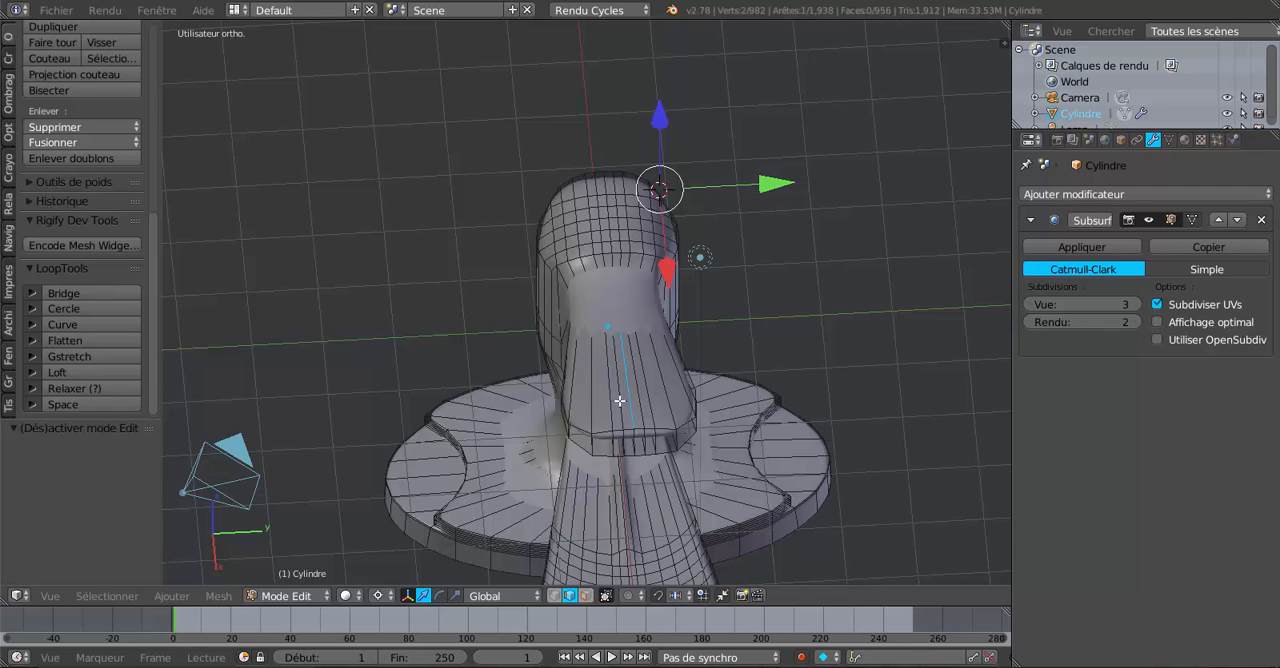
middle_drag(619, 400, 617, 371)
drag(664, 117, 664, 97)
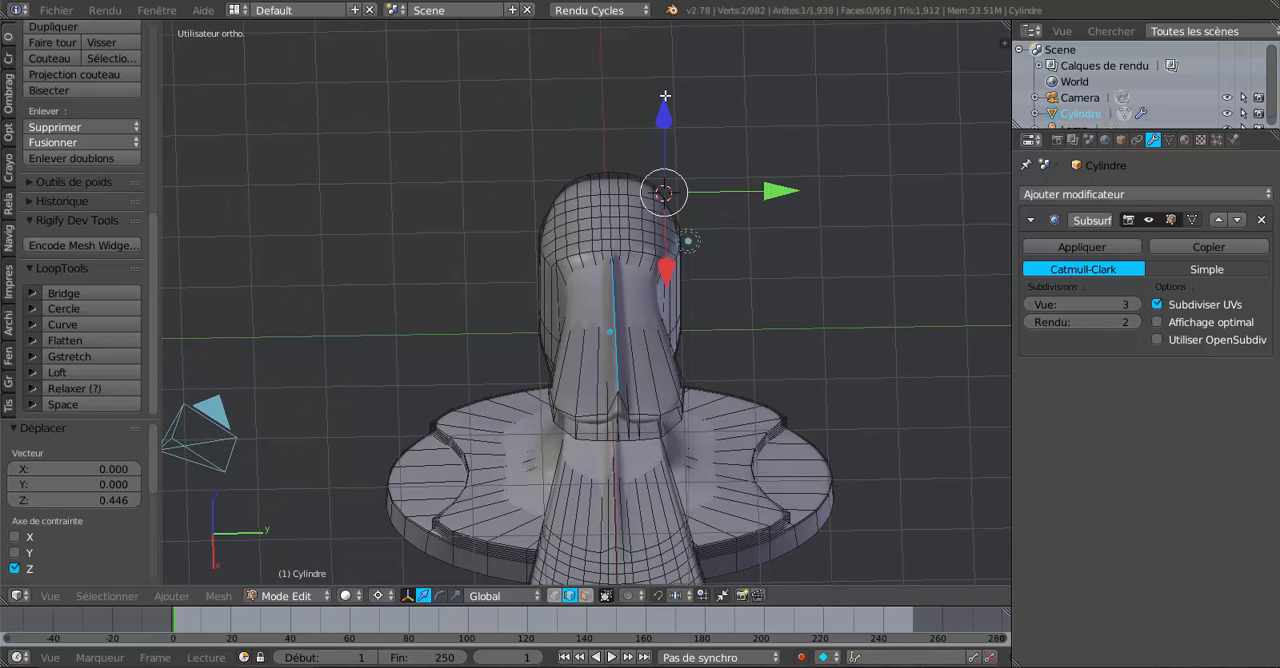
key(Tab)
middle_drag(682, 207, 768, 178)
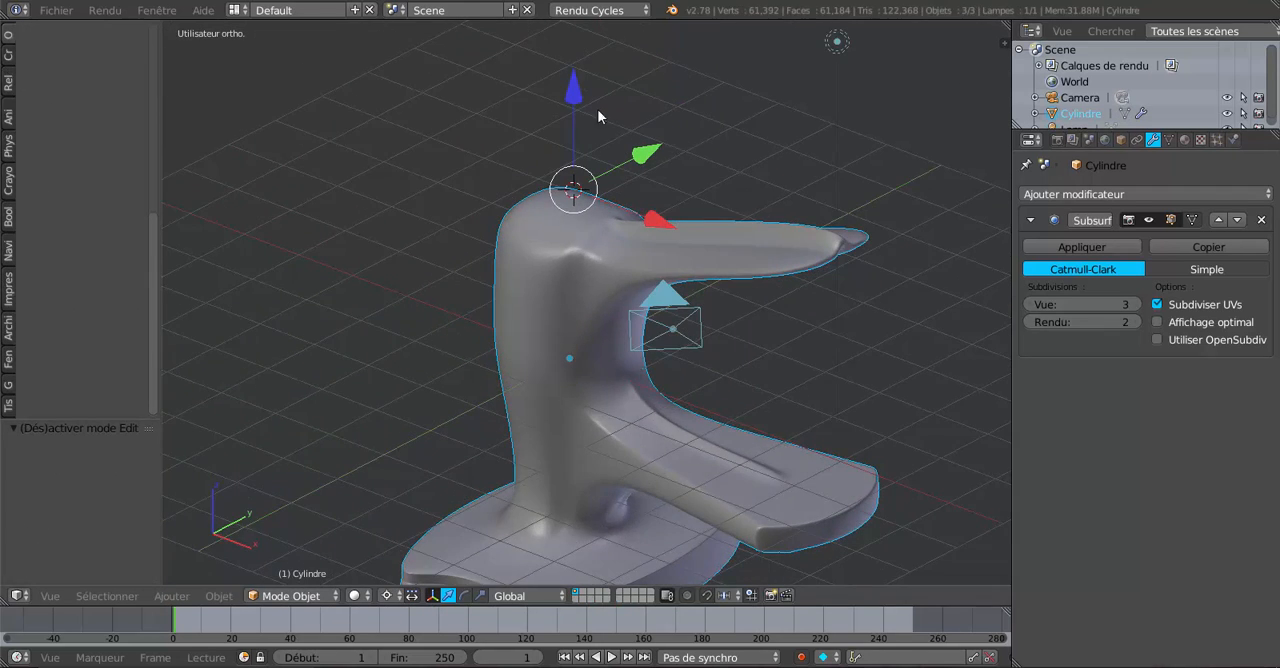
Move the handle's central top edge by -0.288 along Z and review the smoothed handle.
key(Tab)
drag(572, 104, 578, 109)
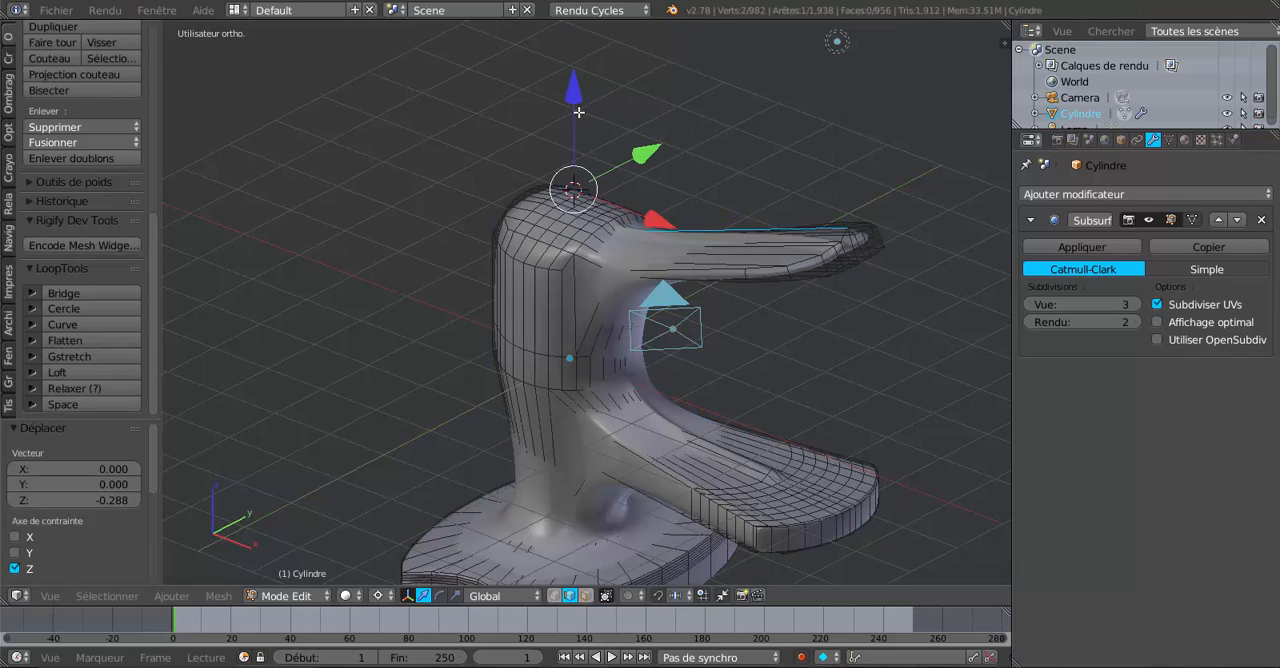
key(Tab)
middle_drag(500, 295, 531, 222)
Select the central lengthwise edge on the handle's underside, raise it slightly along Z, and check the faucet in Object Mode.
middle_drag(638, 215, 646, 193)
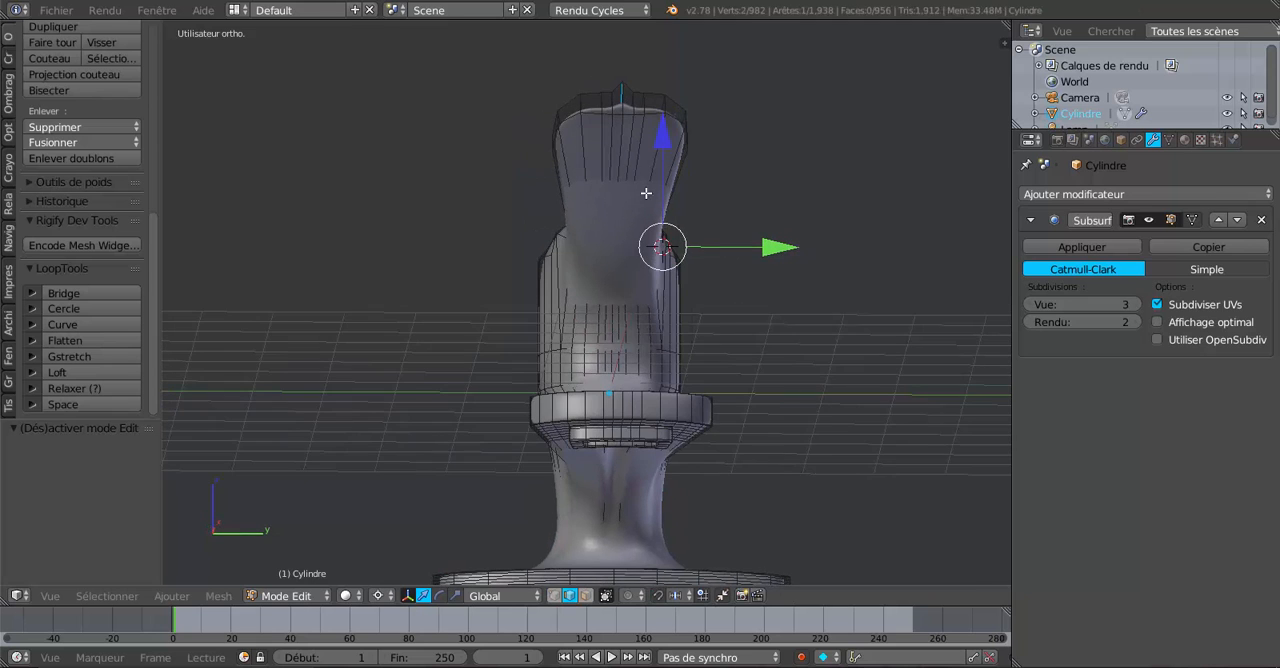
right_click(621, 165)
middle_drag(731, 287, 771, 303)
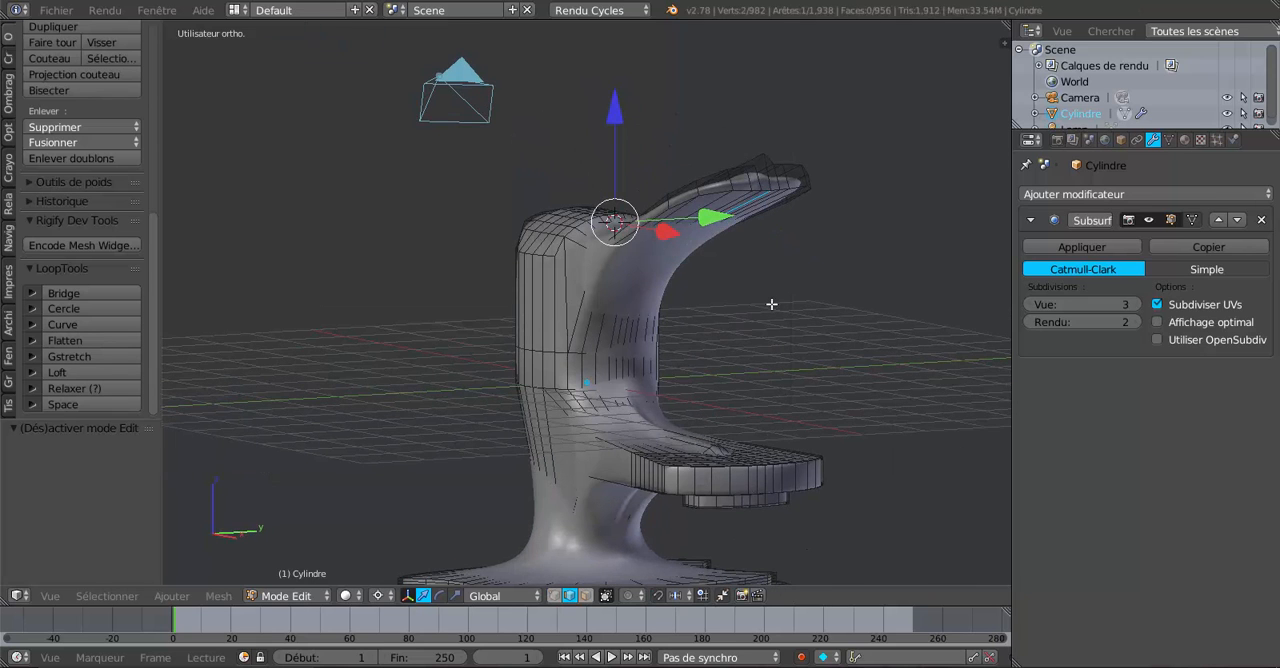
drag(622, 130, 617, 119)
key(Tab)
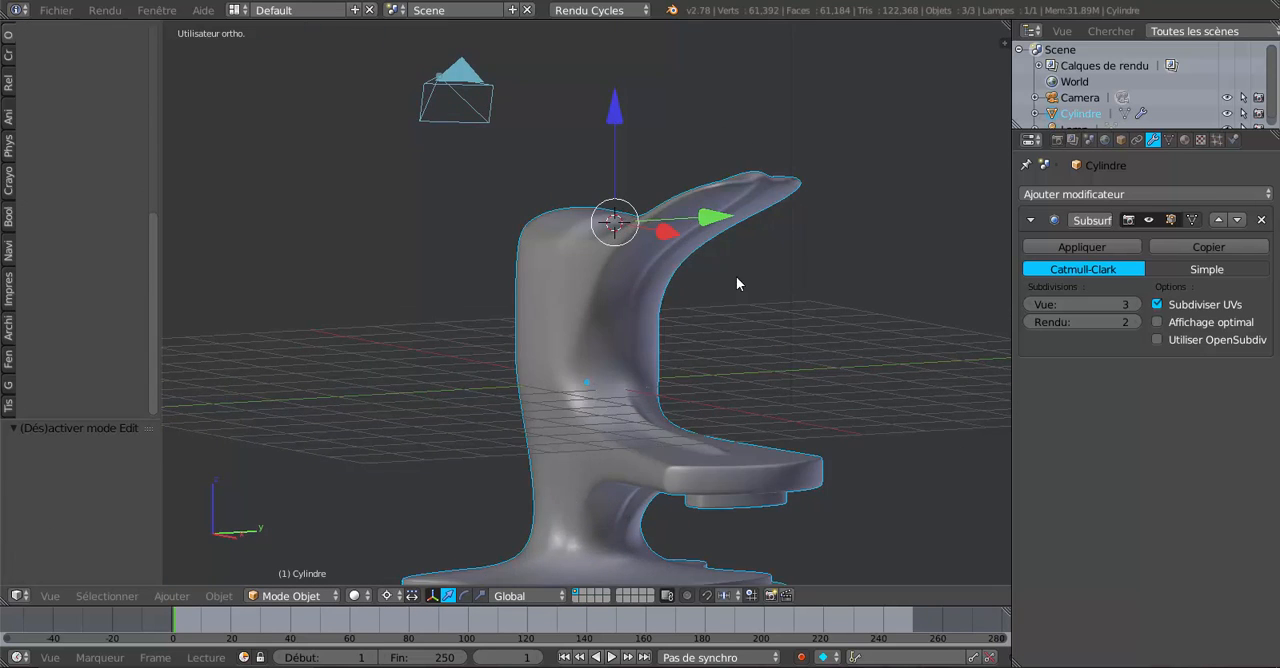
middle_drag(737, 283, 788, 397)
In front orthographic wireframe view and vertex mode, clear the selection and circle-select all vertices of the handle's free end.
key(Tab)
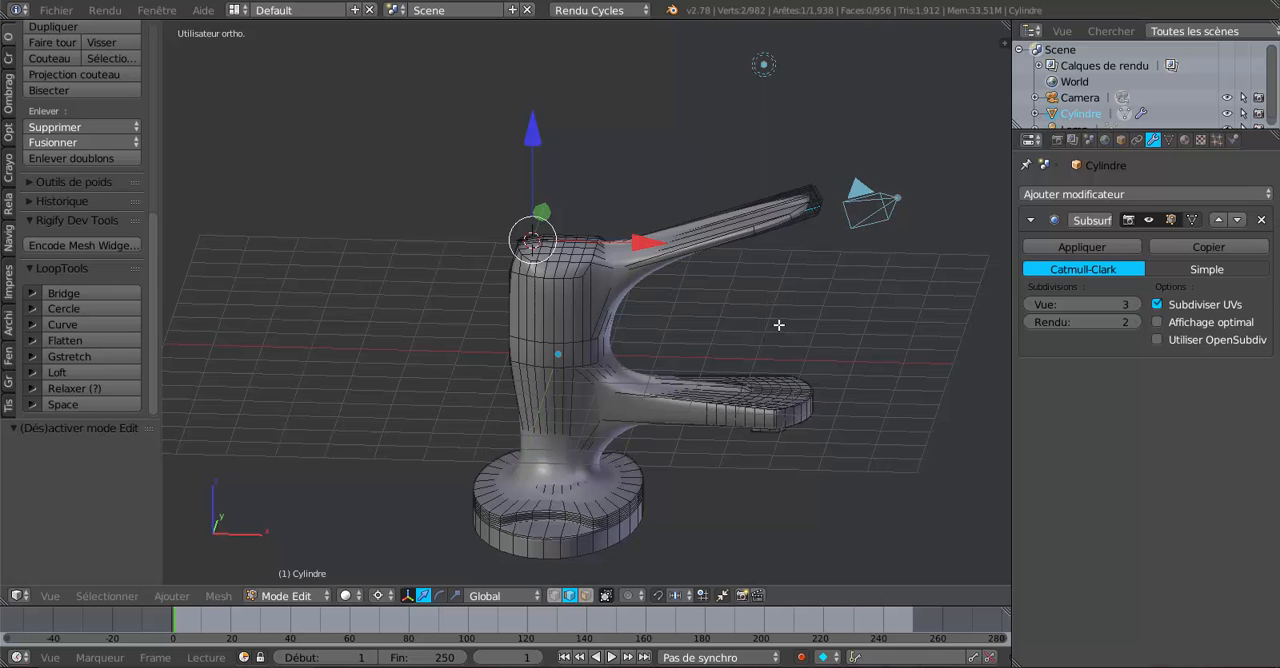
key(KP_1)
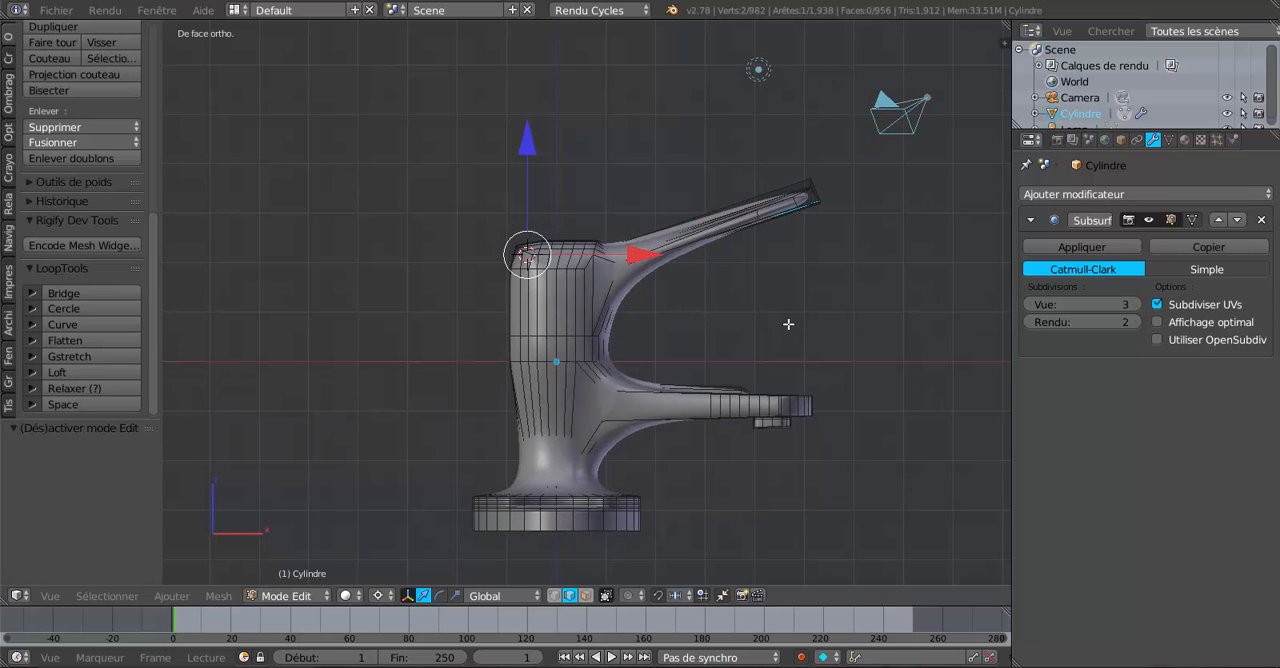
key(z)
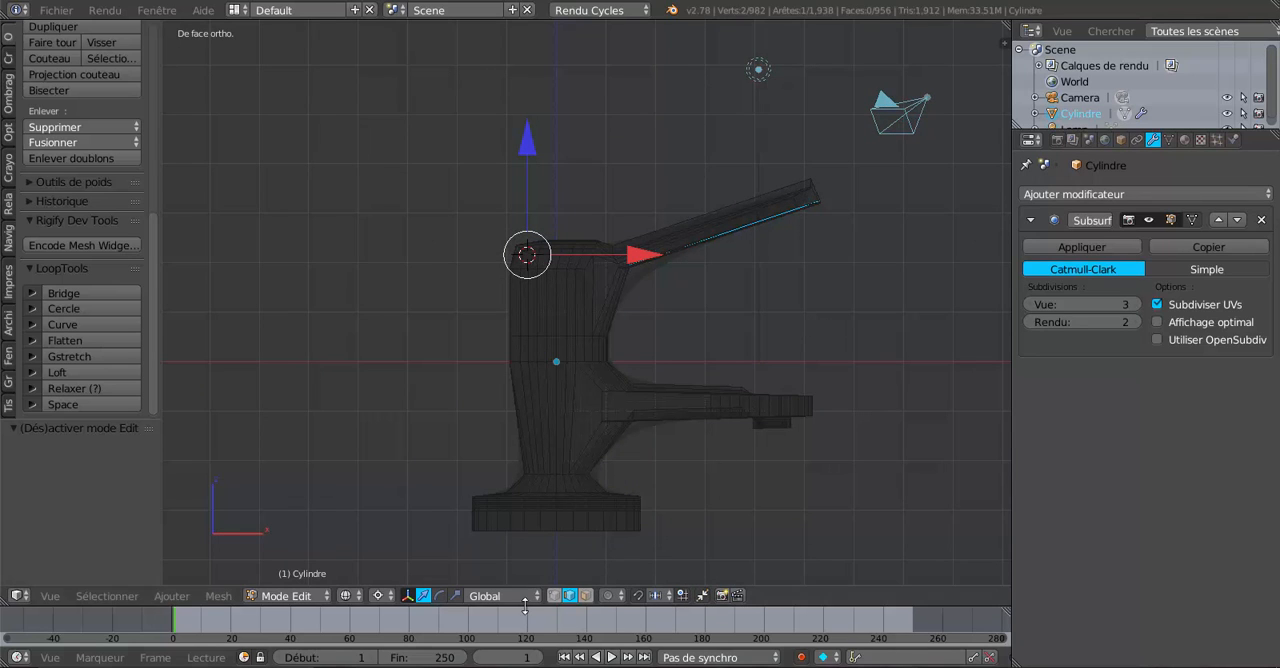
click(555, 595)
key(a)
key(a)
key(a)
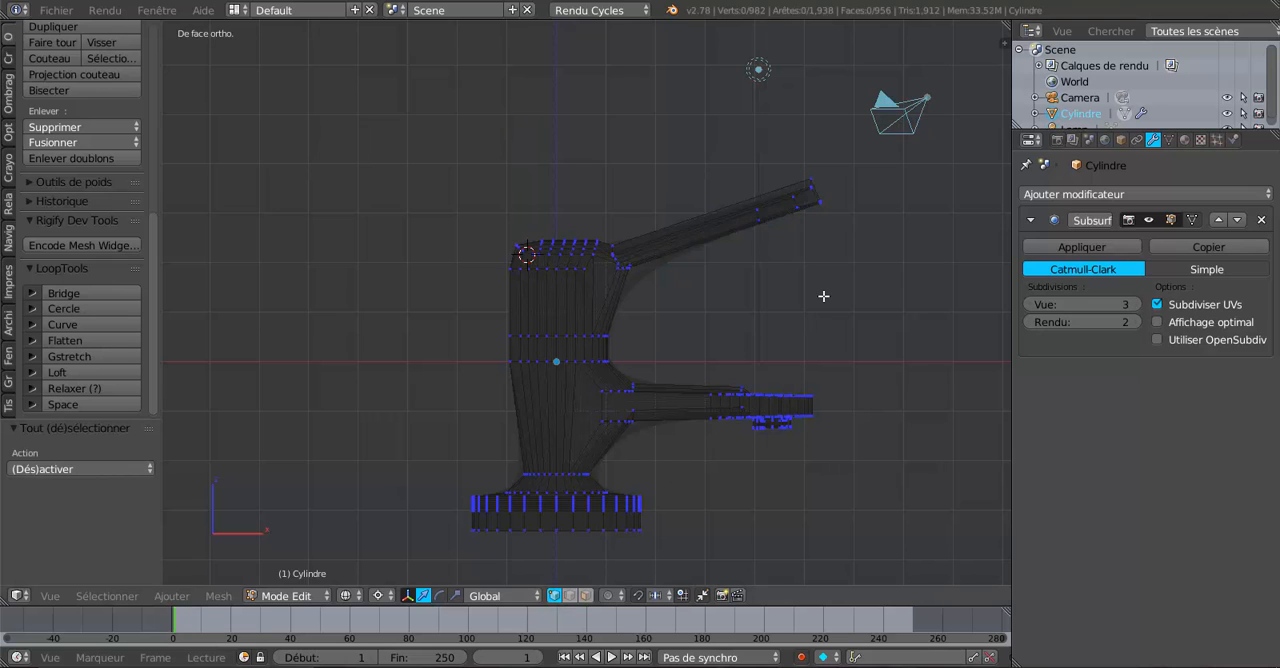
key(c)
scroll(823, 296, down, 3)
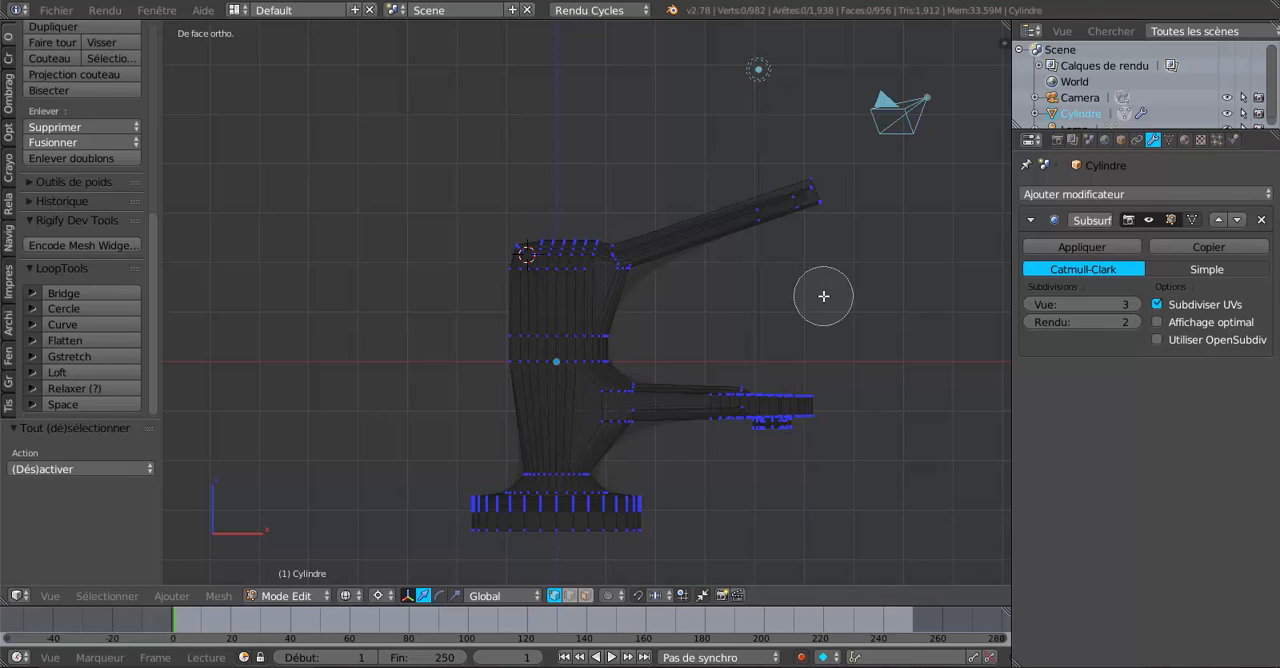
scroll(760, 237, down, 3)
drag(761, 233, 807, 199)
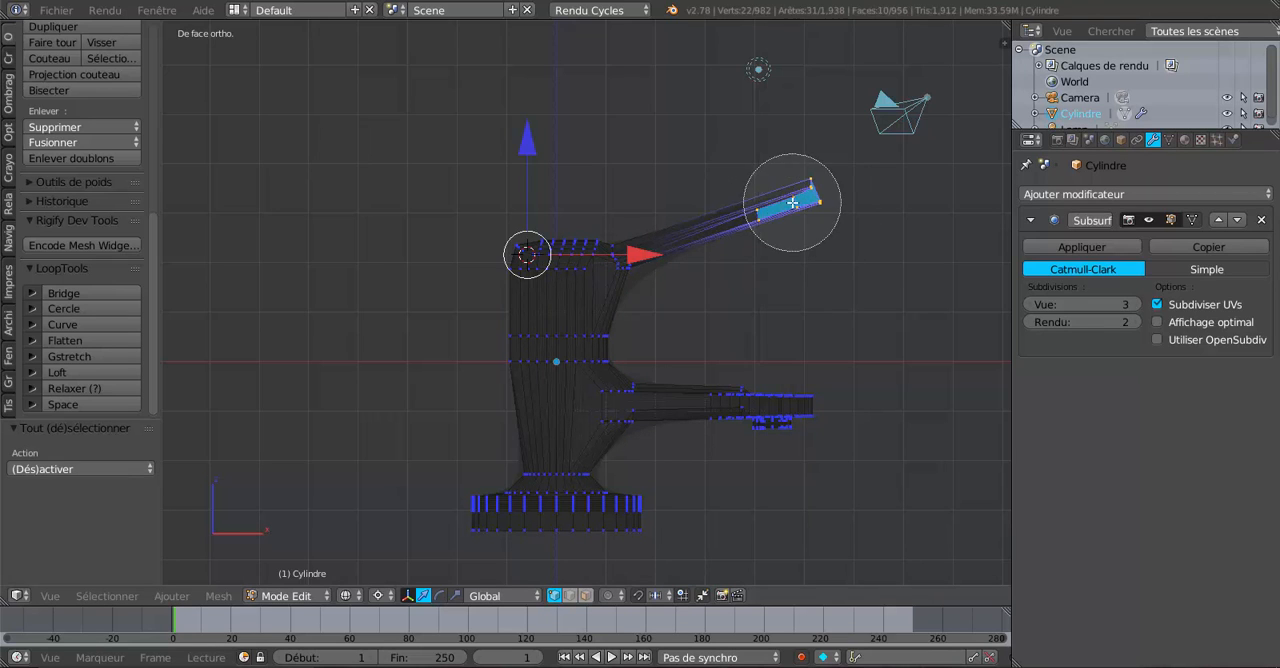
right_click(807, 199)
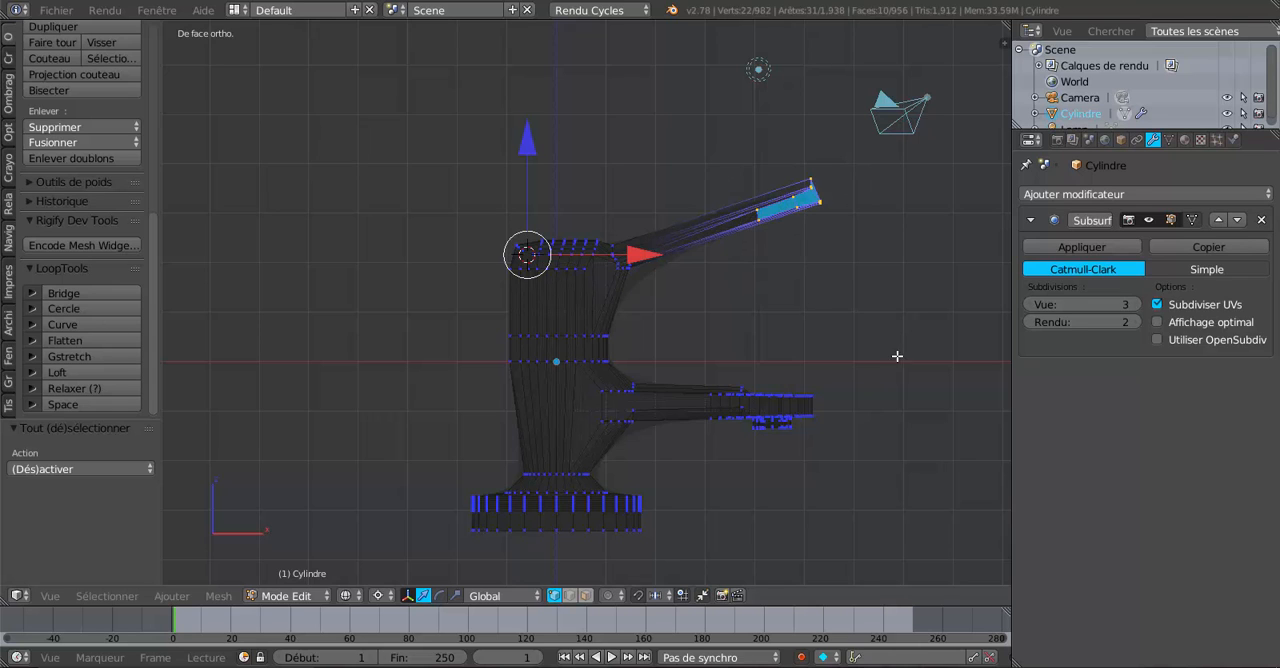
Set the pivot point to Barycentre for the selected vertices of the handle's free end.
key(r)
right_click(890, 325)
click(378, 595)
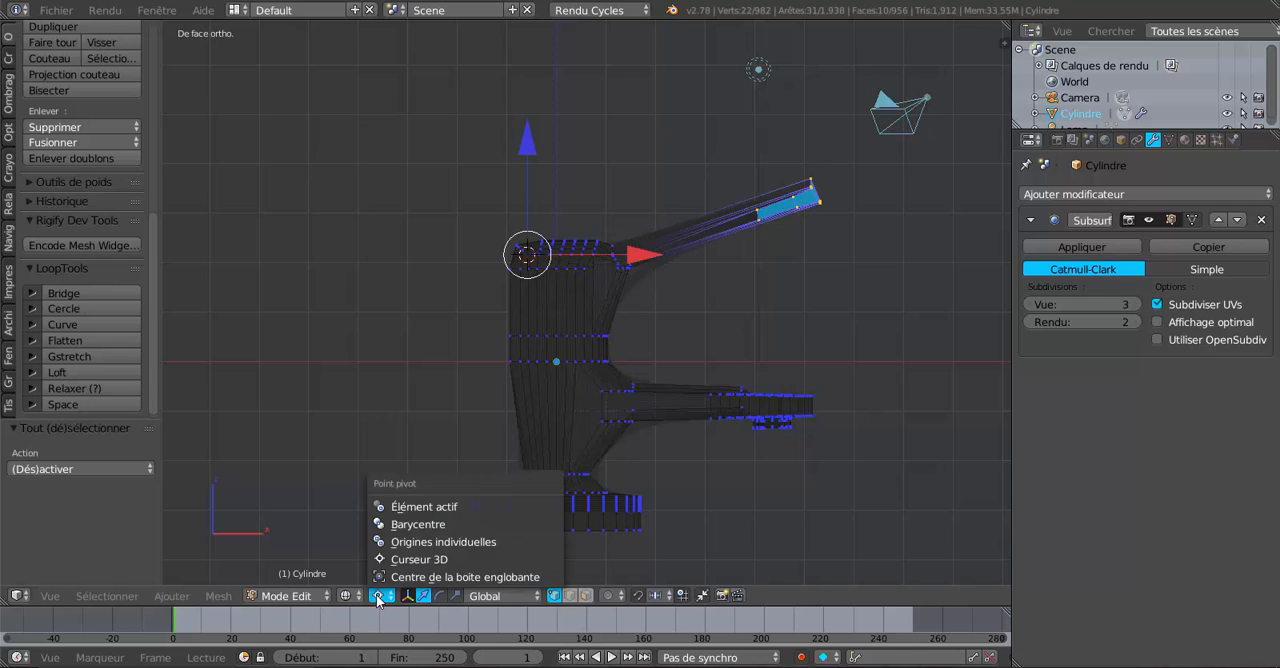
click(395, 525)
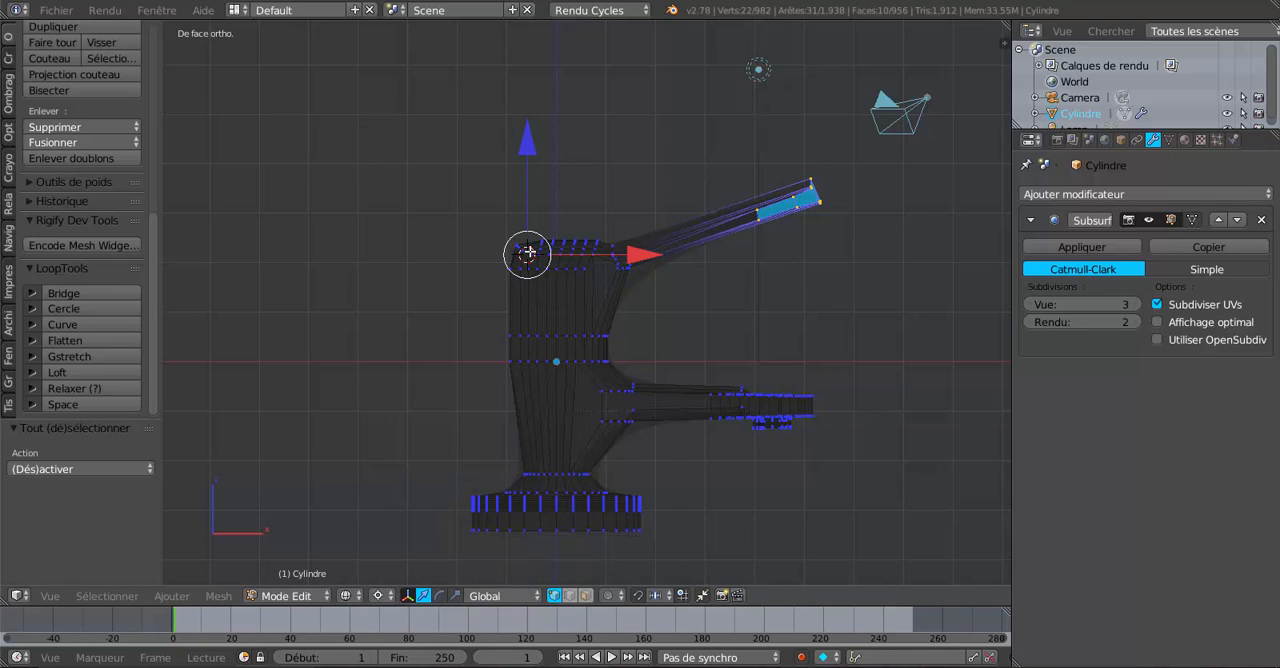
click(378, 595)
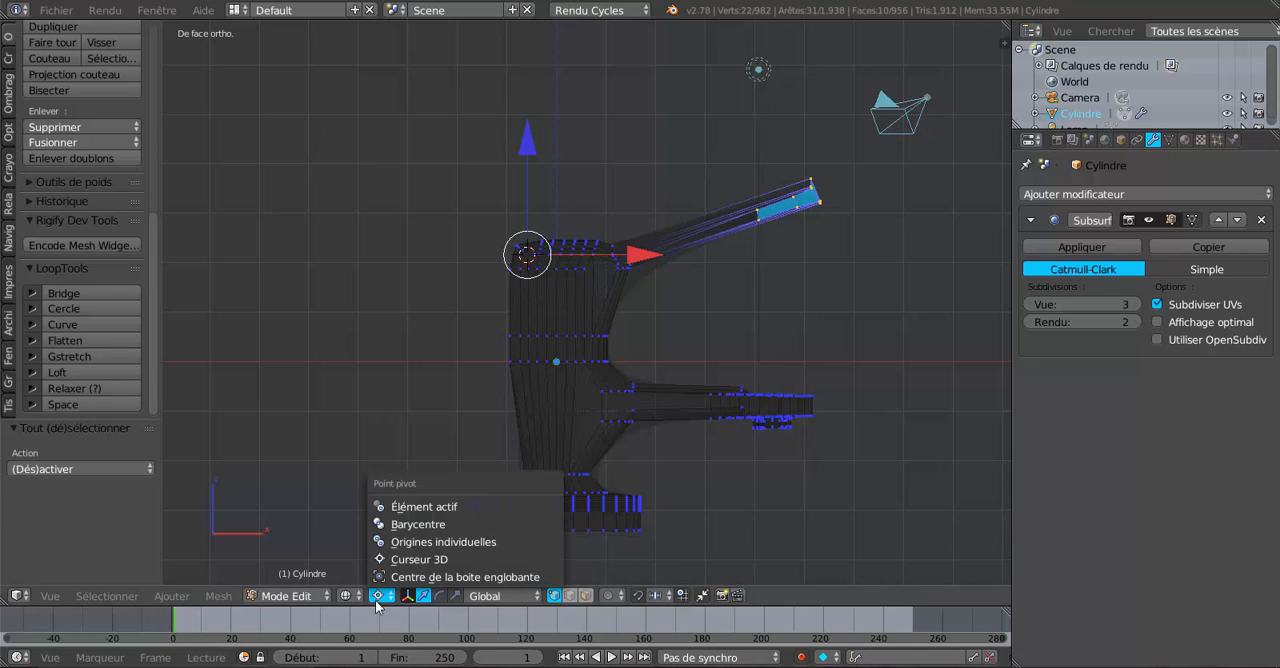
click(397, 525)
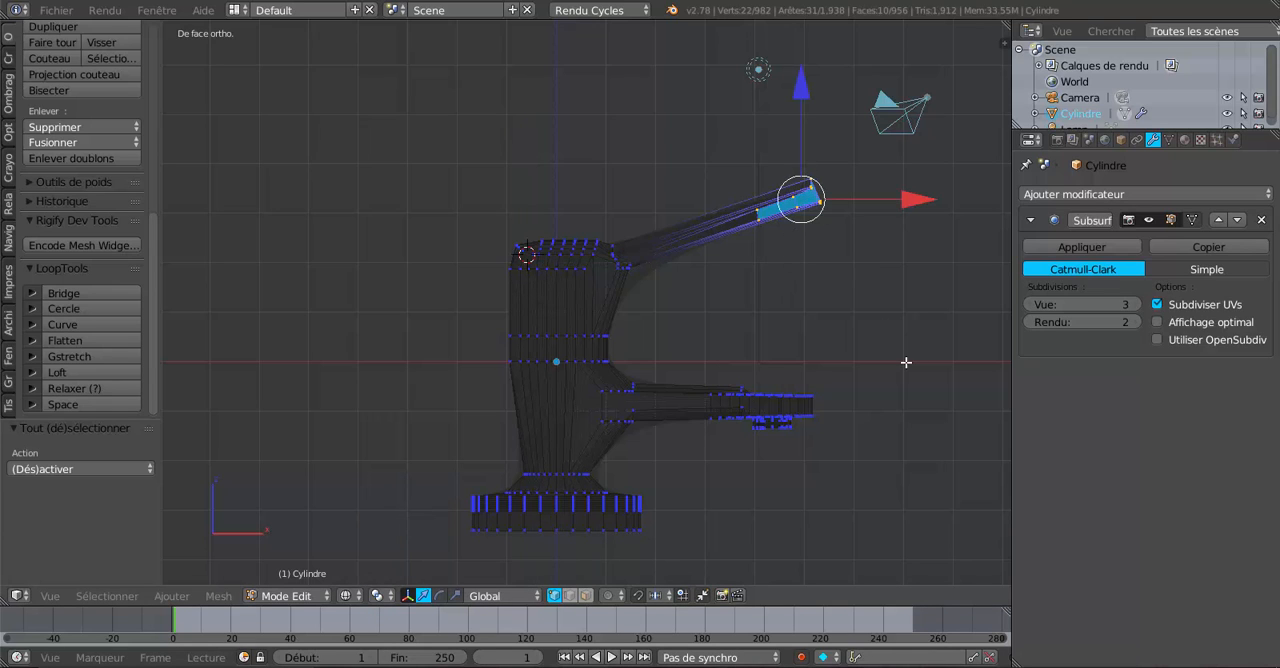
key(r)
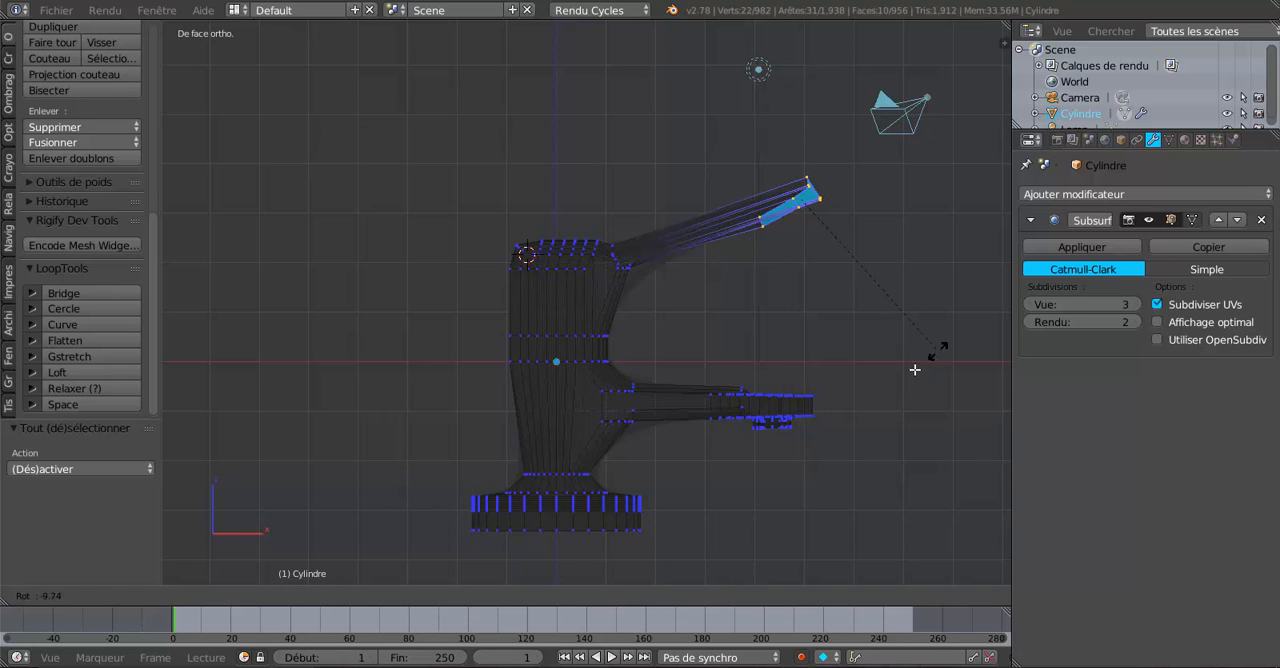
key(Escape)
mouse_move(914, 351)
middle_down()
mouse_move(906, 537)
mouse_move(863, 520)
mouse_move(812, 443)
mouse_move(780, 523)
mouse_move(743, 434)
mouse_move(737, 309)
mouse_move(760, 379)
mouse_move(934, 384)
mouse_move(922, 364)
middle_up()
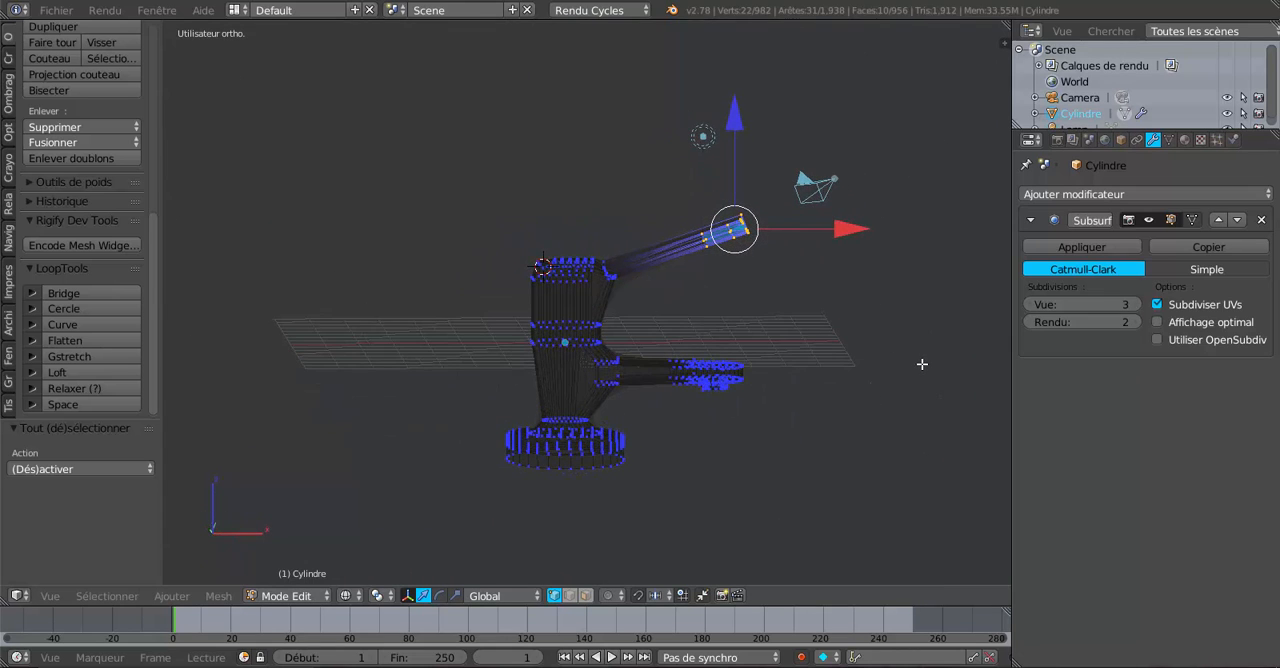
key(KP_1)
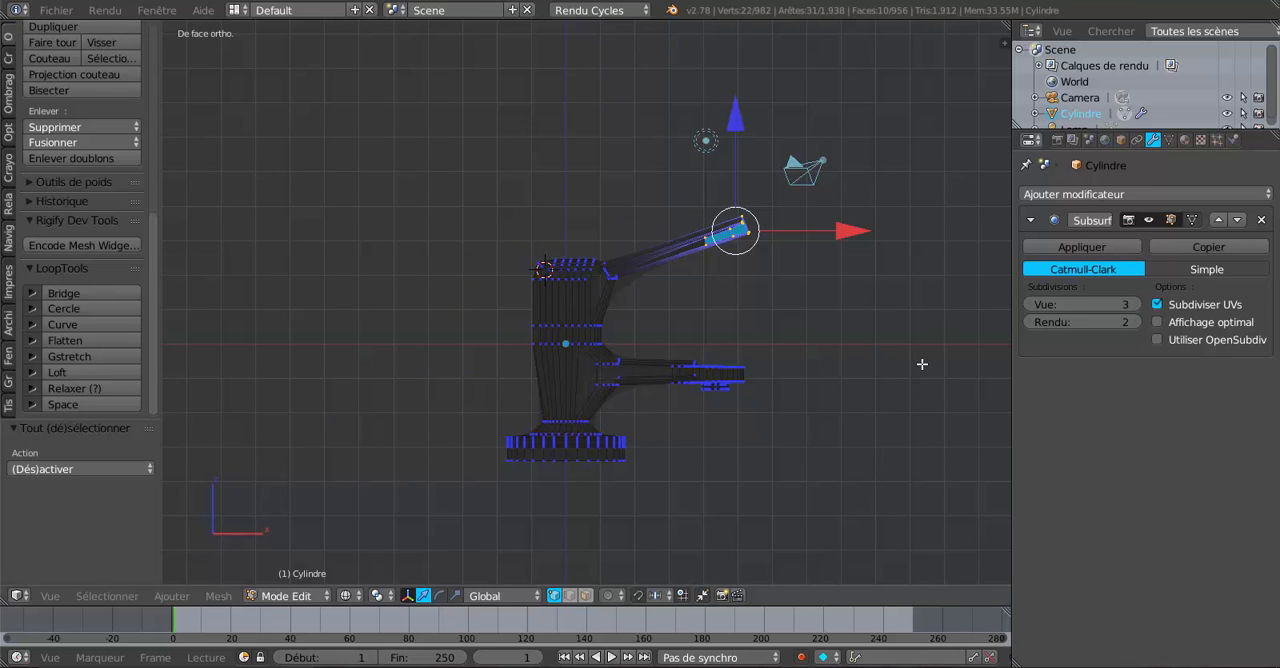
middle_drag(922, 364, 926, 433)
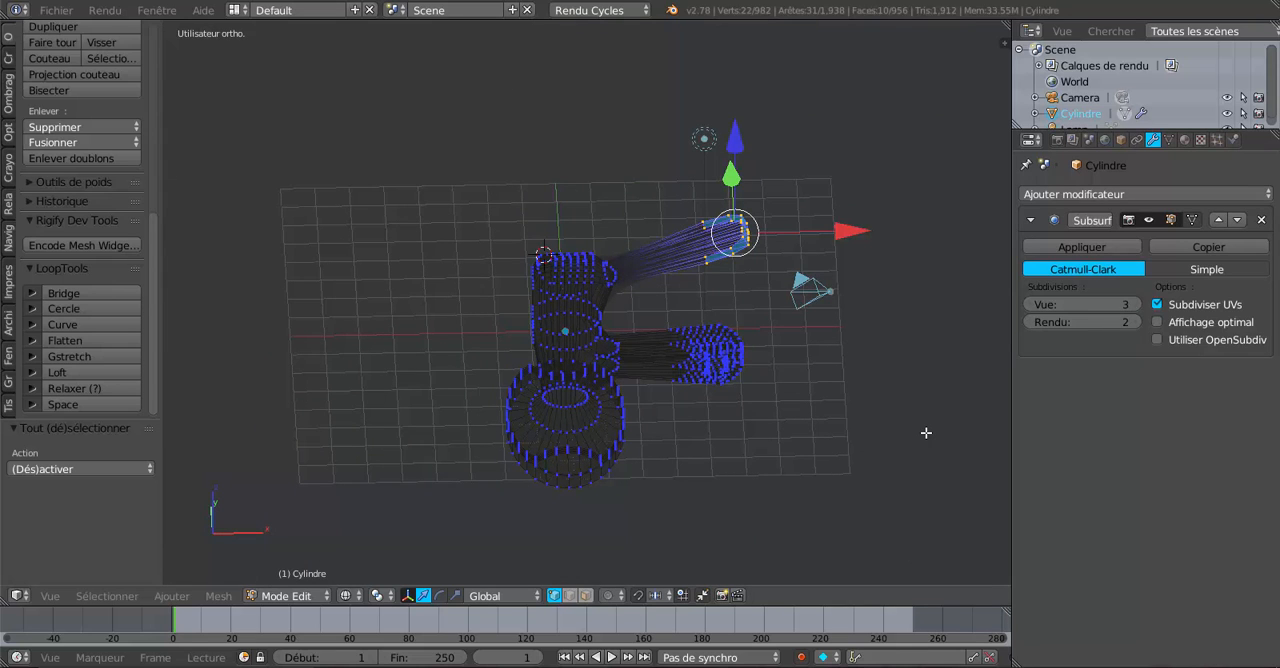
key(KP_1)
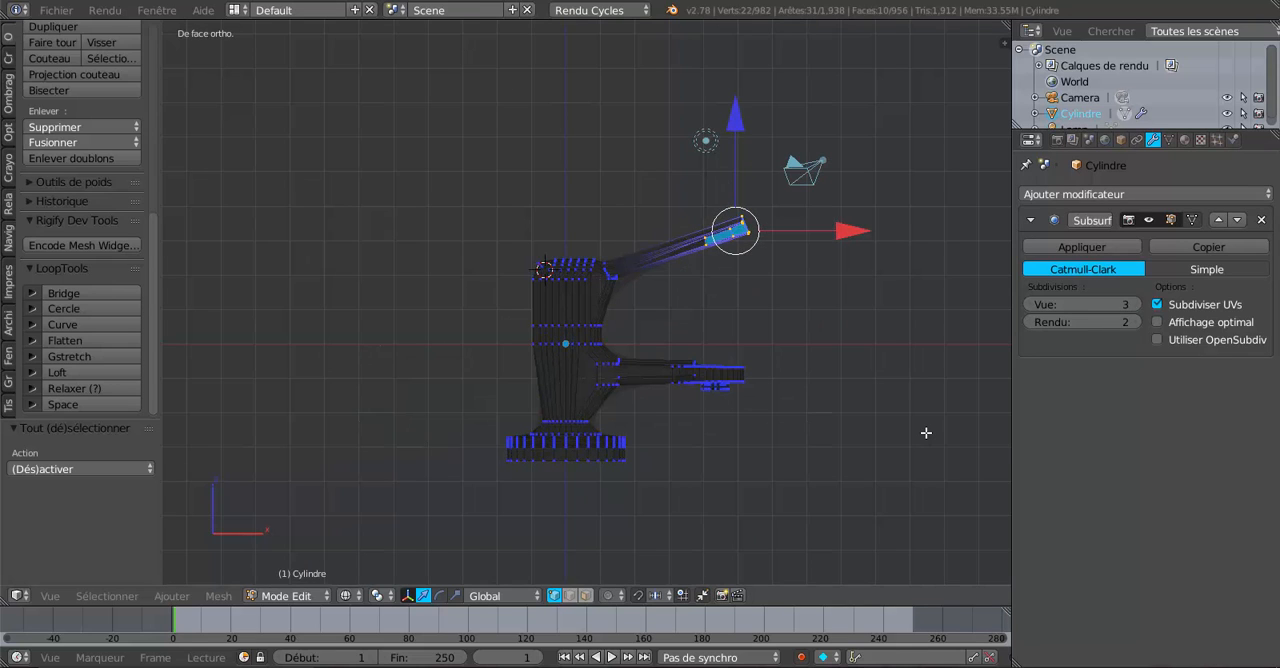
Try rotating the handle's free end about the global Z axis and about the global X axis.
key(r)
key(z)
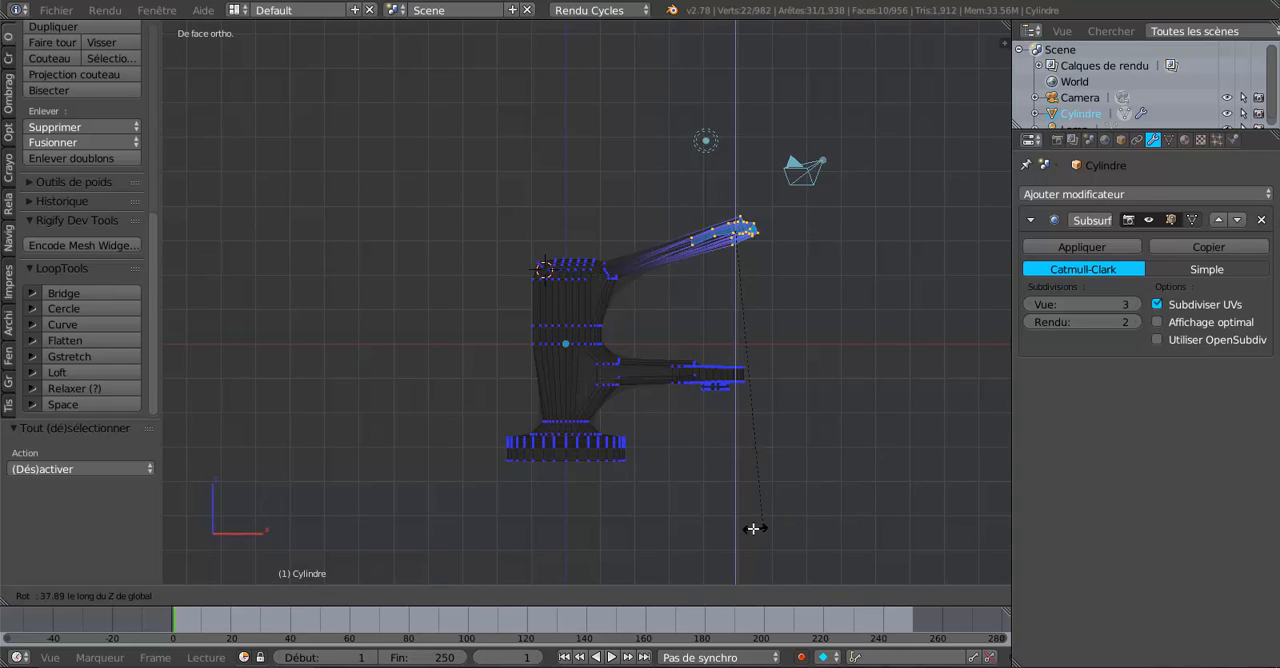
click(781, 427)
key(r)
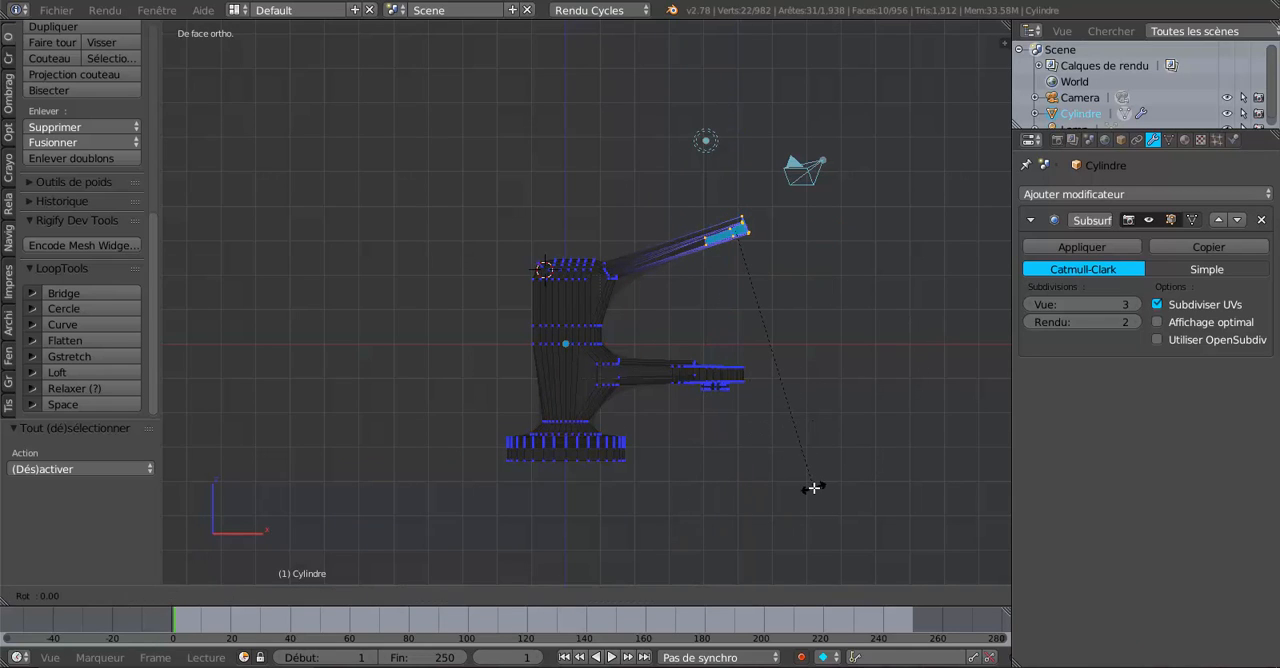
key(x)
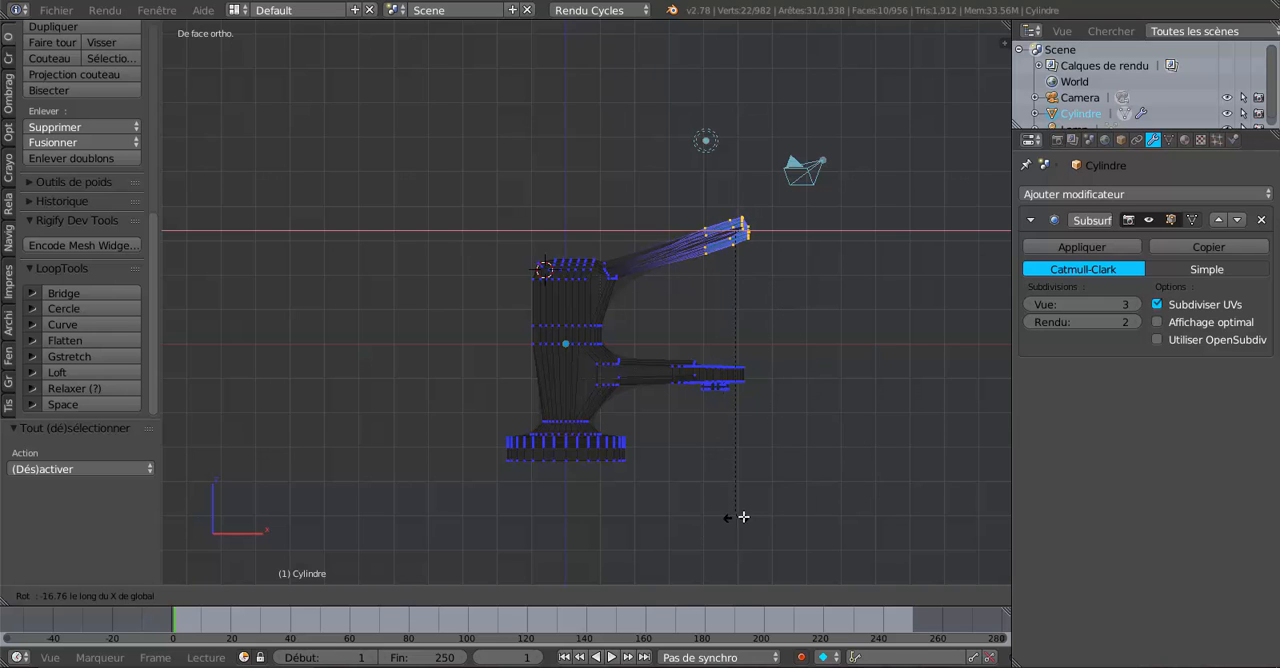
click(740, 515)
Try a slight free rotation of the handle's end in front orthographic view, review it in solid shading, and undo it.
middle_drag(846, 483, 857, 527)
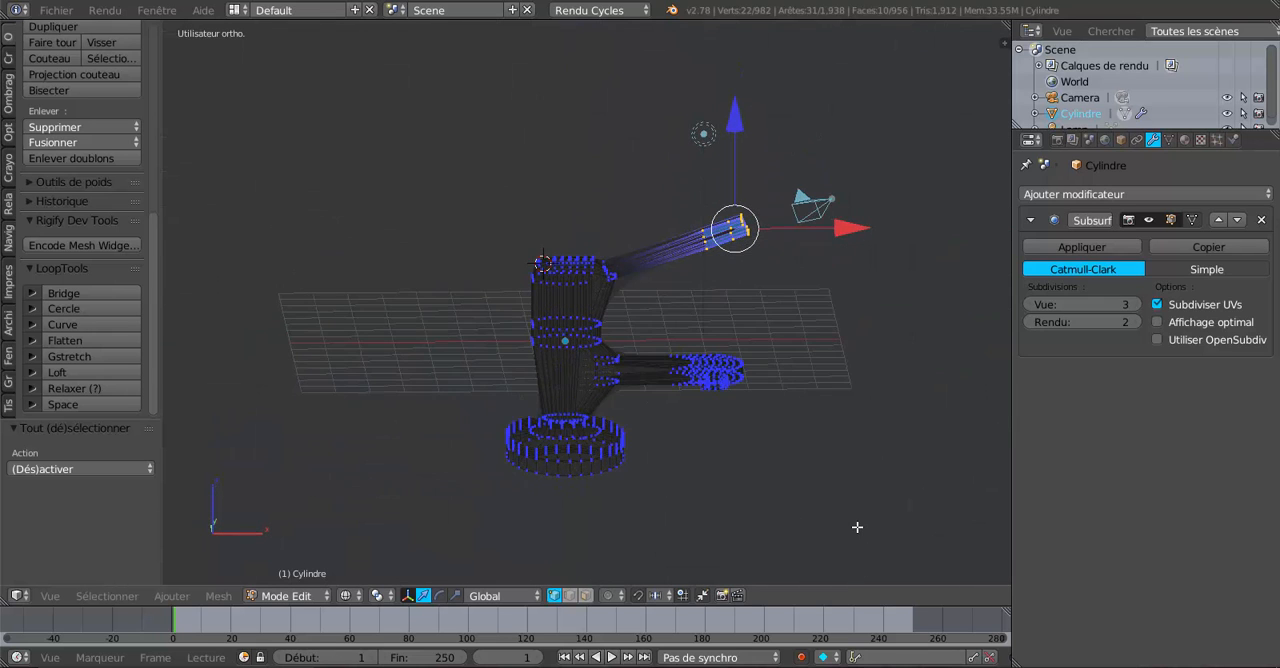
key(KP_1)
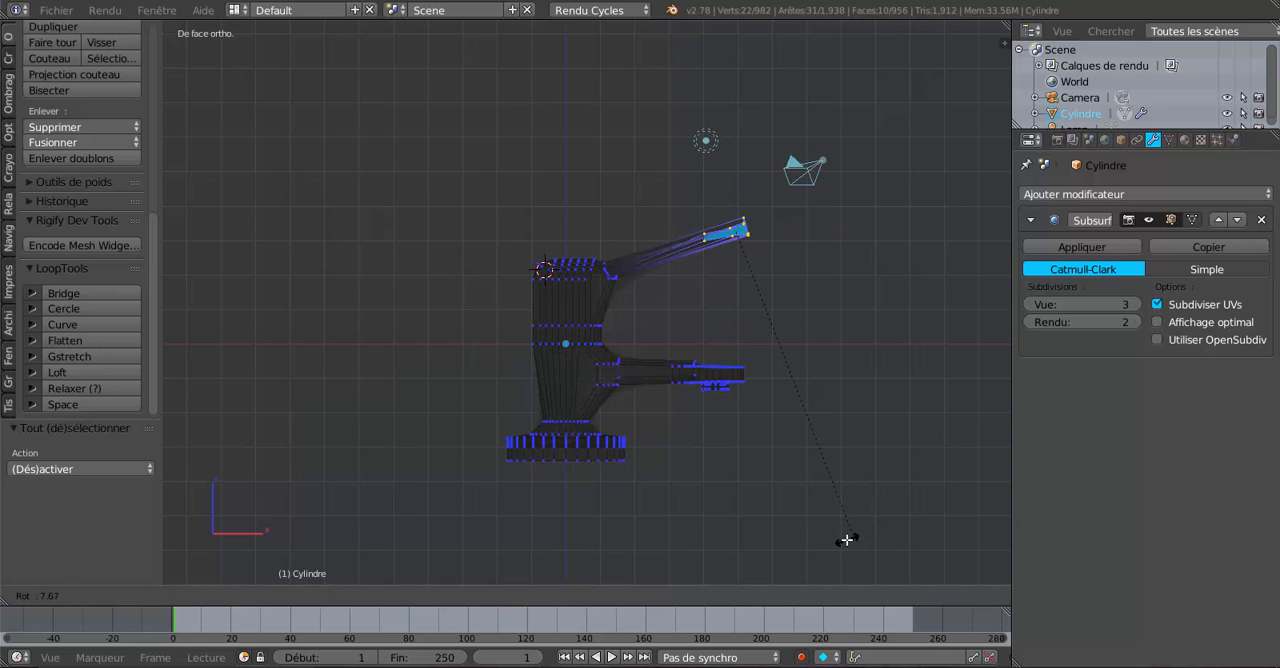
key(a)
middle_drag(865, 433, 815, 556)
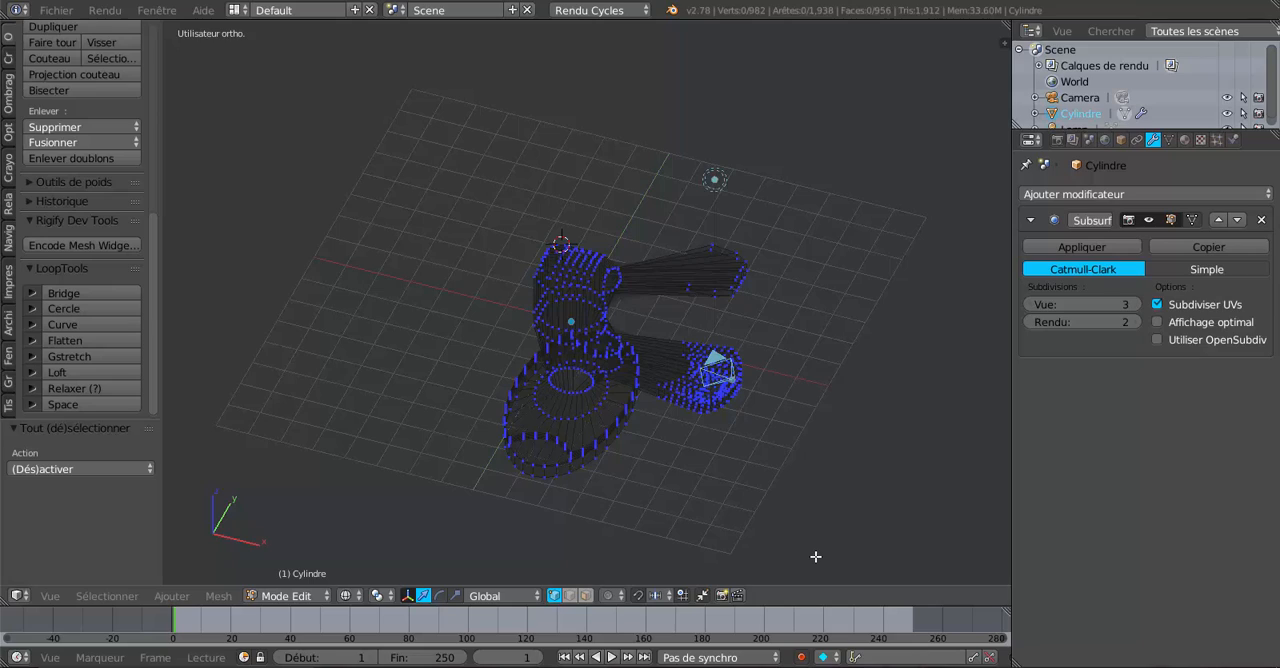
key(z)
mouse_move(788, 552)
middle_down()
mouse_move(763, 531)
mouse_move(672, 521)
mouse_move(824, 546)
mouse_move(838, 536)
middle_up()
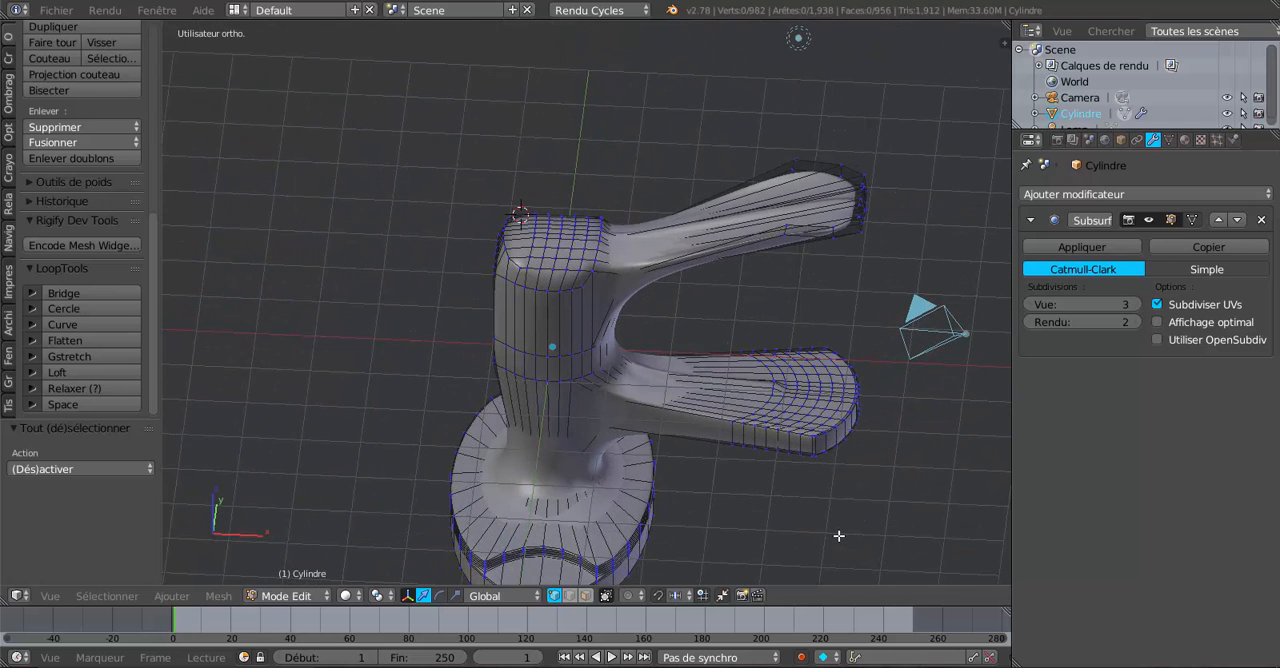
key(ctrl+z)
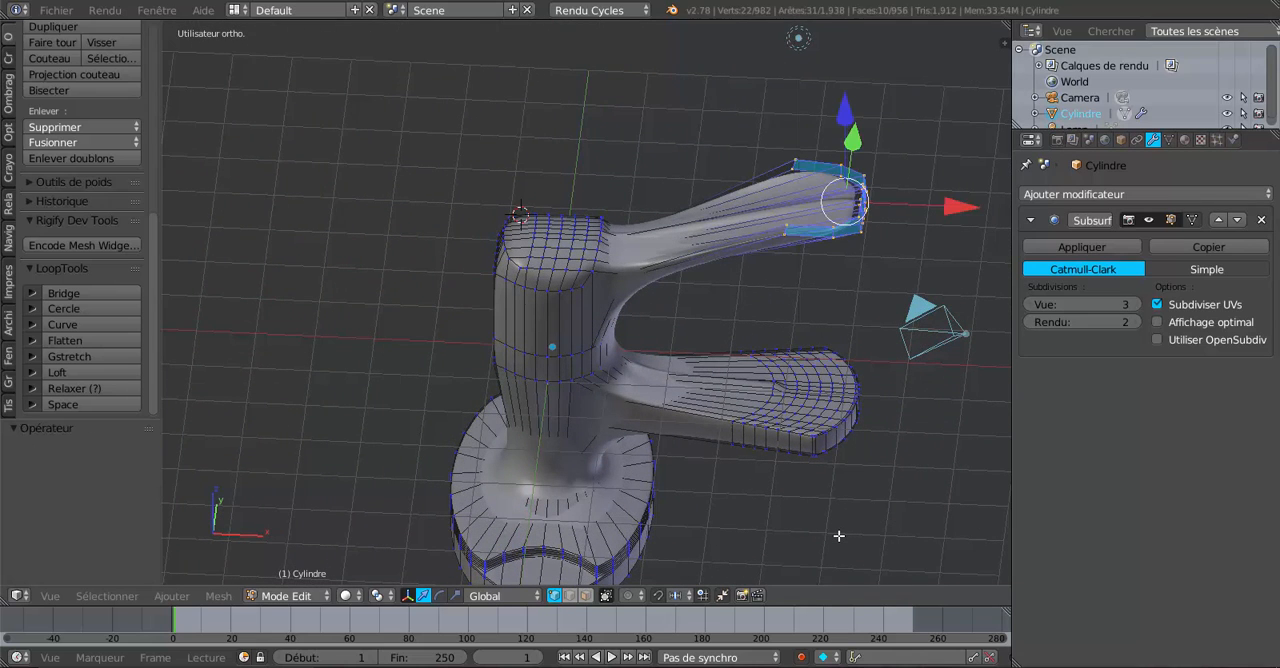
key(ctrl+z)
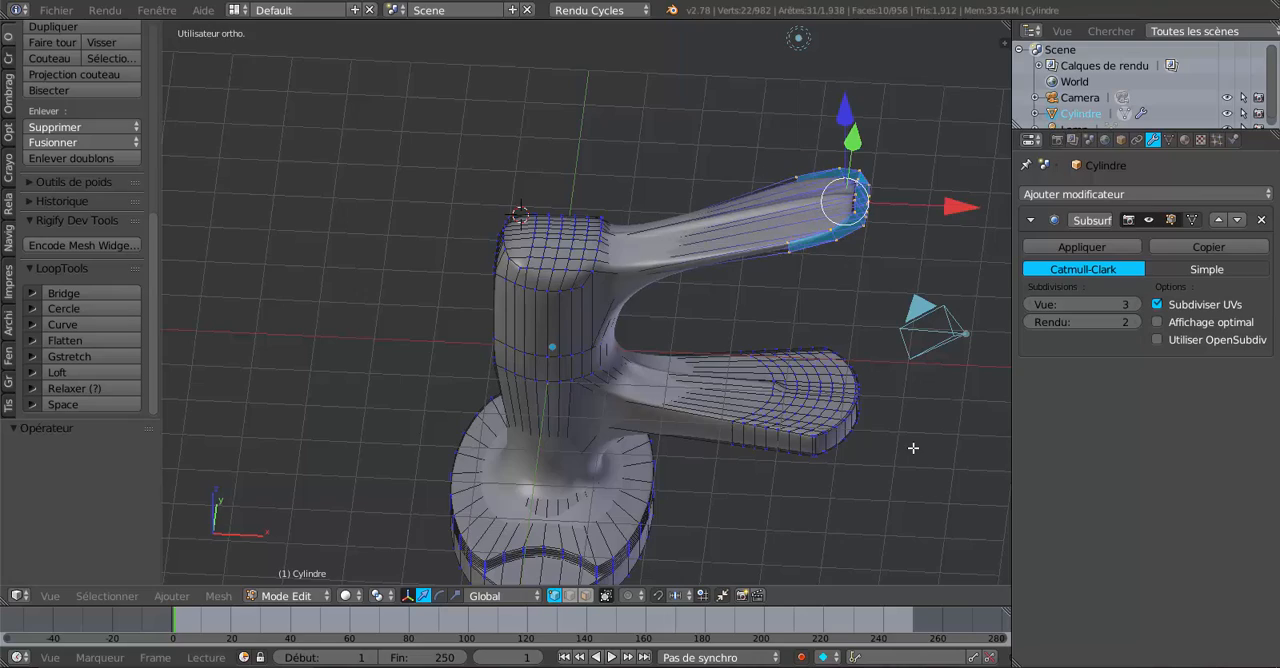
In front view, extend the handle by moving its free end along X by 1.049 and back by -1.414.
middle_drag(910, 430, 913, 328)
key(KP_1)
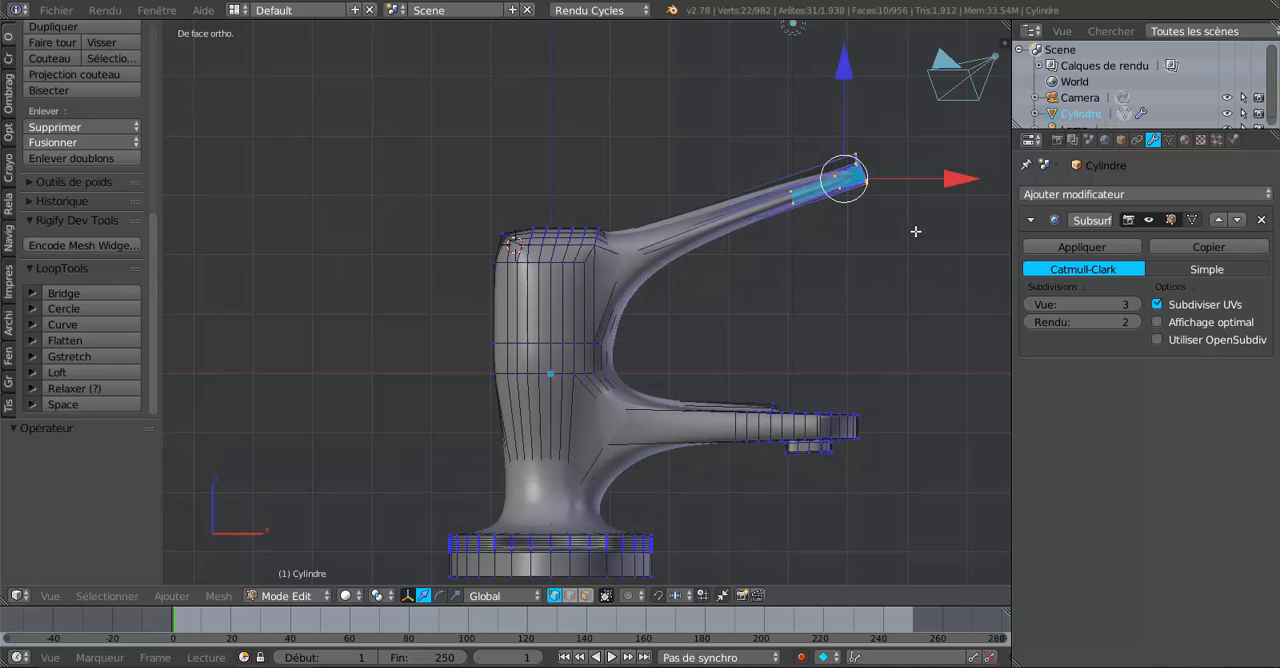
drag(955, 177, 175, 181)
scroll(389, 220, down, 2)
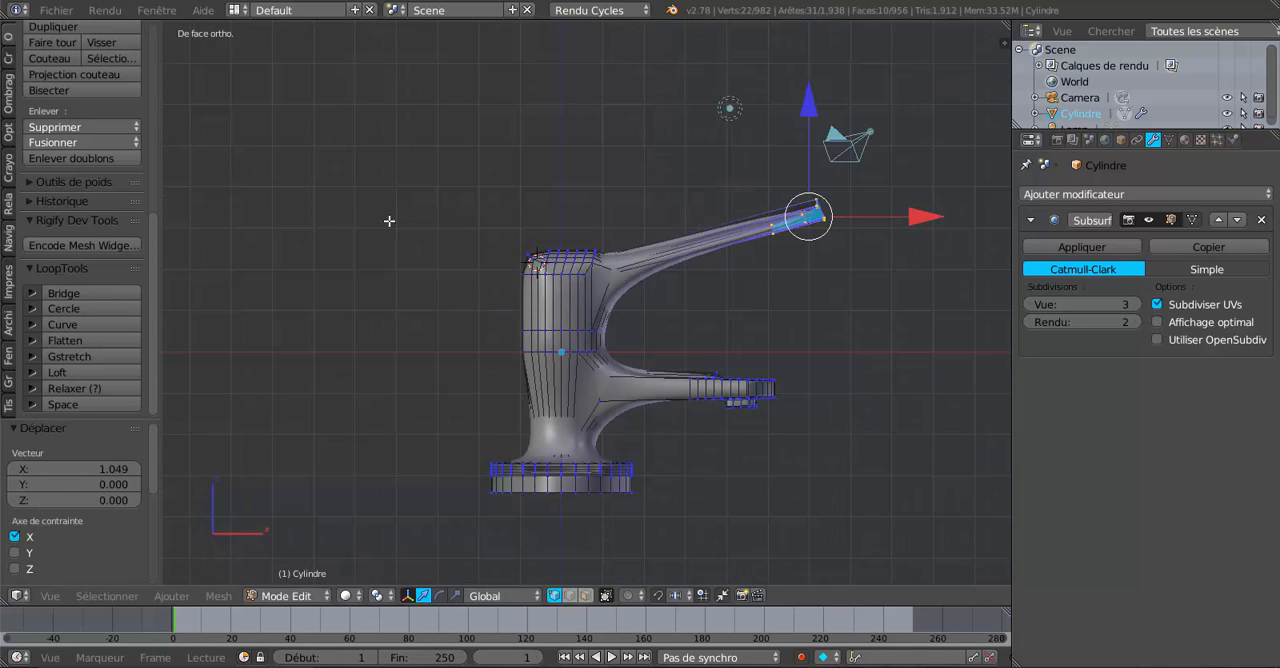
mouse_move(878, 214)
mouse_down()
mouse_move(906, 213)
mouse_move(855, 222)
mouse_up()
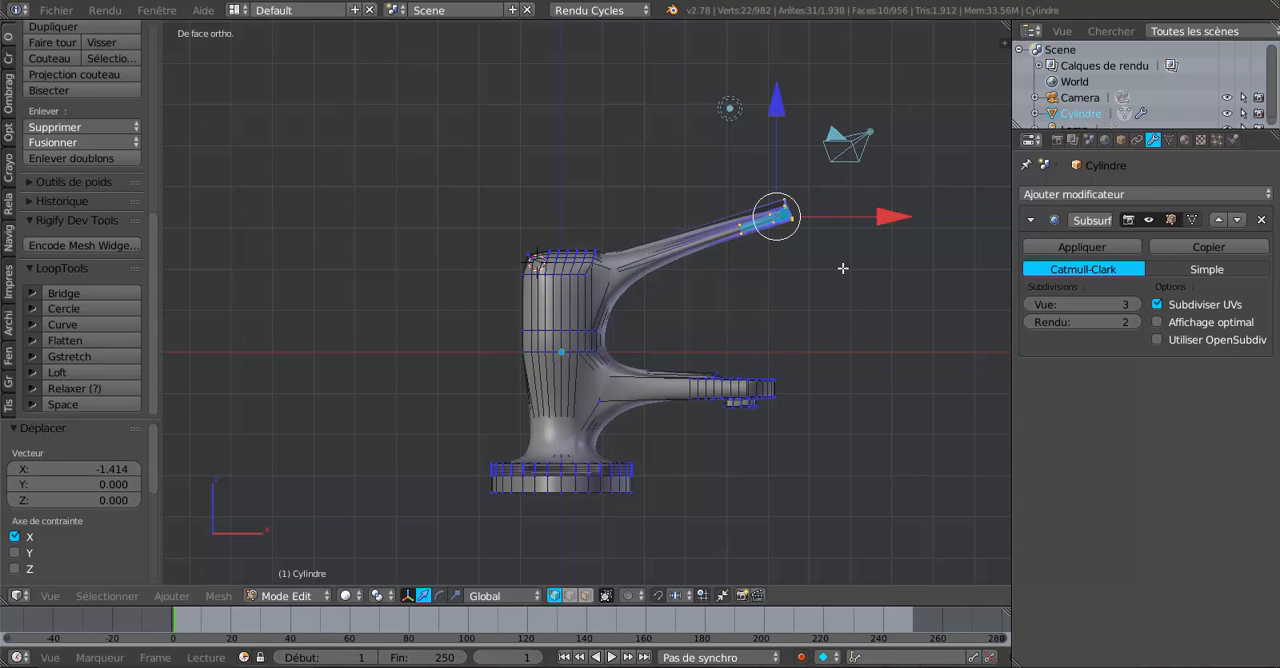
Add one loop cut around the handle and slide it toward the free end, to about -0.42.
middle_drag(728, 299, 727, 265)
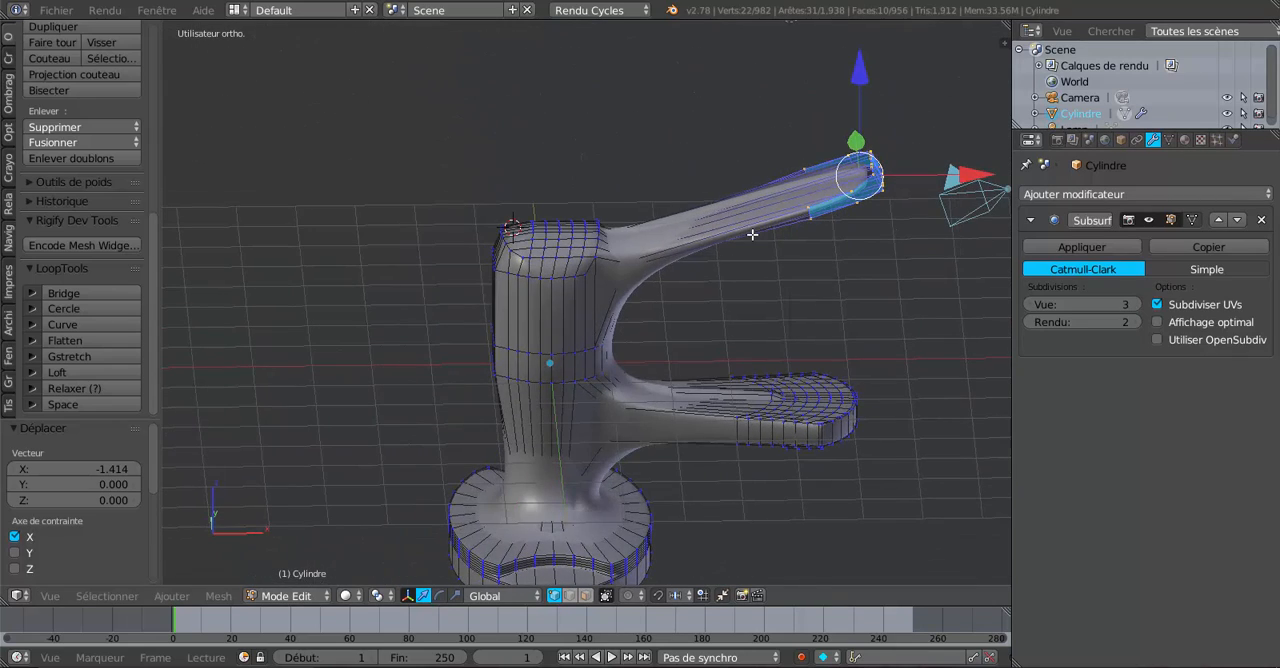
key(ctrl+r)
click(742, 233)
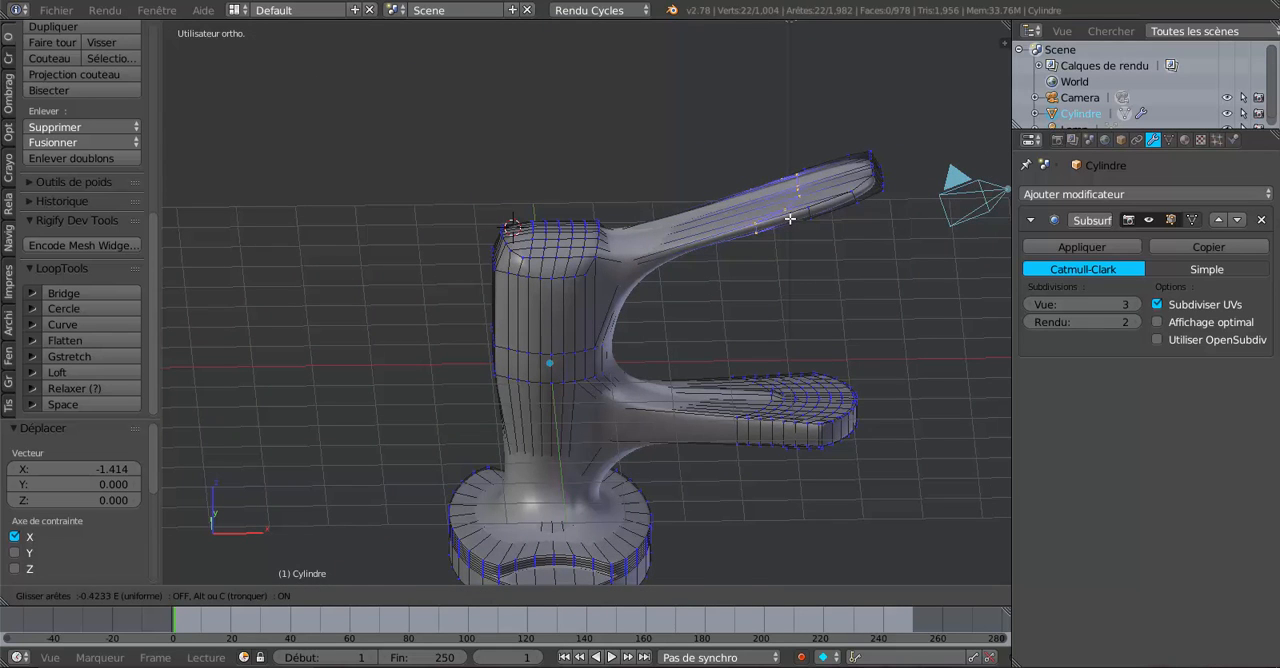
click(790, 218)
In front orthographic wireframe view, circle-select the vertices of the handle's free end in addition to the new loop.
middle_drag(840, 274, 801, 283)
scroll(840, 235, down, 1)
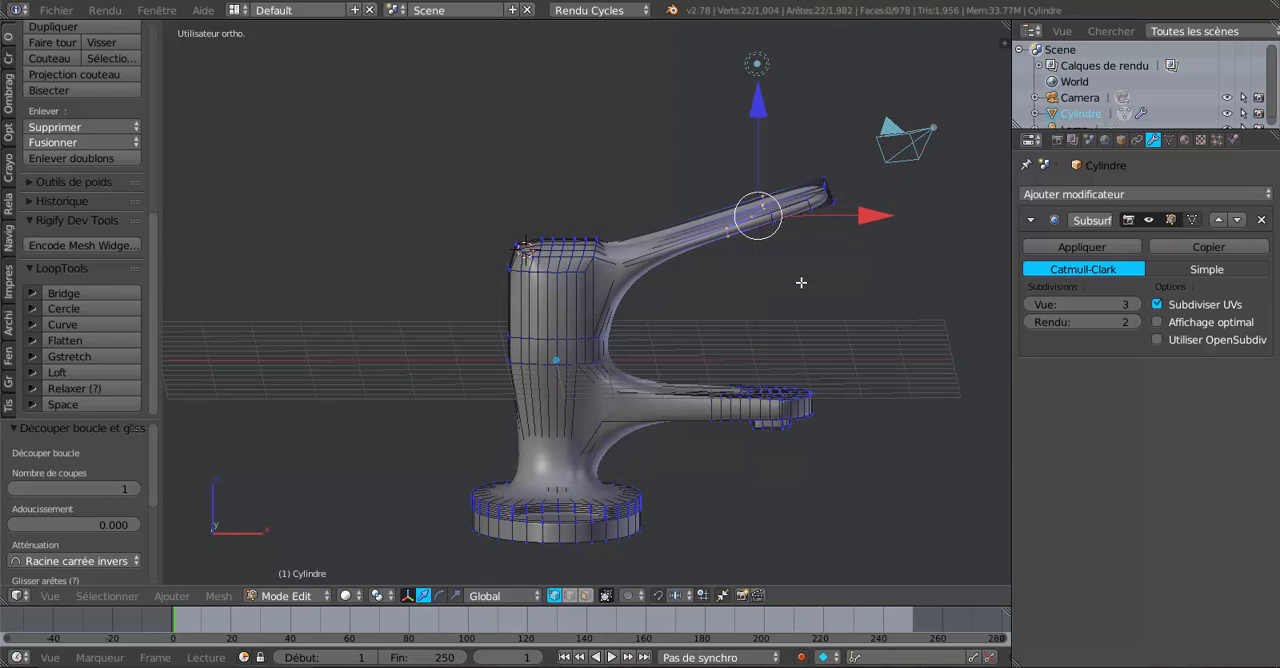
key(KP_1)
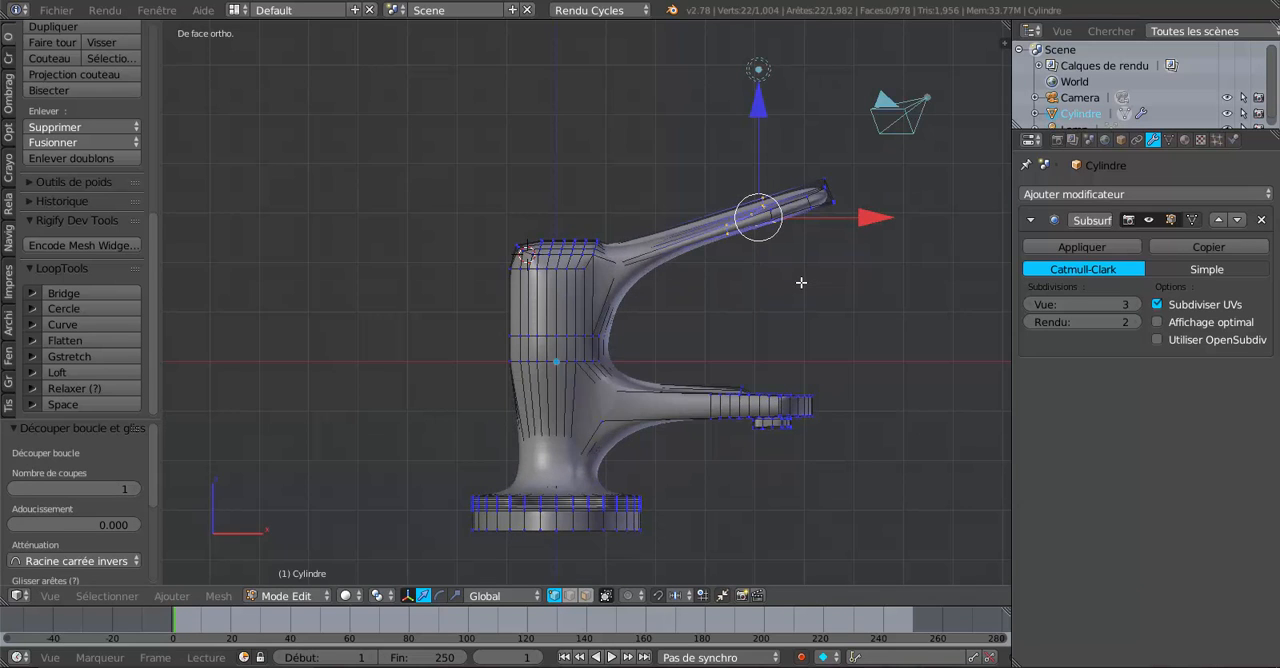
key(z)
key(c)
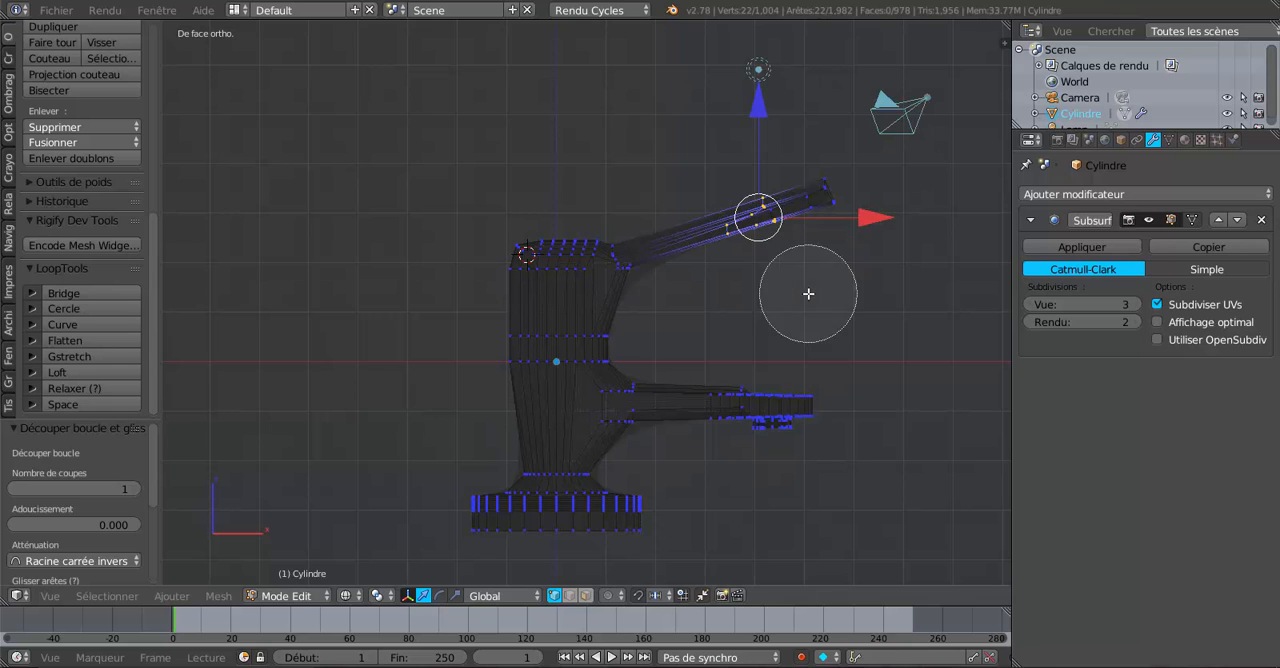
scroll(794, 251, down, 3)
mouse_move(794, 251)
mouse_down()
mouse_move(777, 206)
mouse_move(790, 214)
mouse_up()
right_click(790, 214)
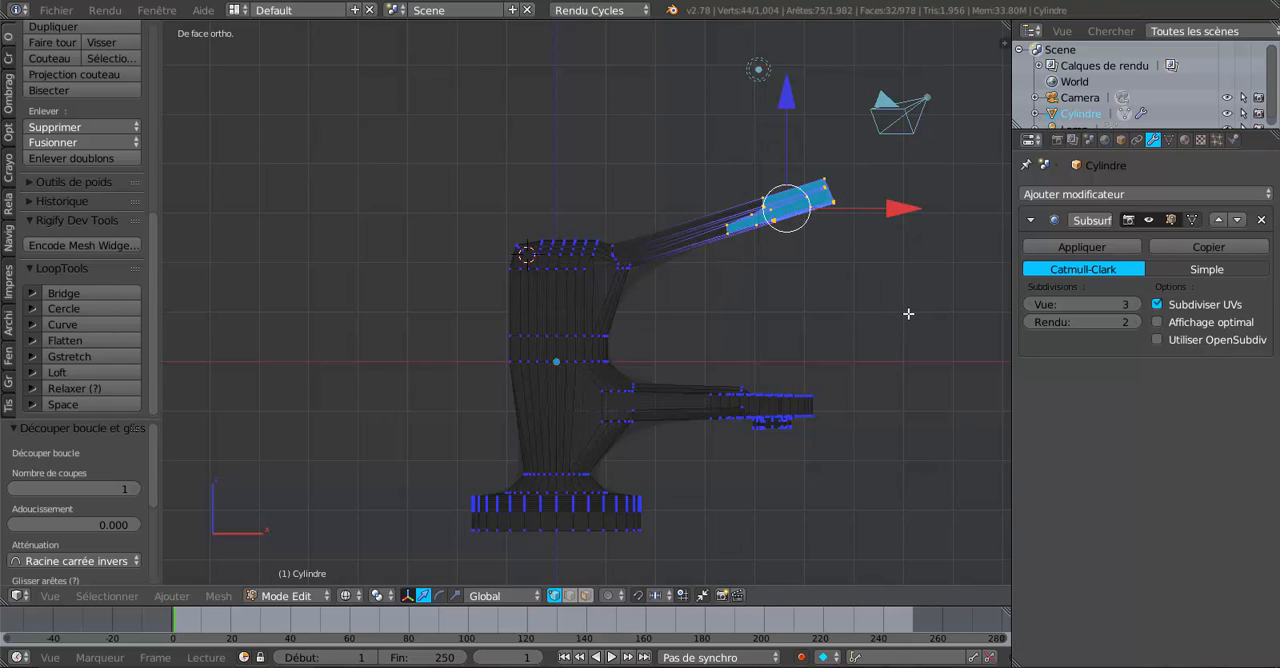
Rotate the handle's selected end section by 21.521° around the Barycentre pivot in front view and review the bend in solid shading.
click(377, 595)
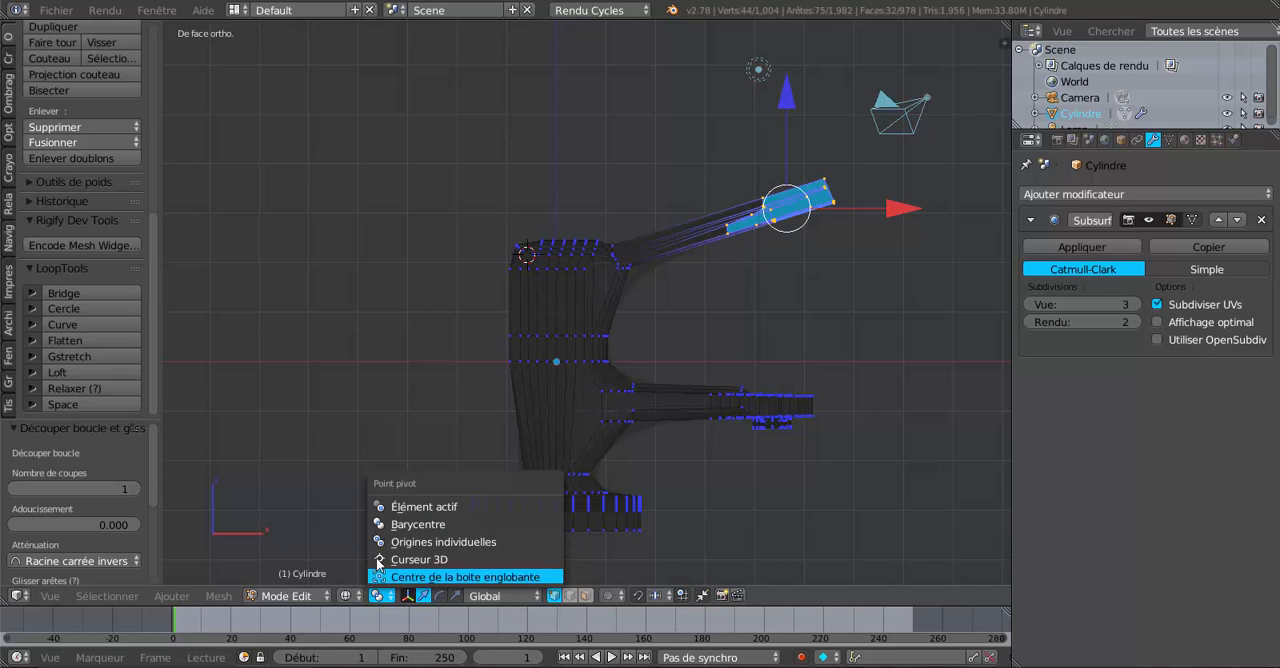
click(381, 524)
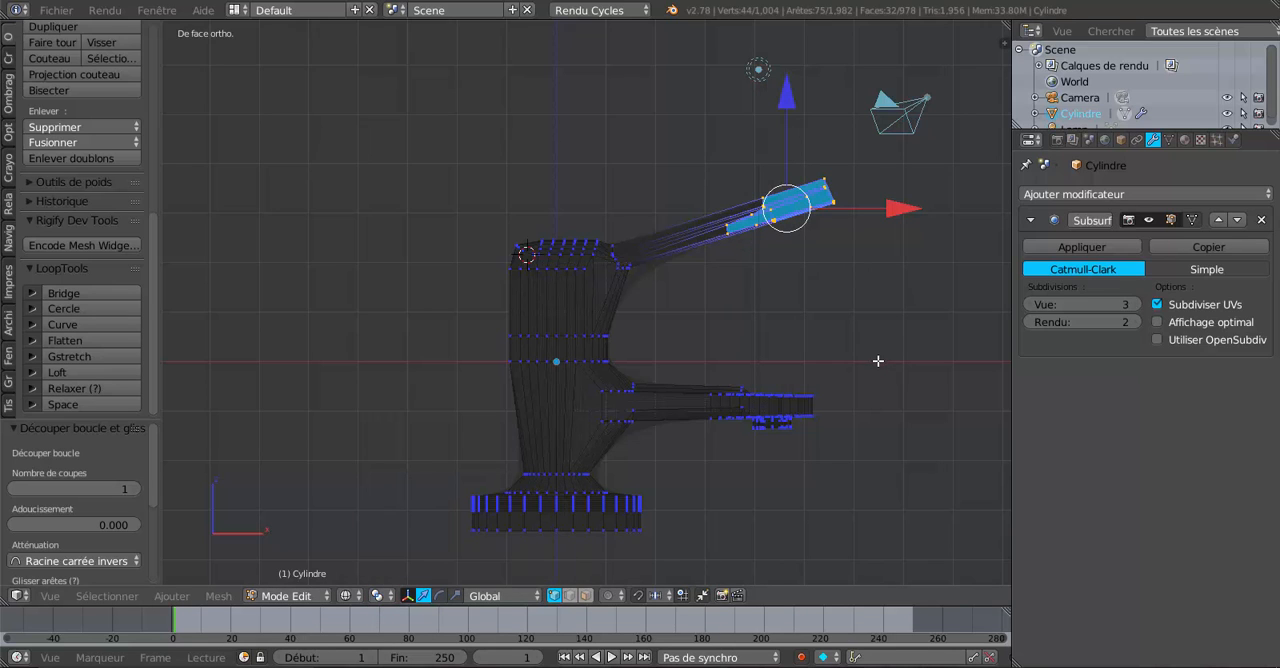
key(r)
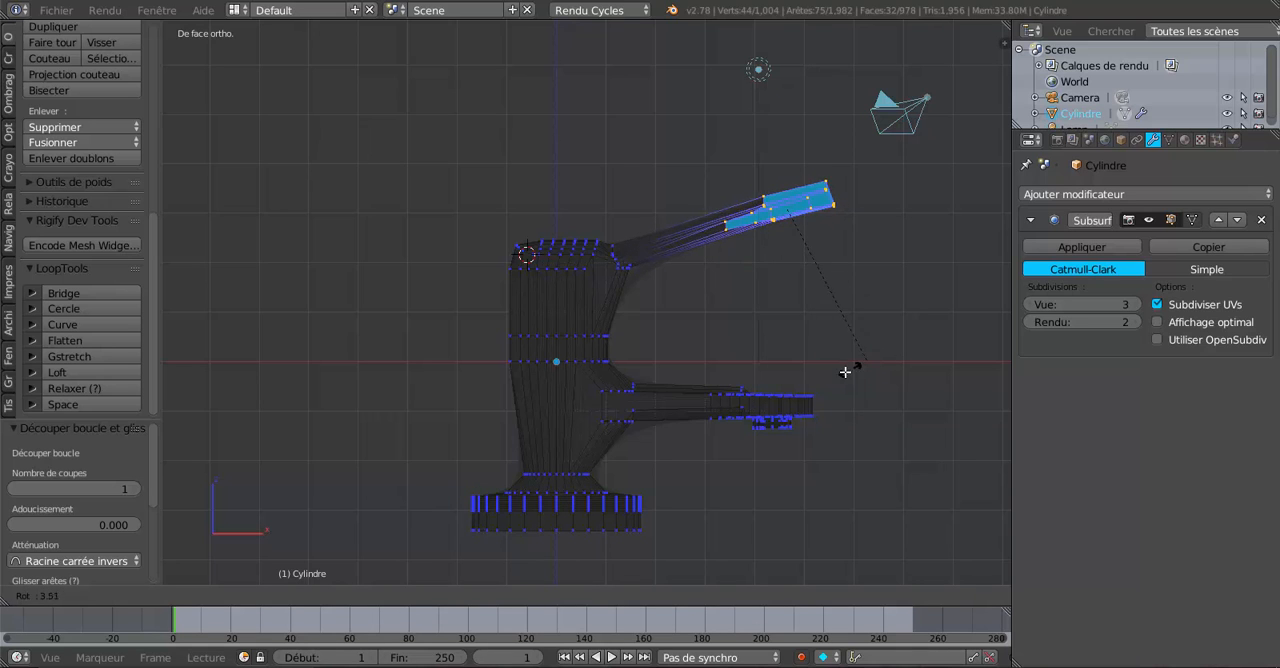
click(814, 380)
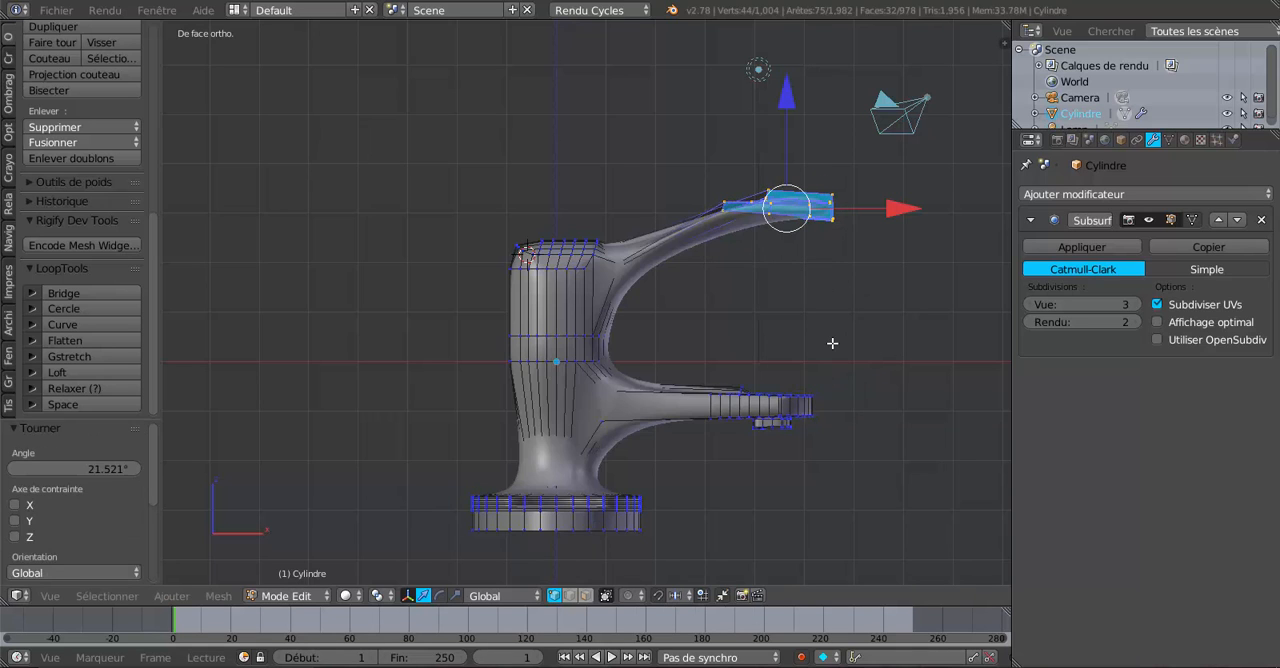
middle_drag(837, 309, 840, 400)
scroll(780, 318, up, 3)
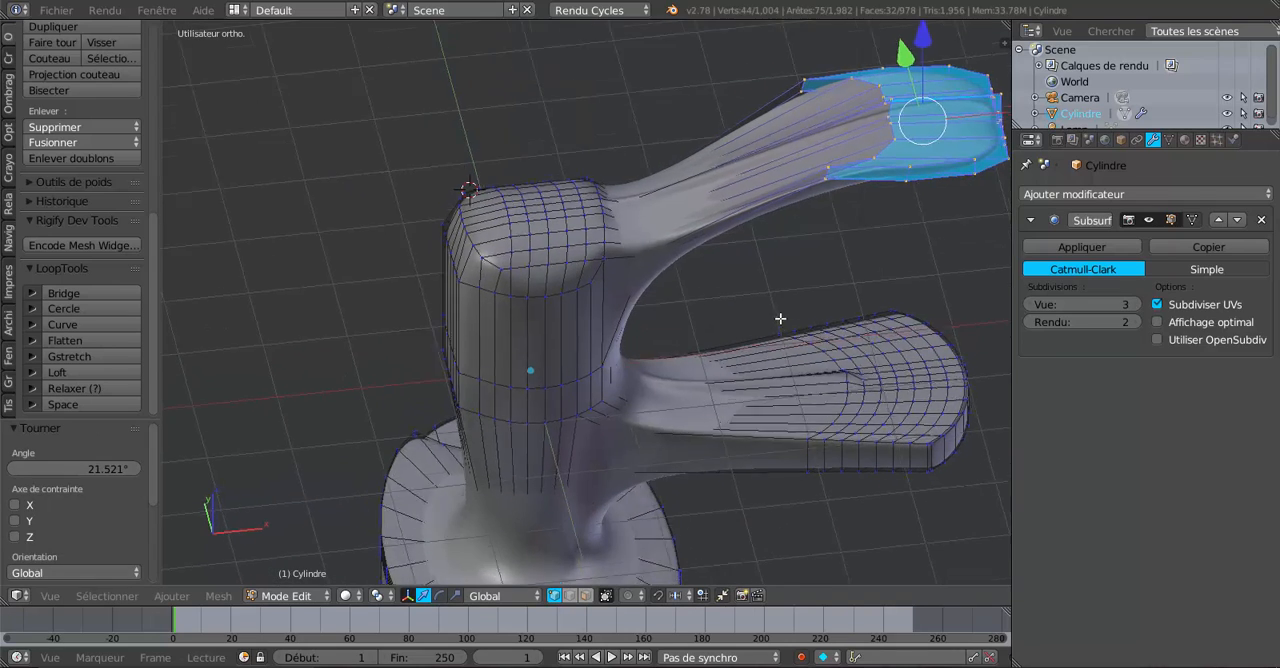
Try to lower the single underside vertex at the handle's bend by moving it along Z by -0.319.
middle_drag(780, 318, 781, 312)
middle_drag(831, 279, 826, 262)
right_click(832, 140)
right_click(829, 153)
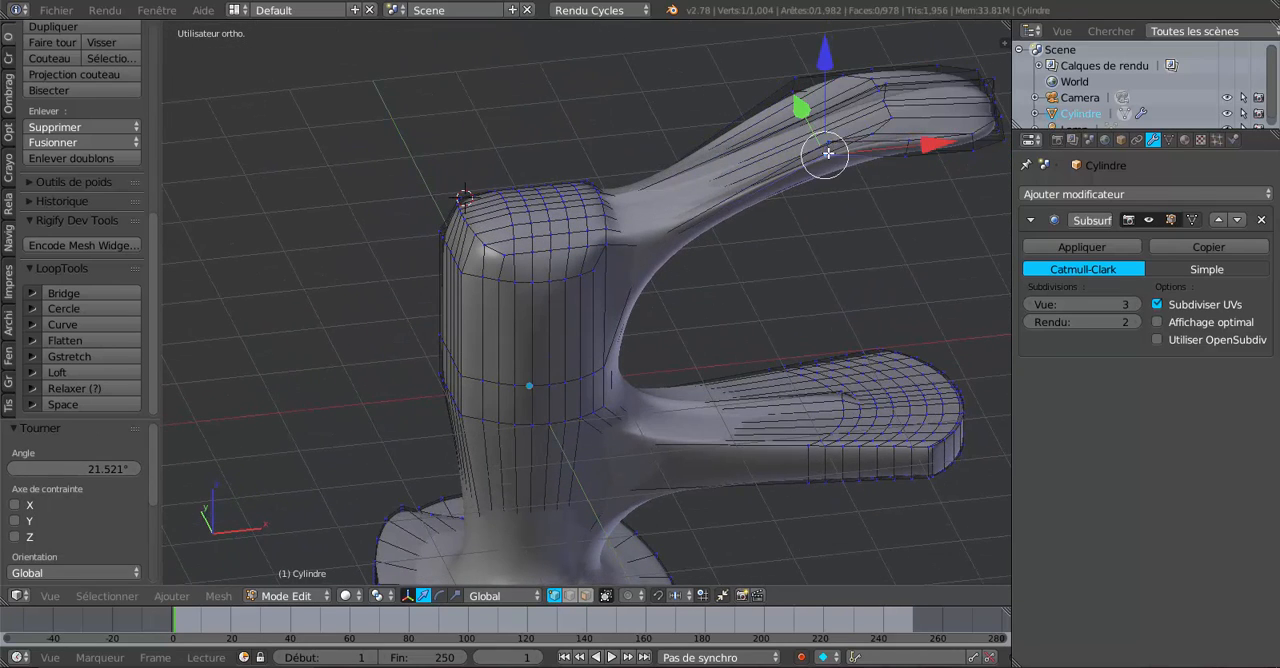
right_click(788, 77)
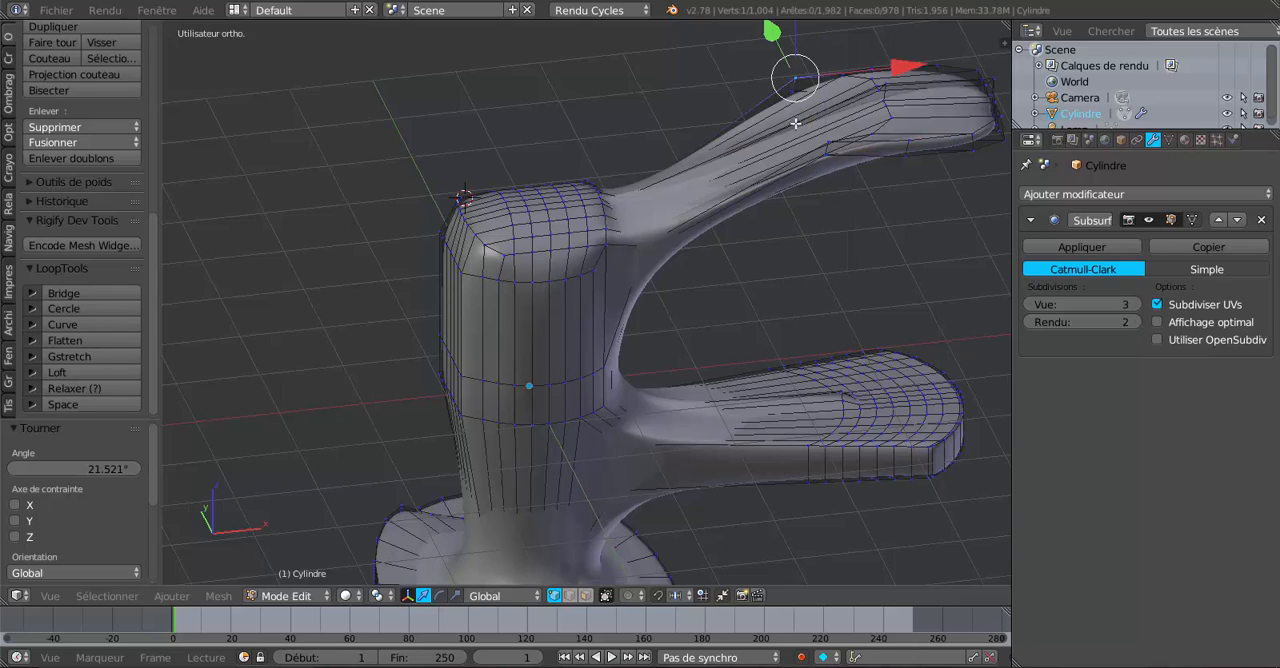
middle_drag(818, 184, 531, 279)
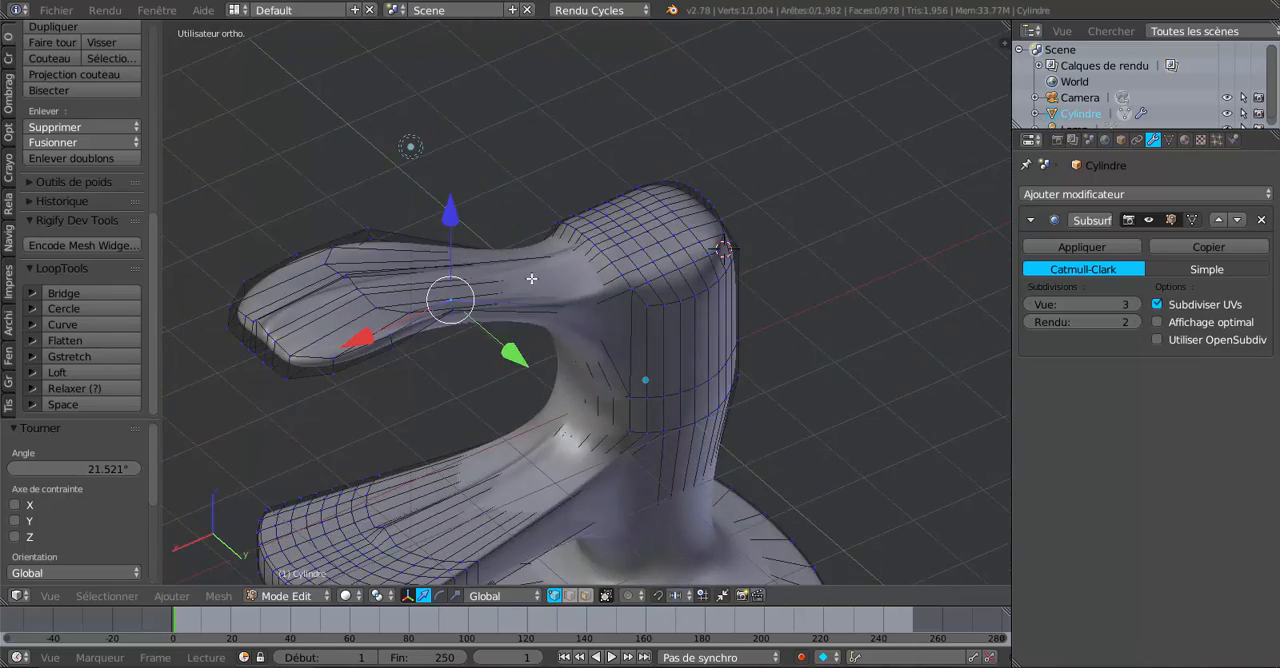
drag(451, 311, 458, 306)
drag(453, 222, 457, 246)
Preview the handle in rendered shading, return to solid shading and undo the last vertex move.
key(shift+z)
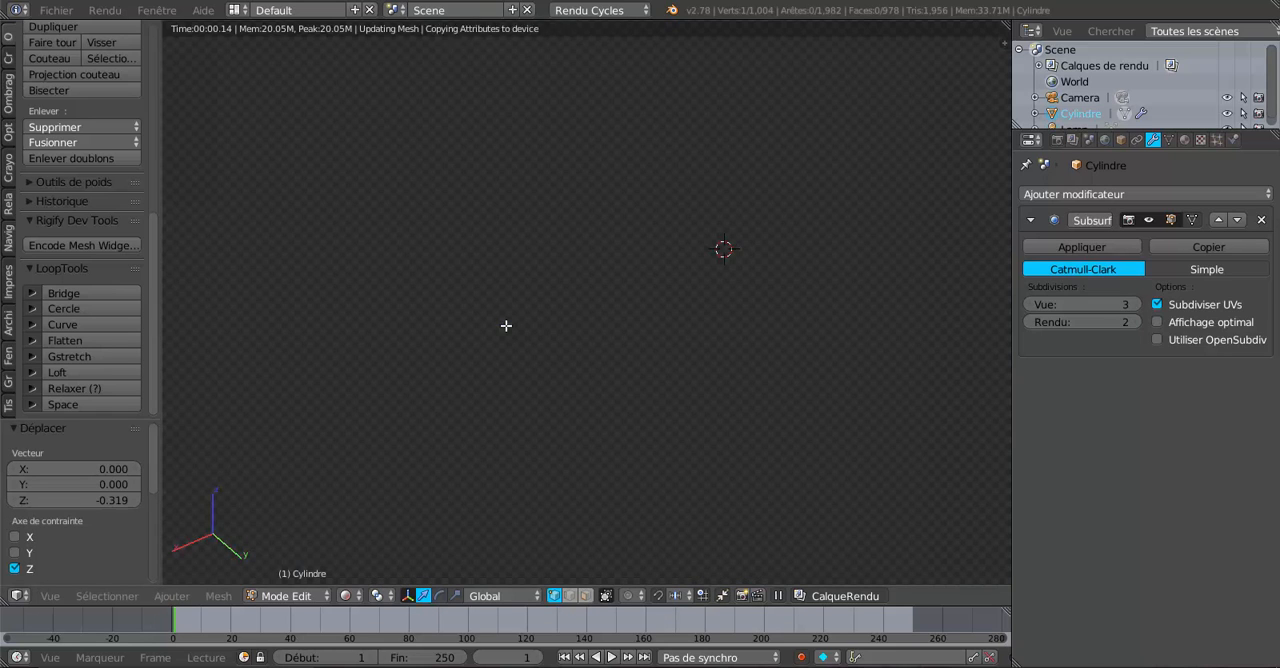
key(z)
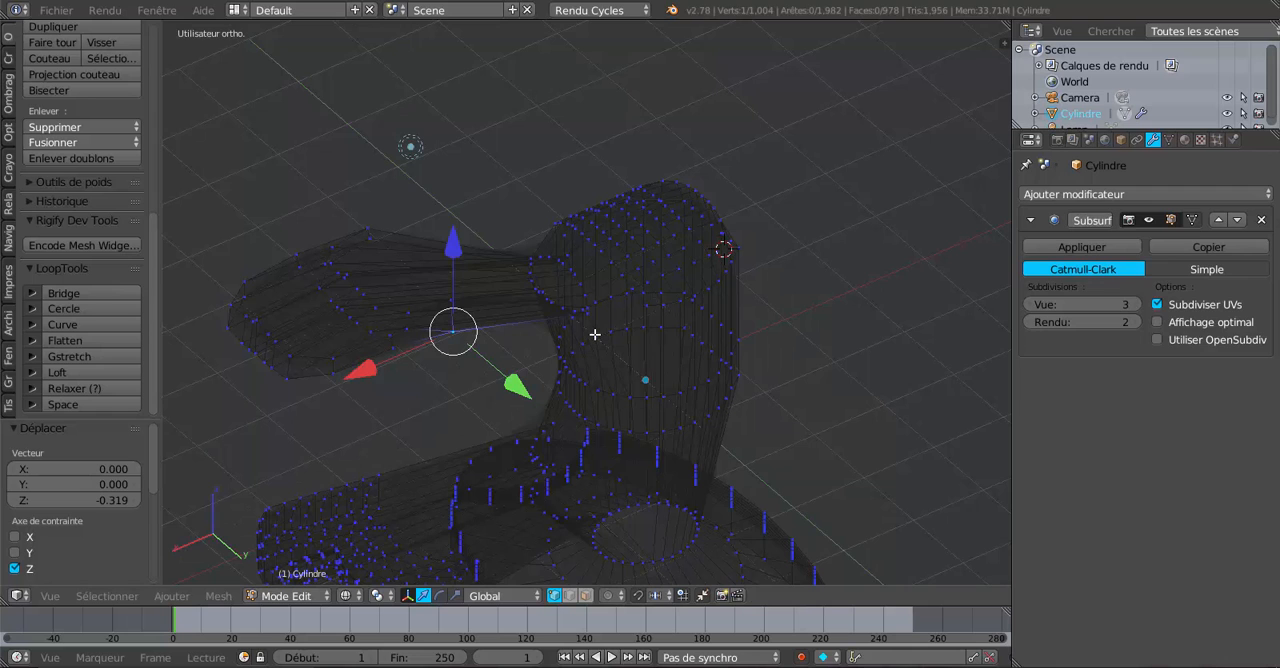
key(shift+z)
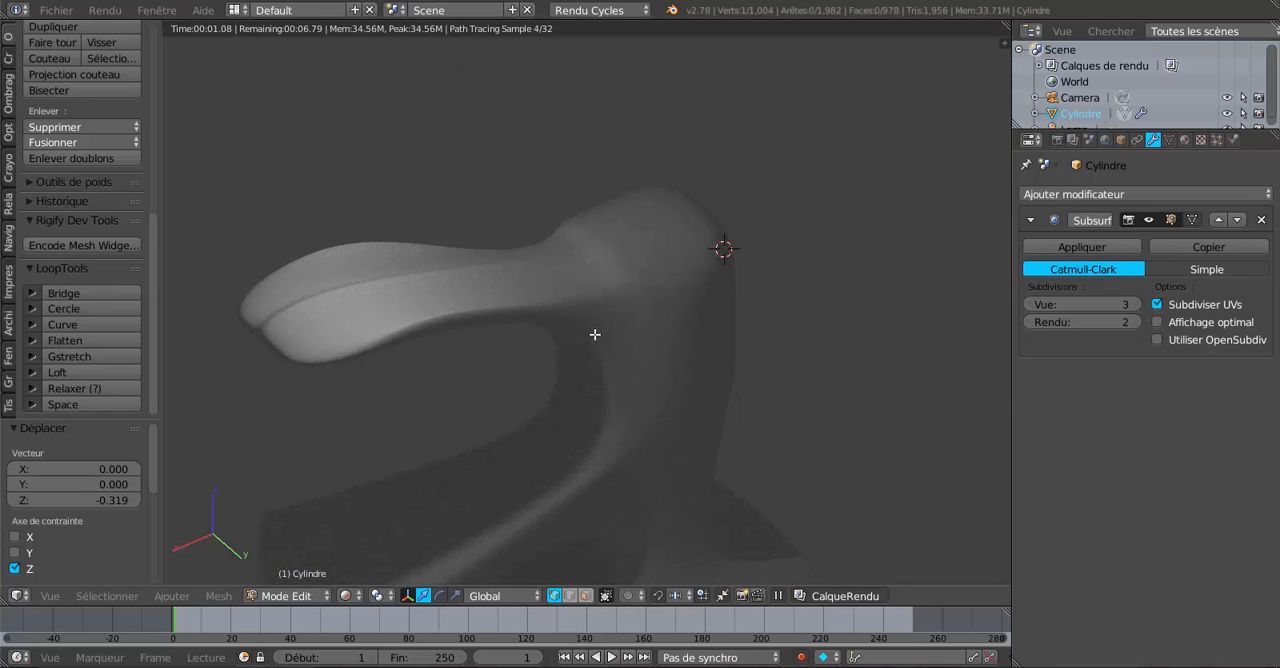
key(shift+z)
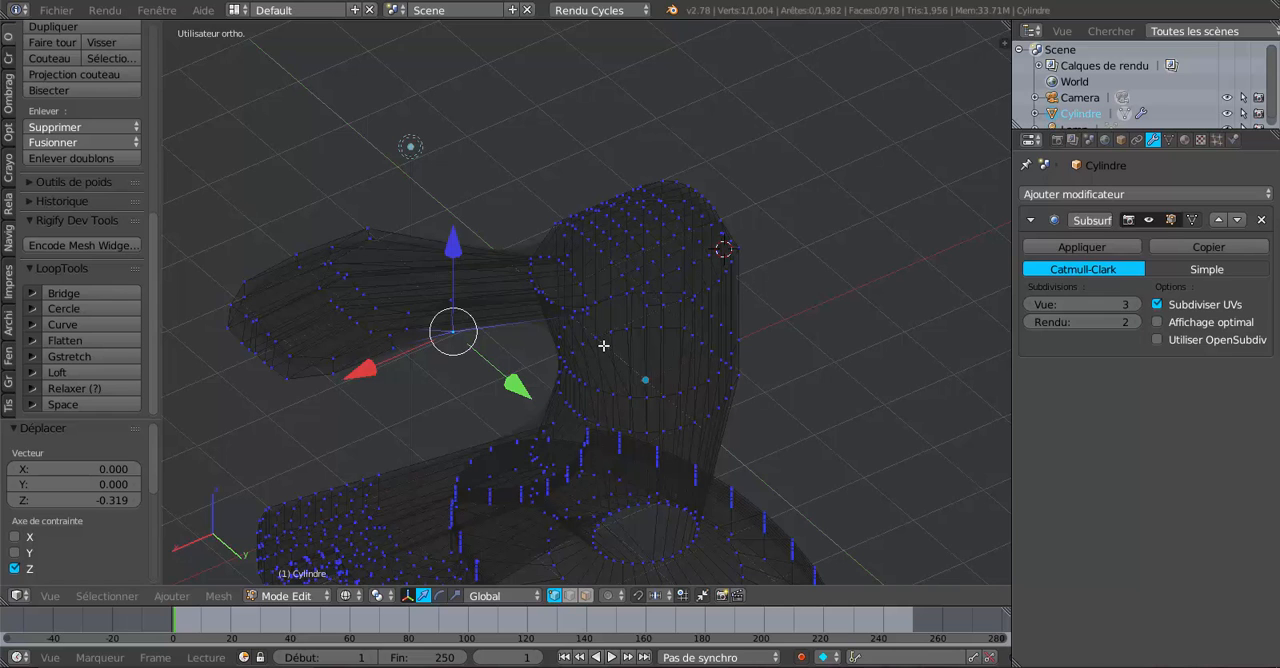
middle_drag(547, 350, 538, 354)
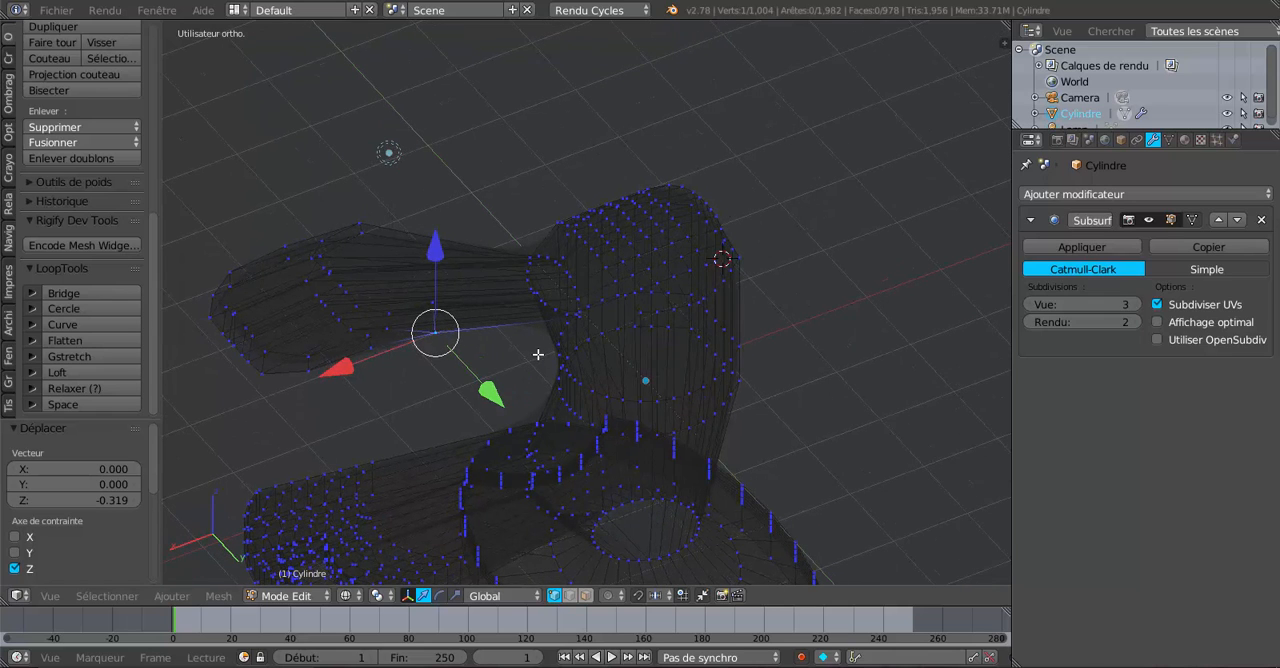
key(z)
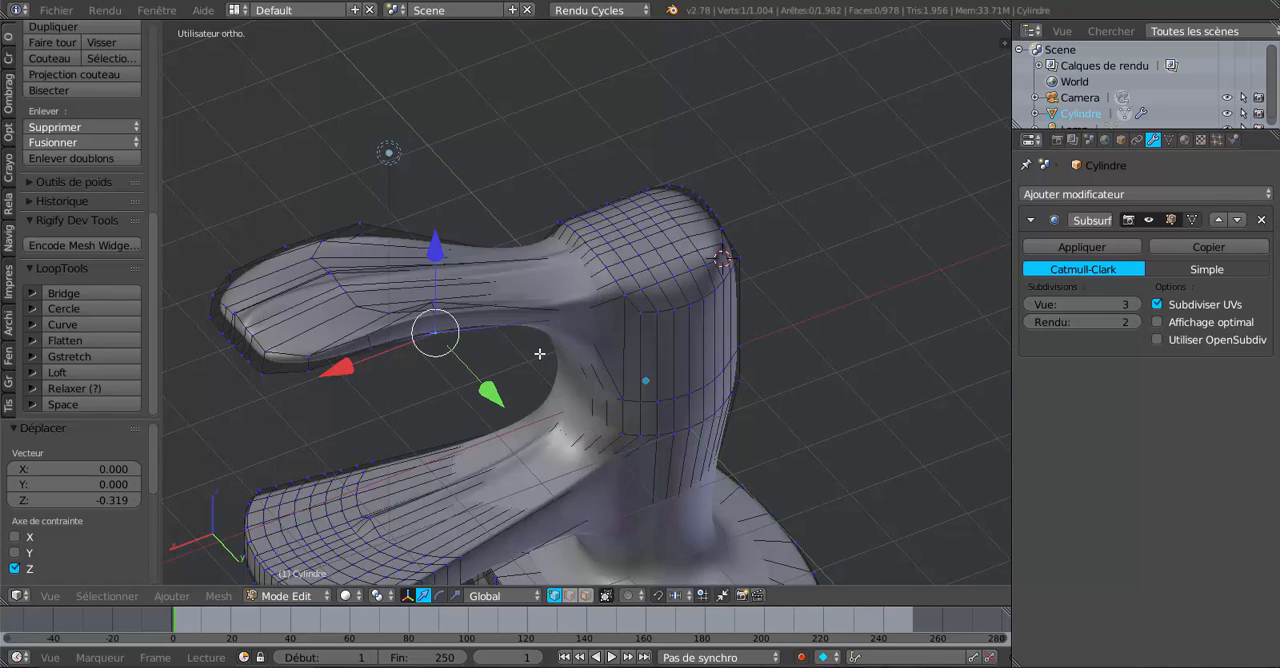
middle_drag(540, 354, 540, 354)
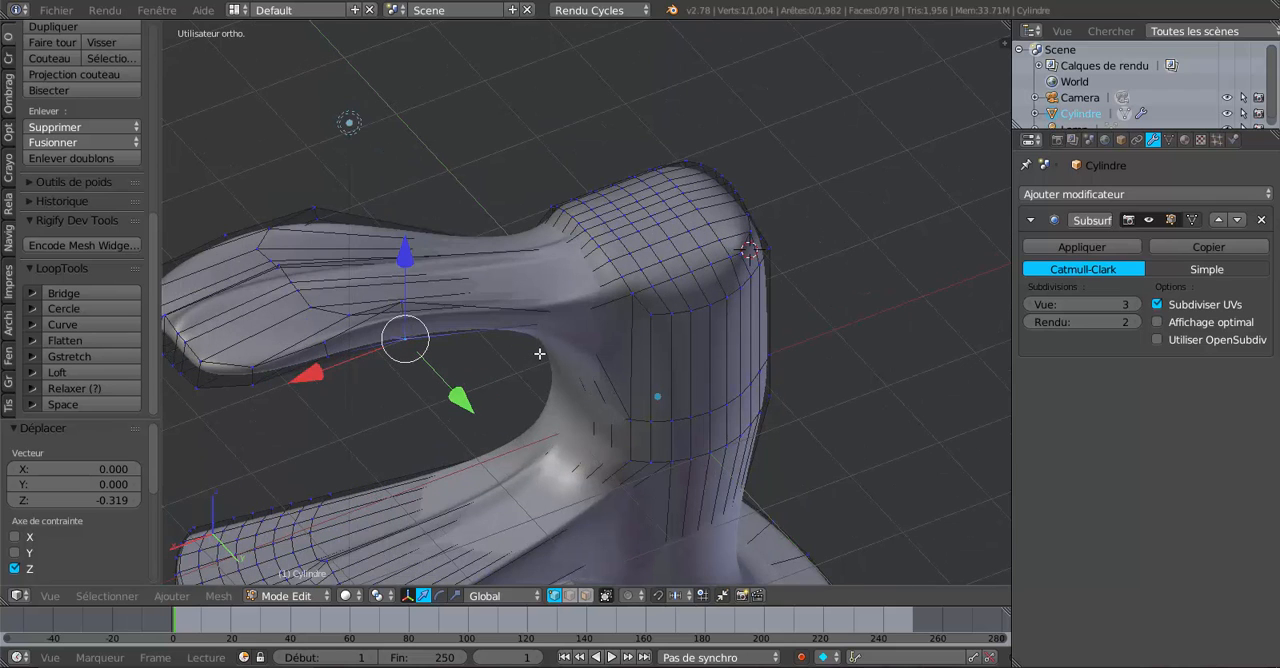
key(ctrl+z)
Select the two pairs of vertices on opposite side edges just before the handle's bend and move them down along Z.
shift+middle_drag(570, 343, 756, 303)
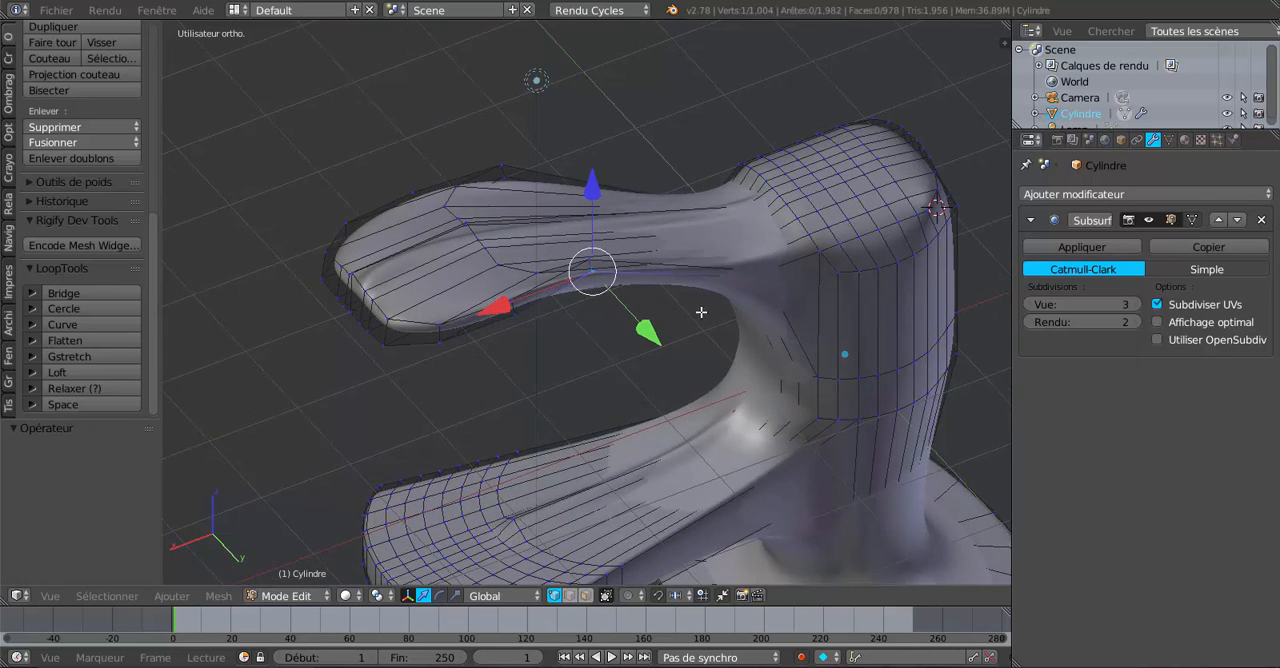
scroll(690, 310, up, 5)
shift+right_click(598, 196)
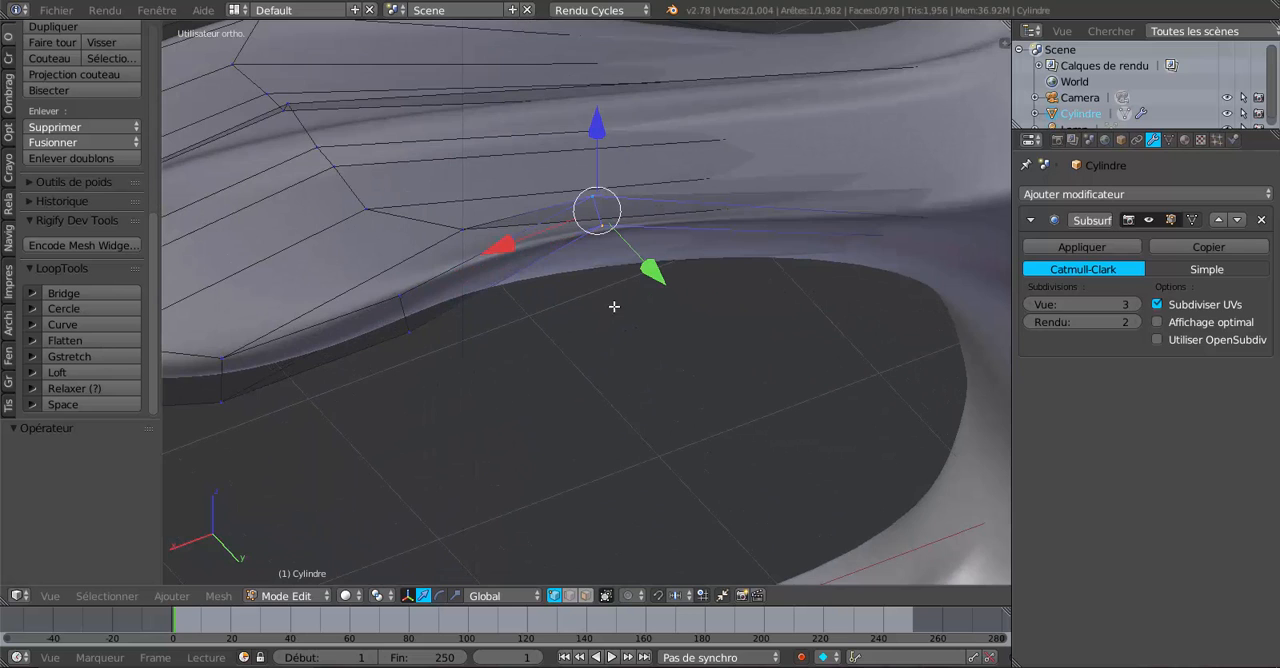
shift+middle_drag(614, 306, 651, 474)
shift+right_click(407, 153)
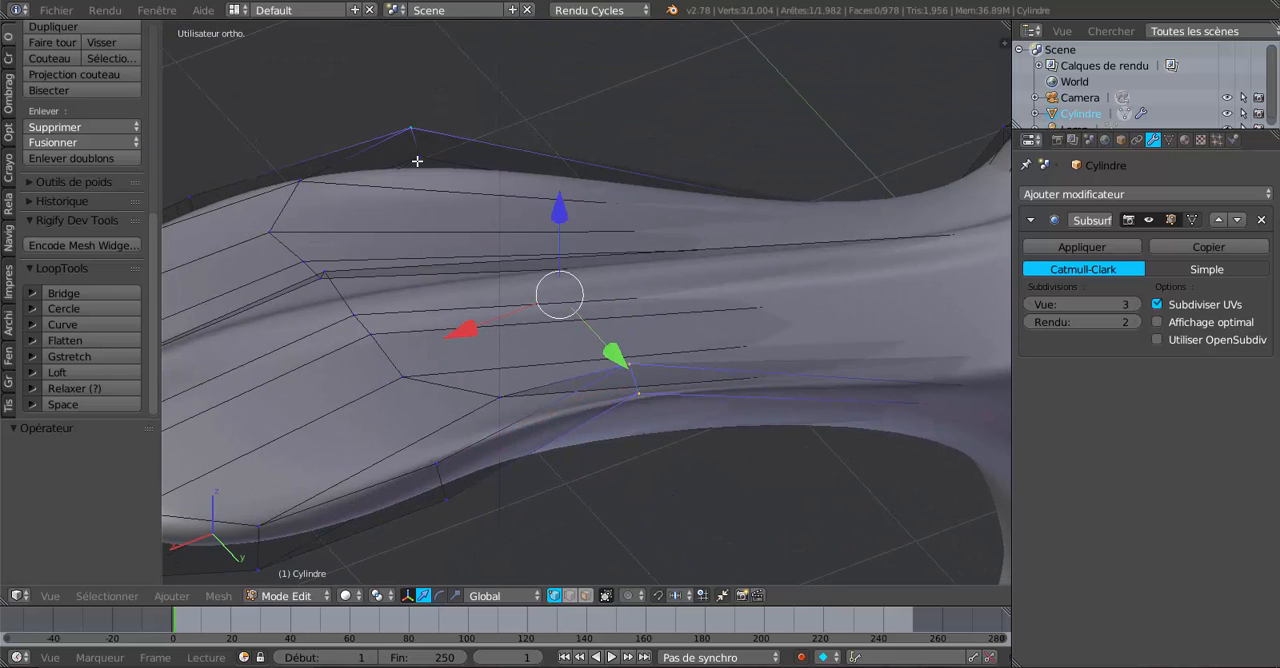
shift+right_click(419, 156)
shift+right_click(406, 127)
scroll(384, 240, down, 4)
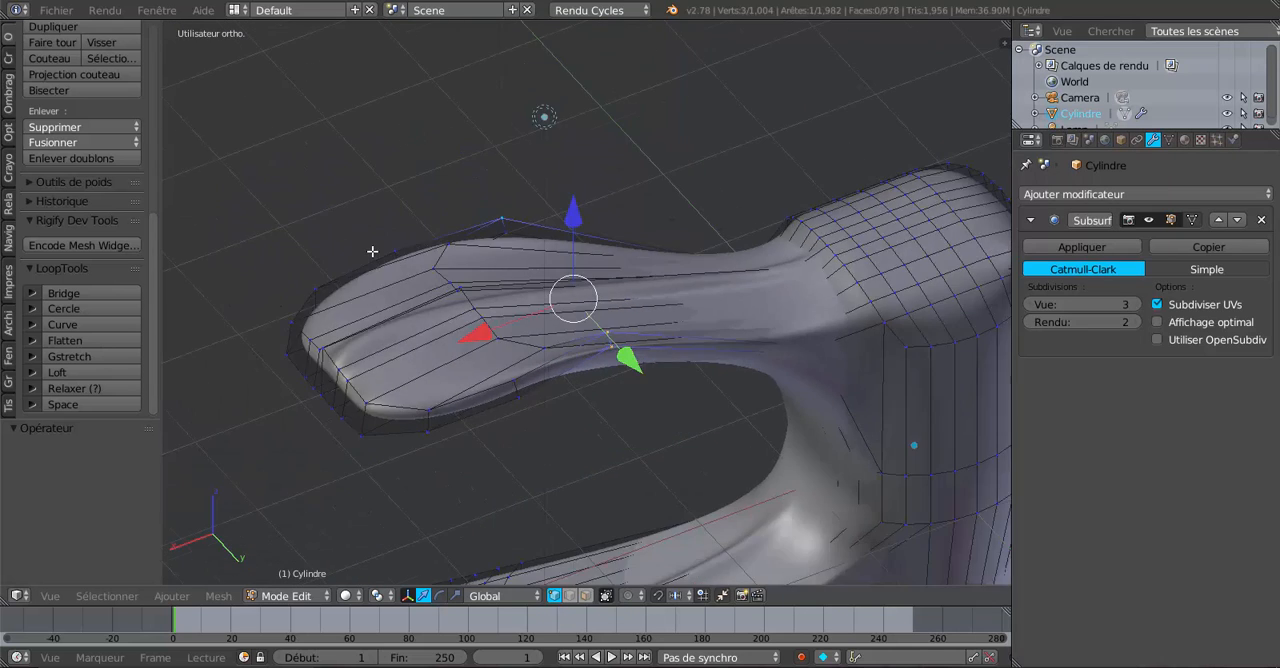
middle_drag(444, 269, 582, 278)
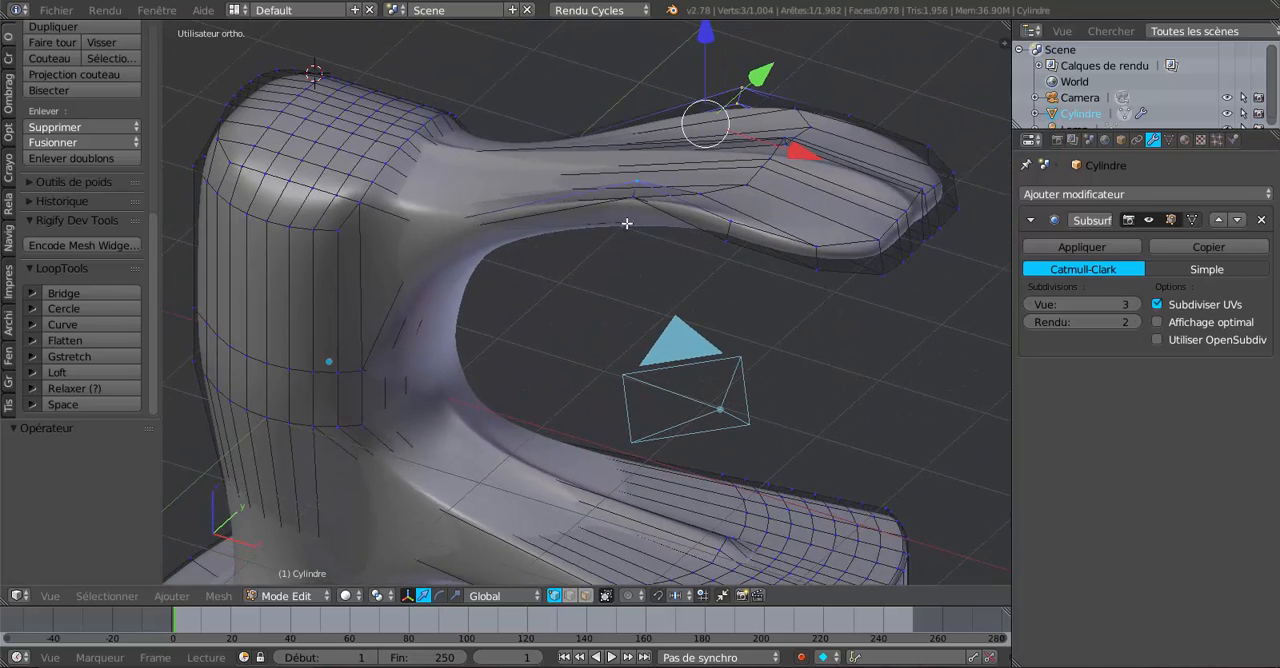
scroll(633, 214, up, 8)
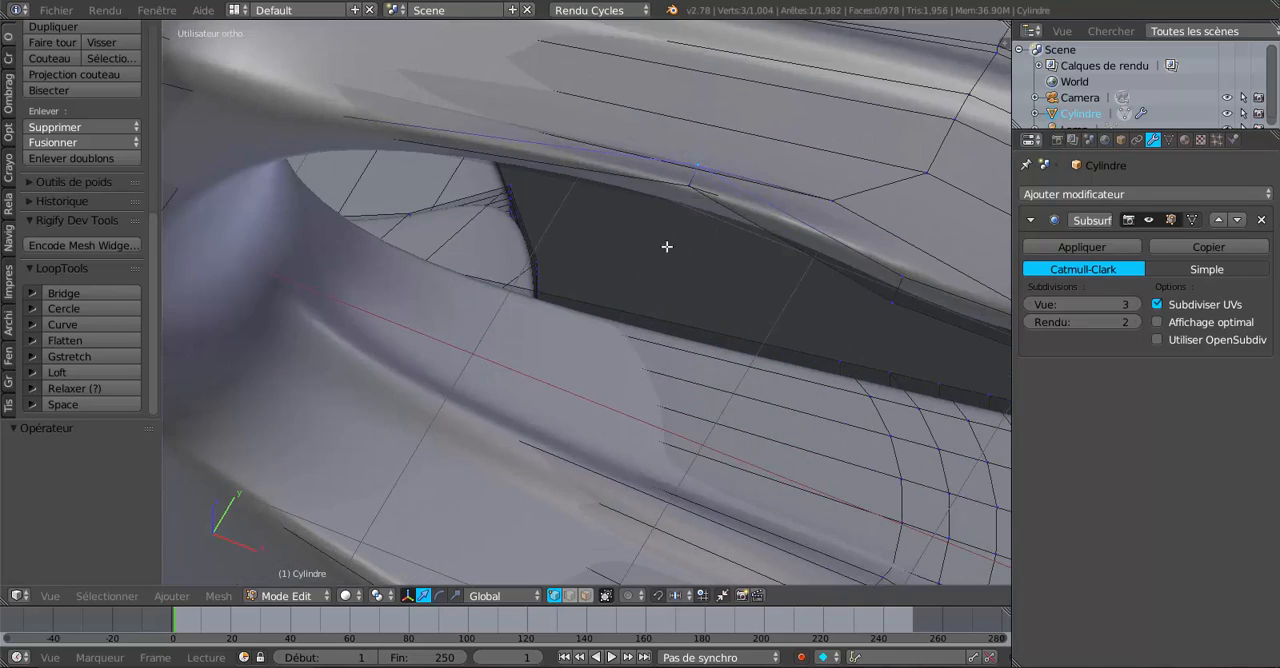
shift+right_click(687, 188)
scroll(680, 235, down, 6)
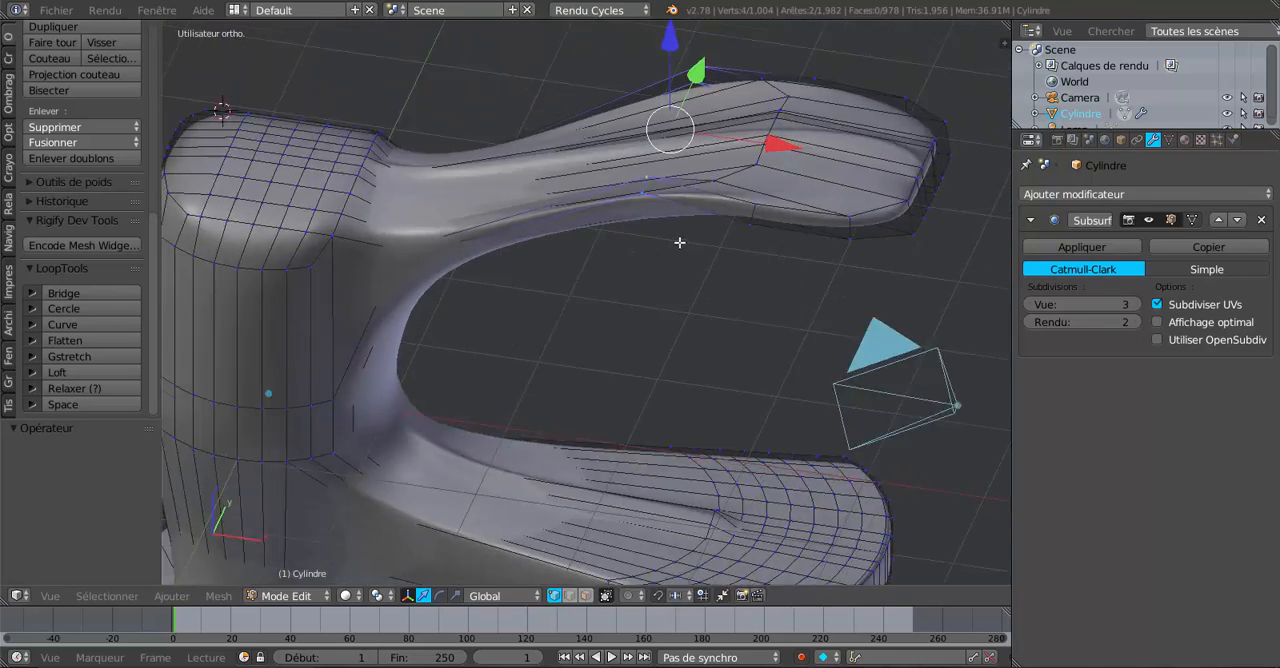
shift+middle_drag(687, 227, 655, 340)
drag(643, 133, 664, 218)
Examine the handle's curve and the faucet's overall profile in Object Mode, from several angles and in front view.
key(Tab)
middle_drag(675, 238, 592, 341)
key(Tab)
mouse_move(605, 315)
middle_down()
mouse_move(626, 194)
mouse_move(663, 277)
mouse_move(623, 297)
mouse_move(614, 251)
mouse_move(634, 357)
mouse_move(679, 348)
mouse_move(614, 344)
mouse_move(684, 318)
middle_up()
key(Tab)
key(z)
key(Tab)
middle_drag(593, 315, 628, 318)
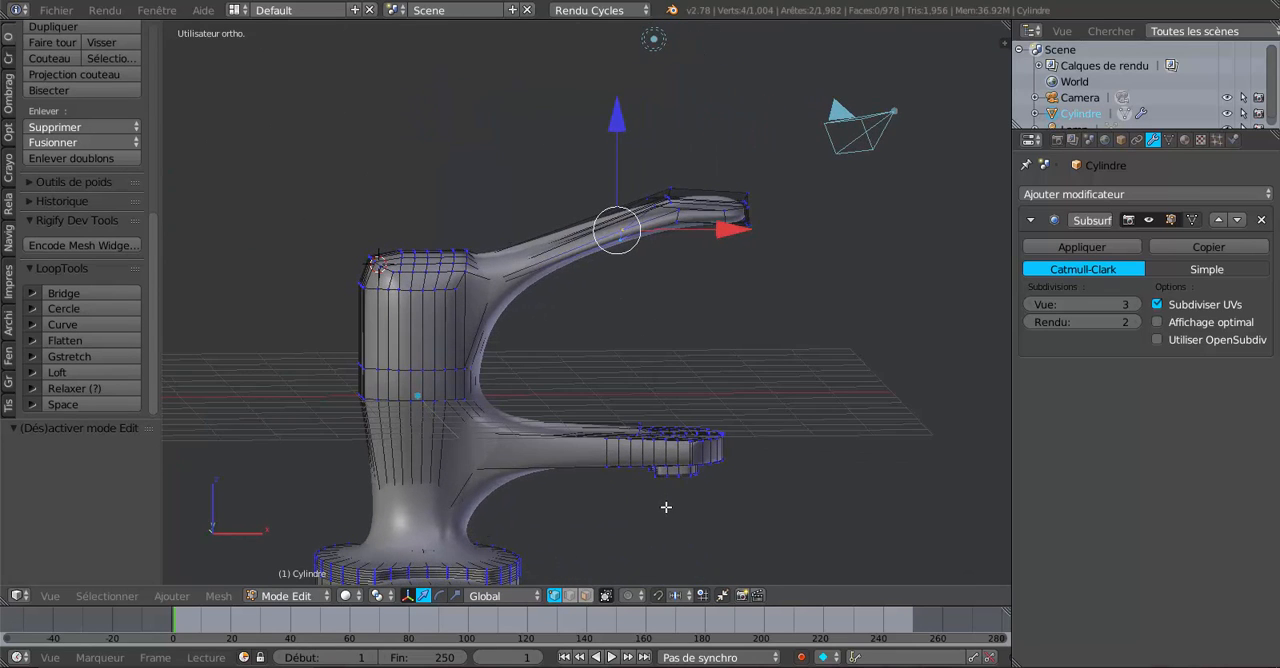
key(KP_1)
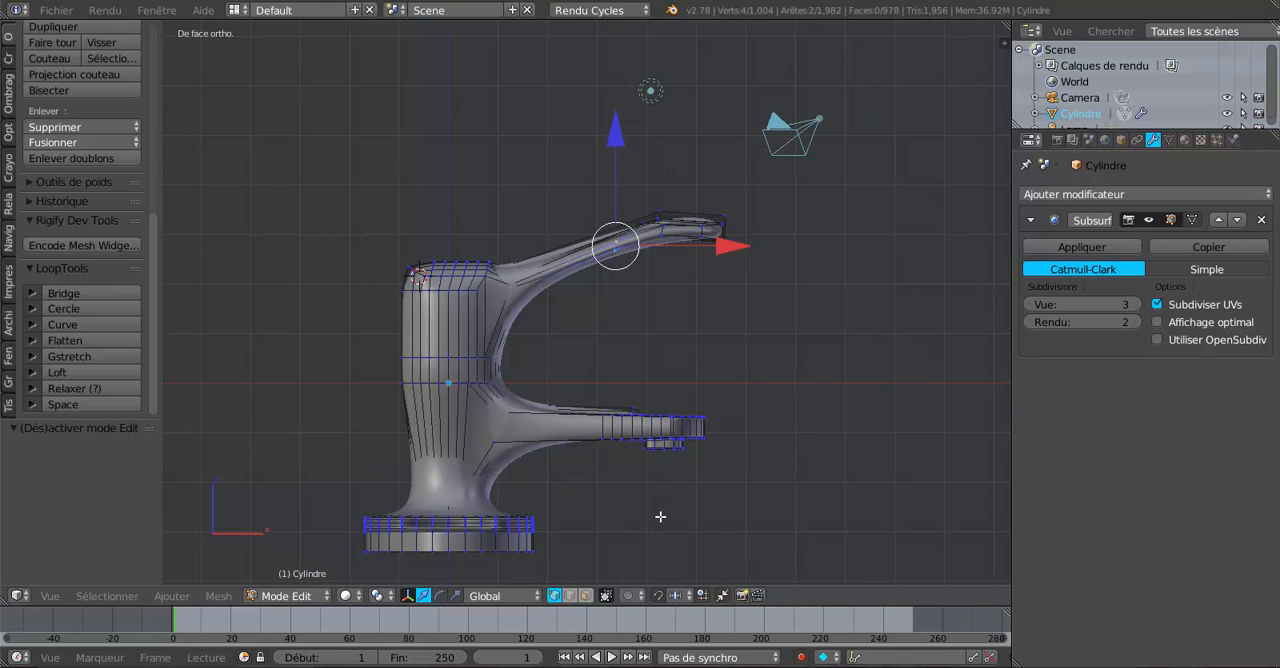
key(Tab)
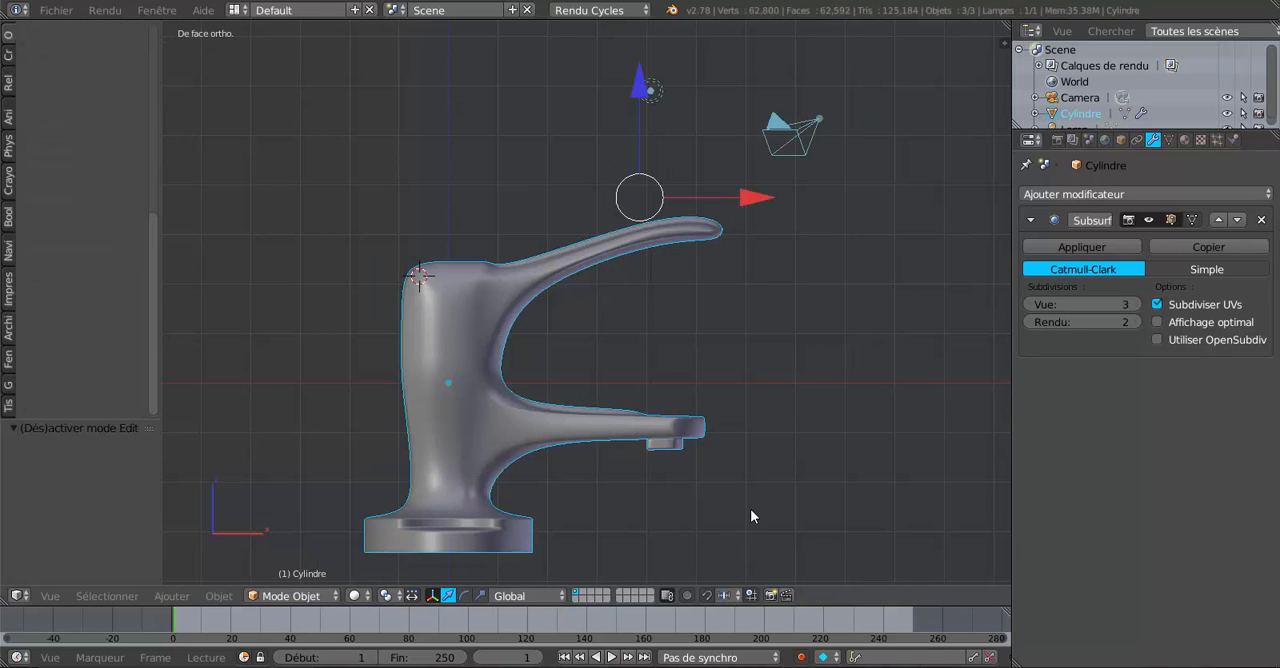
mouse_move(720, 514)
middle_down()
mouse_move(706, 517)
mouse_move(726, 517)
middle_up()
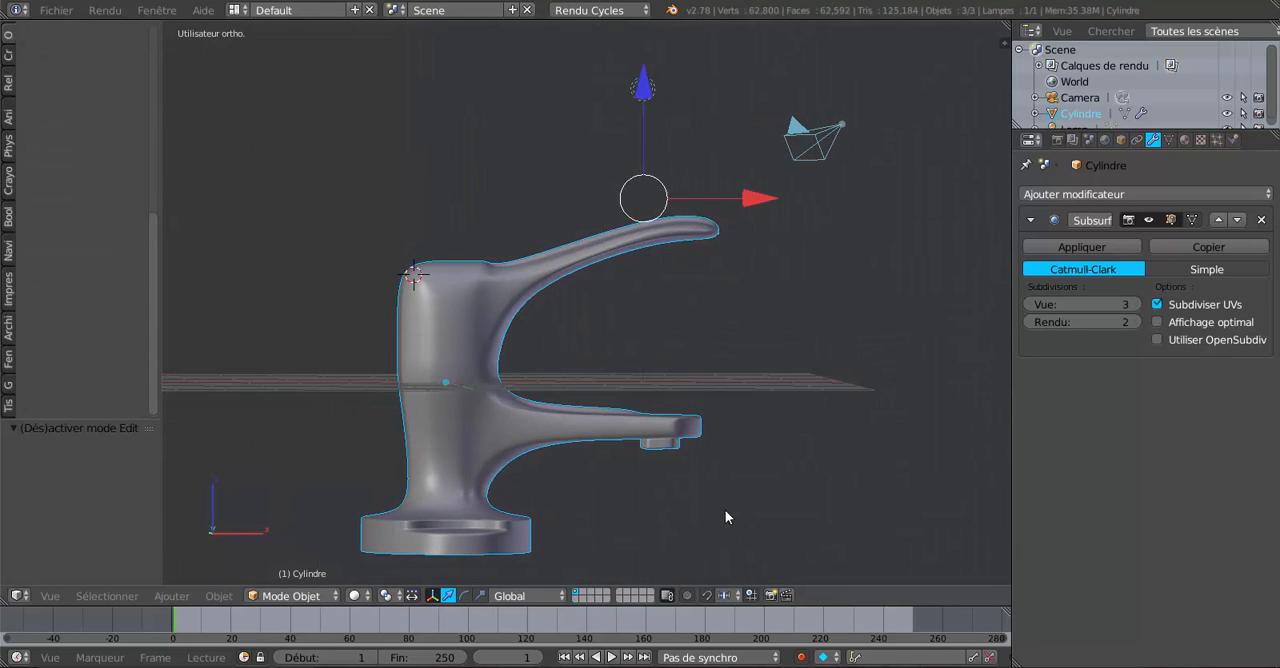
key(KP_1)
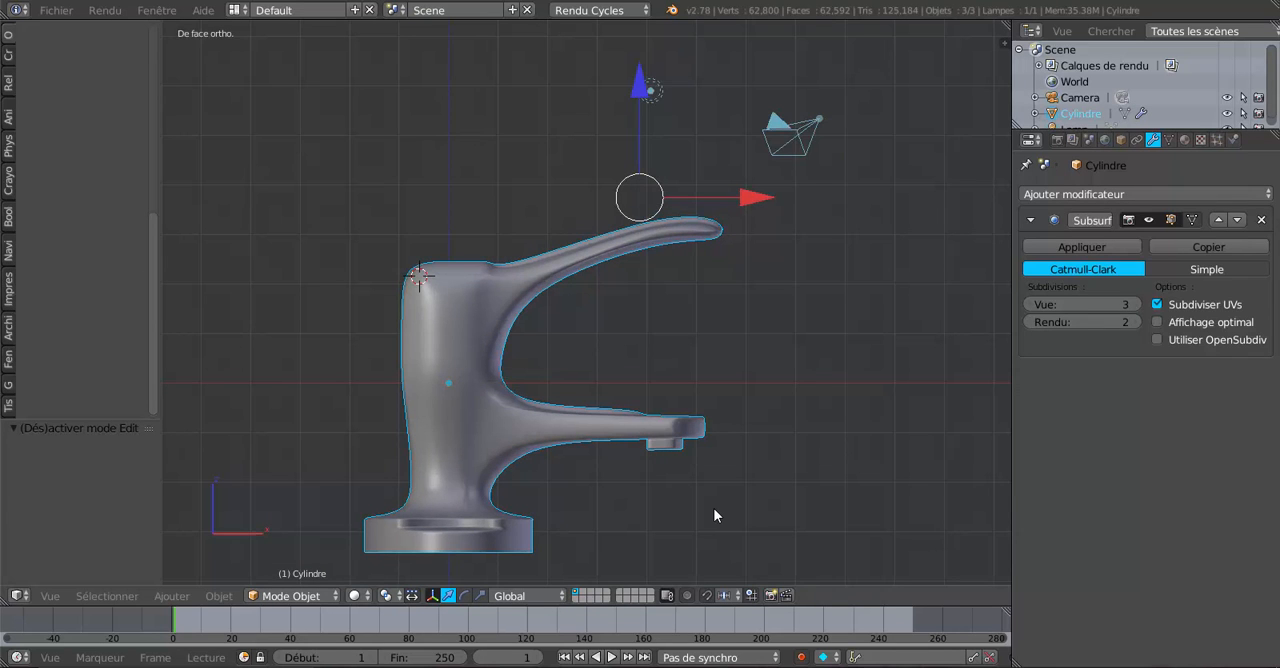
Select the edge loop where the spout widens into its end section and scale it narrower along Y.
middle_drag(903, 317, 734, 451)
key(Tab)
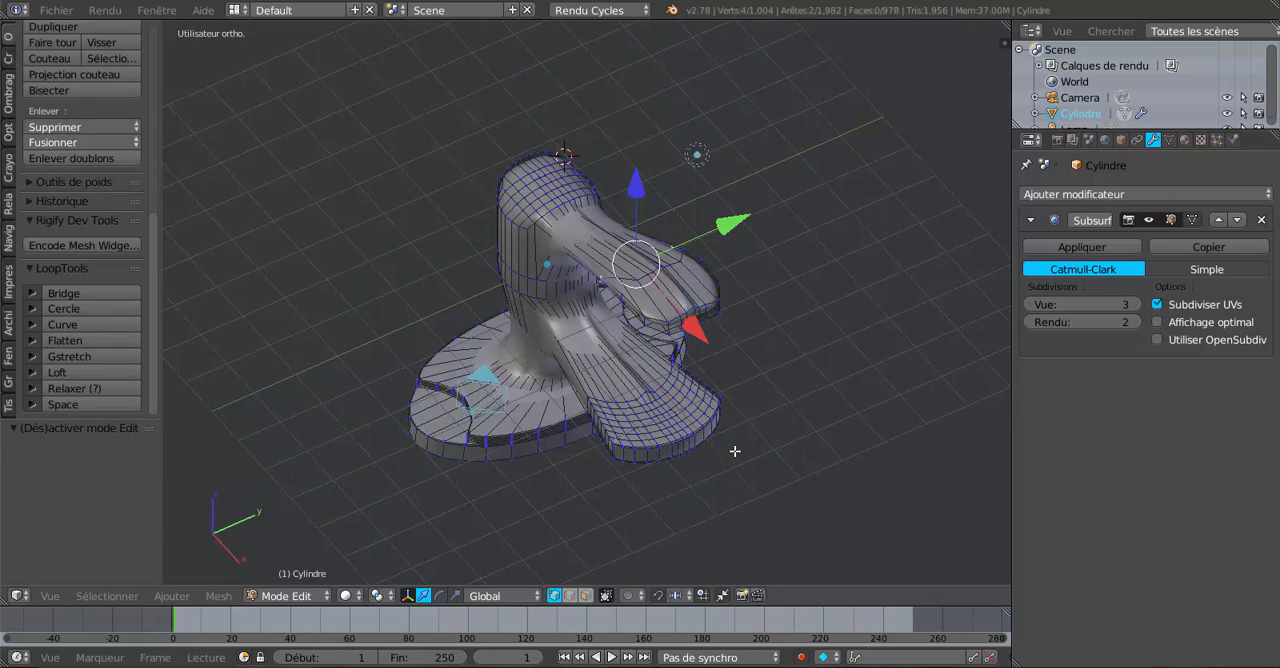
scroll(735, 451, up, 3)
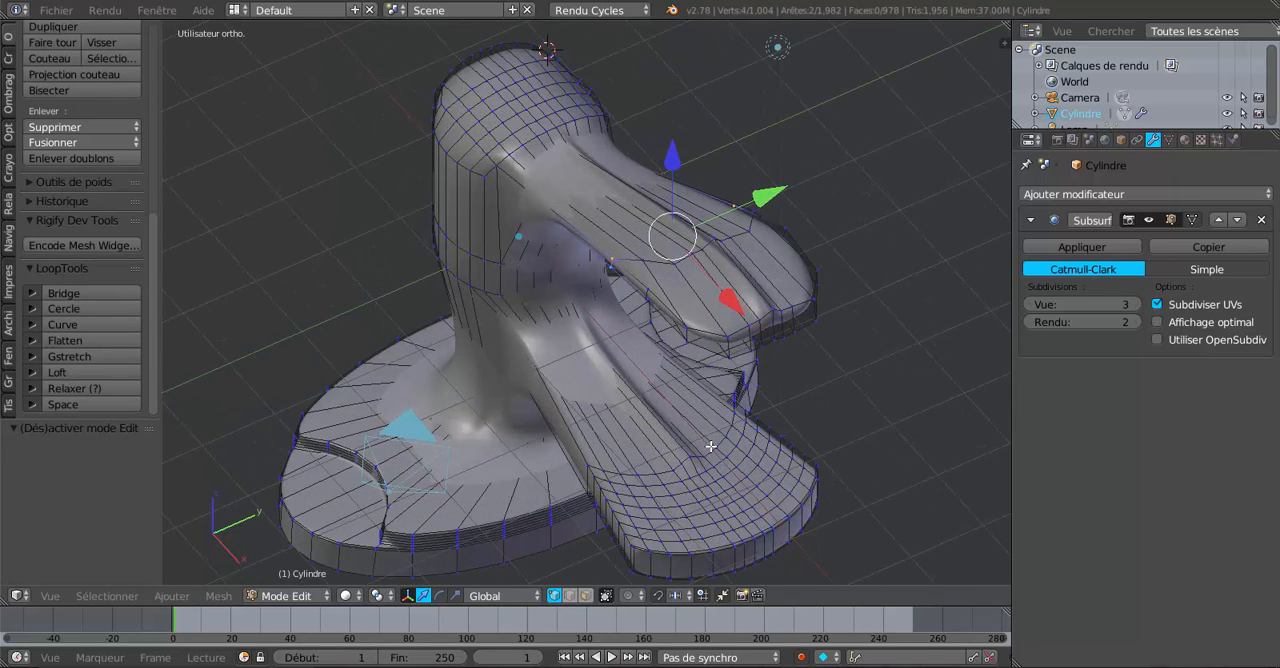
alt+right_click(716, 443)
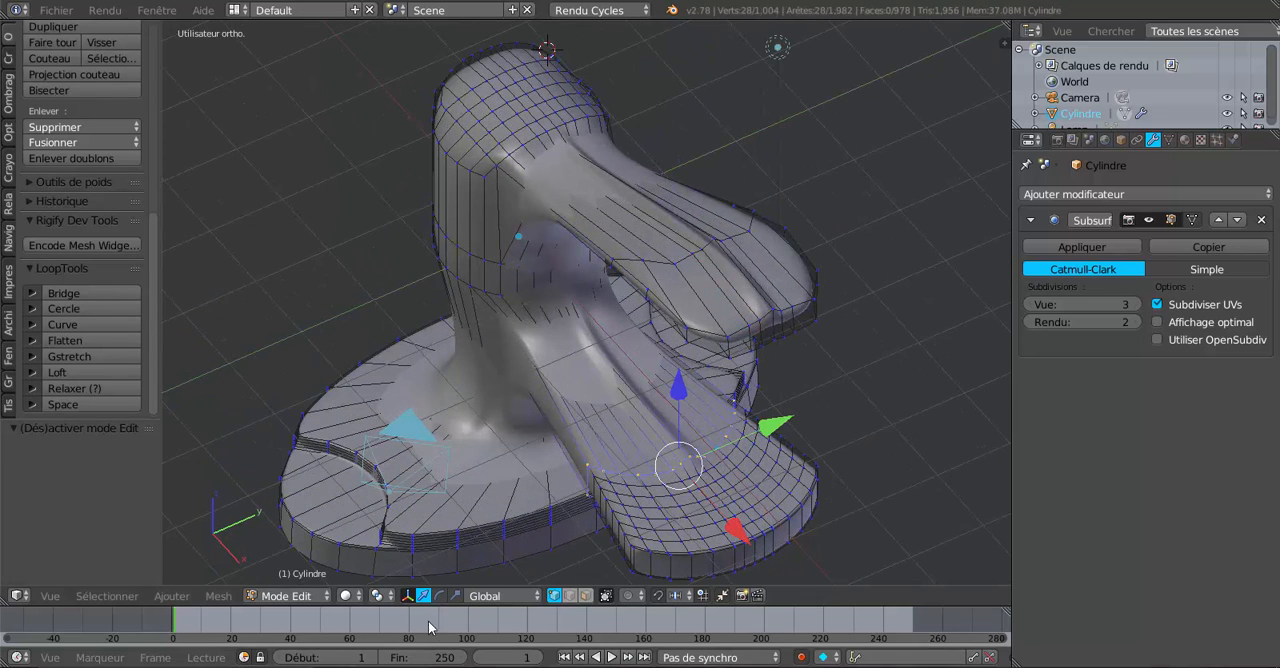
click(455, 596)
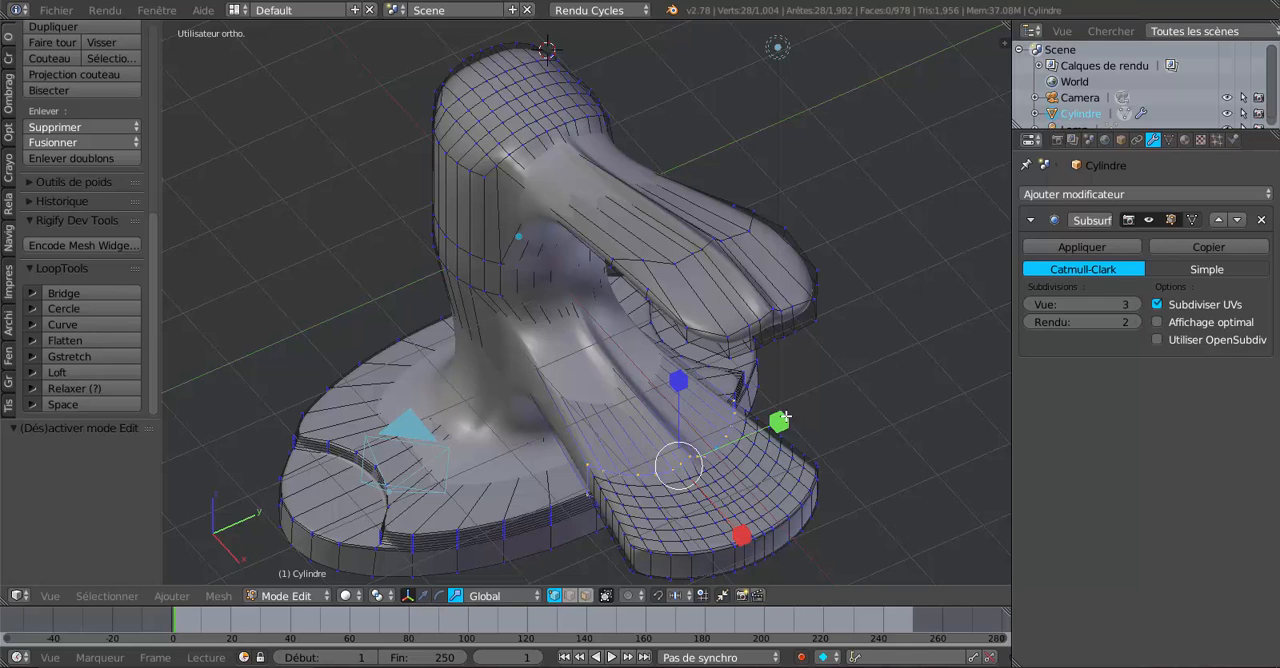
drag(785, 417, 758, 437)
key(Tab)
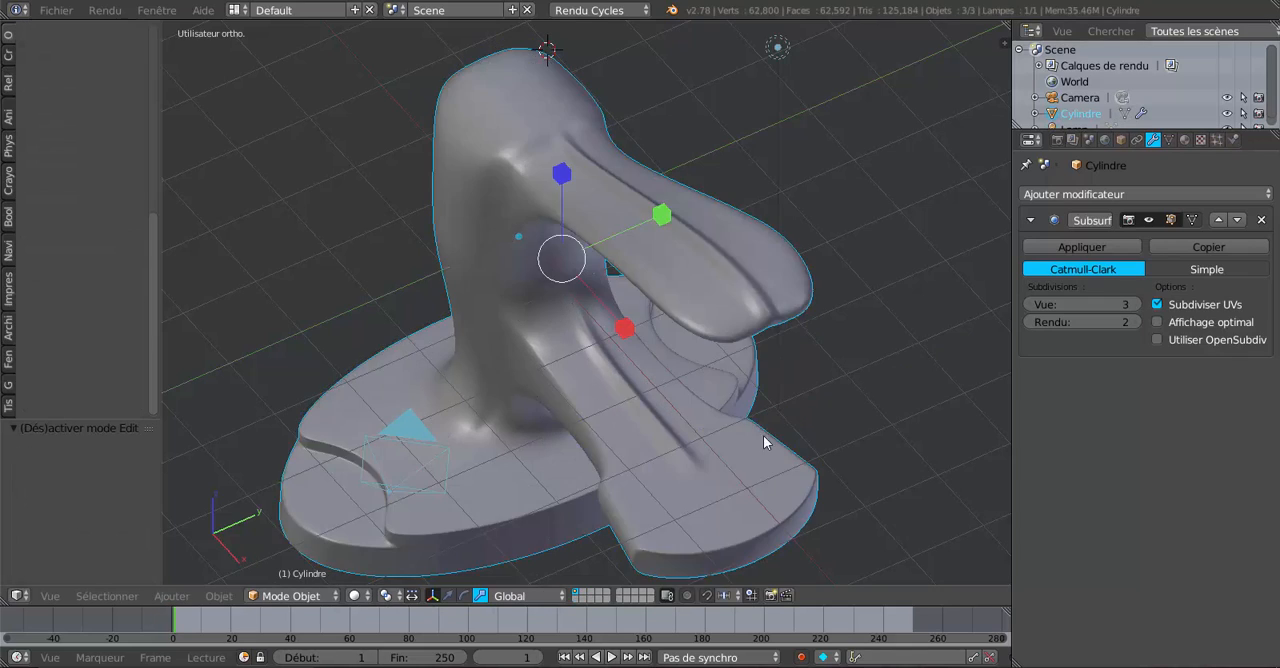
middle_drag(764, 441, 896, 400)
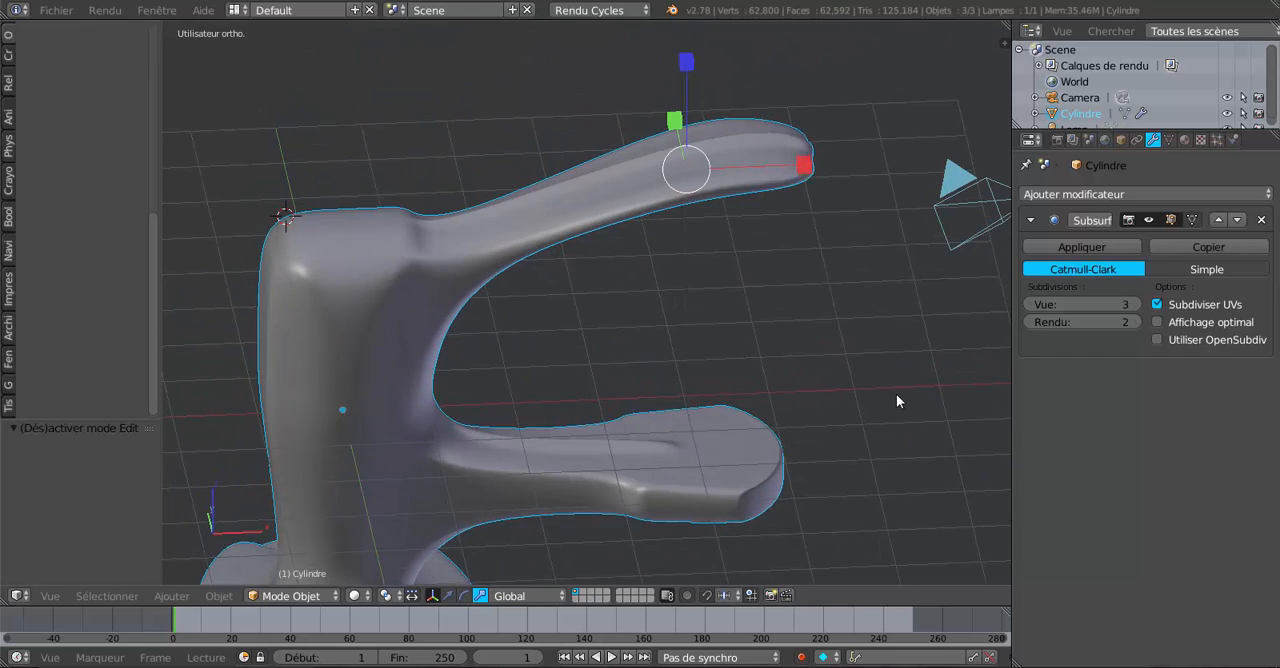
Circle-select the spout's whole end section with its outlet in front wireframe view and scale it up along Z.
key(Tab)
middle_drag(880, 449, 764, 403)
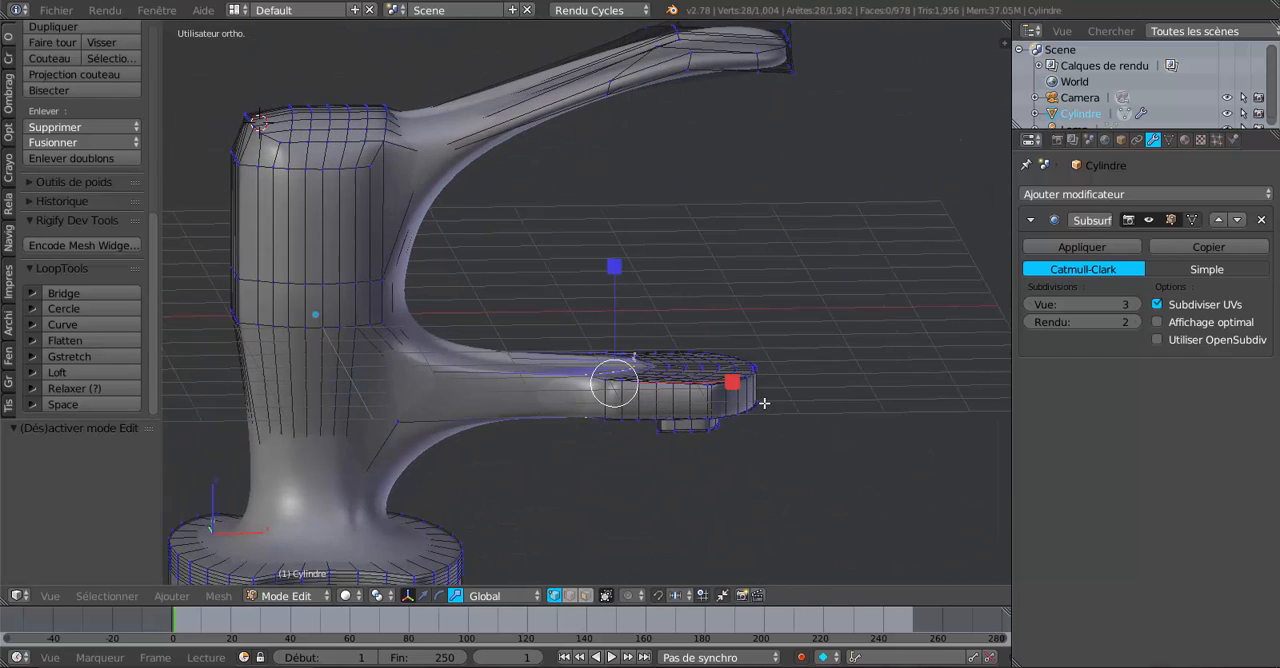
key(KP_1)
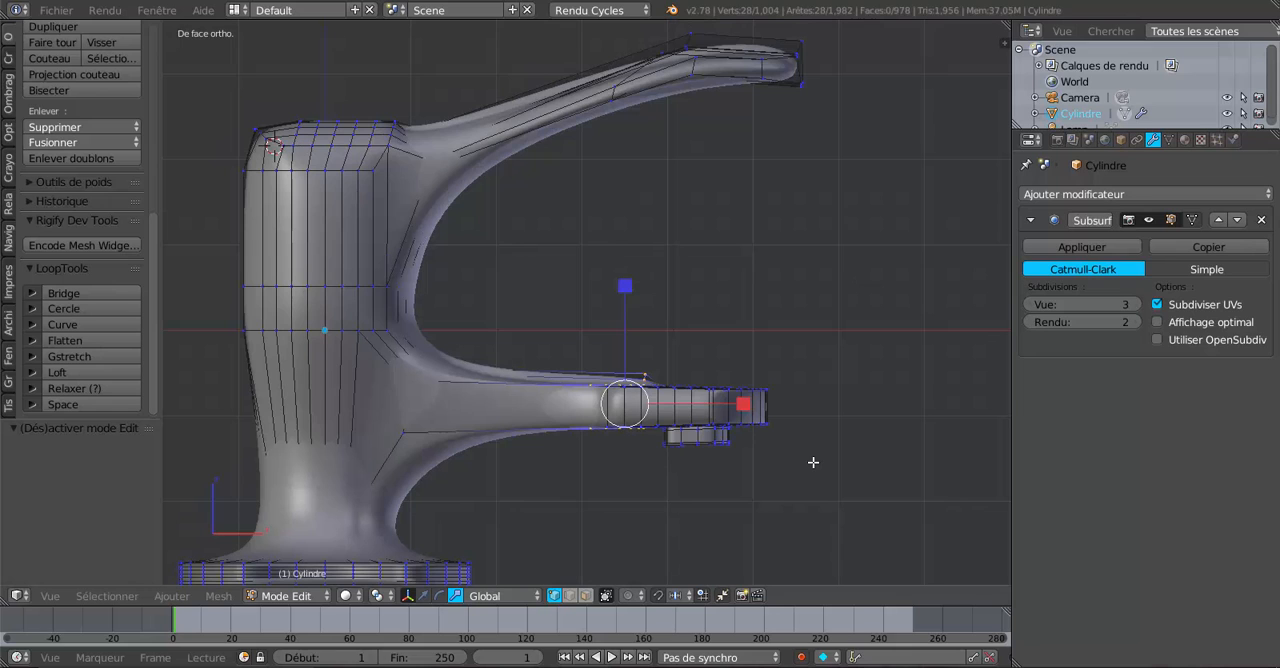
key(z)
key(c)
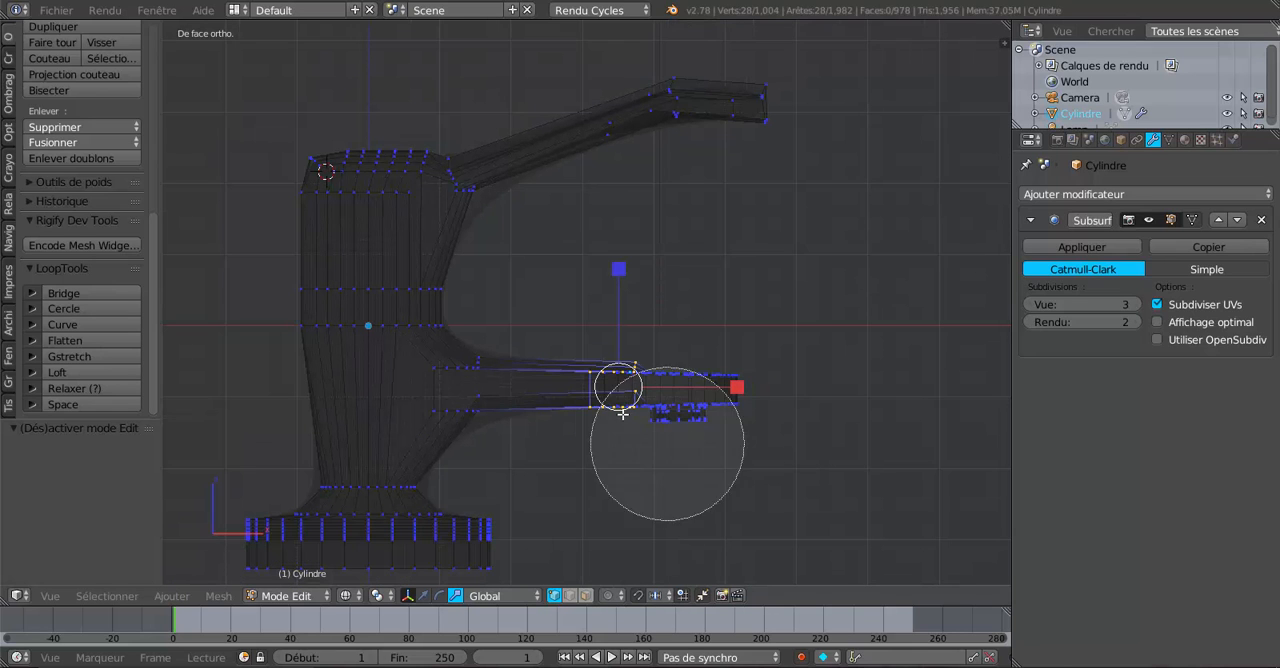
drag(640, 405, 714, 400)
right_click(806, 446)
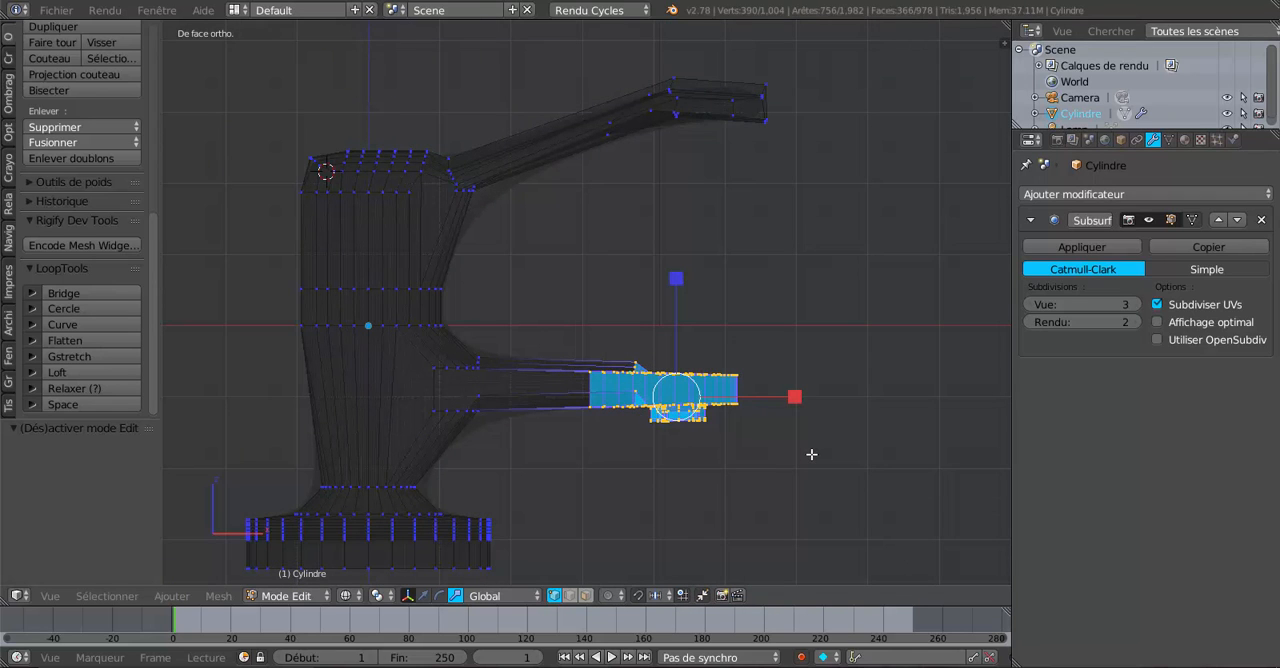
middle_drag(812, 457, 817, 491)
scroll(817, 491, up, 3)
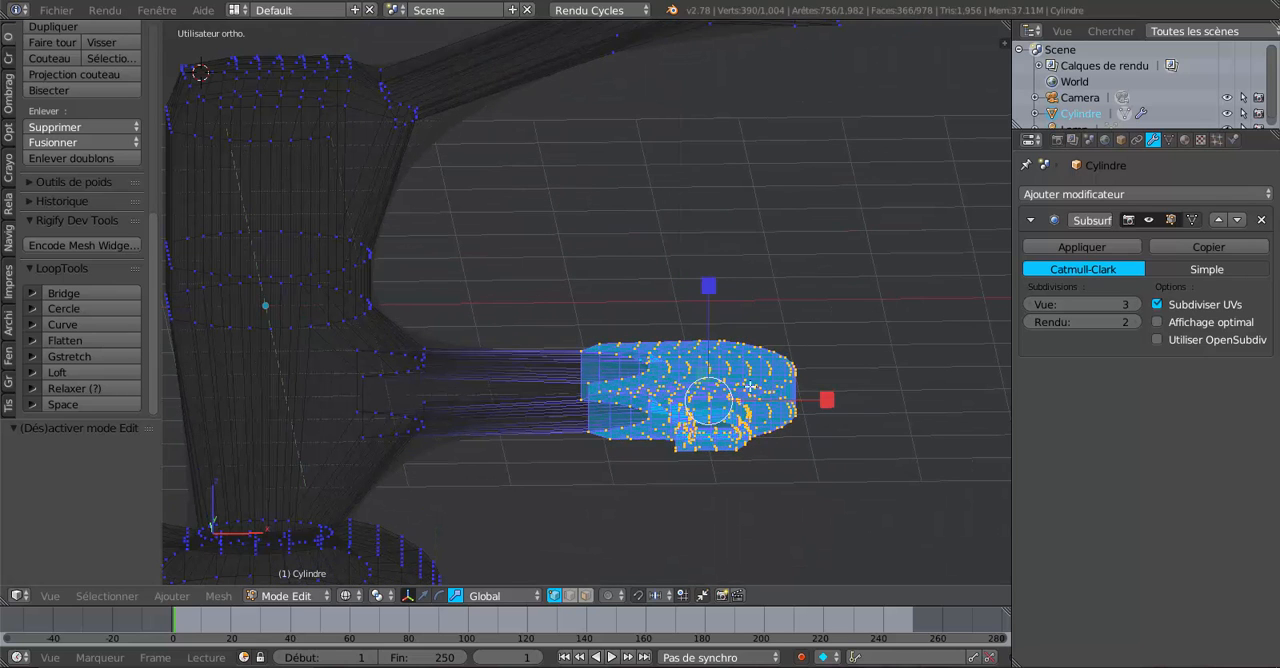
key(z)
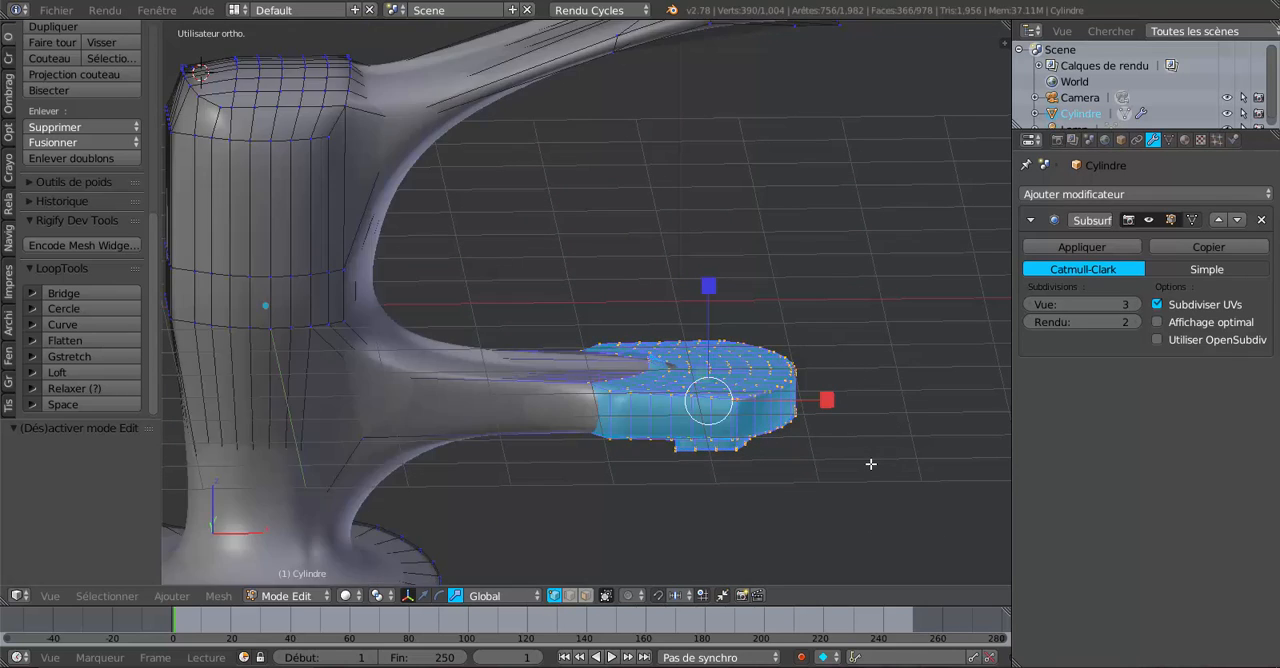
drag(708, 288, 711, 222)
key(Tab)
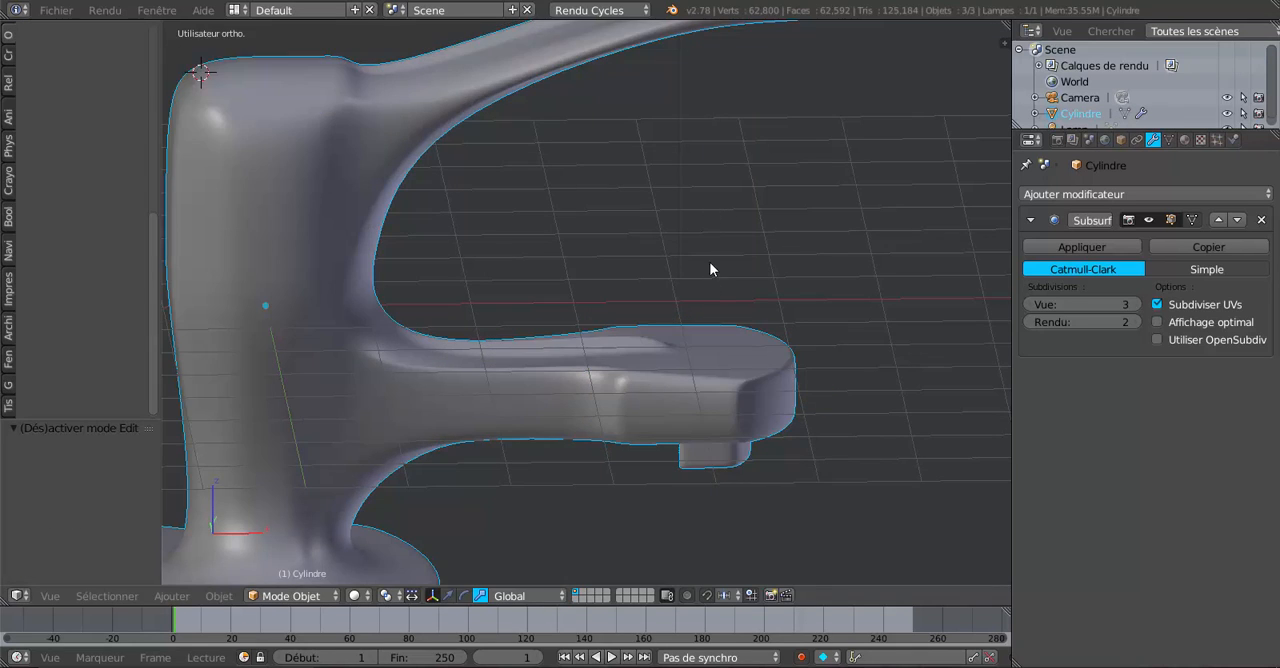
Return to Edit Mode on the faucet and try a loop cut around the upper part of its body.
scroll(730, 435, down, 4)
middle_drag(733, 445, 537, 318)
key(Tab)
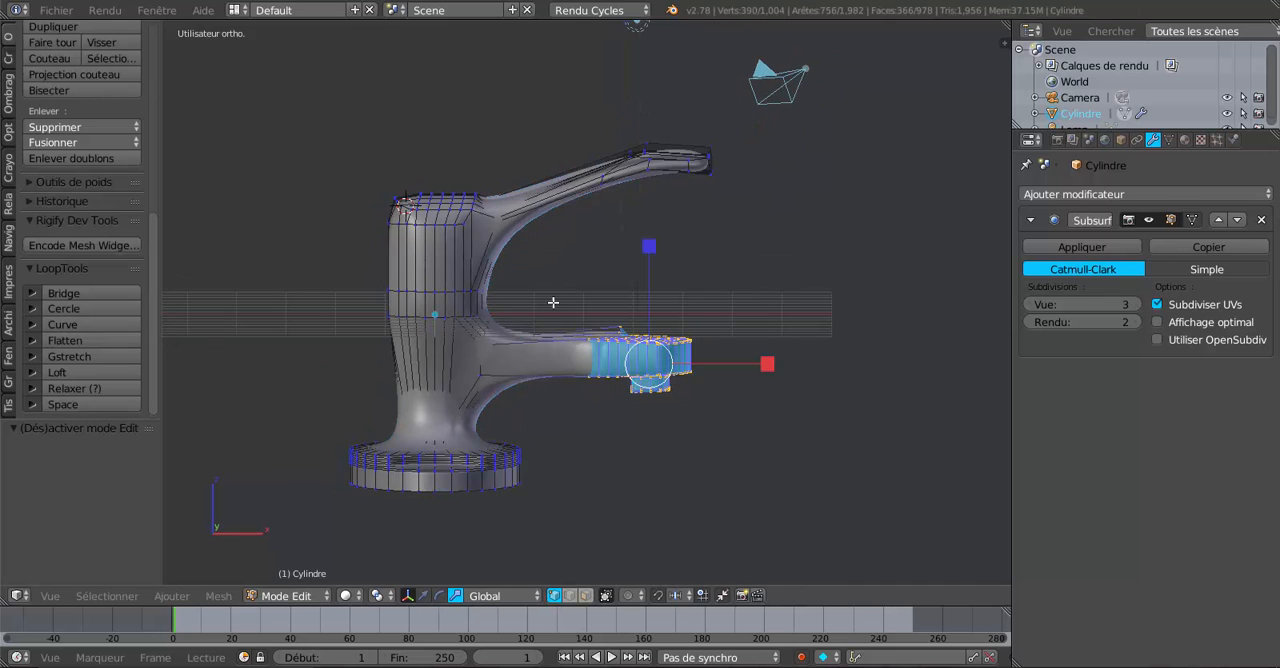
scroll(627, 348, up, 1)
scroll(543, 298, up, 1)
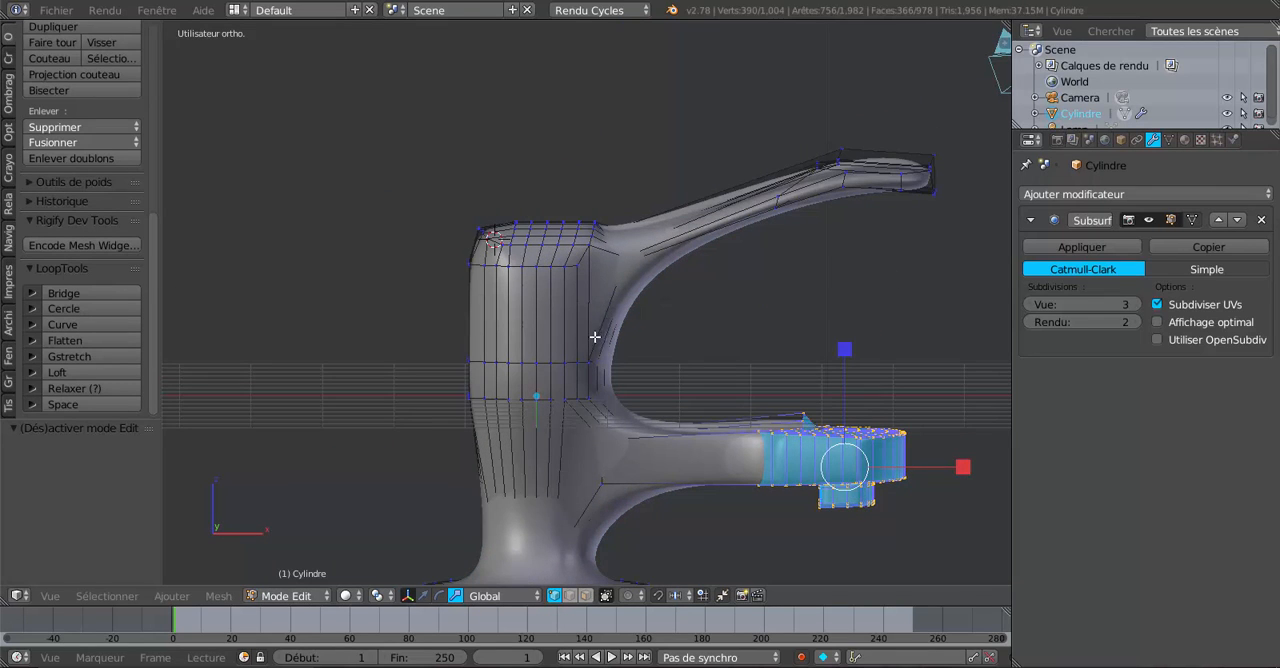
key(ctrl+r)
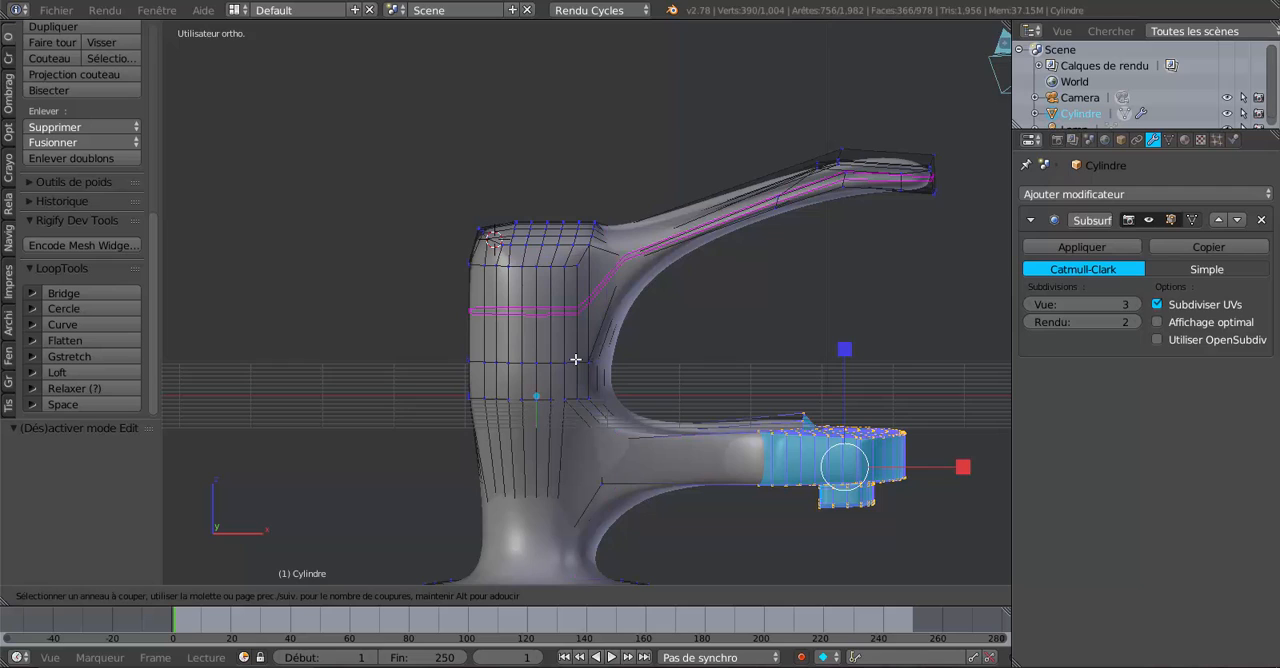
key(Escape)
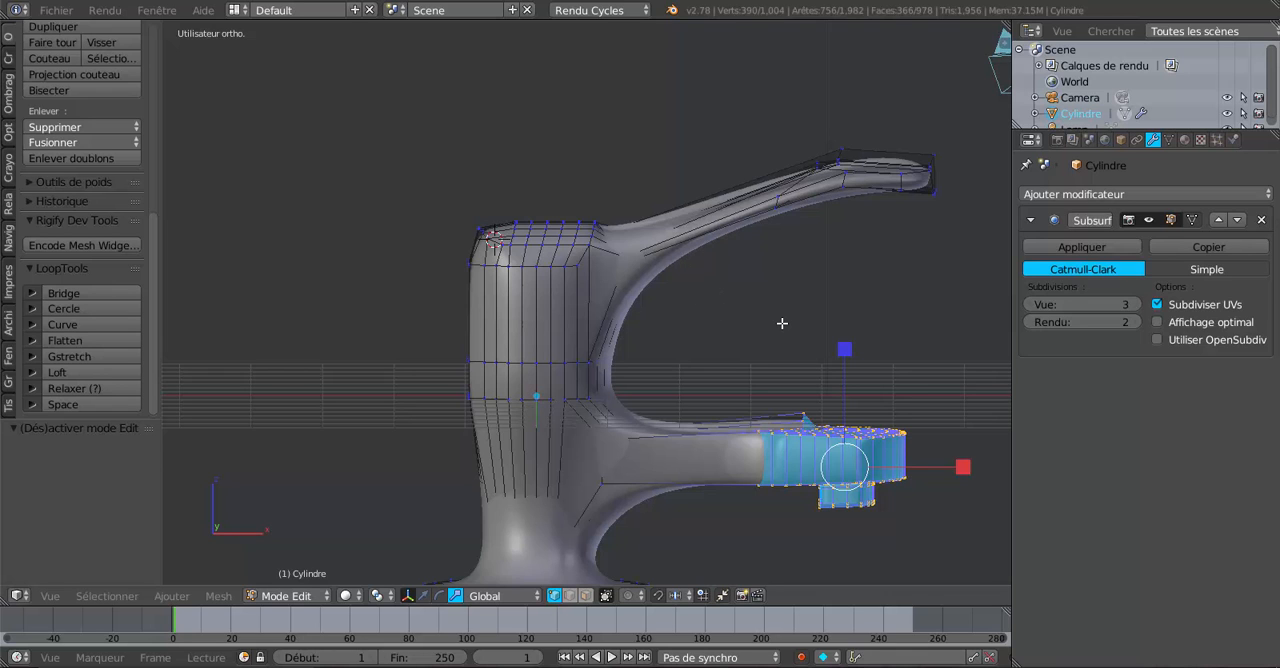
Select the whole mesh in front view and bisect it horizontally through the body between the handle and the spout.
key(KP_7)
key(KP_1)
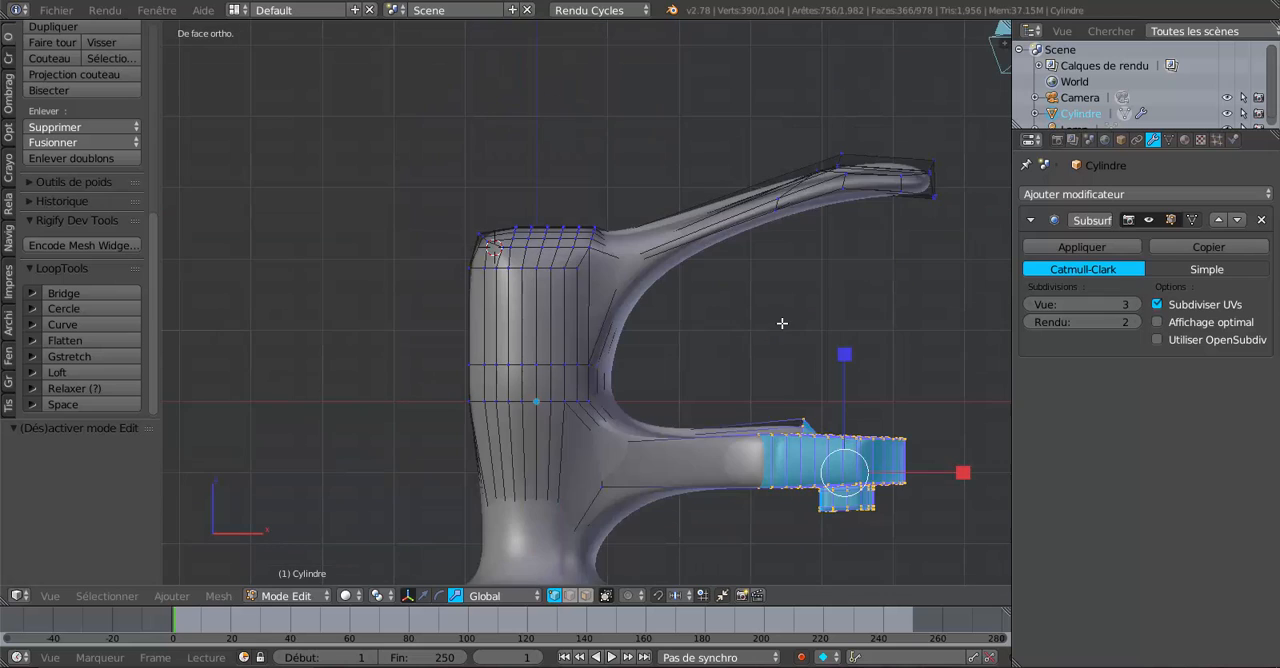
scroll(782, 323, down, 2)
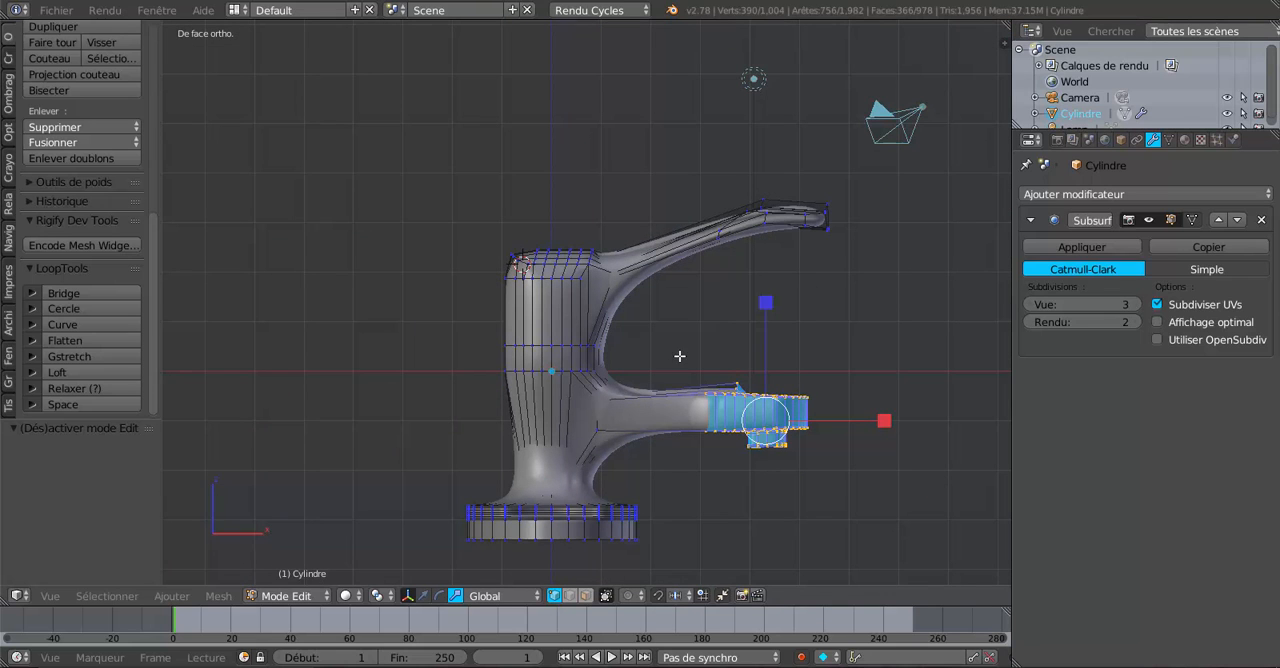
key(a)
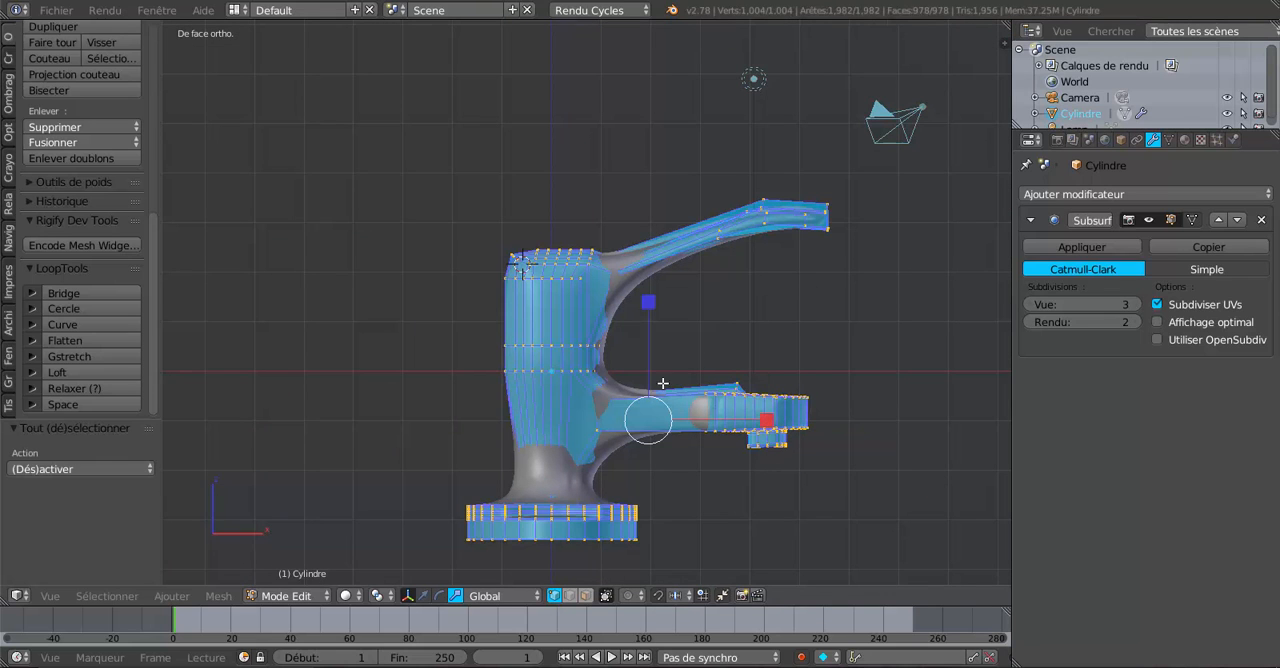
click(171, 596)
mouse_move(209, 597)
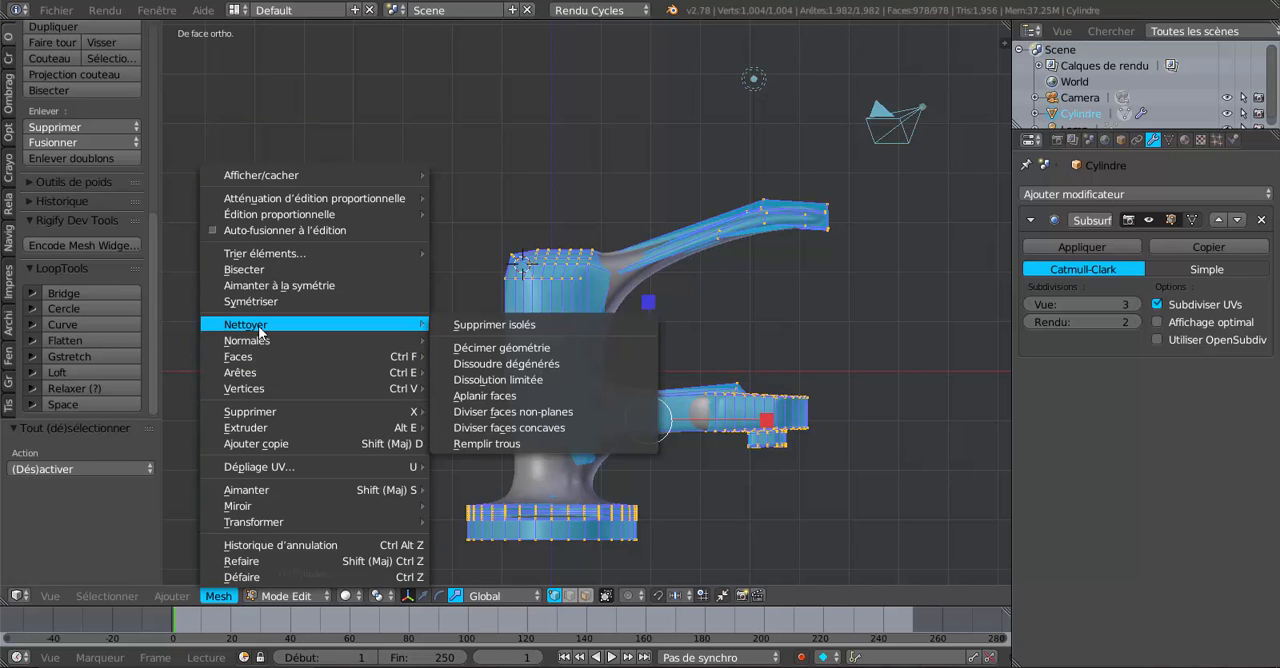
click(257, 272)
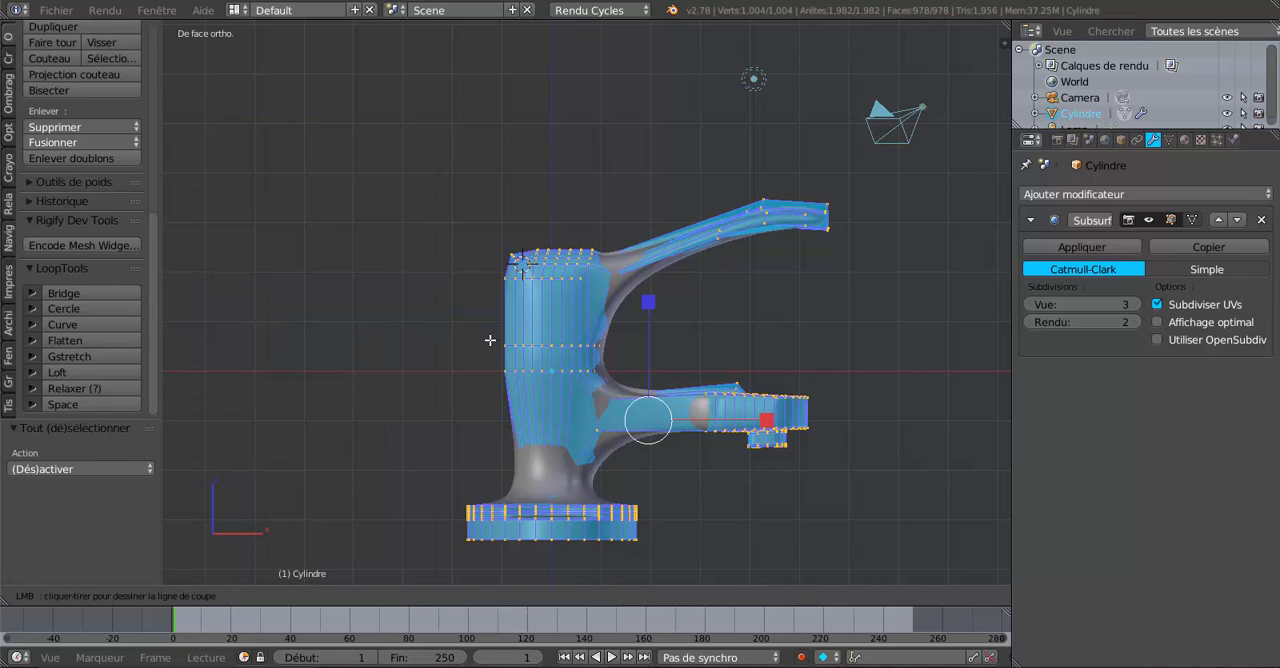
drag(480, 321, 765, 320)
scroll(640, 351, up, 3)
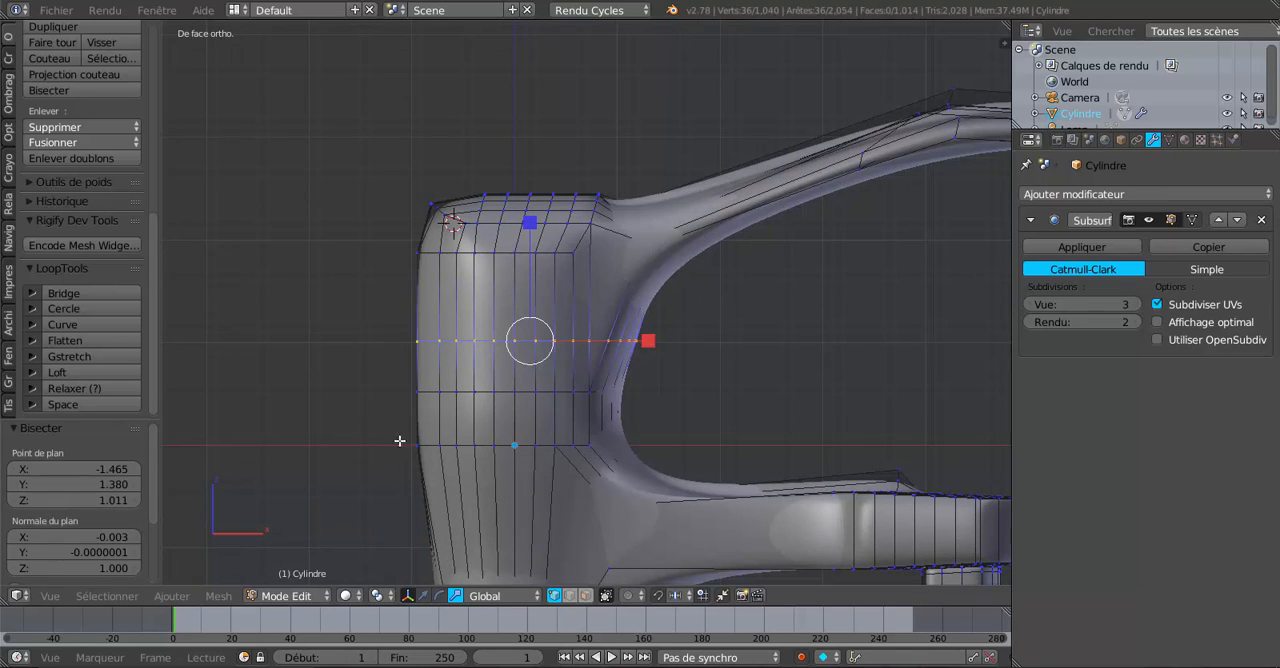
Select the whole mesh again and bisect it with a second horizontal cut just above the first one.
key(a)
scroll(580, 360, down, 2)
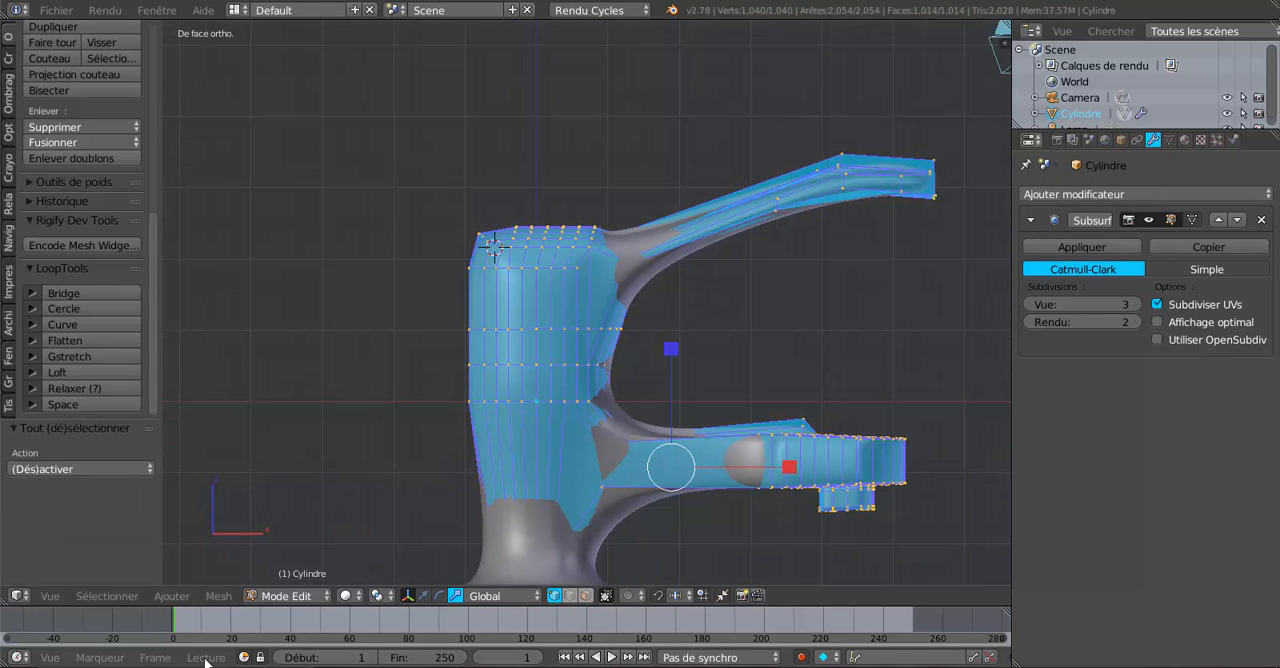
click(218, 595)
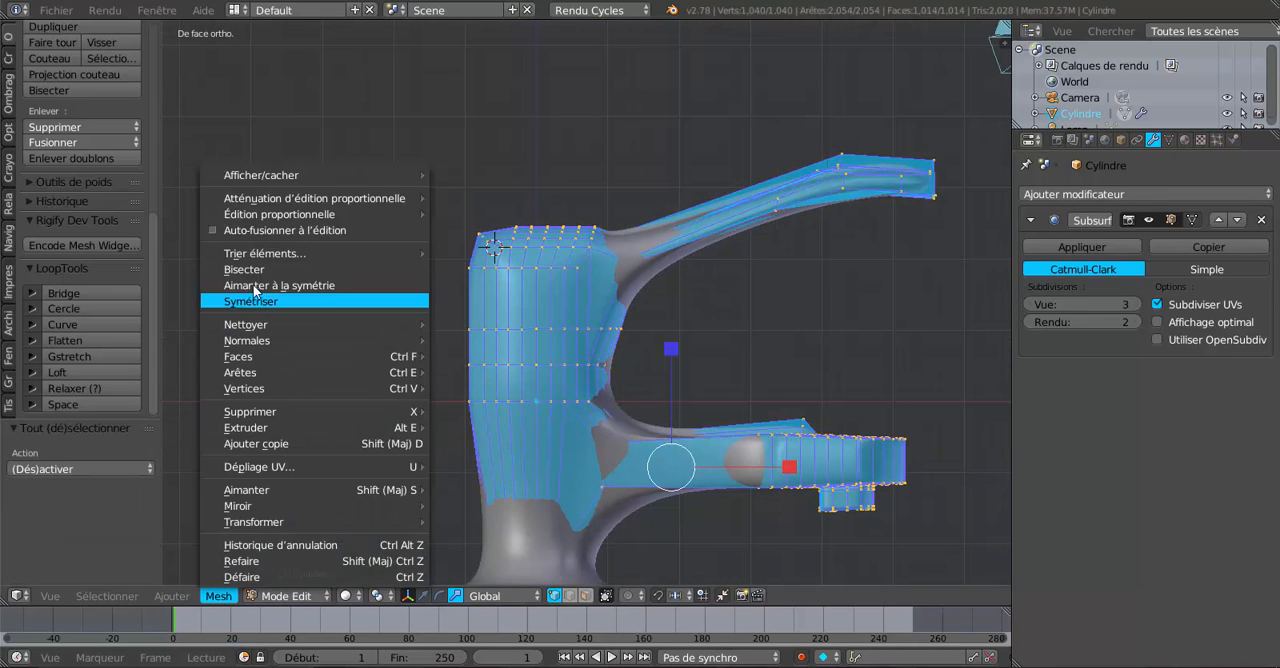
click(245, 269)
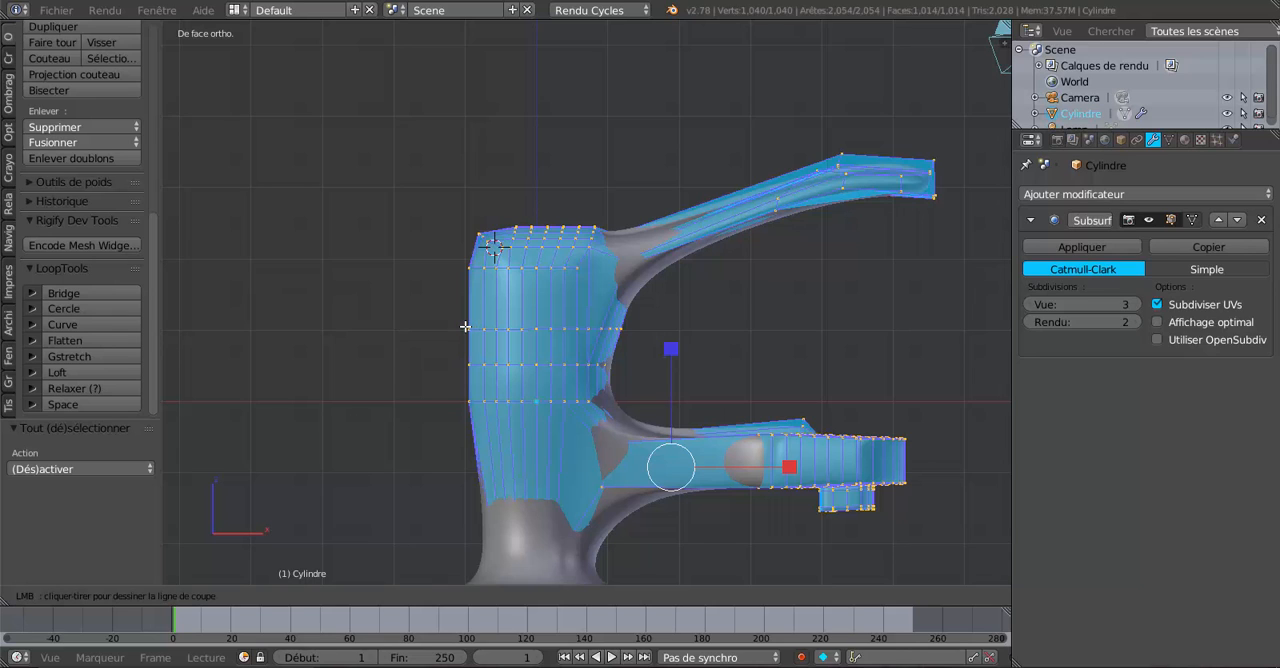
drag(463, 326, 742, 323)
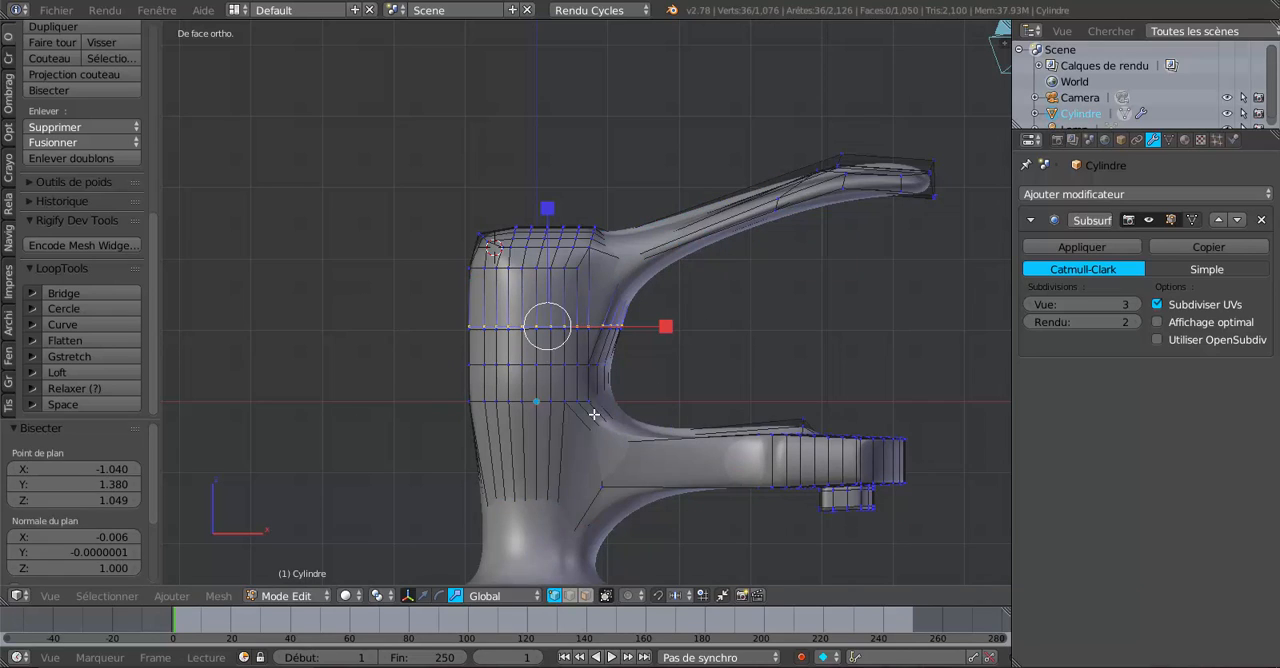
Try a third horizontal bisect just below the two cuts with only the last cut loop selected.
click(219, 597)
click(262, 270)
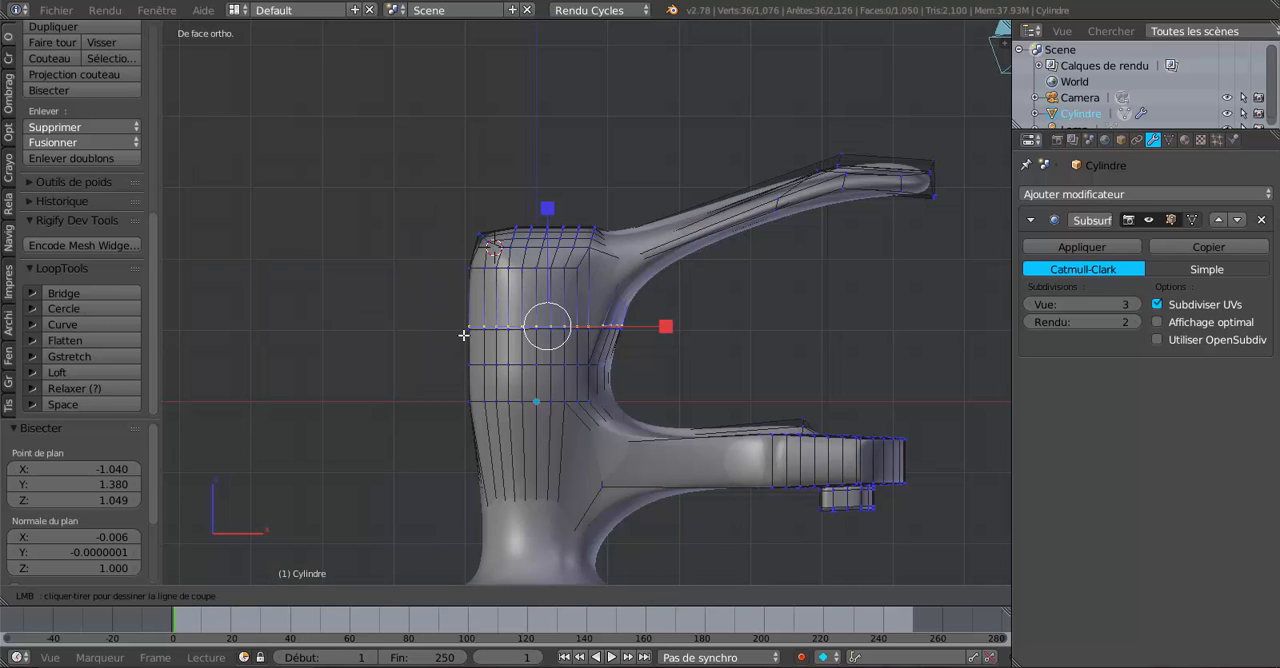
drag(465, 333, 703, 331)
scroll(544, 406, up, 3)
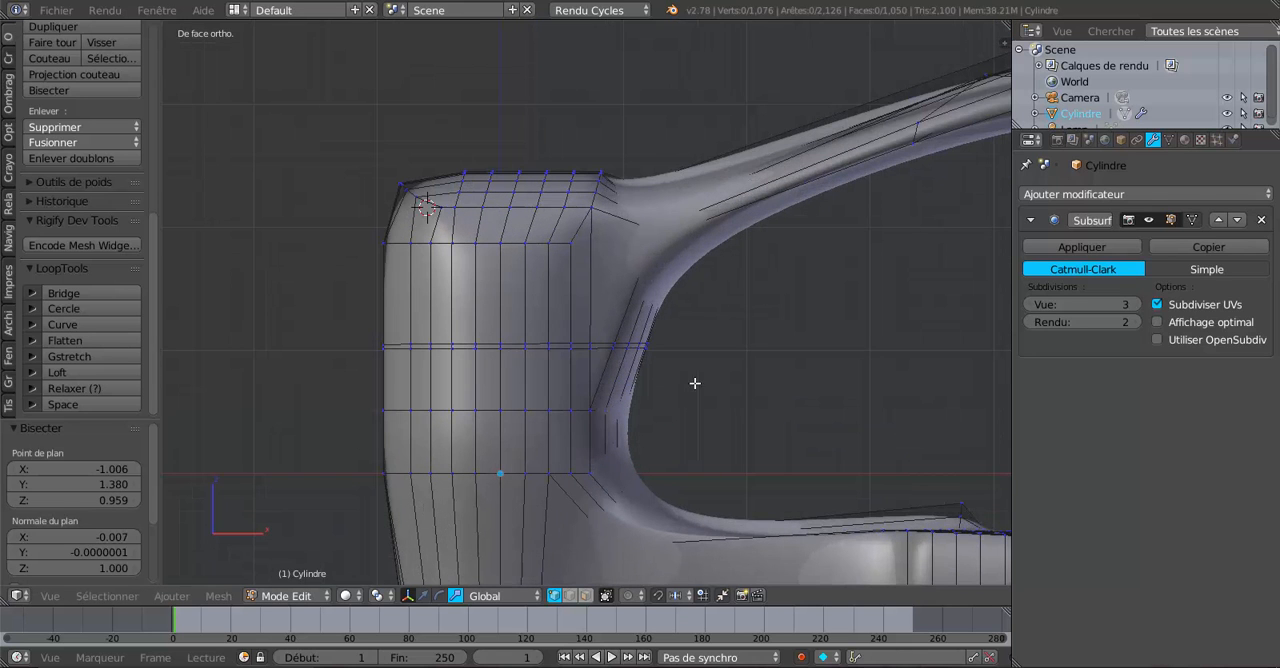
Select the entire mesh and bisect it with a level third cut just below the two existing ones.
key(a)
scroll(706, 420, down, 3)
click(218, 596)
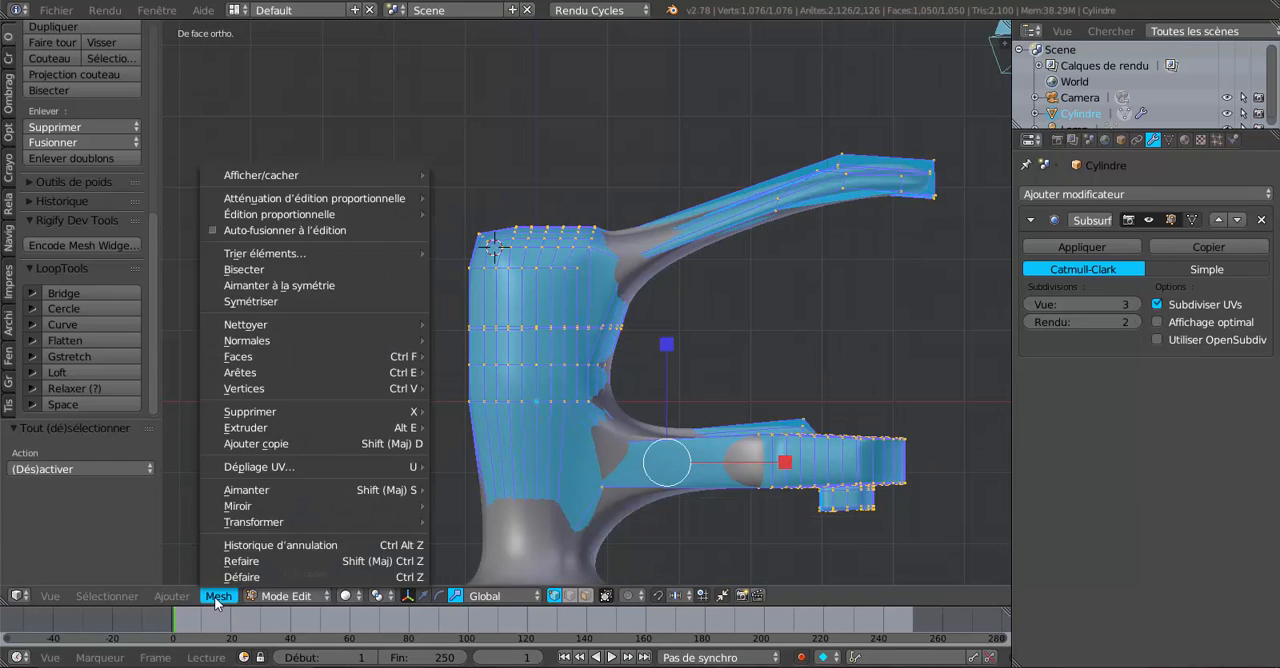
click(244, 270)
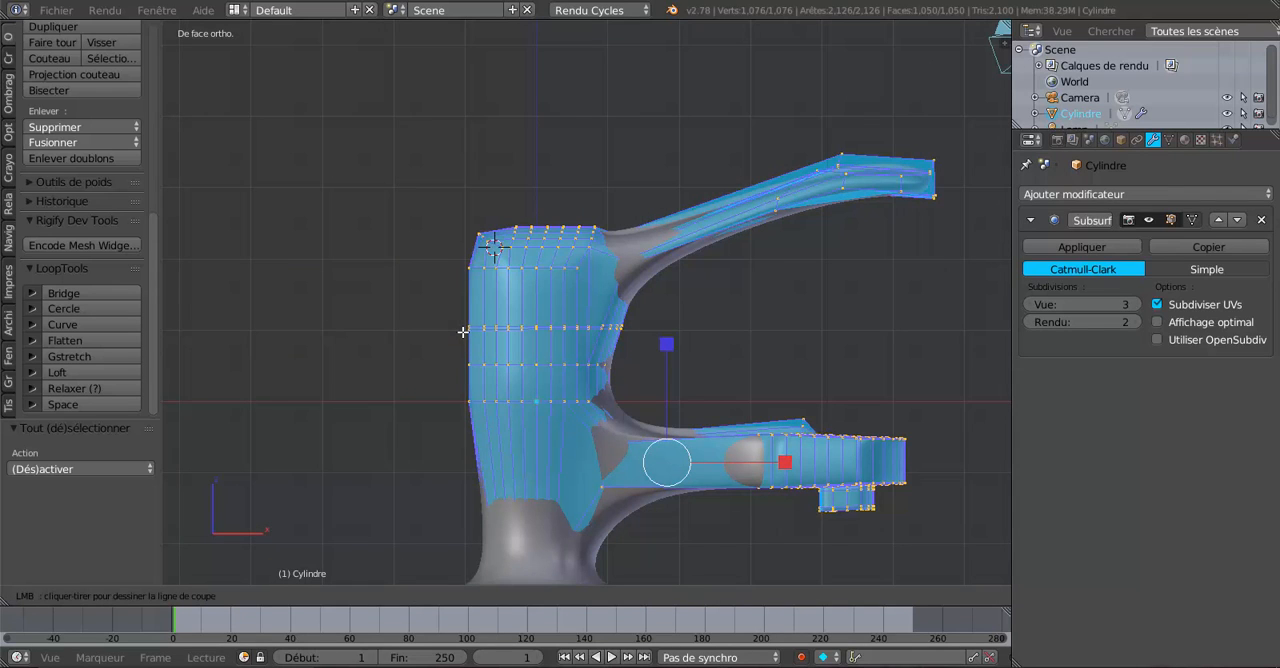
drag(463, 331, 687, 332)
scroll(550, 405, up, 4)
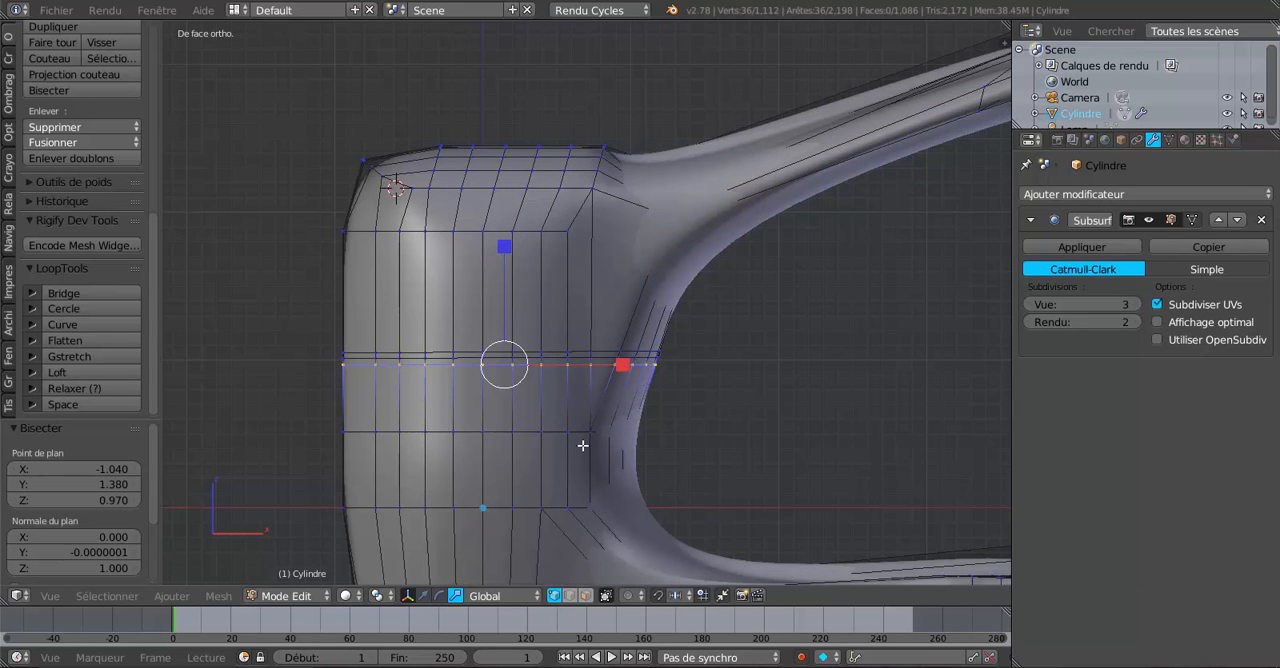
Edge-slide the lower and upper cut loops toward the middle one, by factors of about -0.514 and -0.529.
key(g)
key(g)
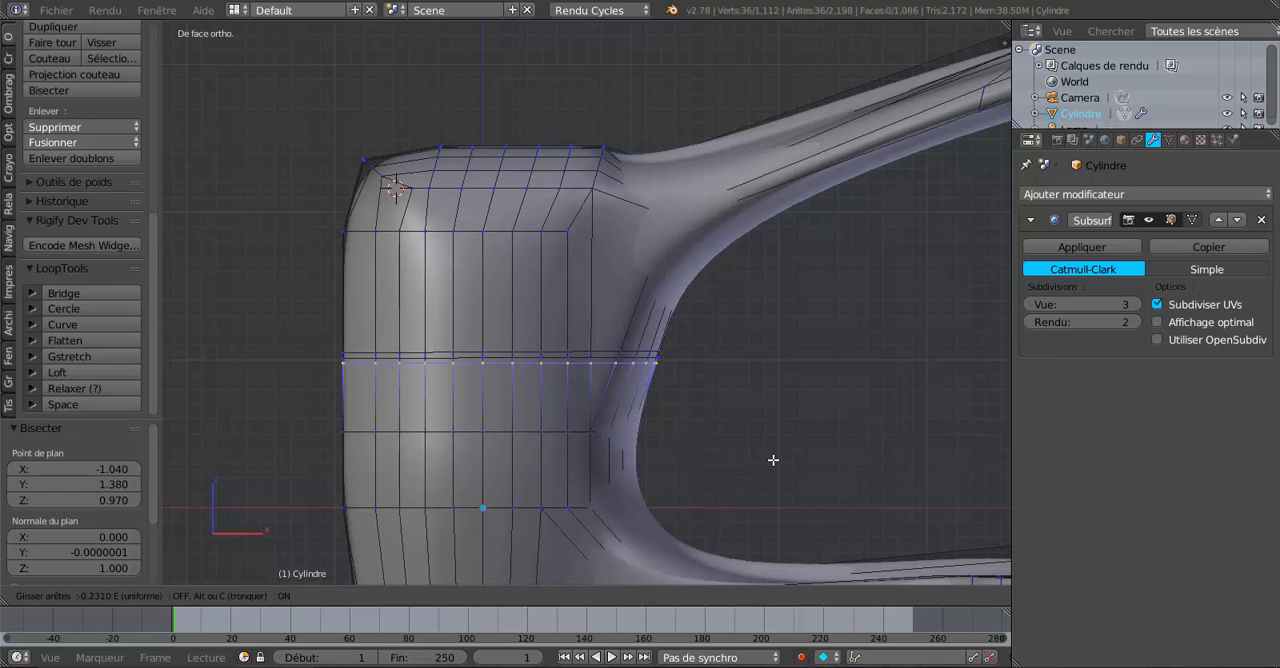
click(717, 443)
scroll(580, 409, up, 2)
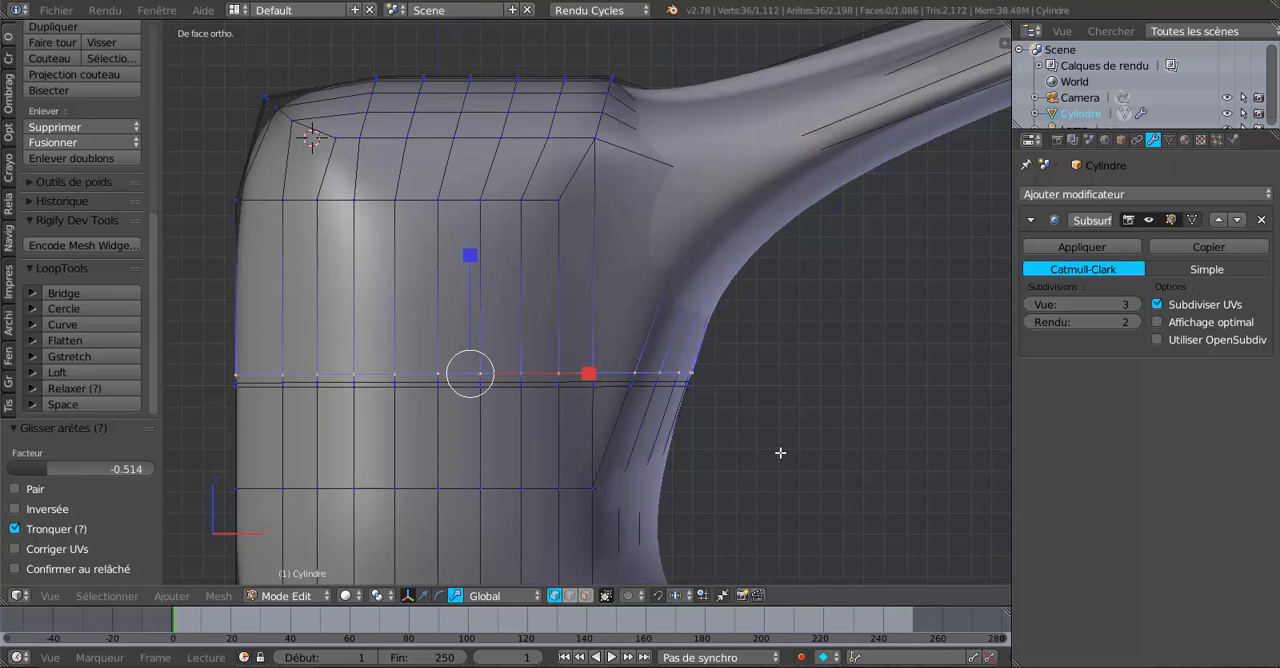
key(g)
key(g)
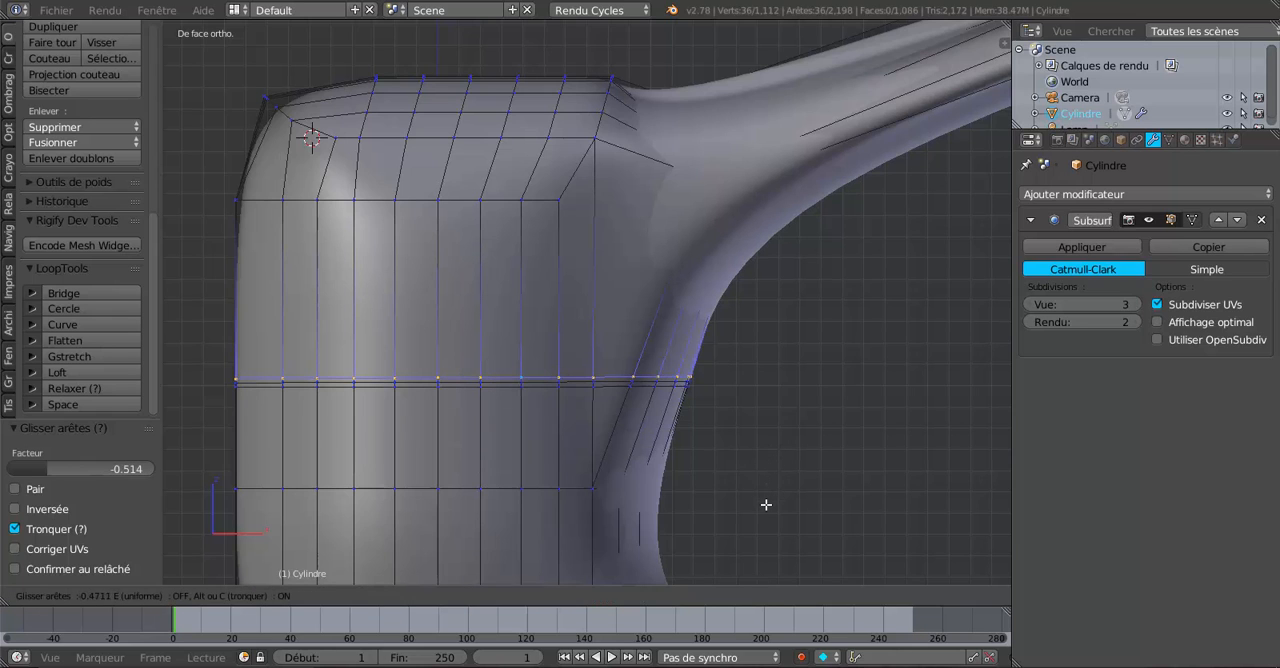
click(766, 505)
scroll(646, 494, up, 2)
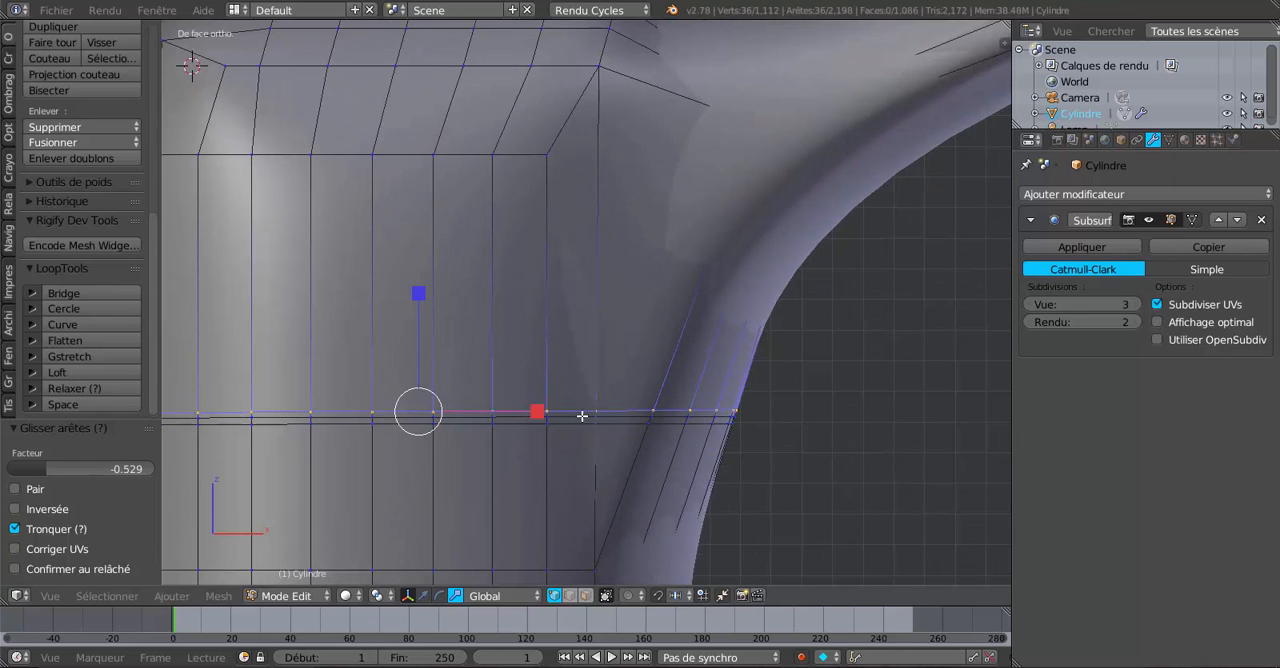
scroll(577, 420, down, 4)
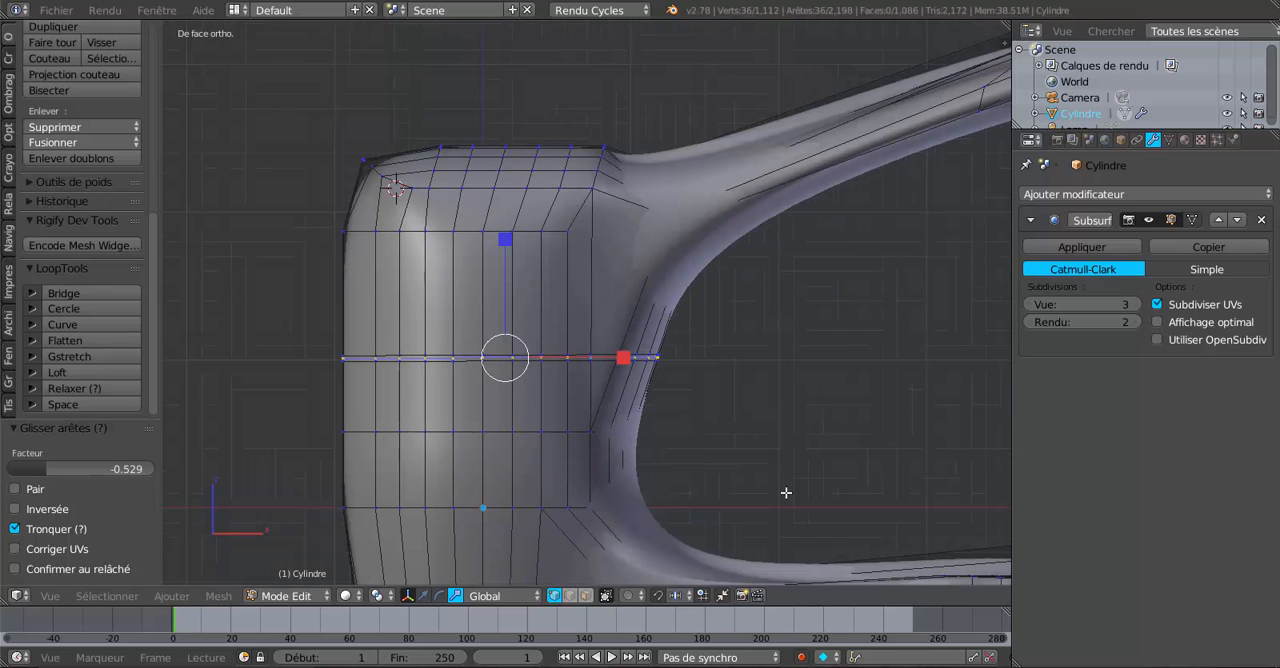
Scale the middle cut loop inward to form a groove around the body and check it in Object Mode.
key(s)
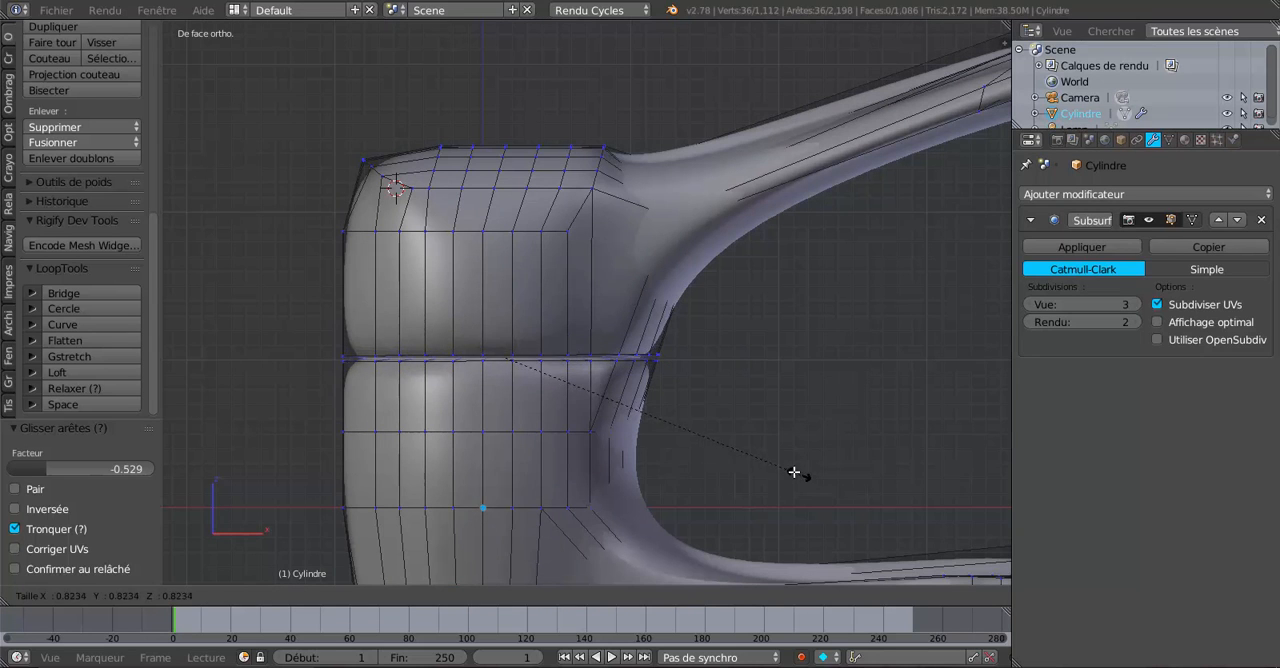
click(772, 457)
key(Tab)
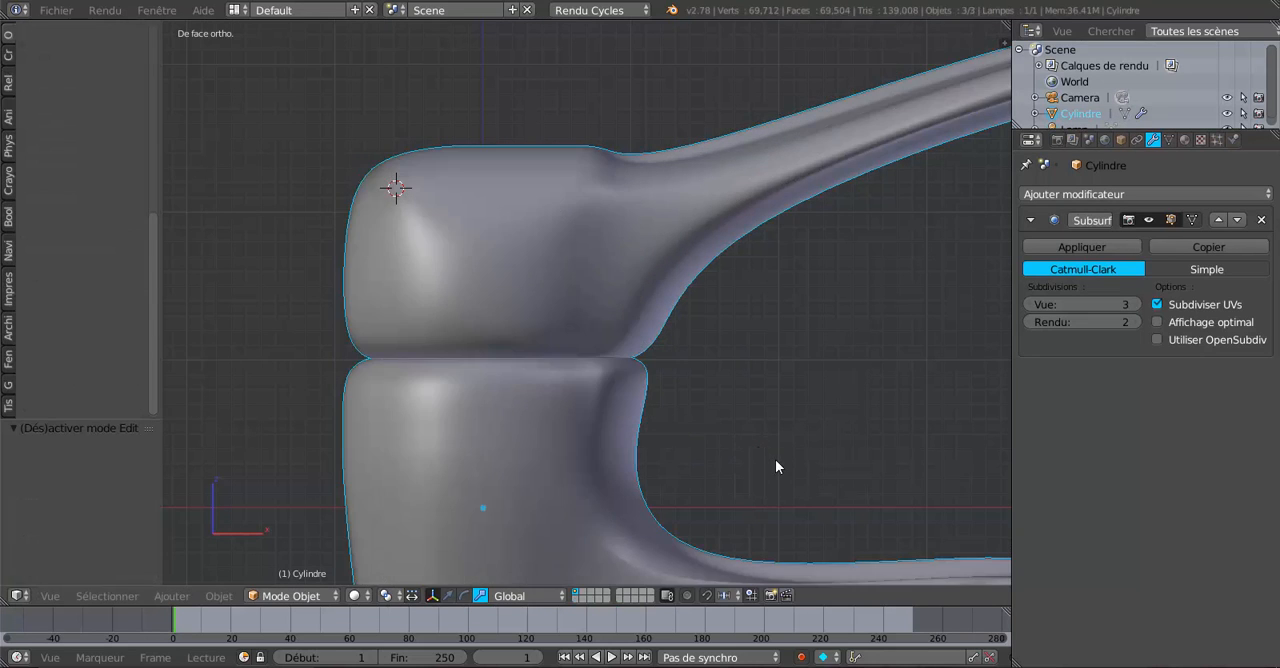
scroll(775, 459, down, 3)
scroll(561, 383, up, 6)
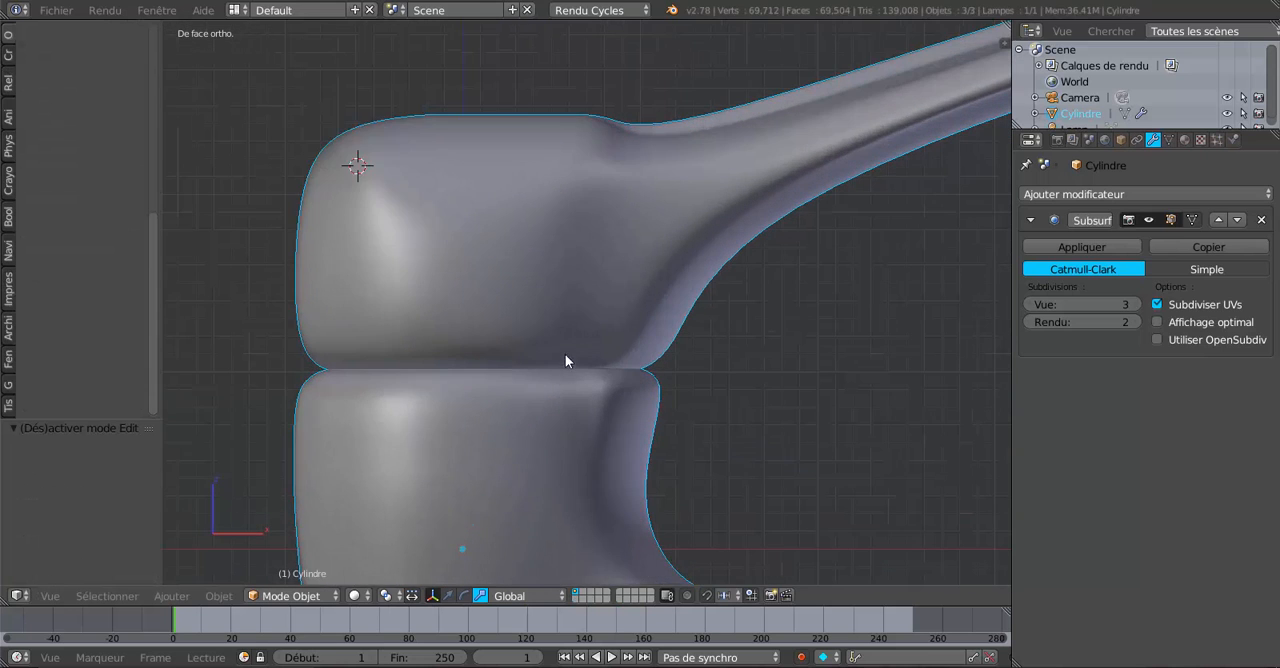
key(Tab)
Try a loop cut across the handle's inner curve just above the groove and view it from an angle.
key(ctrl+r)
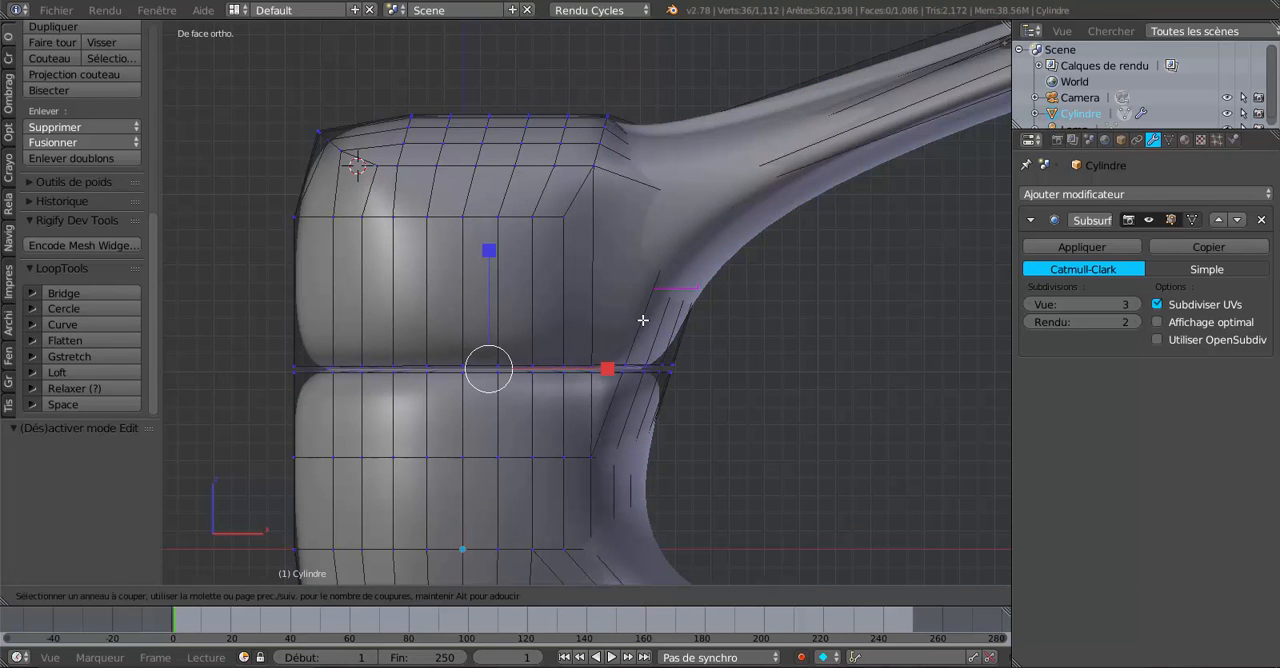
click(643, 320)
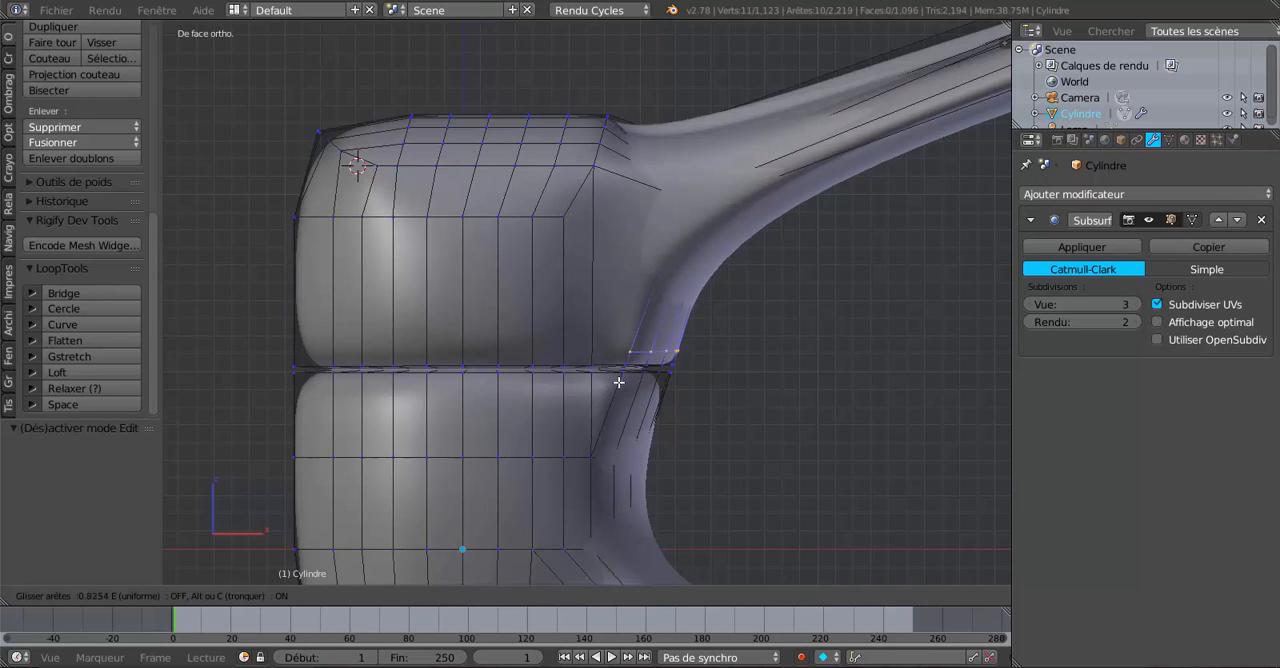
click(615, 384)
middle_drag(615, 384, 654, 370)
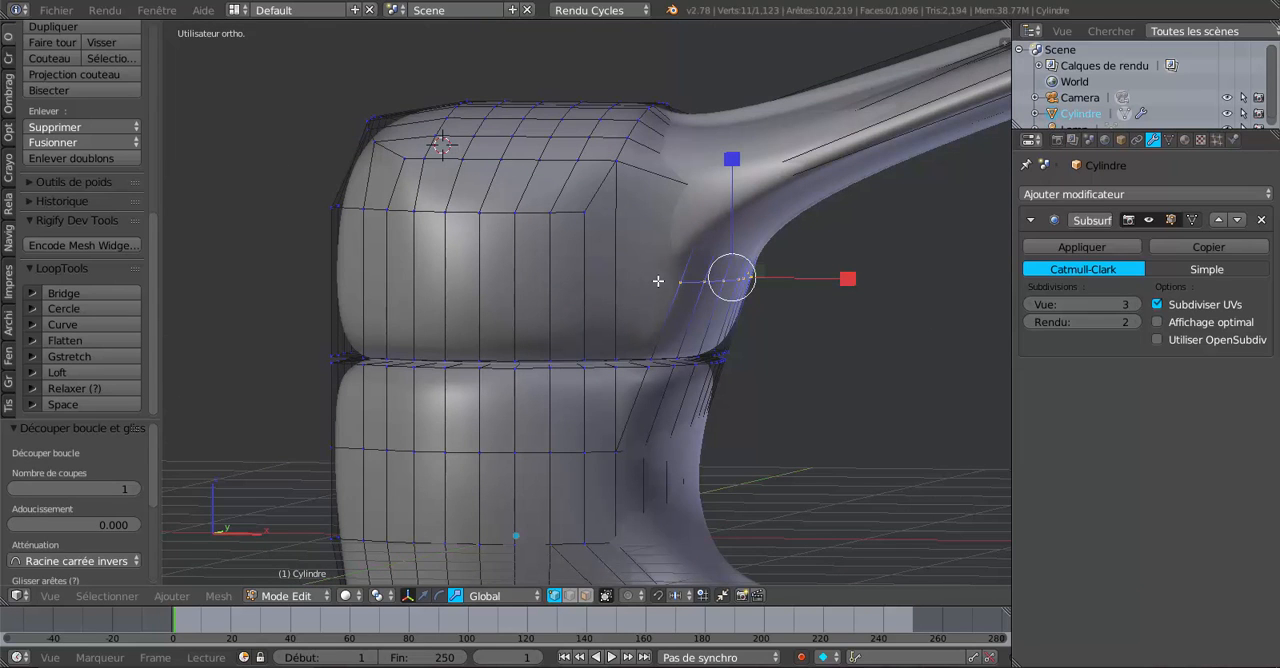
middle_drag(658, 281, 810, 382)
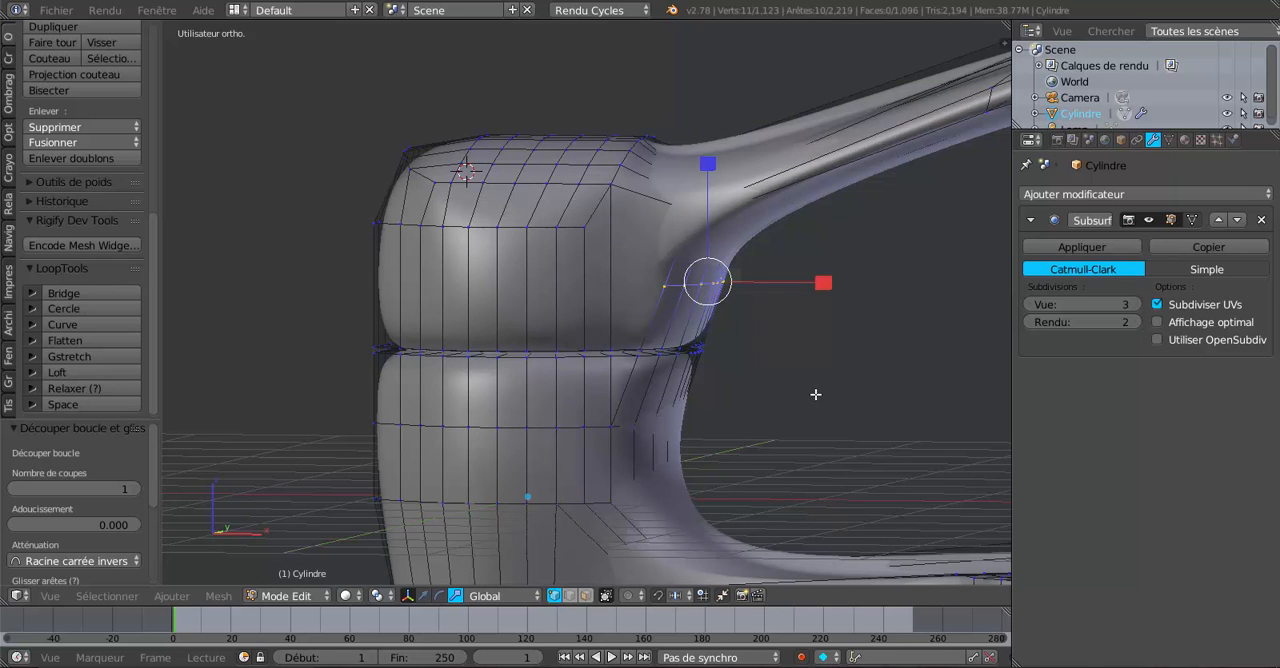
key(ctrl+z)
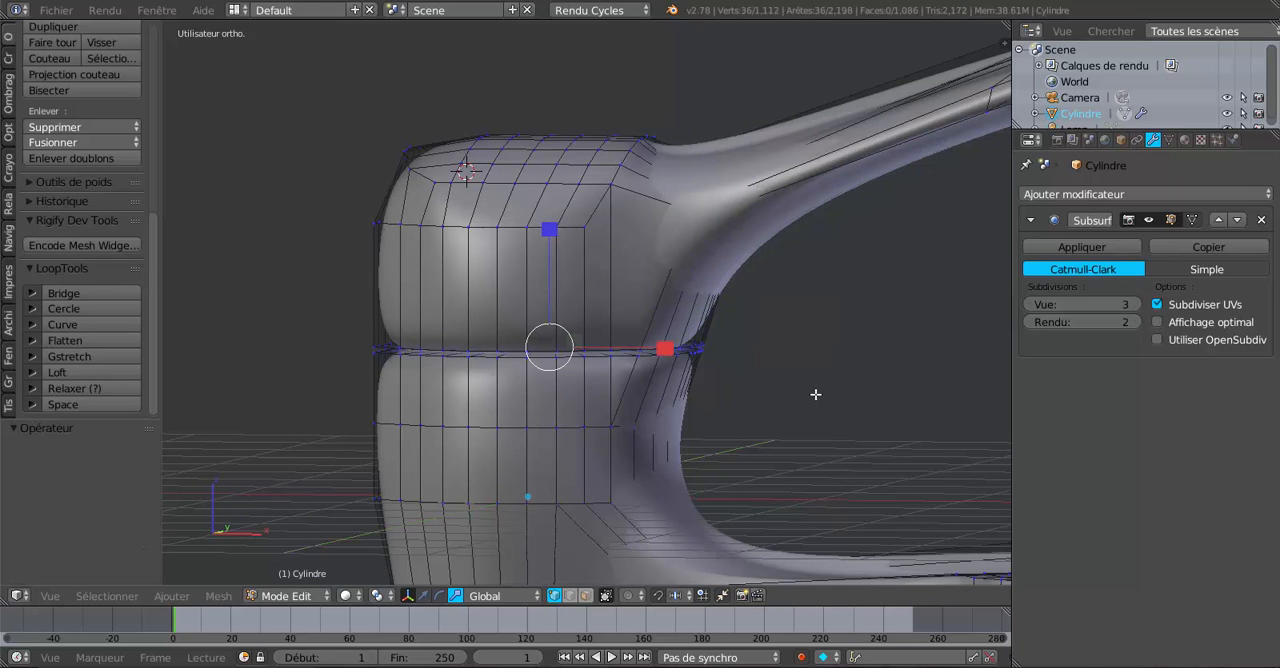
Select the entire mesh in front view and bisect it with a level cut just above the groove.
key(KP_1)
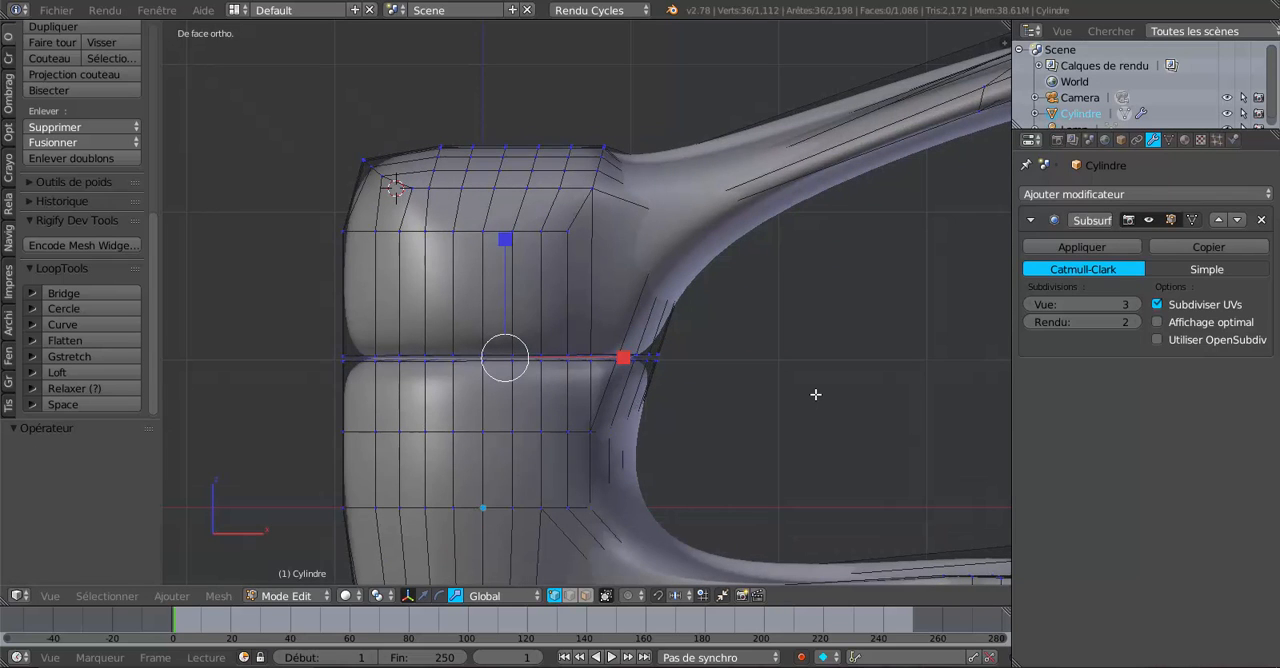
key(a)
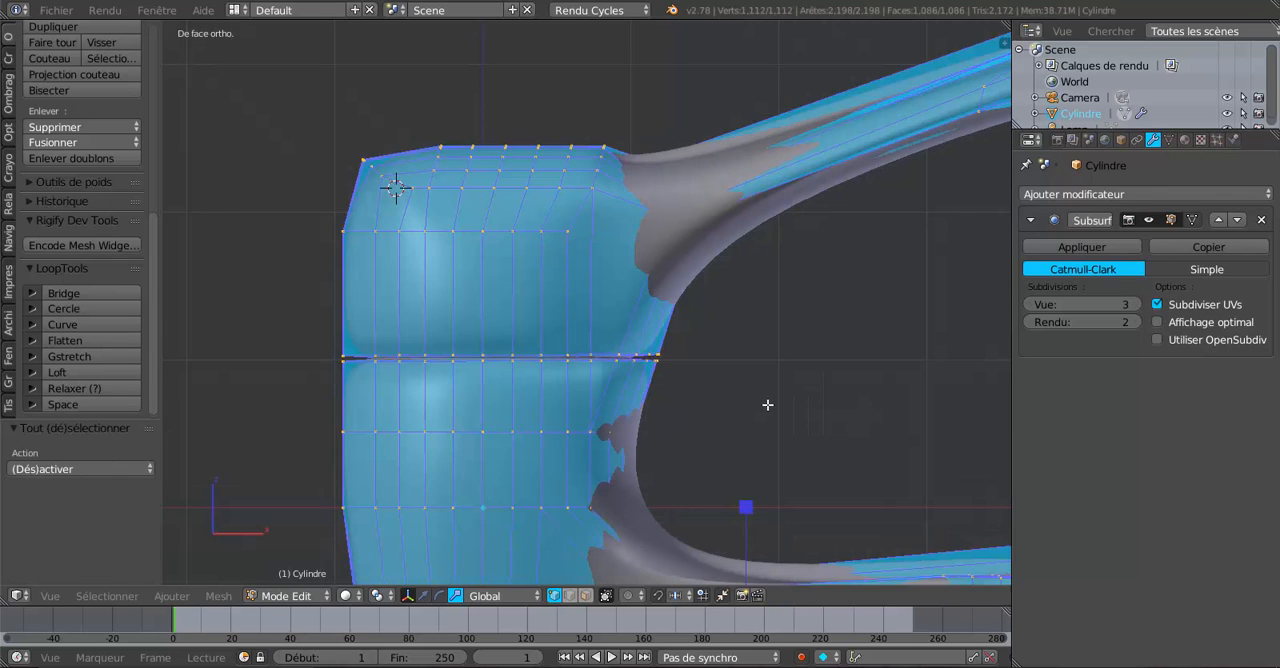
scroll(668, 371, down, 2)
click(218, 595)
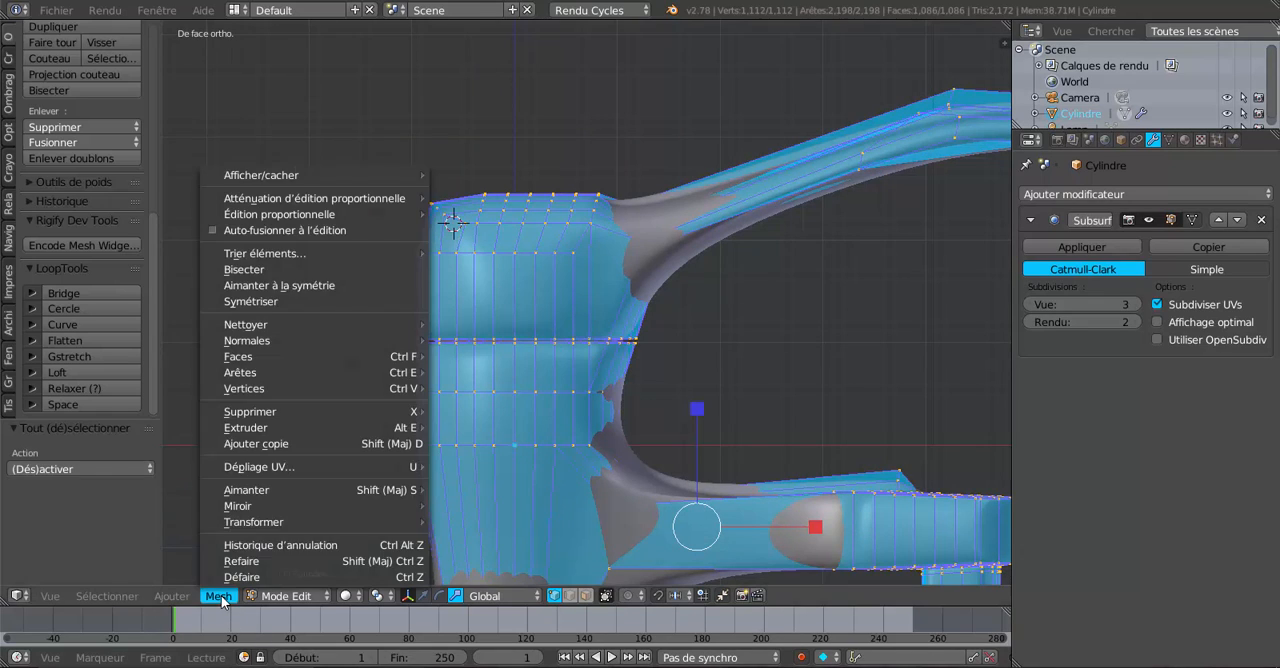
mouse_move(250, 330)
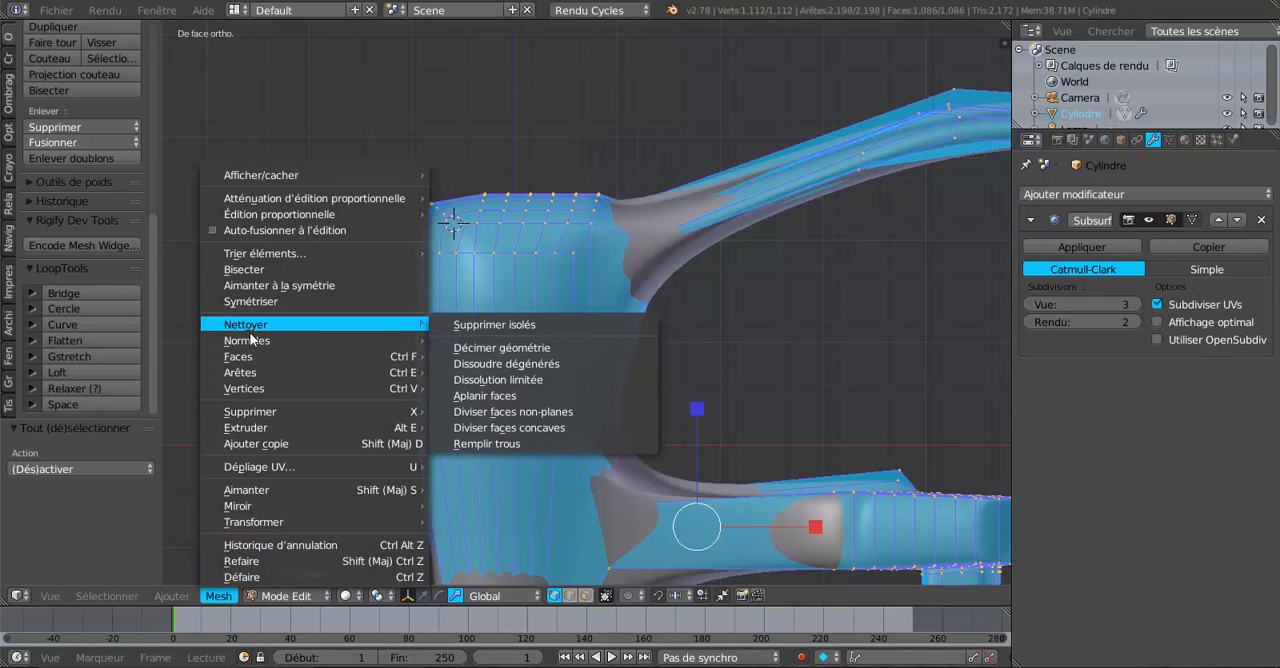
click(245, 269)
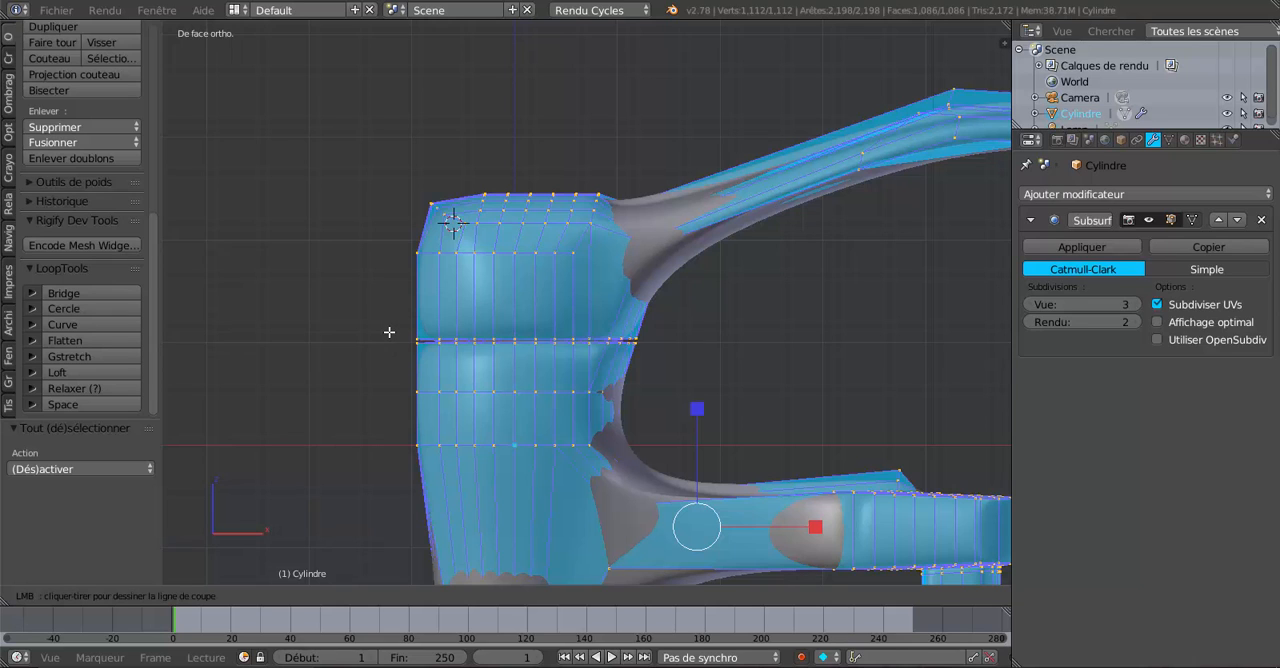
drag(389, 332, 723, 330)
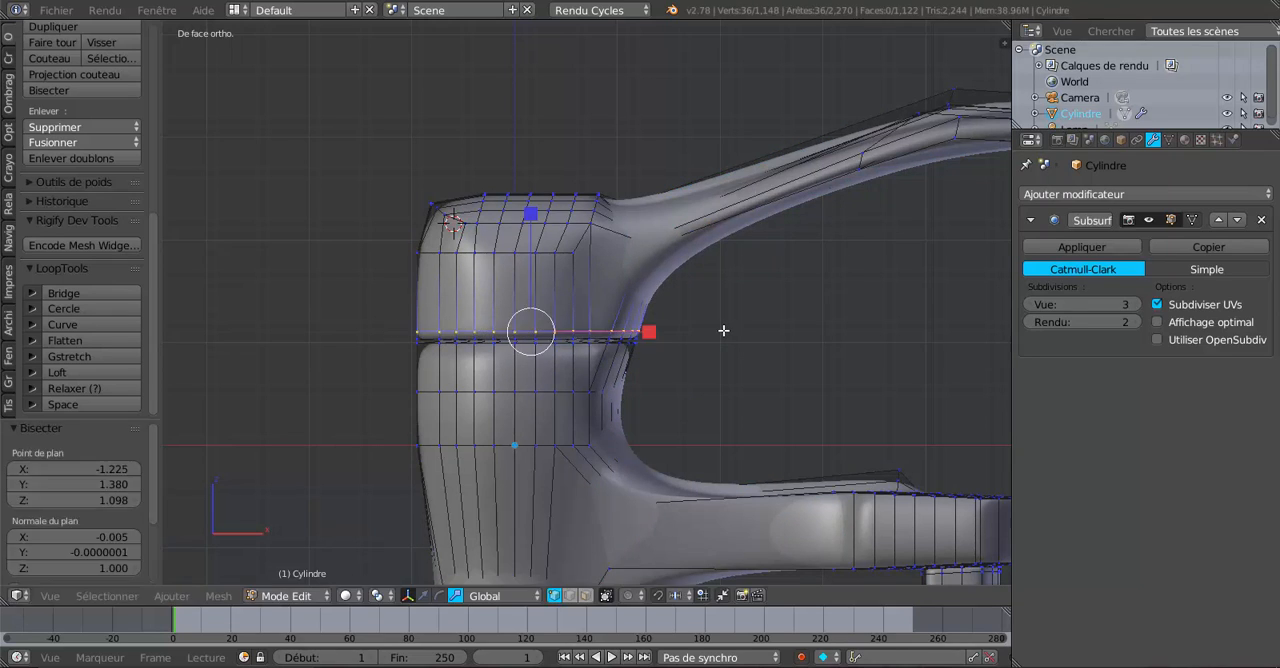
Edge-slide the new upper cut loop down toward the groove by a factor of -0.684.
scroll(700, 412, up, 2)
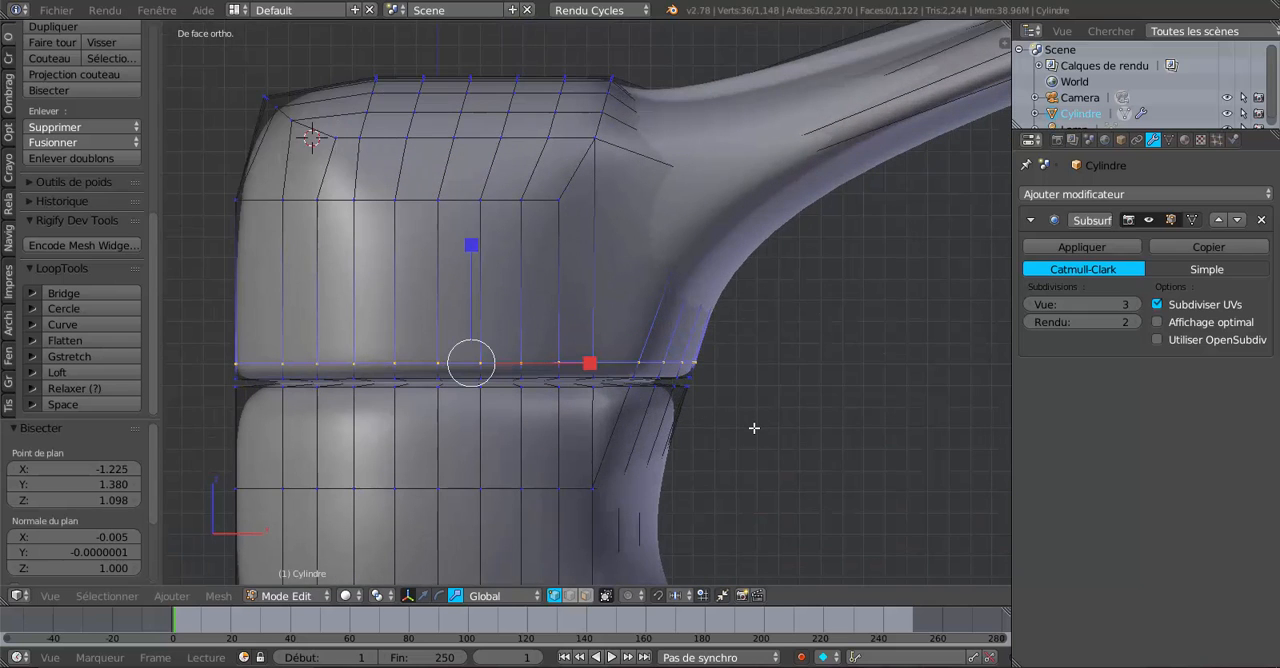
key(g)
key(g)
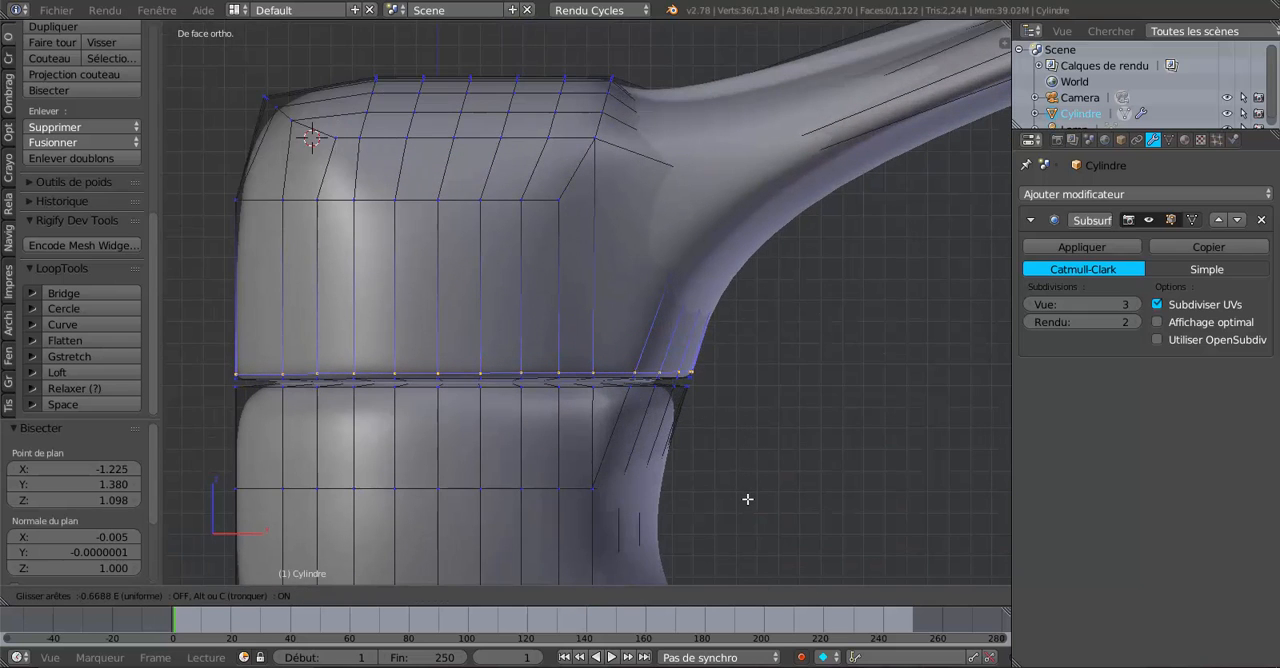
click(747, 499)
scroll(367, 445, down, 2)
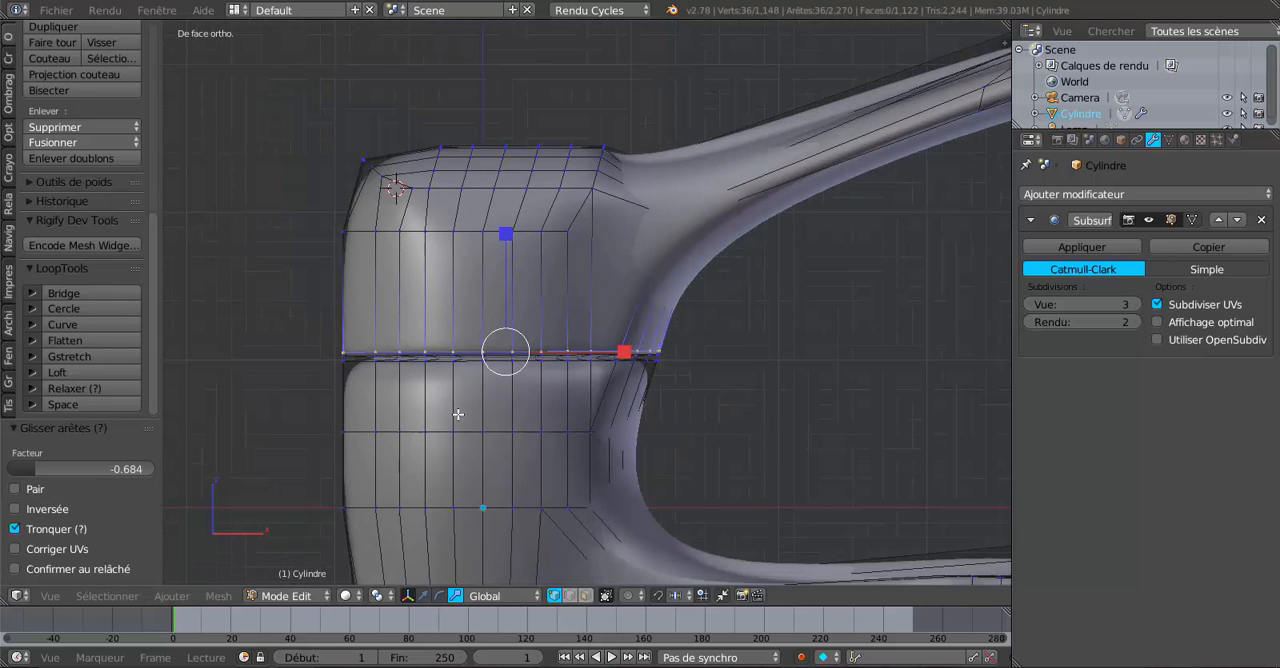
Select the entire mesh in wireframe and bisect it with a nearly level cut just below the groove.
key(ctrl+r)
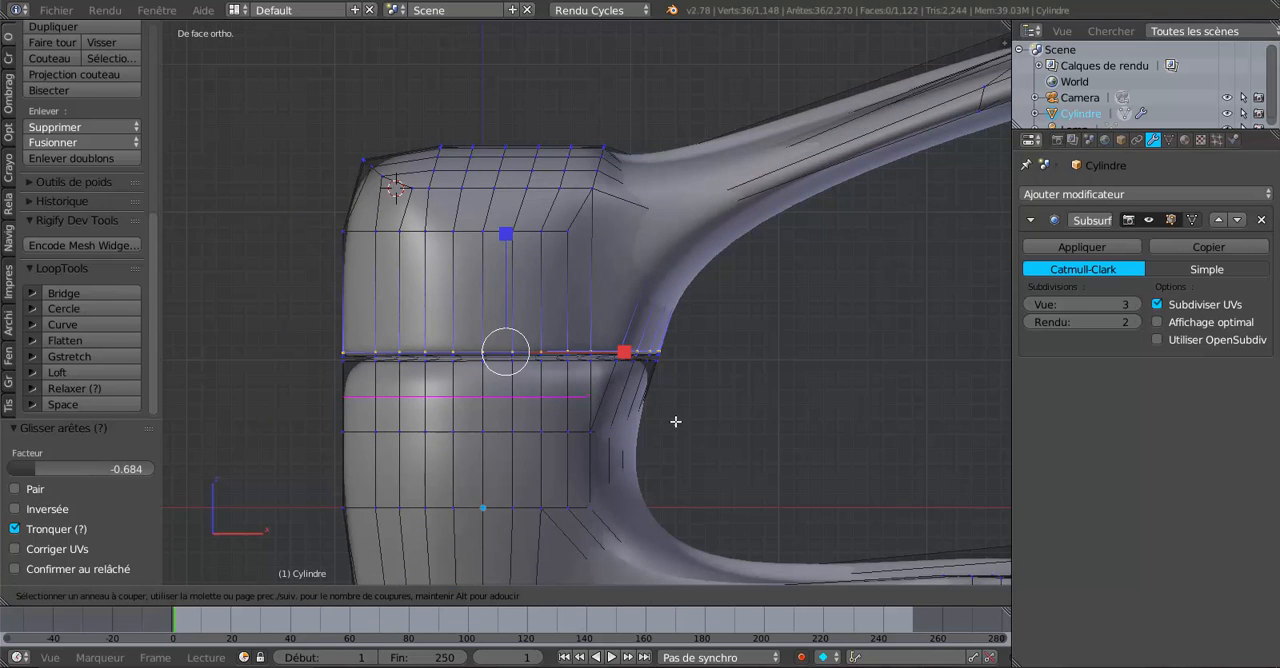
key(Escape)
key(z)
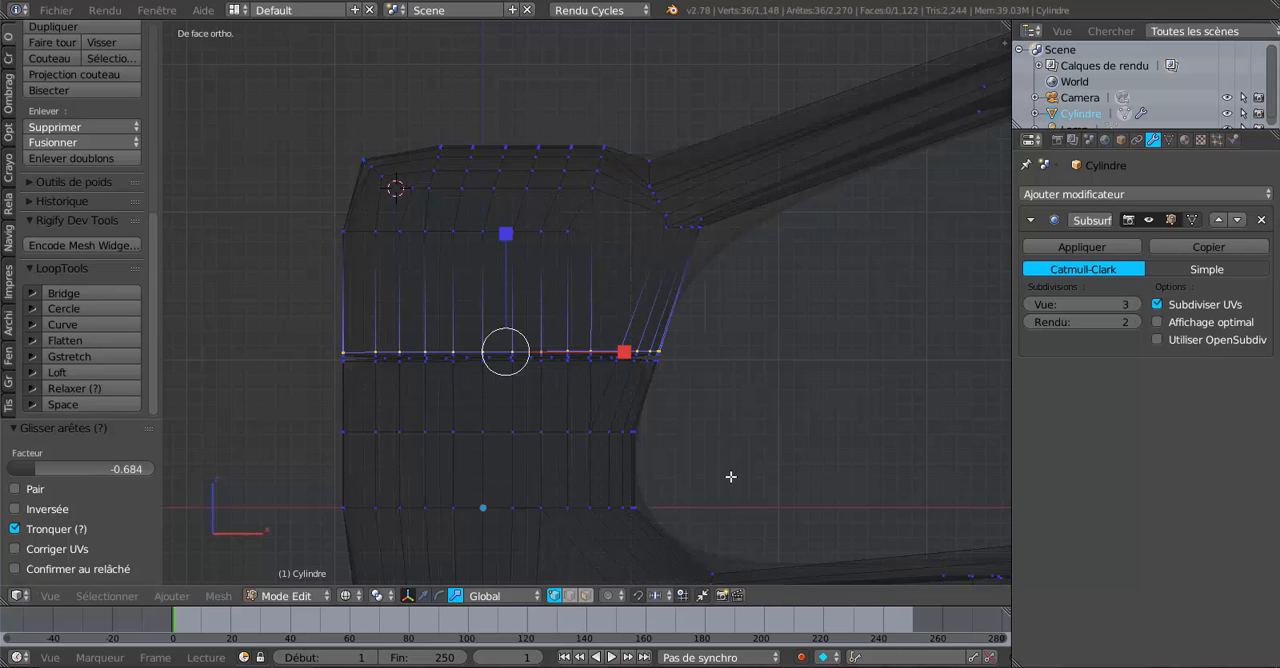
scroll(731, 477, down, 2)
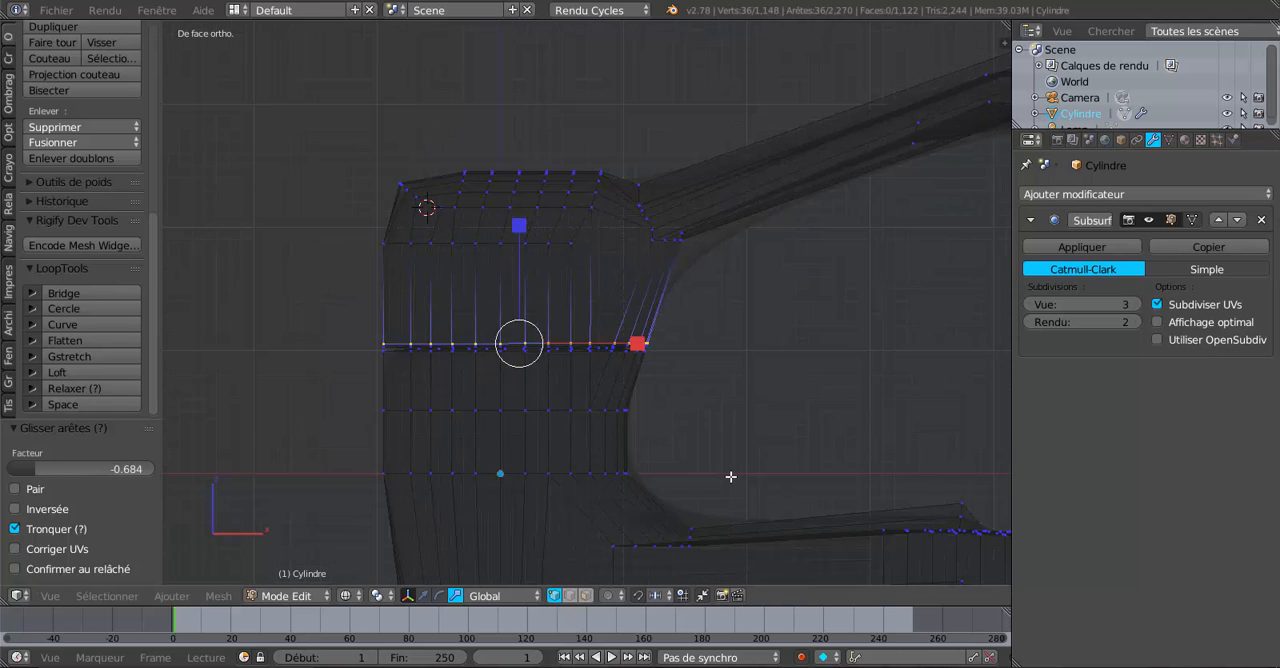
click(218, 595)
key(a)
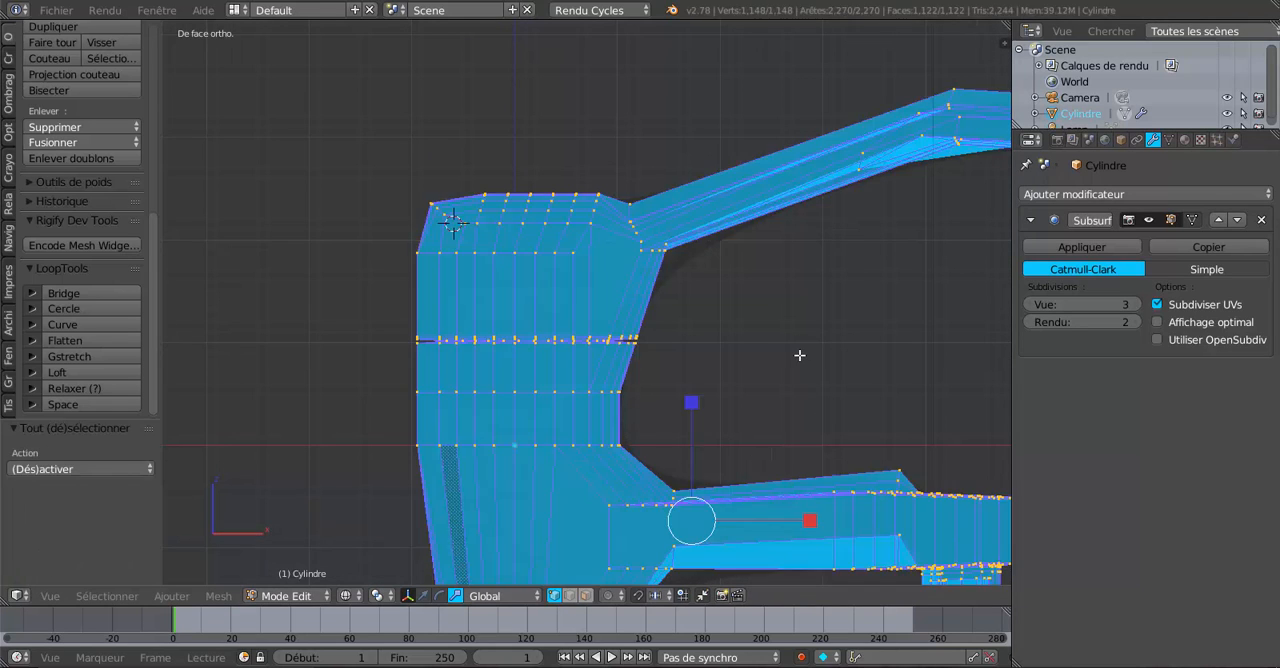
click(218, 595)
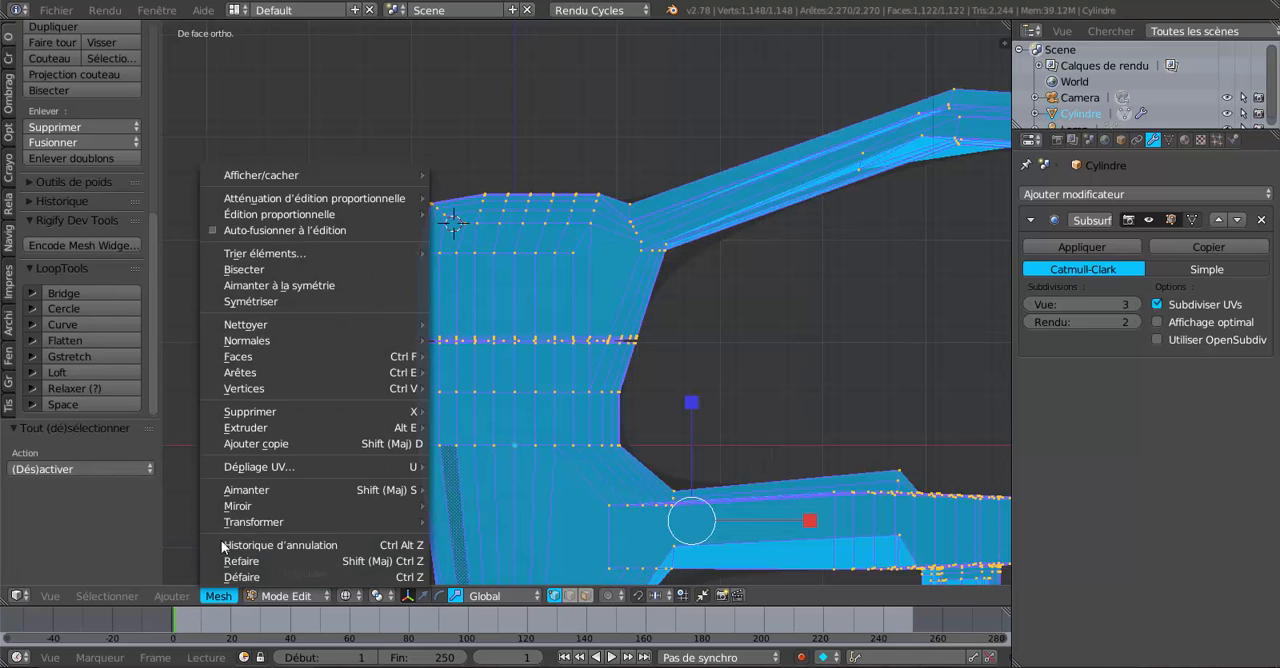
click(240, 266)
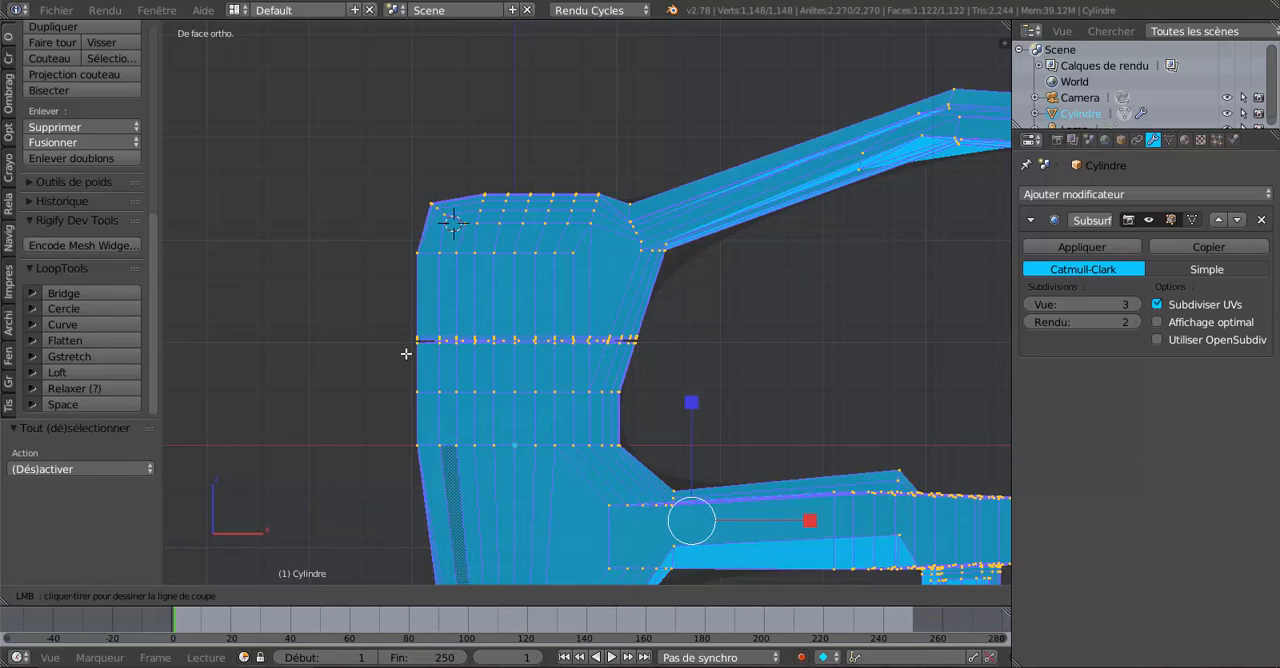
drag(406, 353, 655, 360)
drag(646, 358, 727, 359)
right_click(609, 363)
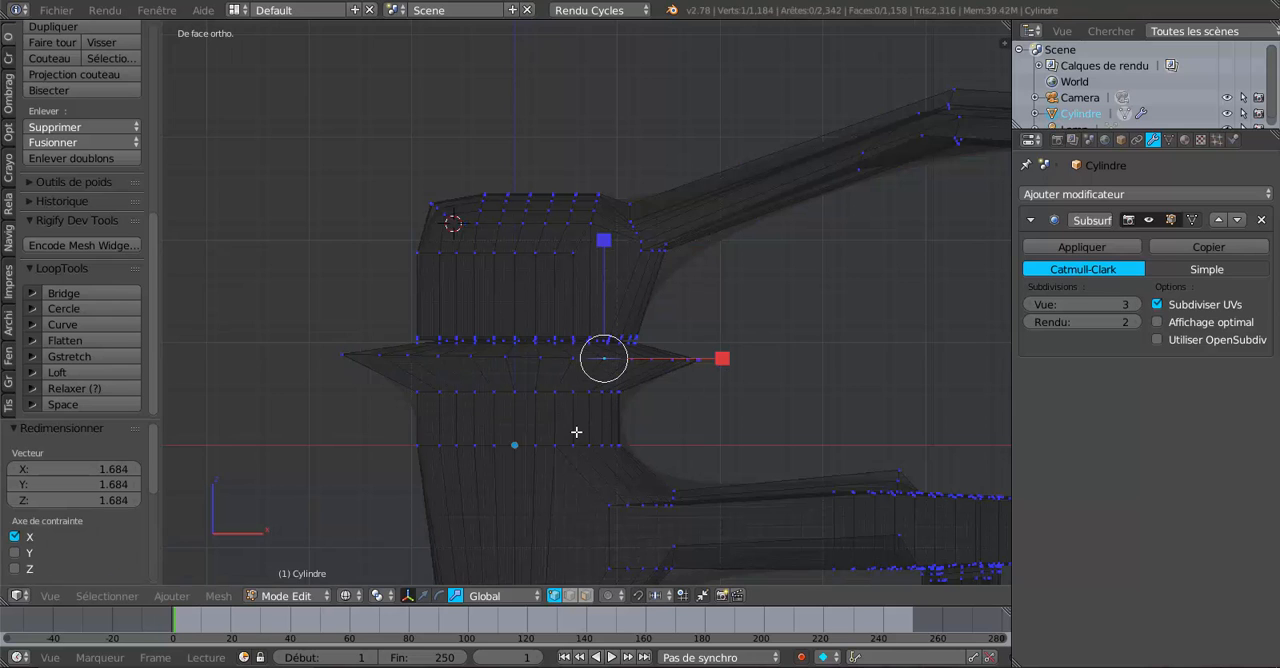
key(ctrl+z)
key(ctrl+z)
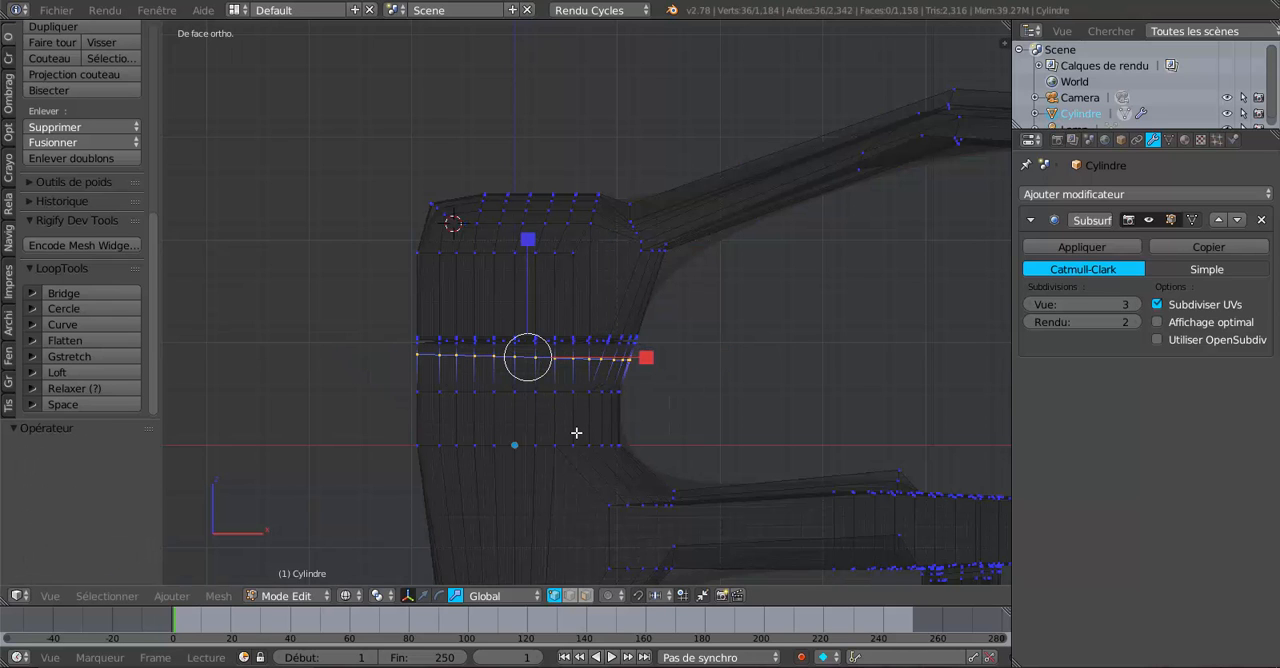
Edge-slide the lower cut loop up toward the groove by a factor of -0.918 and check the result in Object Mode.
scroll(687, 425, up, 4)
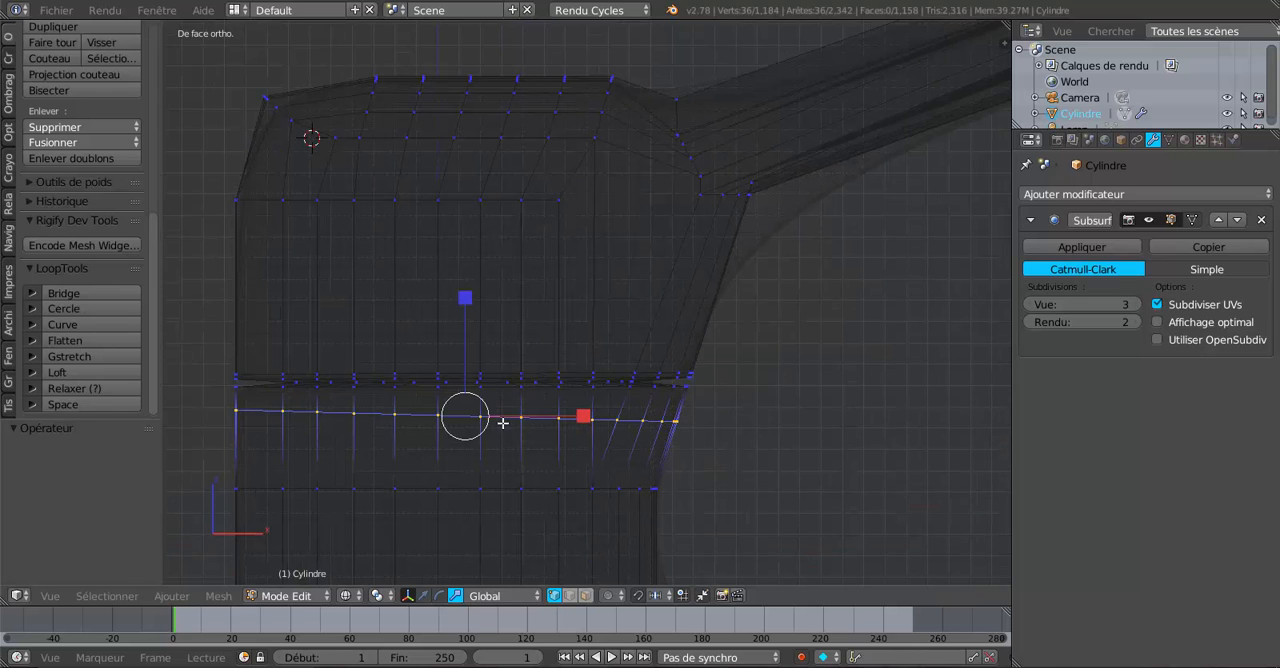
key(z)
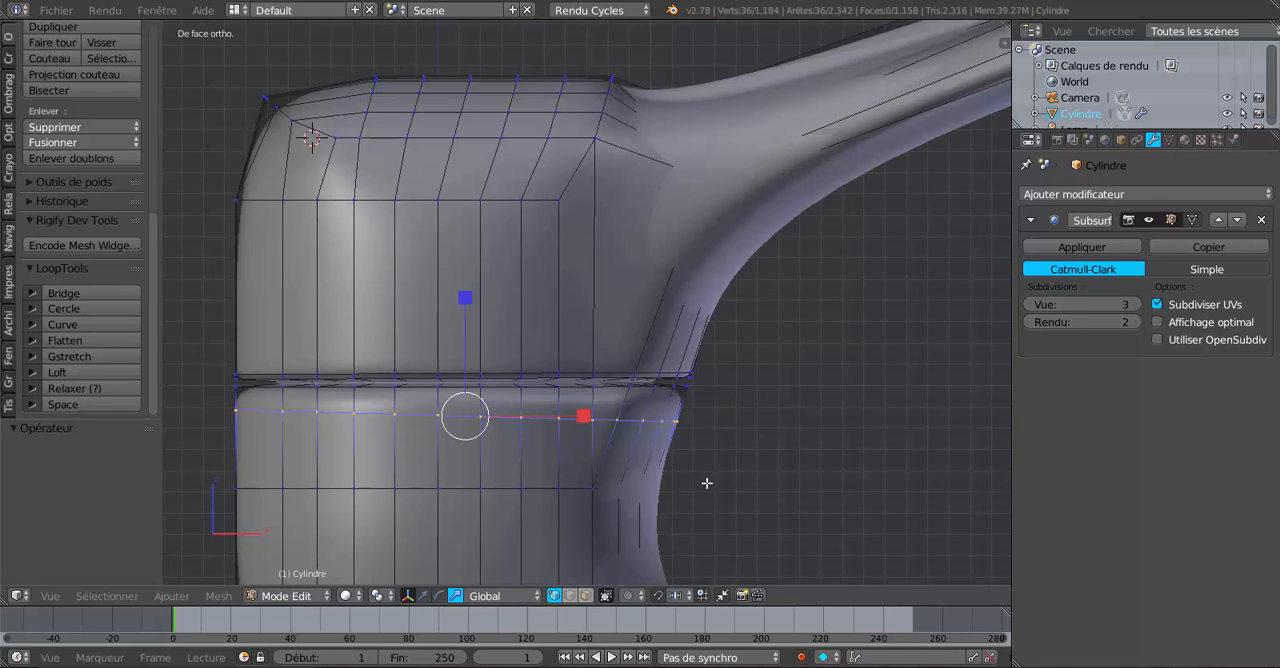
key(g)
key(g)
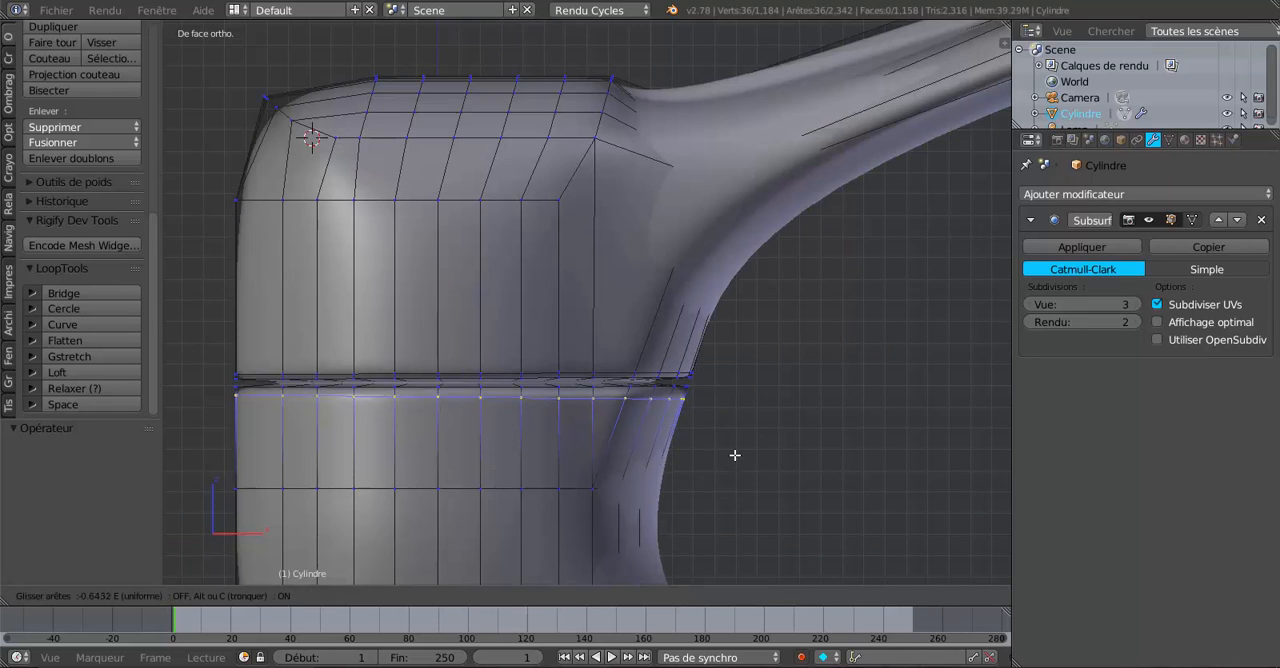
click(737, 448)
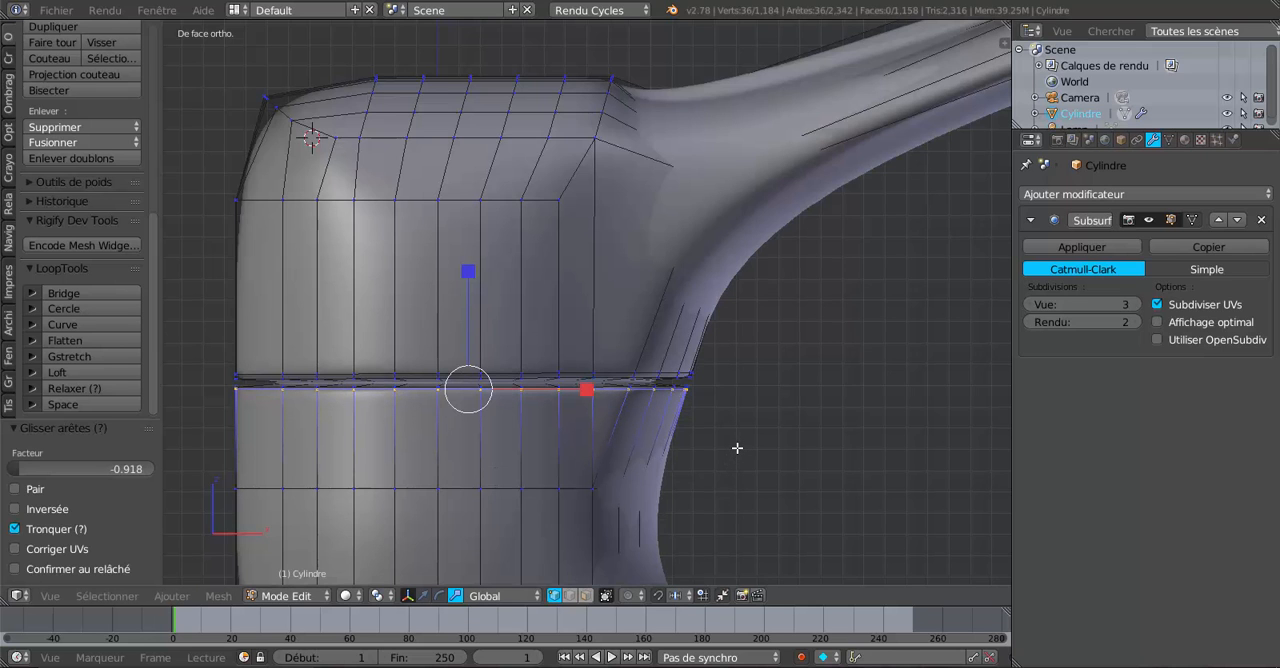
key(Tab)
scroll(737, 448, down, 3)
middle_drag(737, 448, 696, 447)
scroll(691, 443, up, 3)
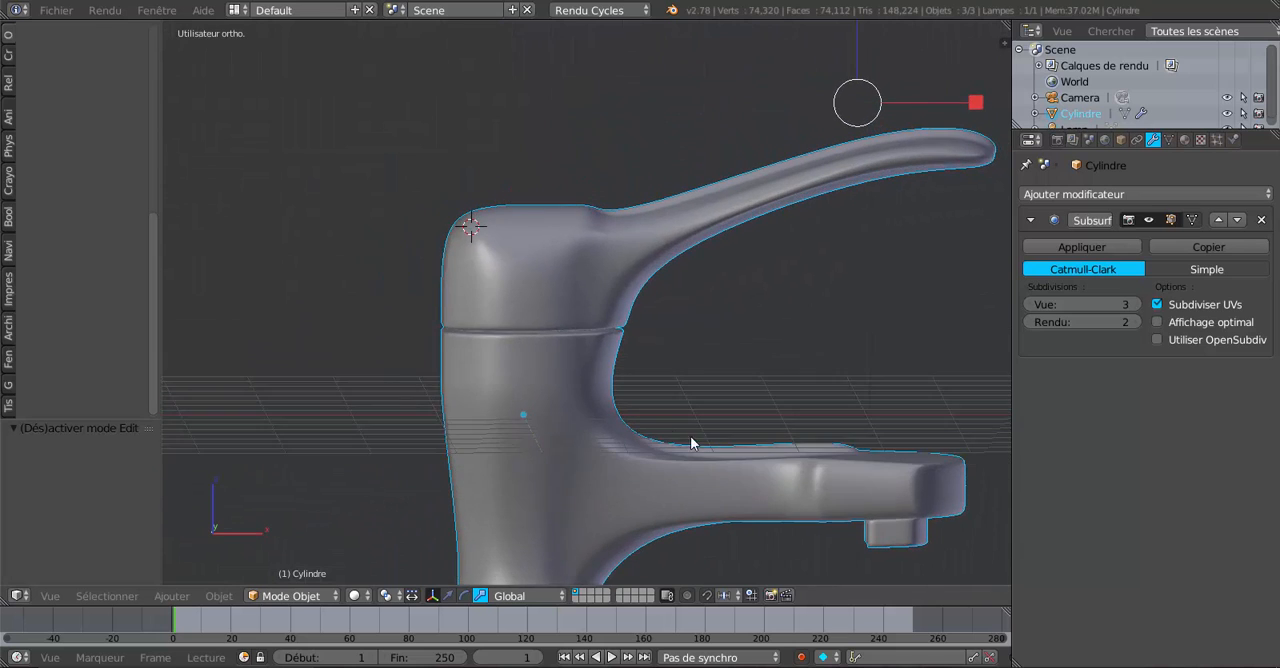
Box-select all the loops of the groove in wireframe front view and scale them along Z by about 0.51 to narrow it.
key(Tab)
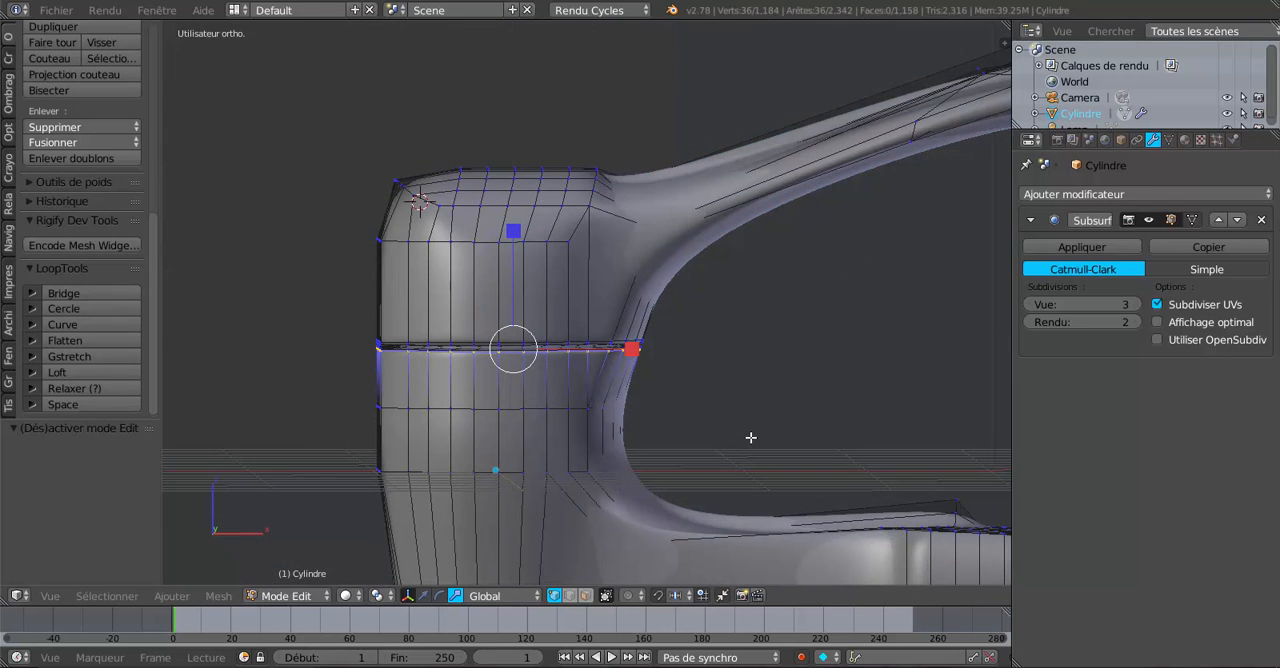
key(KP_1)
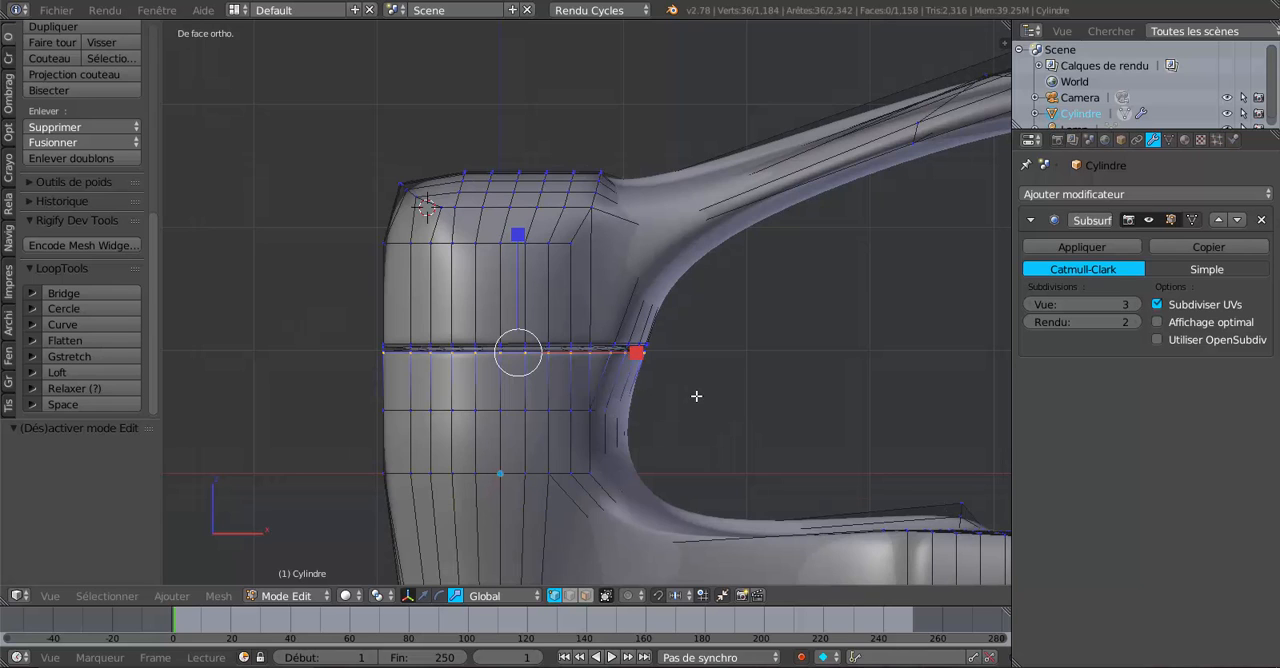
key(z)
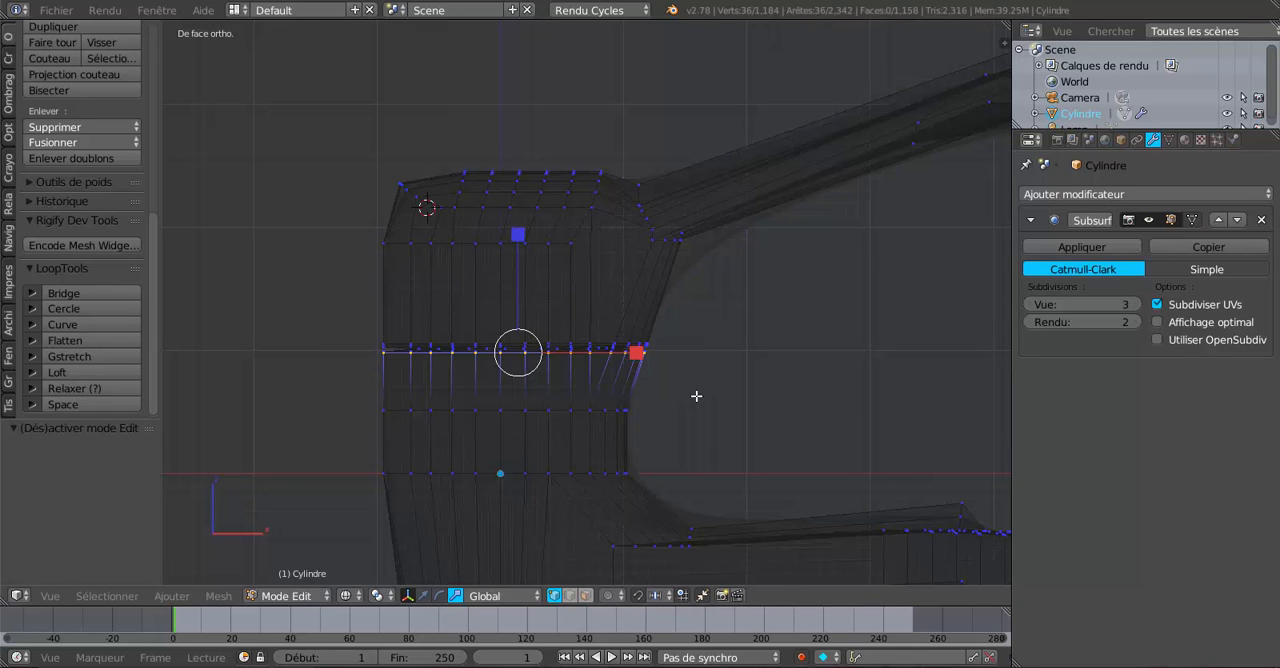
key(a)
key(a)
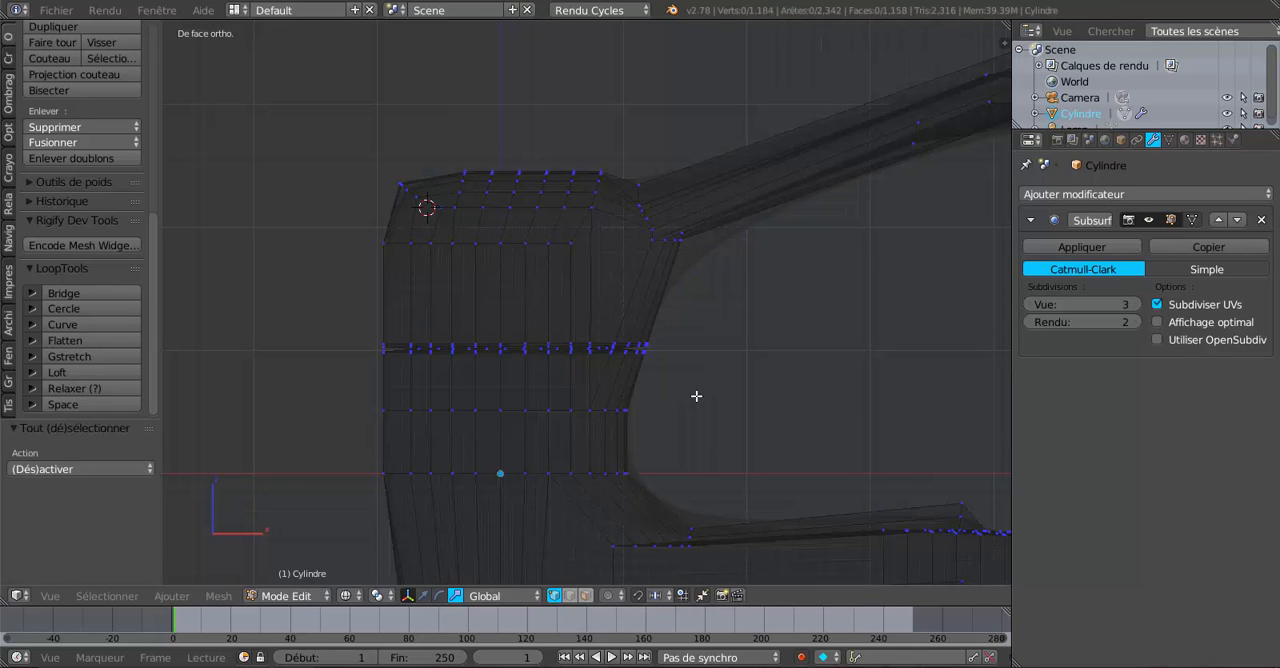
scroll(696, 396, down, 2)
key(b)
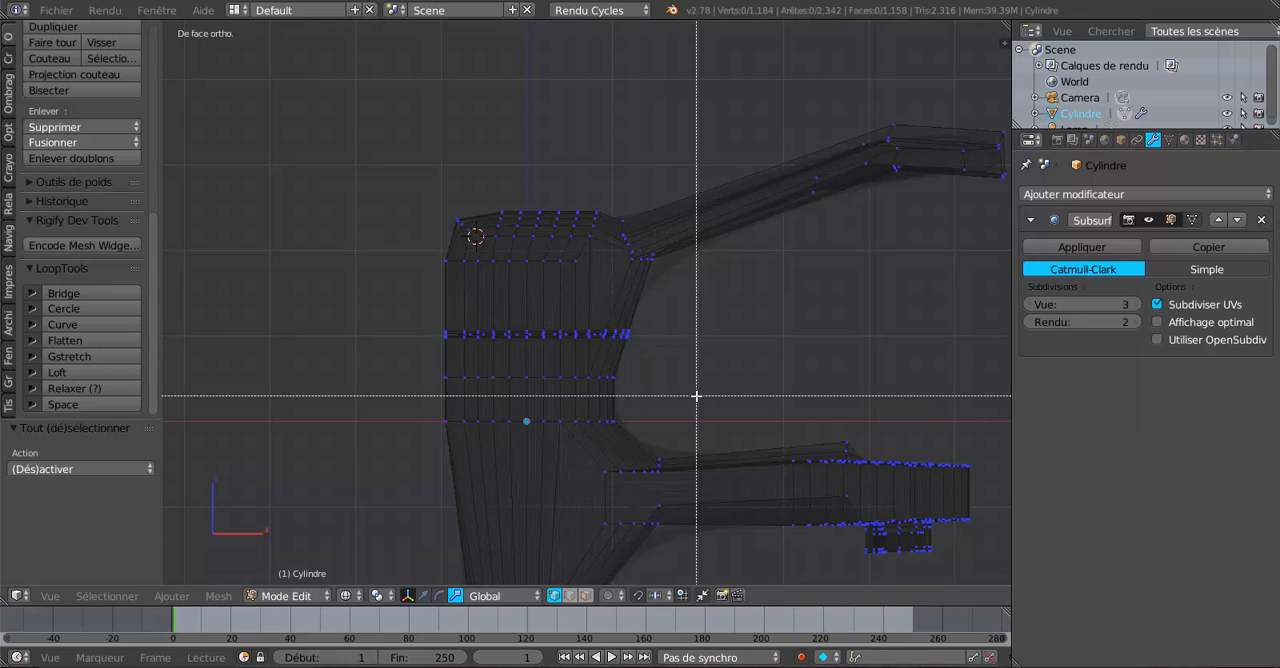
drag(402, 313, 646, 351)
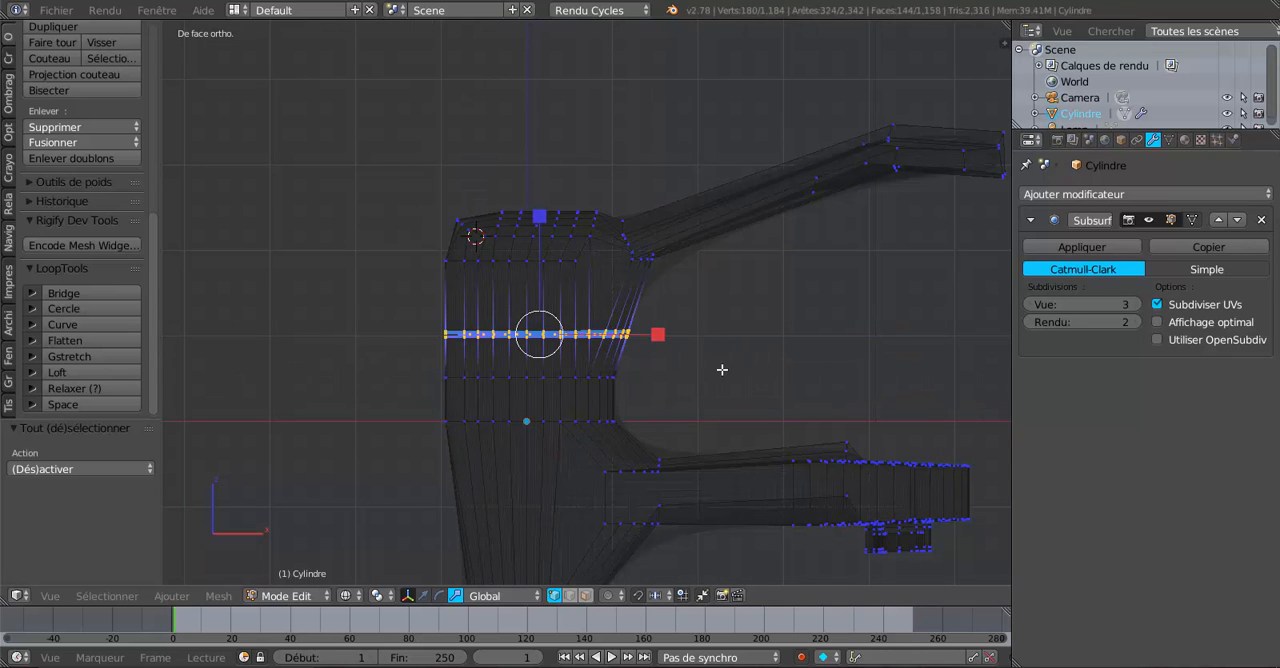
scroll(734, 382, up, 2)
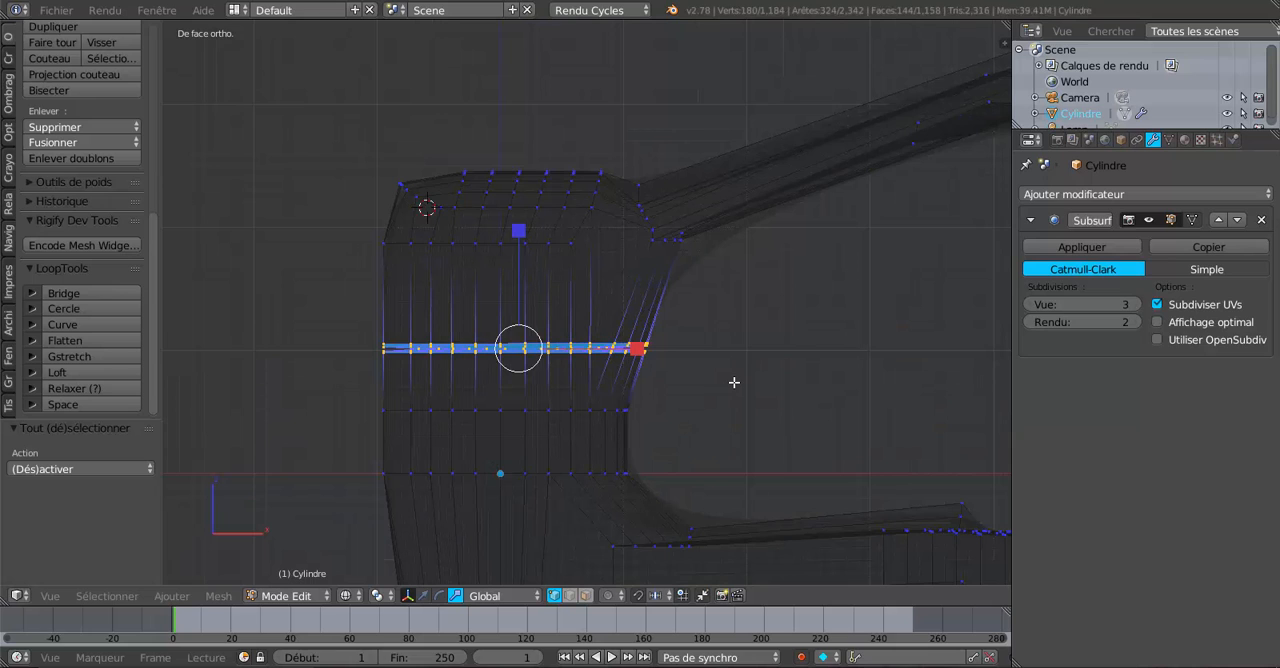
key(z)
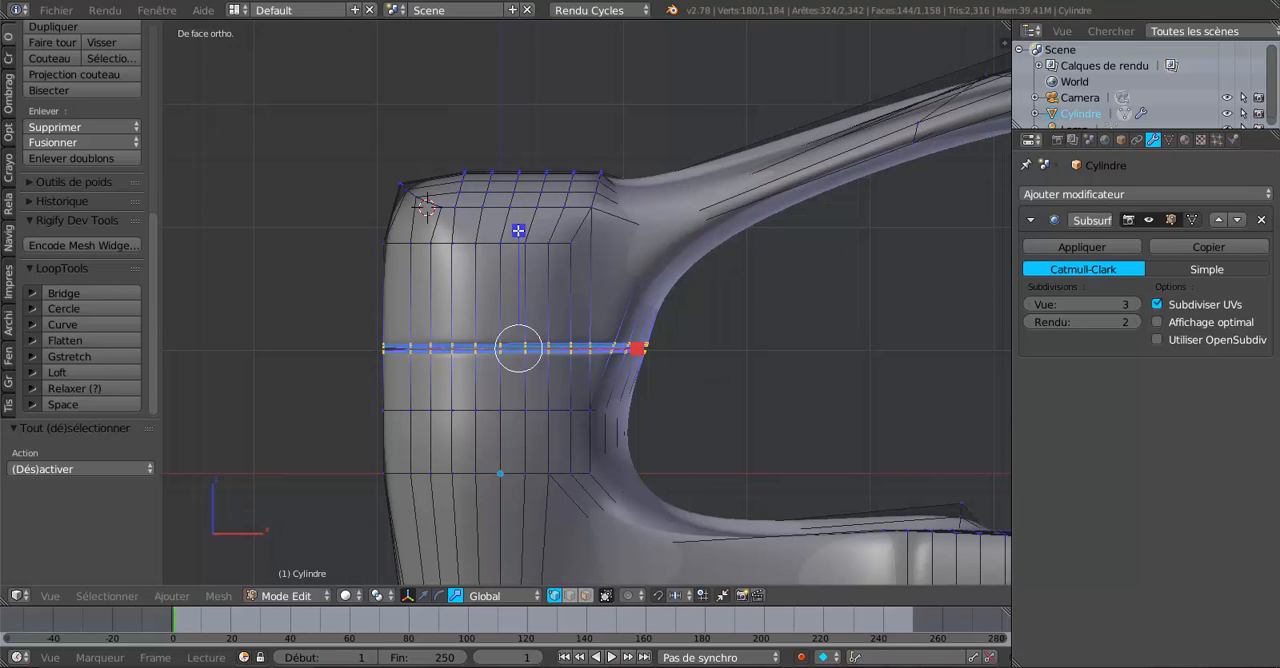
key(s)
key(y)
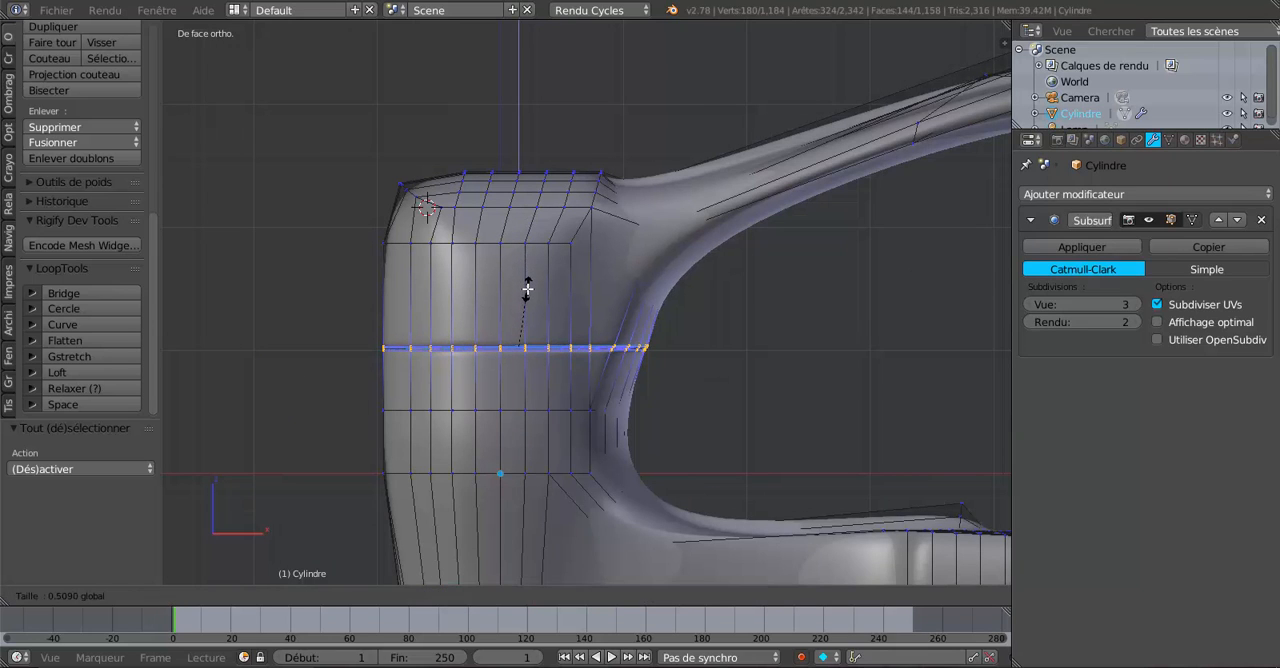
click(527, 290)
Examine the narrowed groove in Object Mode and Edit Mode, viewing the whole faucet at an angle and from the front.
key(Tab)
key(Tab)
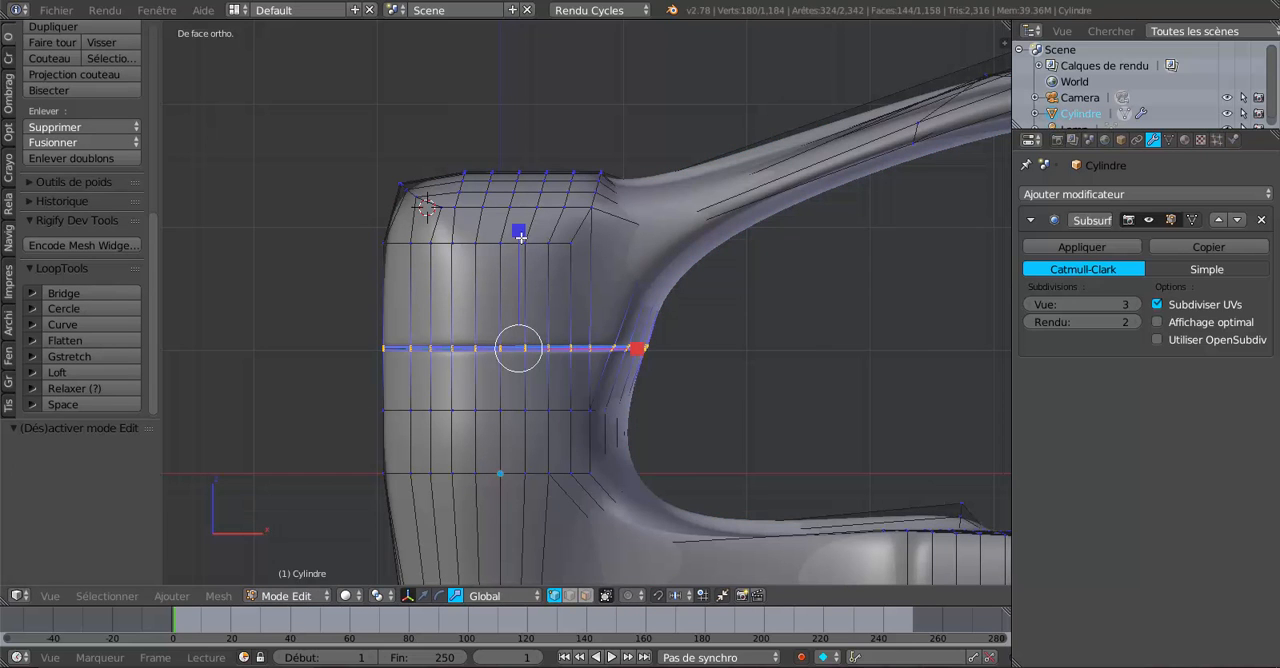
key(Tab)
key(Tab)
key(Tab)
mouse_move(540, 376)
middle_down()
mouse_move(465, 398)
mouse_move(626, 420)
mouse_move(834, 406)
mouse_move(834, 343)
mouse_move(534, 397)
mouse_move(455, 396)
mouse_move(648, 410)
mouse_move(654, 386)
mouse_move(655, 435)
mouse_move(627, 355)
middle_up()
scroll(443, 398, down, 6)
scroll(480, 385, down, 3)
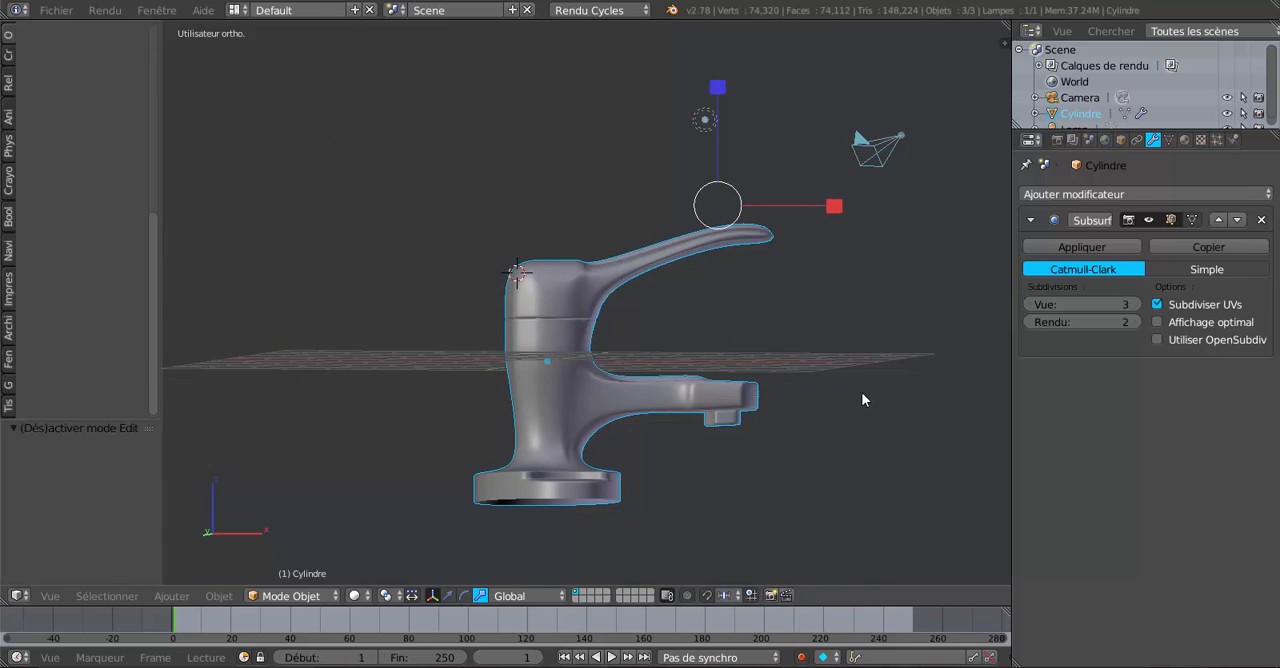
key(KP_1)
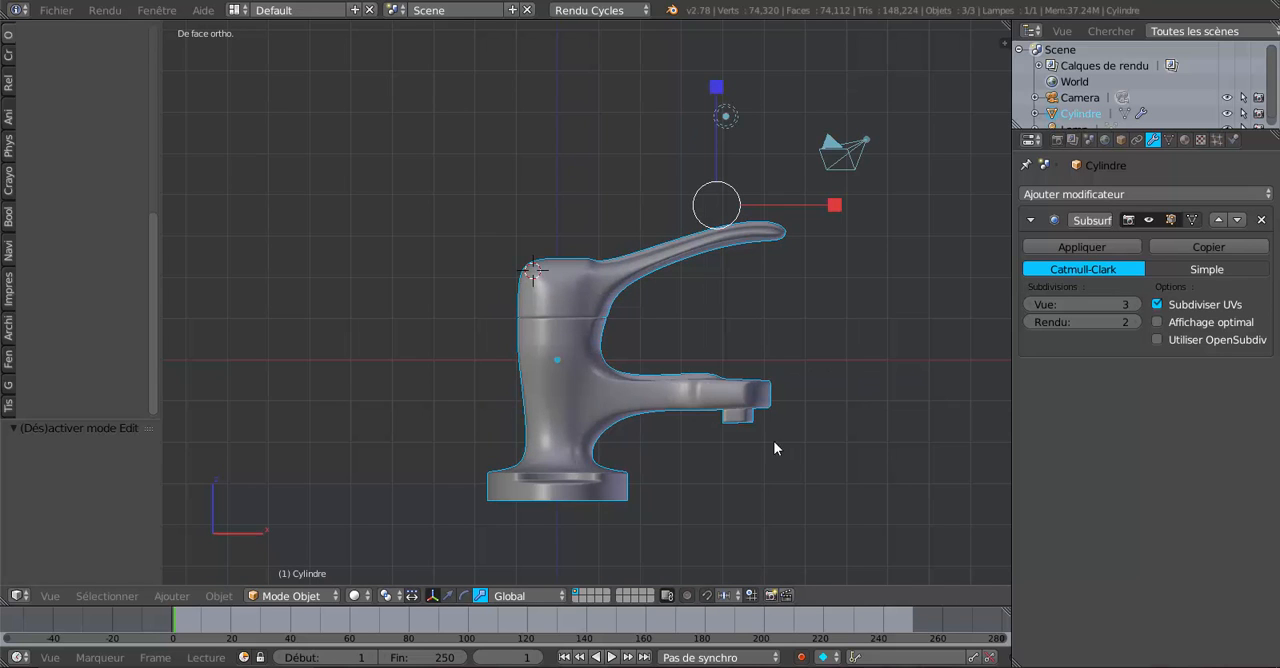
key(Tab)
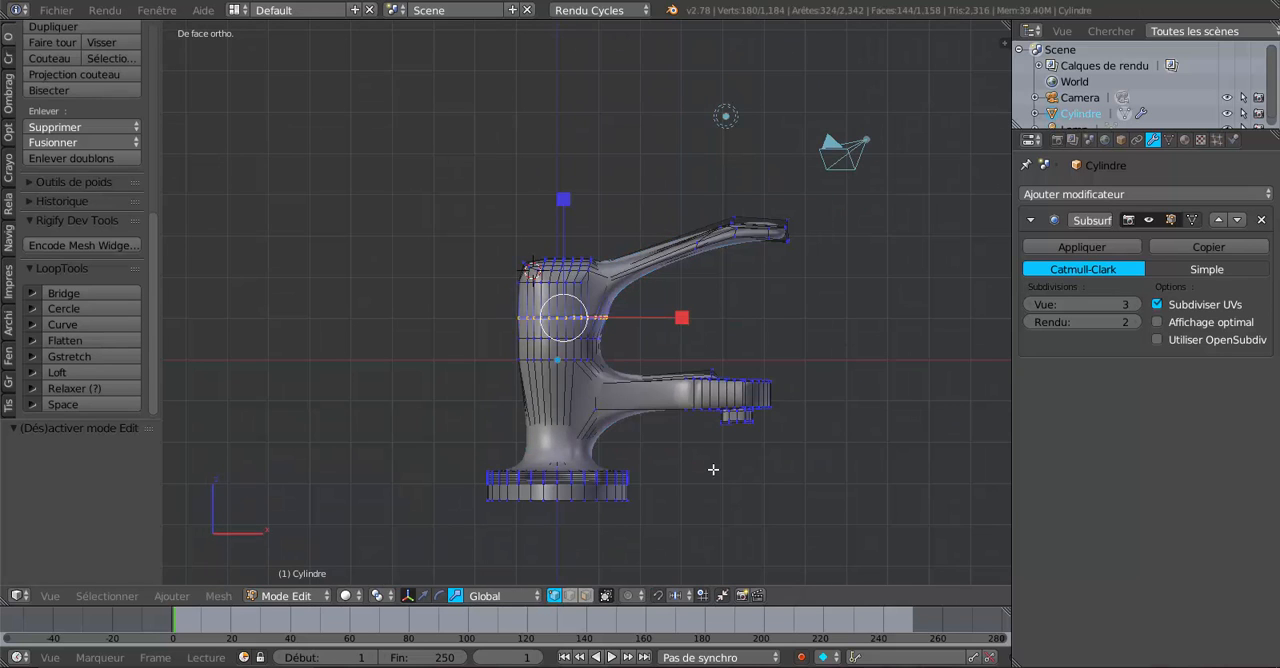
Try enlarging the circle-selected base uniformly by 1.443 in wireframe front view, check it in Object Mode, and undo the scaling.
key(z)
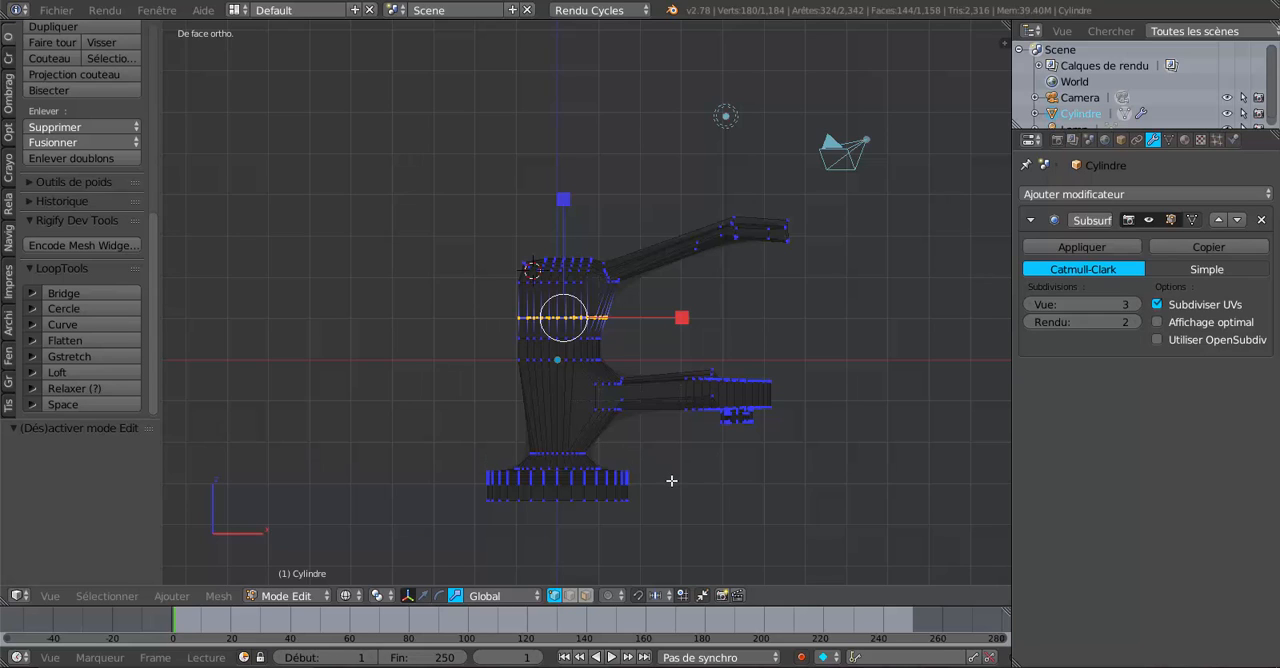
key(a)
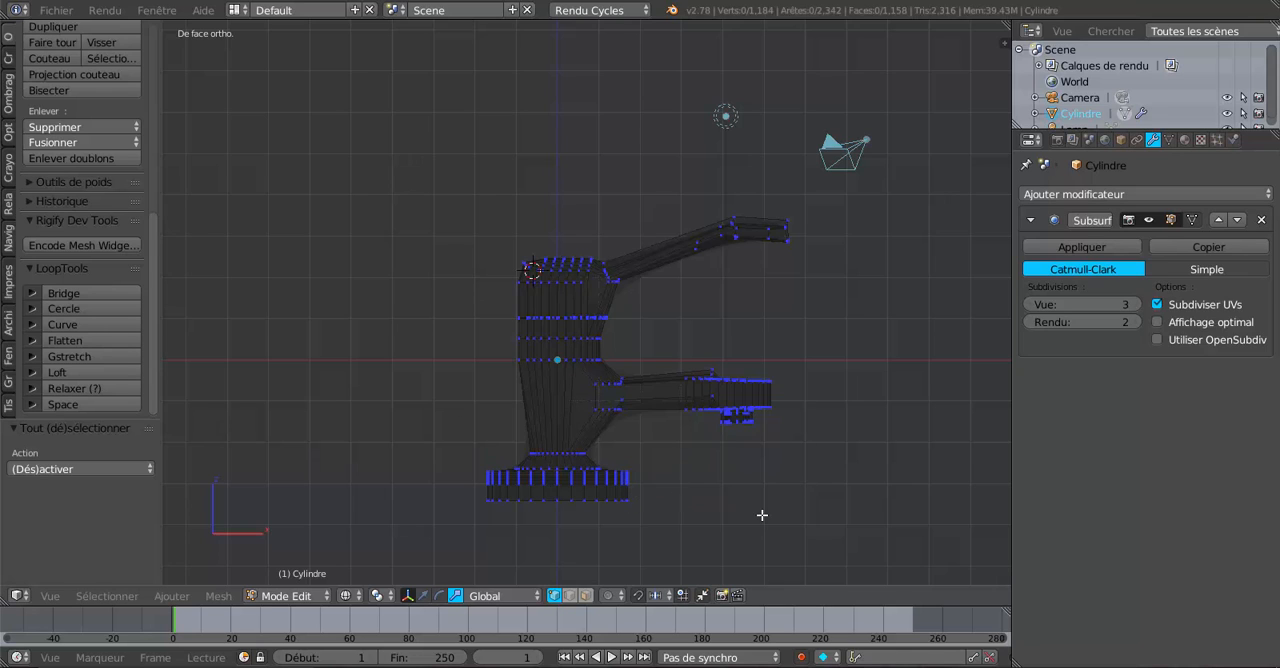
key(c)
scroll(714, 514, down, 2)
scroll(590, 516, up, 5)
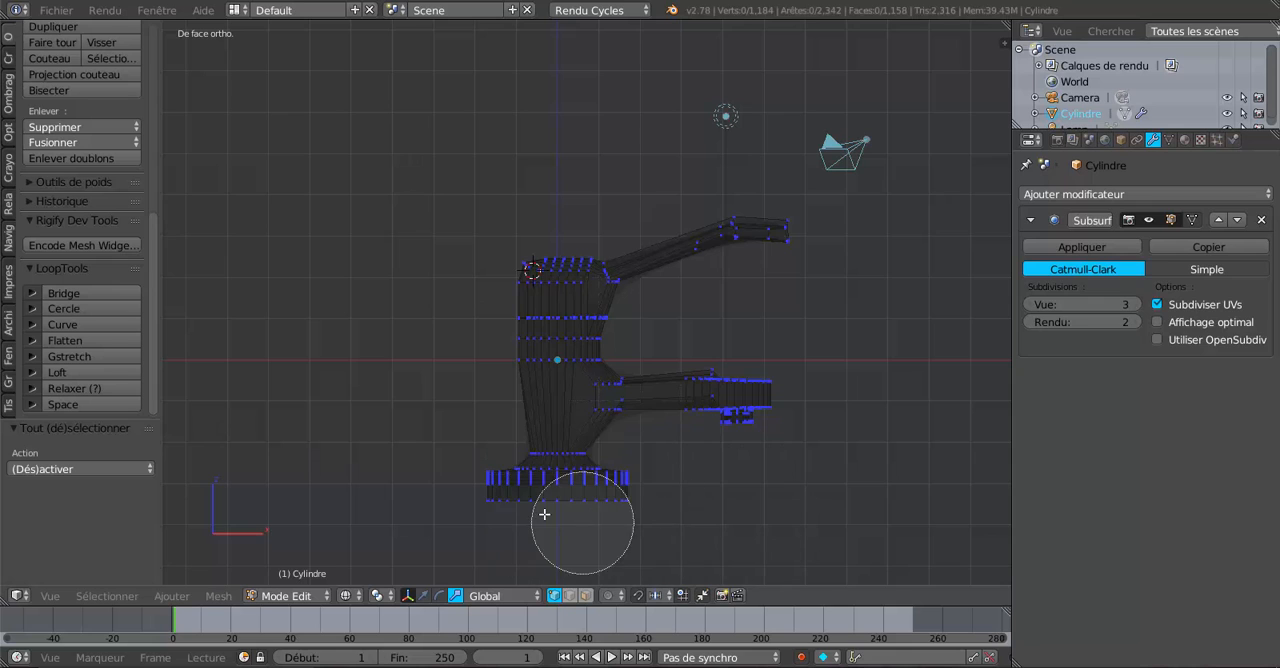
drag(465, 490, 614, 482)
key(Escape)
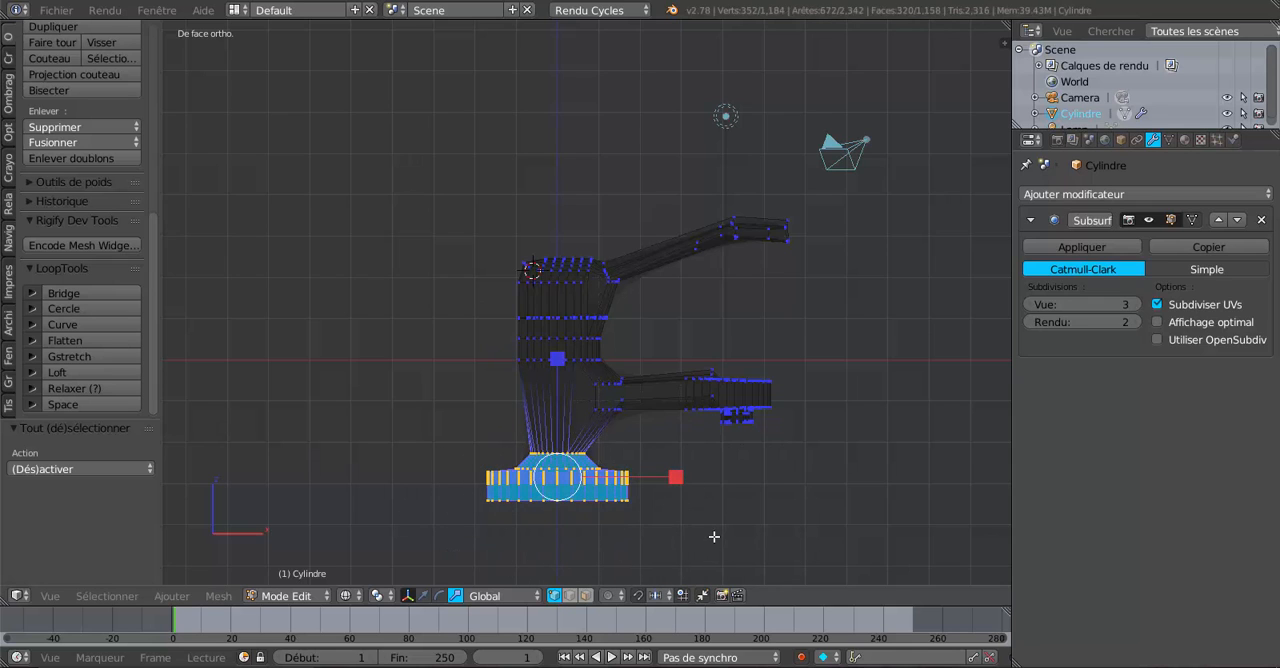
key(s)
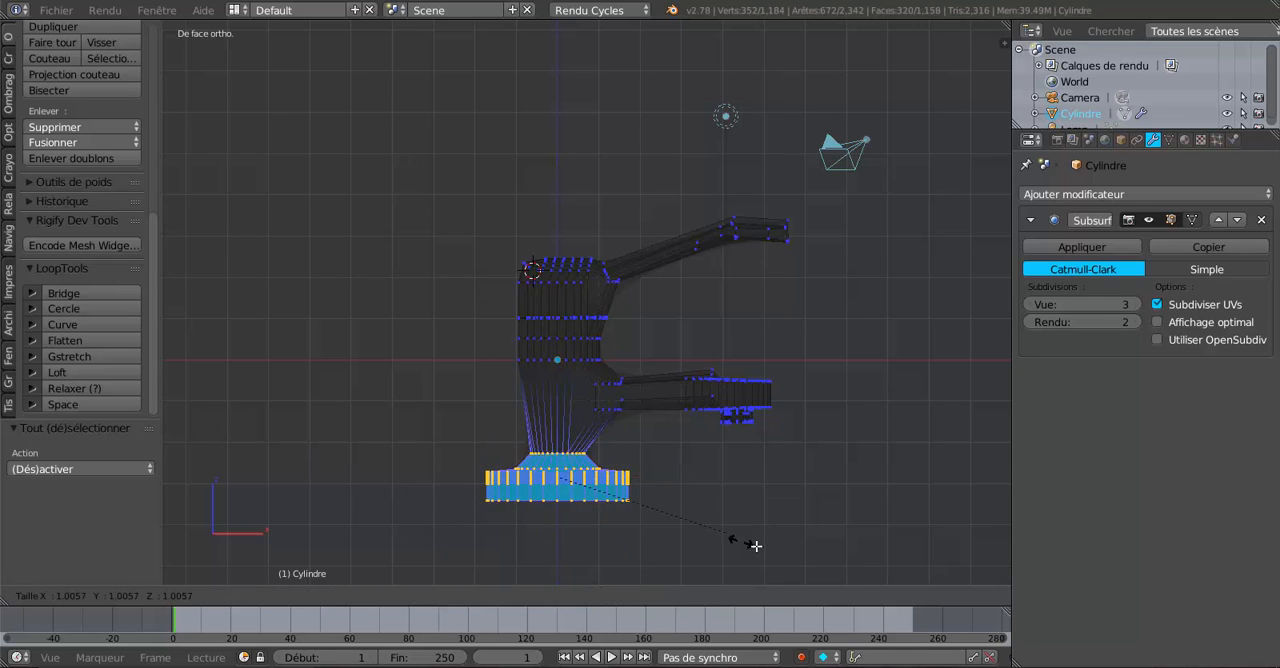
click(805, 549)
key(z)
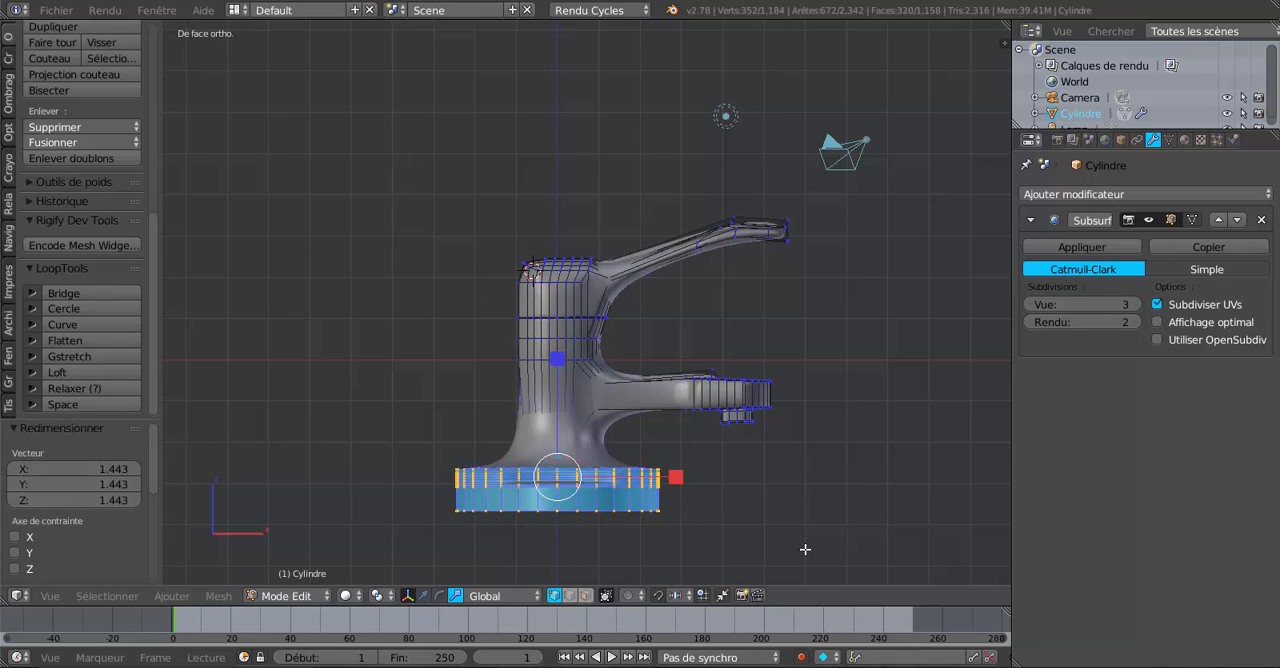
key(Tab)
middle_drag(808, 515, 782, 540)
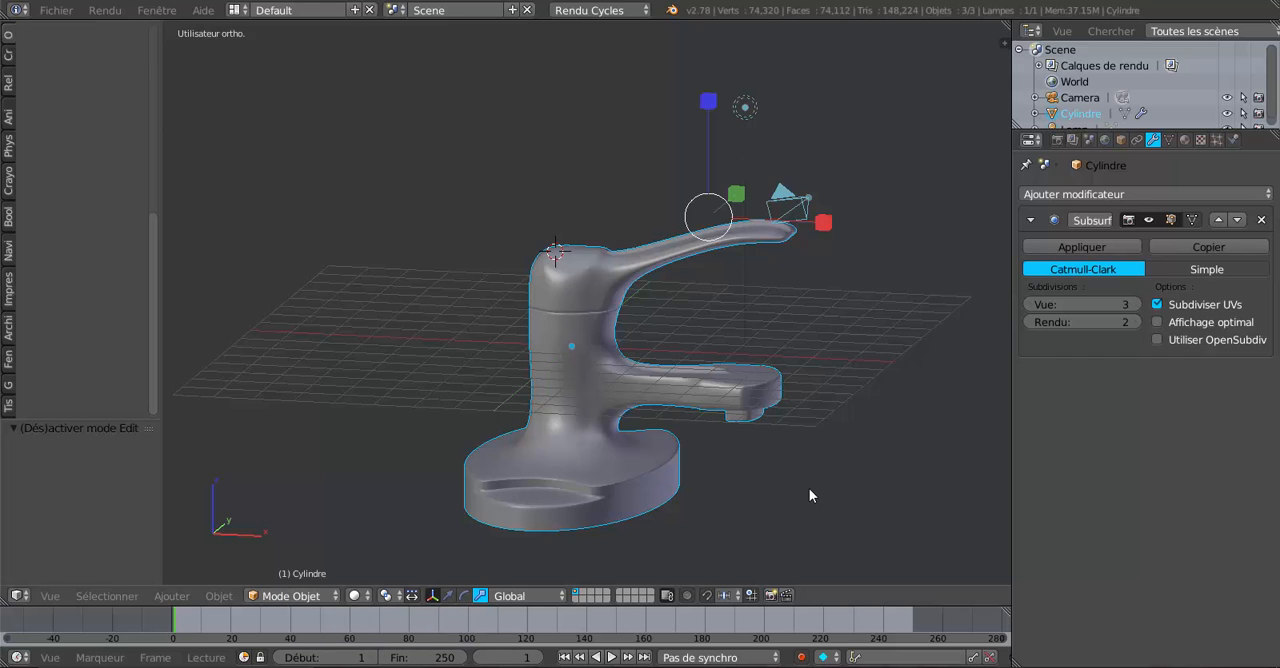
key(ctrl+z)
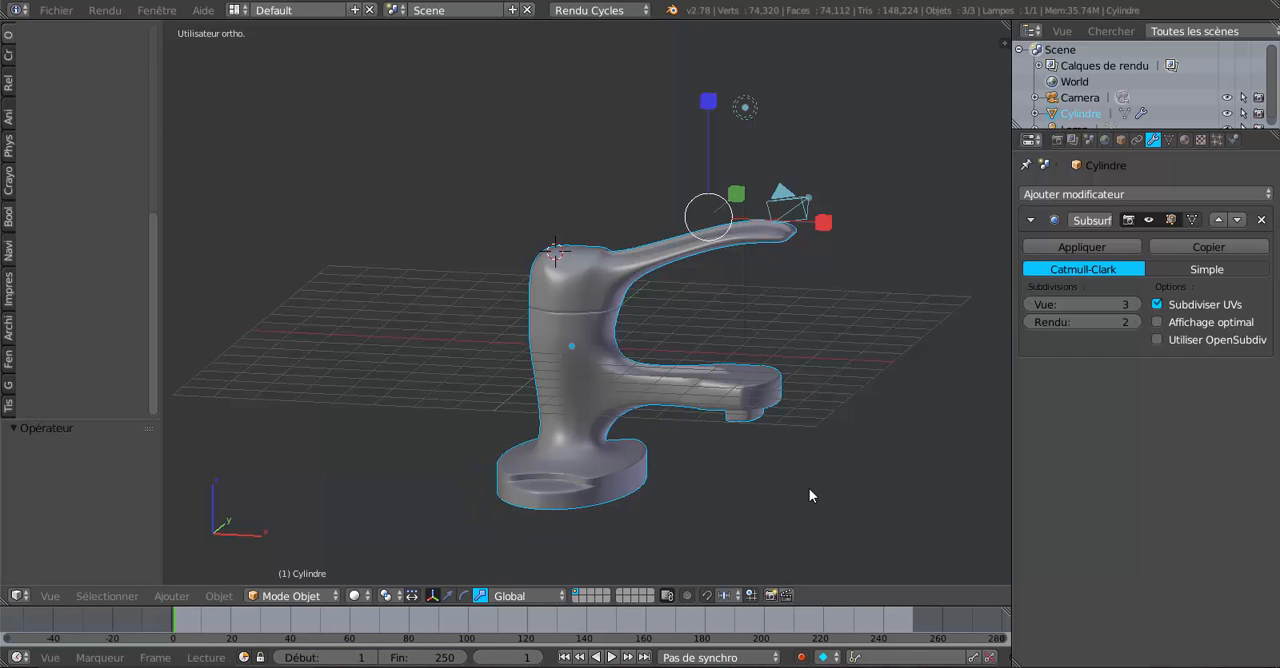
Box-select the whole base, including the bottom ring of the neck, in wireframe front view and scale it uniformly by 1.180.
key(Tab)
mouse_move(786, 503)
middle_down()
mouse_move(846, 523)
mouse_move(806, 511)
mouse_move(795, 488)
middle_up()
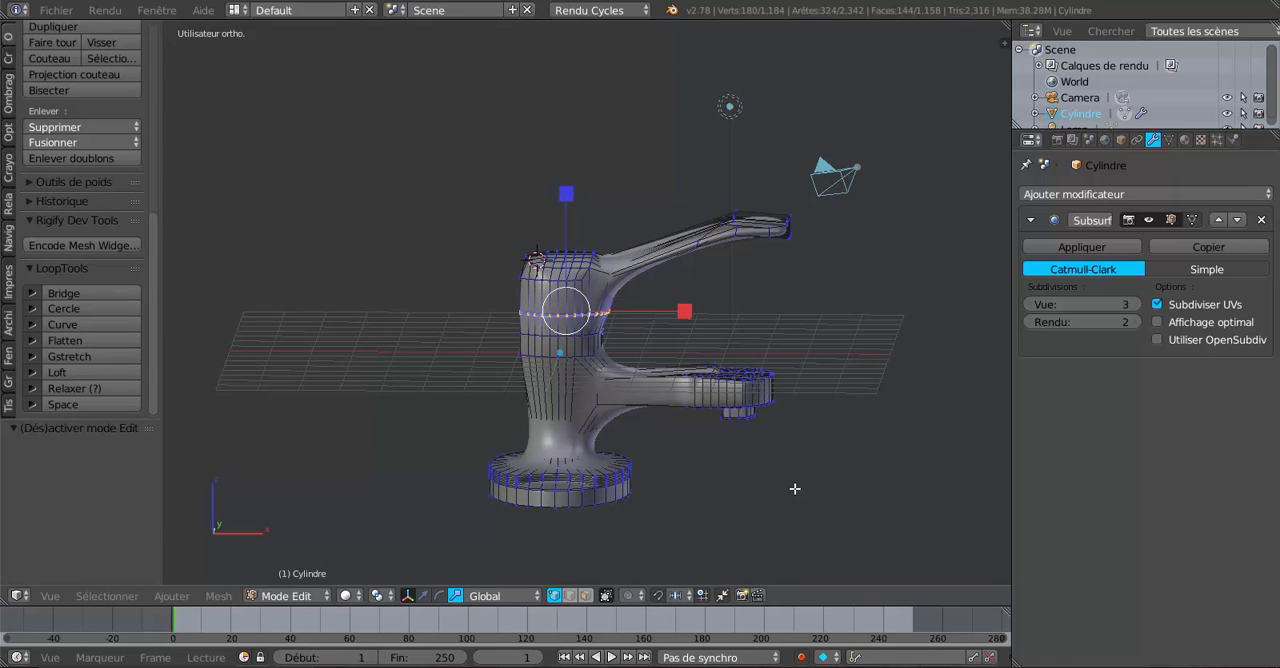
key(KP_1)
key(z)
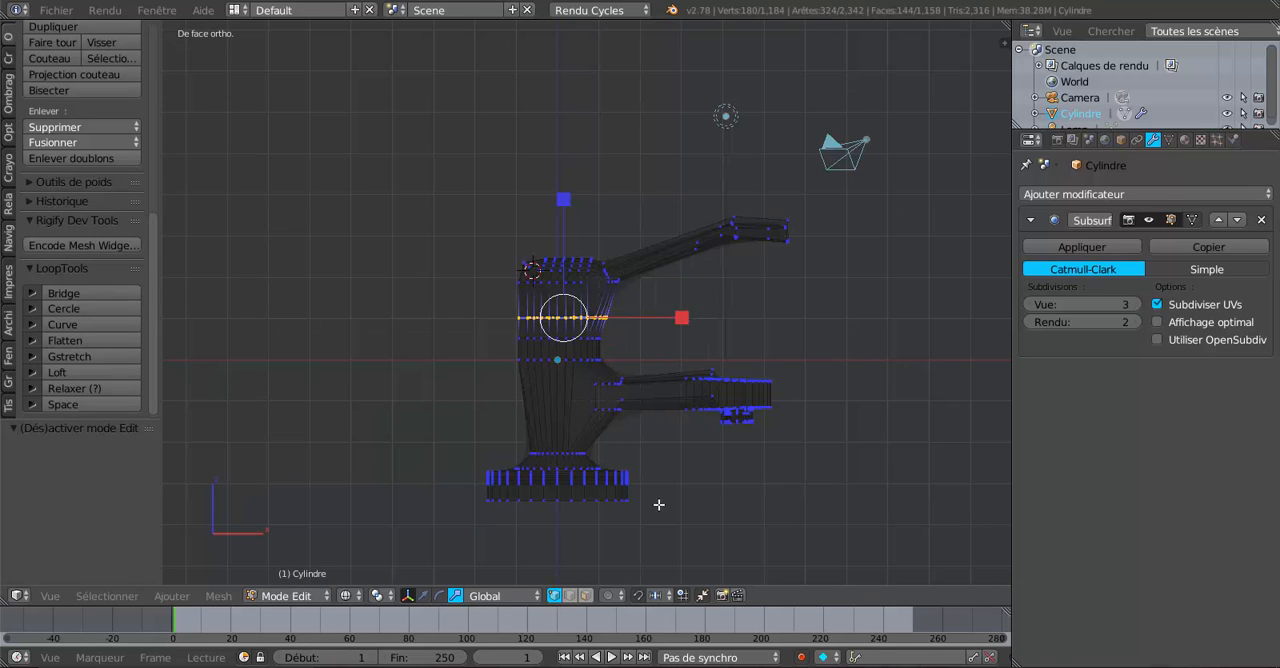
key(a)
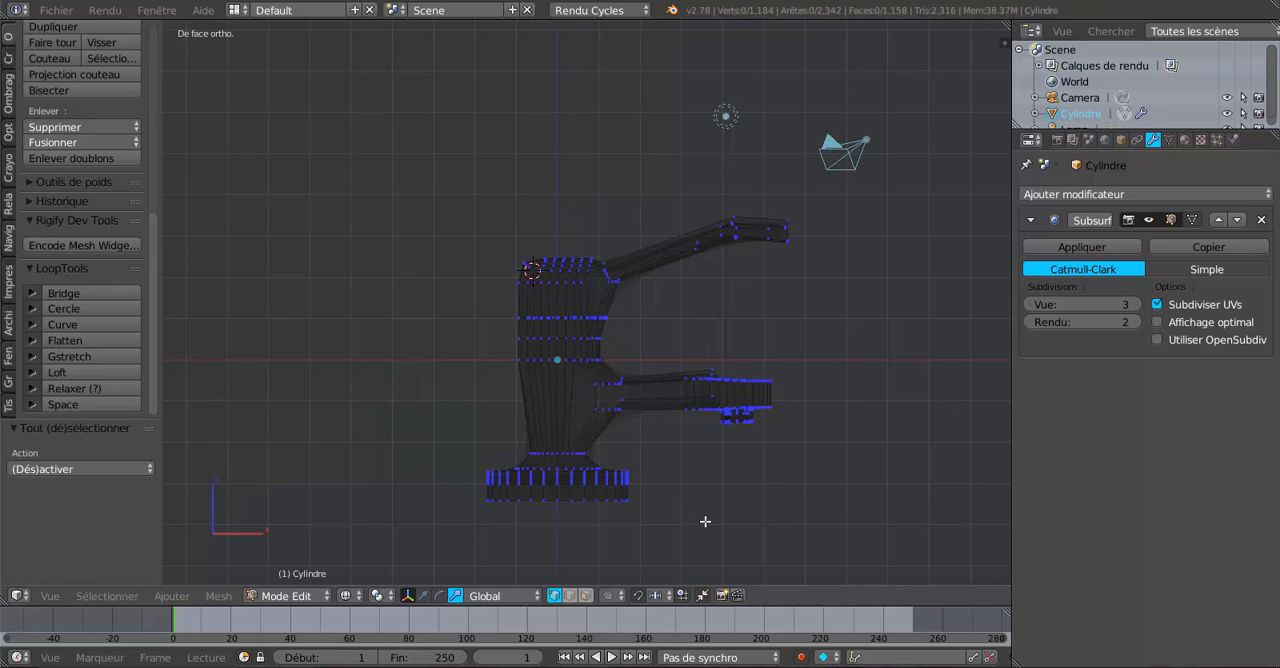
key(b)
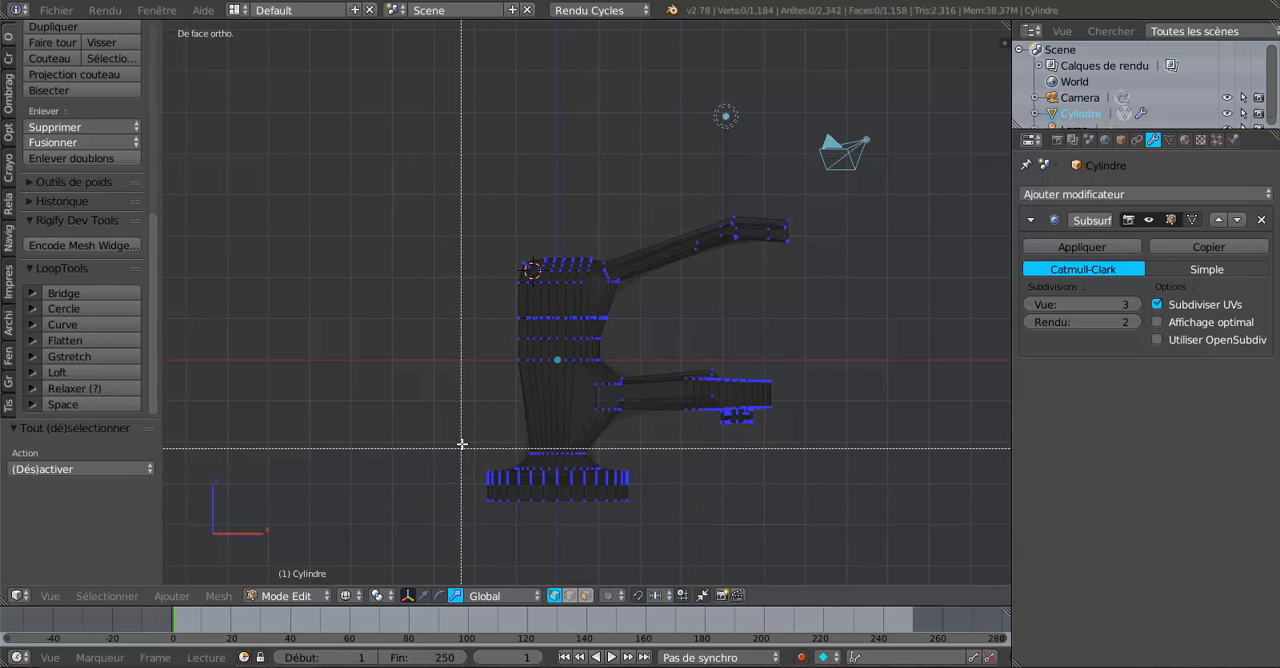
drag(460, 440, 682, 523)
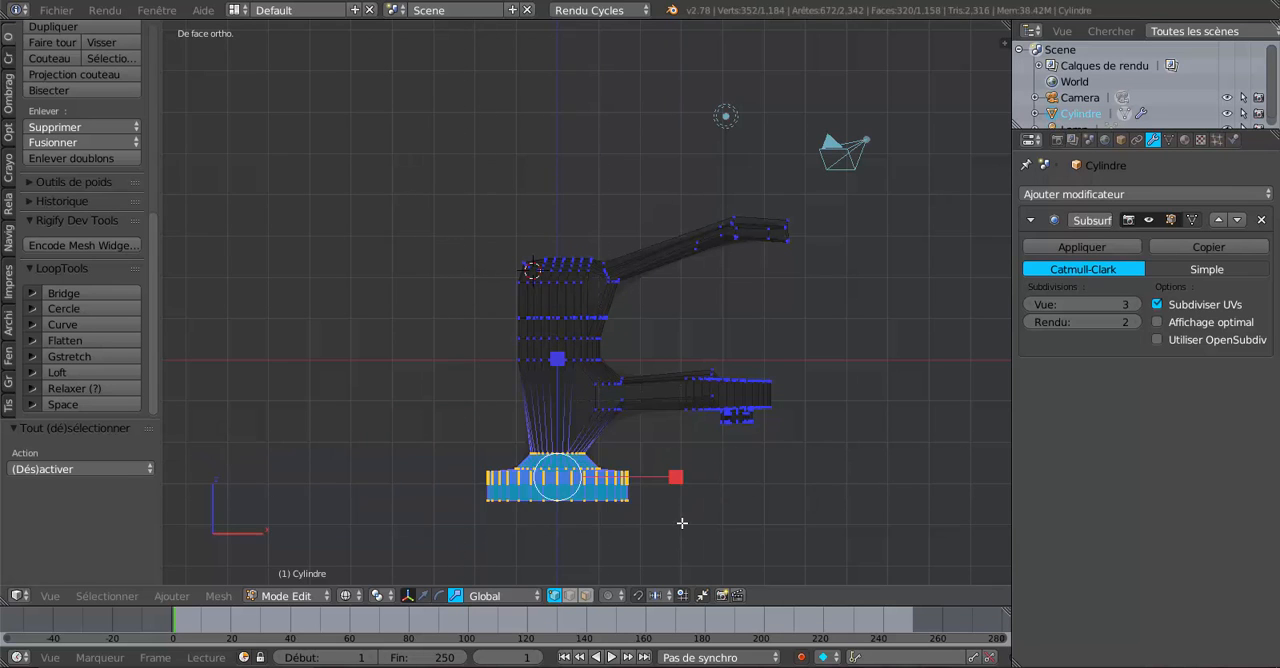
key(s)
click(762, 556)
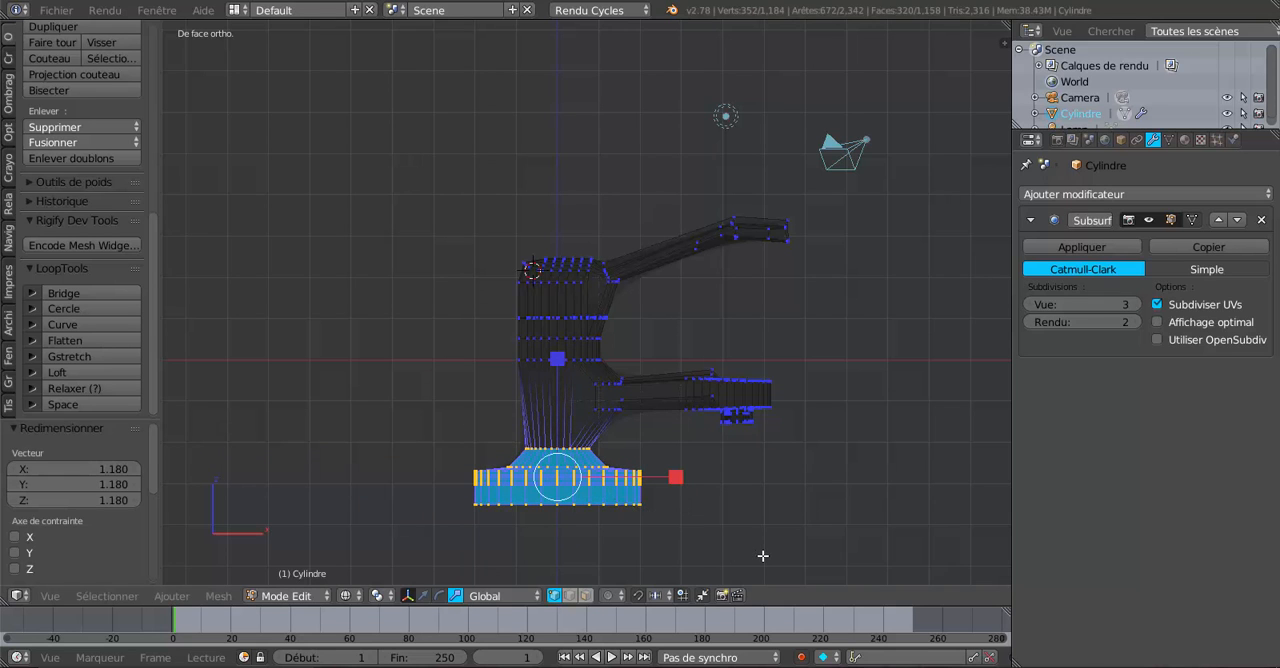
Narrow the base along the Y axis in successive scalings, checking its shape in Object Mode from several angles.
key(Tab)
middle_drag(750, 540, 589, 568)
key(Tab)
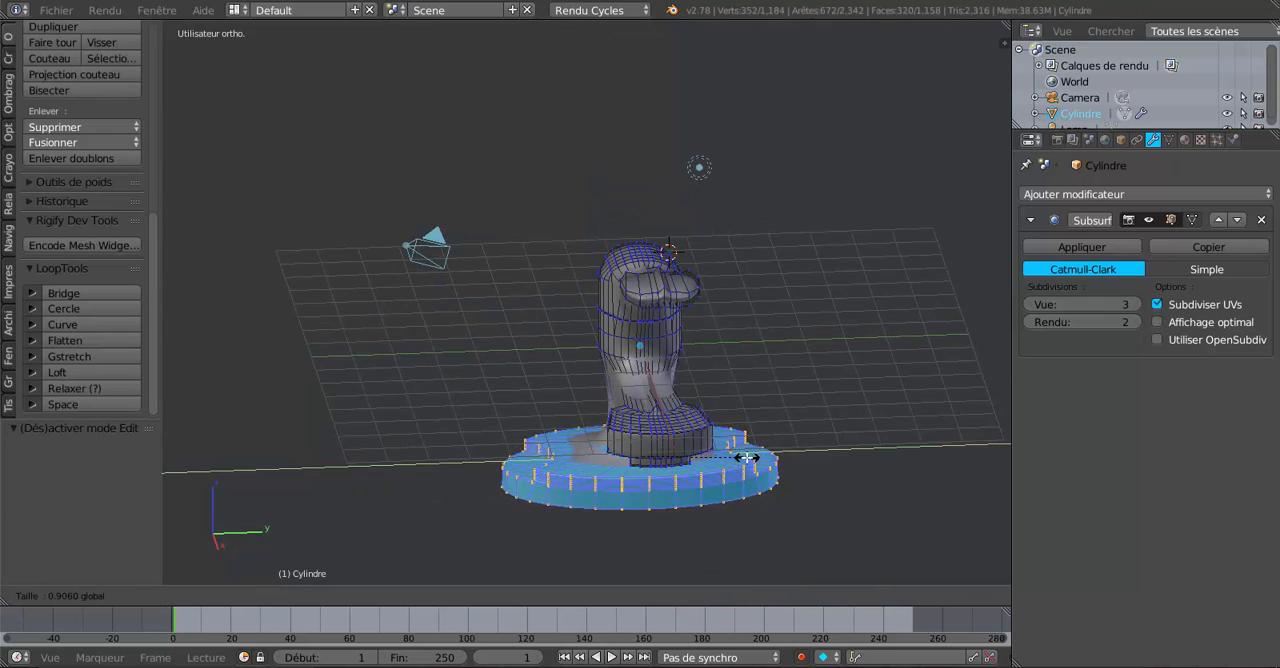
key(Tab)
middle_drag(757, 452, 507, 492)
key(Tab)
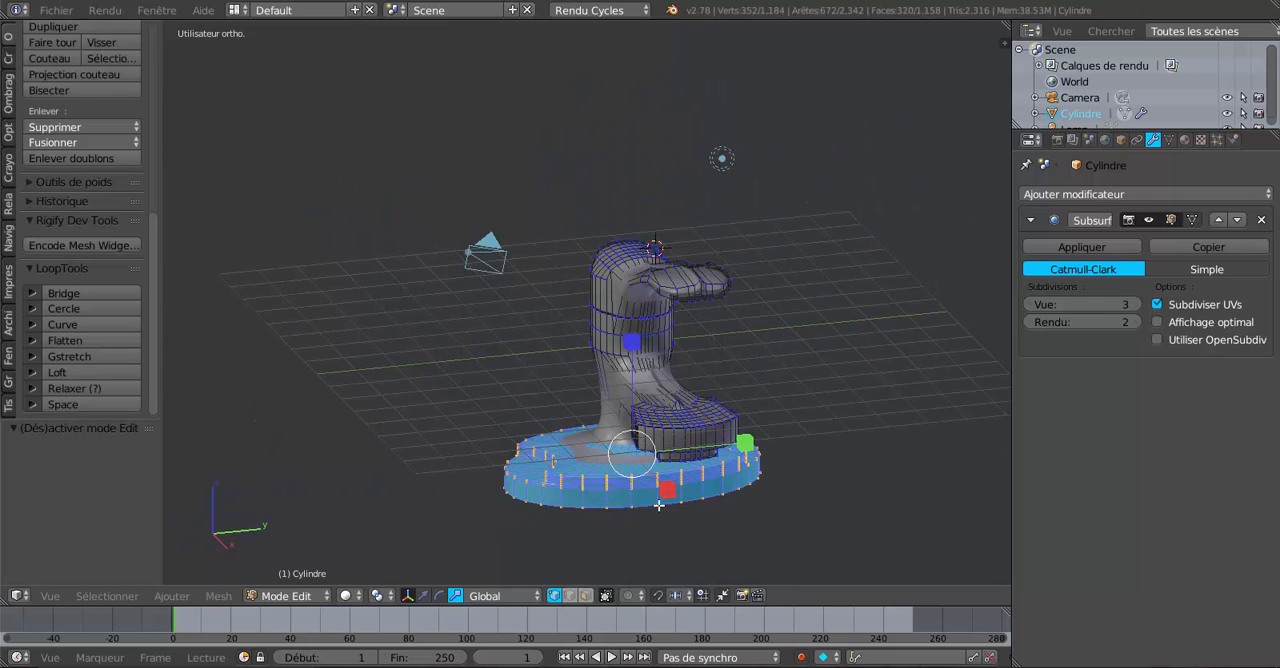
middle_drag(757, 437, 801, 477)
key(Tab)
key(Tab)
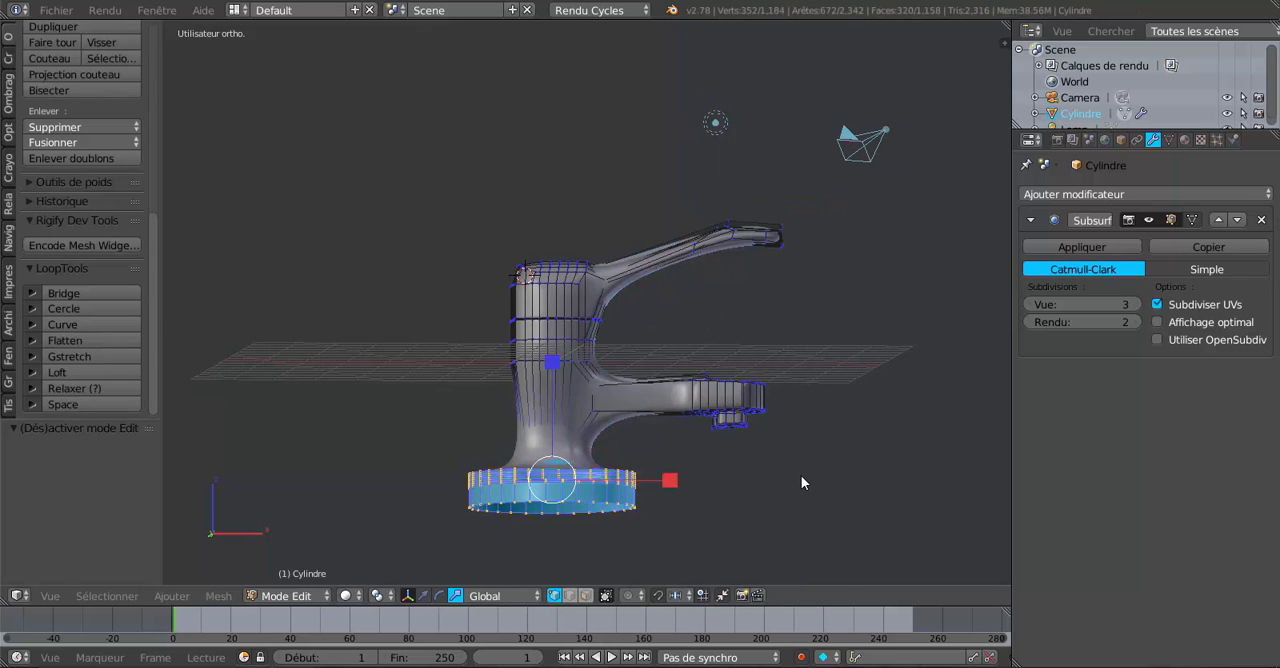
Box-select the upper body and handle in wireframe front view, move them up about 0.83 along Z, and inspect the result in Object Mode.
key(KP_1)
key(z)
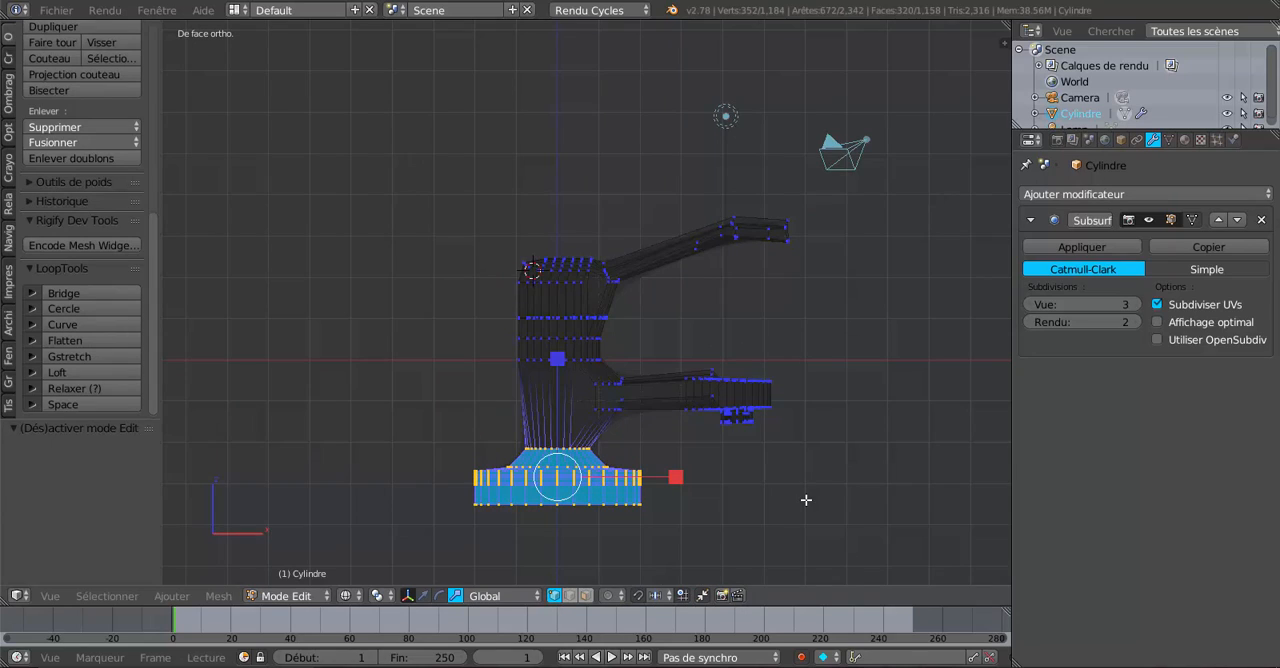
key(z)
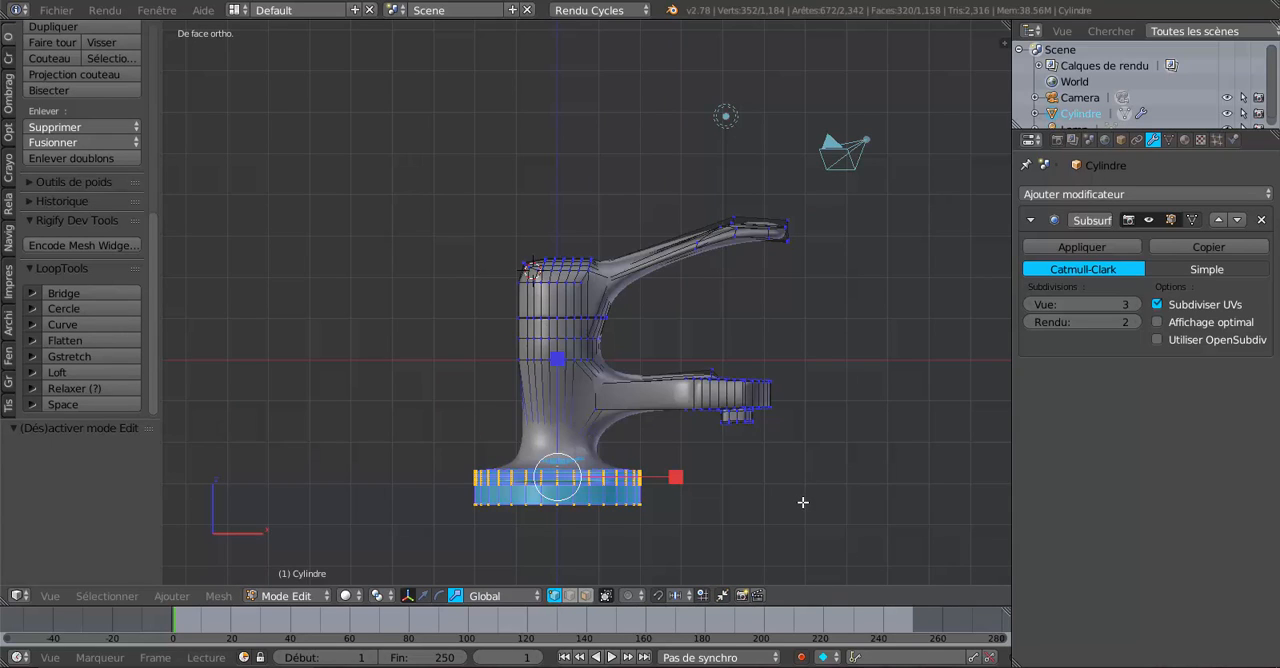
key(a)
key(a)
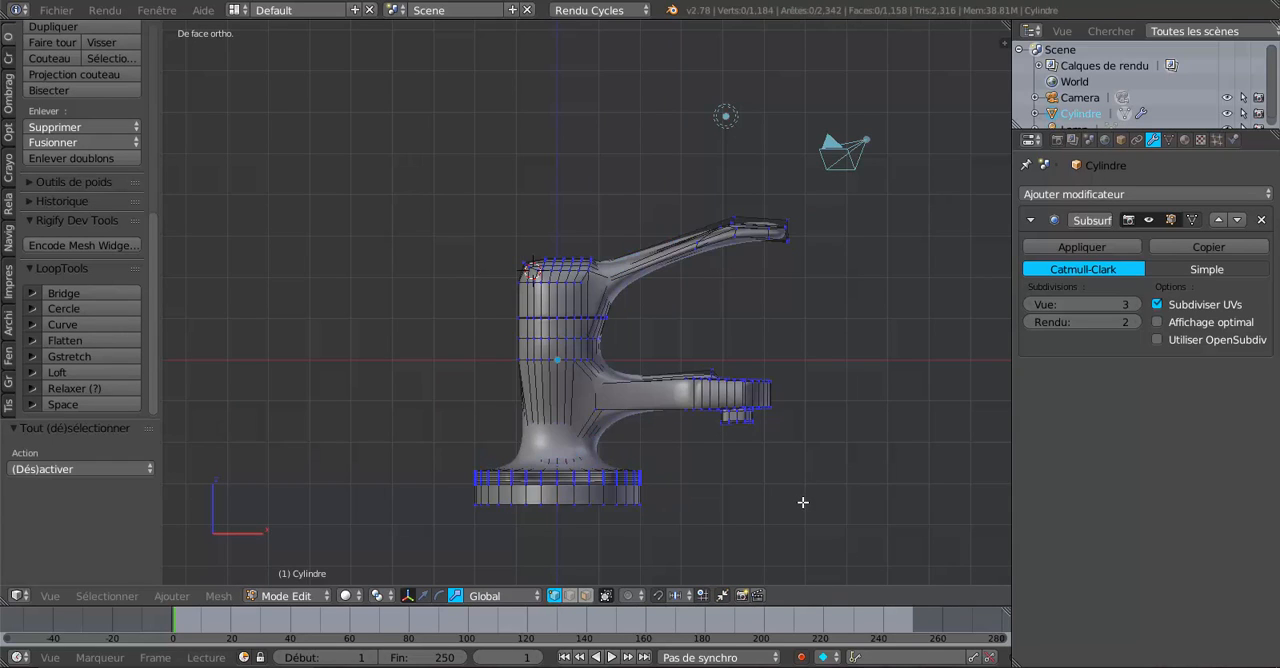
key(z)
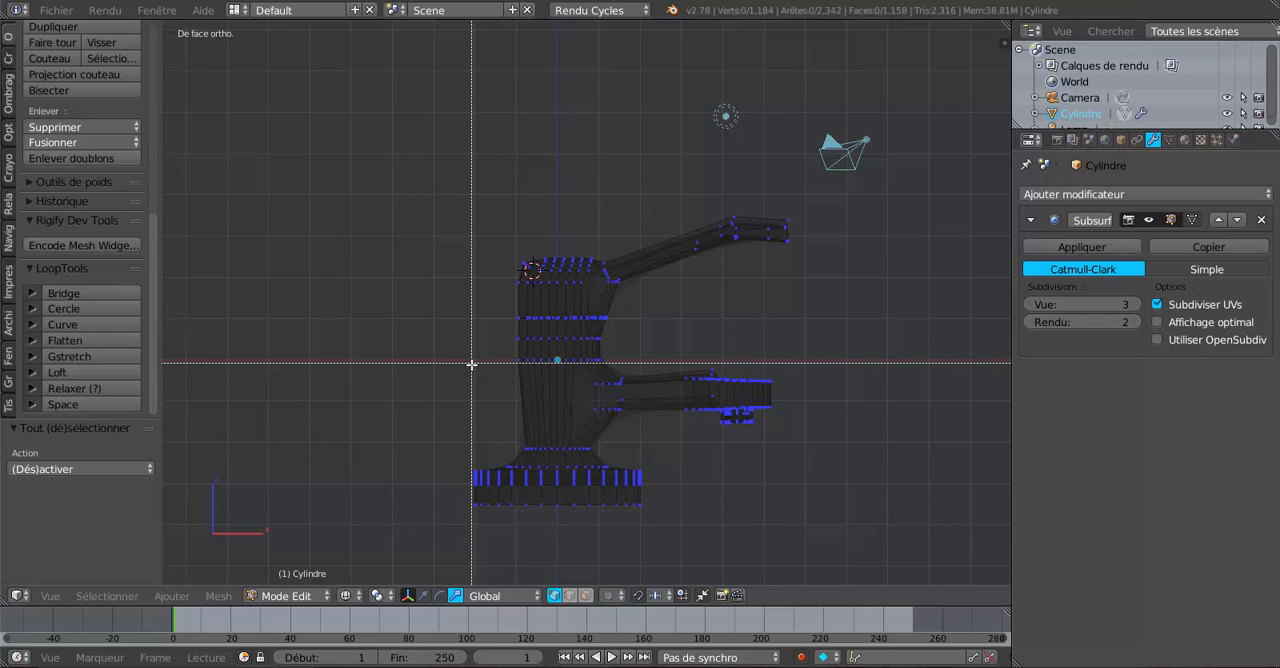
drag(465, 366, 840, 198)
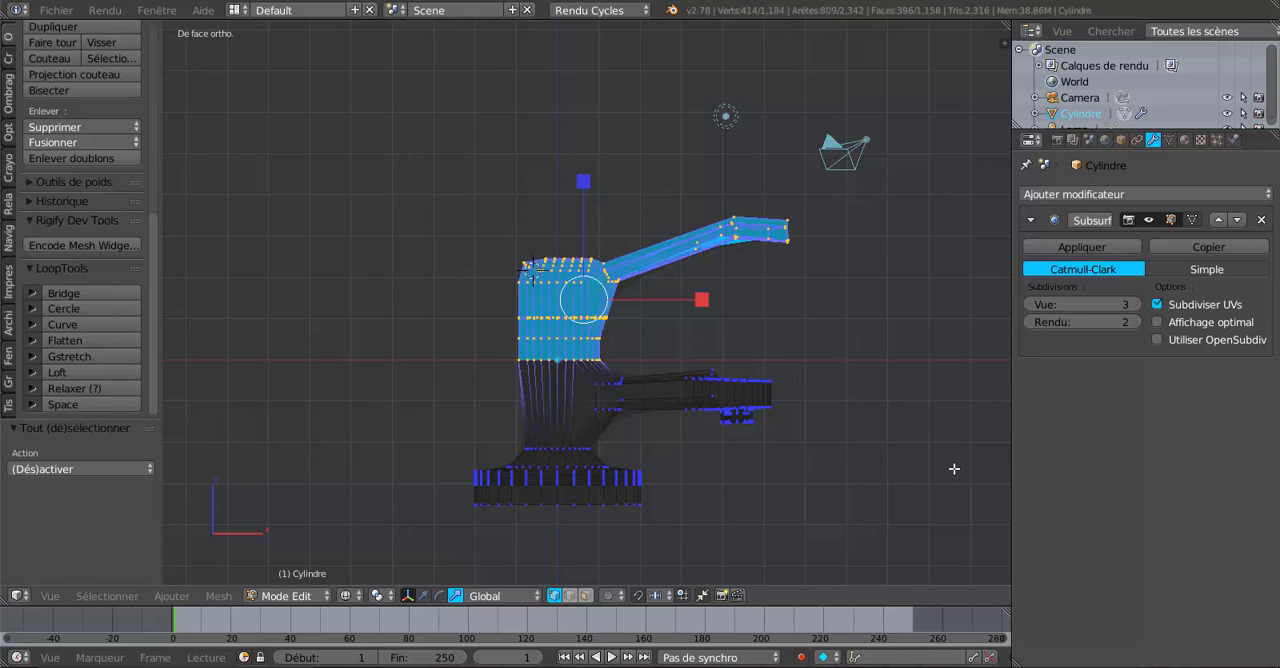
click(423, 595)
drag(586, 180, 586, 145)
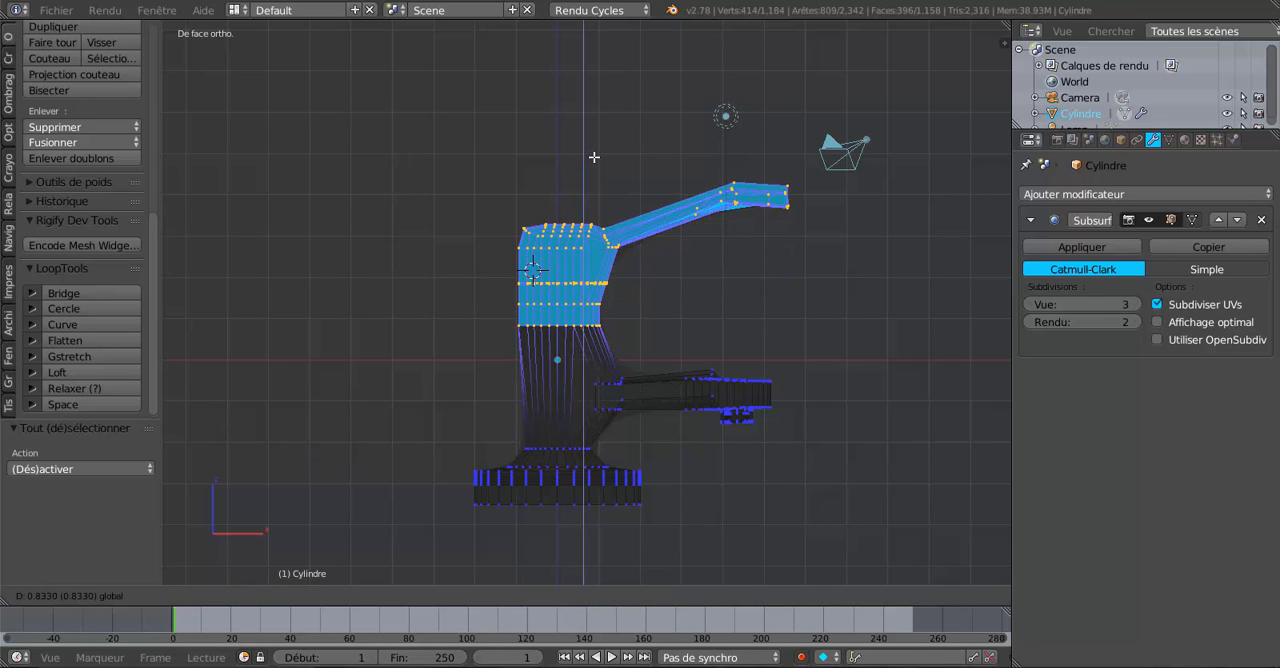
key(Tab)
mouse_move(770, 297)
middle_down()
mouse_move(760, 310)
mouse_move(422, 316)
mouse_move(399, 288)
mouse_move(471, 316)
mouse_move(781, 324)
mouse_move(603, 334)
middle_up()
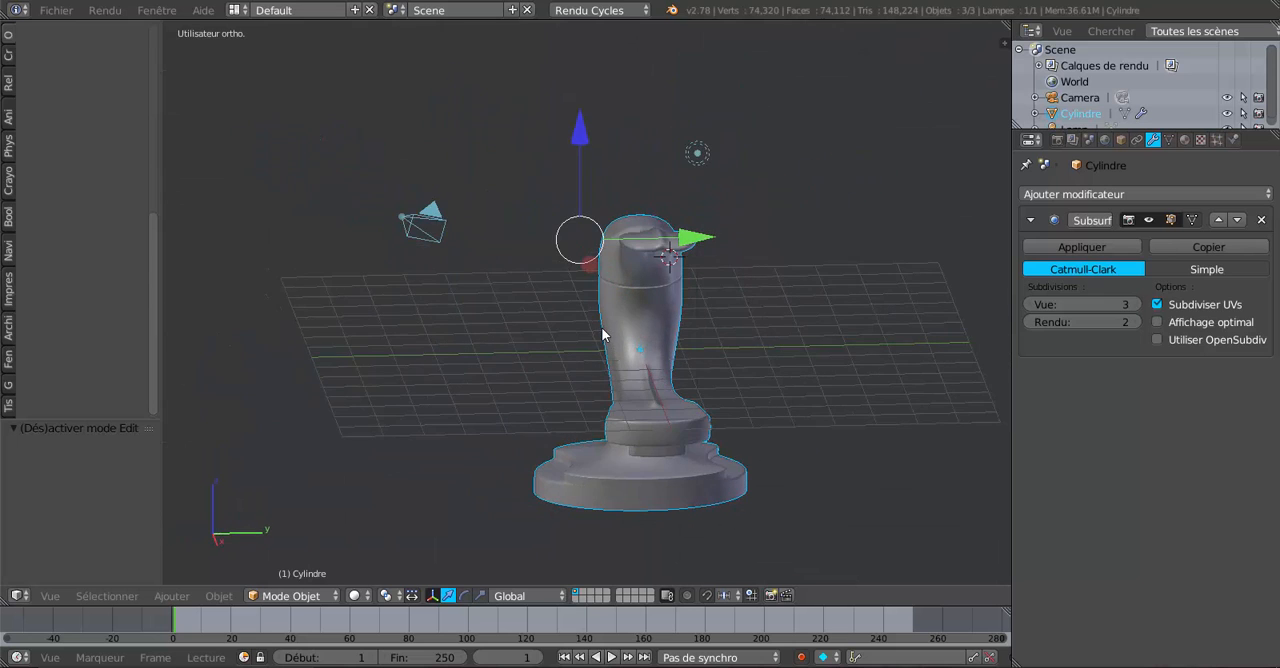
Widen the selected upper body and handle in Edit Mode by scaling them 1.622 along the Y axis.
key(Tab)
middle_drag(754, 314, 633, 588)
click(455, 595)
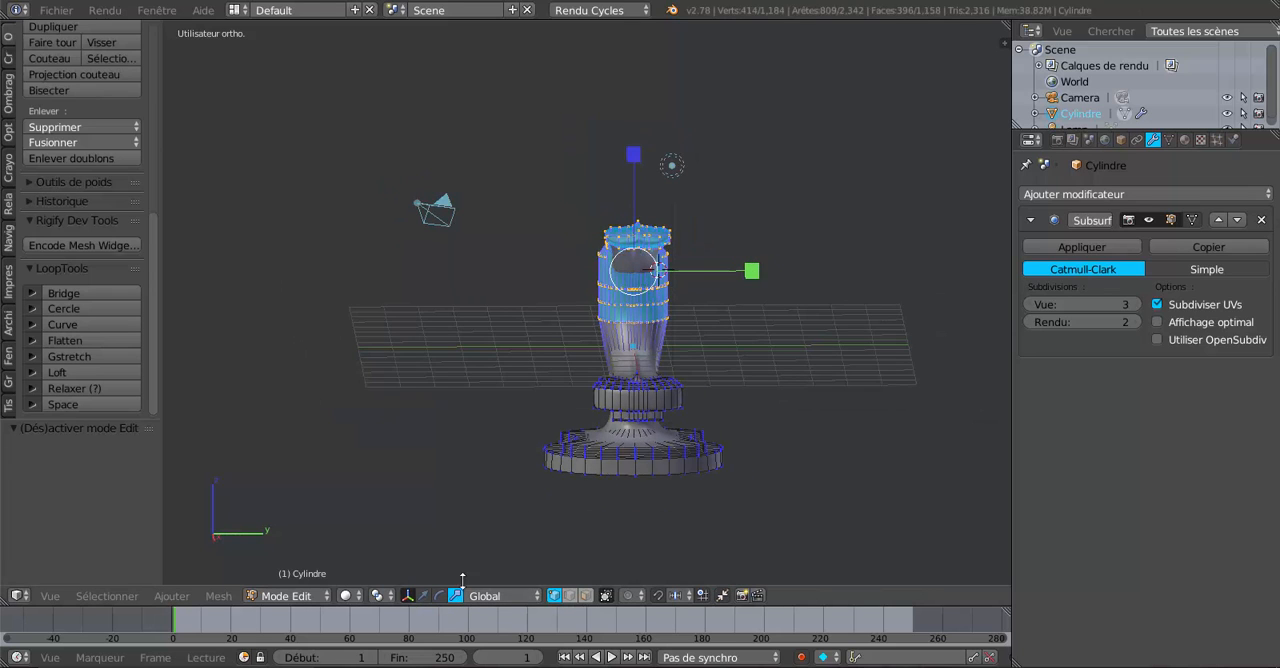
drag(751, 271, 823, 266)
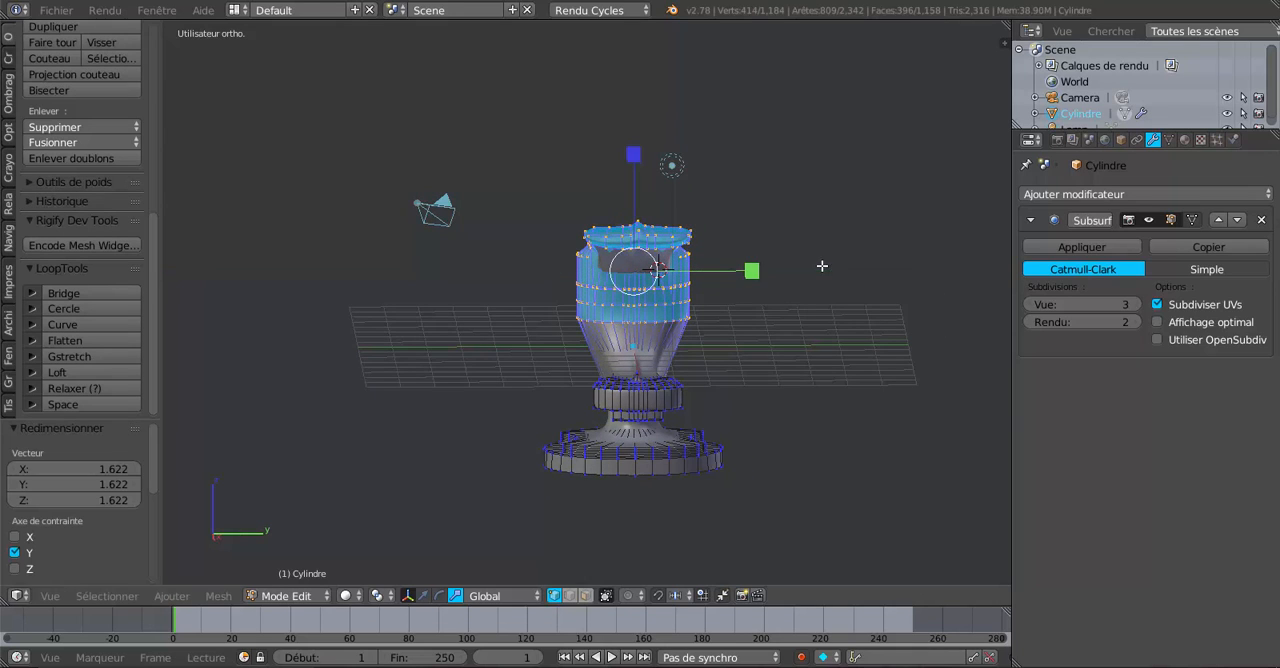
middle_drag(798, 333, 855, 383)
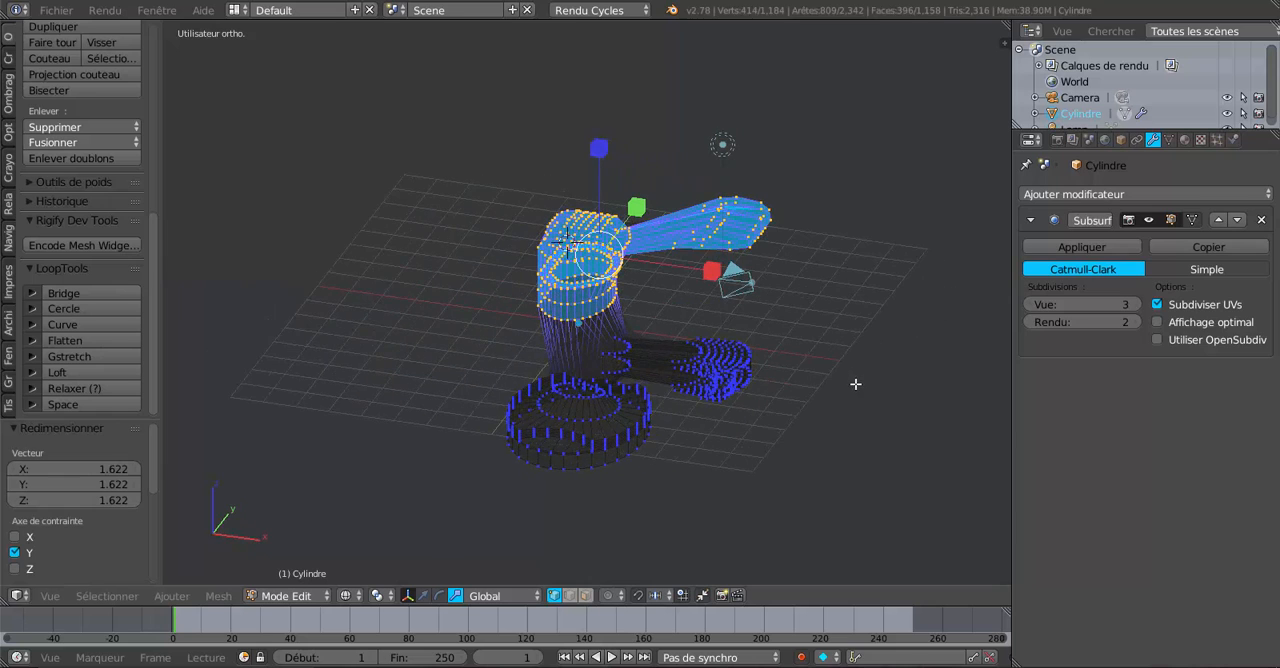
mouse_move(766, 384)
middle_down()
mouse_move(838, 389)
mouse_move(700, 402)
mouse_move(649, 363)
mouse_move(695, 344)
mouse_move(618, 374)
middle_up()
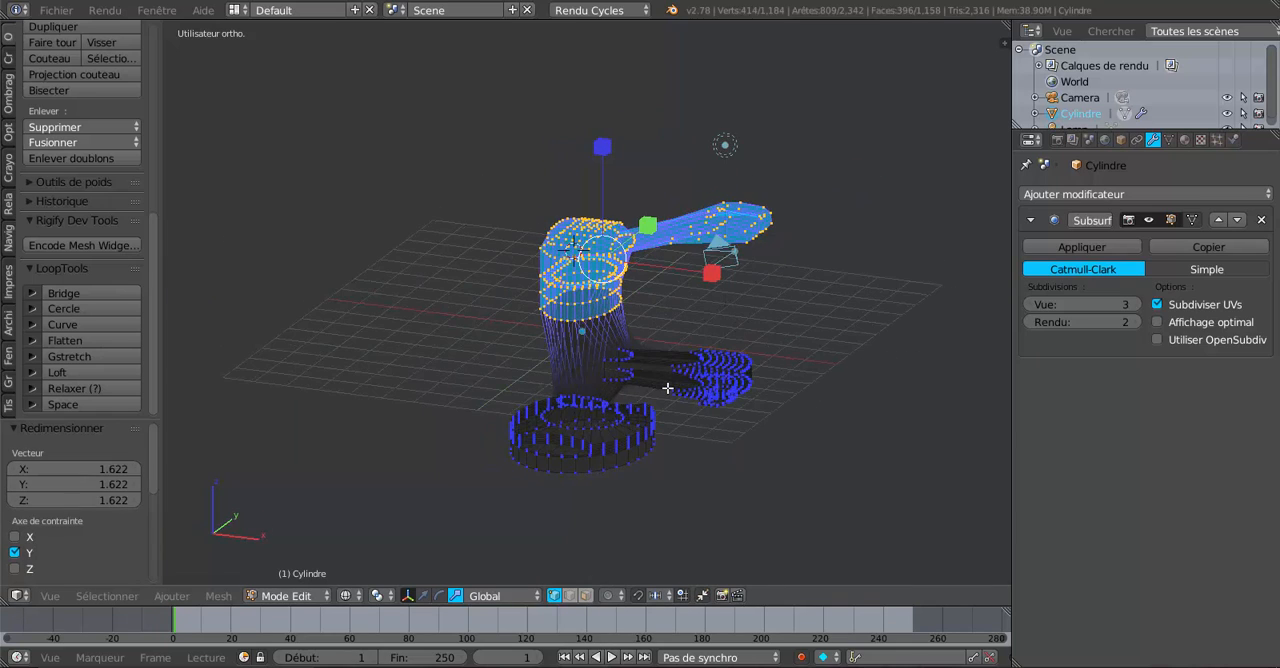
Inspect the body-to-spout junction up close in solid shading with the Subsurf view level at 0, and restore the level to 3.
key(z)
scroll(667, 387, up, 4)
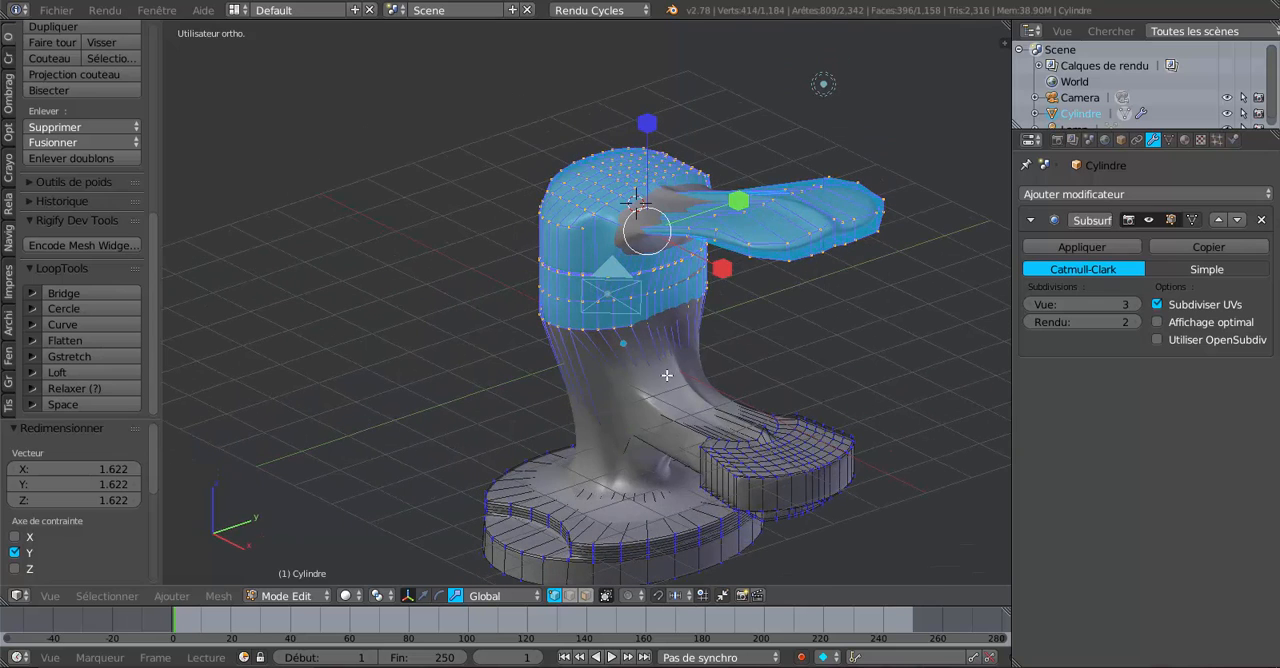
middle_drag(729, 389, 659, 379)
scroll(686, 398, up, 2)
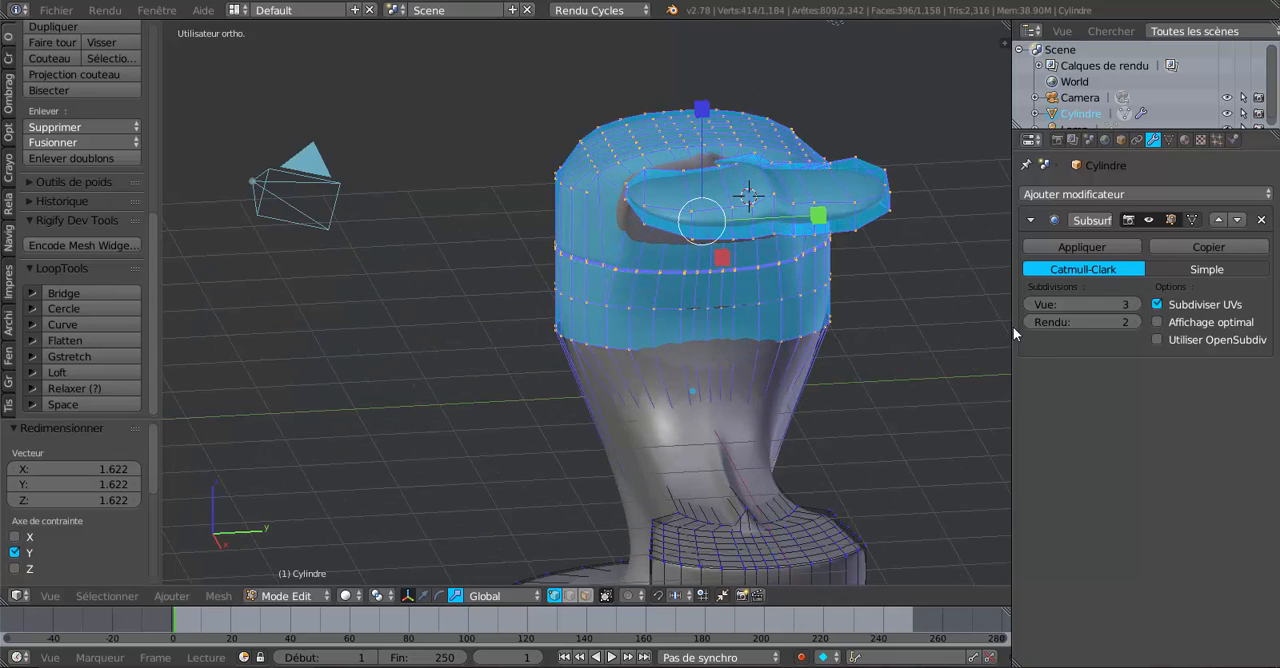
drag(1037, 305, 990, 305)
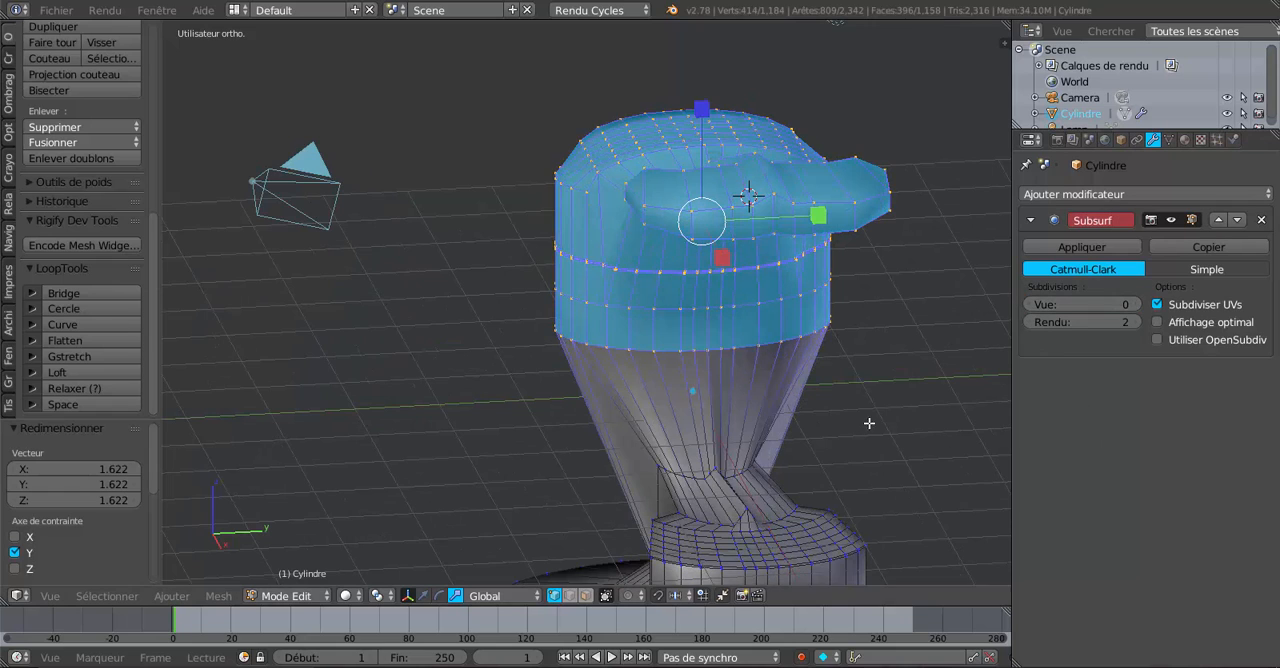
middle_drag(700, 430, 800, 431)
shift+middle_drag(780, 481, 775, 364)
scroll(771, 378, up, 2)
middle_drag(762, 416, 830, 400)
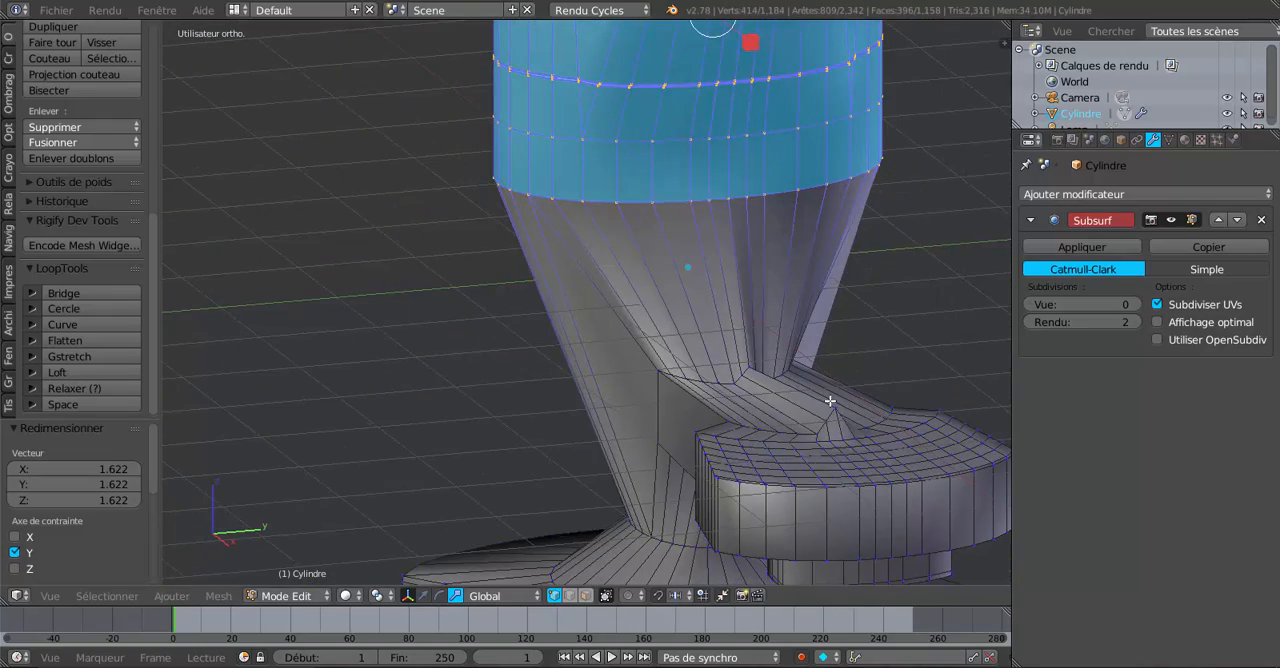
click(1139, 302)
click(1139, 302)
click(1139, 302)
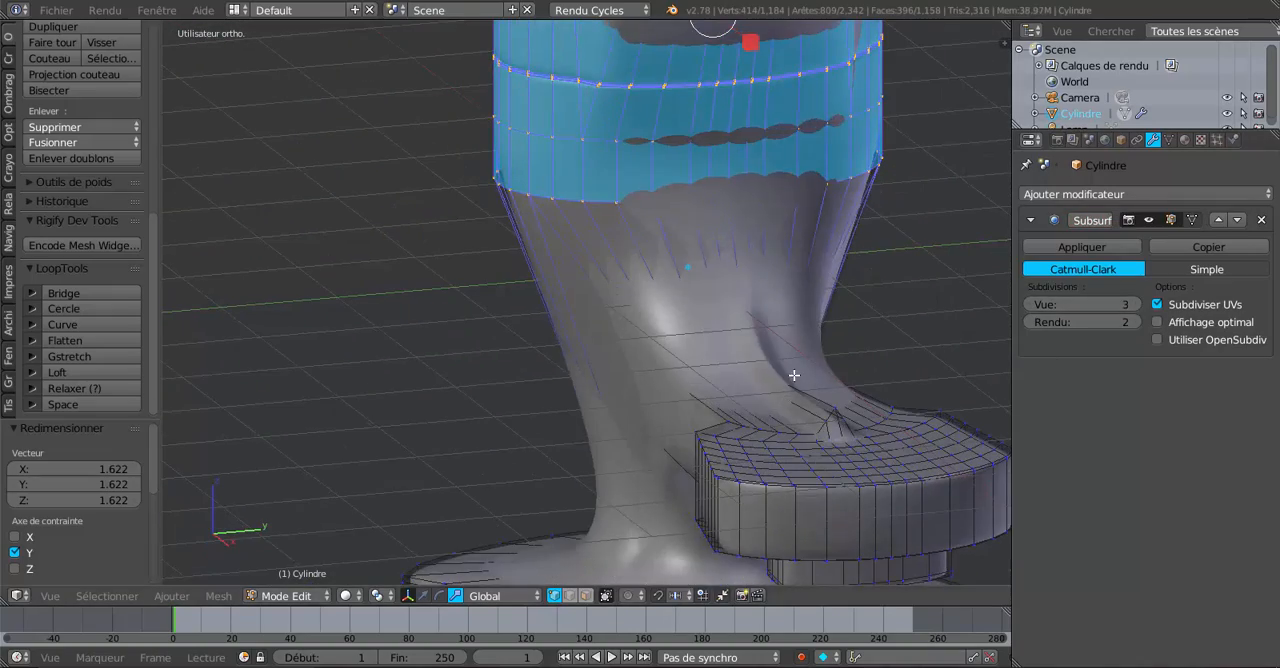
Move the selected upper body and handle down slightly along the Z axis and check the faucet's shape in Object Mode.
key(Tab)
scroll(795, 372, down, 6)
middle_drag(720, 370, 783, 342)
mouse_move(856, 346)
middle_down()
mouse_move(743, 350)
mouse_move(858, 346)
middle_up()
key(Tab)
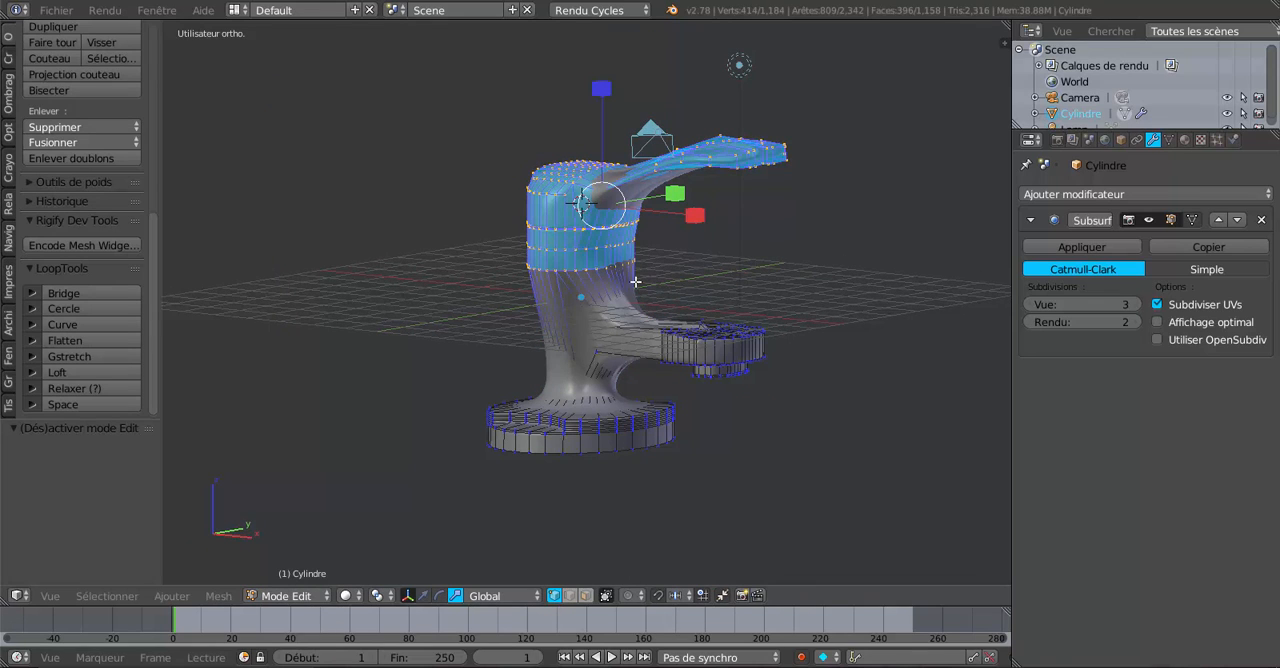
click(424, 596)
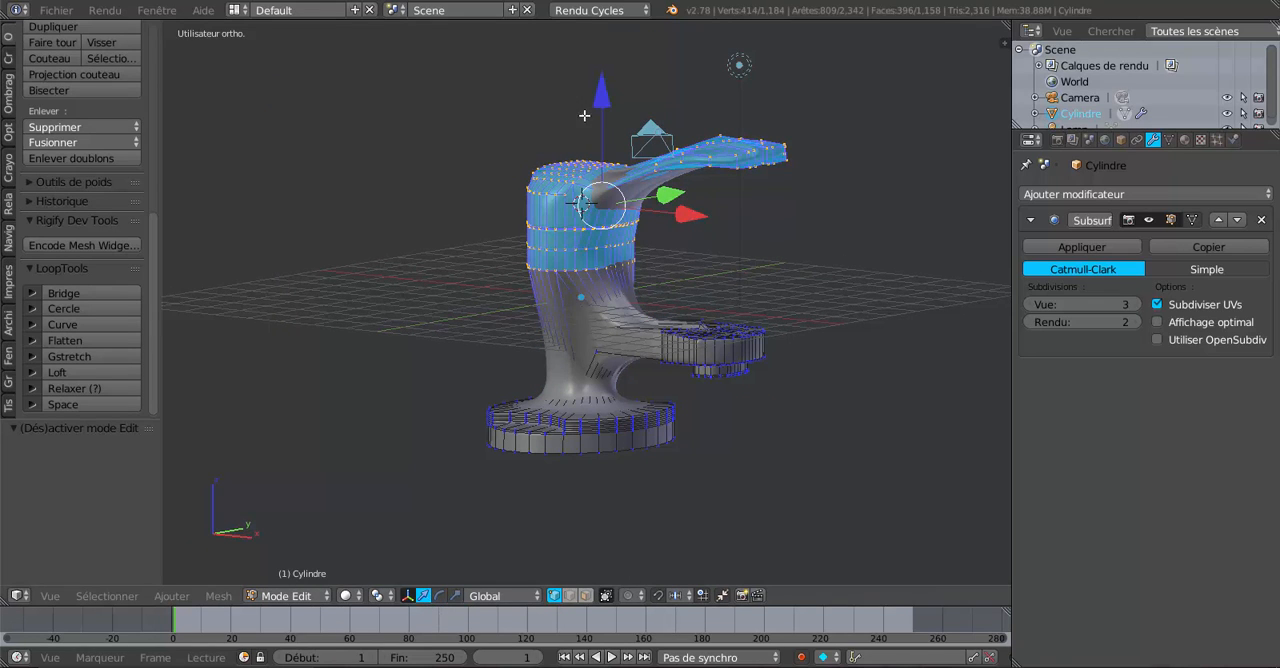
drag(602, 102, 602, 137)
key(Tab)
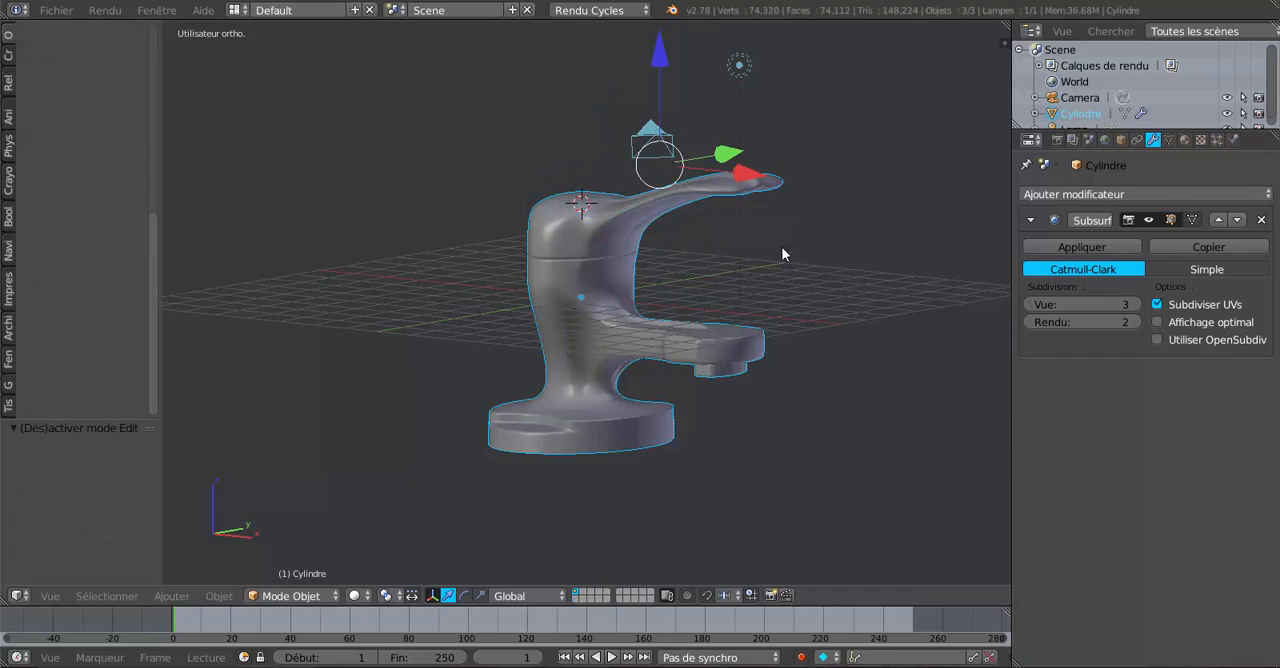
middle_drag(781, 246, 547, 309)
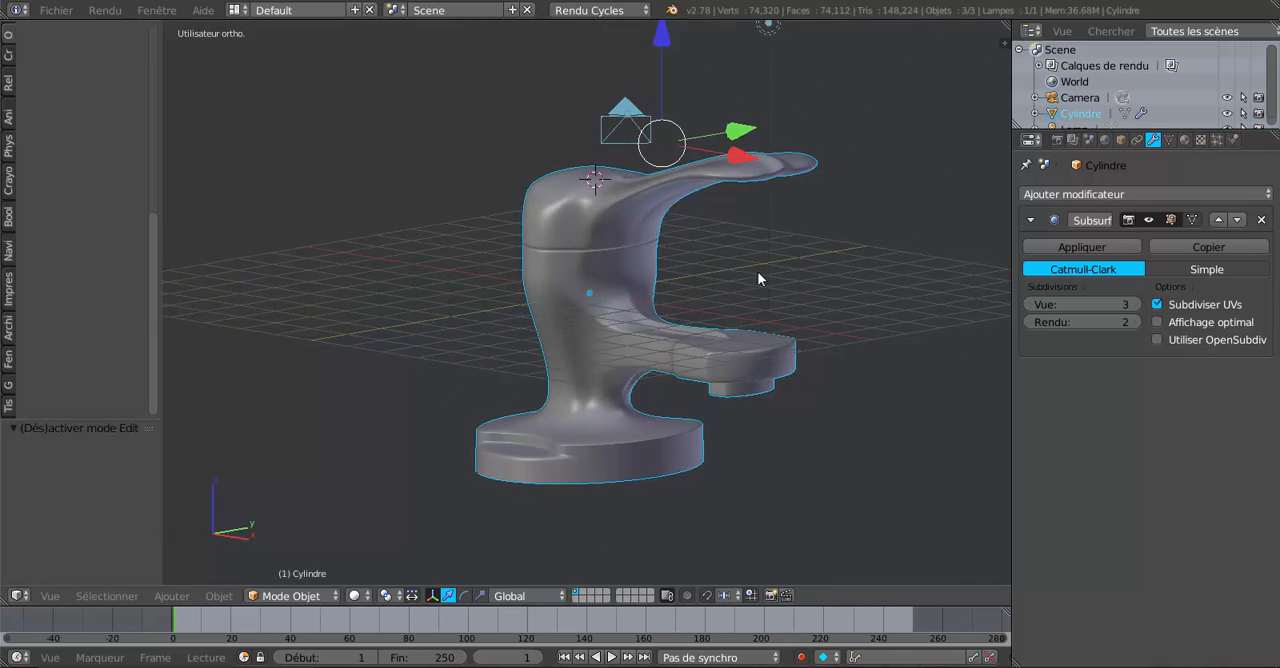
middle_drag(757, 271, 668, 328)
Add a single centred loop cut across the handle between the body and the wide tip.
key(Tab)
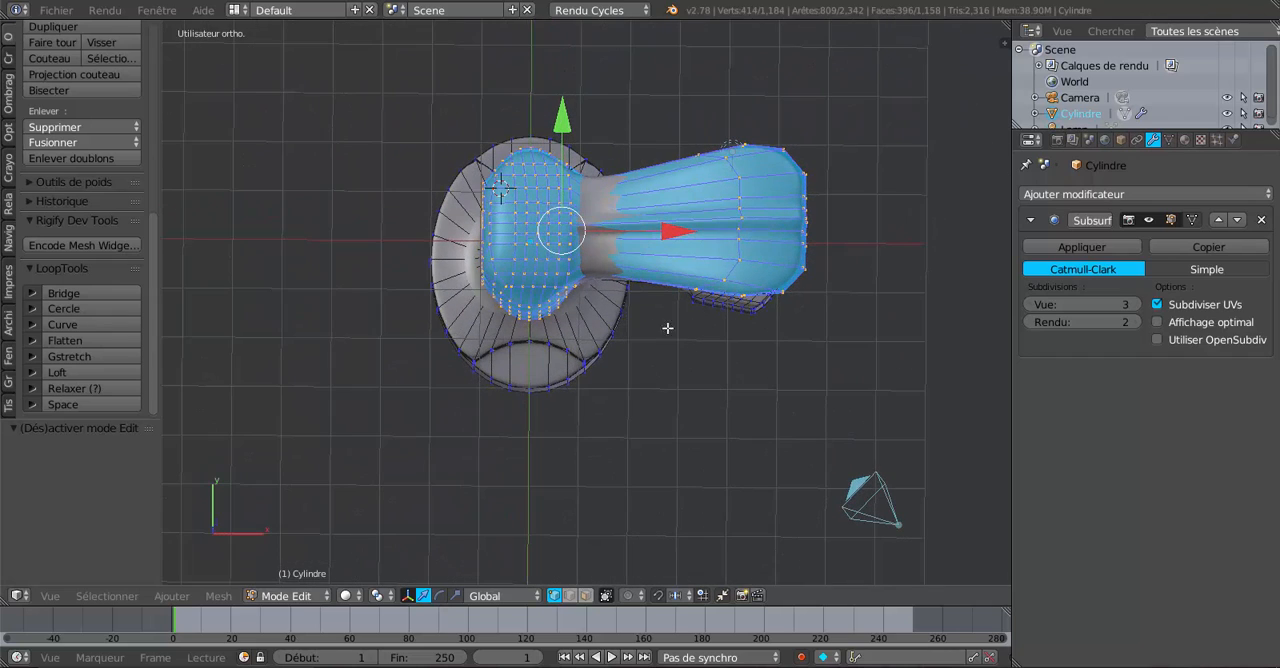
key(ctrl+r)
click(649, 279)
right_click(656, 293)
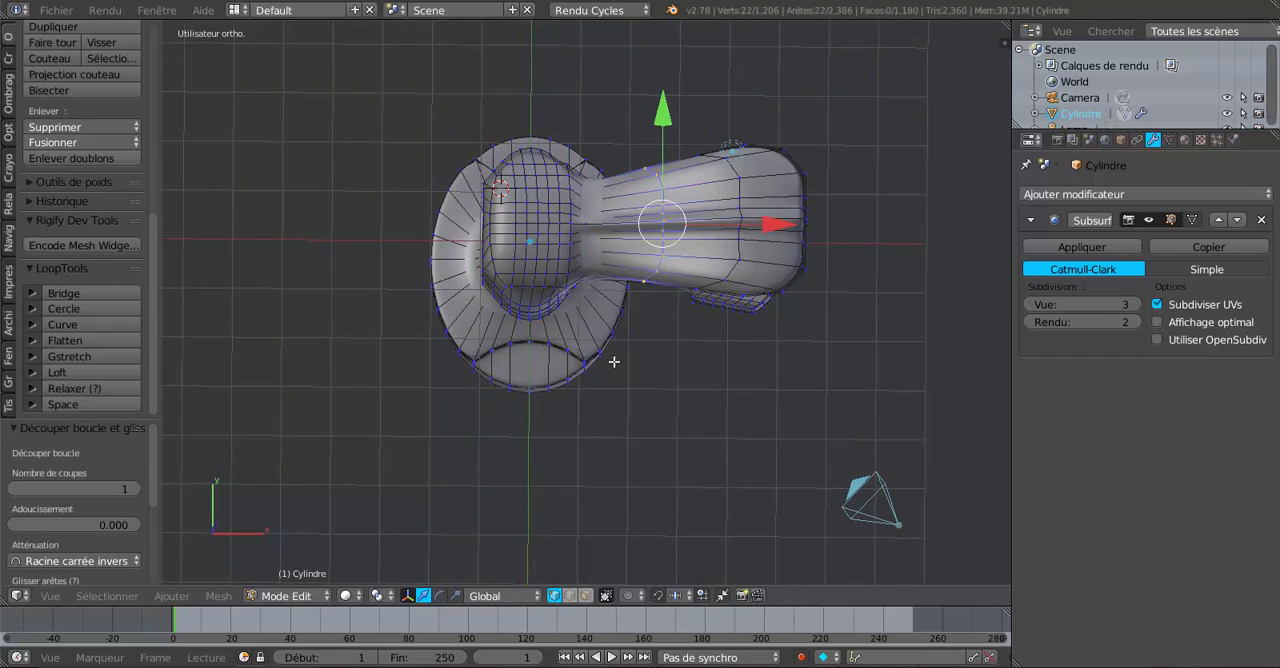
middle_drag(614, 361, 593, 353)
middle_drag(588, 488, 822, 402)
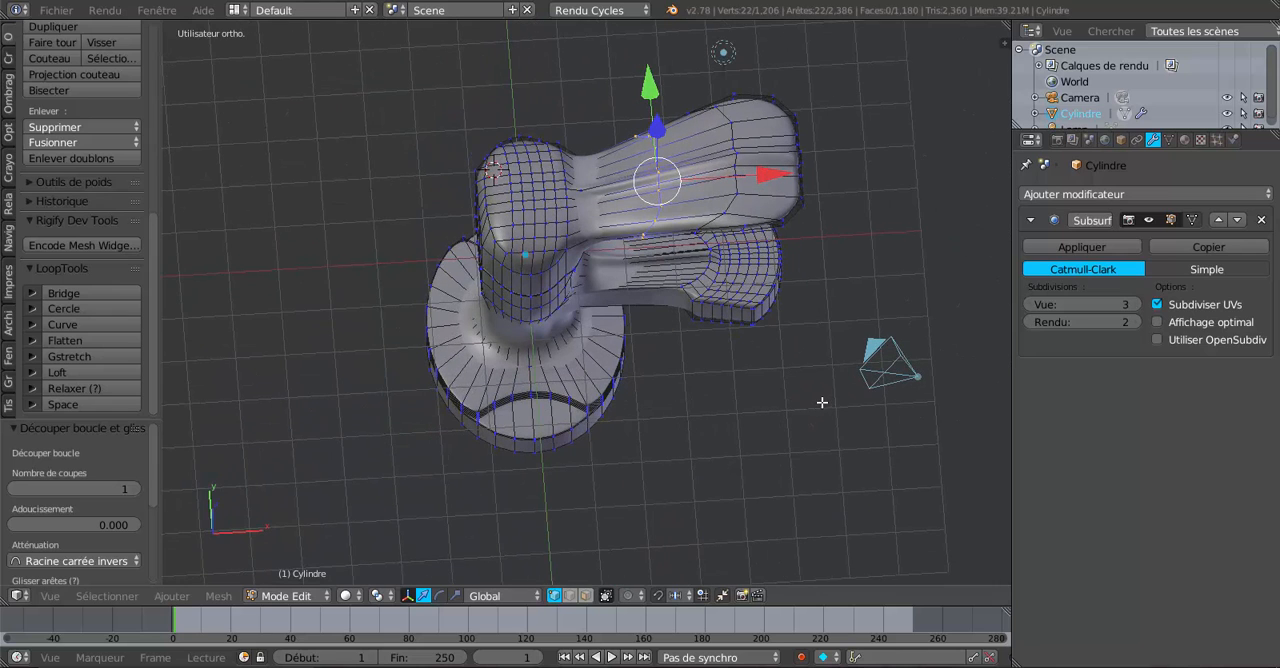
Shrink the new handle loop to roughly two thirds of its size and inspect the faucet in Object Mode.
key(s)
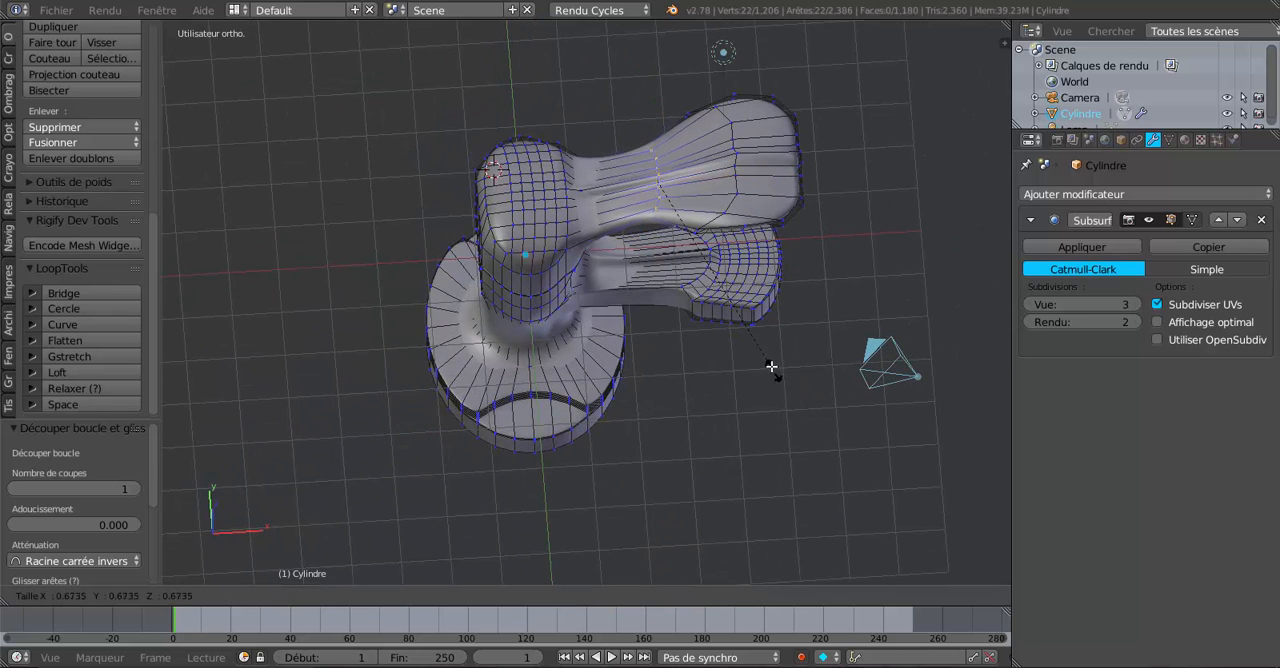
click(767, 356)
key(Tab)
middle_drag(705, 420, 495, 260)
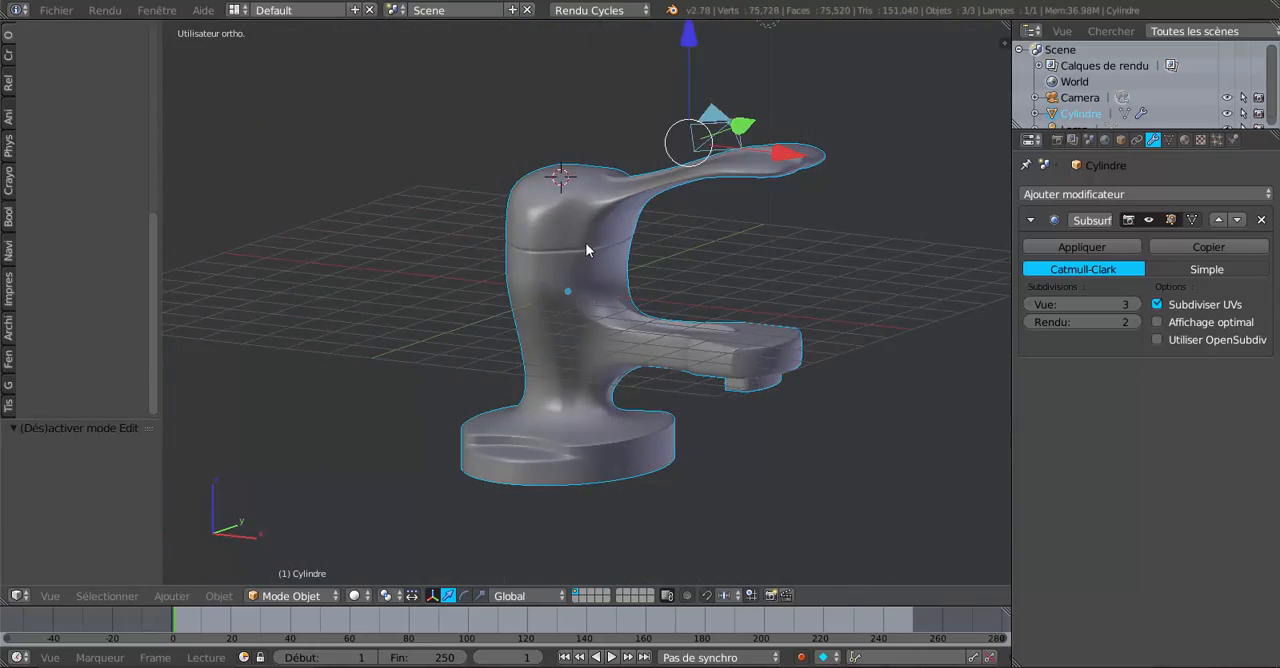
middle_drag(585, 250, 517, 237)
middle_drag(654, 294, 528, 305)
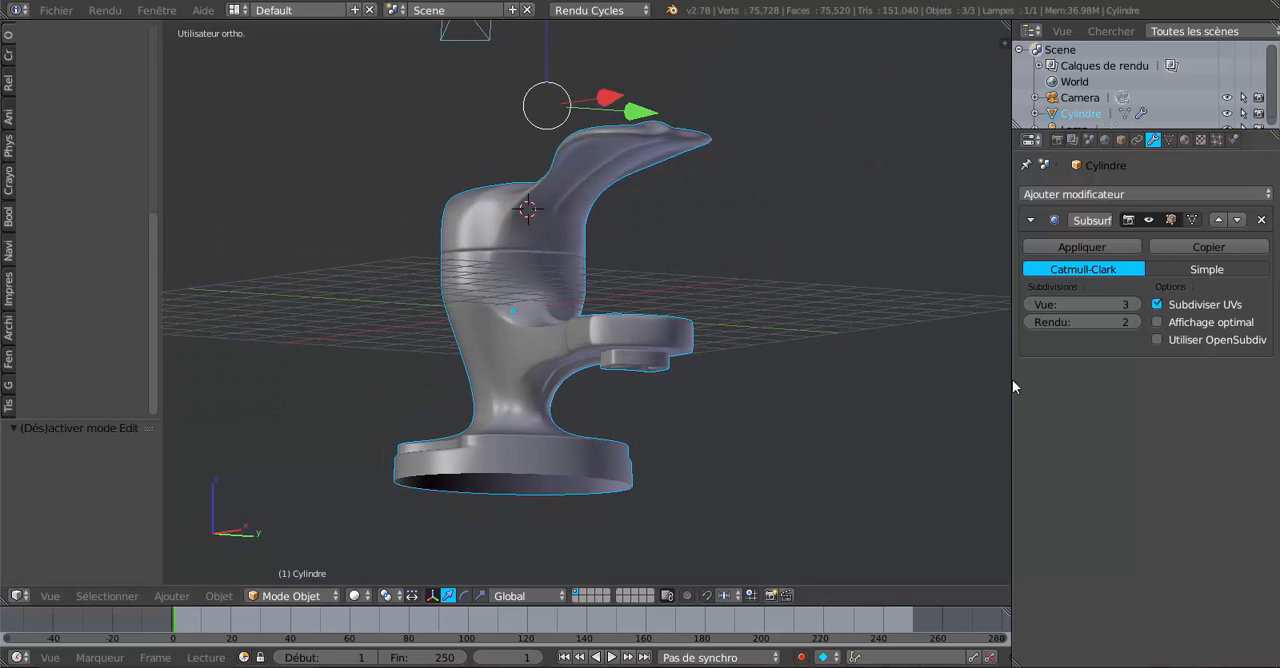
drag(1010, 380, 1062, 380)
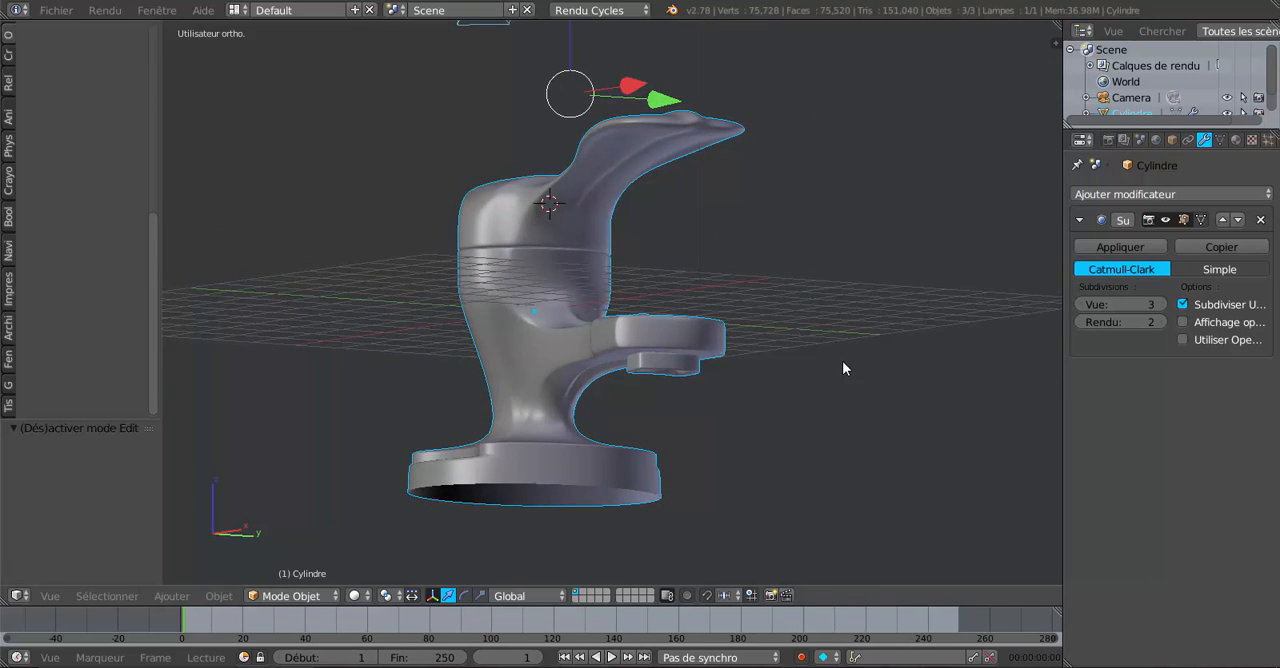
Select the base's bottom edge loop in Edit Mode and extrude it inward by scaling it to 0.848.
middle_drag(842, 361, 834, 389)
key(Tab)
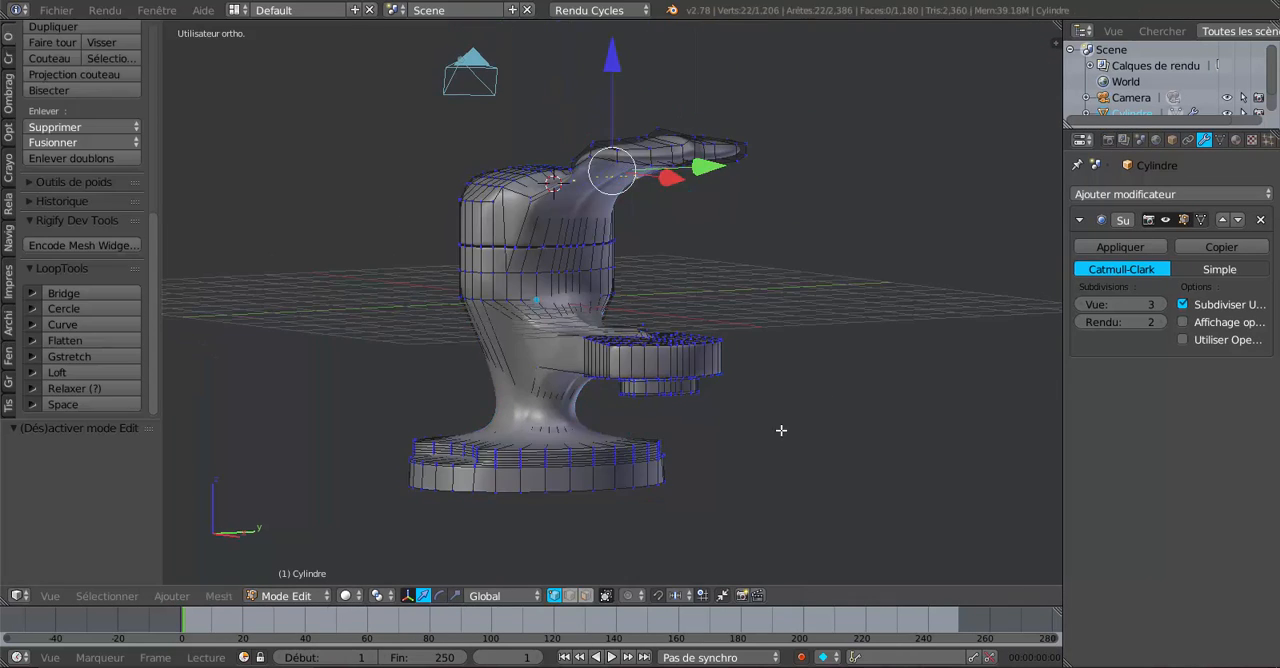
alt+right_click(609, 491)
key(e)
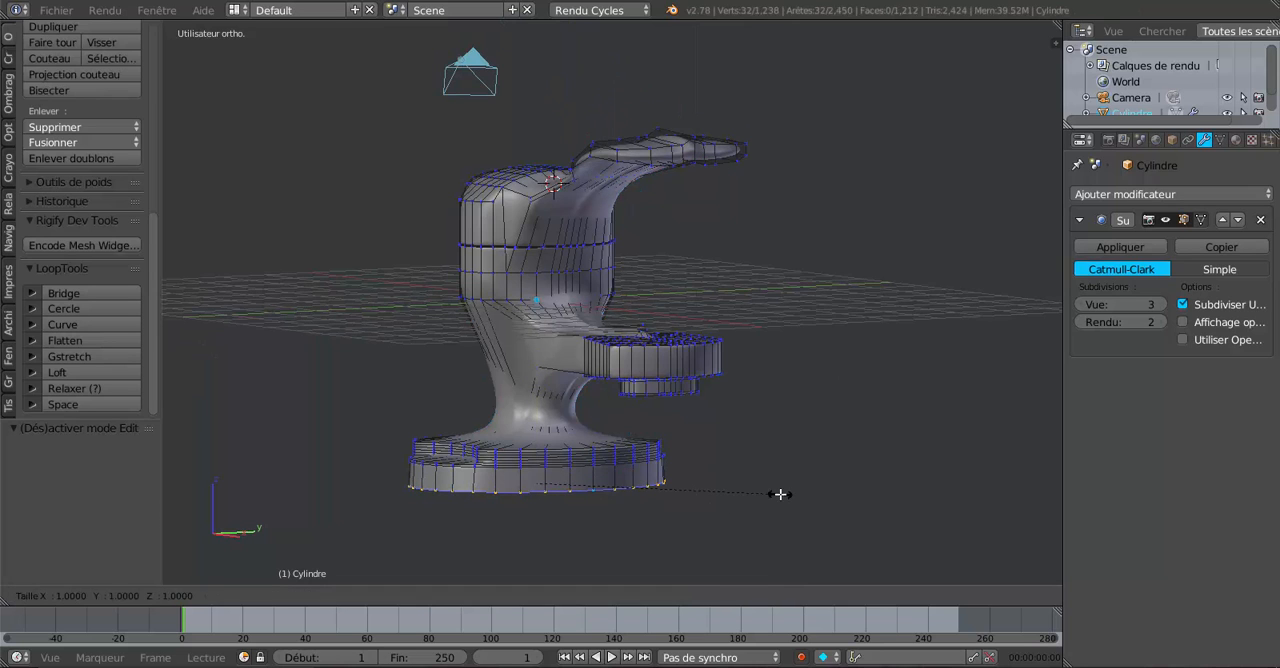
key(s)
click(746, 486)
middle_drag(746, 486, 694, 490)
scroll(671, 476, up, 1)
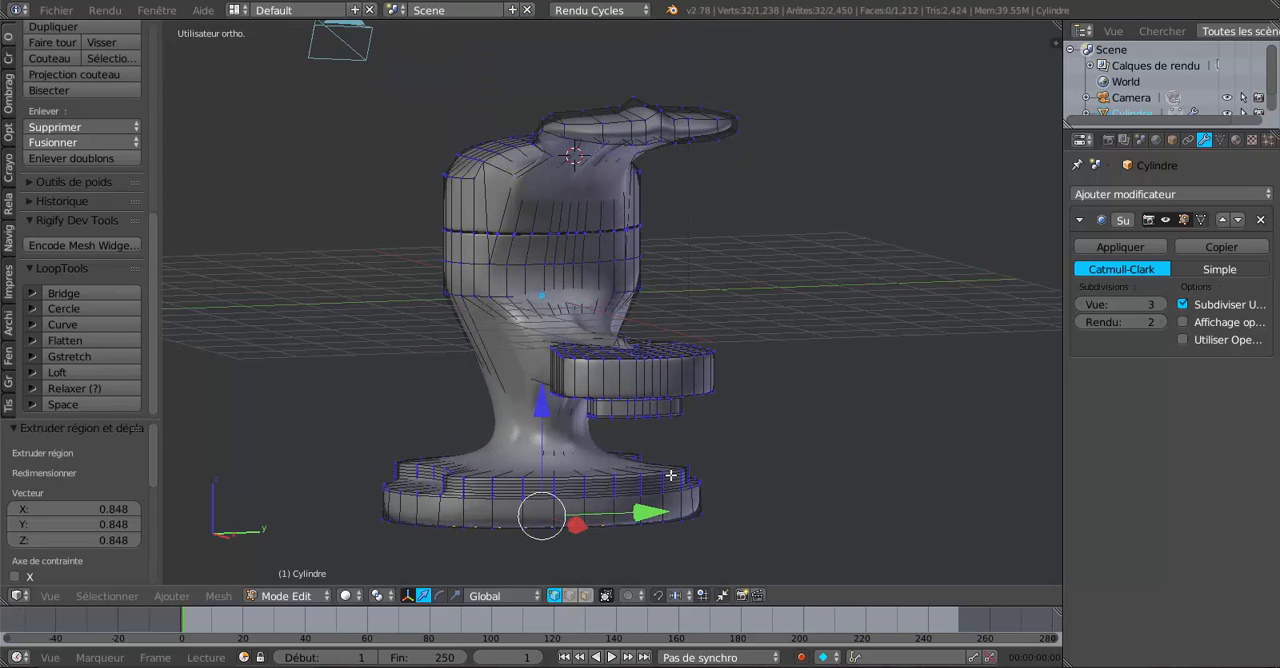
Add a centred loop cut around the lower side wall of the base and inspect the result in Object Mode.
key(ctrl+r)
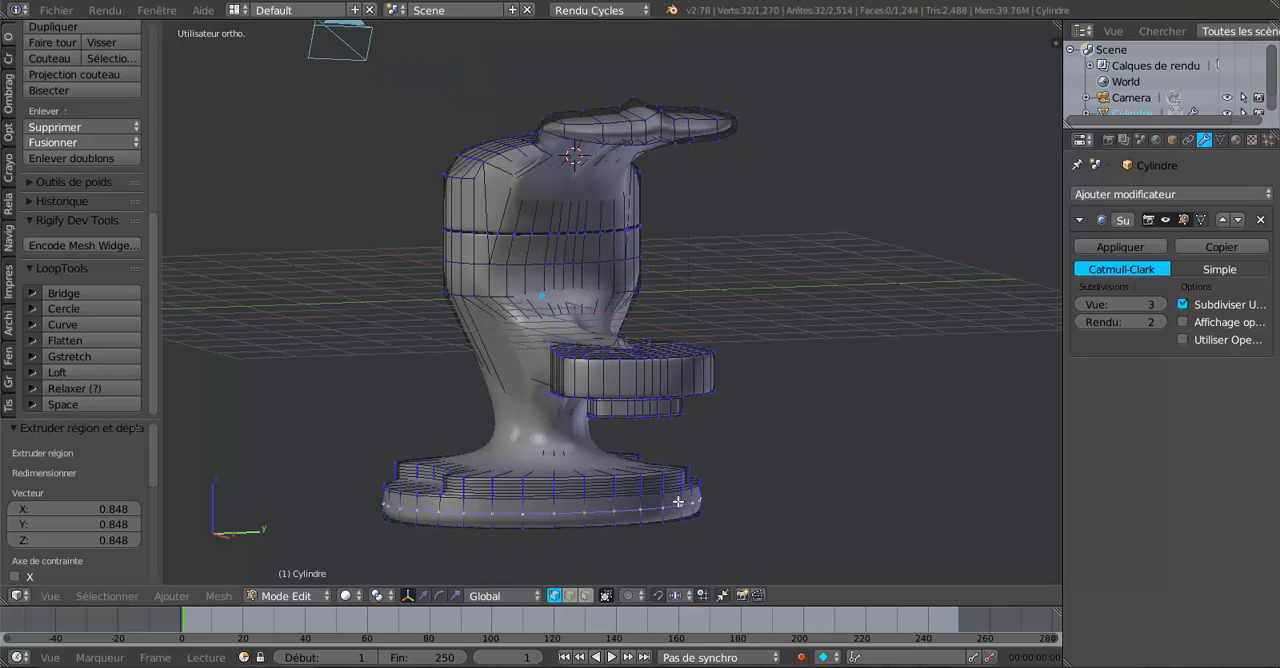
click(679, 505)
right_click(680, 510)
key(Tab)
middle_drag(681, 516, 786, 455)
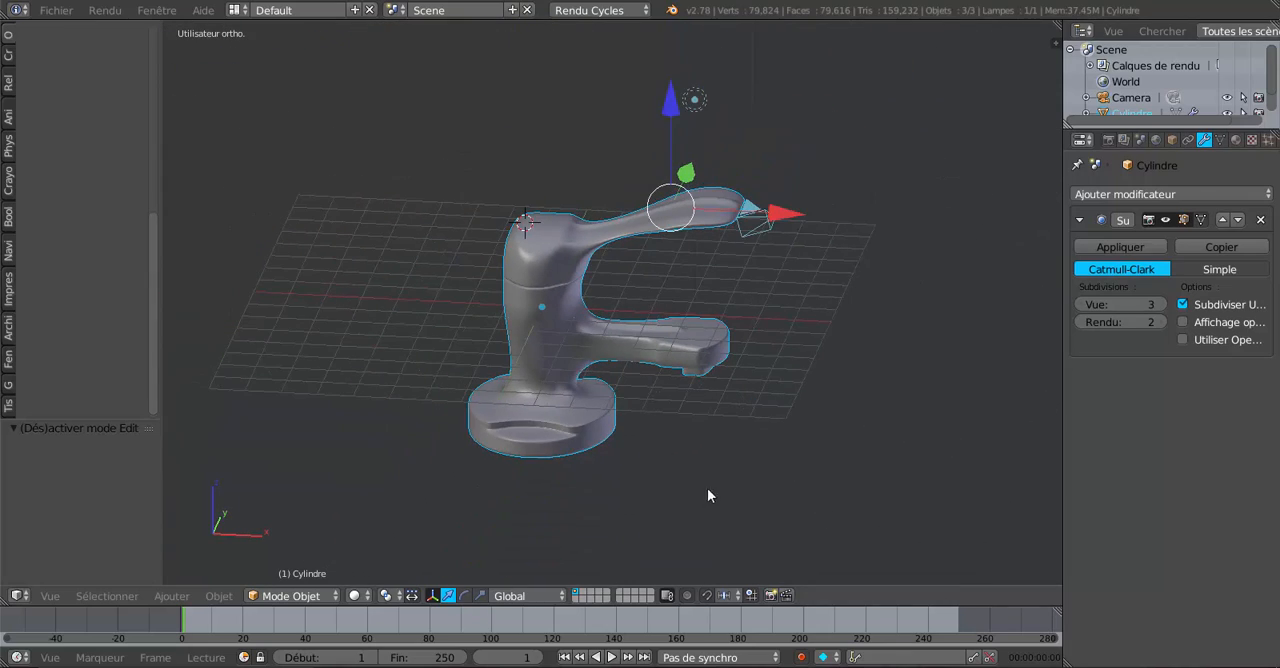
middle_drag(707, 490, 485, 493)
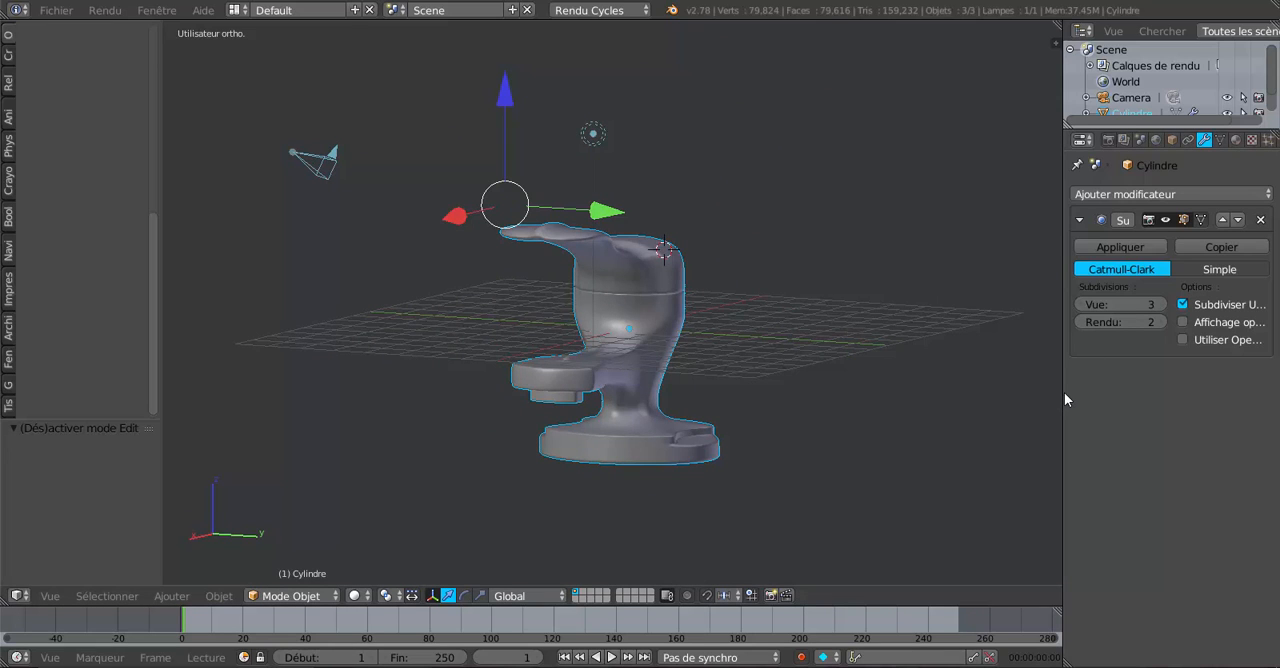
Select only the faucet and scale it uniformly to 0.453.
drag(1063, 393, 975, 400)
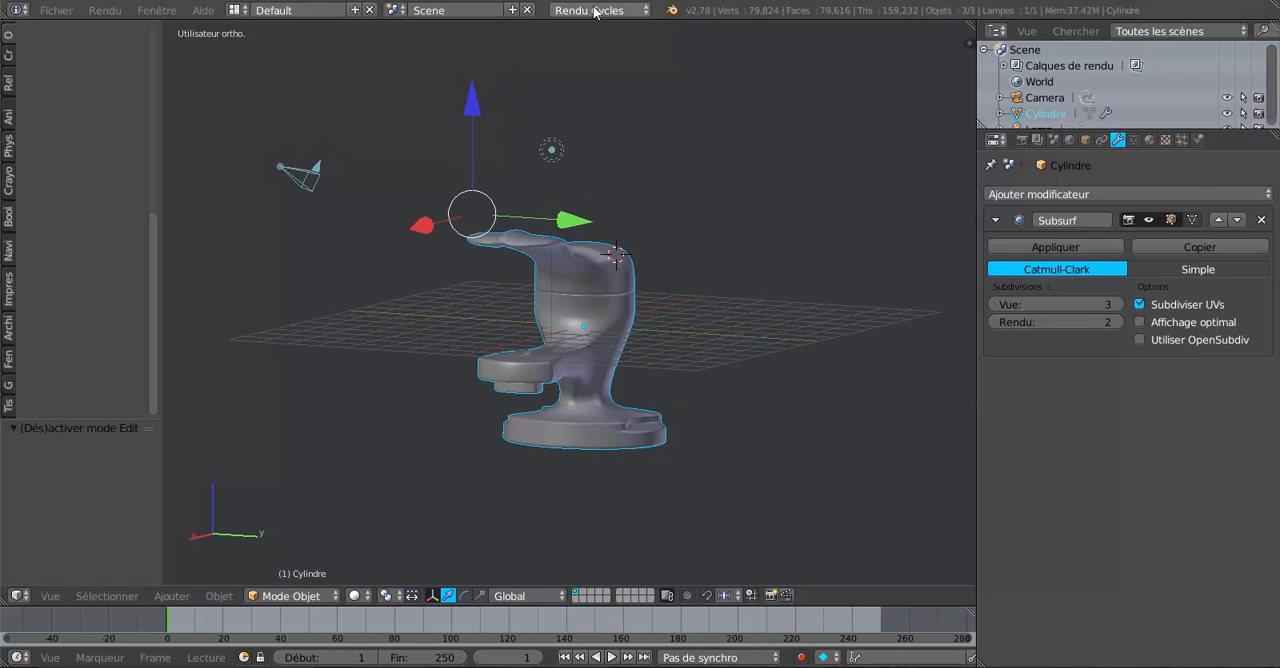
middle_drag(749, 374, 711, 377)
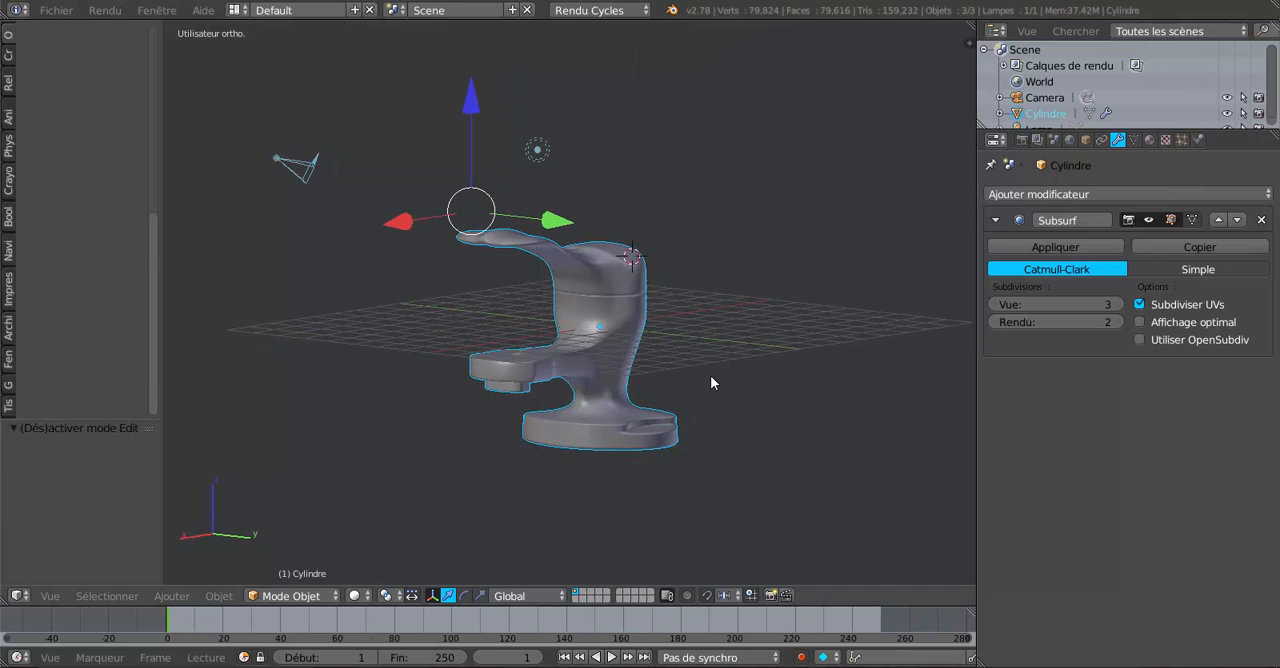
middle_drag(645, 296, 632, 356)
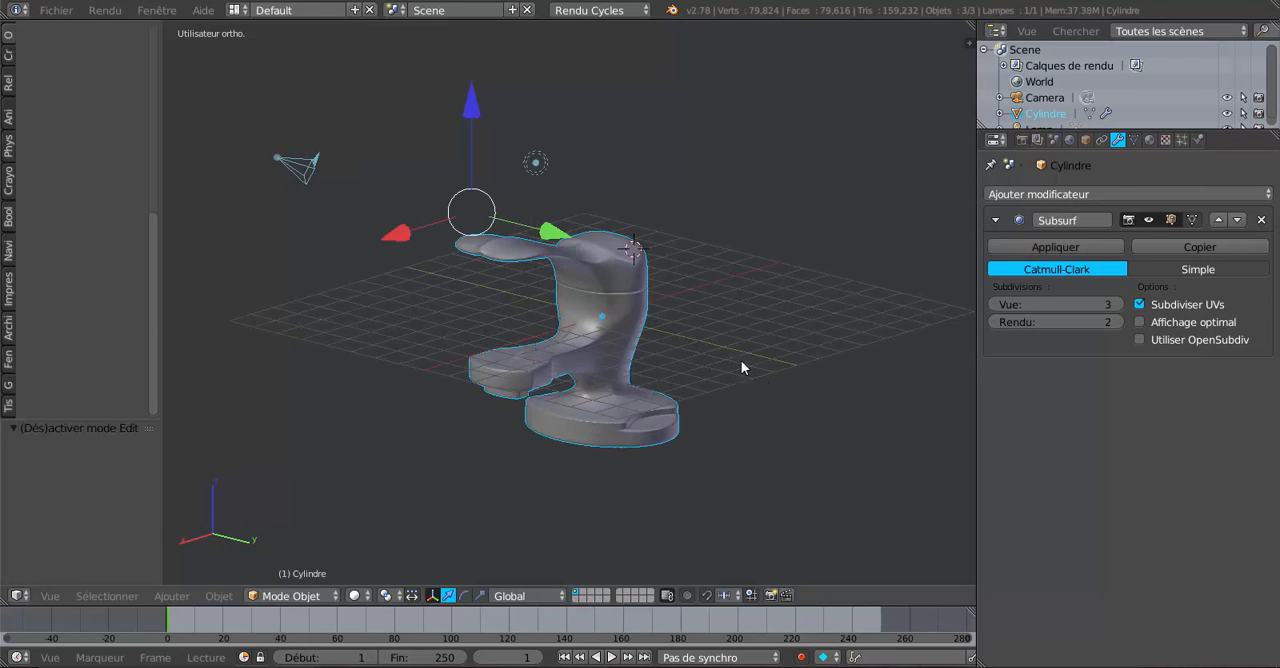
key(s)
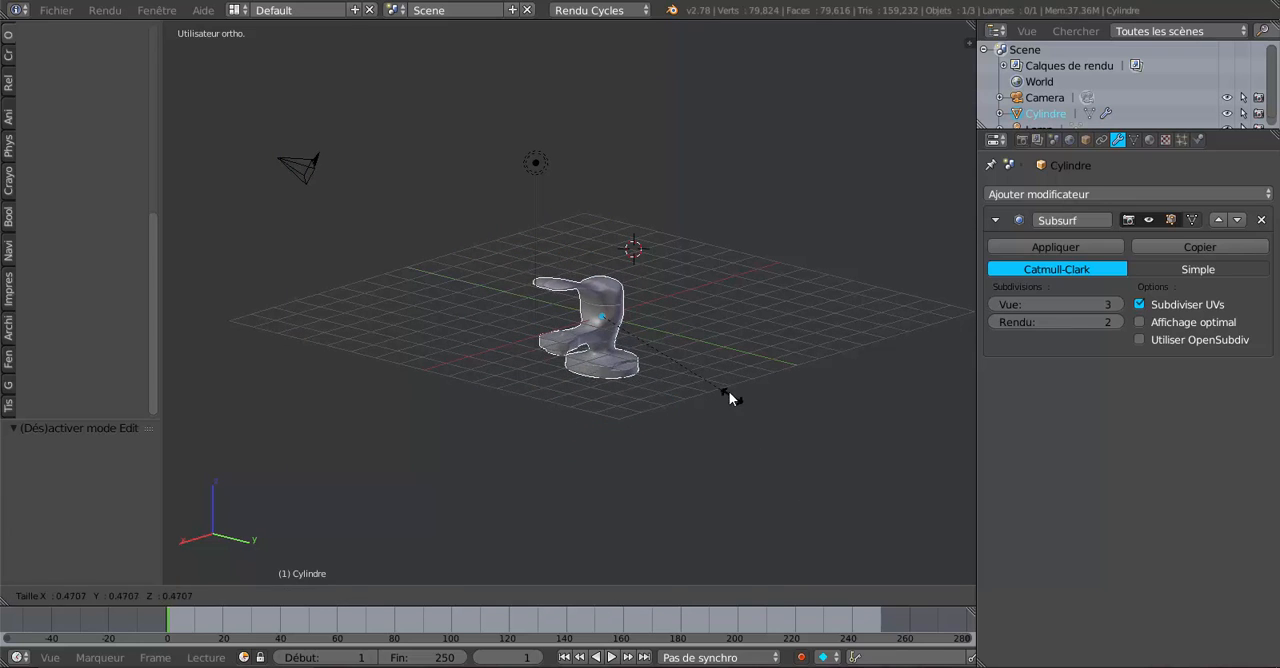
click(732, 395)
Move the faucet up 1.601 along the Z axis in front view so its base rests on the ground line.
key(KP_1)
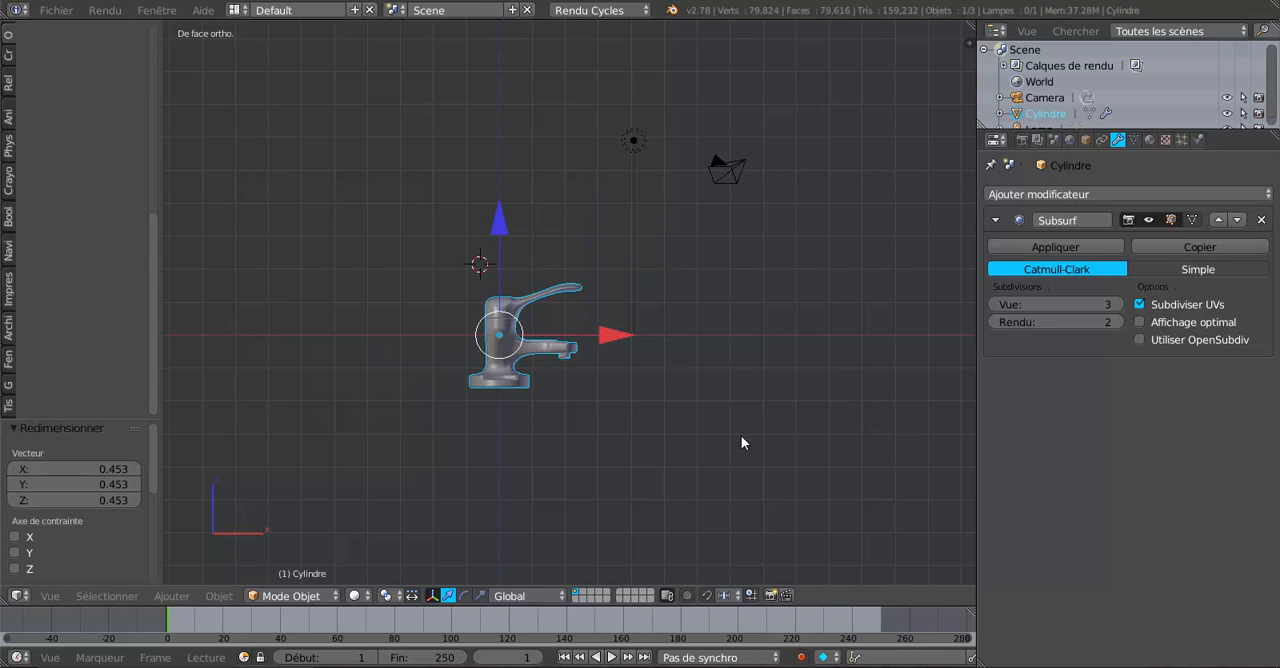
drag(500, 228, 513, 168)
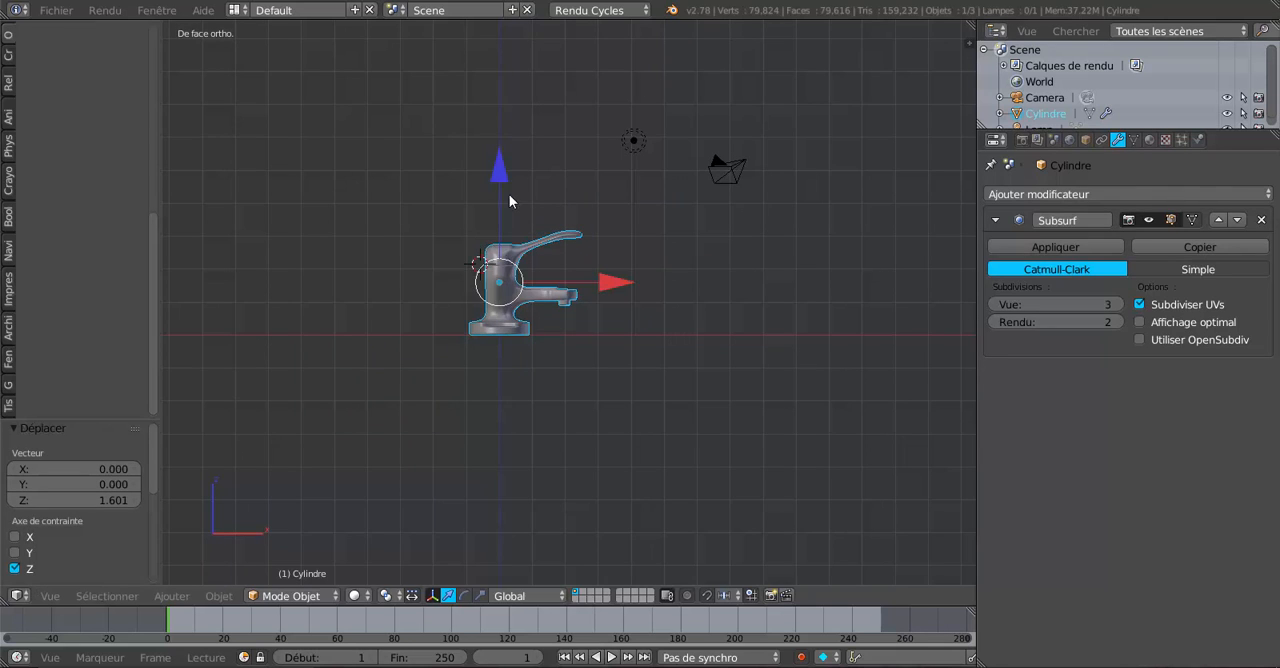
scroll(530, 380, up, 1)
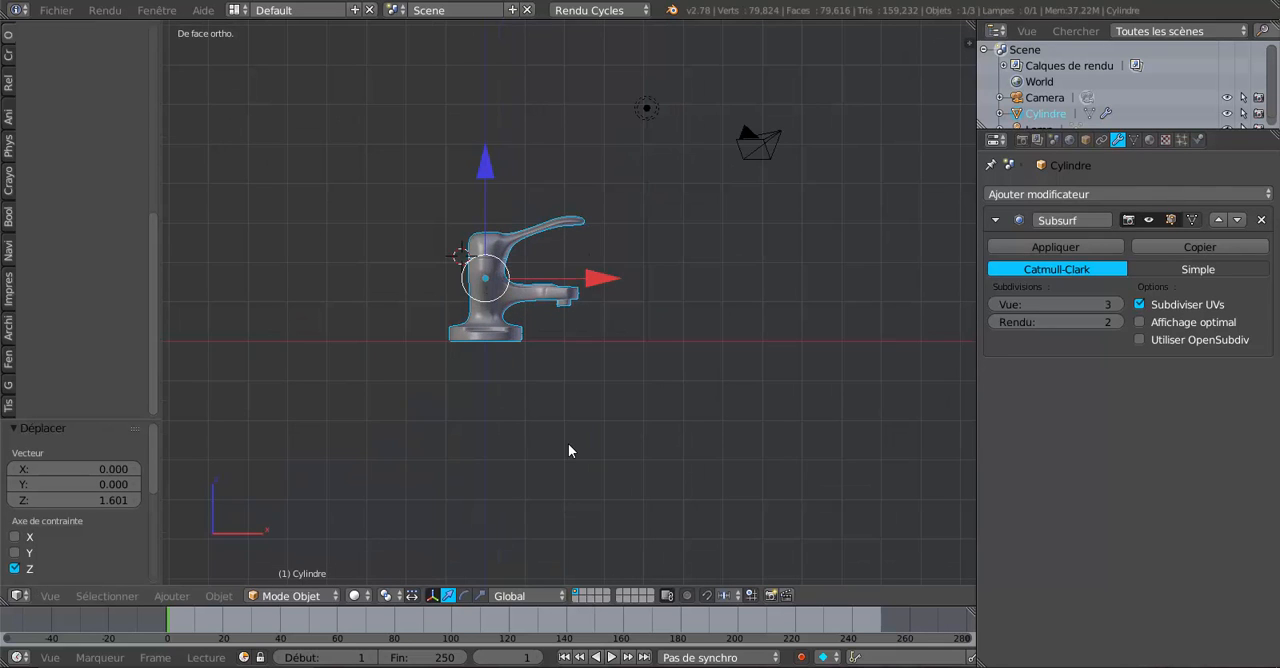
text(r)
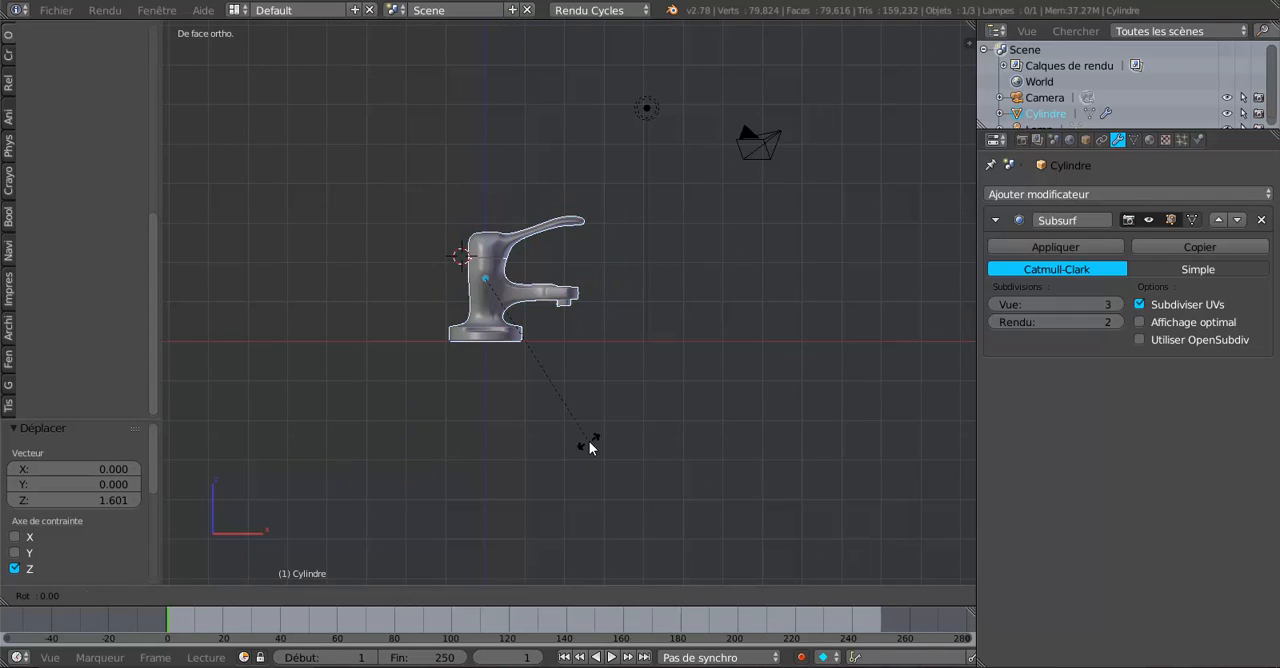
text(z)
text(90)
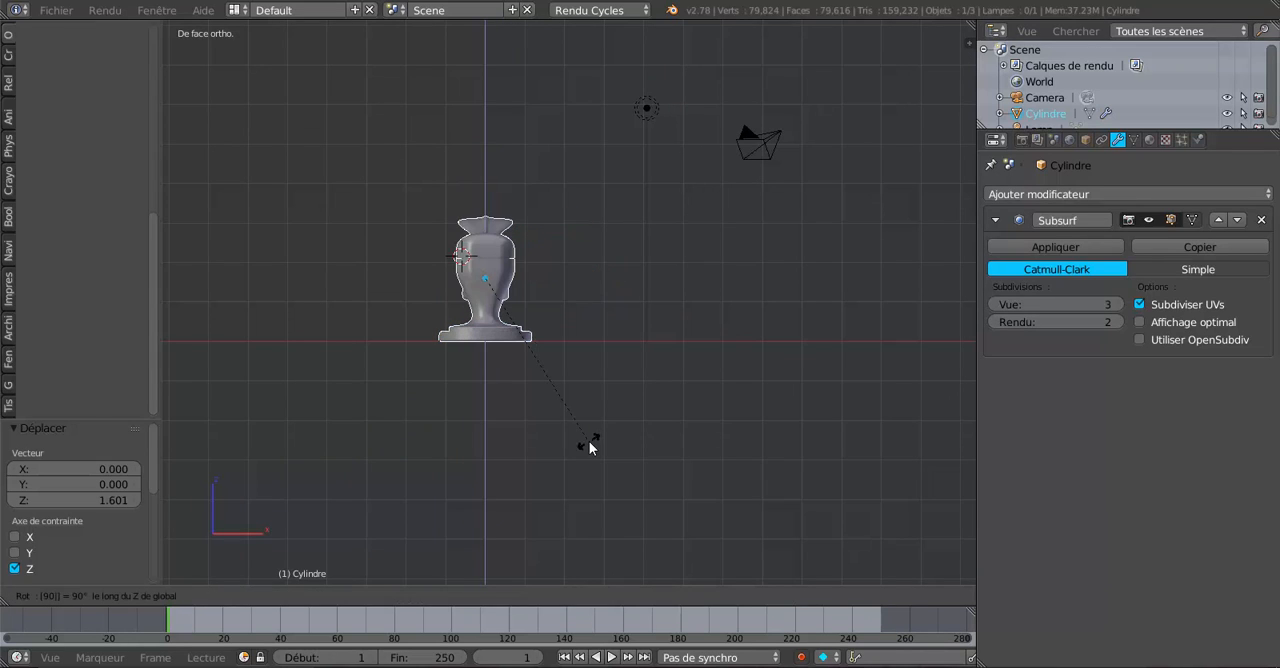
key(Escape)
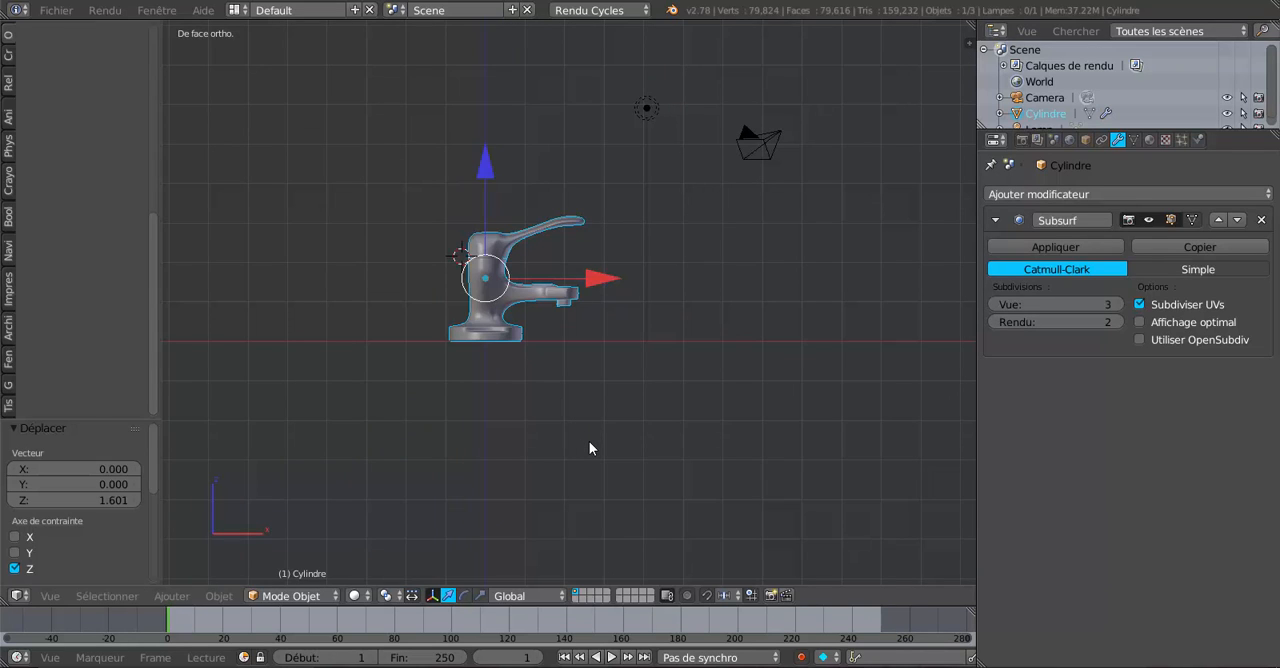
Rotate the faucet 270° around the global Z axis and check its orientation in the scene.
key(r)
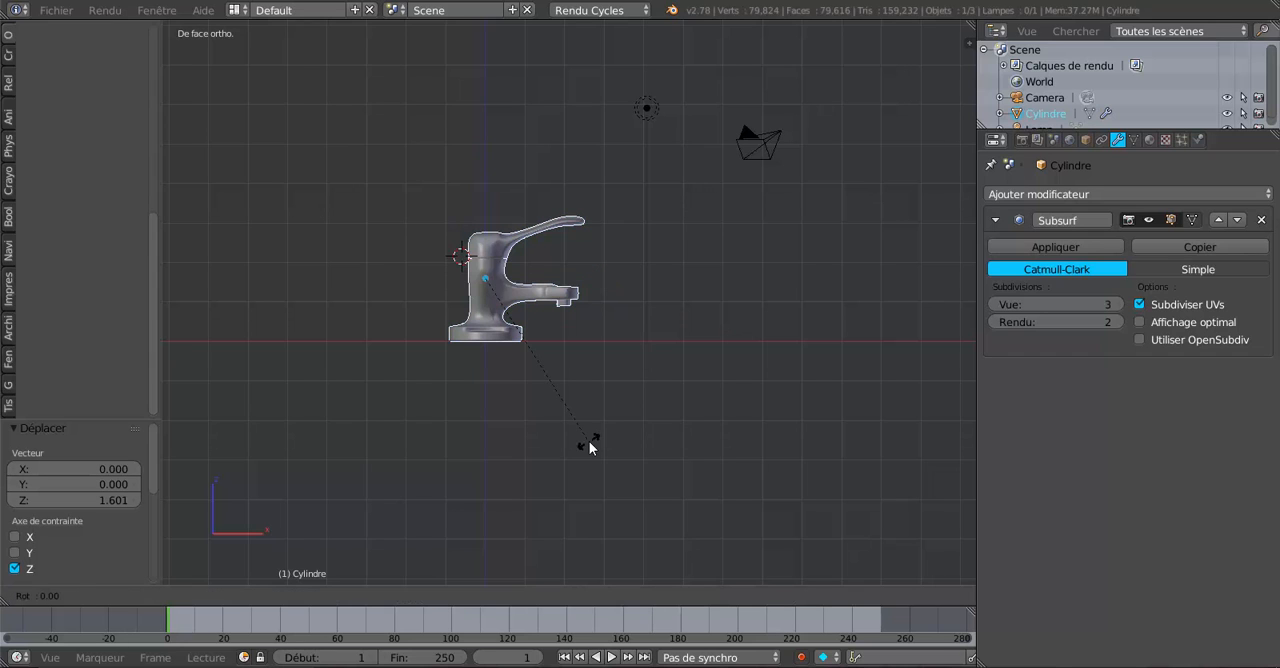
text(z270)
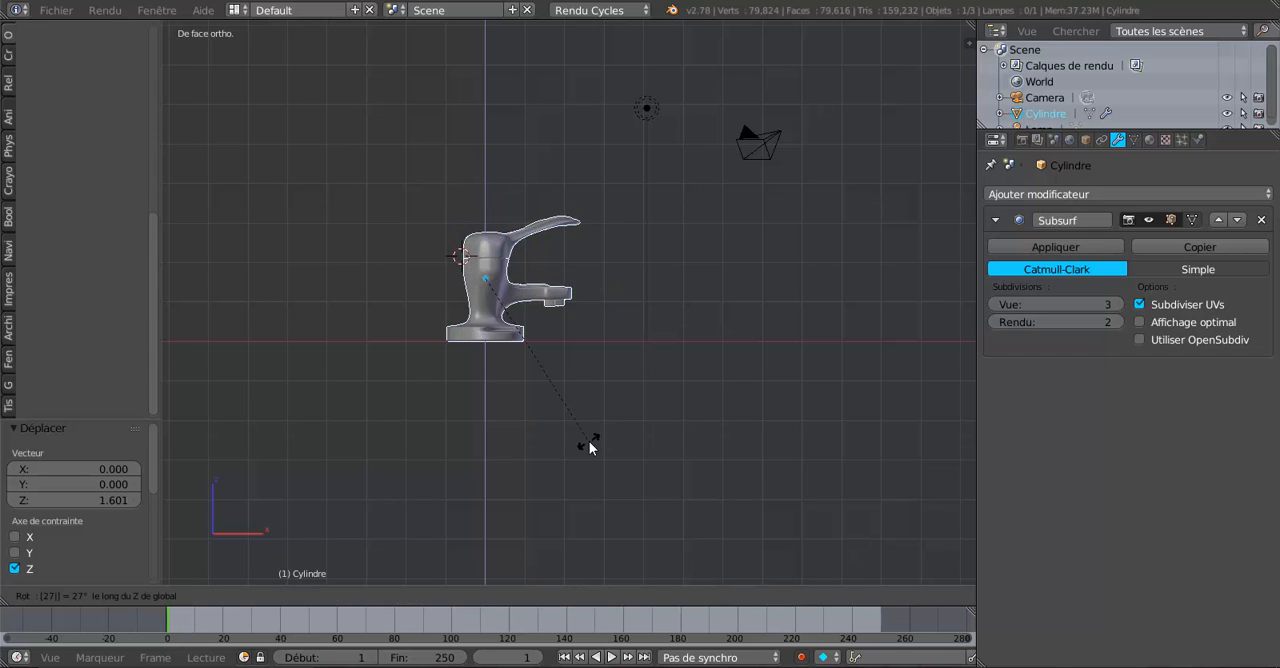
key(Return)
middle_drag(755, 449, 679, 463)
scroll(638, 490, up, 7)
scroll(655, 494, down, 4)
scroll(700, 186, down, 3)
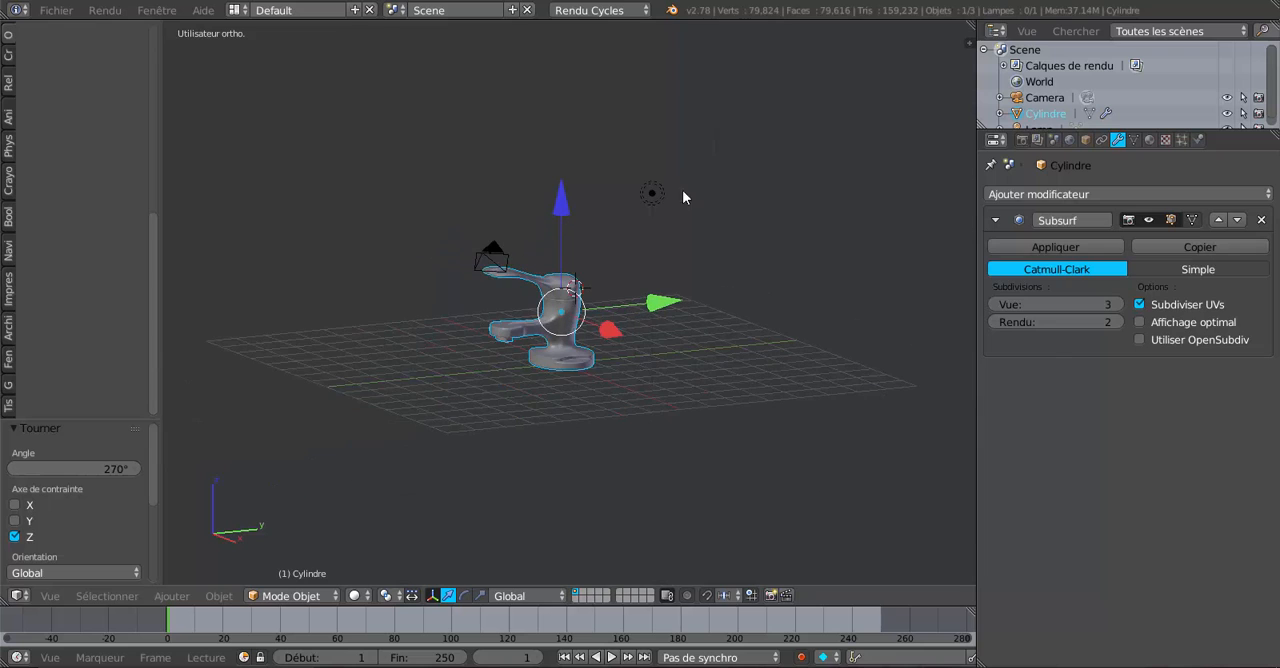
Delete the lamp from the scene.
right_click(650, 195)
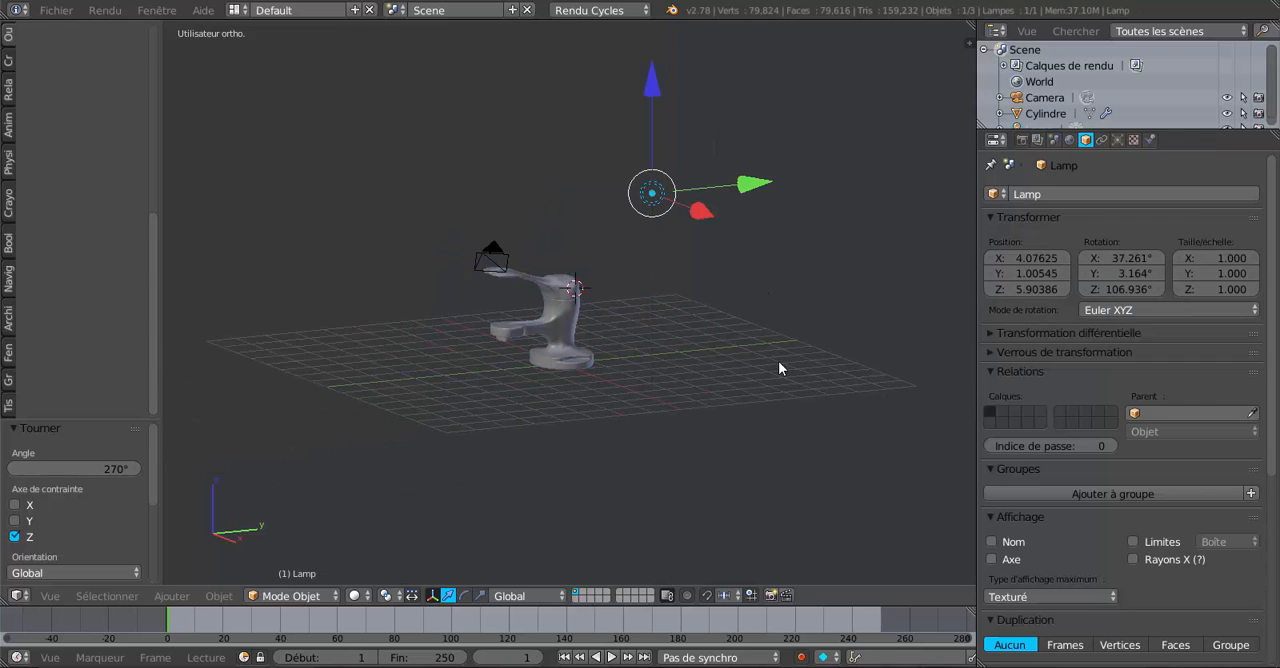
scroll(785, 380, up, 2)
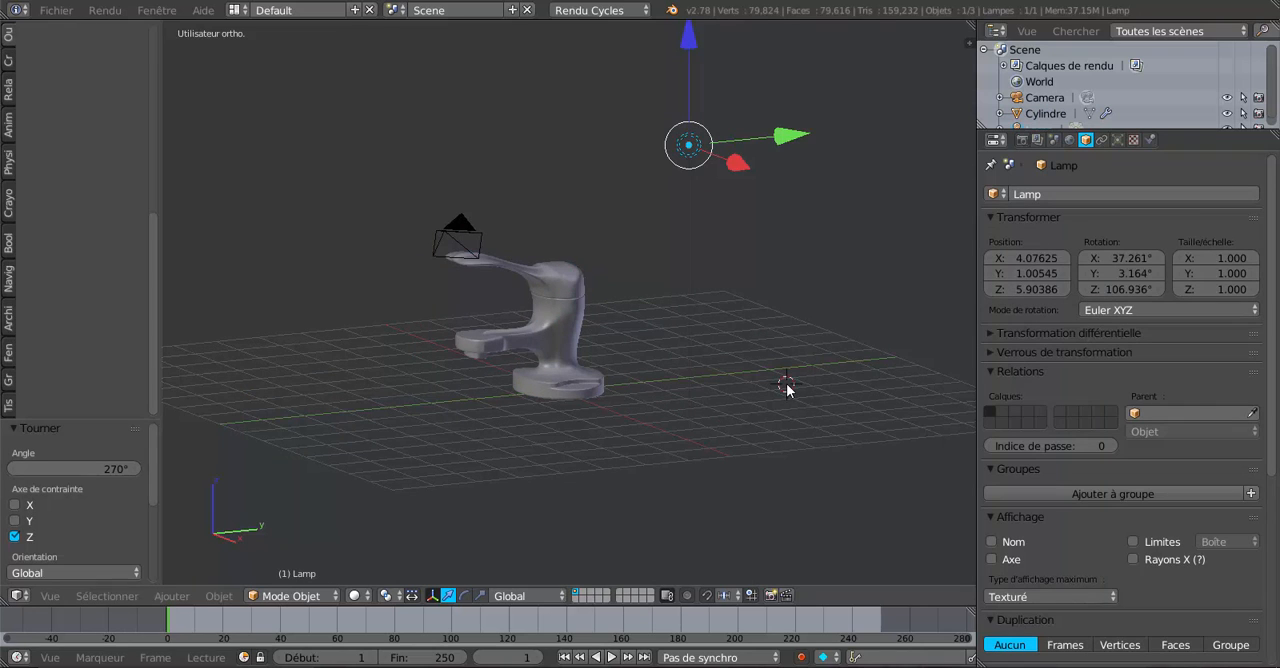
key(x)
click(785, 389)
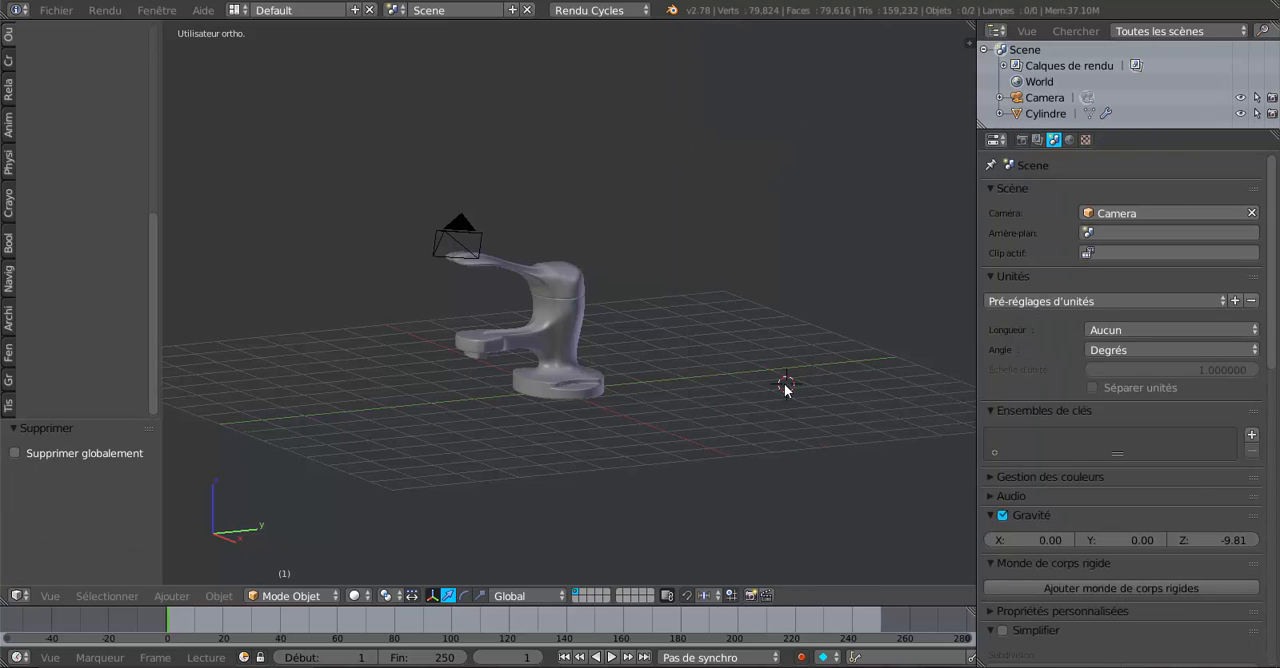
Align the camera to a three-quarter view of the faucet, with the spout and handle pointing along positive X.
mouse_move(754, 389)
middle_down()
mouse_move(861, 394)
mouse_move(663, 405)
mouse_move(766, 400)
mouse_move(741, 392)
middle_up()
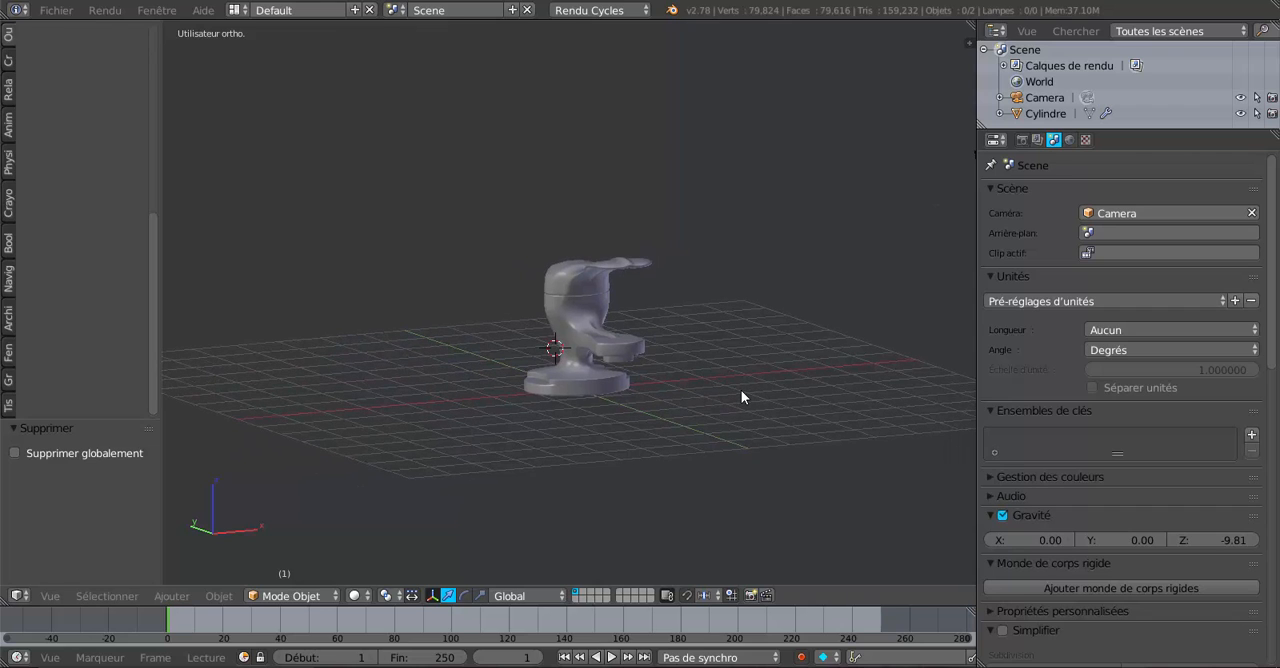
key(ctrl+KP_0)
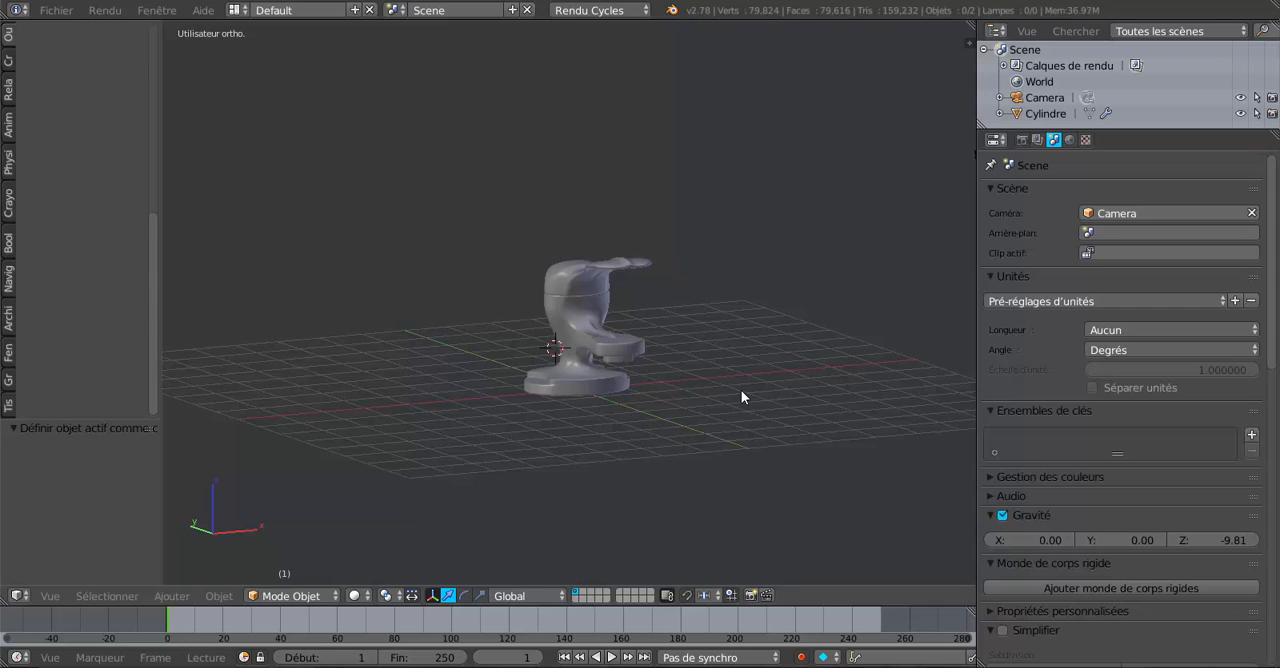
scroll(741, 397, down, 4)
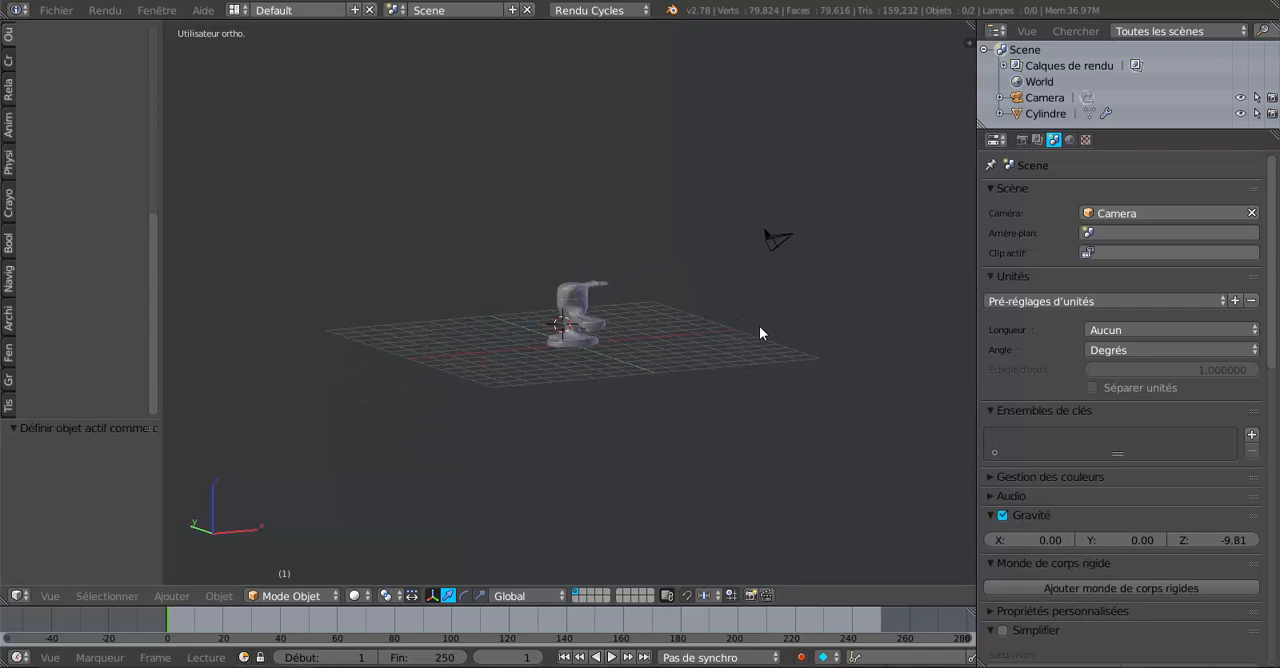
scroll(760, 327, up, 2)
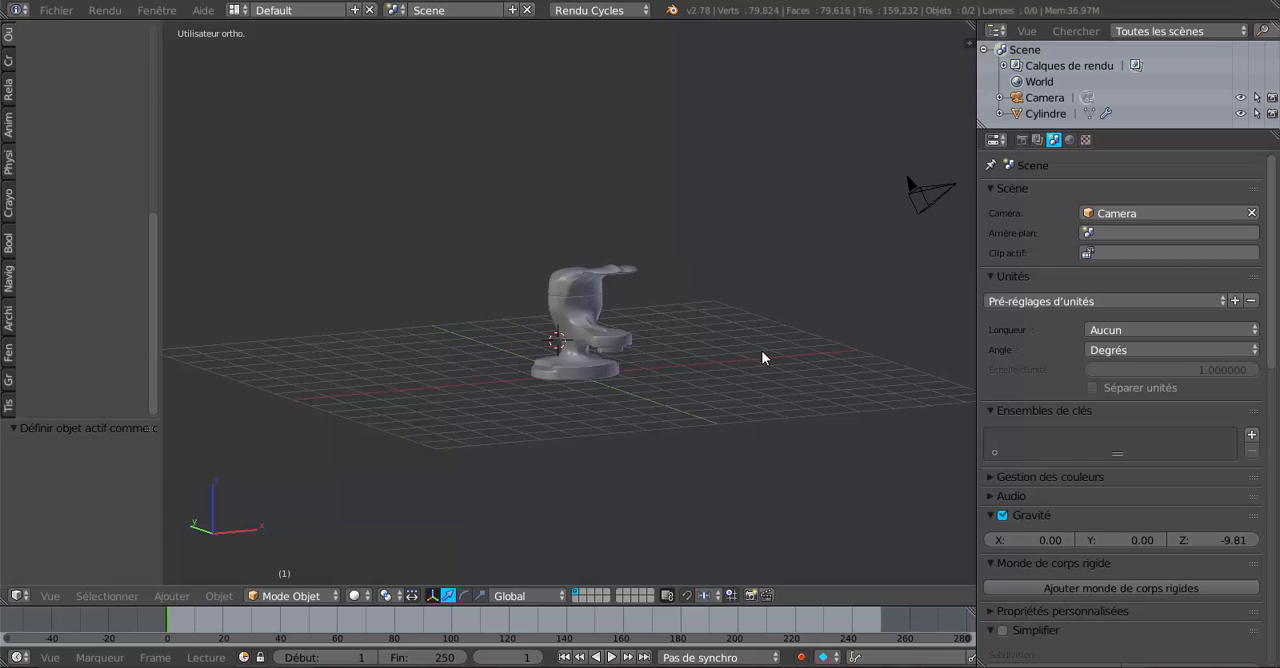
key(ctrl+alt+KP_0)
scroll(761, 355, up, 3)
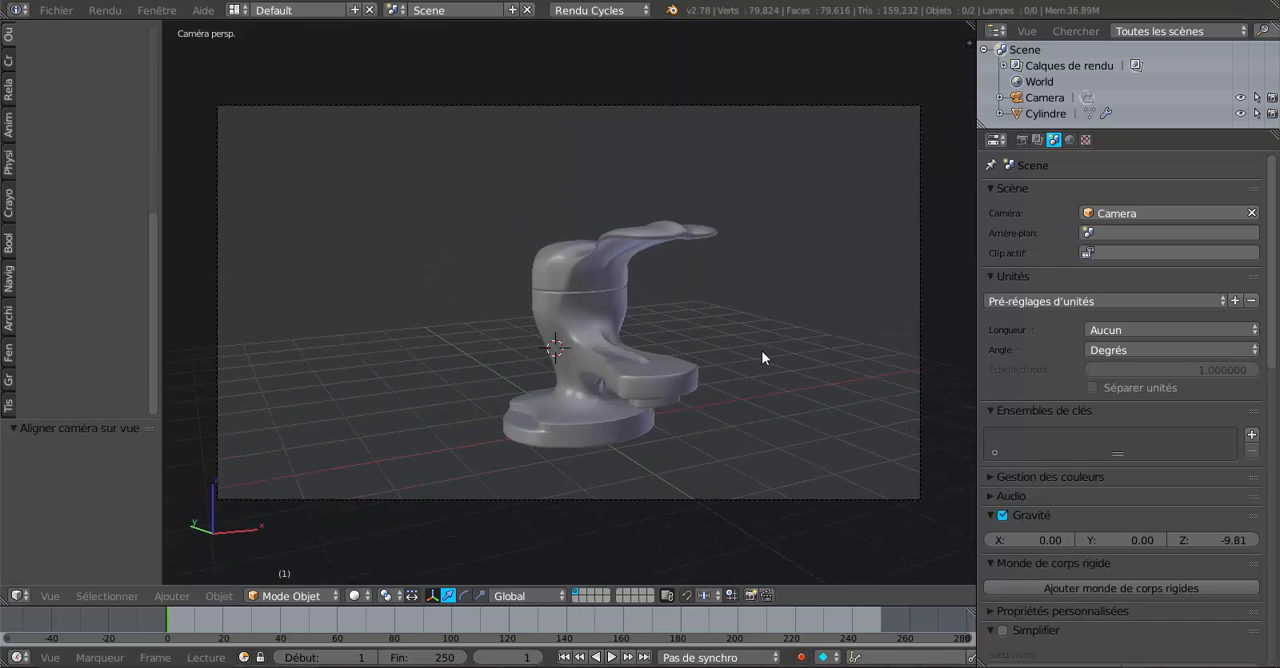
scroll(755, 290, down, 2)
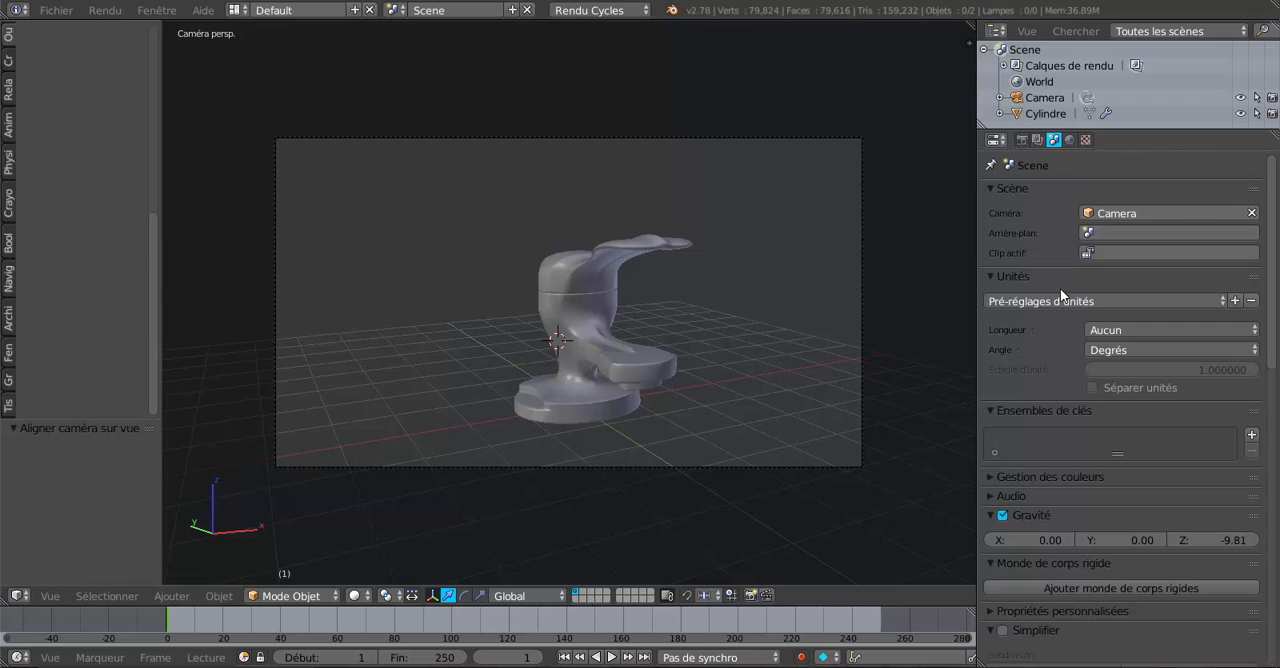
Select the camera and set its perspective focal length to about 48.66 mm.
right_click(862, 178)
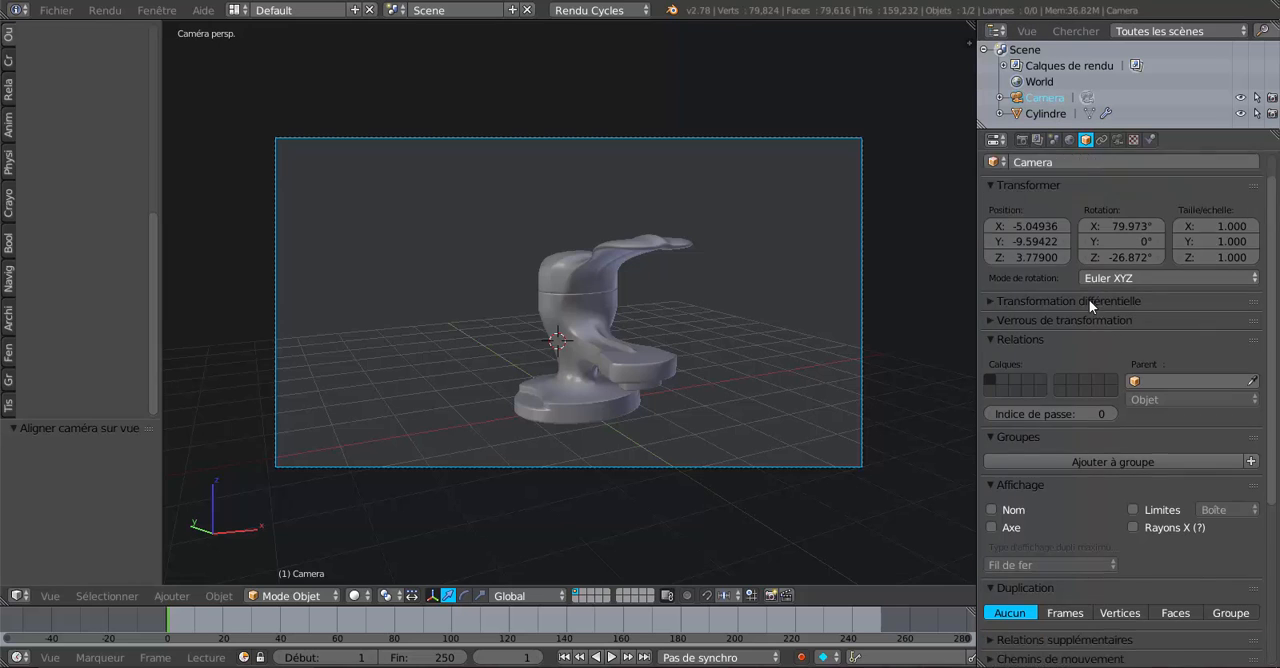
click(1117, 141)
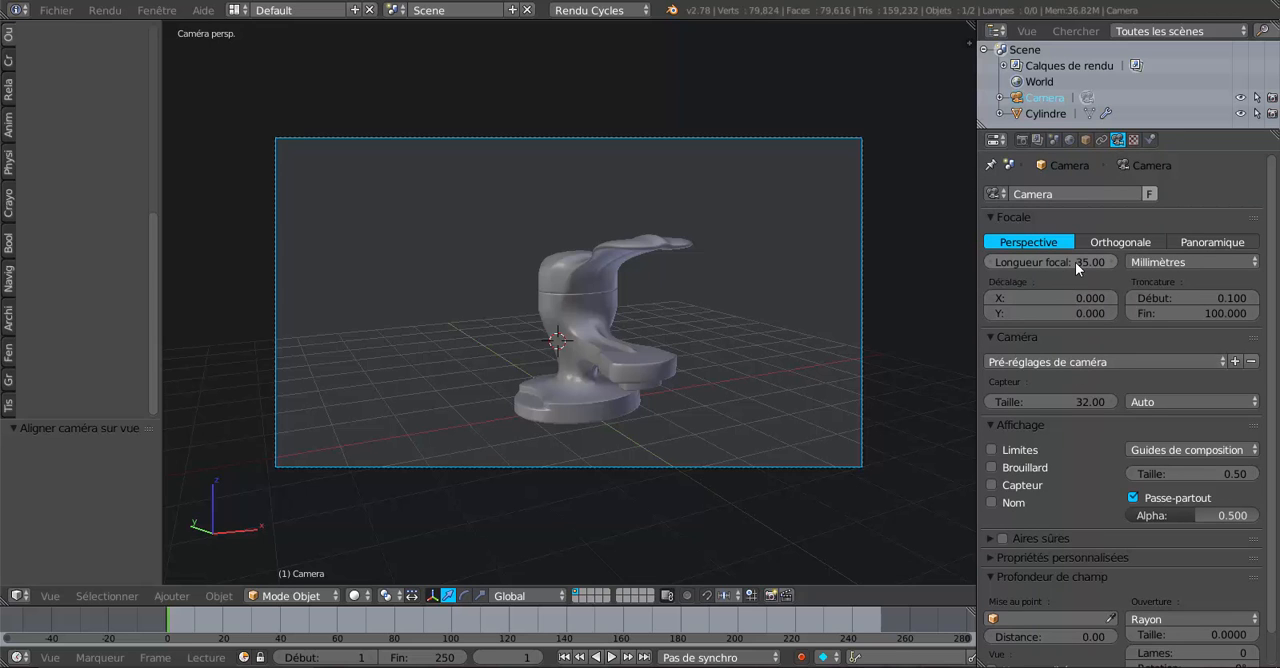
mouse_move(1076, 262)
mouse_down()
mouse_move(1205, 262)
mouse_move(1000, 262)
mouse_move(1150, 262)
mouse_move(1078, 261)
mouse_up()
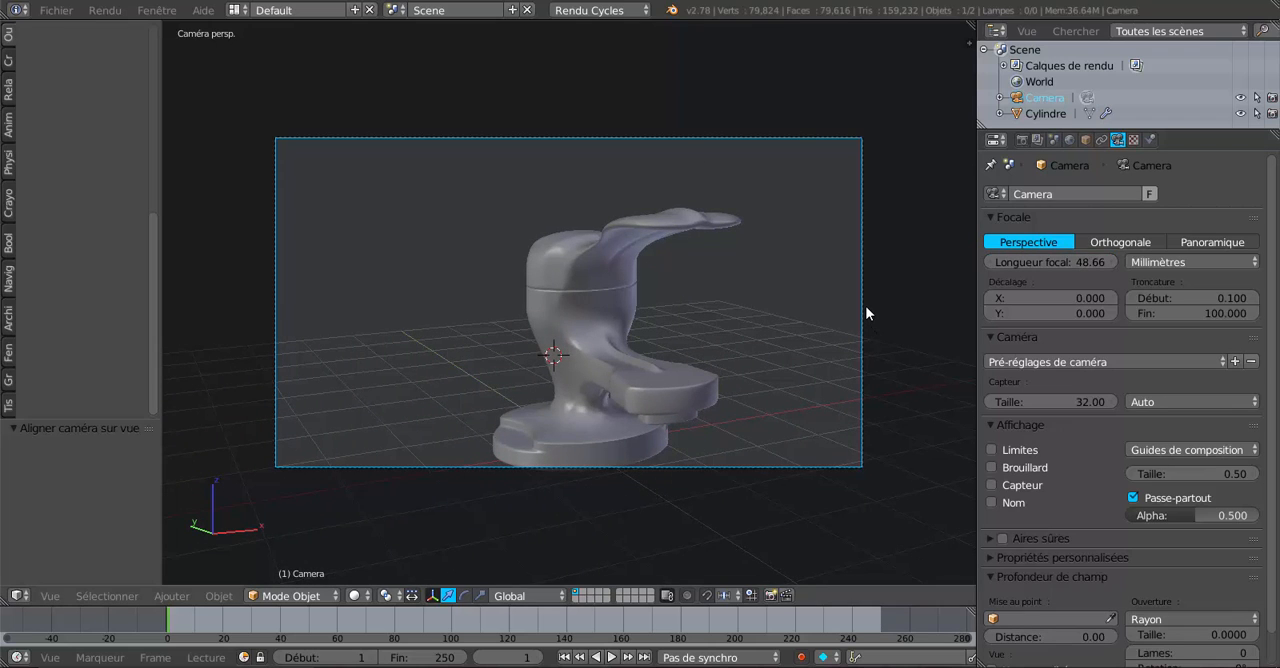
Move the camera by about X 0.135, Y -0.138, Z -0.350 to frame the whole faucet with space above and below.
key(g)
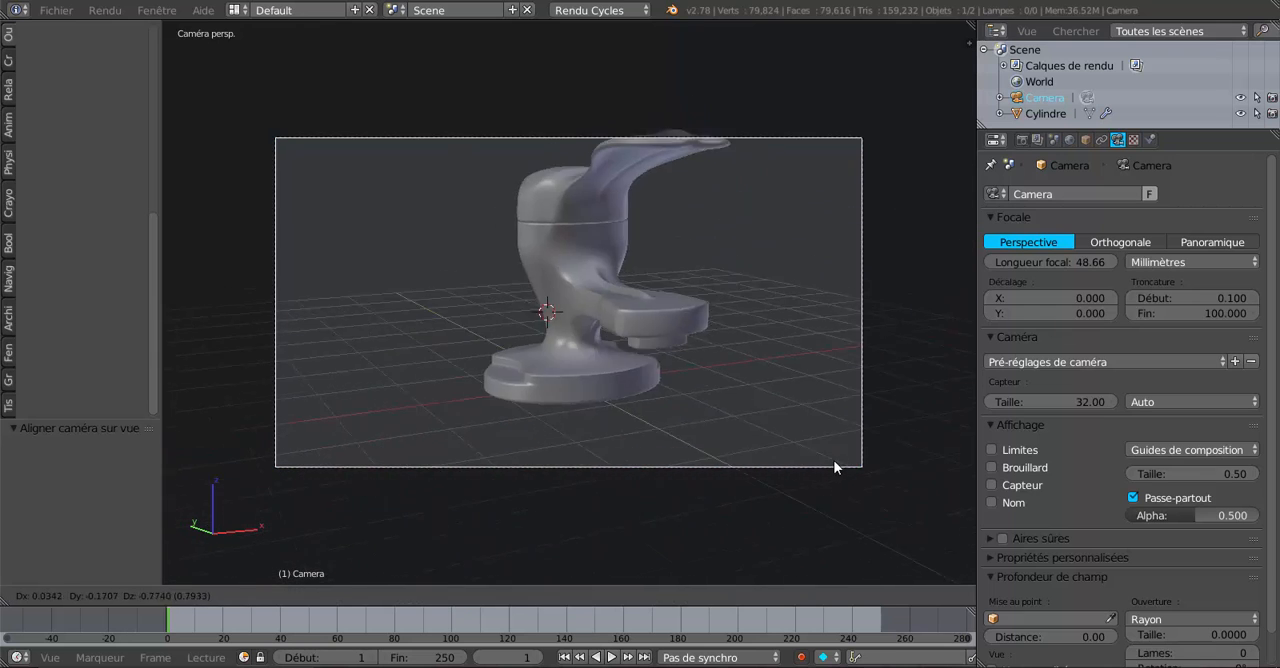
click(916, 391)
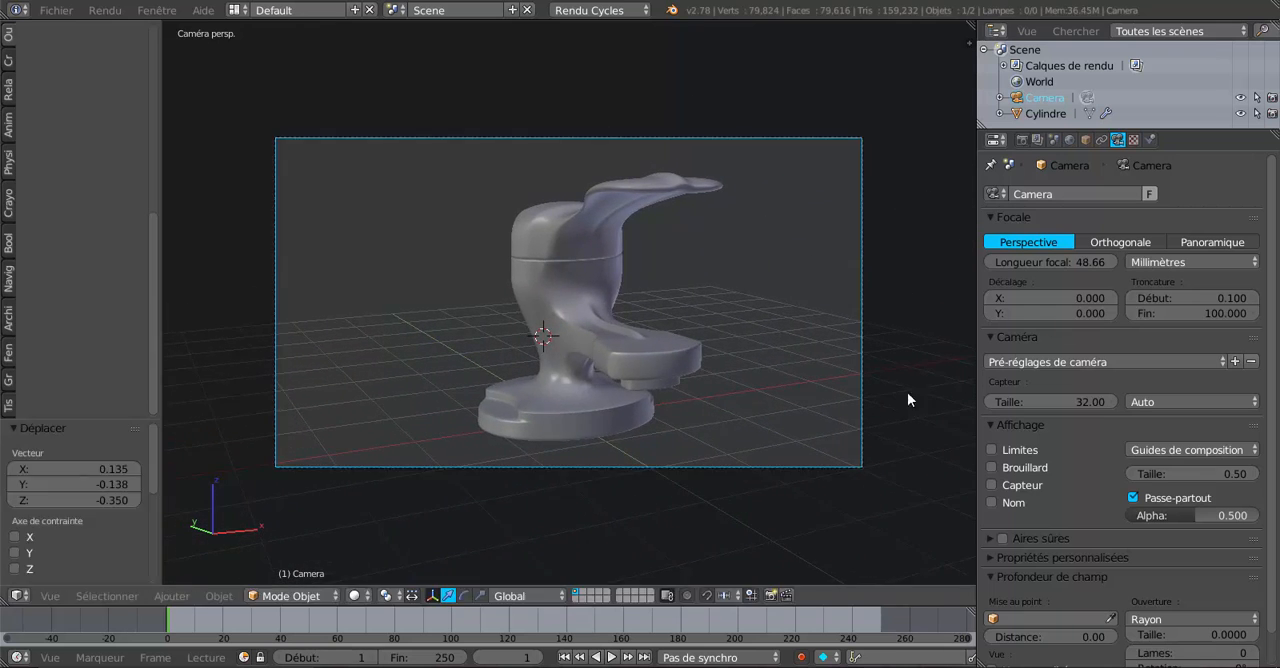
scroll(715, 406, up, 1)
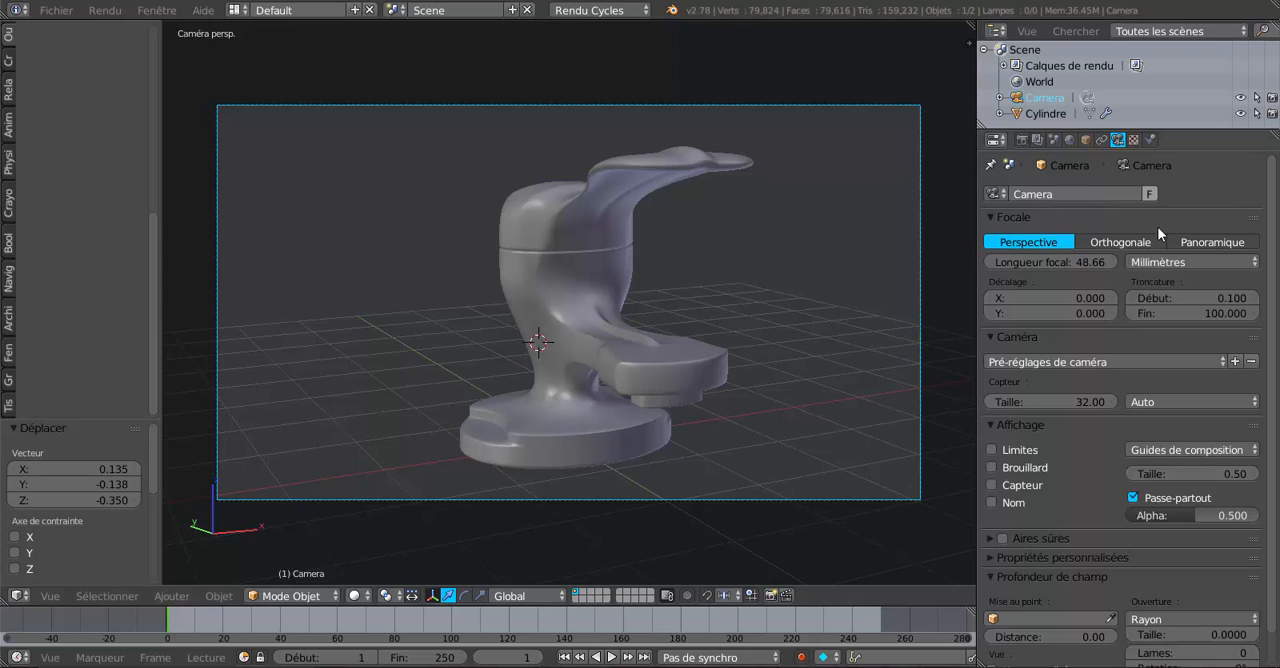
Add a new material to the faucet and open its list of surface shaders.
right_click(714, 337)
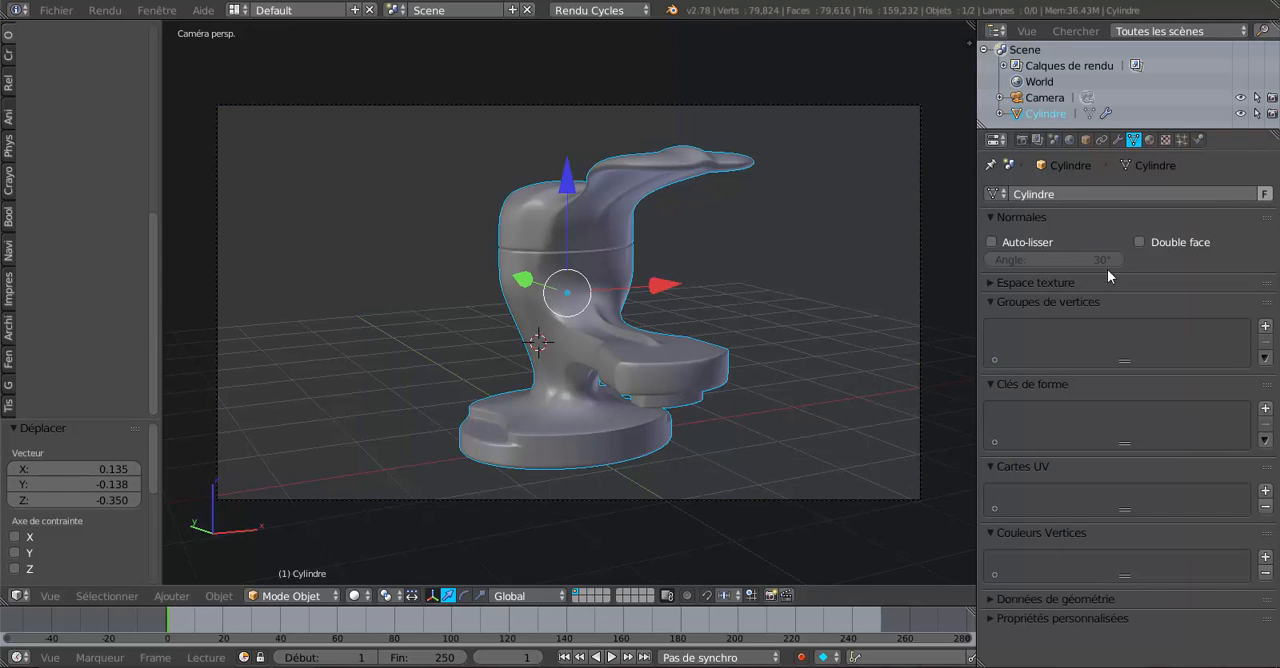
click(1150, 140)
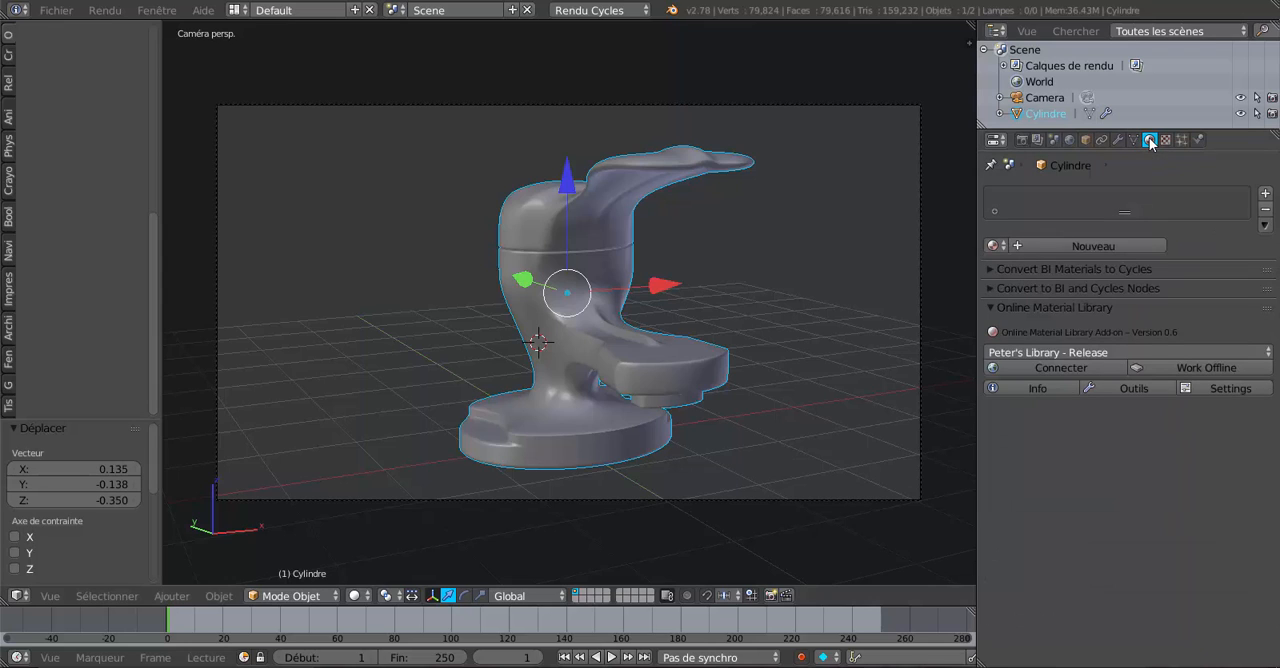
click(1110, 245)
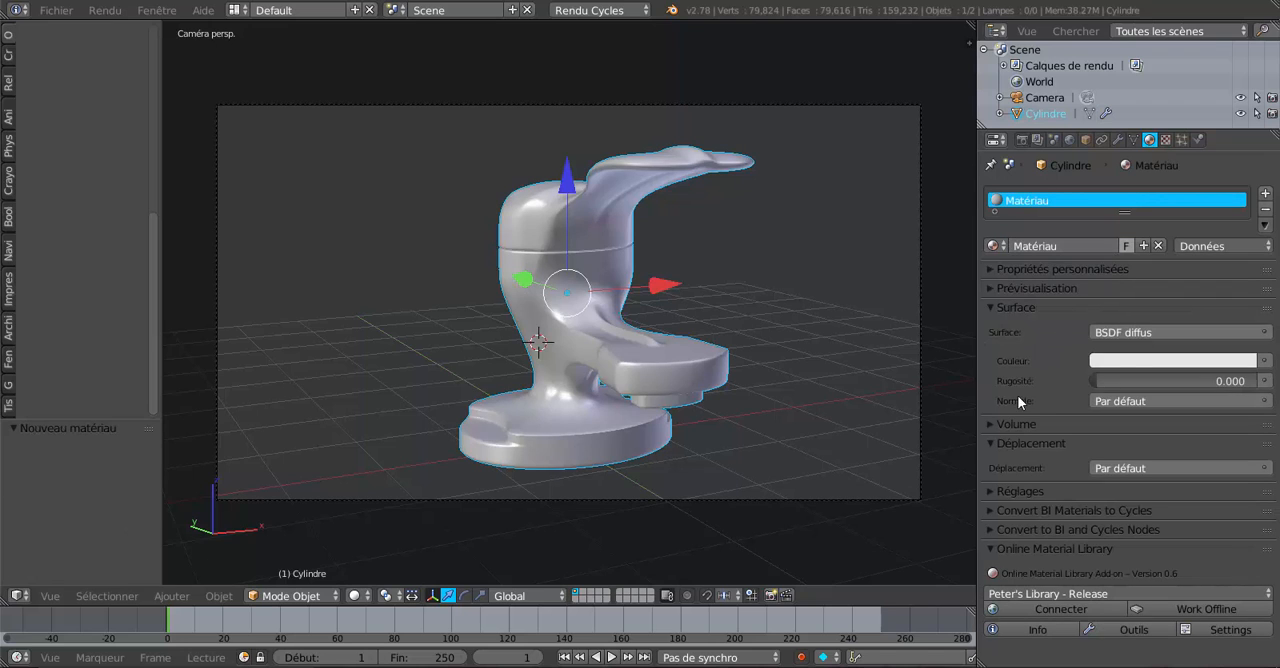
click(1154, 331)
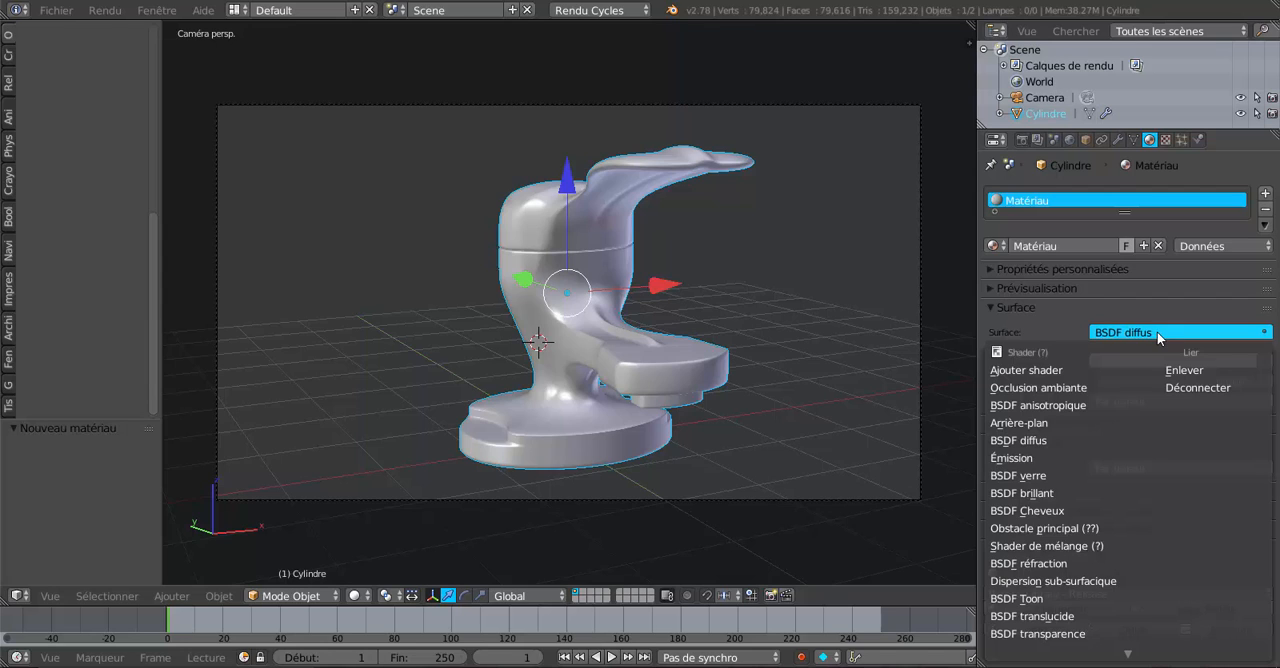
Change the faucet material's surface shader to Glossy BSDF (BSDF brillant) and give it a golden yellow colour.
click(1034, 493)
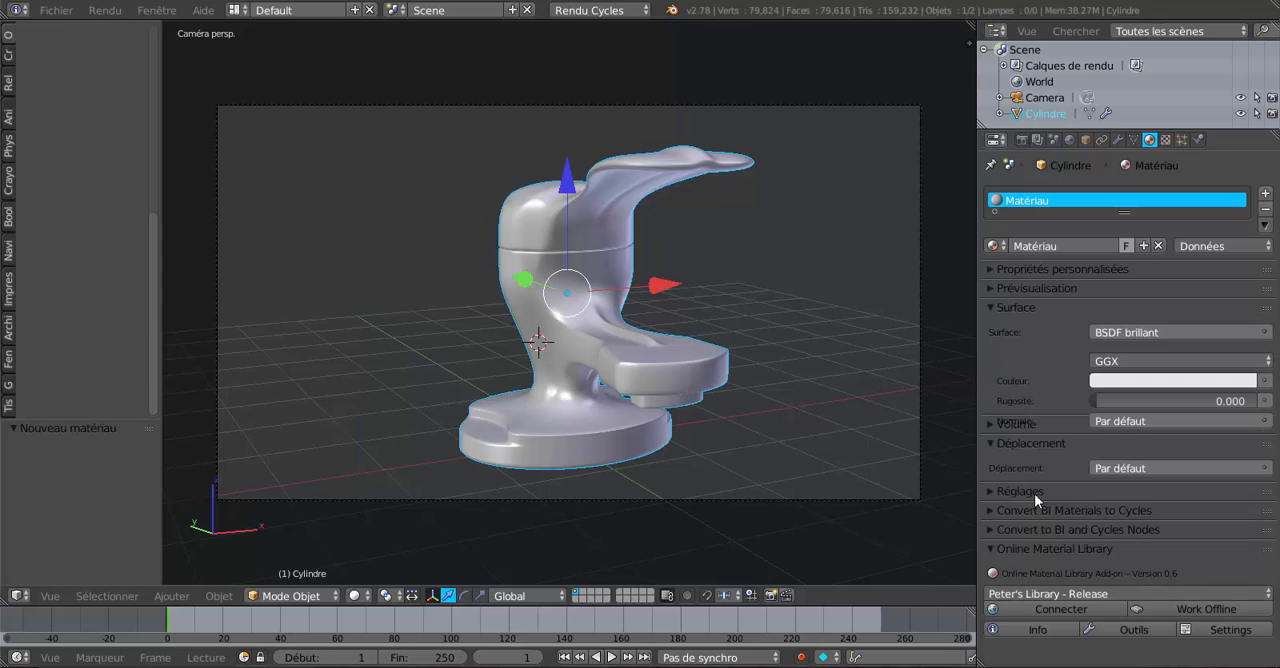
click(1168, 385)
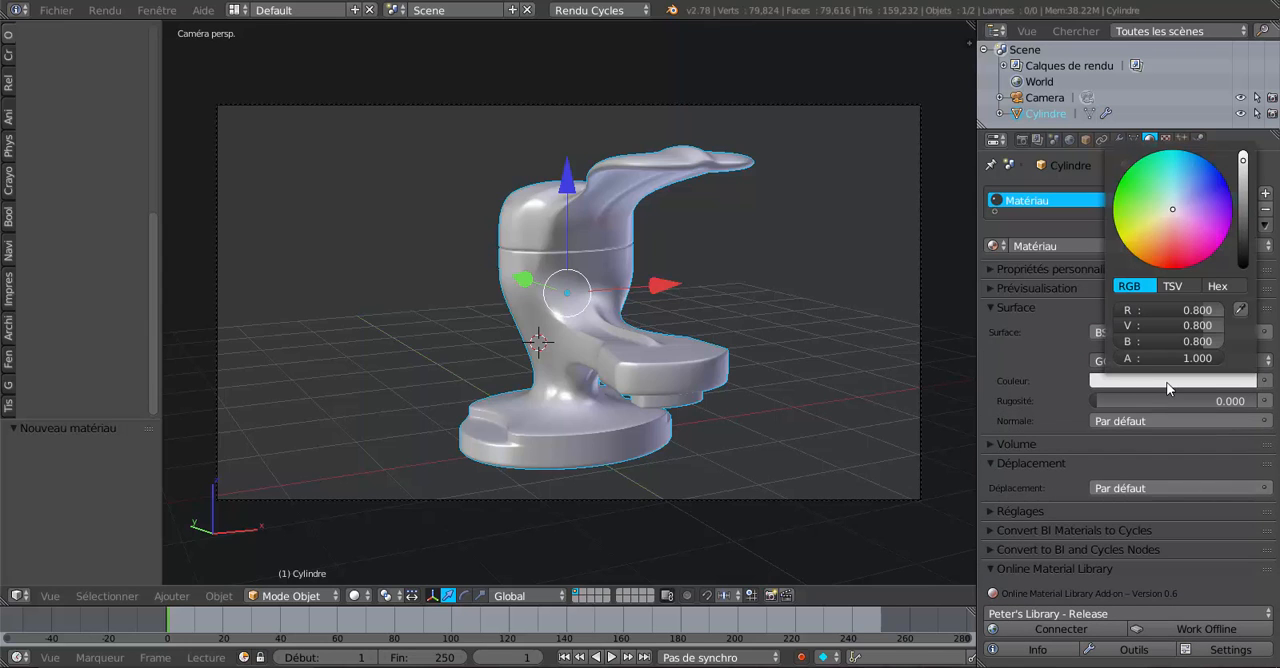
click(1155, 233)
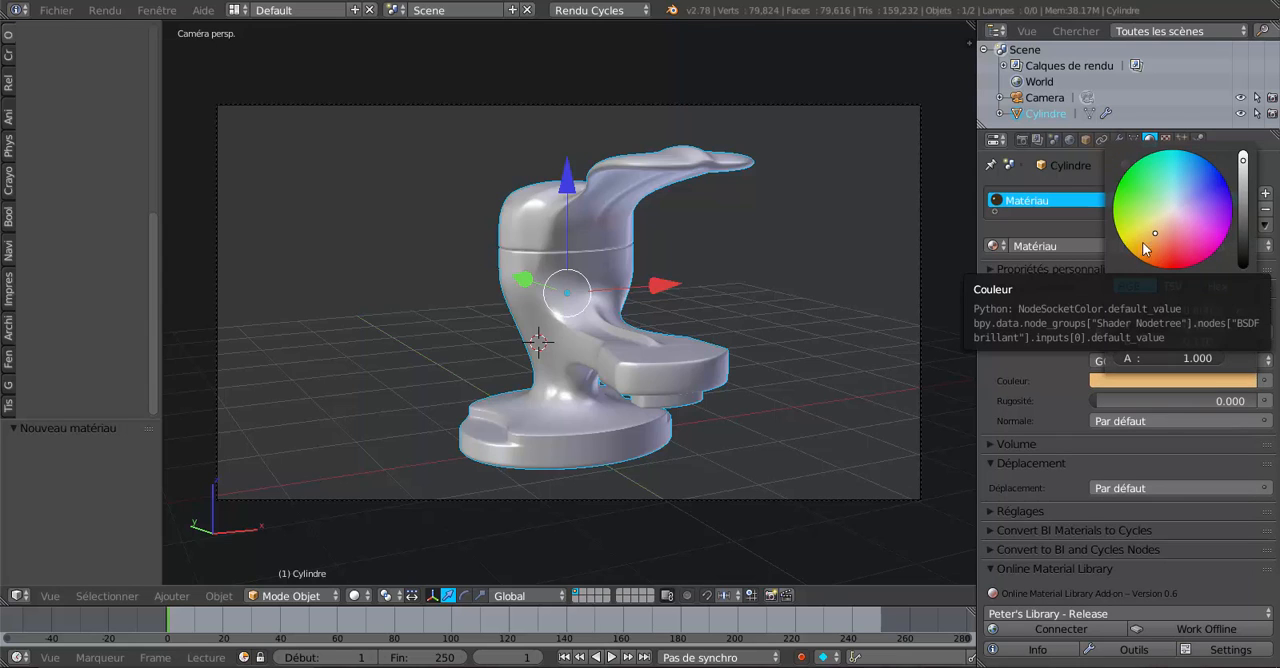
click(1149, 236)
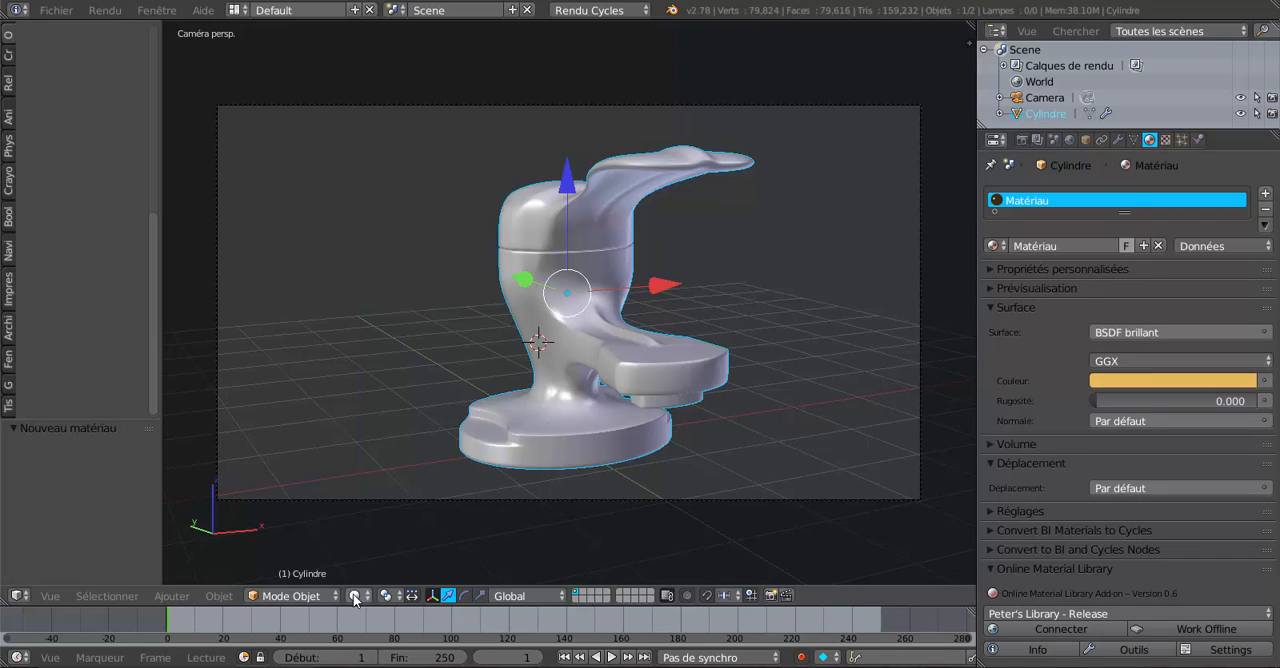
Enable nodes for the World background and use a Sky Texture (Texture du ciel) as its colour.
scroll(578, 408, down, 3)
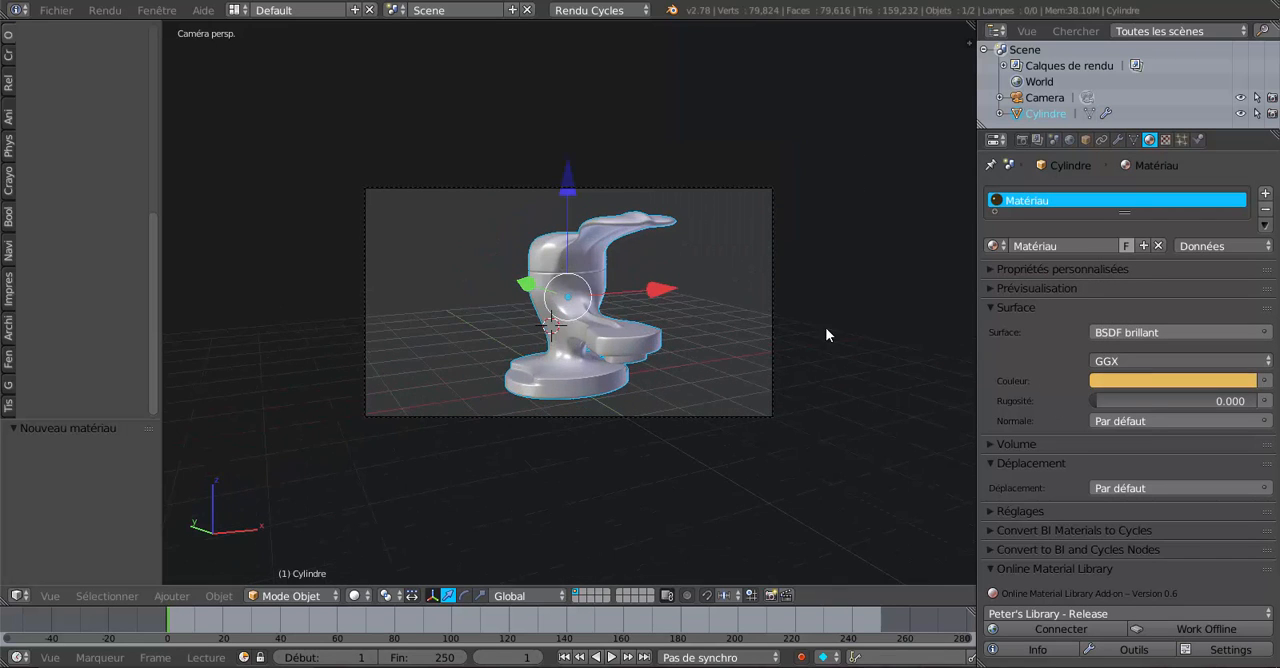
scroll(878, 248, up, 3)
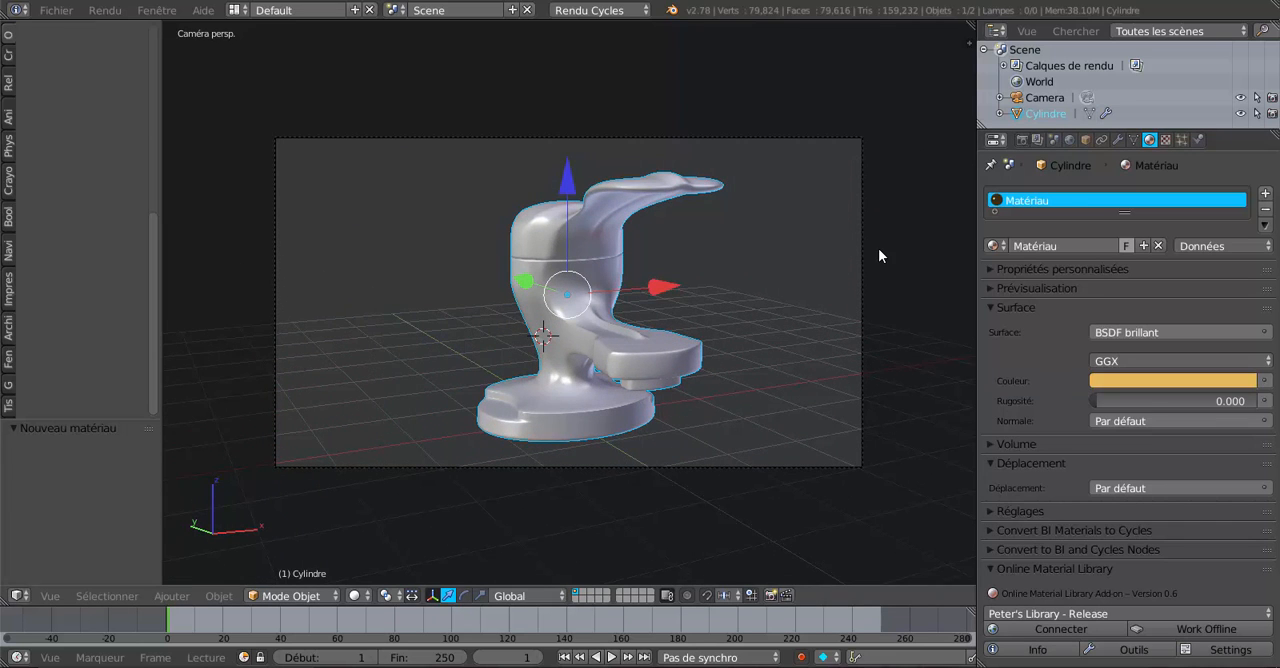
scroll(878, 248, up, 1)
scroll(878, 248, down, 1)
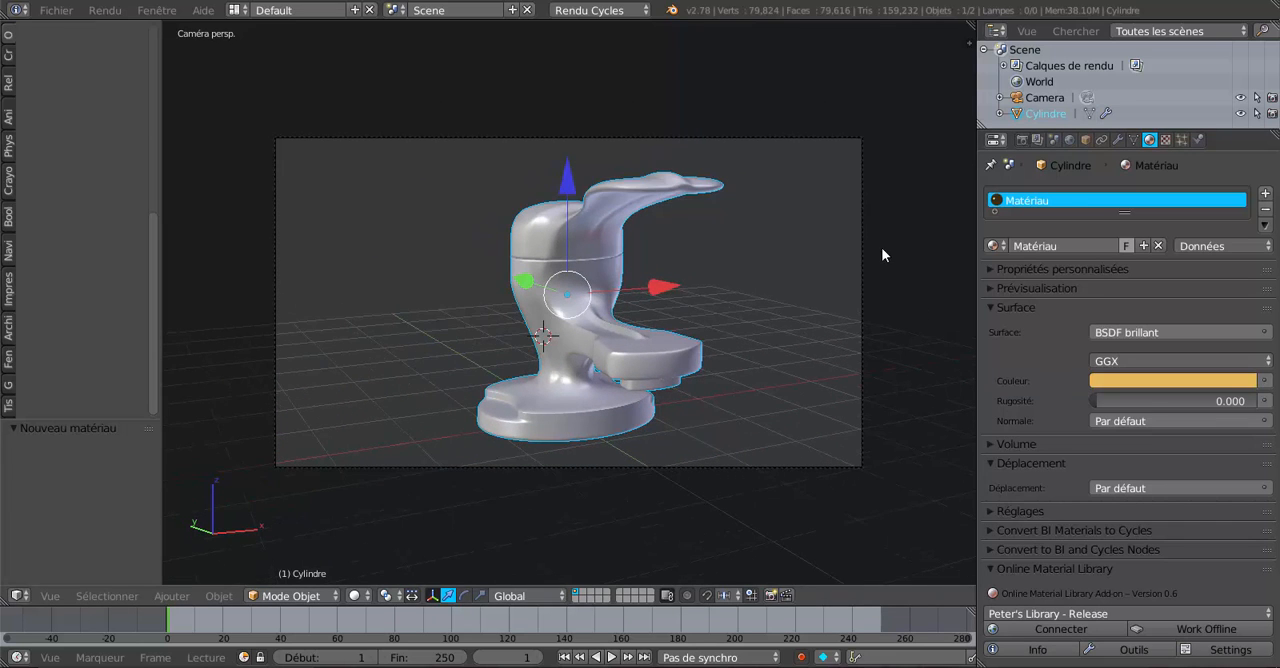
click(1069, 141)
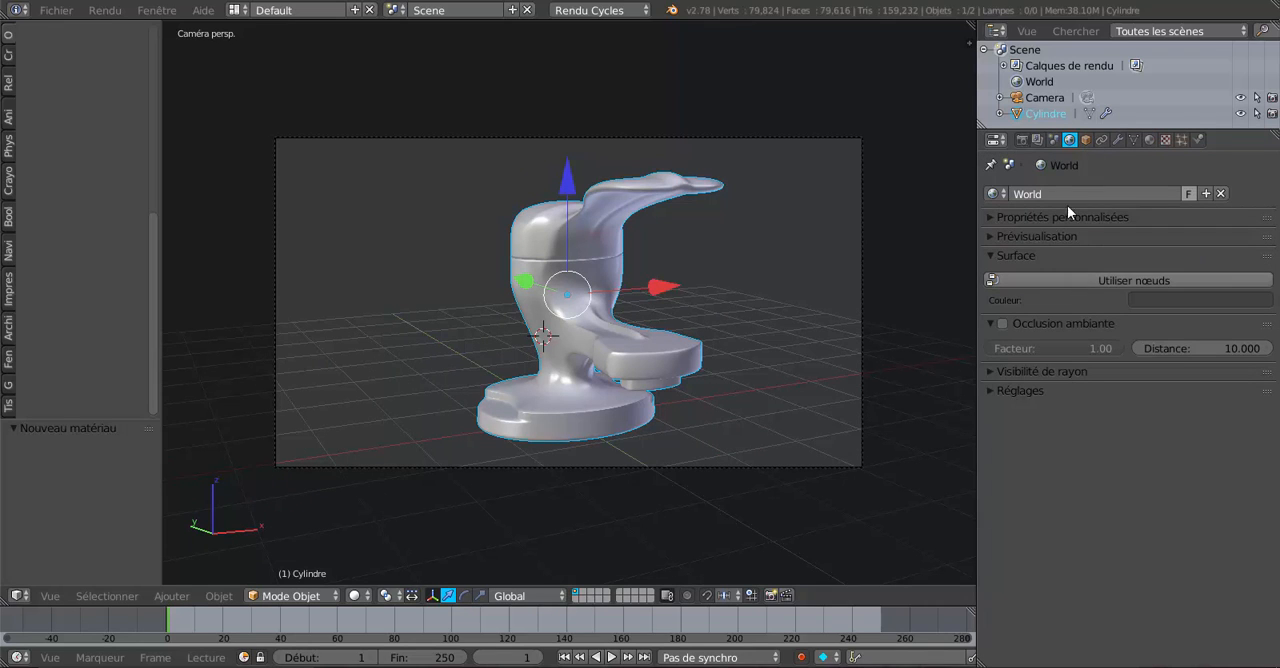
click(1125, 280)
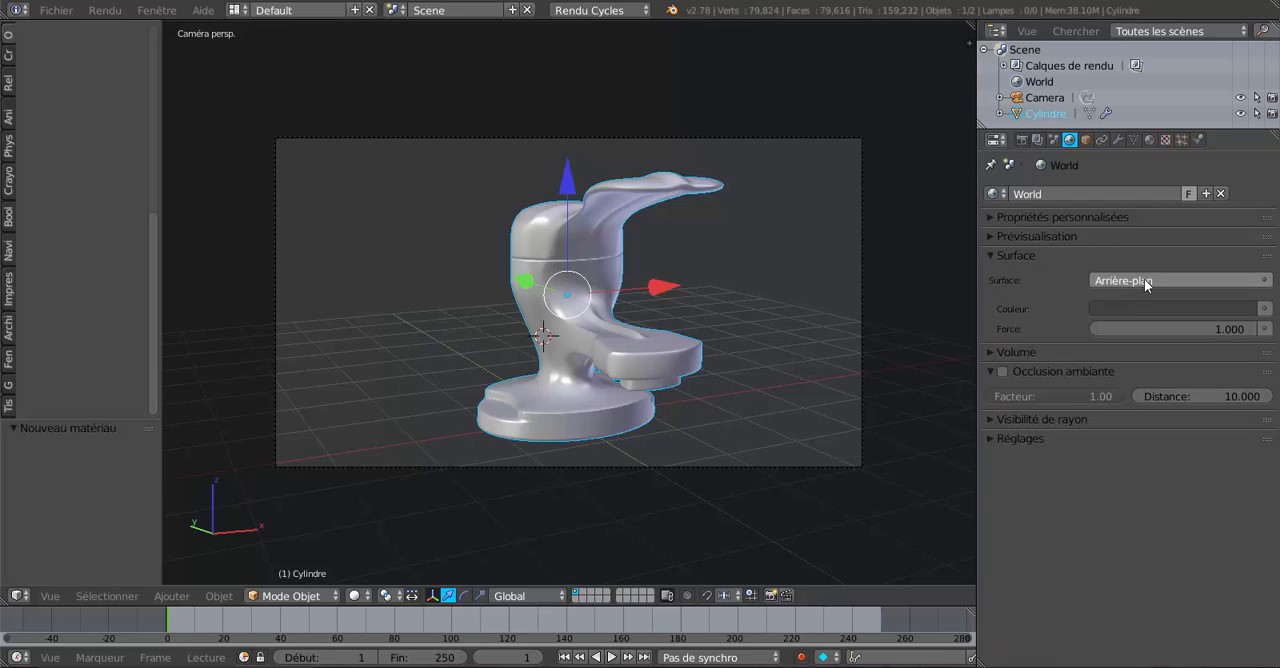
click(1157, 280)
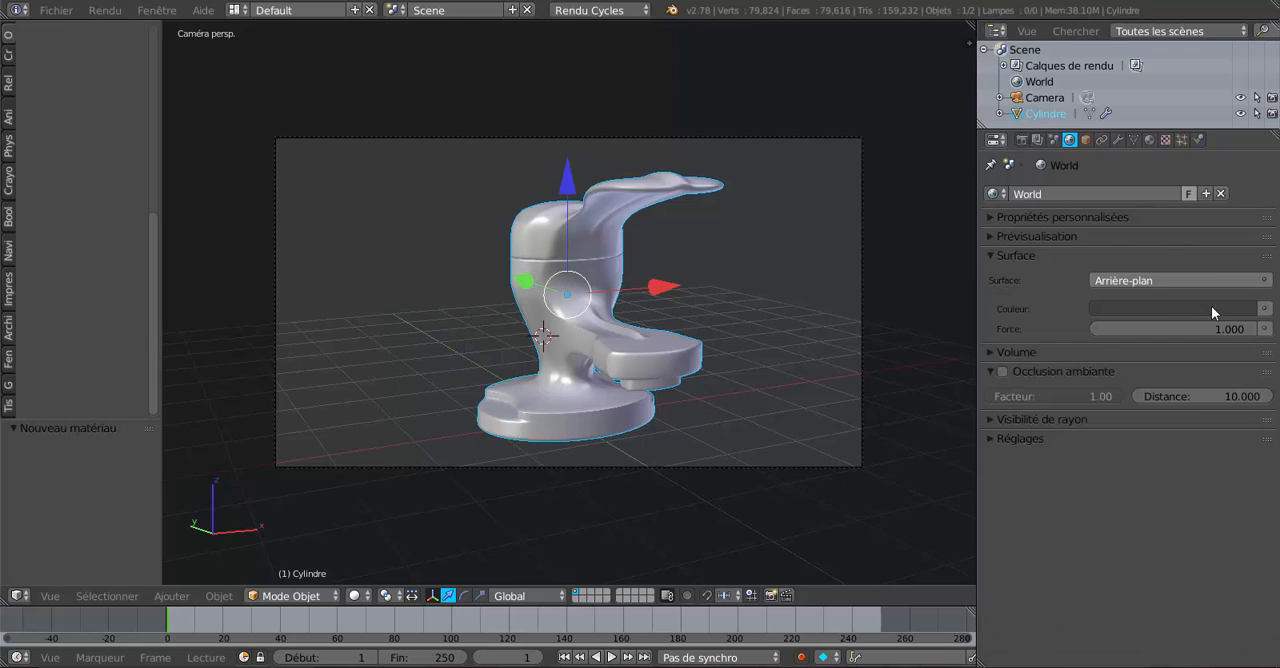
click(1264, 309)
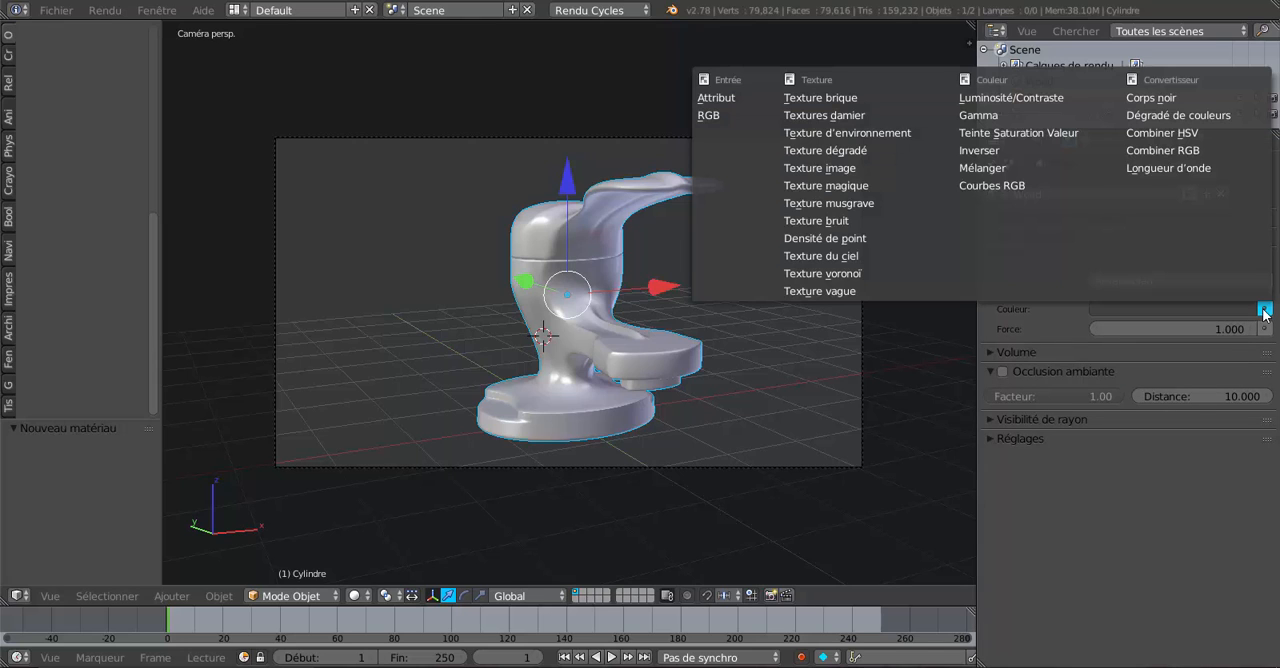
click(1265, 310)
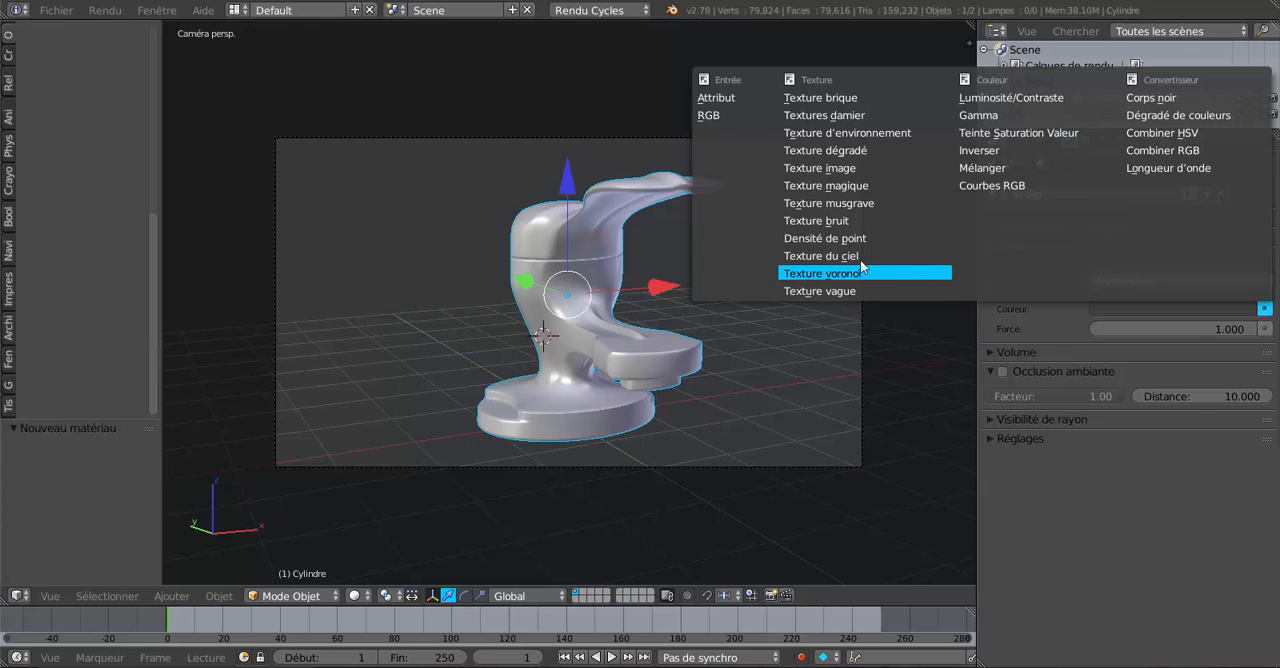
click(816, 257)
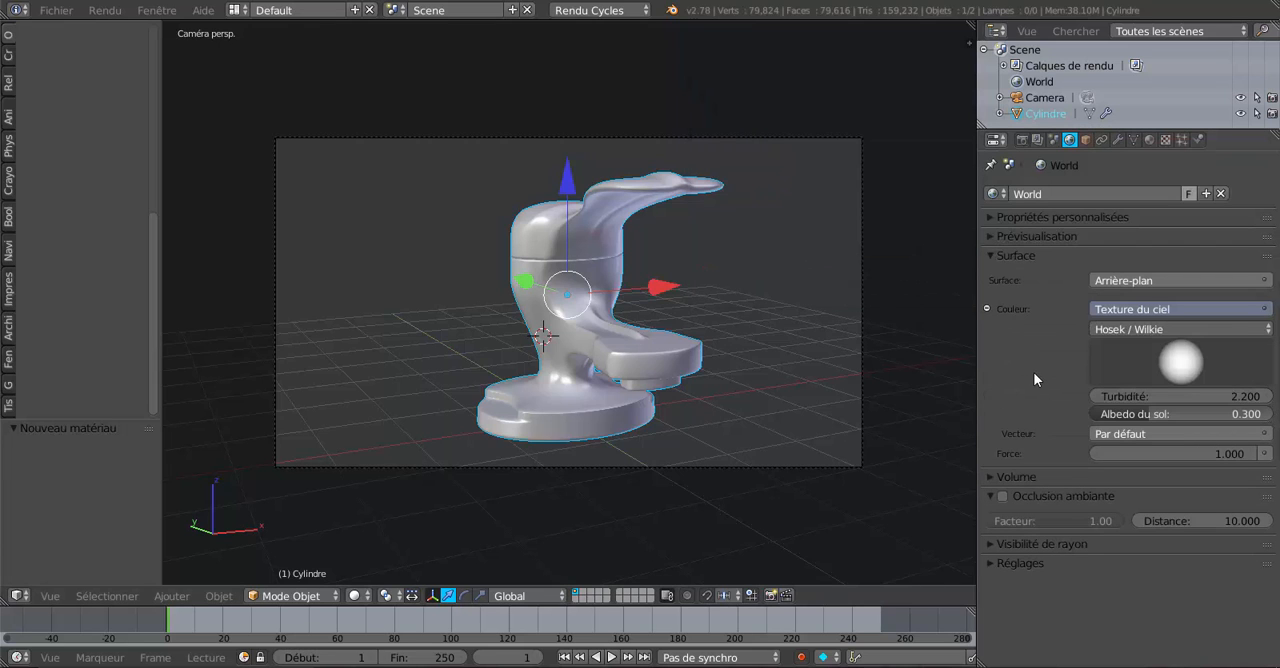
Preview the golden faucet against the sky in Rendered viewport shading and return to Solid shading.
click(354, 596)
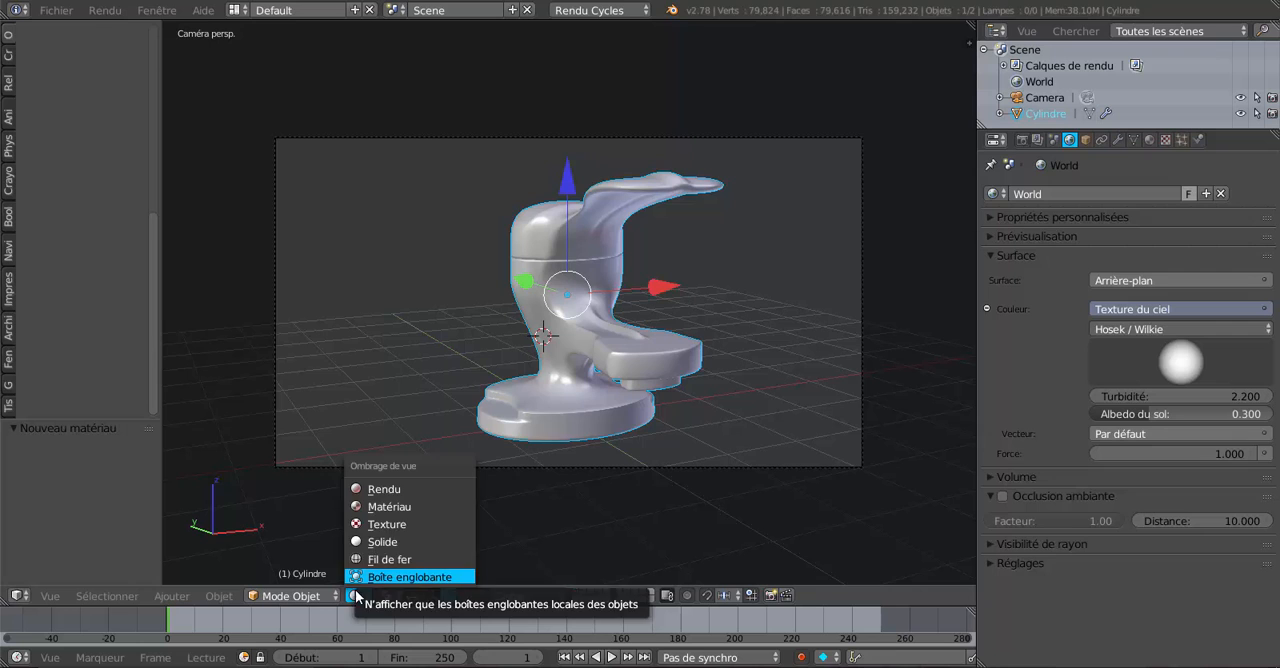
click(371, 489)
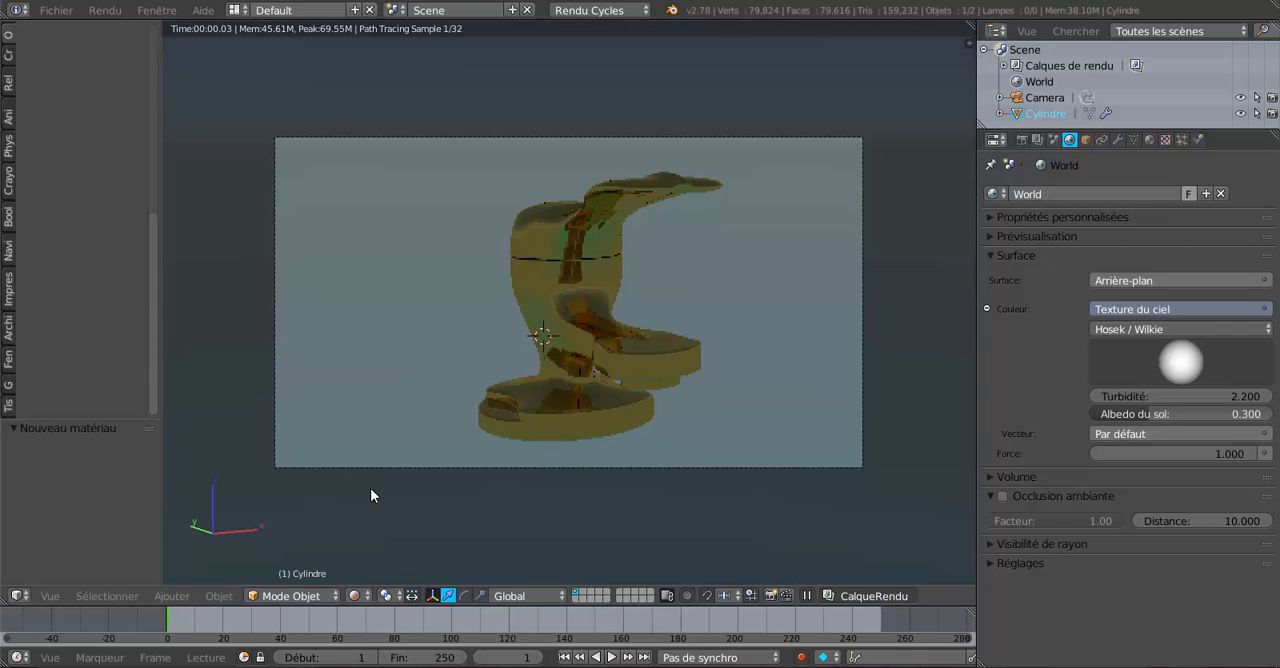
scroll(627, 444, up, 1)
scroll(627, 444, up, 1)
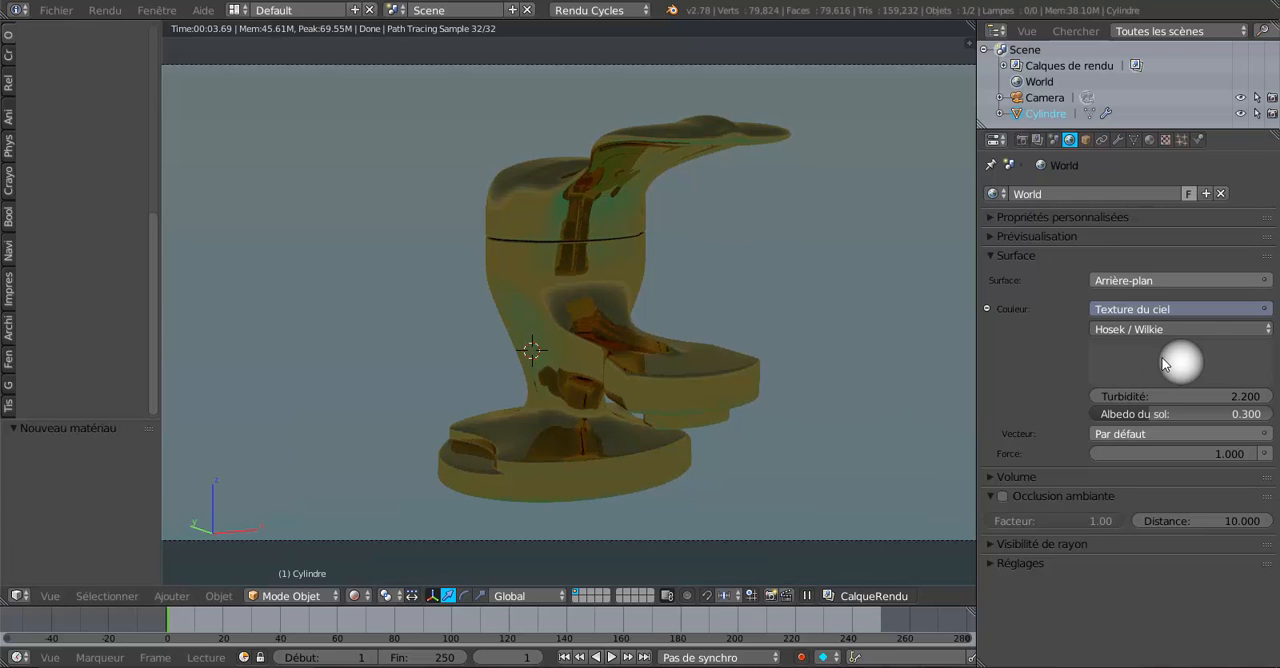
scroll(819, 388, down, 1)
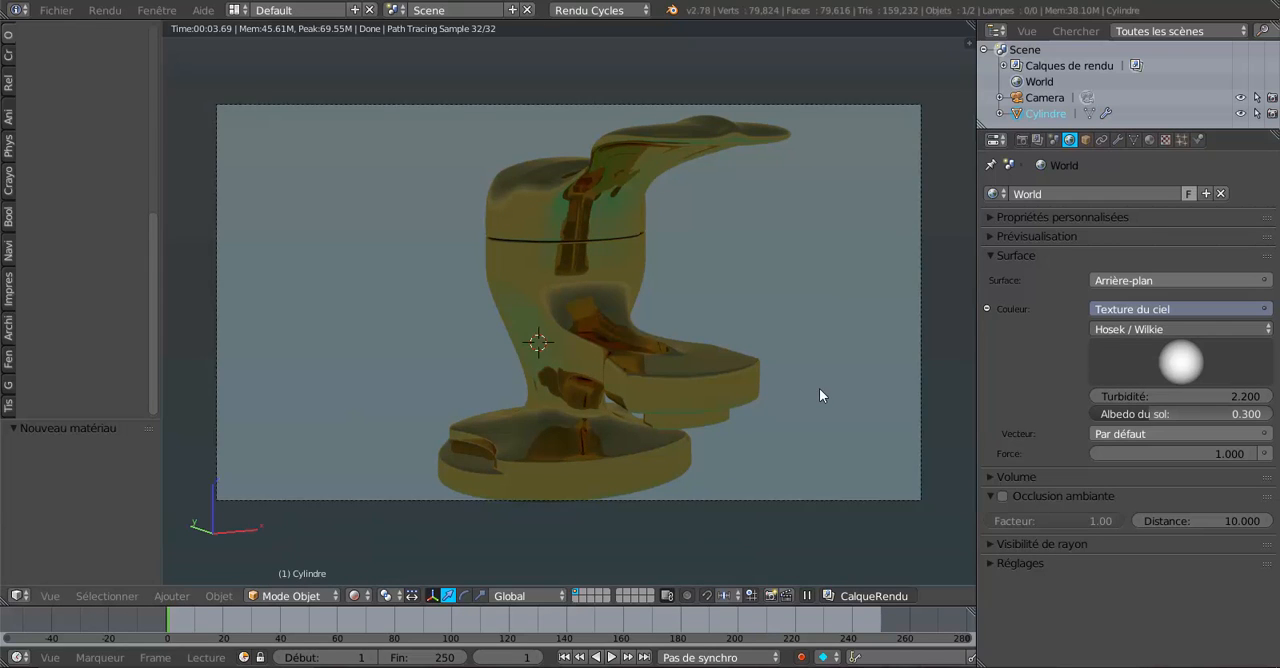
scroll(819, 395, down, 1)
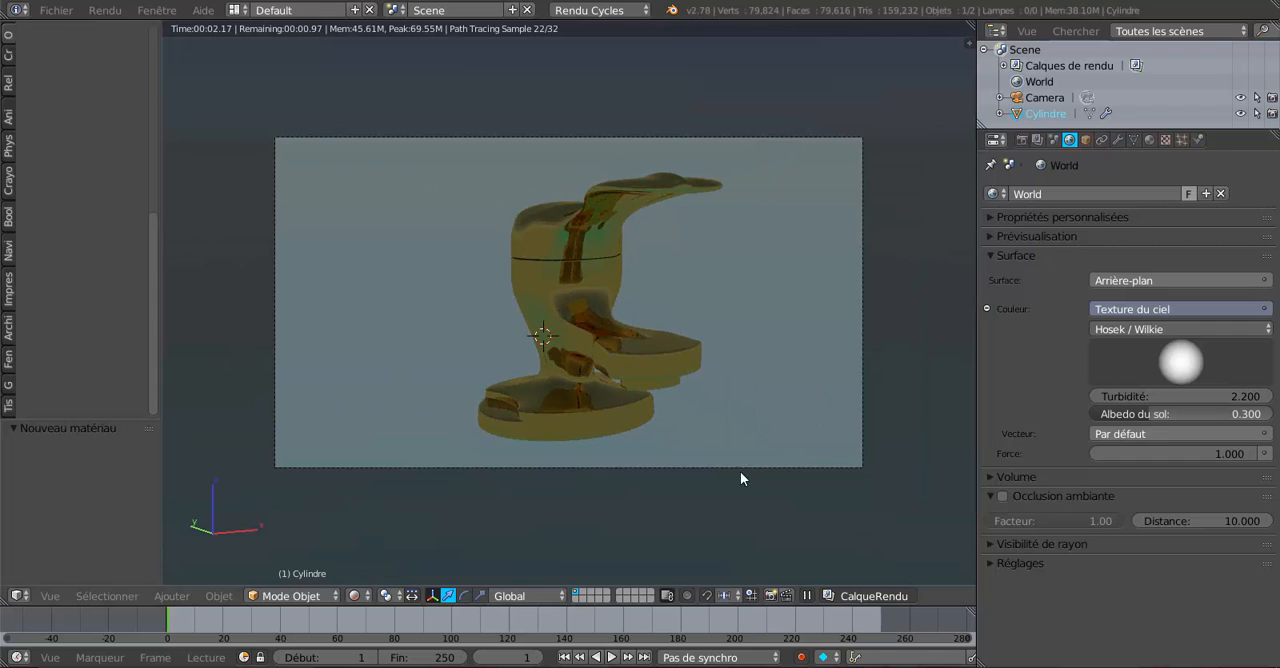
click(353, 595)
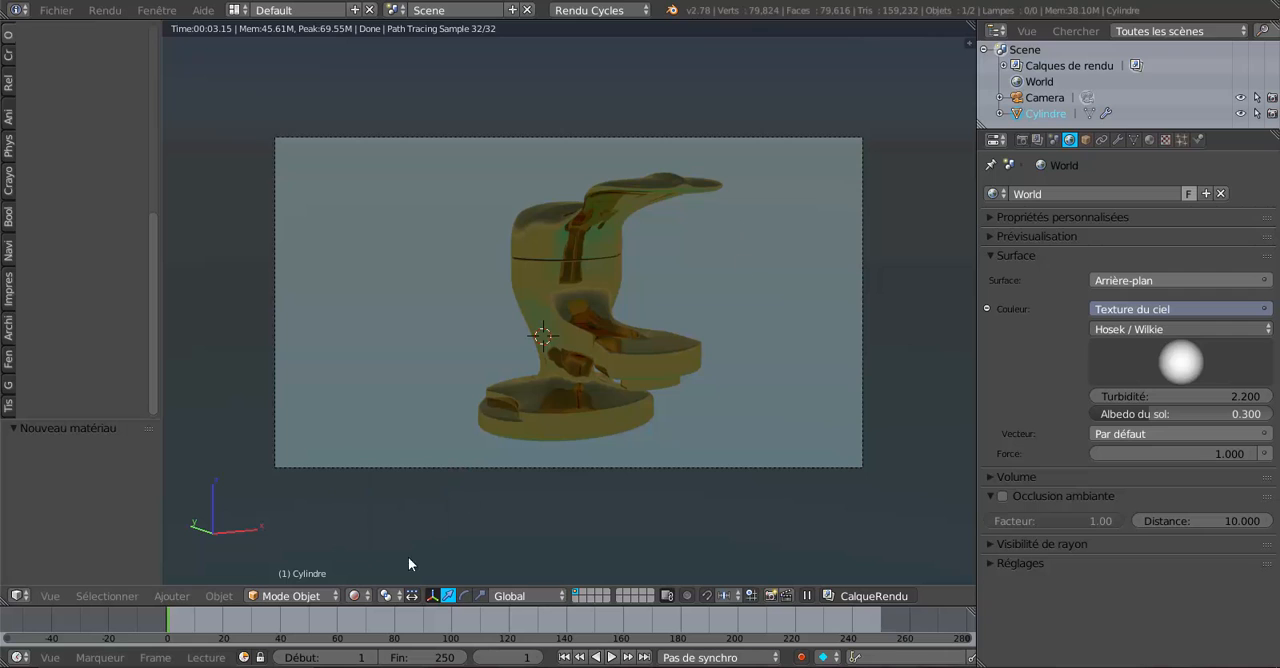
click(358, 597)
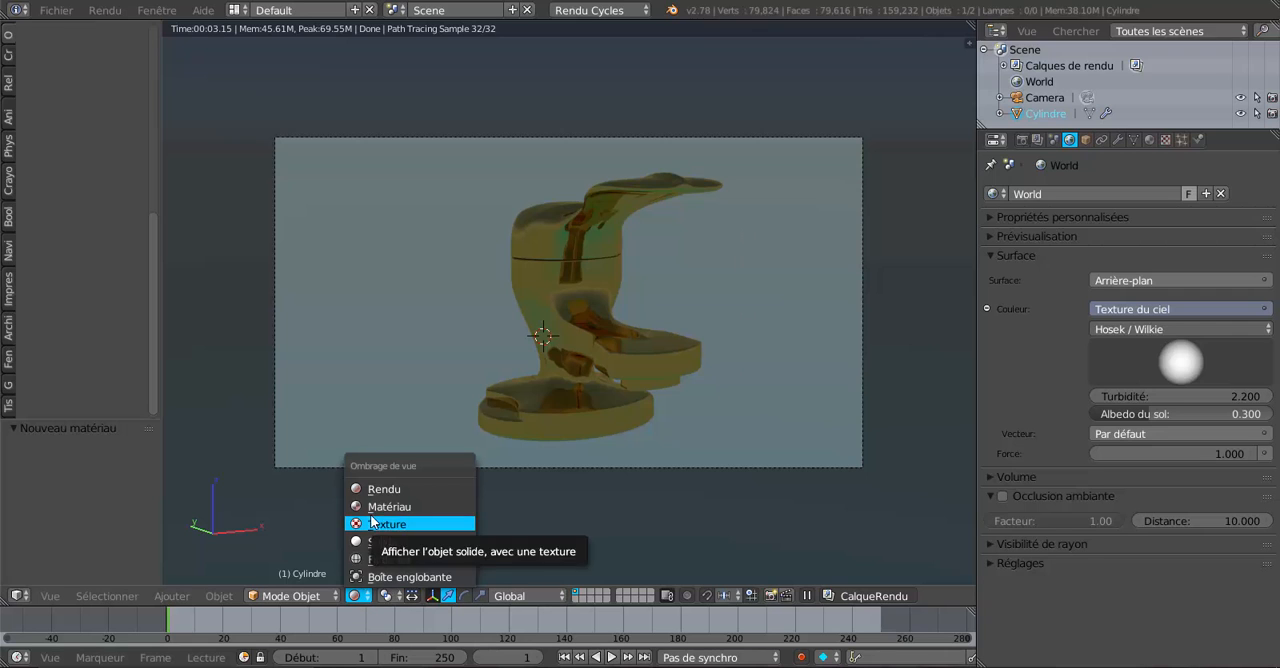
click(371, 543)
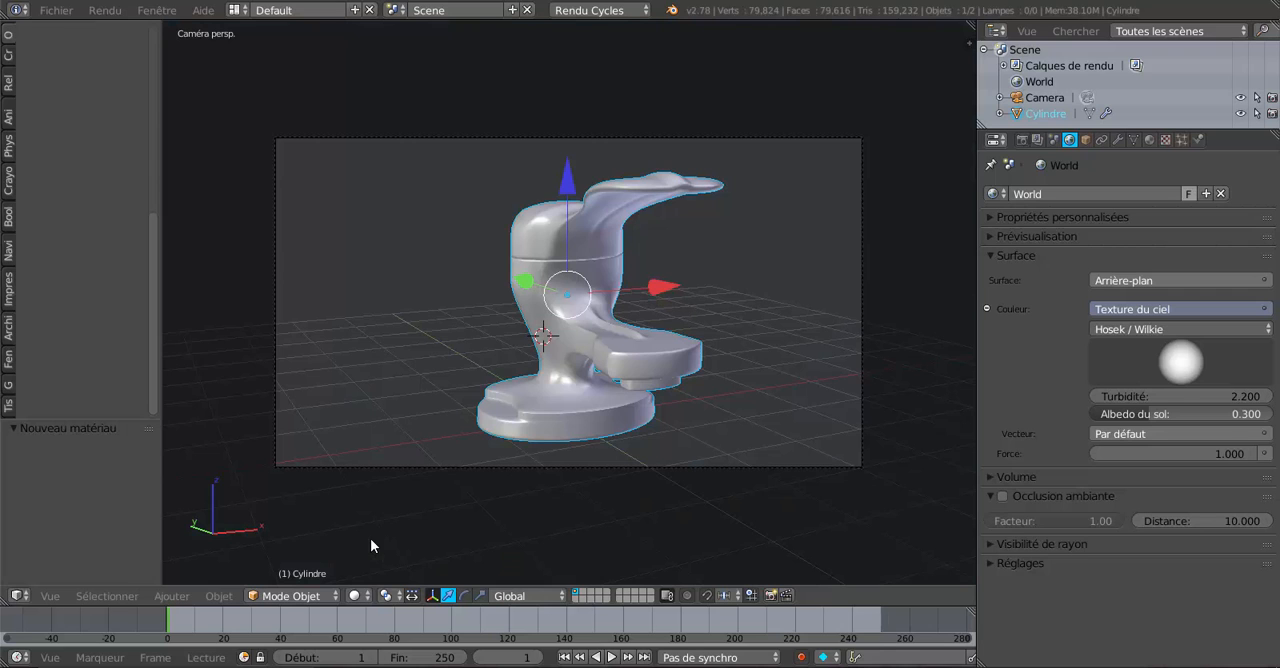
Snap the 3D cursor to the scene centre and add a mesh plane there.
scroll(524, 515, down, 2)
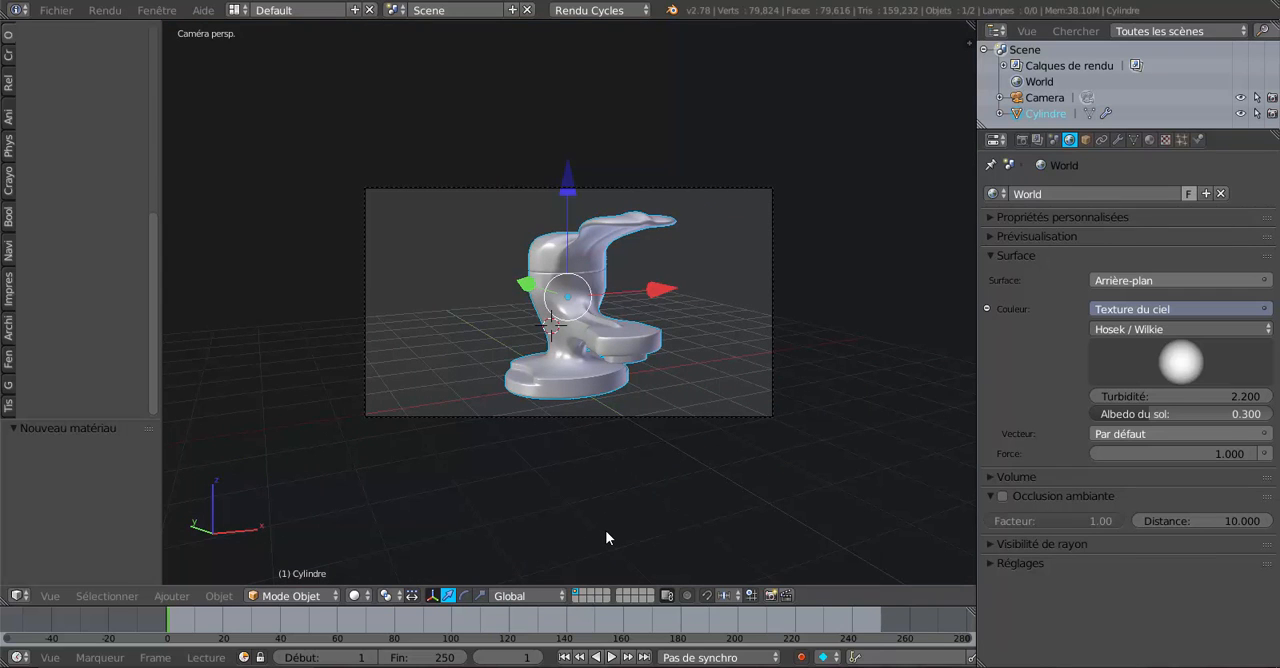
key(shift+s)
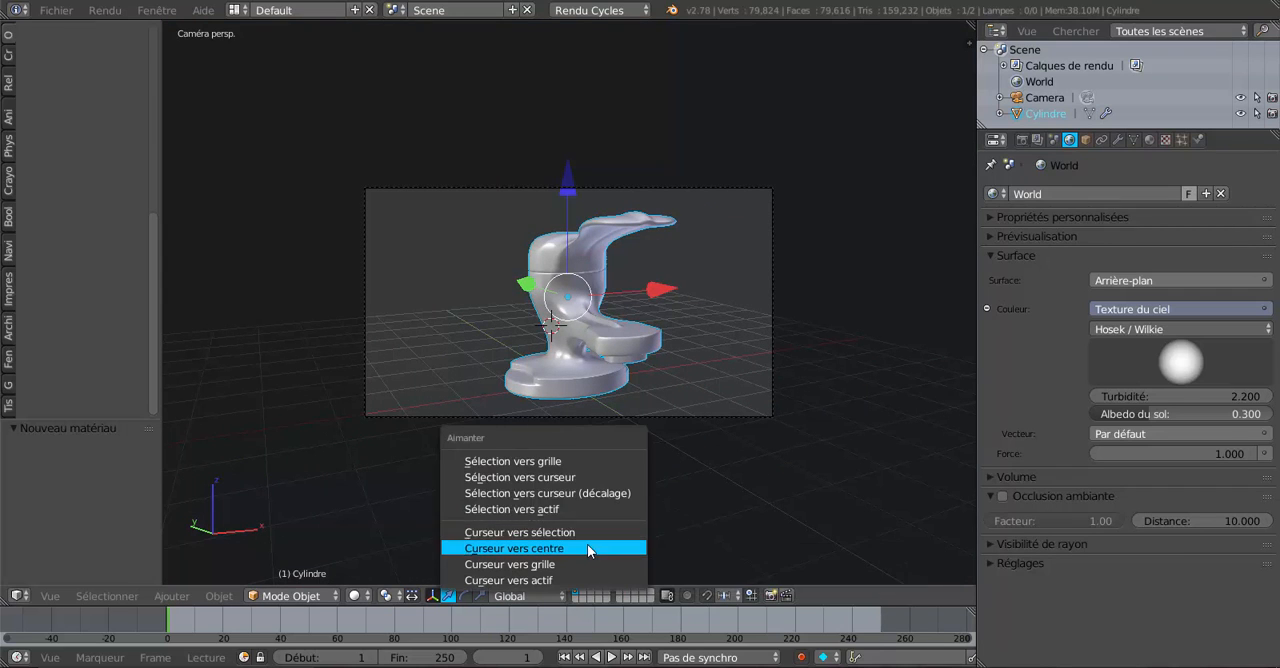
click(588, 548)
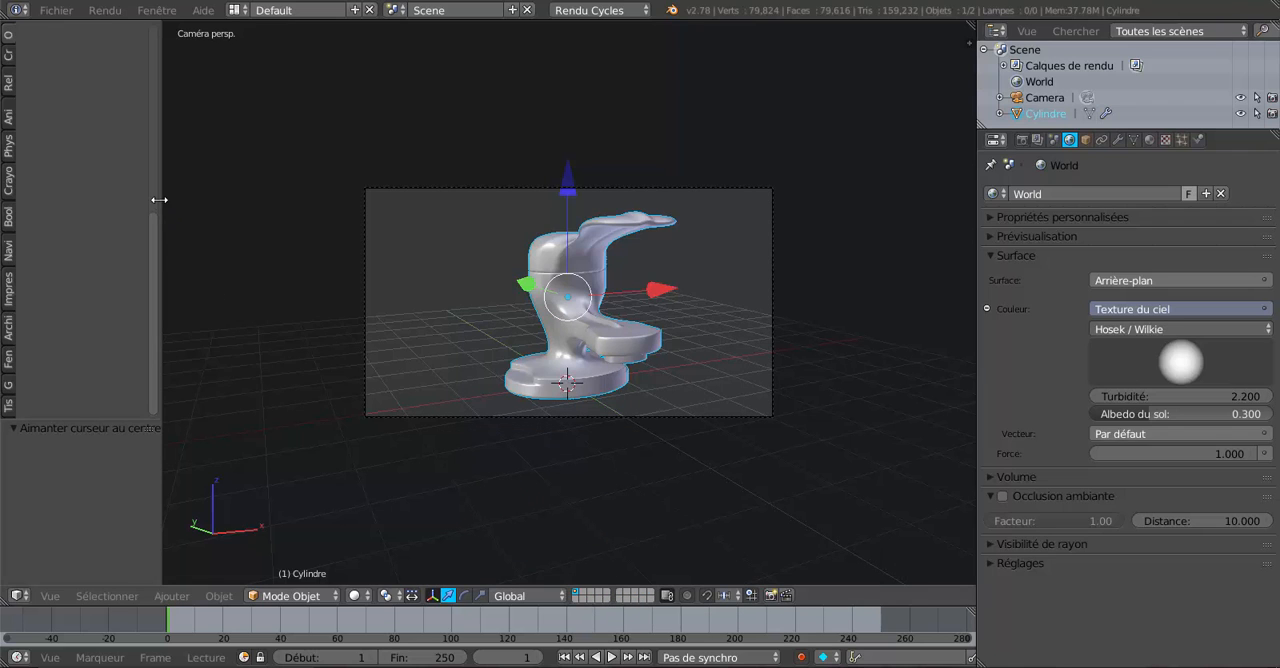
drag(159, 200, 297, 198)
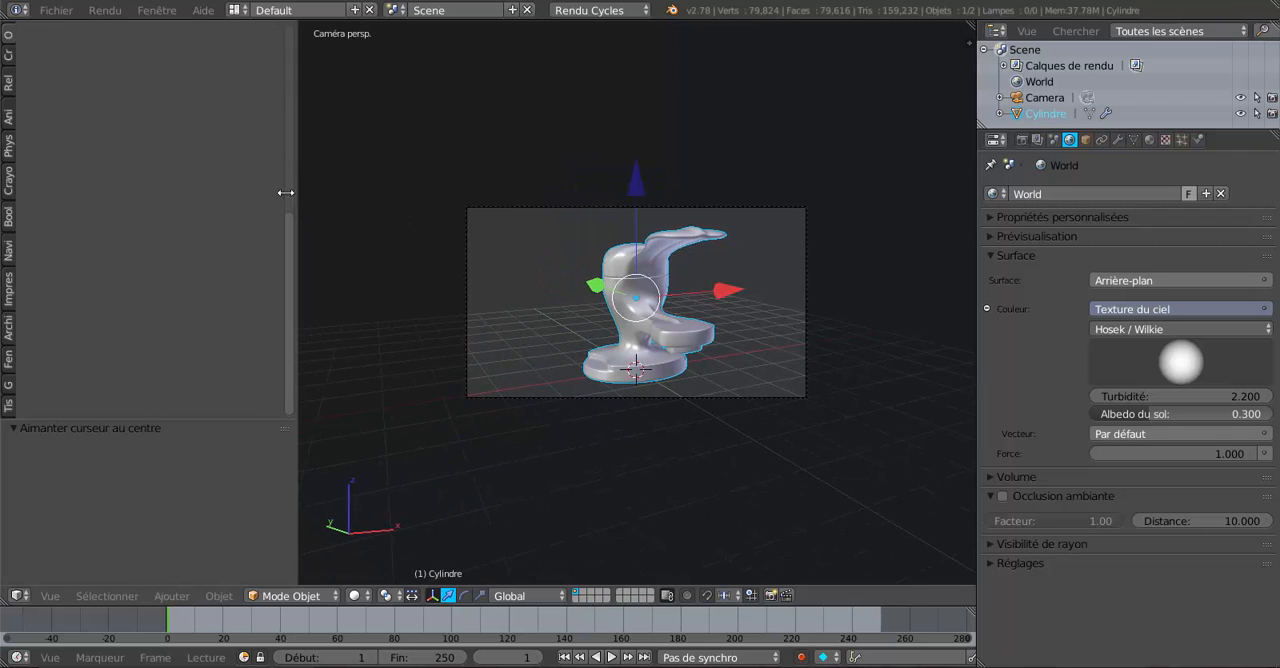
click(7, 52)
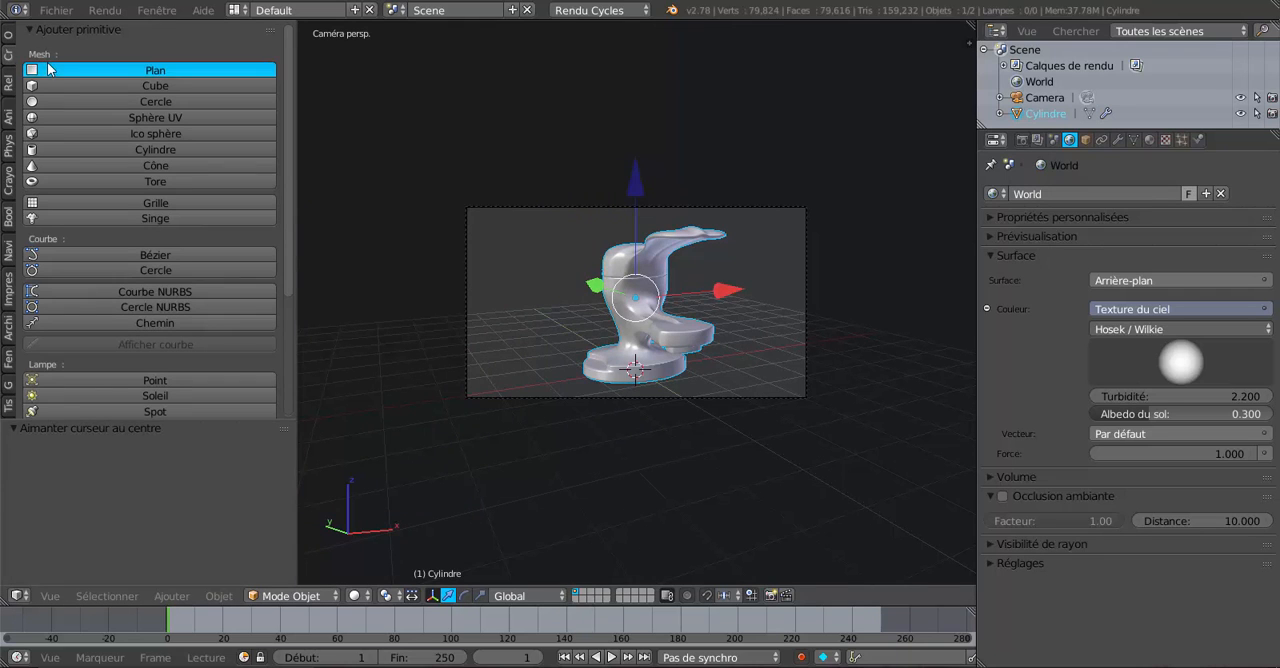
click(48, 68)
Scale the plane uniformly by about 3.137 so it extends well beyond the faucet base.
scroll(681, 339, down, 2)
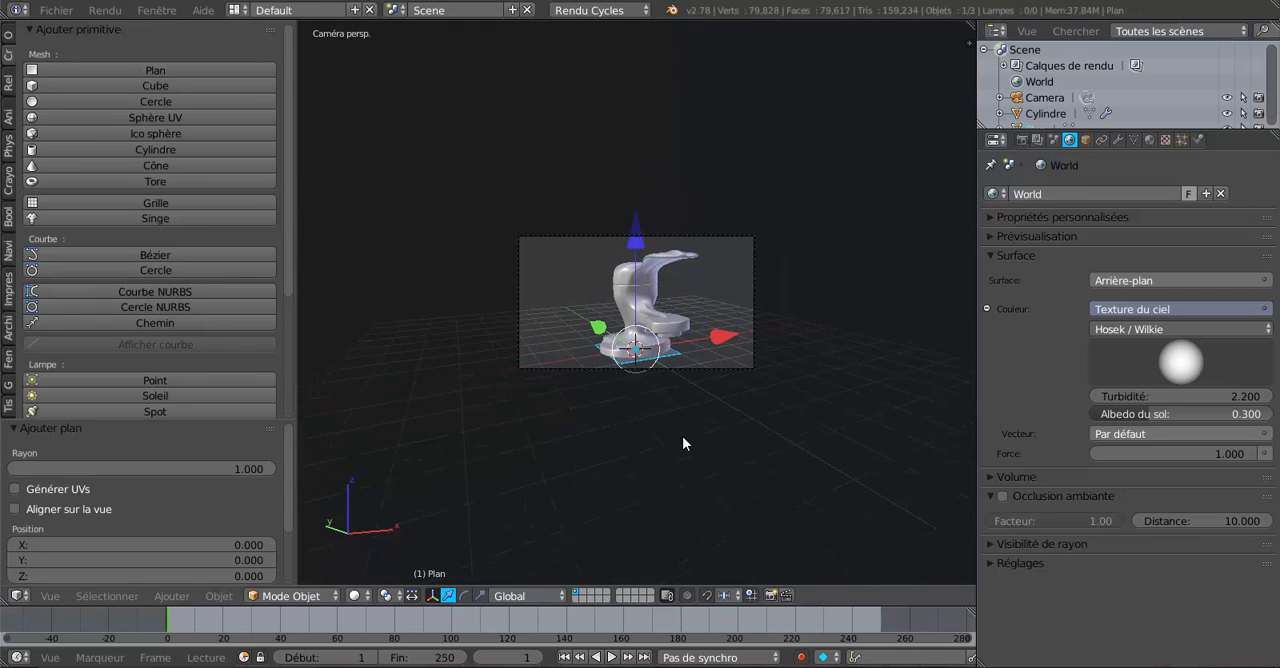
scroll(685, 437, up, 2)
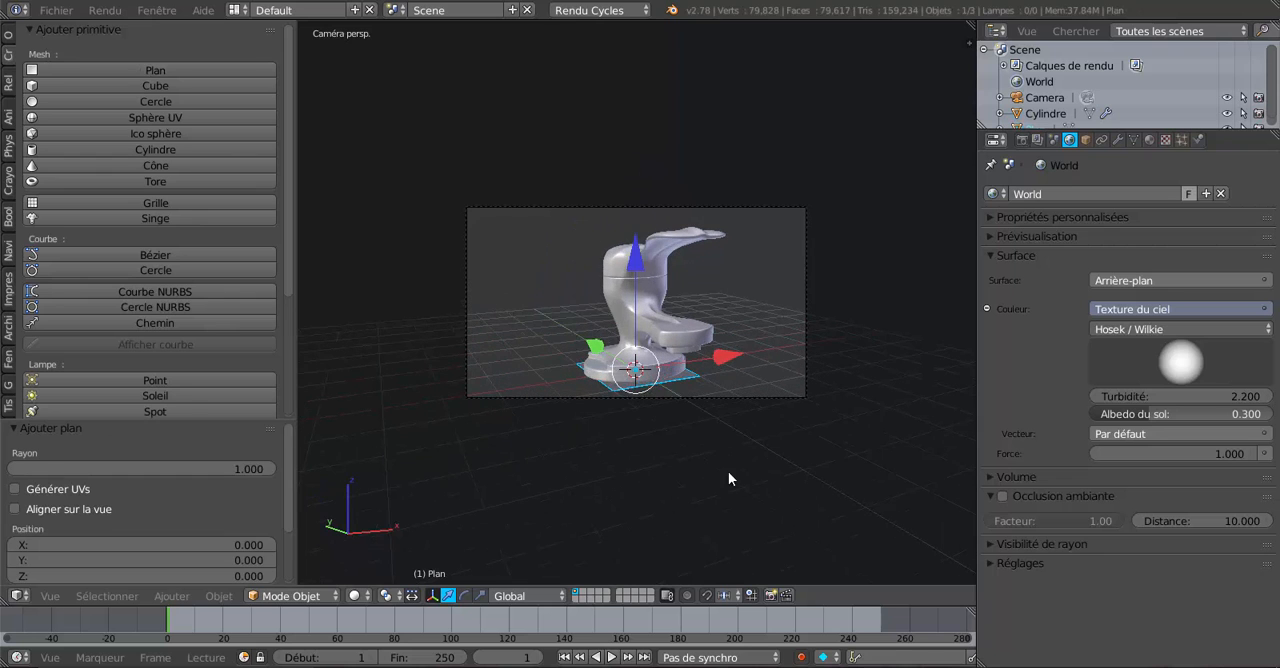
key(s)
click(928, 565)
Move the plane high above the faucet on the camera side, by about X 0.255, Y -7.120, Z 8.803.
middle_drag(741, 517, 727, 486)
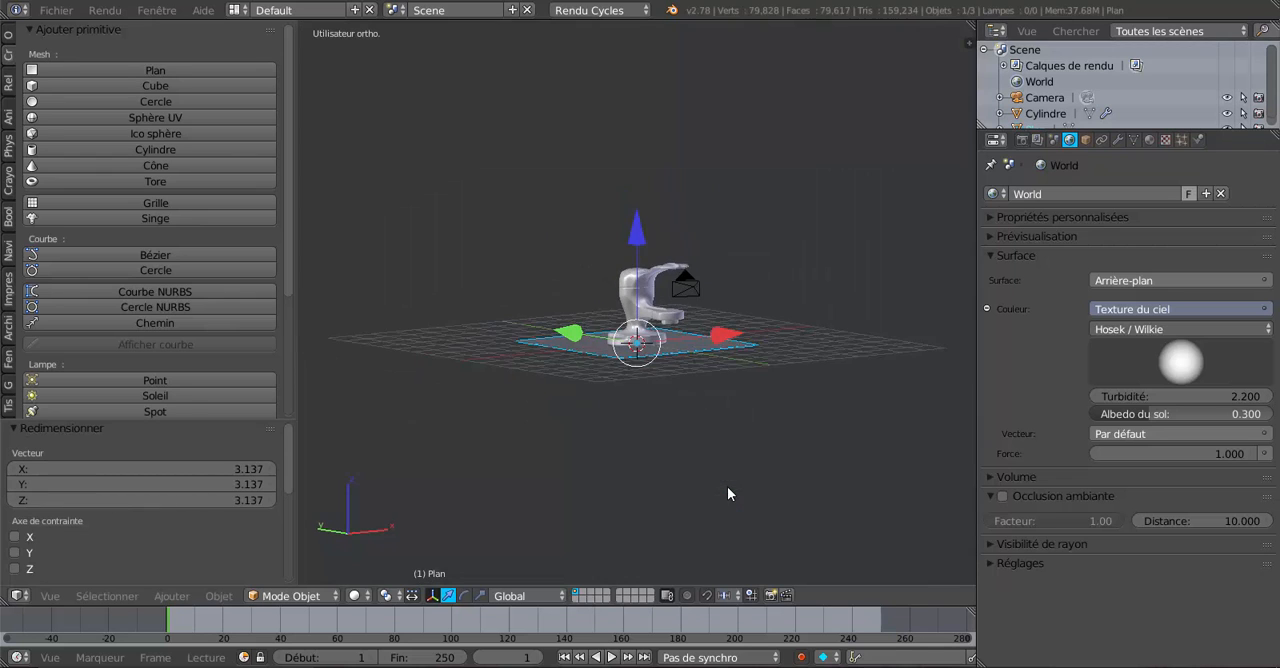
scroll(770, 492, up, 7)
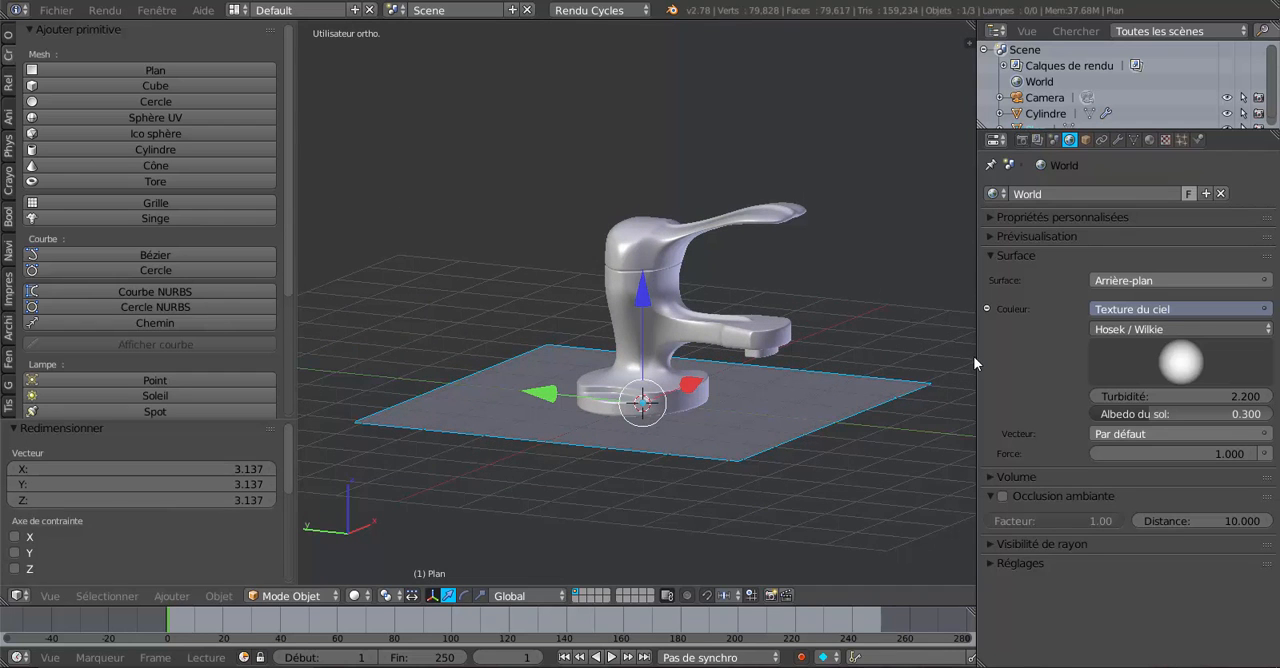
drag(976, 356, 1054, 358)
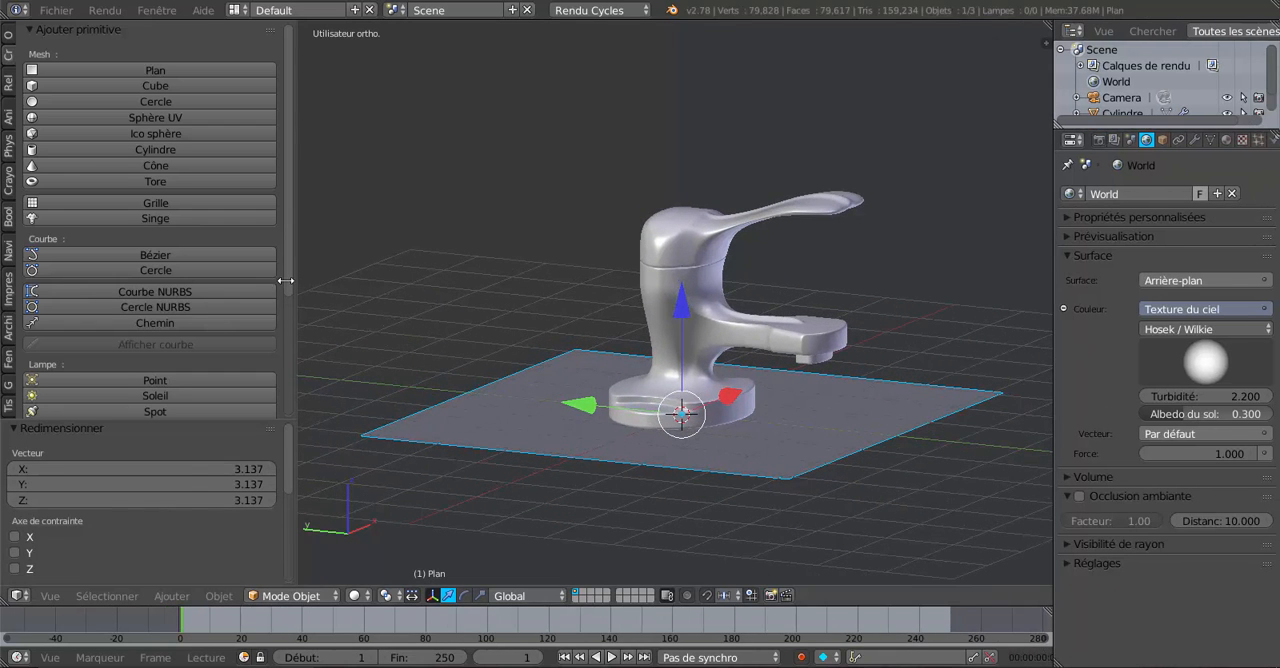
drag(285, 292, 176, 300)
scroll(643, 538, down, 4)
mouse_move(694, 523)
middle_down()
mouse_move(742, 516)
mouse_move(730, 495)
mouse_move(717, 529)
middle_up()
scroll(717, 529, up, 1)
scroll(717, 529, down, 1)
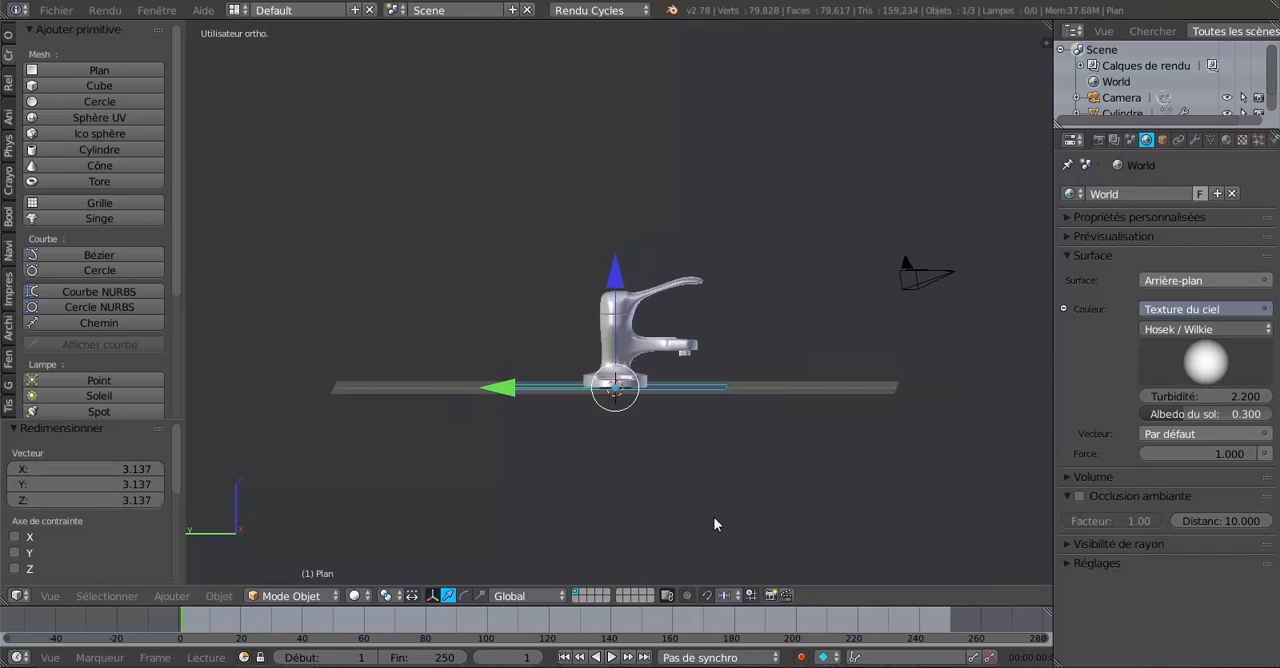
key(g)
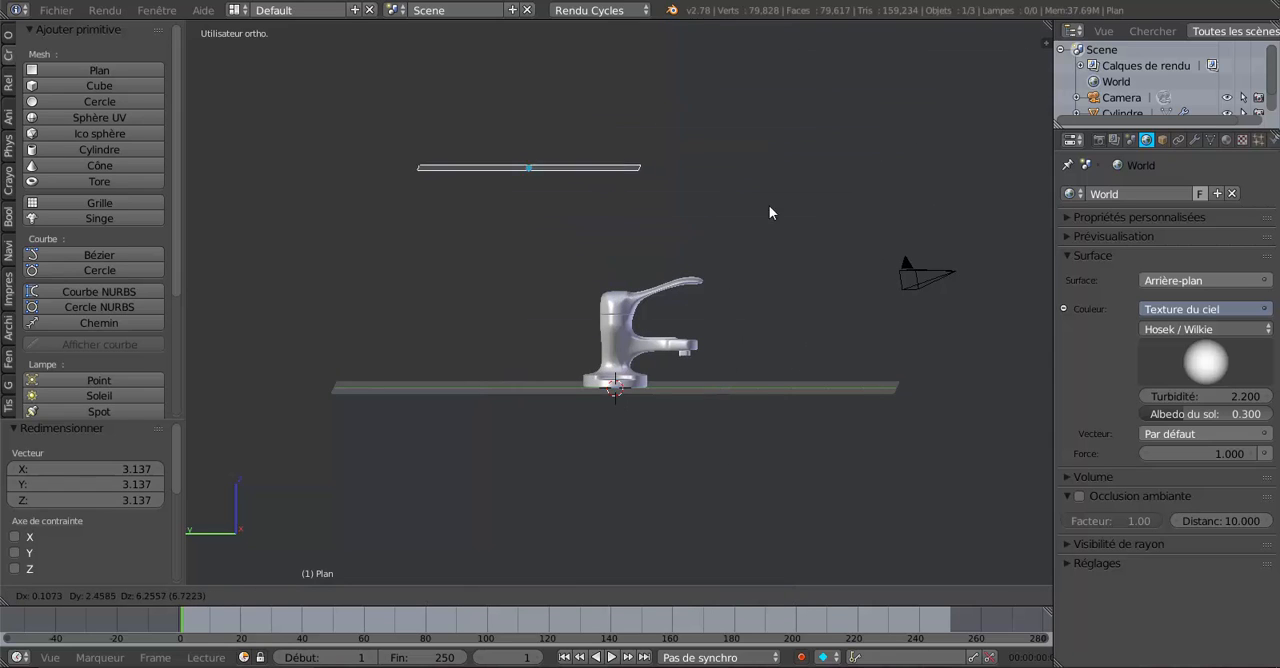
click(961, 193)
Rotate the plane about 27.7° in the side view so it tilts toward the faucet.
key(r)
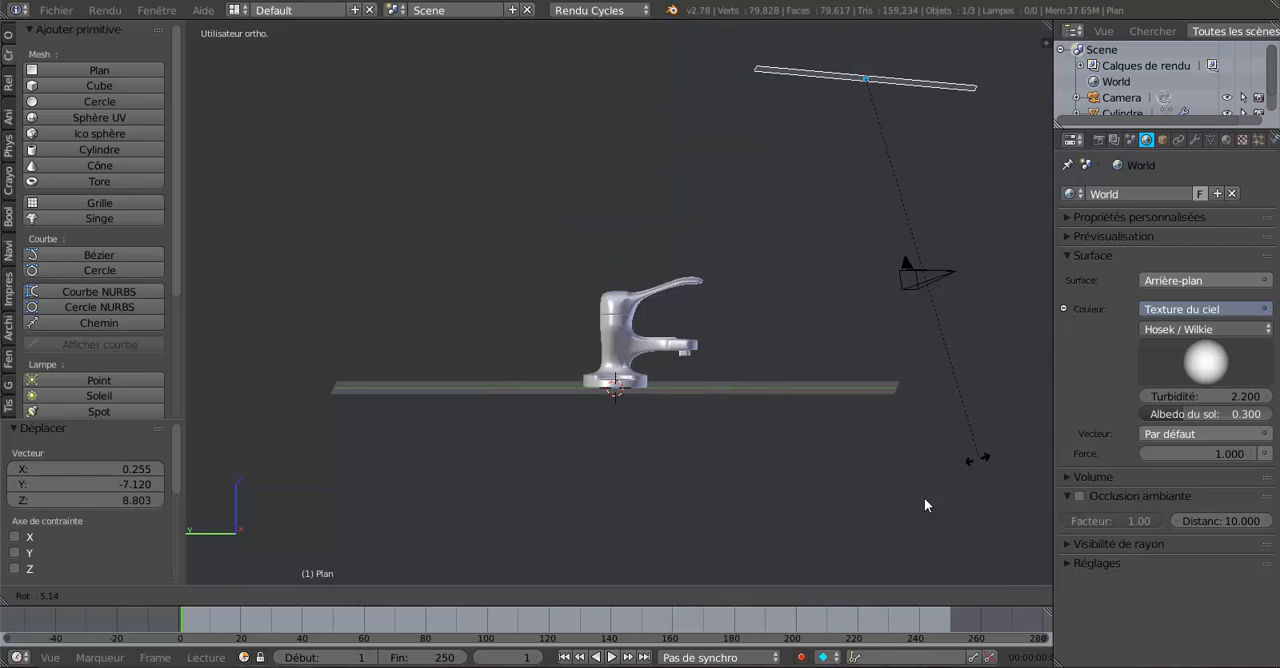
click(830, 534)
middle_drag(828, 533, 730, 533)
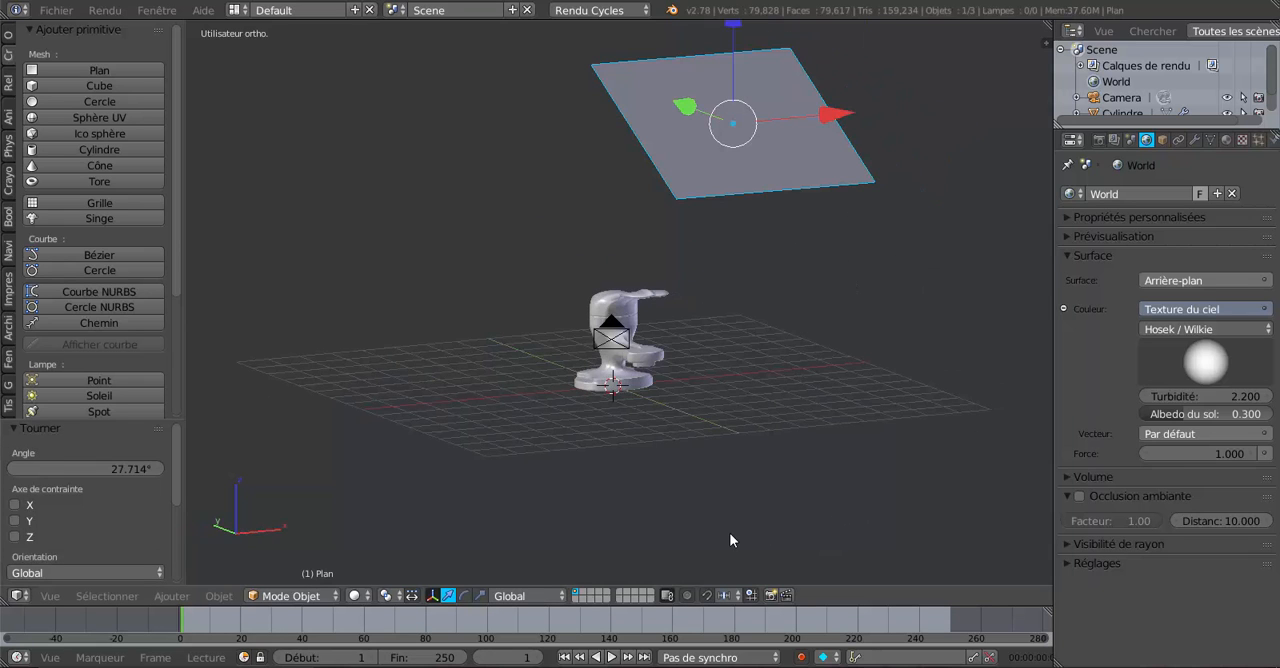
Create a new material on the overhead plane and set its surface shader to Emission (Émission).
middle_drag(840, 292, 782, 311)
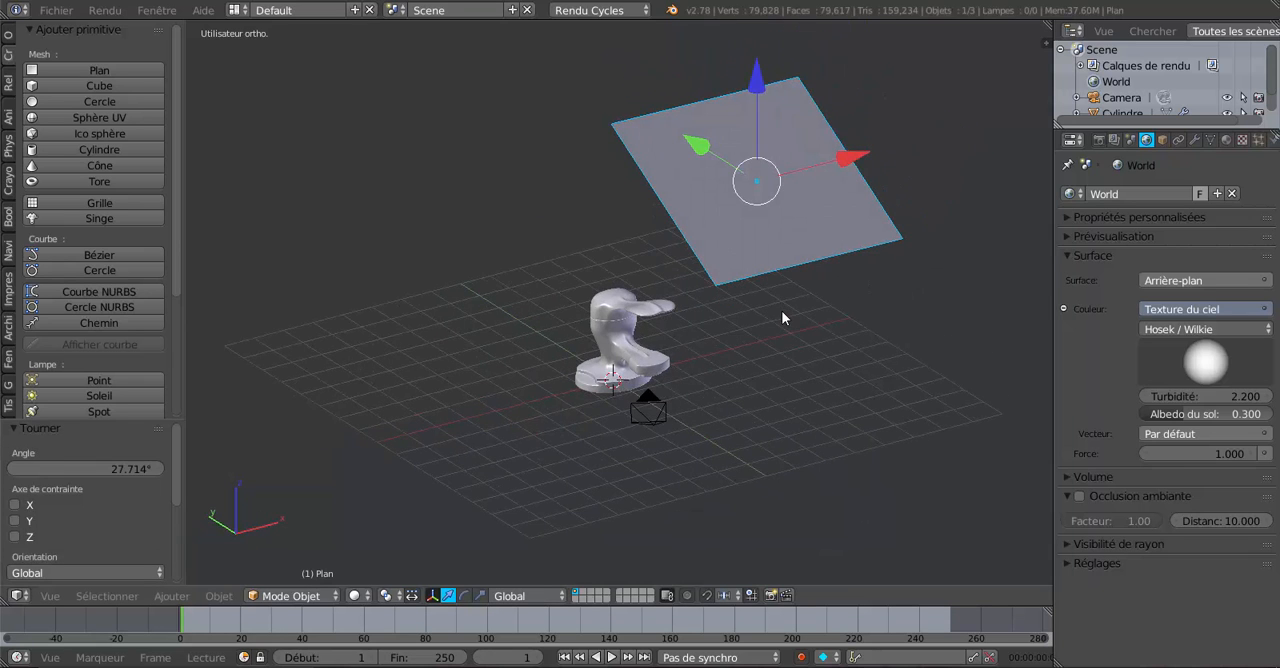
click(1227, 141)
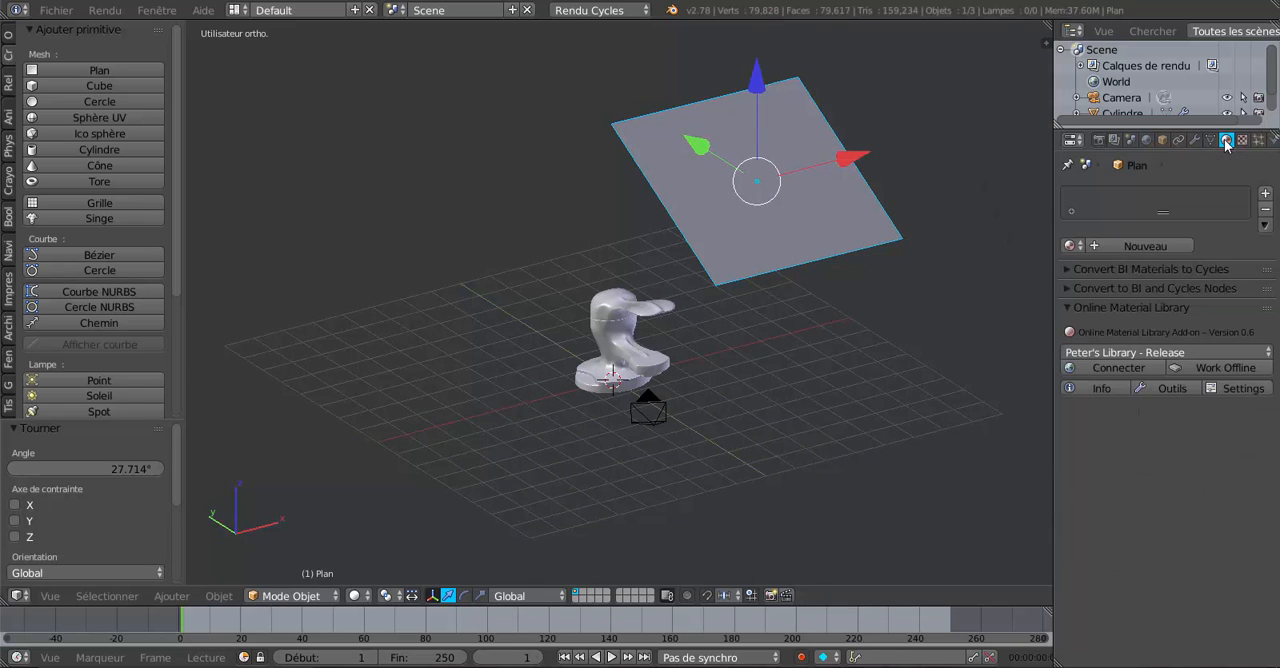
click(1136, 246)
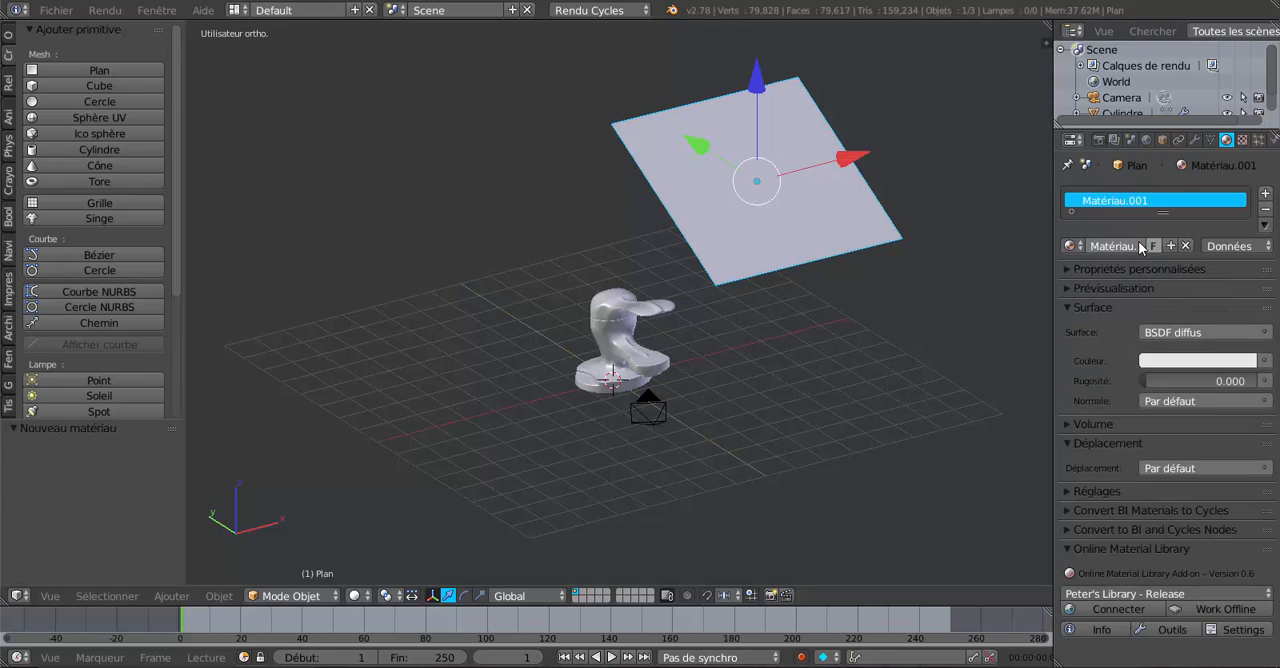
click(1207, 332)
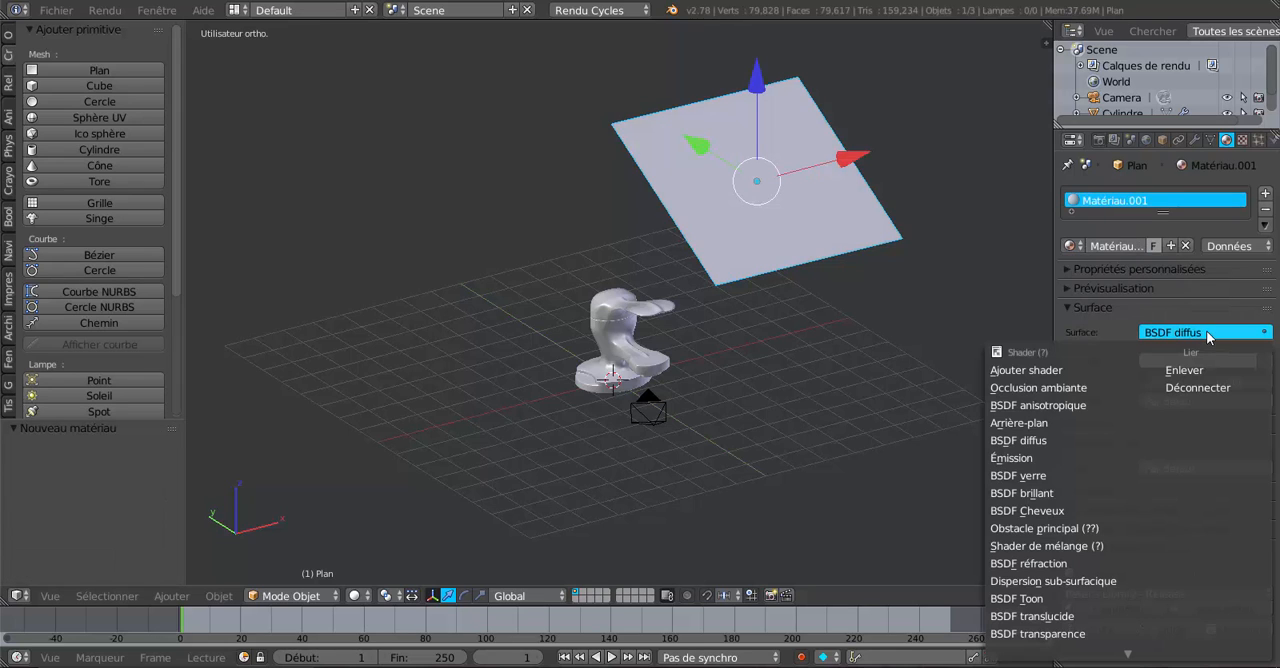
click(1040, 457)
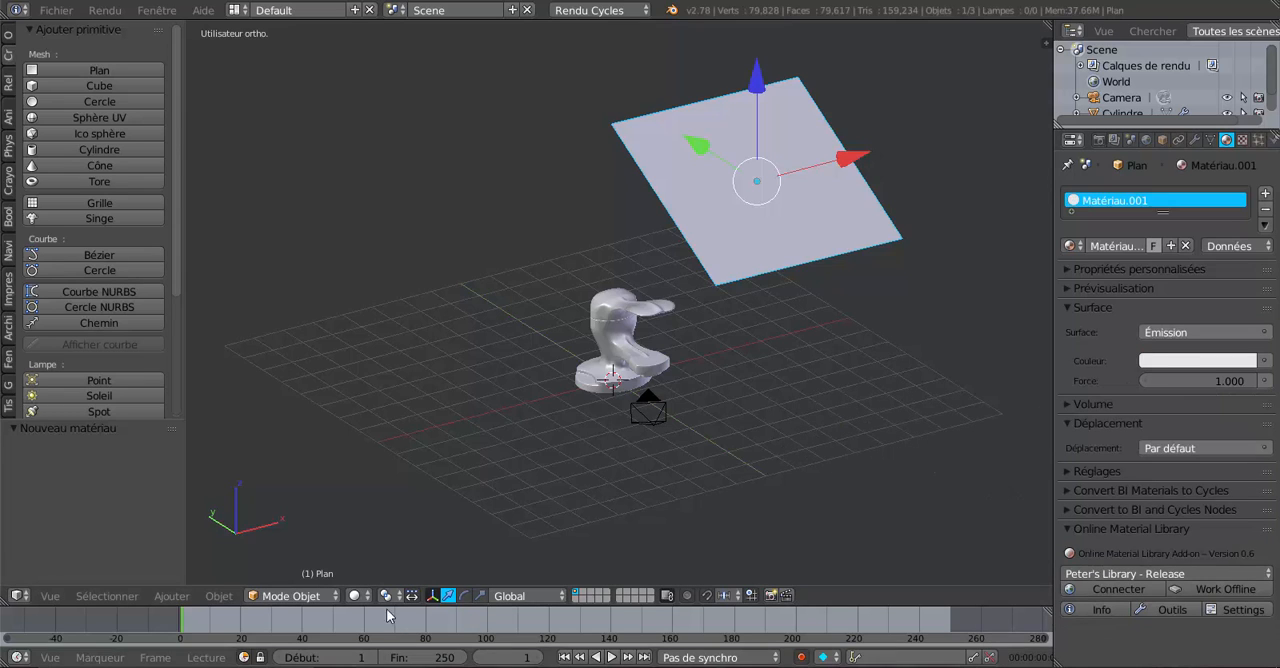
Switch the viewport to rendered shading and raise the plane's emission strength to 7.600.
click(355, 596)
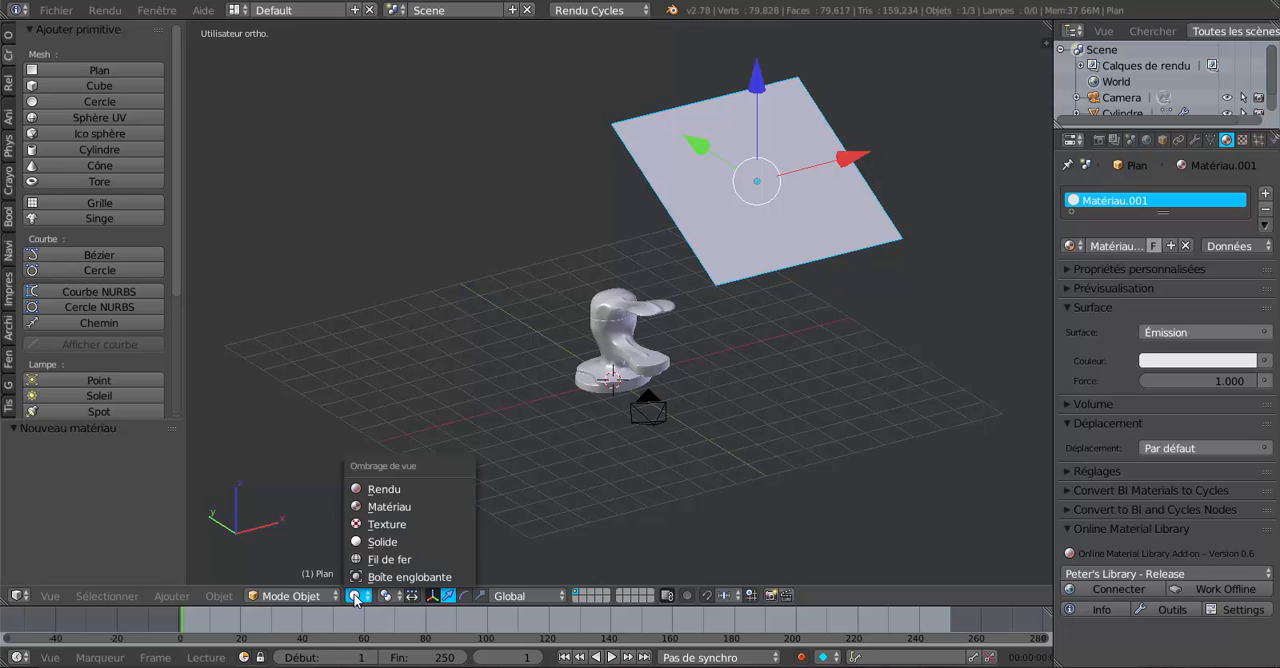
click(376, 490)
scroll(669, 455, up, 3)
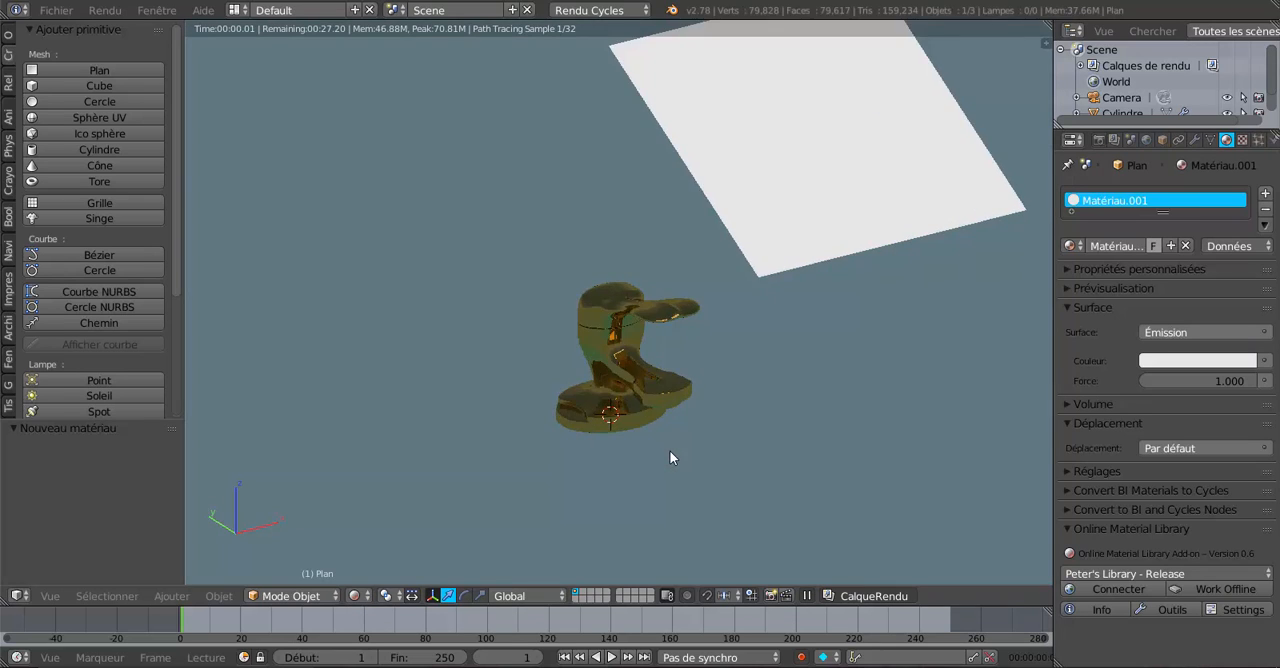
drag(1213, 380, 1245, 380)
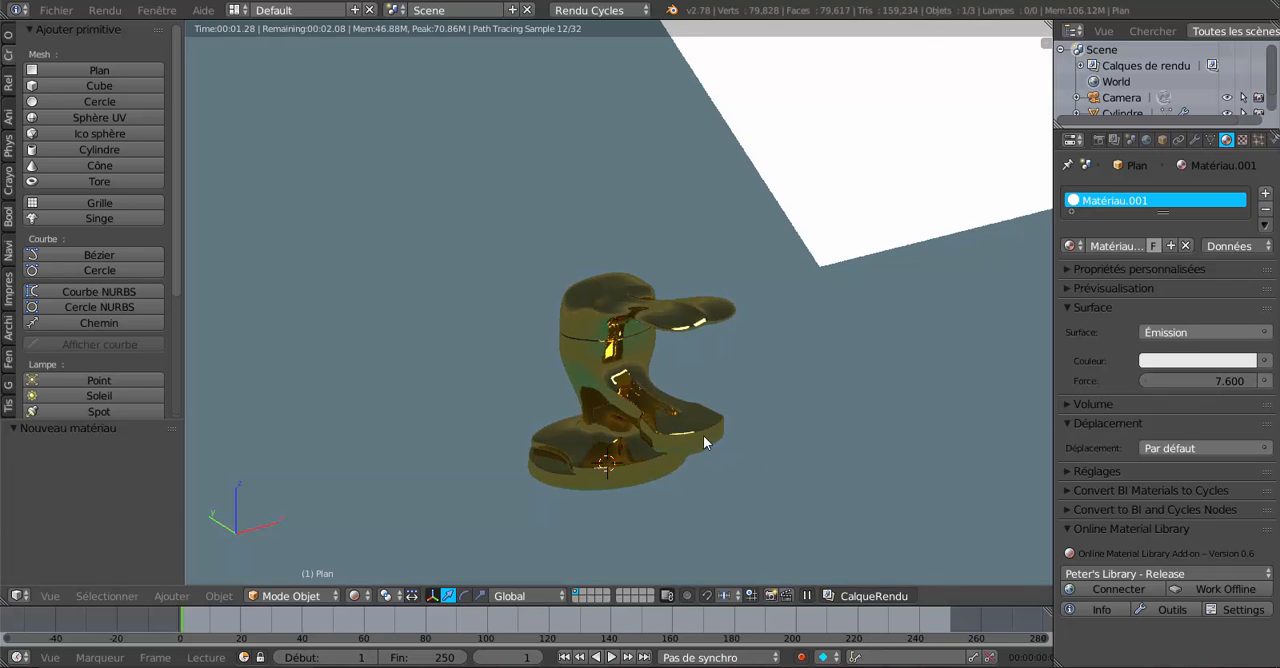
Set the plane's emission strength to 8.200 and inspect its reflections on the faucet up close.
middle_drag(703, 435, 735, 421)
scroll(735, 421, up, 1)
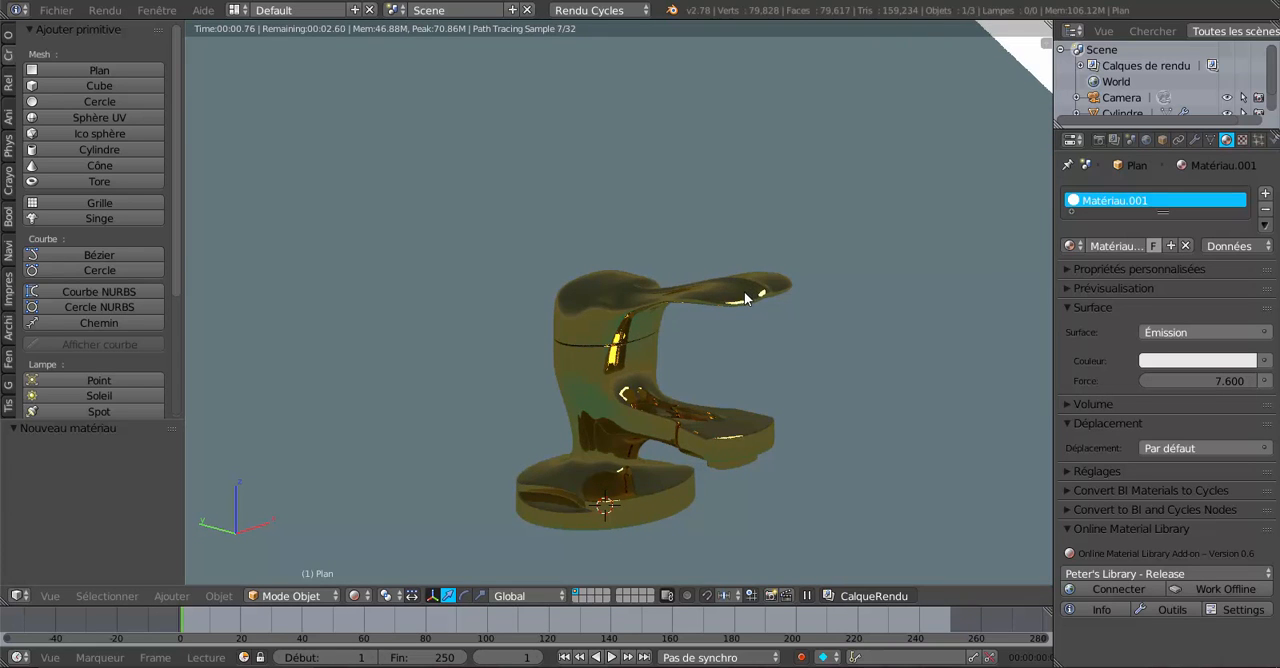
scroll(747, 425, up, 2)
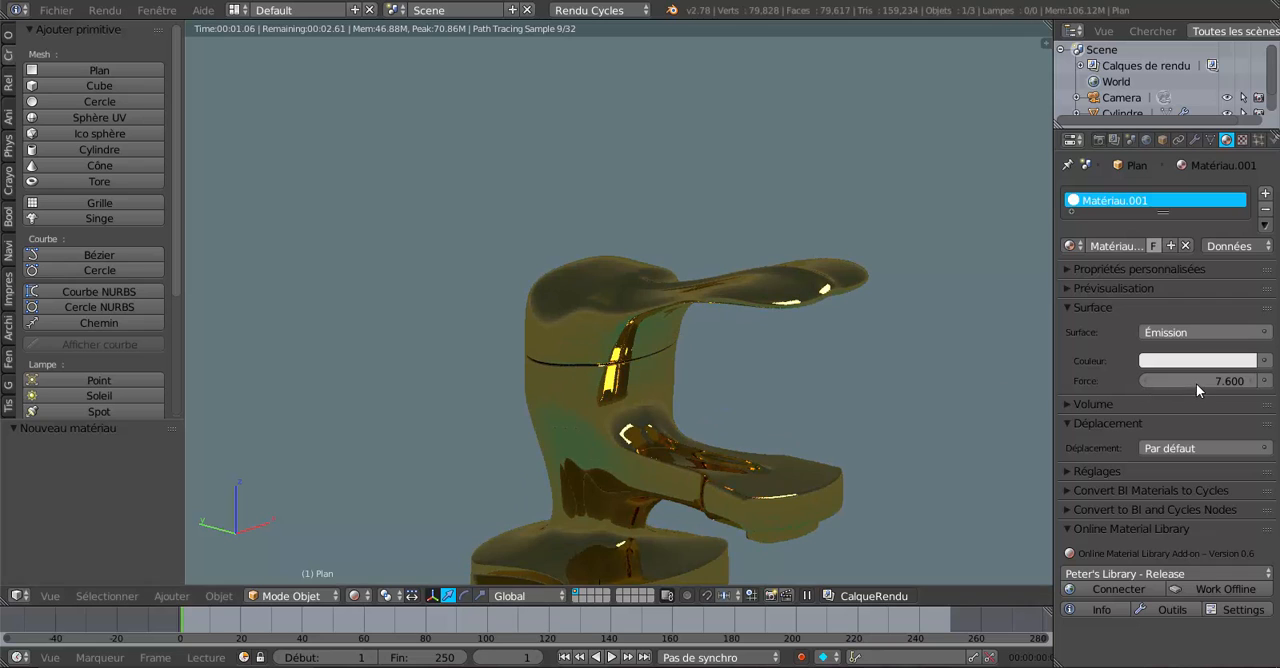
drag(1214, 381, 1234, 381)
scroll(740, 448, down, 2)
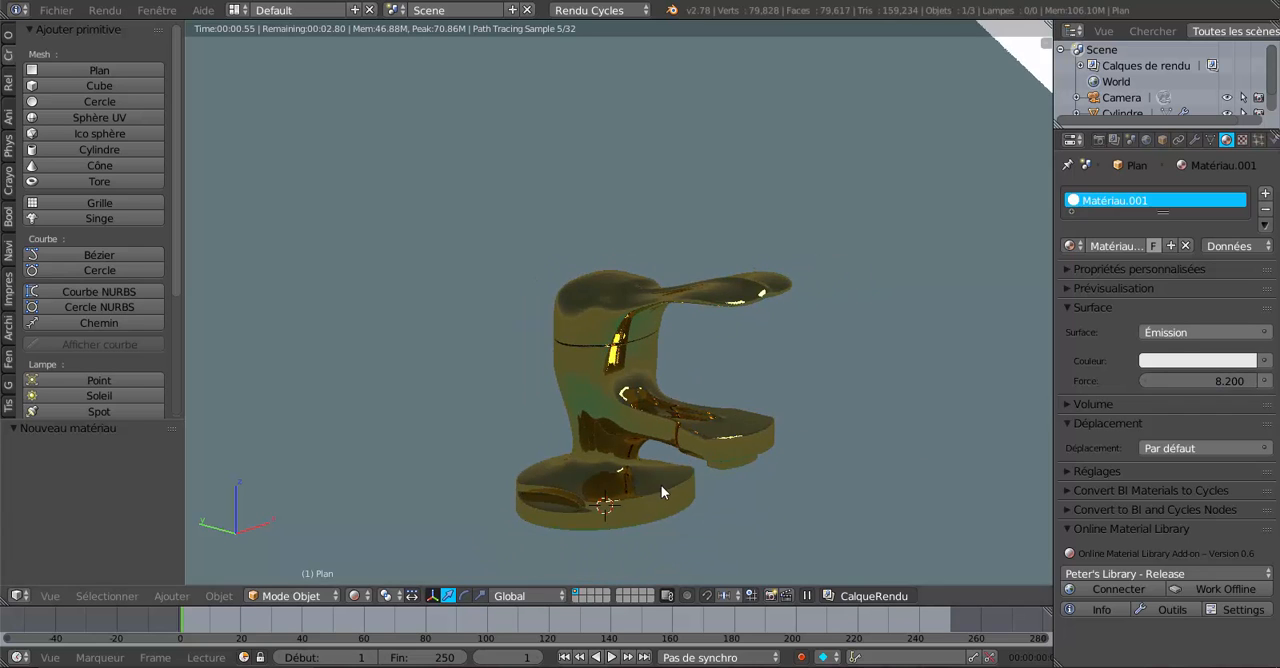
scroll(660, 485, up, 1)
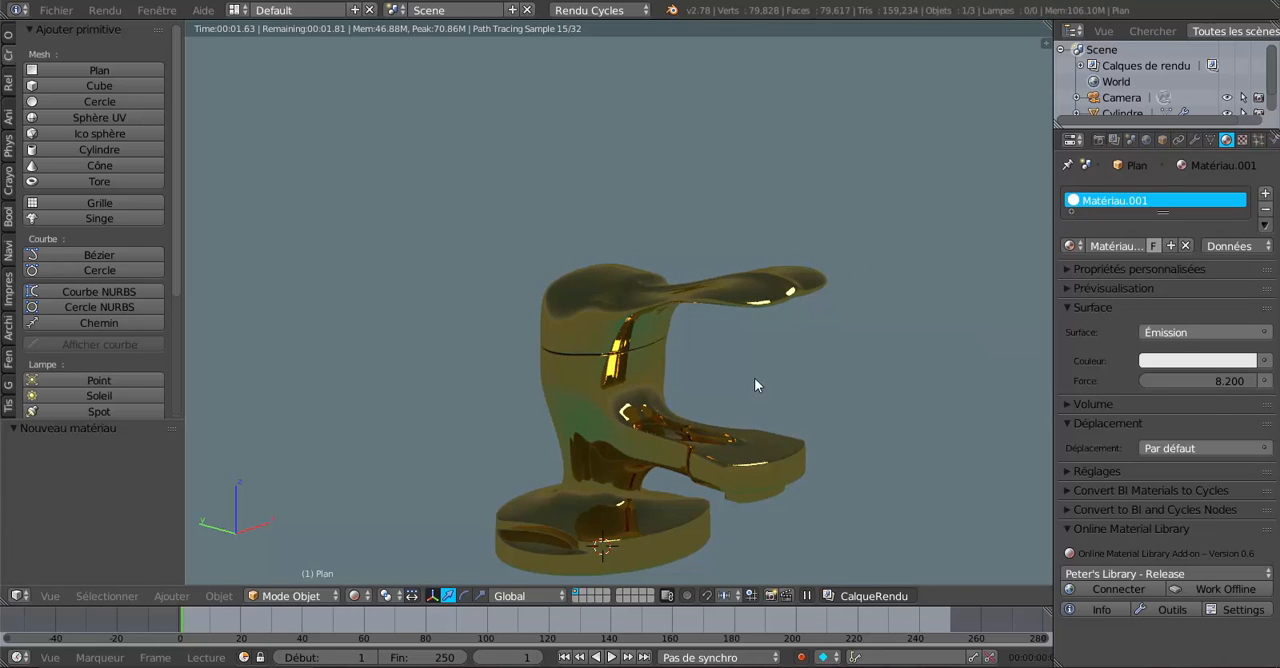
scroll(585, 450, up, 1)
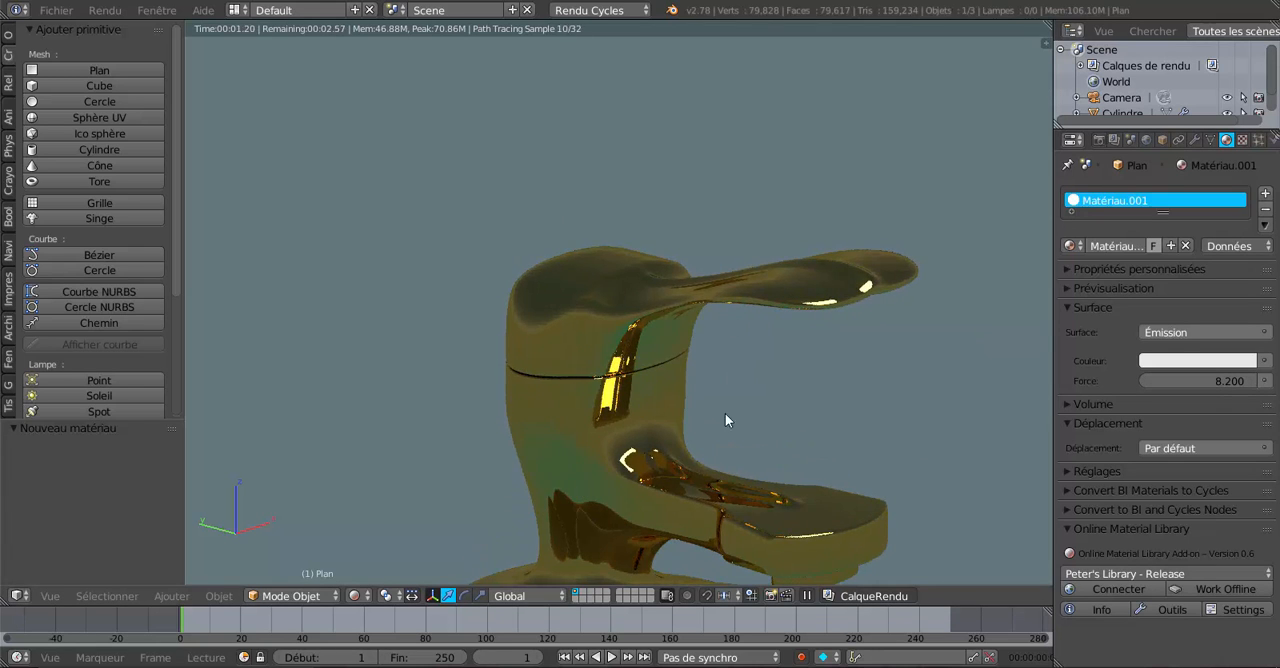
scroll(599, 503, down, 2)
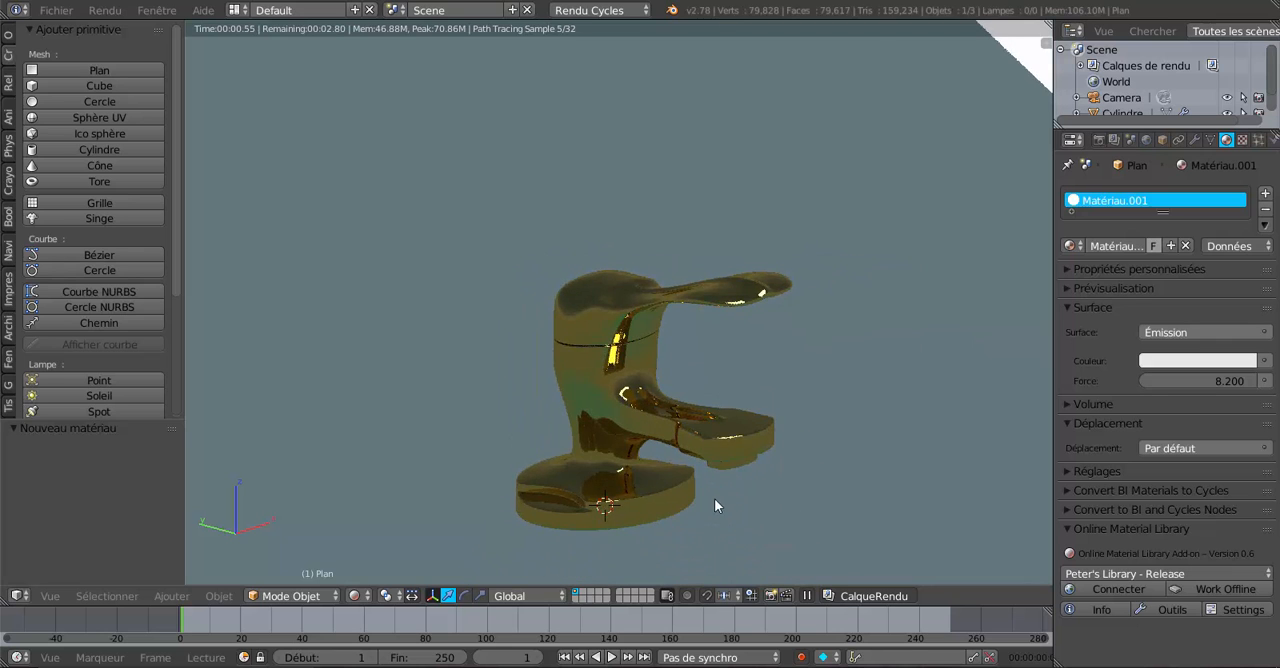
Adjust the world sky texture: strength 2.100, ground albedo 0.589, and the sun shining from the side.
middle_drag(714, 499, 538, 496)
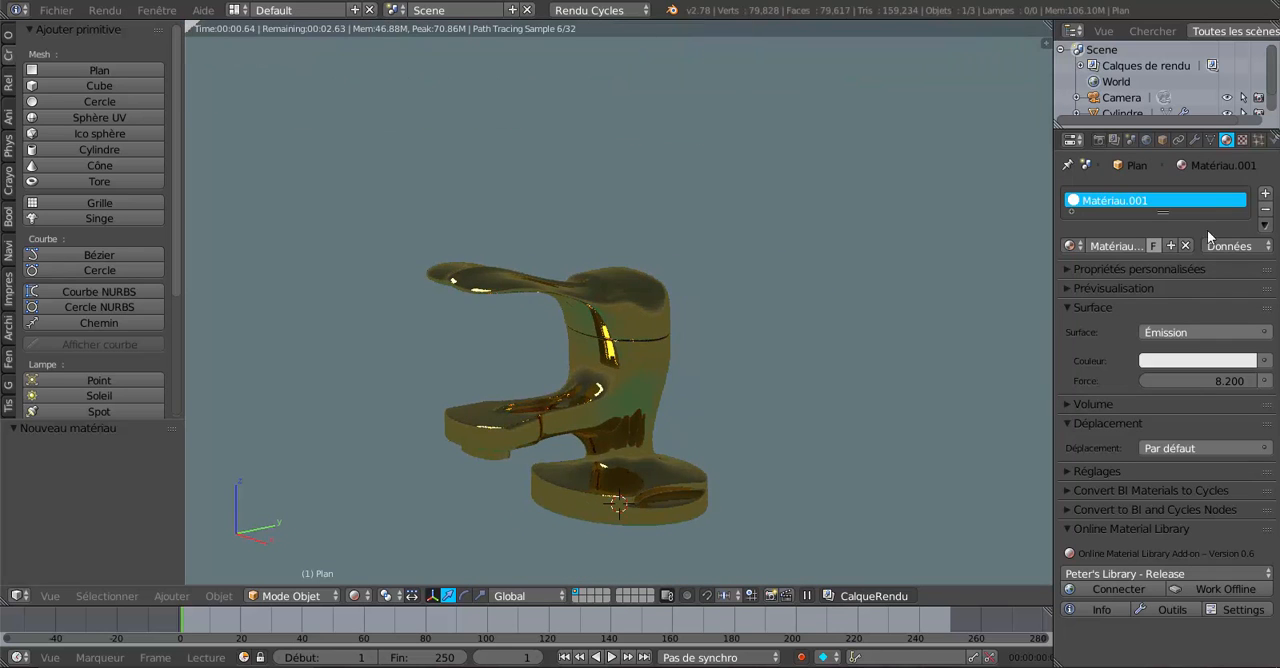
click(1147, 142)
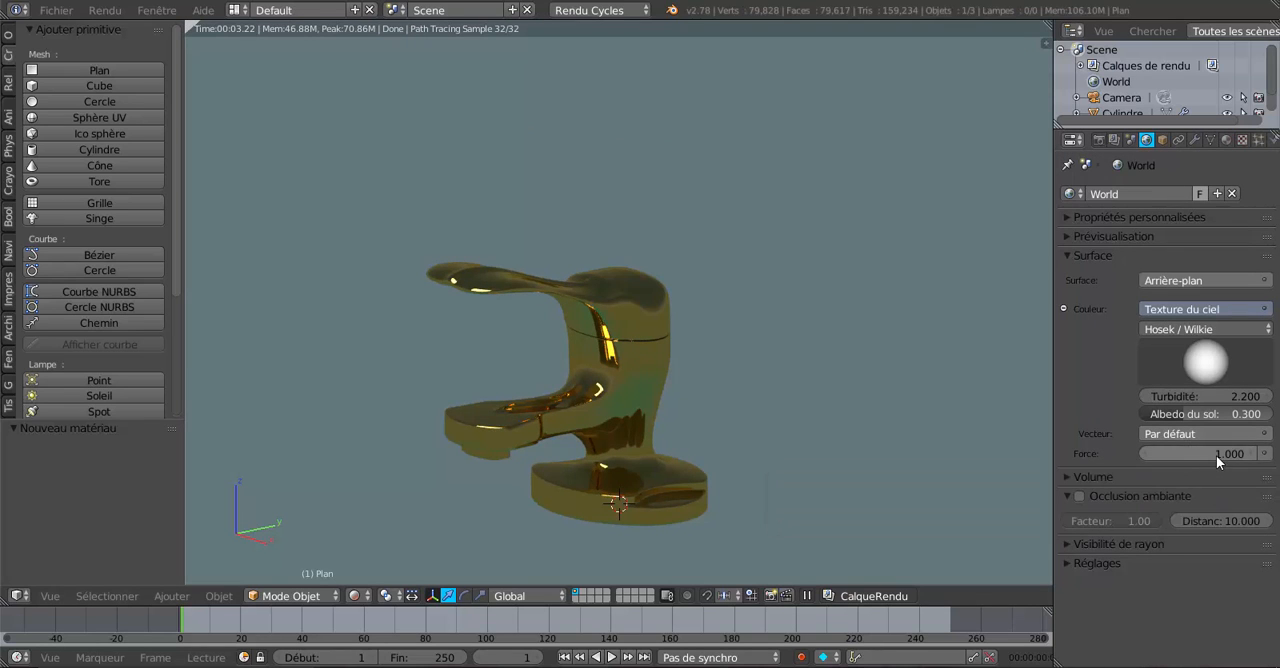
drag(1216, 455, 1260, 455)
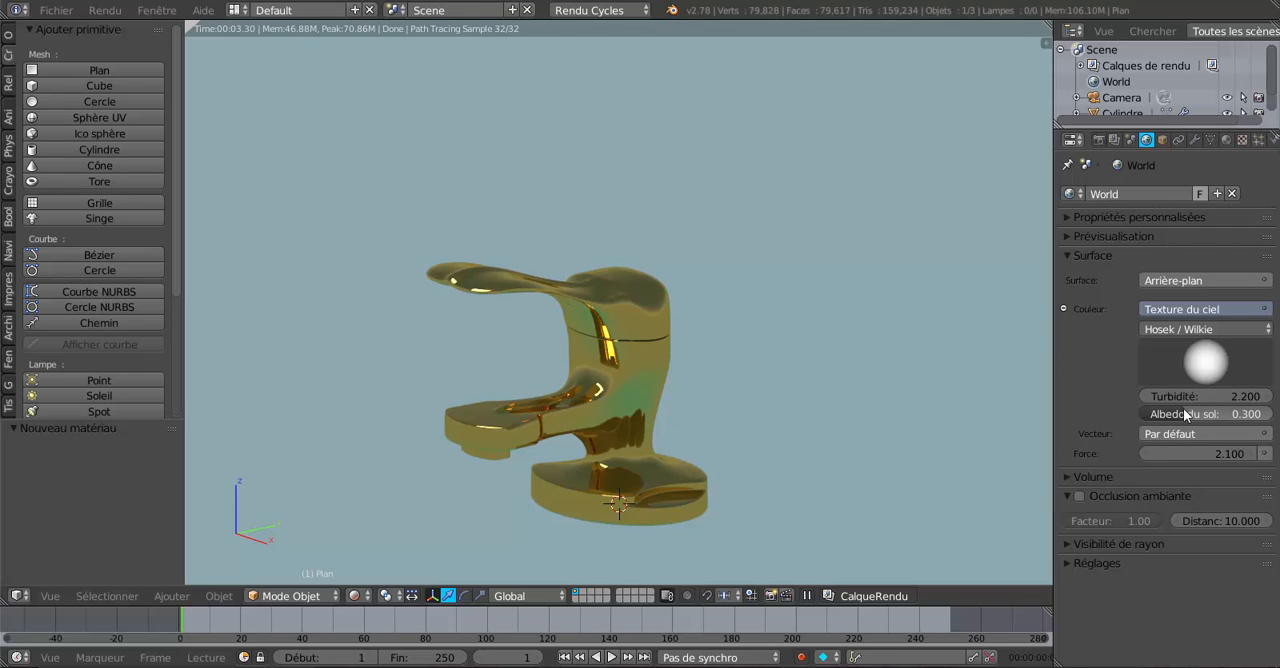
drag(1183, 409, 1220, 409)
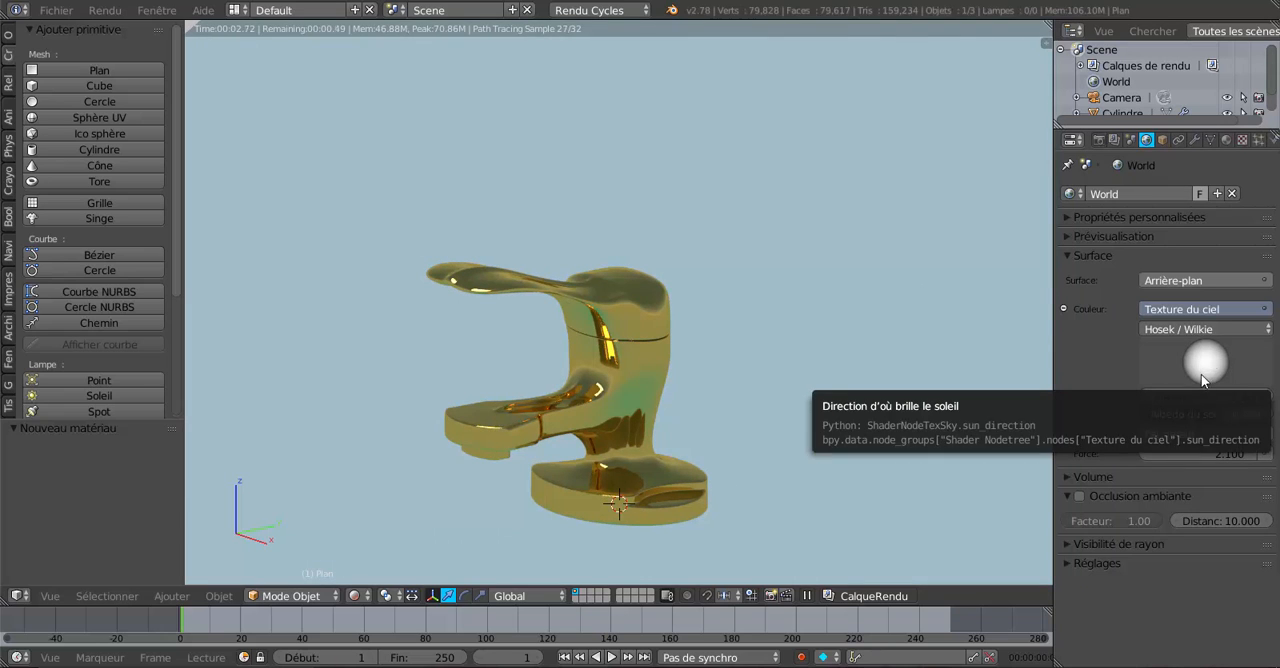
mouse_move(1217, 344)
mouse_down()
mouse_move(1195, 385)
mouse_move(1101, 448)
mouse_move(1109, 414)
mouse_move(1090, 305)
mouse_move(1119, 330)
mouse_move(1102, 321)
mouse_up()
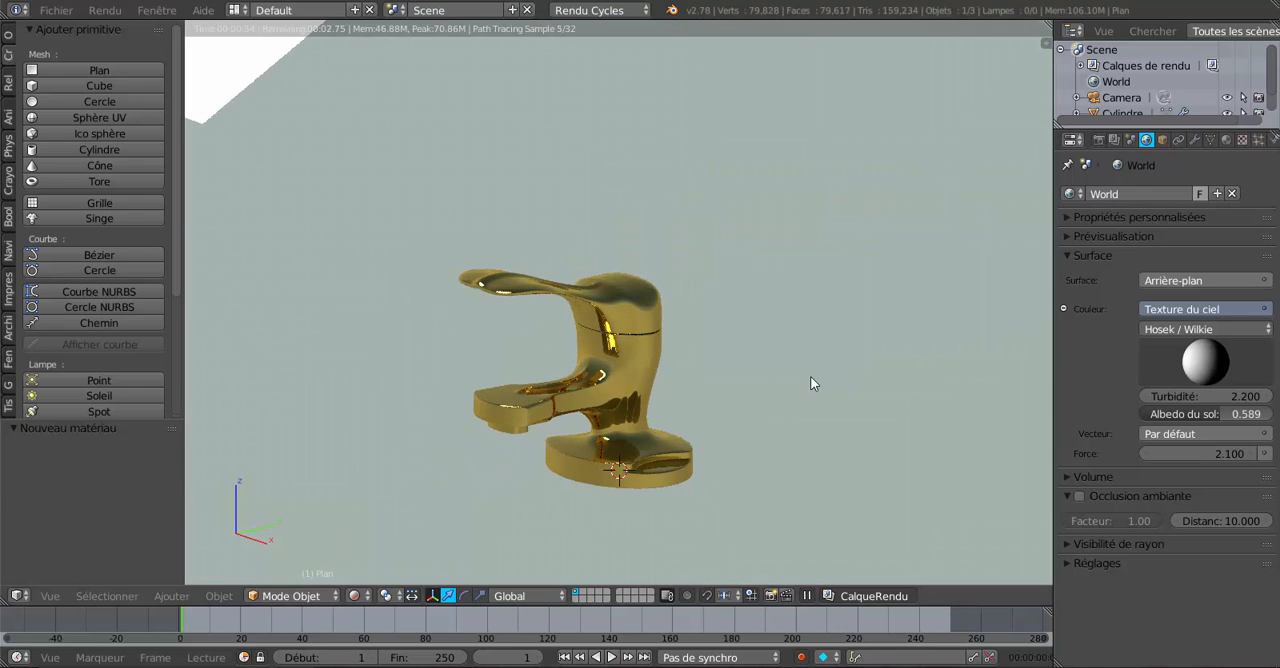
Align the camera to a lower, nearly level front view of the faucet and check the framing.
key(KP_0)
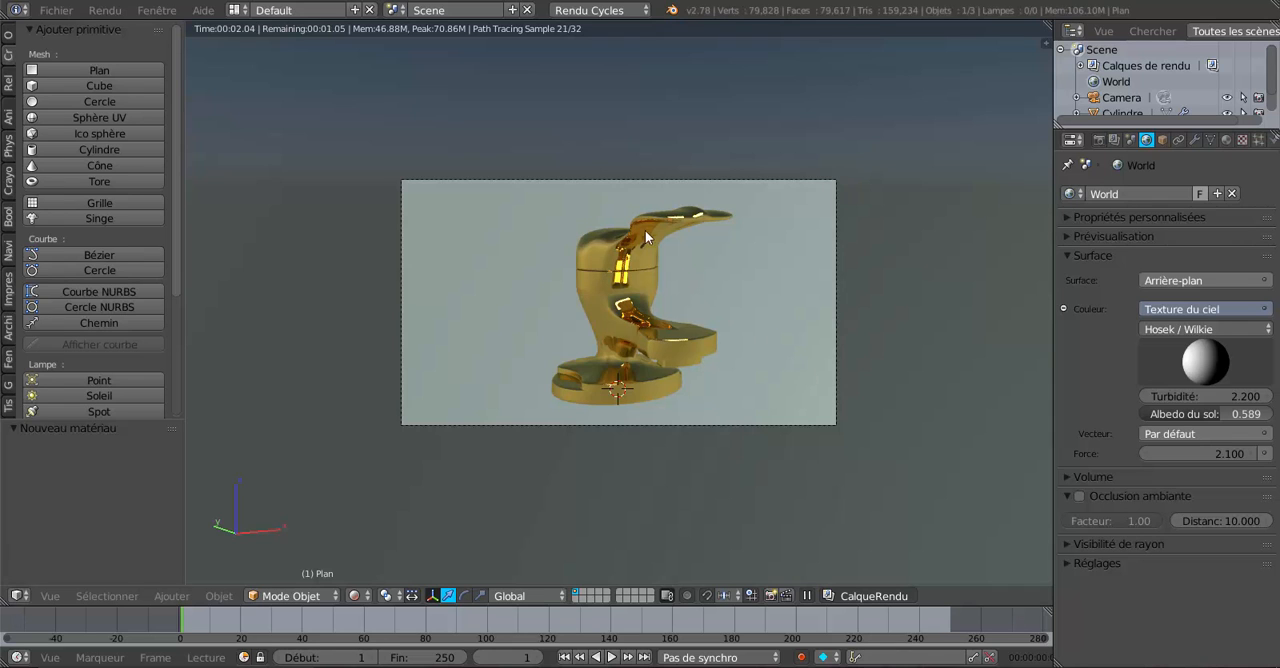
middle_drag(720, 460, 718, 443)
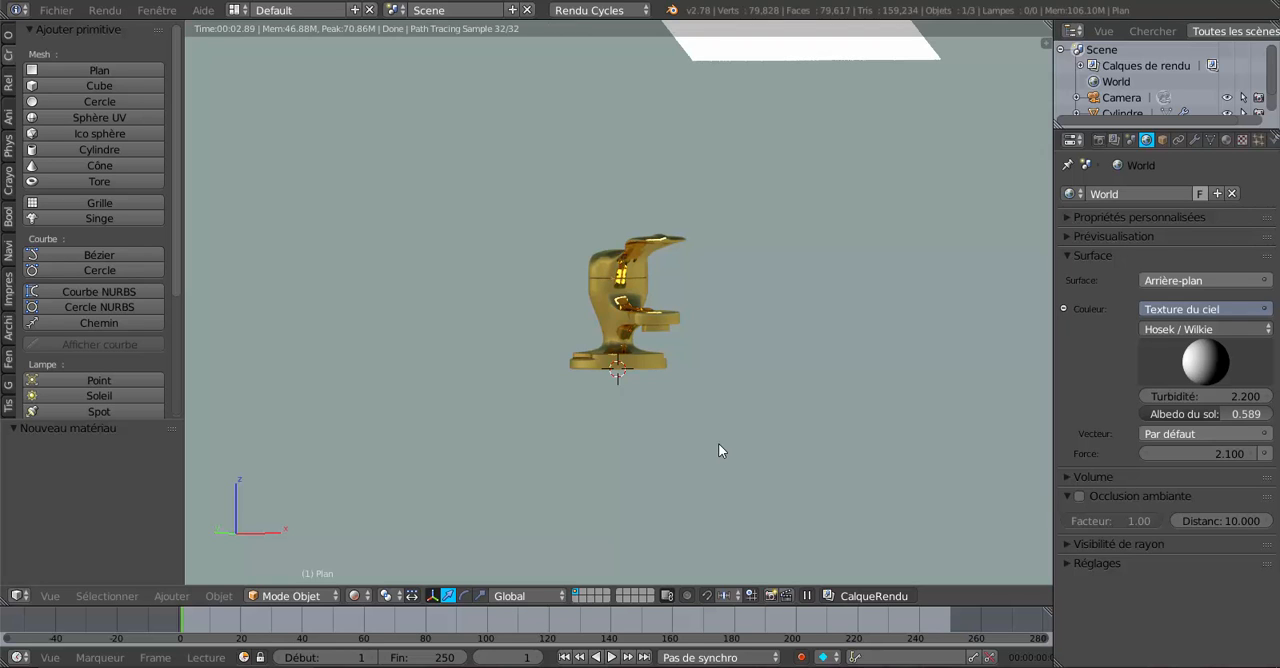
key(ctrl+alt+KP_0)
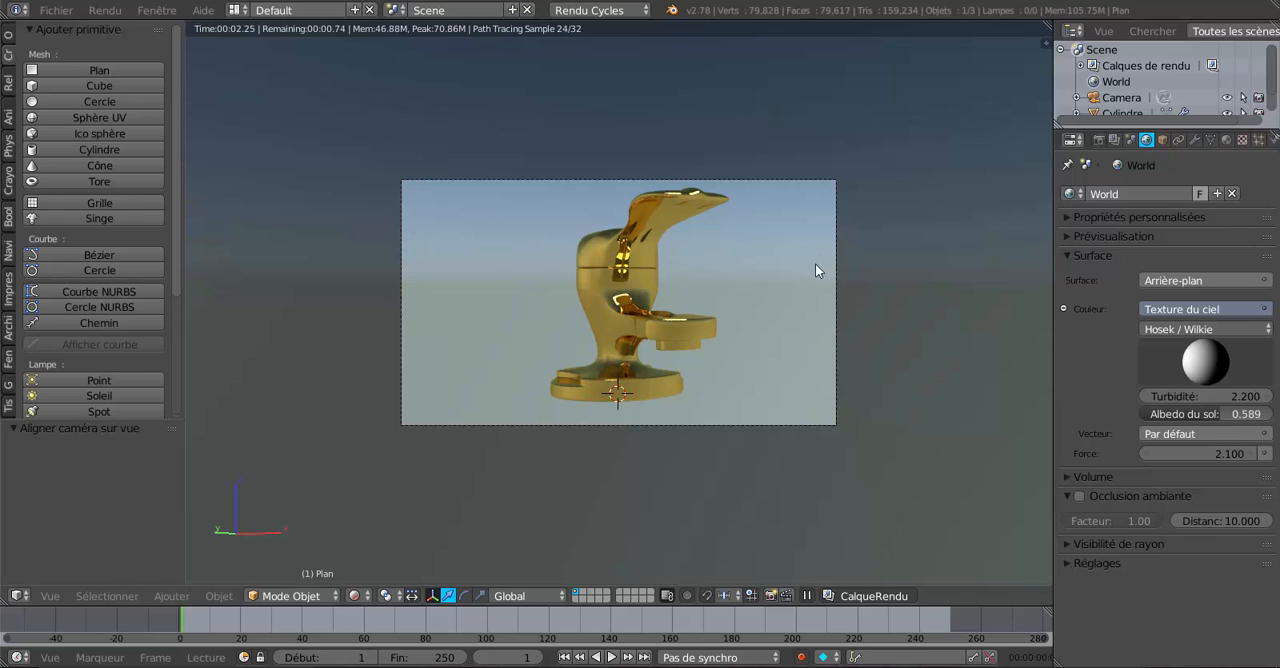
scroll(835, 348, up, 1)
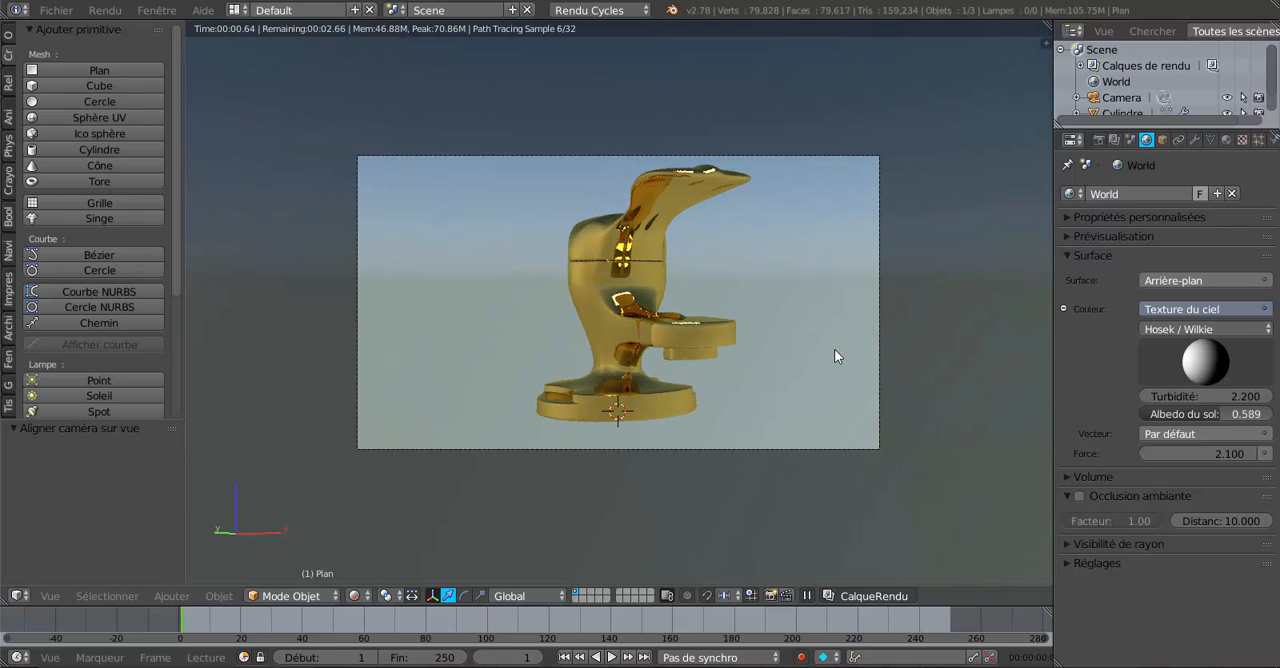
key(KP_1)
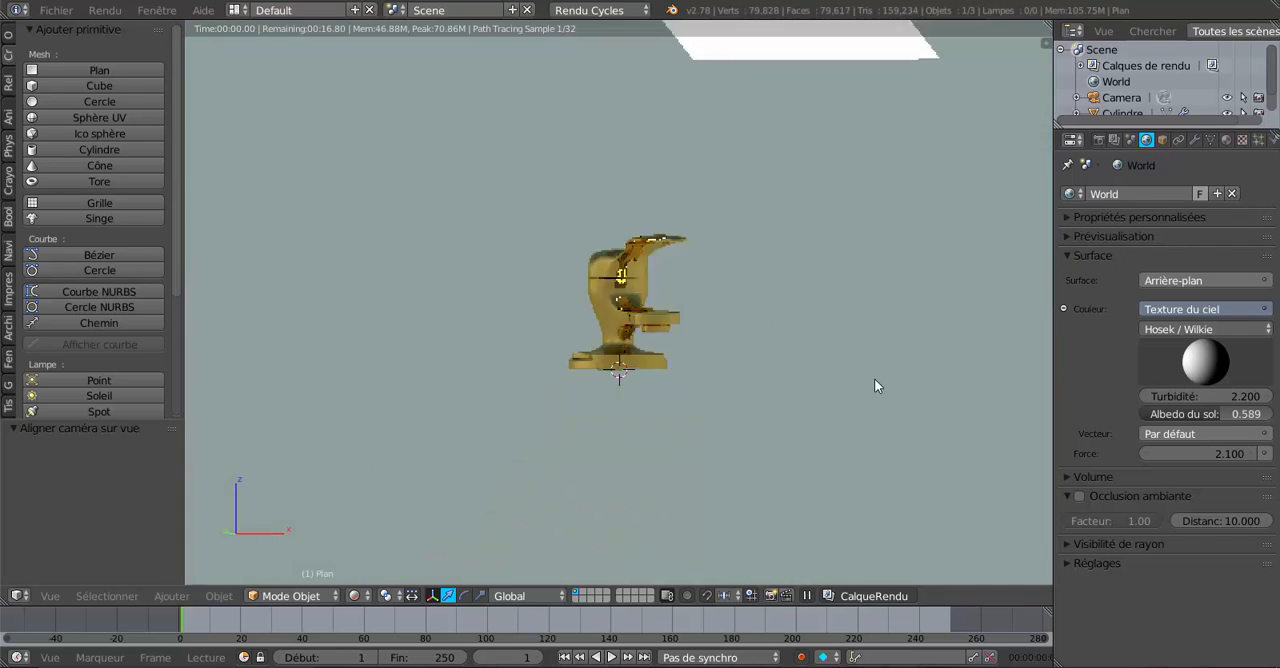
key(KP_0)
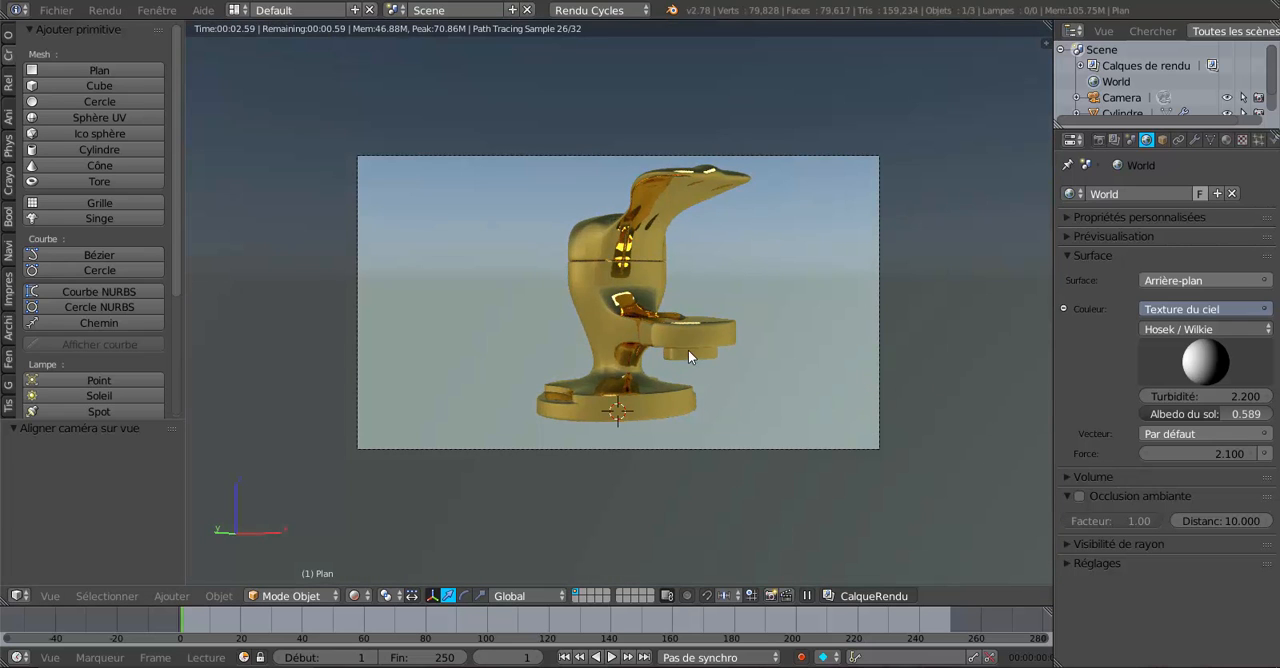
Rotate the faucet about -74.385° around the global Z axis so its spout faces the opposite side of the camera frame.
right_click(647, 289)
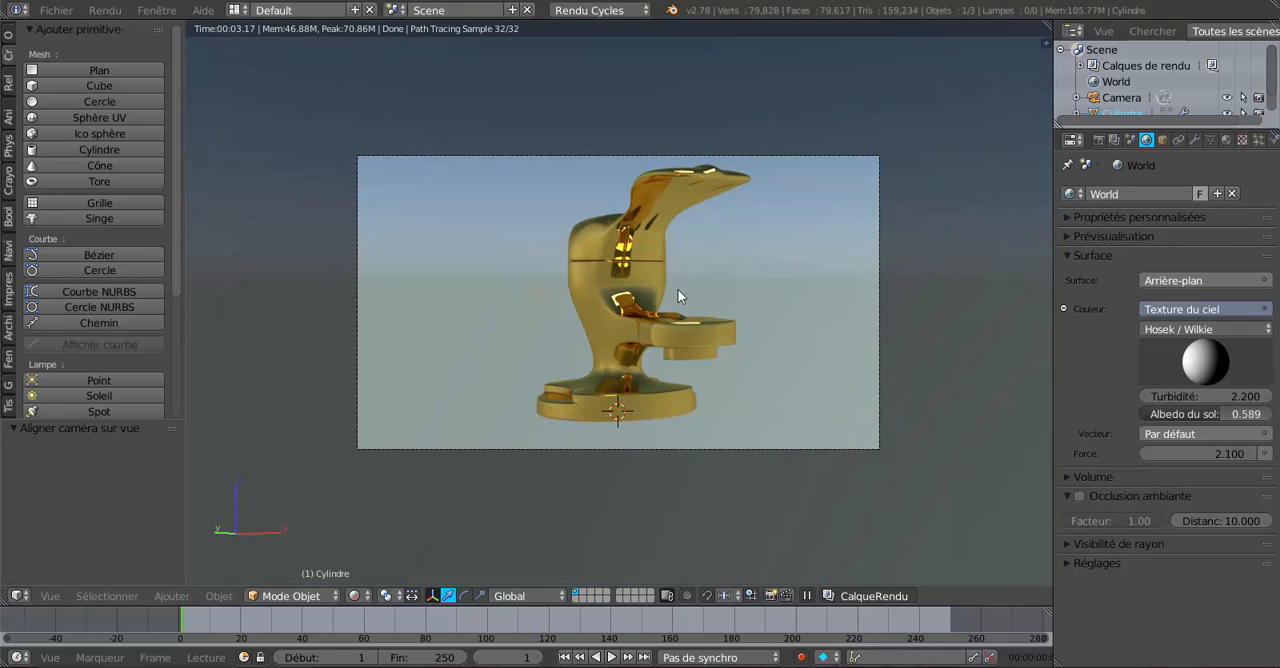
key(r)
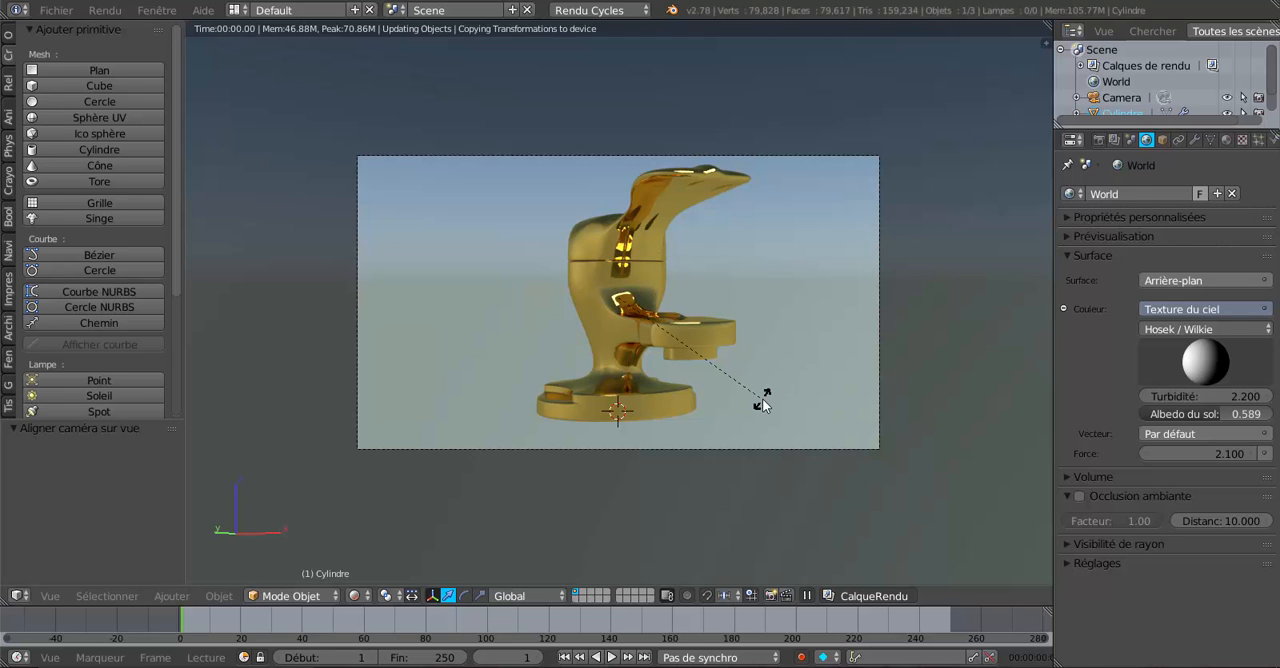
key(z)
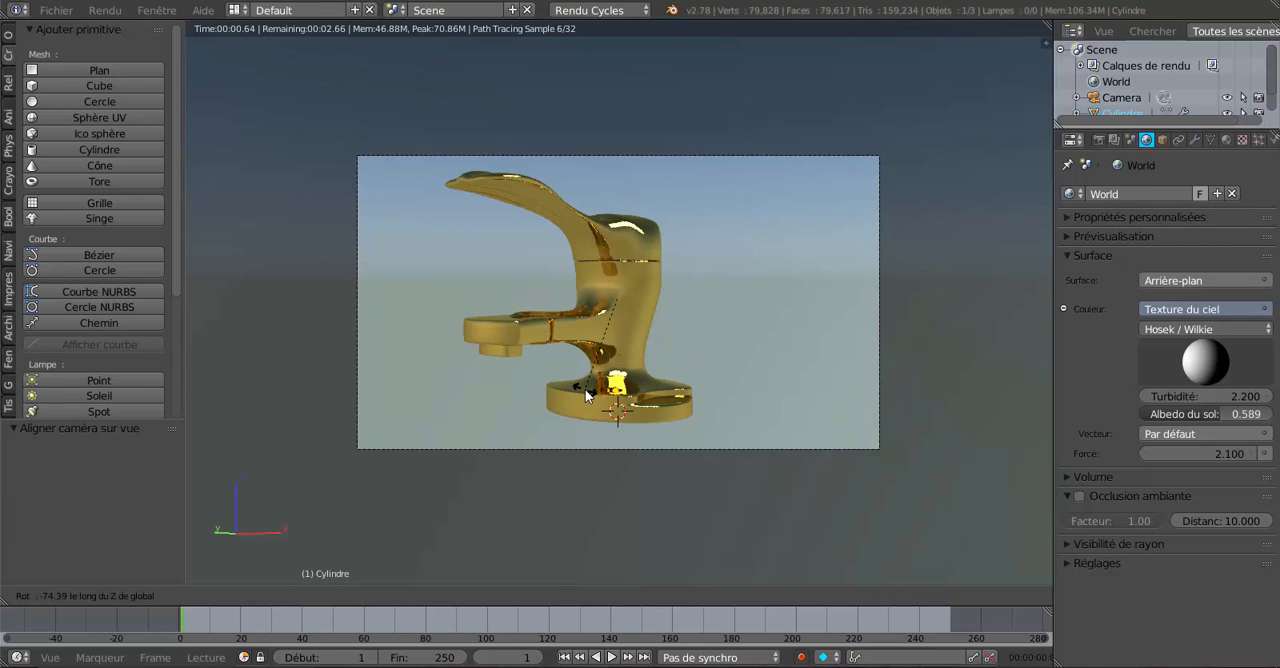
click(585, 389)
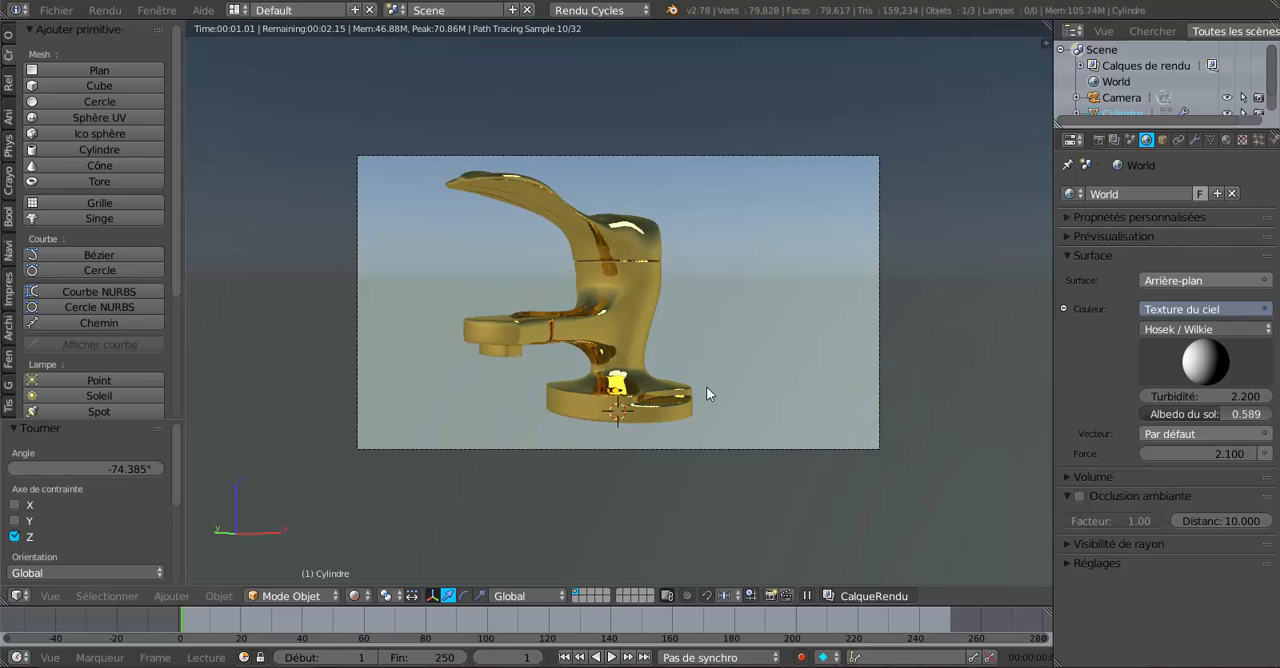
scroll(706, 386, up, 1)
scroll(706, 386, up, 1)
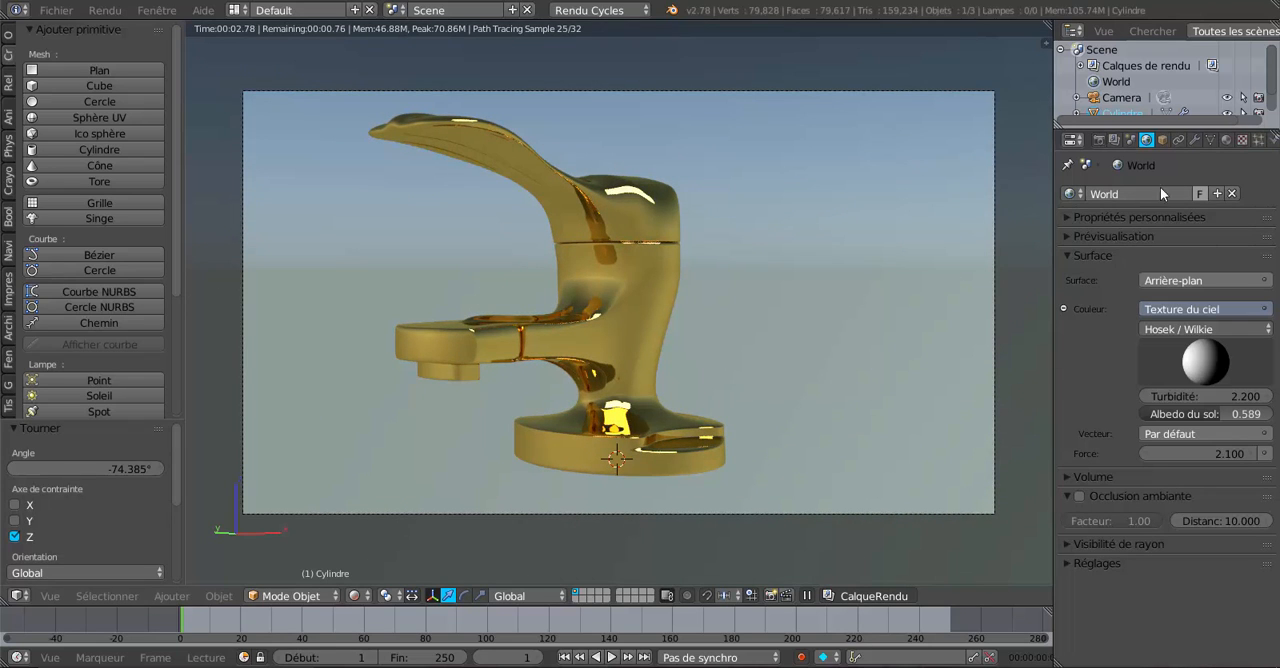
Try the Sharp (Dure) distribution on the faucet's glossy material, and set it to Beckmann.
click(1226, 140)
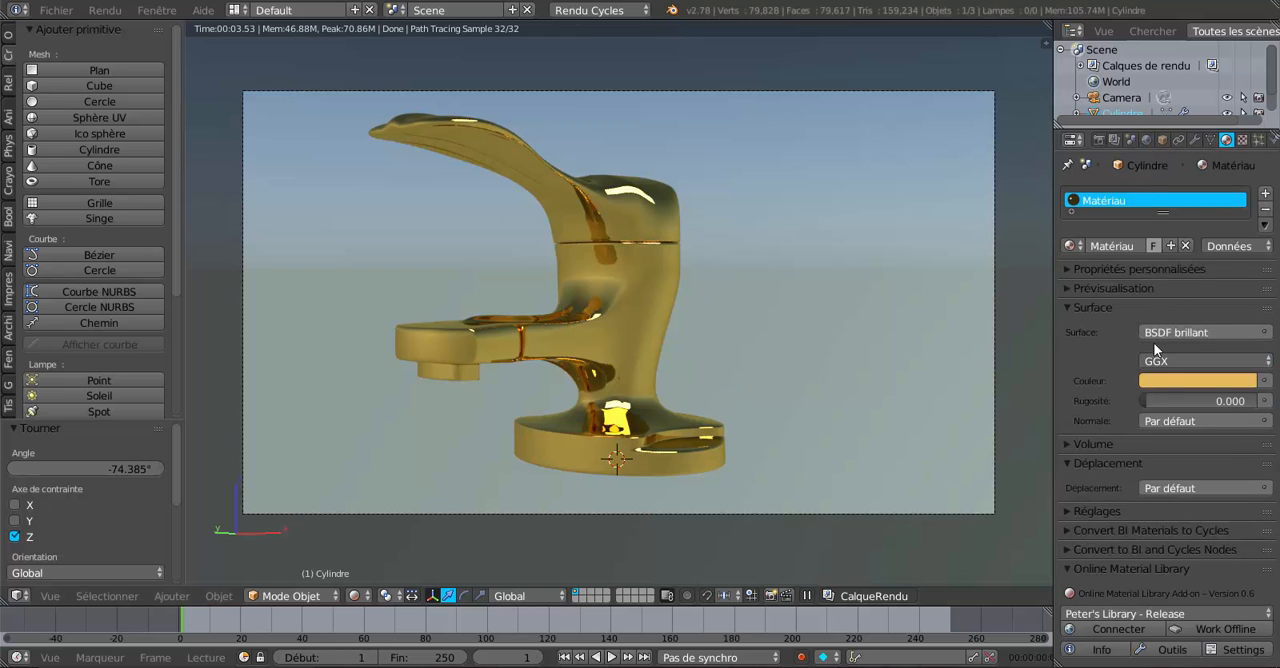
click(1179, 362)
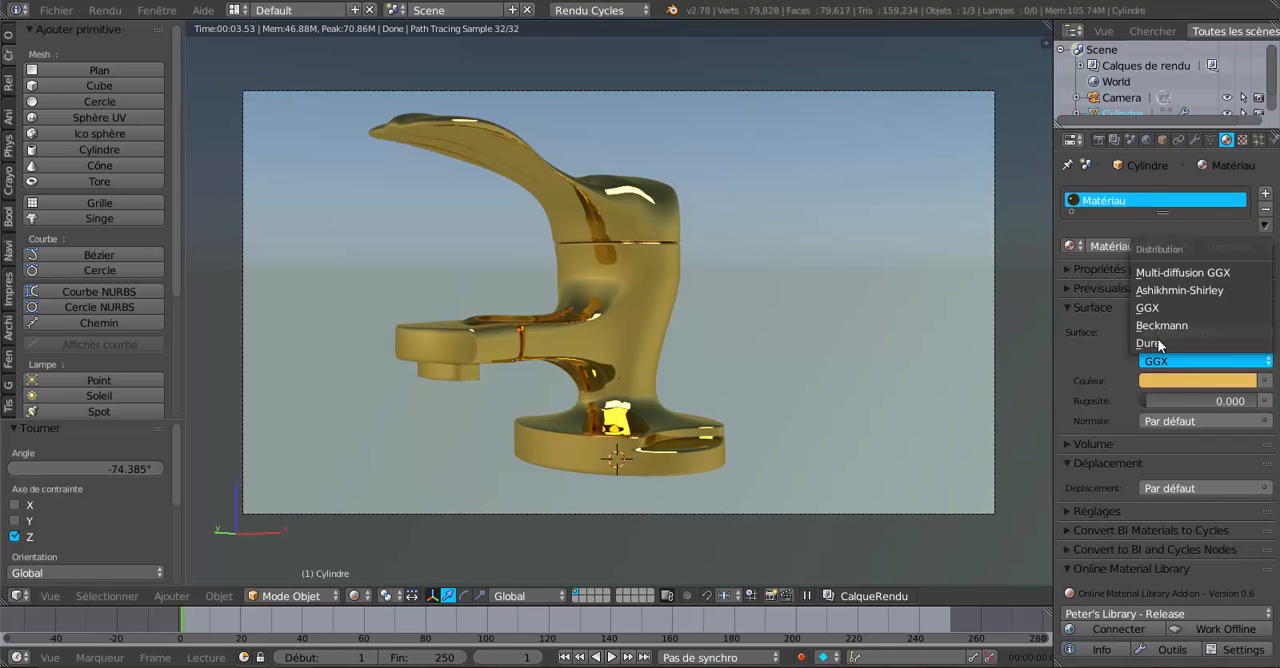
click(1157, 343)
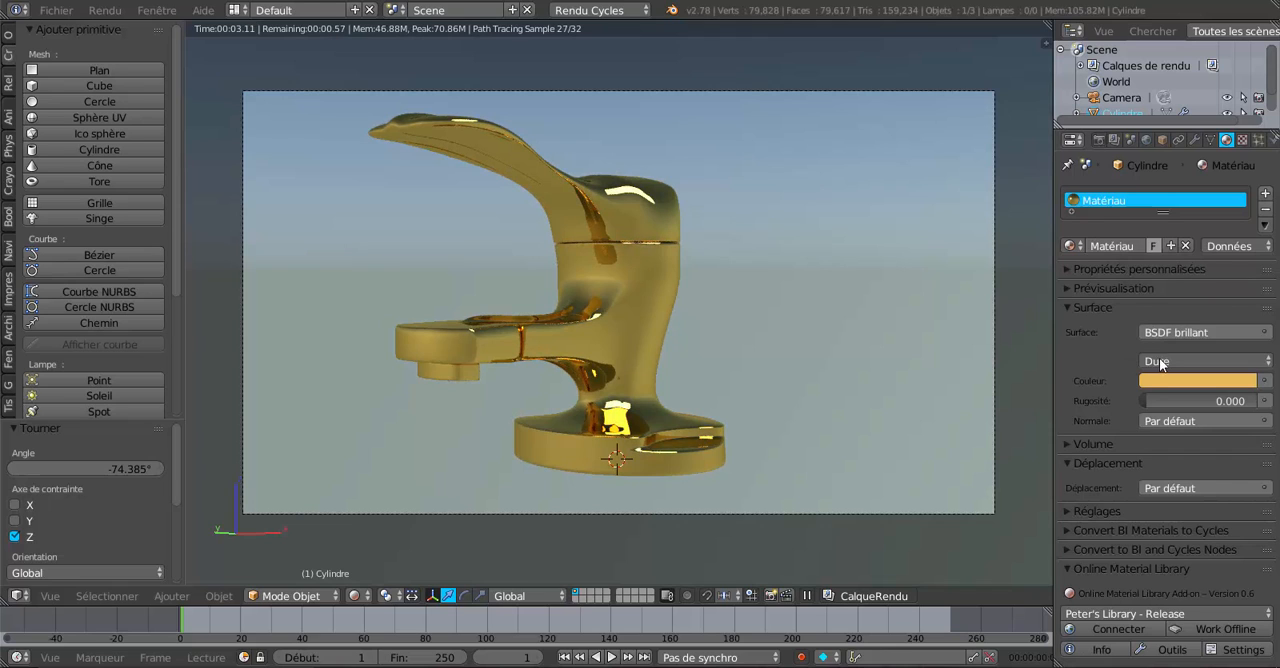
mouse_move(1146, 400)
mouse_down()
mouse_move(1262, 400)
mouse_move(1146, 400)
mouse_up()
click(1160, 361)
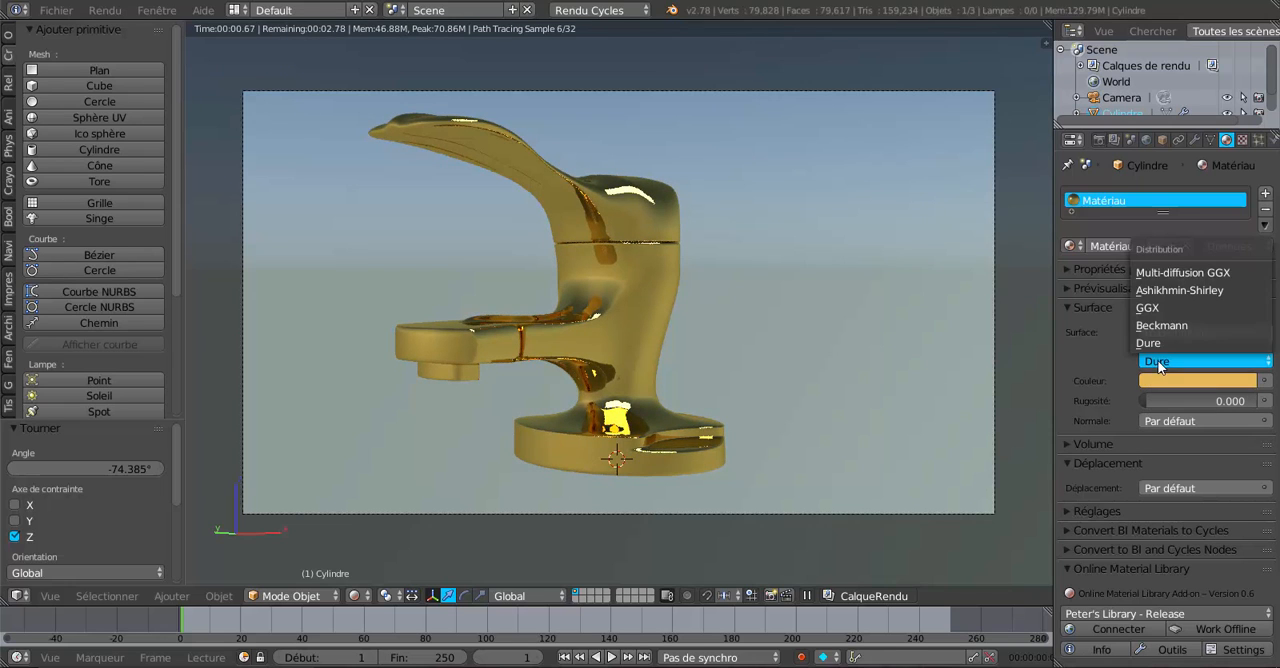
click(1161, 326)
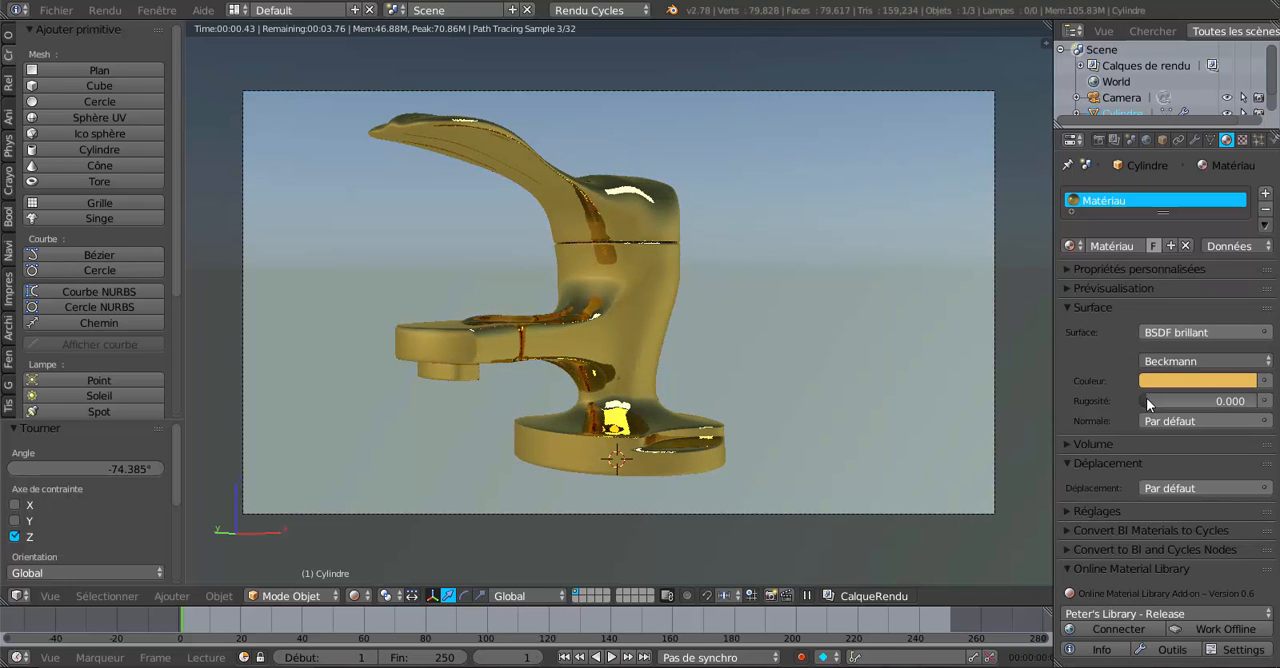
Set the faucet material's roughness to 0.072 and recolour it from gold to a neutral grey (R 0.408, G 0.396, B 0.420).
mouse_move(1146, 397)
mouse_down()
mouse_move(1174, 397)
mouse_move(1155, 397)
mouse_up()
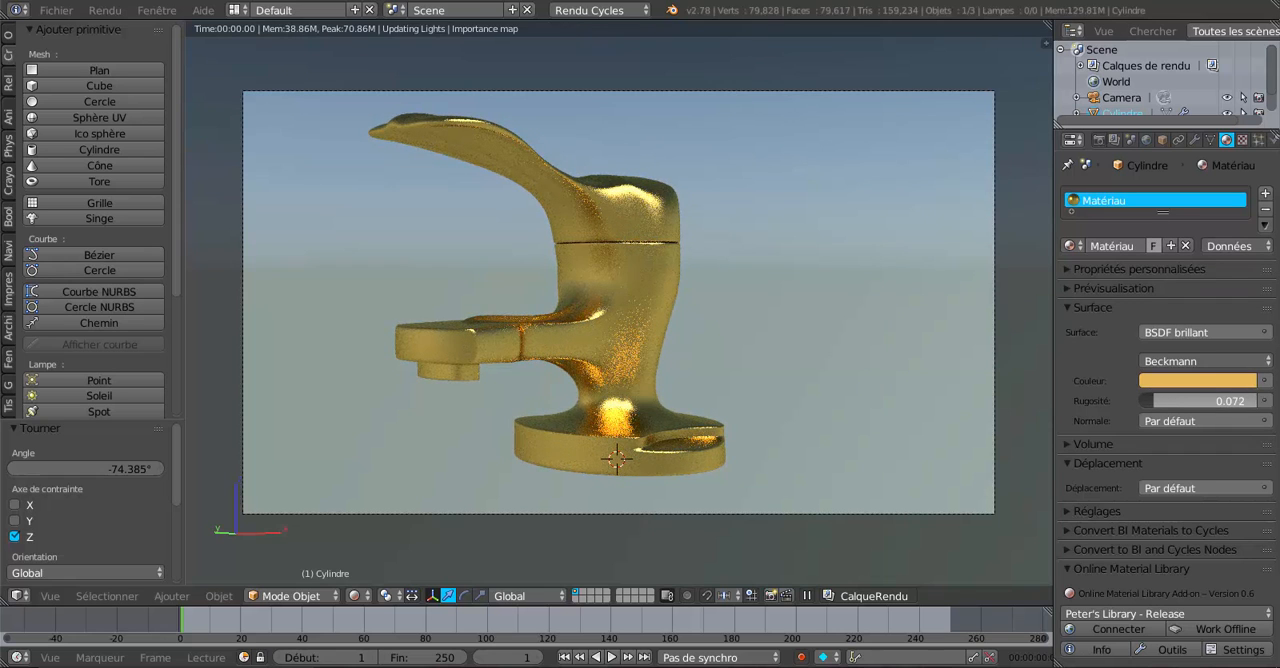
click(1187, 381)
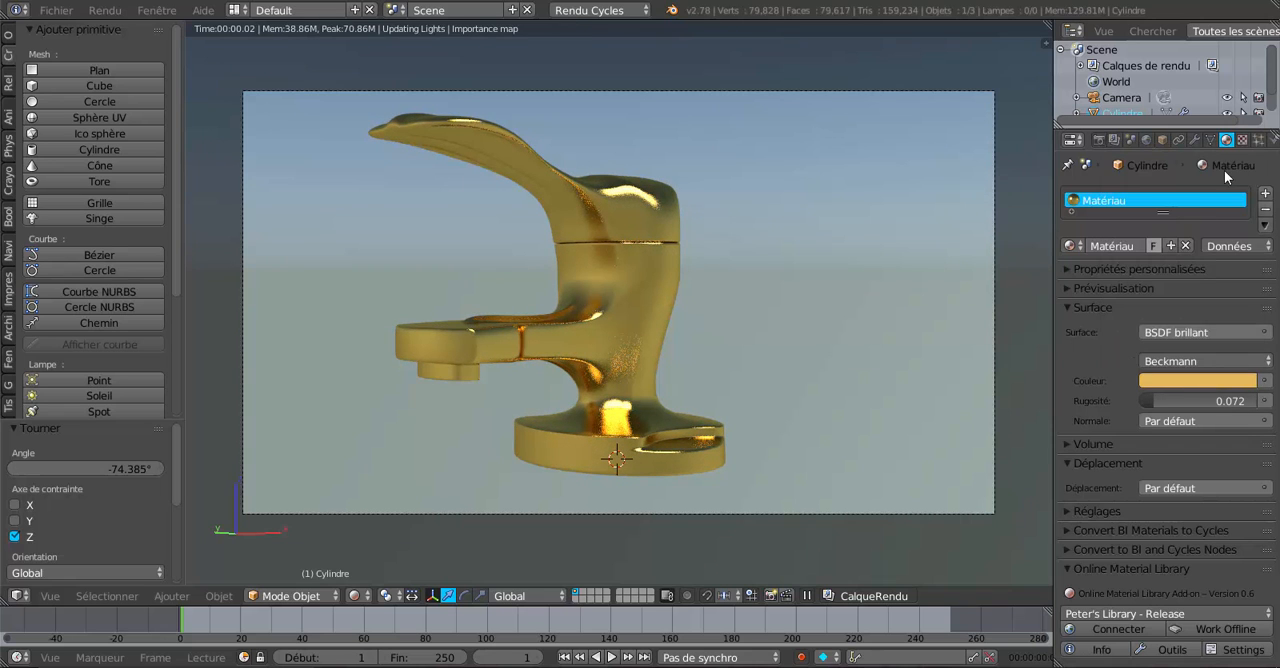
click(1191, 379)
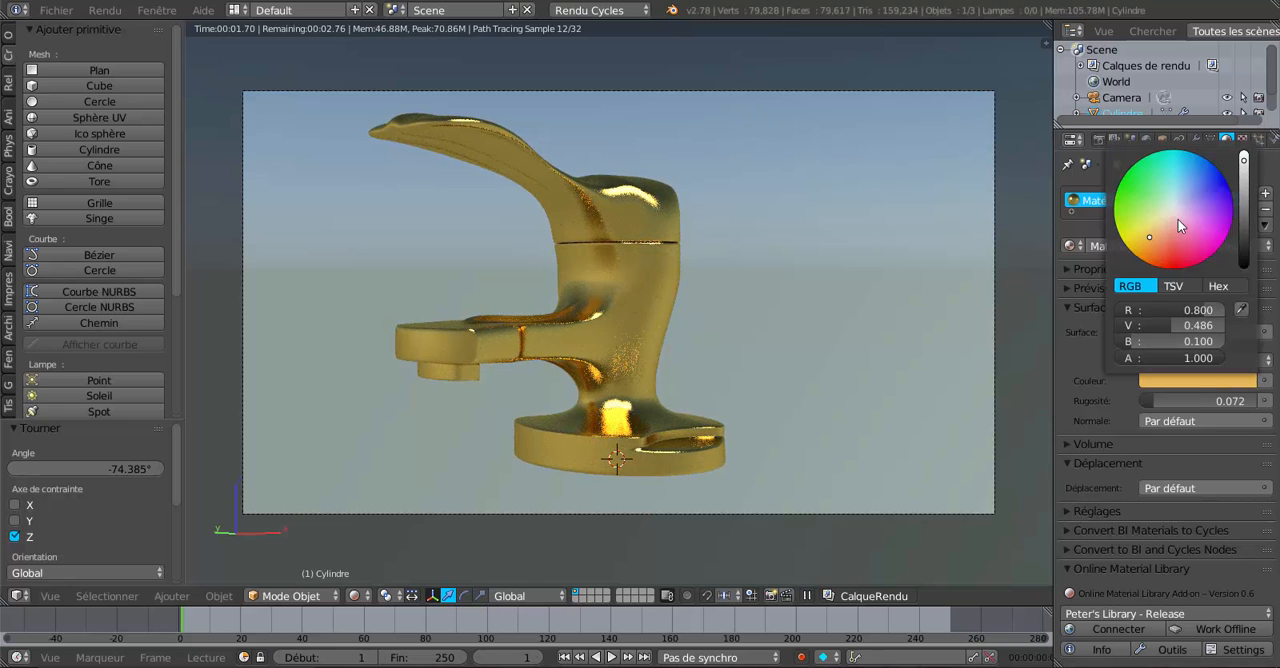
click(1176, 209)
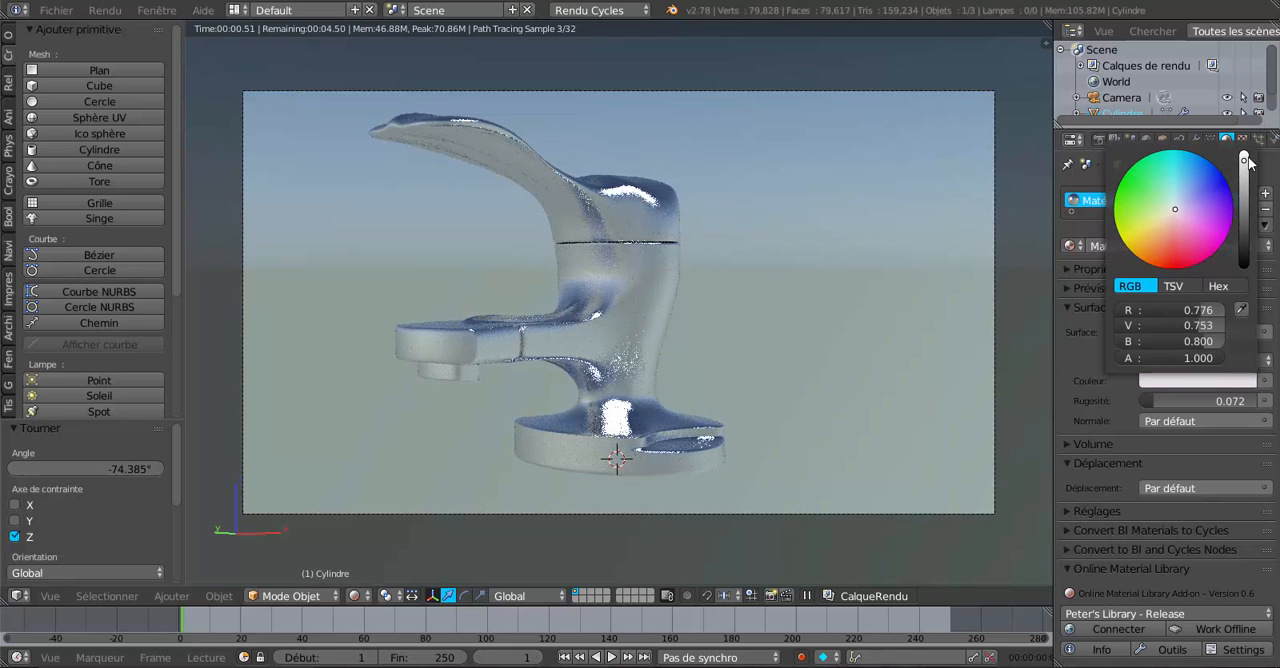
drag(1244, 166, 1244, 188)
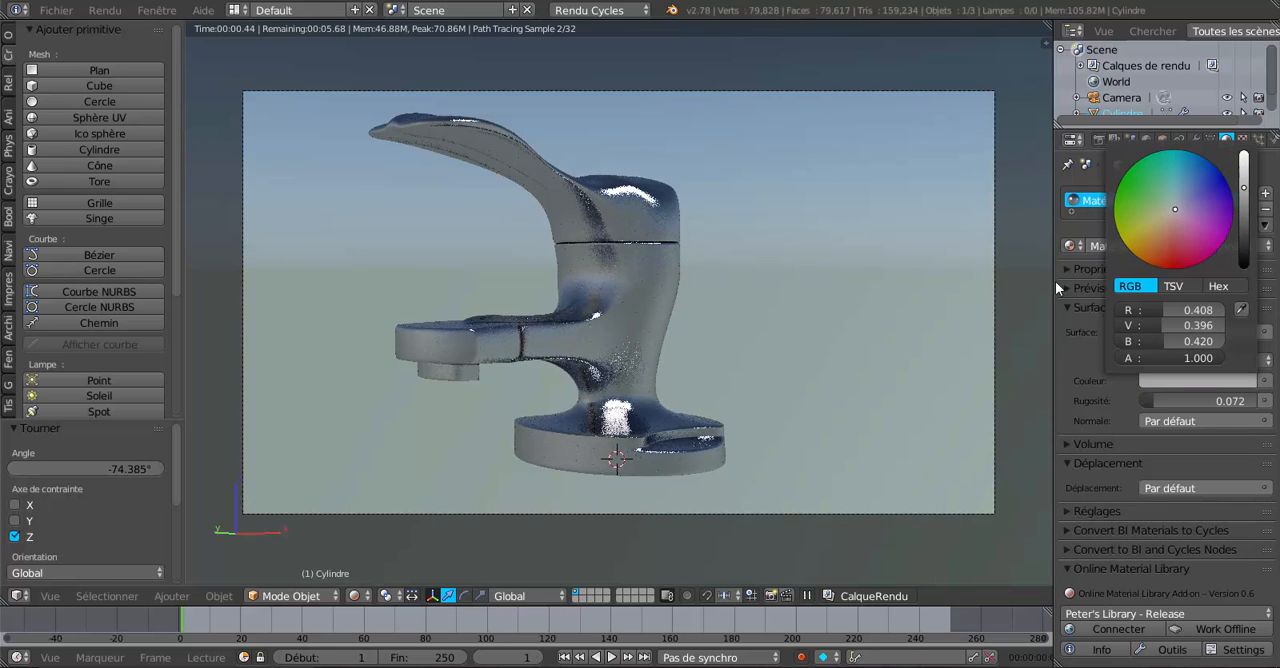
Reset the faucet material's roughness to 0.000 for mirror-sharp reflections.
click(1149, 400)
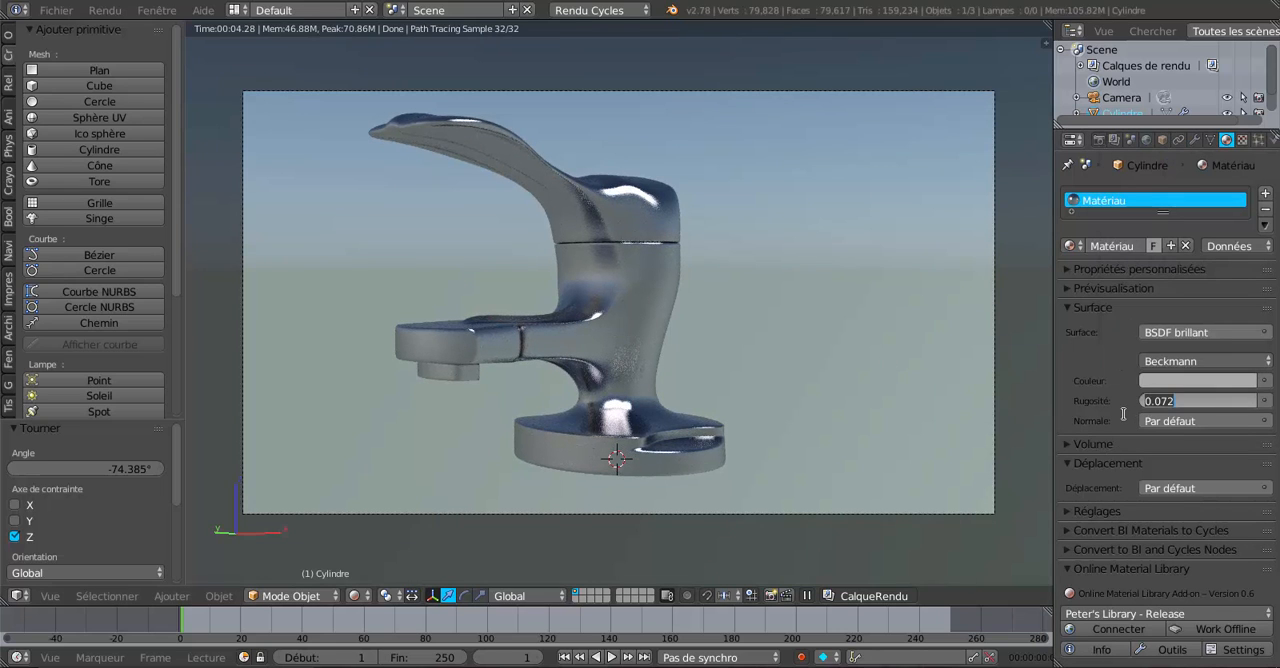
key(Return)
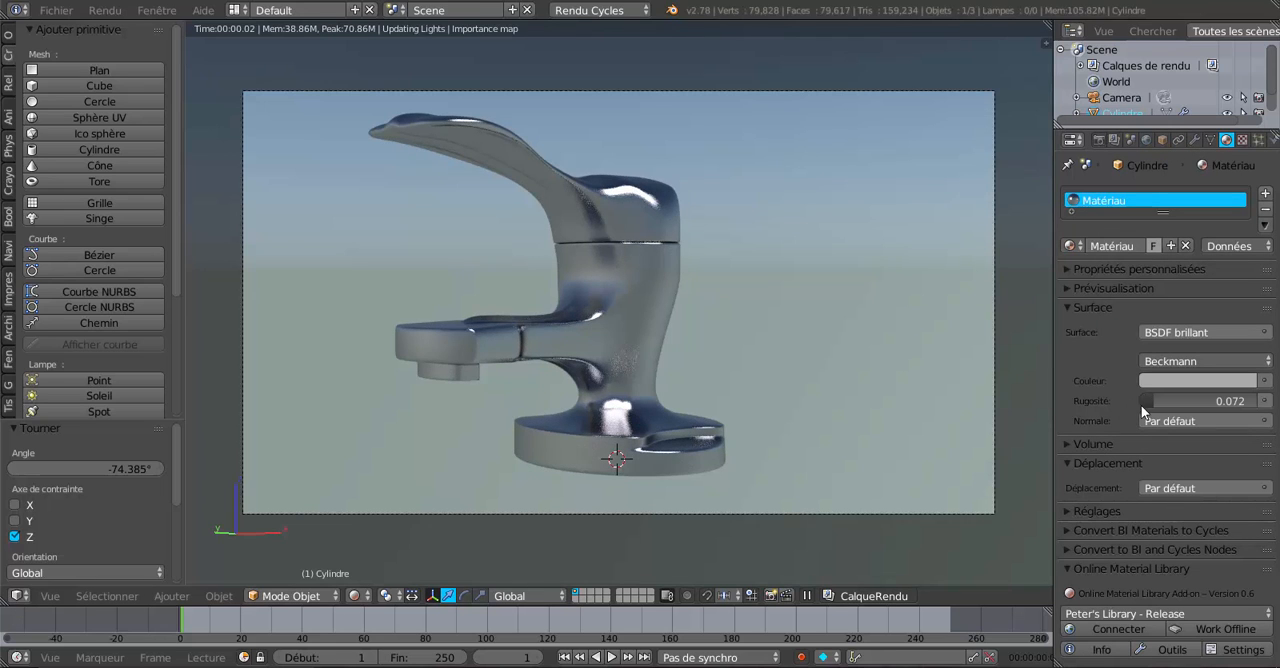
key(BackSpace)
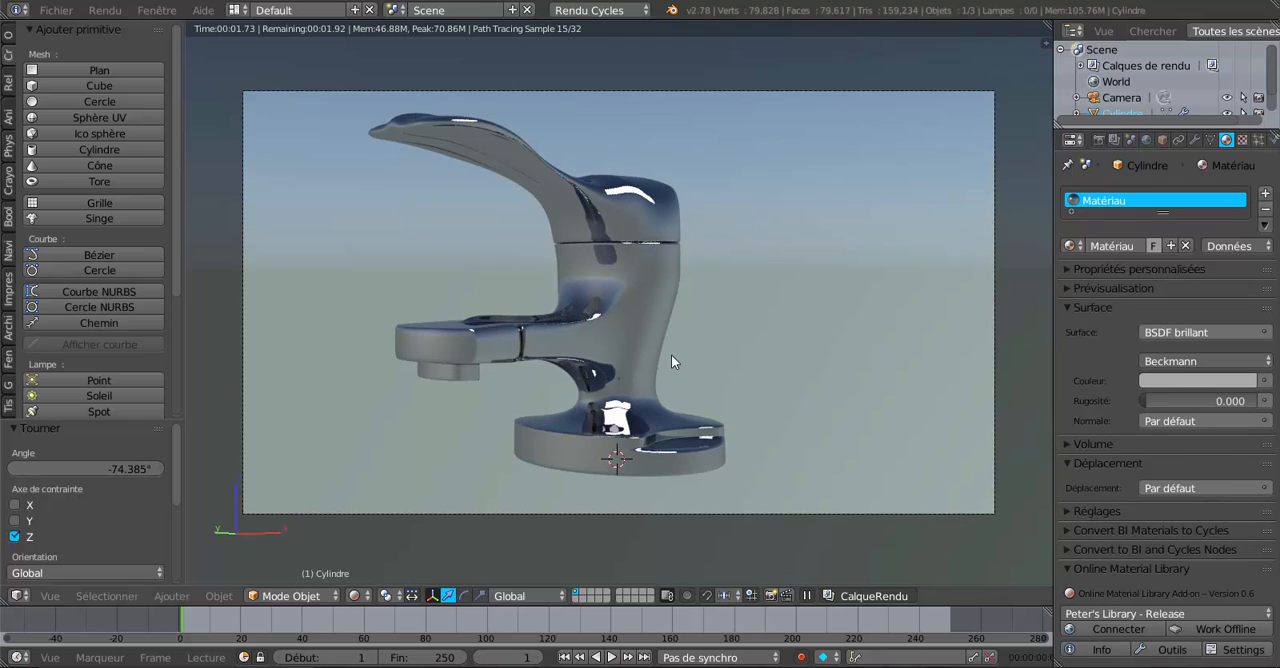
Examine the grey glossy faucet's reflections from both sides, at a distance and up close.
middle_drag(674, 353, 803, 378)
scroll(798, 380, up, 7)
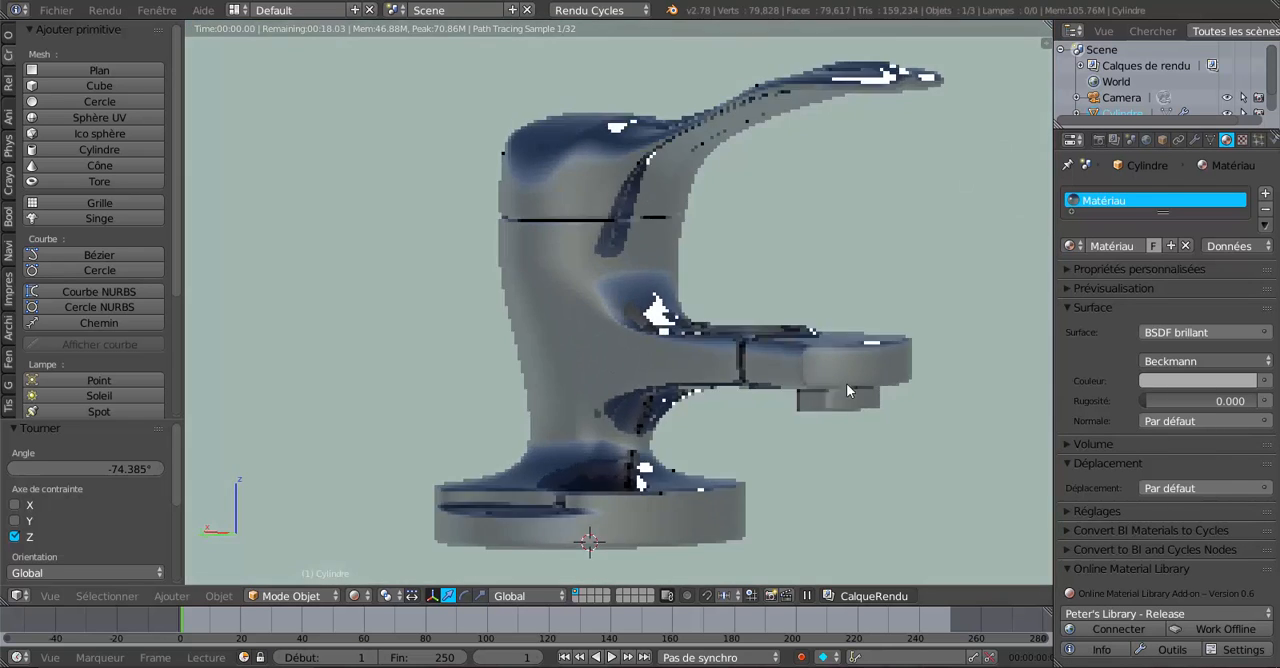
scroll(856, 385, down, 2)
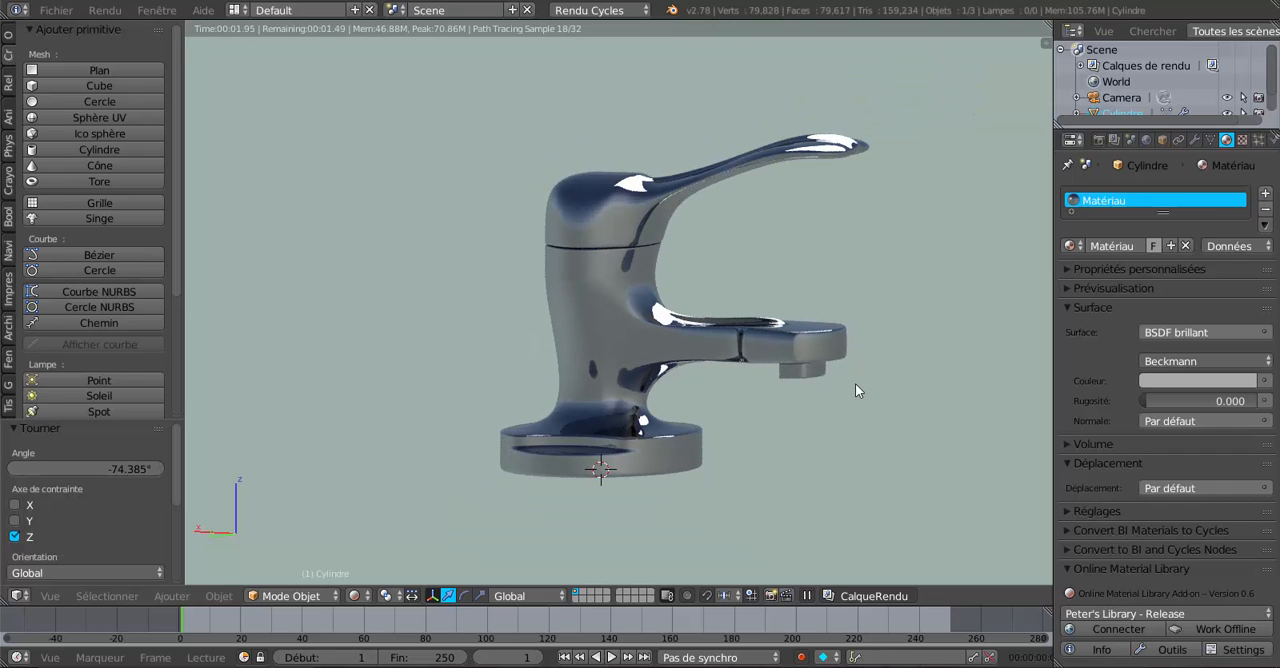
mouse_move(862, 389)
middle_down()
mouse_move(837, 411)
mouse_move(668, 440)
mouse_move(572, 414)
middle_up()
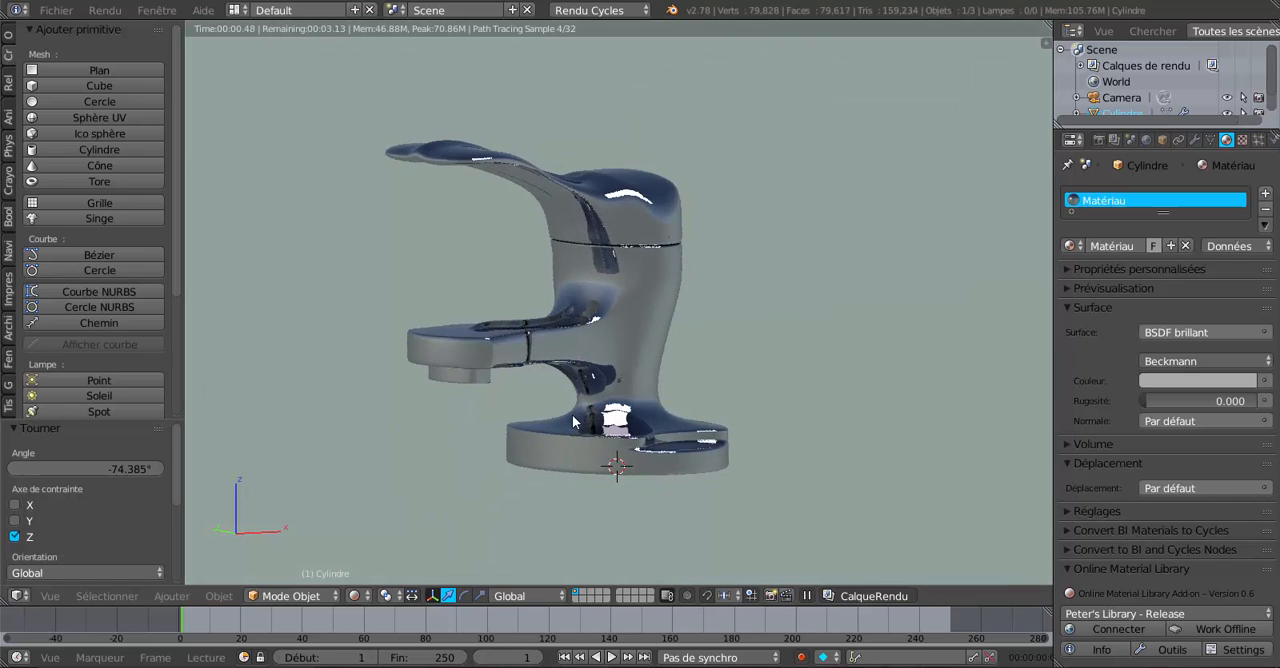
scroll(576, 414, up, 2)
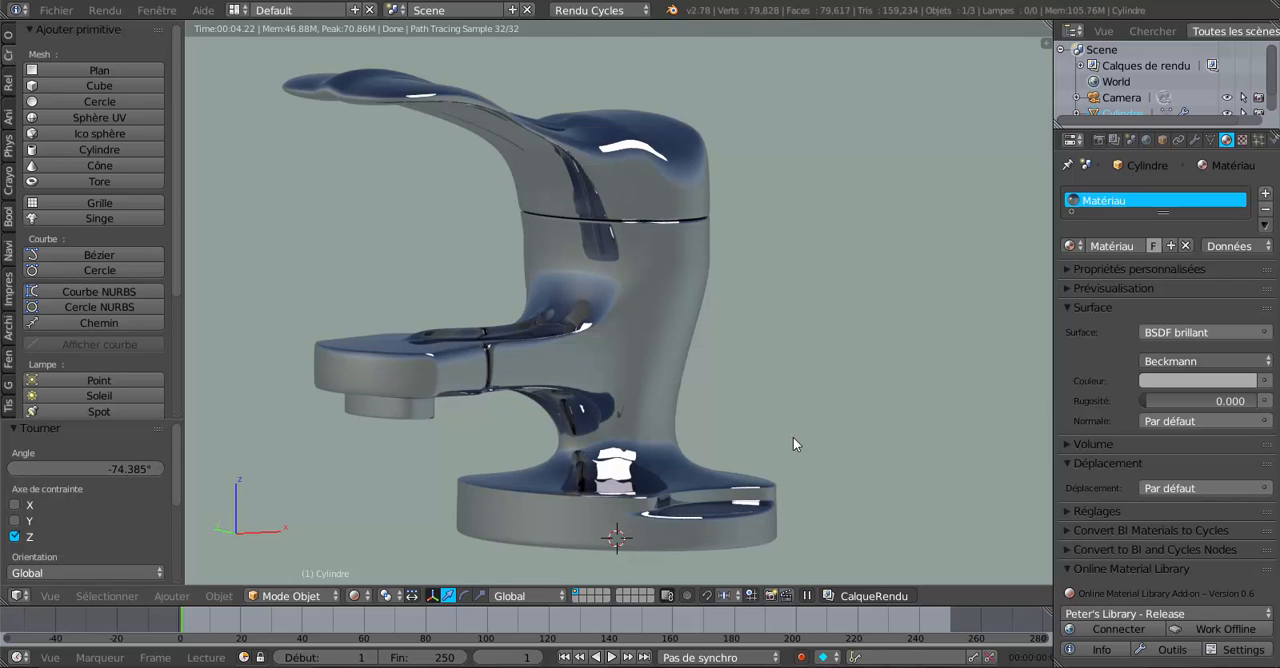
middle_drag(485, 388, 730, 399)
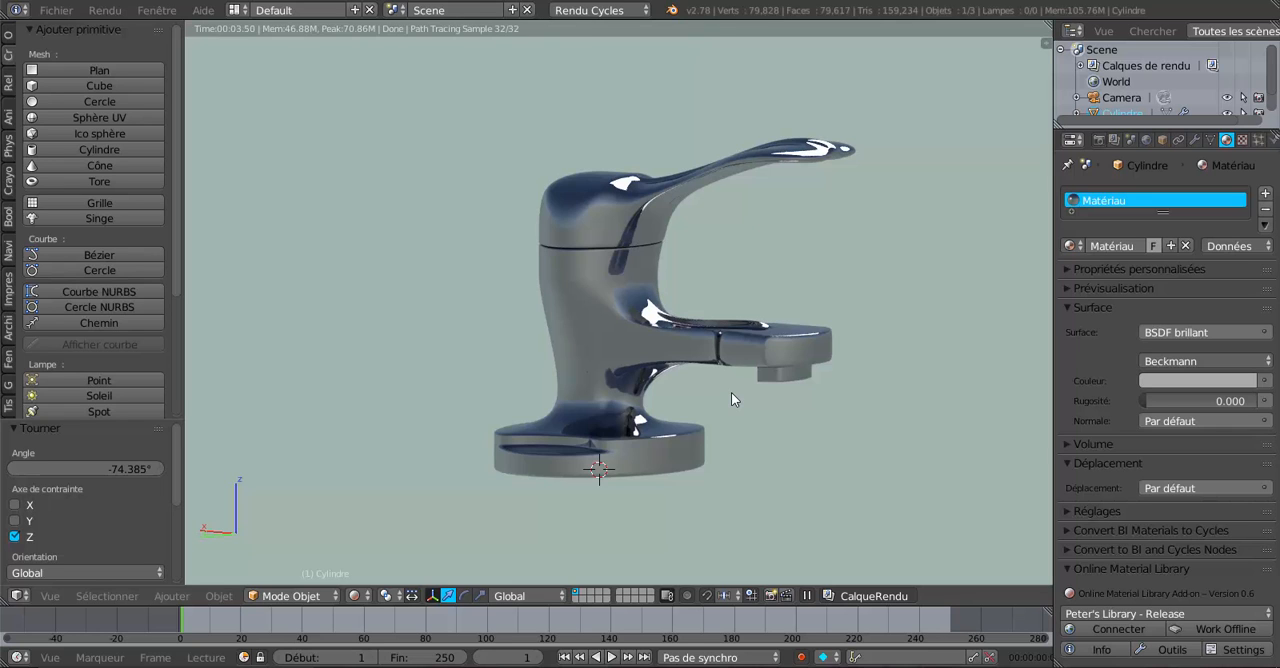
scroll(731, 399, up, 2)
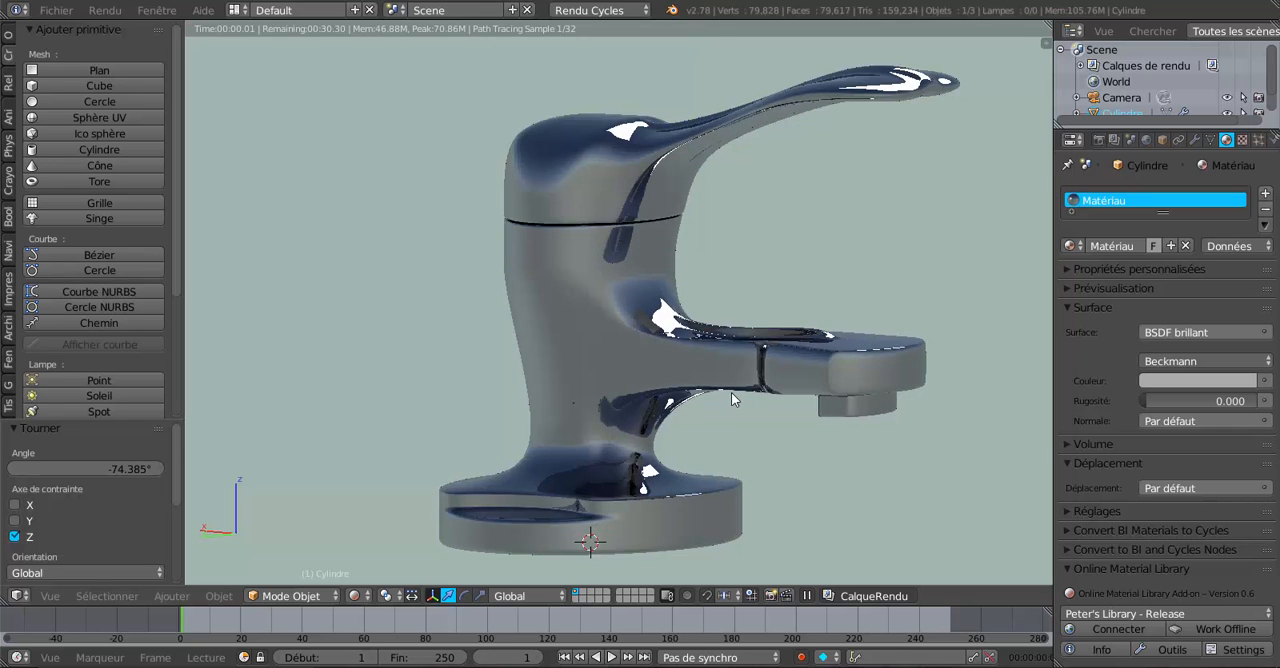
scroll(731, 399, up, 1)
scroll(741, 427, down, 1)
shift+middle_drag(751, 431, 738, 425)
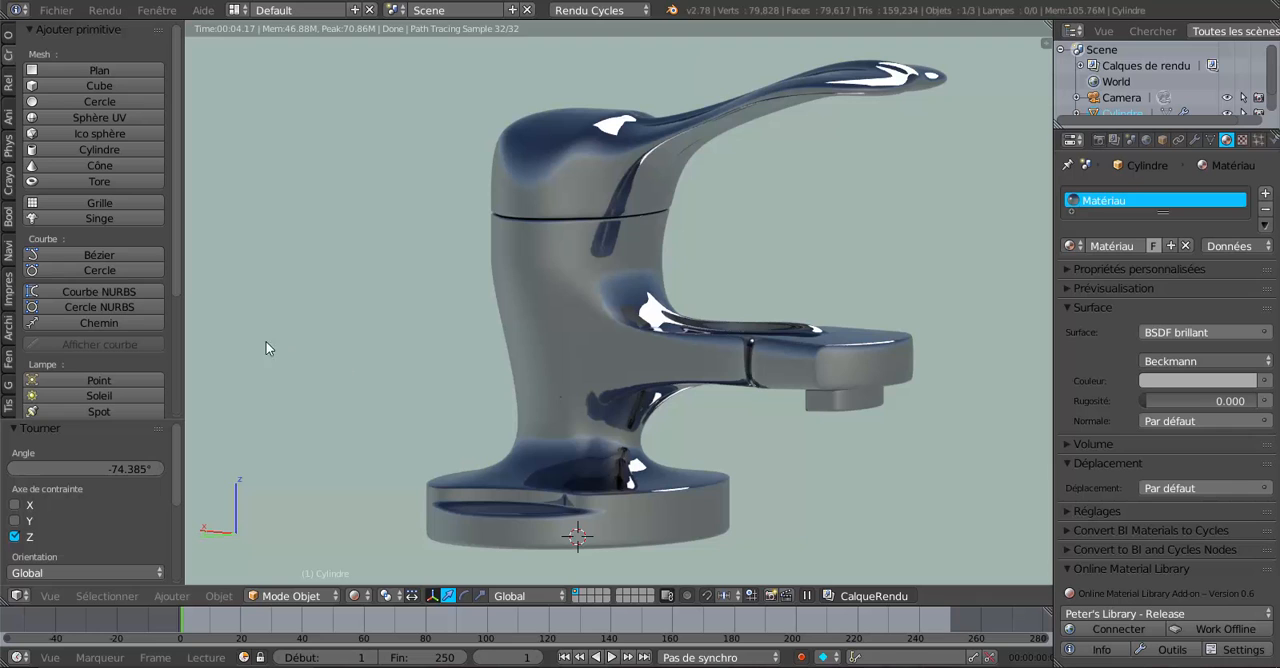
Narrow the tool shelf to give the 3D viewport more width.
drag(182, 338, 129, 343)
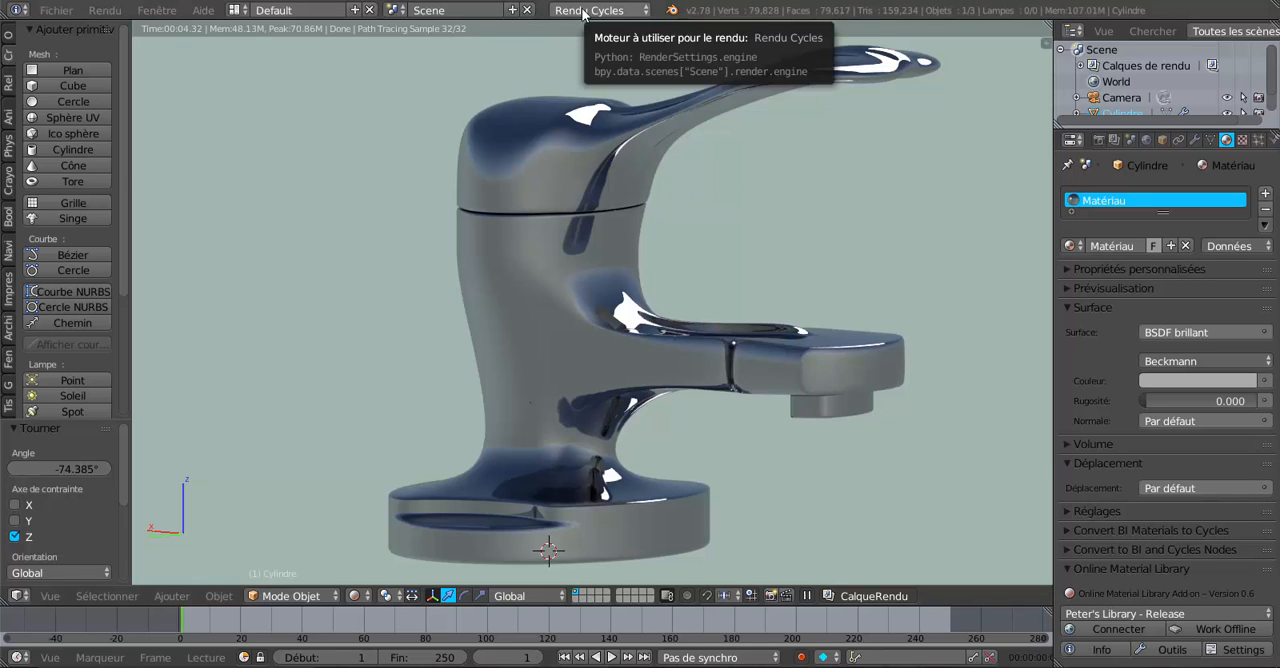
Try the Blender Render engine (Rendu Blender) on the scene and switch back to Cycles Render (Rendu Cycles).
click(584, 12)
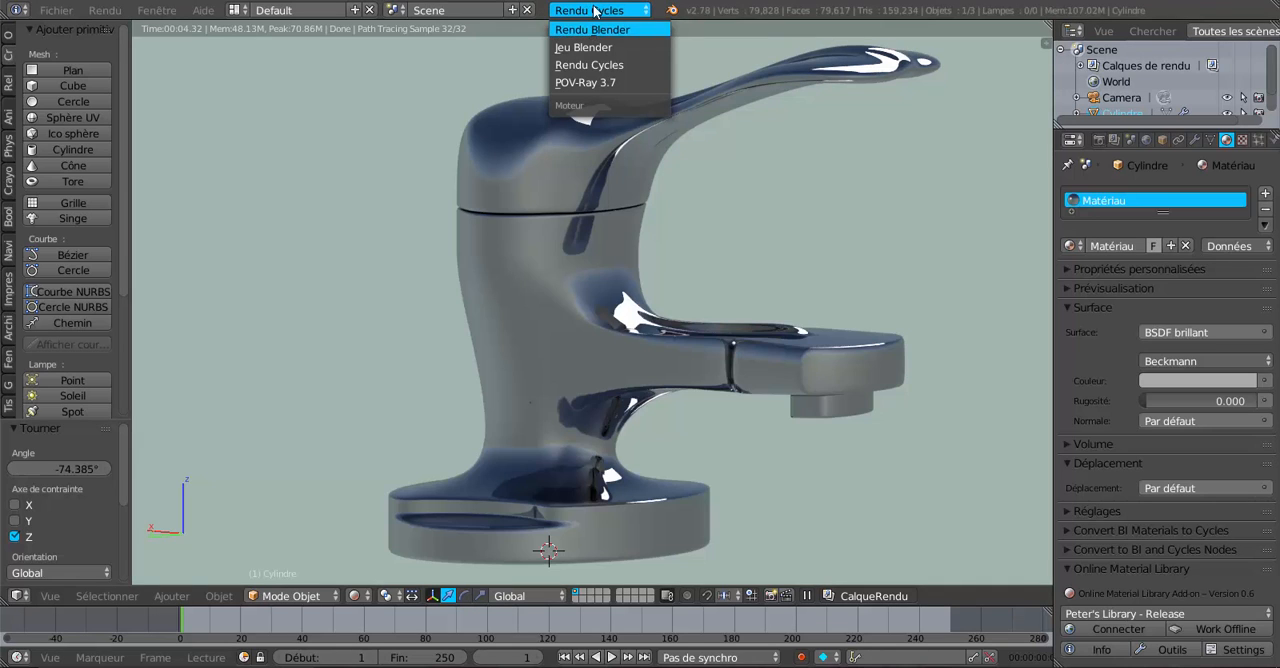
key(Return)
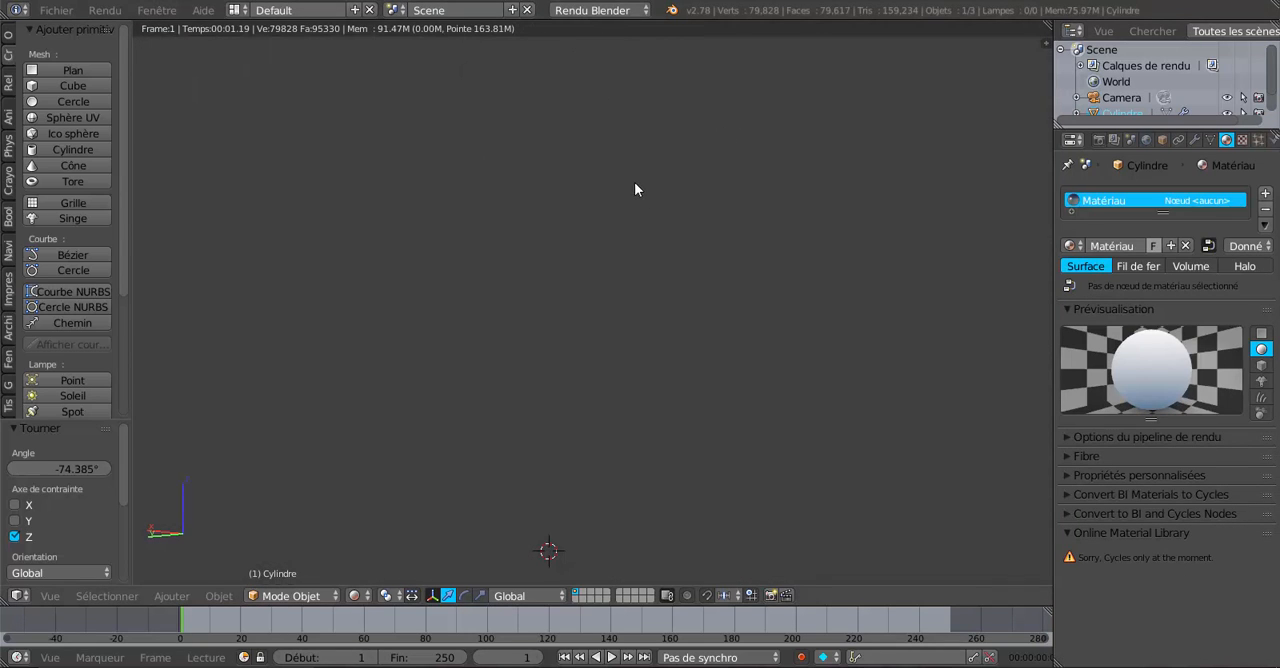
click(594, 12)
key(Up)
key(Up)
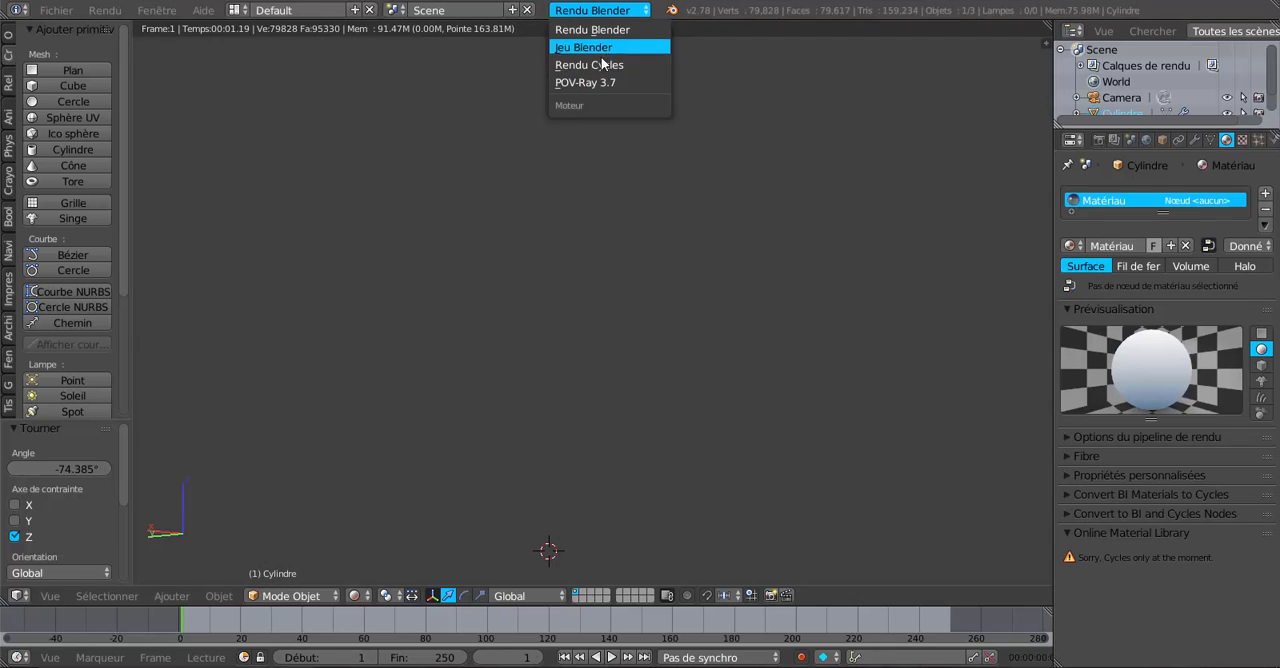
key(Down)
key(Return)
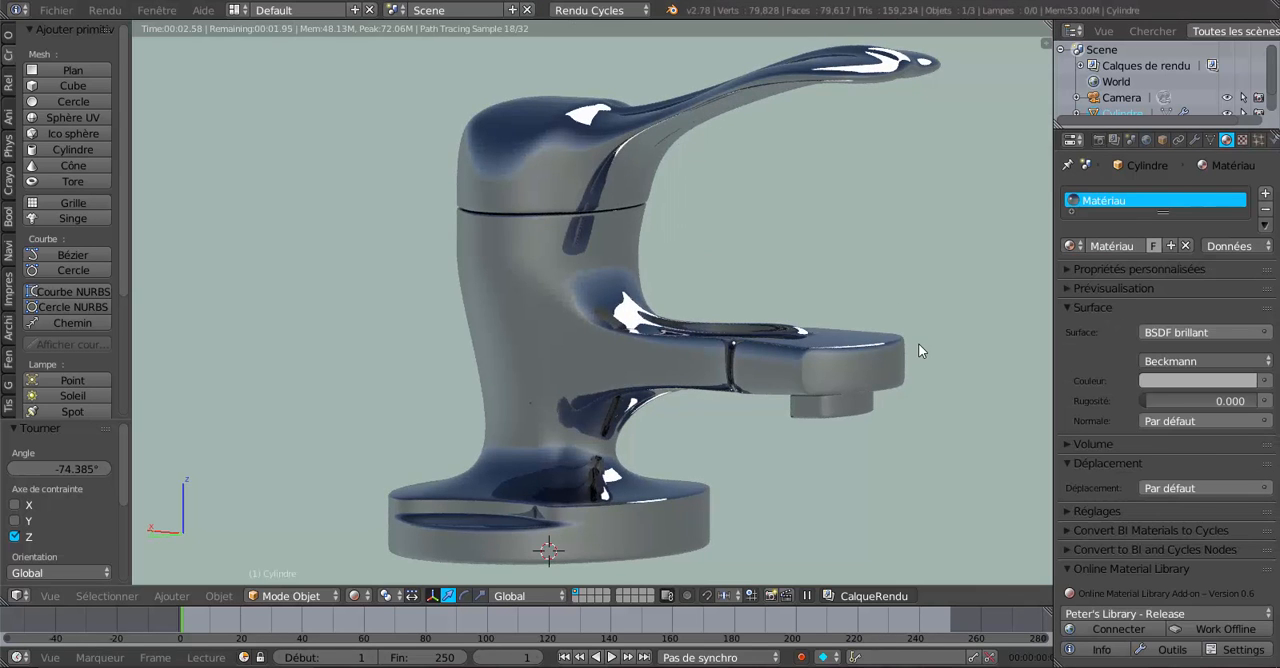
Examine the faucet's reflections on the spout, handle and base from a closer, raised front angle.
mouse_move(918, 345)
middle_down()
mouse_move(848, 396)
mouse_move(851, 411)
middle_up()
scroll(823, 435, up, 1)
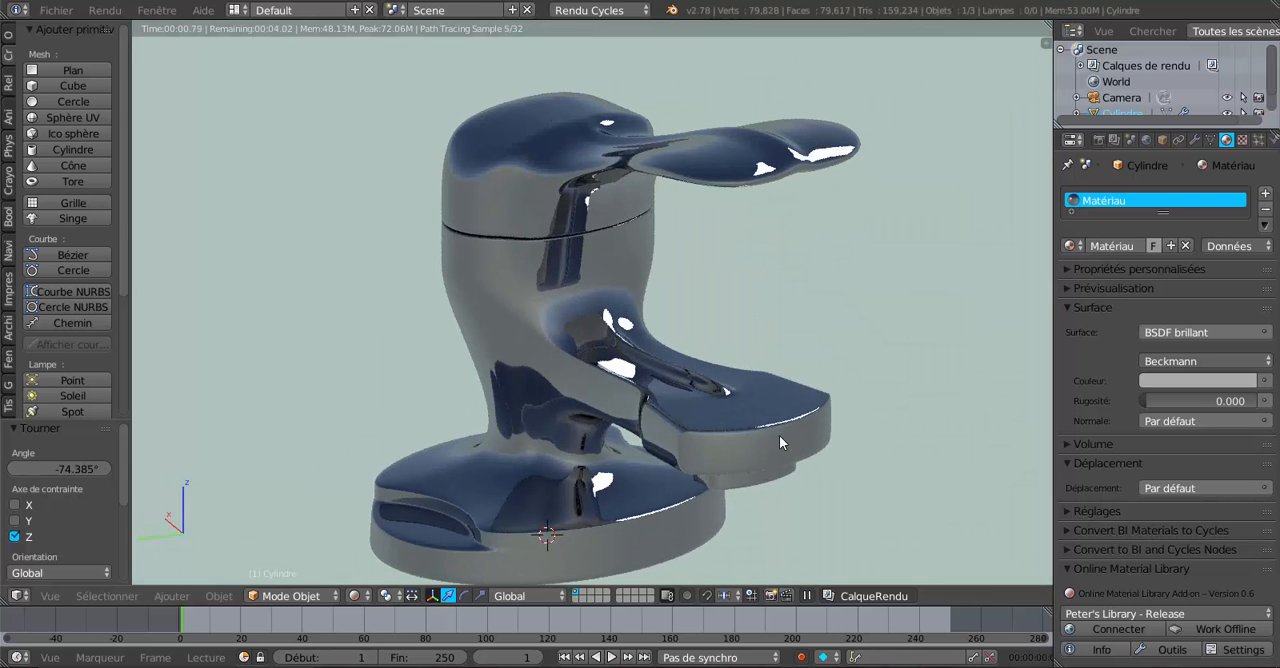
scroll(779, 432, up, 1)
scroll(784, 421, up, 1)
scroll(784, 421, up, 1)
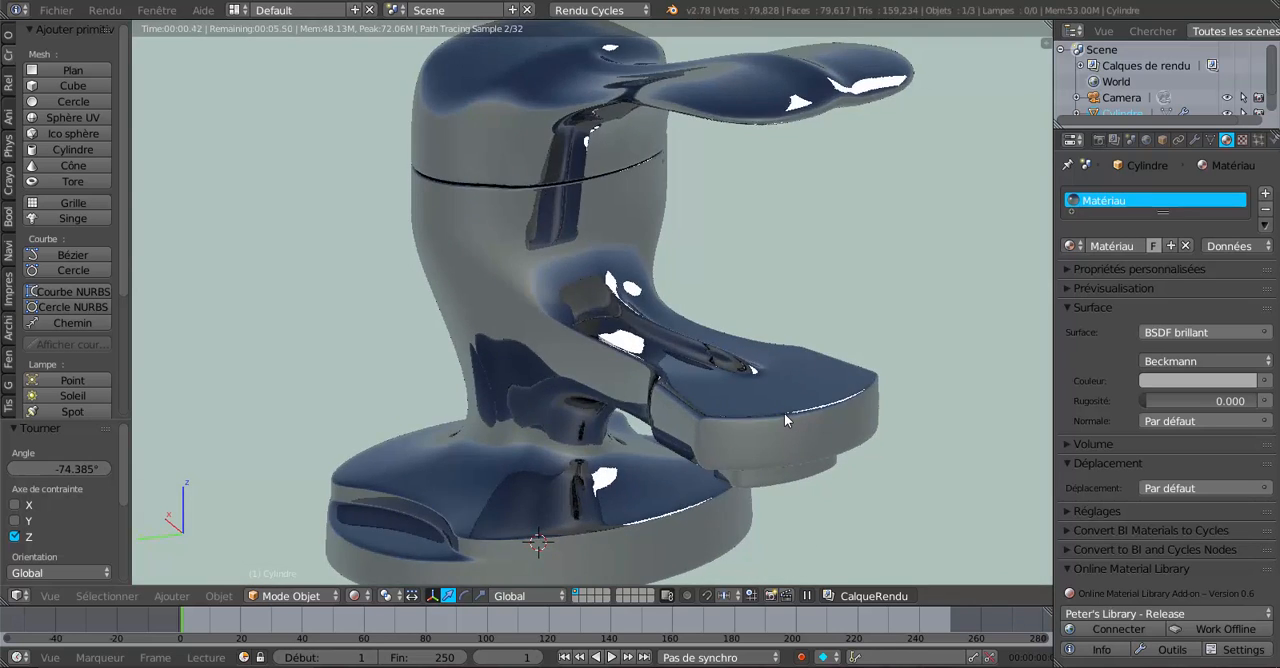